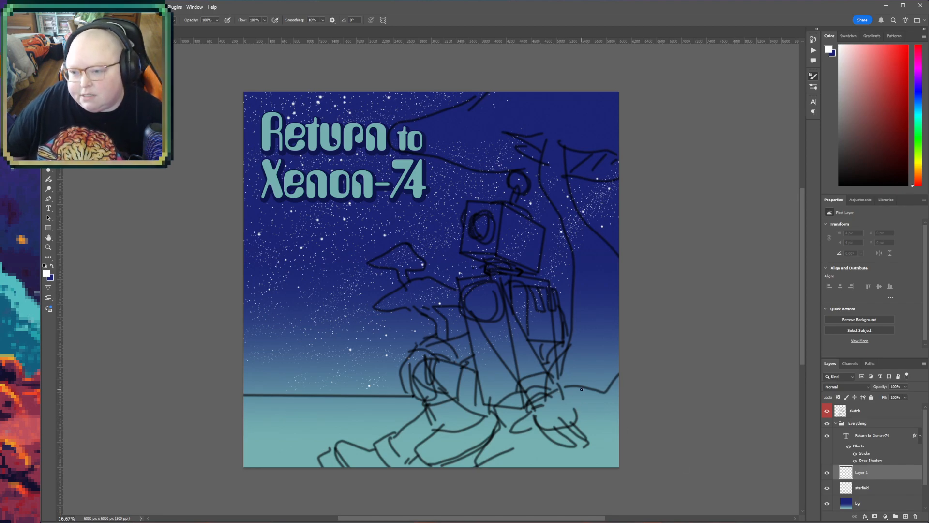
# - Hide the bg, starfield, Layer 1, title text and sketch layers to examine the reference painting underneath
pyautogui.scroll(-1, 900, 414)
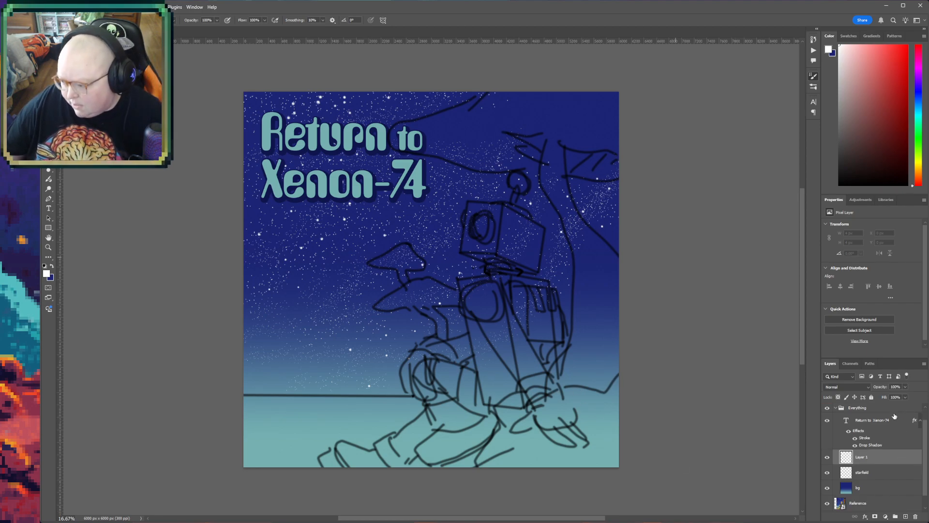
pyautogui.scroll(-1, 880, 442)
pyautogui.scroll(2, 865, 483)
pyautogui.scroll(-1, 861, 480)
pyautogui.scroll(-1, 854, 469)
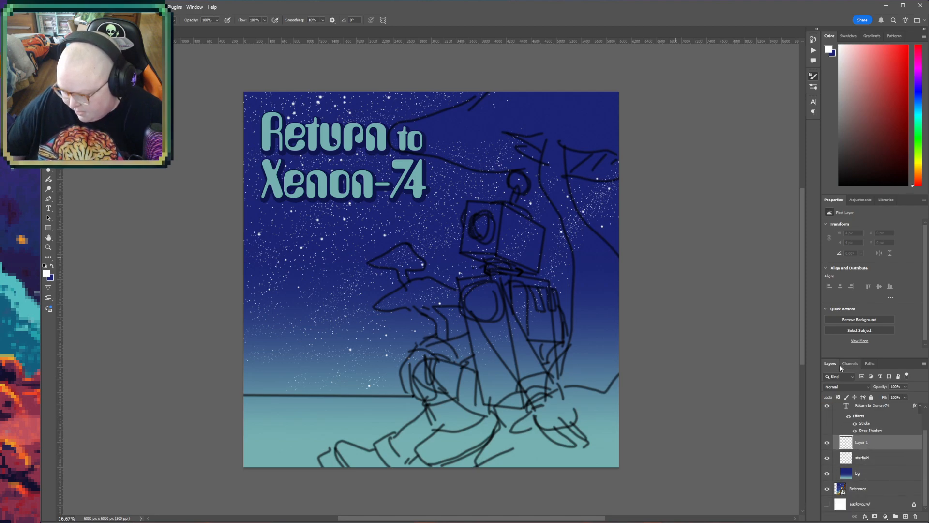
pyautogui.moveTo(866, 357); pyautogui.dragTo(862, 343)
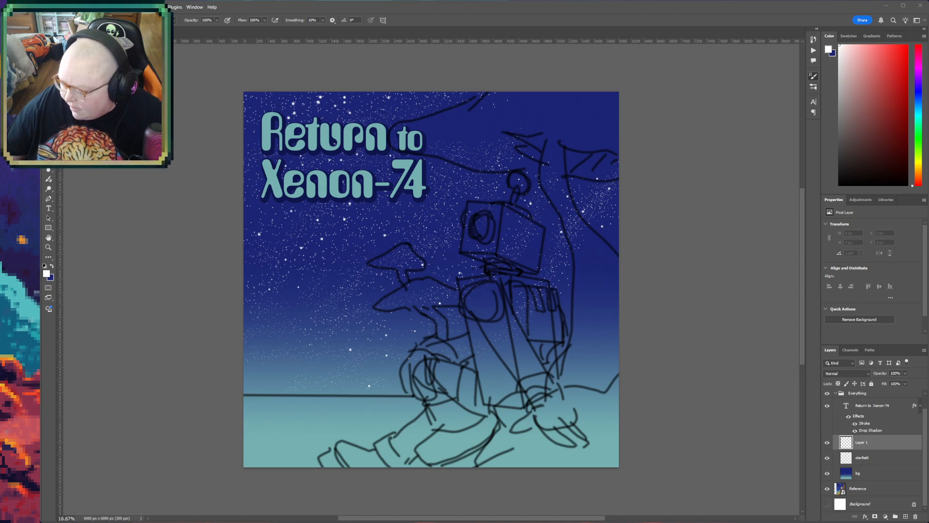
pyautogui.click(828, 475)
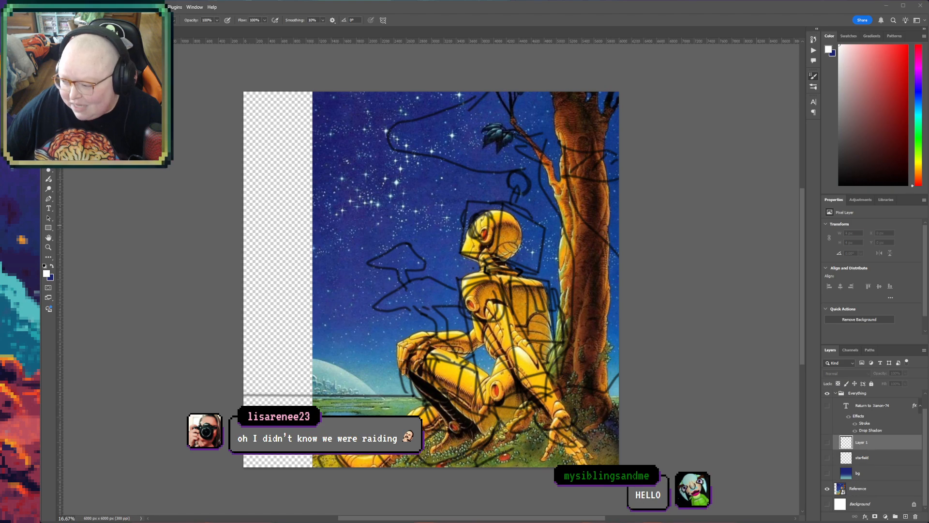
pyautogui.scroll(1, 848, 404)
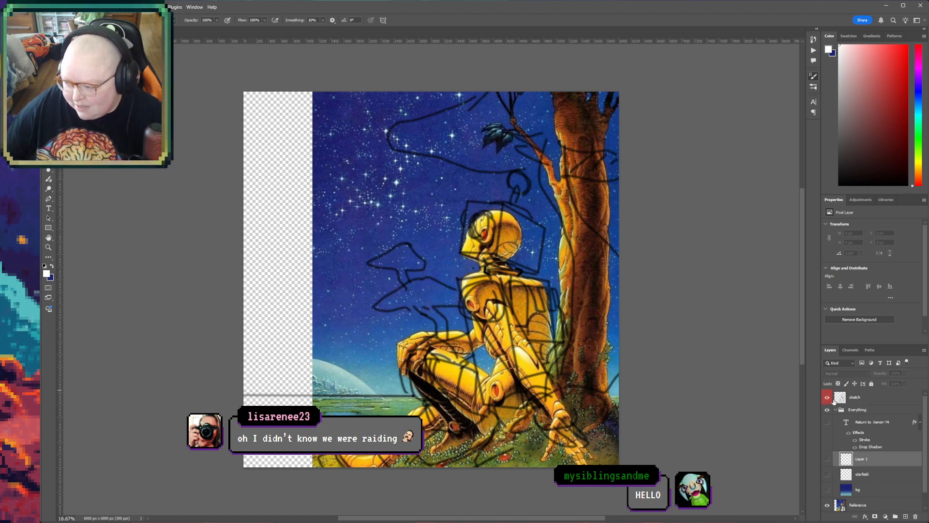
pyautogui.click(828, 397)
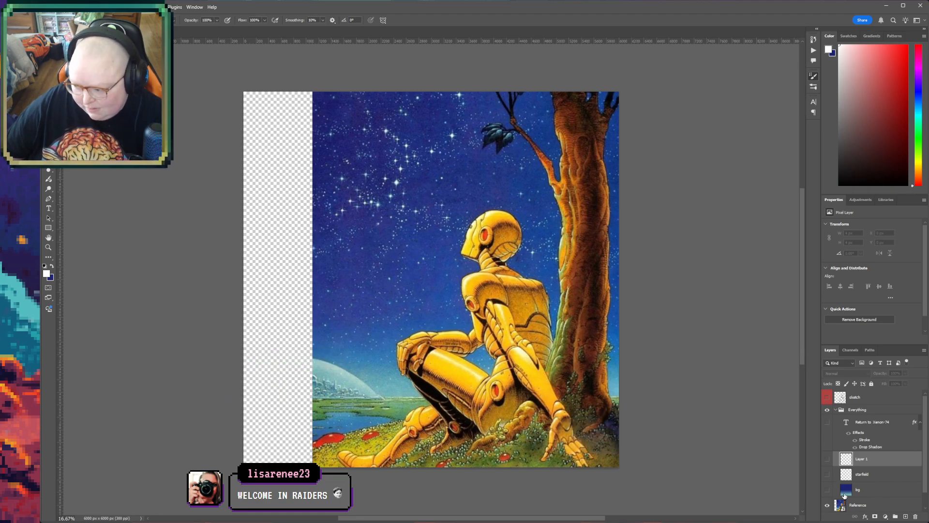
# - Show the background, starfield, Layer 1 and sketch layers again, but leave the title text layer hidden
pyautogui.moveTo(827, 491); pyautogui.dragTo(828, 422)
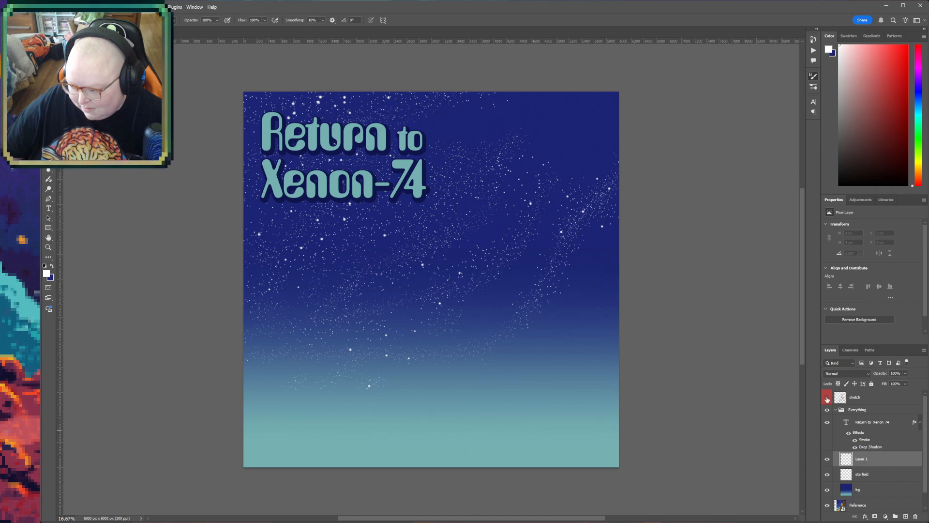
pyautogui.click(827, 397)
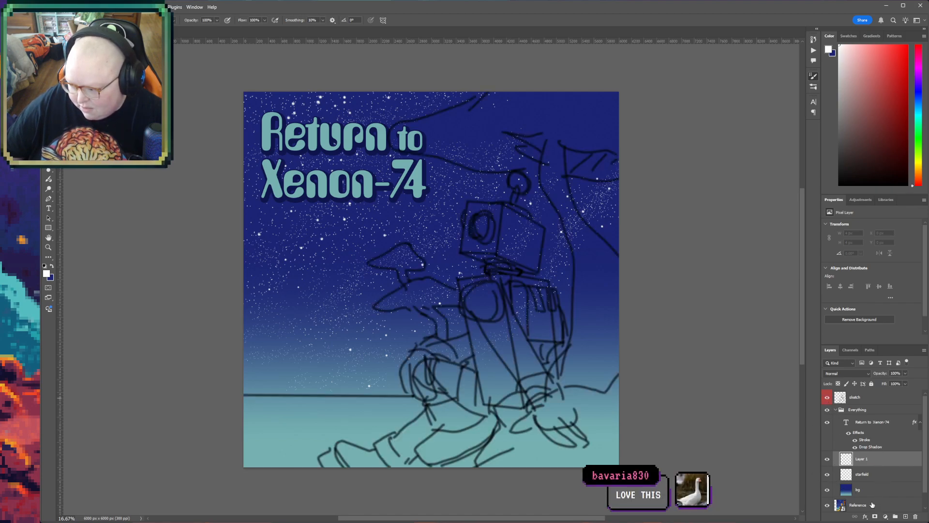
pyautogui.click(827, 423)
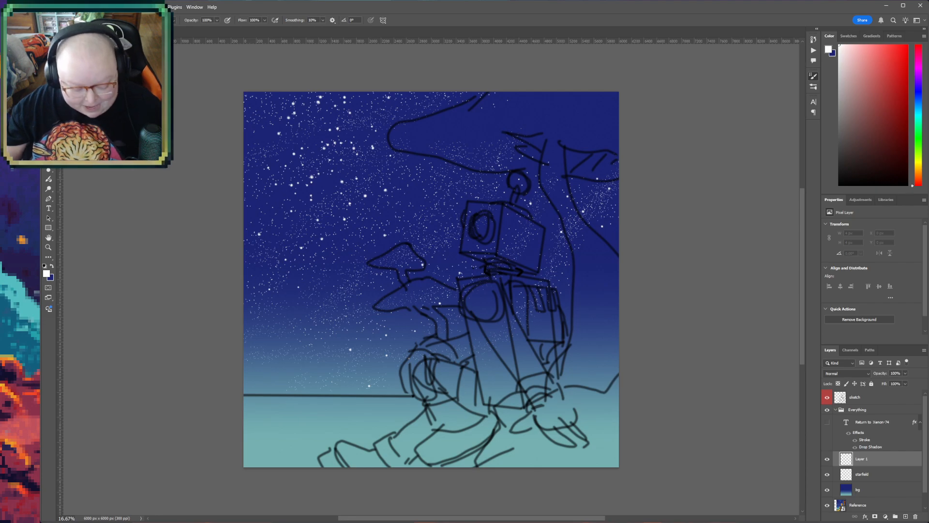
# - Add a new empty layer above Layer 1 and make it active for painting with the Brush tool
pyautogui.click(48, 249)
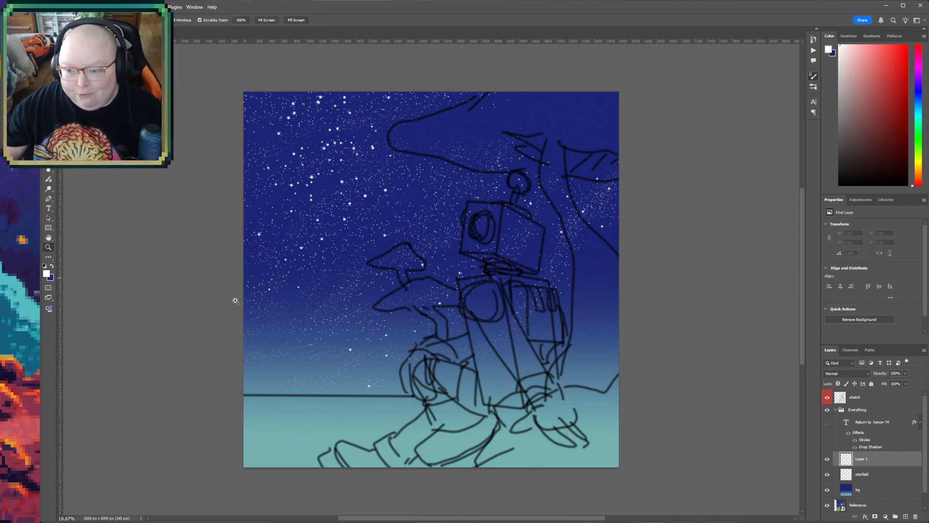
pyautogui.click(297, 251)
pyautogui.click(271, 250)
pyautogui.click(233, 248)
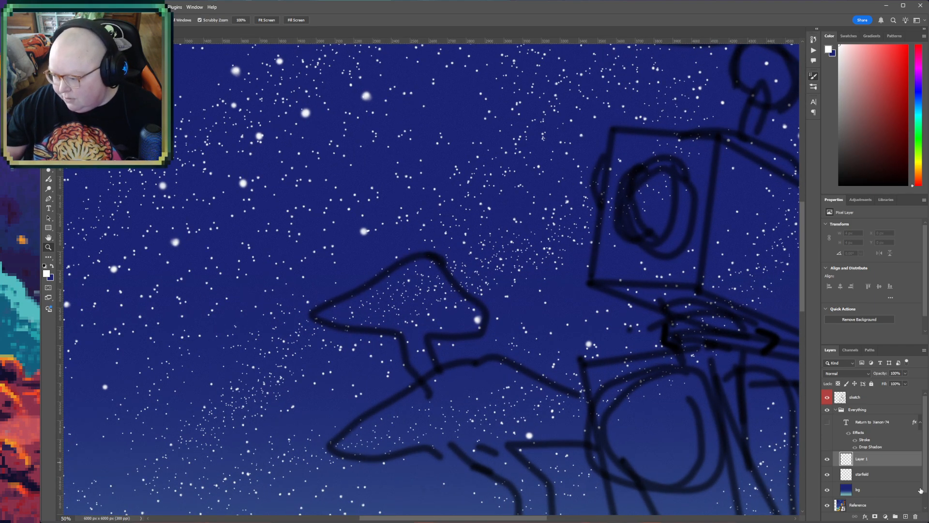
pyautogui.click(906, 516)
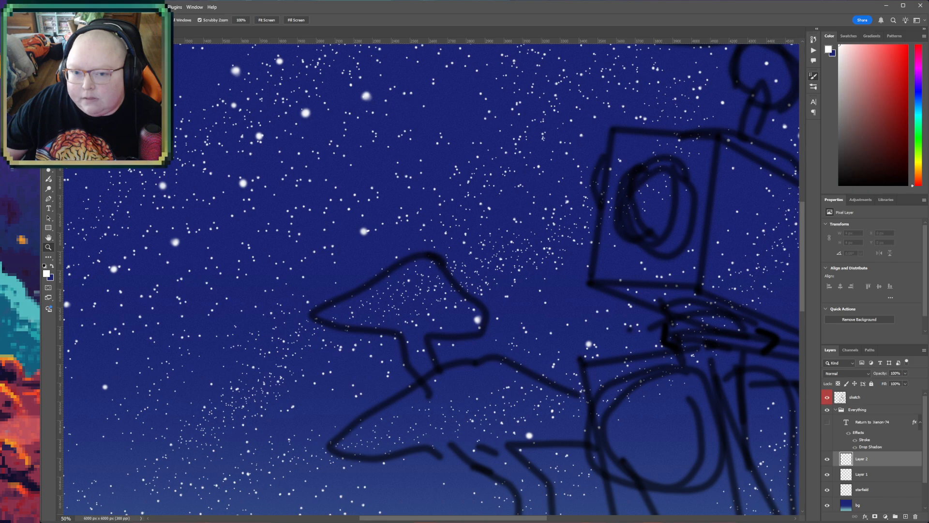
pyautogui.press('b')
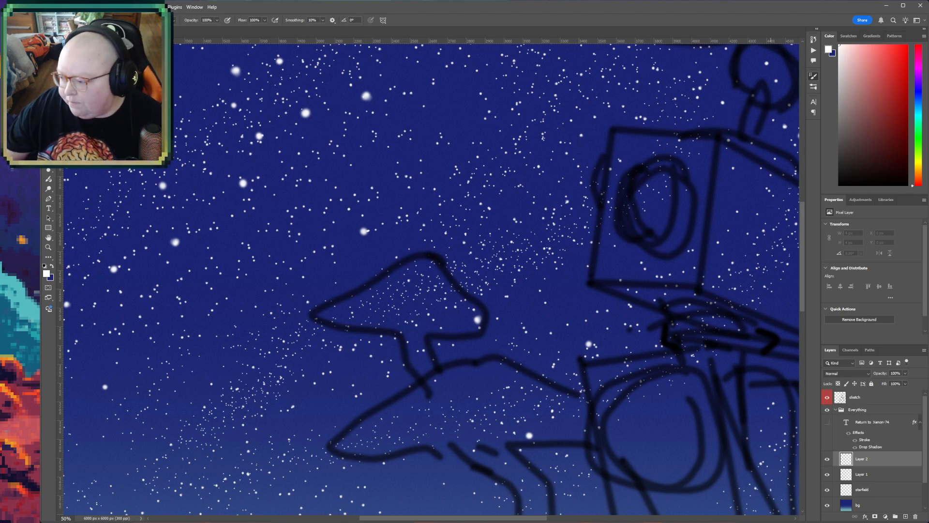
pyautogui.click(869, 482)
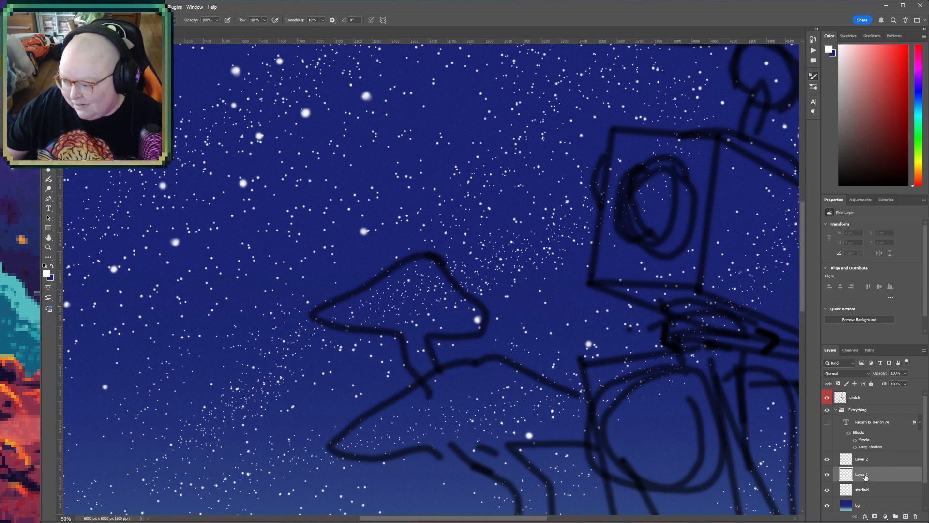
pyautogui.click(877, 457)
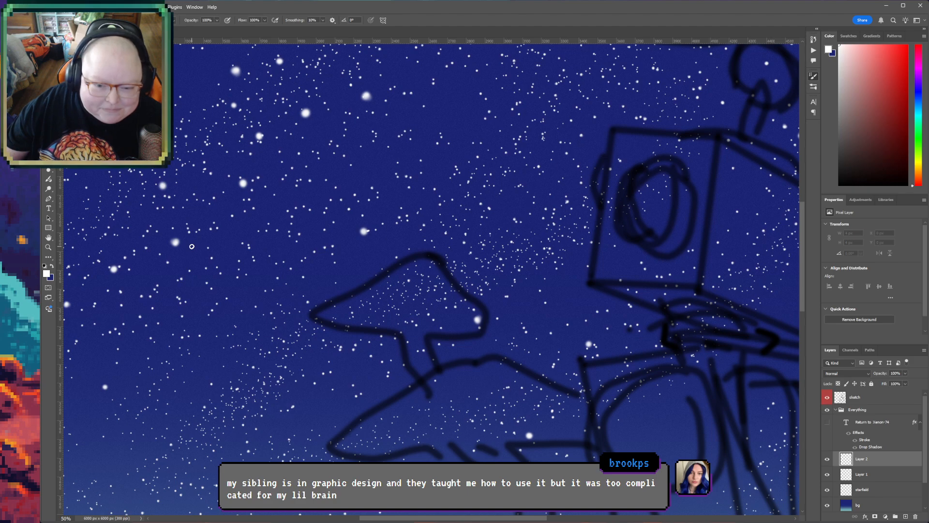
# - Test different brush tips with strokes in the starry sky near the mushroom sketch, undoing each stroke
pyautogui.moveTo(192, 246); pyautogui.dragTo(279, 241)
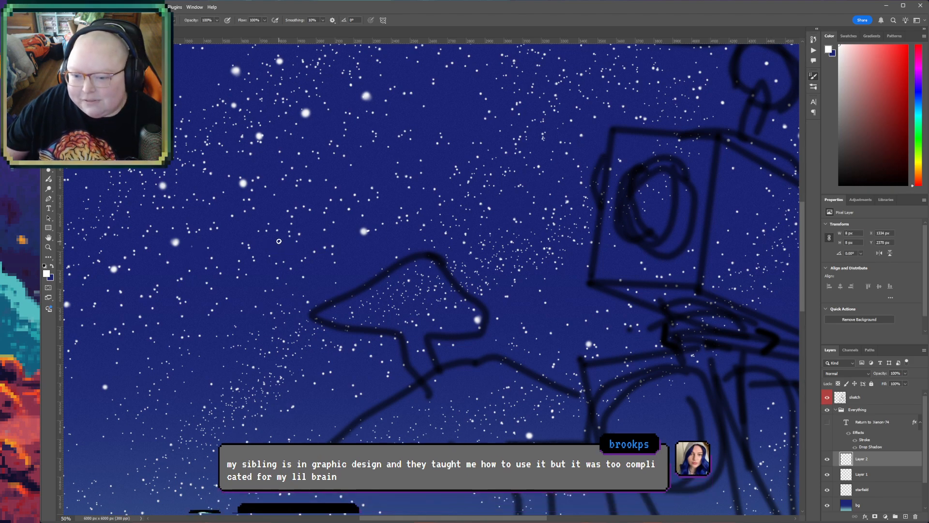
pyautogui.hotkey('ctrl', 'z')
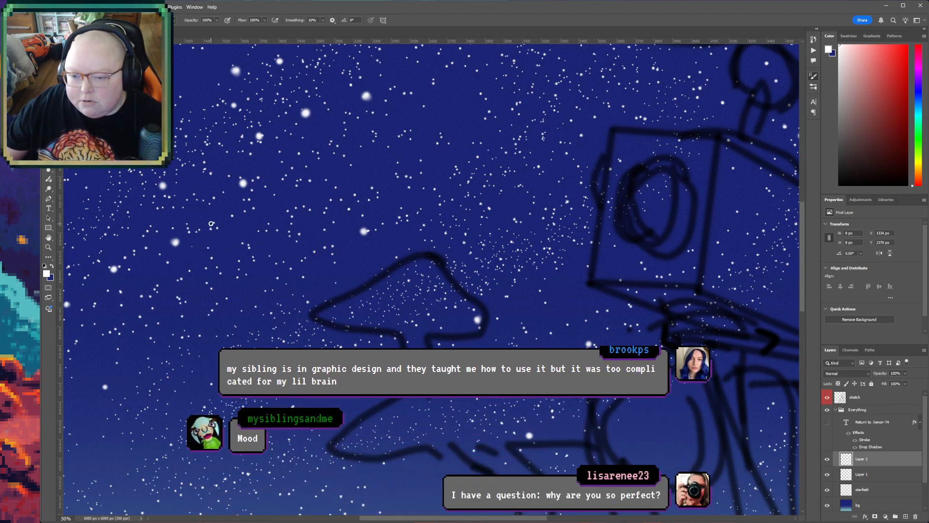
pyautogui.hotkey('ctrl', '+')
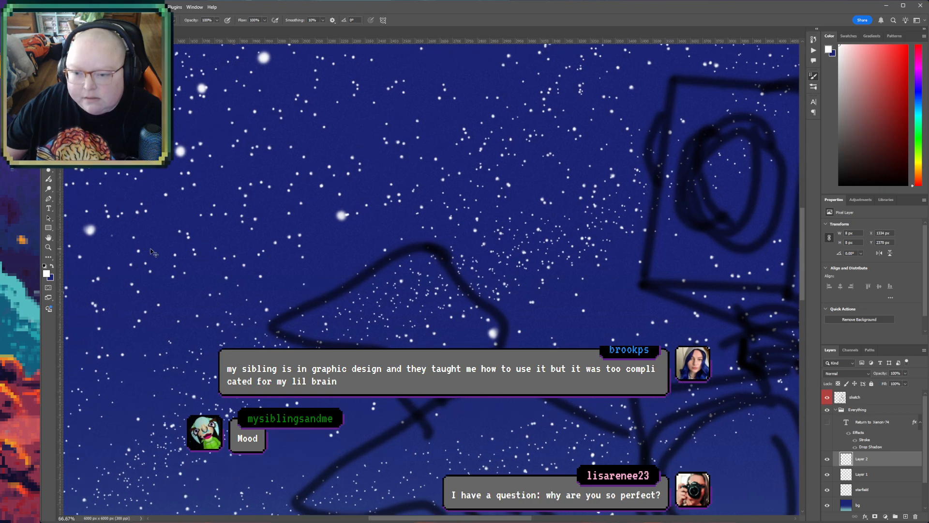
pyautogui.hotkey('ctrl', '+')
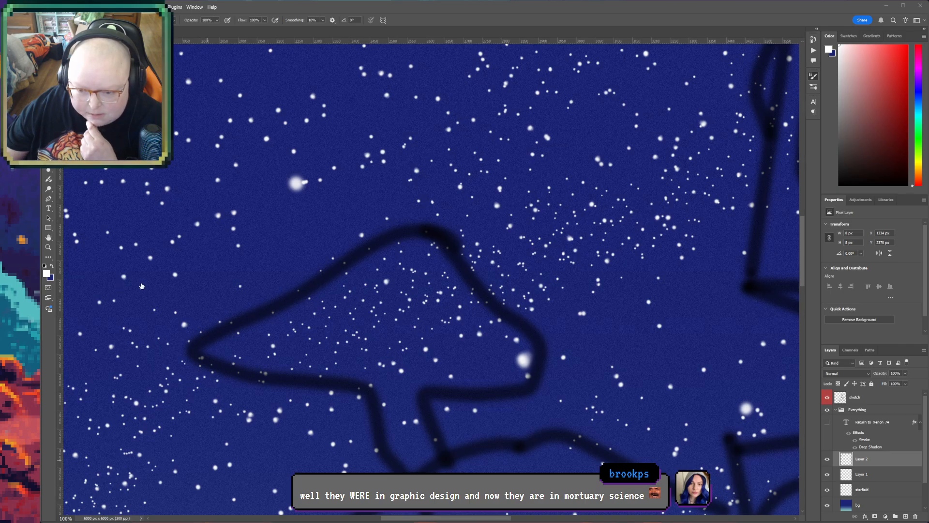
pyautogui.moveTo(261, 184)
pyautogui.mouseDown()
pyautogui.moveTo(322, 159)
pyautogui.moveTo(286, 150)
pyautogui.moveTo(266, 210)
pyautogui.moveTo(380, 186)
pyautogui.moveTo(254, 239)
pyautogui.moveTo(344, 303)
pyautogui.moveTo(381, 441)
pyautogui.moveTo(237, 234)
pyautogui.moveTo(165, 211)
pyautogui.moveTo(257, 329)
pyautogui.mouseUp()
pyautogui.hotkey('ctrl', 'z')
pyautogui.hotkey('ctrl', 'z')
pyautogui.hotkey('ctrl', 'z')
pyautogui.hotkey('ctrl', 'z')
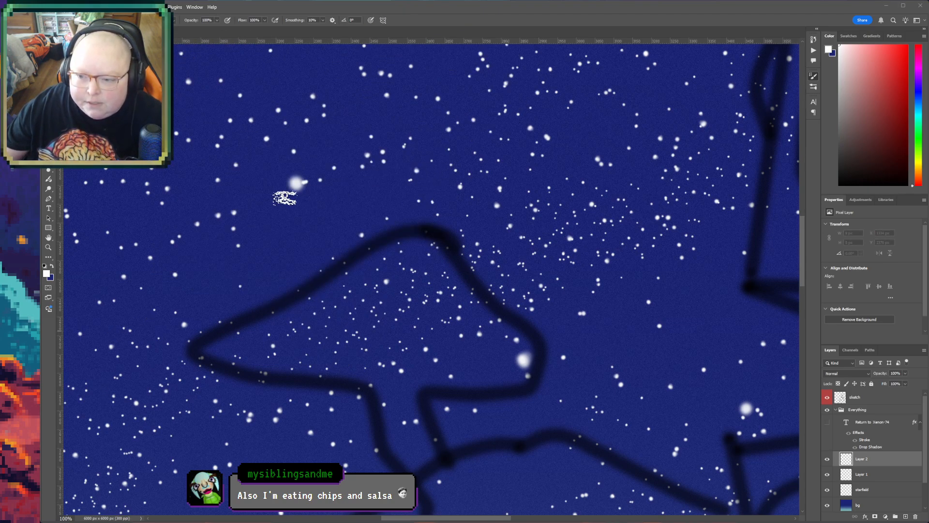
pyautogui.moveTo(286, 196)
pyautogui.mouseDown()
pyautogui.moveTo(244, 286)
pyautogui.moveTo(315, 286)
pyautogui.mouseUp()
pyautogui.hotkey('ctrl', 'z')
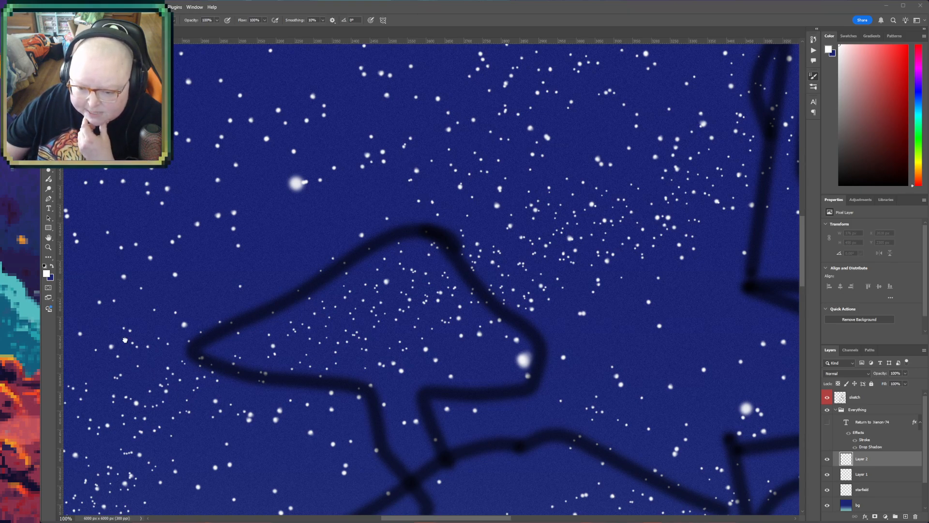
pyautogui.moveTo(248, 164)
pyautogui.mouseDown()
pyautogui.moveTo(235, 213)
pyautogui.moveTo(376, 294)
pyautogui.moveTo(404, 275)
pyautogui.mouseUp()
pyautogui.hotkey('ctrl', 'z')
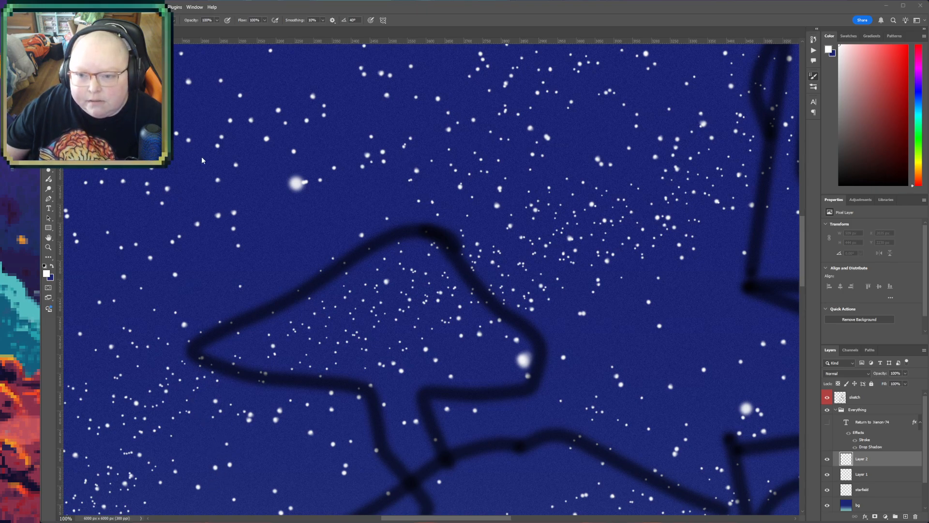
# - Place one white dot about 64 px wide with a soft round brush and hide the starfield layer
pyautogui.doubleClick(101, 121)
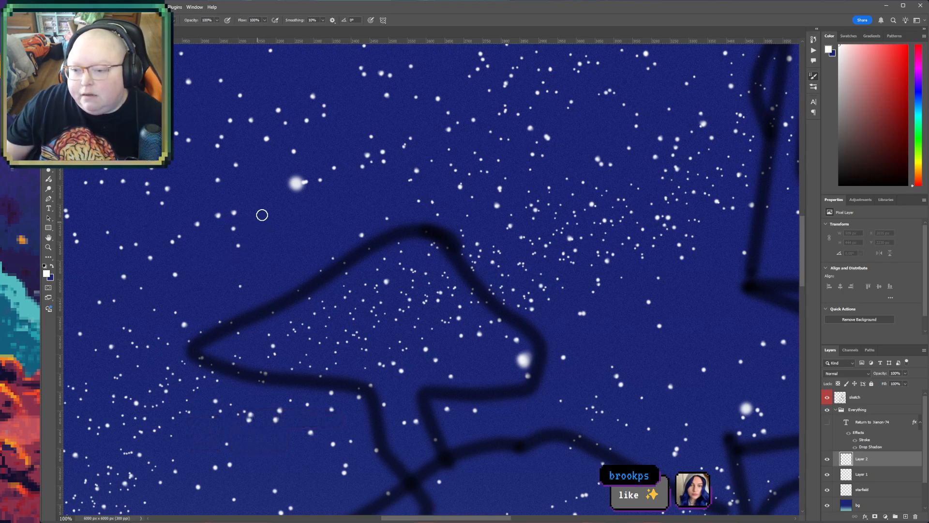
pyautogui.click(225, 235)
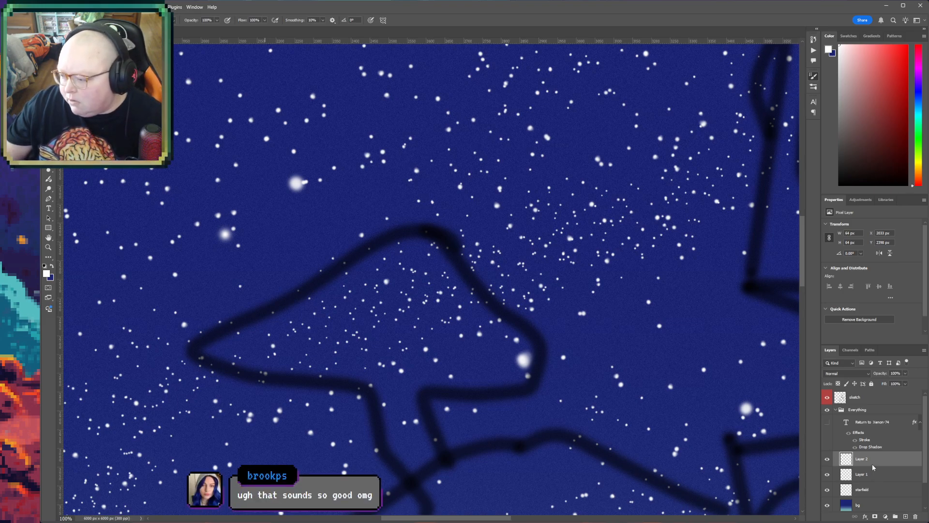
pyautogui.click(828, 489)
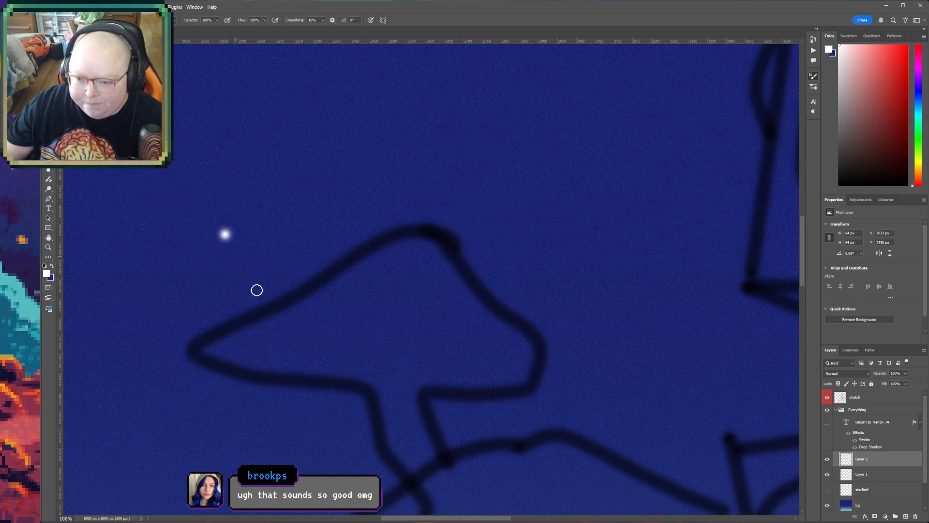
# - Try a horizontal motion blur on the white dot, cancel it and delete the dot's layer
pyautogui.moveTo(274, 307); pyautogui.dragTo(343, 410)
pyautogui.press('v')
pyautogui.moveTo(339, 325); pyautogui.dragTo(290, 248)
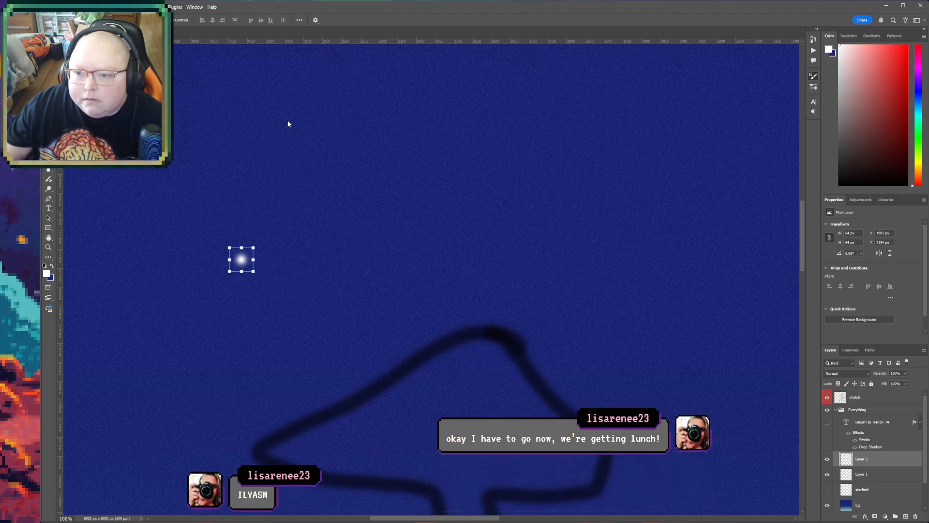
pyautogui.click(267, 136)
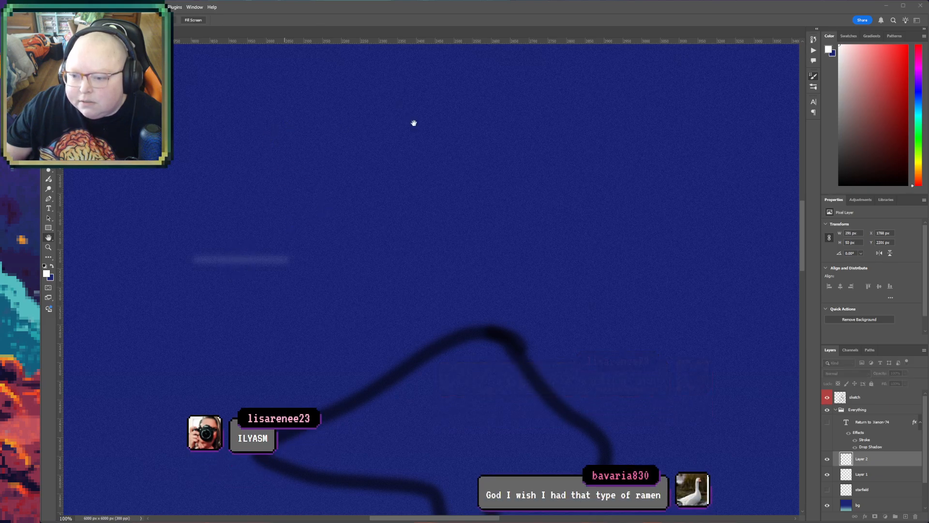
pyautogui.moveTo(391, 236); pyautogui.dragTo(382, 236)
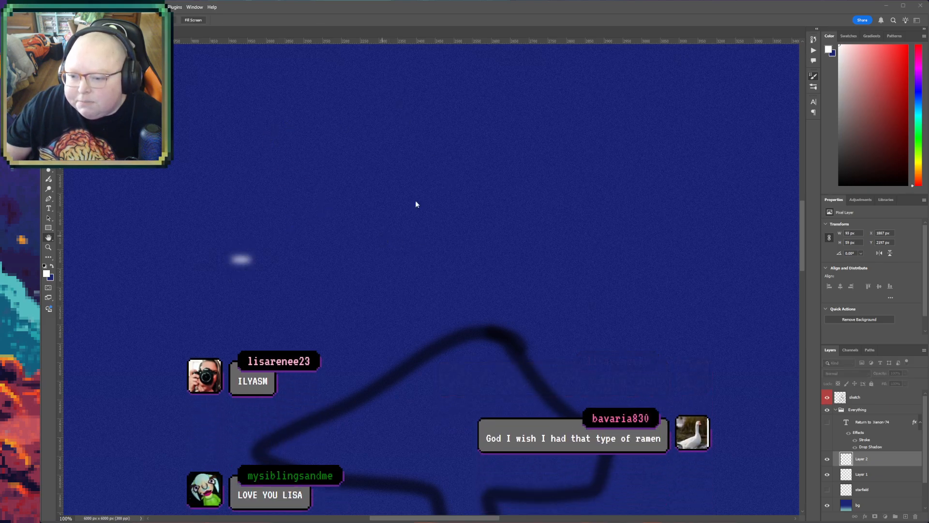
pyautogui.click(397, 238)
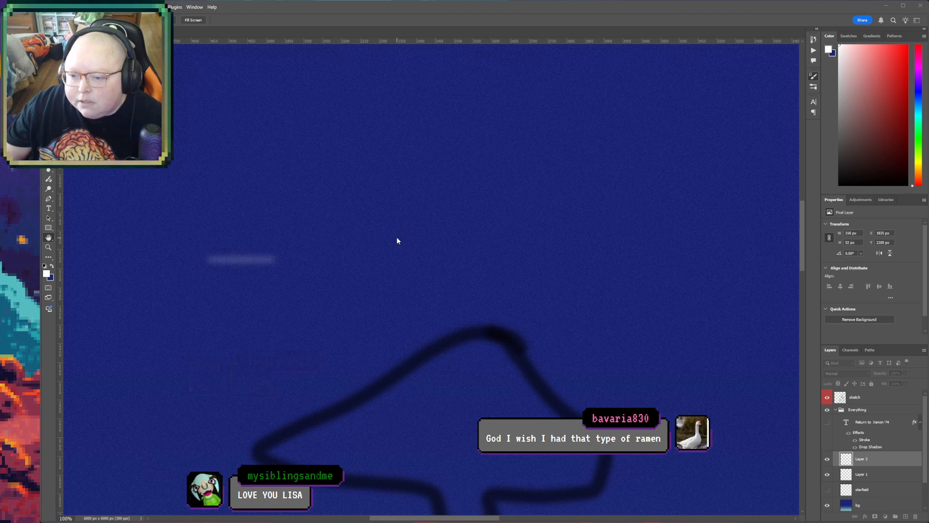
pyautogui.click(455, 126)
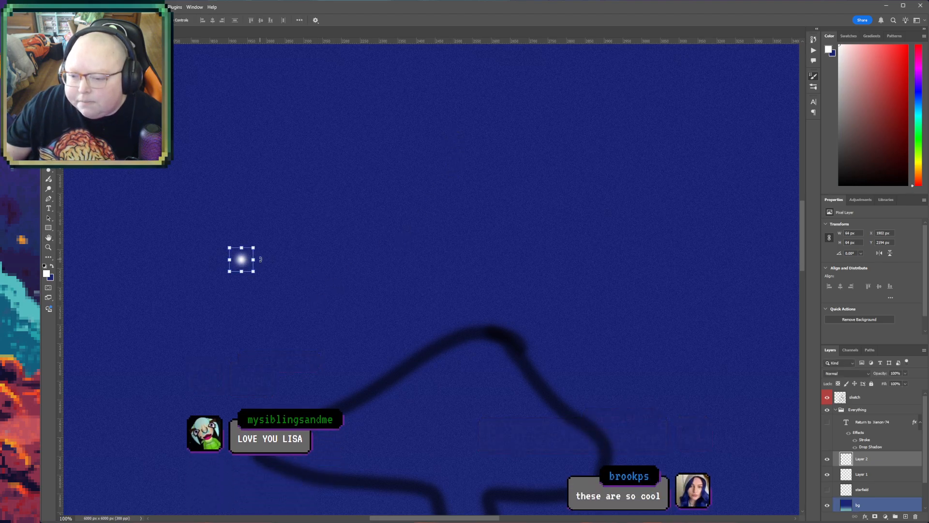
pyautogui.press('Delete')
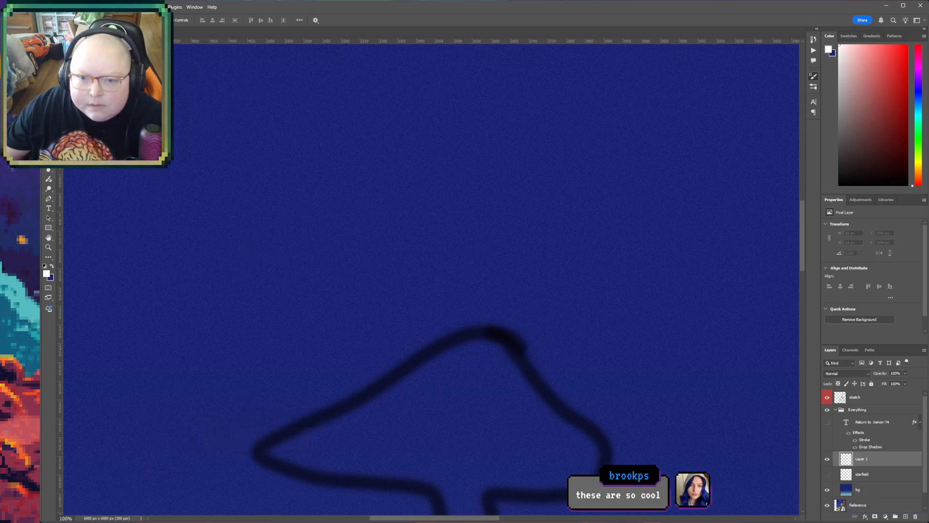
# - Paint a straight, nearly horizontal white stroke about 520 px long in the sky and apply a horizontal motion blur to it
pyautogui.press('b')
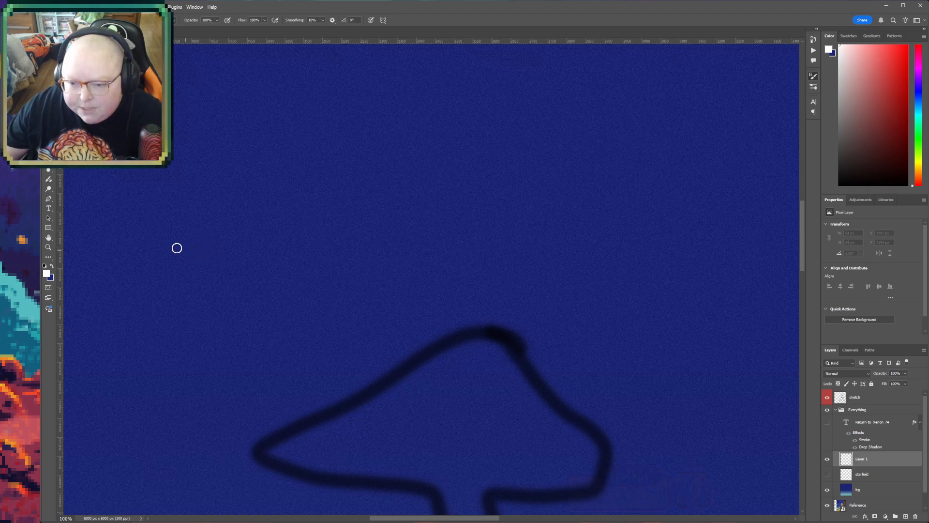
pyautogui.click(147, 247)
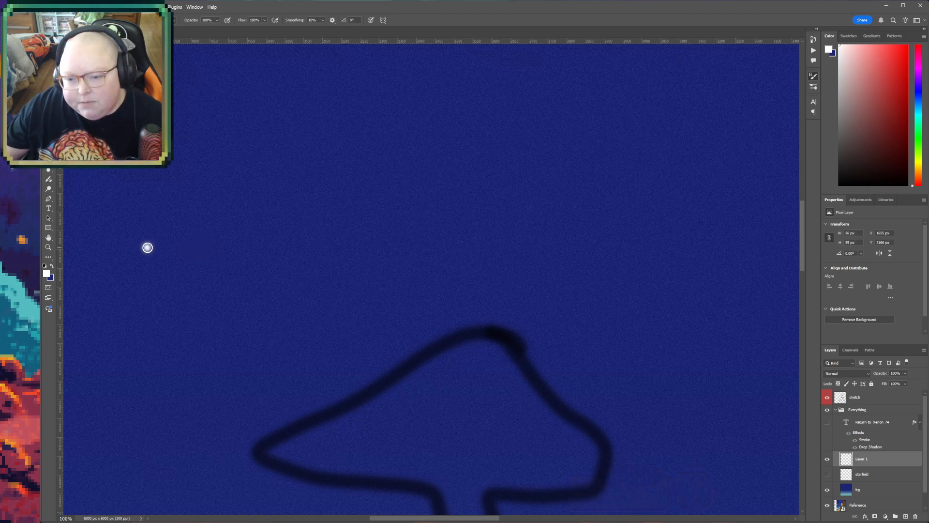
pyautogui.keyDown('shift'); pyautogui.click(324, 244); pyautogui.keyUp('shift')
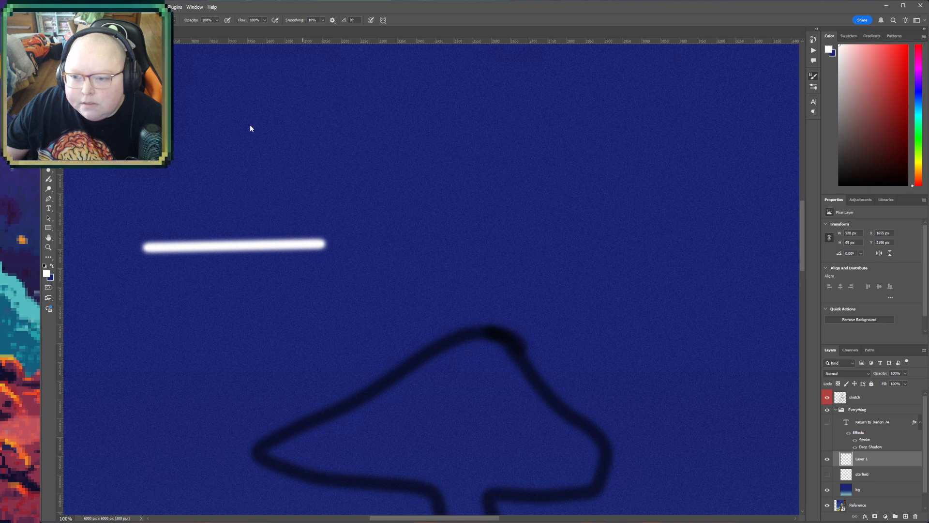
pyautogui.click(252, 145)
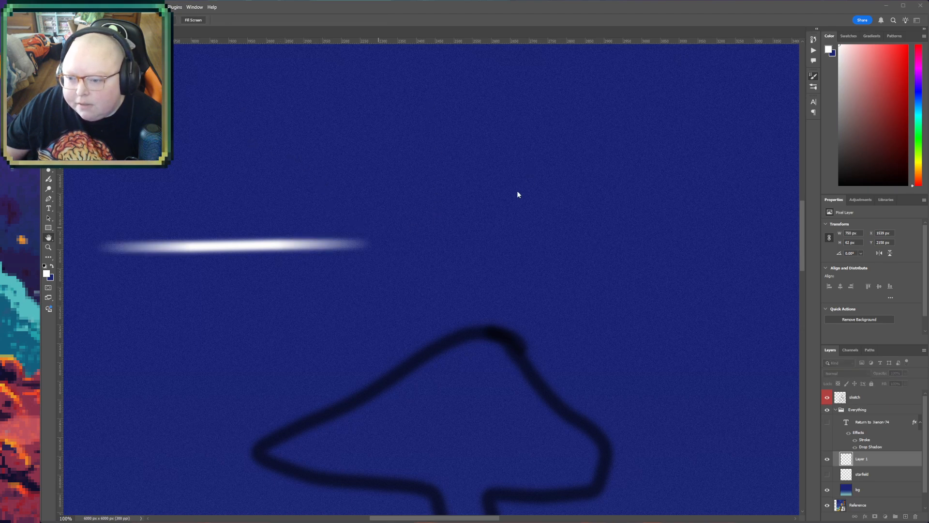
pyautogui.press('Return')
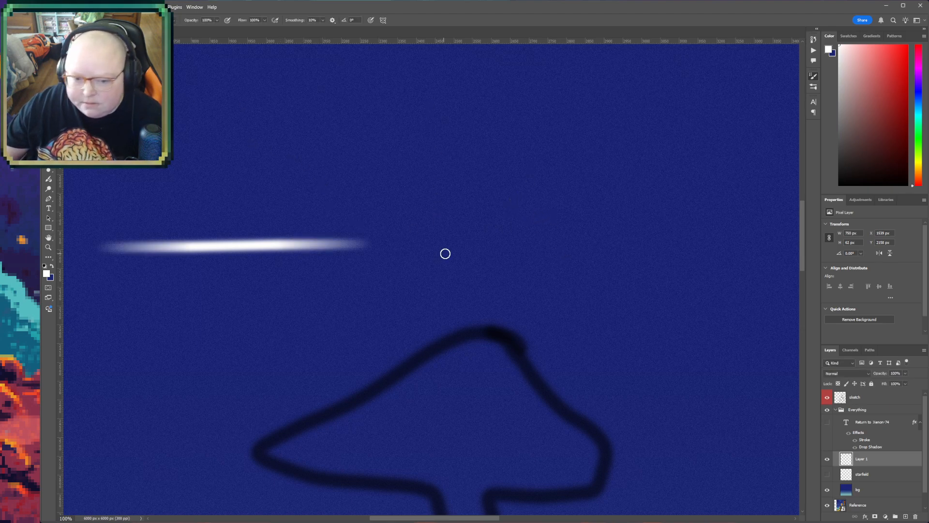
# - Rotate the blurred white streak very slightly with Free Transform to level it
pyautogui.hotkey('ctrl', 't')
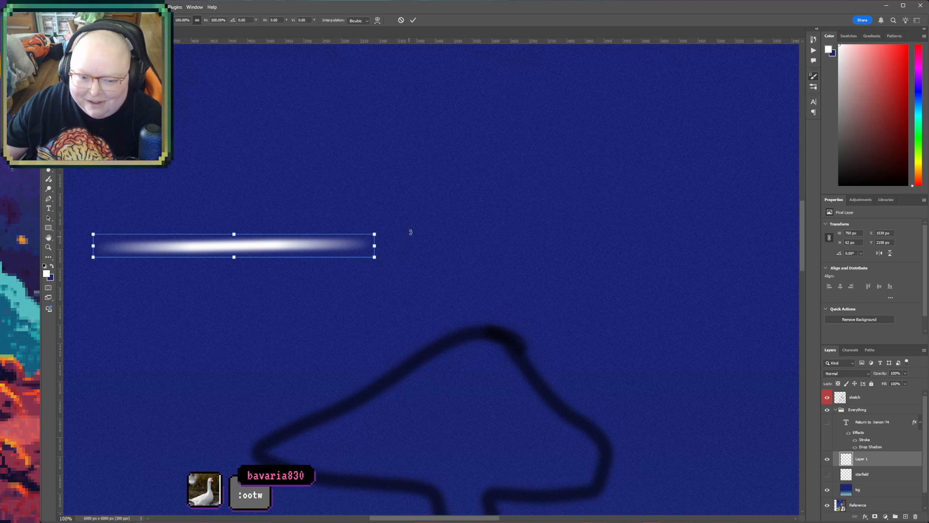
pyautogui.moveTo(392, 231); pyautogui.dragTo(391, 231)
pyautogui.press('Return')
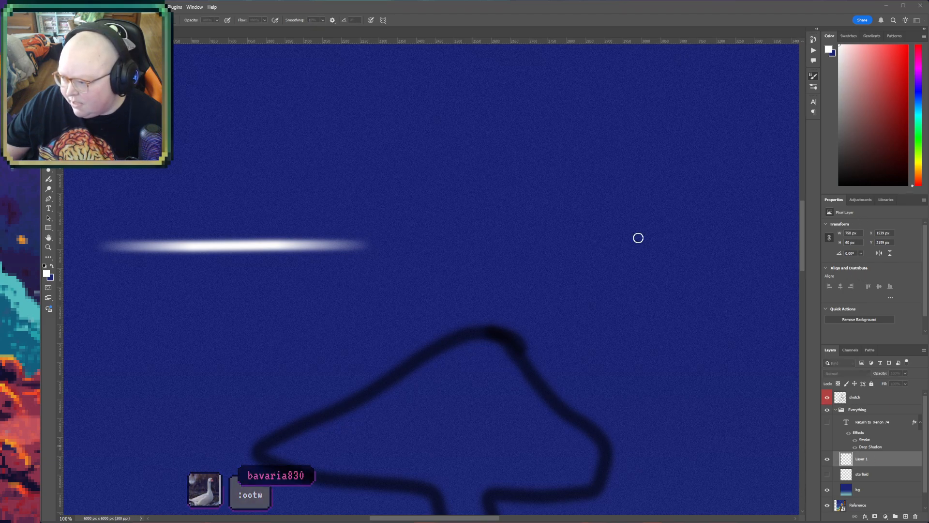
# - Duplicate the streak layer and rotate the copy 90° about its centre to form a four-pointed star
pyautogui.hotkey('ctrl', 'j')
pyautogui.hotkey('ctrl', 't')
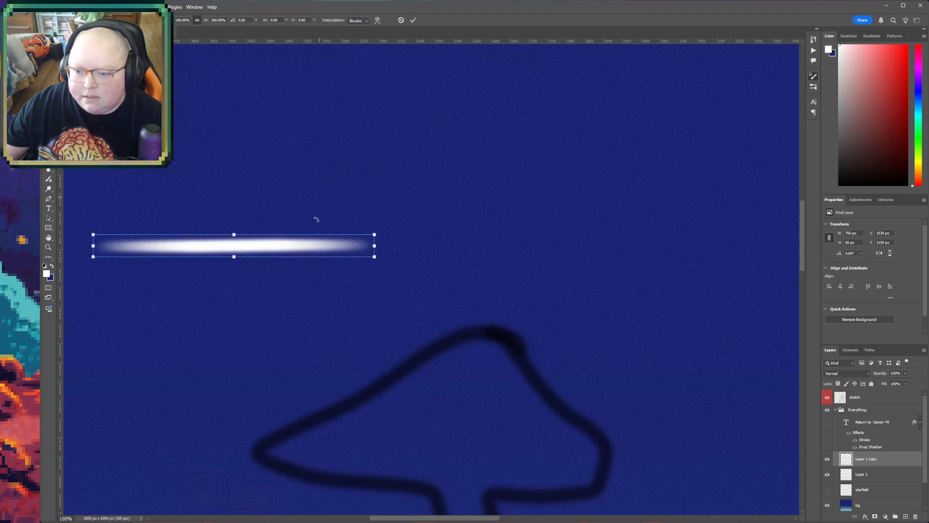
pyautogui.moveTo(395, 234)
pyautogui.mouseDown()
pyautogui.moveTo(353, 338)
pyautogui.moveTo(241, 412)
pyautogui.mouseUp()
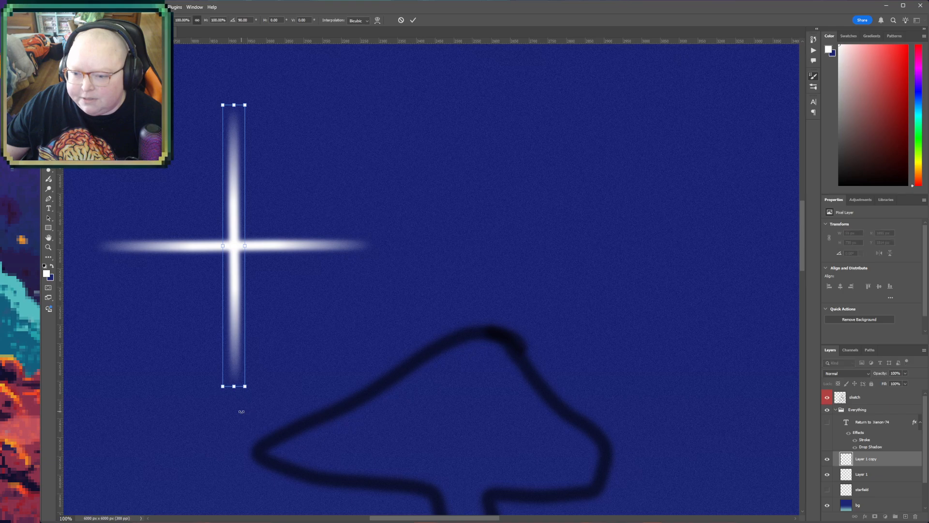
pyautogui.press('Return')
# - Add a new layer and dab a soft white glow about 220 px wide onto the centre of the star with the brush
pyautogui.press('z')
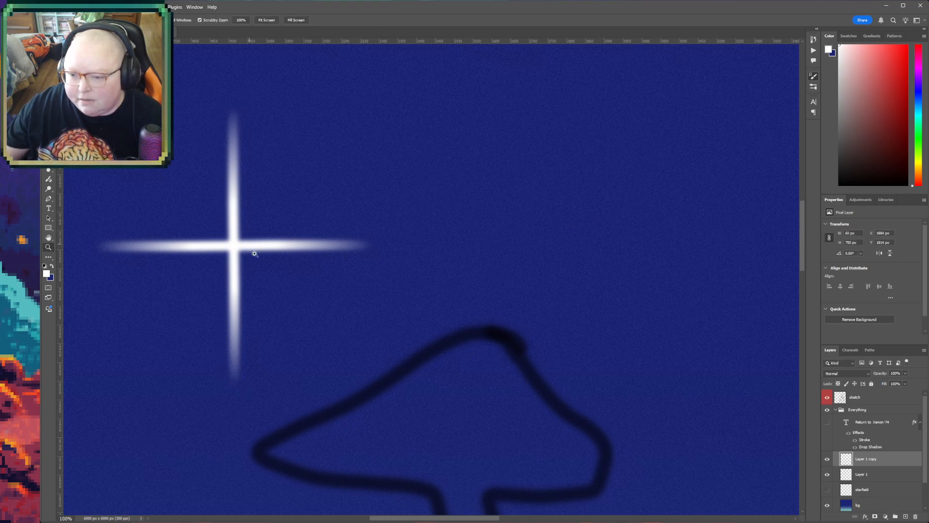
pyautogui.keyDown('alt'); pyautogui.click(279, 262); pyautogui.keyUp('alt')
pyautogui.press('b')
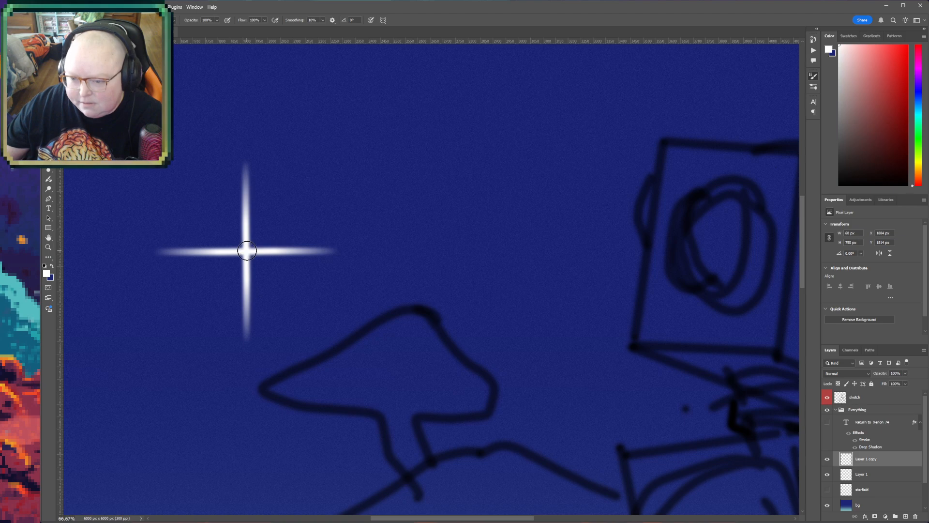
pyautogui.click(905, 516)
pyautogui.click(245, 252)
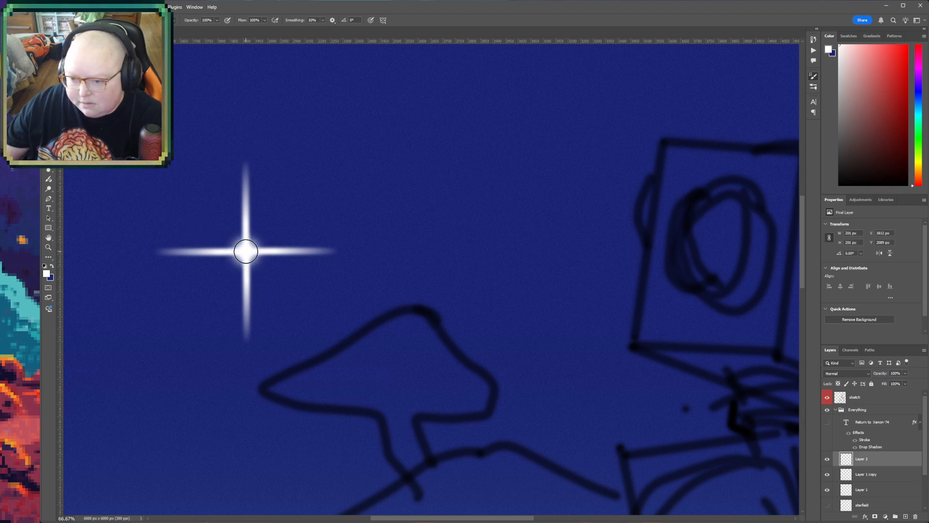
pyautogui.click(245, 249)
pyautogui.click(248, 253)
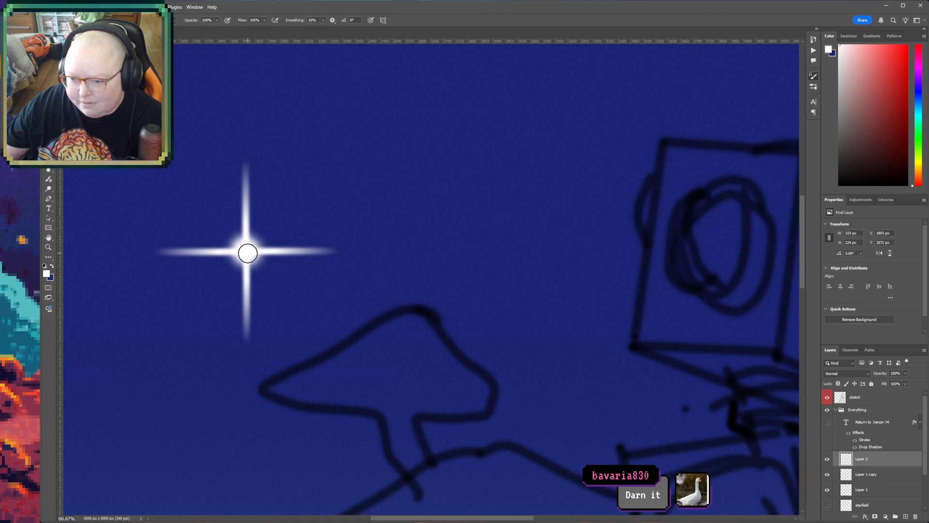
# - Merge the glow and both streak layers into one star layer and briefly compare it against the starfield
pyautogui.keyDown('shift'); pyautogui.click(875, 489); pyautogui.keyUp('shift')
pyautogui.hotkey('ctrl', 'e')
pyautogui.press('z')
pyautogui.keyDown('alt'); pyautogui.click(411, 307); pyautogui.keyUp('alt')
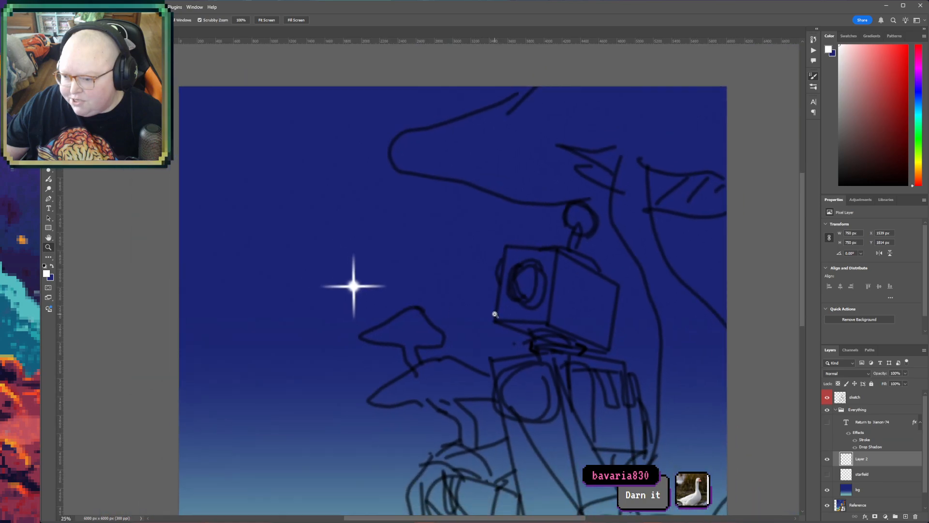
pyautogui.keyDown('alt'); pyautogui.click(495, 314); pyautogui.keyUp('alt')
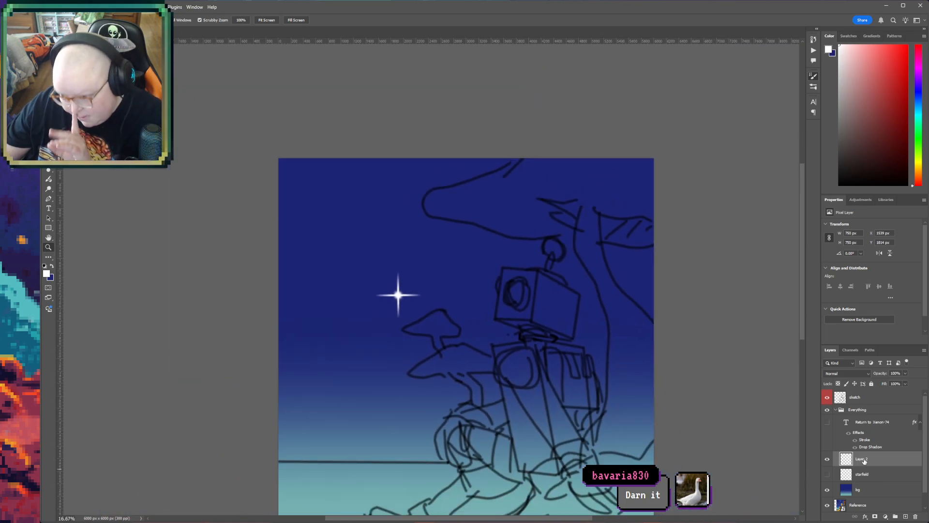
pyautogui.click(828, 474)
pyautogui.click(828, 474)
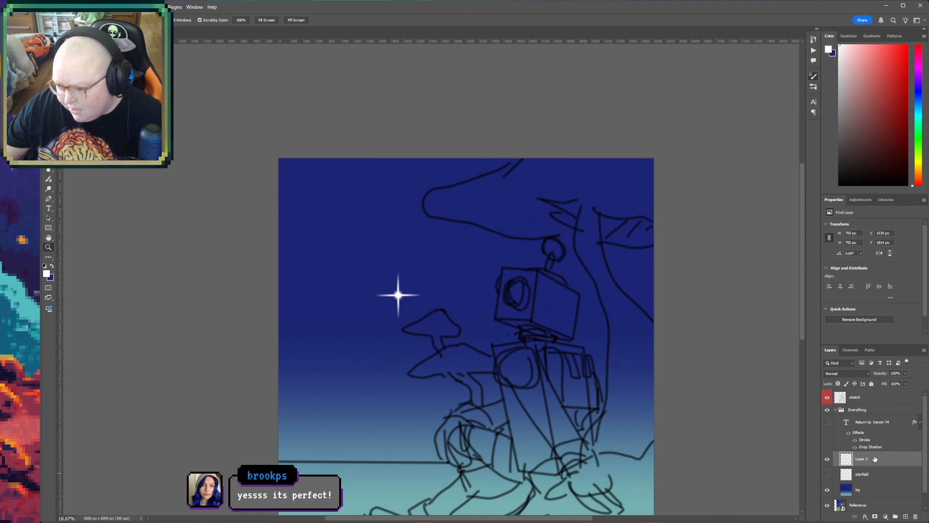
# - Cut the finished star from its layer and create a new 750 x 750 px document from the clipboard size
pyautogui.hotkey('ctrl', 'a')
pyautogui.hotkey('ctrl', 'x')
pyautogui.press('space')
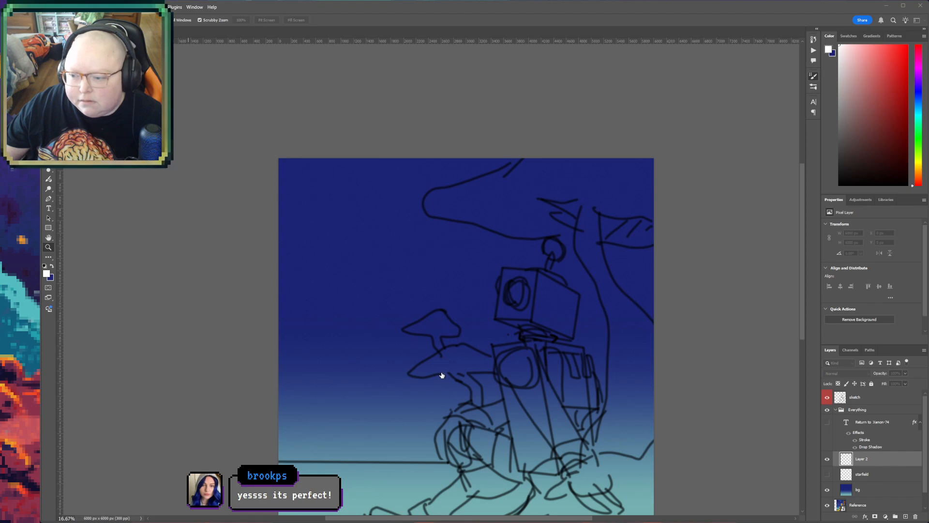
pyautogui.hotkey('ctrl', 'n')
pyautogui.press('Return')
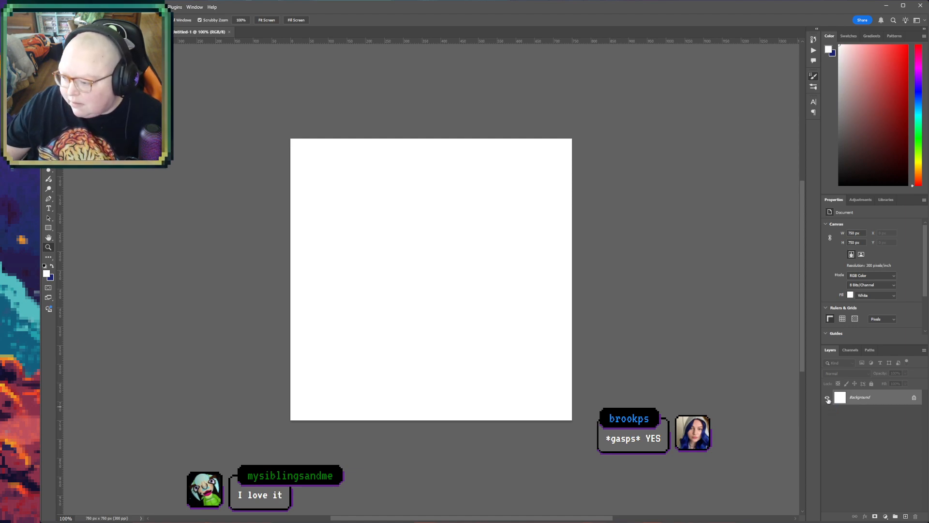
# - Convert the new document's background to a regular layer, hide it and paste the star onto the transparent canvas
pyautogui.doubleClick(853, 403)
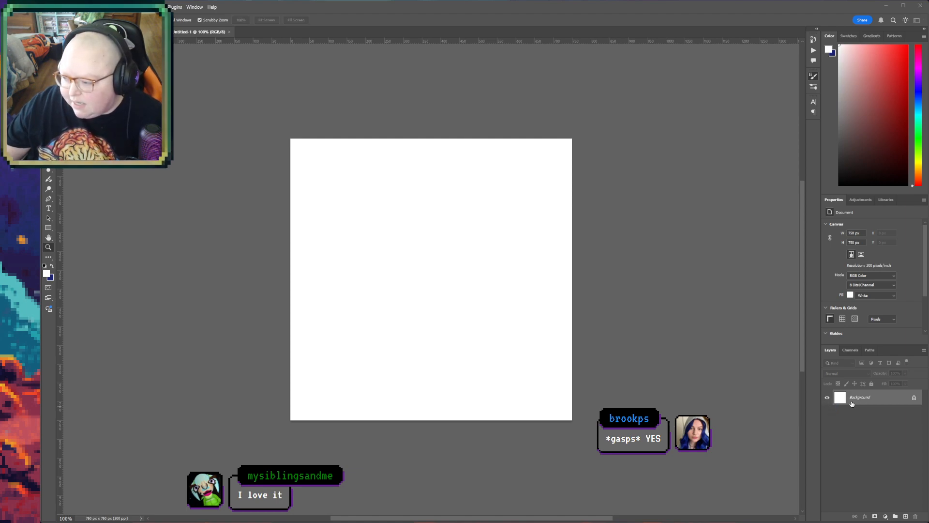
pyautogui.click(501, 386)
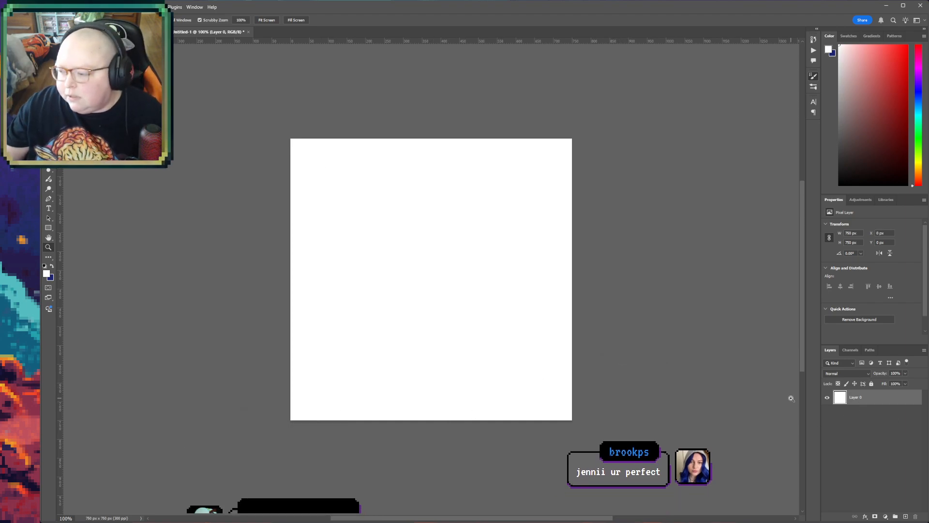
pyautogui.click(827, 397)
pyautogui.hotkey('ctrl', 'v')
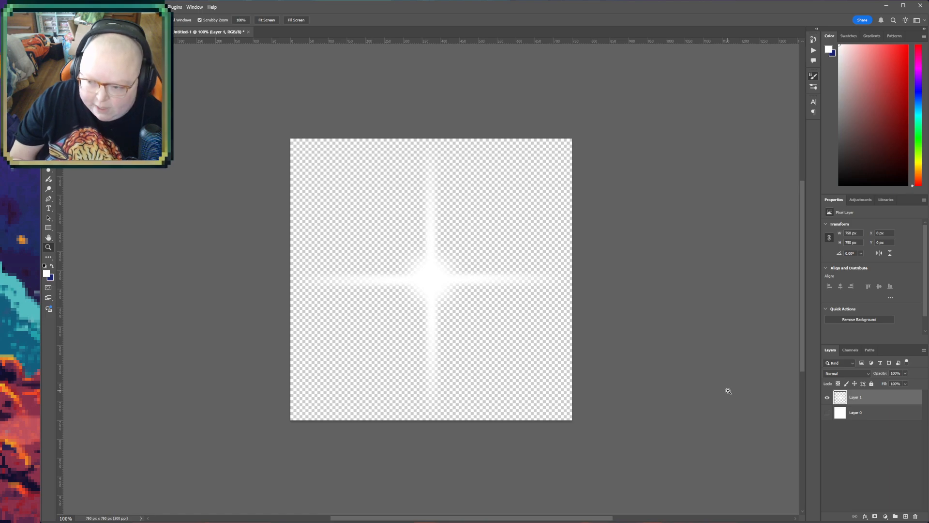
# - Invert the star to black and define the whole canvas as a new brush preset
pyautogui.hotkey('ctrl', 'i')
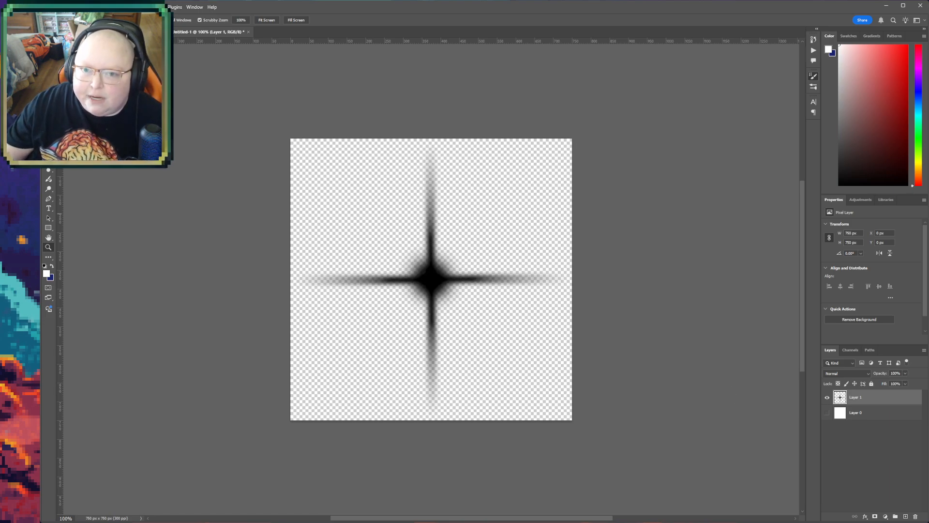
pyautogui.hotkey('ctrl', 'a')
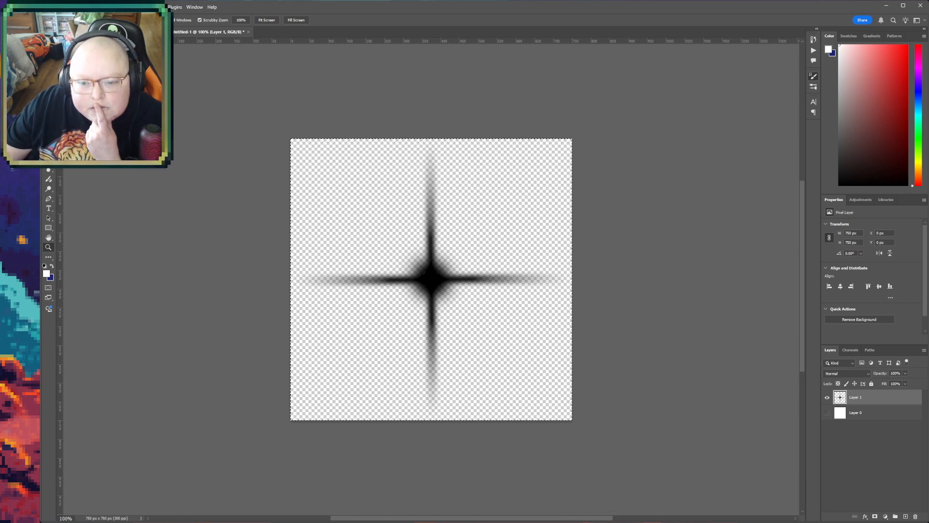
pyautogui.click(100, 225)
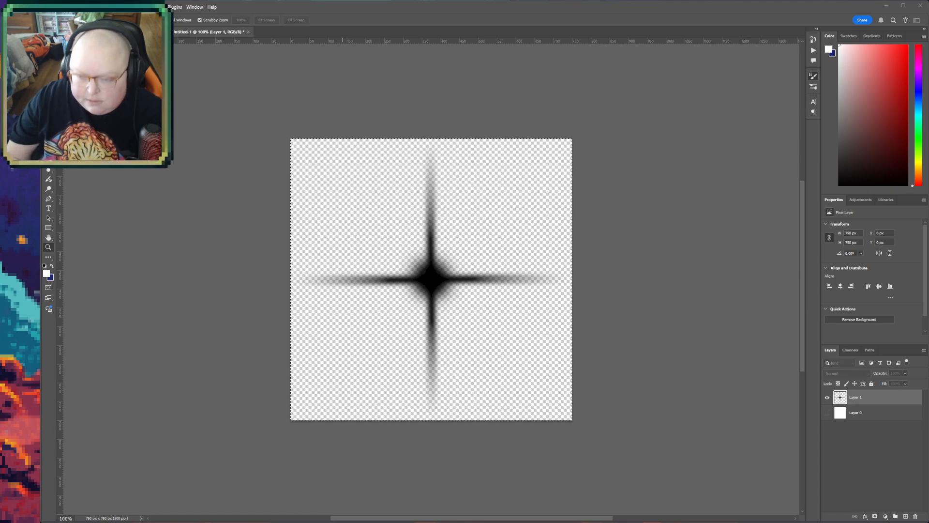
pyautogui.press('Return')
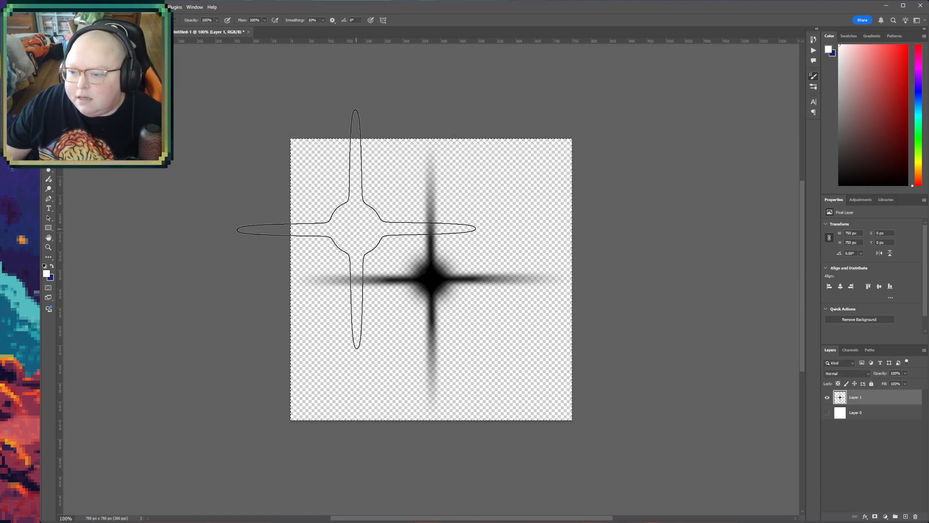
# - Switch back to the illustration, show the starfield layer and test a scattered stroke of the star brush, undoing it
pyautogui.hotkey('ctrl', 'Tab')
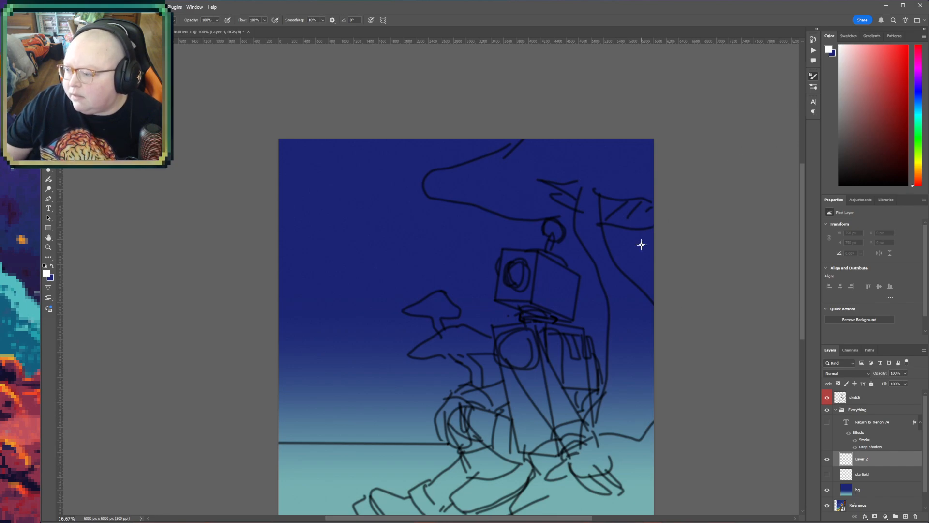
pyautogui.click(828, 475)
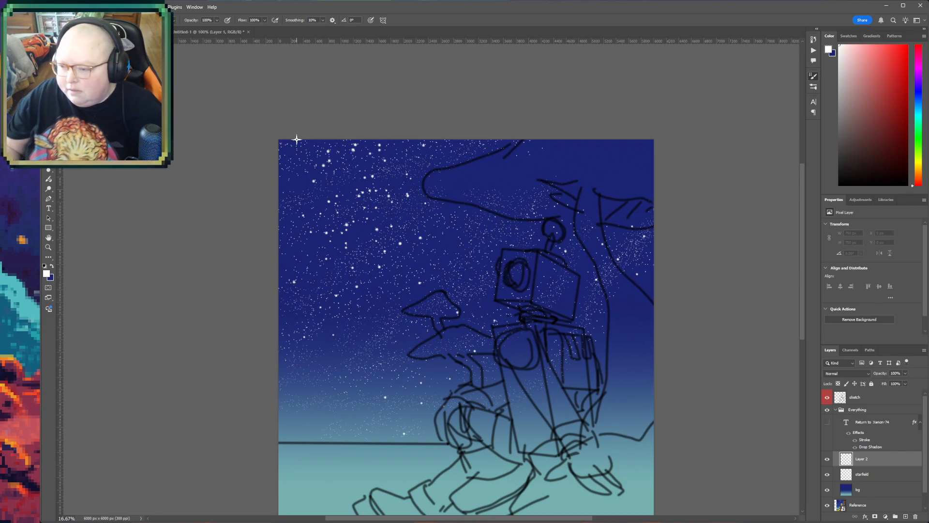
pyautogui.moveTo(334, 228)
pyautogui.mouseDown()
pyautogui.moveTo(358, 216)
pyautogui.moveTo(422, 265)
pyautogui.mouseUp()
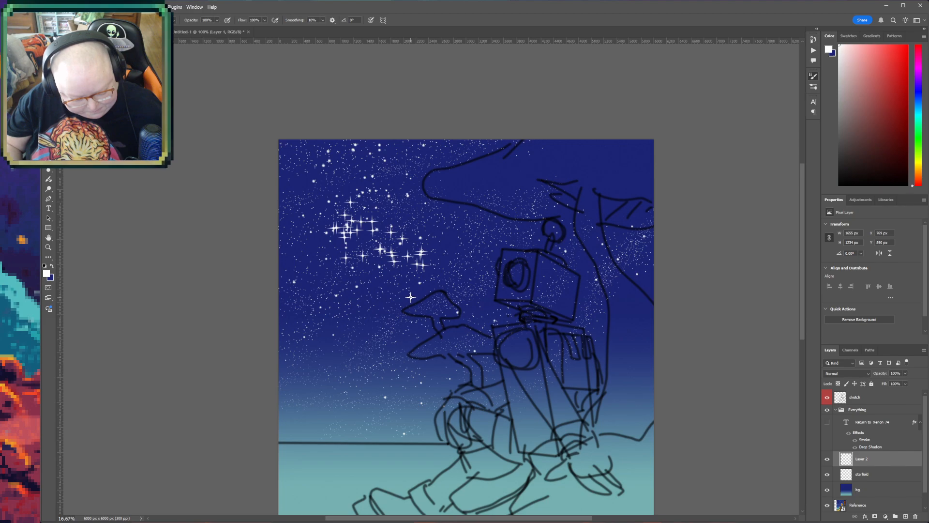
pyautogui.hotkey('ctrl', 'z')
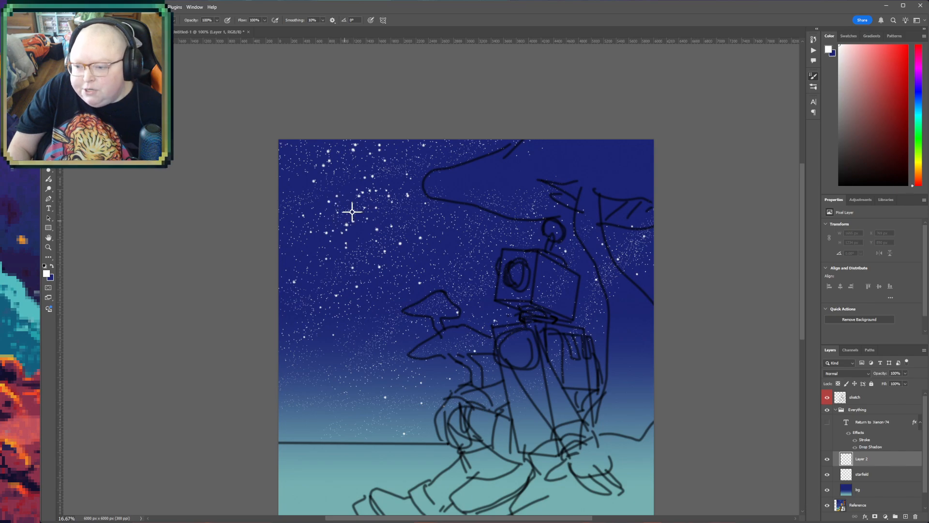
# - Stamp one star about 400 px wide left of the upper mushroom, and test two continuous star-brush strokes beside it, undoing both
pyautogui.click(318, 261)
pyautogui.moveTo(352, 247); pyautogui.dragTo(374, 233)
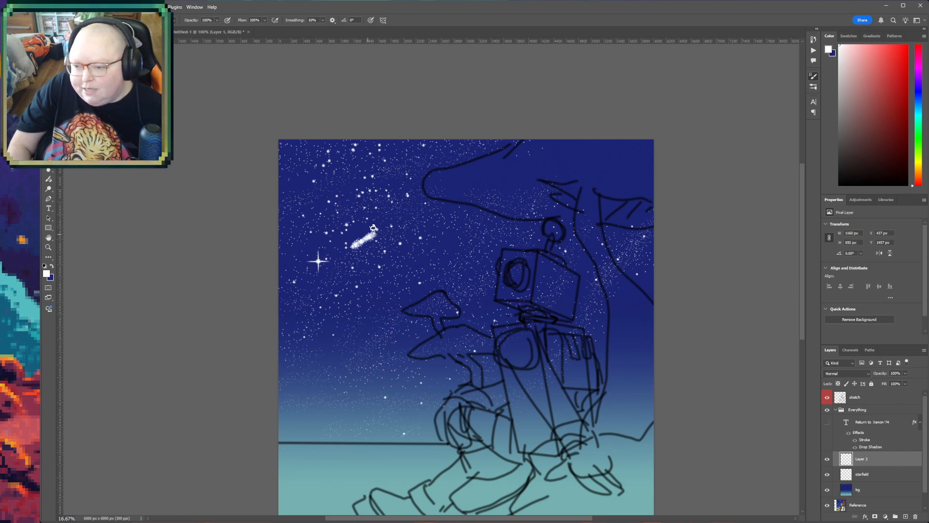
pyautogui.hotkey('ctrl', 'z')
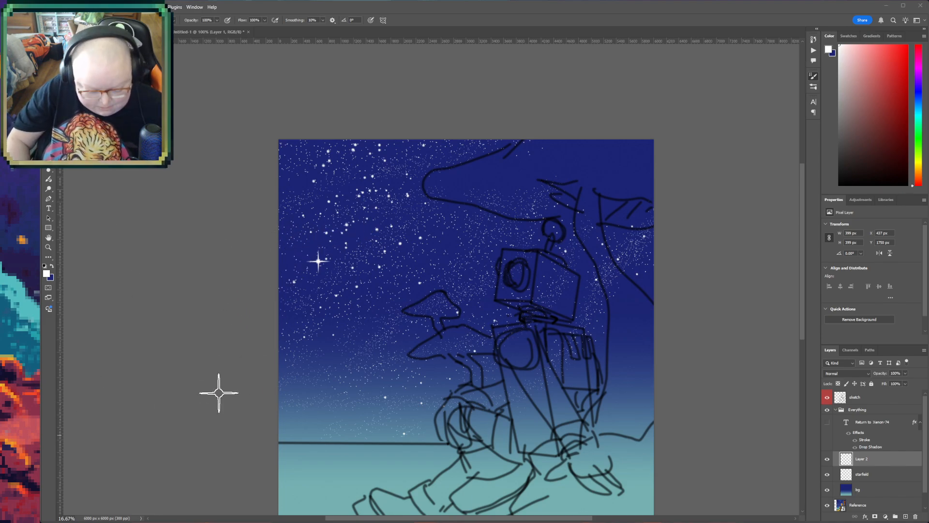
pyautogui.moveTo(351, 224); pyautogui.dragTo(402, 212)
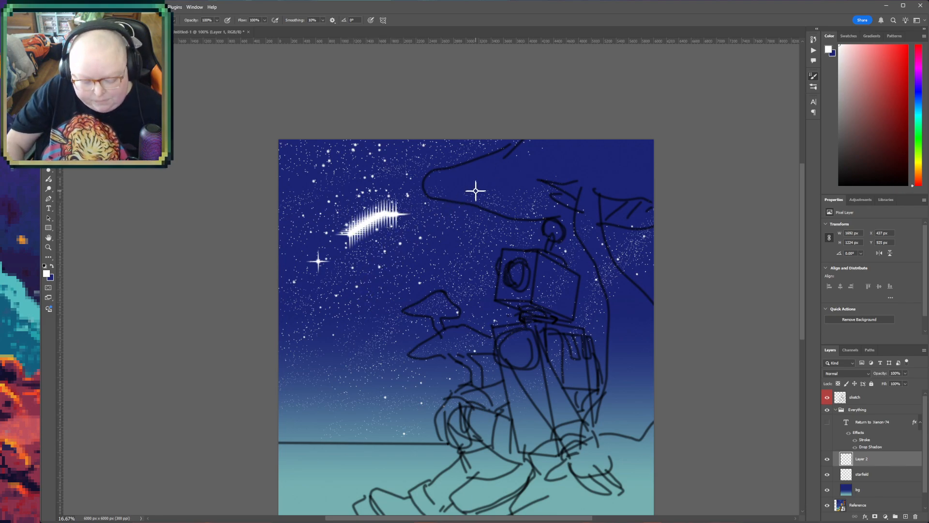
pyautogui.hotkey('ctrl', 'z')
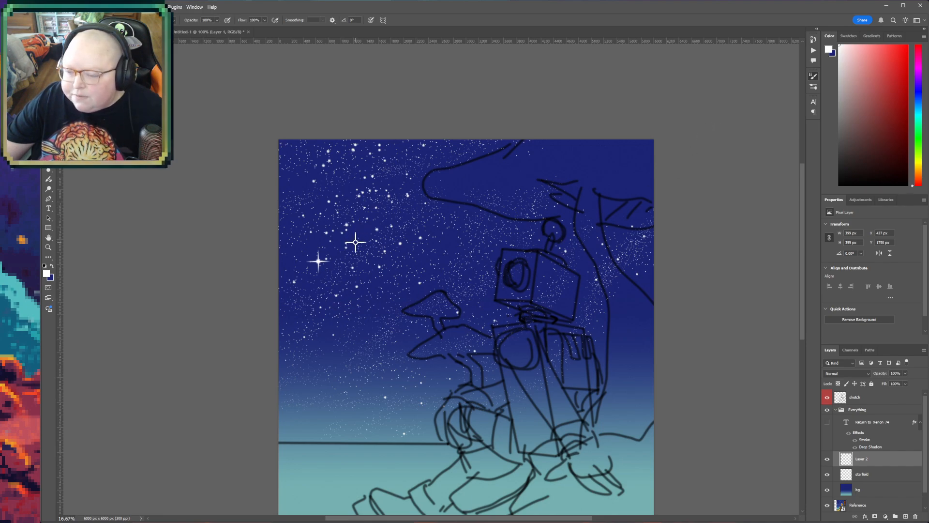
# - Scatter large four-pointed stars across the upper sky and around the mushroom, robot head and overhanging branch on Layer 2
pyautogui.moveTo(355, 243); pyautogui.dragTo(411, 222)
pyautogui.click(327, 309)
pyautogui.click(376, 288)
pyautogui.click(513, 291)
pyautogui.click(444, 190)
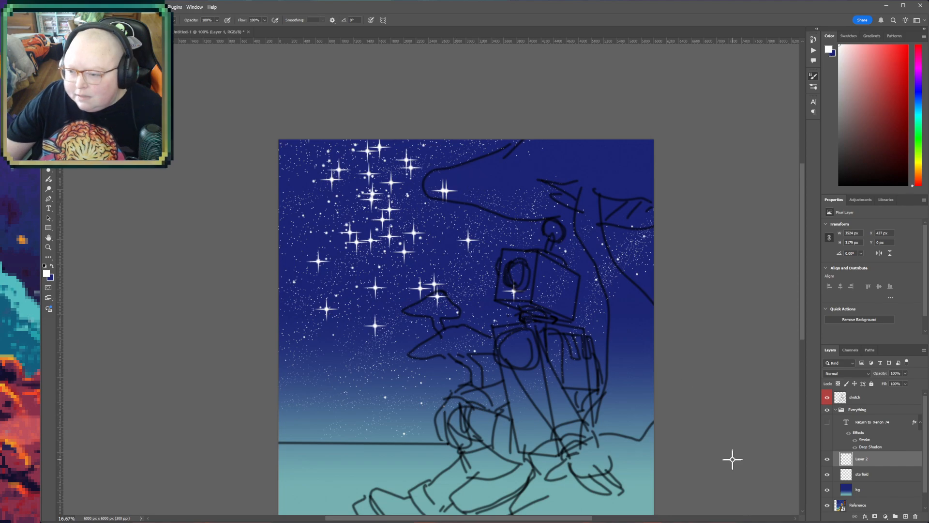
# - Undo the last stars stamped on the overhanging branch and robot head, and add a layer mask to Layer 2
pyautogui.hotkey('ctrl', 'z')
pyautogui.hotkey('ctrl', 'z')
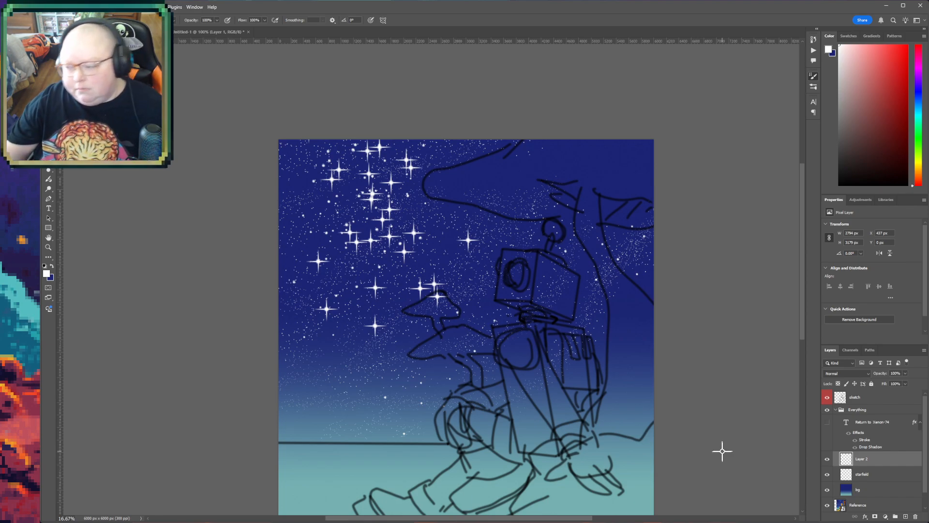
pyautogui.click(875, 517)
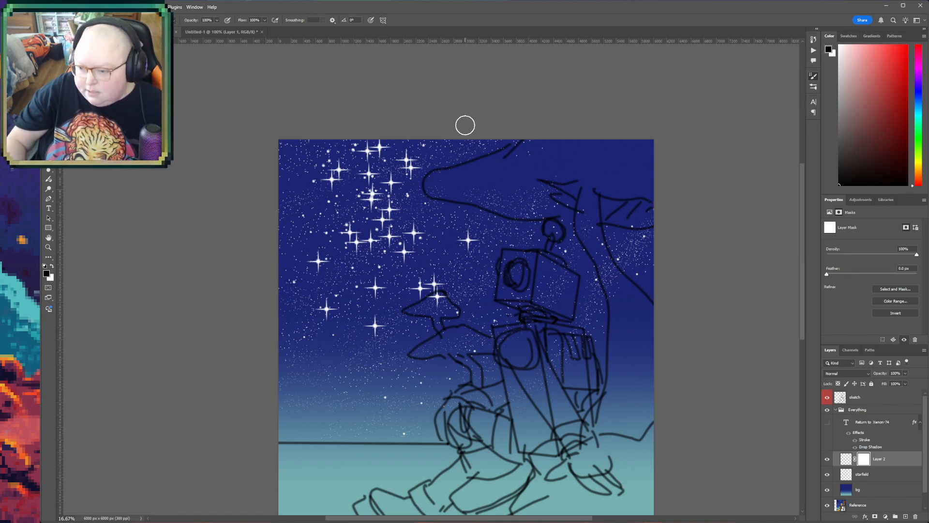
# - Mask out the large stars over the upper mushroom and the one left of it, and check the starry sky with the title briefly shown
pyautogui.moveTo(423, 287)
pyautogui.mouseDown()
pyautogui.moveTo(452, 303)
pyautogui.moveTo(459, 332)
pyautogui.mouseUp()
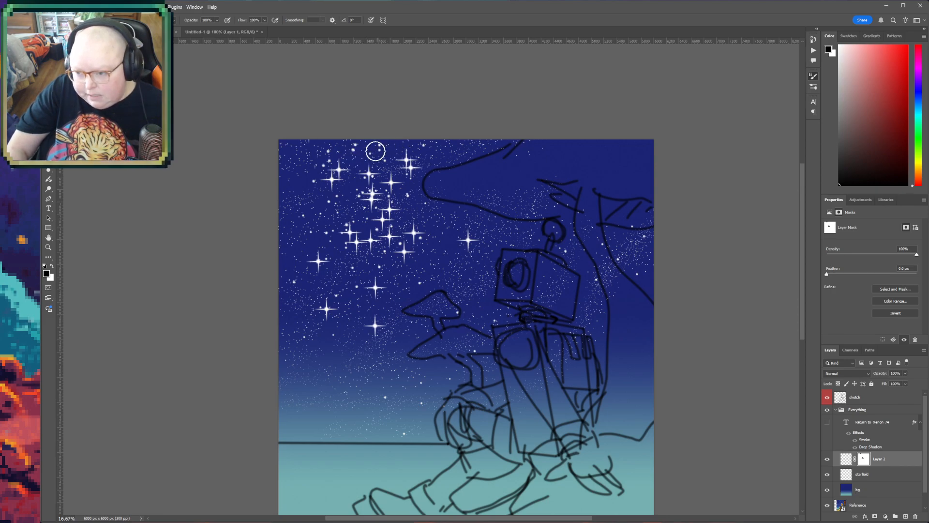
pyautogui.click(374, 284)
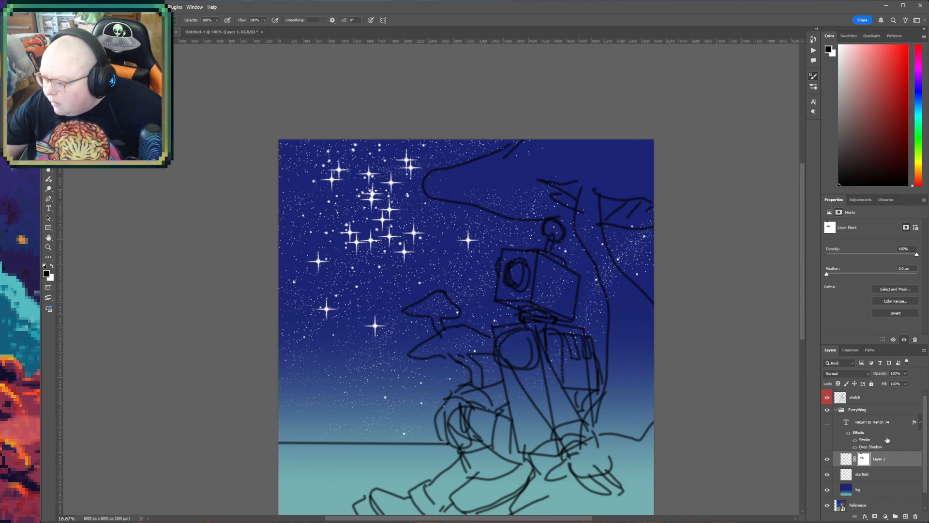
pyautogui.click(828, 421)
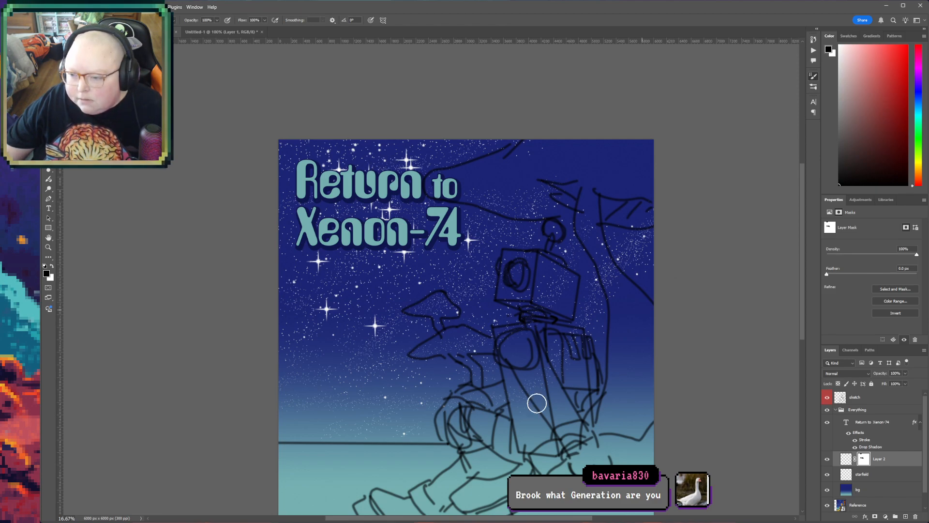
pyautogui.click(828, 422)
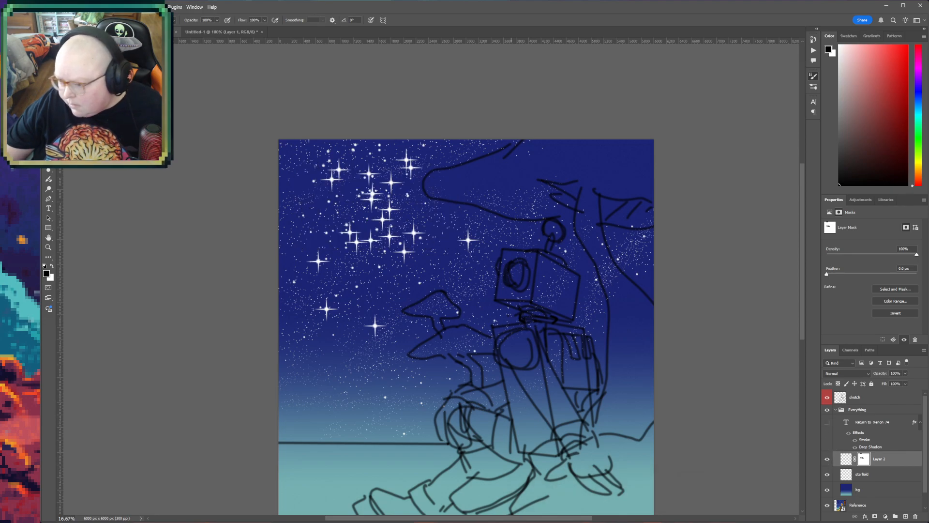
# - Reduce the sketch layer's opacity to 33%
pyautogui.click(52, 237)
pyautogui.moveTo(259, 332); pyautogui.dragTo(155, 266)
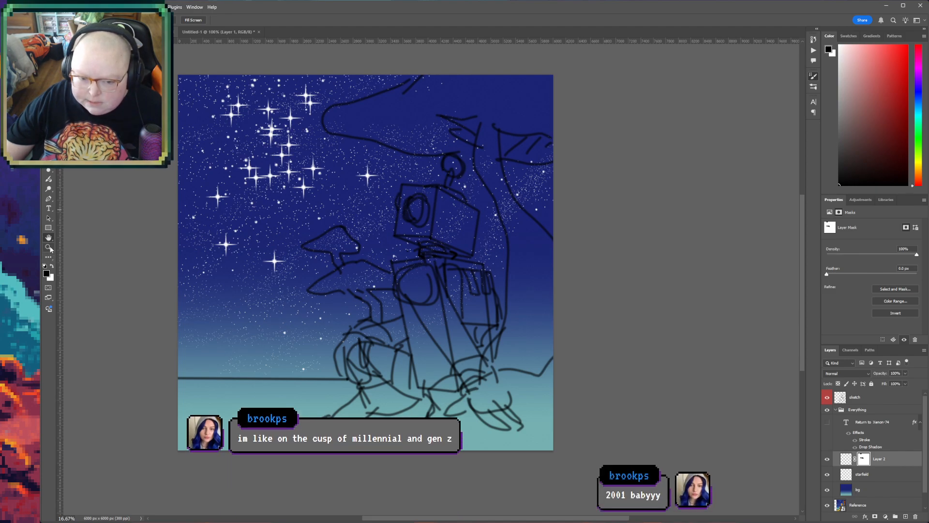
pyautogui.moveTo(112, 214); pyautogui.dragTo(153, 236)
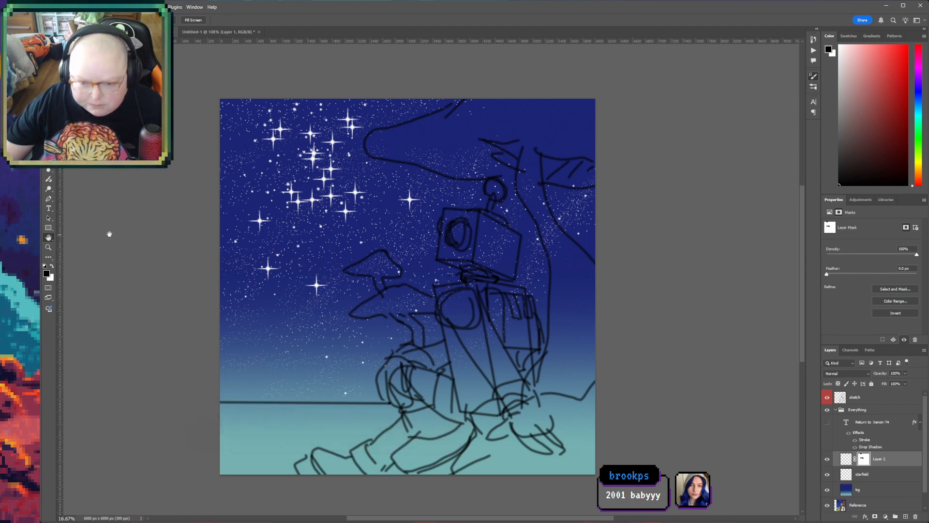
pyautogui.moveTo(280, 285); pyautogui.dragTo(232, 303)
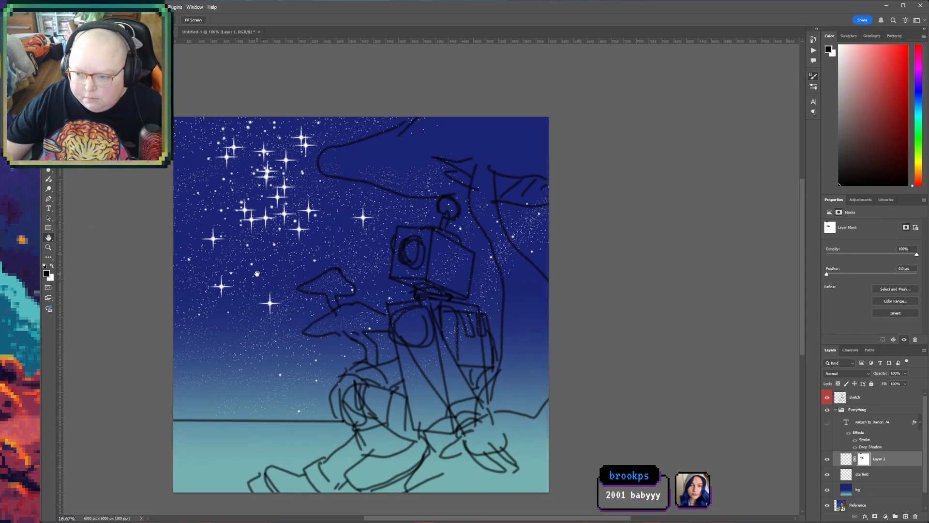
pyautogui.press('z')
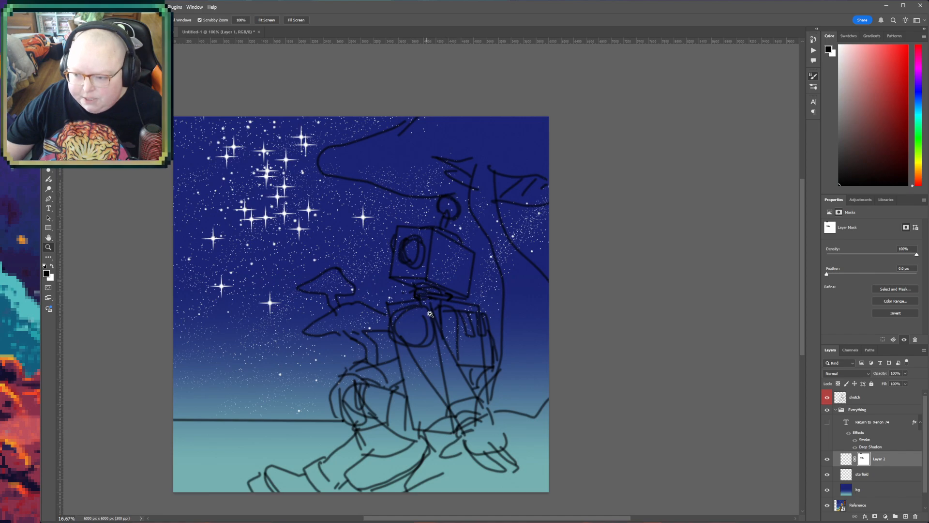
pyautogui.click(405, 325)
pyautogui.click(494, 295)
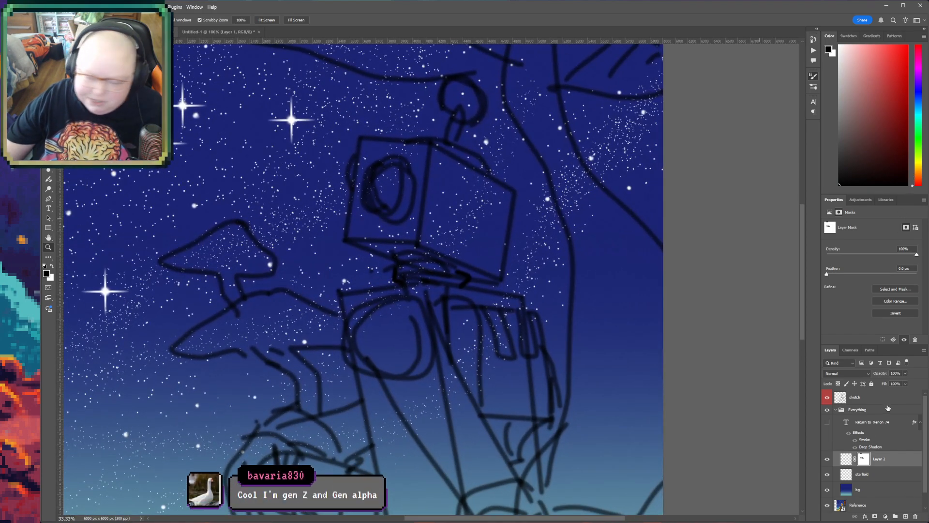
pyautogui.click(873, 397)
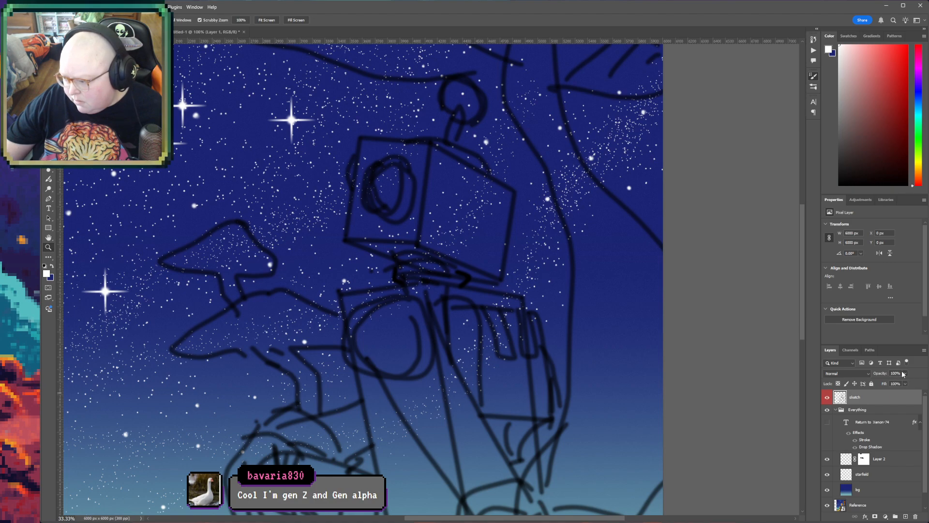
pyautogui.press('2')
pyautogui.press('4')
pyautogui.press('2')
pyautogui.press('9')
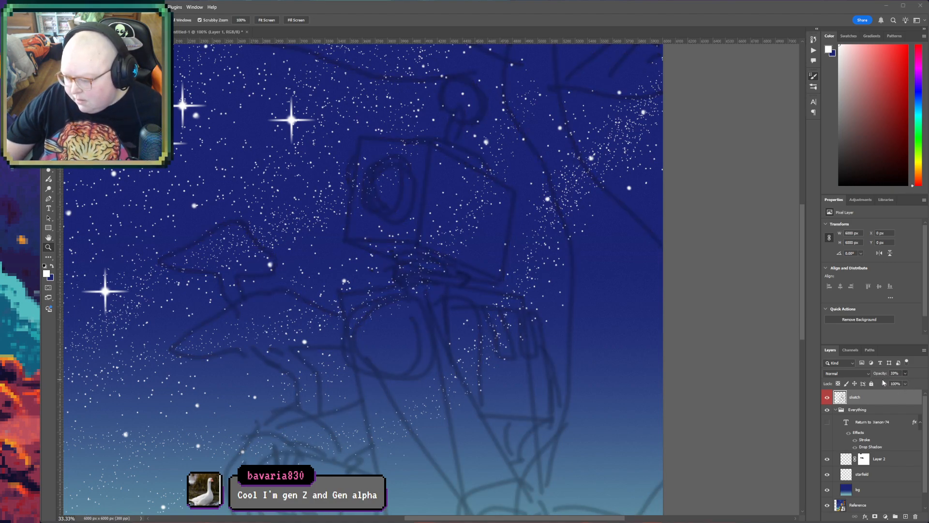
# - Draw the front face of the robot's head above Layer 2 as a four-cornered Pen shape about 700 by 835 px, following the sketch
pyautogui.click(890, 459)
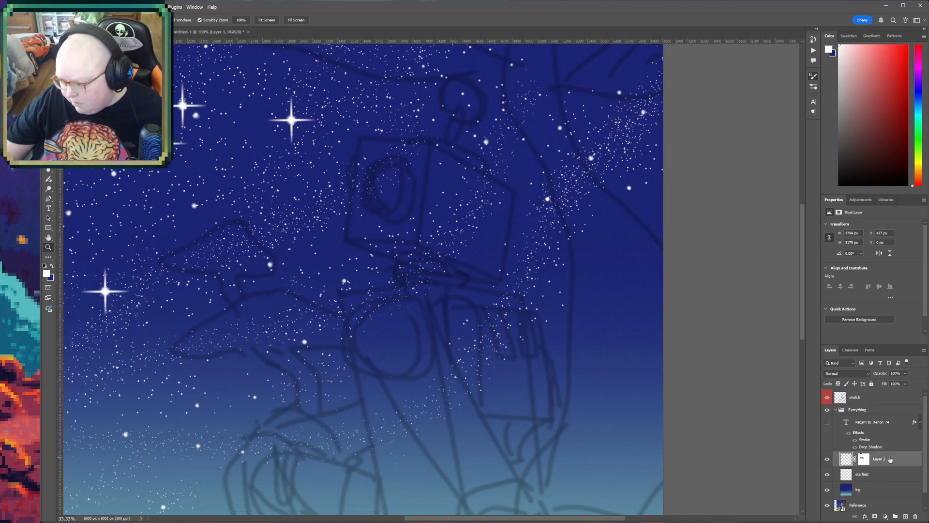
pyautogui.click(49, 237)
pyautogui.moveTo(435, 256); pyautogui.dragTo(353, 326)
pyautogui.click(48, 246)
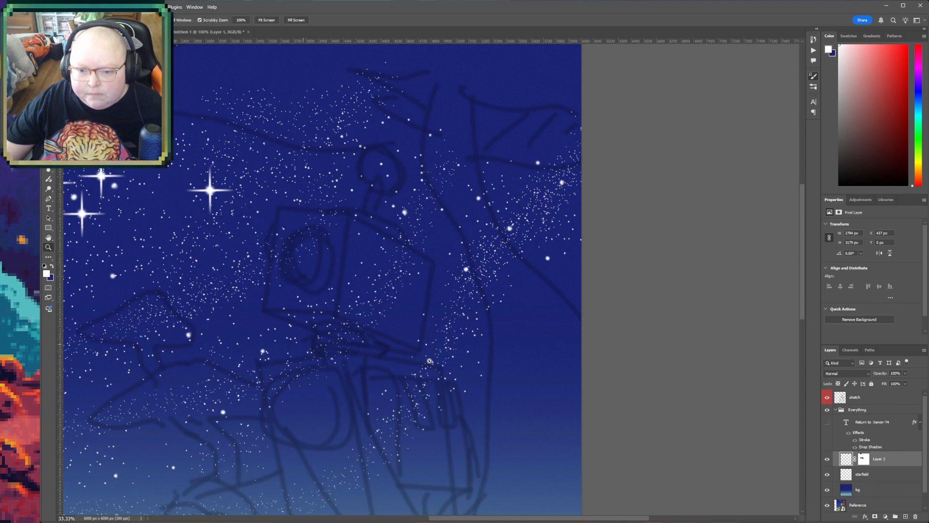
pyautogui.moveTo(287, 224); pyautogui.dragTo(292, 221)
pyautogui.click(313, 247)
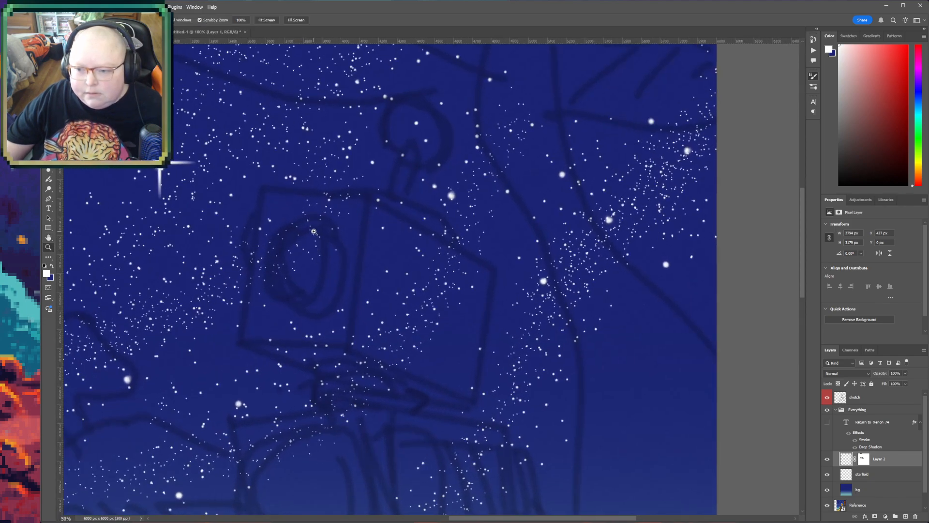
pyautogui.click(315, 232)
pyautogui.click(48, 198)
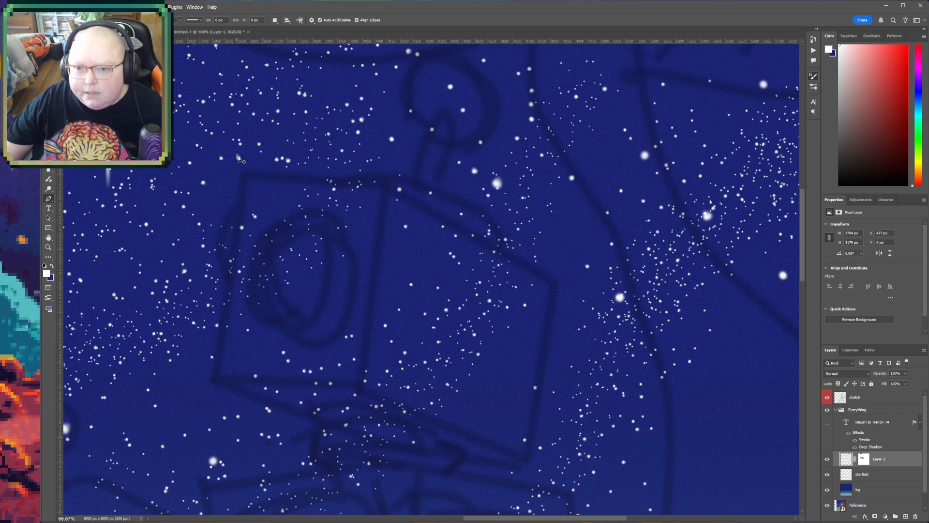
pyautogui.click(247, 180)
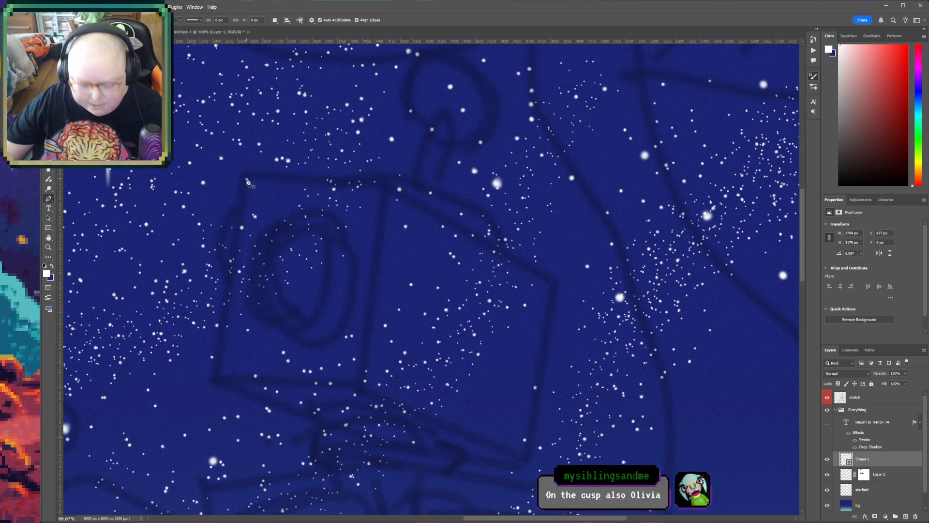
pyautogui.click(388, 188)
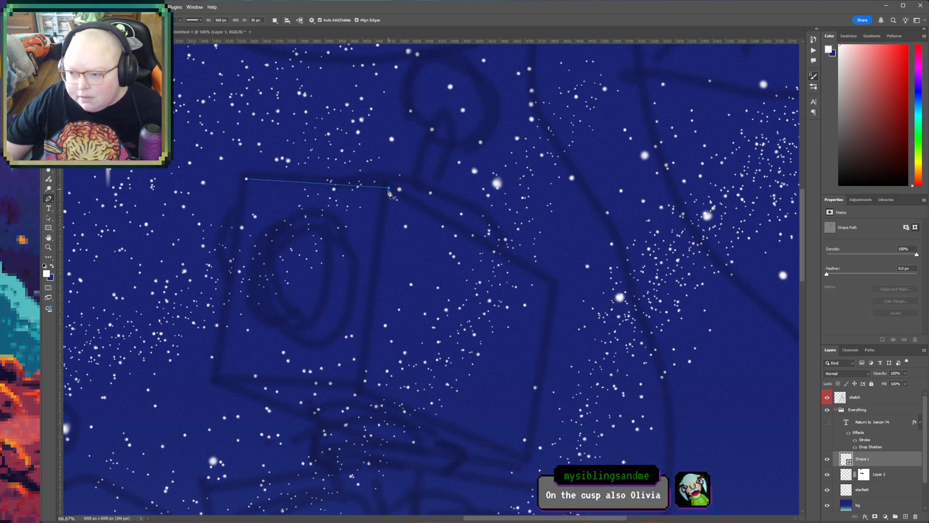
pyautogui.click(362, 388)
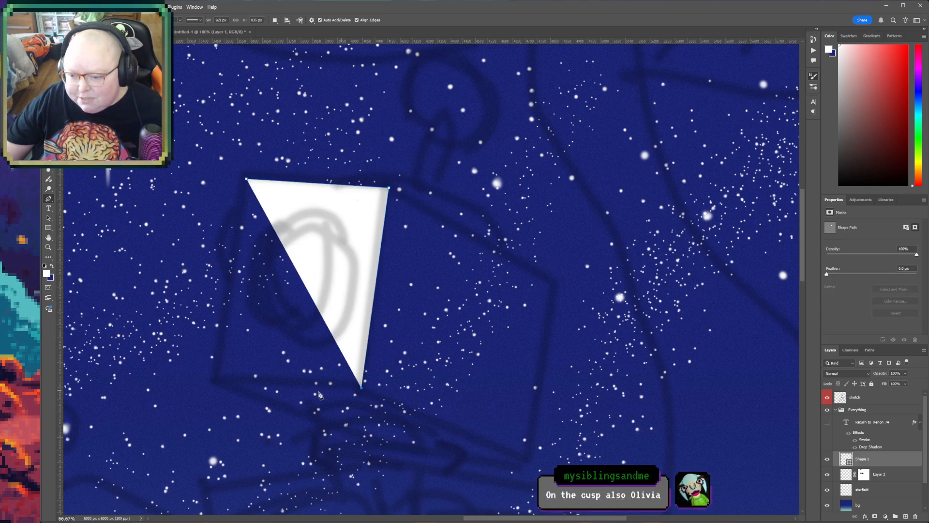
pyautogui.click(214, 380)
pyautogui.click(246, 180)
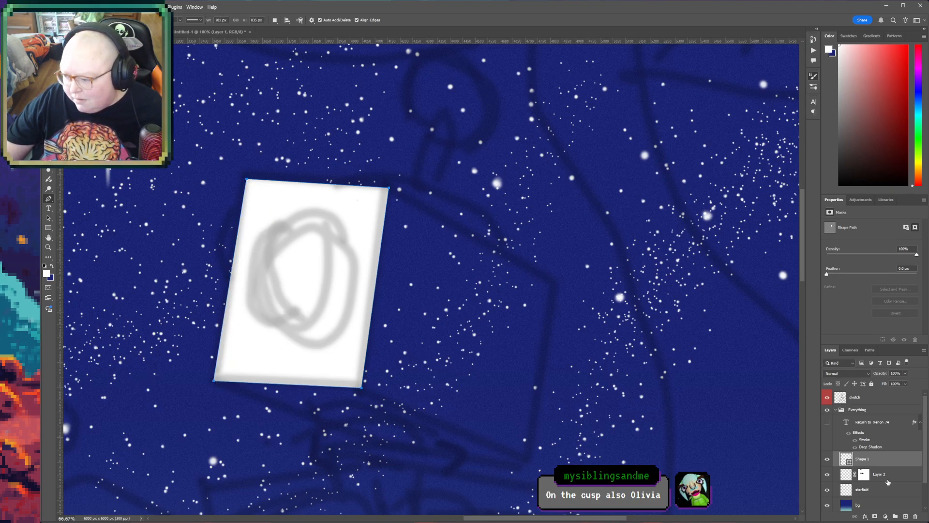
# - Recolour the head's front-face shape solid bright orange and deselect its path by selecting Layer 2
pyautogui.press('i')
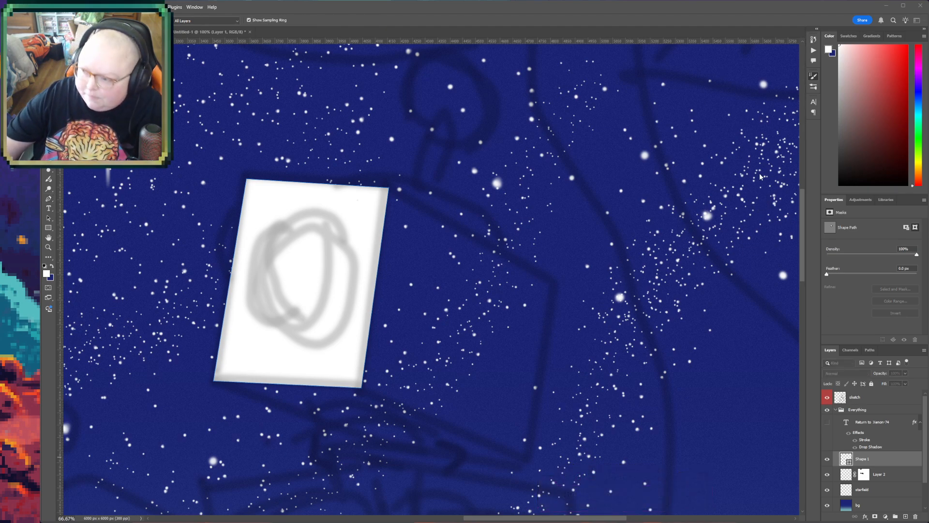
pyautogui.press('p')
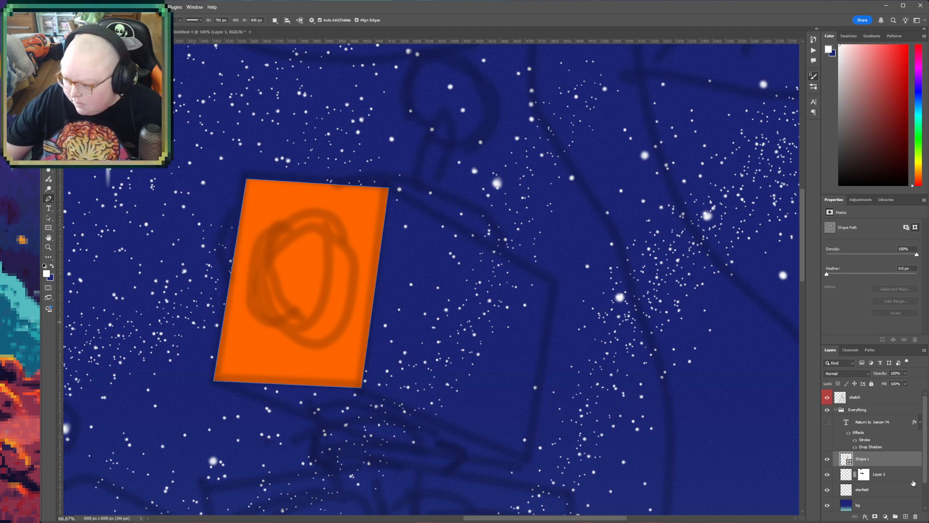
pyautogui.click(892, 472)
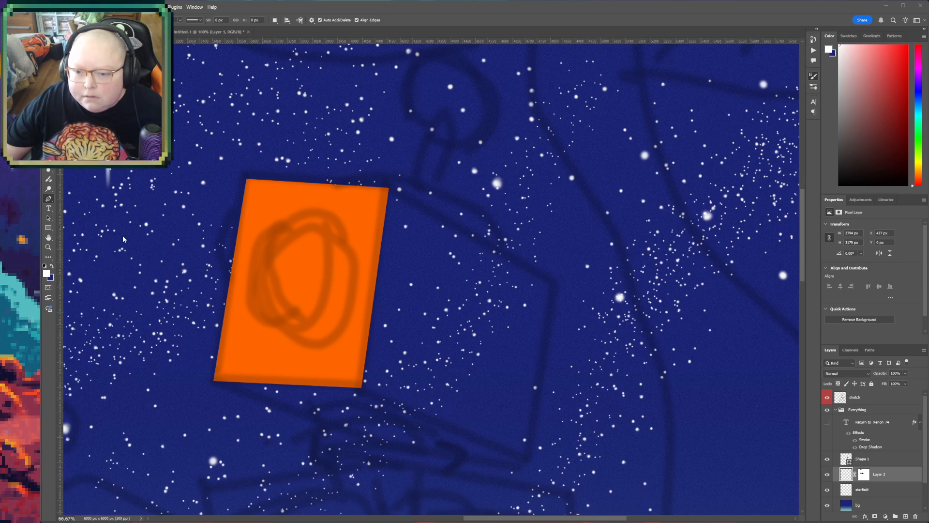
# - Examine the robot heads in Outer-Spaced_3000px.jpg and the Randall the robot cover up close, and close both reference images
pyautogui.click(582, 330)
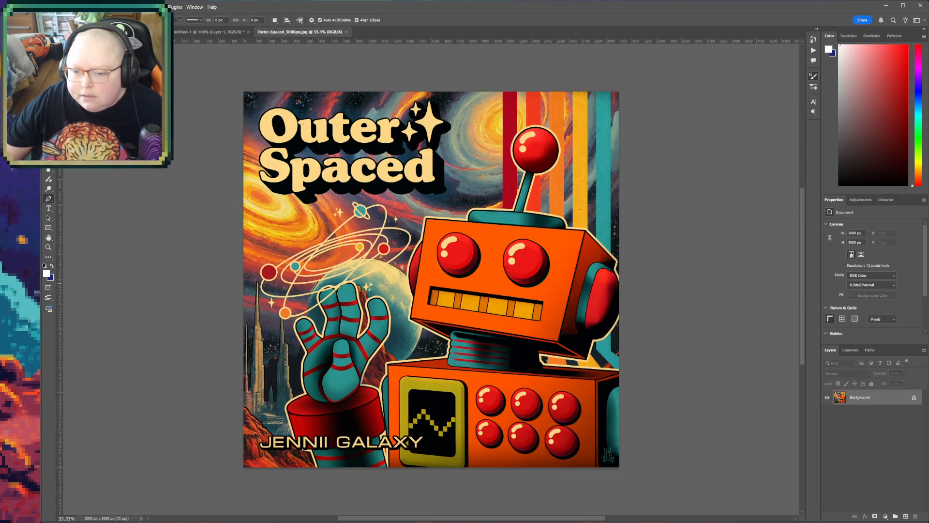
pyautogui.click(48, 247)
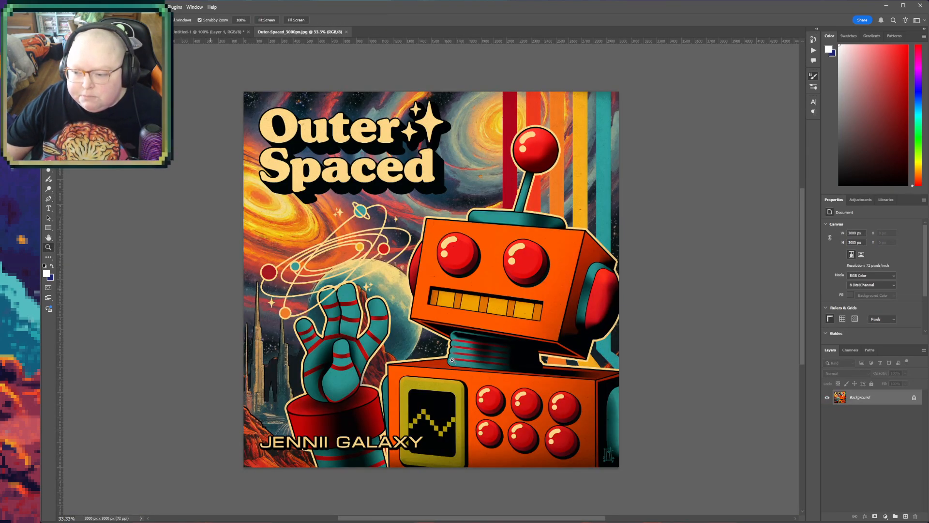
pyautogui.click(515, 308)
pyautogui.click(416, 274)
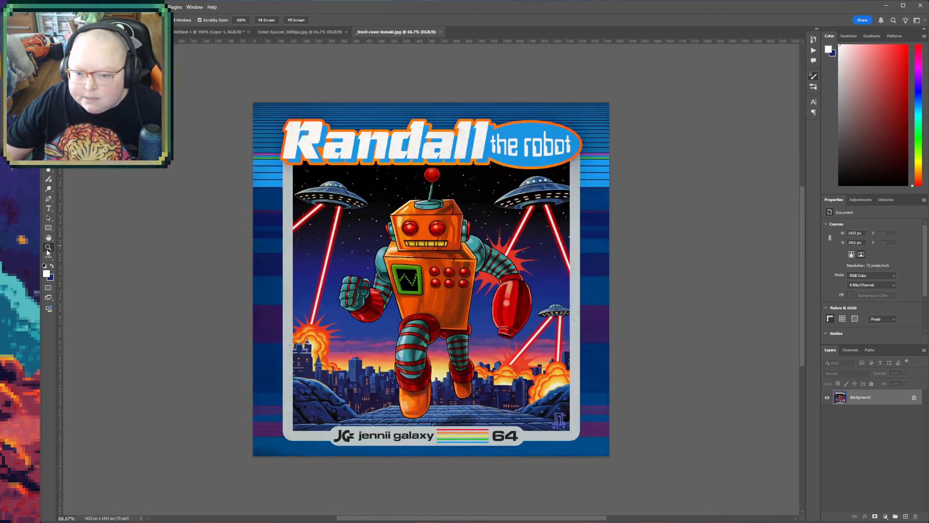
pyautogui.click(414, 268)
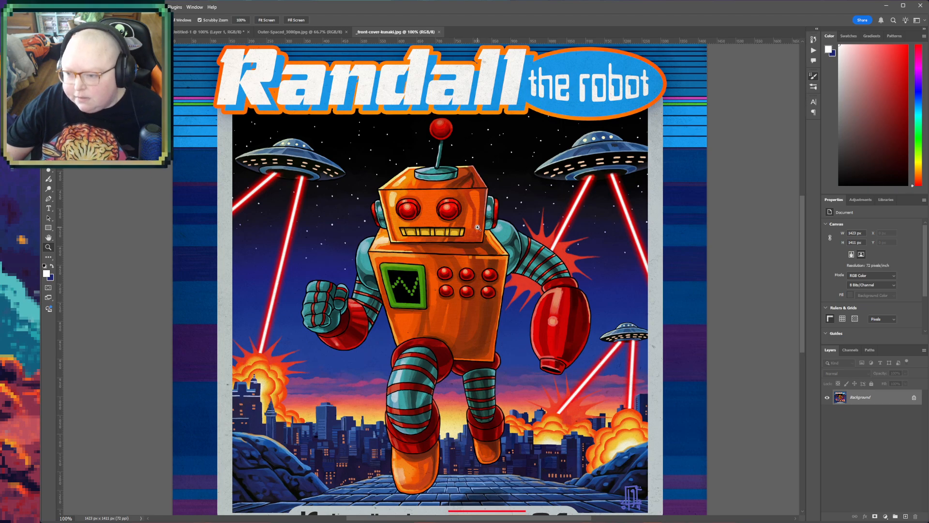
pyautogui.click(487, 304)
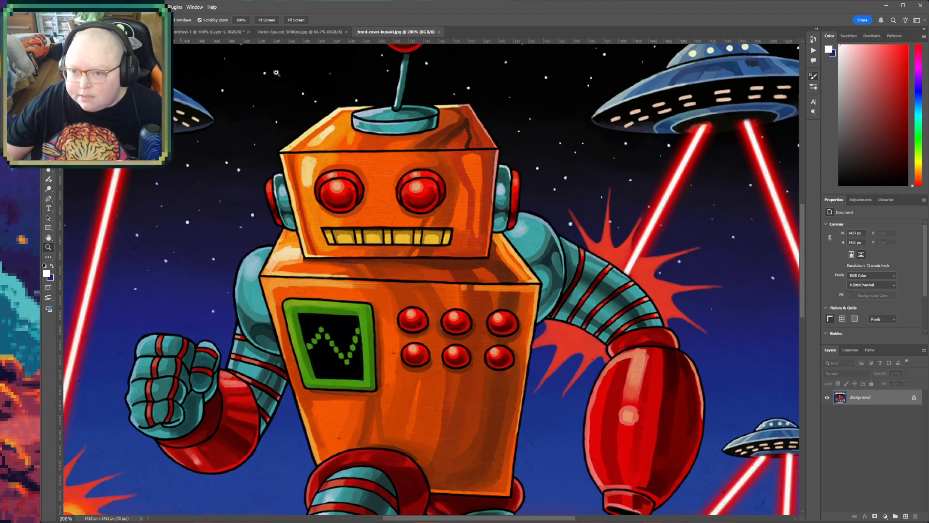
pyautogui.click(439, 32)
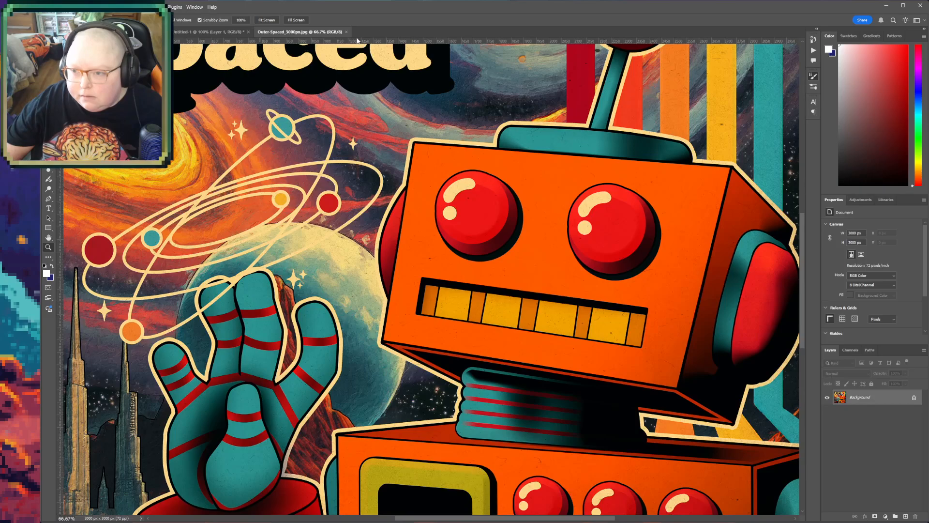
pyautogui.click(347, 32)
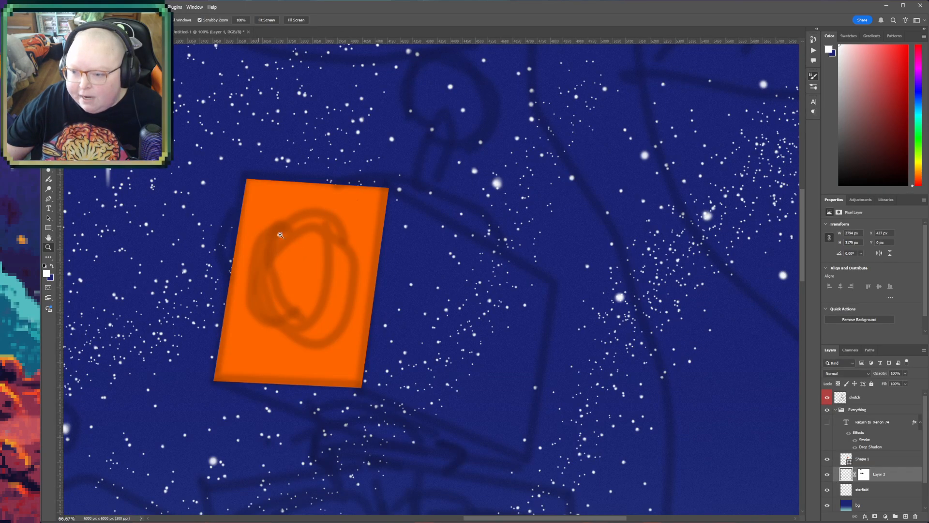
# - Draw the head's side face above Shape 1 as a four-cornered Pen shape about 790 by 1095 px, sharing the front face's right edge
pyautogui.click(48, 237)
pyautogui.moveTo(542, 389); pyautogui.dragTo(456, 329)
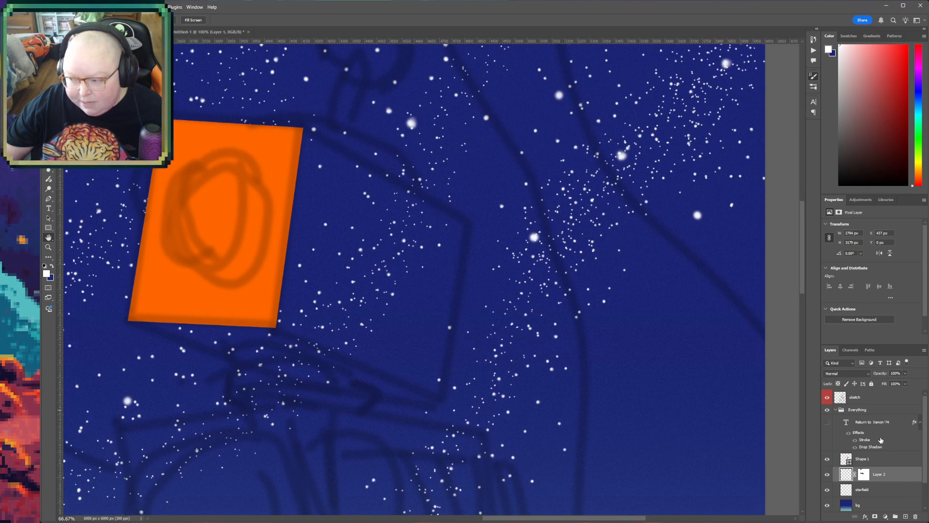
pyautogui.click(882, 463)
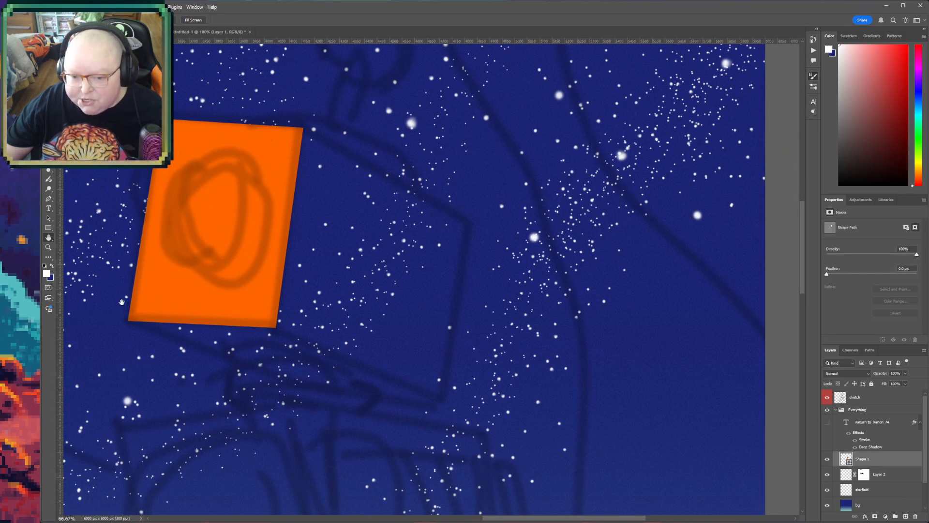
pyautogui.click(50, 203)
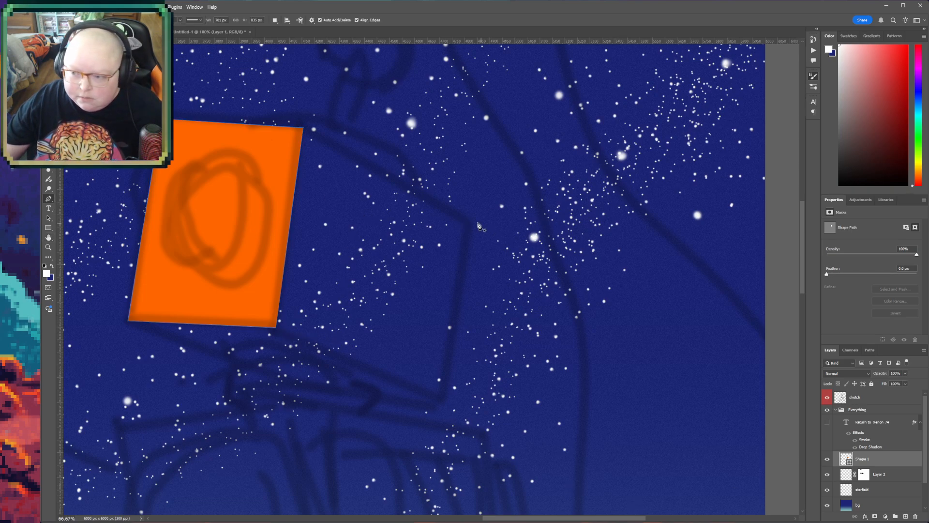
pyautogui.click(49, 238)
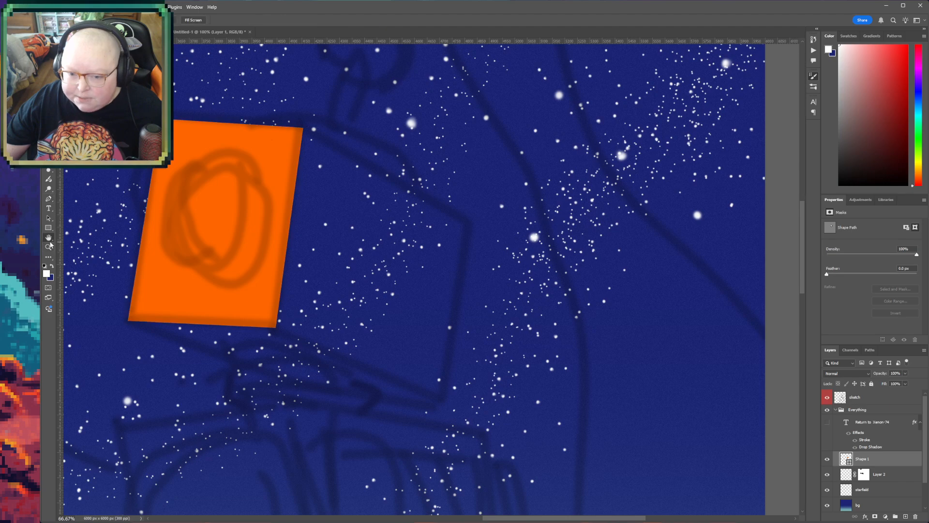
pyautogui.moveTo(399, 234); pyautogui.dragTo(380, 288)
pyautogui.click(48, 247)
pyautogui.click(407, 334)
pyautogui.click(49, 199)
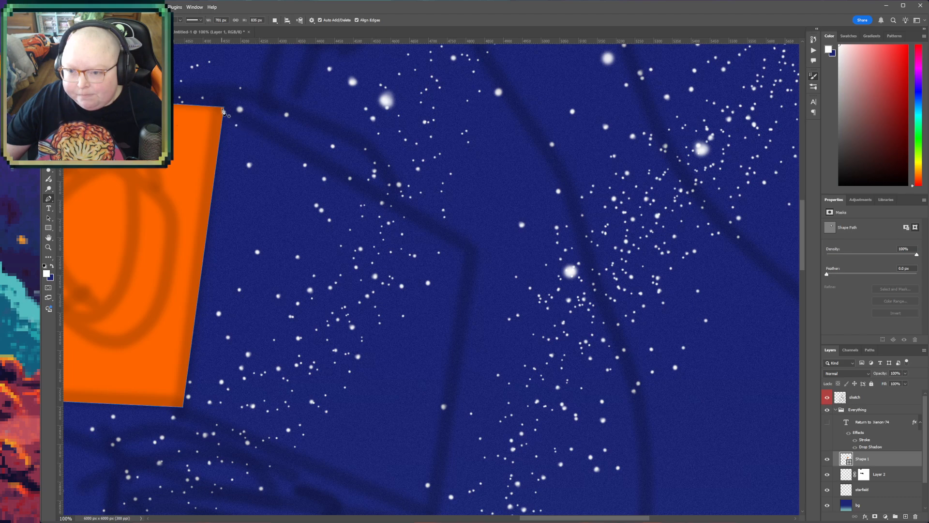
pyautogui.click(479, 255)
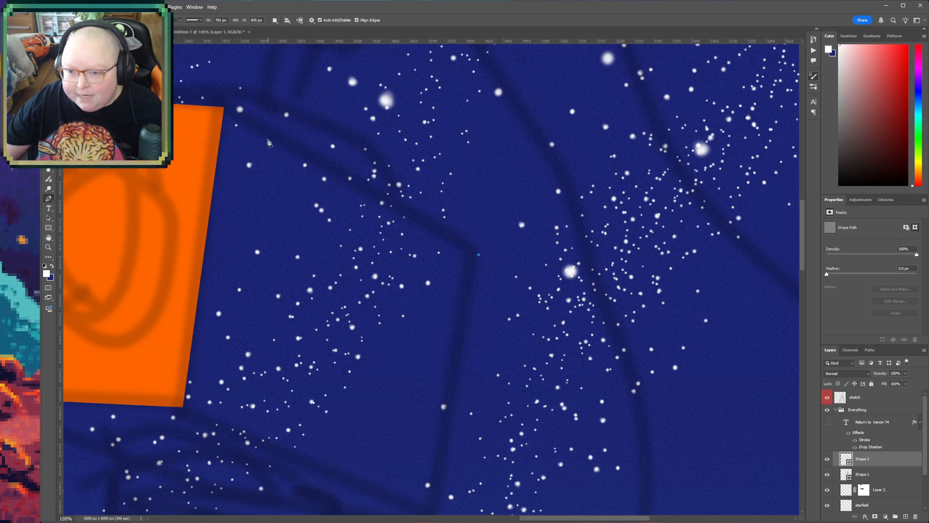
pyautogui.click(224, 107)
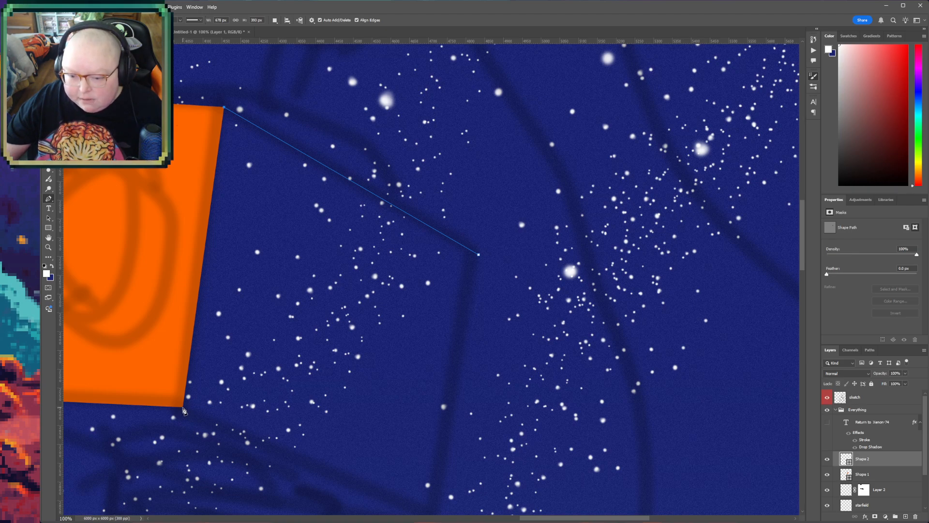
pyautogui.click(184, 410)
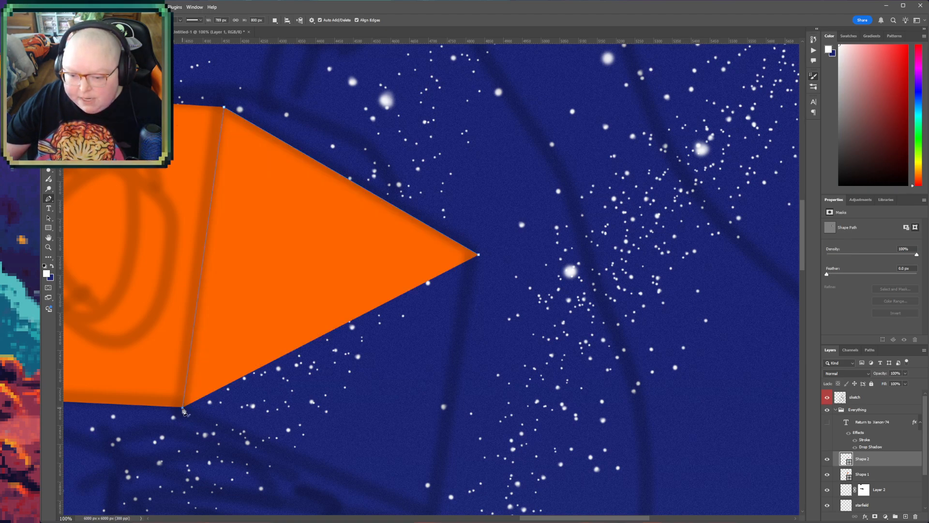
pyautogui.scroll(-1, 488, 462)
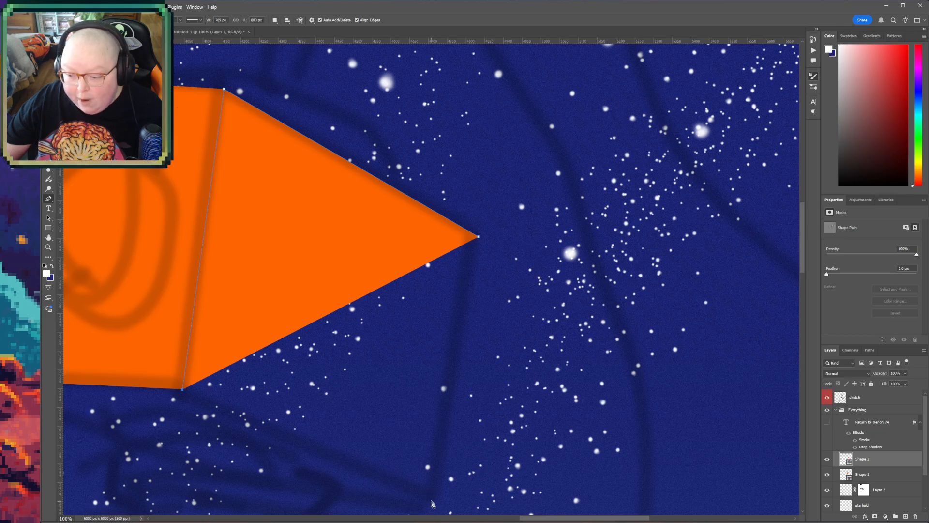
pyautogui.click(431, 499)
pyautogui.click(479, 238)
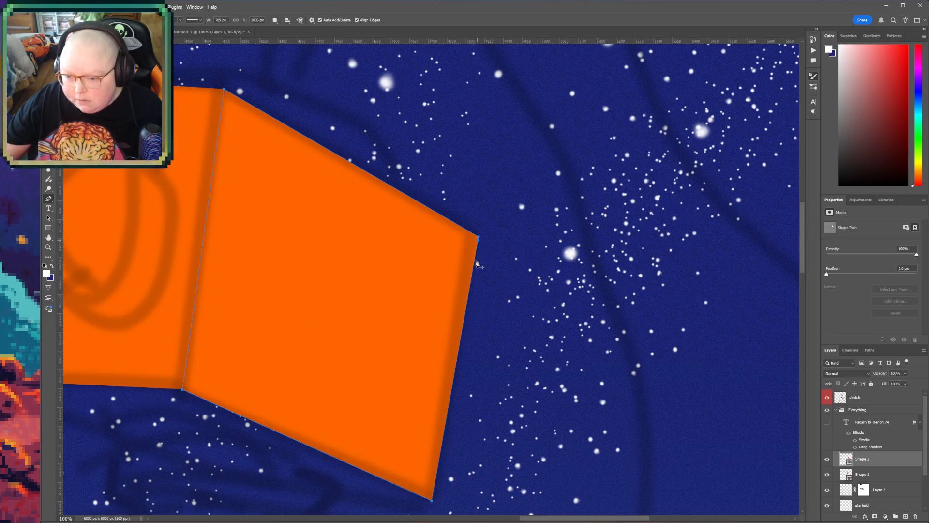
# - Recolour the head's side-face shape a solid dark burnt orange
pyautogui.click(51, 241)
pyautogui.moveTo(567, 385); pyautogui.dragTo(576, 406)
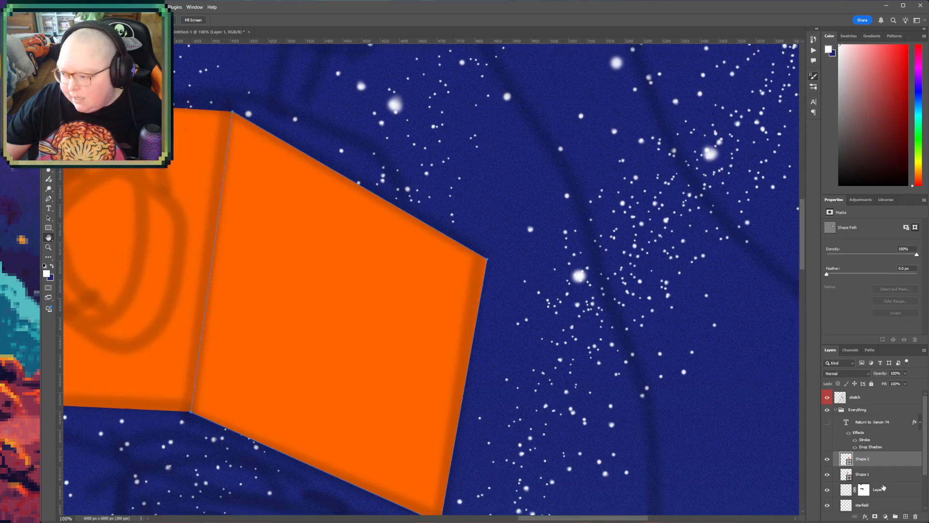
pyautogui.press('i')
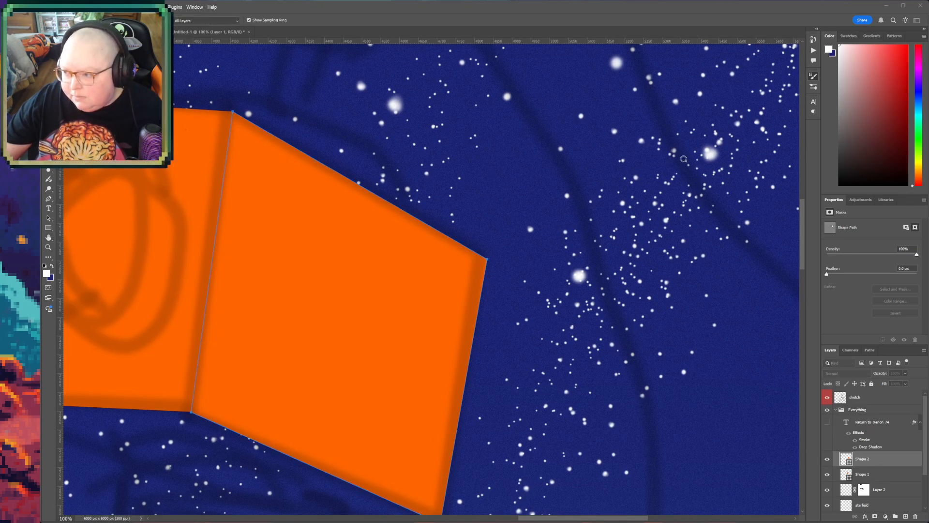
pyautogui.click(694, 112)
pyautogui.click(696, 119)
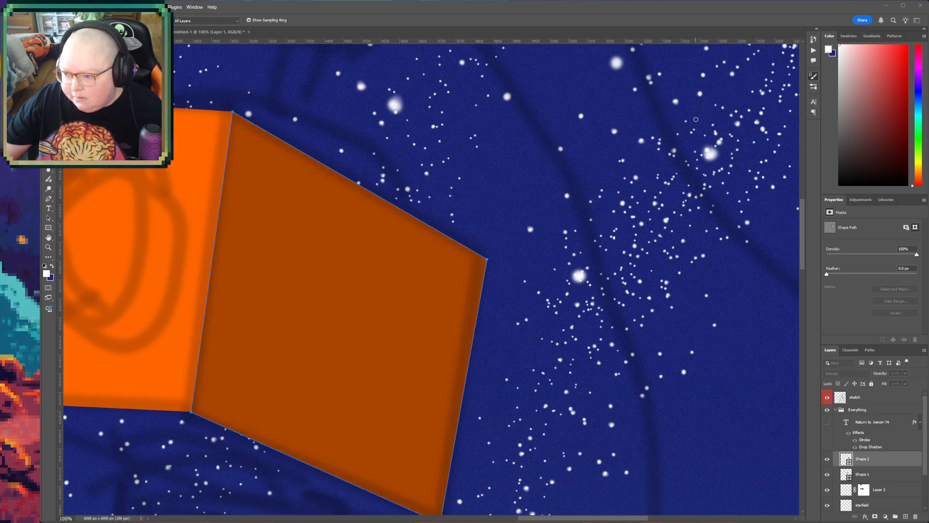
pyautogui.click(775, 87)
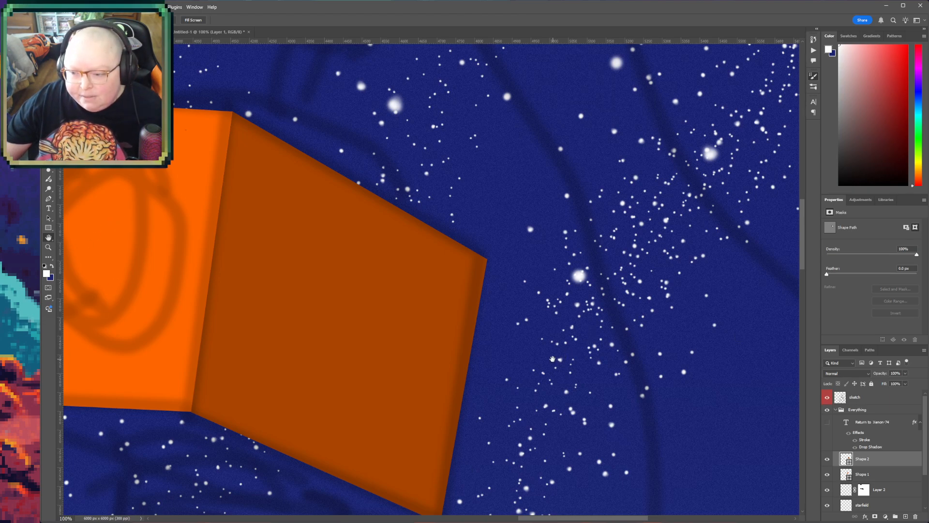
# - Draw the head's underside above Shape 1 as a closed Pen shape about 1255 by 345 px, overlapping the lower edges of both faces
pyautogui.moveTo(541, 351); pyautogui.dragTo(623, 305)
pyautogui.moveTo(131, 461); pyautogui.dragTo(261, 493)
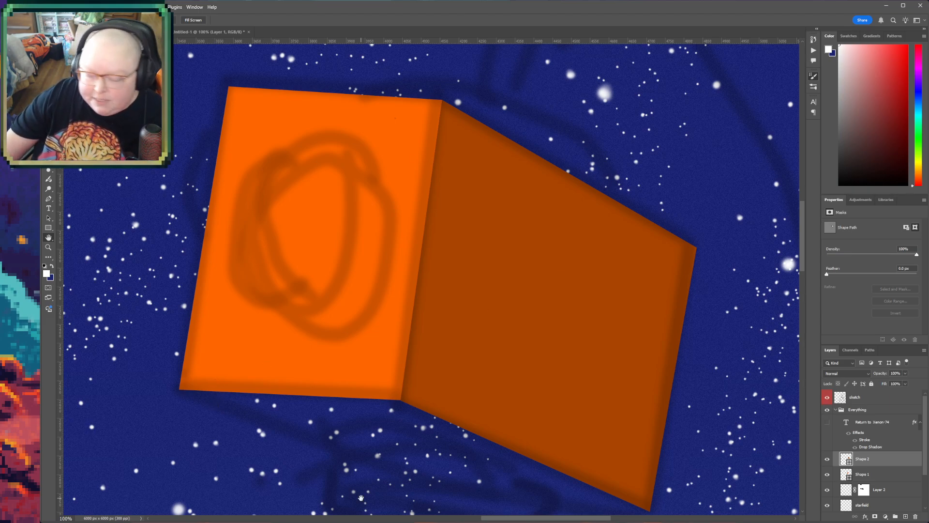
pyautogui.moveTo(350, 458); pyautogui.dragTo(325, 384)
pyautogui.moveTo(406, 396); pyautogui.dragTo(387, 319)
pyautogui.moveTo(485, 417); pyautogui.dragTo(473, 370)
pyautogui.moveTo(118, 264); pyautogui.dragTo(113, 317)
pyautogui.click(49, 247)
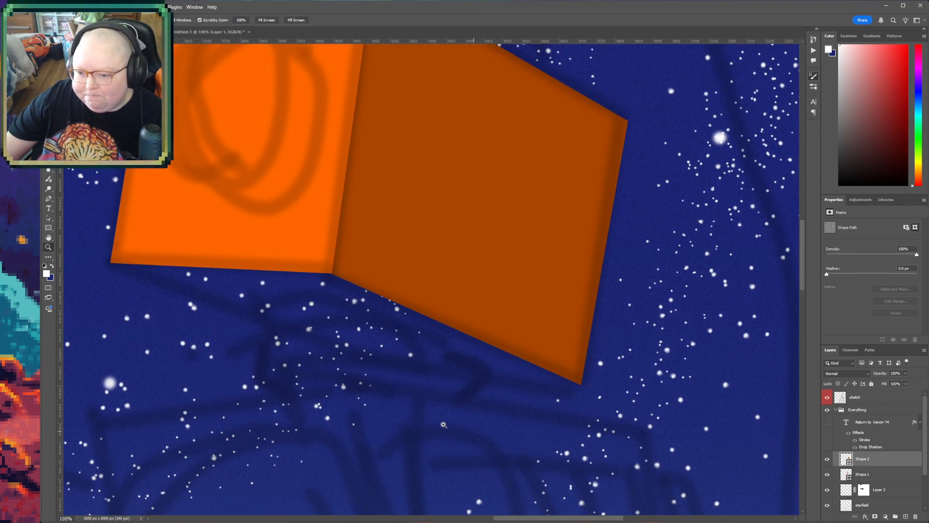
pyautogui.click(48, 198)
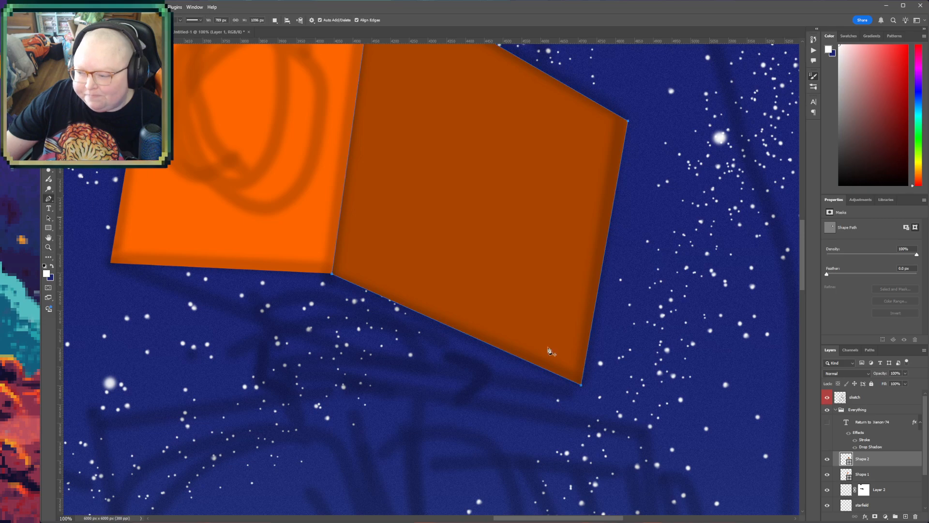
pyautogui.click(892, 475)
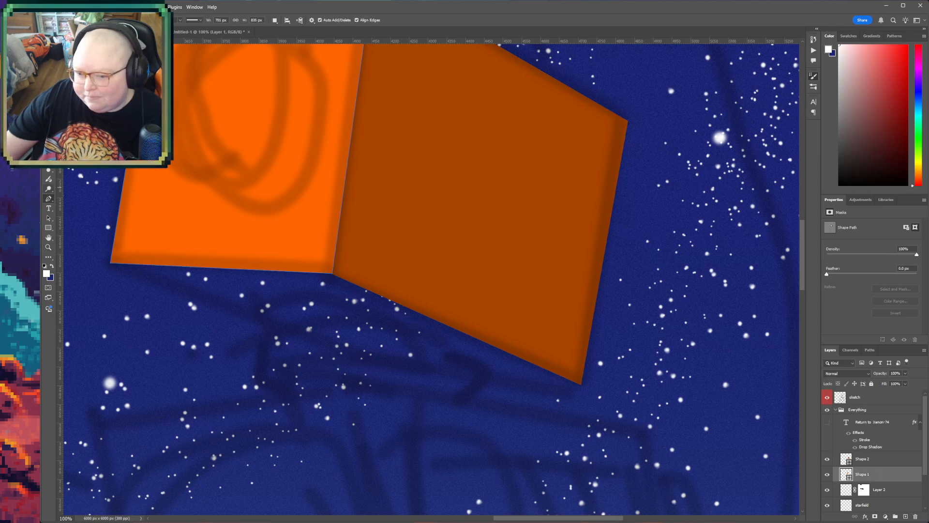
pyautogui.click(111, 263)
pyautogui.click(344, 361)
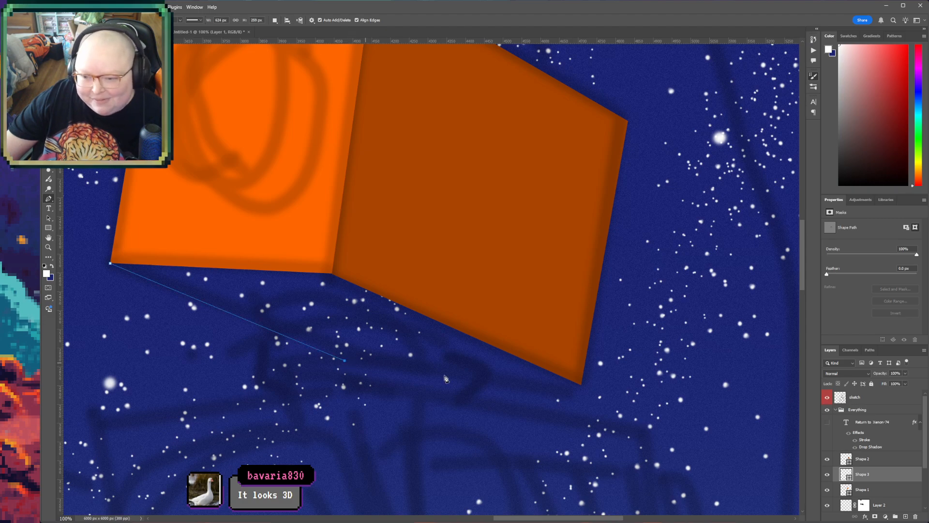
pyautogui.click(581, 385)
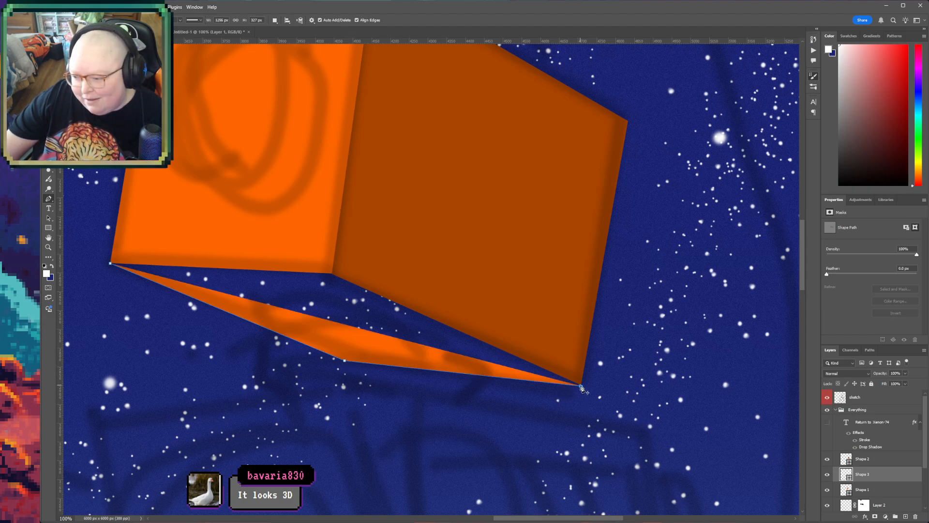
pyautogui.click(352, 268)
pyautogui.click(280, 260)
pyautogui.click(111, 263)
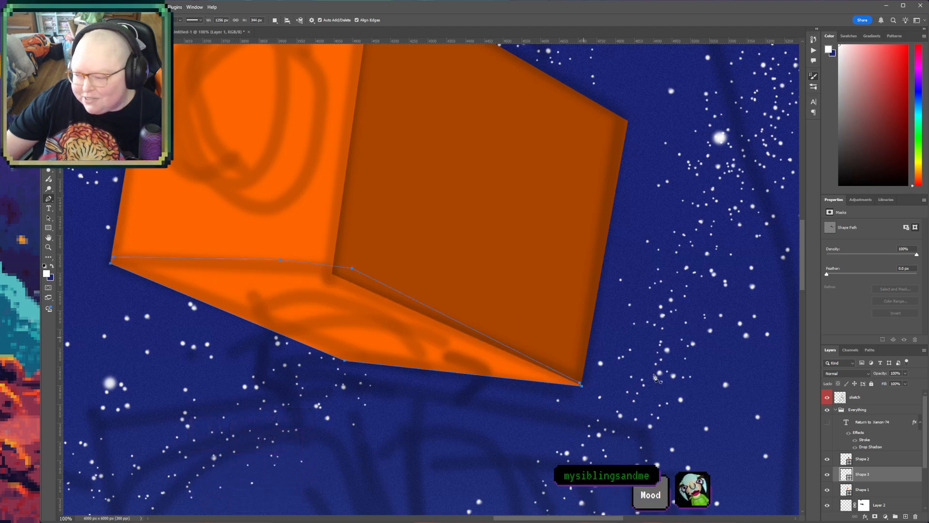
# - Recolour the head's underside shape a dark burnt orange like the side face
pyautogui.press('i')
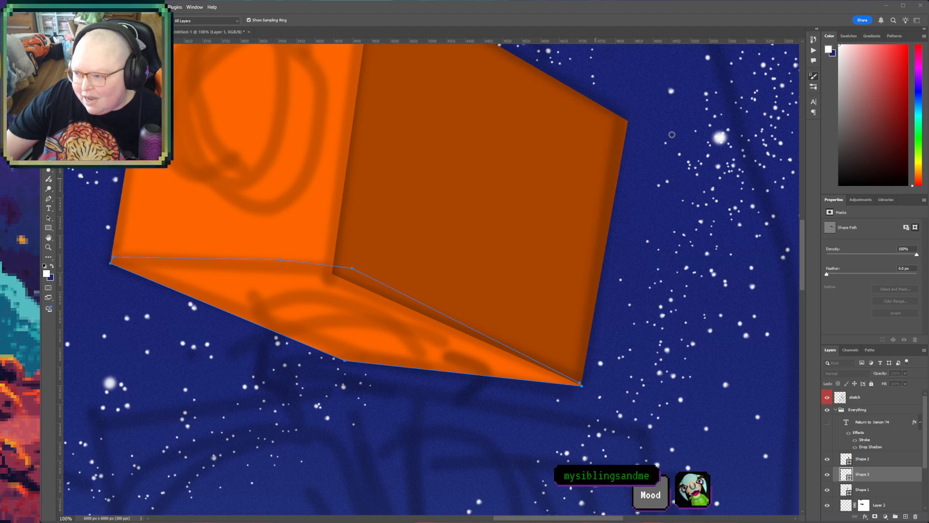
pyautogui.click(691, 115)
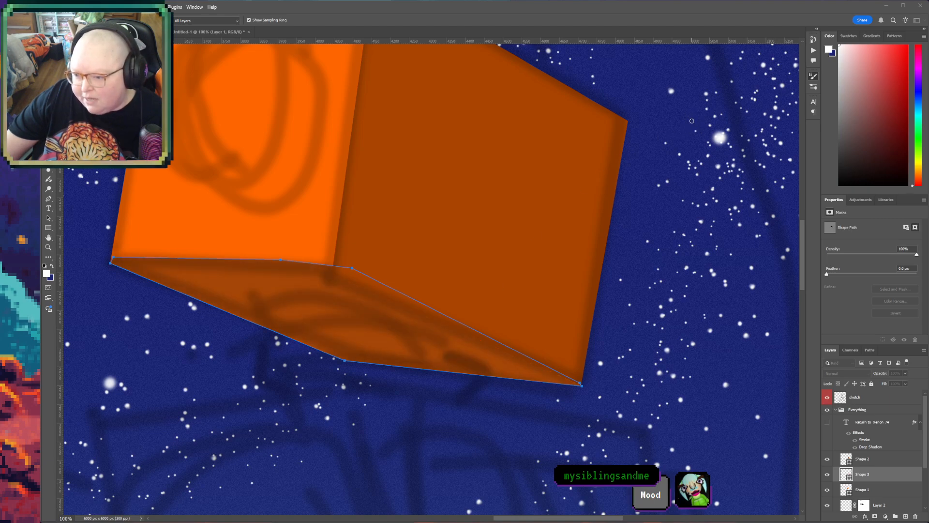
pyautogui.press('p')
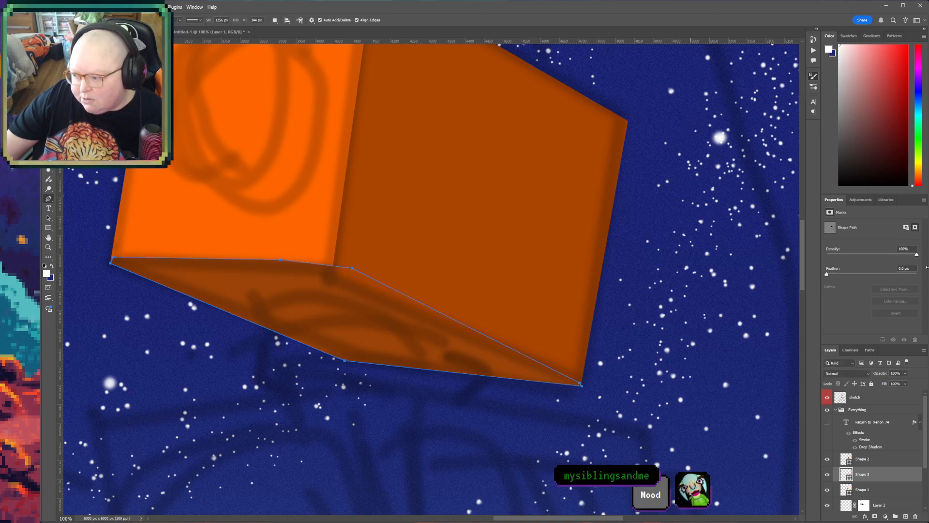
# - Move the head's underside layer below Shape 1 and recolour the shape solid dark red
pyautogui.moveTo(868, 475); pyautogui.dragTo(876, 497)
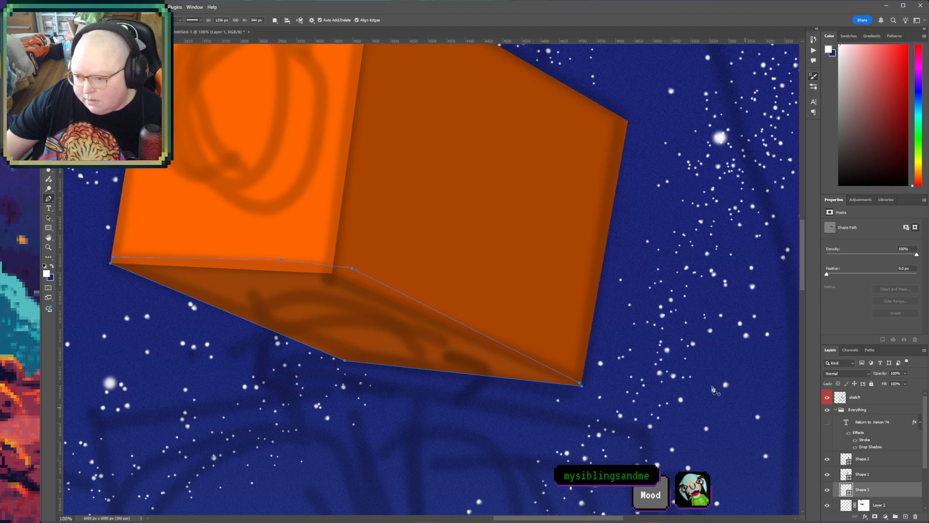
pyautogui.press('i')
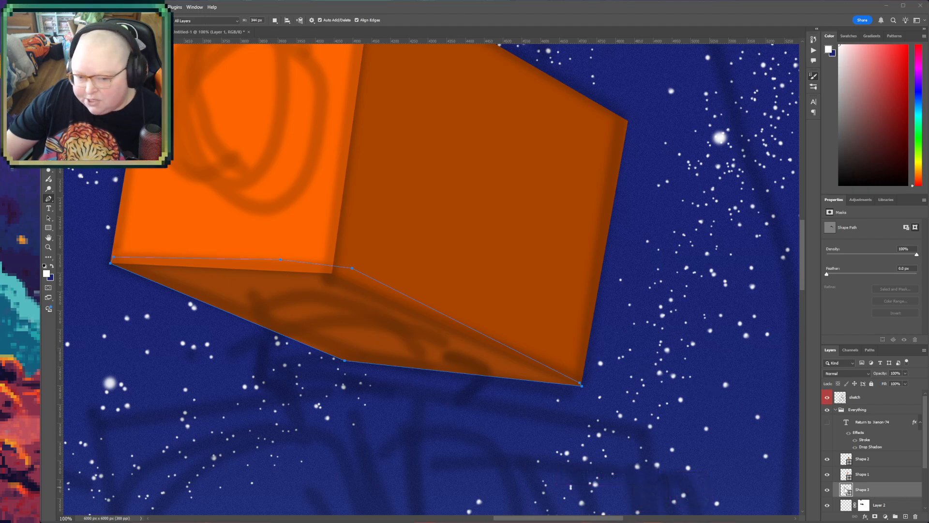
pyautogui.click(704, 183)
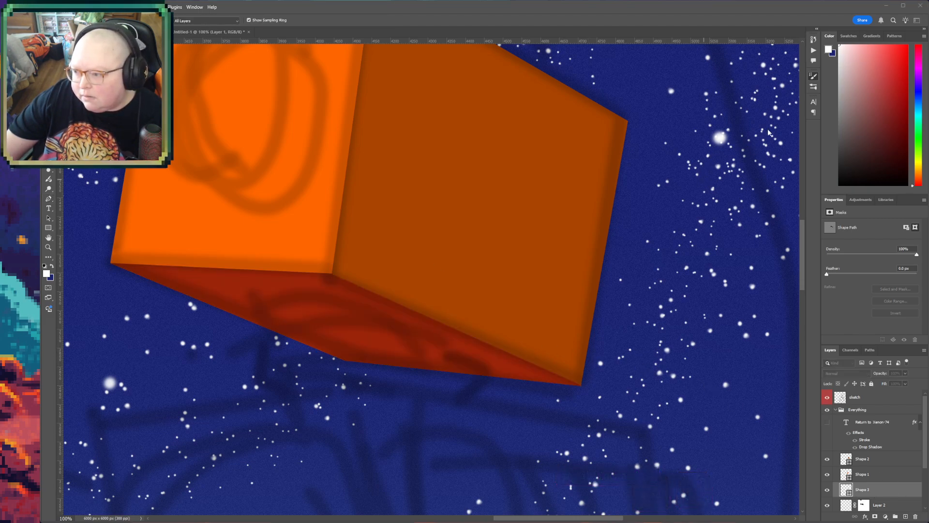
pyautogui.click(772, 88)
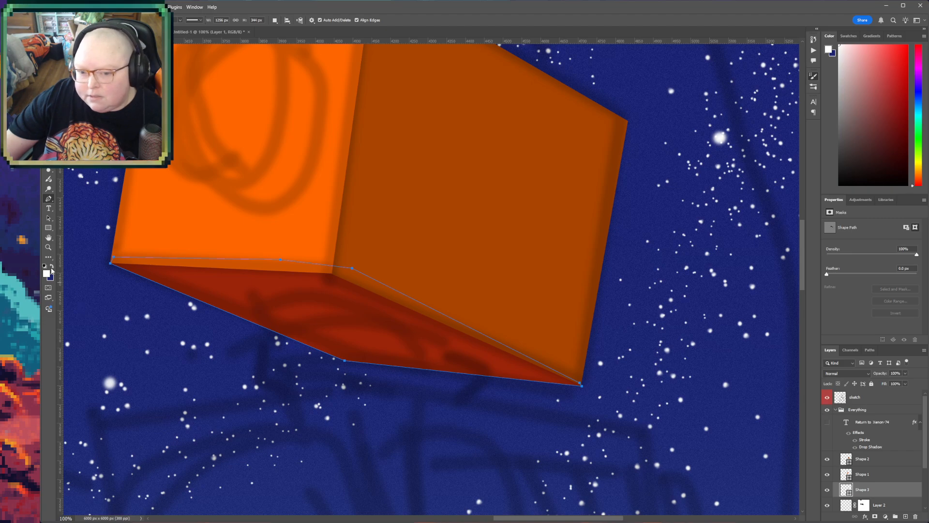
# - Identify the side-face layer by briefly hiding it, and rename it "back head"
pyautogui.click(48, 238)
pyautogui.moveTo(261, 406); pyautogui.dragTo(323, 475)
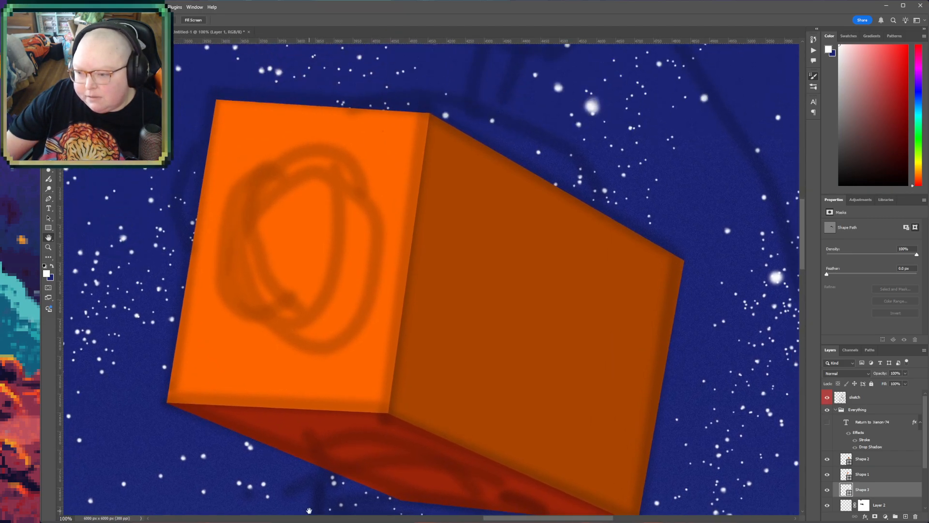
pyautogui.moveTo(550, 322); pyautogui.dragTo(464, 386)
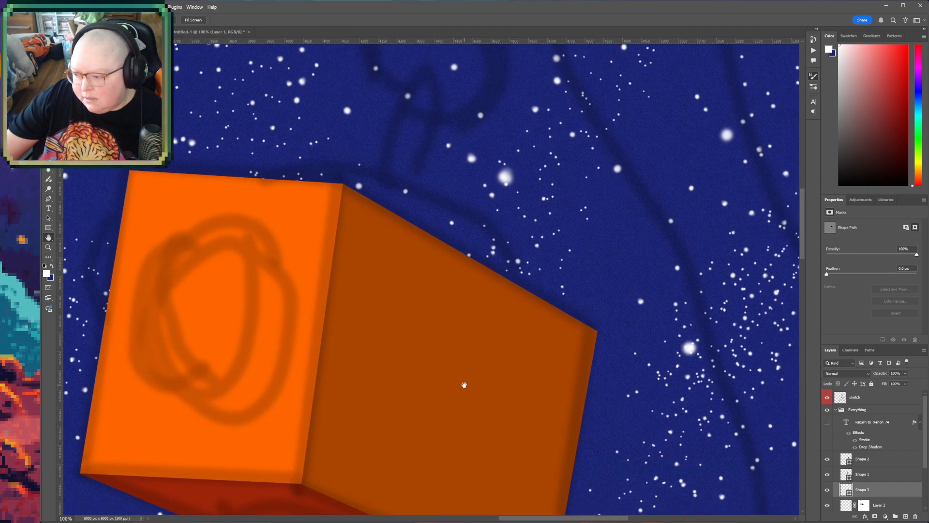
pyautogui.scroll(-2, 899, 461)
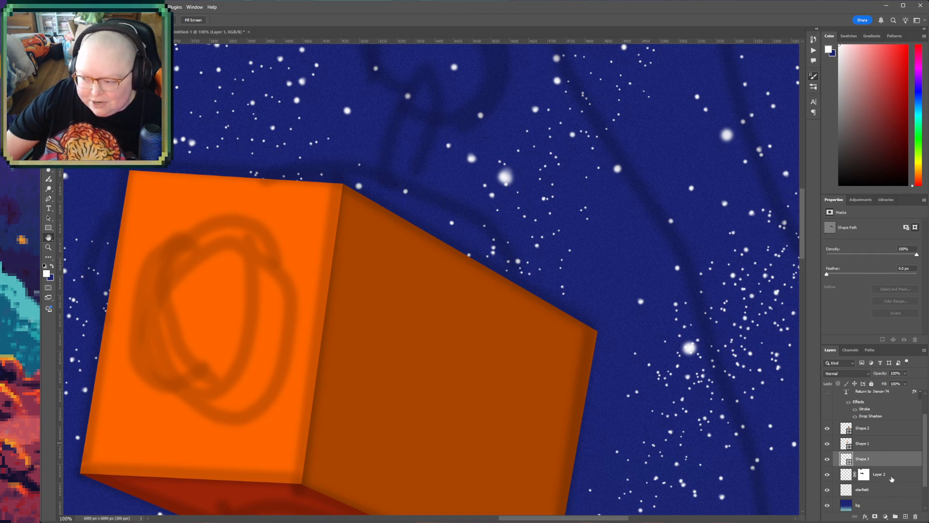
pyautogui.scroll(-2, 854, 459)
pyautogui.click(829, 398)
pyautogui.click(829, 398)
pyautogui.doubleClick(864, 399)
pyautogui.write('back head')
pyautogui.press('Return')
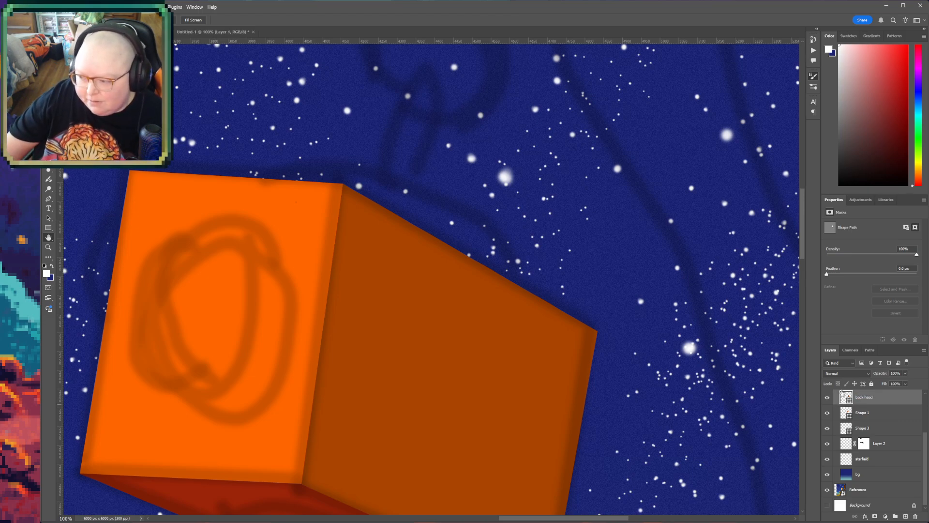
# - Identify the front-face layer Shape 1 by briefly hiding it, and rename the layer
pyautogui.click(862, 413)
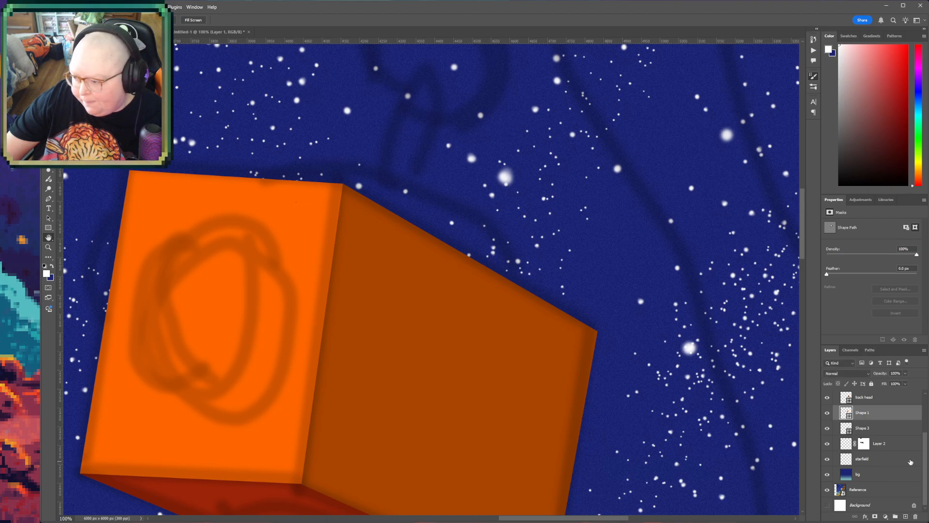
pyautogui.click(831, 414)
pyautogui.click(828, 413)
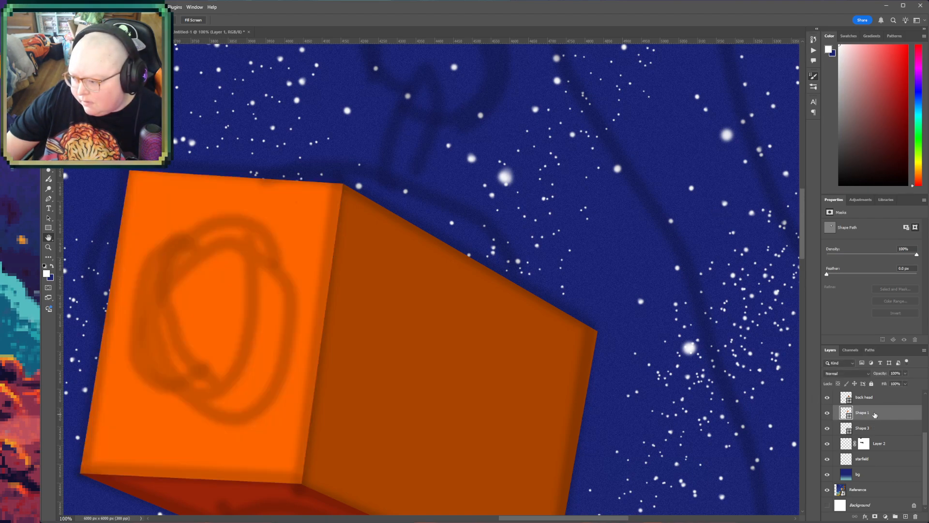
pyautogui.doubleClick(869, 415)
pyautogui.press('Return')
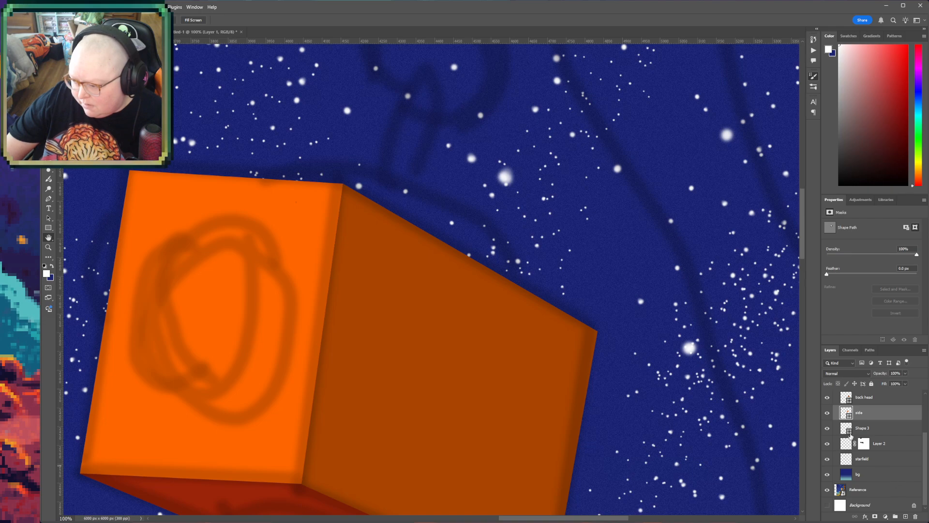
# - Rename the head's underside layer Shape 3 as "under"
pyautogui.doubleClick(863, 428)
pyautogui.write('under')
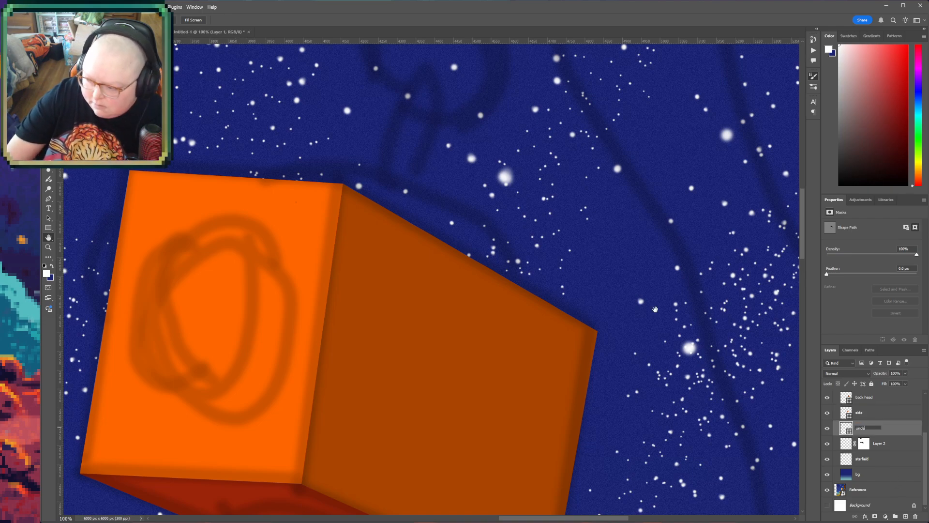
pyautogui.press('Return')
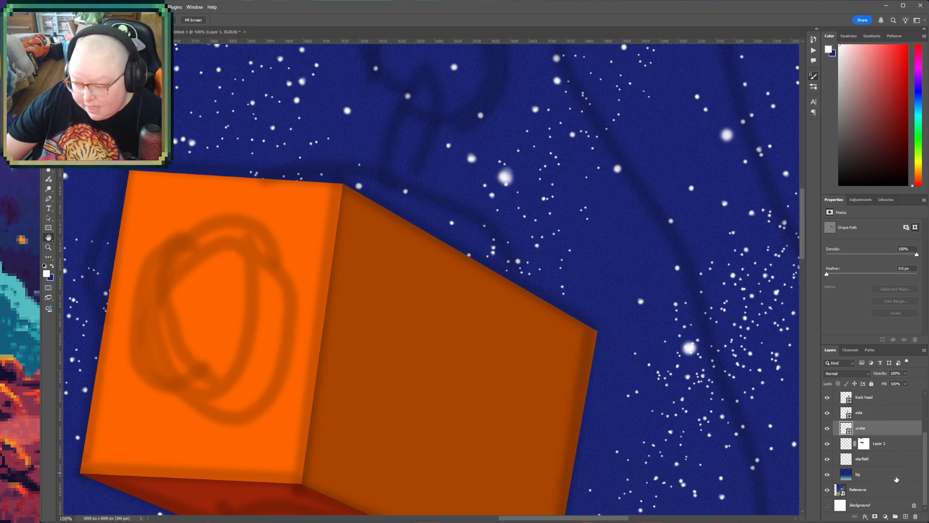
# - Select Layer 2 as the place for a new Pen shape and set the foreground colour to bright cyan-blue
pyautogui.click(883, 451)
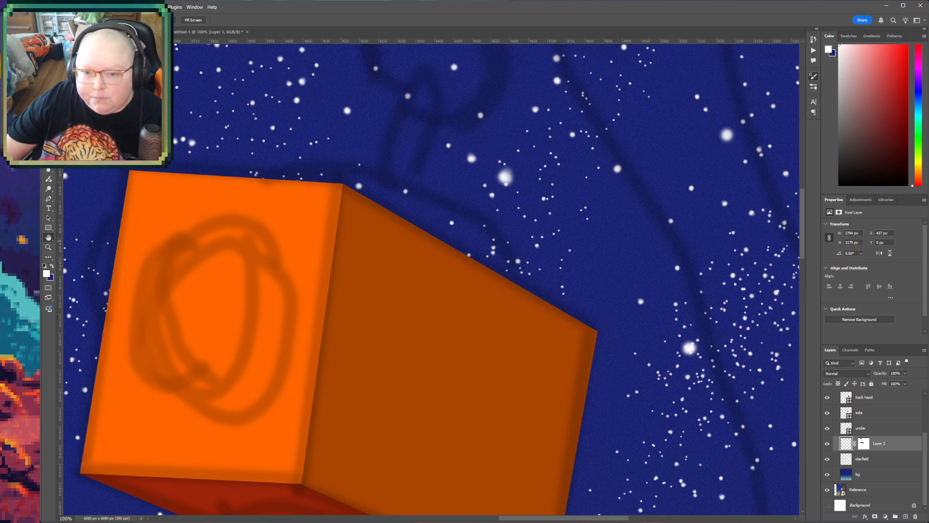
pyautogui.click(49, 199)
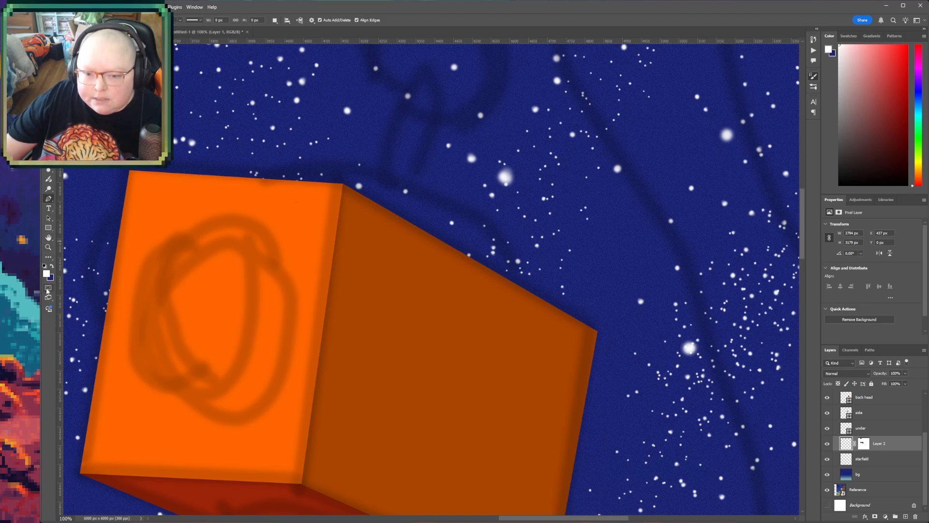
pyautogui.click(47, 274)
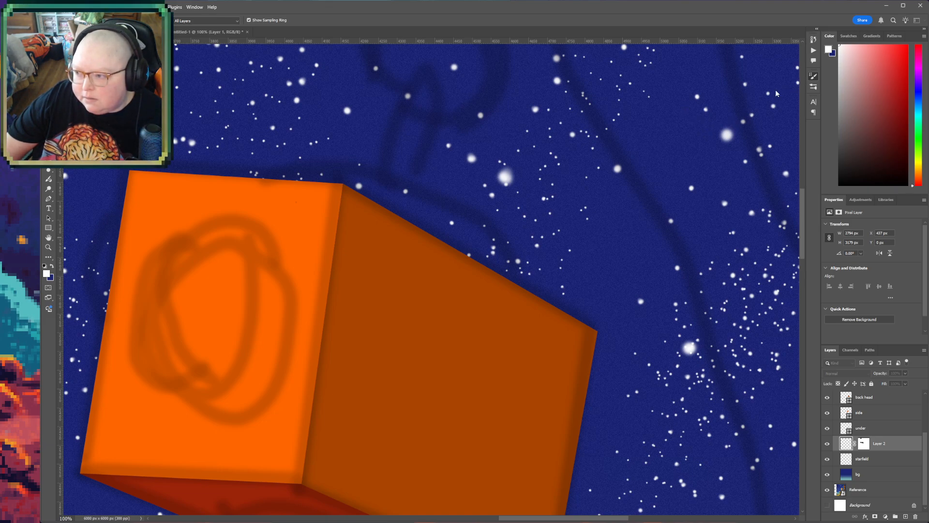
pyautogui.press('Return')
# - Draw a closed, curved cyan-blue cap with the Pen tool along the head's upper edges, following the sketch and tucked behind the box
pyautogui.scroll(5, 467, 315)
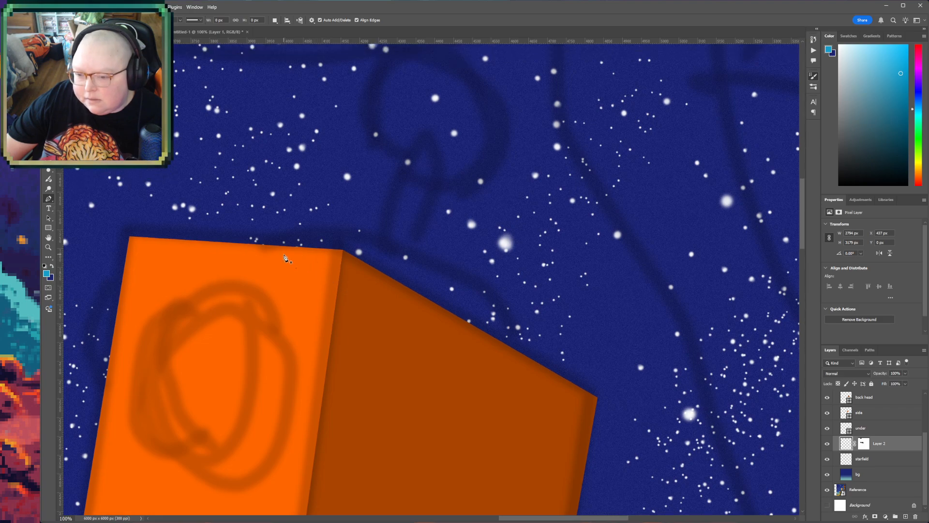
pyautogui.scroll(2, 286, 258)
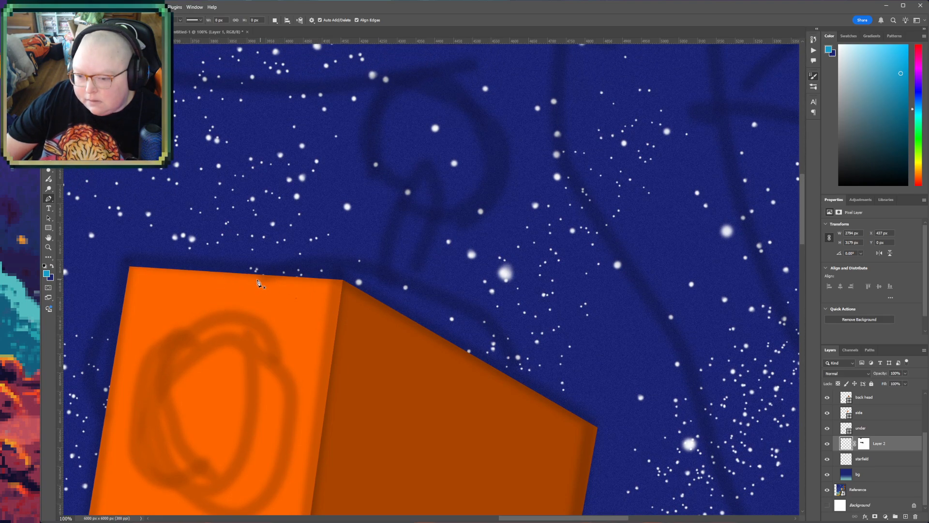
pyautogui.click(257, 282)
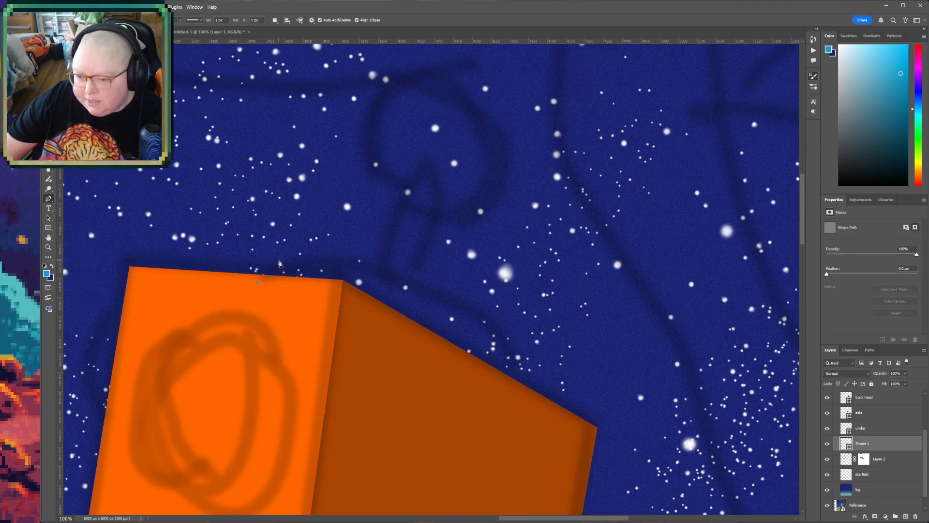
pyautogui.moveTo(287, 255); pyautogui.dragTo(309, 257)
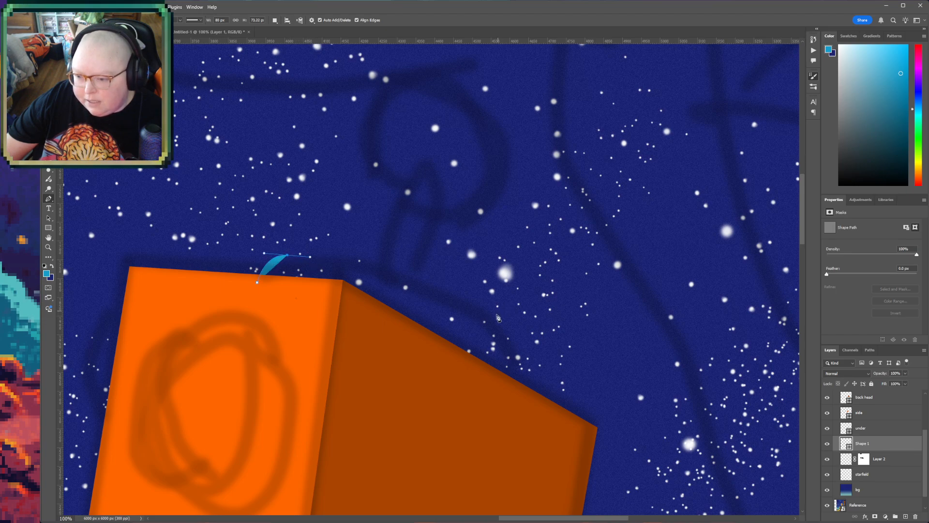
pyautogui.click(498, 325)
pyautogui.moveTo(509, 338); pyautogui.dragTo(599, 390)
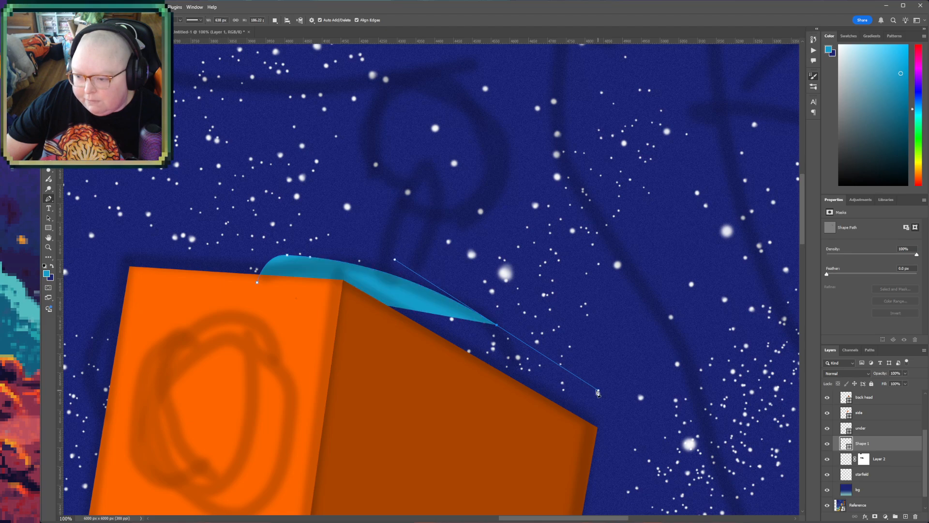
pyautogui.hotkey('ctrl', 'z')
pyautogui.click(498, 327)
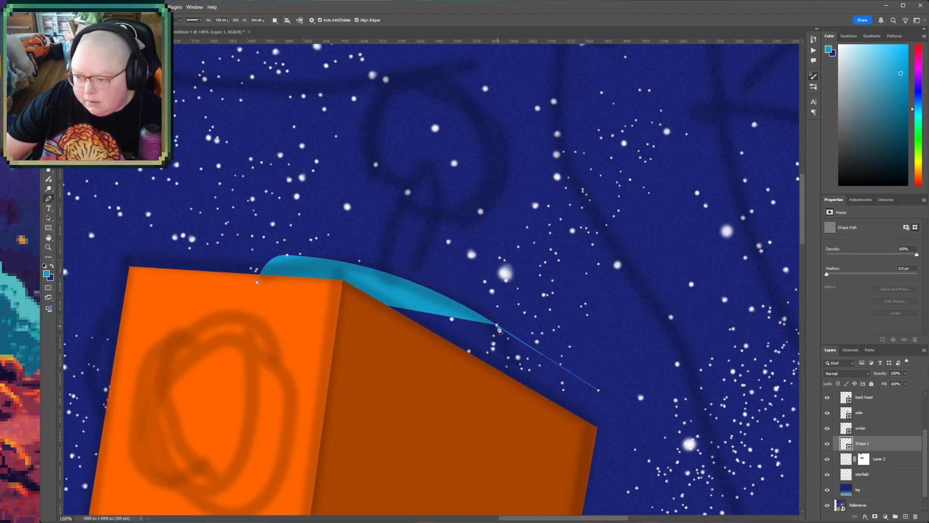
pyautogui.hotkey('ctrl', 'z')
pyautogui.keyDown('alt'); pyautogui.click(497, 328); pyautogui.keyUp('alt')
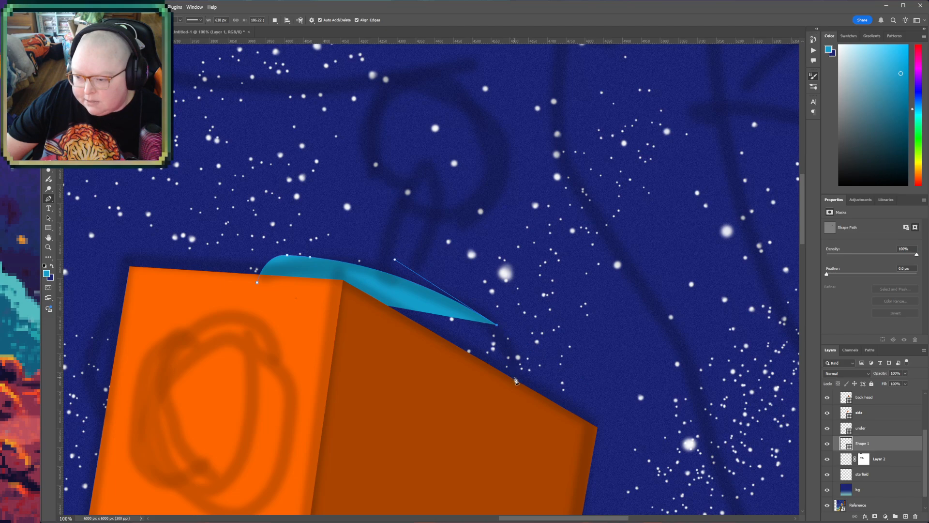
pyautogui.moveTo(500, 378); pyautogui.dragTo(370, 351)
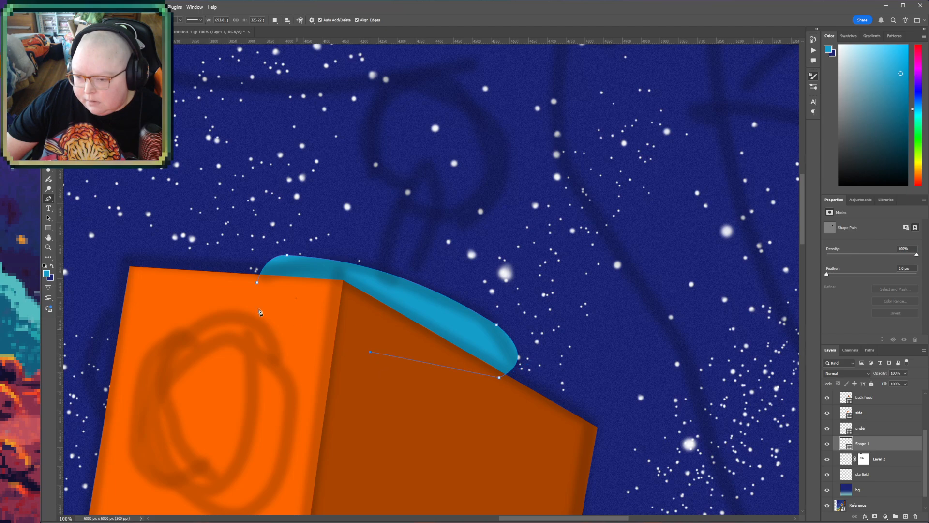
pyautogui.click(257, 282)
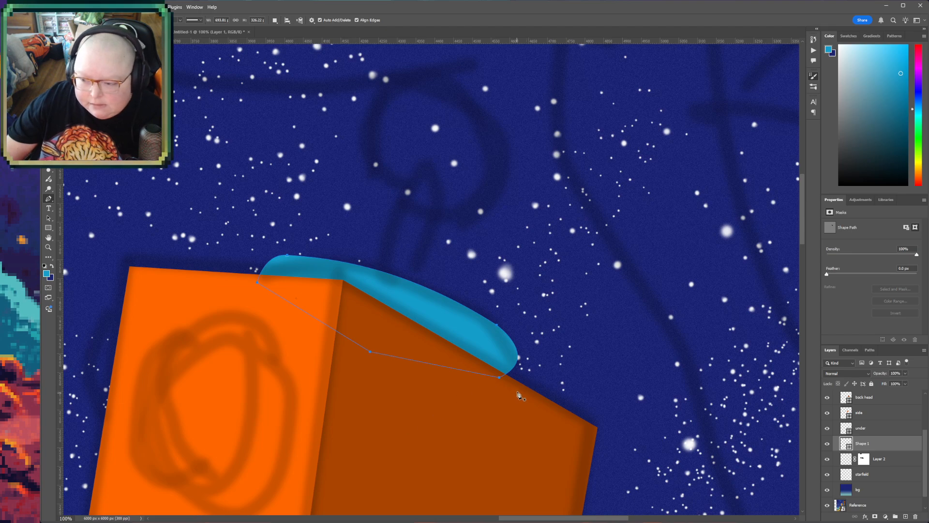
# - Draw a cyan-blue circle about 355 px wide directly above Layer 2 and fit it over the sketched antenna ball above the cap
pyautogui.click(889, 464)
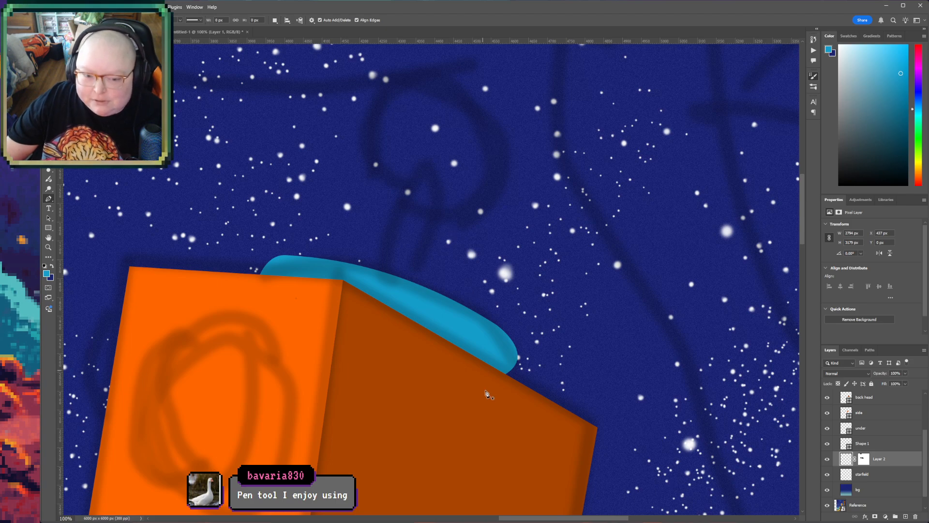
pyautogui.scroll(1, 473, 359)
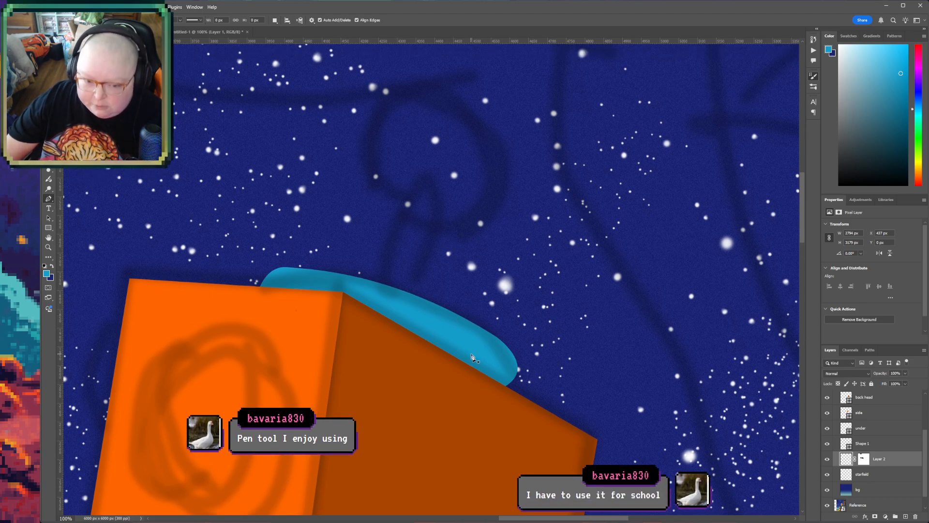
pyautogui.scroll(4, 586, 393)
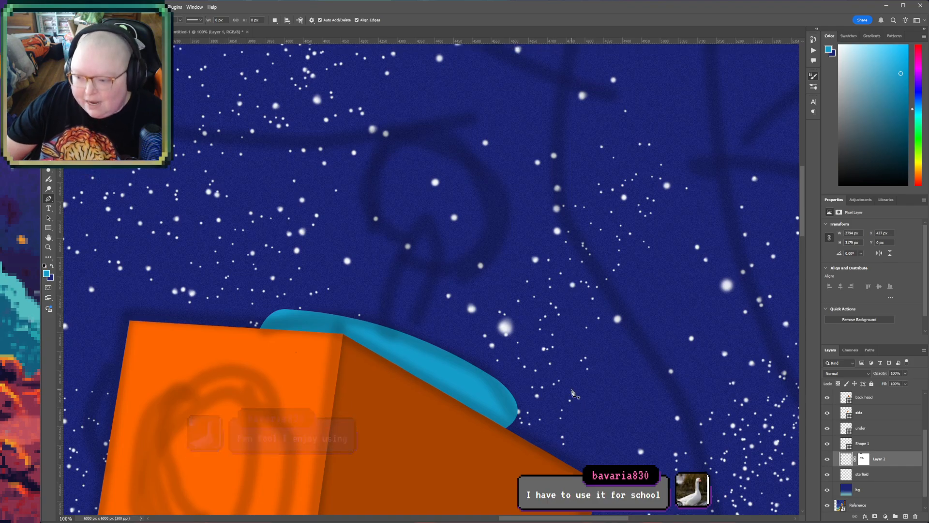
pyautogui.scroll(1, 572, 393)
pyautogui.scroll(1, 592, 291)
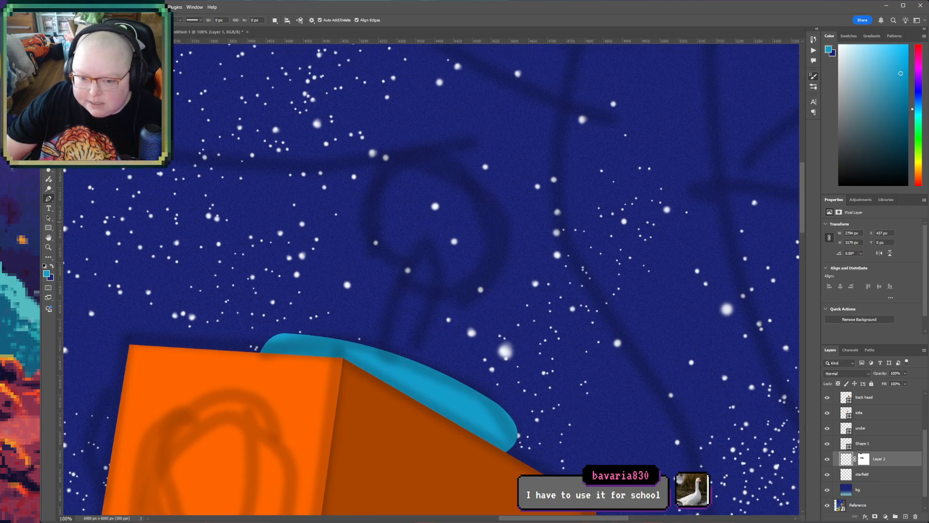
pyautogui.click(50, 228)
pyautogui.hotkey('shift', 'u')
pyautogui.moveTo(387, 163); pyautogui.dragTo(541, 318)
pyautogui.moveTo(497, 290); pyautogui.dragTo(474, 261)
pyautogui.moveTo(518, 138); pyautogui.dragTo(498, 158)
pyautogui.moveTo(405, 258); pyautogui.dragTo(408, 247)
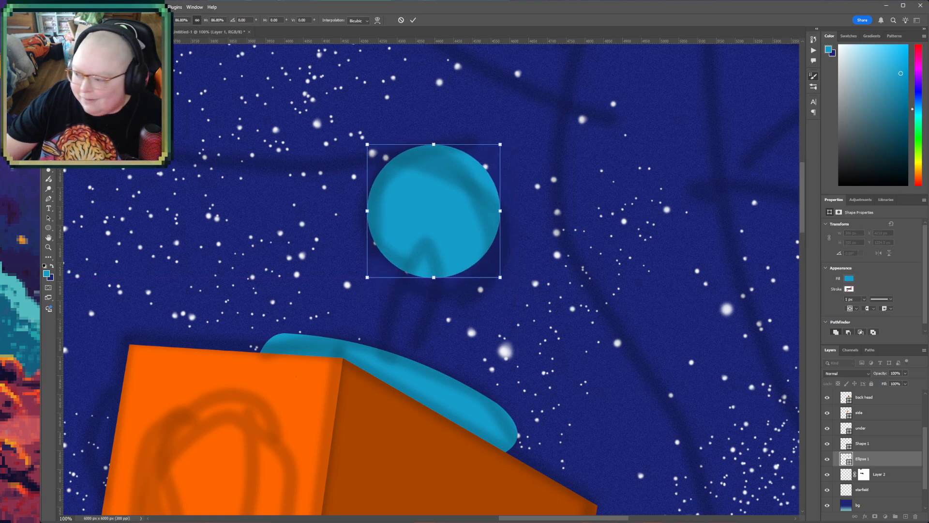
pyautogui.press('Return')
# - Recolour the antenna ball circle solid red
pyautogui.press('i')
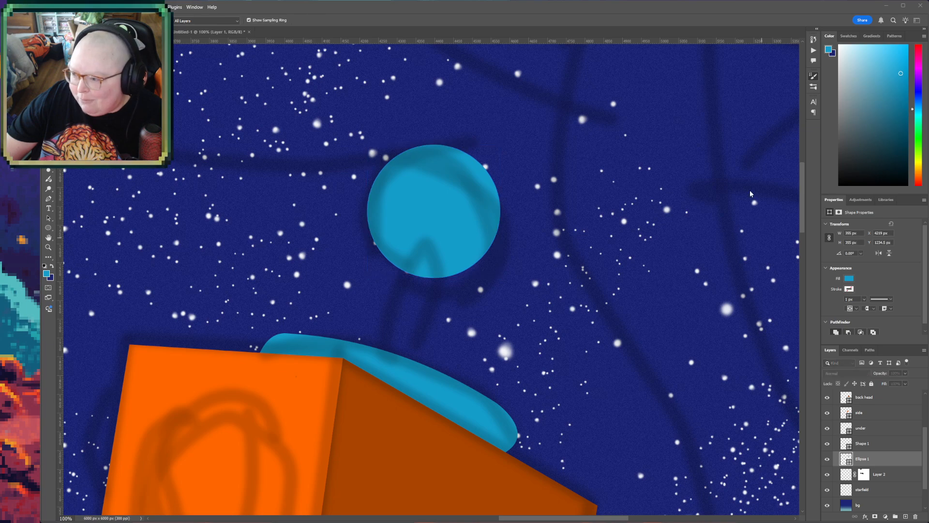
pyautogui.moveTo(703, 182); pyautogui.dragTo(705, 199)
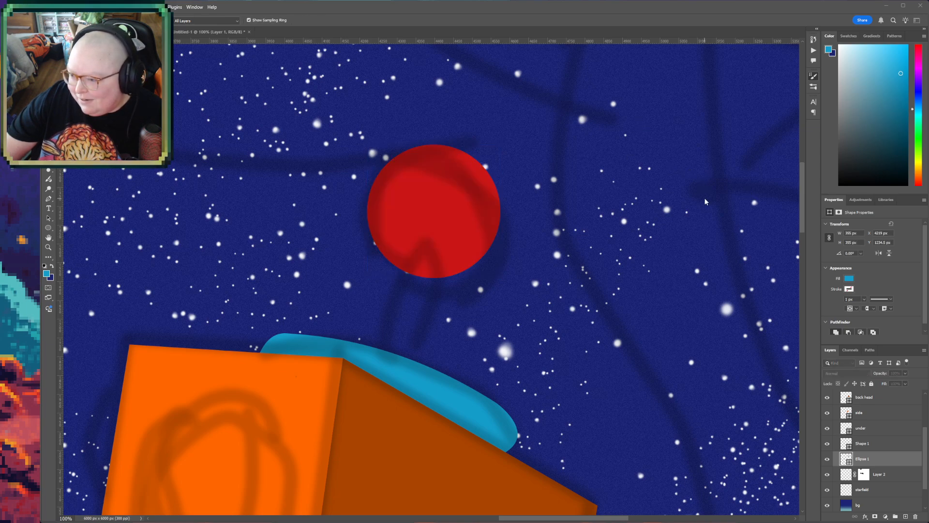
pyautogui.press('v')
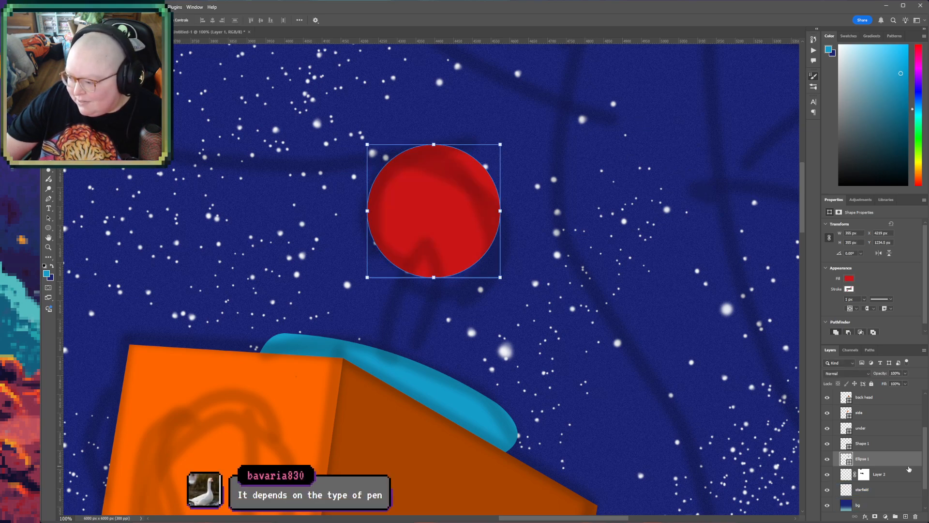
# - Draw a slim, curved cyan-blue antenna stem with the Pen tool above Shape 1, from the cap up into the red ball
pyautogui.click(874, 449)
pyautogui.click(49, 198)
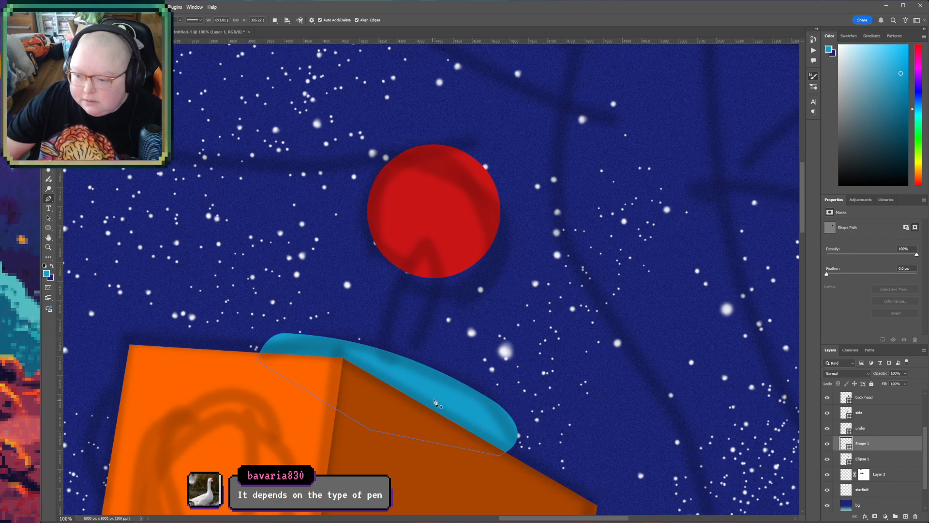
pyautogui.click(381, 358)
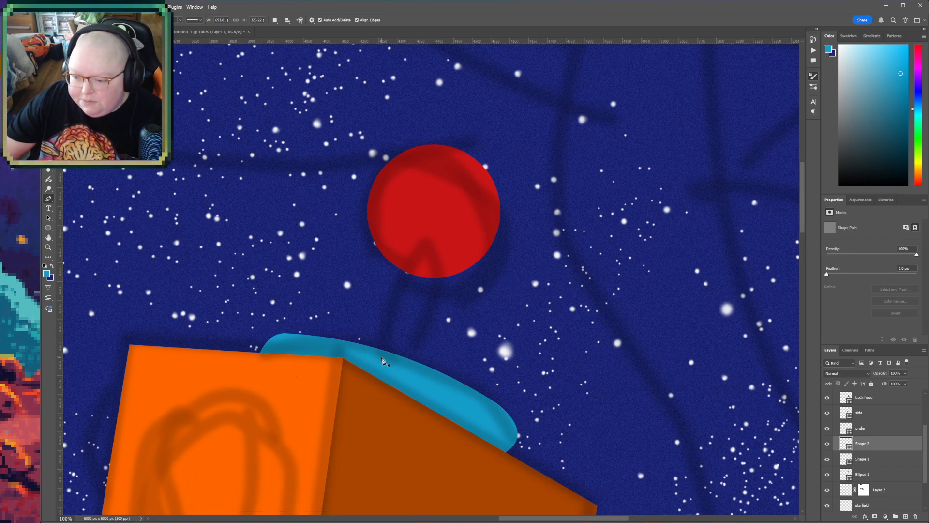
pyautogui.moveTo(421, 254); pyautogui.dragTo(441, 259)
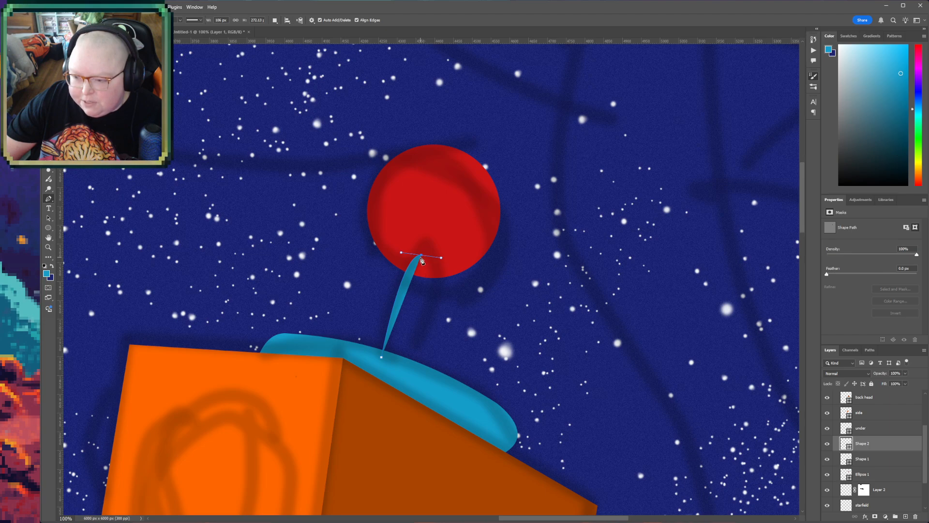
pyautogui.keyDown('alt'); pyautogui.click(421, 255); pyautogui.keyUp('alt')
pyautogui.moveTo(425, 265); pyautogui.dragTo(421, 279)
pyautogui.moveTo(405, 366); pyautogui.dragTo(411, 385)
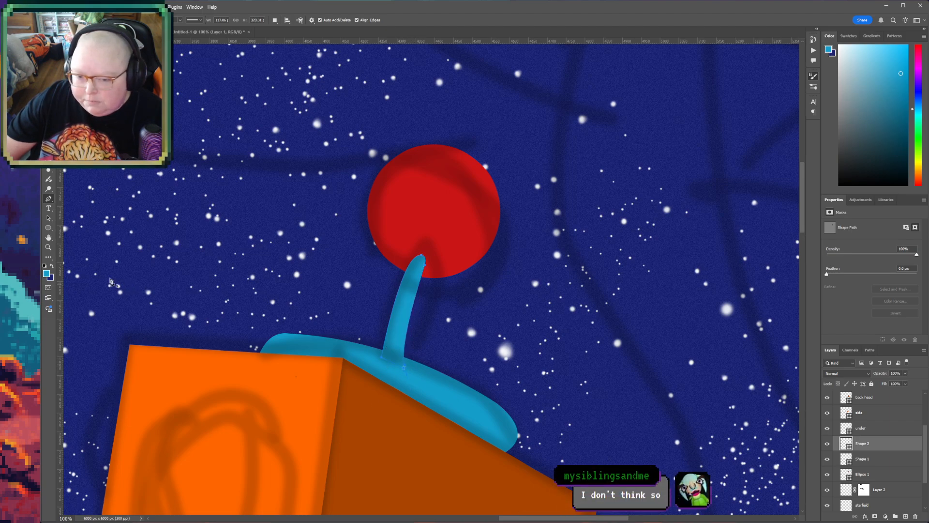
pyautogui.click(49, 237)
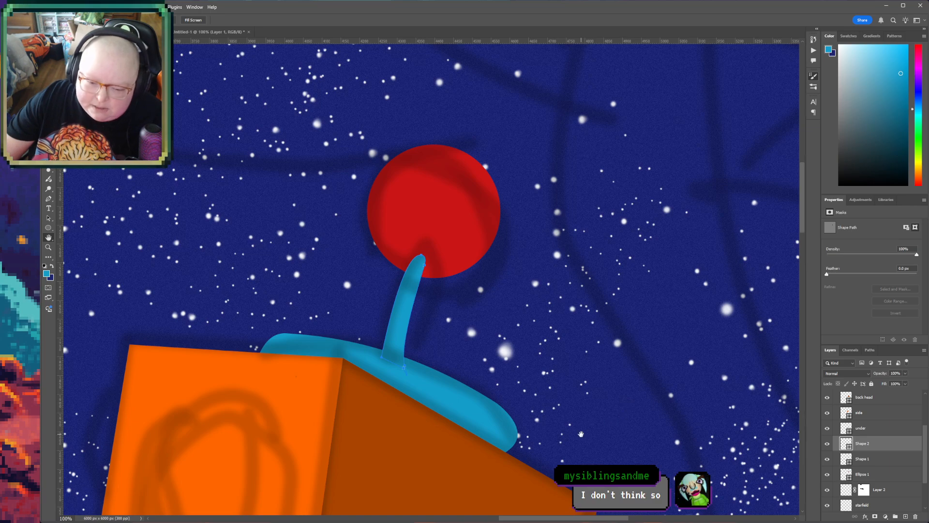
pyautogui.moveTo(564, 449); pyautogui.dragTo(580, 391)
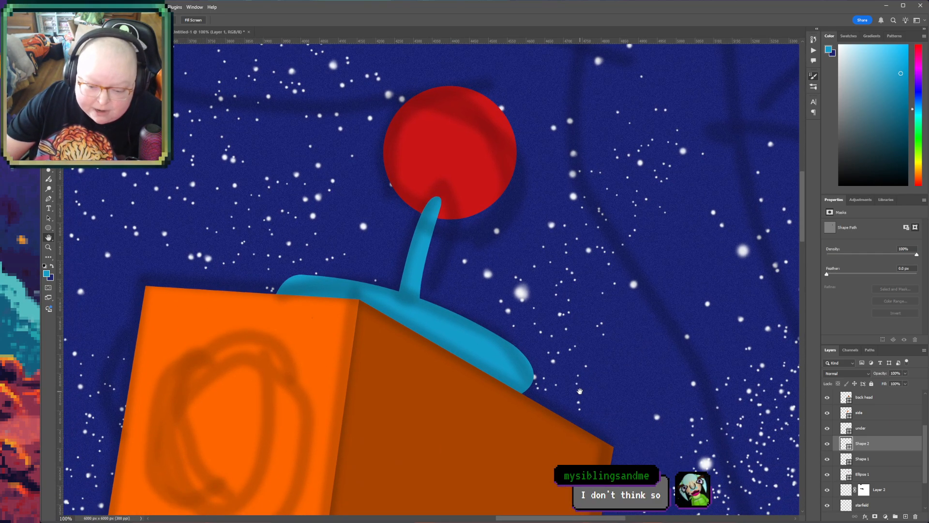
pyautogui.moveTo(534, 409); pyautogui.dragTo(536, 394)
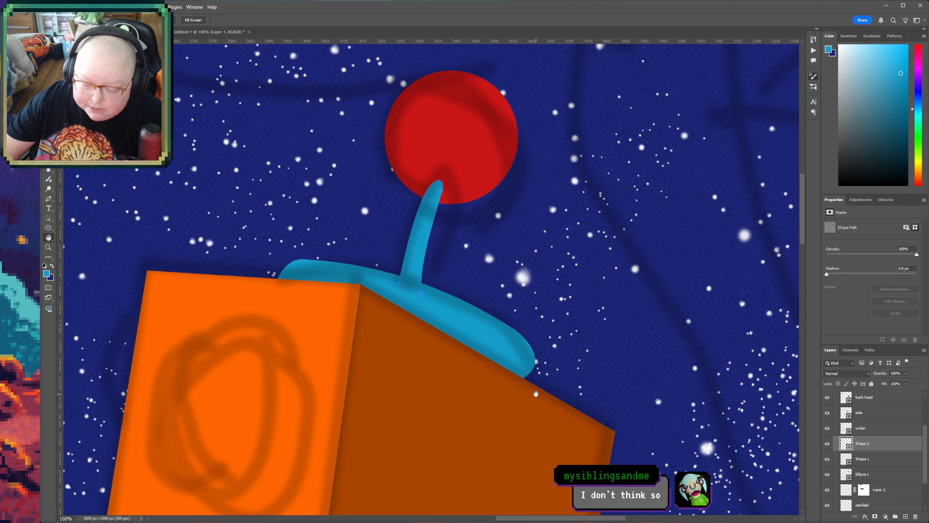
pyautogui.moveTo(593, 404); pyautogui.dragTo(562, 441)
pyautogui.moveTo(603, 252); pyautogui.dragTo(608, 282)
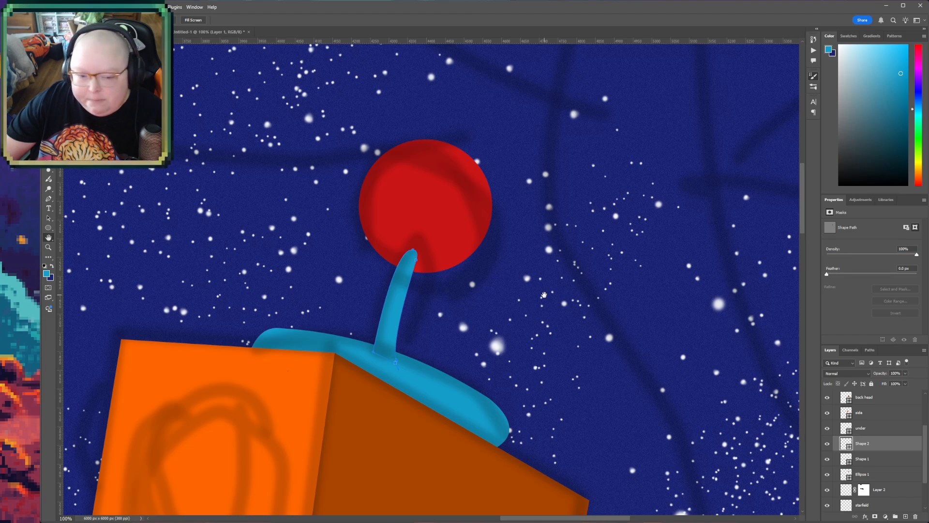
pyautogui.moveTo(555, 408); pyautogui.dragTo(544, 367)
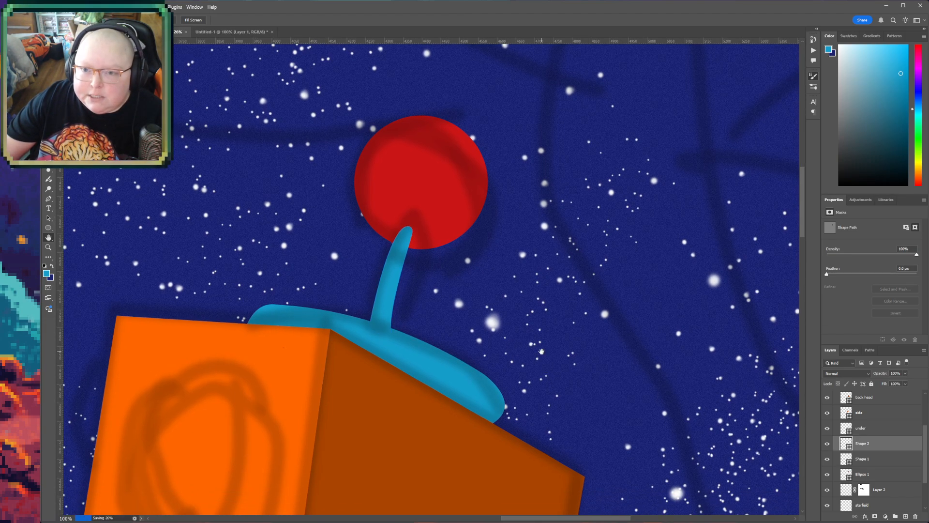
# - Draw an ellipse about 470 px wide and 606 px high over the front face's sketched eye and move its layer above "back head"
pyautogui.moveTo(523, 461); pyautogui.dragTo(556, 209)
pyautogui.moveTo(485, 329); pyautogui.dragTo(527, 371)
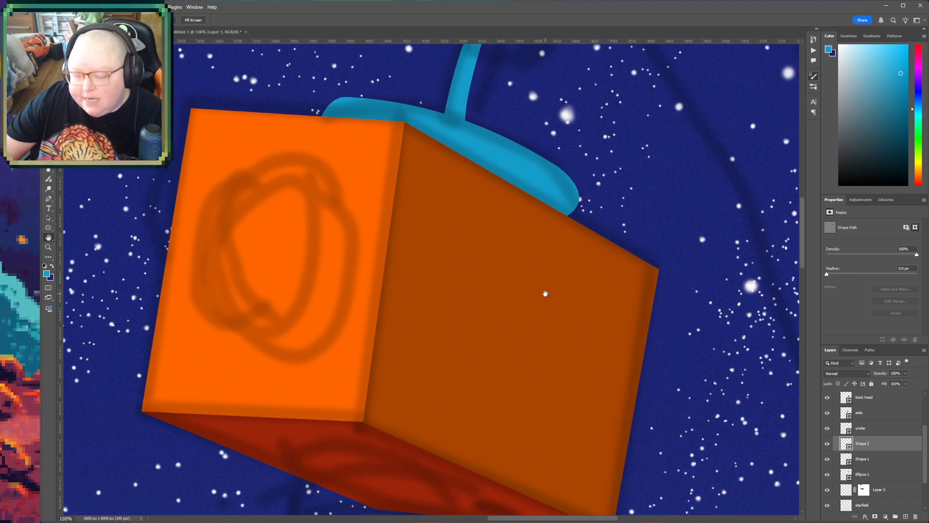
pyautogui.moveTo(545, 293); pyautogui.dragTo(561, 330)
pyautogui.click(49, 227)
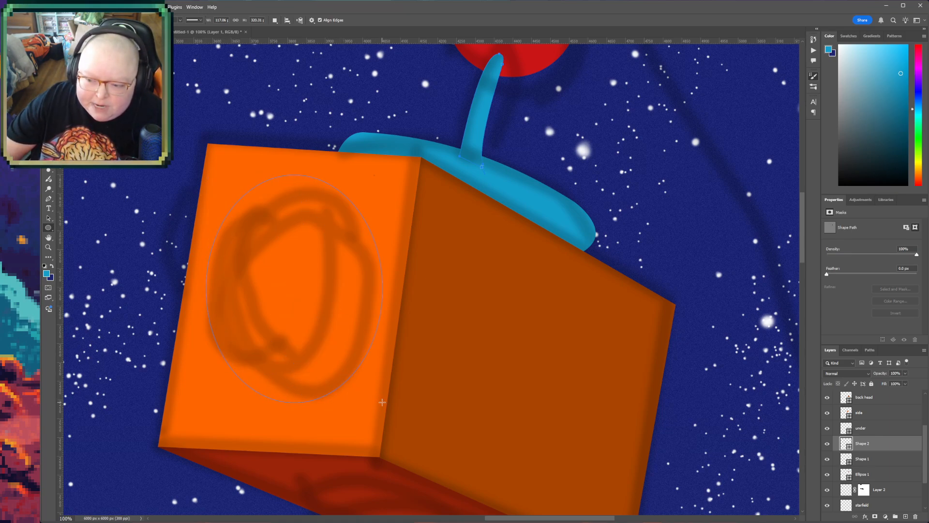
pyautogui.moveTo(383, 402); pyautogui.dragTo(382, 402)
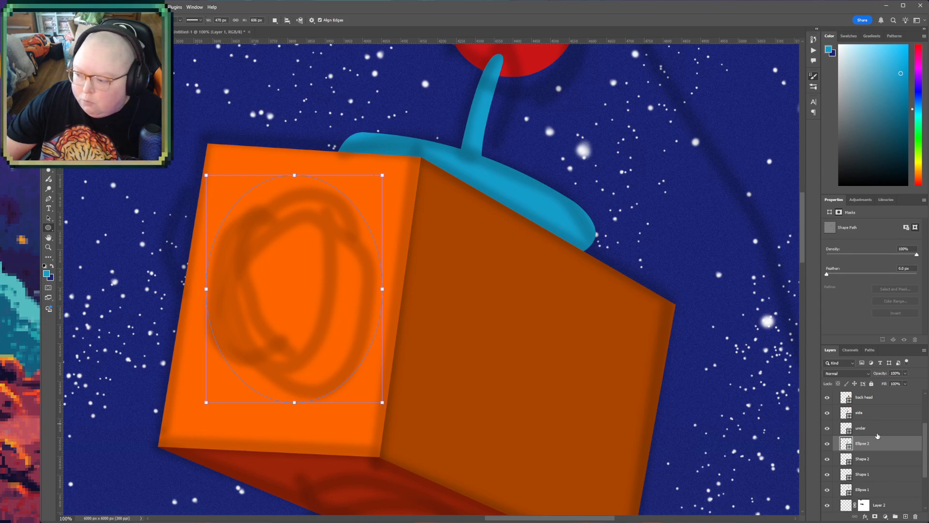
pyautogui.scroll(2, 877, 435)
pyautogui.moveTo(876, 473); pyautogui.dragTo(890, 438)
# - Shift the blue eye ellipse over the sketched eye, rotate it about 6.9° and scale it to about 97%
pyautogui.press('v')
pyautogui.moveTo(335, 317); pyautogui.dragTo(323, 315)
pyautogui.hotkey('ctrl', 't')
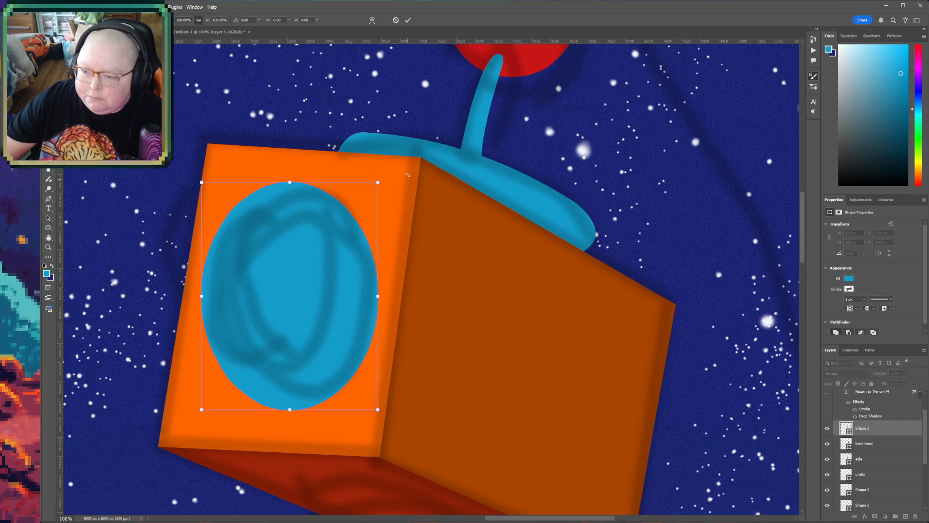
pyautogui.moveTo(394, 174); pyautogui.dragTo(401, 194)
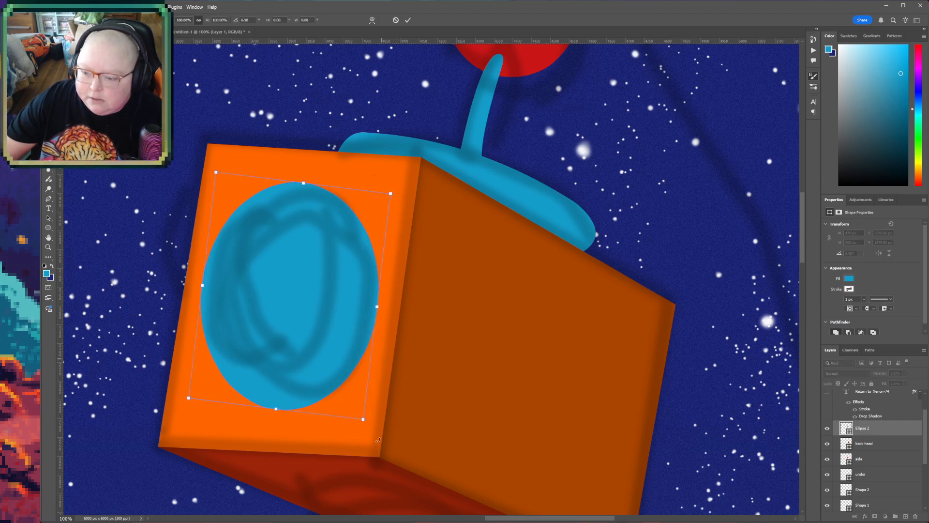
pyautogui.moveTo(364, 419); pyautogui.dragTo(363, 415)
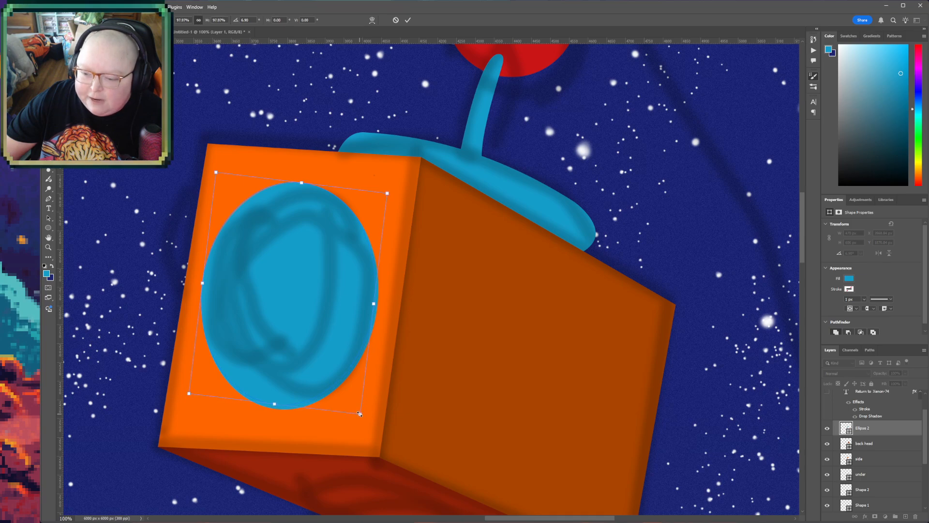
pyautogui.moveTo(319, 378); pyautogui.dragTo(321, 382)
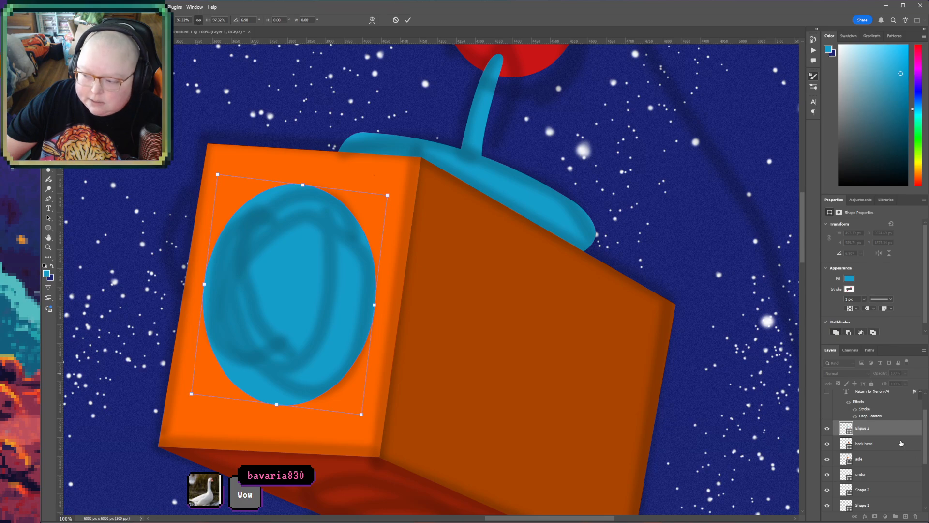
pyautogui.press('Return')
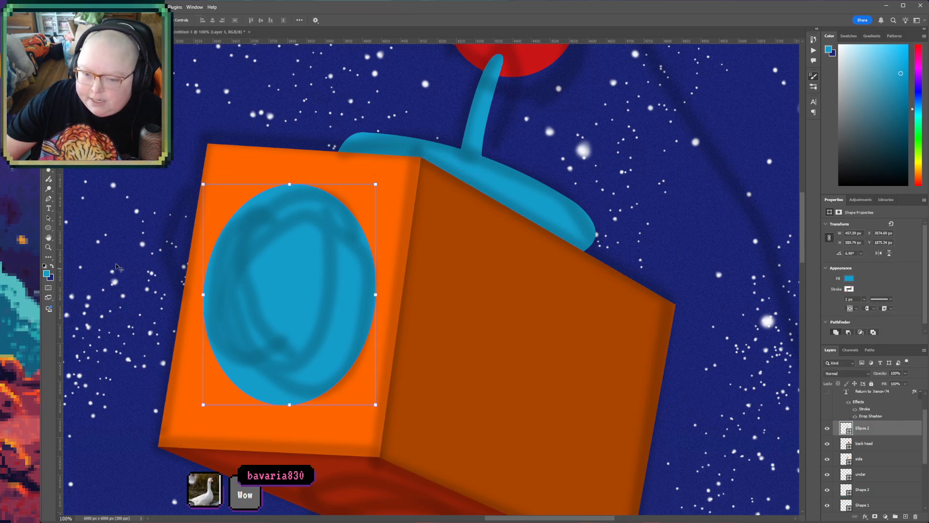
# - Draw a second ellipse about 398 px wide and 534 px high over the blue eye and fill it with the antenna ball's red
pyautogui.click(48, 227)
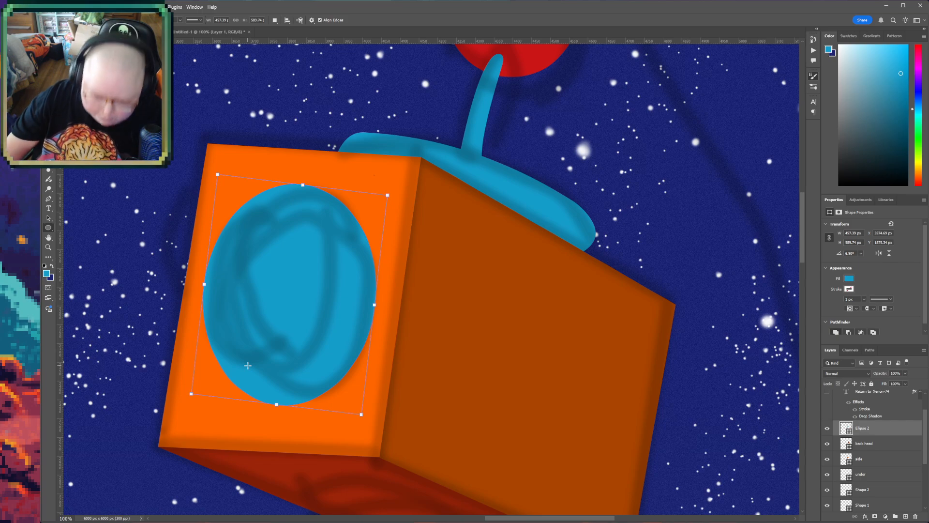
pyautogui.moveTo(195, 172); pyautogui.dragTo(344, 373)
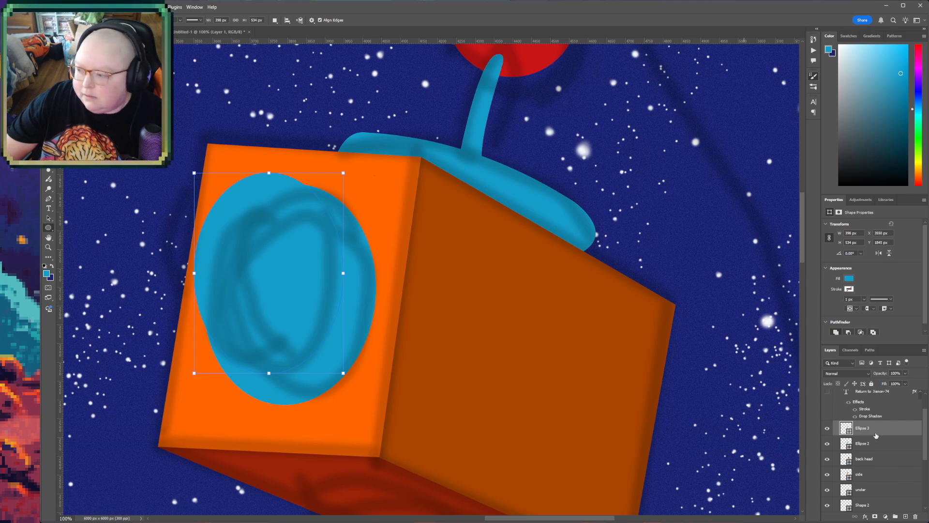
pyautogui.press('i')
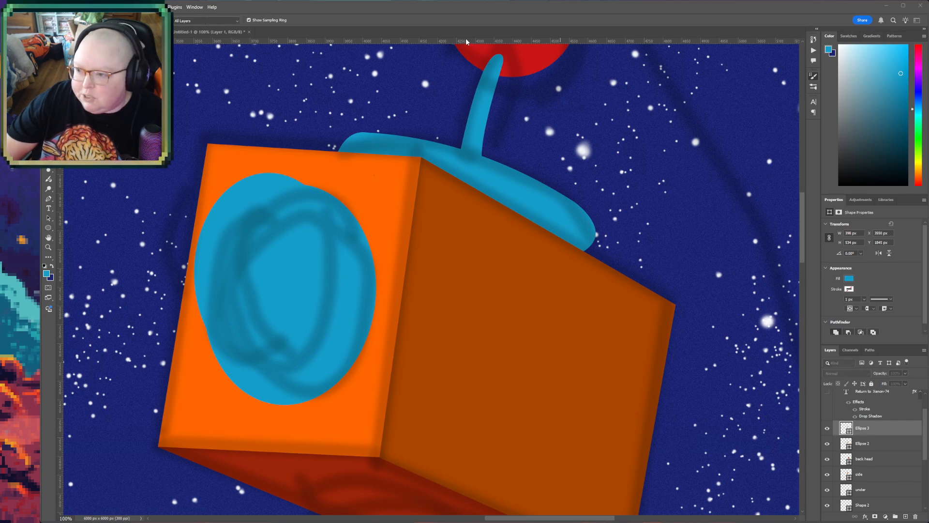
pyautogui.click(540, 58)
pyautogui.press('u')
# - Move the red ellipse onto the inner eye sketch, rotate it about 7.8° and enlarge it slightly
pyautogui.press('v')
pyautogui.moveTo(270, 250)
pyautogui.mouseDown()
pyautogui.moveTo(285, 252)
pyautogui.moveTo(270, 251)
pyautogui.mouseUp()
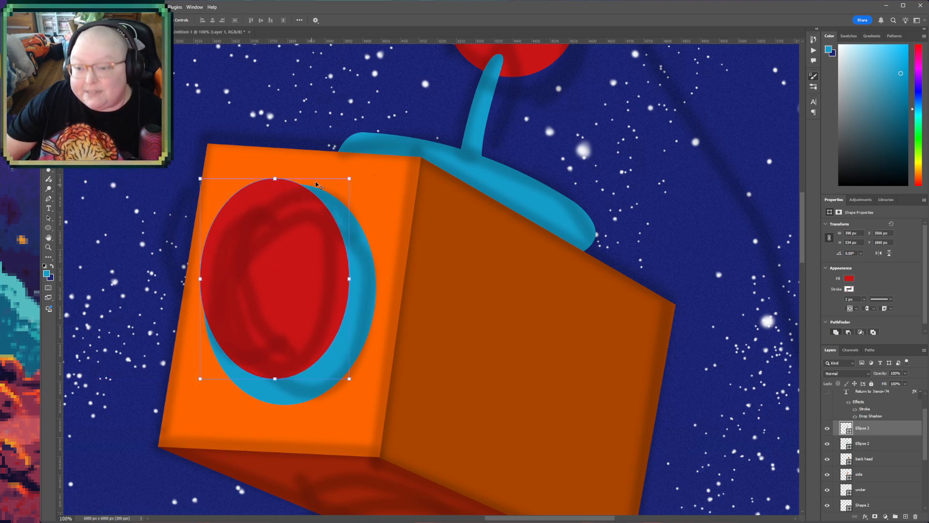
pyautogui.moveTo(357, 176); pyautogui.dragTo(322, 244)
pyautogui.moveTo(289, 185); pyautogui.dragTo(294, 182)
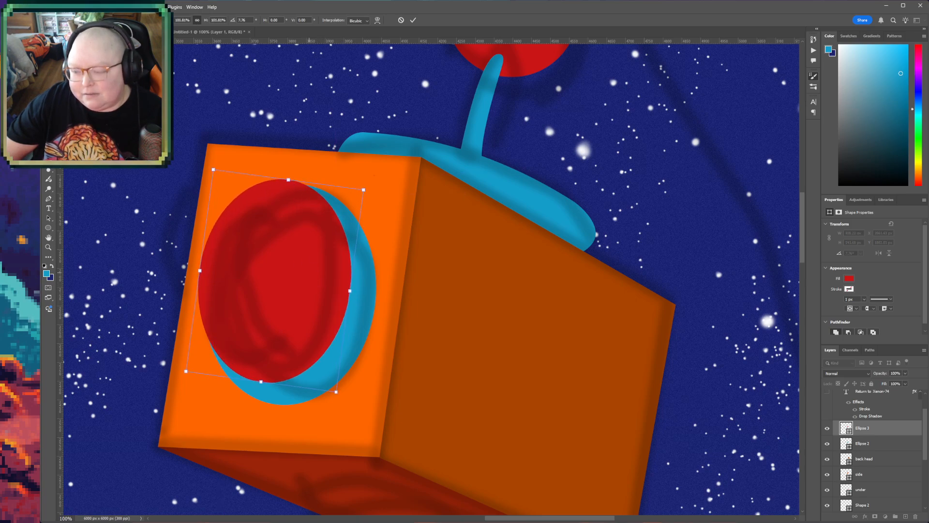
pyautogui.press('Return')
# - Draw the torso's side panel below the head as a four-cornered dark-orange Pen shape above "back head", about 1057 px wide and 2167 px high
pyautogui.press('z')
pyautogui.keyDown('alt'); pyautogui.click(444, 410); pyautogui.keyUp('alt')
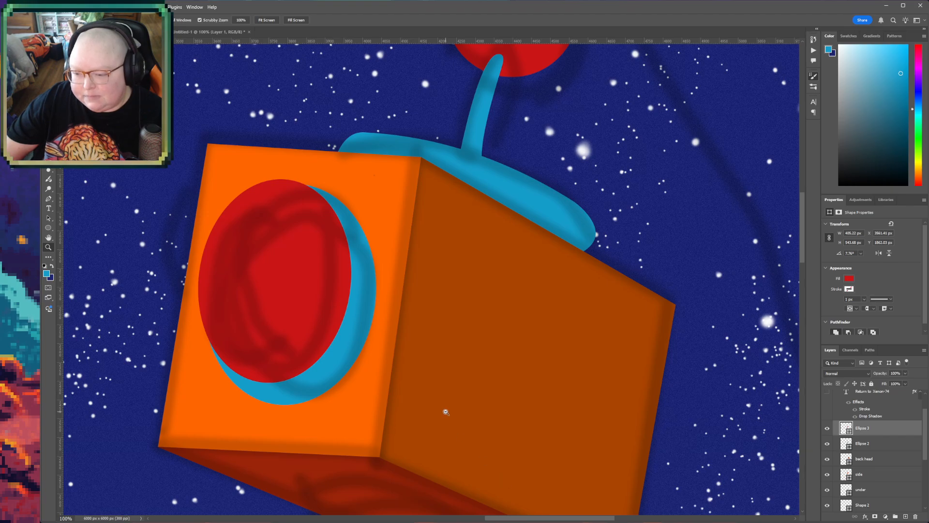
pyautogui.keyDown('alt'); pyautogui.click(444, 411); pyautogui.keyUp('alt')
pyautogui.keyDown('alt'); pyautogui.click(444, 411); pyautogui.keyUp('alt')
pyautogui.press('h')
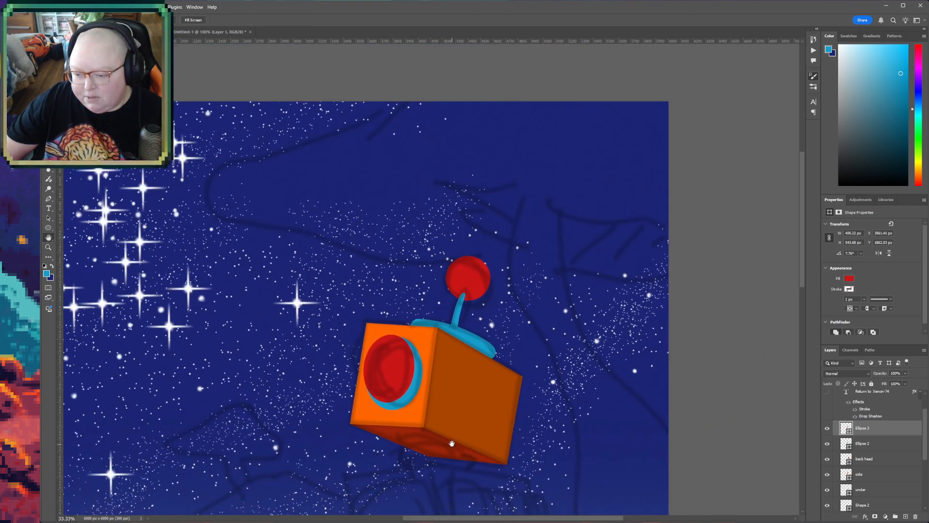
pyautogui.moveTo(456, 450); pyautogui.dragTo(404, 270)
pyautogui.moveTo(490, 444); pyautogui.dragTo(499, 384)
pyautogui.scroll(1, 393, 223)
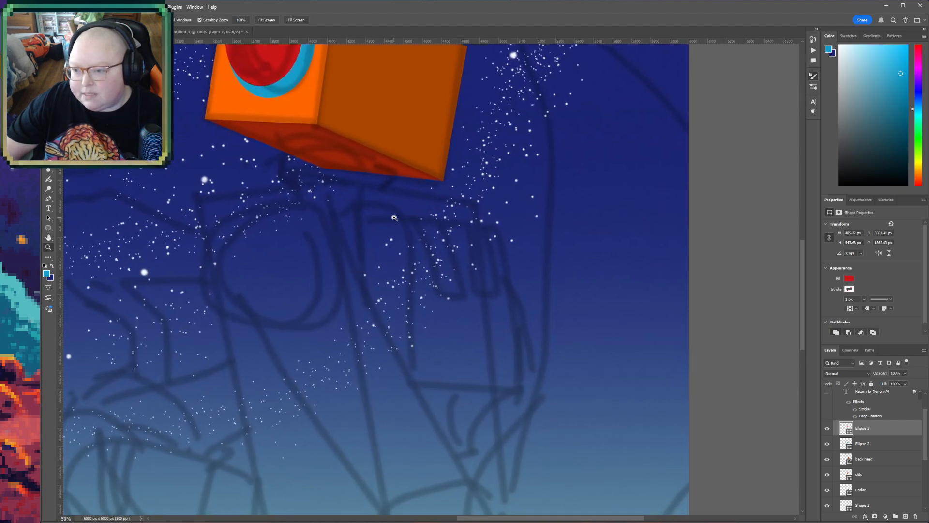
pyautogui.scroll(1, 395, 222)
pyautogui.moveTo(396, 221); pyautogui.dragTo(399, 345)
pyautogui.click(410, 172)
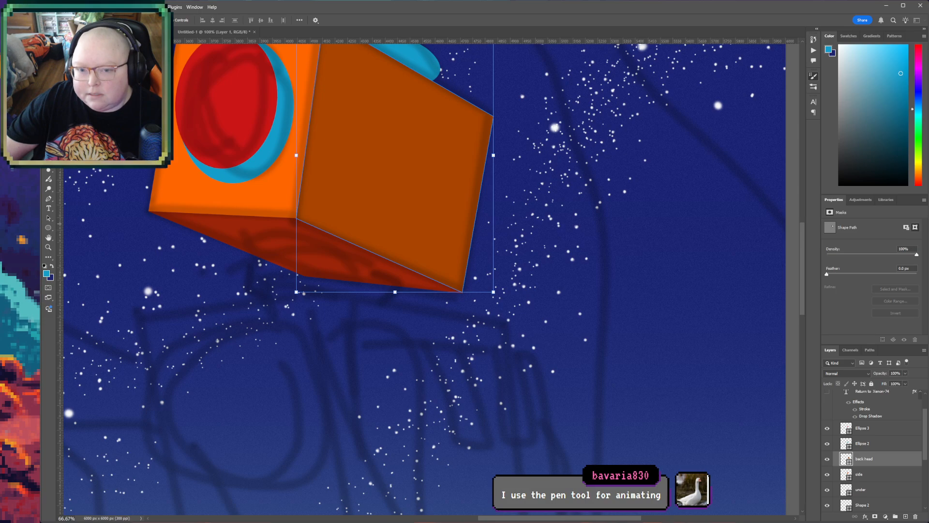
pyautogui.press('p')
pyautogui.scroll(-3, 354, 344)
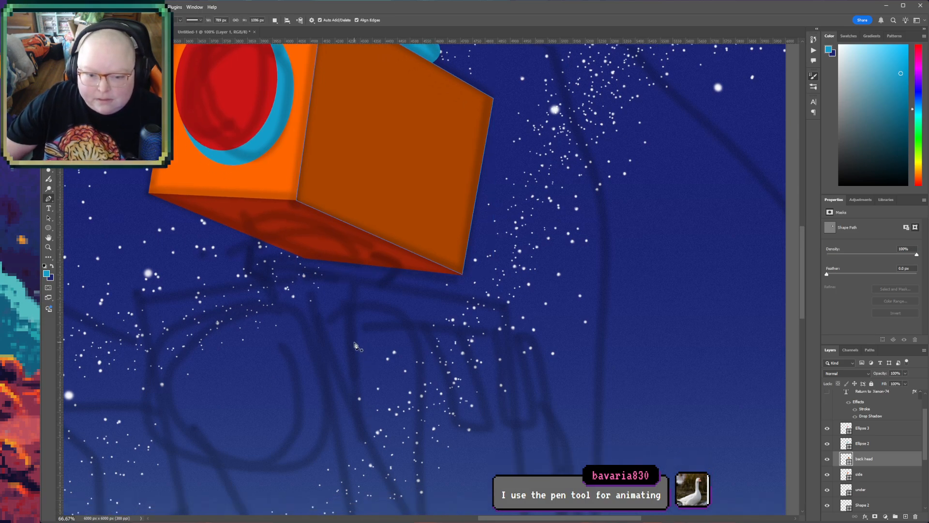
pyautogui.scroll(-7, 354, 345)
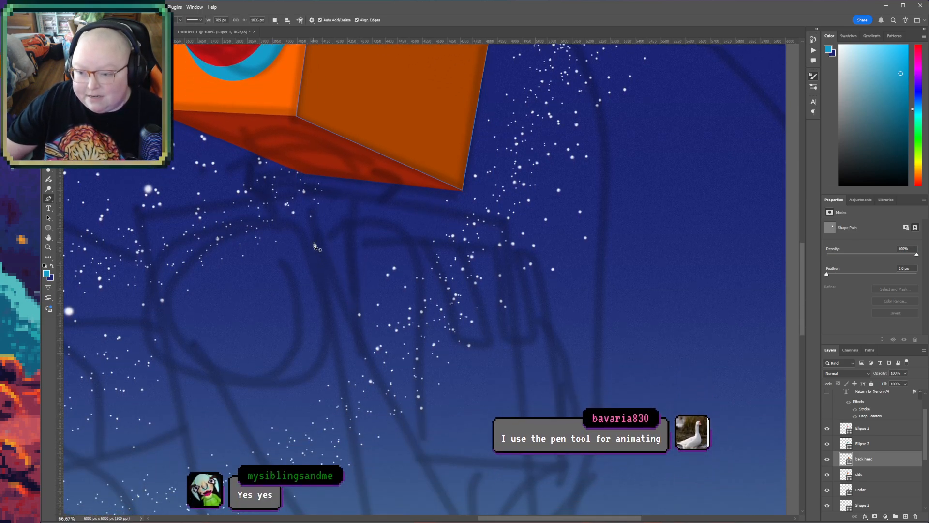
pyautogui.scroll(-1, 317, 241)
pyautogui.click(303, 154)
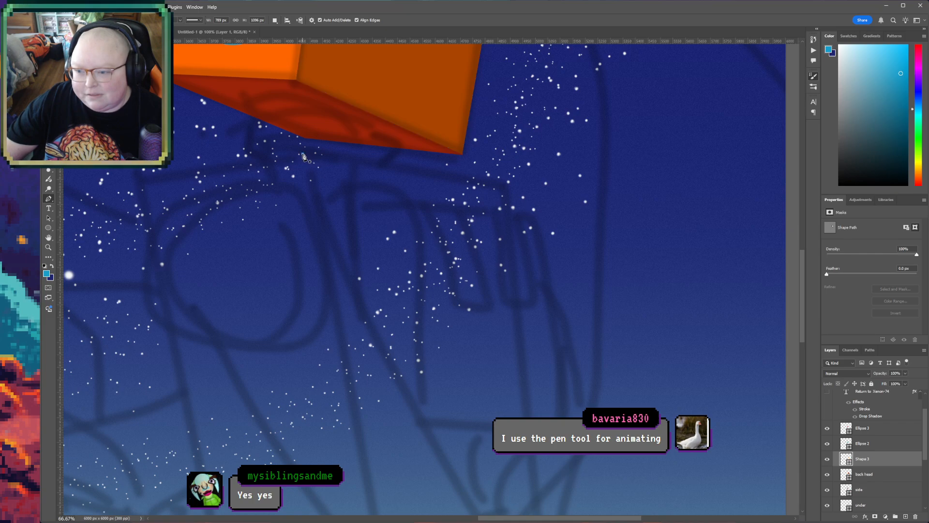
pyautogui.click(509, 189)
pyautogui.scroll(-7, 509, 415)
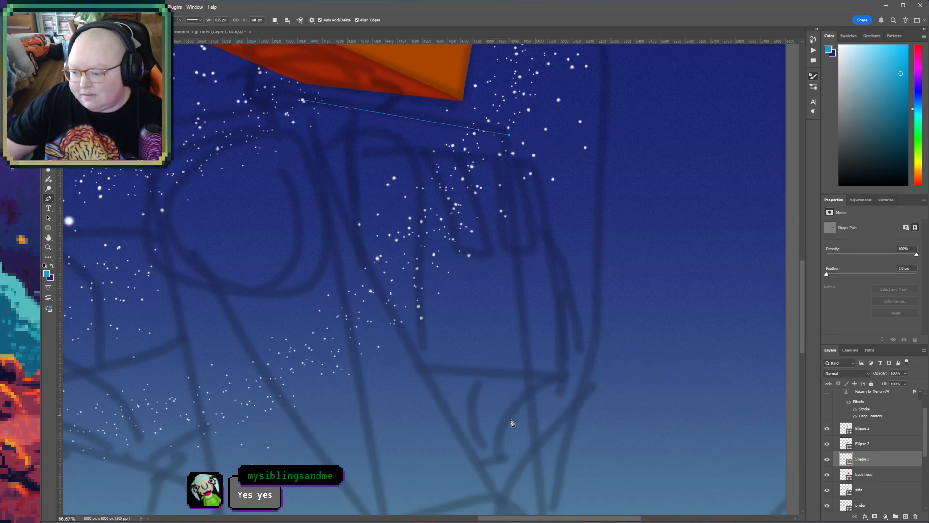
pyautogui.scroll(-9, 523, 440)
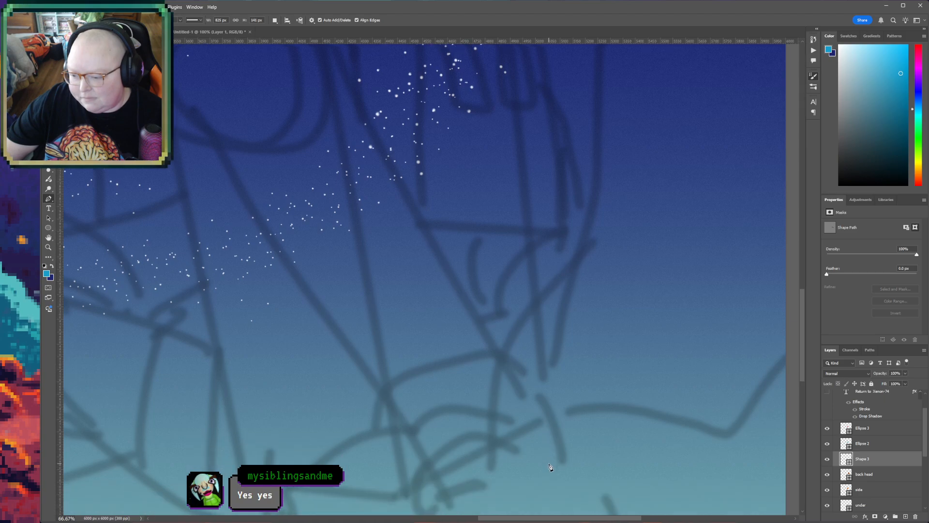
pyautogui.click(568, 438)
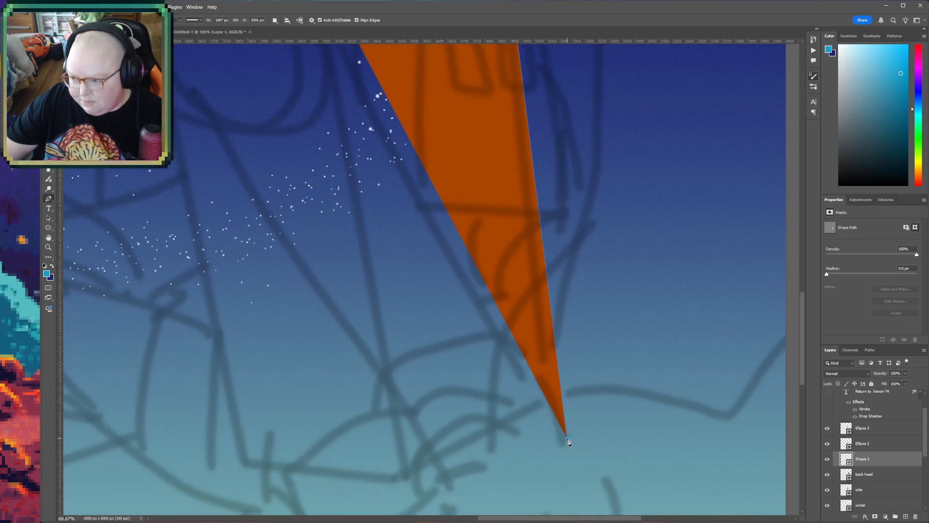
pyautogui.click(405, 480)
pyautogui.scroll(4, 371, 254)
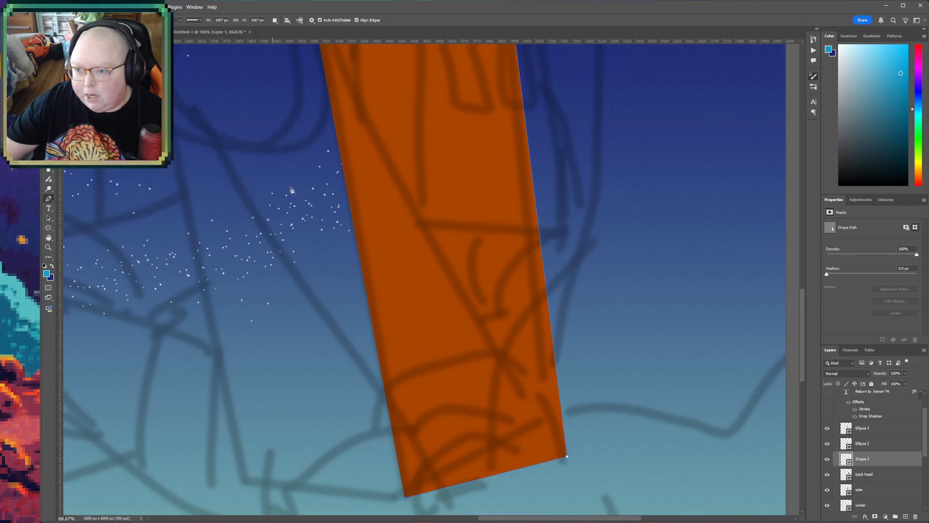
pyautogui.scroll(3, 354, 225)
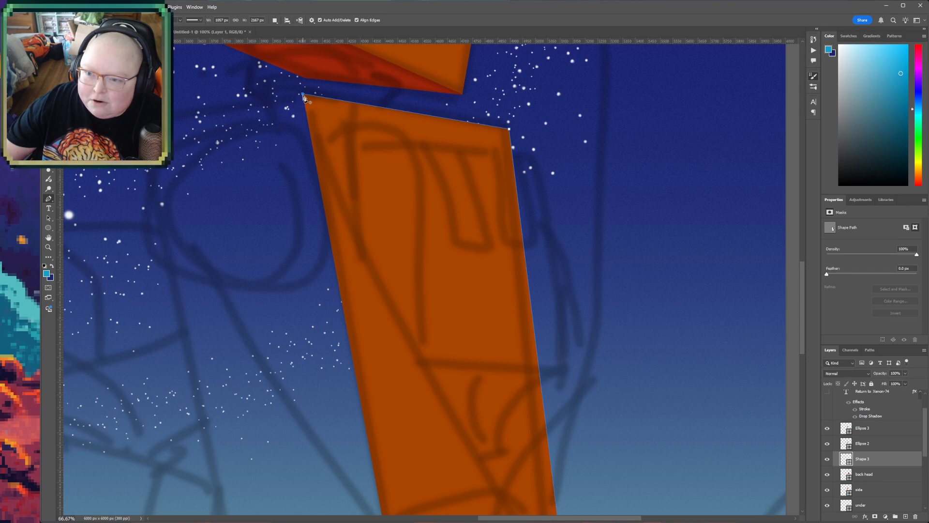
# - Examine the robot's head and torso side panel against the whole body sketch
pyautogui.click(49, 238)
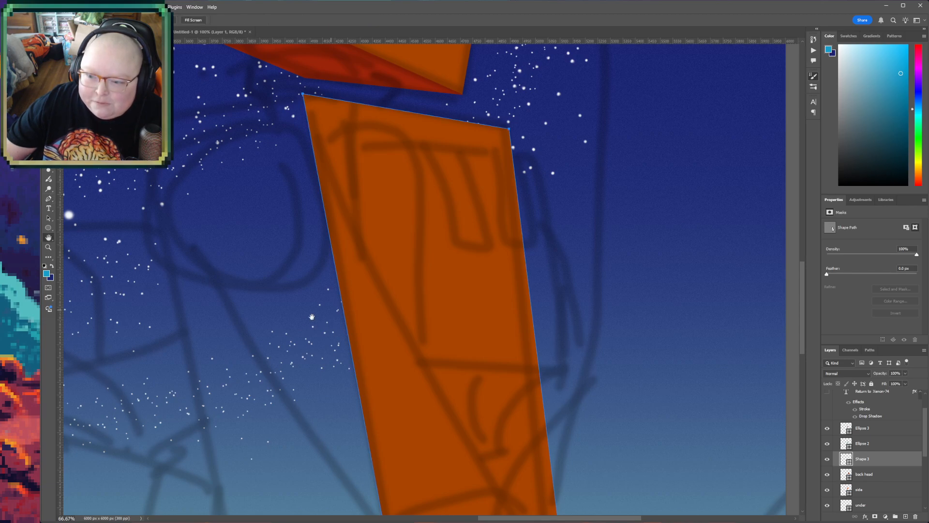
pyautogui.moveTo(296, 321); pyautogui.dragTo(349, 238)
pyautogui.press('z')
pyautogui.keyDown('alt'); pyautogui.click(332, 282); pyautogui.keyUp('alt')
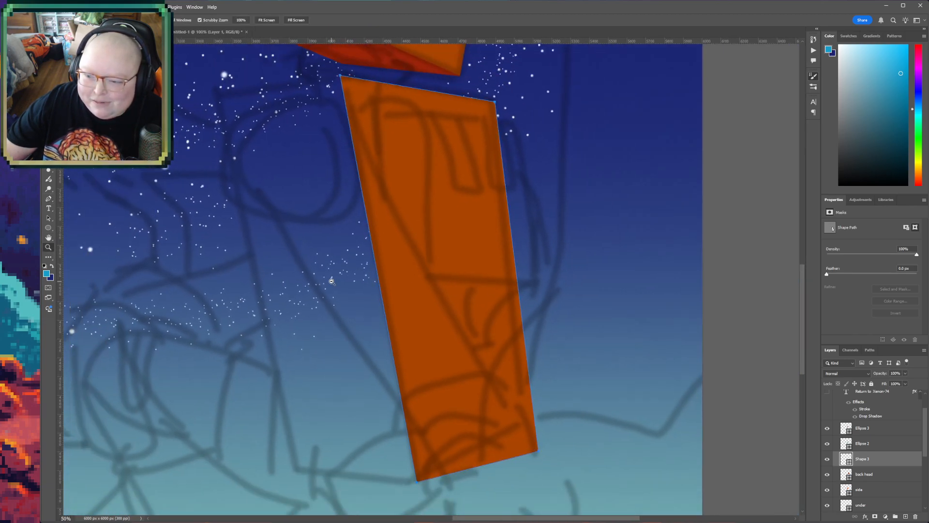
pyautogui.keyDown('alt'); pyautogui.click(333, 279); pyautogui.keyUp('alt')
pyautogui.keyDown('alt'); pyautogui.click(335, 276); pyautogui.keyUp('alt')
pyautogui.press('h')
pyautogui.moveTo(315, 293); pyautogui.dragTo(364, 355)
pyautogui.moveTo(294, 316); pyautogui.dragTo(260, 306)
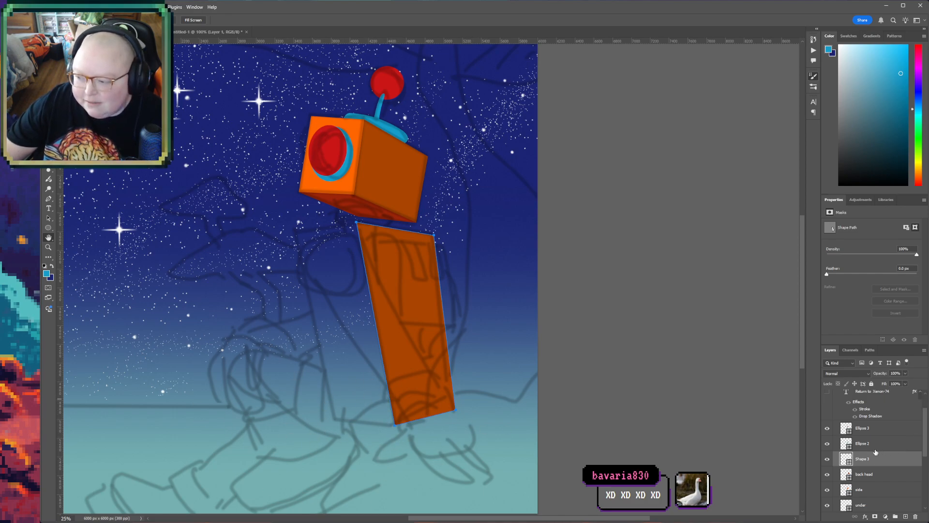
pyautogui.moveTo(247, 264)
pyautogui.mouseDown()
pyautogui.moveTo(252, 294)
pyautogui.moveTo(254, 251)
pyautogui.mouseUp()
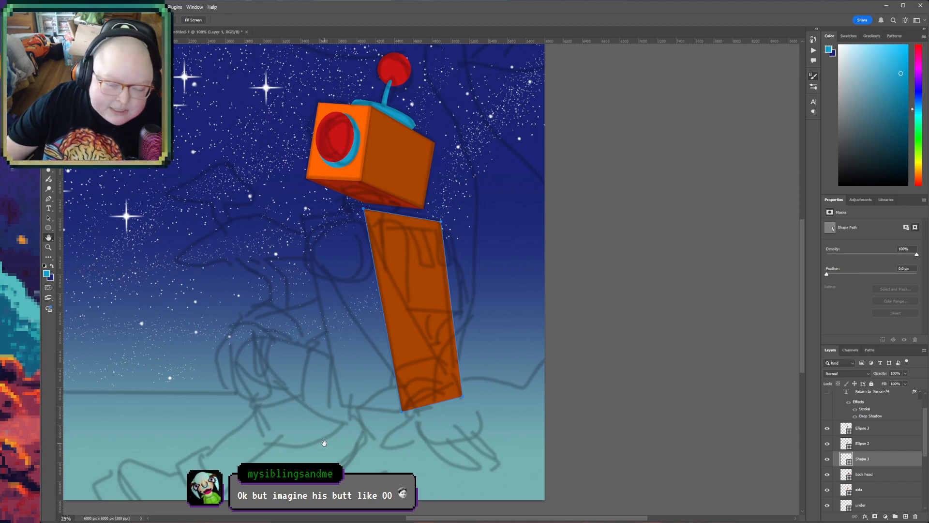
pyautogui.moveTo(330, 445); pyautogui.dragTo(318, 410)
pyautogui.moveTo(328, 315); pyautogui.dragTo(322, 382)
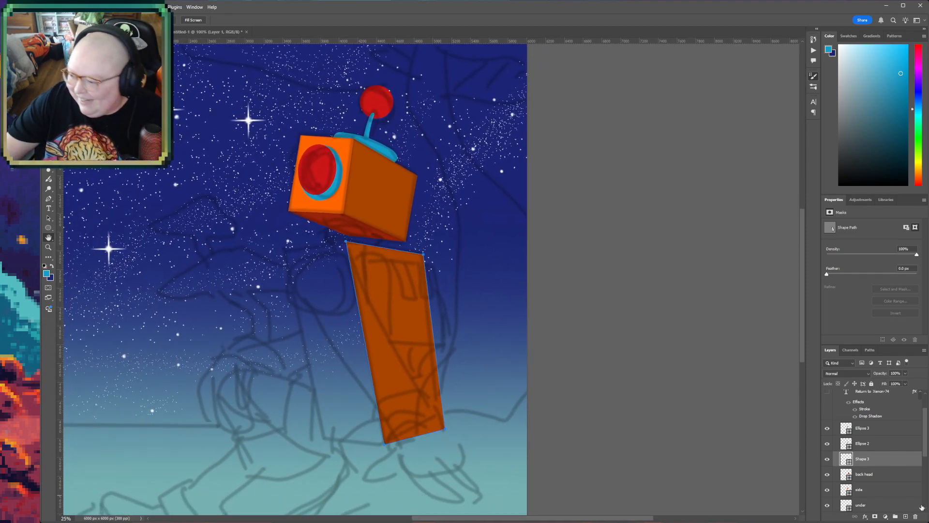
pyautogui.click(864, 441)
pyautogui.press('v')
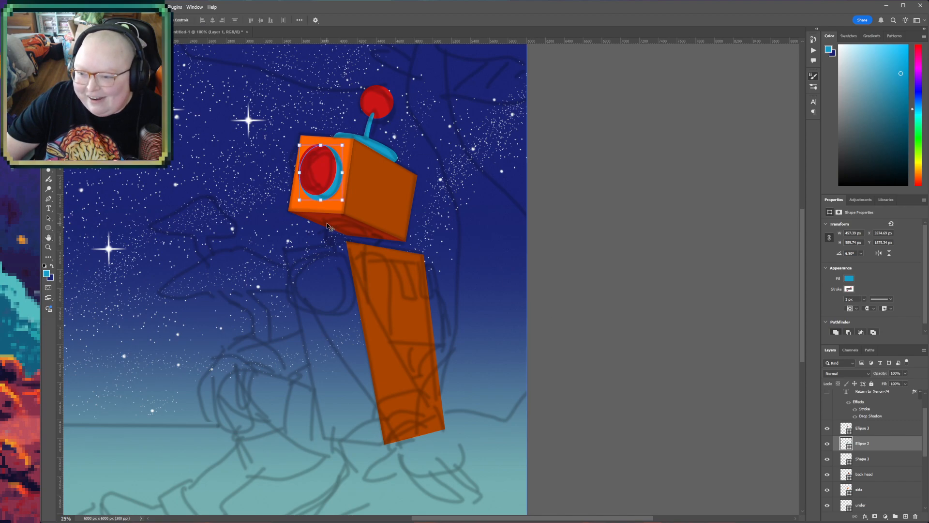
pyautogui.click(321, 222)
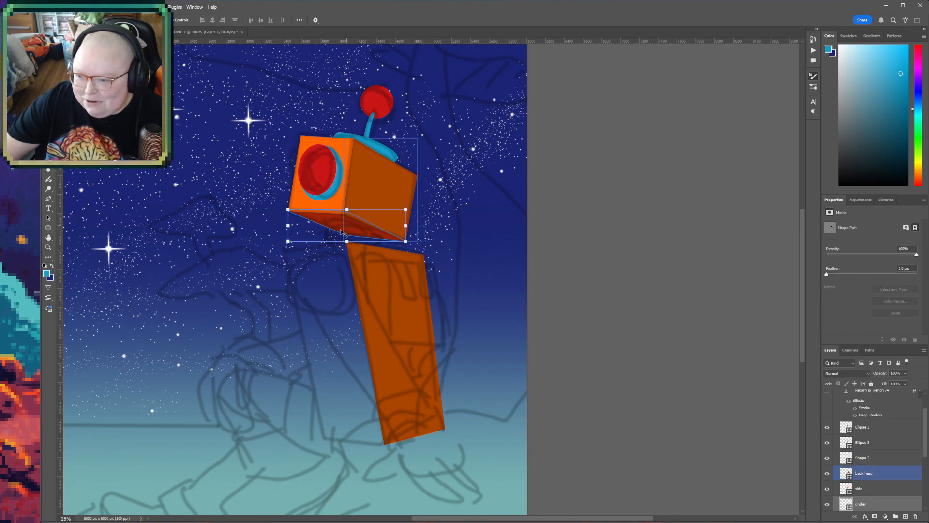
pyautogui.hotkey('ctrl', 't')
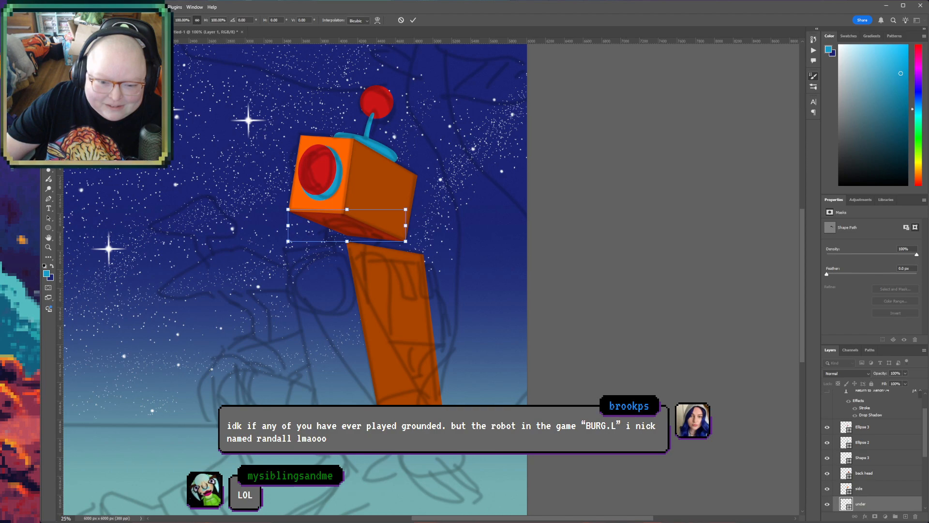
pyautogui.press('Return')
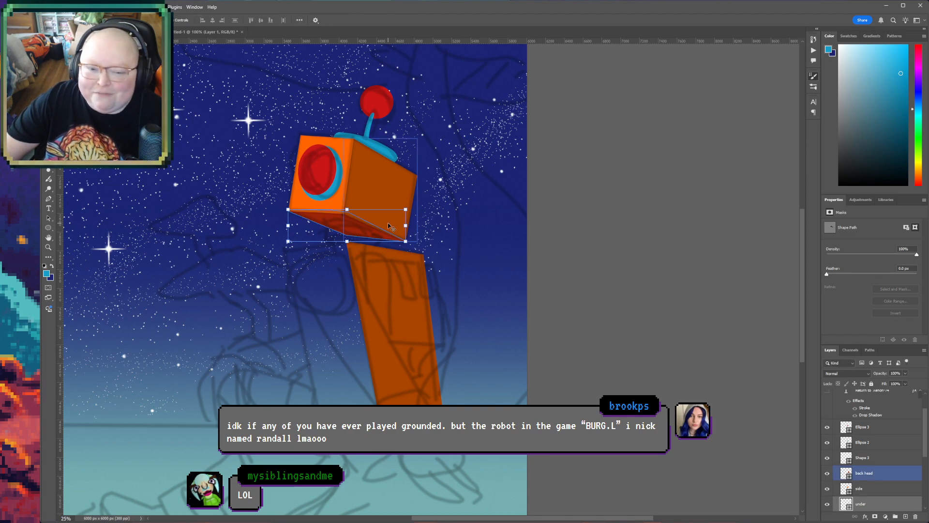
# - Start a bright-orange Pen shape above the "side" layer, tracing the bottom edge of the torso's front panel from the side panel's lower corner
pyautogui.click(331, 146)
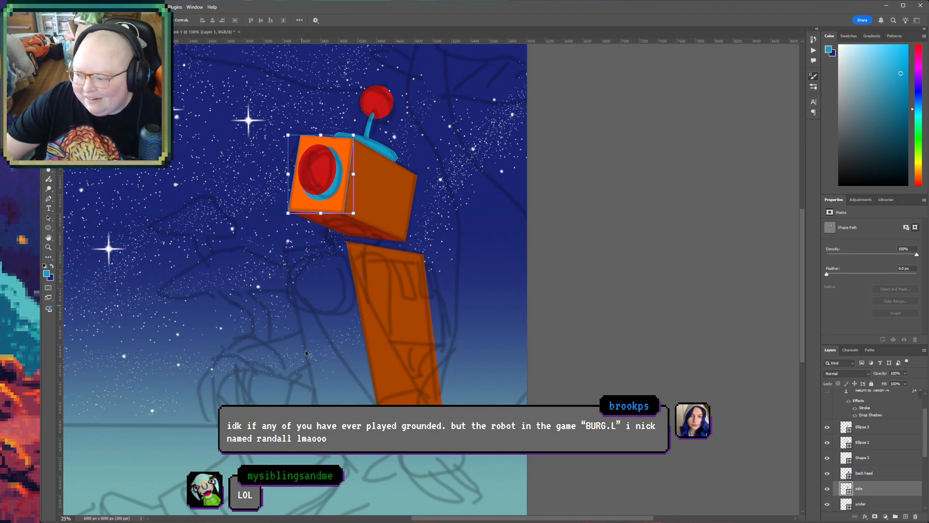
pyautogui.click(48, 247)
pyautogui.click(376, 455)
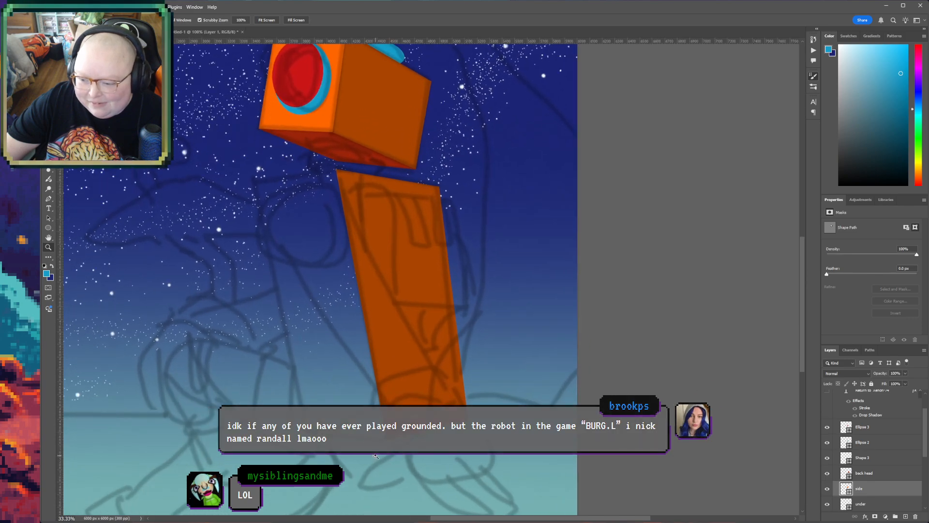
pyautogui.click(376, 455)
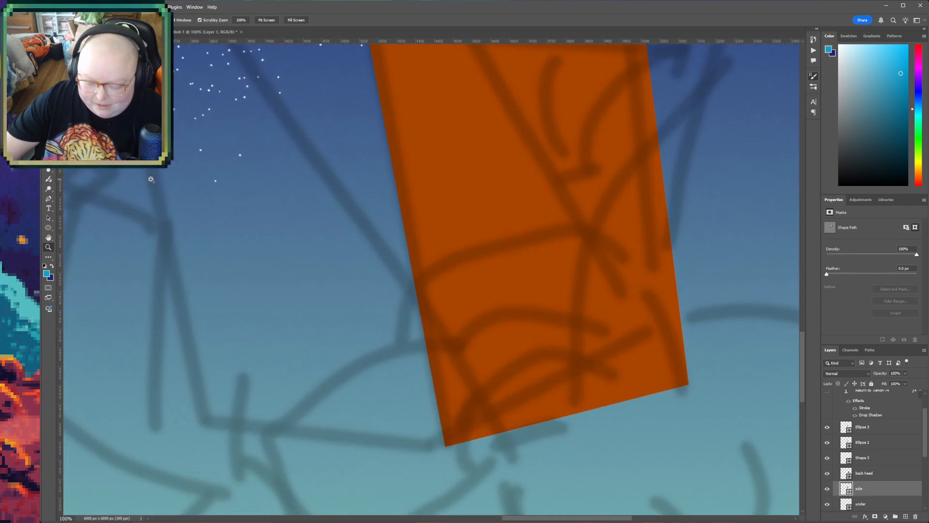
pyautogui.press('p')
pyautogui.click(446, 446)
pyautogui.click(202, 422)
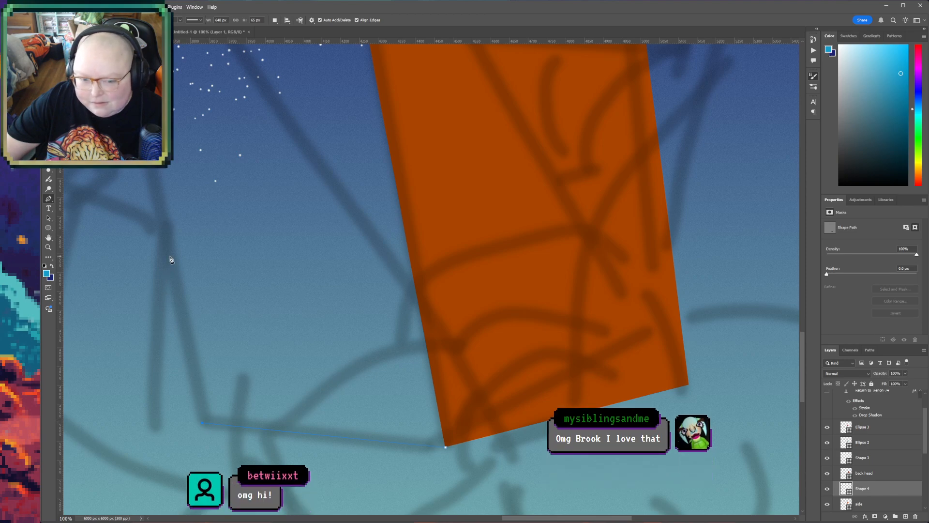
# - Complete the torso's front panel along the sketched edges and close it behind the side panel, about 1250 px wide and 2160 px high
pyautogui.scroll(5, 170, 257)
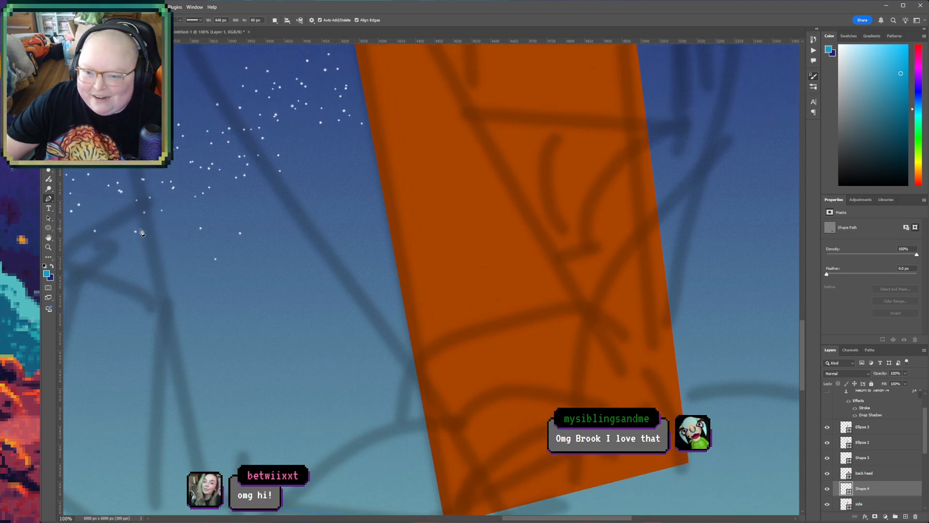
pyautogui.scroll(7, 140, 232)
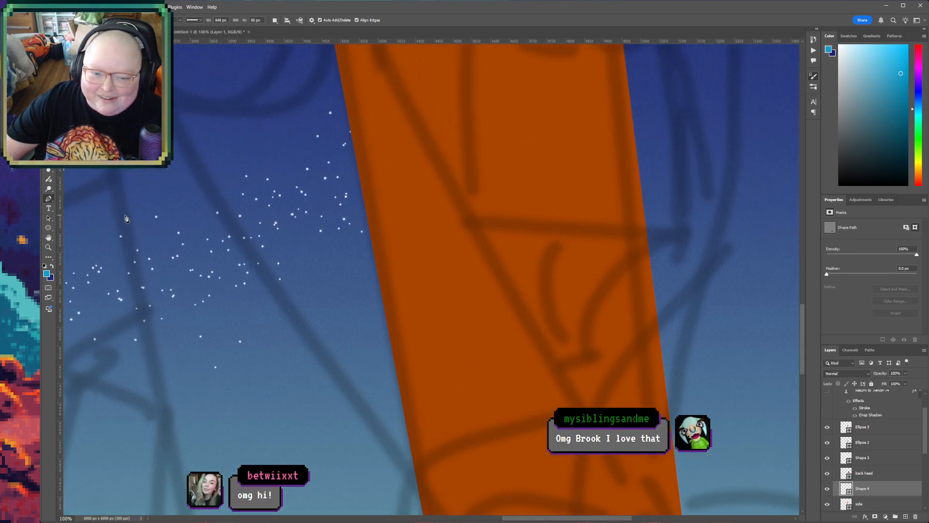
pyautogui.scroll(7, 125, 219)
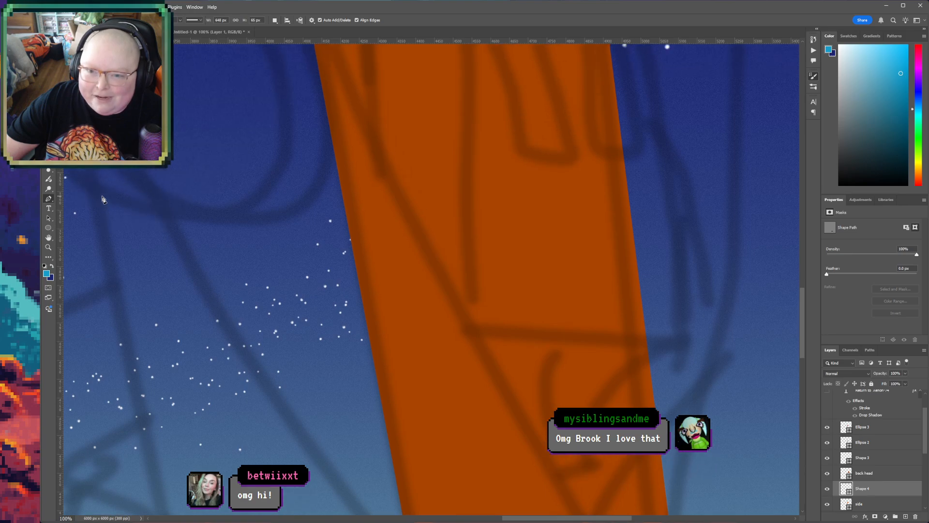
pyautogui.scroll(4, 103, 199)
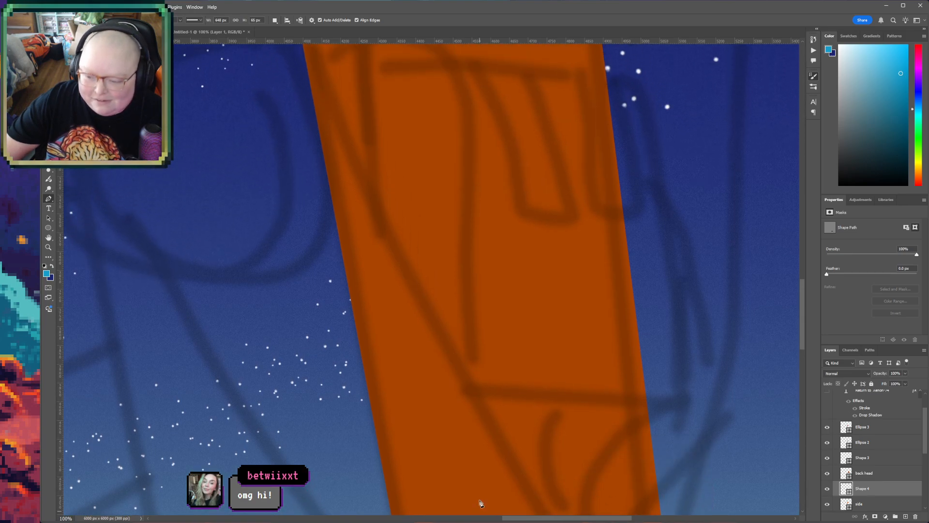
pyautogui.moveTo(520, 518); pyautogui.dragTo(452, 517)
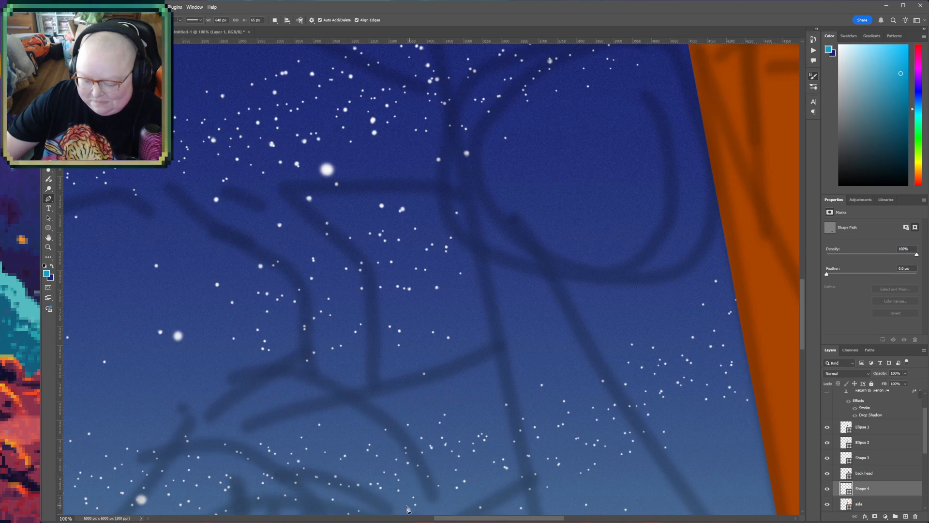
pyautogui.hotkey('ctrl', '-')
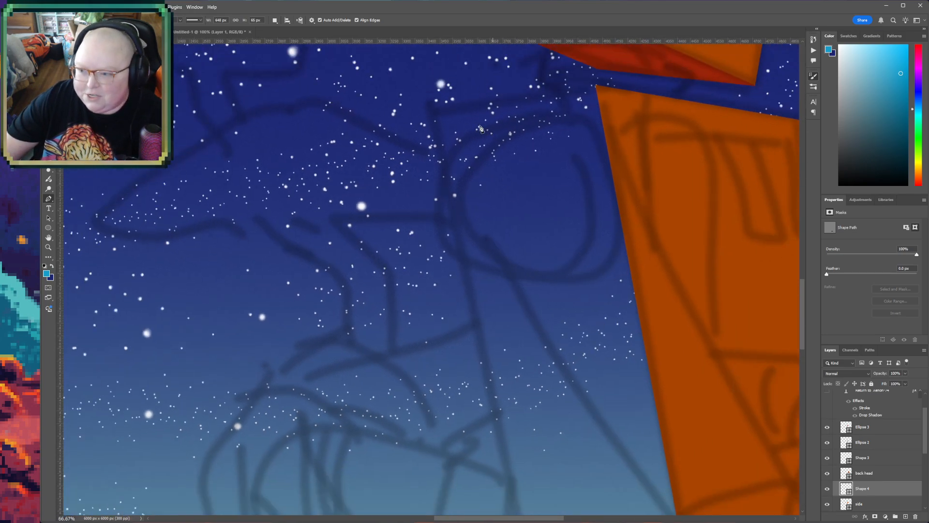
pyautogui.click(434, 120)
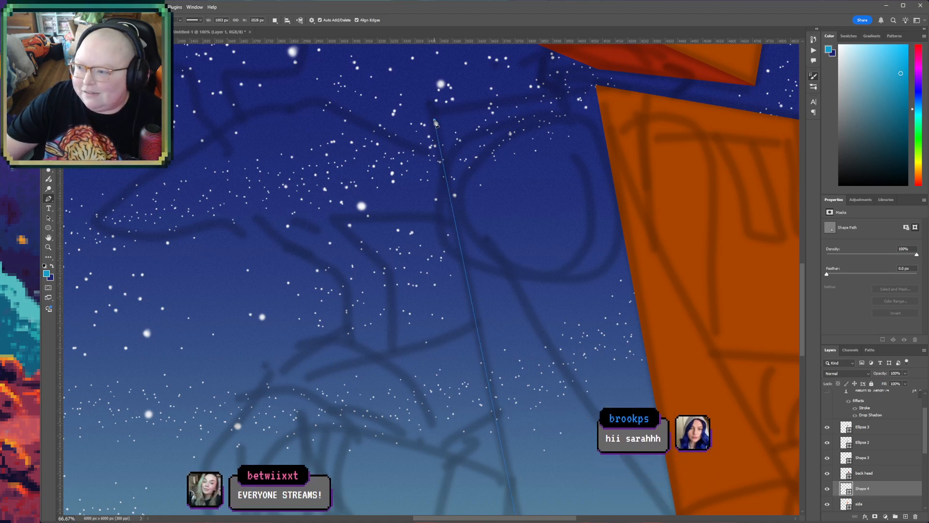
pyautogui.click(597, 88)
pyautogui.scroll(-2, 726, 407)
pyautogui.hotkey('ctrl', '-')
pyautogui.hotkey('ctrl', '-')
pyautogui.hotkey('ctrl', '-')
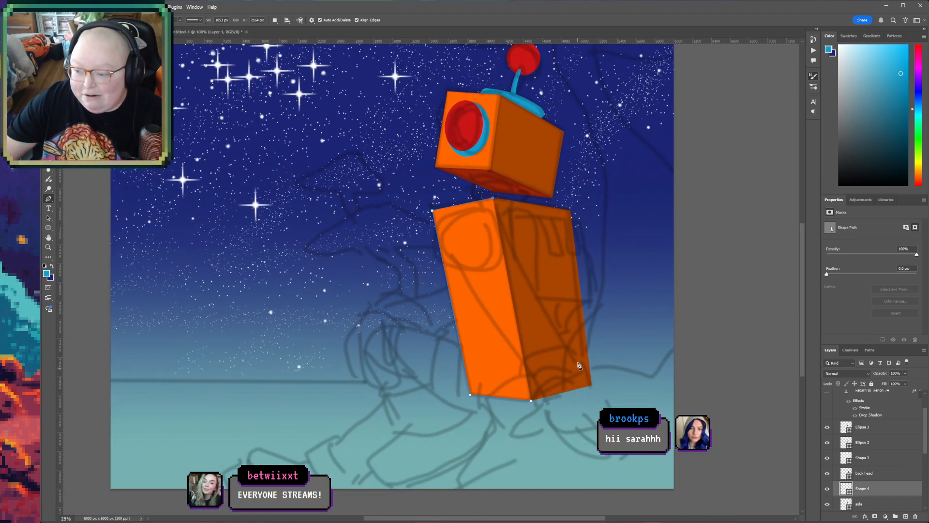
pyautogui.click(550, 352)
pyautogui.click(532, 400)
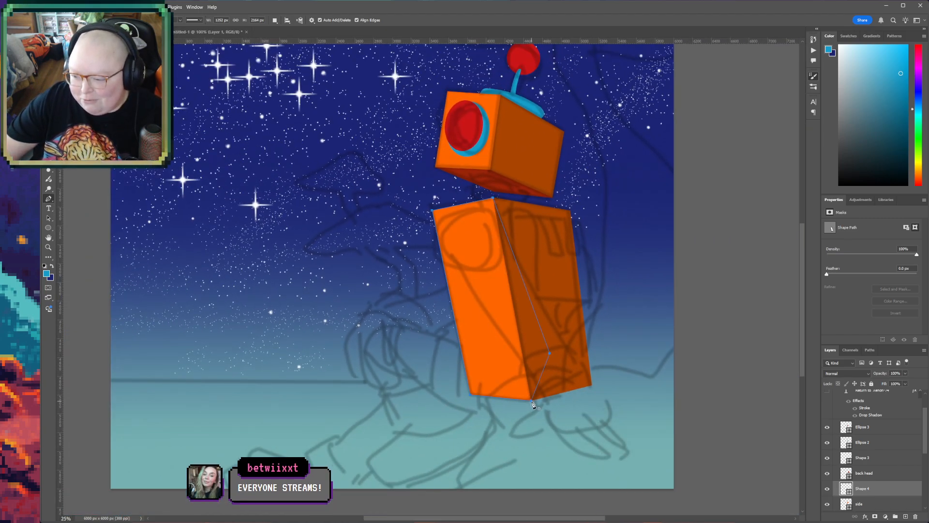
# - Examine the two torso panels together with the head against the sketched limbs
pyautogui.press('space')
pyautogui.moveTo(586, 393); pyautogui.dragTo(495, 445)
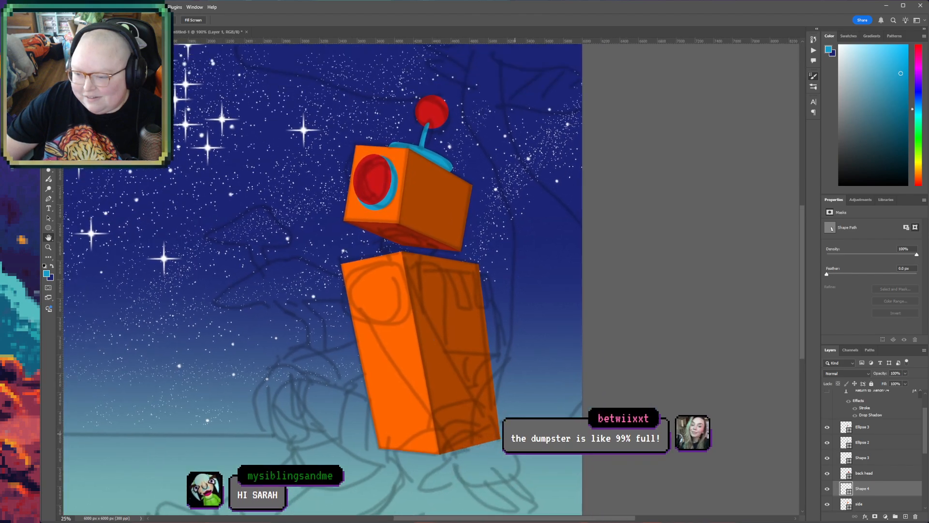
pyautogui.moveTo(523, 322)
pyautogui.mouseDown()
pyautogui.moveTo(503, 352)
pyautogui.moveTo(501, 342)
pyautogui.mouseUp()
pyautogui.hotkey('ctrl', 'space')
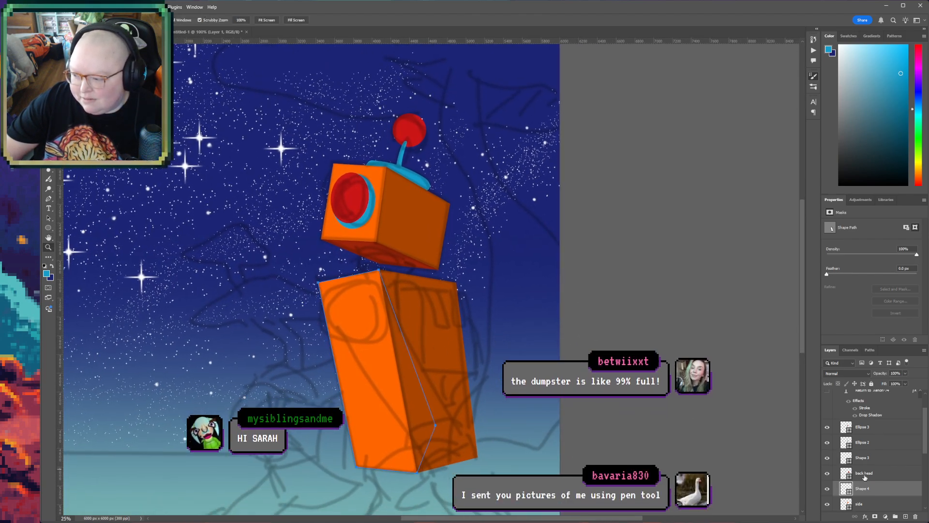
pyautogui.scroll(-3, 522, 423)
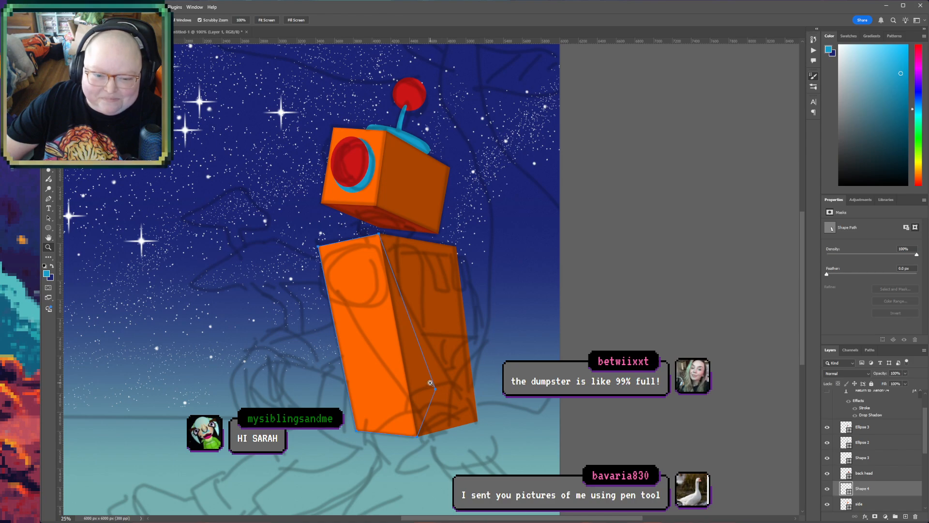
pyautogui.press('space')
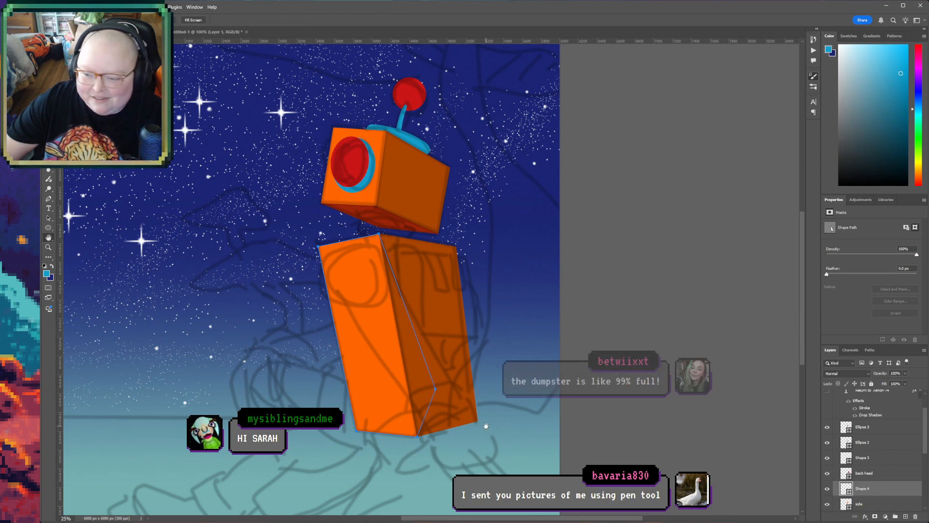
pyautogui.moveTo(487, 429); pyautogui.dragTo(493, 388)
pyautogui.keyDown('ctrl'); pyautogui.click(494, 232); pyautogui.keyUp('ctrl')
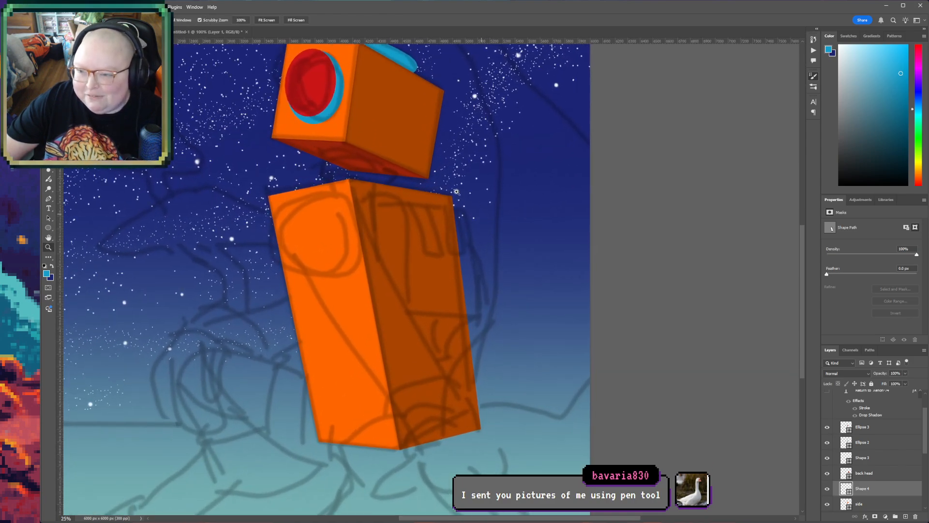
# - Rename the layer of the blue ellipse on the robot's head to "blue ear c"
pyautogui.keyDown('ctrl'); pyautogui.click(338, 107); pyautogui.keyUp('ctrl')
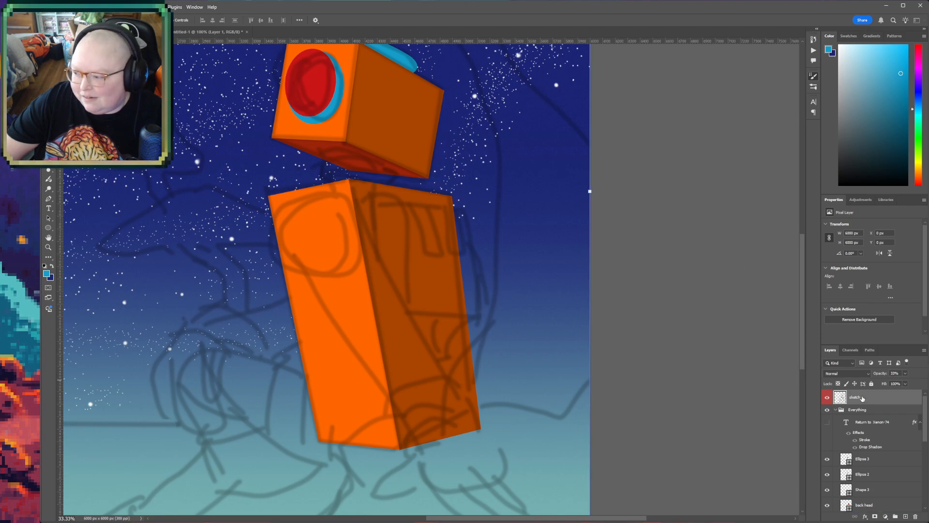
pyautogui.keyDown('ctrl'); pyautogui.click(334, 109); pyautogui.keyUp('ctrl')
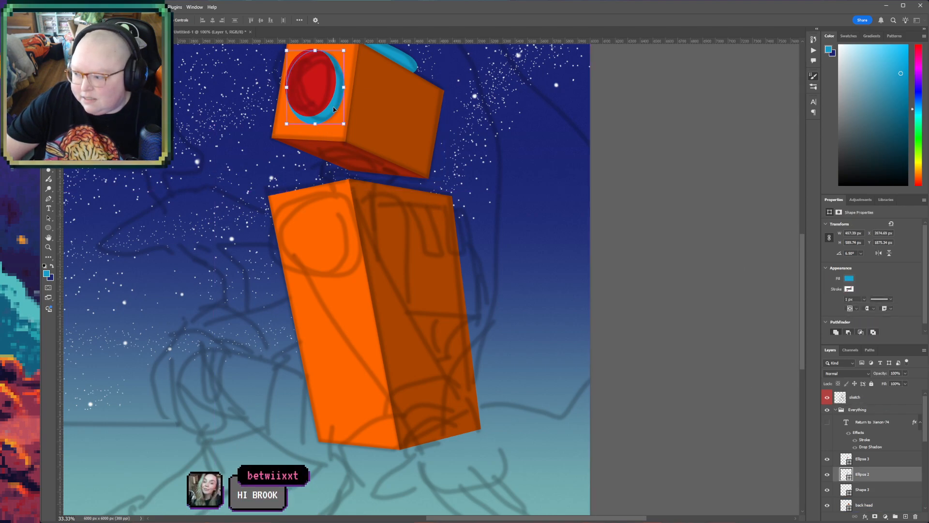
pyautogui.doubleClick(862, 474)
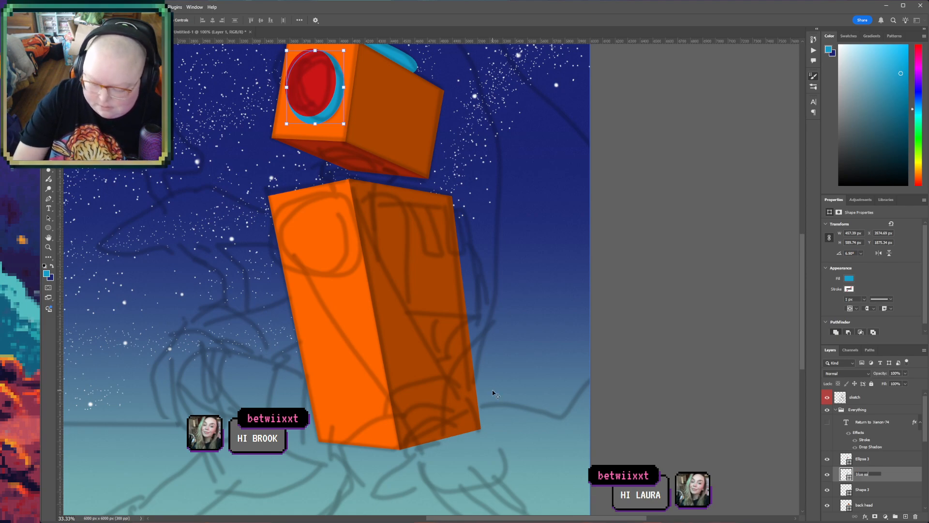
pyautogui.write('blue ear c')
pyautogui.press('Return')
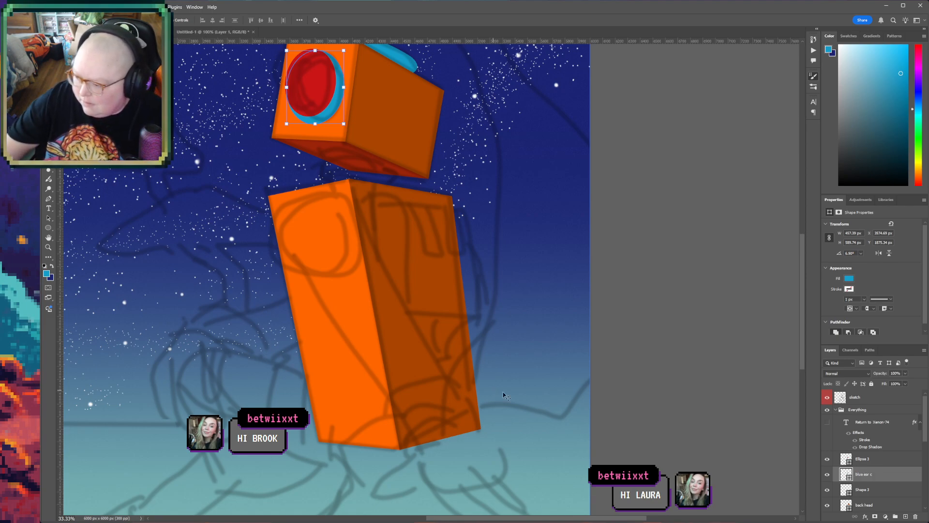
# - Rename the layer of the red ellipse on the robot's head to "red ear c"
pyautogui.doubleClick(863, 459)
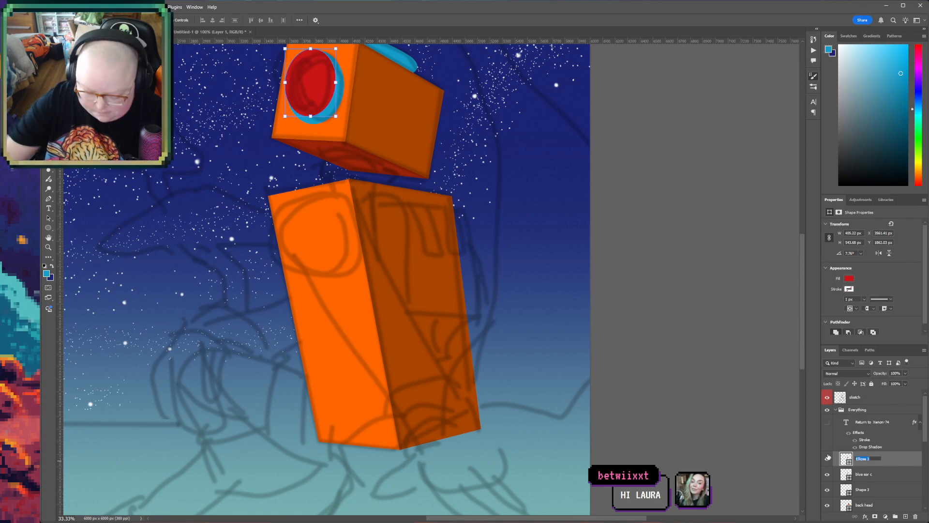
pyautogui.write('red ear')
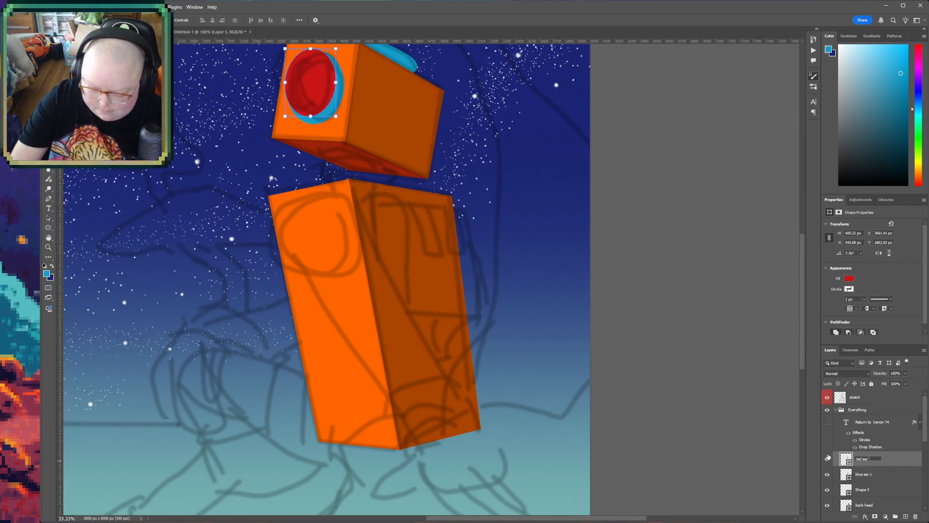
pyautogui.write(' c')
pyautogui.press('Return')
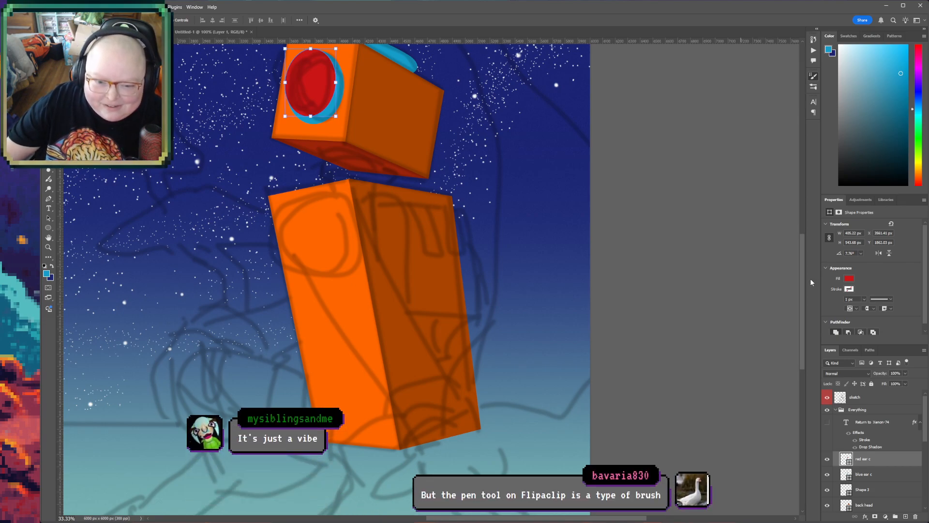
pyautogui.click(888, 474)
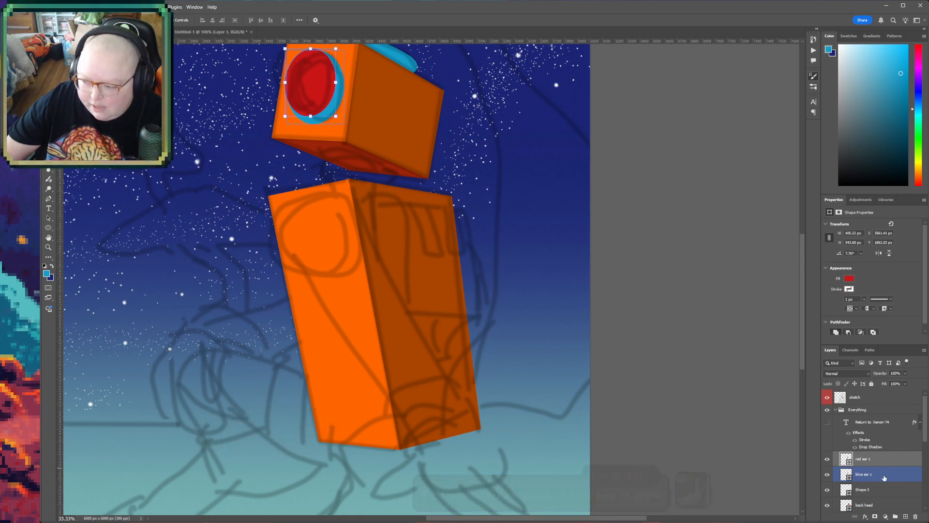
pyautogui.click(887, 489)
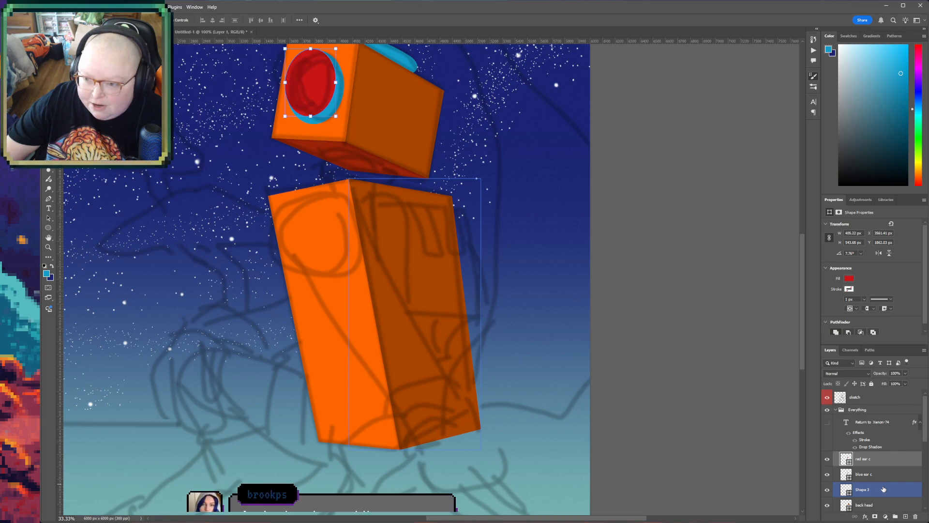
pyautogui.hotkey('ctrl', 's')
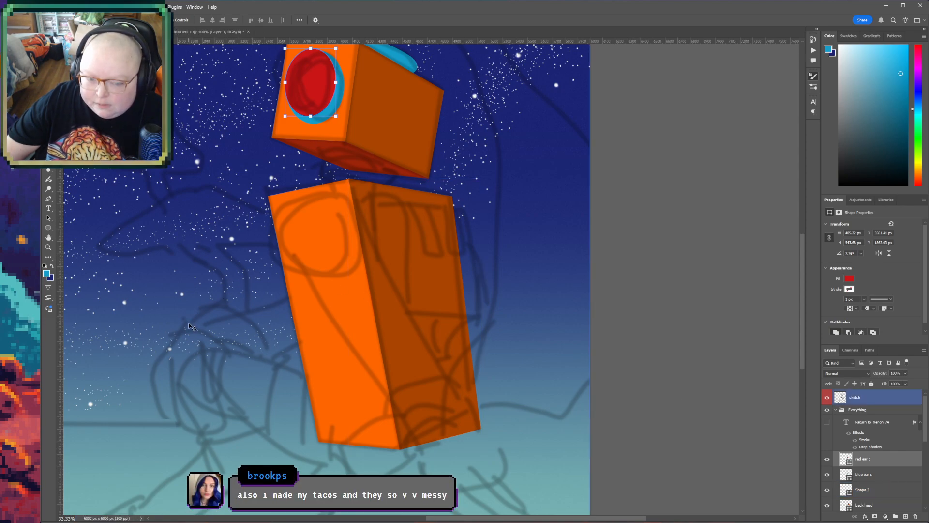
pyautogui.moveTo(220, 304); pyautogui.dragTo(295, 398)
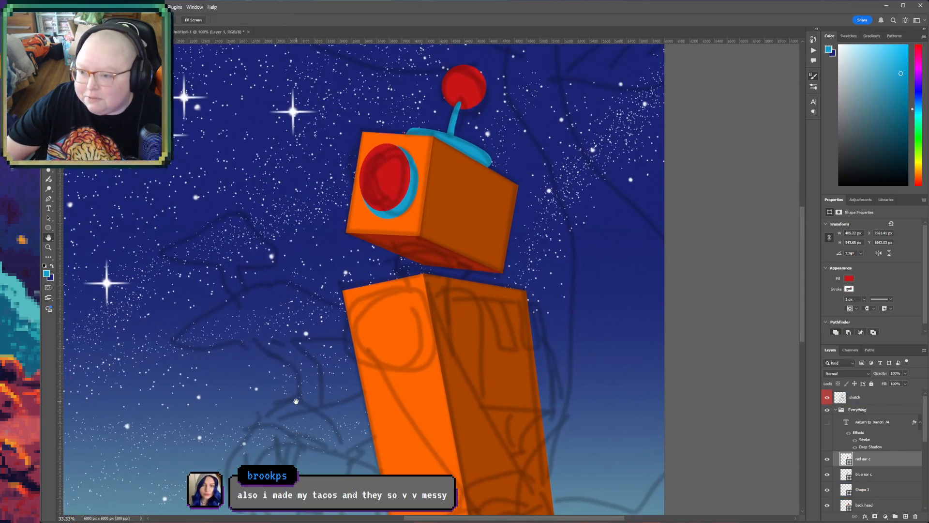
pyautogui.click(387, 216)
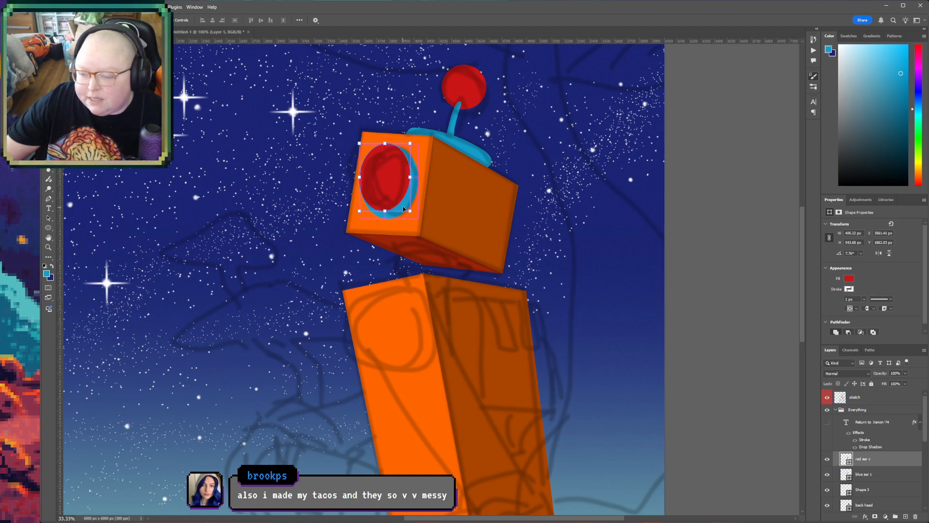
pyautogui.hotkey('ctrl', 't')
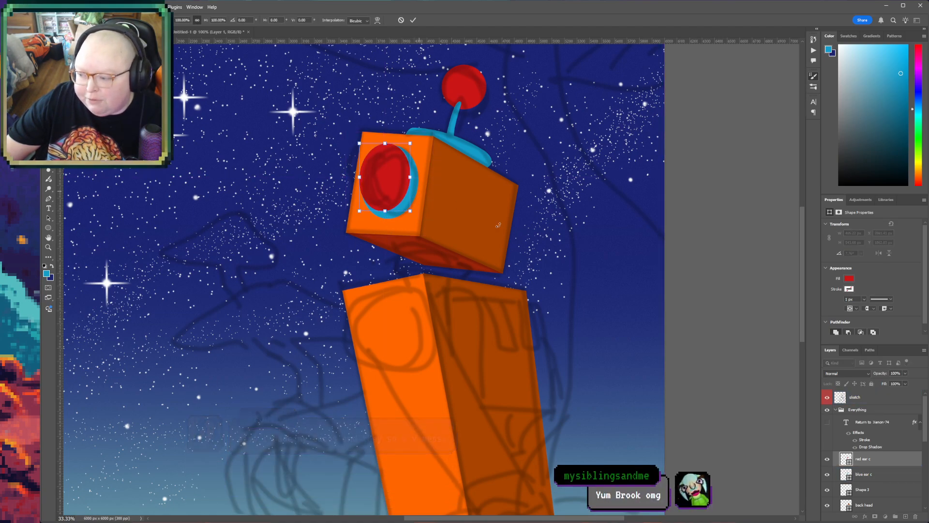
# - Draw a blue ellipse about 757 px wide and 775 px high above "blue ear c" and move it onto the torso's sketched shoulder circle
pyautogui.click(867, 475)
pyautogui.scroll(-1, 407, 281)
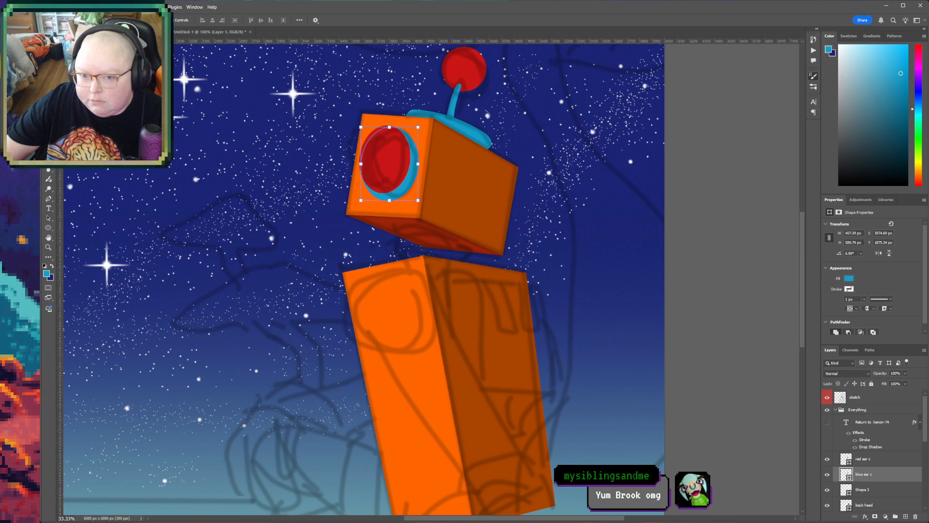
pyautogui.click(48, 227)
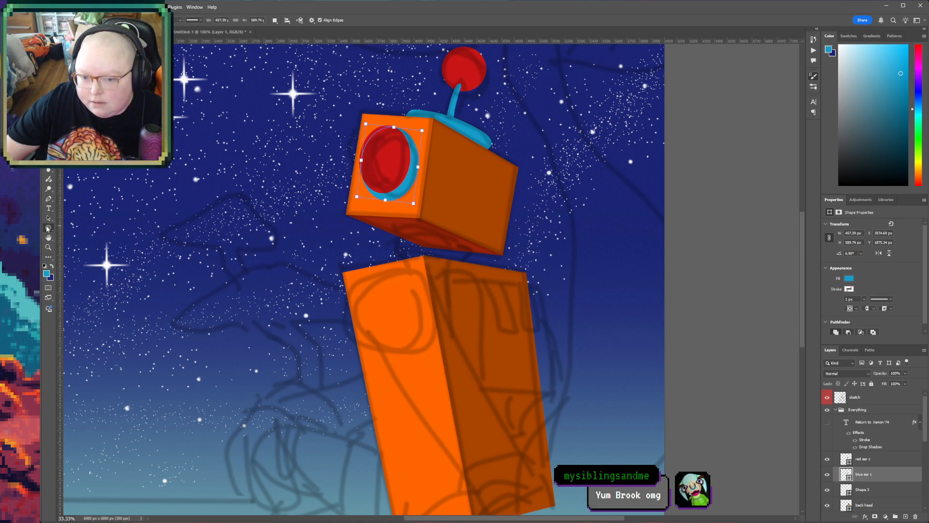
pyautogui.moveTo(347, 271); pyautogui.dragTo(441, 367)
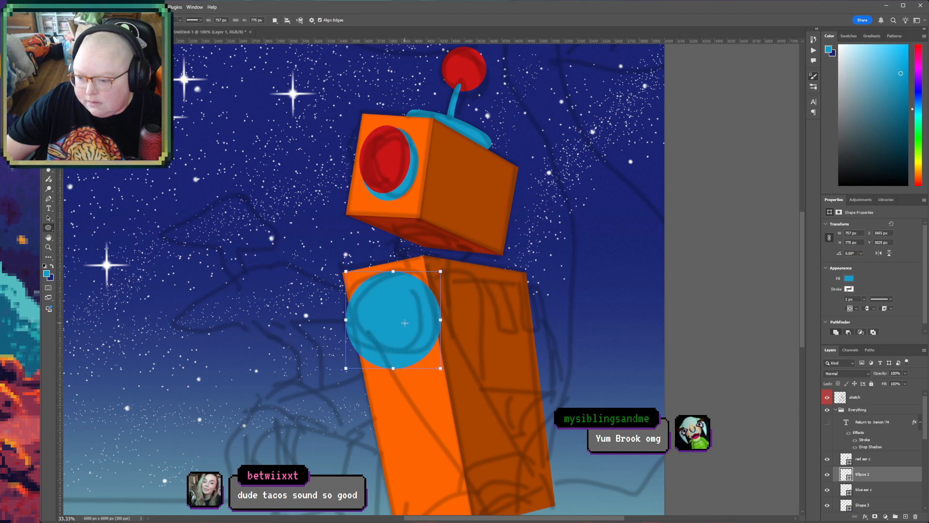
pyautogui.moveTo(400, 341); pyautogui.dragTo(397, 338)
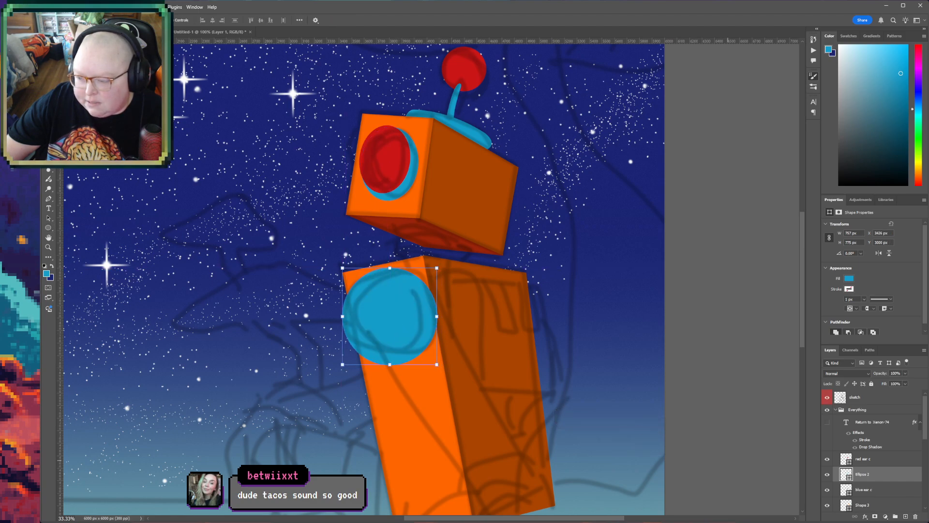
pyautogui.click(886, 465)
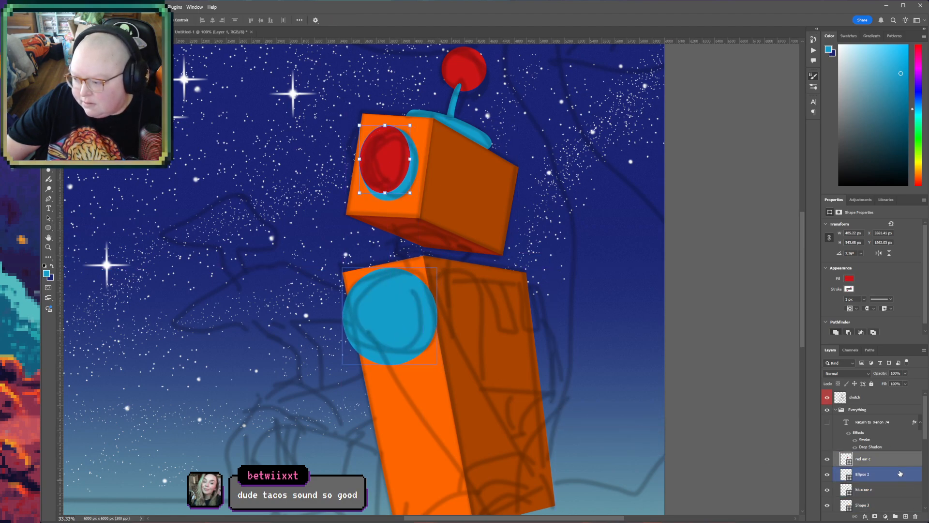
# - Draw a closed blue Pen shape directly above the shoulder ellipse's layer, tracing the sketched upper arm from the shoulder circle to the torso's lower corner
pyautogui.click(900, 473)
pyautogui.scroll(-5, 504, 278)
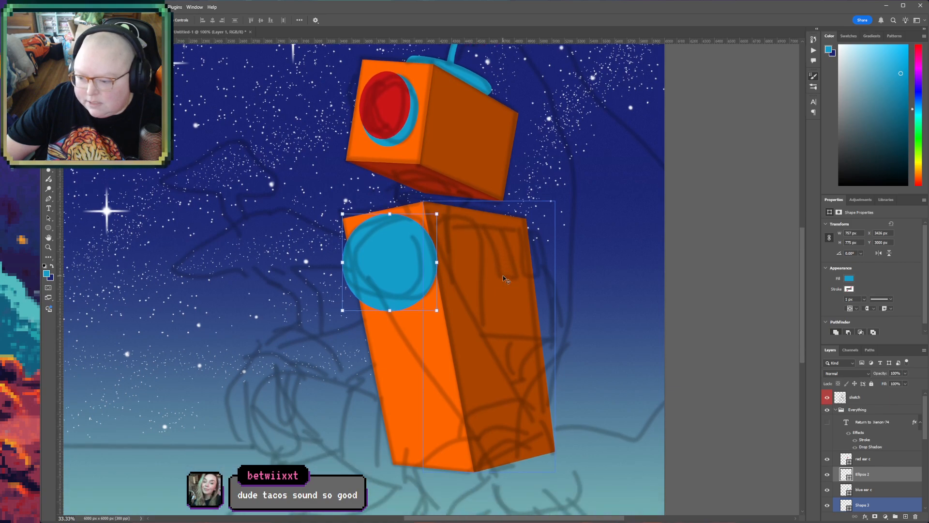
pyautogui.scroll(-1, 504, 280)
pyautogui.press('p')
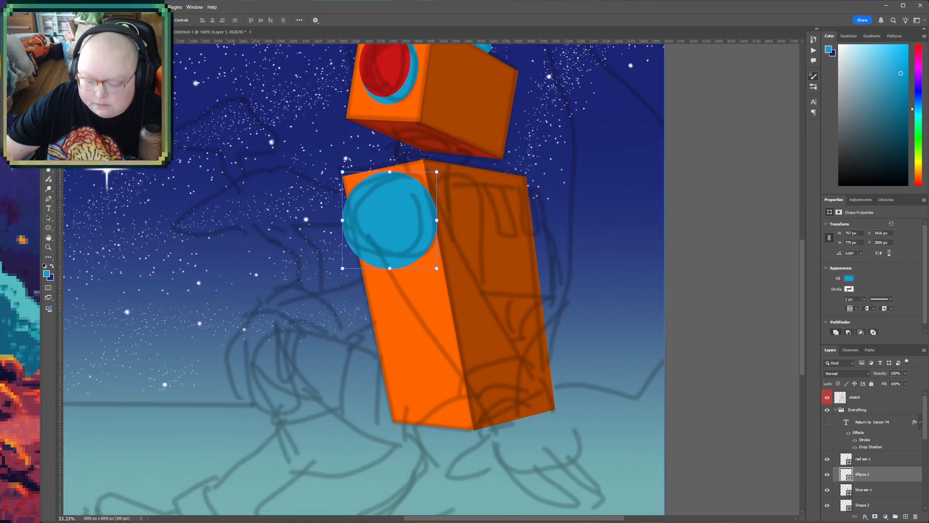
pyautogui.click(370, 241)
pyautogui.moveTo(378, 192); pyautogui.dragTo(404, 184)
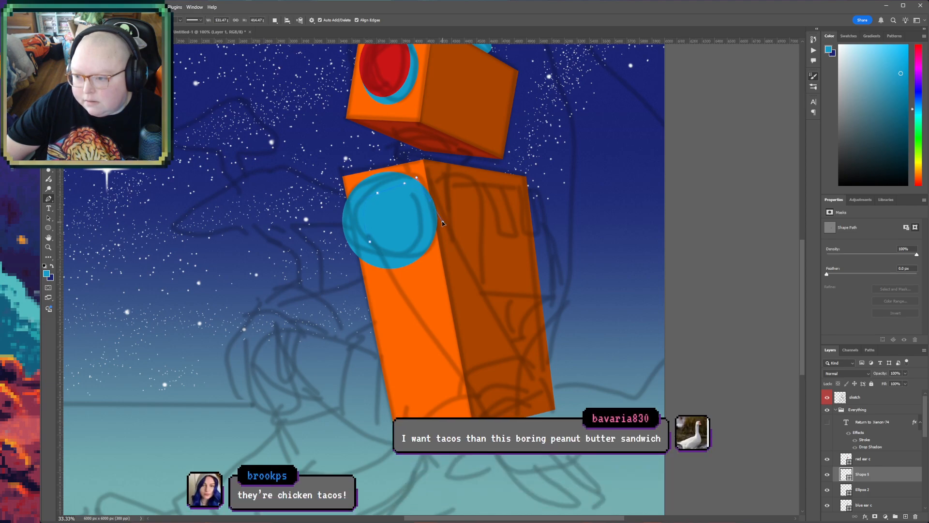
pyautogui.click(511, 358)
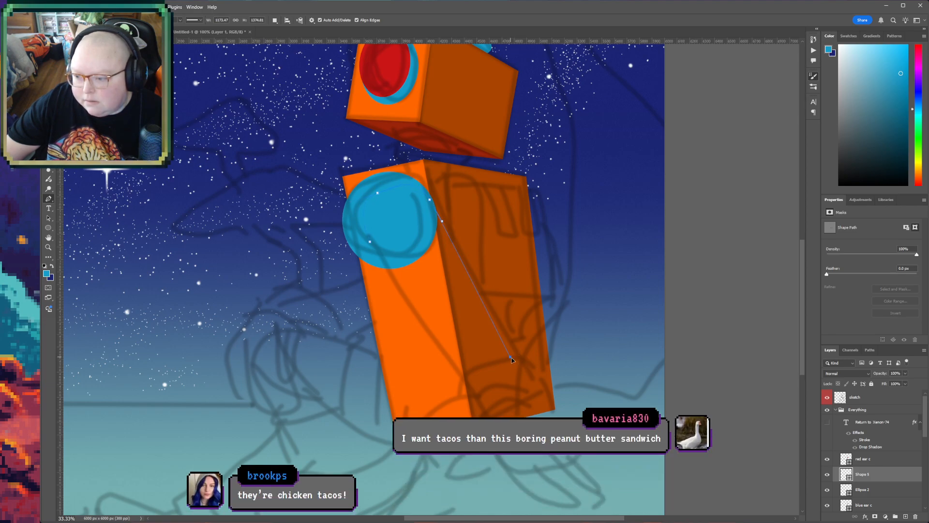
pyautogui.click(526, 381)
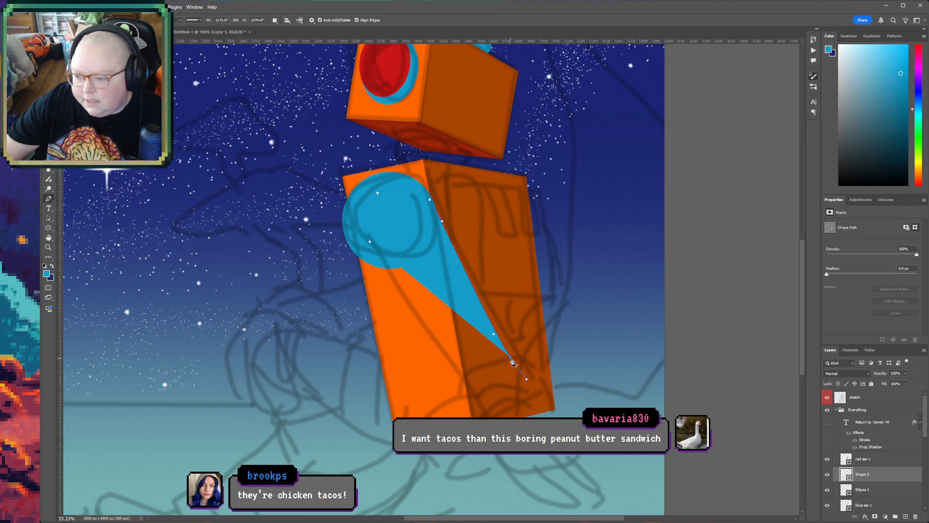
pyautogui.click(535, 390)
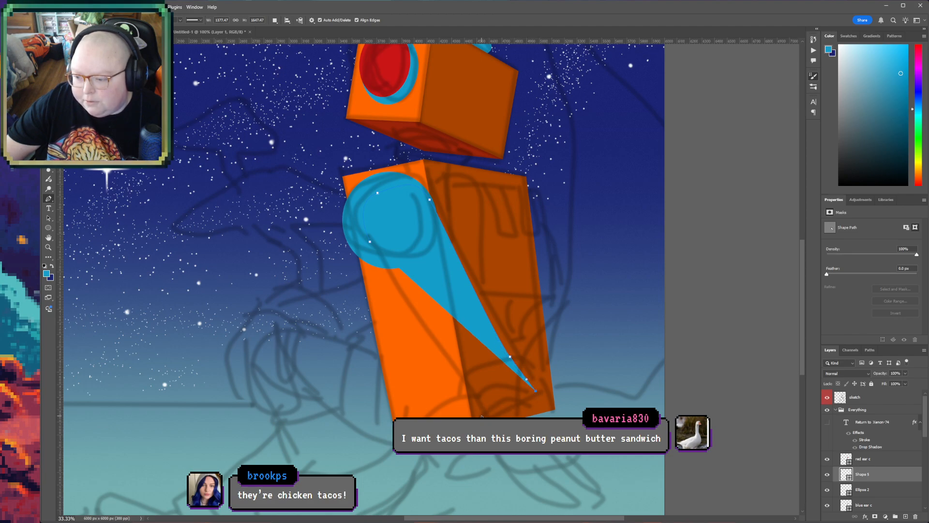
pyautogui.click(479, 413)
pyautogui.click(370, 241)
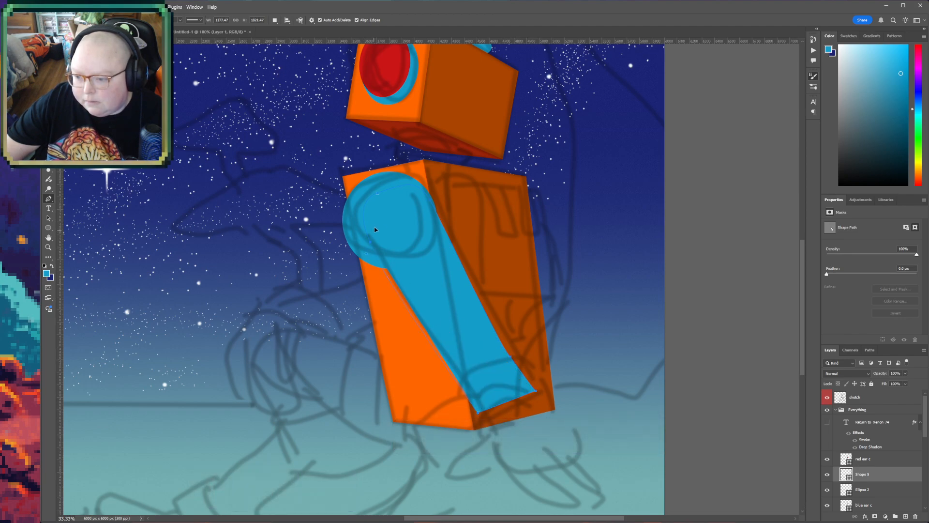
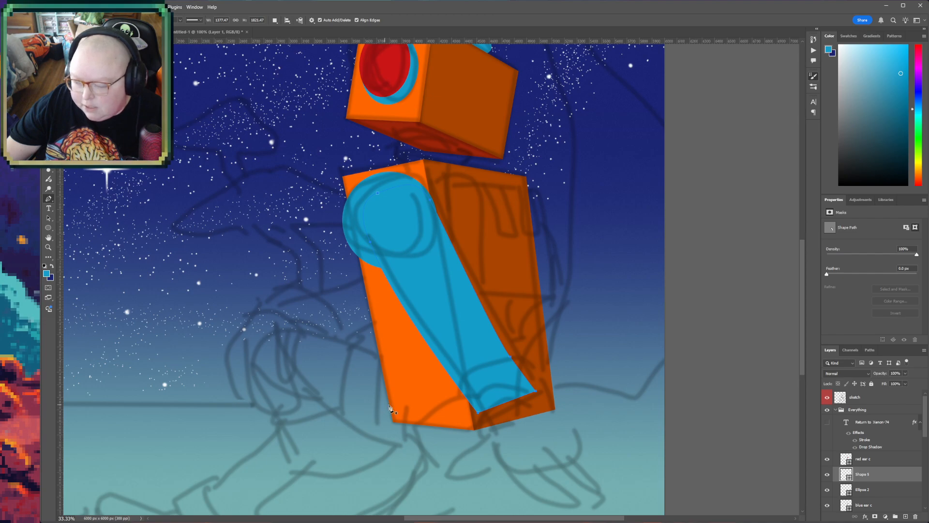
# - Look over the robot's head, torso and upper arm against the surrounding sketch
pyautogui.click(885, 460)
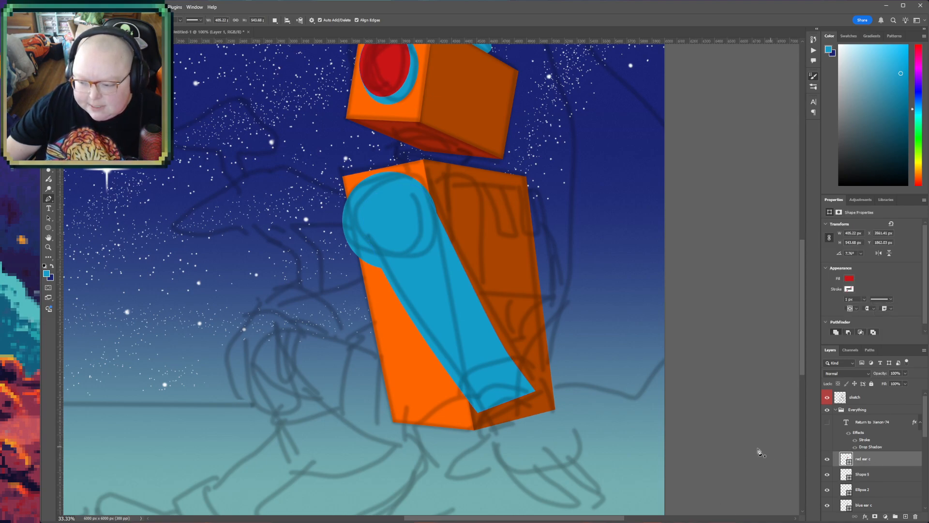
pyautogui.press('h')
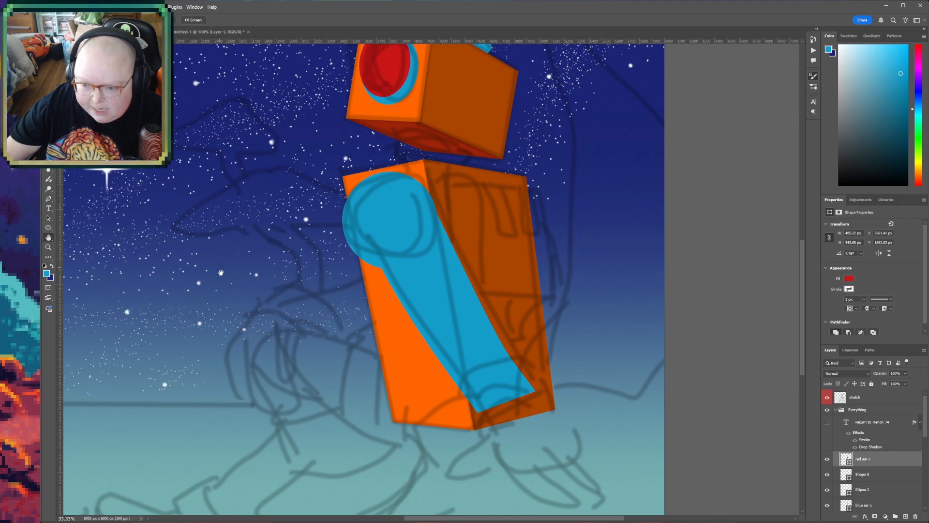
pyautogui.moveTo(275, 388); pyautogui.dragTo(248, 397)
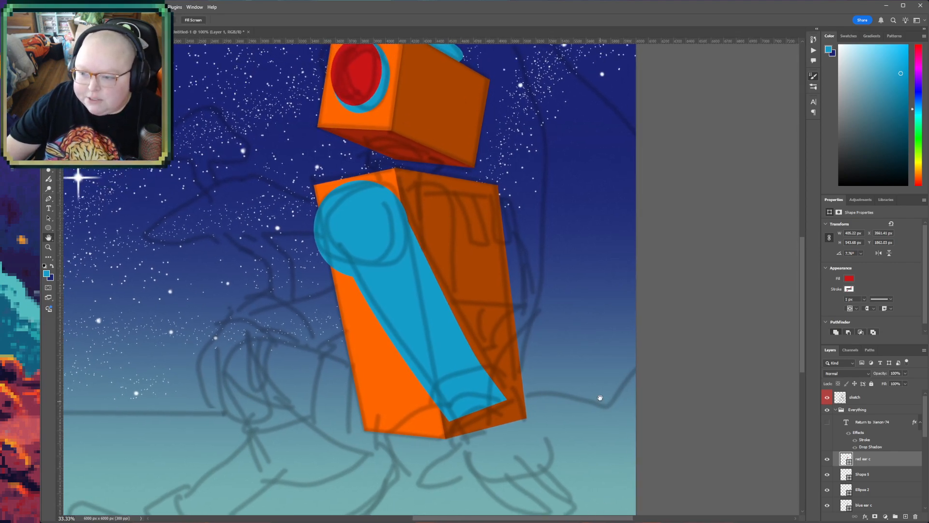
pyautogui.scroll(5, 600, 401)
pyautogui.moveTo(620, 439); pyautogui.dragTo(591, 289)
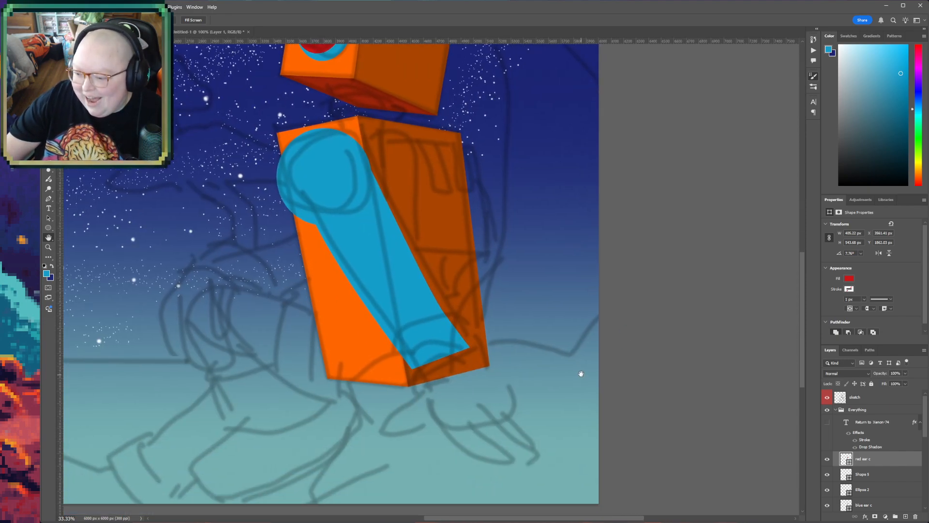
pyautogui.moveTo(577, 376); pyautogui.dragTo(585, 323)
pyautogui.moveTo(577, 395); pyautogui.dragTo(647, 432)
pyautogui.moveTo(353, 401); pyautogui.dragTo(377, 434)
pyautogui.moveTo(339, 351); pyautogui.dragTo(380, 381)
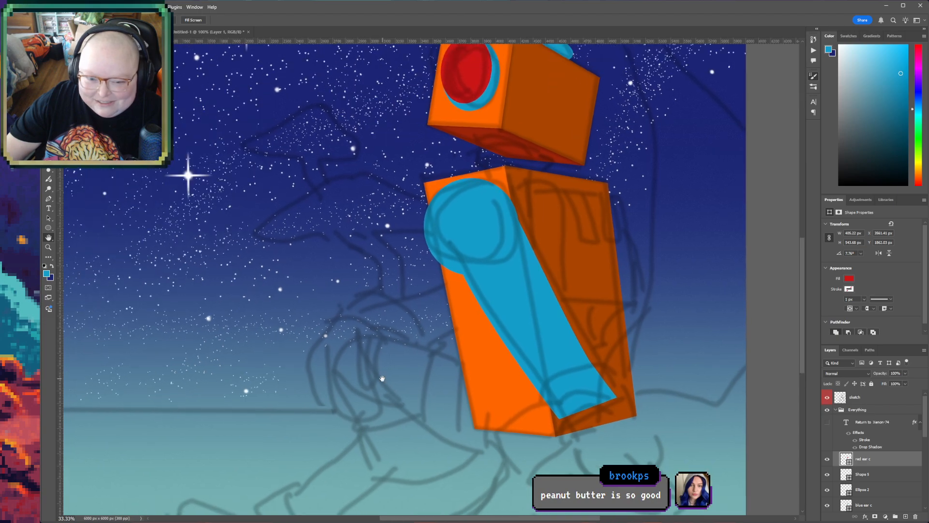
pyautogui.moveTo(155, 346); pyautogui.dragTo(307, 265)
pyautogui.moveTo(205, 343); pyautogui.dragTo(26, 368)
pyautogui.moveTo(686, 46); pyautogui.dragTo(583, 114)
pyautogui.moveTo(662, 417)
pyautogui.mouseDown()
pyautogui.moveTo(655, 399)
pyautogui.moveTo(653, 407)
pyautogui.mouseUp()
pyautogui.moveTo(487, 177); pyautogui.dragTo(493, 273)
# - Hide the sketch layer and add a Bevel & Emboss effect to the upper arm's shape layer
pyautogui.click(828, 397)
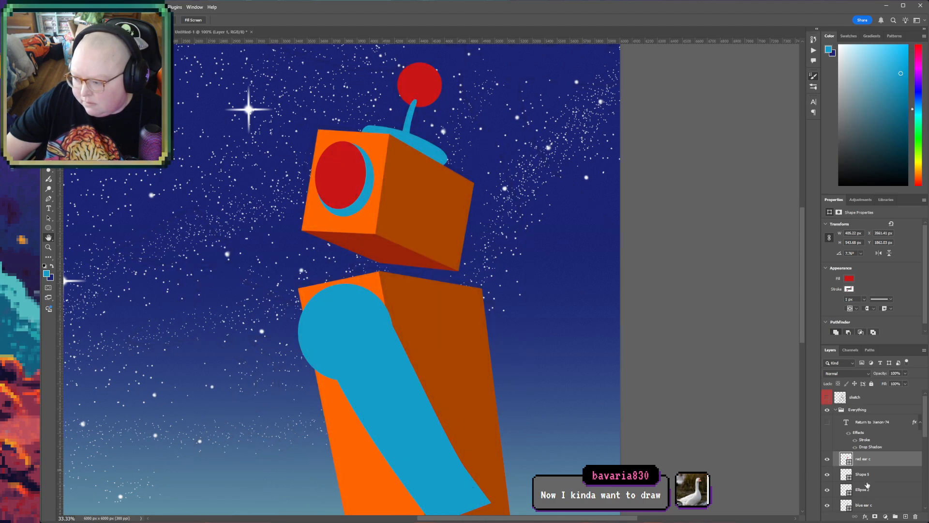
pyautogui.press('v')
pyautogui.click(855, 458)
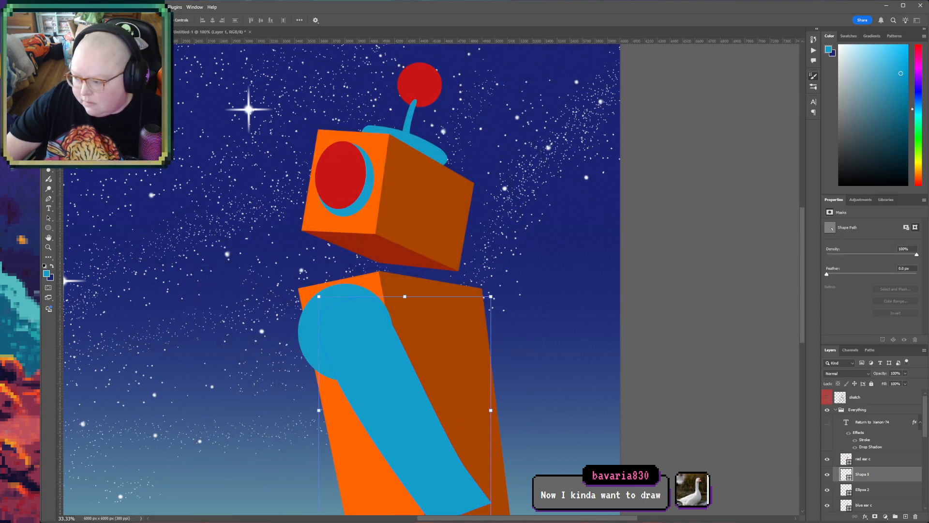
pyautogui.click(868, 469)
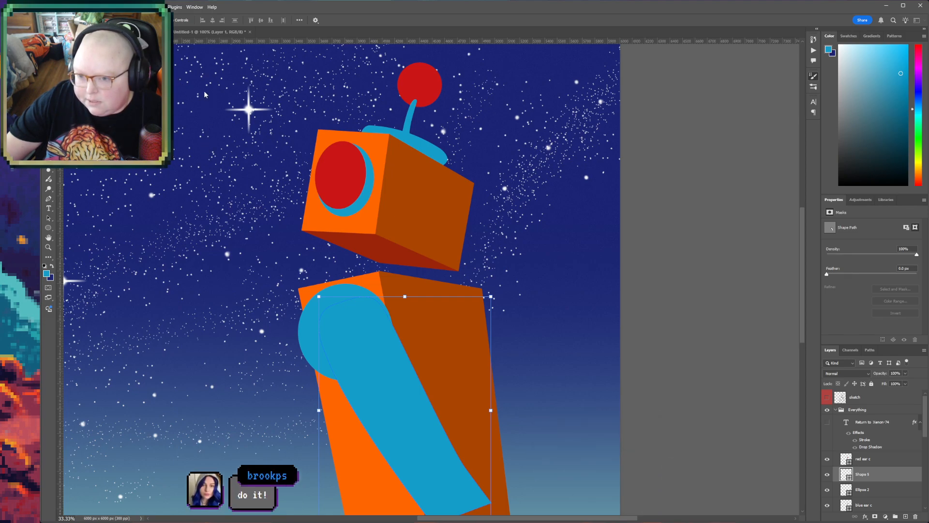
pyautogui.click(893, 396)
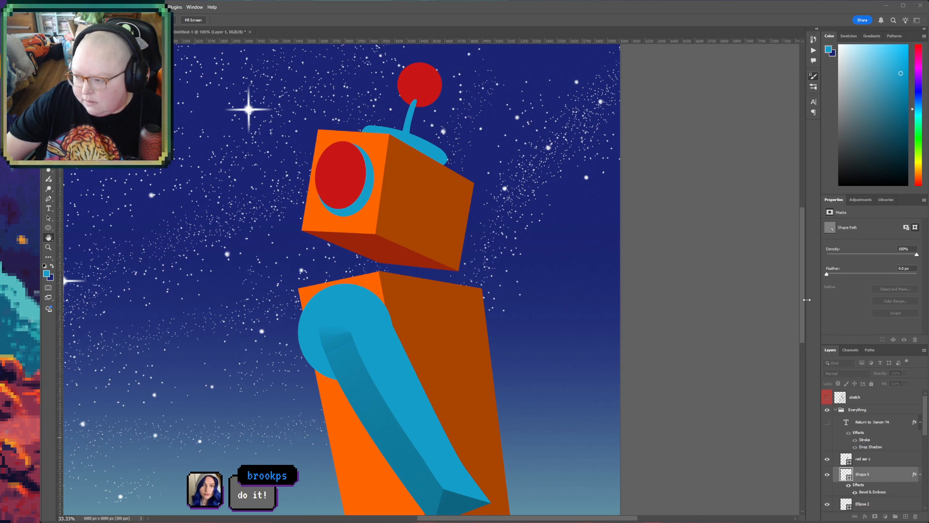
pyautogui.scroll(-5, 806, 298)
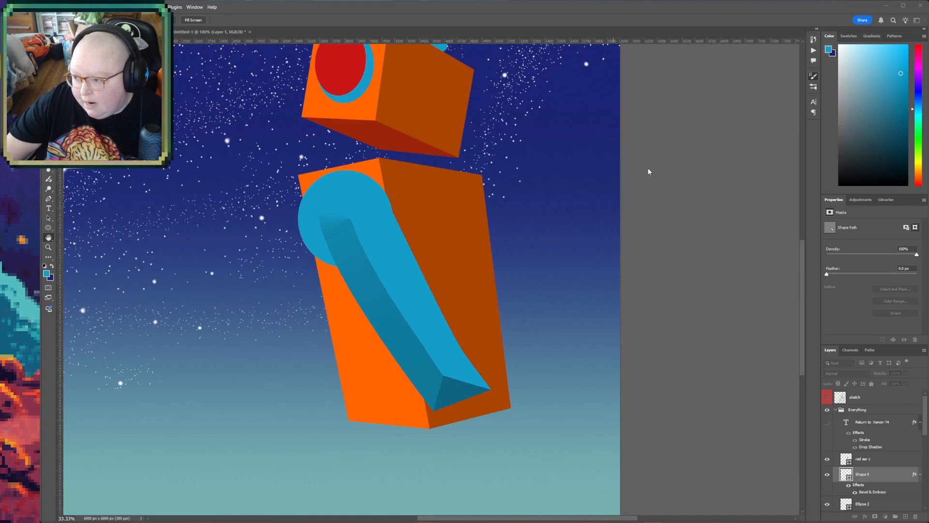
# - Adjust the arm's Bevel & Emboss to a soft inner bevel, with dark shading along its torso-side edge and black at its lower end
pyautogui.click(629, 190)
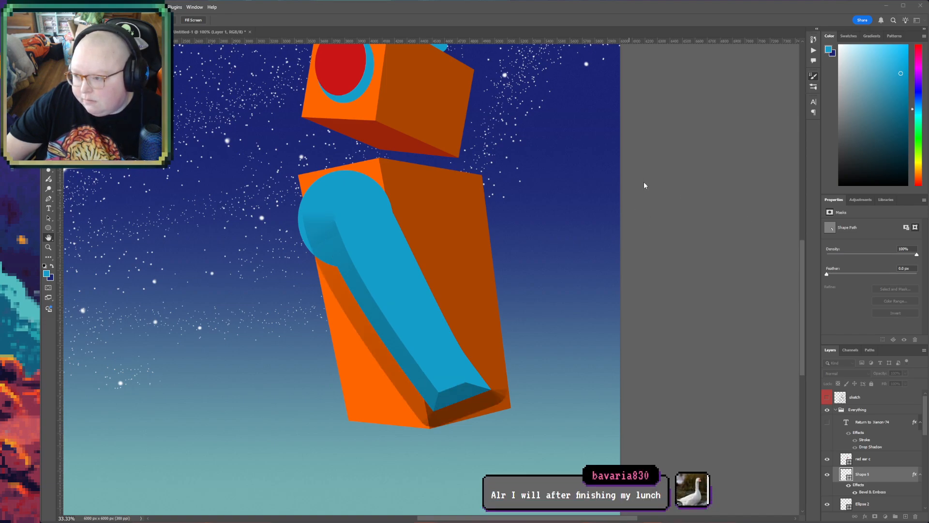
pyautogui.click(630, 185)
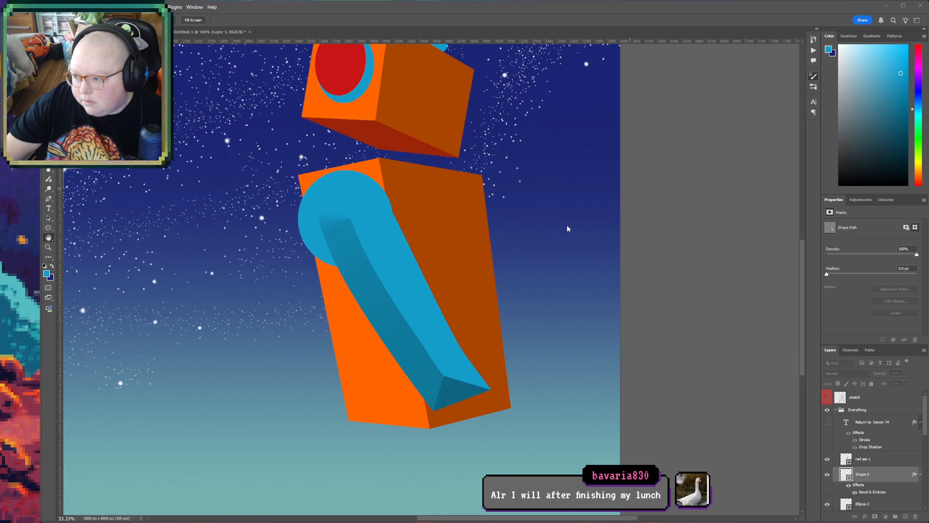
pyautogui.moveTo(649, 199); pyautogui.dragTo(634, 197)
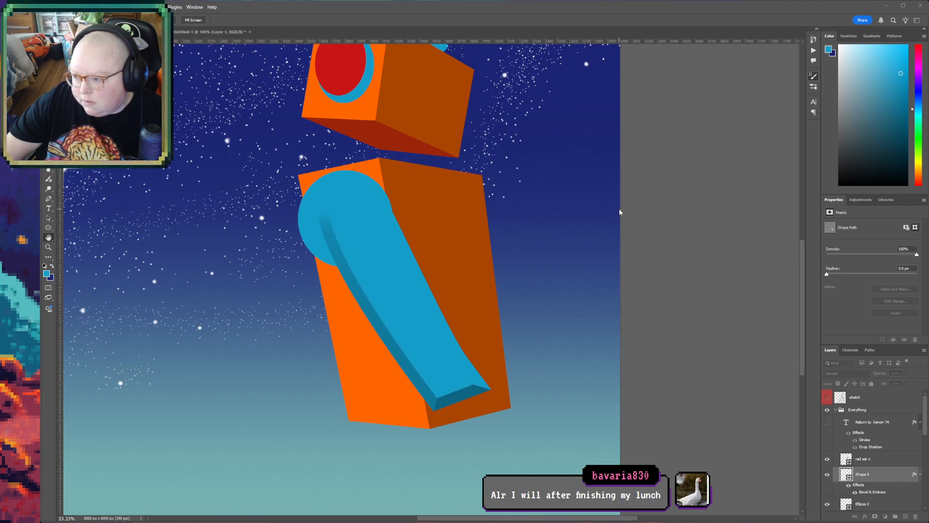
pyautogui.click(626, 238)
pyautogui.click(615, 234)
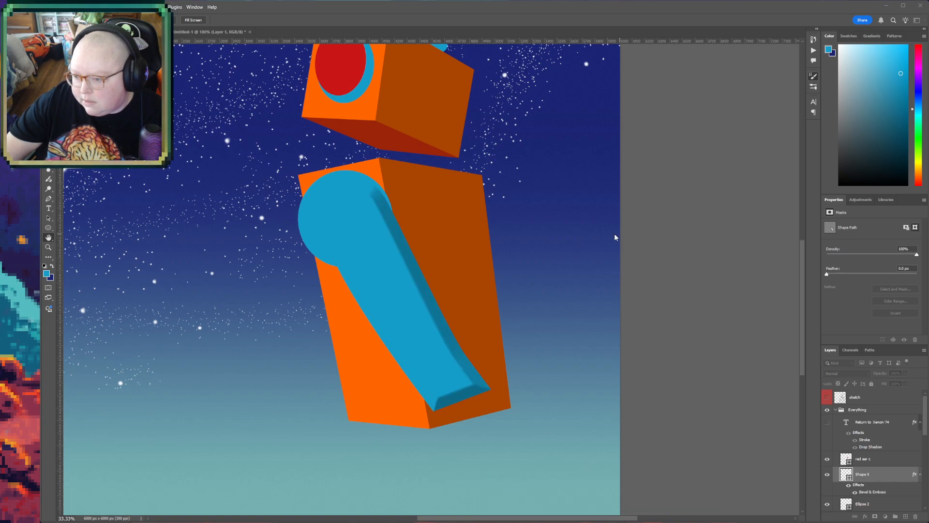
pyautogui.moveTo(631, 200); pyautogui.dragTo(657, 205)
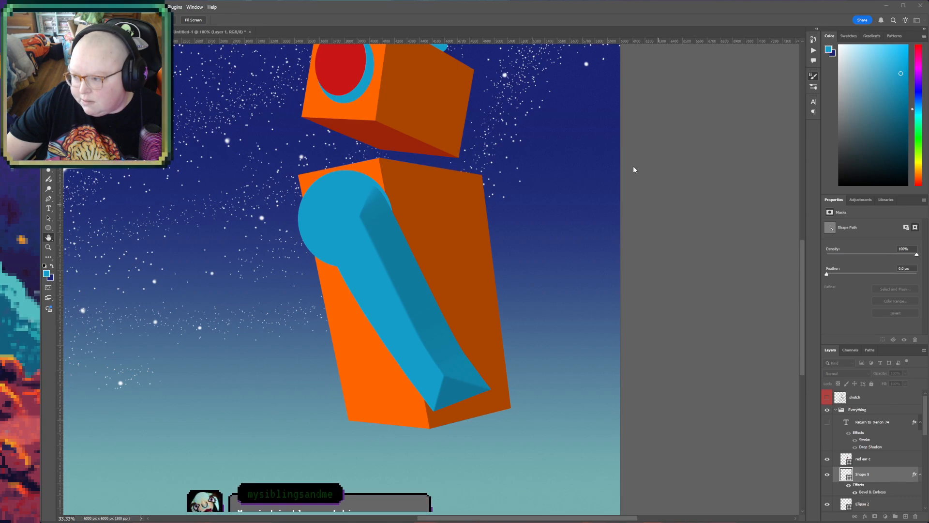
pyautogui.click(631, 186)
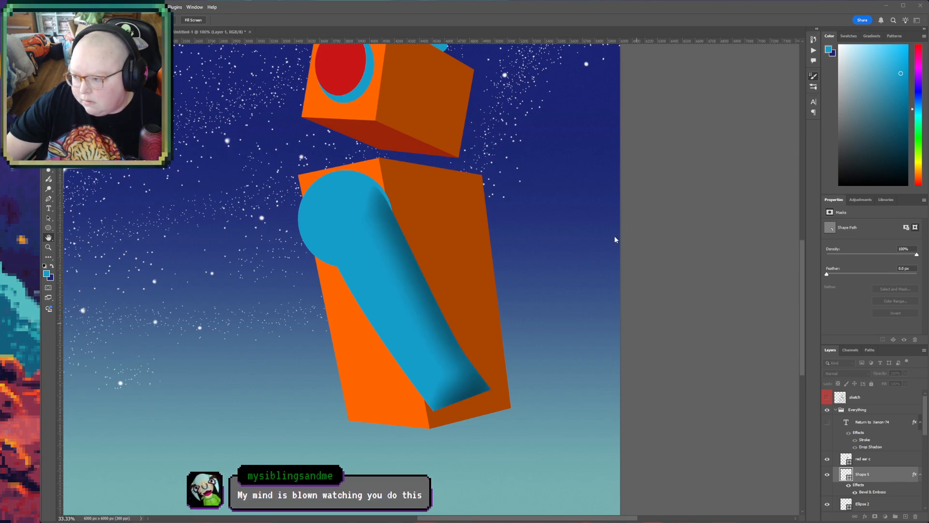
pyautogui.moveTo(619, 230); pyautogui.dragTo(619, 231)
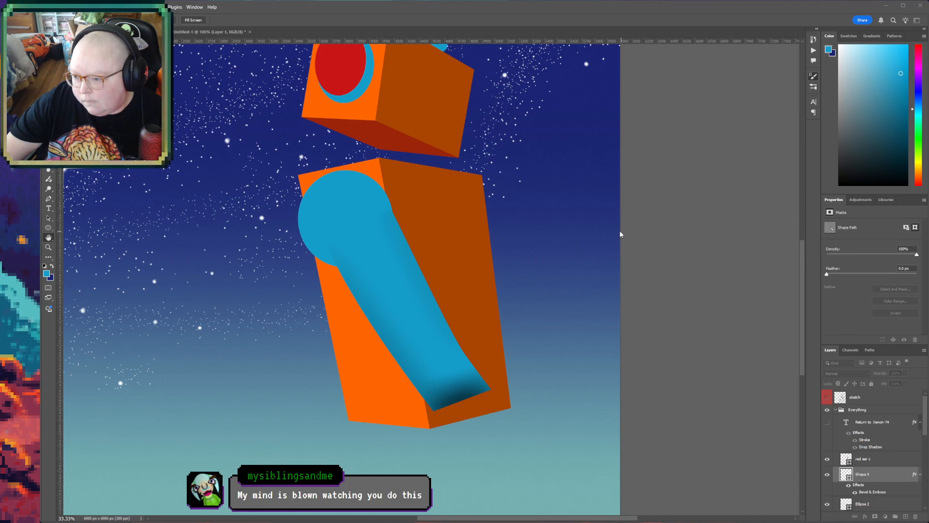
pyautogui.press('v')
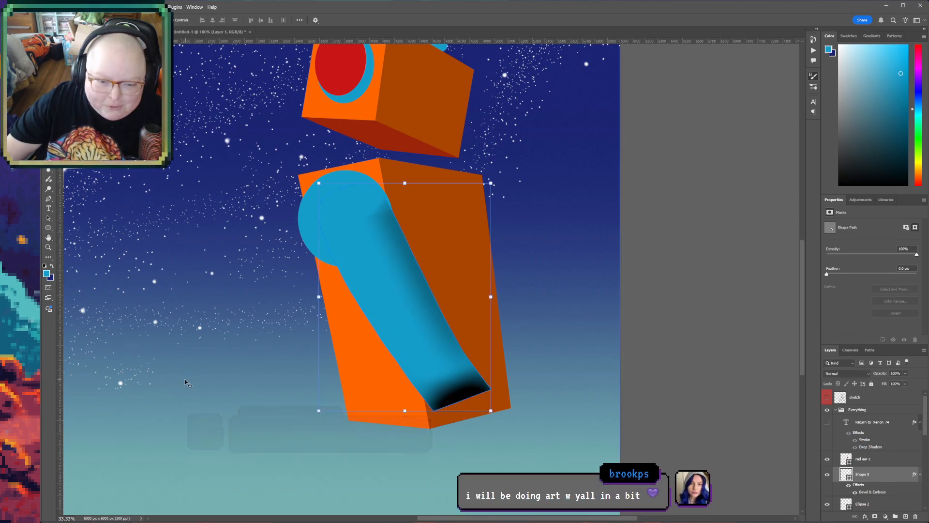
# - Show the sketch layer over the artwork again and select the "red ear c" layer
pyautogui.press('space')
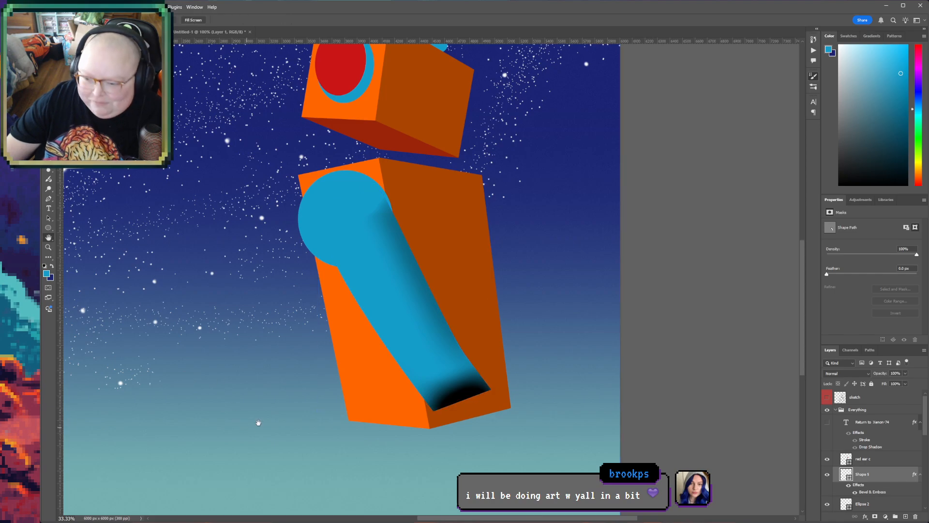
pyautogui.moveTo(306, 435)
pyautogui.mouseDown()
pyautogui.moveTo(303, 299)
pyautogui.moveTo(316, 354)
pyautogui.mouseUp()
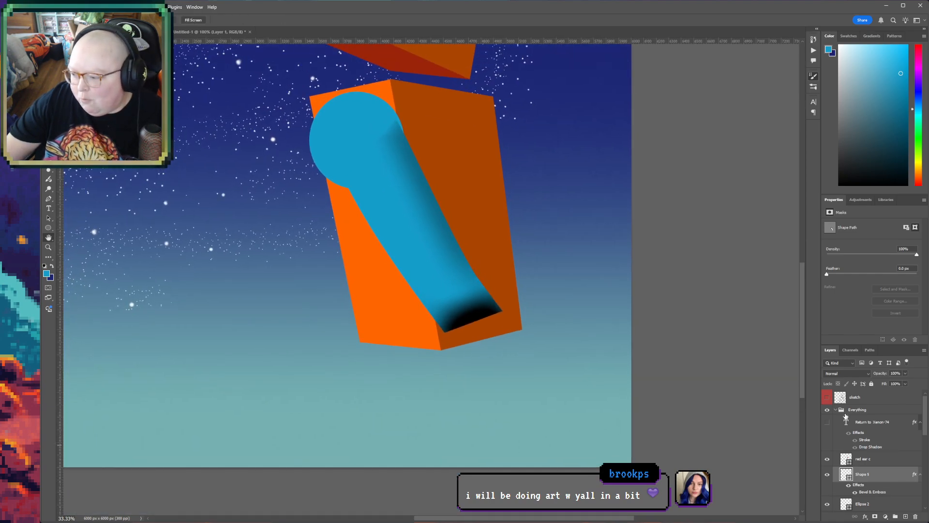
pyautogui.click(827, 397)
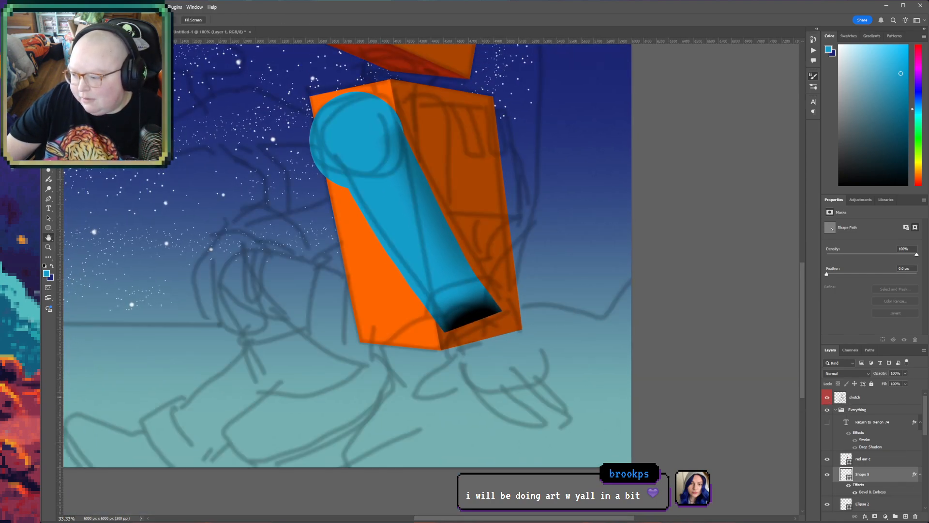
pyautogui.click(877, 460)
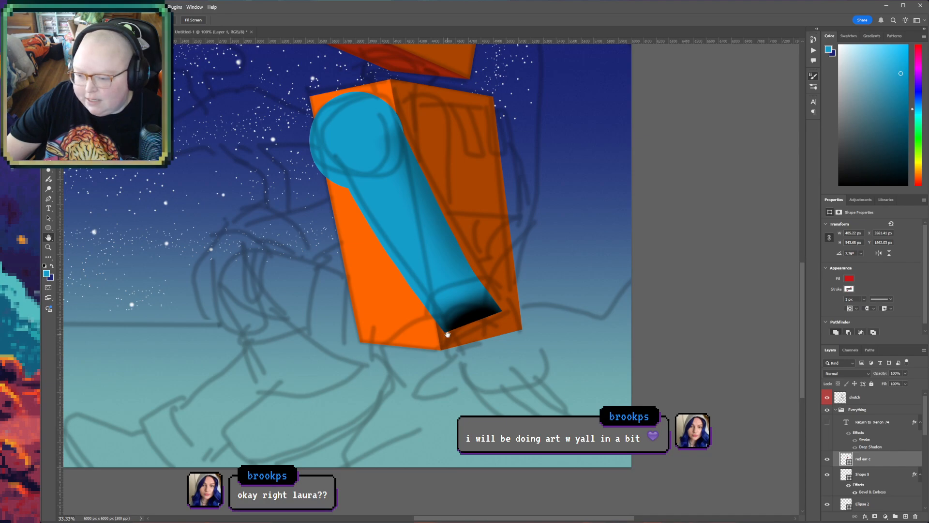
pyautogui.moveTo(367, 357); pyautogui.dragTo(387, 373)
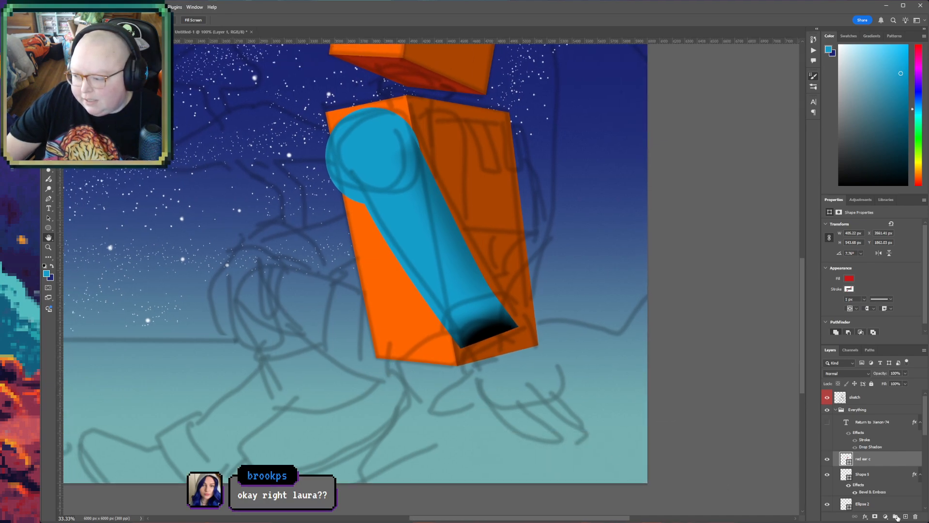
# - Try to trace the sketched curve beneath the torso with a red Pen shape directly above Layer 2, and undo it
pyautogui.scroll(-5, 877, 501)
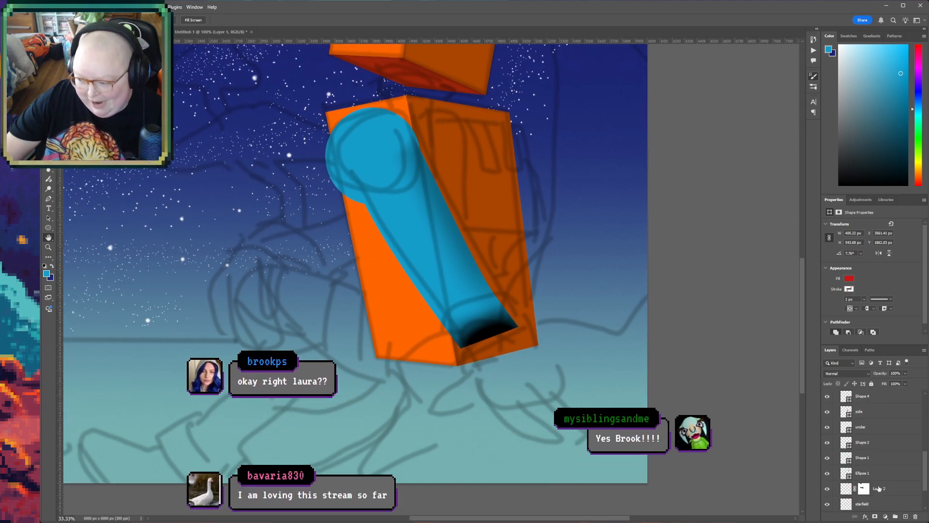
pyautogui.scroll(-2, 879, 489)
pyautogui.click(886, 459)
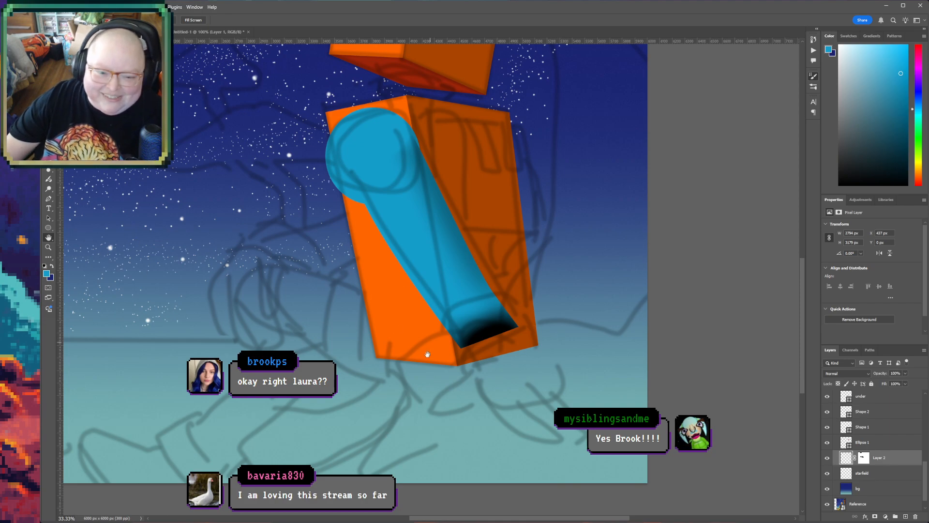
pyautogui.hscroll(-5, 460, 345)
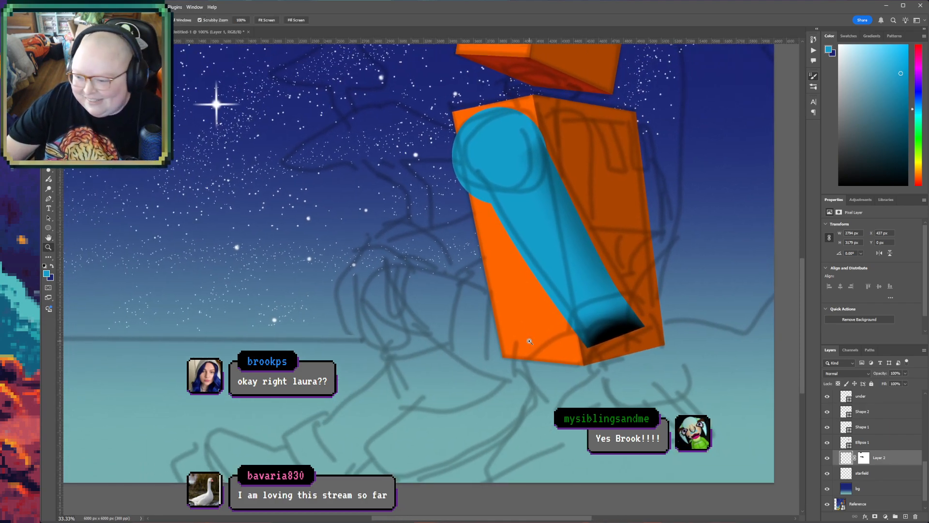
pyautogui.click(530, 342)
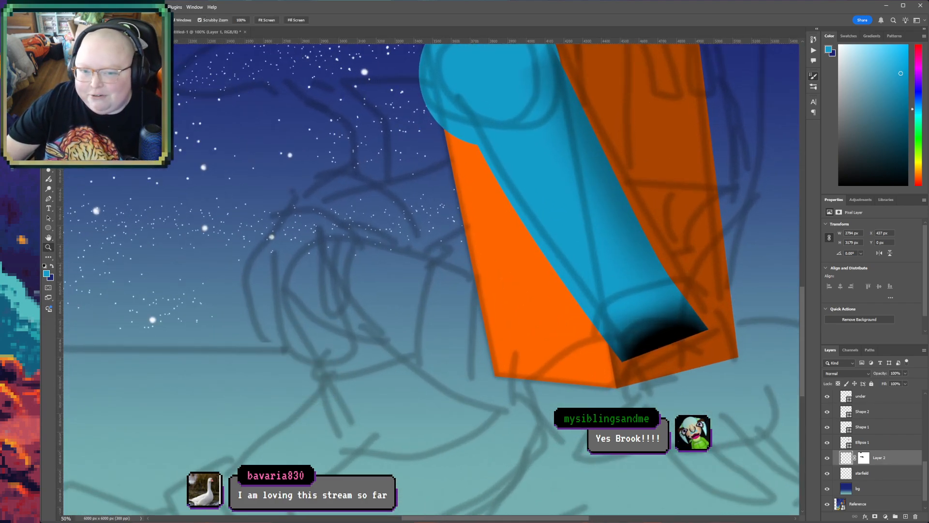
pyautogui.press('p')
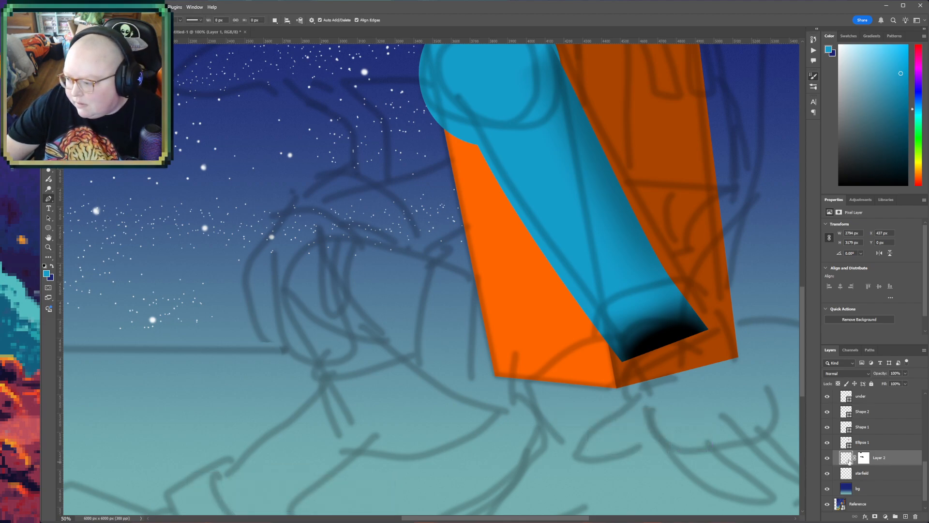
pyautogui.click(583, 380)
pyautogui.moveTo(483, 410); pyautogui.dragTo(426, 387)
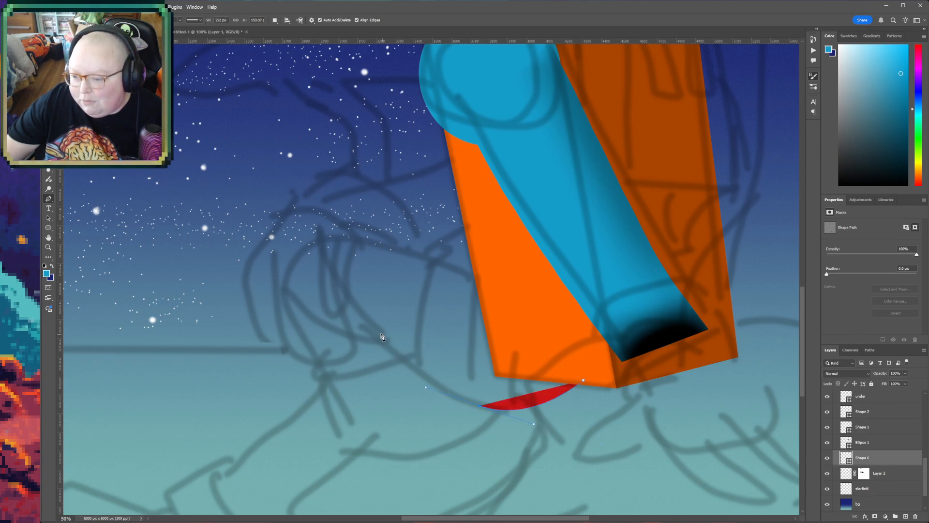
pyautogui.click(344, 317)
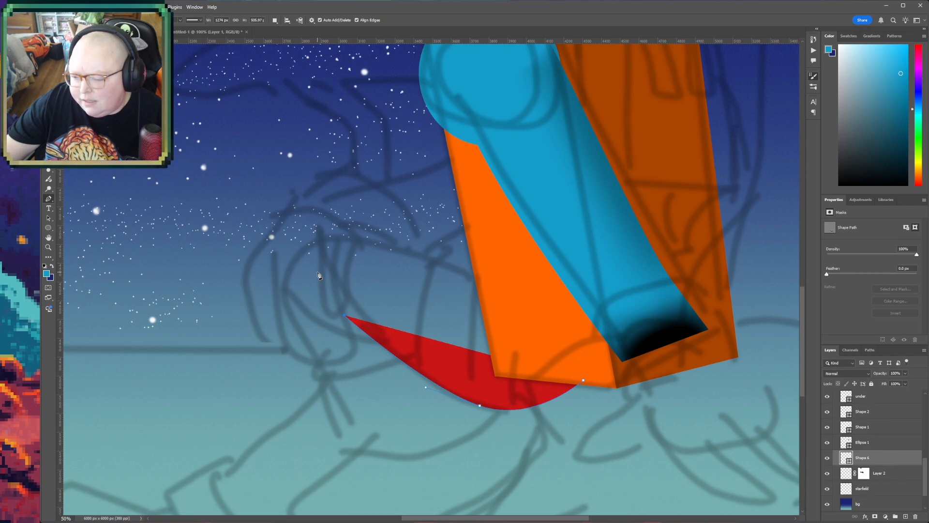
pyautogui.hotkey('ctrl', 'z')
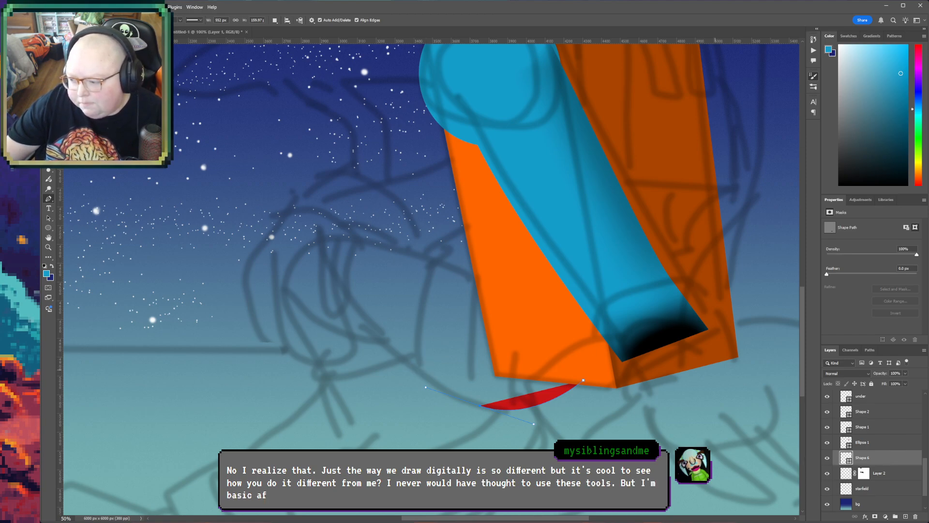
pyautogui.moveTo(925, 483); pyautogui.dragTo(924, 468)
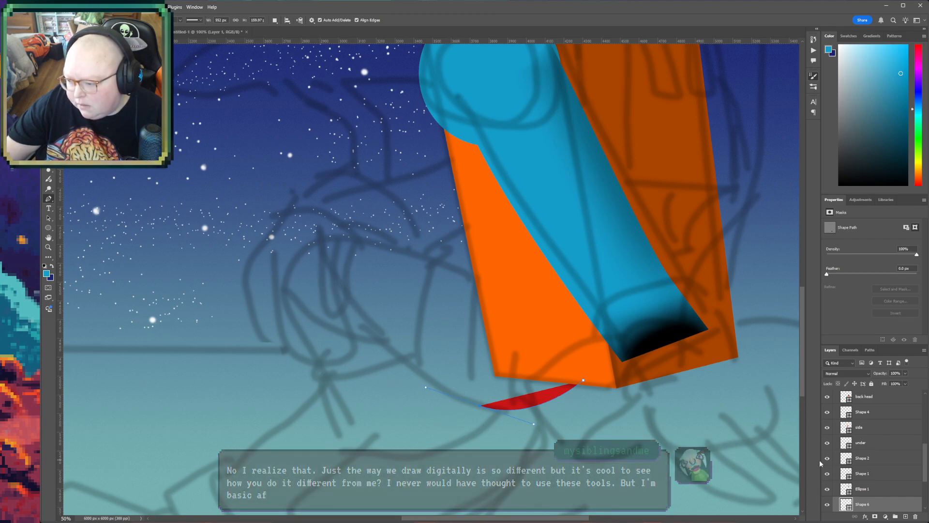
pyautogui.hotkey('ctrl', 'z')
pyautogui.hotkey('ctrl', 'z')
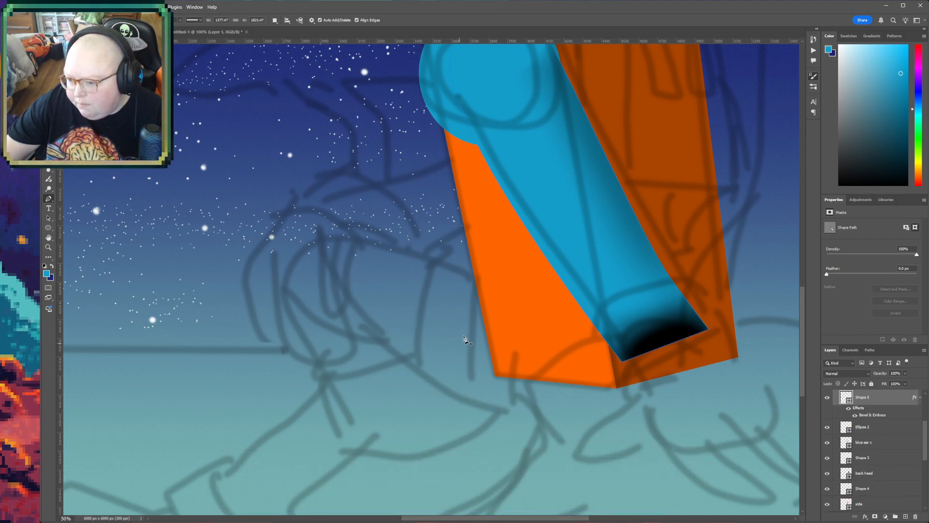
pyautogui.moveTo(926, 434); pyautogui.dragTo(928, 405)
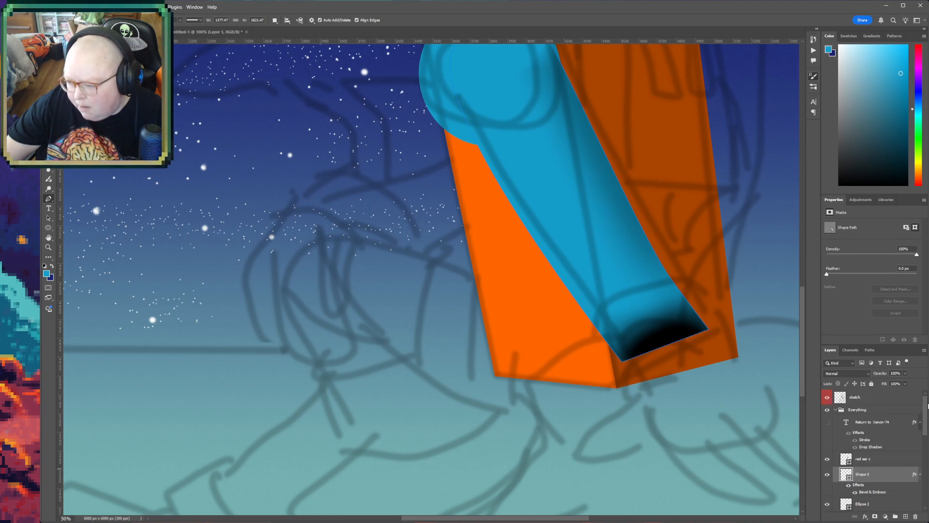
pyautogui.press('h')
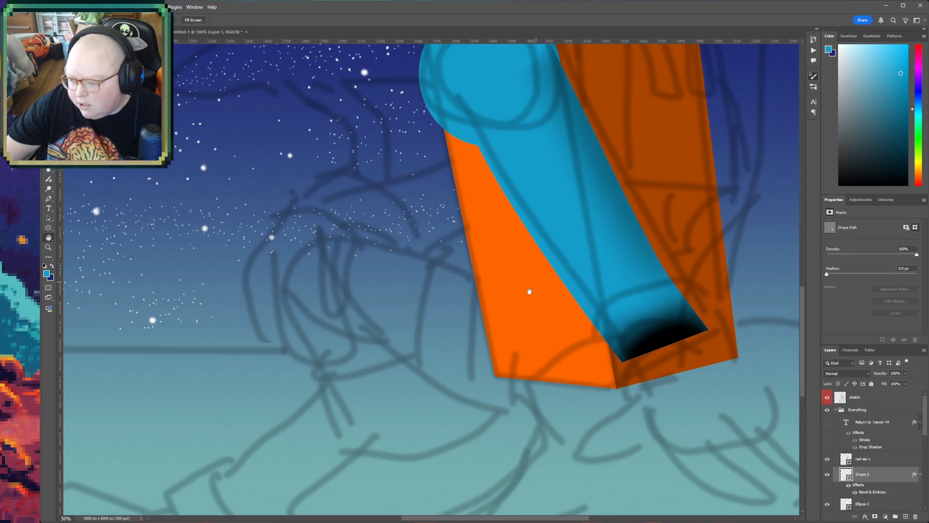
# - Try shifting the arm's Bevel & Emboss shading to its opposite long edge, and turn the effect off
pyautogui.moveTo(536, 282); pyautogui.dragTo(400, 384)
pyautogui.doubleClick(872, 493)
pyautogui.moveTo(626, 231); pyautogui.dragTo(623, 233)
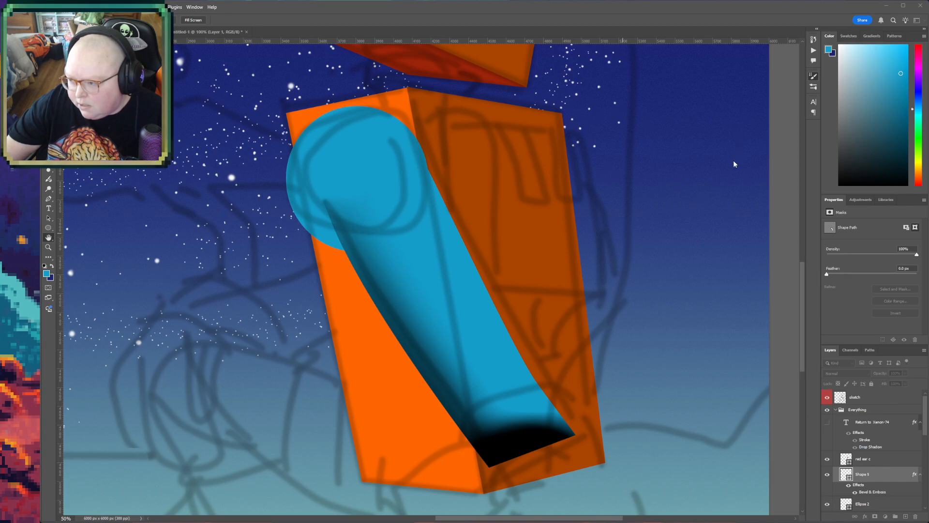
pyautogui.click(498, 173)
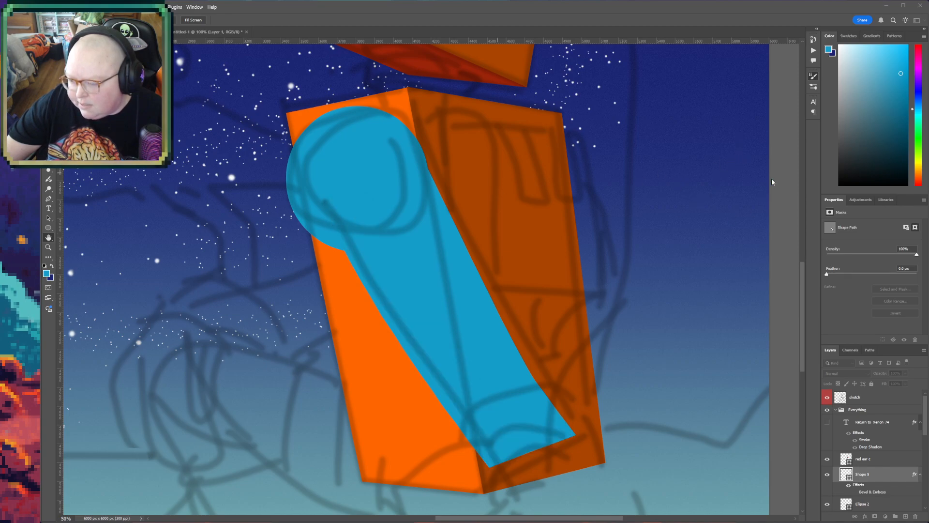
pyautogui.click(747, 144)
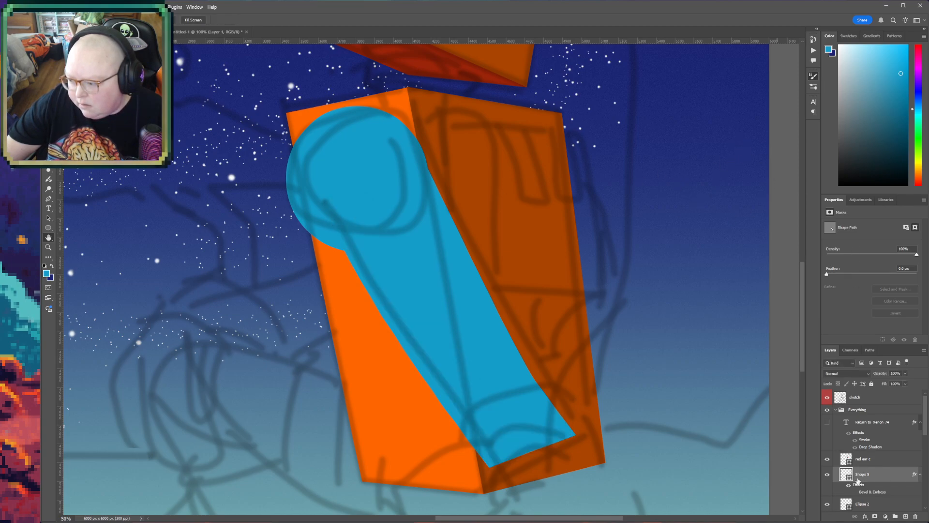
# - Clip a new layer to the arm shape and fade dark blue gradients in from its torso-side edge and shoulder end
pyautogui.click(905, 517)
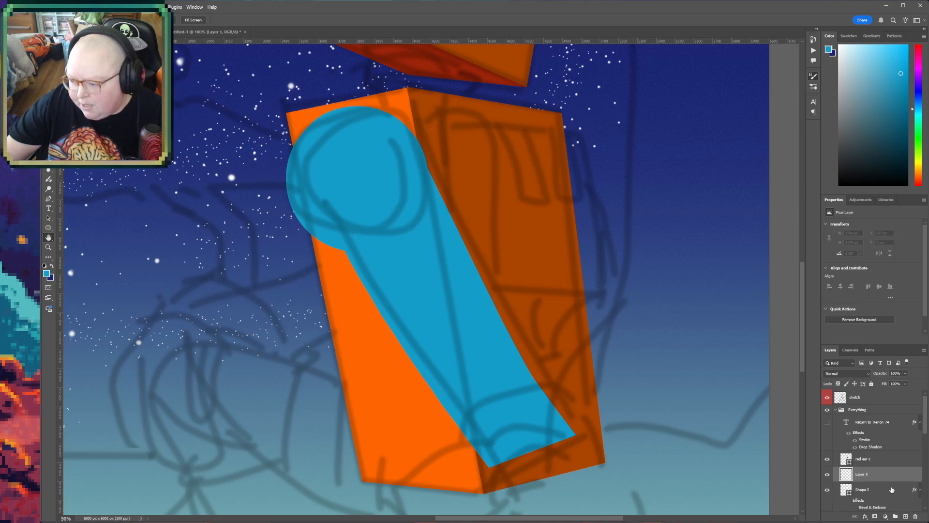
pyautogui.keyDown('alt'); pyautogui.click(846, 481); pyautogui.keyUp('alt')
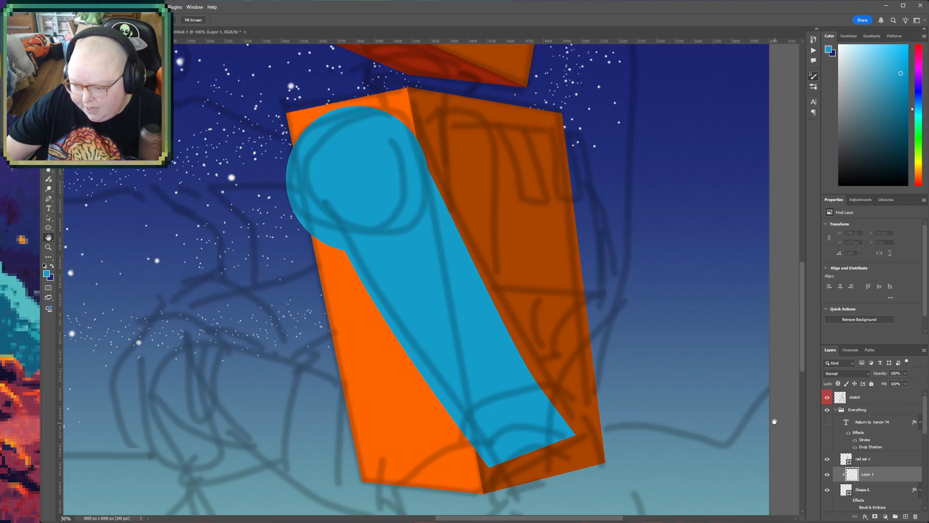
pyautogui.press('g')
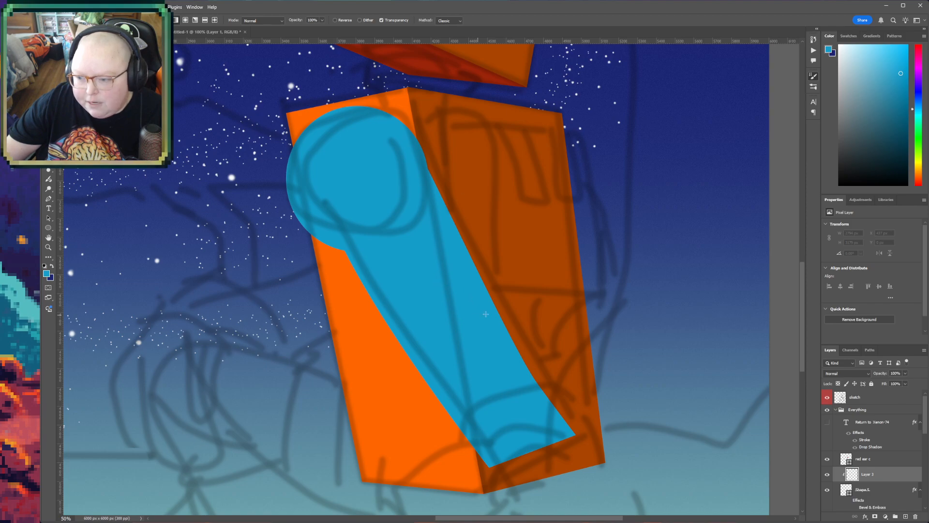
pyautogui.press('x')
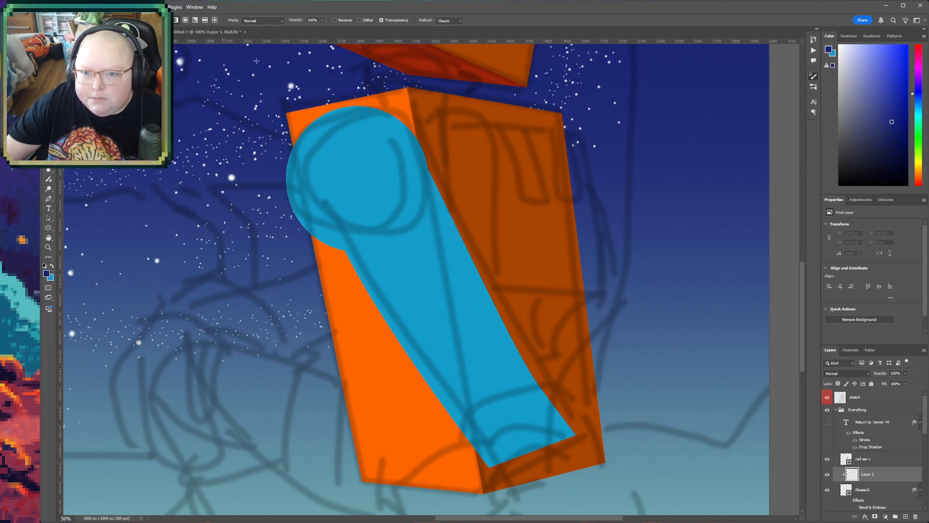
pyautogui.moveTo(515, 334); pyautogui.dragTo(471, 235)
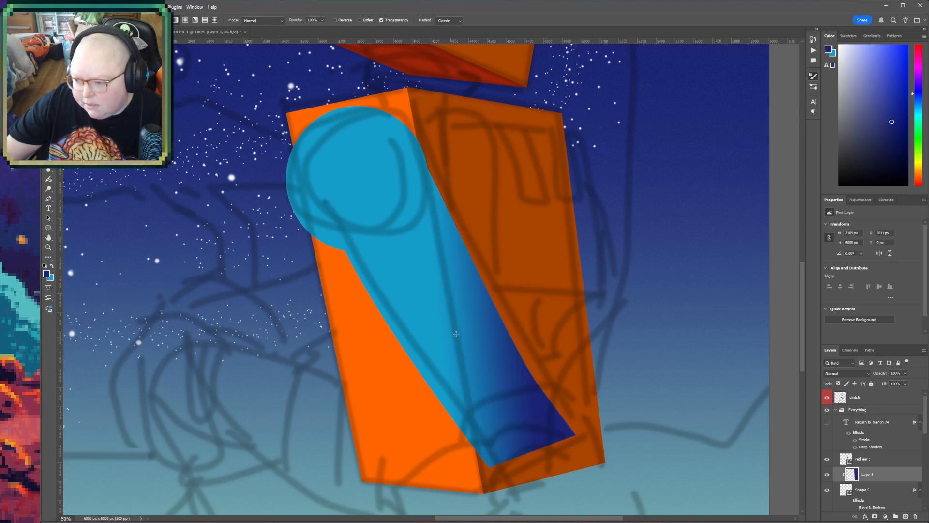
pyautogui.moveTo(340, 161); pyautogui.dragTo(405, 246)
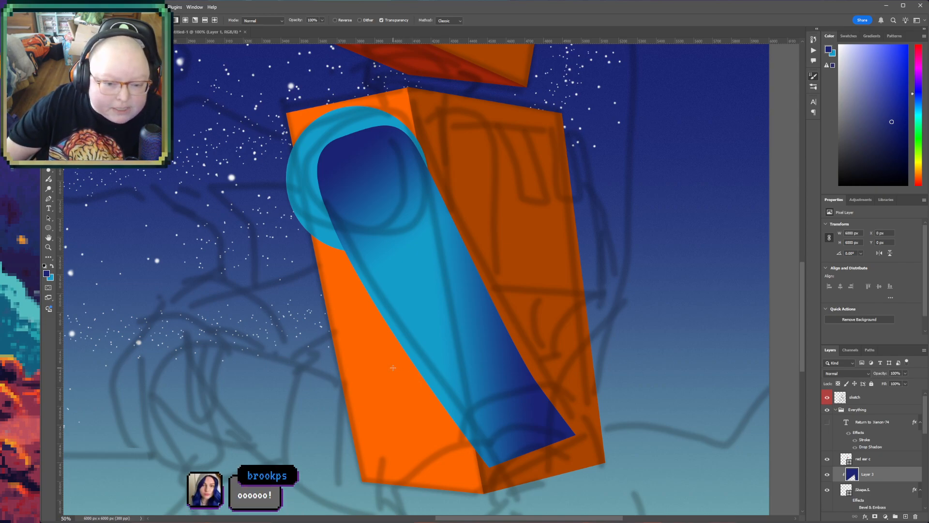
# - Delete the gradient layer clipped to the arm
pyautogui.press('space')
pyautogui.moveTo(341, 356); pyautogui.dragTo(389, 323)
pyautogui.moveTo(373, 371); pyautogui.dragTo(367, 317)
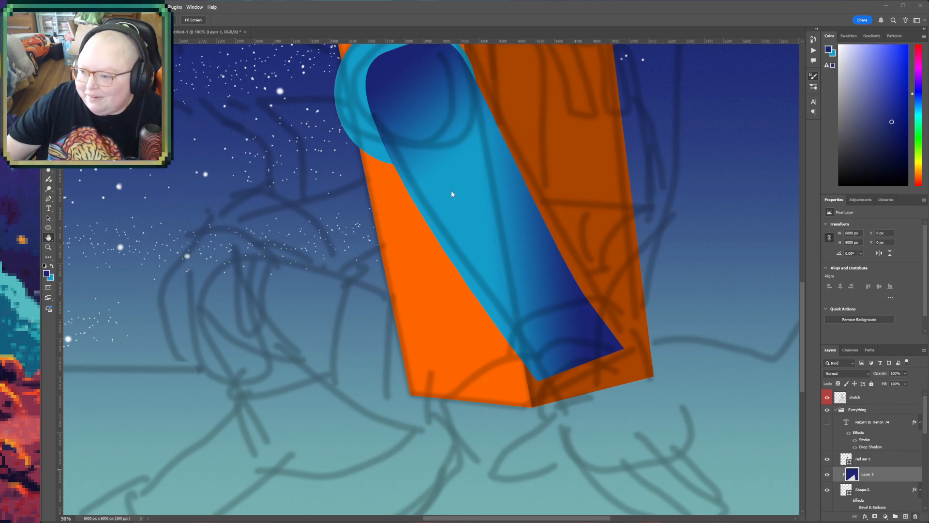
pyautogui.press('Delete')
# - Try shading the arm's edges with soft dark blue brush strokes on a new clipped layer, and delete that layer
pyautogui.scroll(-3, 869, 474)
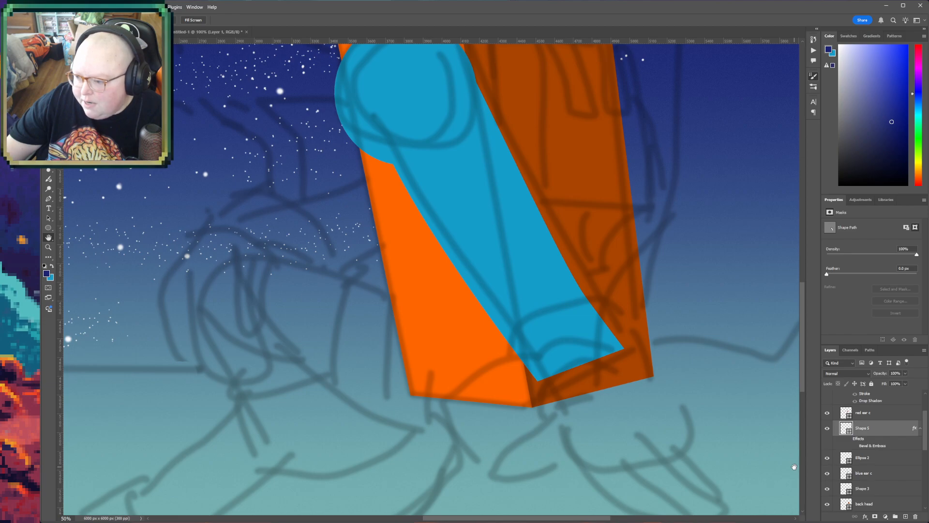
pyautogui.click(905, 516)
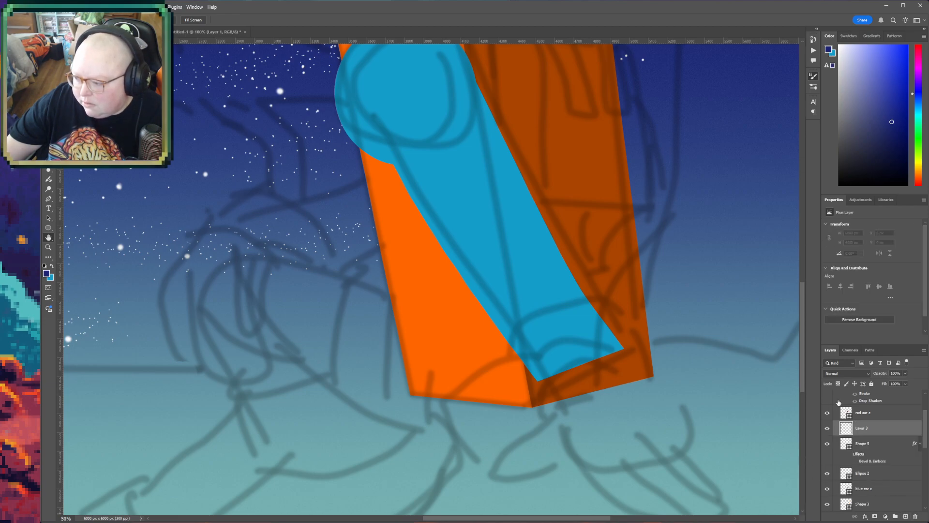
pyautogui.hotkey('ctrl', '0')
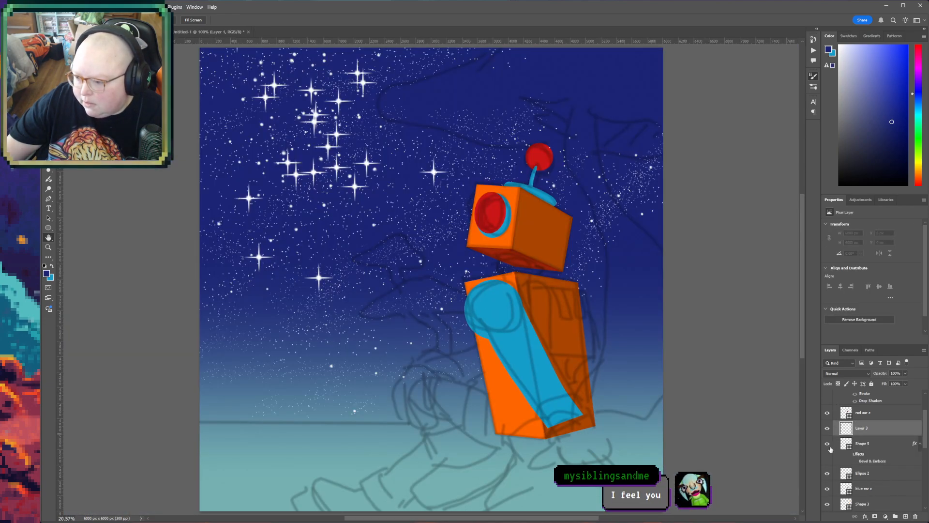
pyautogui.keyDown('alt'); pyautogui.click(846, 433); pyautogui.keyUp('alt')
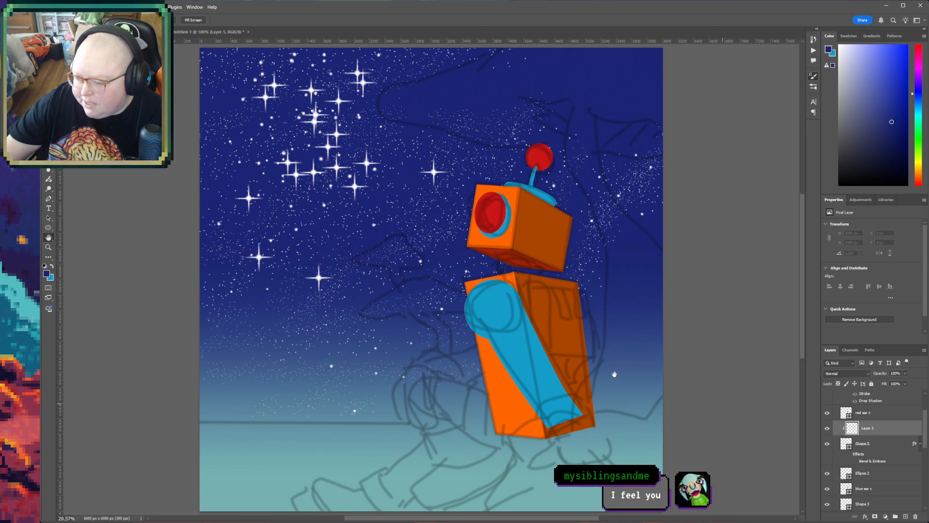
pyautogui.press('b')
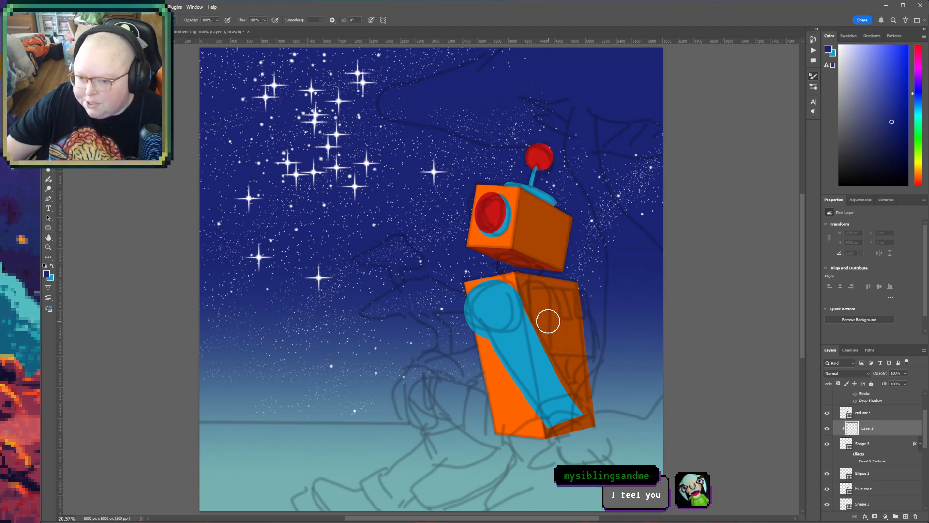
pyautogui.moveTo(514, 305)
pyautogui.mouseDown()
pyautogui.moveTo(553, 400)
pyautogui.moveTo(537, 335)
pyautogui.moveTo(571, 412)
pyautogui.moveTo(552, 428)
pyautogui.mouseUp()
pyautogui.moveTo(483, 355)
pyautogui.mouseDown()
pyautogui.moveTo(478, 322)
pyautogui.moveTo(492, 292)
pyautogui.moveTo(516, 305)
pyautogui.mouseUp()
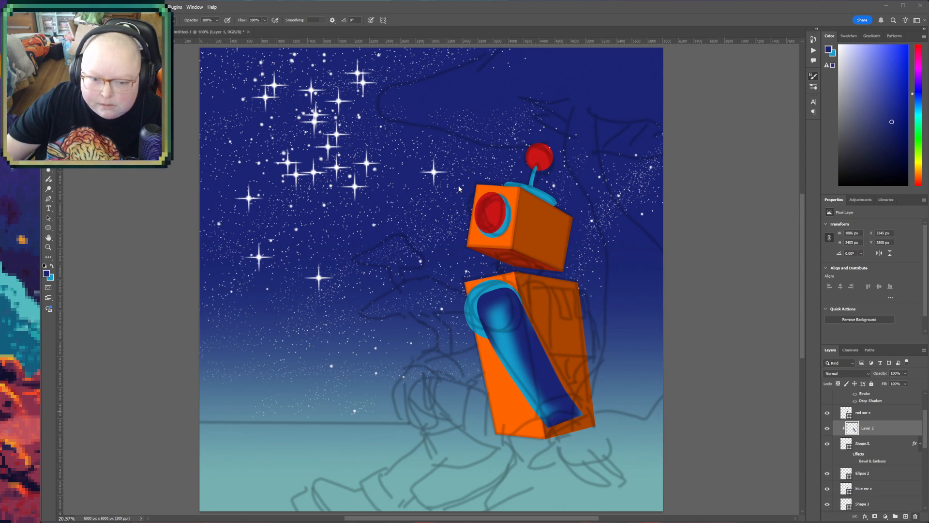
pyautogui.press('Delete')
# - Add a new layer directly above Layer 2, beneath the robot's shapes
pyautogui.press('h')
pyautogui.moveTo(454, 389); pyautogui.dragTo(413, 304)
pyautogui.press('z')
pyautogui.moveTo(316, 341); pyautogui.dragTo(361, 348)
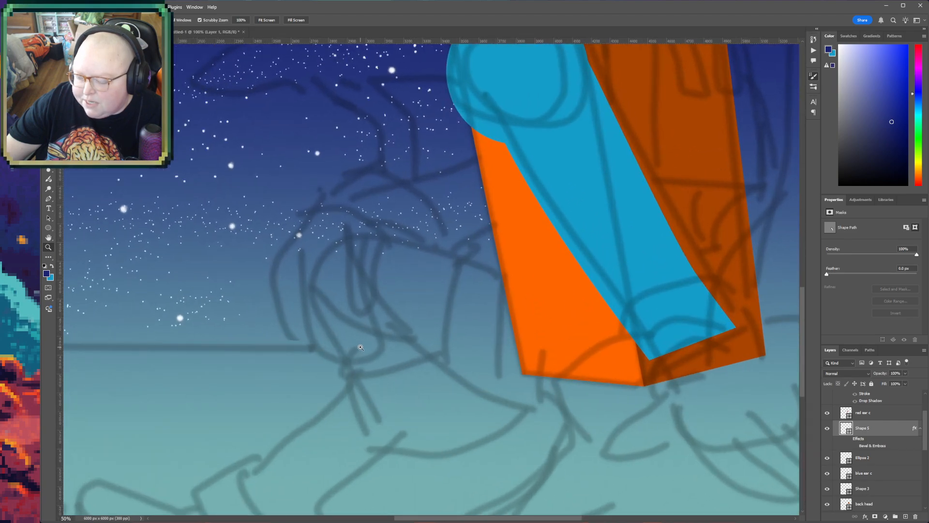
pyautogui.scroll(-6, 893, 467)
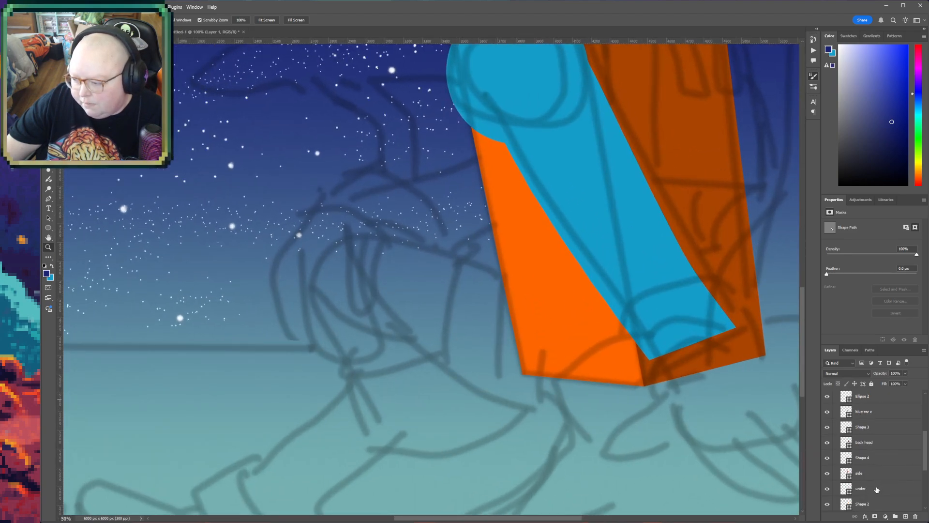
pyautogui.scroll(-1, 875, 482)
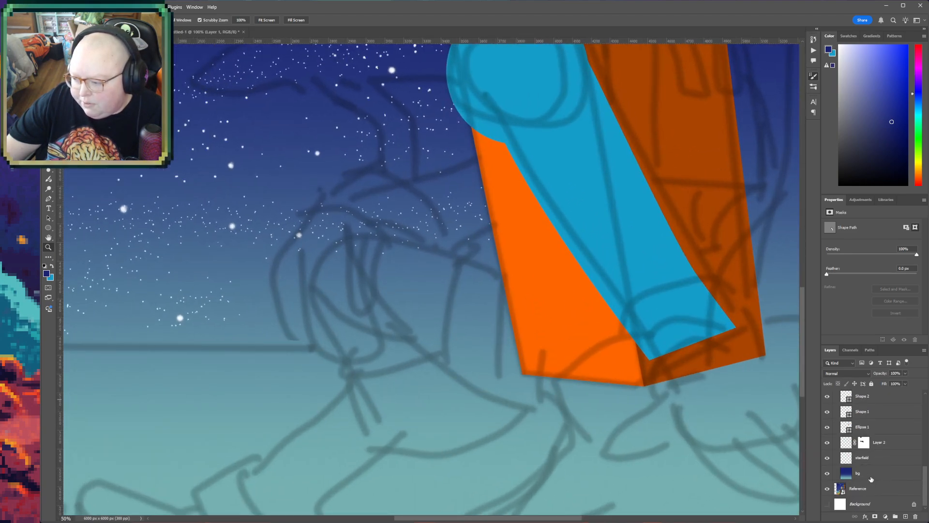
pyautogui.click(893, 435)
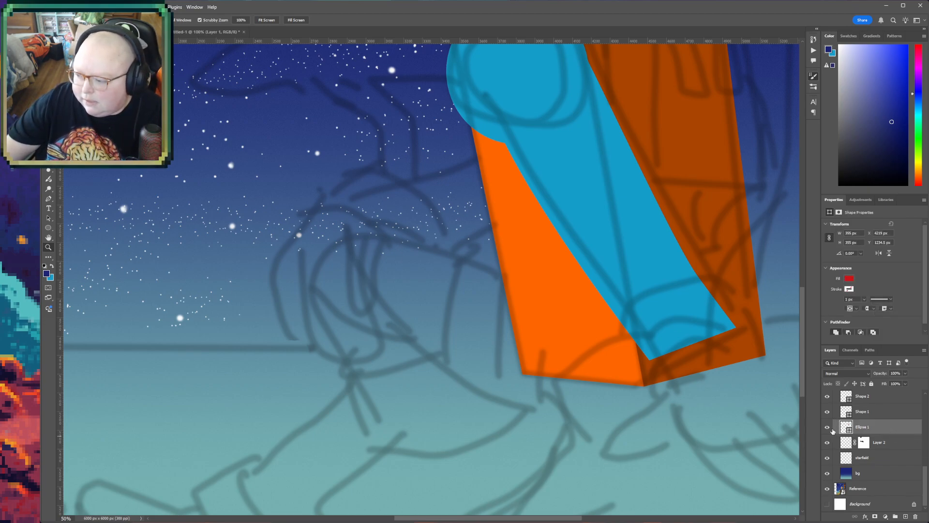
pyautogui.click(907, 443)
pyautogui.click(907, 517)
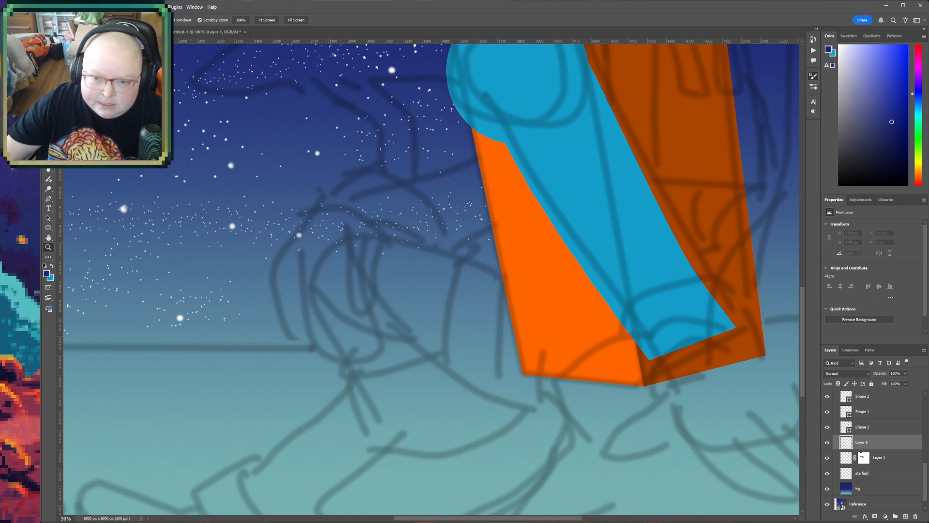
# - Trace the sketched upper leg and rounded knee as a closed Pen shape extending from beneath the torso's lower end
pyautogui.press('p')
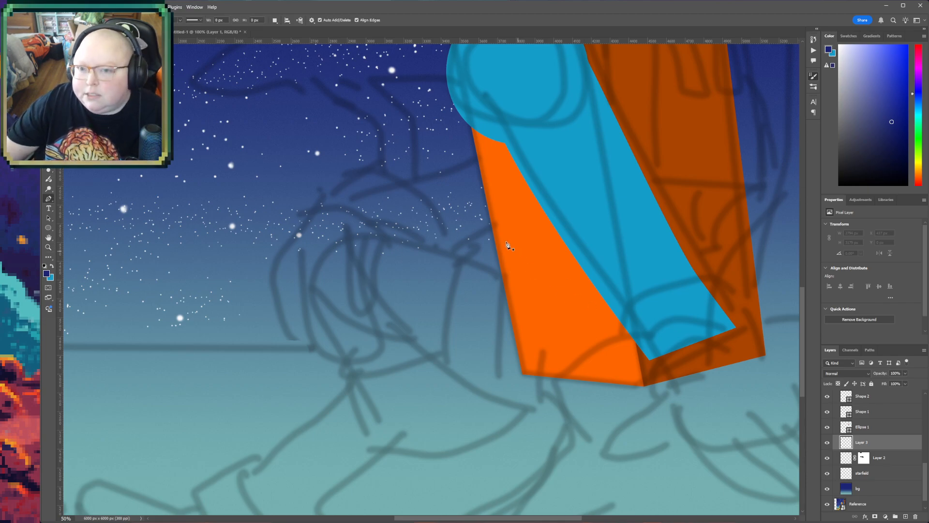
pyautogui.click(605, 381)
pyautogui.moveTo(541, 414); pyautogui.dragTo(477, 394)
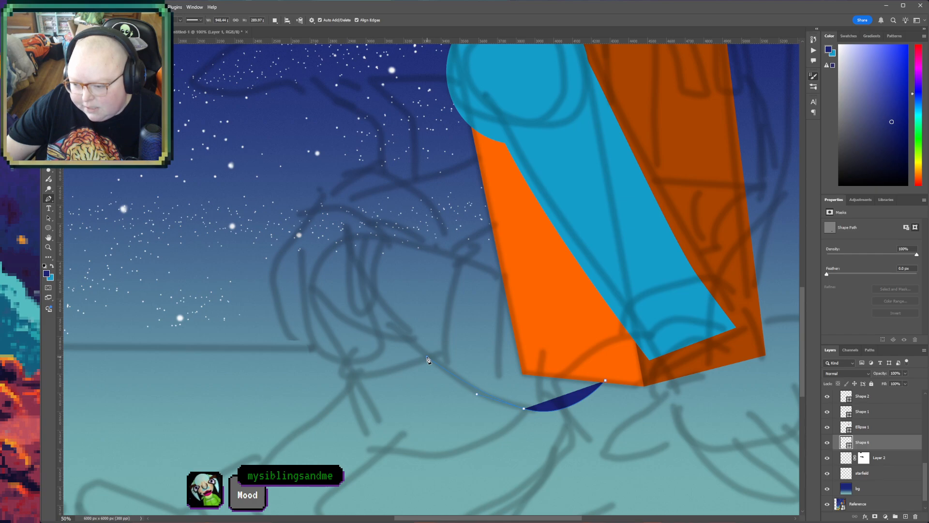
pyautogui.click(427, 358)
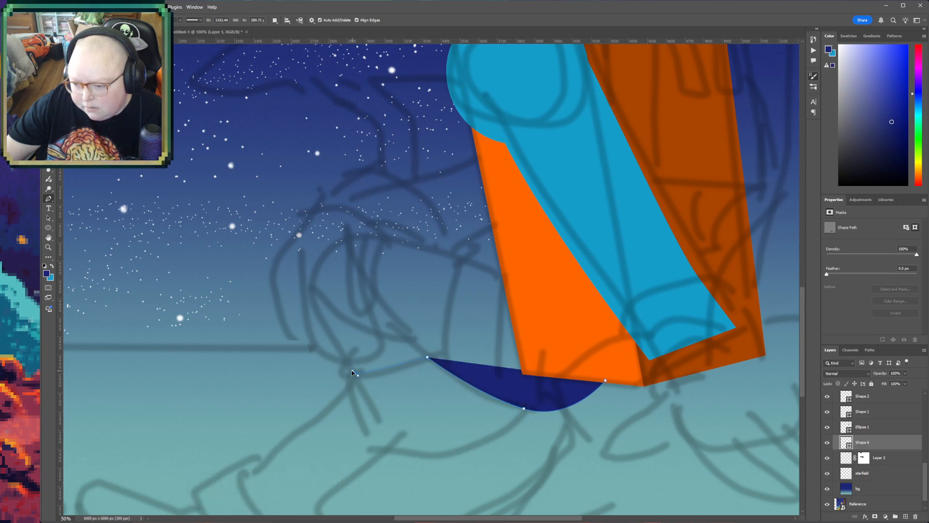
pyautogui.moveTo(344, 371); pyautogui.dragTo(344, 369)
pyautogui.keyDown('alt'); pyautogui.click(356, 374); pyautogui.keyUp('alt')
pyautogui.moveTo(329, 253); pyautogui.dragTo(377, 221)
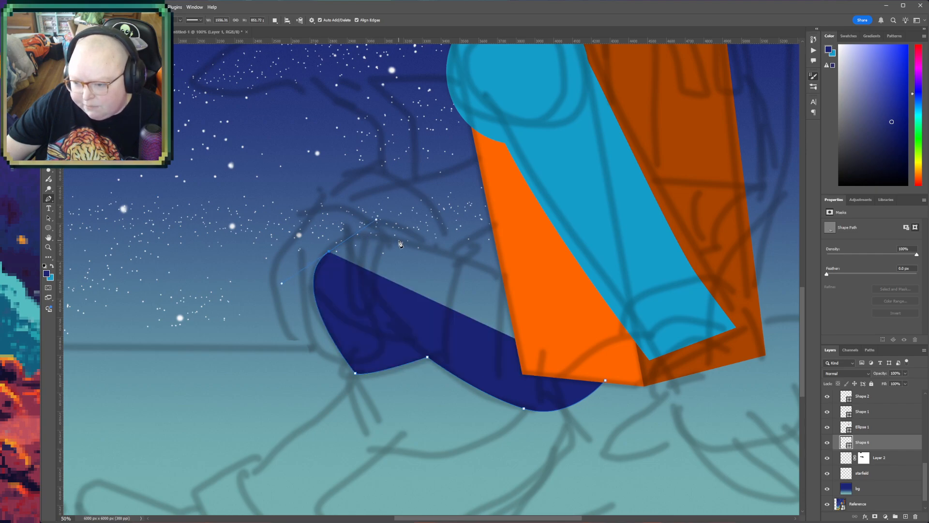
pyautogui.click(330, 255)
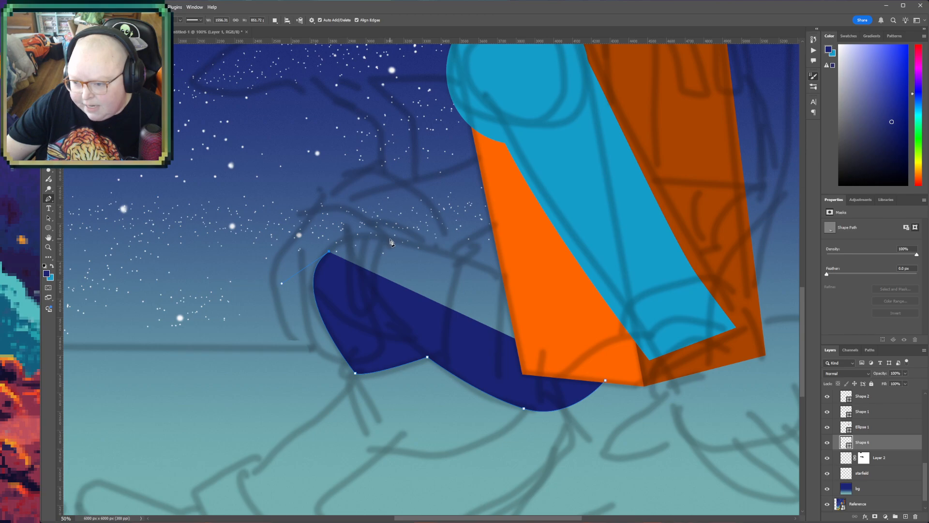
pyautogui.moveTo(427, 247); pyautogui.dragTo(535, 283)
pyautogui.click(617, 347)
pyautogui.click(604, 381)
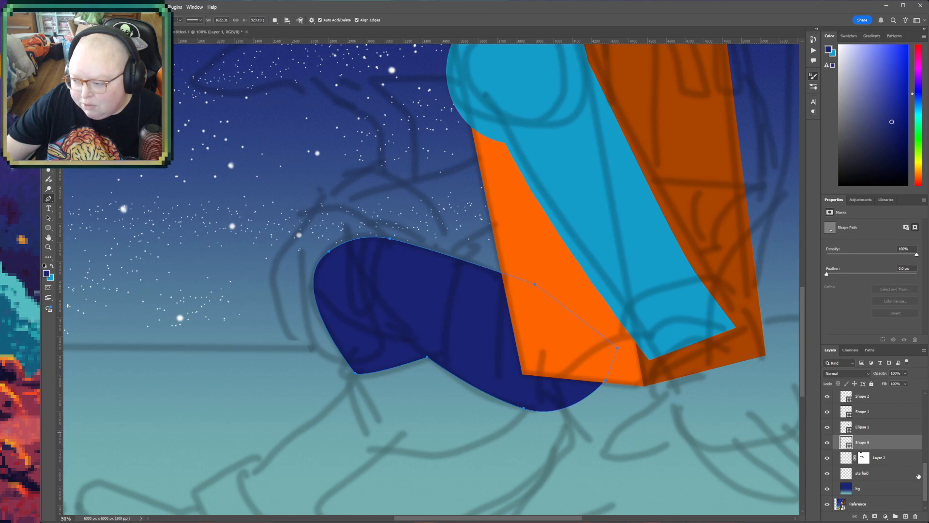
# - Change the leg shape's fill to the light blue sampled from the arm
pyautogui.press('i')
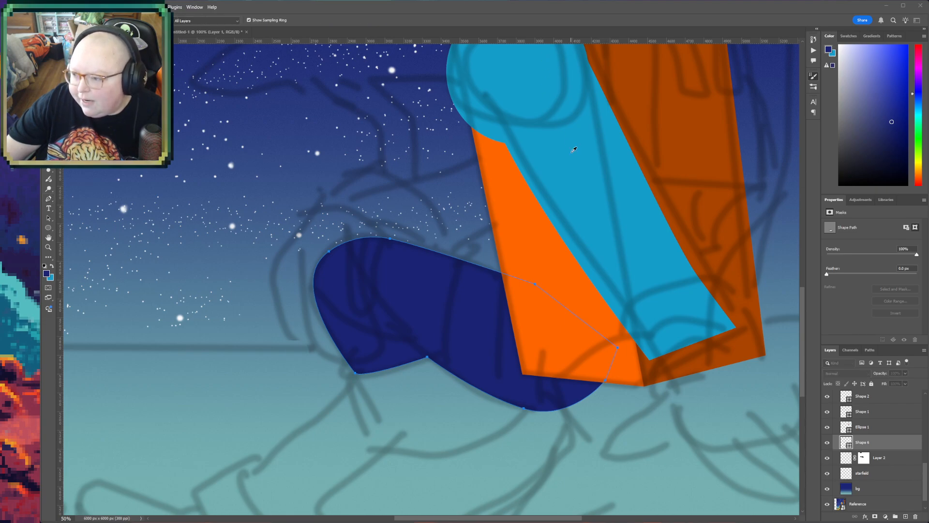
pyautogui.click(632, 136)
pyautogui.press('p')
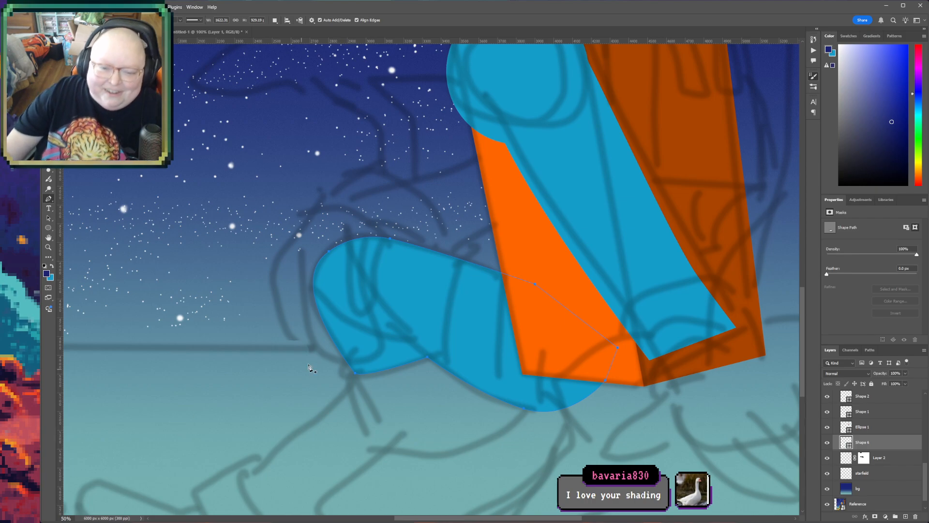
# - Draw a flat ellipse about 736 by 187 px under the knee, on a layer directly above the starfield
pyautogui.press('h')
pyautogui.moveTo(423, 409); pyautogui.dragTo(397, 370)
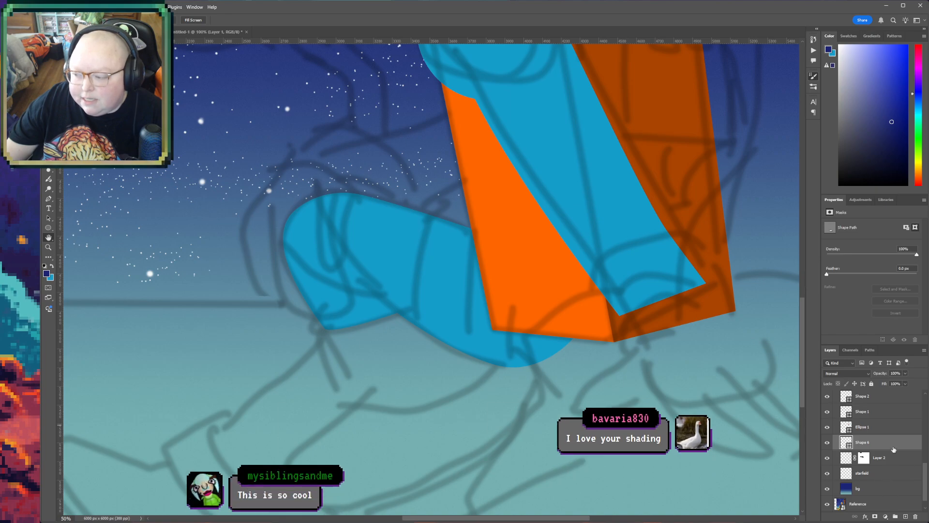
pyautogui.click(884, 477)
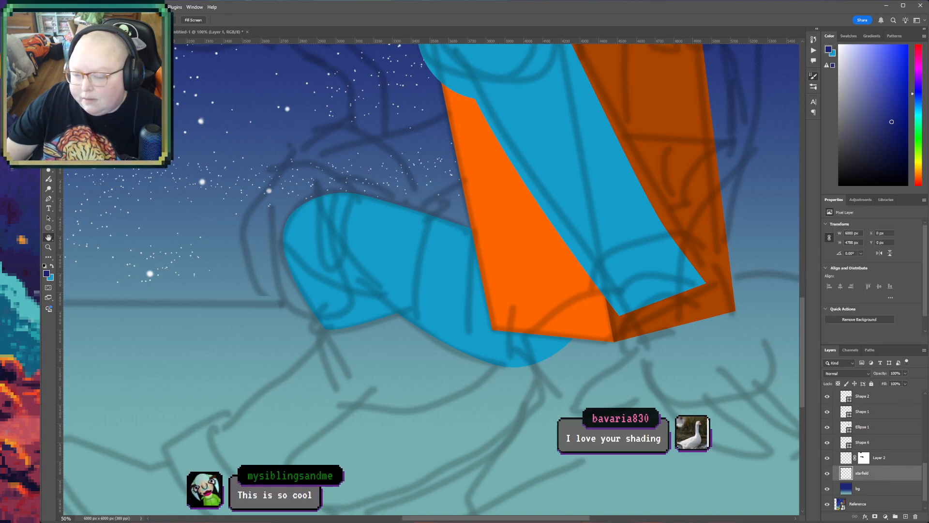
pyautogui.click(49, 228)
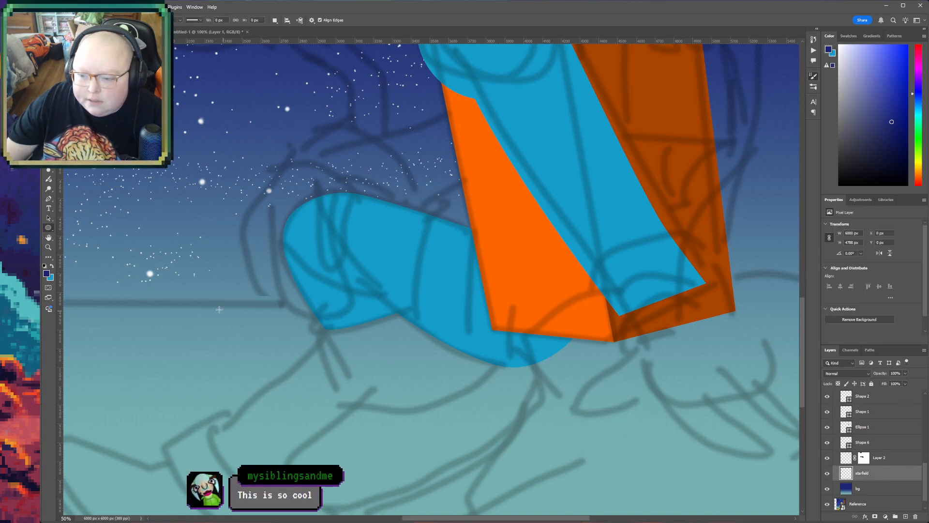
pyautogui.moveTo(226, 311); pyautogui.dragTo(363, 346)
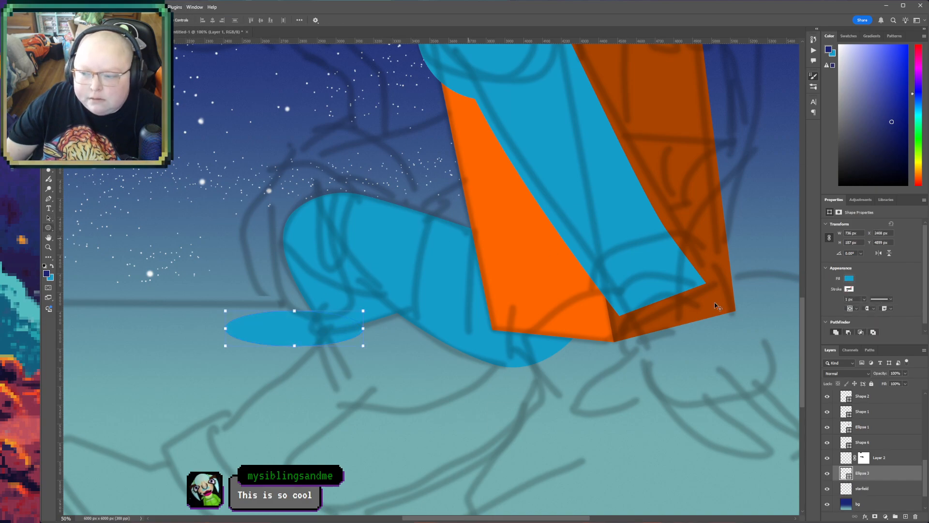
# - Set the flat ellipse's fill color to red cc0000
pyautogui.press('i')
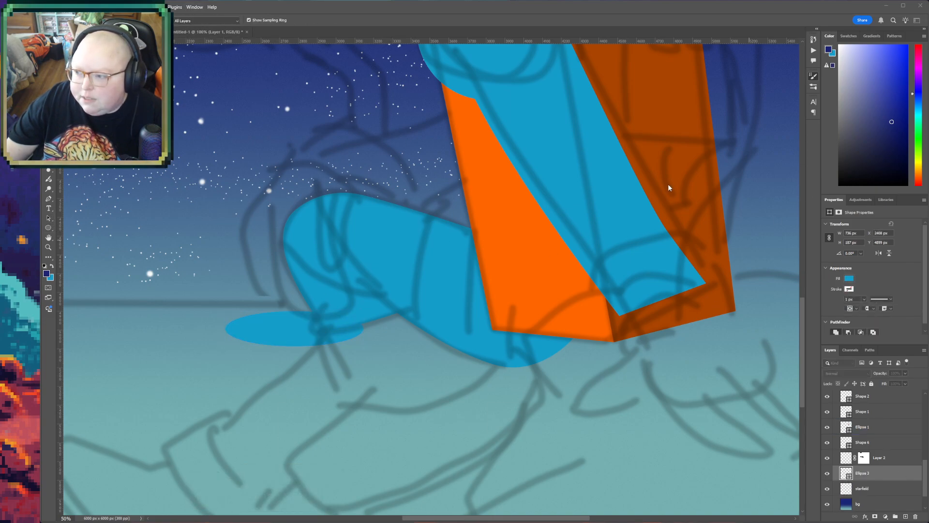
pyautogui.write('cc0000')
pyautogui.click(436, 52)
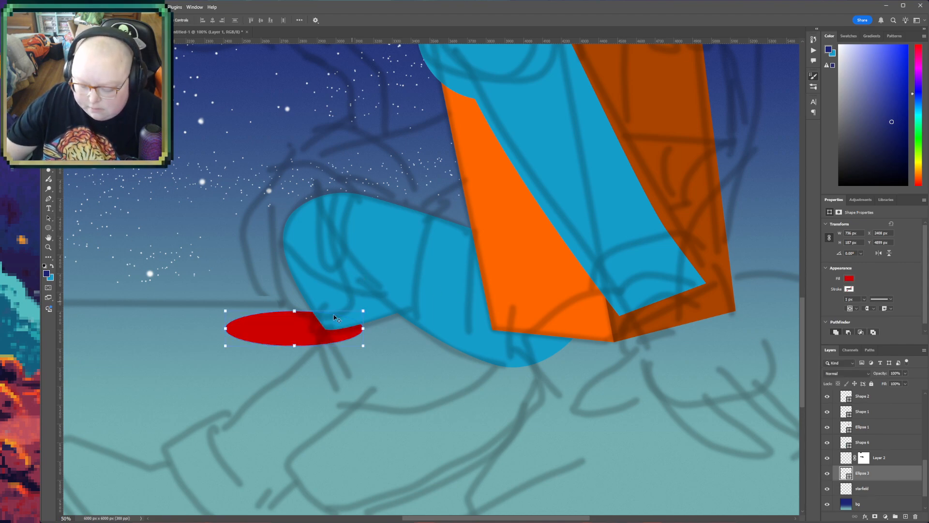
# - Move the red ellipse under the knee and rotate it about 15° counterclockwise to match the leg's slanted lower edge
pyautogui.moveTo(296, 327); pyautogui.dragTo(354, 327)
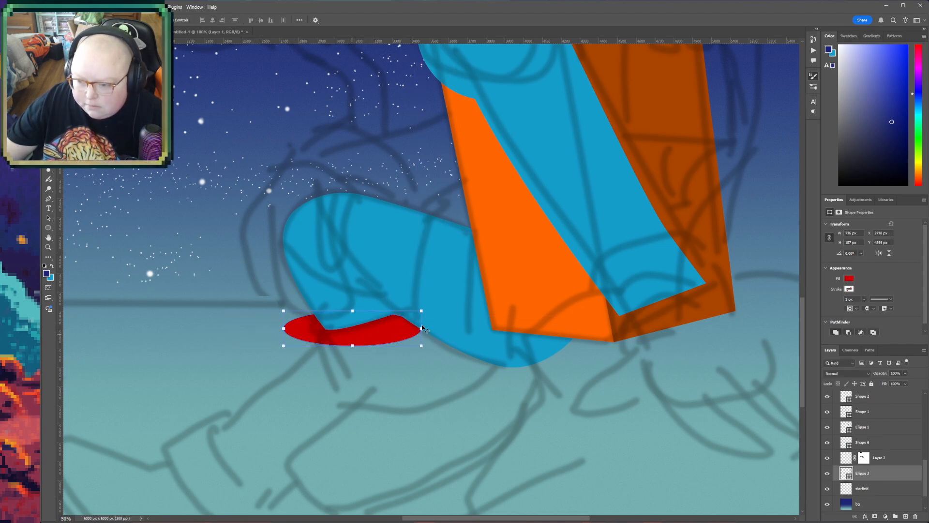
pyautogui.moveTo(428, 303); pyautogui.dragTo(433, 285)
pyautogui.moveTo(383, 323); pyautogui.dragTo(401, 314)
pyautogui.moveTo(454, 287); pyautogui.dragTo(451, 280)
pyautogui.moveTo(379, 324); pyautogui.dragTo(382, 320)
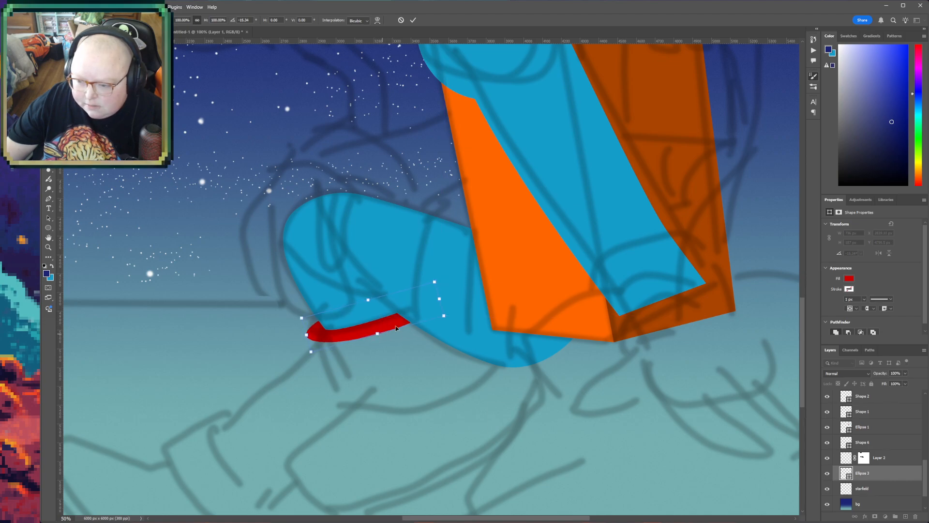
pyautogui.press('Return')
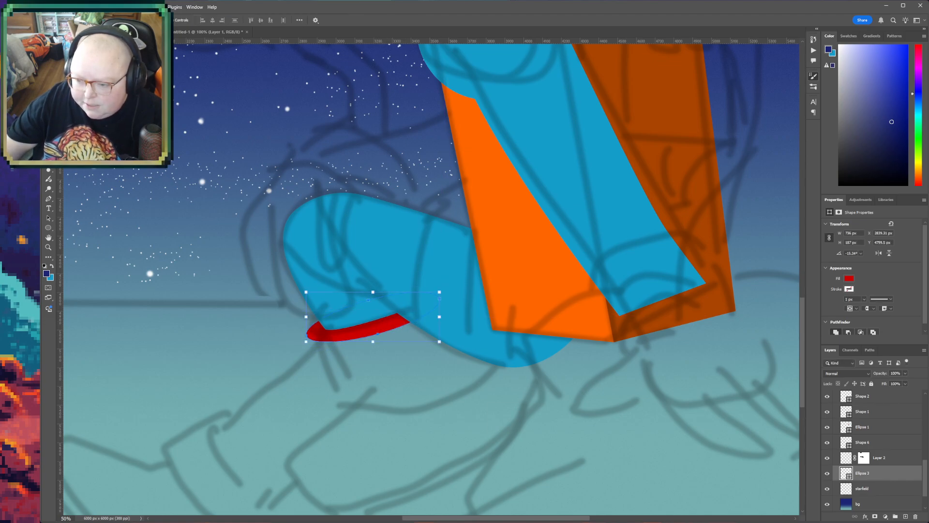
# - Trace the sketched cuff as a Pen shape hanging from the red ellipse down to a curved lower edge, directly above the starfield layer
pyautogui.click(864, 488)
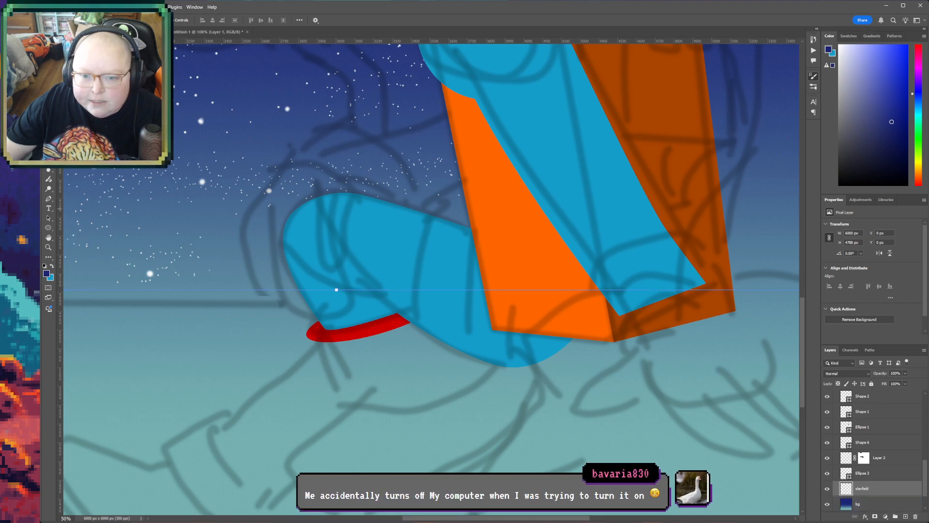
pyautogui.press('p')
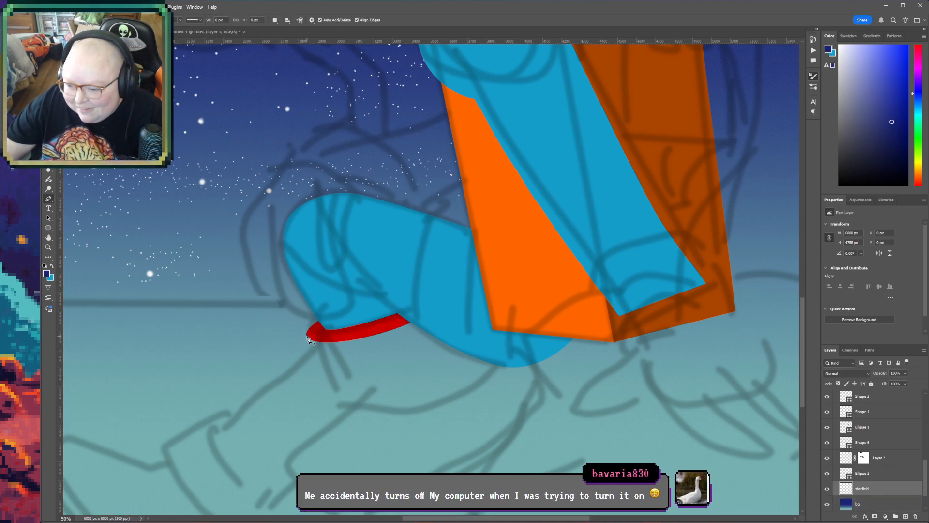
pyautogui.click(307, 336)
pyautogui.click(342, 411)
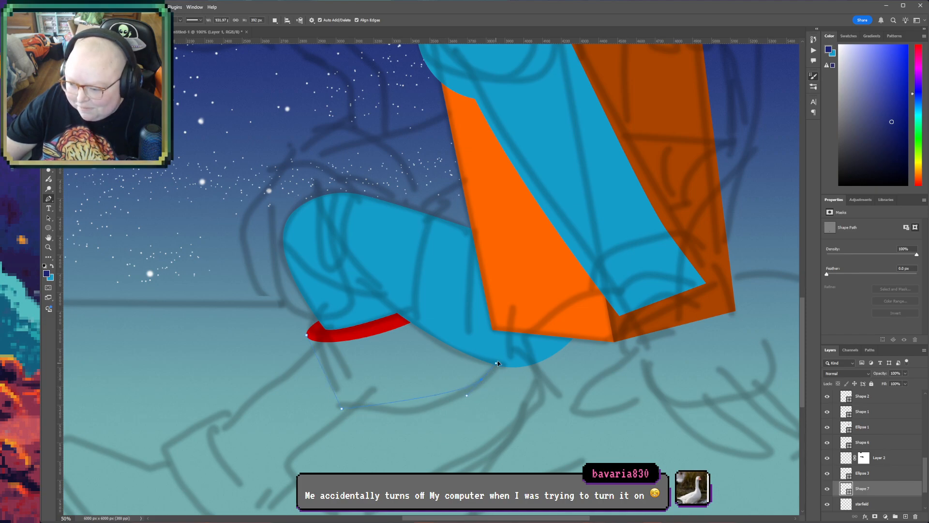
pyautogui.moveTo(550, 334); pyautogui.dragTo(551, 330)
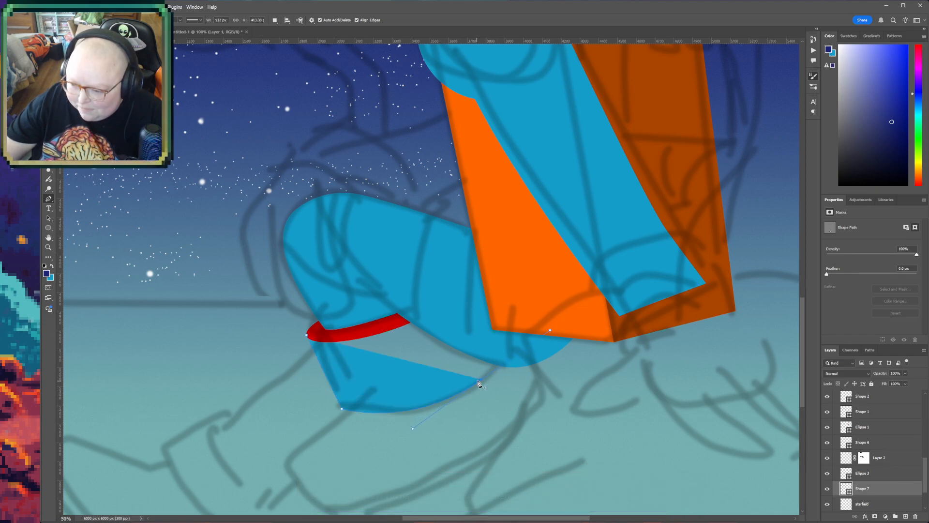
pyautogui.click(455, 303)
pyautogui.click(415, 317)
pyautogui.click(350, 334)
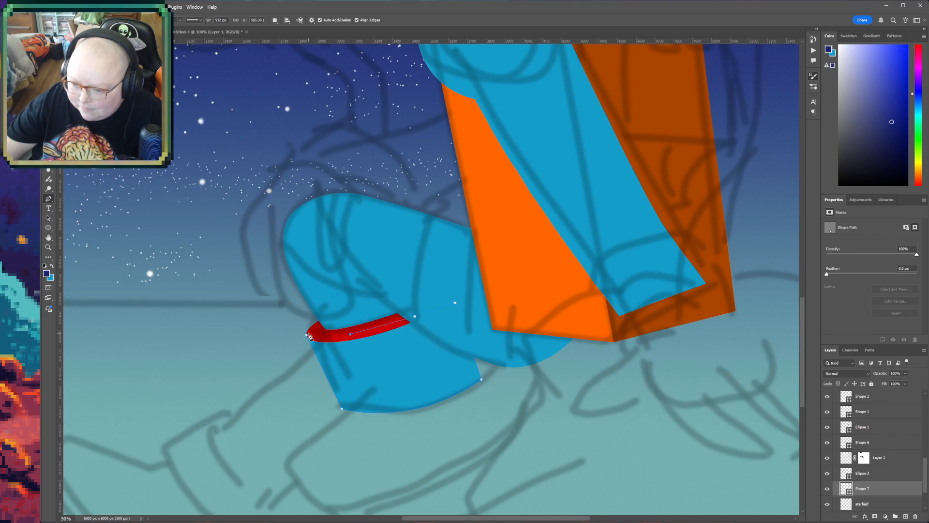
# - Change the cuff shape's fill to dark red
pyautogui.press('i')
pyautogui.click(703, 170)
pyautogui.click(681, 134)
# - Start a Pen shape directly above the starfield layer, tracing the sketched rounded front below the cuff down to the canvas's lower edge
pyautogui.press('h')
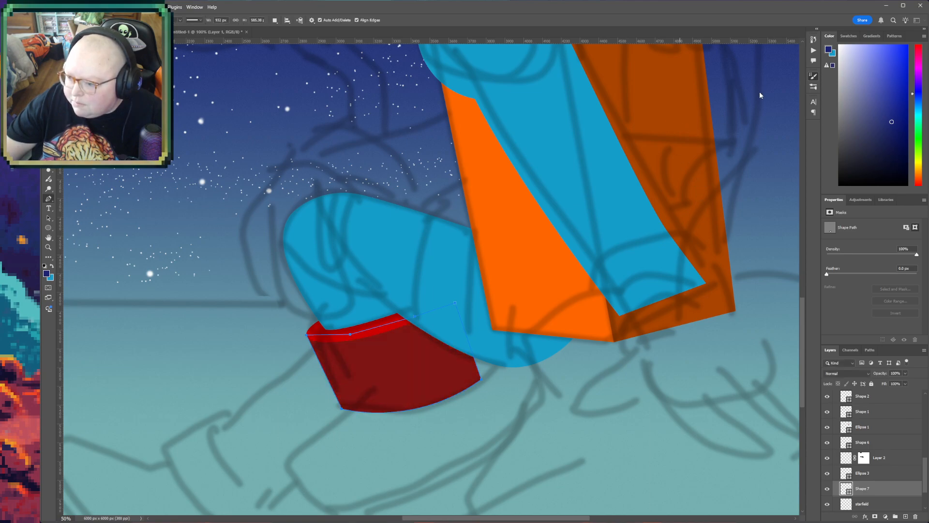
pyautogui.moveTo(486, 407); pyautogui.dragTo(464, 429)
pyautogui.keyDown('alt'); pyautogui.click(553, 358); pyautogui.keyUp('alt')
pyautogui.keyDown('alt'); pyautogui.click(553, 357); pyautogui.keyUp('alt')
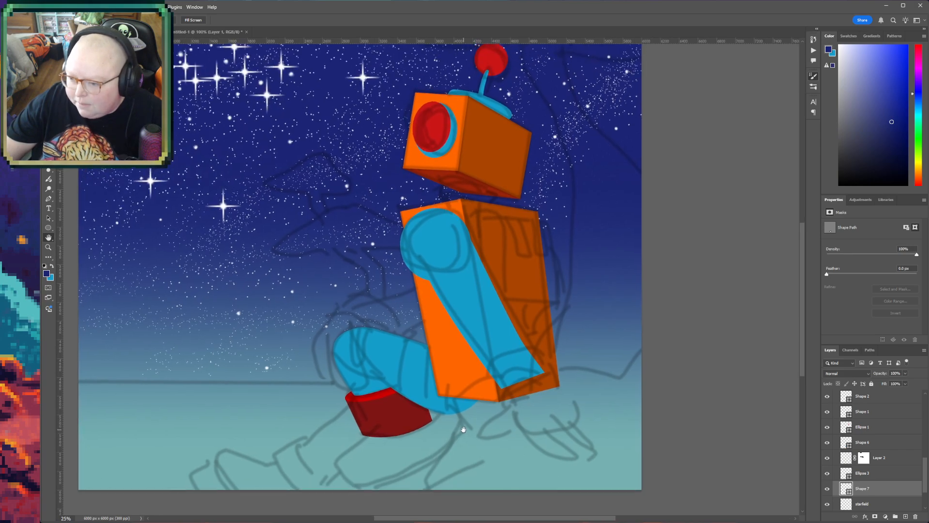
pyautogui.moveTo(464, 429); pyautogui.dragTo(463, 413)
pyautogui.press('z')
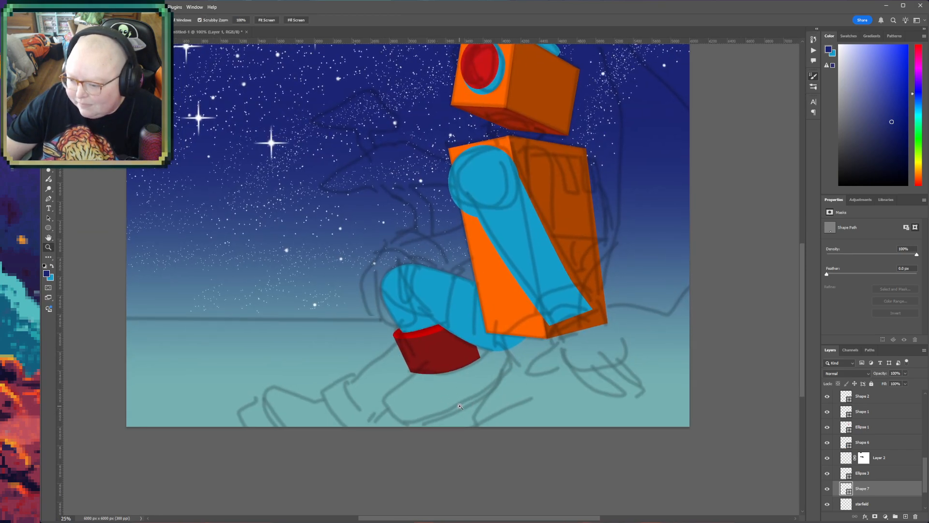
pyautogui.click(460, 406)
pyautogui.scroll(5, 903, 478)
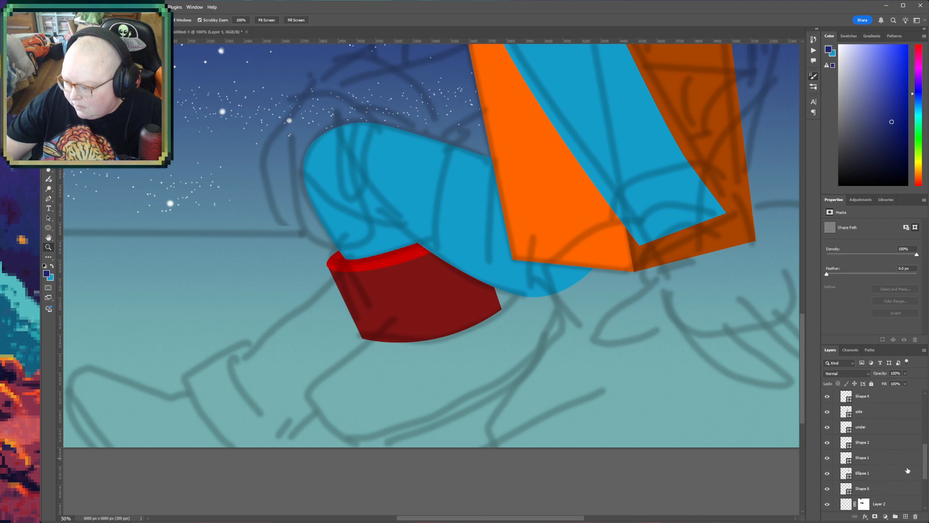
pyautogui.scroll(-6, 900, 482)
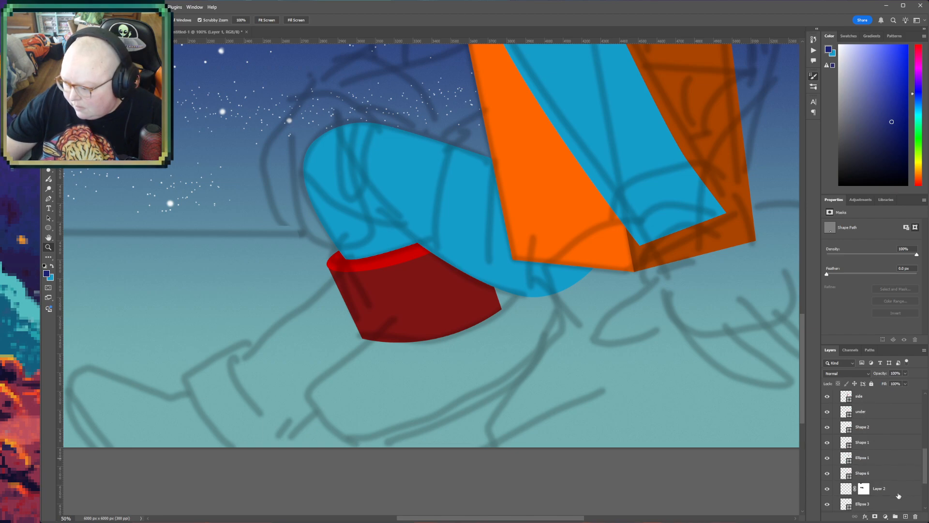
pyautogui.click(888, 458)
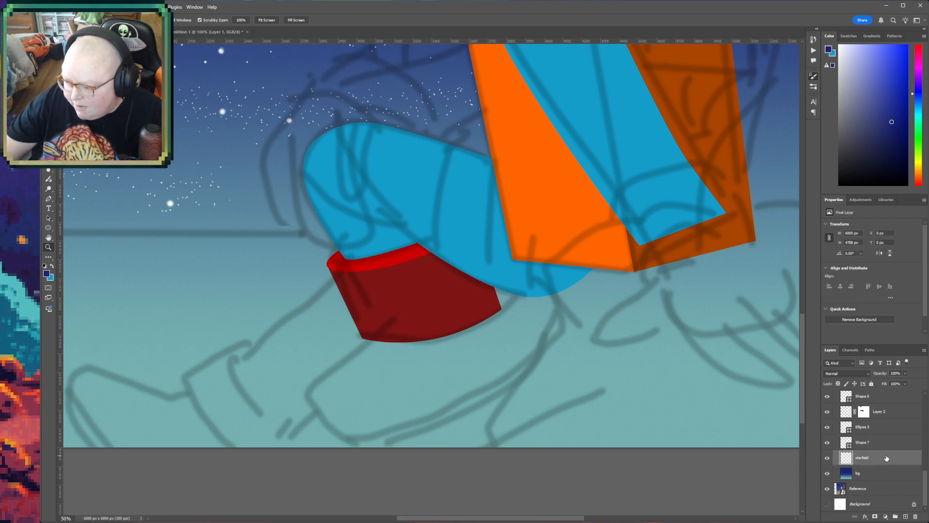
pyautogui.press('p')
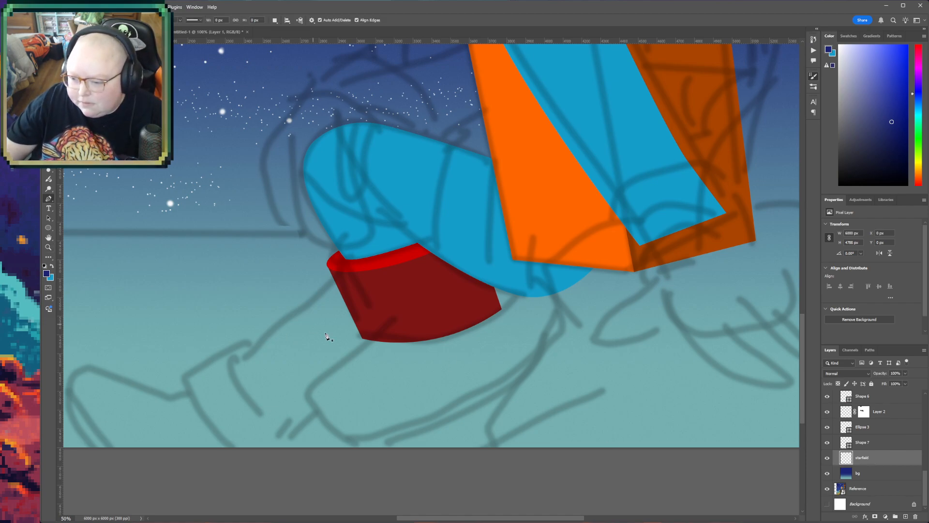
pyautogui.click(375, 336)
pyautogui.moveTo(308, 415); pyautogui.dragTo(323, 441)
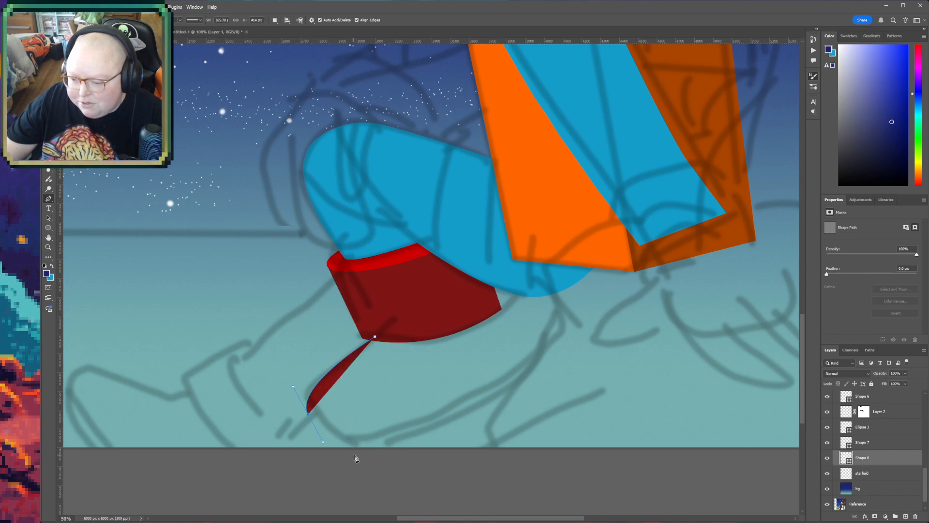
pyautogui.click(356, 453)
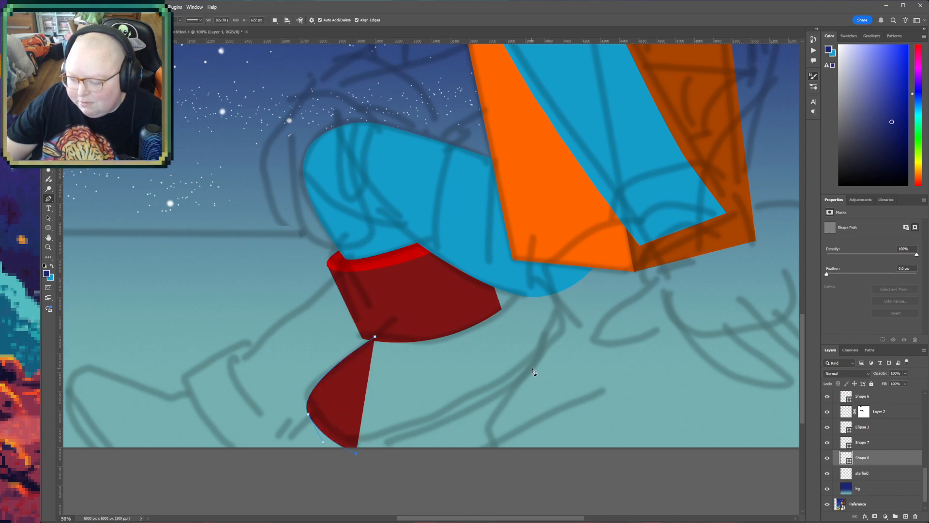
pyautogui.moveTo(557, 333); pyautogui.dragTo(554, 332)
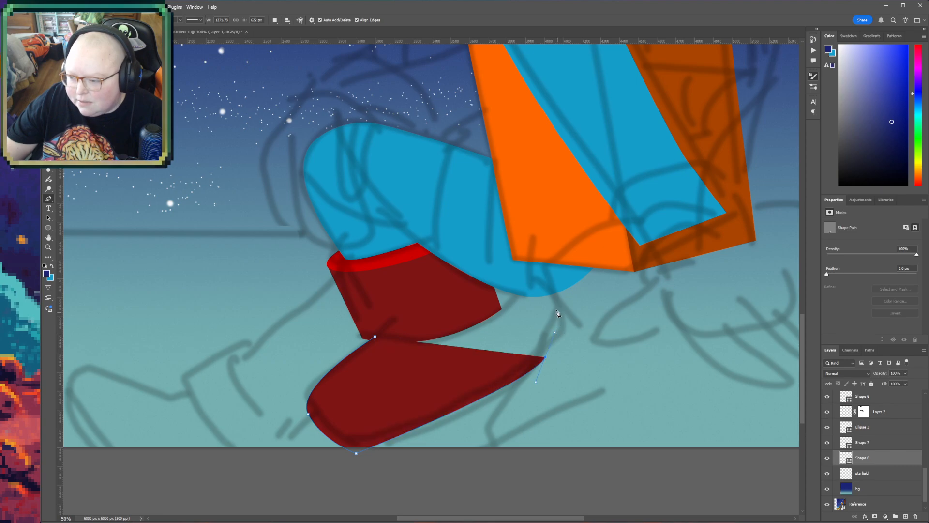
pyautogui.moveTo(518, 269); pyautogui.dragTo(518, 268)
pyautogui.hotkey('ctrl', 'z')
pyautogui.hotkey('ctrl', 'z')
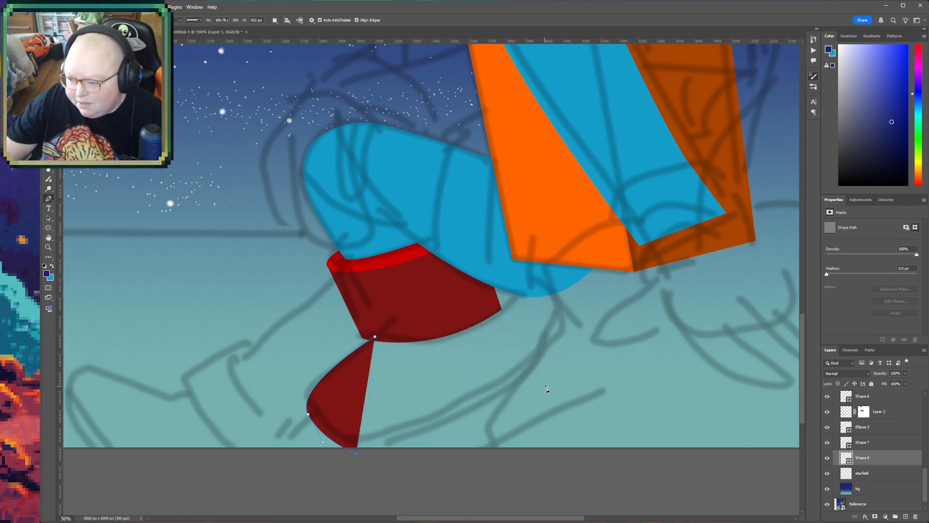
# - Transform the dark red cuff shape, pulling its lower outer corner slightly outward and up while keeping its upper edge at the red ellipse
pyautogui.press('v')
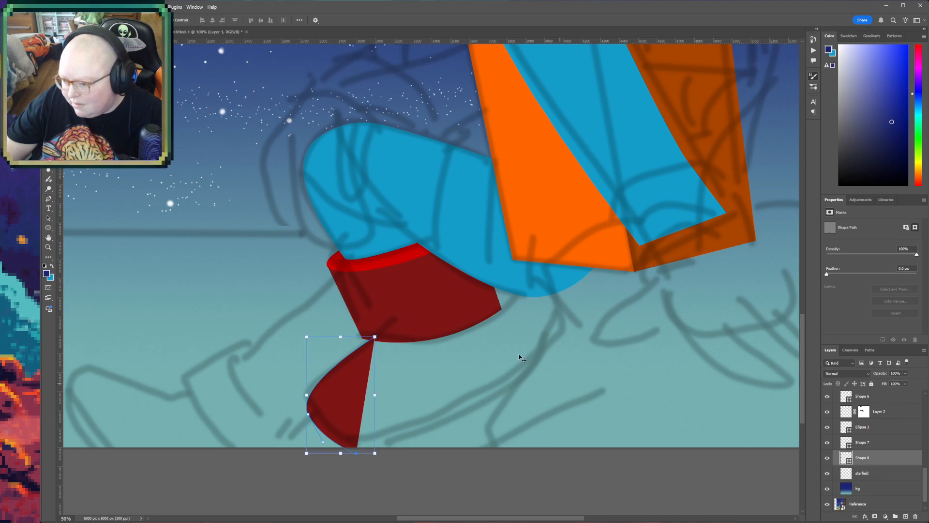
pyautogui.click(440, 315)
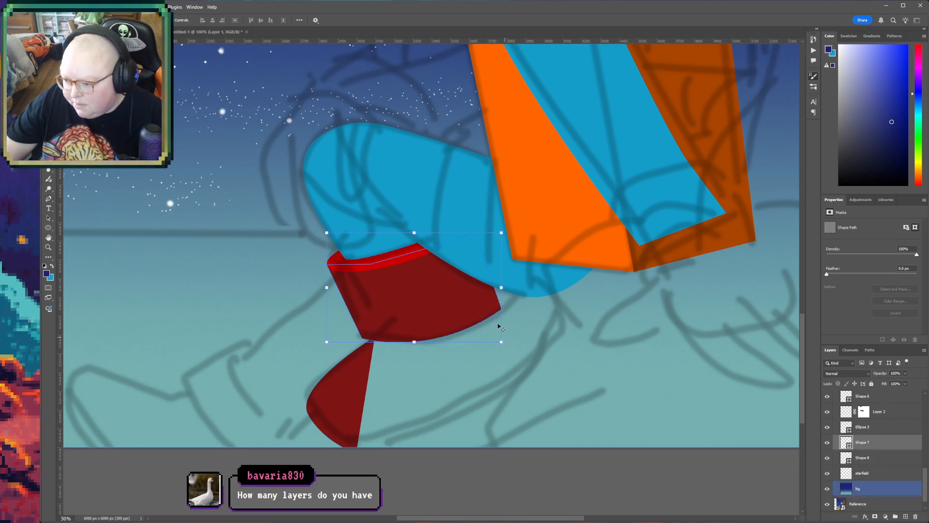
pyautogui.hotkey('ctrl', 't')
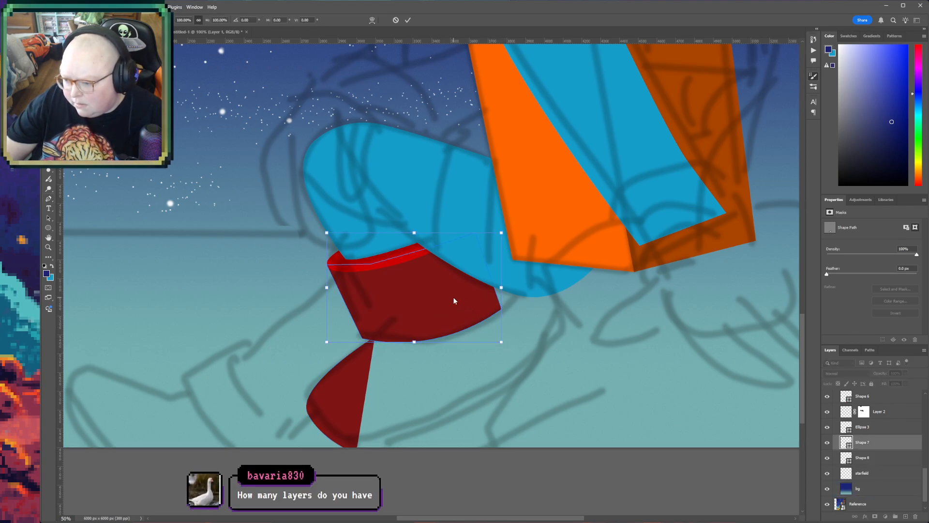
pyautogui.moveTo(501, 342); pyautogui.dragTo(508, 332)
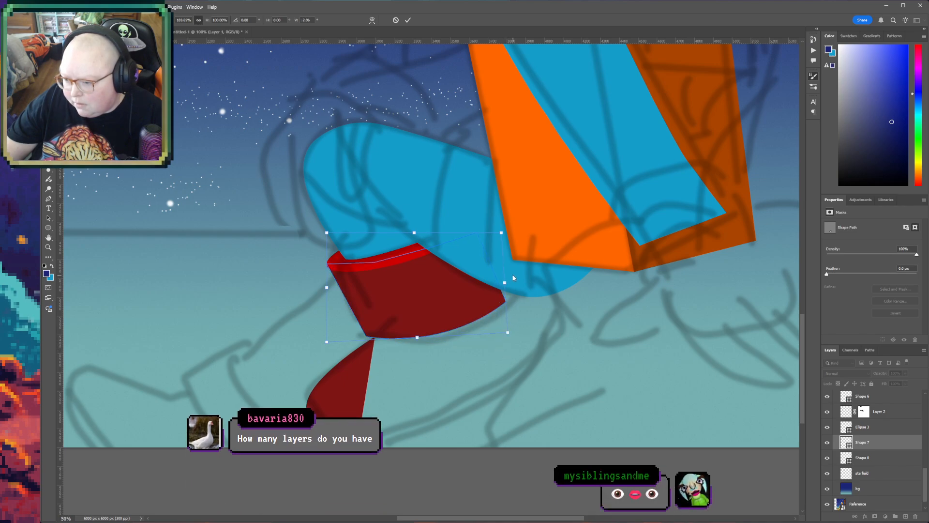
pyautogui.moveTo(329, 235); pyautogui.dragTo(329, 237)
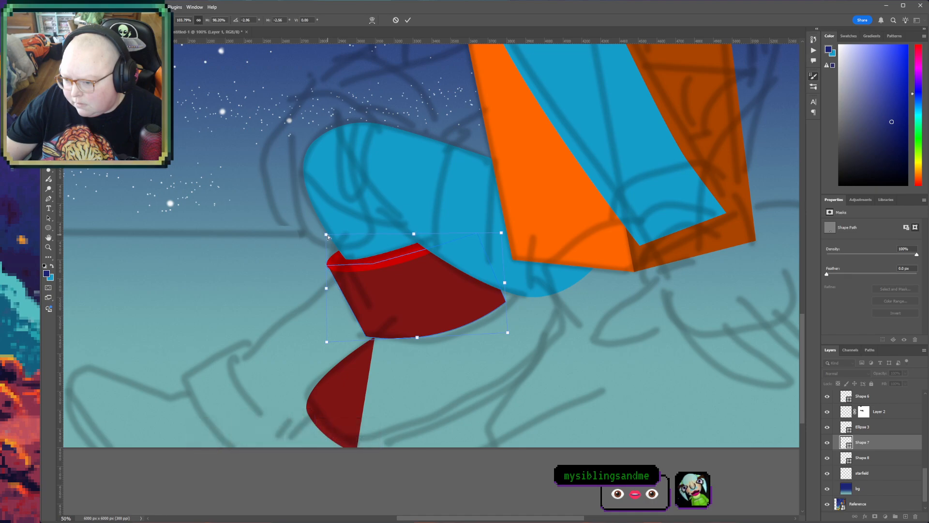
# - Warp the cuff so its outer corner extends beneath the upper leg and its lower edge bulges down along the sketch
pyautogui.rightClick(454, 289)
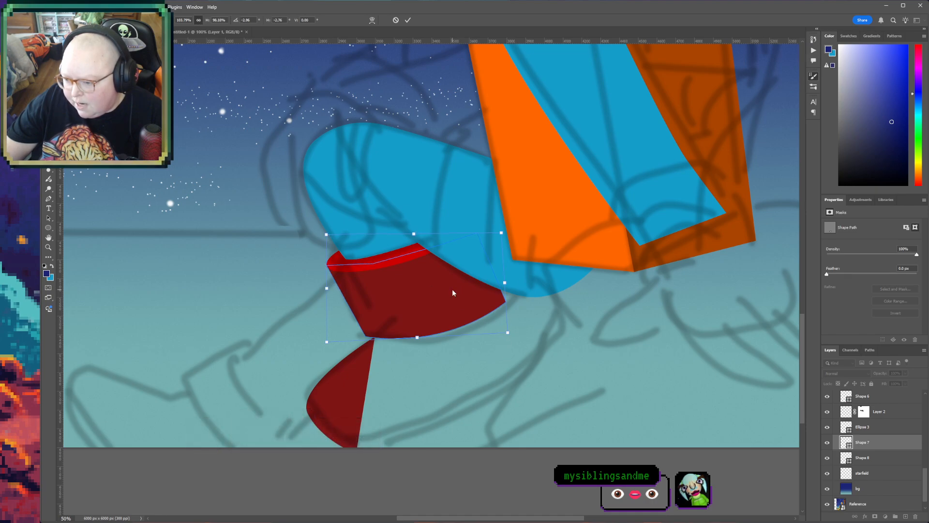
pyautogui.click(485, 343)
pyautogui.moveTo(512, 304); pyautogui.dragTo(516, 297)
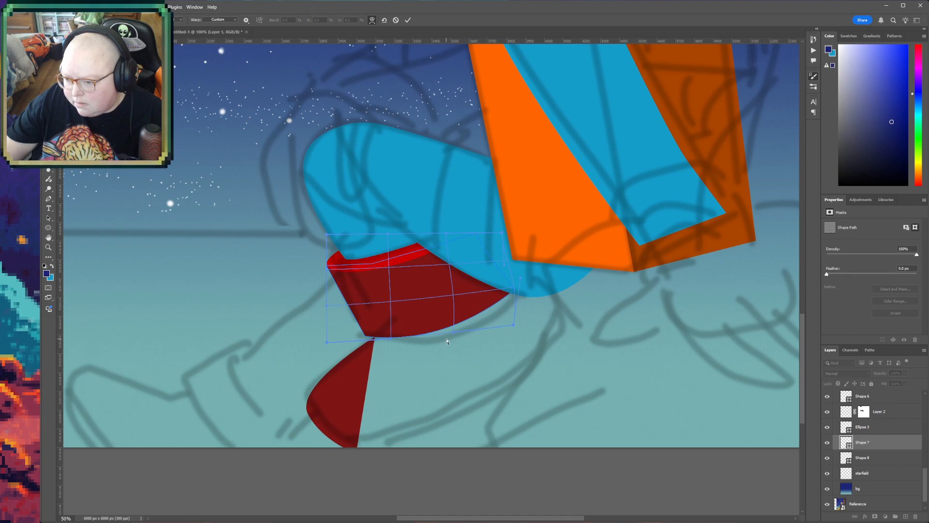
pyautogui.moveTo(400, 334); pyautogui.dragTo(391, 350)
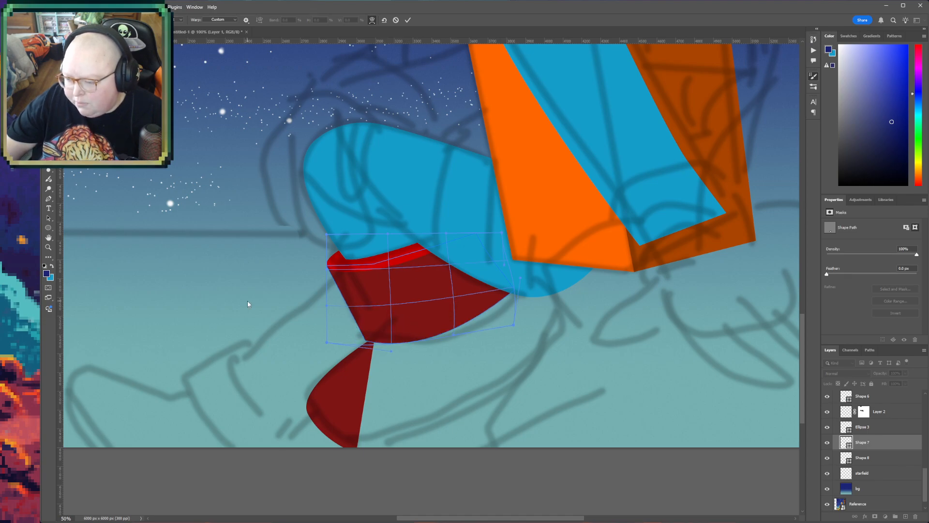
pyautogui.press('Return')
# - Commit the cuff's warp and resume the unfinished boot shape below it, curving its path along the sketched sole toward the heel
pyautogui.click(879, 470)
pyautogui.click(871, 457)
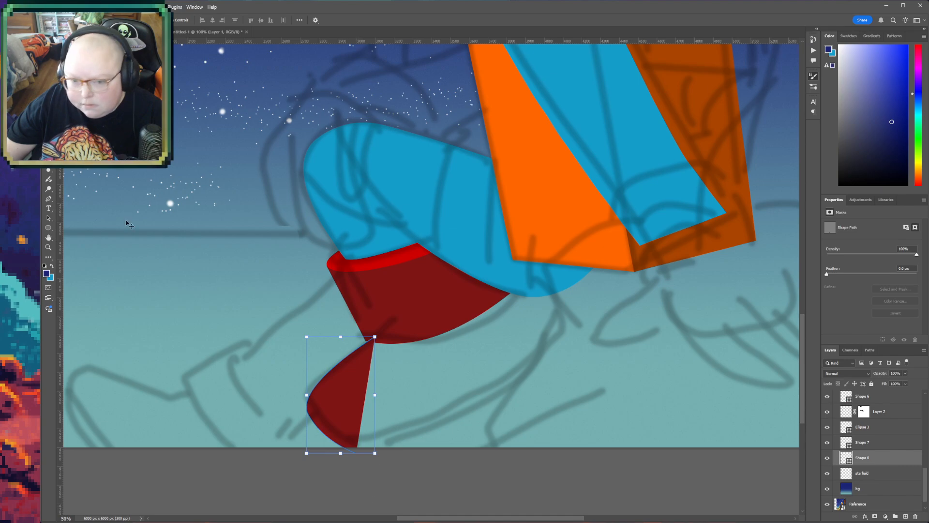
pyautogui.click(49, 199)
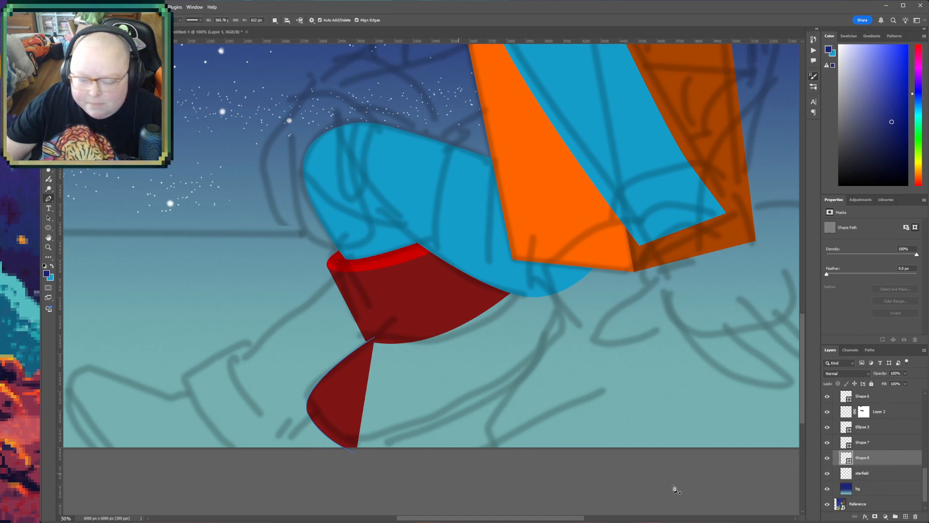
pyautogui.scroll(3, 898, 456)
pyautogui.scroll(3, 900, 456)
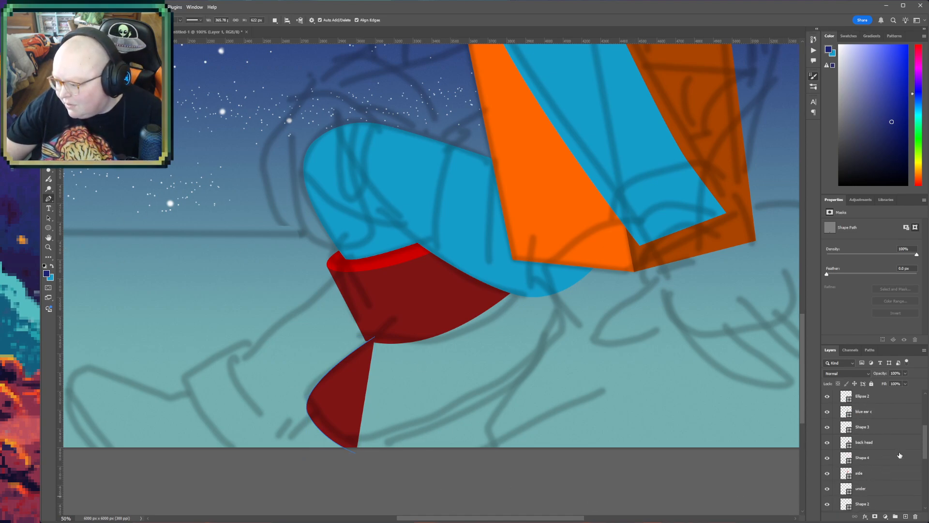
pyautogui.scroll(2, 862, 429)
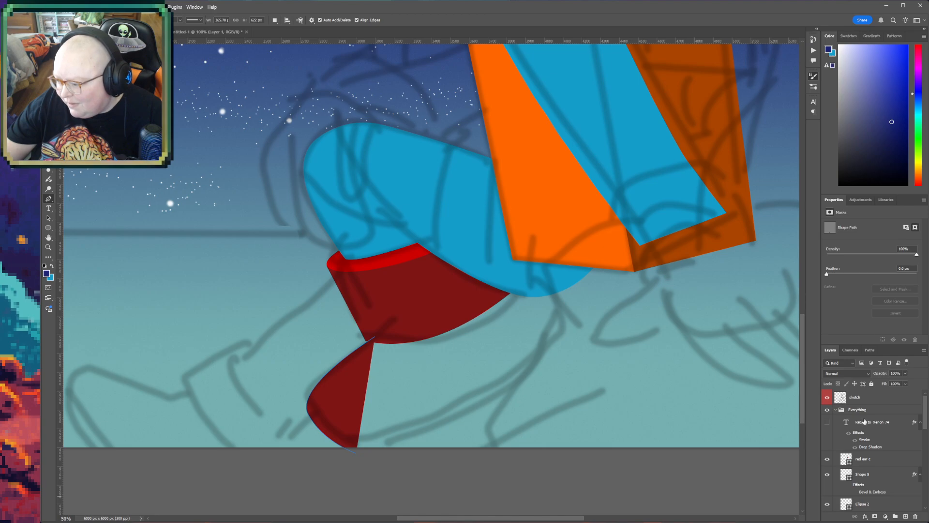
pyautogui.scroll(-6, 864, 421)
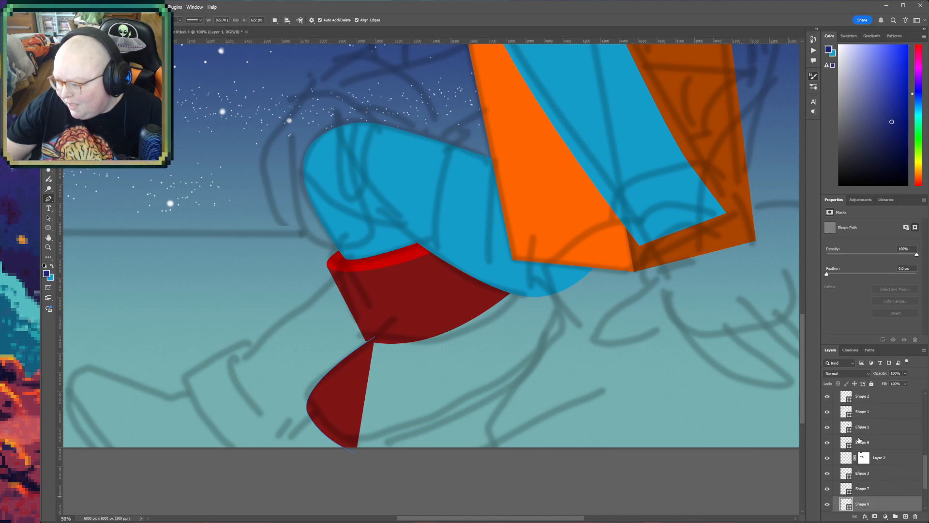
pyautogui.scroll(-2, 860, 441)
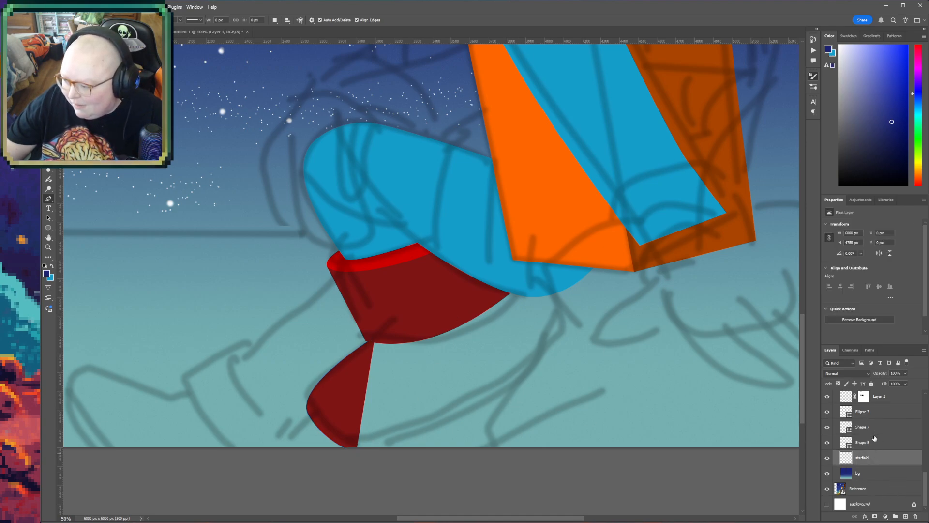
pyautogui.click(356, 453)
pyautogui.click(497, 415)
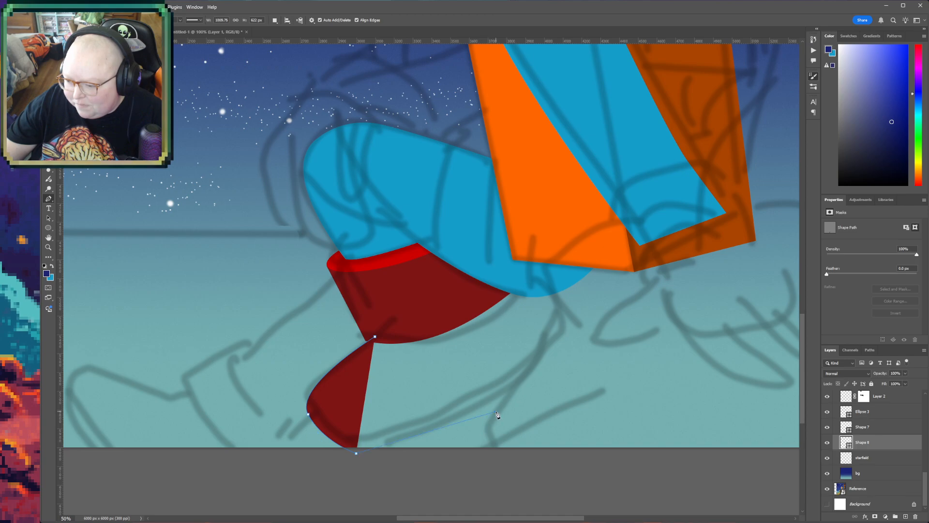
pyautogui.moveTo(549, 363); pyautogui.dragTo(555, 356)
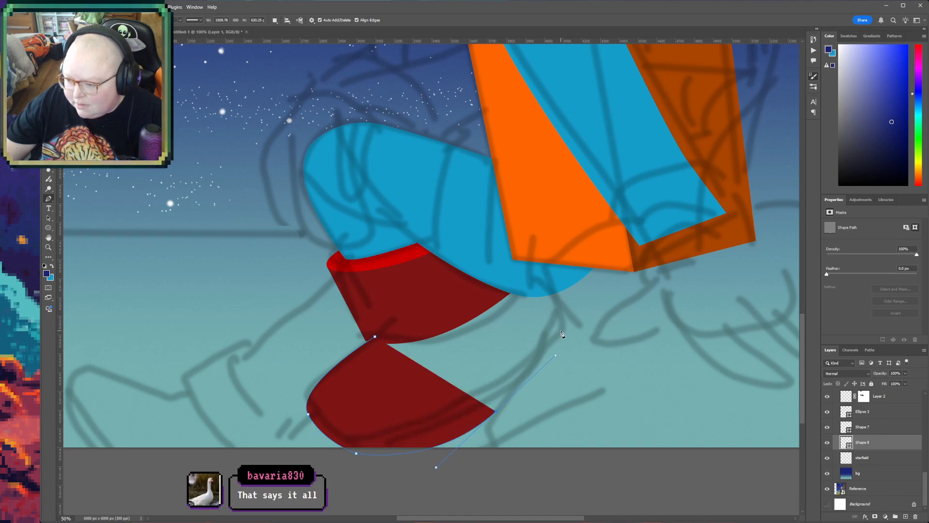
# - Continue the boot path up around the heel and beneath the upper leg, closing it at the cuff's lower front corner
pyautogui.click(563, 331)
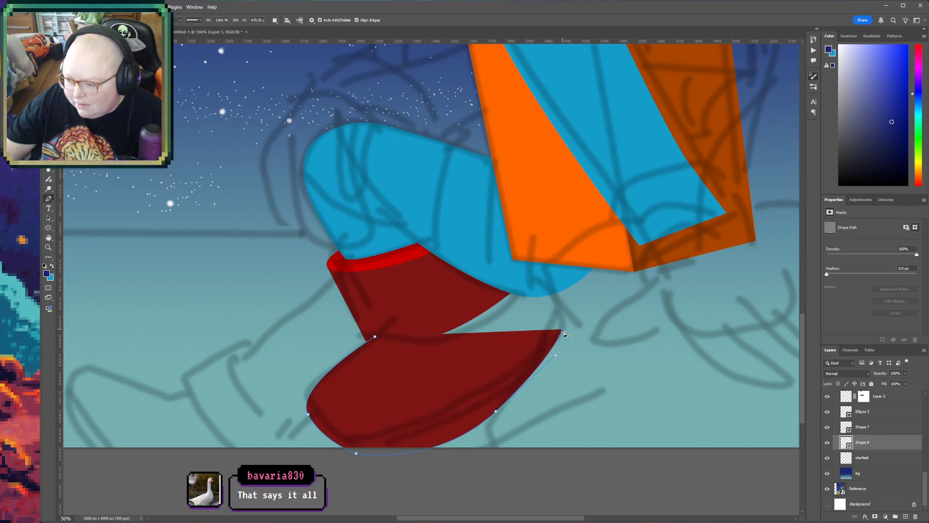
pyautogui.click(527, 282)
pyautogui.moveTo(555, 291); pyautogui.dragTo(514, 278)
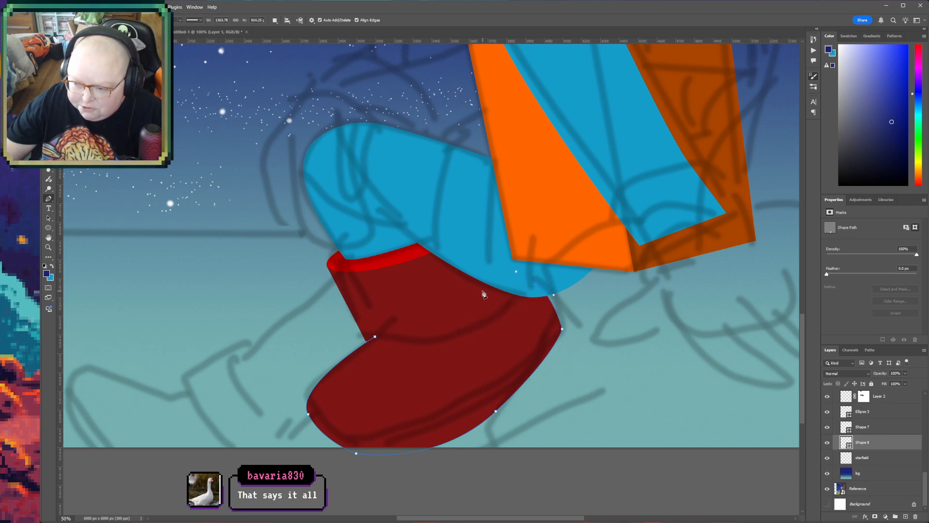
pyautogui.click(376, 337)
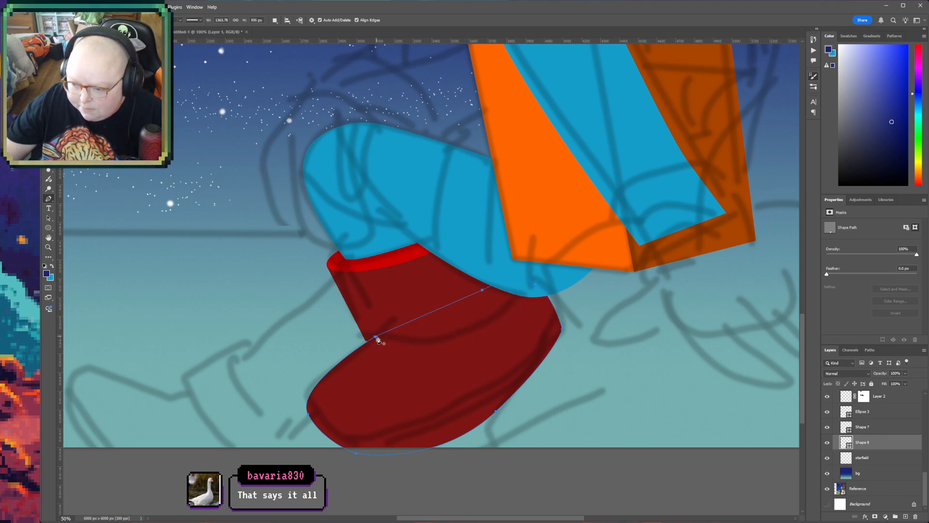
# - Fill the boot's foot shape with the bright orange sampled from the torso
pyautogui.click(897, 457)
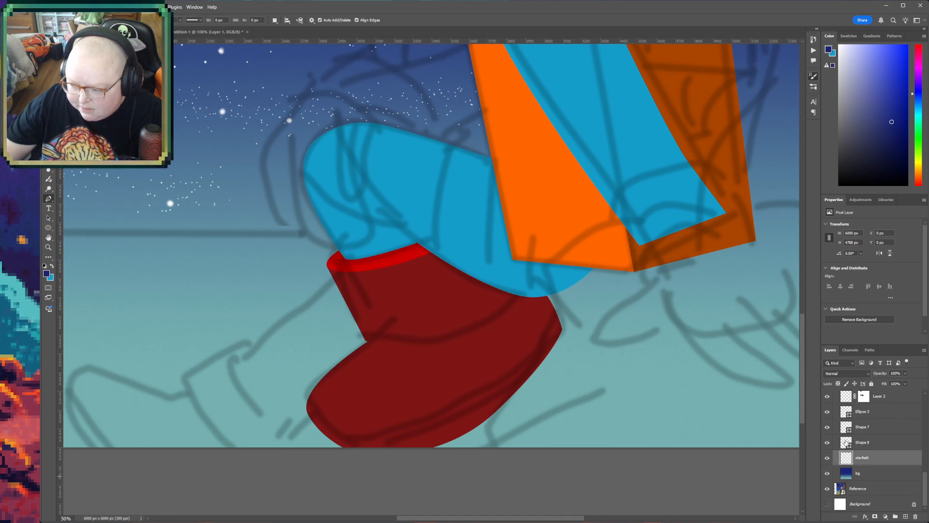
pyautogui.click(846, 442)
pyautogui.press('i')
pyautogui.click(511, 179)
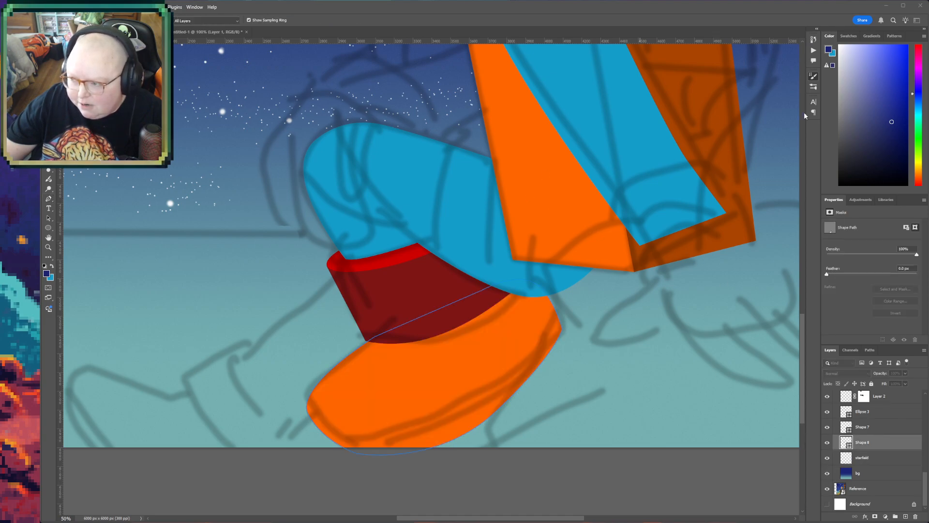
pyautogui.press('p')
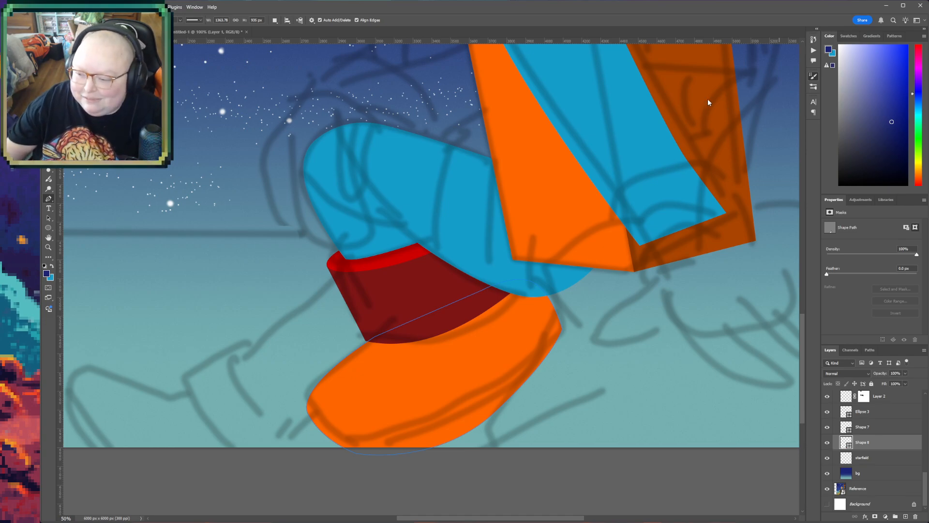
pyautogui.press('h')
pyautogui.moveTo(549, 405); pyautogui.dragTo(519, 398)
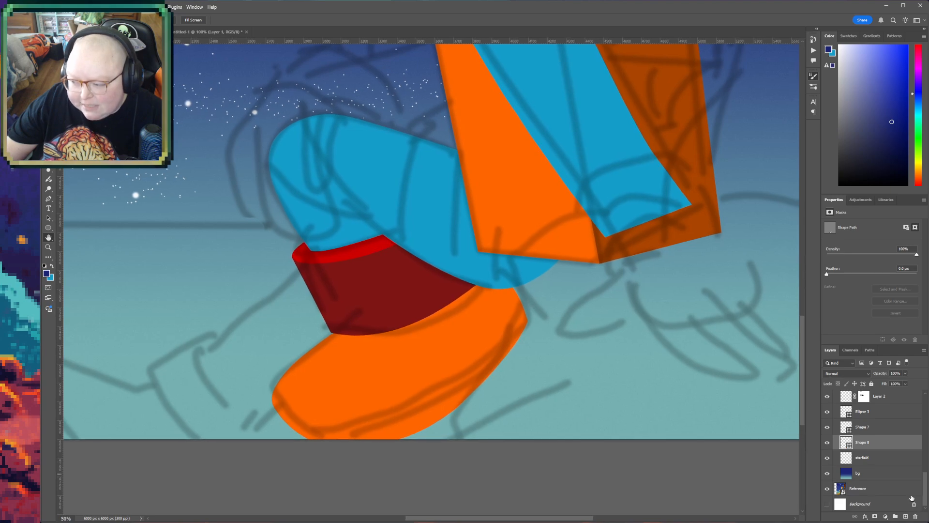
pyautogui.click(876, 458)
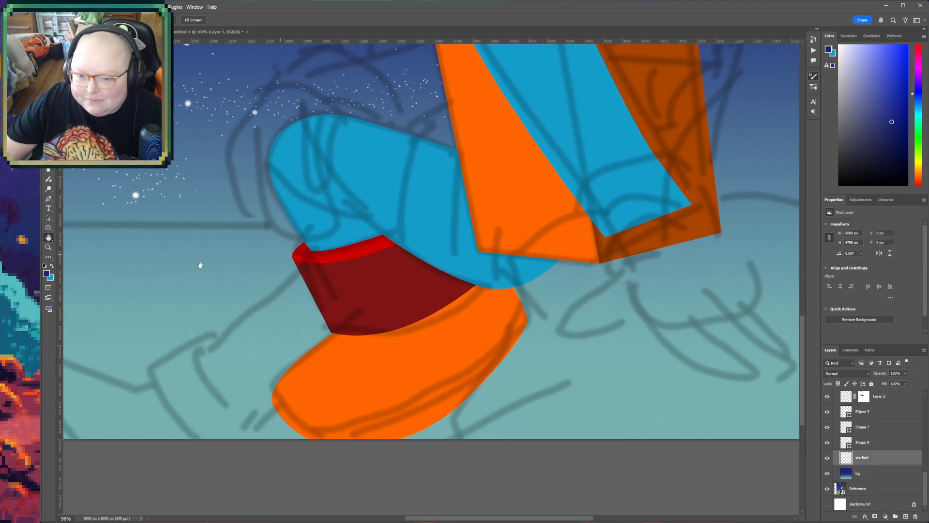
pyautogui.press('p')
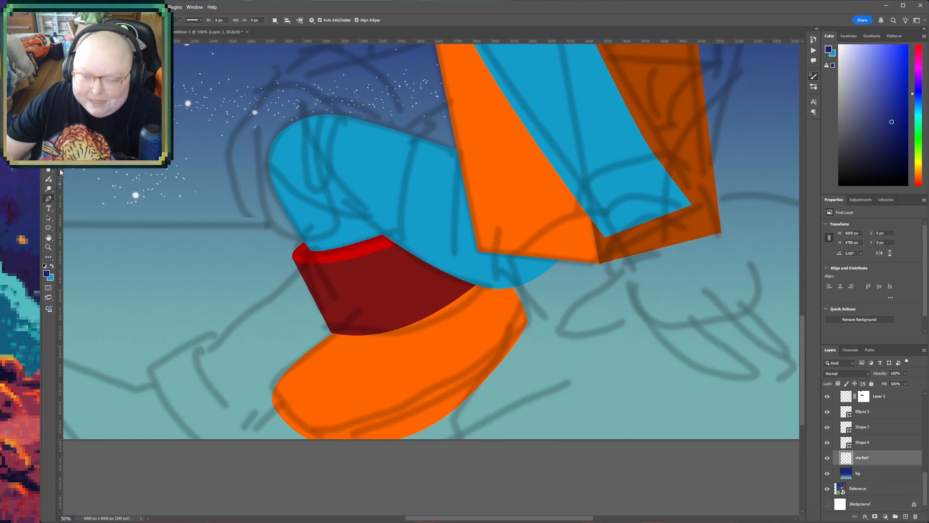
pyautogui.click(308, 438)
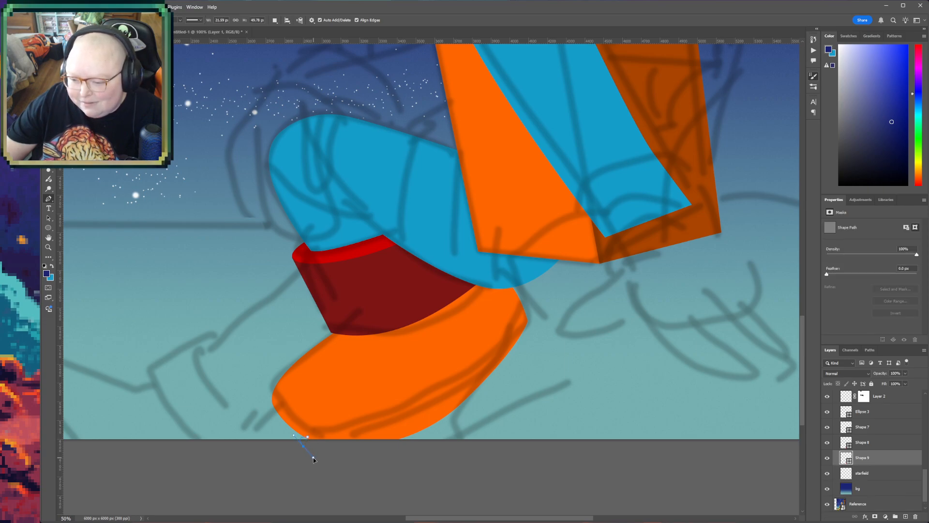
pyautogui.hotkey('ctrl', 'z')
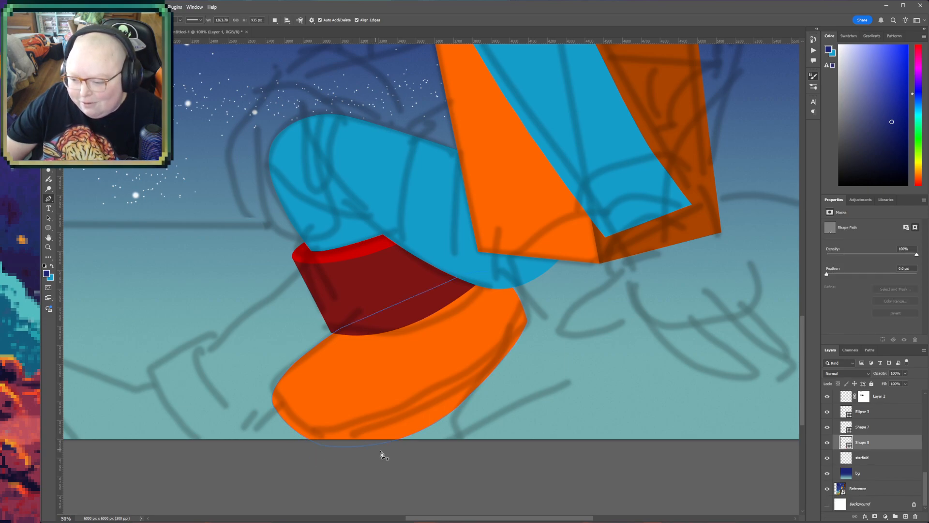
# - Draw a closed Pen shape for the boot's sole directly above the starfield layer, from below the canvas up behind the heel and back
pyautogui.click(884, 460)
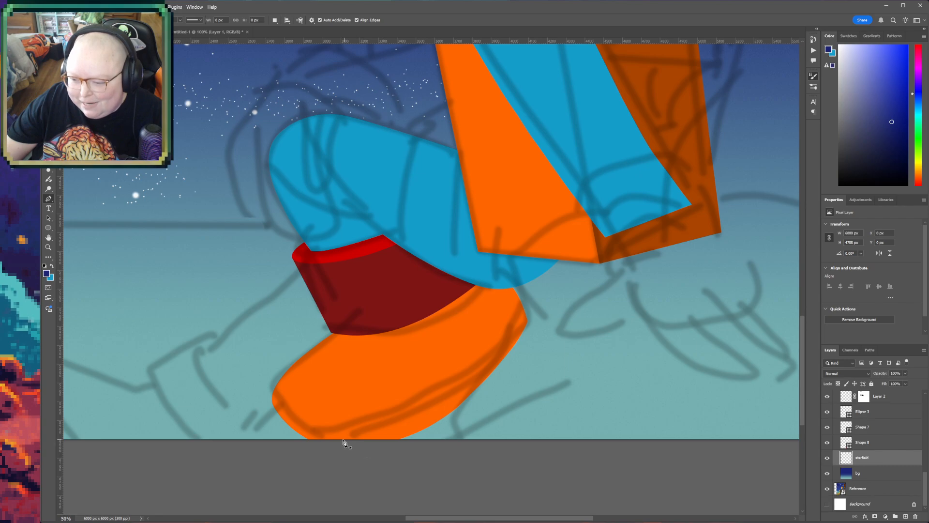
pyautogui.click(347, 461)
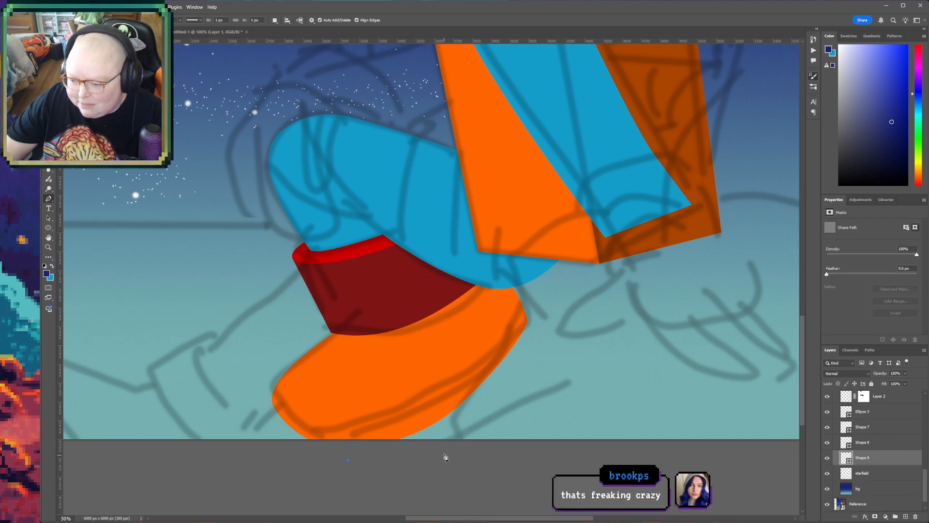
pyautogui.moveTo(443, 444); pyautogui.dragTo(459, 434)
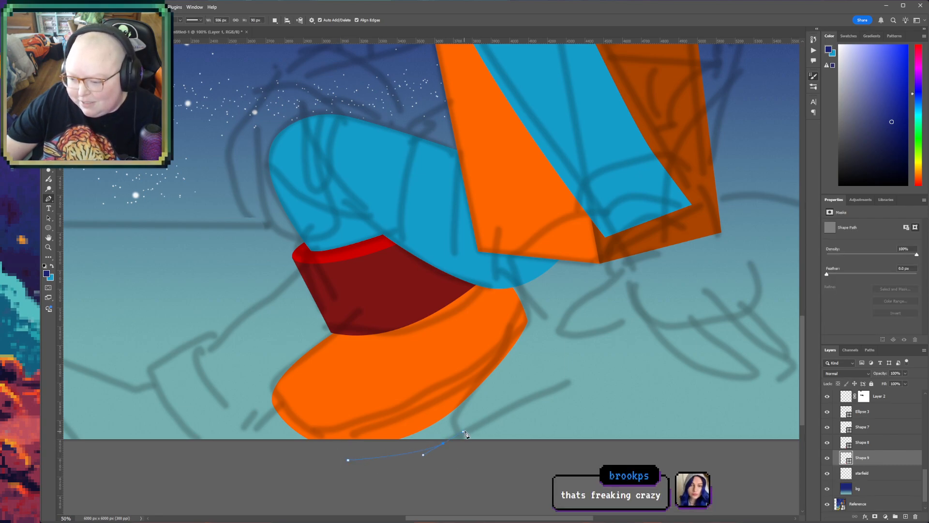
pyautogui.moveTo(542, 328); pyautogui.dragTo(537, 310)
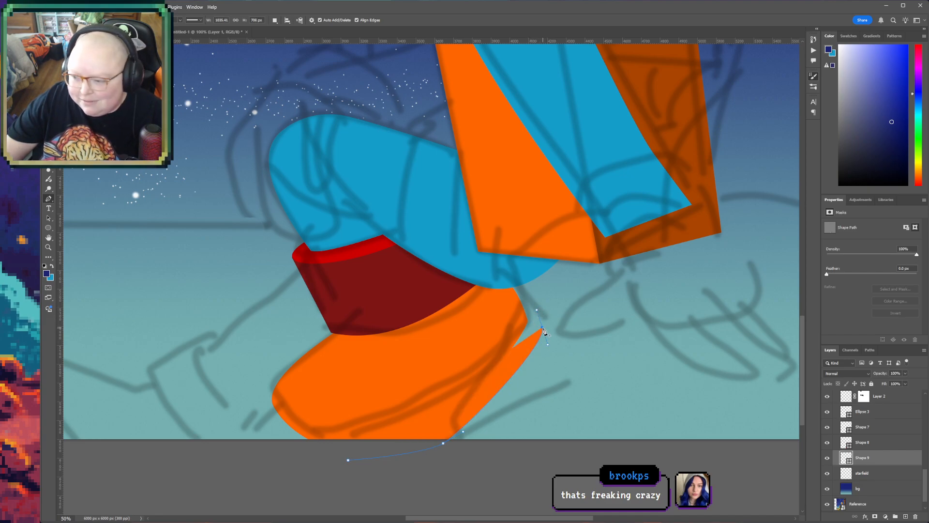
pyautogui.keyDown('alt'); pyautogui.click(542, 329); pyautogui.keyUp('alt')
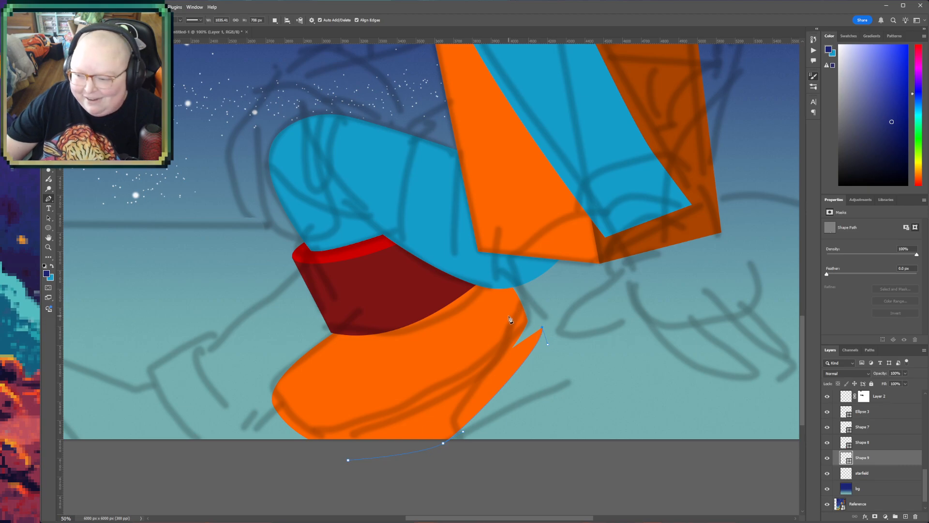
pyautogui.click(522, 323)
pyautogui.click(446, 397)
pyautogui.click(359, 437)
pyautogui.click(338, 450)
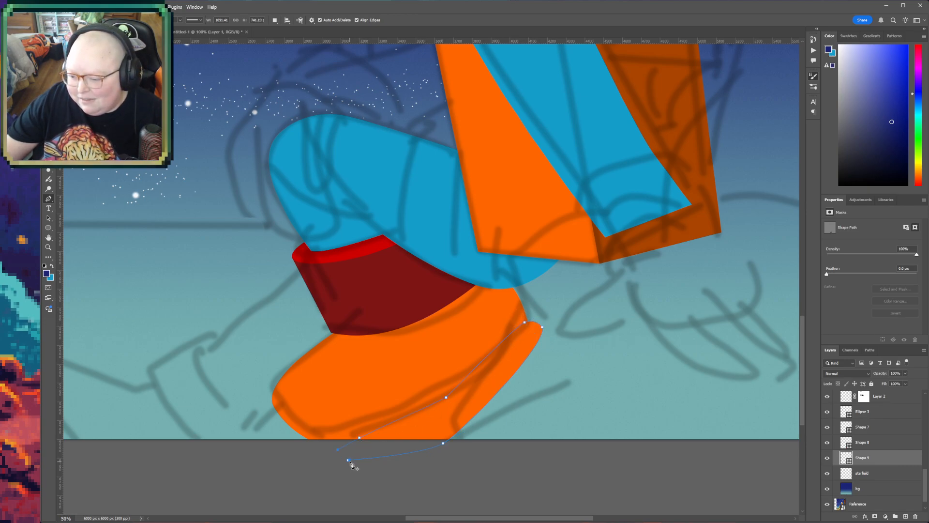
pyautogui.click(349, 461)
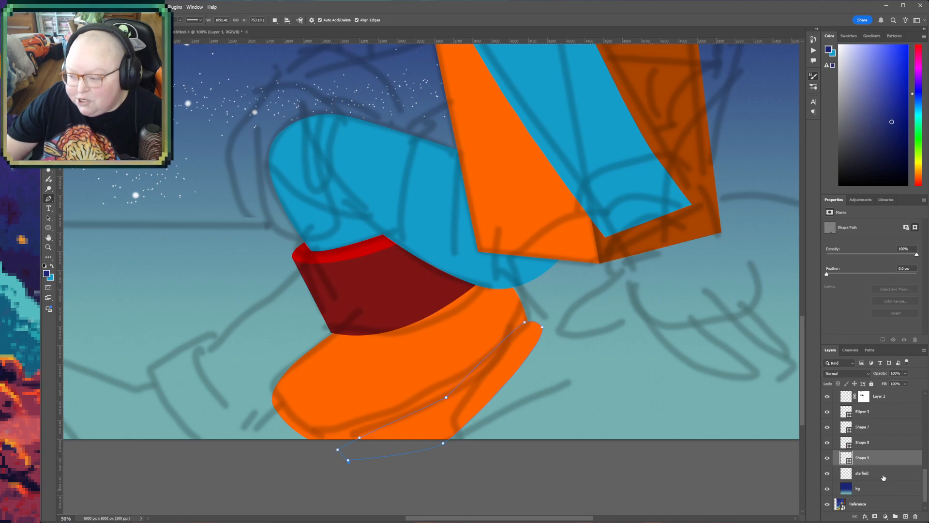
# - Fill the sole shape with the bright red sampled from the cuff's ellipse and make the starfield layer active
pyautogui.press('i')
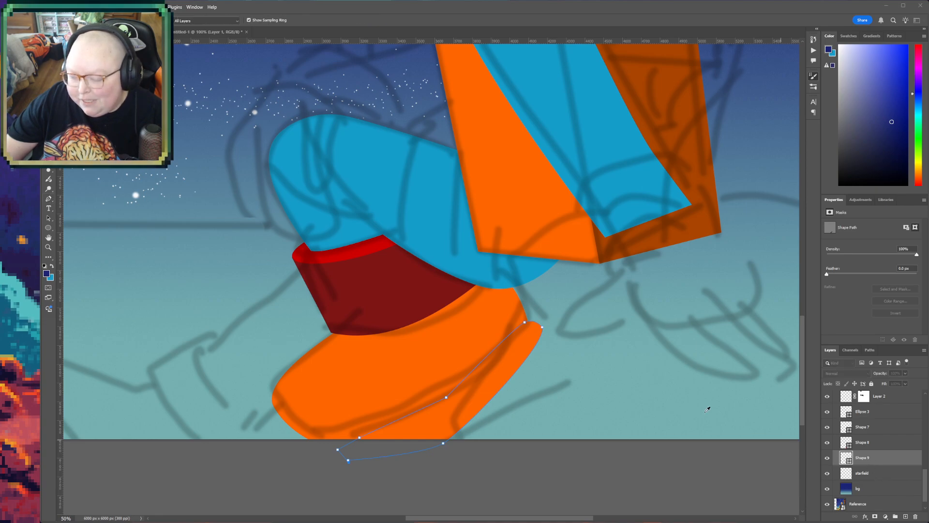
pyautogui.click(382, 243)
pyautogui.press('p')
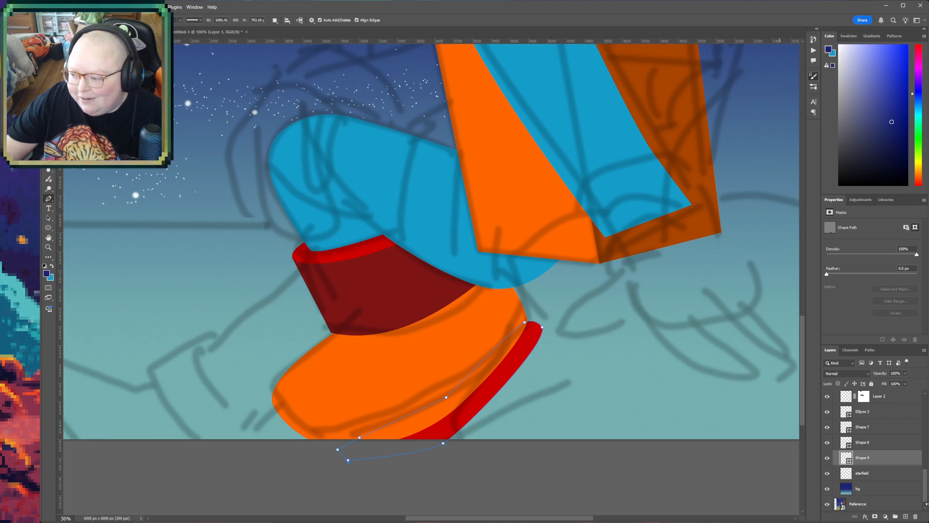
pyautogui.click(888, 480)
# - Duplicate the cuff's red ellipse and place the copy below the torso's lower corner, over the sketched lines there
pyautogui.press('h')
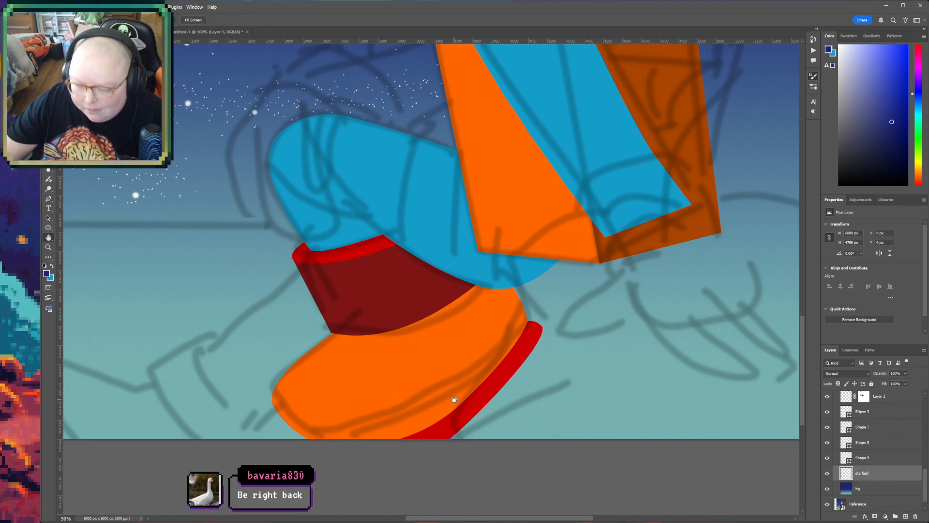
pyautogui.moveTo(584, 390); pyautogui.dragTo(537, 414)
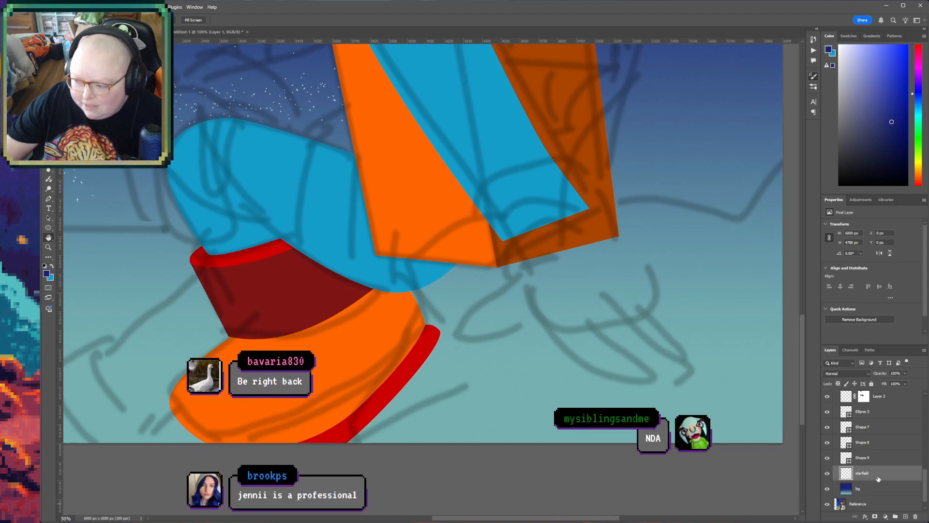
pyautogui.moveTo(409, 394); pyautogui.dragTo(441, 465)
pyautogui.moveTo(552, 426); pyautogui.dragTo(442, 423)
pyautogui.press('v')
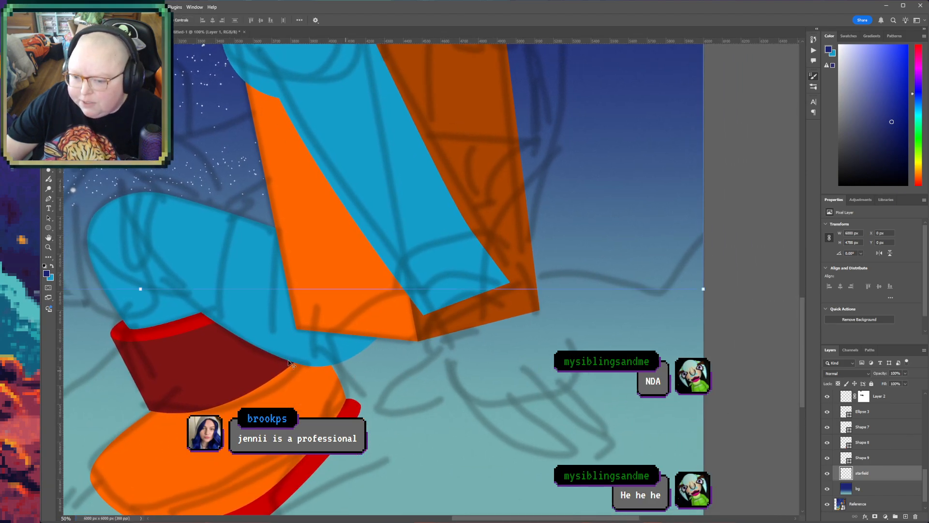
pyautogui.click(191, 331)
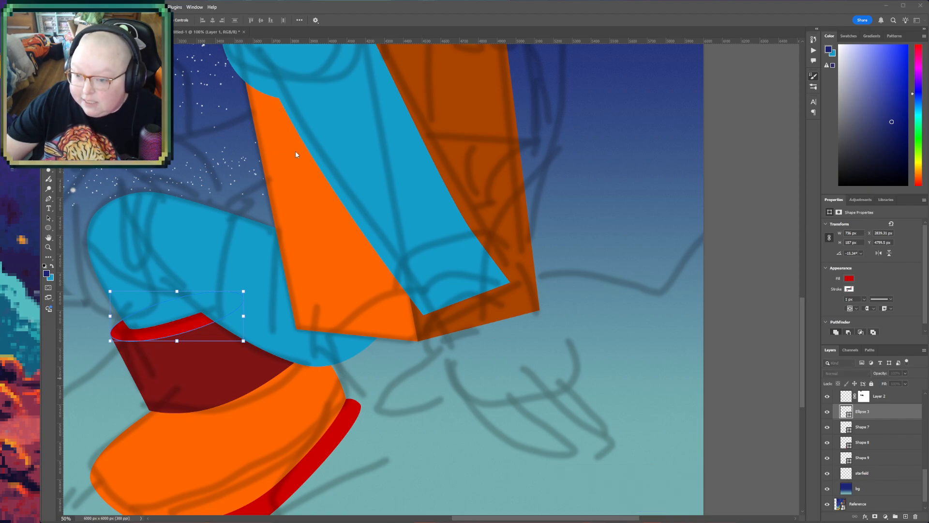
pyautogui.moveTo(194, 313); pyautogui.dragTo(528, 380)
# - Raise the ellipse copy's layer to directly beneath the blue ear c layer and reposition the ellipse just below the torso's lower corner
pyautogui.scroll(5, 872, 460)
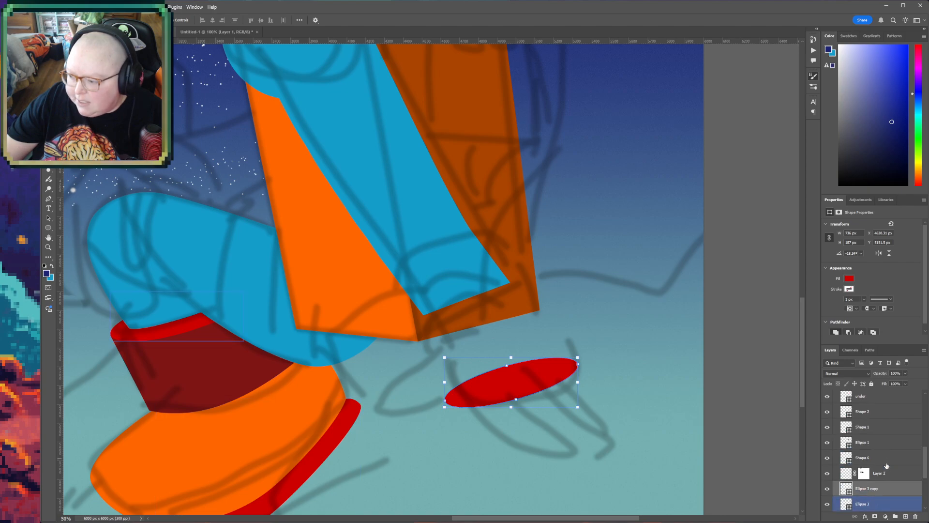
pyautogui.moveTo(891, 490); pyautogui.dragTo(882, 405)
pyautogui.moveTo(506, 384); pyautogui.dragTo(479, 324)
pyautogui.scroll(3, 890, 459)
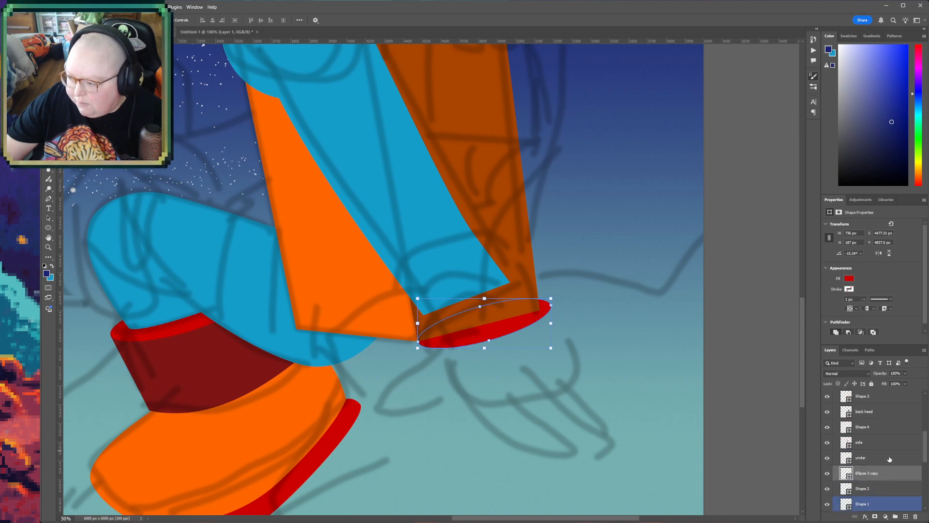
pyautogui.moveTo(878, 476)
pyautogui.mouseDown()
pyautogui.moveTo(882, 386)
pyautogui.moveTo(886, 477)
pyautogui.moveTo(874, 464)
pyautogui.mouseUp()
pyautogui.moveTo(484, 324); pyautogui.dragTo(513, 384)
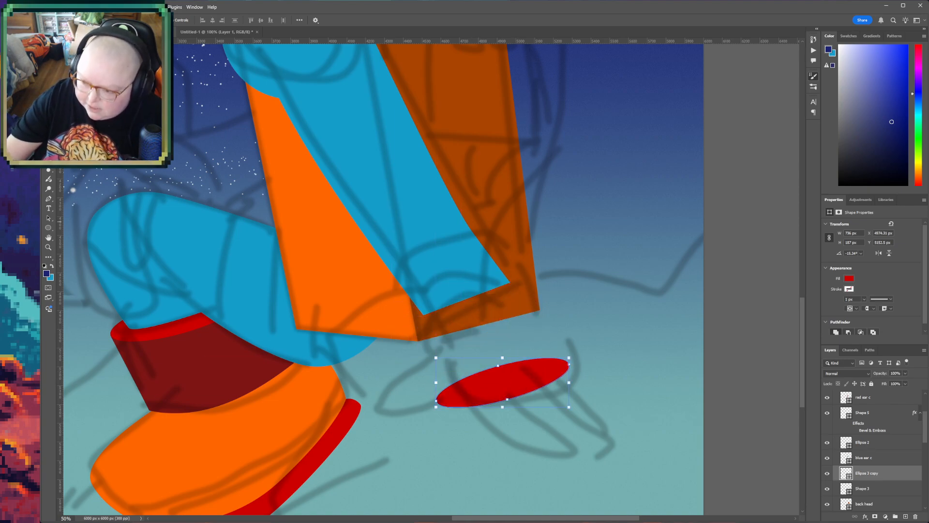
# - Move the red ellipse copy up to the blue sleeve's end and distort it into a larger, tilted opening spanning the sleeve
pyautogui.moveTo(523, 377); pyautogui.dragTo(508, 322)
pyautogui.hotkey('ctrl', 't')
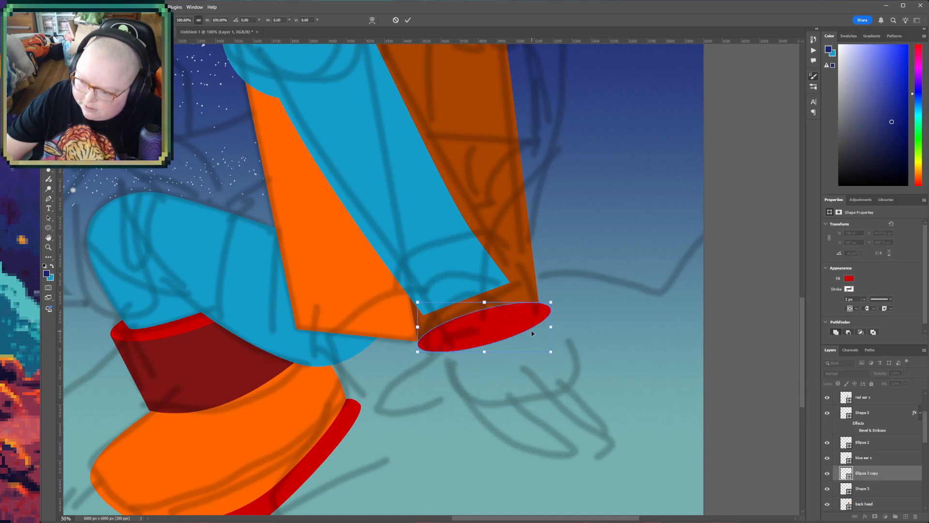
pyautogui.moveTo(551, 304); pyautogui.dragTo(550, 288)
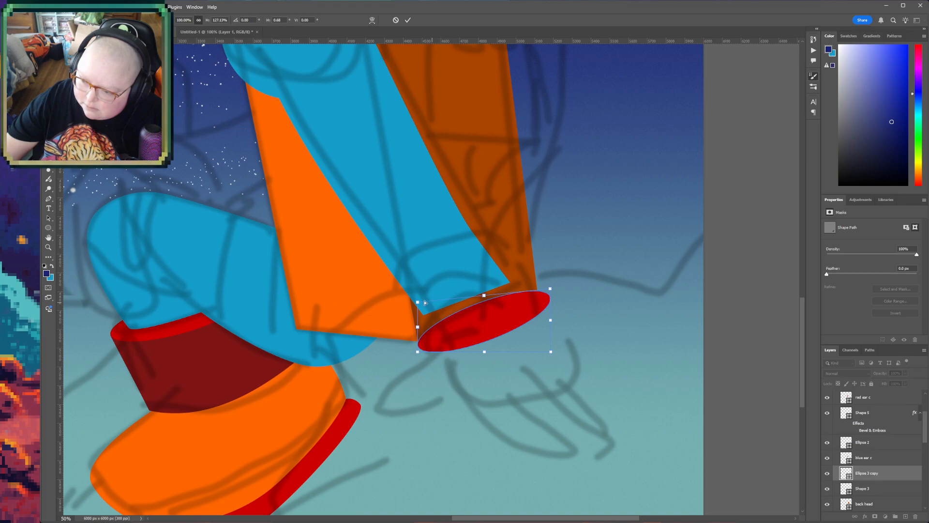
pyautogui.moveTo(419, 303); pyautogui.dragTo(399, 283)
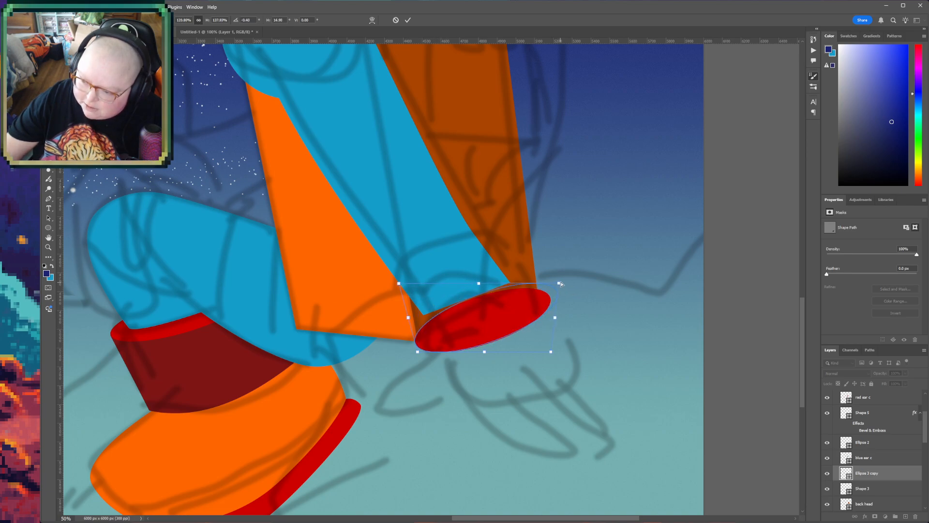
pyautogui.moveTo(551, 290); pyautogui.dragTo(561, 281)
pyautogui.moveTo(482, 281); pyautogui.dragTo(481, 271)
pyautogui.moveTo(552, 353); pyautogui.dragTo(547, 367)
pyautogui.moveTo(418, 352); pyautogui.dragTo(409, 350)
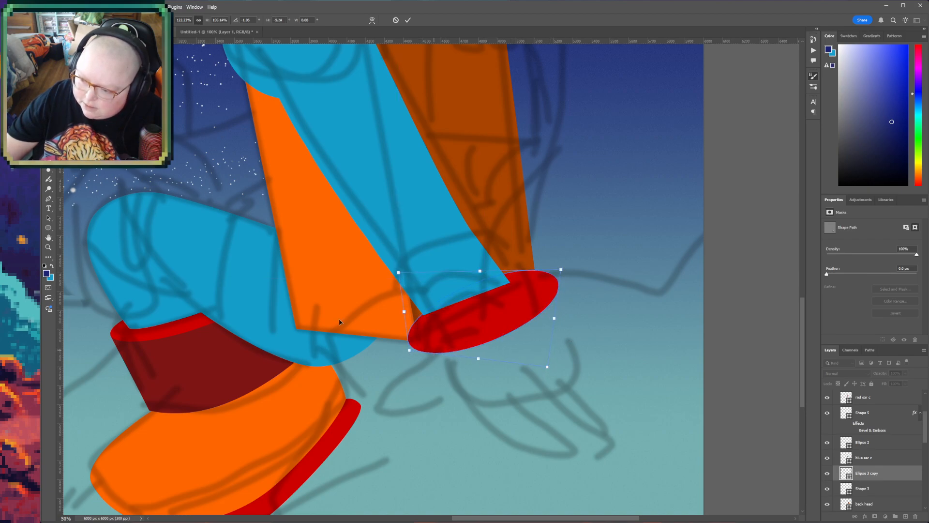
pyautogui.press('Return')
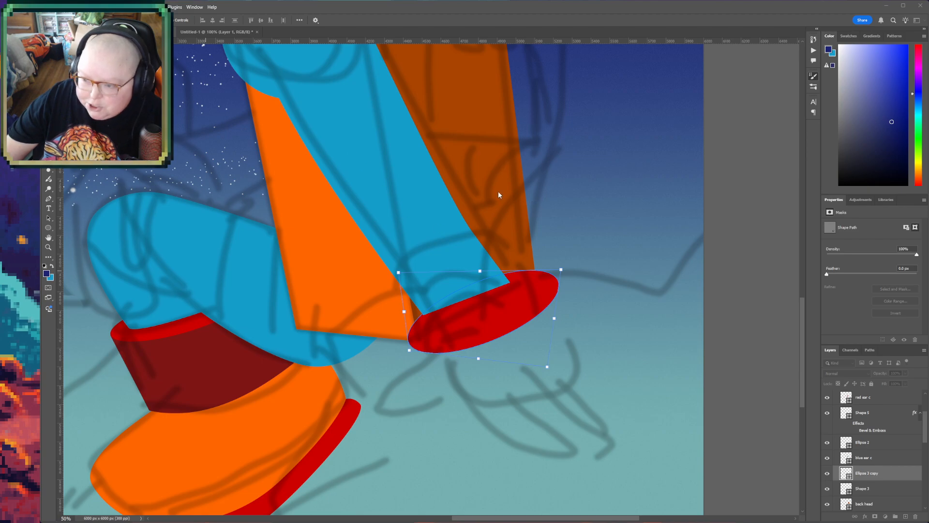
# - Raise the Ellipse 3 copy layer to directly above the red ear c layer so it covers the sleeve's end
pyautogui.scroll(2, 885, 479)
pyautogui.click(885, 478)
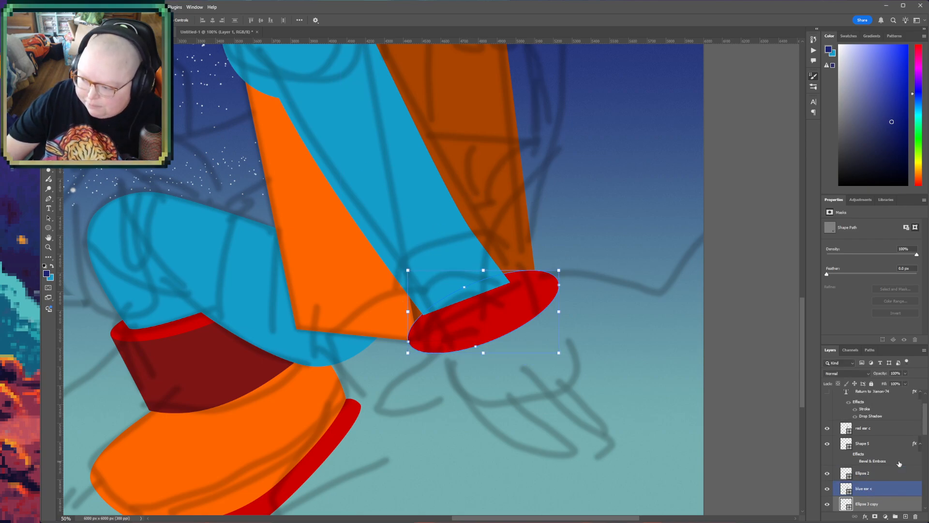
pyautogui.scroll(-2, 882, 489)
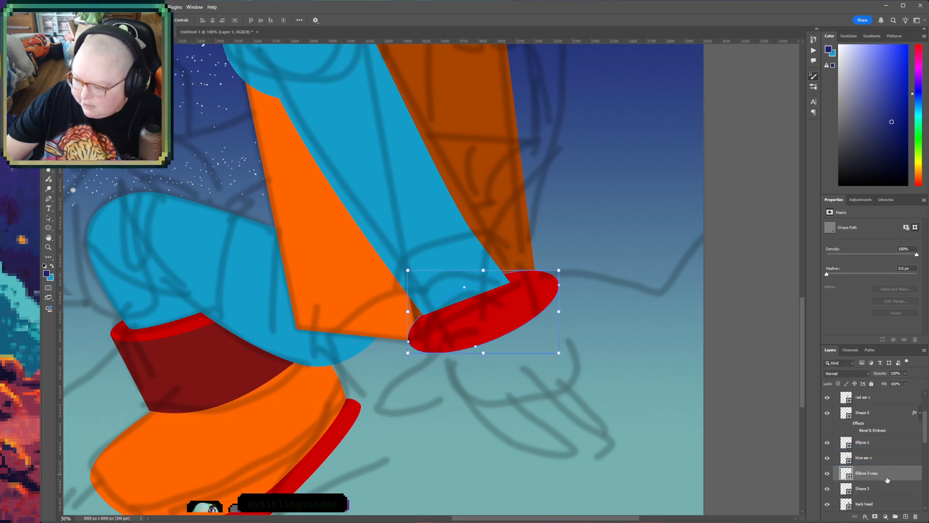
pyautogui.click(879, 489)
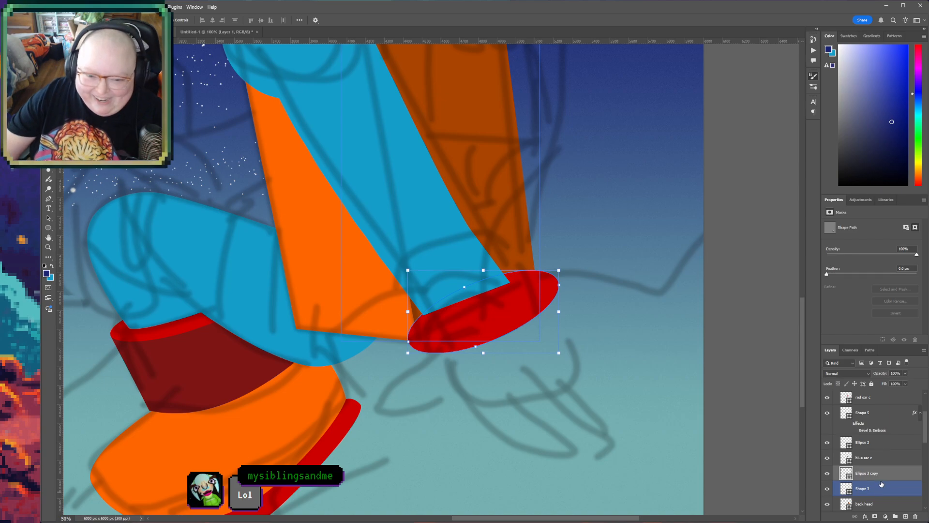
pyautogui.moveTo(893, 478)
pyautogui.mouseDown()
pyautogui.moveTo(893, 413)
pyautogui.moveTo(880, 380)
pyautogui.moveTo(883, 412)
pyautogui.mouseUp()
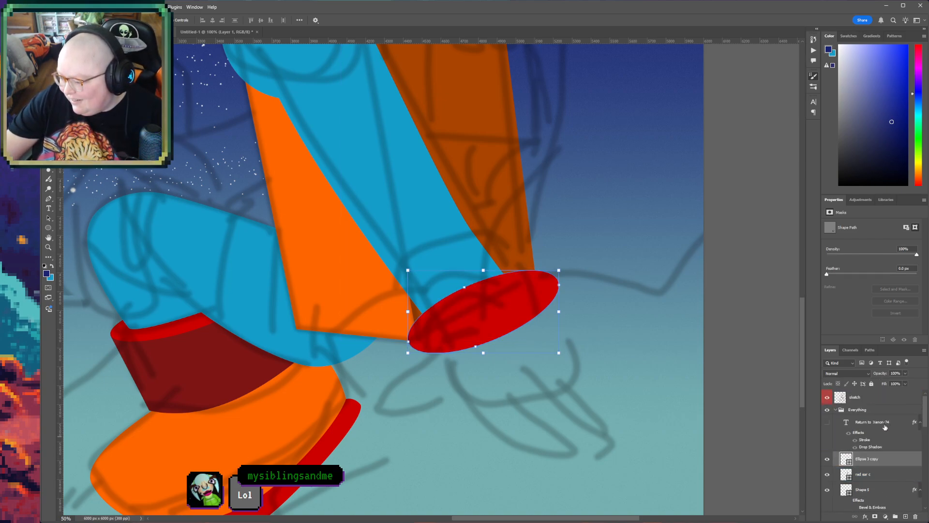
# - Start a Pen shape above the red ear c layer with a straight edge from the ellipse's near end up along the sleeve
pyautogui.click(867, 474)
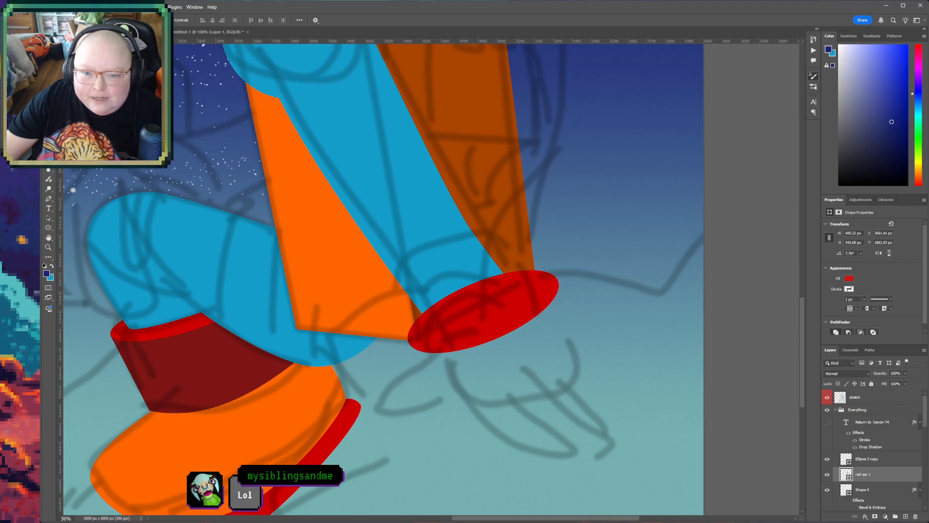
pyautogui.press('p')
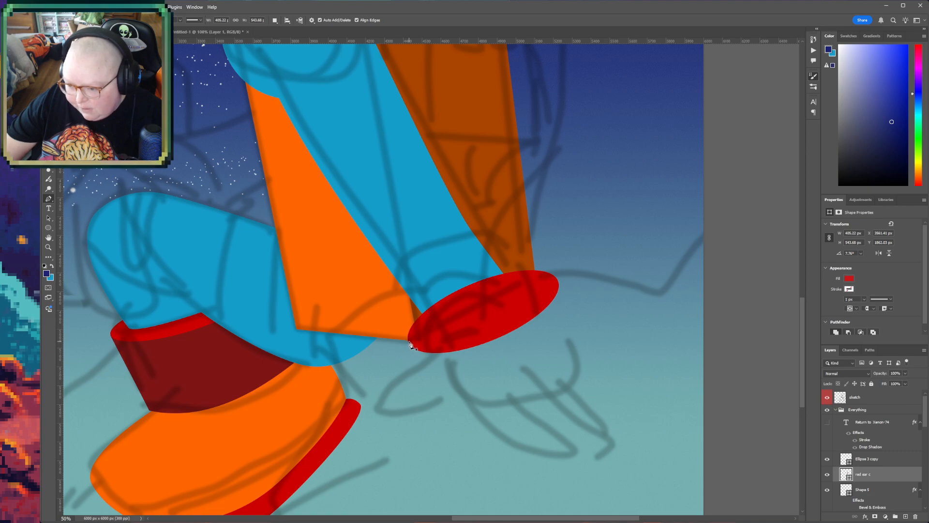
pyautogui.click(408, 339)
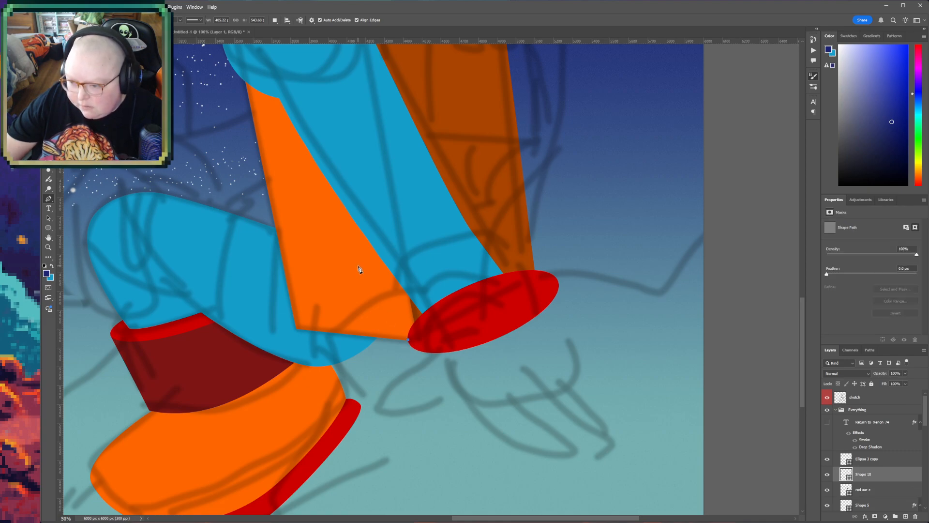
pyautogui.click(379, 278)
pyautogui.moveTo(526, 221); pyautogui.dragTo(557, 241)
pyautogui.hotkey('ctrl', 'z')
pyautogui.moveTo(502, 225); pyautogui.dragTo(537, 251)
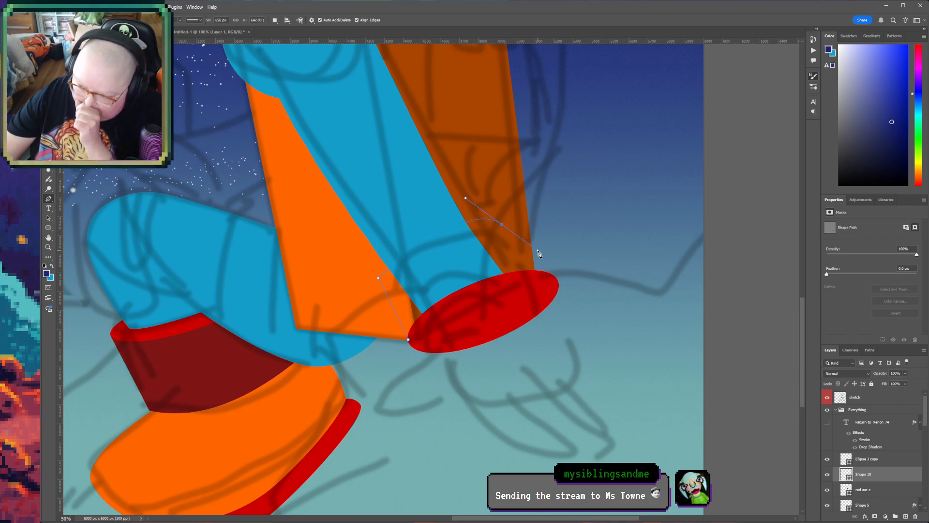
pyautogui.hotkey('ctrl', 'z')
# - Finish the cuff's Pen shape with a curved upper edge across the sleeve and straight sides, closing it behind the red ellipse
pyautogui.press('r')
pyautogui.moveTo(481, 232); pyautogui.dragTo(484, 303)
pyautogui.press('p')
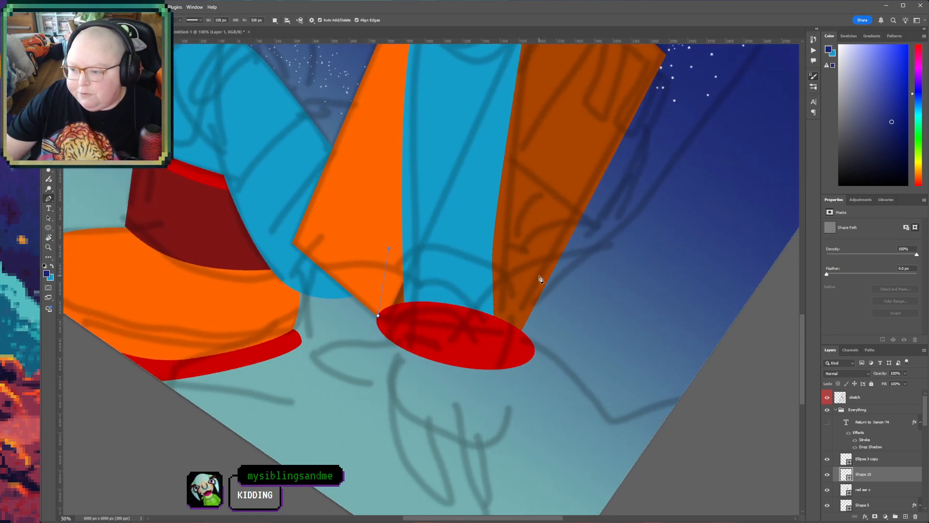
pyautogui.moveTo(542, 274); pyautogui.dragTo(583, 331)
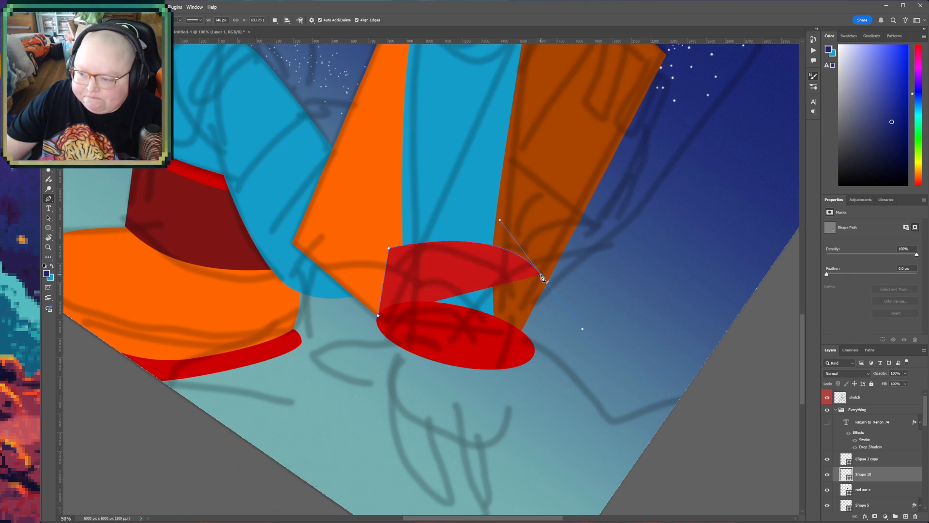
pyautogui.click(543, 277)
pyautogui.click(536, 356)
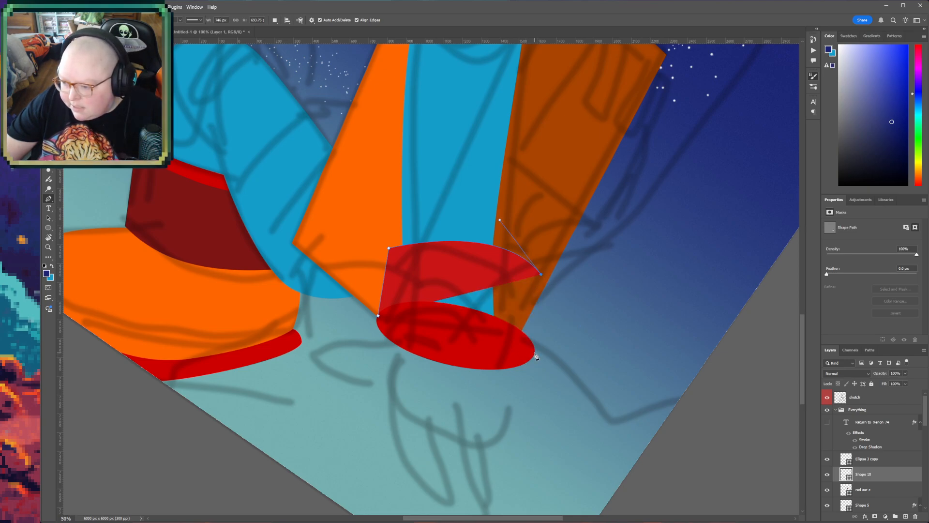
pyautogui.click(391, 333)
pyautogui.click(378, 317)
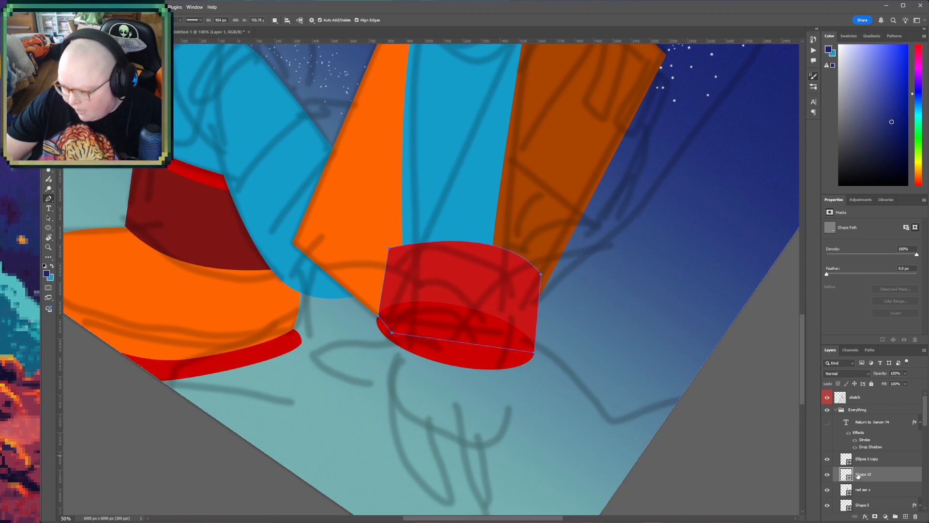
# - Fill the new cuff shape with the dark red of the boot's cuff and deselect its path
pyautogui.press('i')
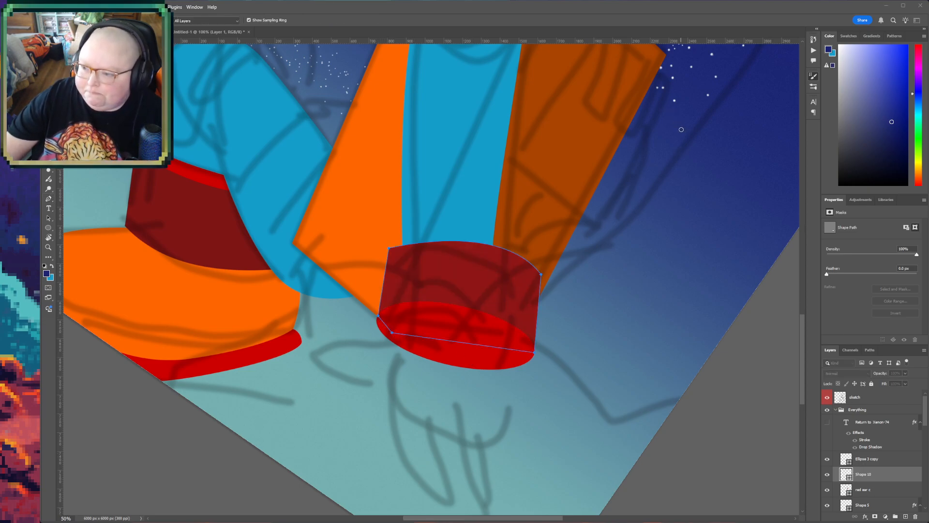
pyautogui.click(765, 96)
pyautogui.press('t')
pyautogui.press('r')
# - Stretch the dark red cuff slightly further up the sleeve by transforming its upper edge
pyautogui.hotkey('ctrl', 't')
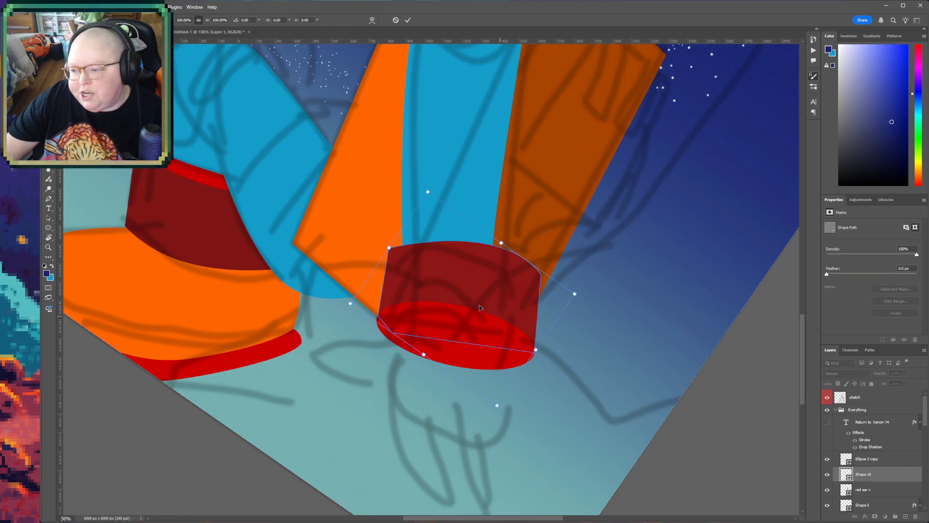
pyautogui.click(420, 332)
pyautogui.moveTo(400, 245)
pyautogui.mouseDown()
pyautogui.moveTo(400, 235)
pyautogui.moveTo(383, 250)
pyautogui.moveTo(397, 244)
pyautogui.mouseUp()
pyautogui.press('Return')
pyautogui.press('r')
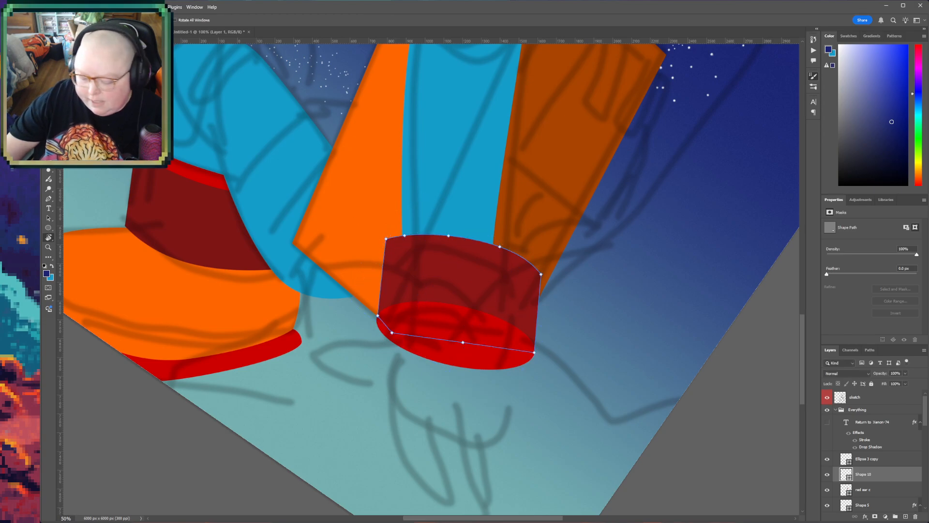
pyautogui.moveTo(462, 177); pyautogui.dragTo(402, 188)
pyautogui.press('z')
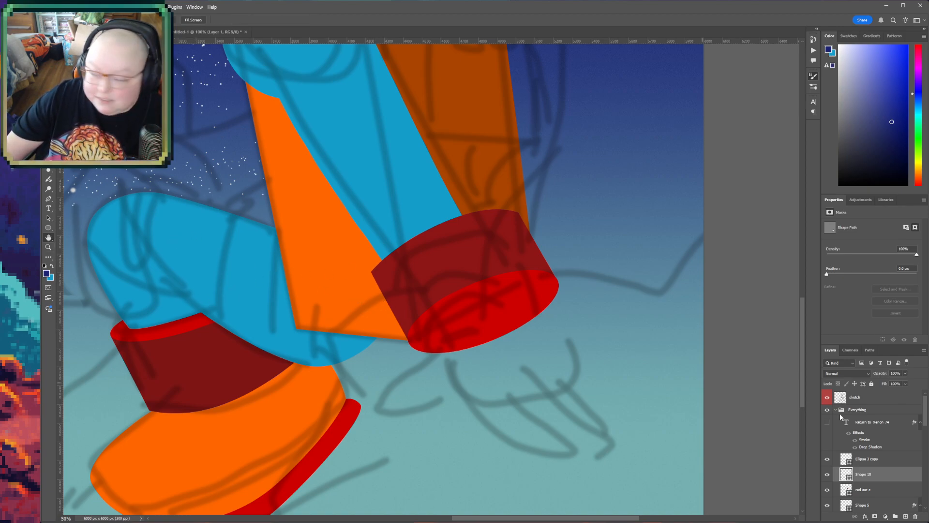
# - Start a Pen shape for the hand above the Ellipse 3 copy layer, curving across the cuff opening and around the sketched thumb
pyautogui.click(898, 459)
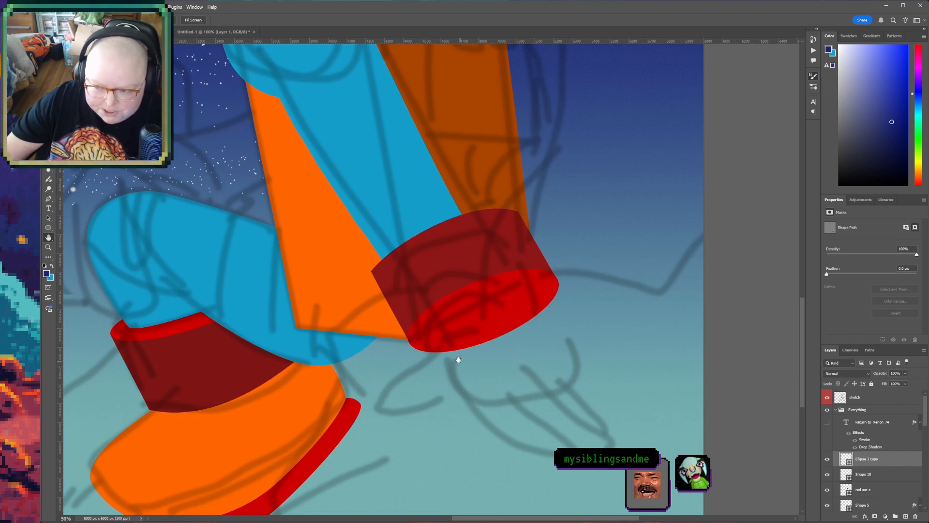
pyautogui.moveTo(459, 363); pyautogui.dragTo(442, 353)
pyautogui.click(48, 199)
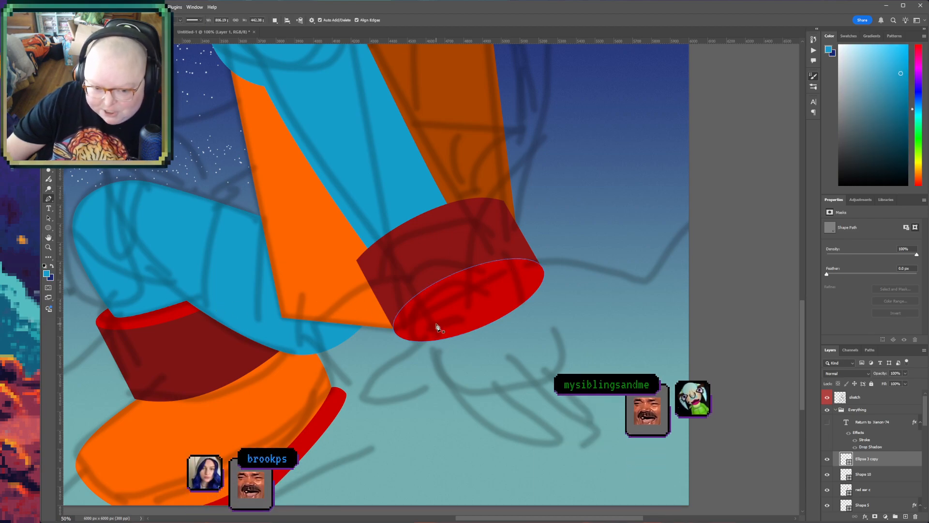
pyautogui.click(521, 293)
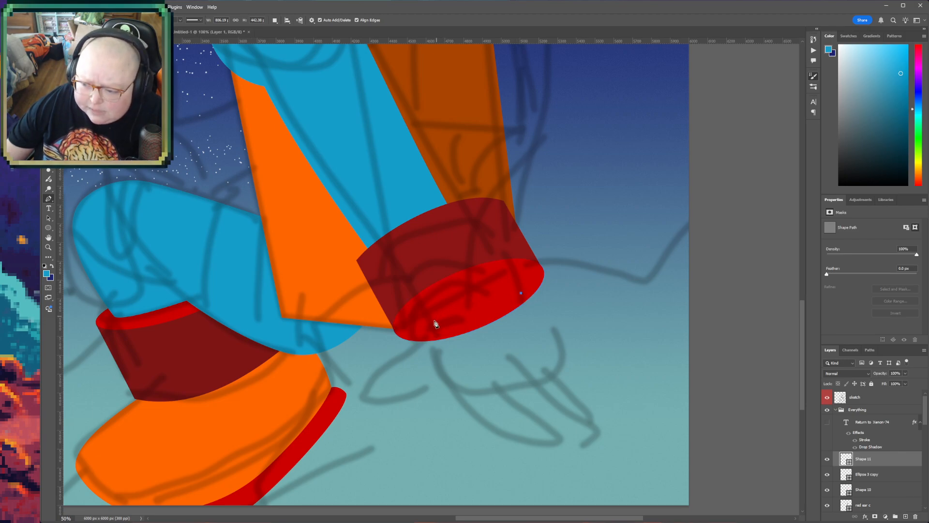
pyautogui.moveTo(430, 322); pyautogui.dragTo(391, 378)
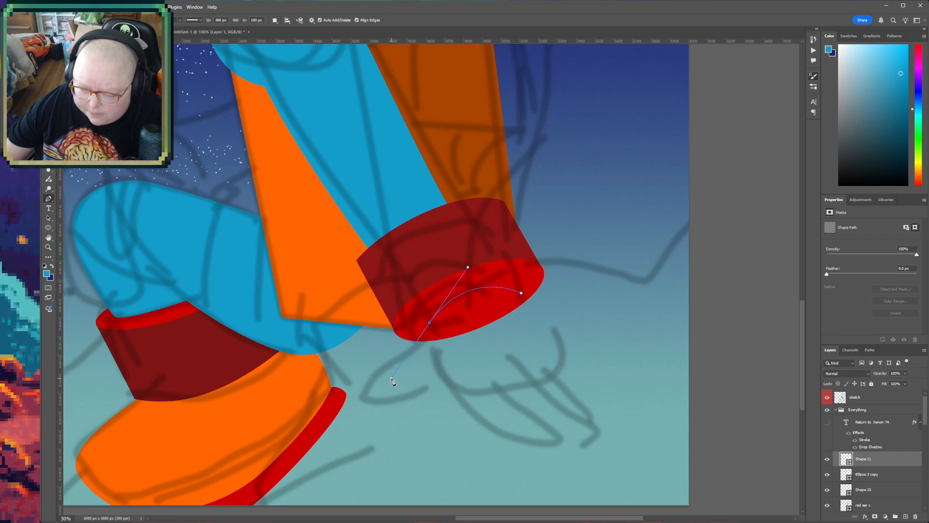
pyautogui.keyDown('alt'); pyautogui.click(429, 323); pyautogui.keyUp('alt')
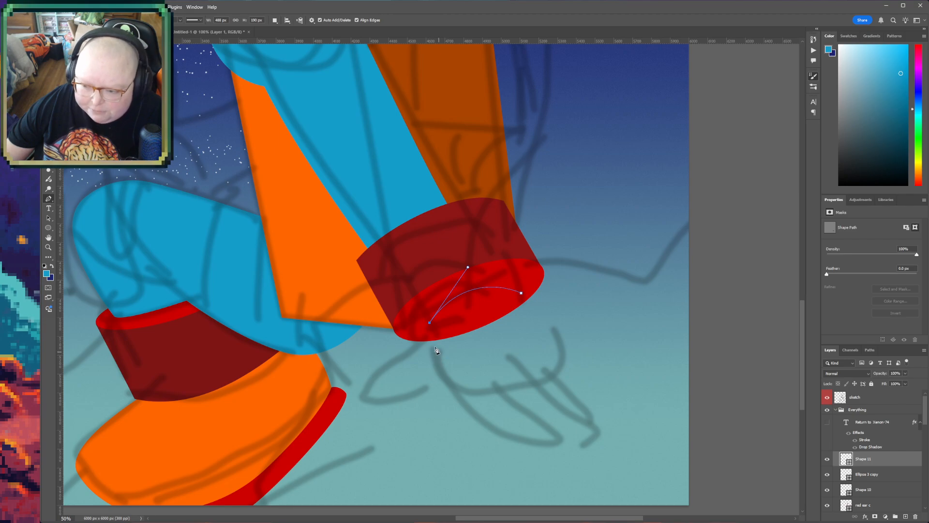
pyautogui.moveTo(426, 340); pyautogui.dragTo(401, 359)
pyautogui.moveTo(361, 397); pyautogui.dragTo(371, 415)
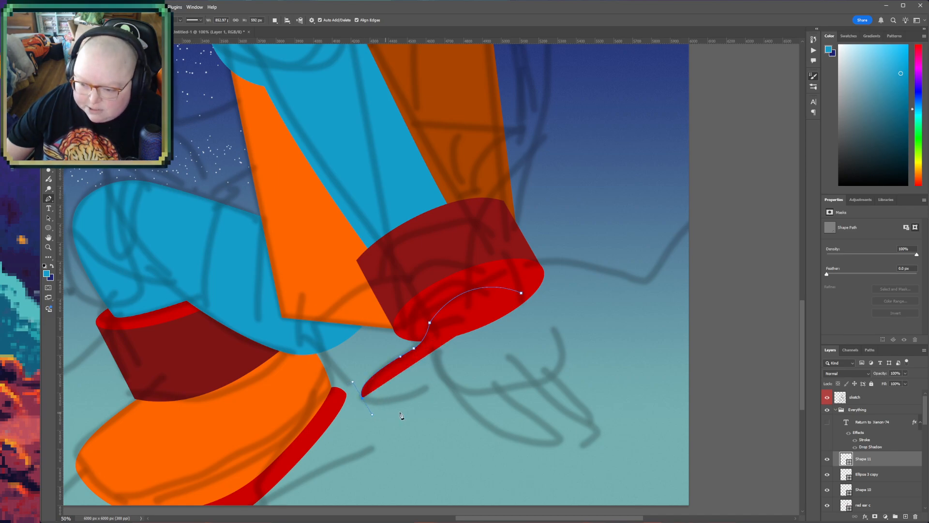
pyautogui.click(414, 391)
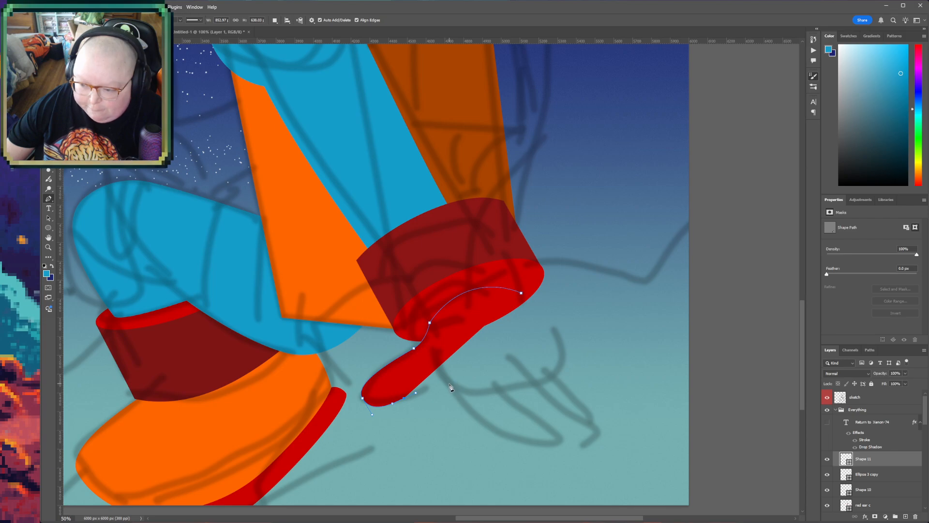
# - Continue the hand's Pen outline from the thumb's base around the sketched finger and up the back of the hand
pyautogui.moveTo(452, 386); pyautogui.dragTo(454, 399)
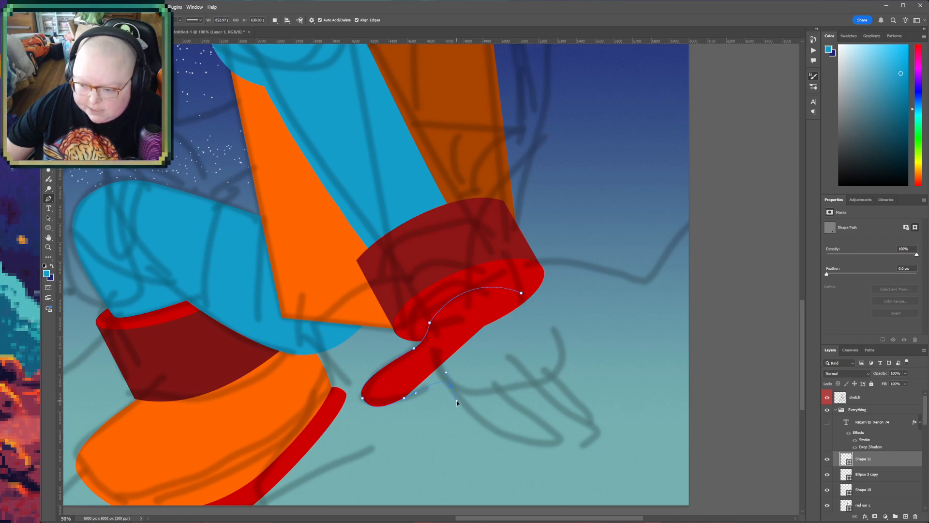
pyautogui.click(535, 448)
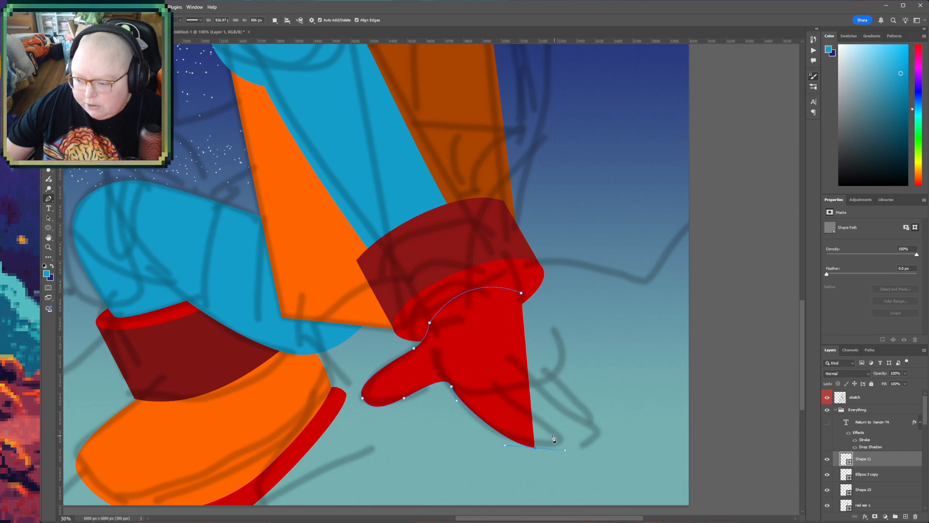
pyautogui.moveTo(550, 431); pyautogui.dragTo(540, 419)
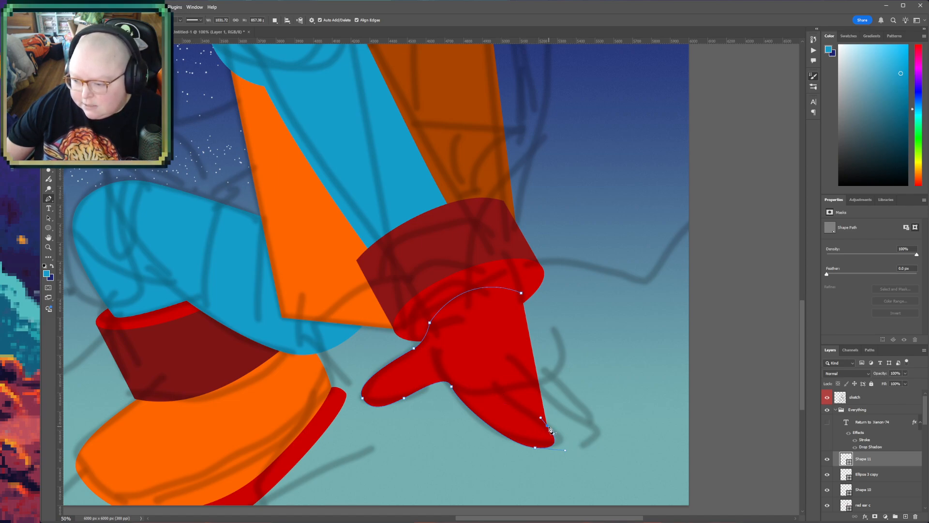
pyautogui.click(548, 380)
pyautogui.click(555, 373)
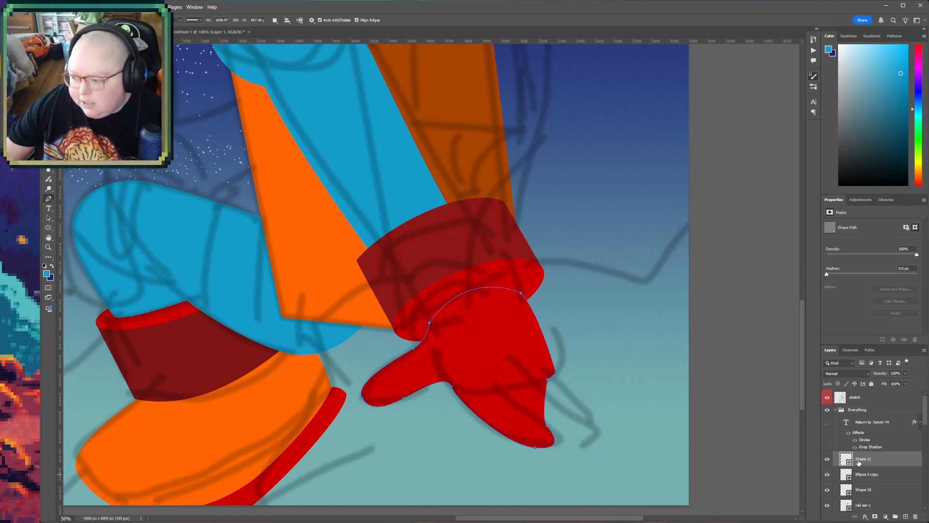
# - Fill the hand shape with the light blue of the sleeve and return to the Pen tool
pyautogui.press('i')
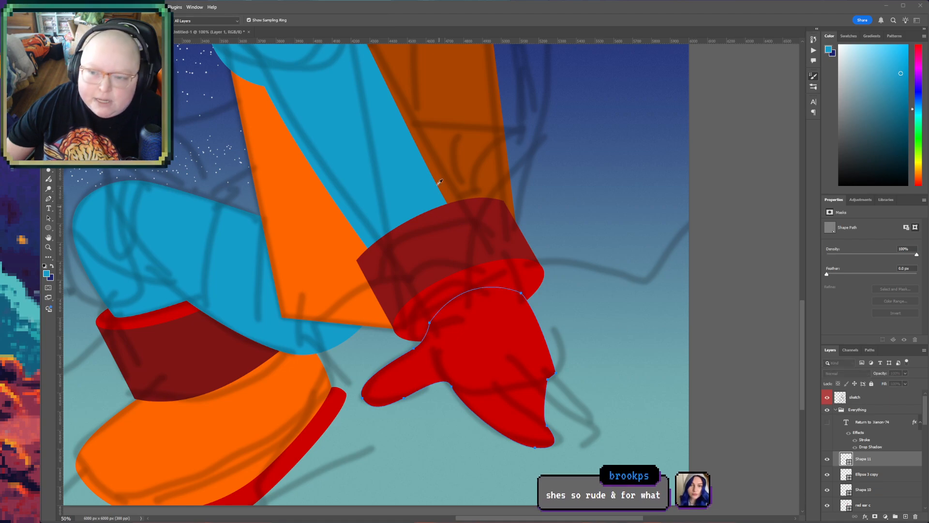
pyautogui.hotkey('alt', 'BackSpace')
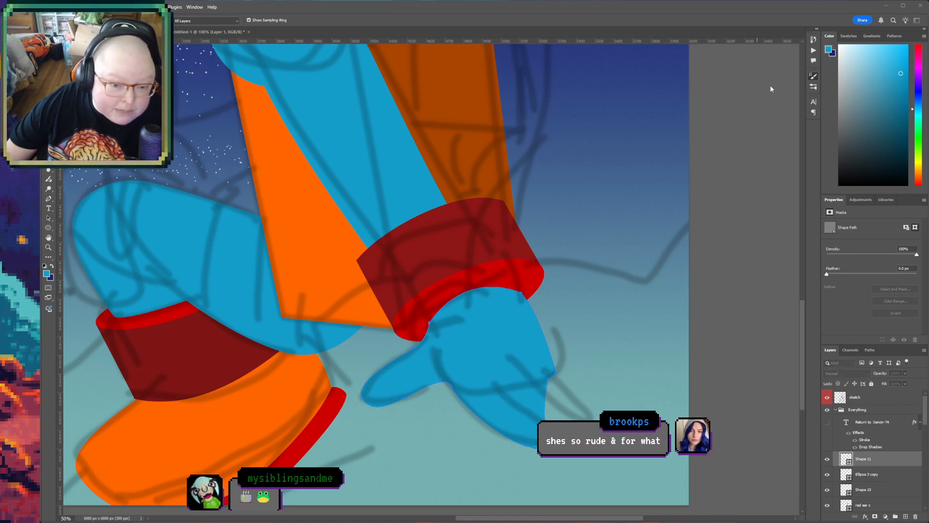
pyautogui.press('p')
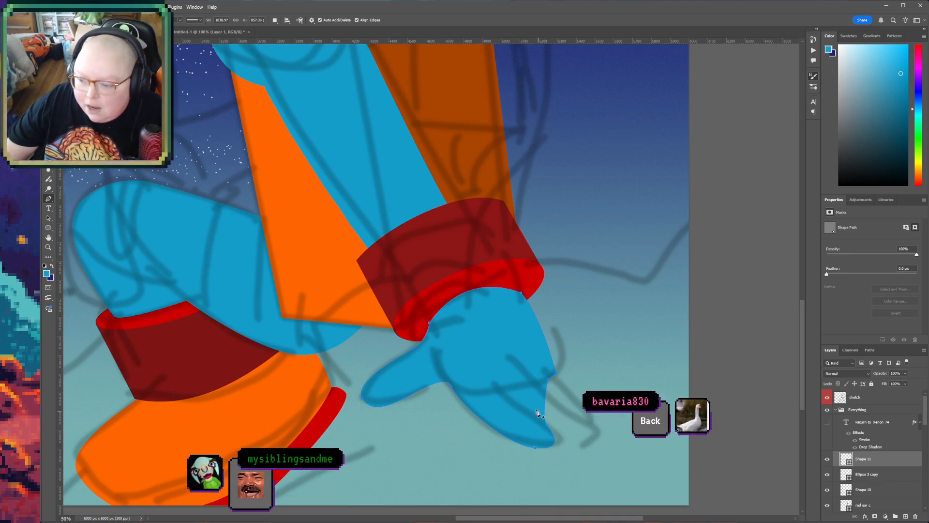
# - Start a Pen shape in the hand's light blue above Shape 11, tracing the sketched fingertips beside the first finger
pyautogui.click(536, 438)
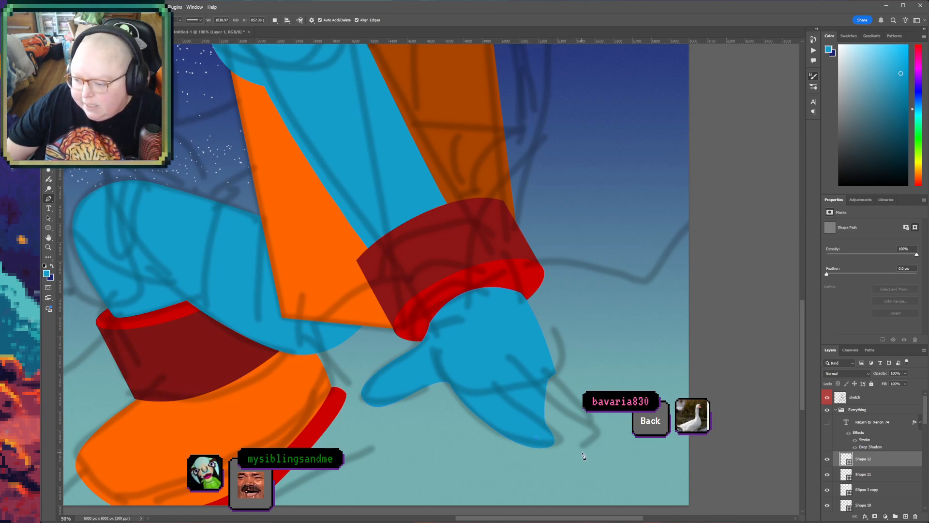
pyautogui.moveTo(582, 451); pyautogui.dragTo(591, 446)
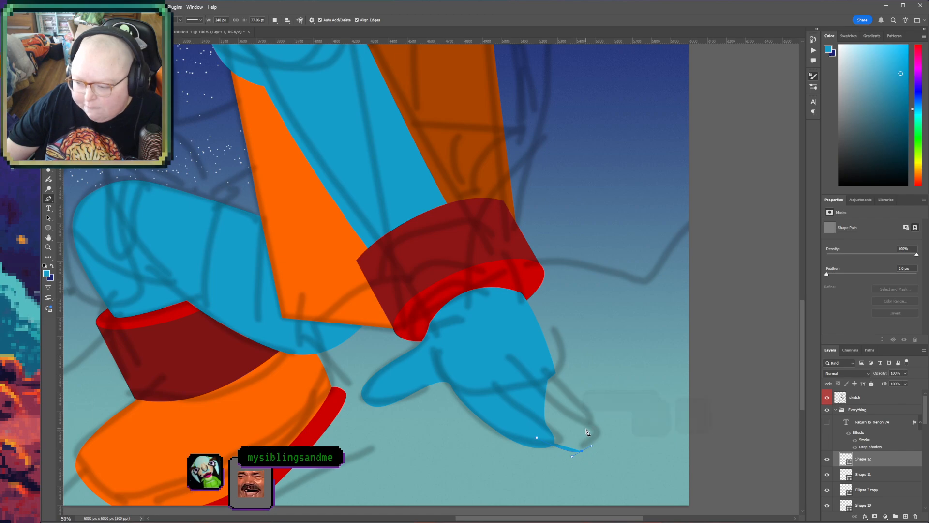
pyautogui.click(586, 429)
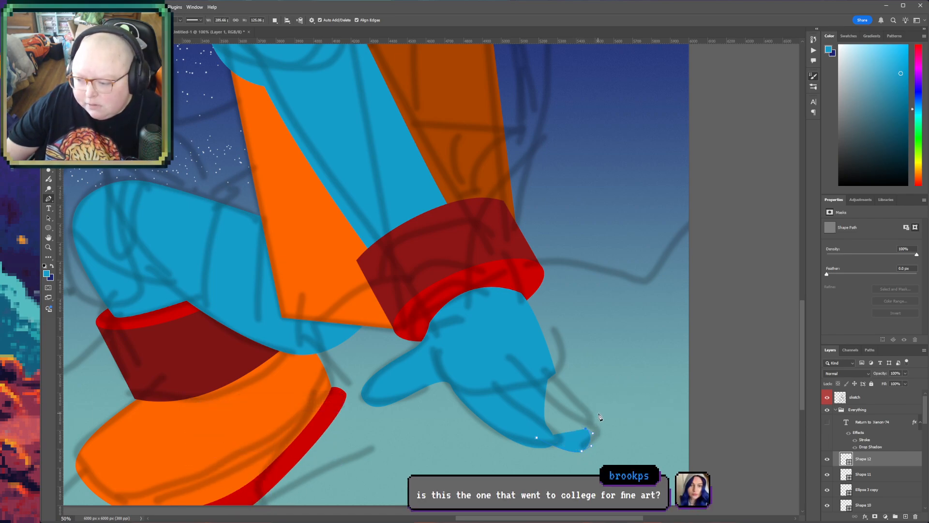
pyautogui.moveTo(598, 411); pyautogui.dragTo(590, 405)
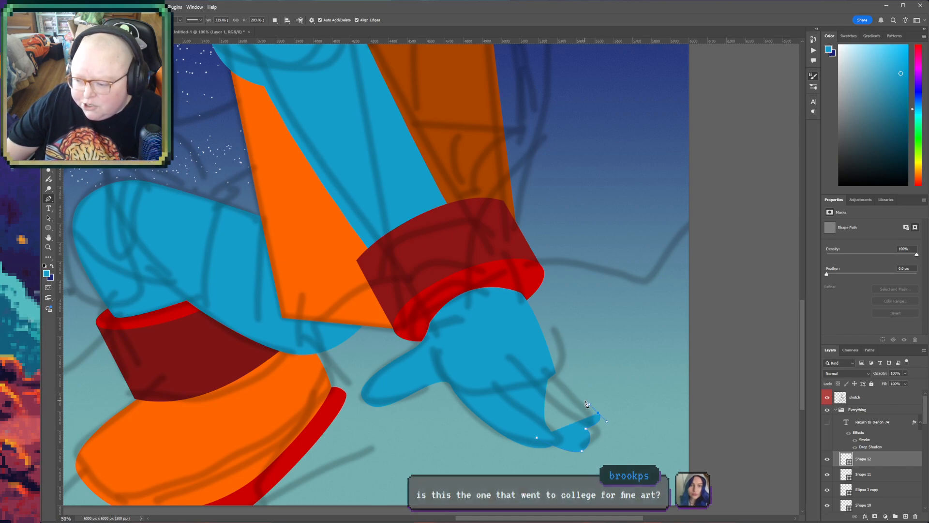
pyautogui.moveTo(585, 401); pyautogui.dragTo(596, 403)
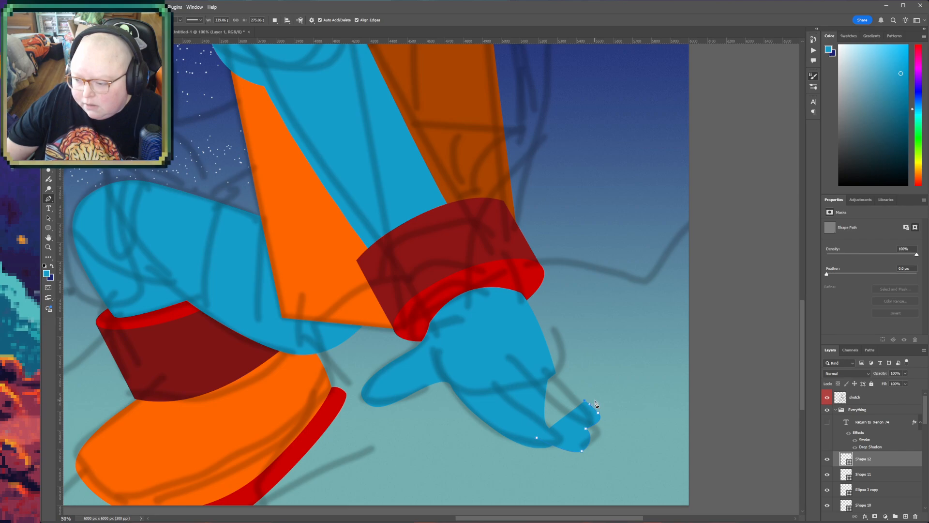
# - Continue the fingers' Pen outline along the outer edge of the hand to the cuff and close it through the palm
pyautogui.click(585, 384)
pyautogui.click(567, 365)
pyautogui.click(561, 352)
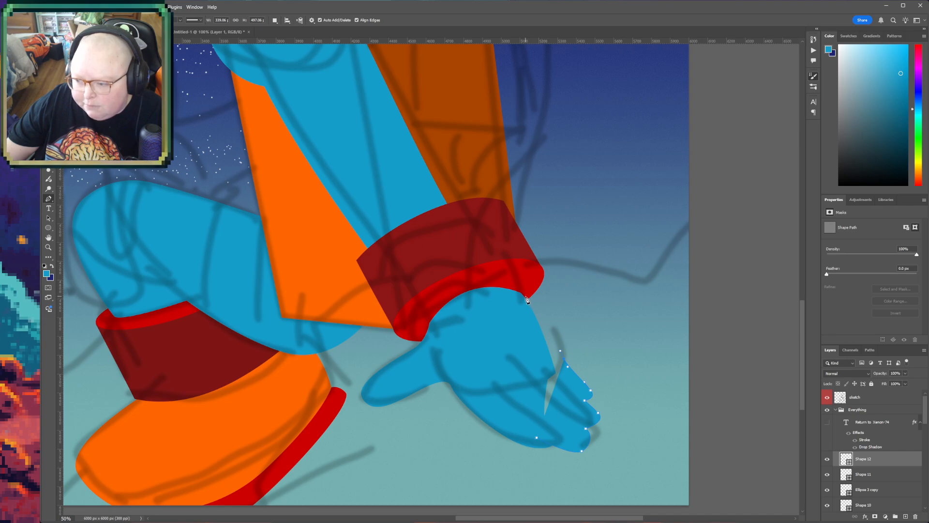
pyautogui.click(522, 293)
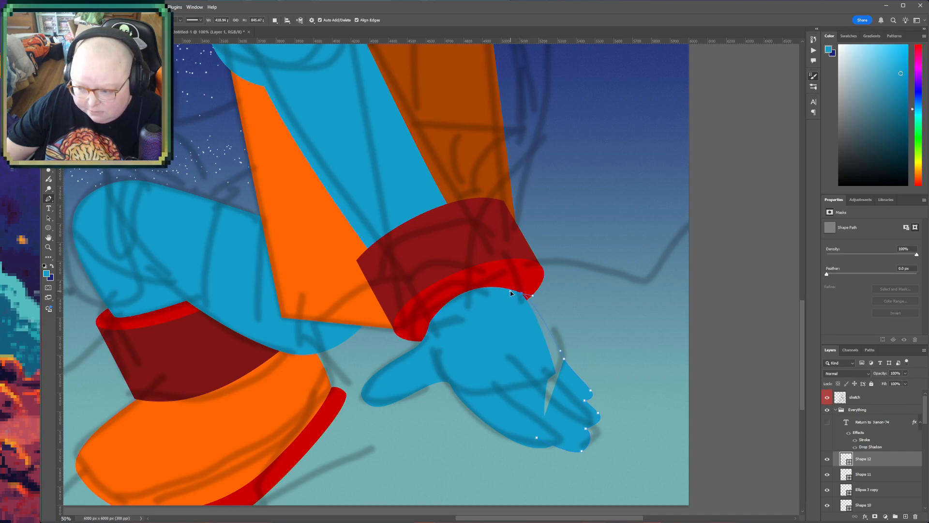
pyautogui.click(511, 290)
pyautogui.click(499, 351)
pyautogui.click(535, 406)
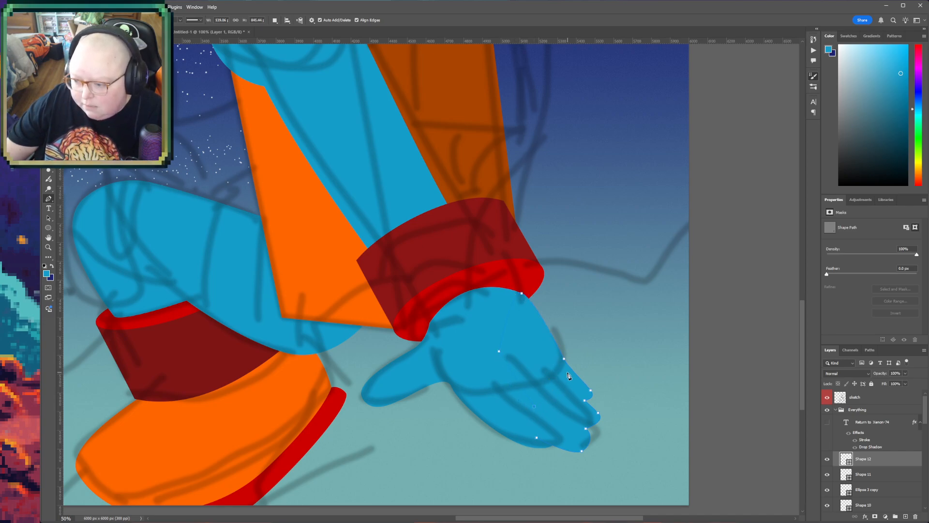
pyautogui.click(538, 440)
# - Save the illustration with the finished hand
pyautogui.press('z')
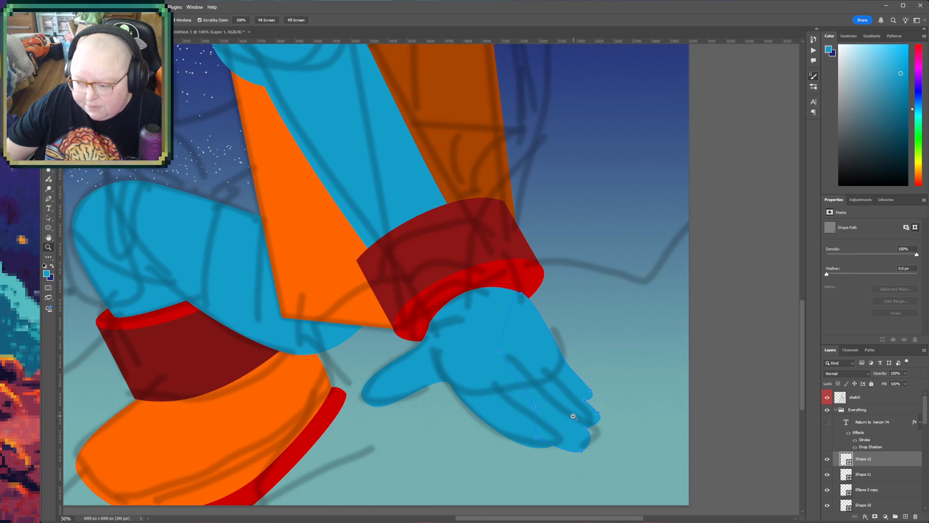
pyautogui.keyDown('alt'); pyautogui.click(602, 378); pyautogui.keyUp('alt')
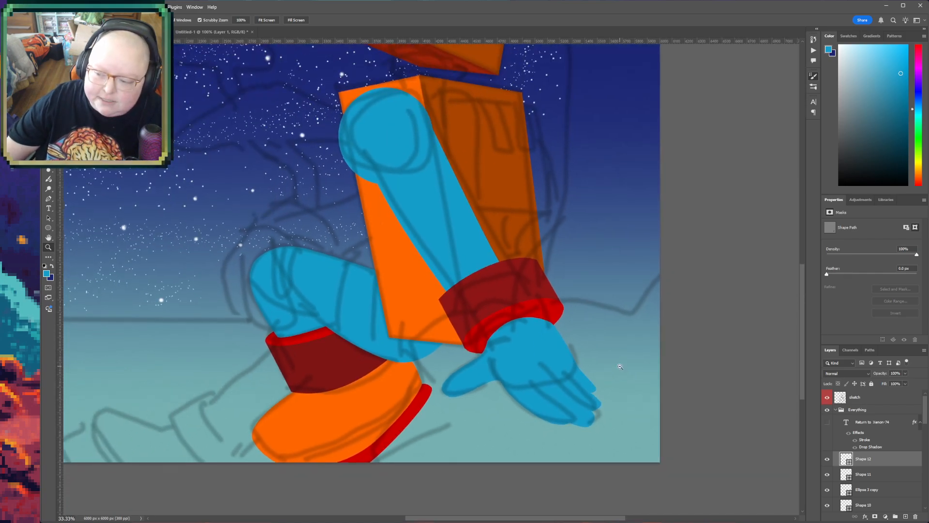
pyautogui.keyDown('alt'); pyautogui.click(620, 365); pyautogui.keyUp('alt')
pyautogui.keyDown('alt'); pyautogui.click(621, 366); pyautogui.keyUp('alt')
pyautogui.hotkey('ctrl', 's')
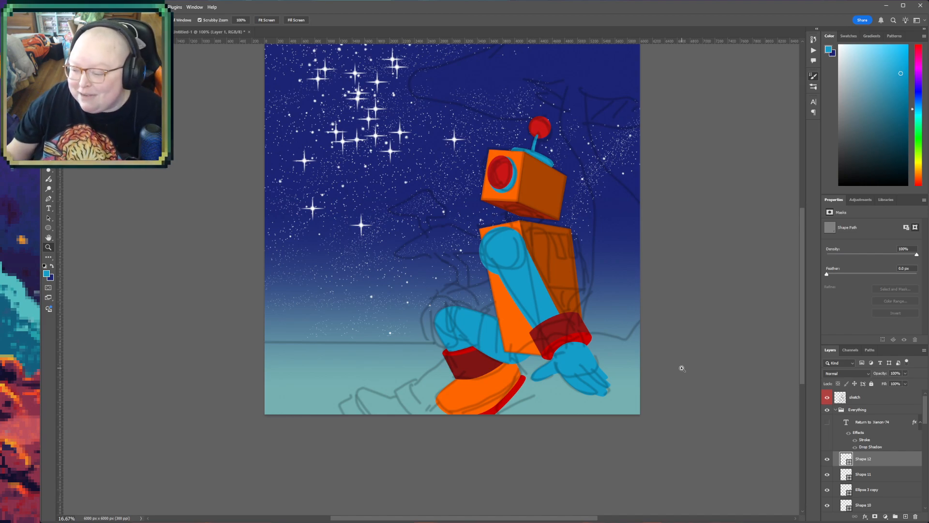
# - Select the starfield layer beneath the robot's shapes as the place for the far leg
pyautogui.press('h')
pyautogui.moveTo(422, 434); pyautogui.dragTo(325, 444)
pyautogui.press('z')
pyautogui.click(399, 368)
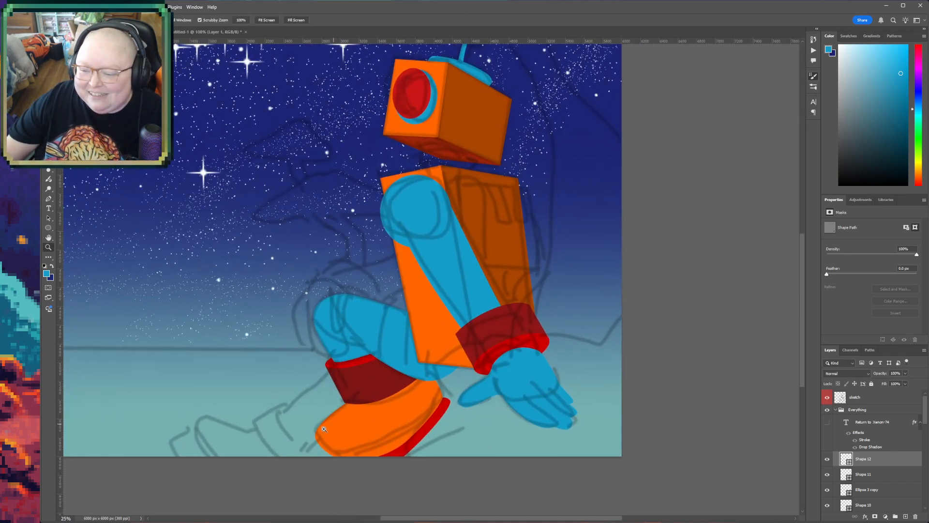
pyautogui.click(329, 427)
pyautogui.scroll(-5, 876, 478)
pyautogui.scroll(-6, 876, 479)
pyautogui.scroll(-2, 879, 478)
pyautogui.click(879, 459)
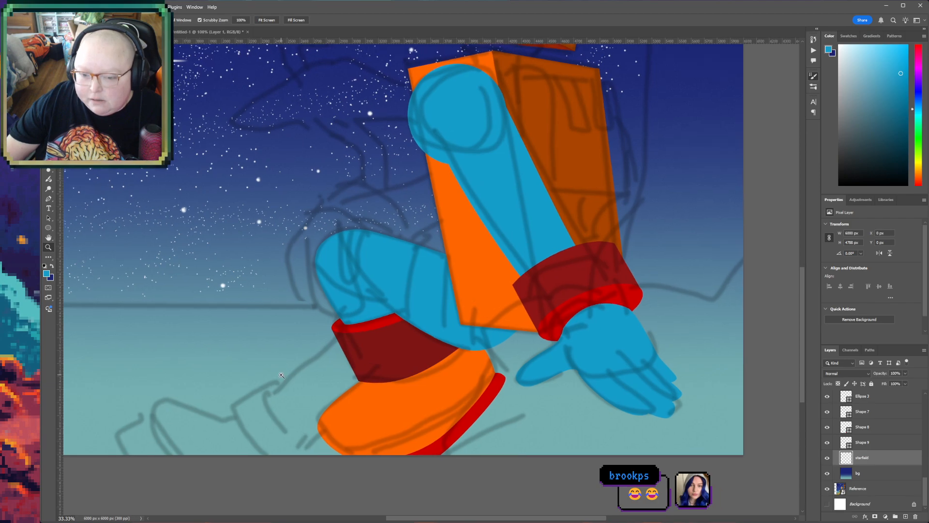
# - Draw the far lower leg as a closed light blue Pen shape, running from behind the dark red cuff to the sketched ankle
pyautogui.click(288, 376)
pyautogui.press('p')
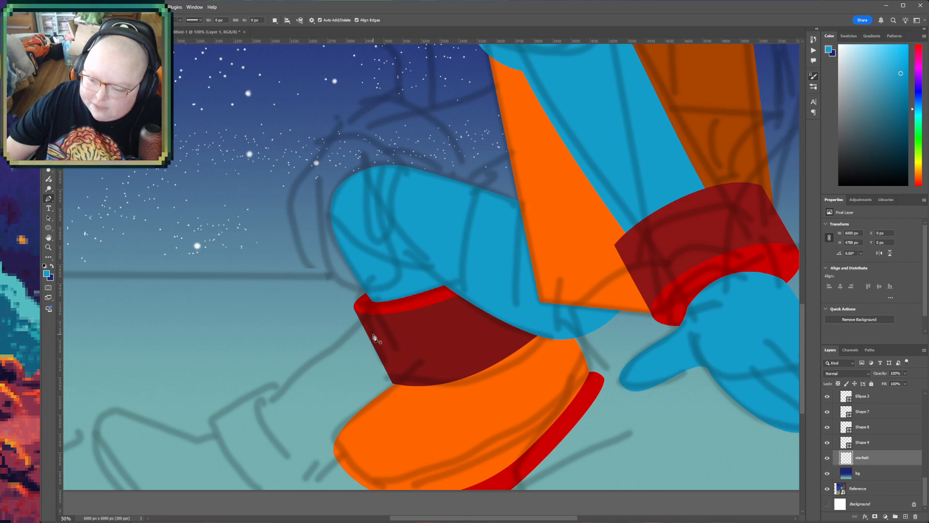
pyautogui.click(369, 328)
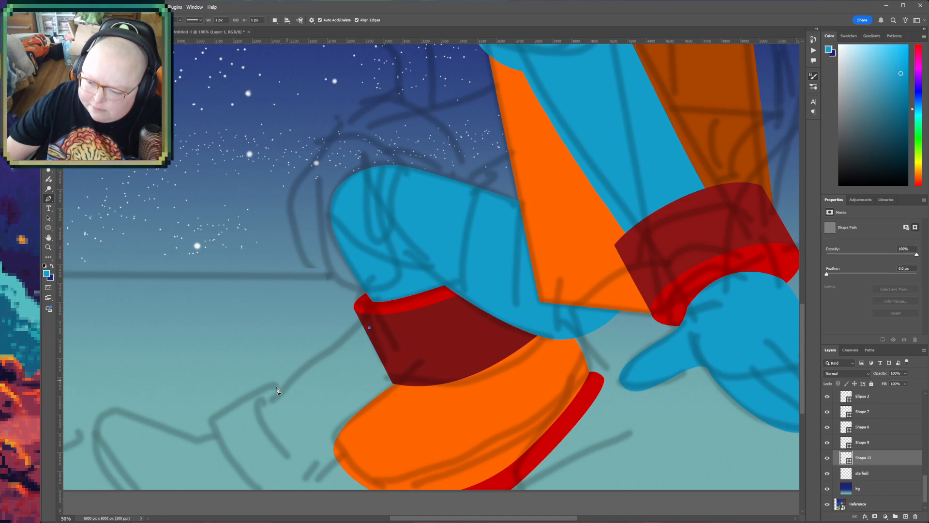
pyautogui.moveTo(254, 407); pyautogui.dragTo(255, 406)
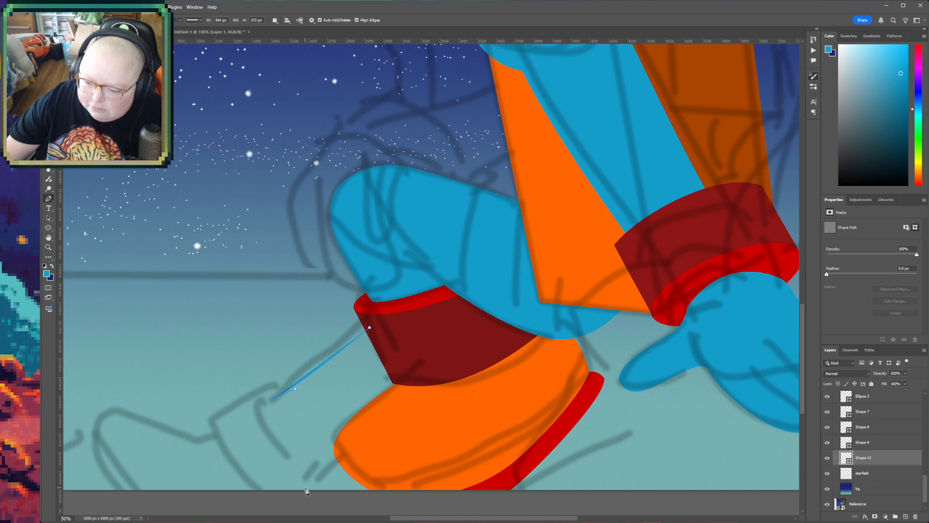
pyautogui.moveTo(299, 462); pyautogui.dragTo(342, 490)
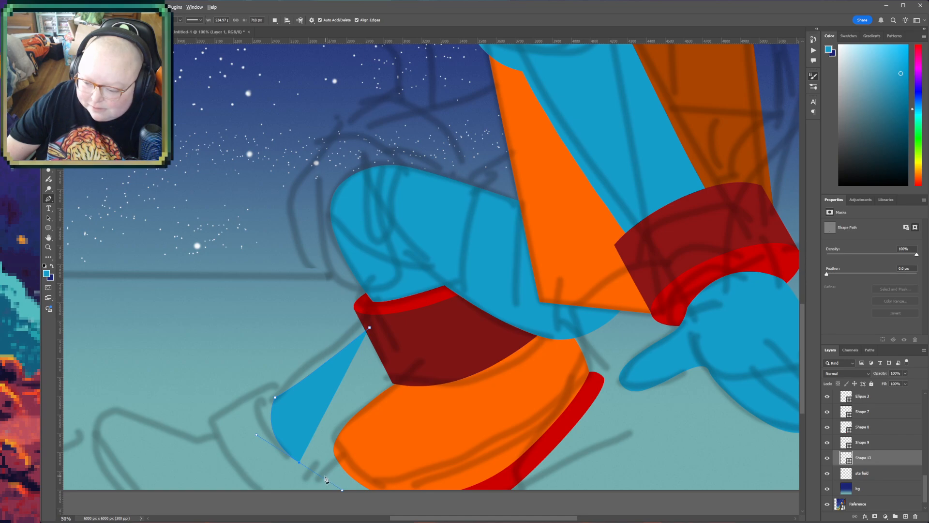
pyautogui.moveTo(323, 478); pyautogui.dragTo(401, 431)
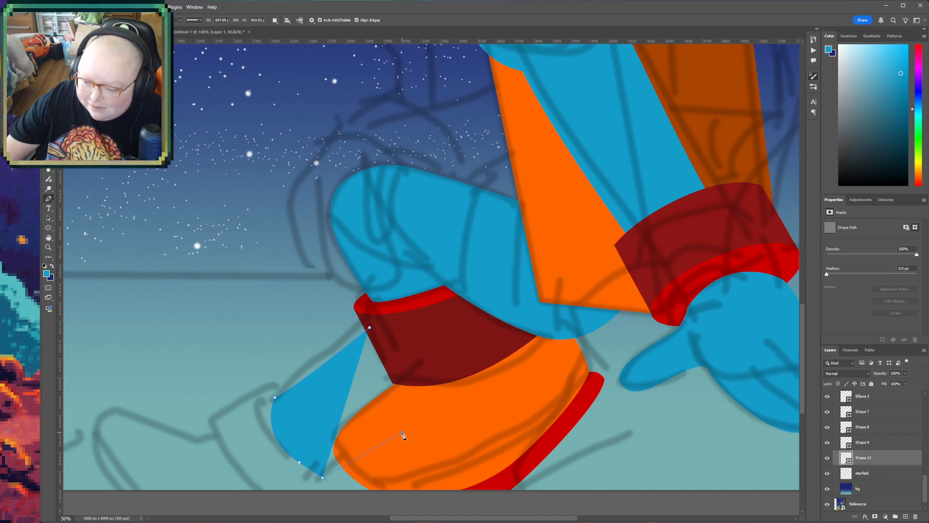
pyautogui.click(450, 378)
pyautogui.click(401, 333)
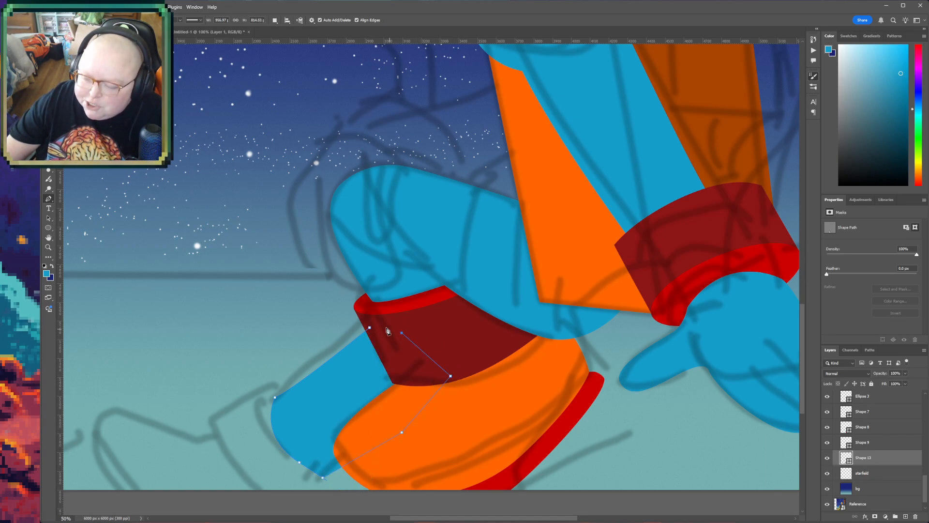
pyautogui.click(370, 329)
# - Select the starfield layer again and switch to the Ellipse tool for the far leg's cuff
pyautogui.press('z')
pyautogui.keyDown('alt'); pyautogui.click(338, 386); pyautogui.keyUp('alt')
pyautogui.press('h')
pyautogui.moveTo(435, 390); pyautogui.dragTo(457, 436)
pyautogui.moveTo(492, 461); pyautogui.dragTo(500, 422)
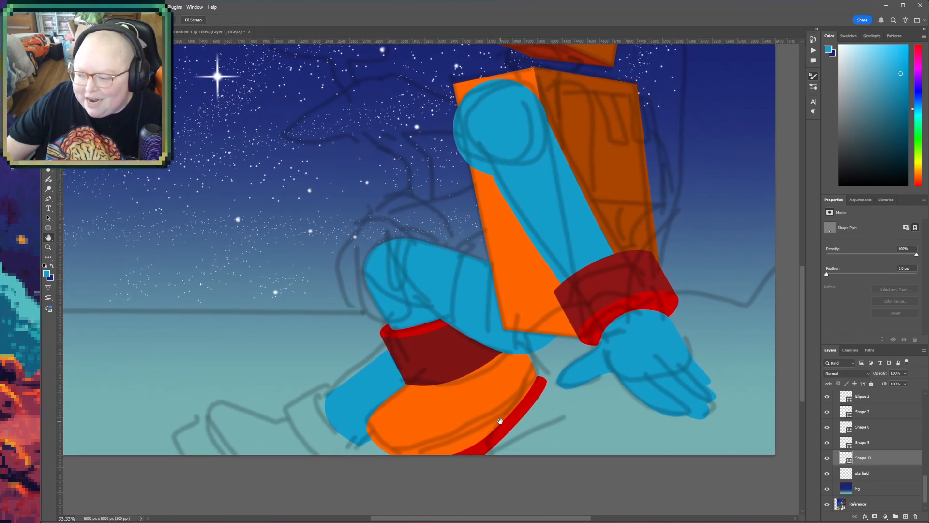
pyautogui.click(896, 476)
pyautogui.press('z')
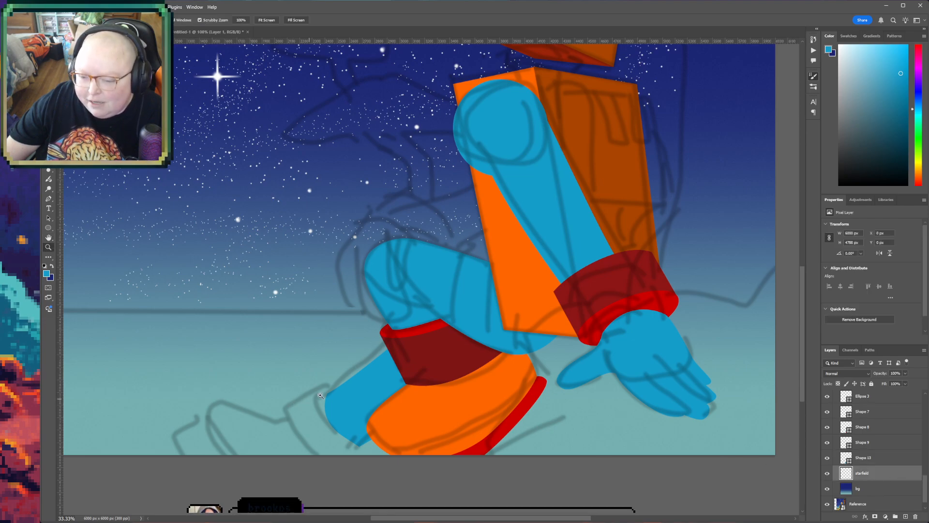
pyautogui.click(375, 394)
pyautogui.click(276, 429)
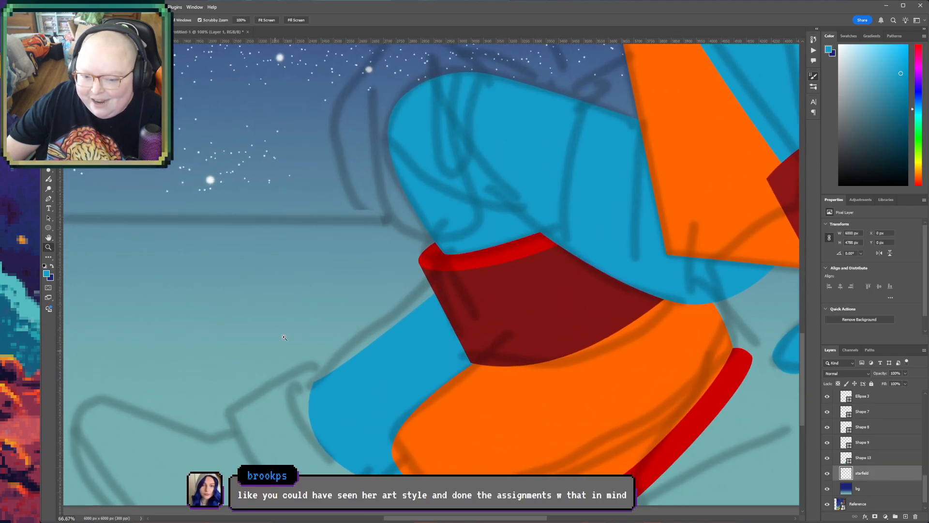
pyautogui.click(48, 228)
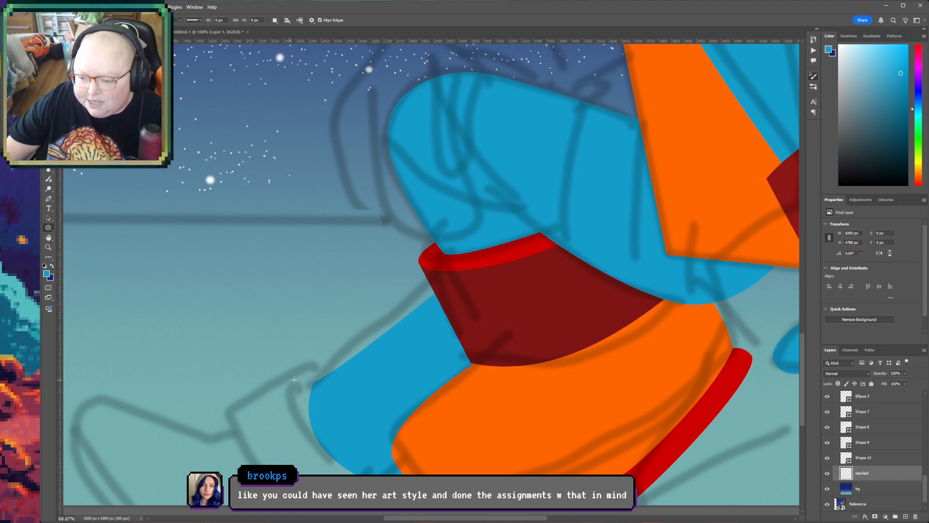
# - Warp the far lower leg shape, Shape 13, so its ankle end bulges slightly outward along the sketched cuff opening
pyautogui.click(863, 461)
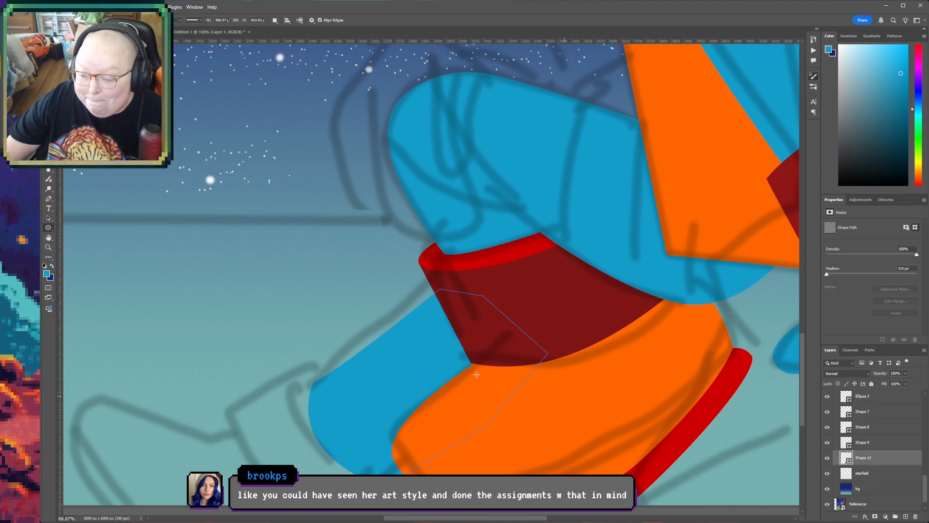
pyautogui.hotkey('ctrl', 't')
pyautogui.click(401, 274)
pyautogui.moveTo(317, 382); pyautogui.dragTo(315, 393)
pyautogui.moveTo(388, 493); pyautogui.dragTo(372, 479)
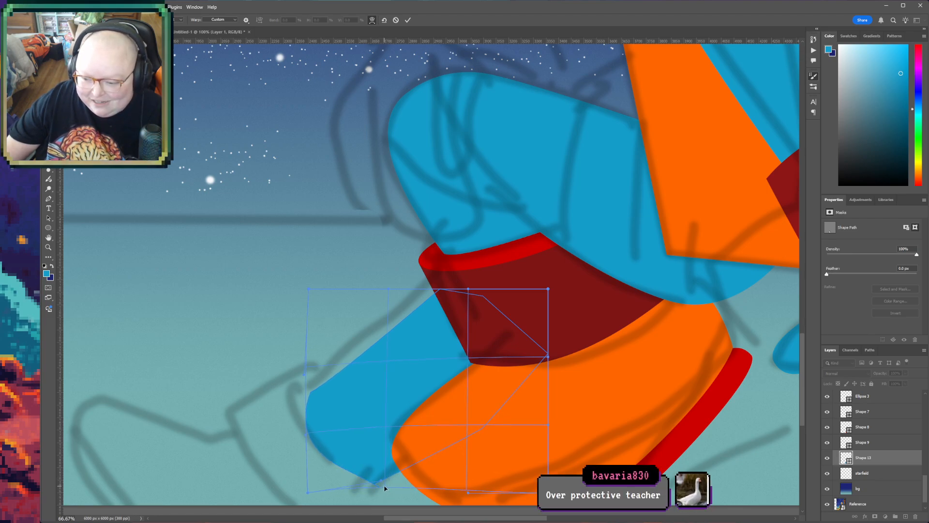
pyautogui.moveTo(311, 397); pyautogui.dragTo(308, 384)
pyautogui.moveTo(338, 463); pyautogui.dragTo(338, 461)
pyautogui.press('Return')
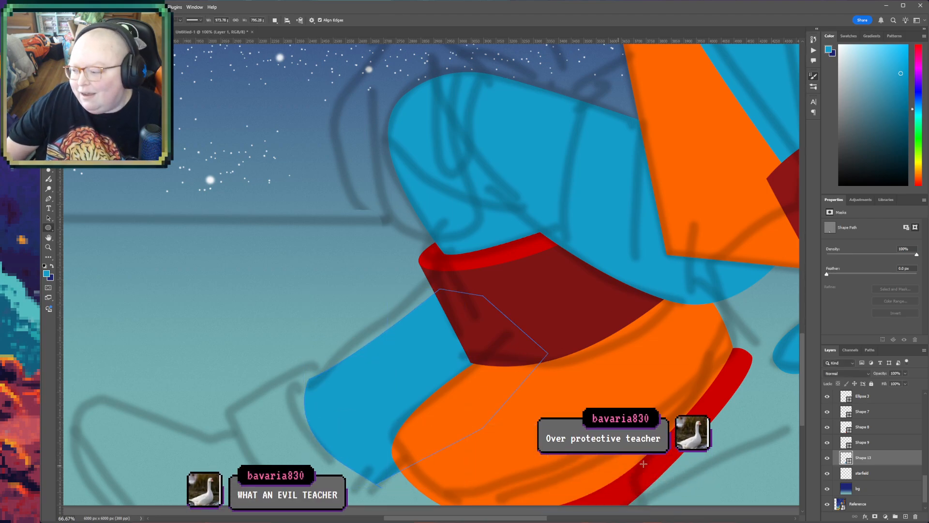
# - Draw an ellipse of about 389 by 789 px above the starfield layer and rotate it about -42° over the far leg's ankle end
pyautogui.click(869, 474)
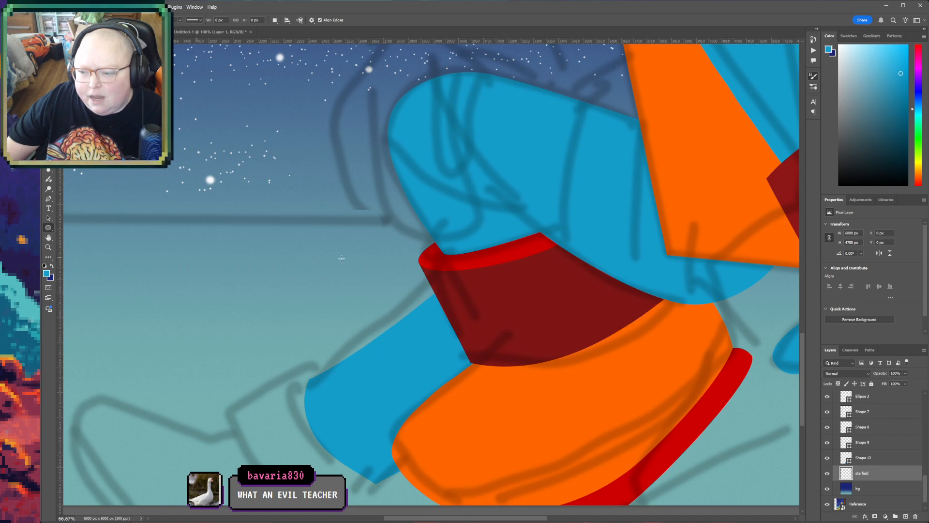
pyautogui.moveTo(350, 468); pyautogui.dragTo(375, 507)
pyautogui.hotkey('ctrl', 't')
pyautogui.moveTo(367, 290); pyautogui.dragTo(276, 294)
pyautogui.moveTo(334, 446); pyautogui.dragTo(342, 426)
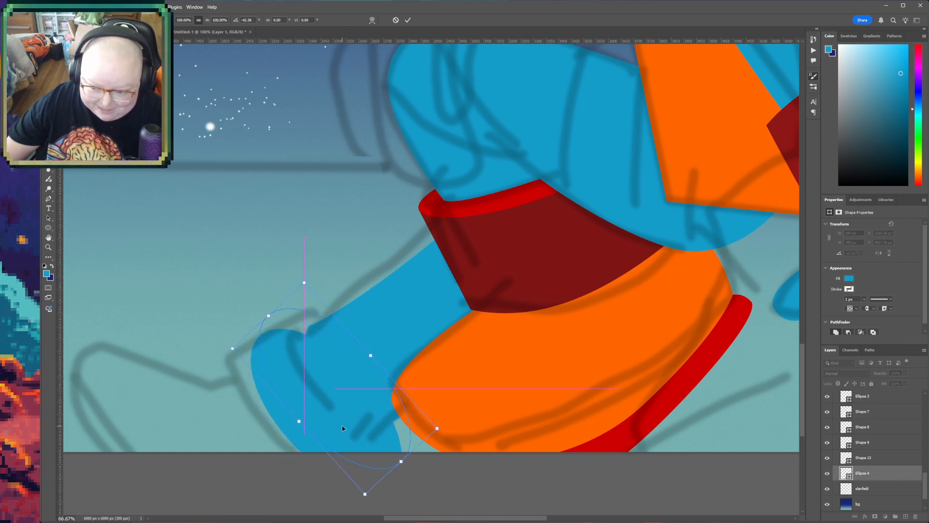
pyautogui.press('Return')
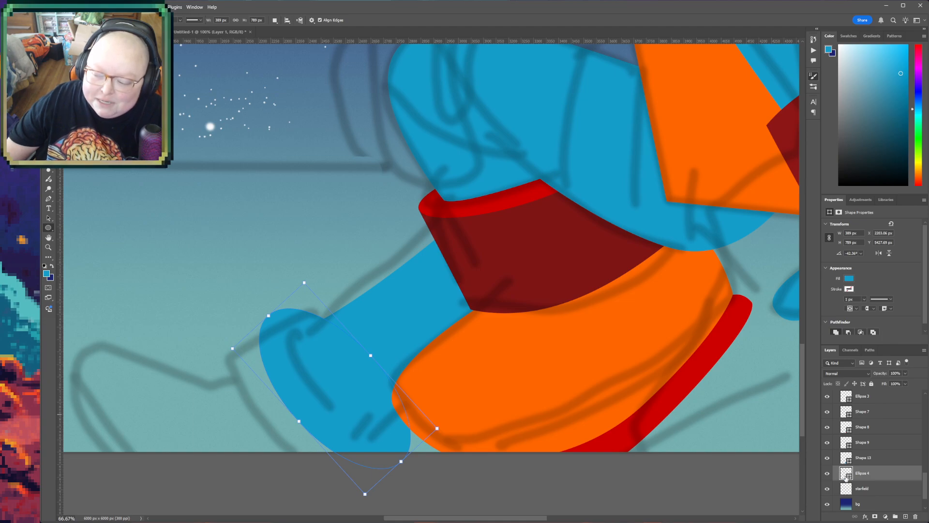
# - Fill the ankle ellipse with the bright red of the boot cuff's rim and narrow it to about 331 px wide
pyautogui.press('i')
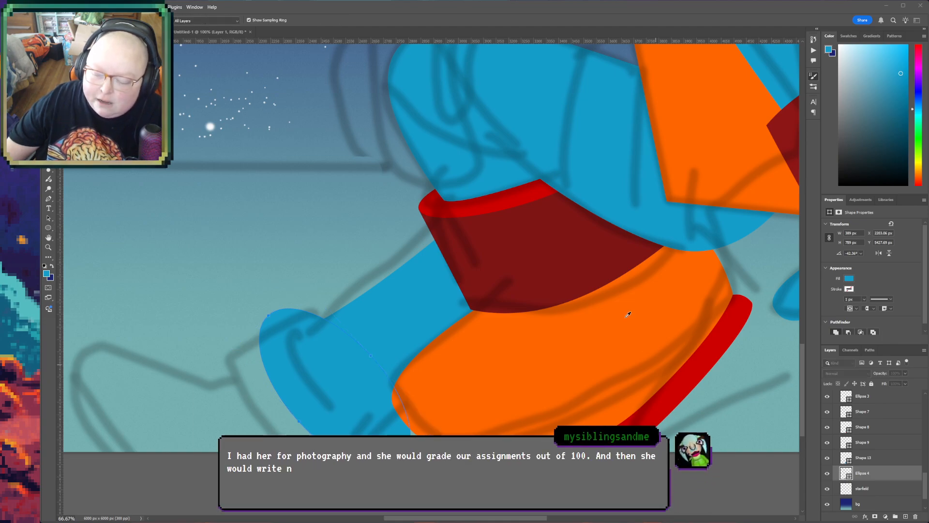
pyautogui.click(508, 201)
pyautogui.press('u')
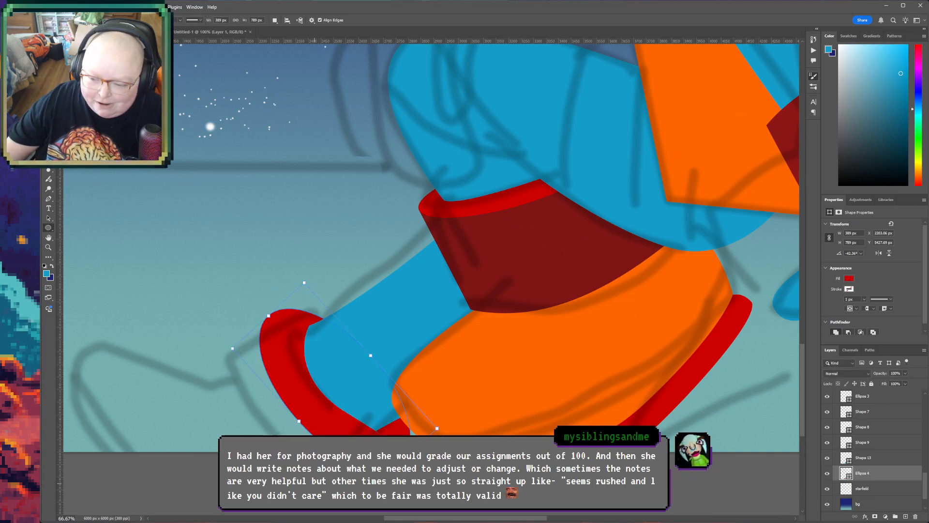
pyautogui.moveTo(299, 421); pyautogui.dragTo(355, 412)
pyautogui.hotkey('ctrl', 'z')
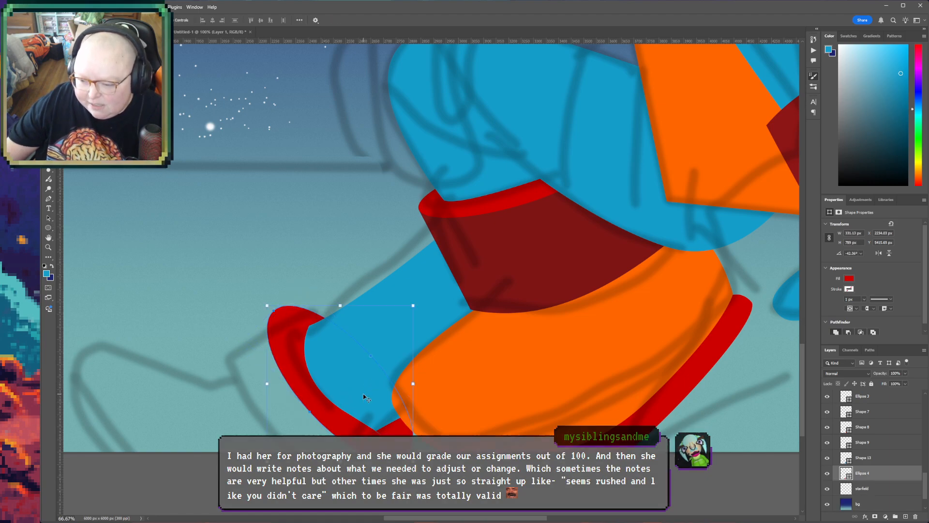
pyautogui.press('v')
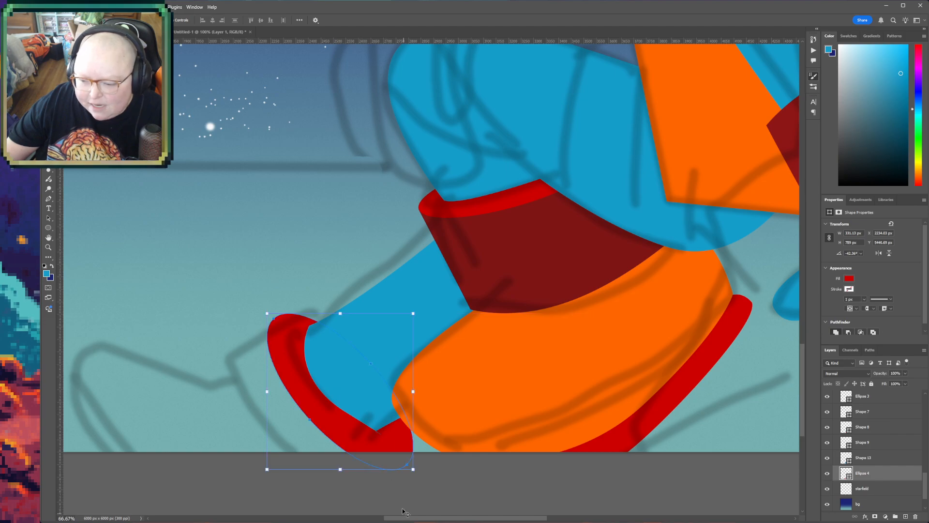
# - Scale the red ellipse to about 86% by 84%, rotated about 3° to fit the ankle end, and select the starfield layer
pyautogui.moveTo(413, 469); pyautogui.dragTo(404, 453)
pyautogui.moveTo(294, 376); pyautogui.dragTo(296, 377)
pyautogui.moveTo(260, 298); pyautogui.dragTo(263, 296)
pyautogui.moveTo(410, 315); pyautogui.dragTo(399, 323)
pyautogui.moveTo(318, 389); pyautogui.dragTo(324, 406)
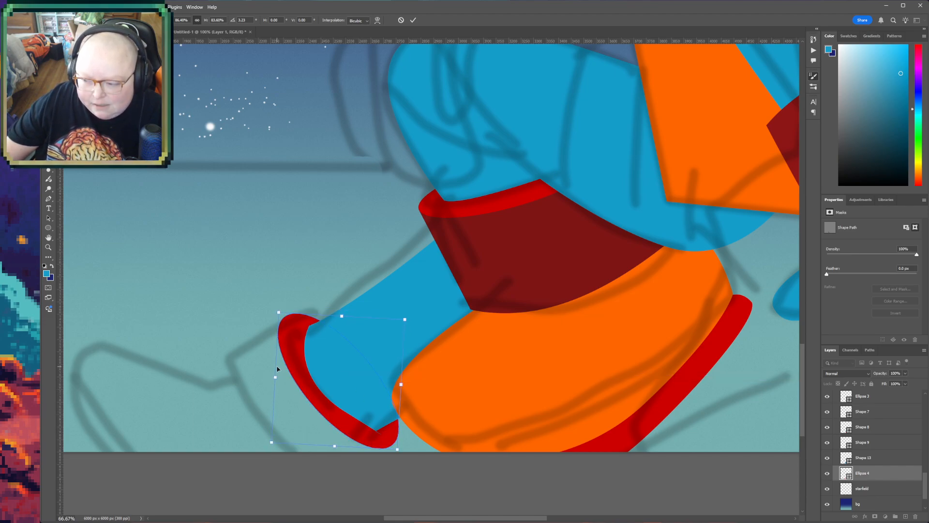
pyautogui.click(904, 492)
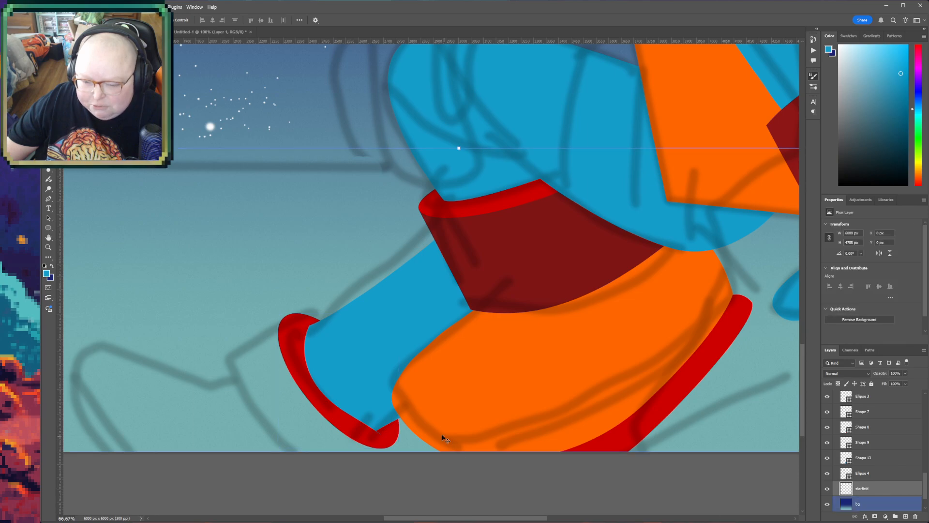
# - Draw a closed cuff shape of about 710 by 689 px above the starfield layer, following the sketch from the far leg's red ellipse
pyautogui.press('p')
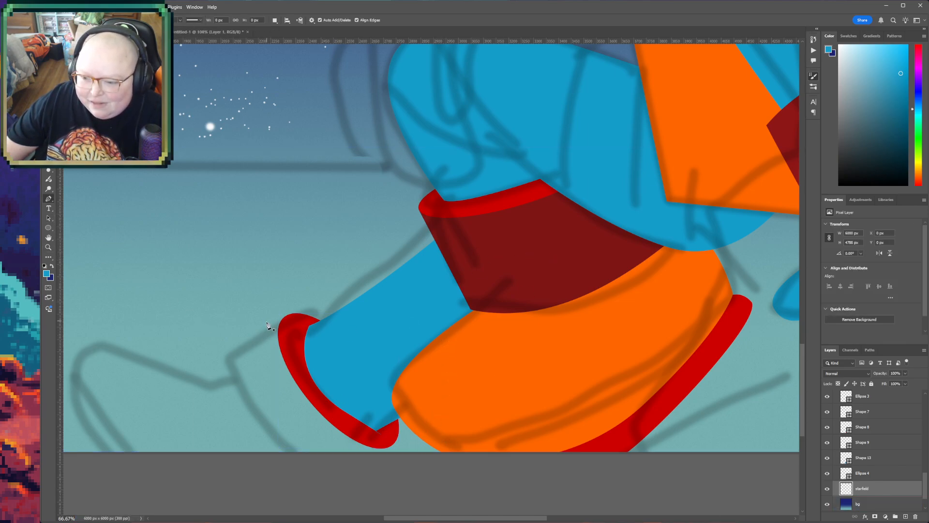
pyautogui.click(290, 316)
pyautogui.click(214, 360)
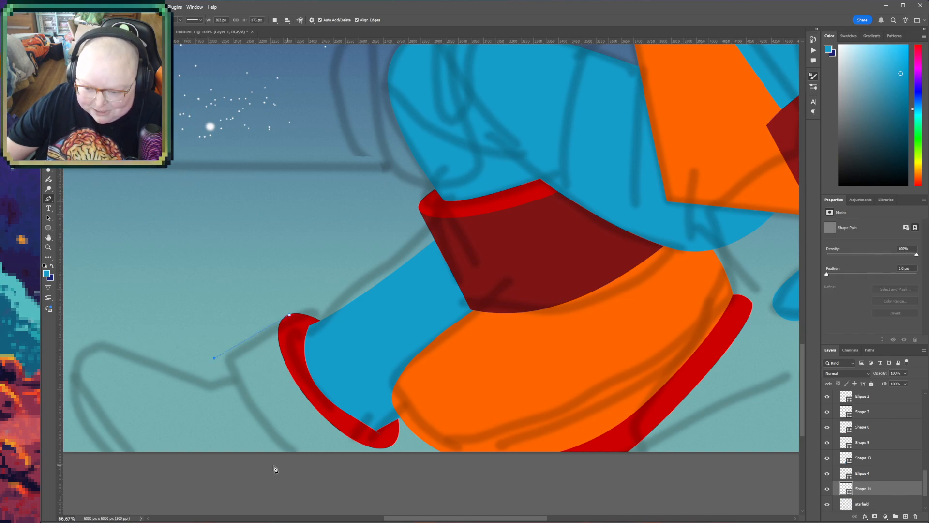
pyautogui.moveTo(283, 473); pyautogui.dragTo(374, 437)
pyautogui.click(371, 474)
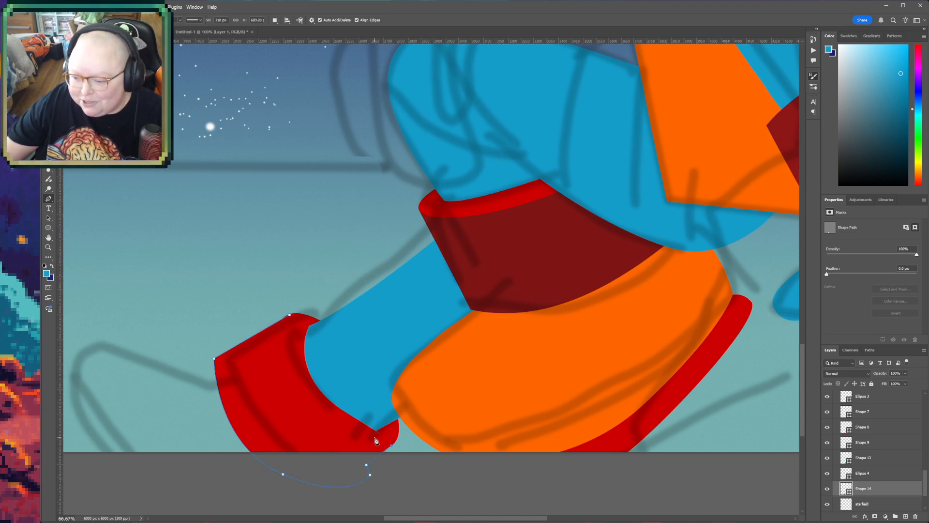
pyautogui.click(300, 363)
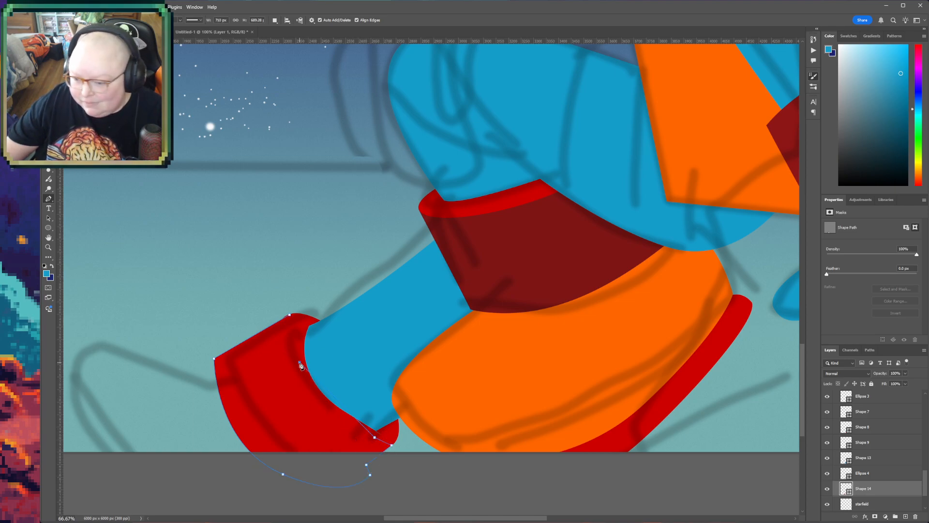
pyautogui.click(290, 315)
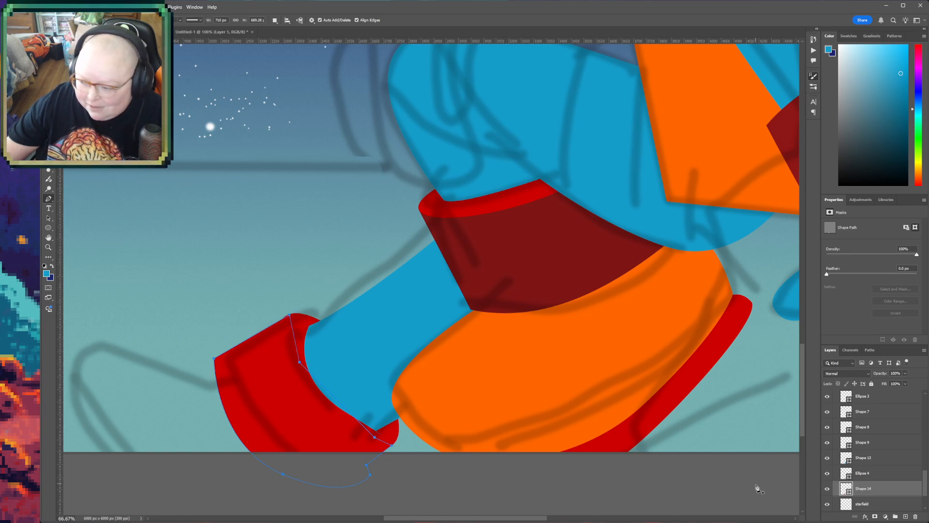
# - Fill the far boot cuff shape with the dark red sampled from the near boot's cuff
pyautogui.press('i')
pyautogui.click(542, 269)
pyautogui.press('z')
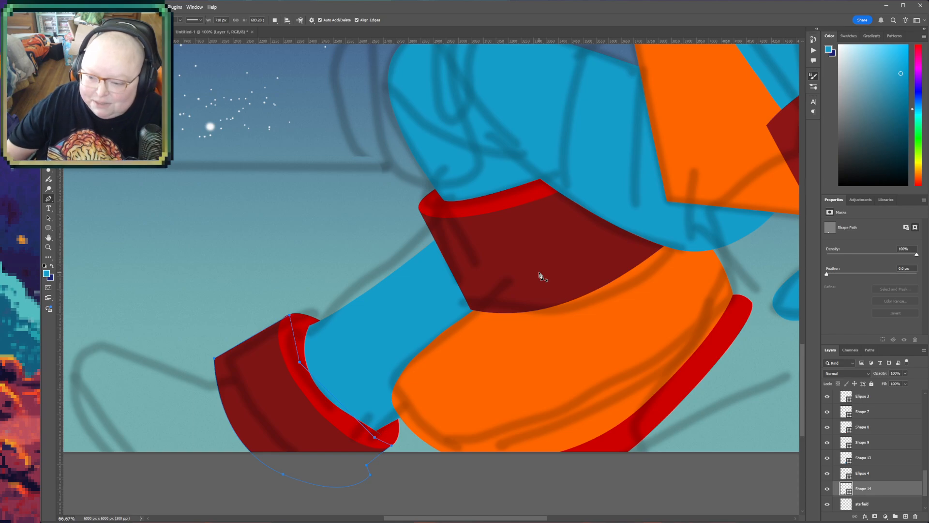
# - Warp the dark red far cuff so its outer upper corner sits slightly lower, and save the illustration
pyautogui.hotkey('ctrl', 't')
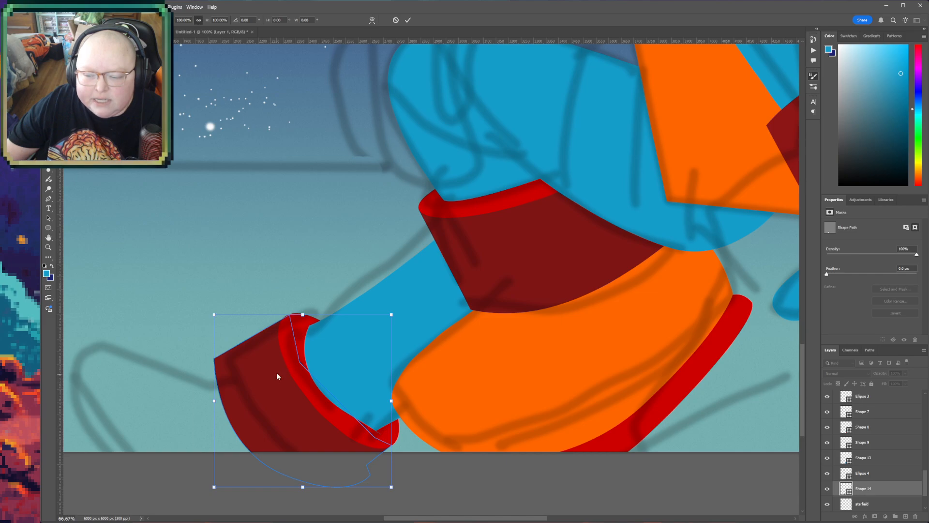
pyautogui.click(297, 286)
pyautogui.moveTo(216, 359); pyautogui.dragTo(218, 372)
pyautogui.moveTo(279, 325); pyautogui.dragTo(278, 324)
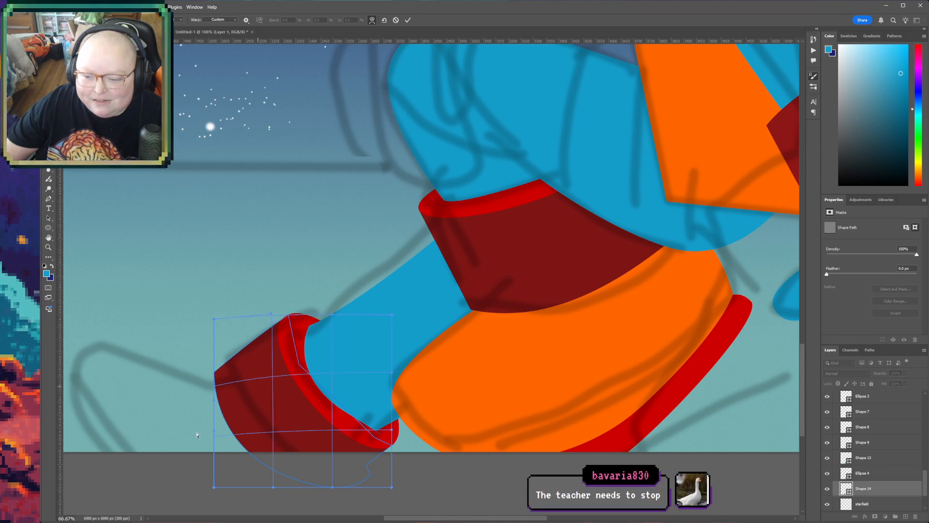
pyautogui.press('Return')
pyautogui.press('z')
pyautogui.hotkey('ctrl', 's')
# - Draw a rounded far boot shape of about 927 by 630 px above the starfield layer, extending from under the dark red cuff past the canvas edge
pyautogui.scroll(-1, 872, 465)
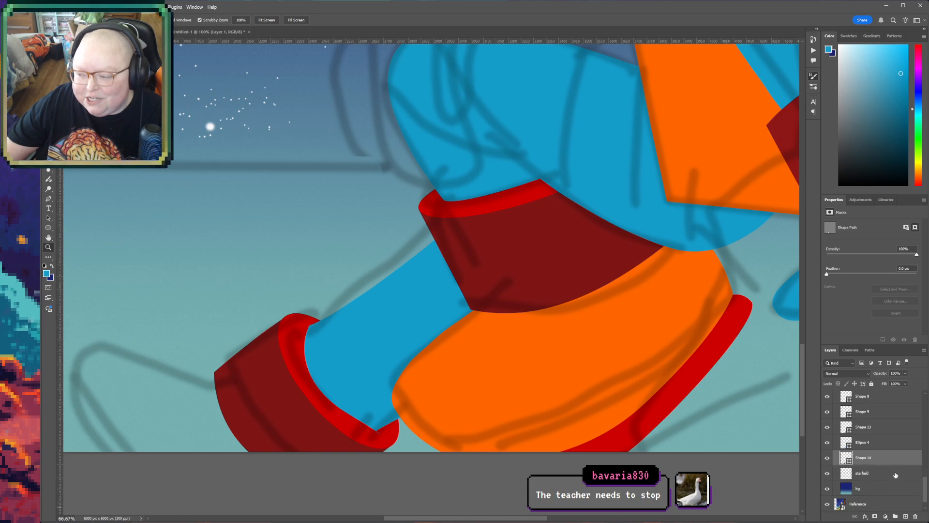
pyautogui.click(884, 470)
pyautogui.press('p')
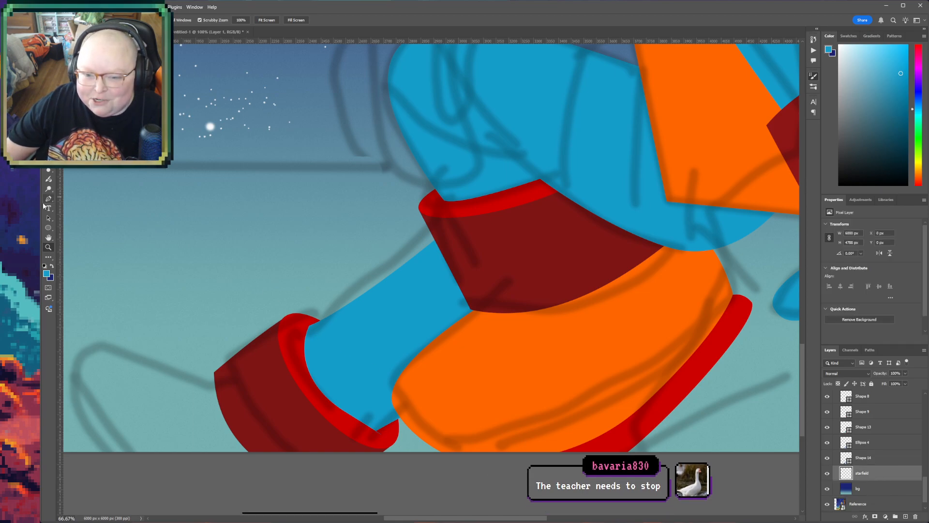
pyautogui.click(254, 388)
pyautogui.click(133, 339)
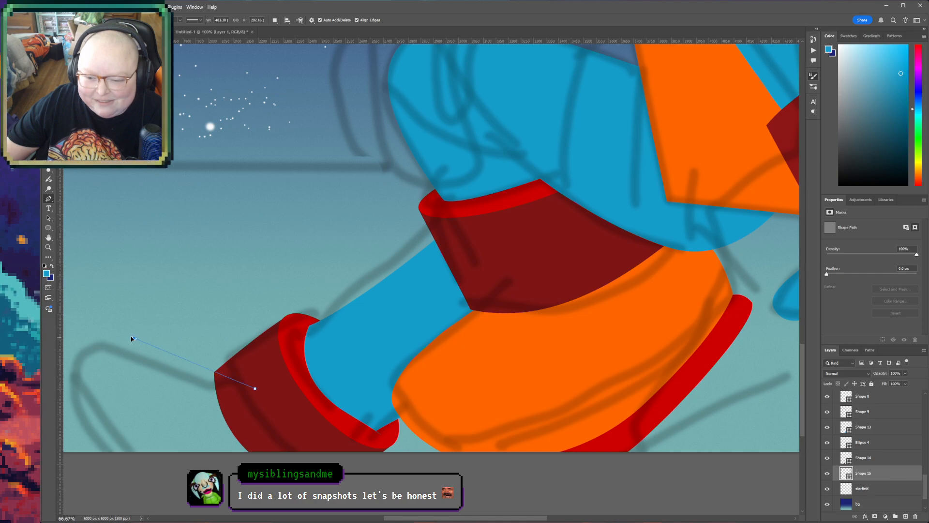
pyautogui.moveTo(124, 335); pyautogui.dragTo(117, 335)
pyautogui.click(68, 380)
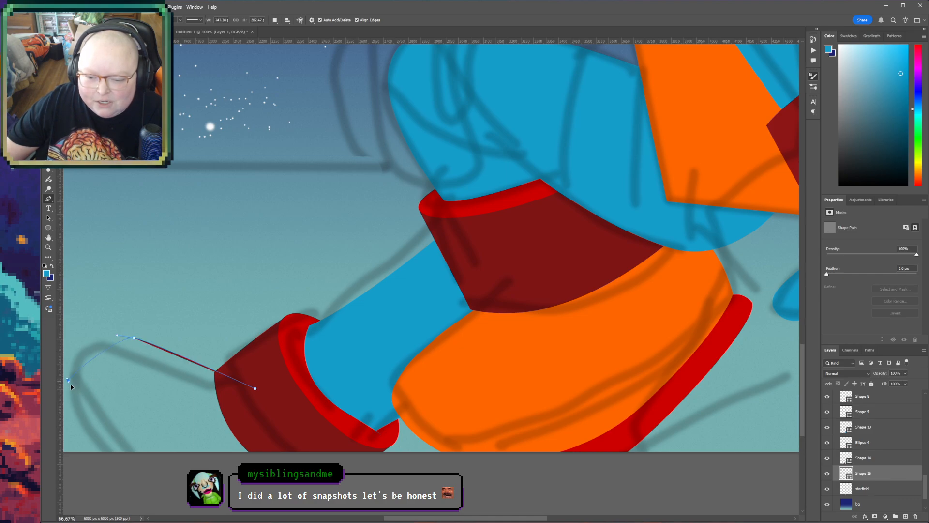
pyautogui.moveTo(68, 411); pyautogui.dragTo(76, 419)
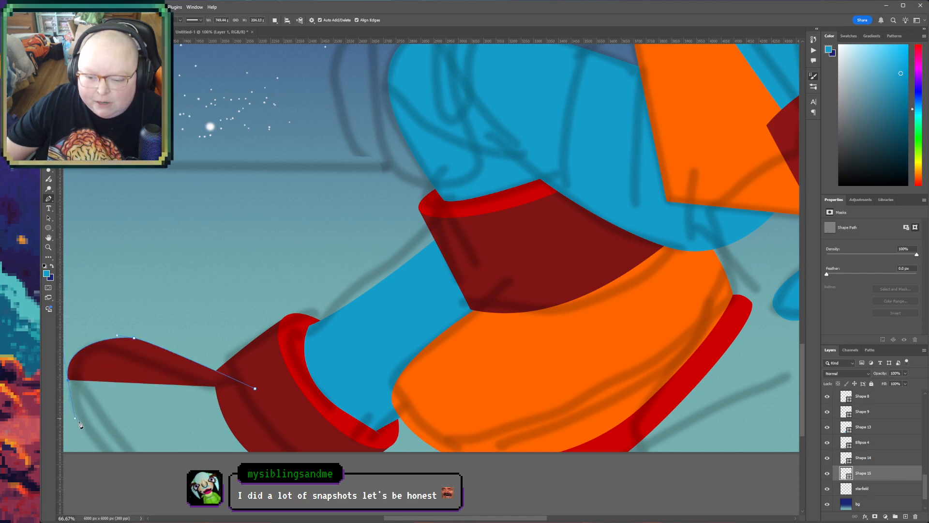
pyautogui.click(118, 474)
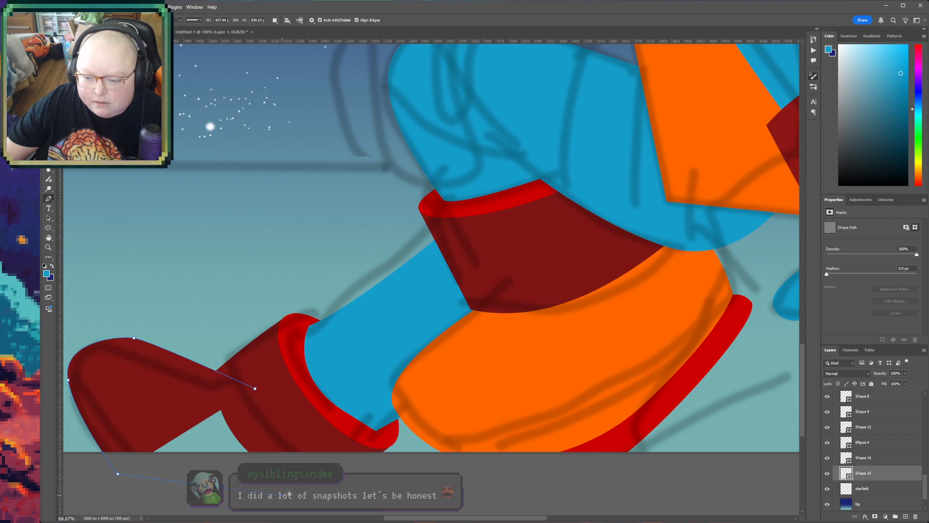
pyautogui.click(281, 495)
pyautogui.click(299, 463)
pyautogui.click(256, 389)
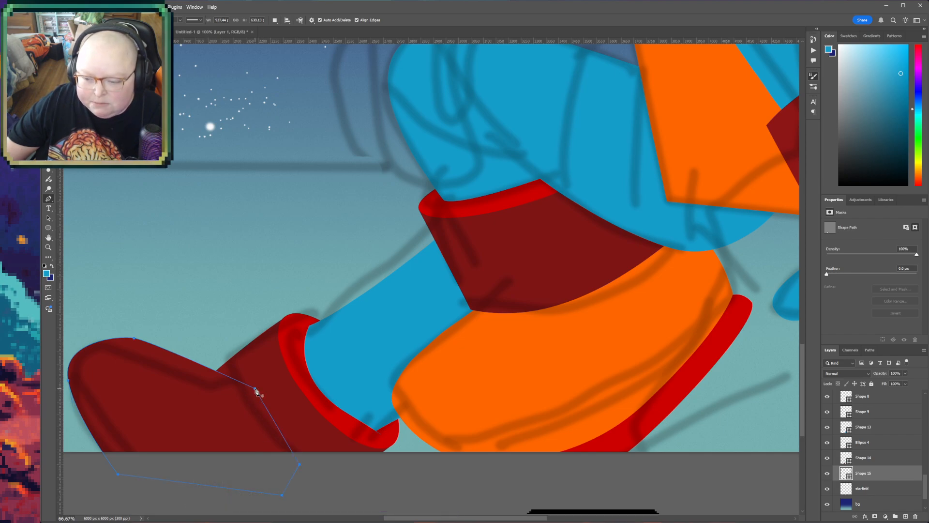
# - Fill the far boot shape with the orange sampled from the near boot
pyautogui.press('i')
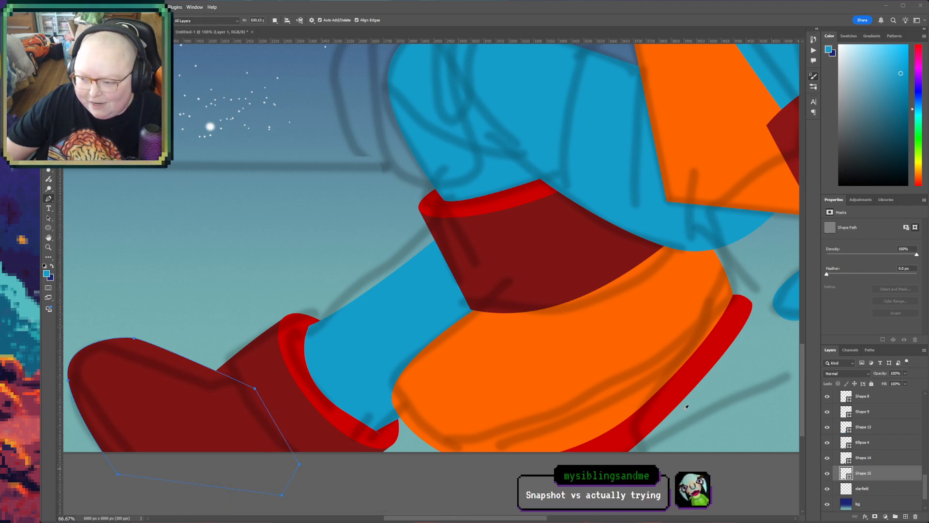
pyautogui.click(588, 338)
pyautogui.press('h')
pyautogui.press('Escape')
# - Draw a narrow sole shape of about 394 by 462 px above the starfield layer, along the outer edge of the far orange boot
pyautogui.moveTo(290, 464); pyautogui.dragTo(383, 451)
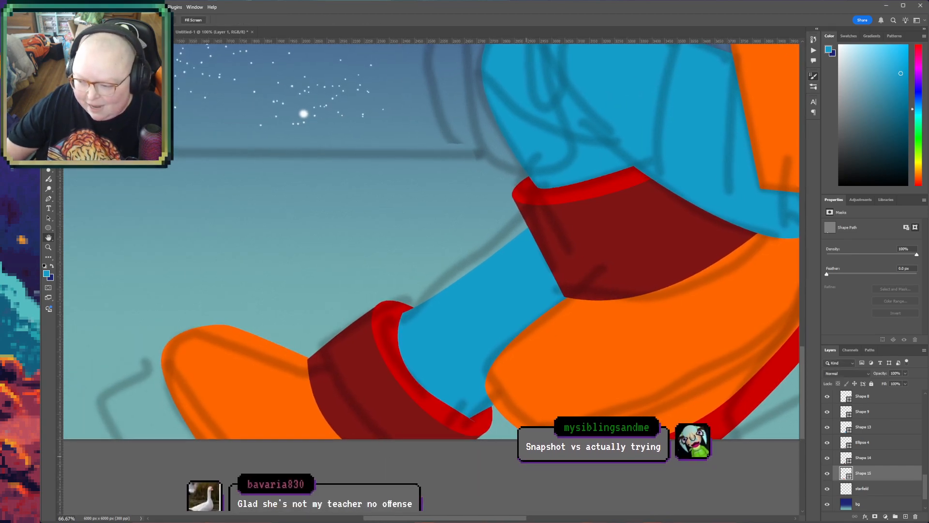
pyautogui.click(881, 491)
pyautogui.click(48, 198)
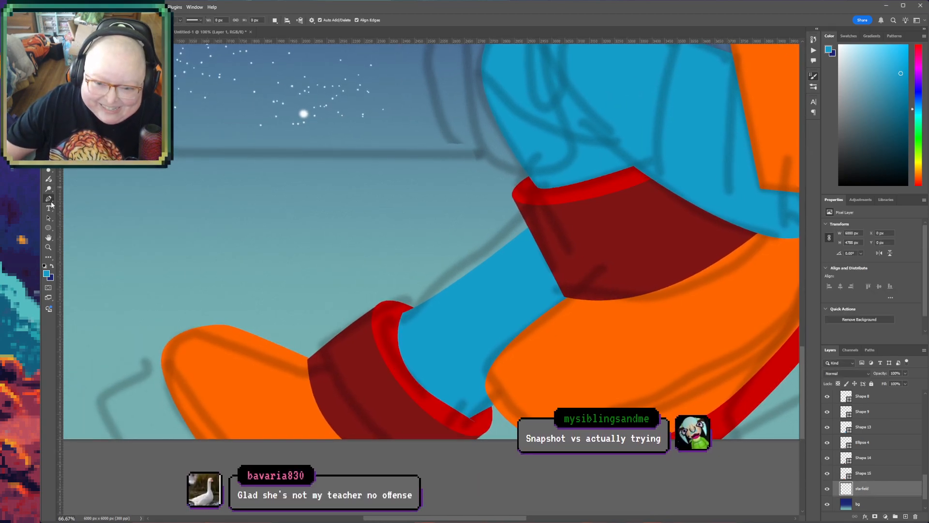
pyautogui.click(164, 351)
pyautogui.click(151, 394)
pyautogui.click(169, 422)
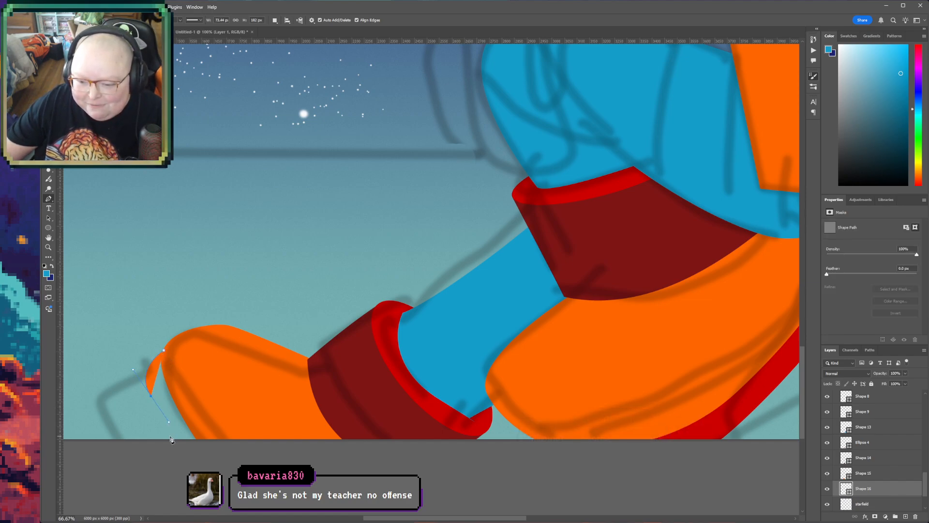
pyautogui.click(180, 465)
pyautogui.click(244, 457)
pyautogui.click(190, 385)
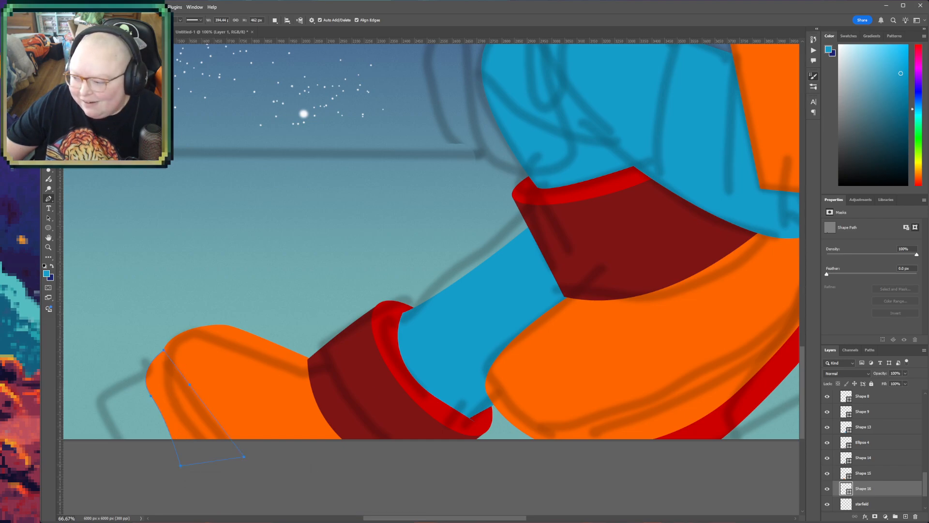
# - Fill the far boot's sole shape with the bright red sampled from the near boot's sole
pyautogui.doubleClick(847, 489)
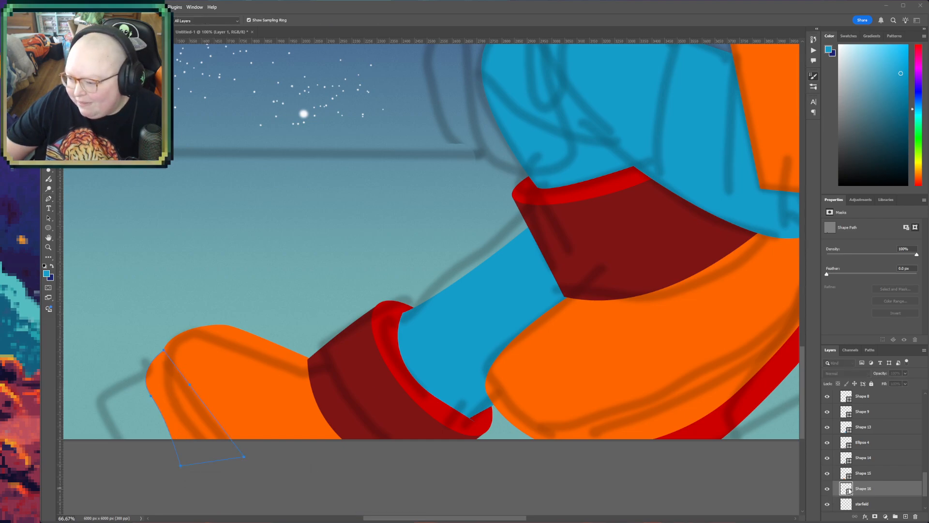
pyautogui.click(711, 434)
pyautogui.press('Return')
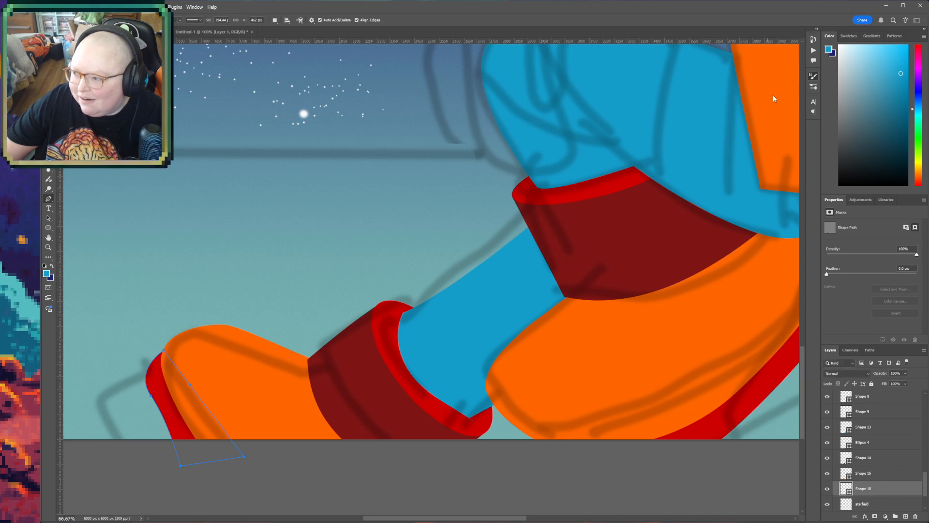
# - Save the illustration and bring the whole canvas into view at 12.5% zoom
pyautogui.press('z')
pyautogui.keyDown('alt'); pyautogui.click(492, 342); pyautogui.keyUp('alt')
pyautogui.keyDown('alt'); pyautogui.click(493, 341); pyautogui.keyUp('alt')
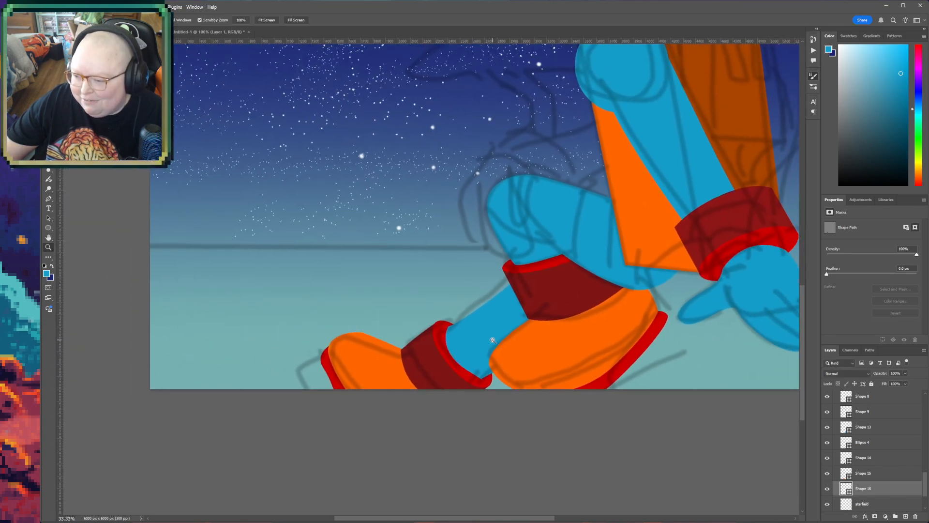
pyautogui.keyDown('alt'); pyautogui.click(493, 340); pyautogui.keyUp('alt')
pyautogui.keyDown('alt'); pyautogui.click(493, 340); pyautogui.keyUp('alt')
pyautogui.keyDown('alt'); pyautogui.click(492, 340); pyautogui.keyUp('alt')
pyautogui.moveTo(570, 304); pyautogui.dragTo(473, 386)
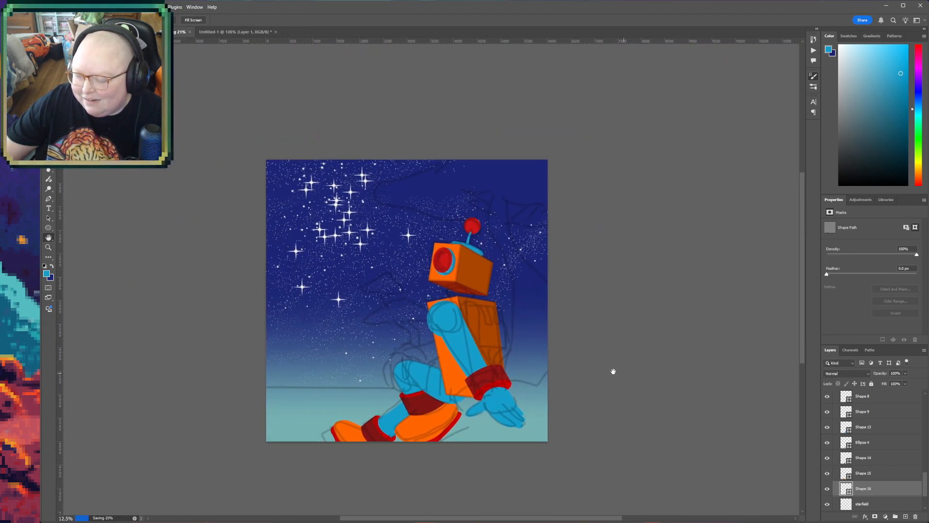
pyautogui.moveTo(607, 372); pyautogui.dragTo(571, 379)
# - Shrink the color picker and properties areas to enlarge the layer list, and show the layers at the top of the Everything group
pyautogui.scroll(2, 888, 452)
pyautogui.scroll(5, 889, 453)
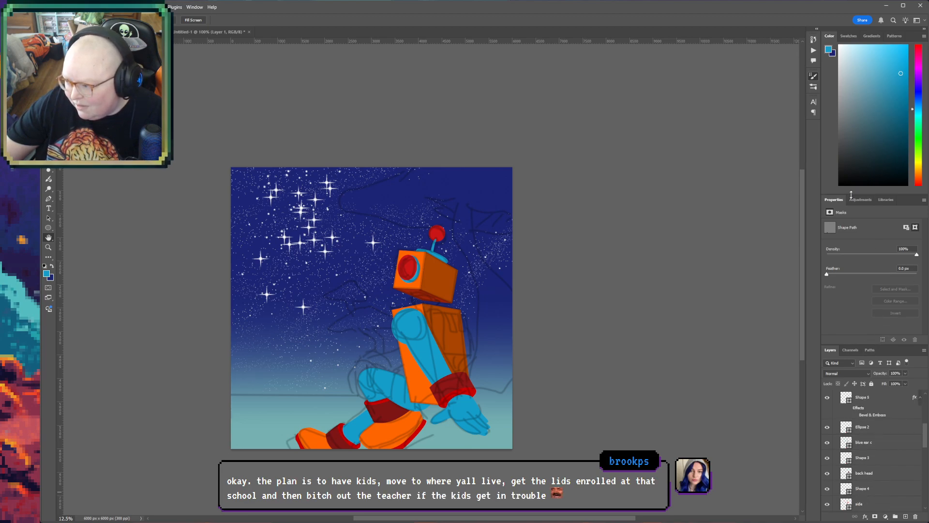
pyautogui.moveTo(853, 194); pyautogui.dragTo(855, 102)
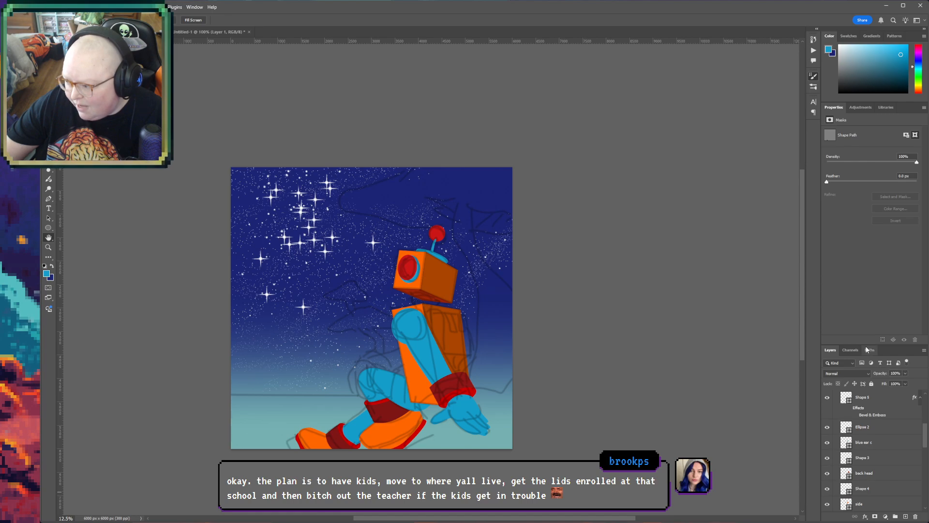
pyautogui.moveTo(874, 345); pyautogui.dragTo(875, 248)
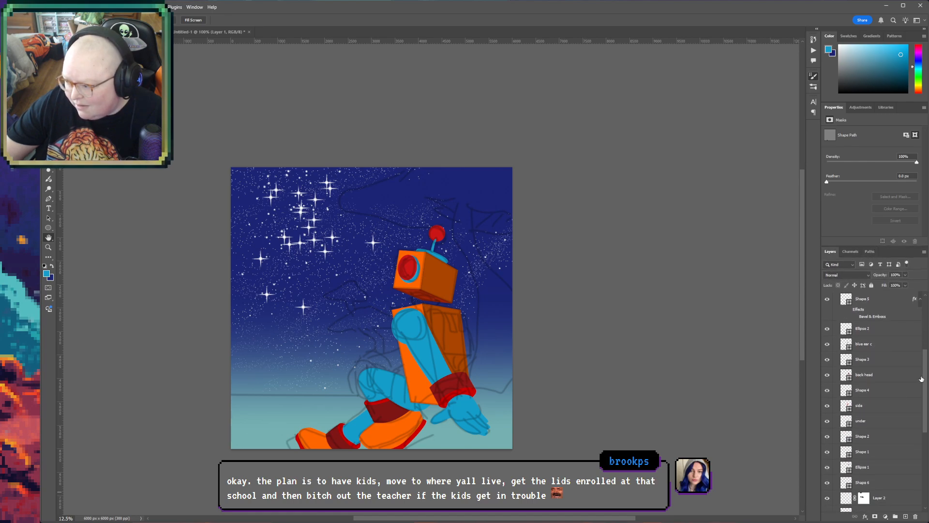
pyautogui.moveTo(926, 374); pyautogui.dragTo(928, 292)
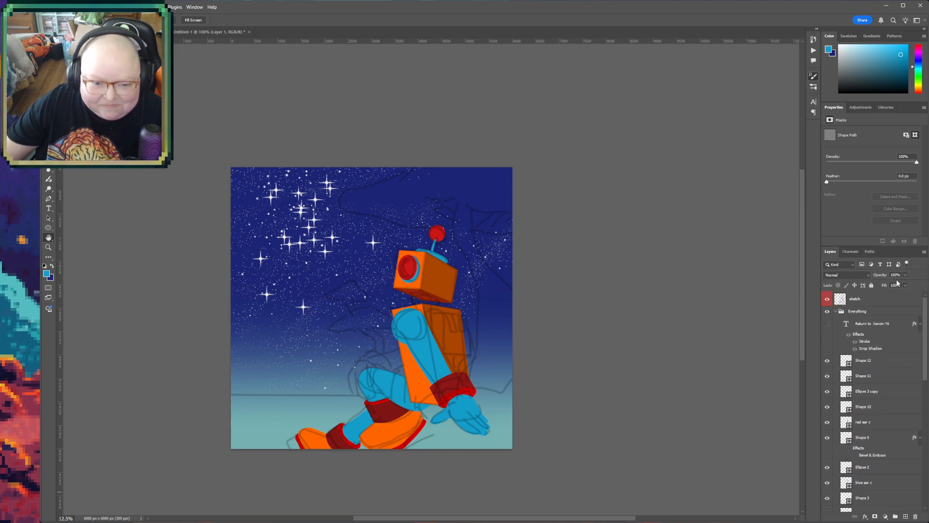
pyautogui.scroll(-1, 830, 321)
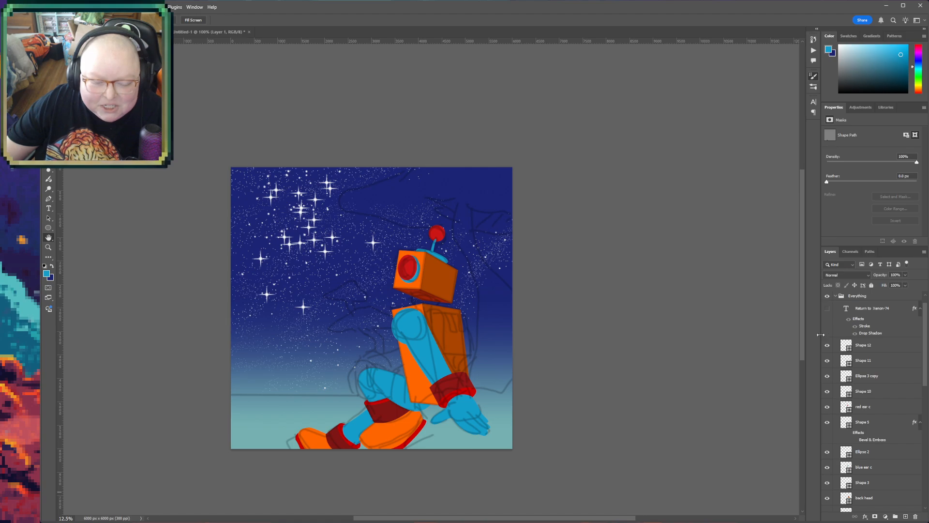
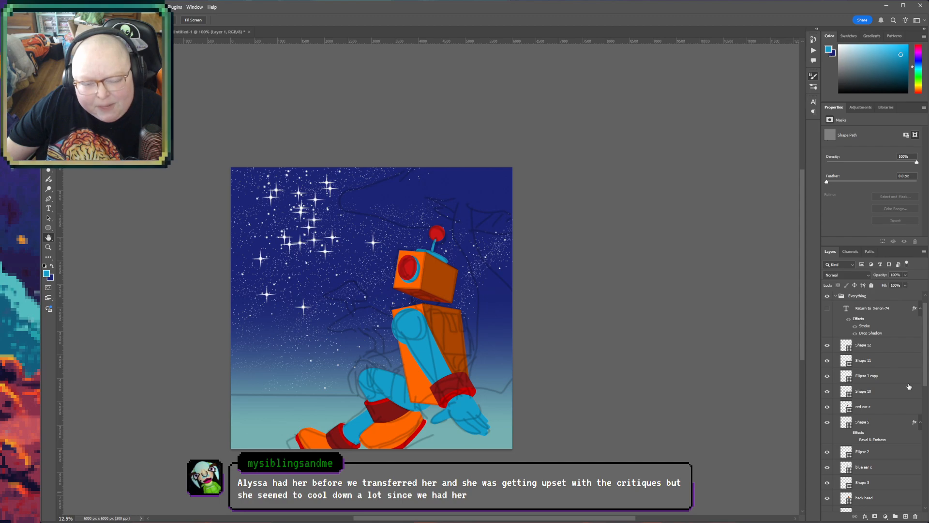
# - Hide the sketch layer to check the colored artwork on its own, and show the sketch again
pyautogui.click(921, 333)
pyautogui.scroll(1, 924, 325)
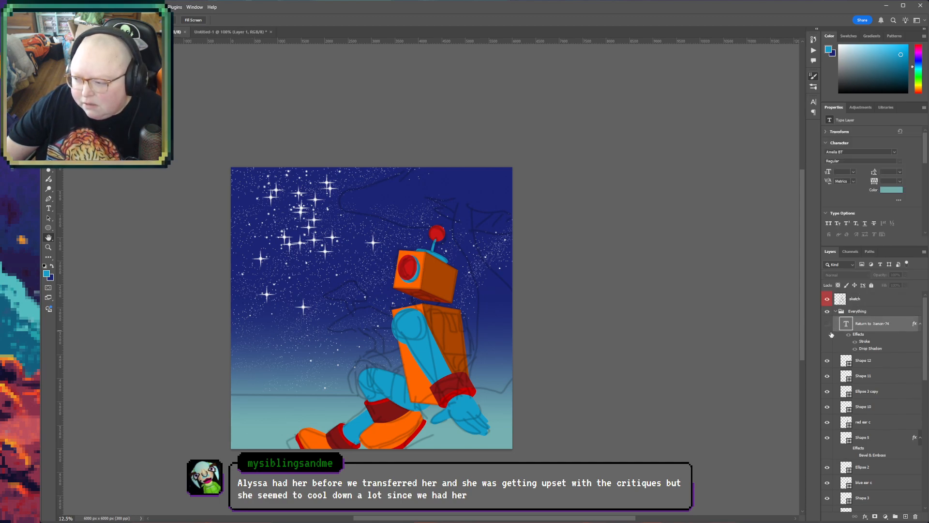
pyautogui.click(829, 299)
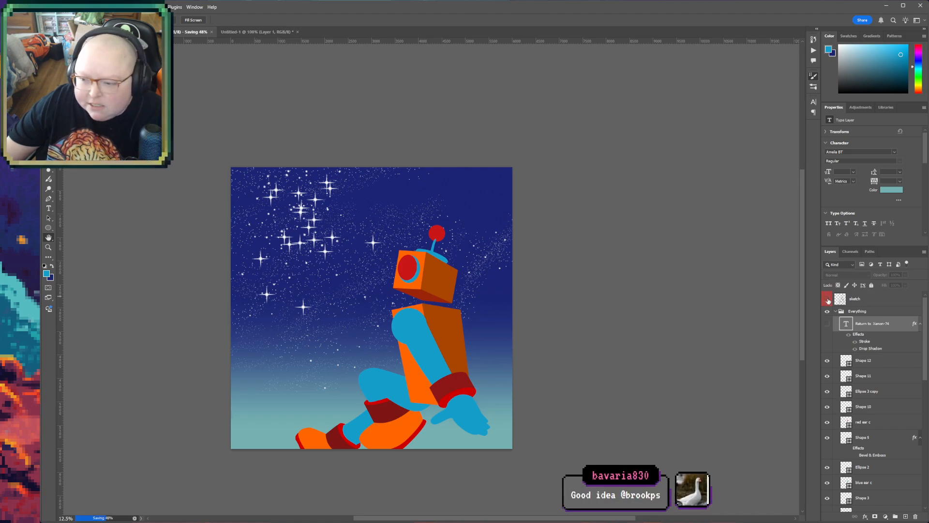
pyautogui.click(828, 299)
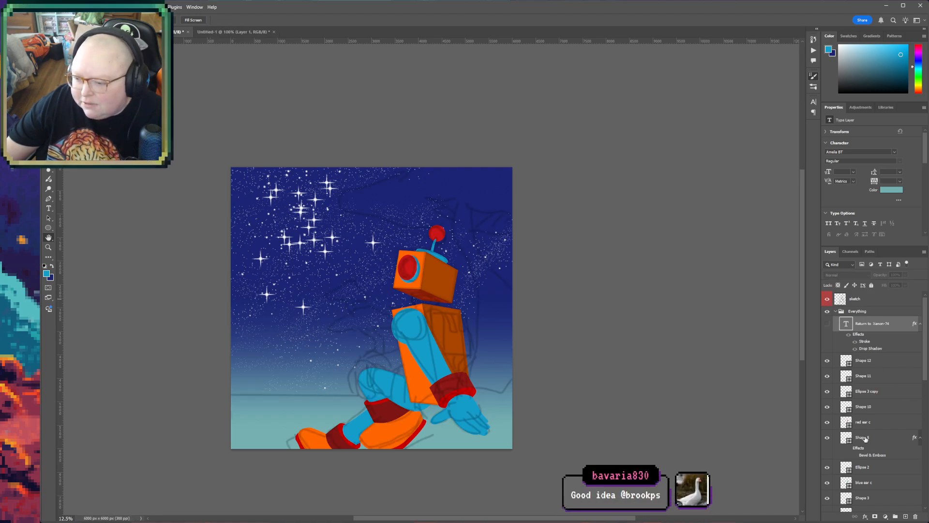
# - Draw an ellipse about 637 by 183 px beneath the robot's head and fill it with the blue sampled from the shoulder
pyautogui.press('z')
pyautogui.click(444, 301)
pyautogui.click(408, 312)
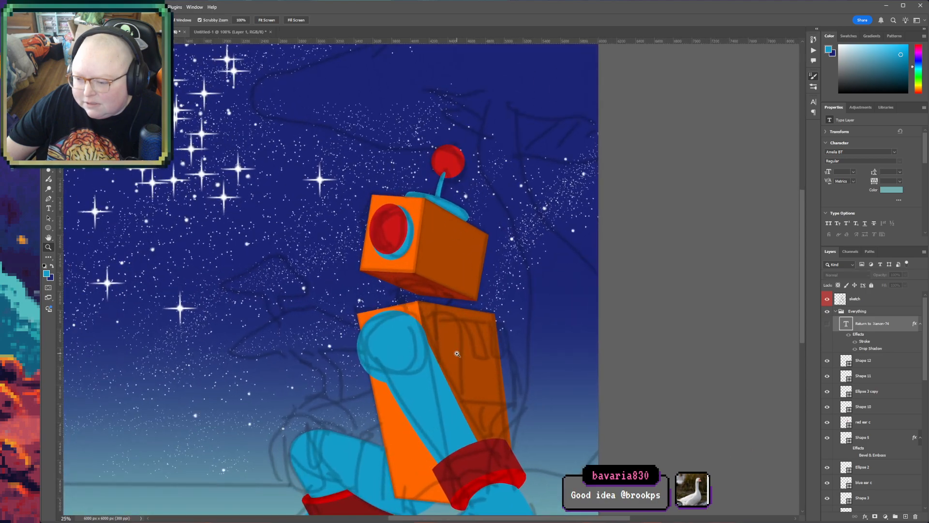
pyautogui.click(459, 350)
pyautogui.click(415, 282)
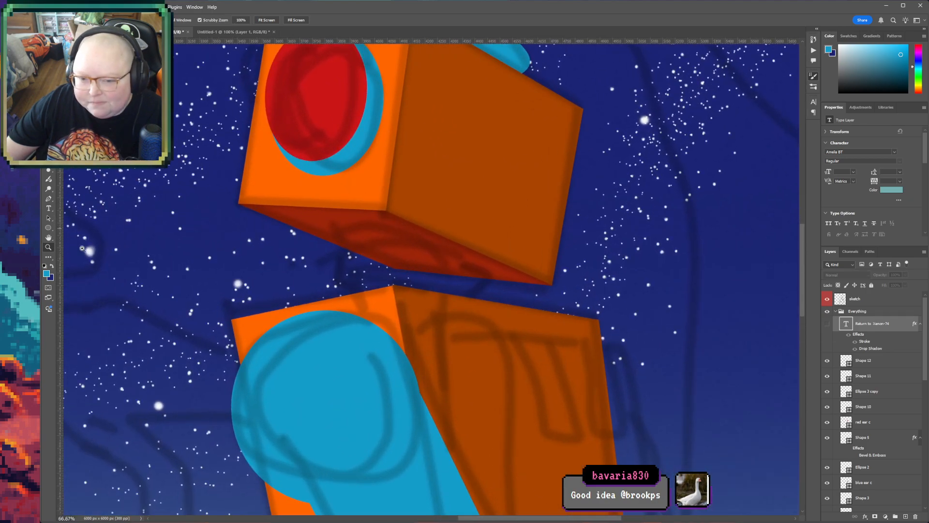
pyautogui.click(49, 199)
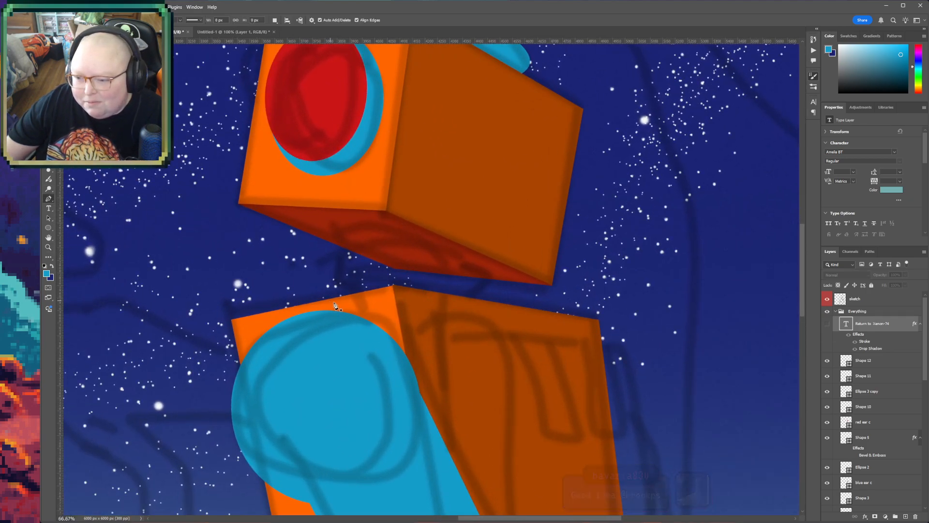
pyautogui.press('u')
pyautogui.moveTo(347, 224); pyautogui.dragTo(507, 268)
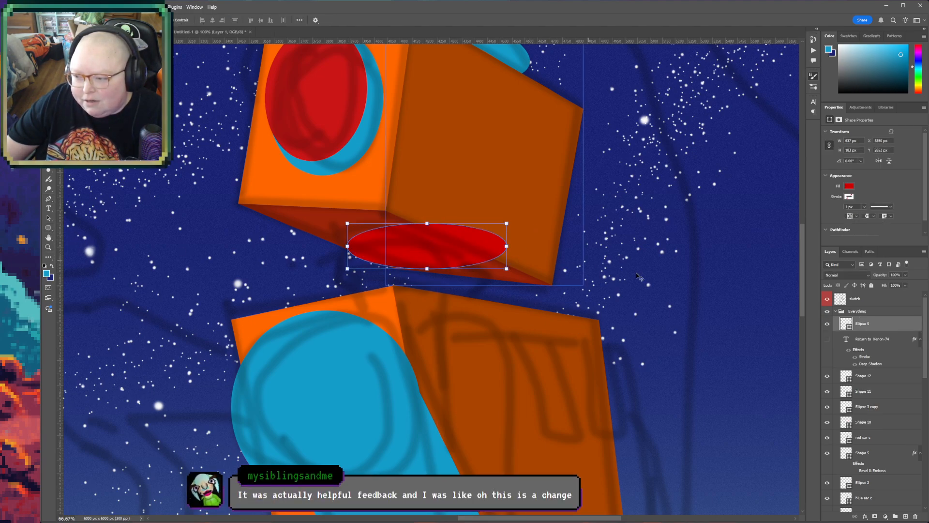
pyautogui.press('i')
pyautogui.click(318, 374)
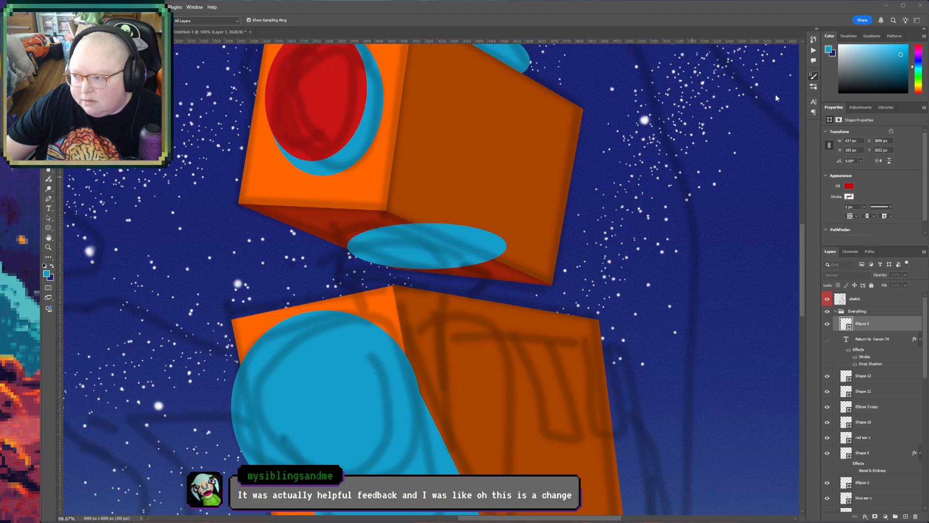
# - Rotate the blue ellipse about 13°, flatten it to about 121 px high and fit it against the underside of the head
pyautogui.hotkey('ctrl', 't')
pyautogui.moveTo(513, 220); pyautogui.dragTo(461, 270)
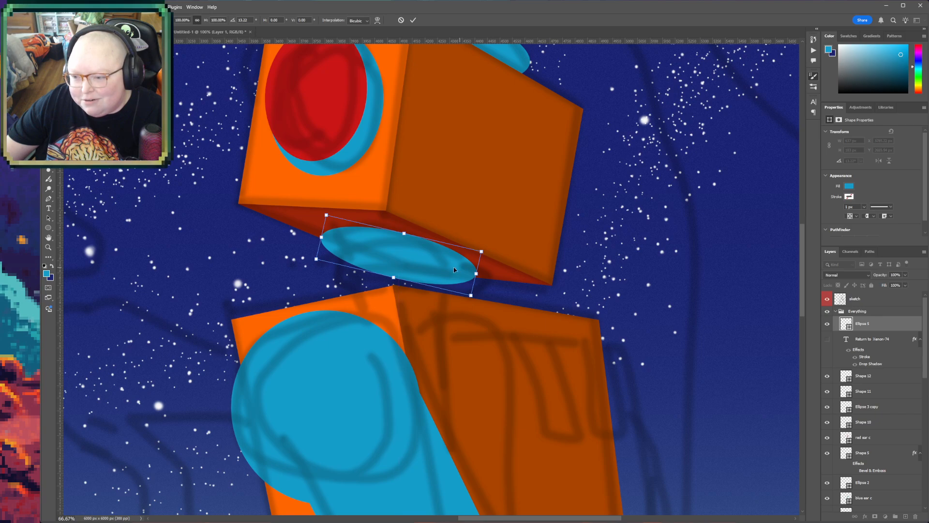
pyautogui.moveTo(394, 278); pyautogui.dragTo(397, 262)
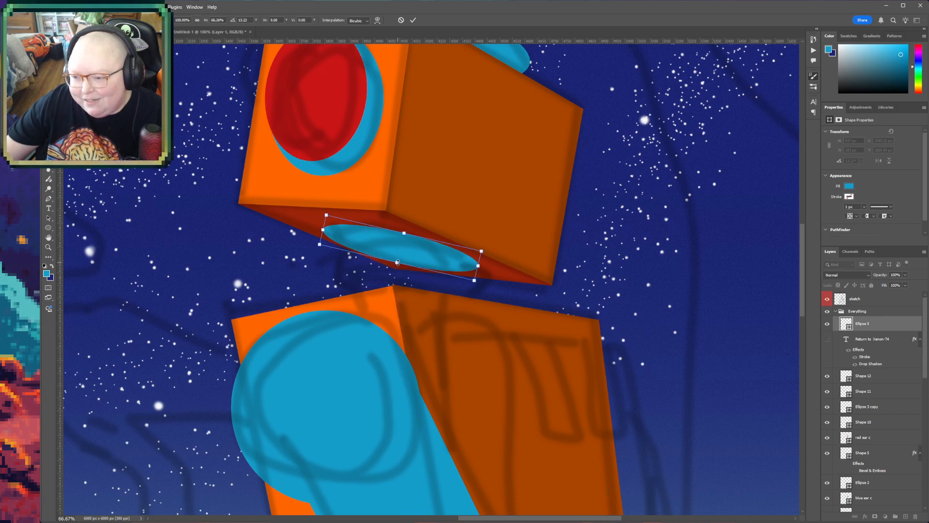
pyautogui.moveTo(456, 253); pyautogui.dragTo(449, 261)
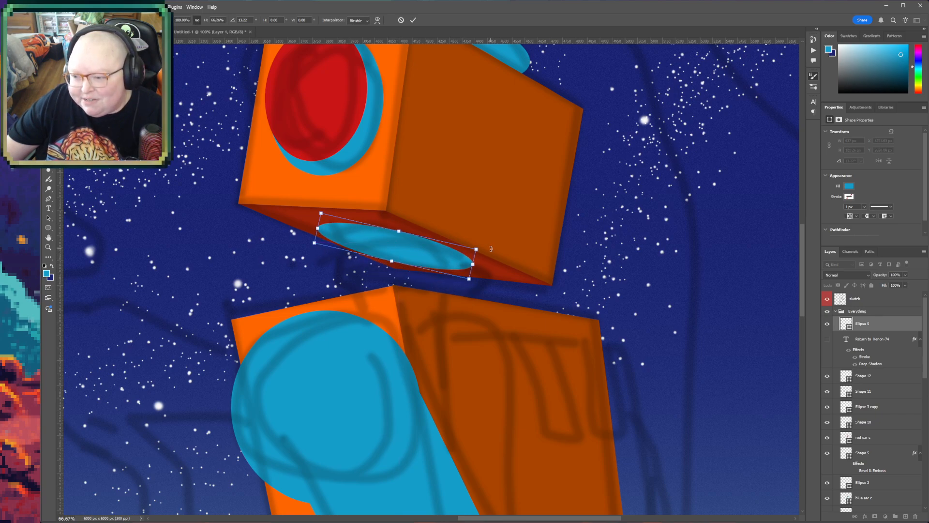
pyautogui.press('Return')
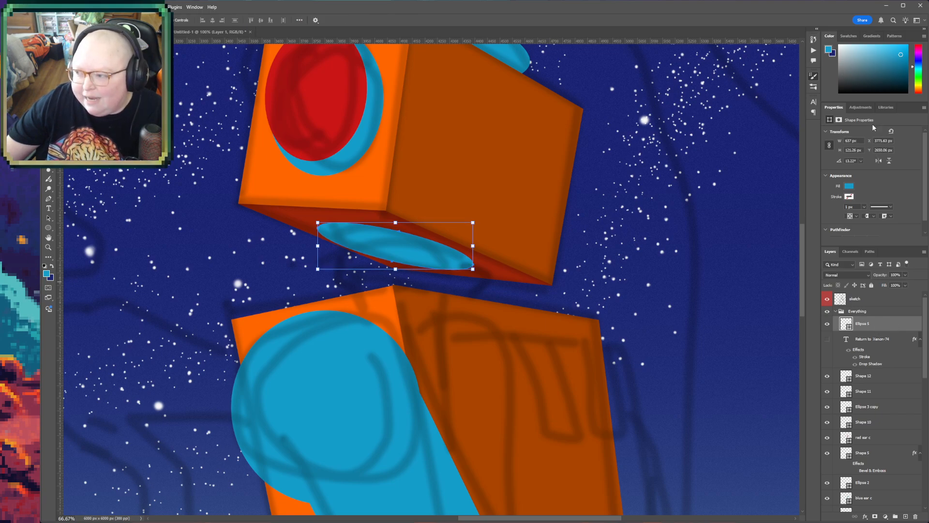
# - Duplicate the neck ellipse, offset the copy slightly downward and reduce its tilt to about 11°
pyautogui.hotkey('ctrl', 'j')
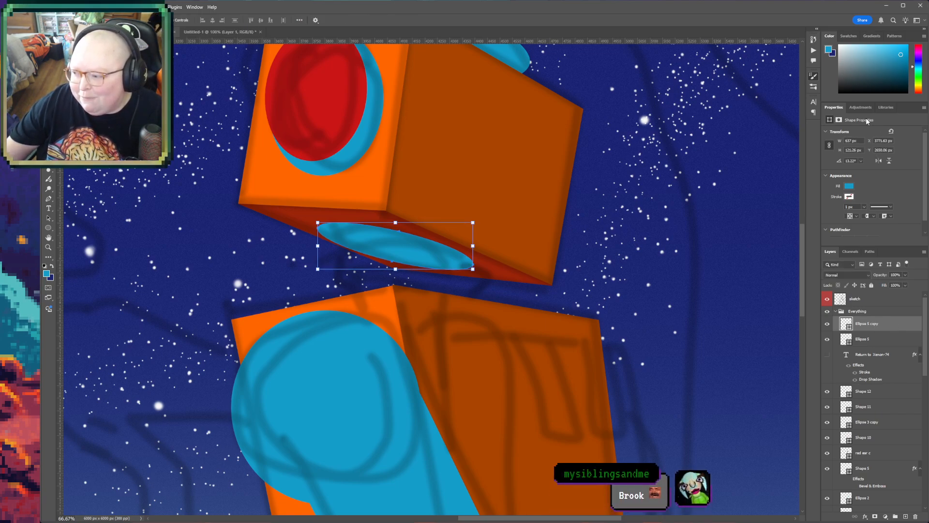
pyautogui.moveTo(415, 248); pyautogui.dragTo(414, 260)
pyautogui.moveTo(479, 232); pyautogui.dragTo(480, 230)
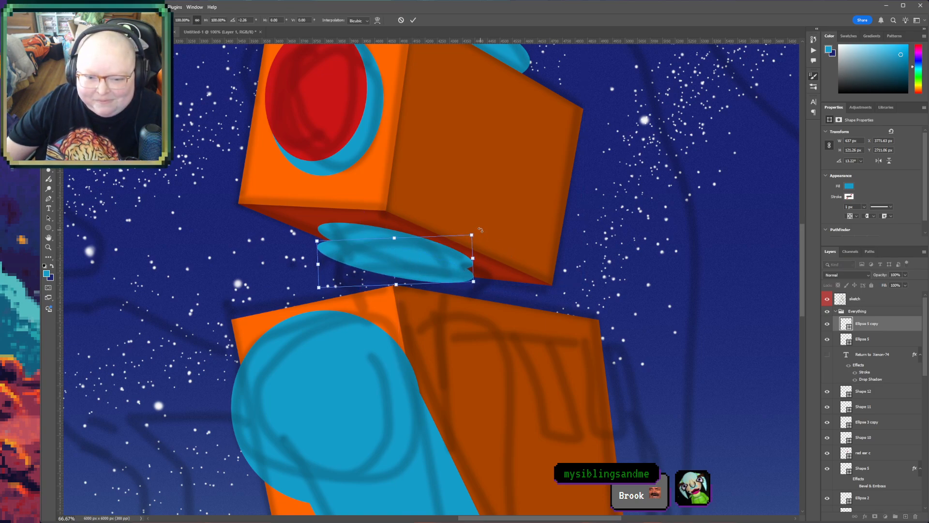
pyautogui.moveTo(430, 269); pyautogui.dragTo(429, 267)
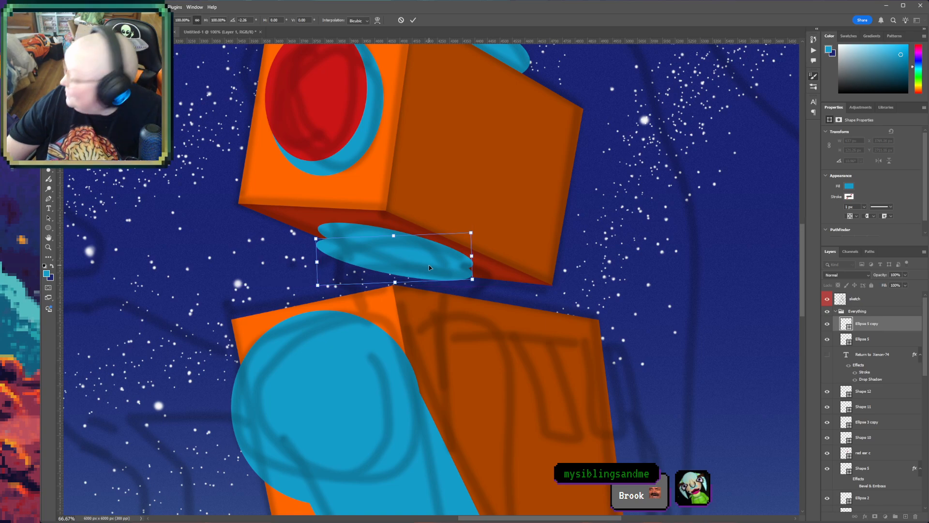
pyautogui.click(872, 320)
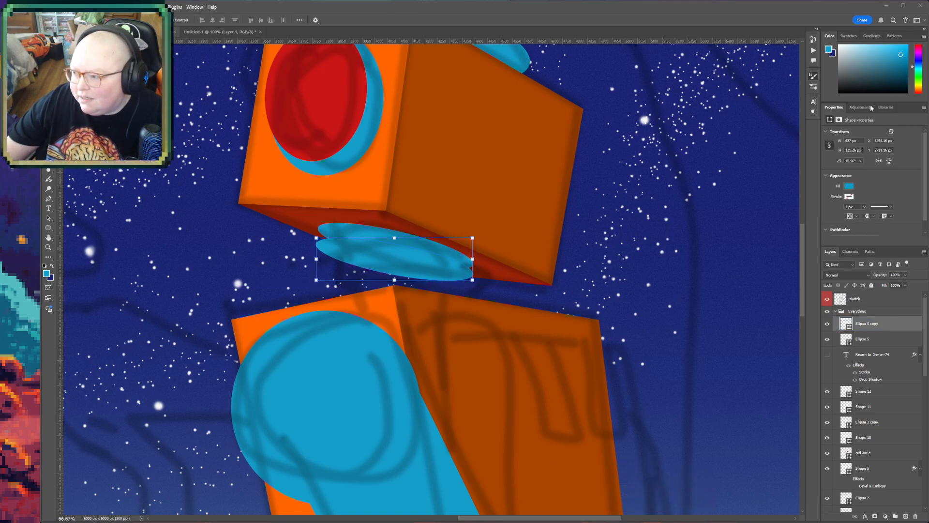
# - Place another copy of the neck ellipse below the second ring, with its tilt reduced to about 7°
pyautogui.moveTo(408, 260); pyautogui.dragTo(407, 276)
pyautogui.moveTo(476, 249); pyautogui.dragTo(474, 245)
pyautogui.moveTo(419, 282); pyautogui.dragTo(420, 278)
pyautogui.press('Return')
# - Add a fourth neck ring from a copy of the third, moved down to the torso's top corner and tilted about 5°
pyautogui.hotkey('ctrl', 't')
pyautogui.hotkey('ctrl', 'j')
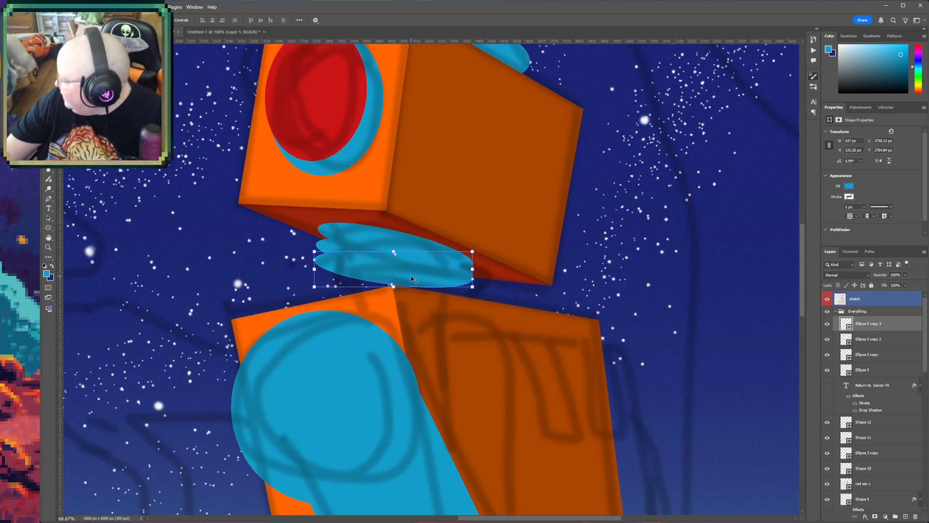
pyautogui.moveTo(405, 290); pyautogui.dragTo(409, 293)
pyautogui.hotkey('ctrl', 't')
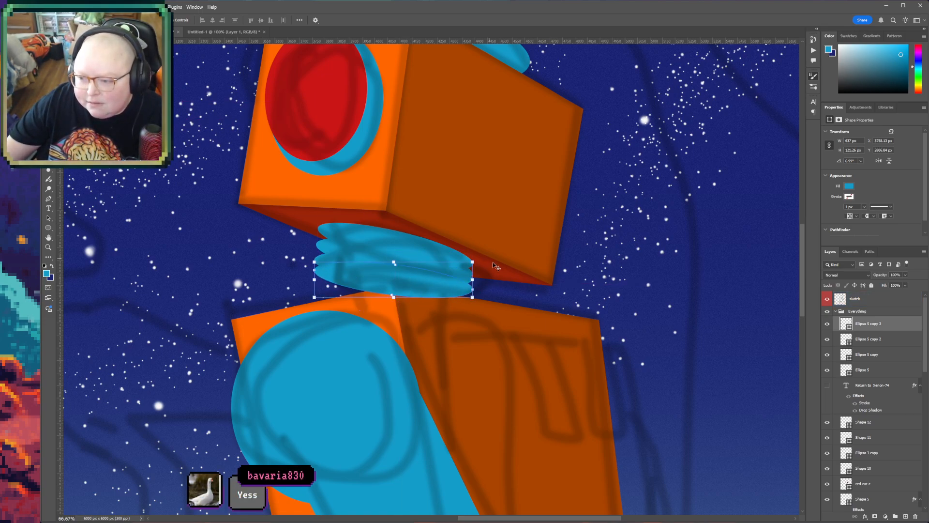
pyautogui.moveTo(488, 259); pyautogui.dragTo(487, 255)
pyautogui.press('Return')
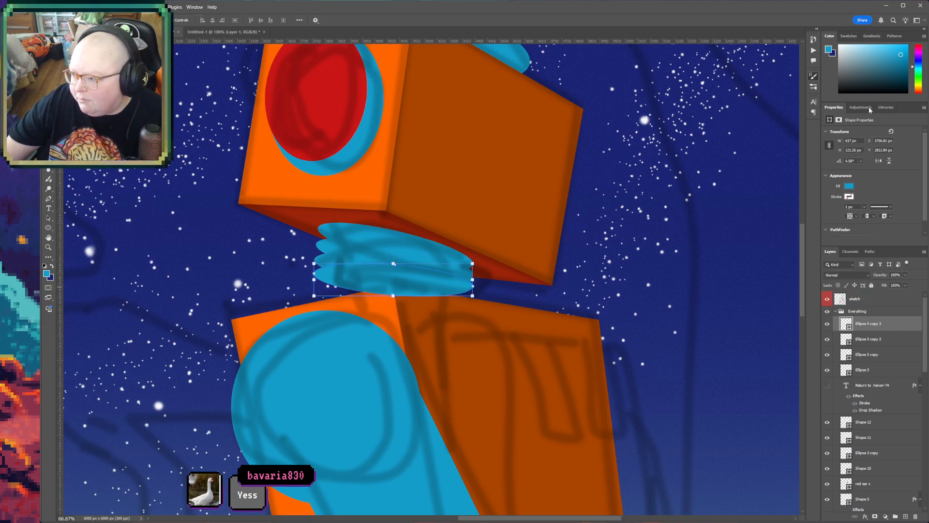
# - Duplicate the fourth neck ring and place the copy at the base of the neck, overlapping the torso and turned closer to level
pyautogui.hotkey('ctrl', 'j')
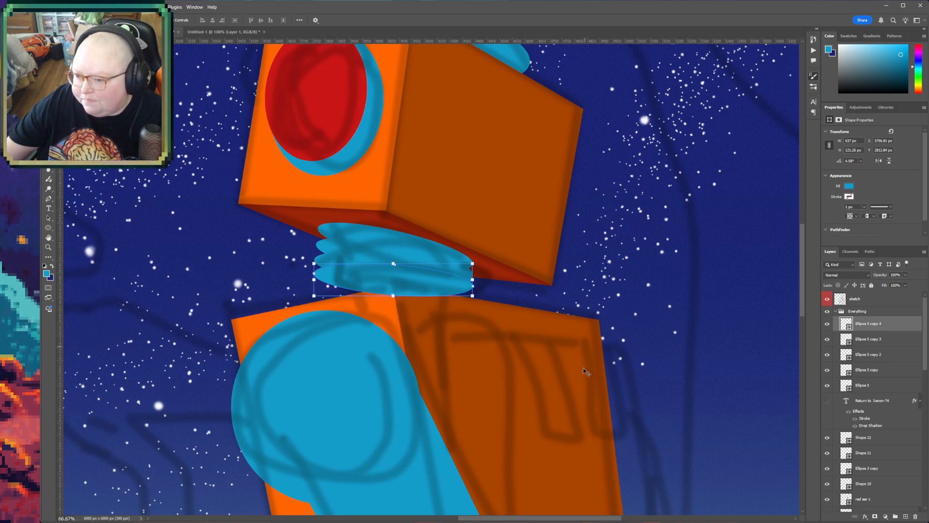
pyautogui.moveTo(365, 290); pyautogui.dragTo(380, 302)
pyautogui.hotkey('ctrl', 't')
pyautogui.moveTo(490, 291); pyautogui.dragTo(490, 286)
pyautogui.press('Return')
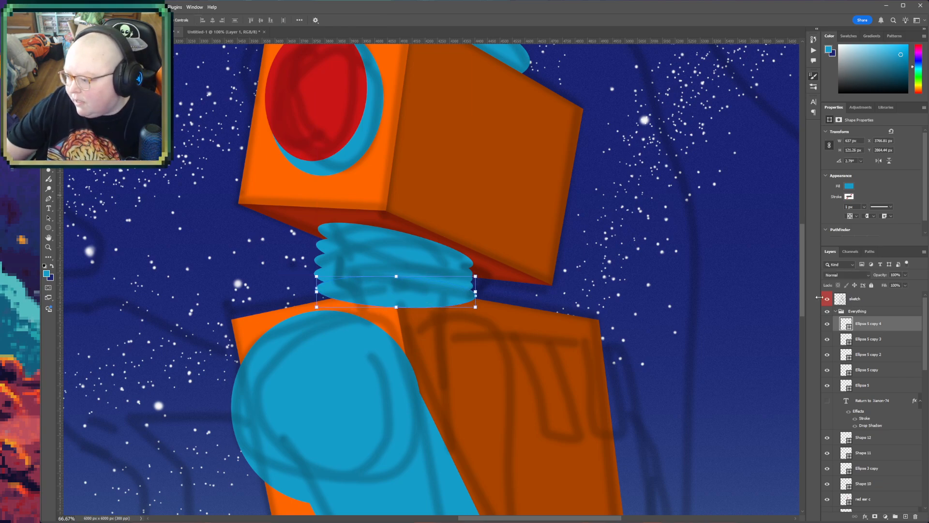
# - Group the five neck ellipses and name the group neck
pyautogui.keyDown('shift'); pyautogui.click(871, 385); pyautogui.keyUp('shift')
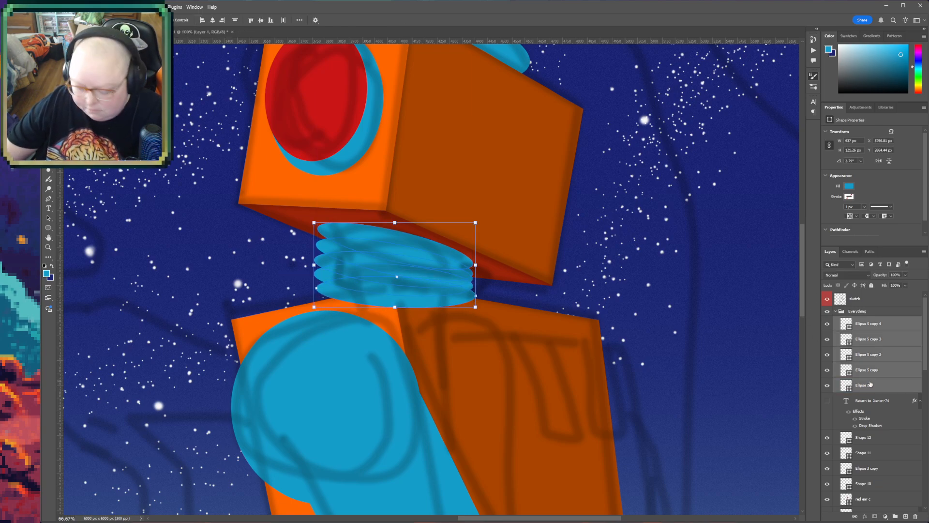
pyautogui.hotkey('ctrl', 'g')
pyautogui.doubleClick(862, 320)
pyautogui.write('neck')
pyautogui.press('Return')
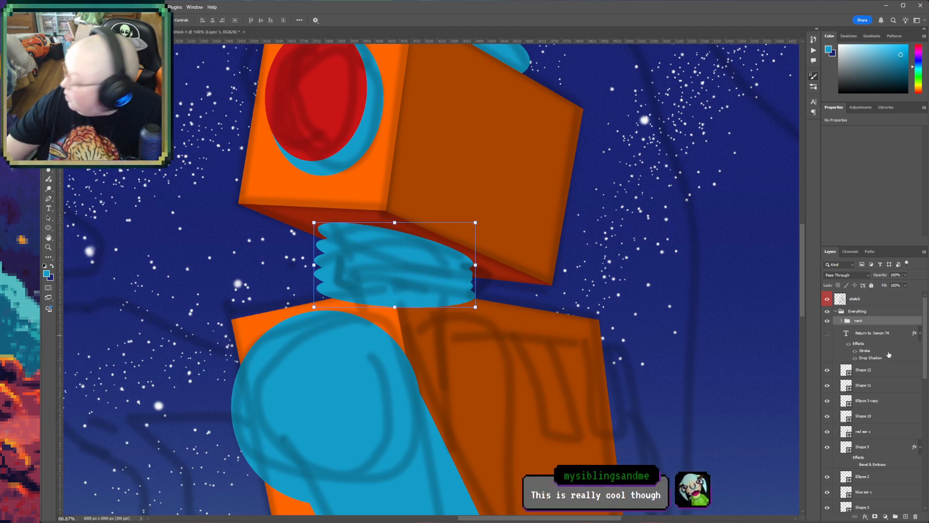
# - Move the neck group down the layer stack to directly below Shape 4, so the torso overlaps the base of the neck
pyautogui.click(865, 420)
pyautogui.click(866, 430)
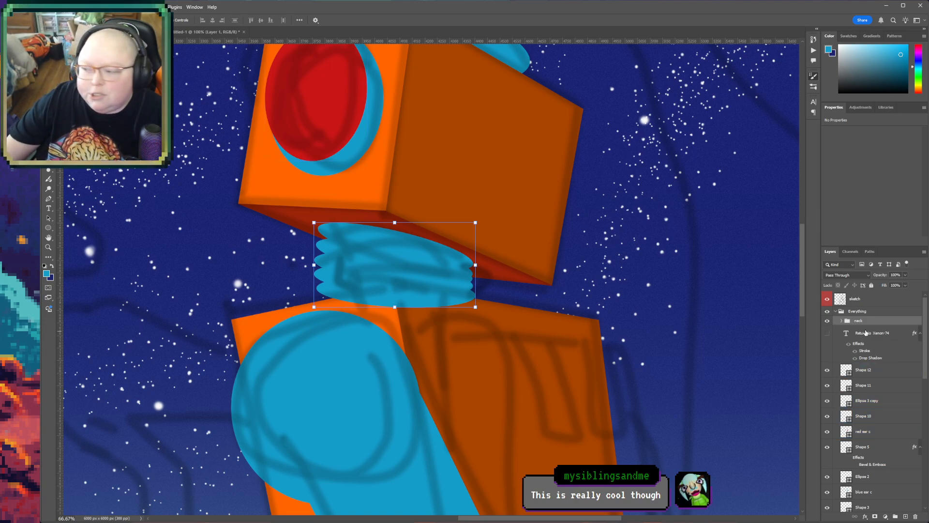
pyautogui.moveTo(872, 323); pyautogui.dragTo(863, 470)
pyautogui.scroll(-1, 863, 462)
pyautogui.click(862, 450)
pyautogui.scroll(-3, 863, 450)
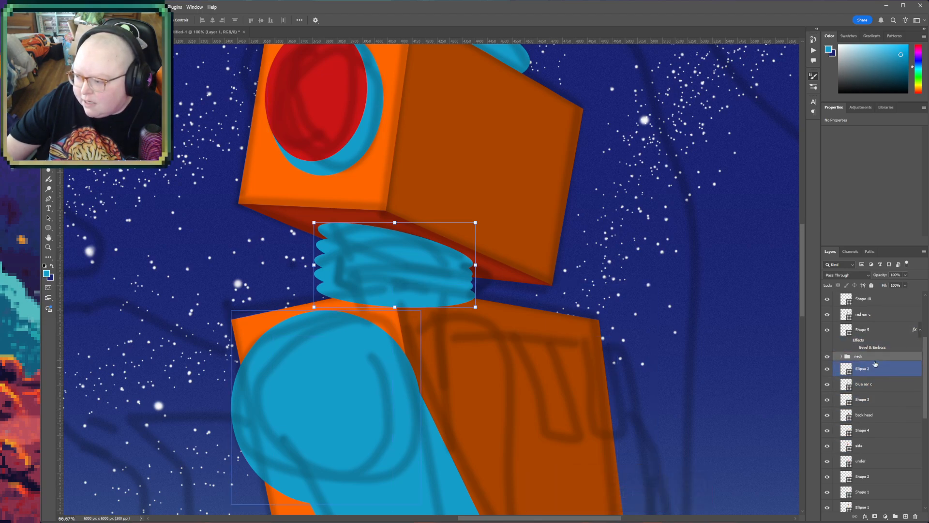
pyautogui.moveTo(872, 359)
pyautogui.mouseDown()
pyautogui.moveTo(861, 486)
pyautogui.moveTo(874, 433)
pyautogui.mouseUp()
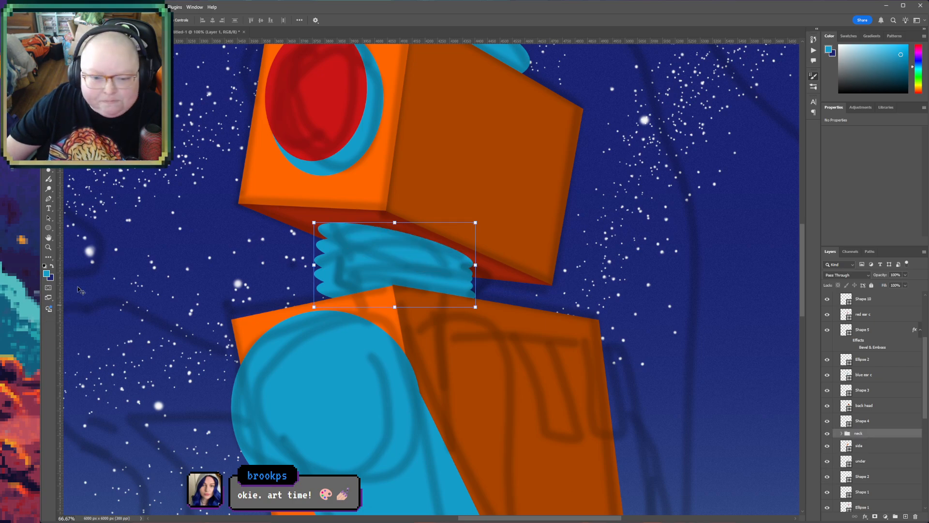
# - Look over the robot figure from antenna to boots against the sketch lines
pyautogui.press('h')
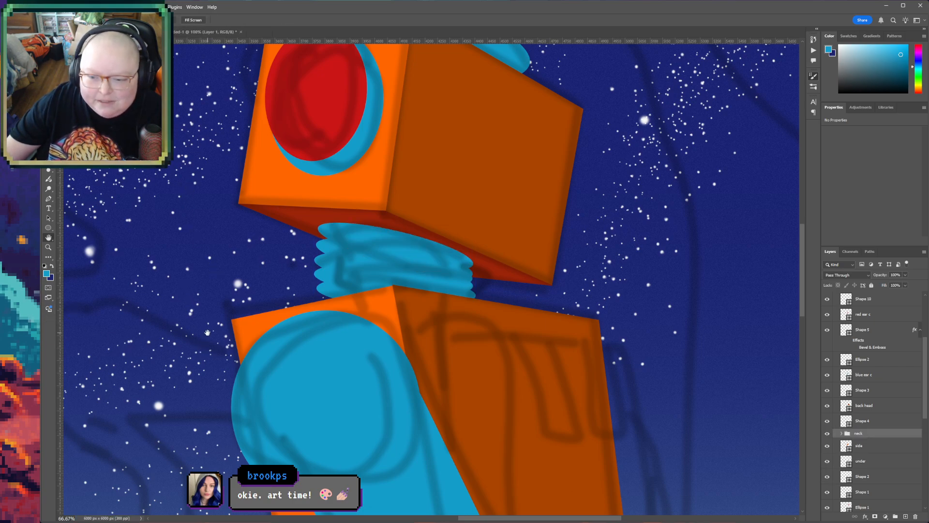
pyautogui.moveTo(207, 333); pyautogui.dragTo(281, 277)
pyautogui.press('z')
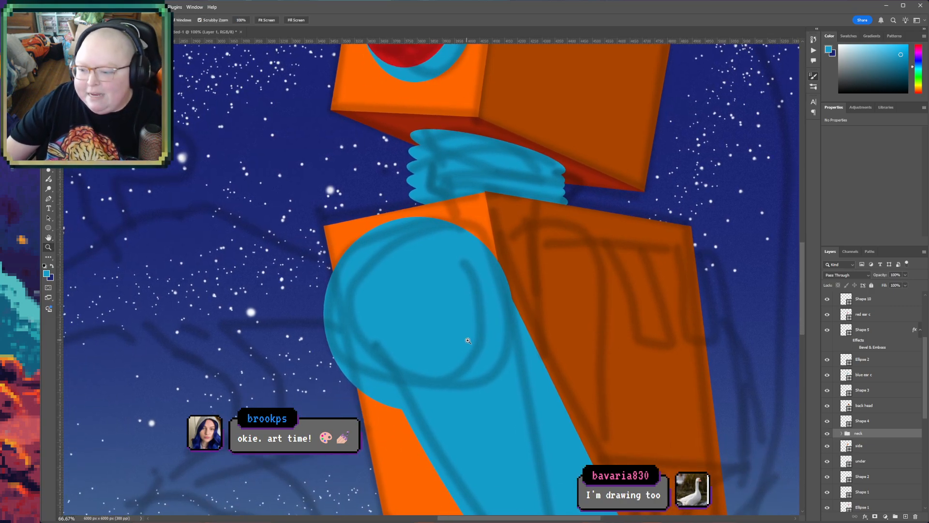
pyautogui.keyDown('alt'); pyautogui.click(475, 340); pyautogui.keyUp('alt')
pyautogui.keyDown('alt'); pyautogui.click(474, 340); pyautogui.keyUp('alt')
pyautogui.keyDown('alt'); pyautogui.click(475, 339); pyautogui.keyUp('alt')
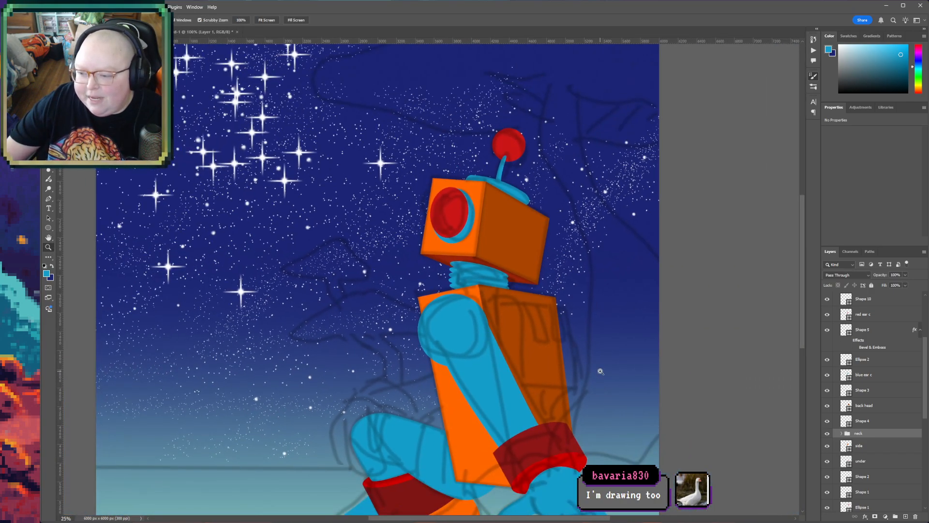
pyautogui.press('h')
pyautogui.moveTo(559, 356); pyautogui.dragTo(557, 243)
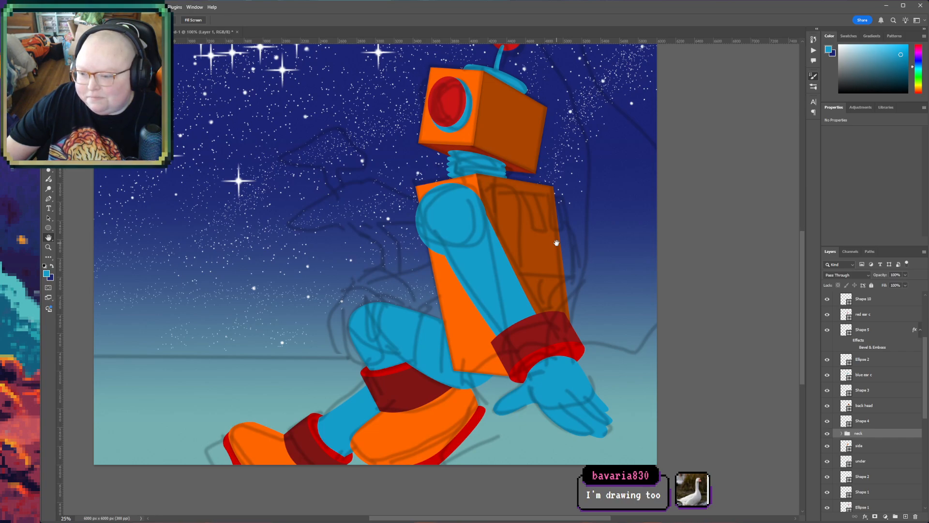
pyautogui.moveTo(556, 243); pyautogui.dragTo(574, 340)
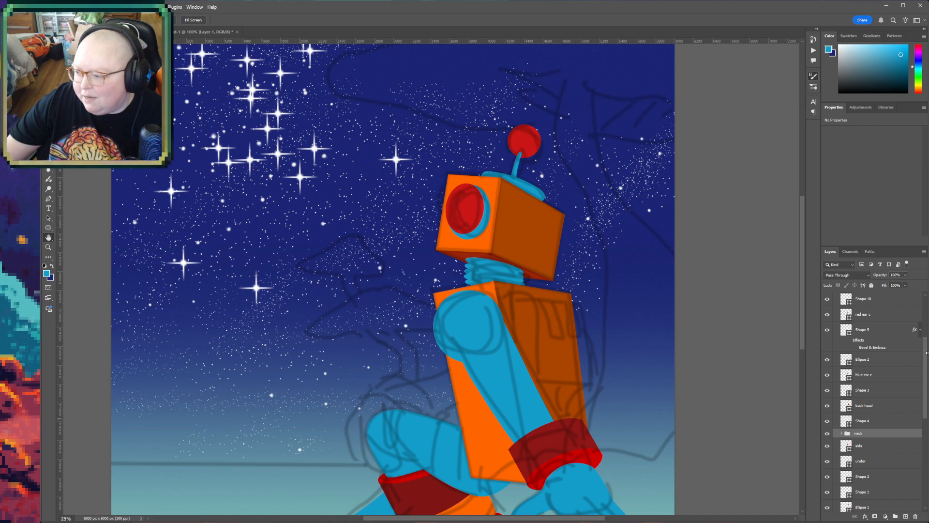
# - Draw a flat blue ellipse above the Shape 12 layer, beside the upper edge of the robot's raised knee
pyautogui.scroll(3, 926, 352)
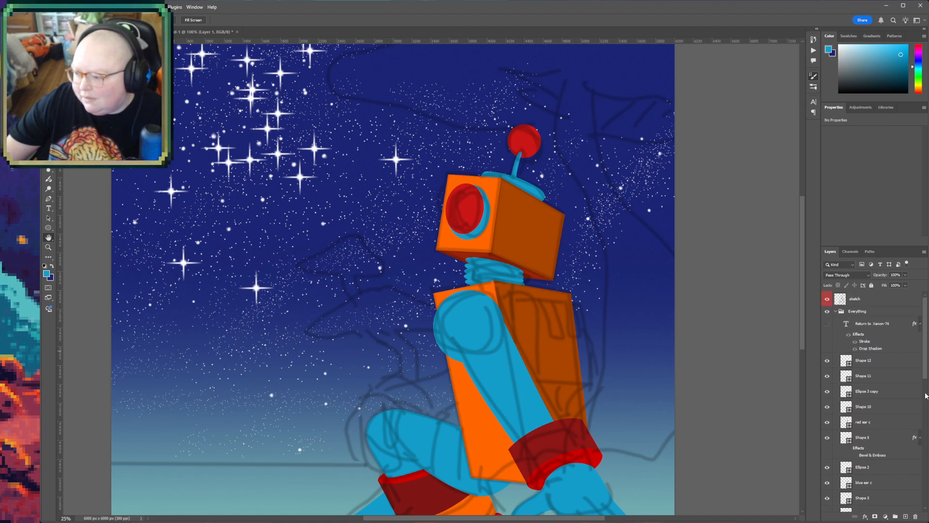
pyautogui.click(902, 359)
pyautogui.press('z')
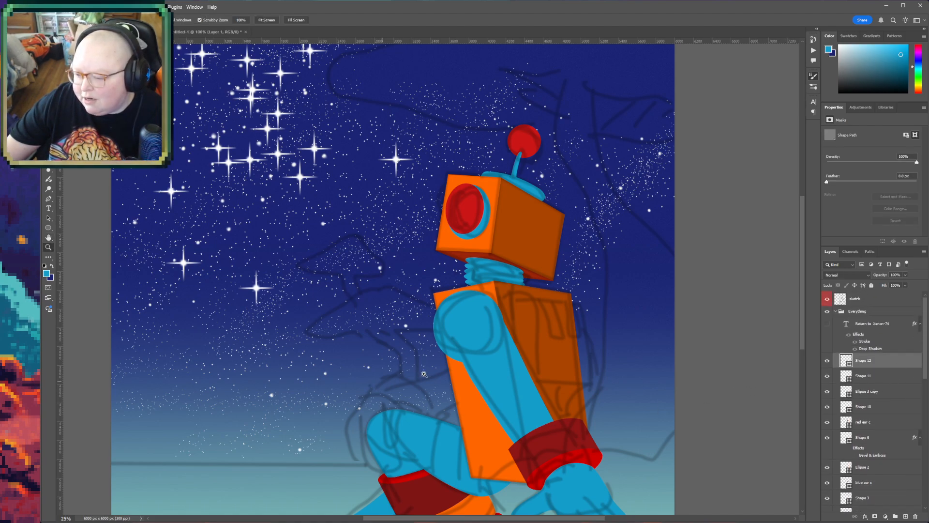
pyautogui.click(410, 398)
pyautogui.press('h')
pyautogui.moveTo(413, 398); pyautogui.dragTo(343, 273)
pyautogui.click(49, 227)
pyautogui.press('i')
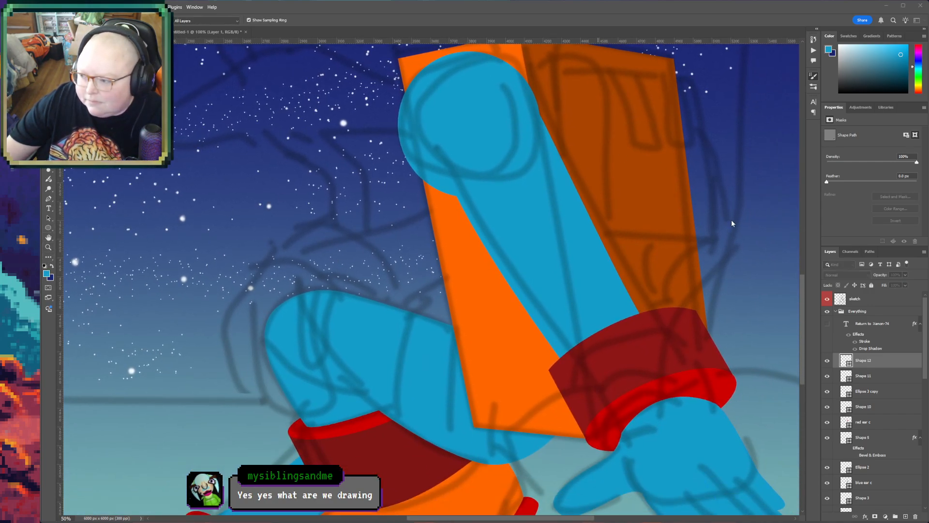
pyautogui.press('u')
pyautogui.moveTo(205, 246); pyautogui.dragTo(328, 300)
pyautogui.press('v')
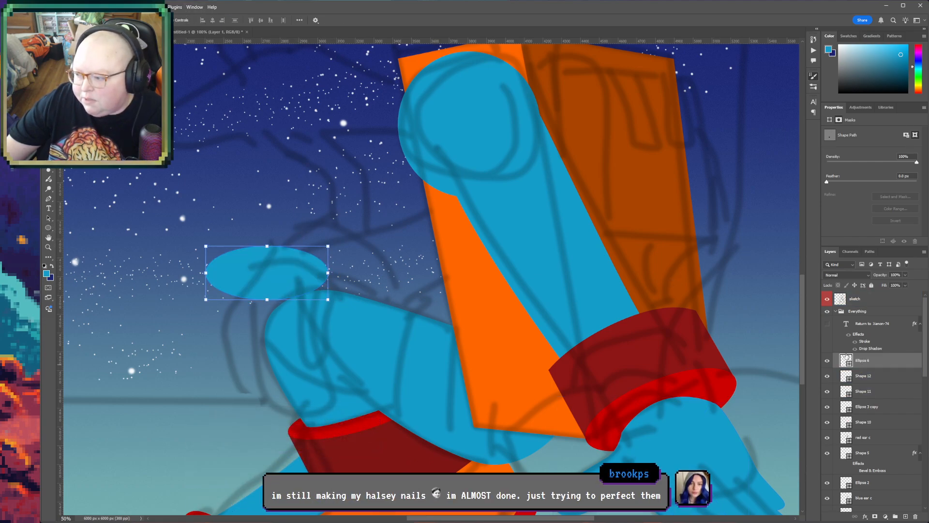
# - Recolor the flat blue ellipse bright red to match the inner rims of the robot's other cuffs
pyautogui.doubleClick(848, 362)
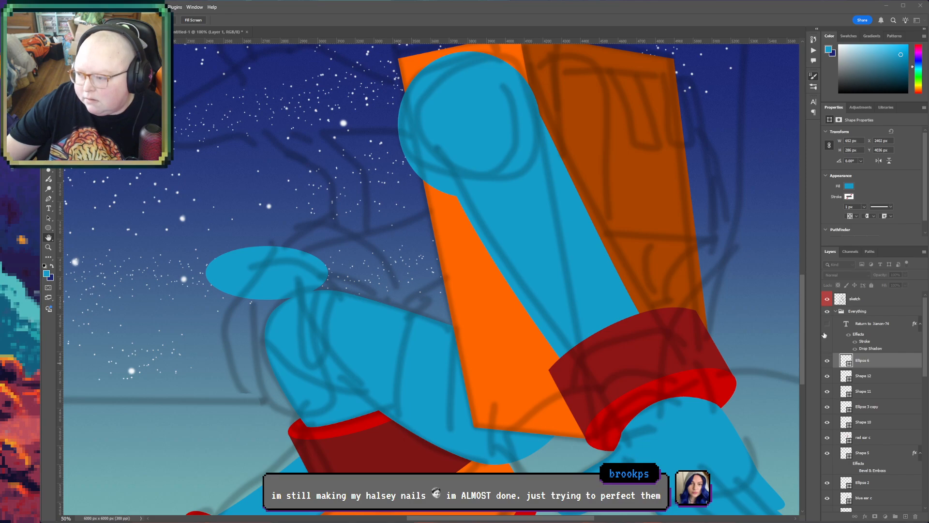
pyautogui.click(750, 161)
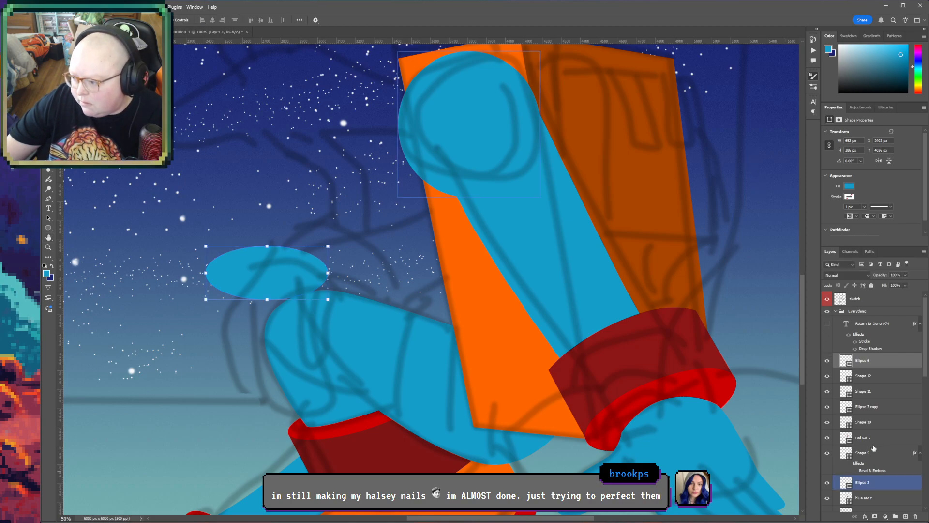
pyautogui.doubleClick(846, 363)
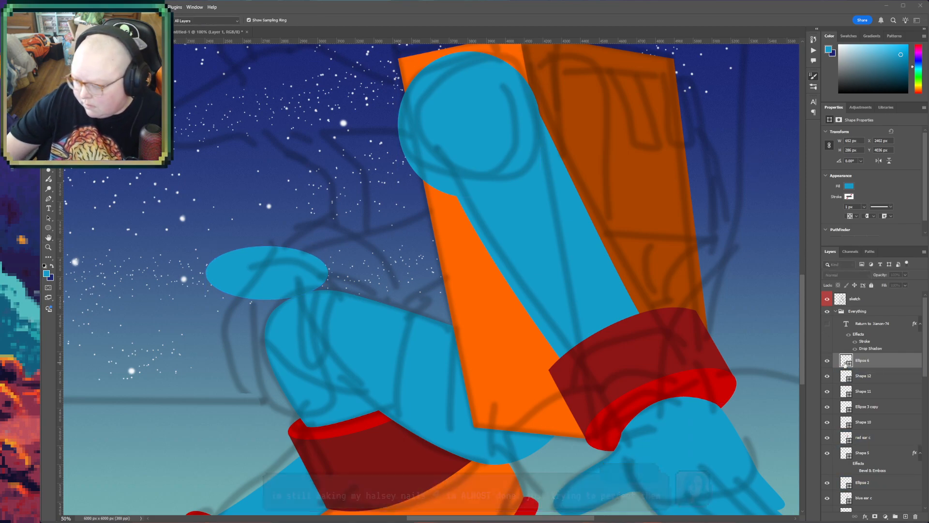
pyautogui.click(750, 161)
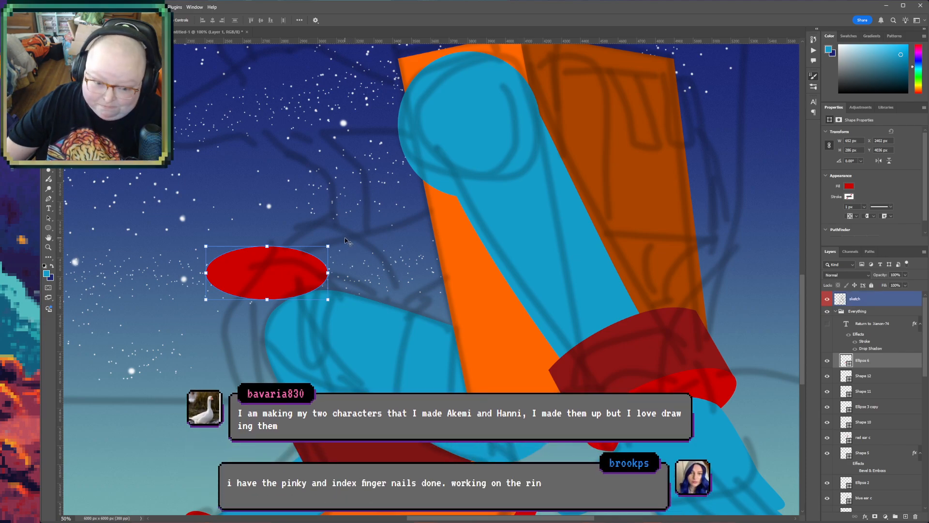
# - Rotate the red ellipse about 39°, stretch its height to about 125%, and place it over the raised knee
pyautogui.moveTo(324, 243); pyautogui.dragTo(330, 301)
pyautogui.moveTo(323, 269)
pyautogui.mouseDown()
pyautogui.moveTo(330, 258)
pyautogui.moveTo(328, 281)
pyautogui.mouseUp()
pyautogui.moveTo(312, 214); pyautogui.dragTo(318, 220)
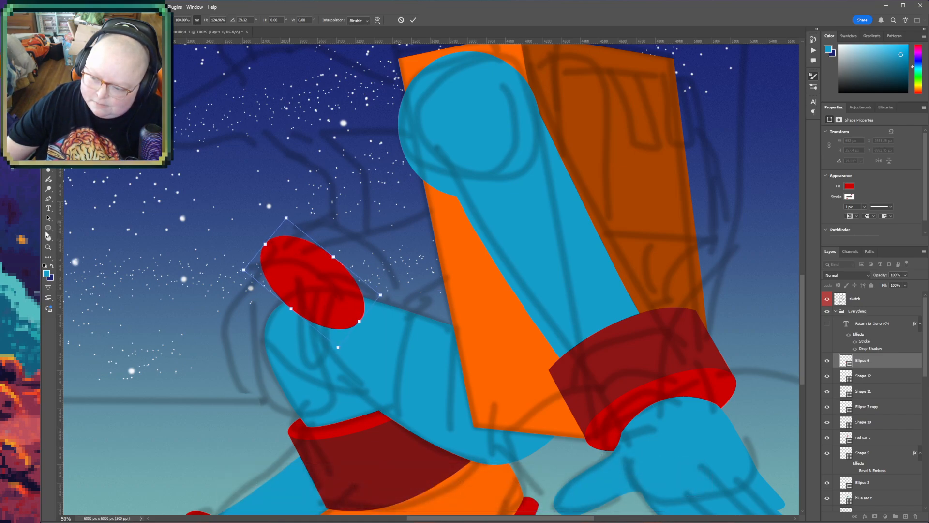
pyautogui.press('Return')
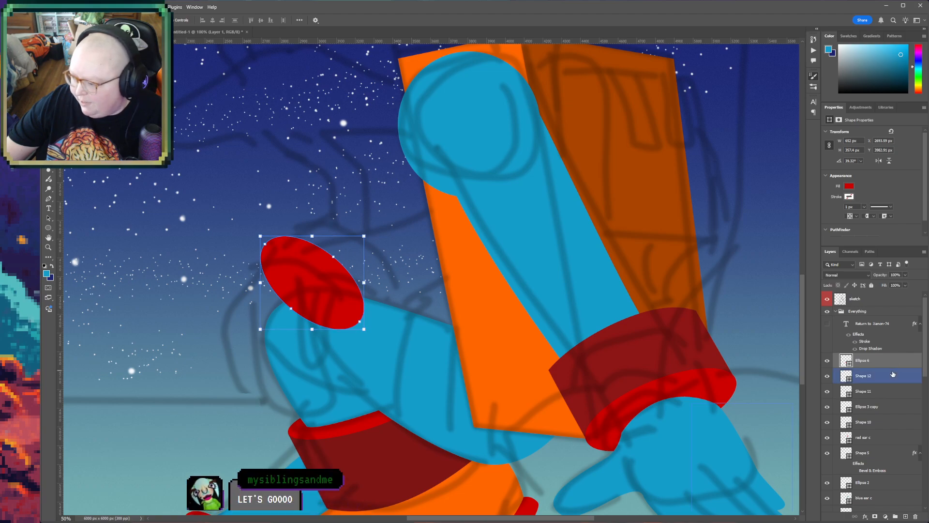
# - Draw a closed cuff shape with a curved outer edge above the Shape 12 layer, tucked behind the red ellipse
pyautogui.click(327, 281)
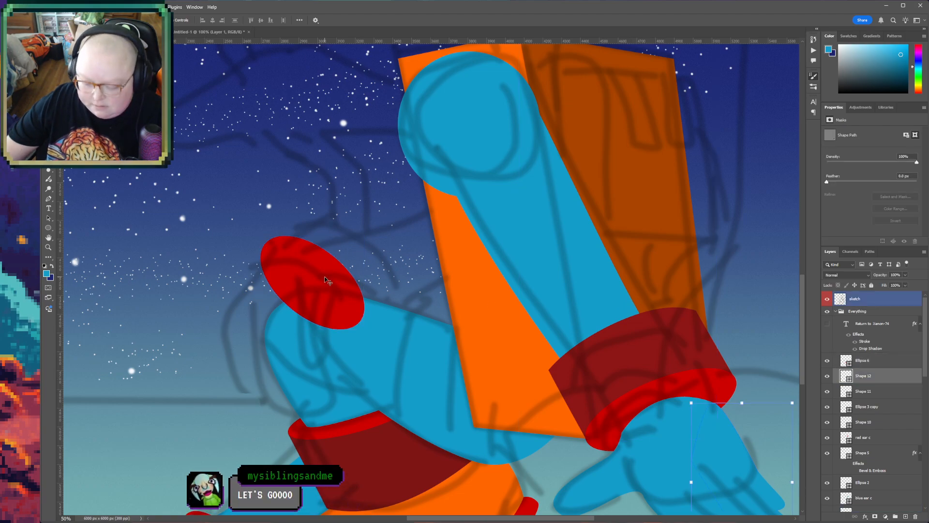
pyautogui.press('p')
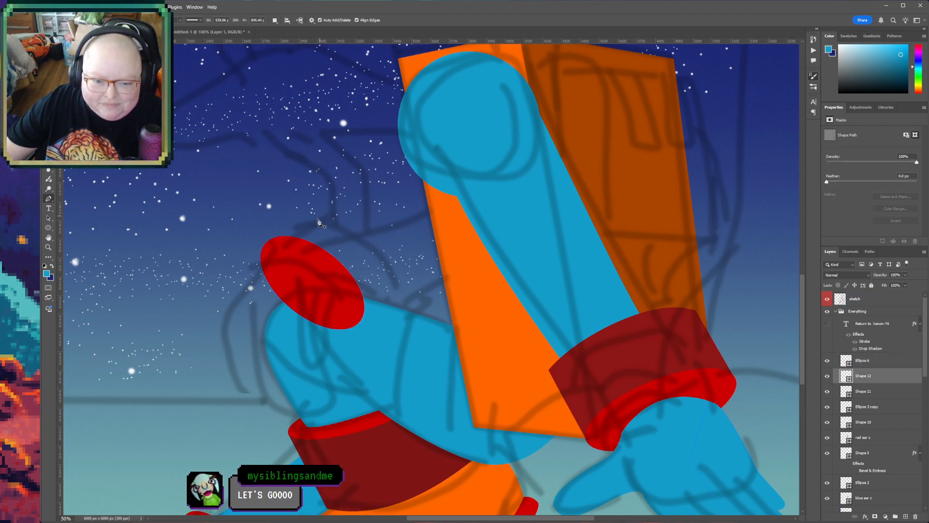
pyautogui.click(357, 327)
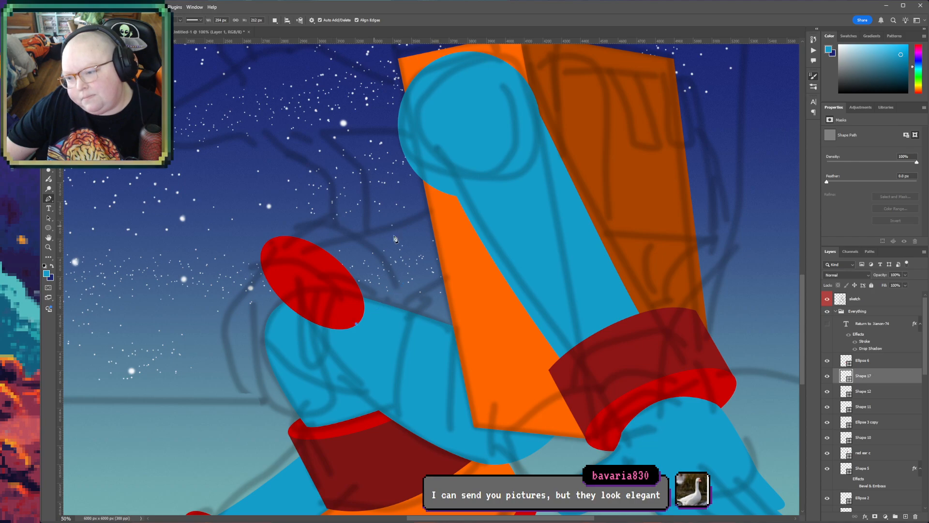
pyautogui.press('r')
pyautogui.moveTo(397, 219); pyautogui.dragTo(160, 291)
pyautogui.press('p')
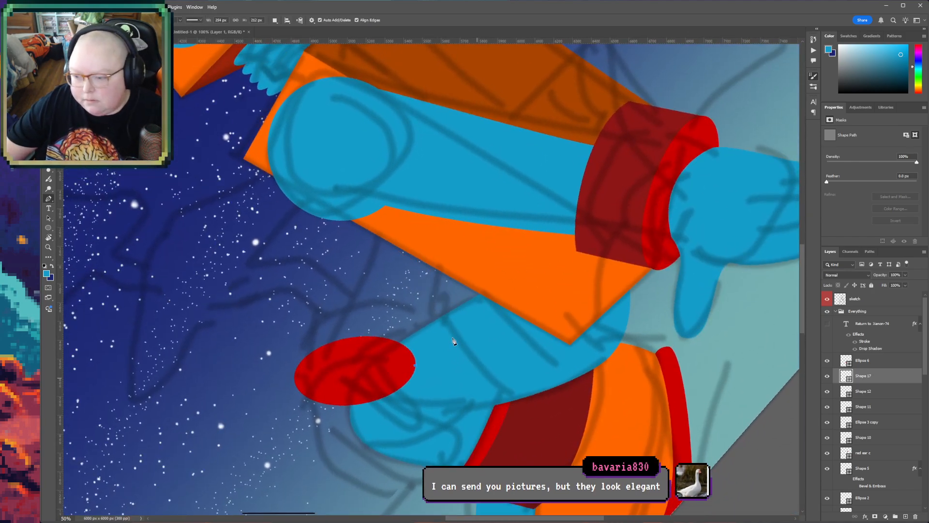
pyautogui.click(400, 296)
pyautogui.moveTo(289, 312); pyautogui.dragTo(248, 350)
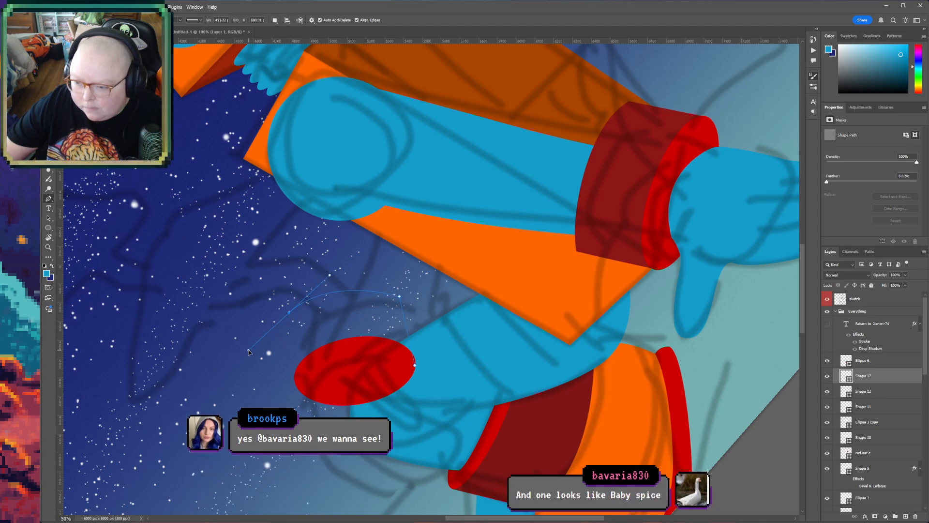
pyautogui.keyDown('alt'); pyautogui.click(289, 314); pyautogui.keyUp('alt')
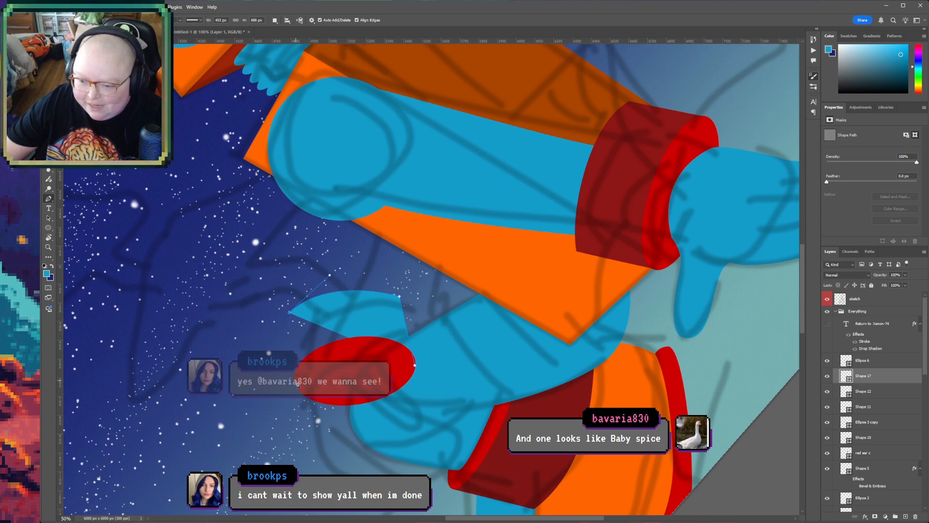
pyautogui.moveTo(295, 379); pyautogui.dragTo(356, 382)
pyautogui.click(415, 366)
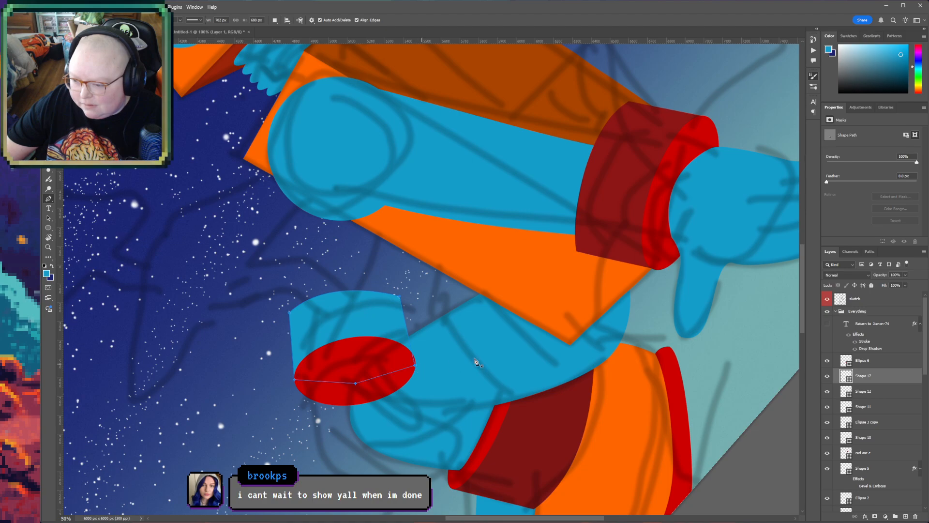
# - Fill the new cuff shape with dark red and widen it slightly to meet the red ellipse's edge
pyautogui.doubleClick(844, 375)
pyautogui.click(552, 428)
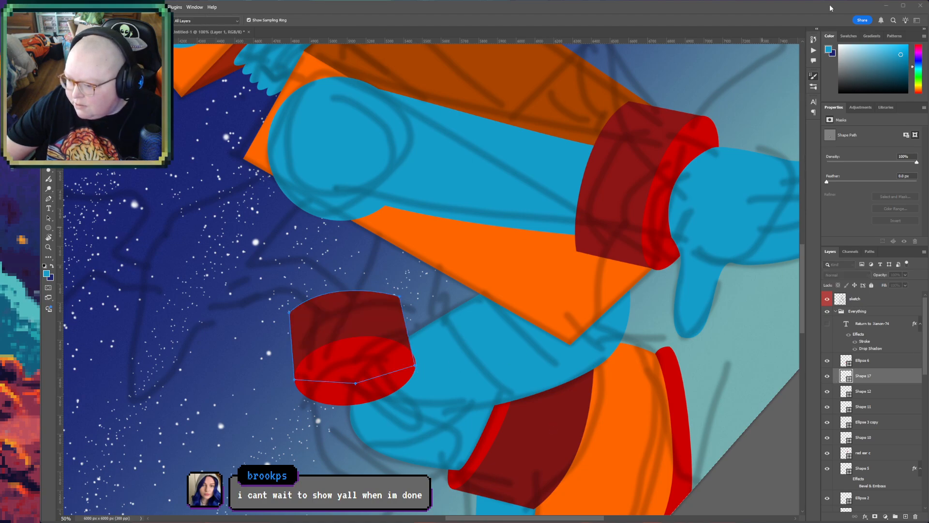
pyautogui.hotkey('ctrl', 't')
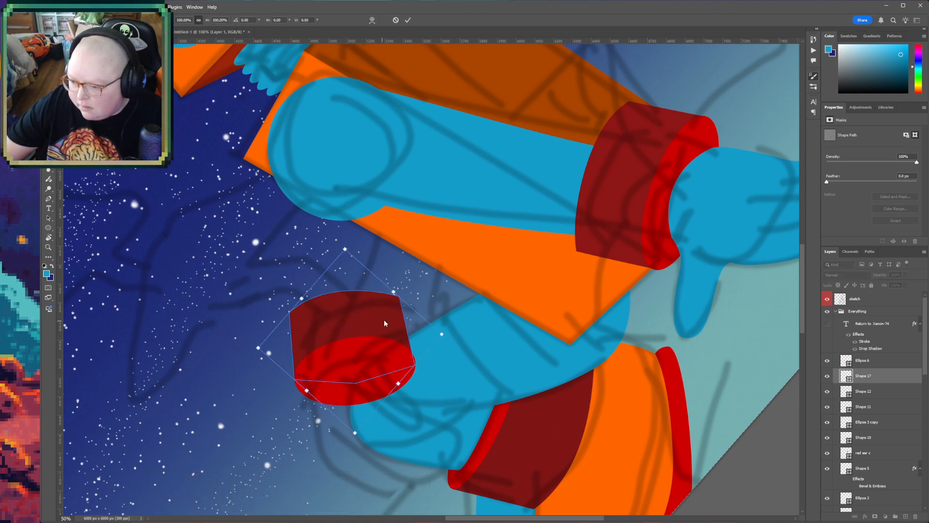
pyautogui.moveTo(440, 337); pyautogui.dragTo(443, 334)
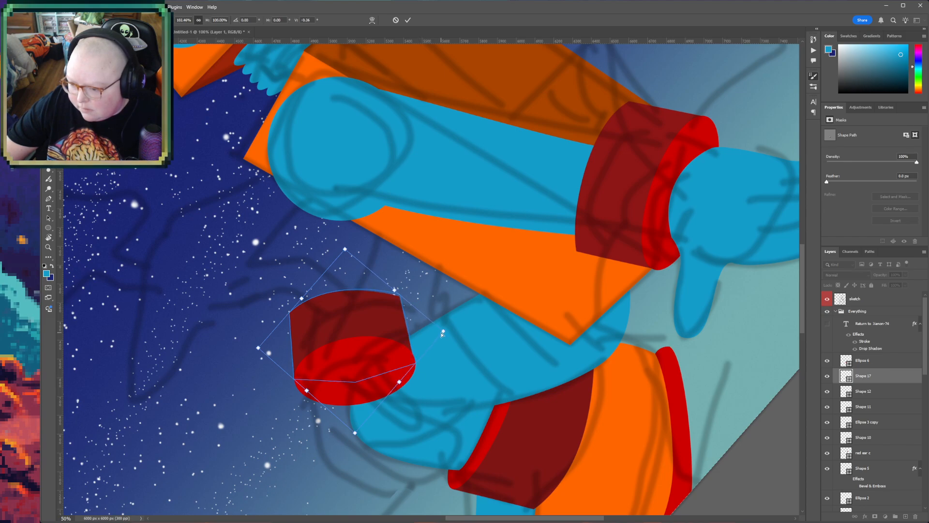
pyautogui.press('Return')
# - Check the new cuff against the whole upright robot figure, toggling the red ellipse off and on
pyautogui.press('z')
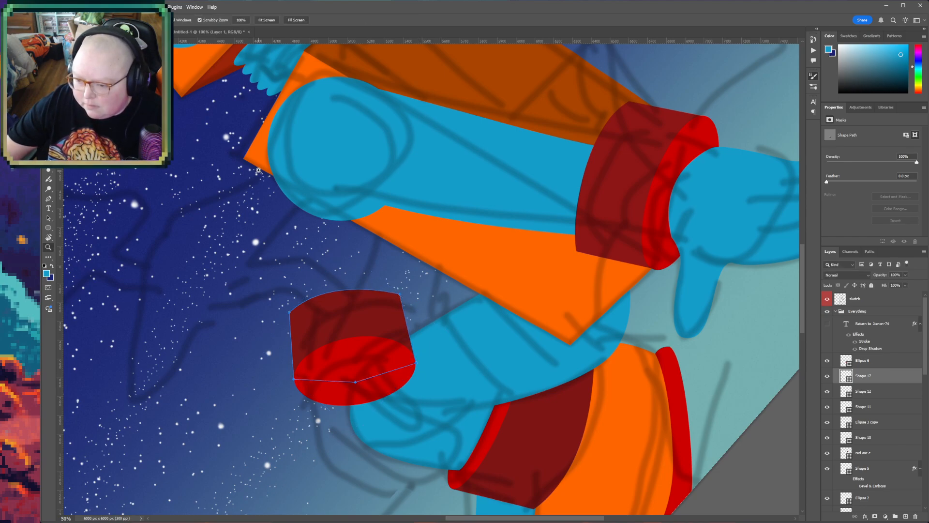
pyautogui.keyDown('alt'); pyautogui.click(409, 306); pyautogui.keyUp('alt')
pyautogui.keyDown('alt'); pyautogui.click(409, 306); pyautogui.keyUp('alt')
pyautogui.press('r')
pyautogui.moveTo(529, 366); pyautogui.dragTo(463, 429)
pyautogui.press('h')
pyautogui.moveTo(421, 352); pyautogui.dragTo(410, 417)
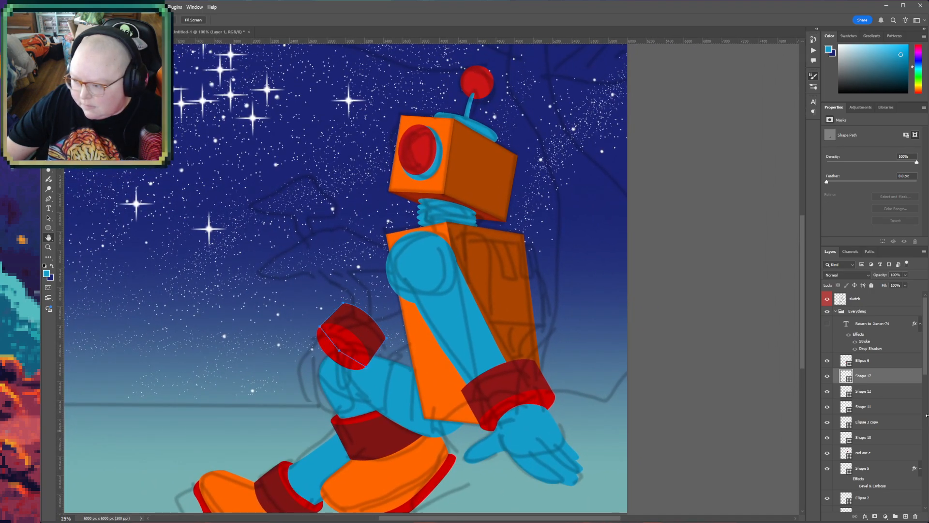
pyautogui.click(828, 365)
pyautogui.click(828, 365)
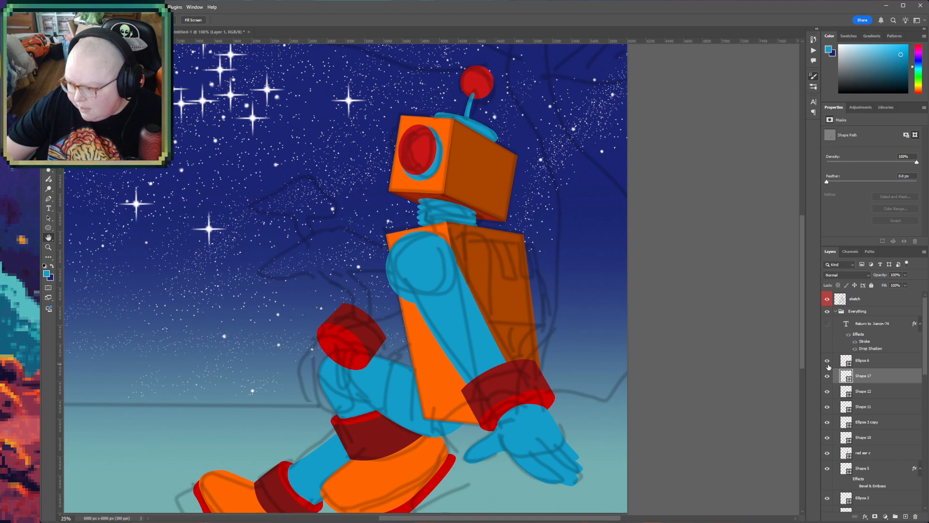
# - Group the red ellipse and the dark red cuff shape
pyautogui.keyDown('shift'); pyautogui.click(867, 363); pyautogui.keyUp('shift')
pyautogui.hotkey('ctrl', 't')
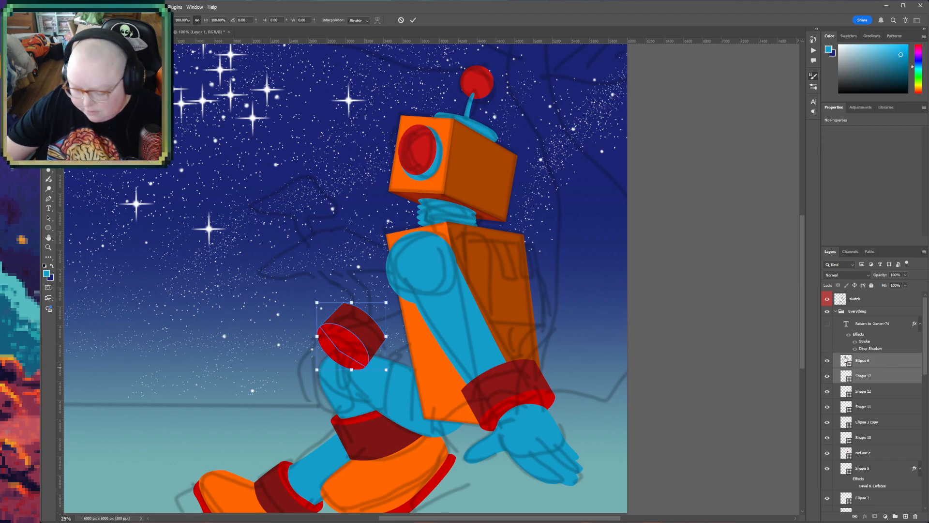
pyautogui.press('Return')
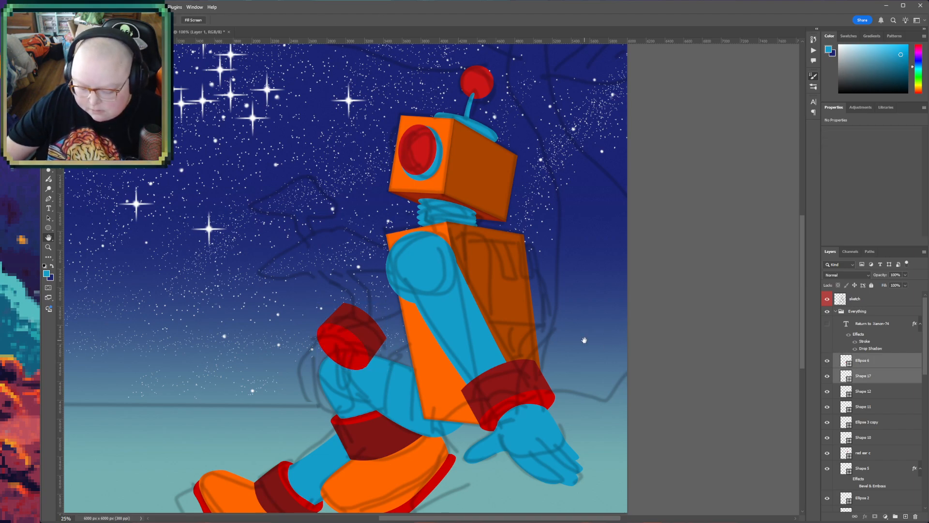
pyautogui.hotkey('ctrl', 'g')
# - Rotate the cuff group about 12°, shrink it slightly, and position it over the raised knee
pyautogui.hotkey('ctrl', 't')
pyautogui.moveTo(398, 306); pyautogui.dragTo(403, 317)
pyautogui.moveTo(371, 347); pyautogui.dragTo(373, 355)
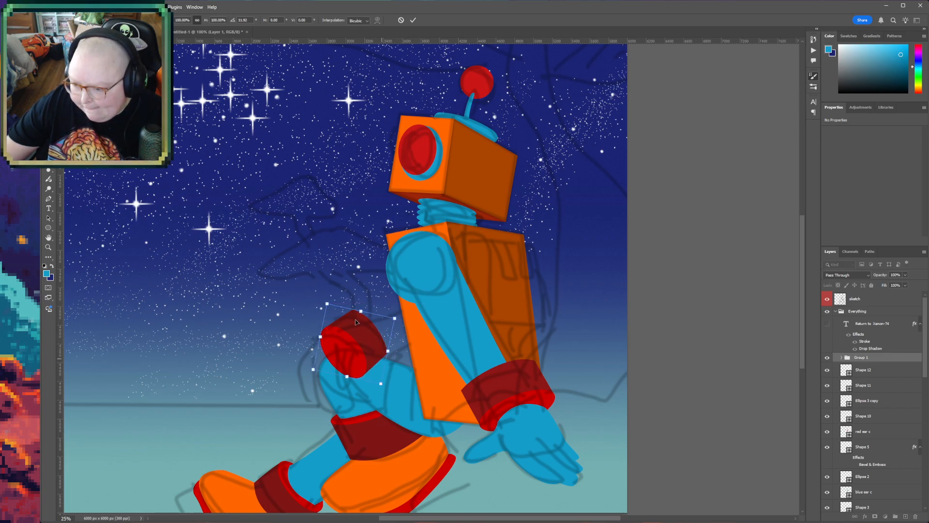
pyautogui.moveTo(332, 305); pyautogui.dragTo(334, 309)
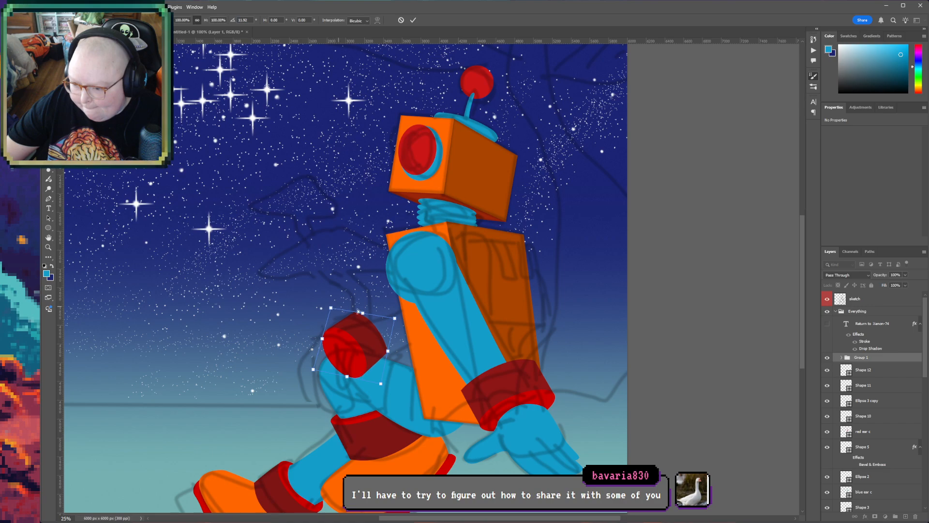
pyautogui.moveTo(395, 318); pyautogui.dragTo(387, 328)
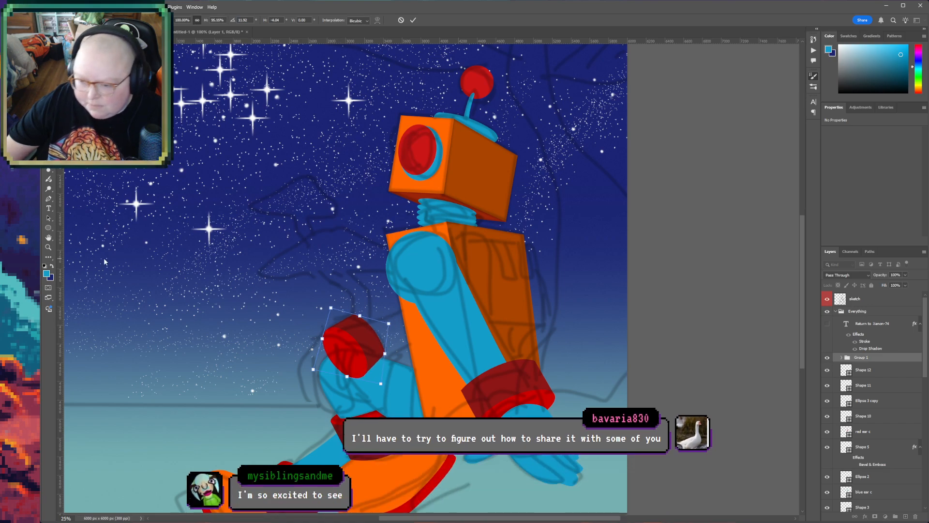
pyautogui.press('Return')
# - Draw a closed blue forearm shape about 680 × 508 px above the Shape 12 layer, joining the cuff to the torso
pyautogui.press('h')
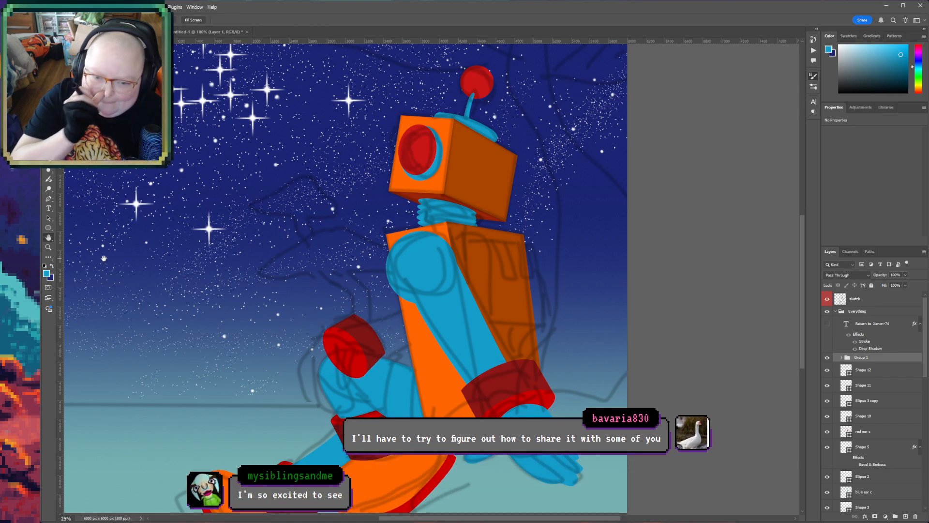
pyautogui.press('z')
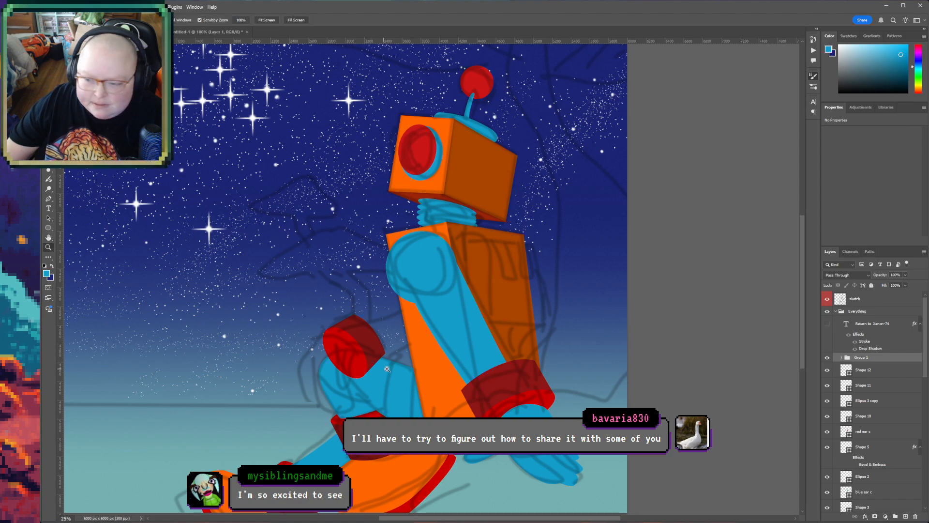
pyautogui.click(403, 356)
pyautogui.click(392, 331)
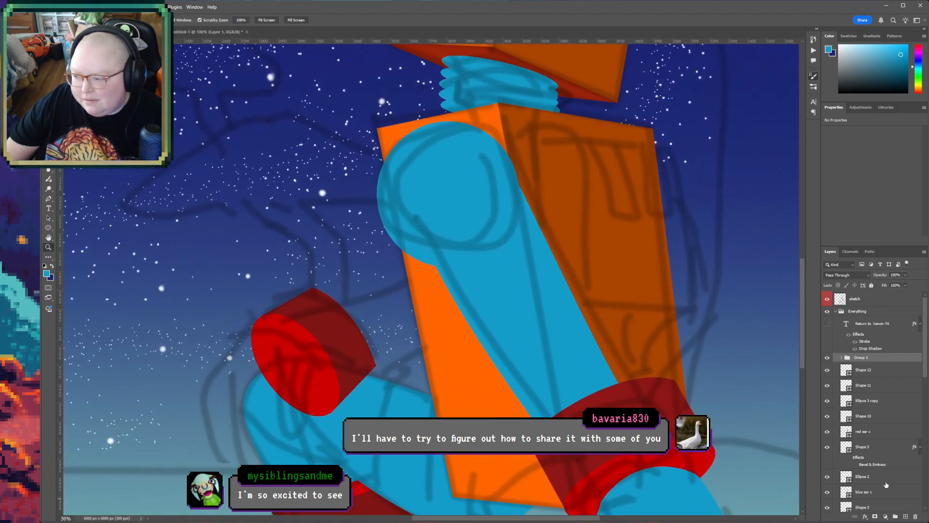
pyautogui.click(882, 374)
pyautogui.click(49, 198)
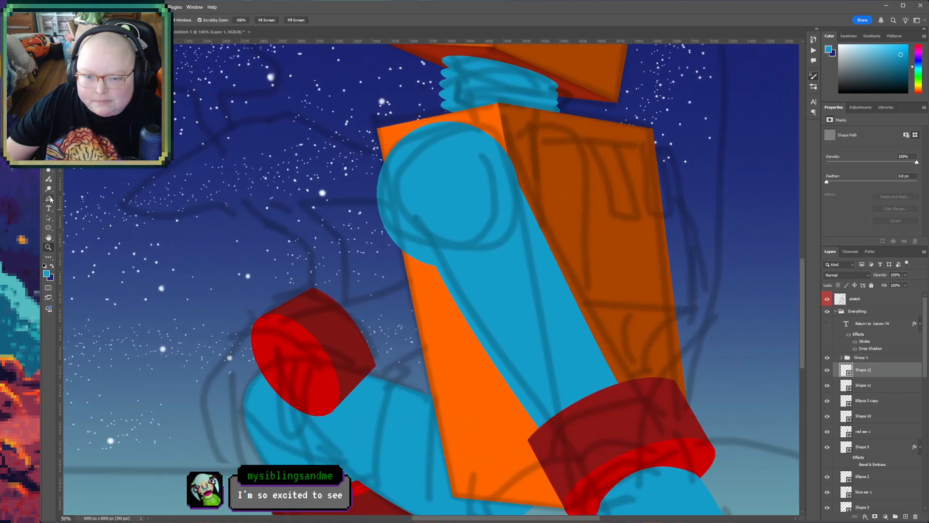
pyautogui.click(372, 366)
pyautogui.moveTo(436, 362); pyautogui.dragTo(450, 348)
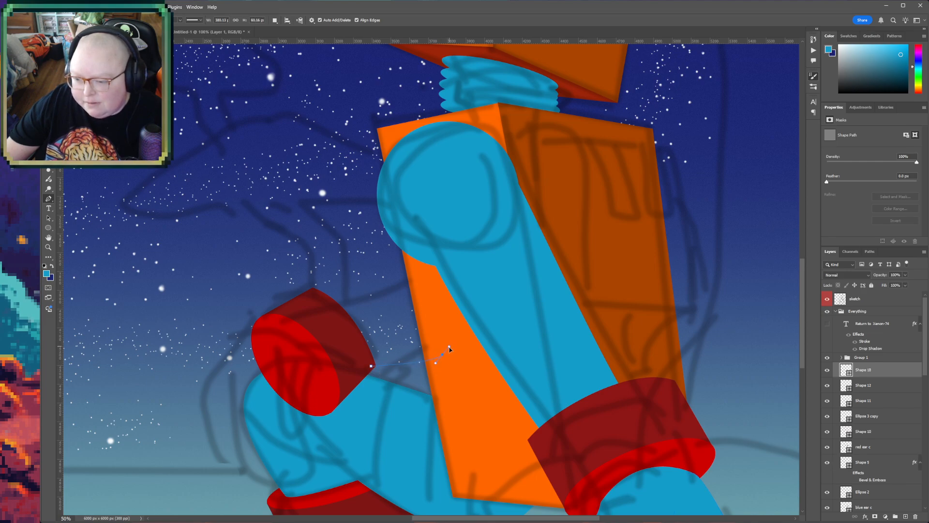
pyautogui.click(420, 270)
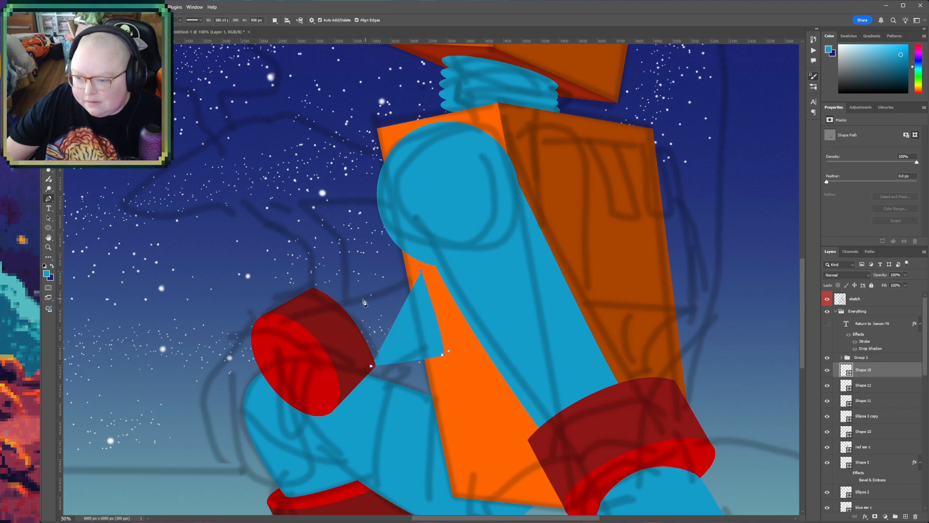
pyautogui.moveTo(322, 293); pyautogui.dragTo(299, 298)
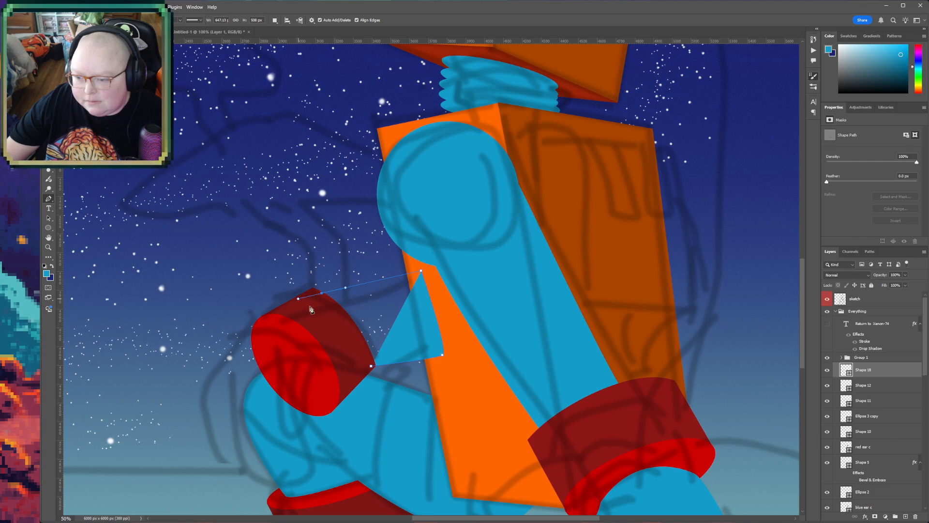
pyautogui.click(371, 366)
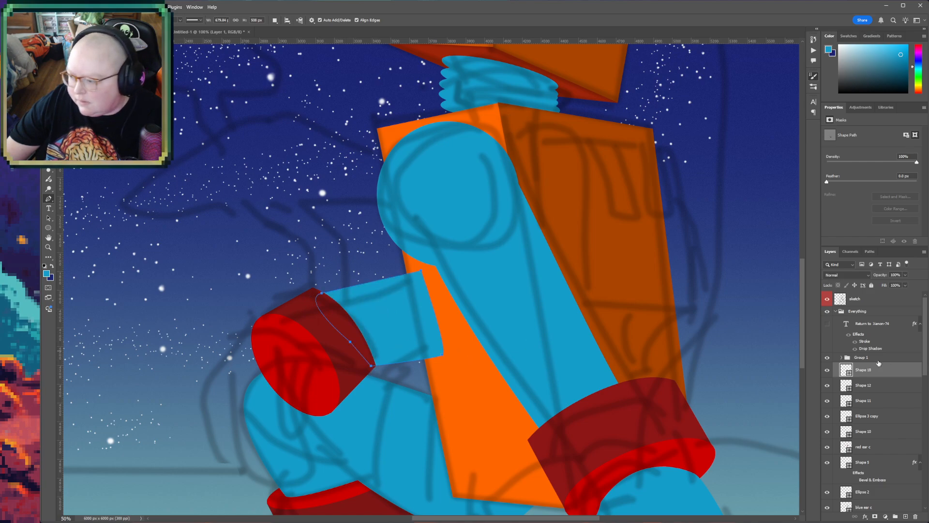
# - Move the blue forearm layer down the stack to directly below Ellipse 1, so the torso overlaps its end
pyautogui.scroll(-3, 859, 371)
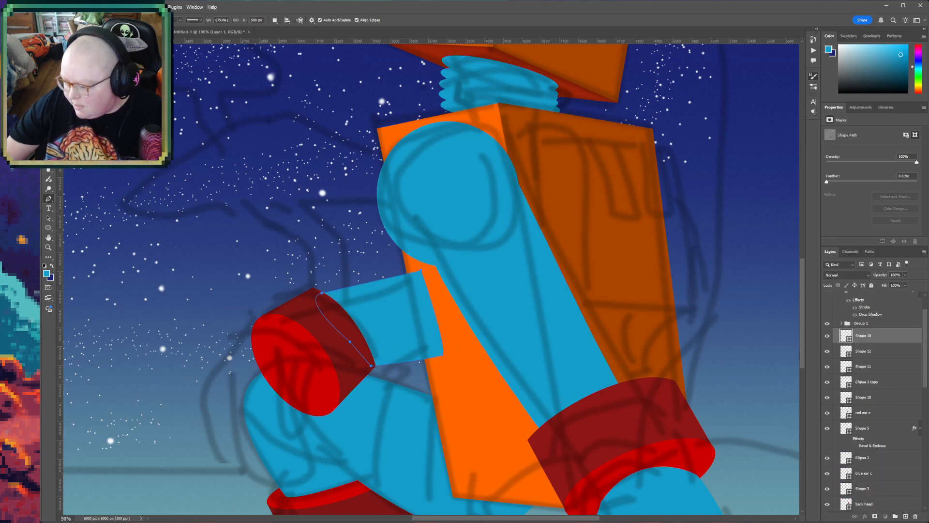
pyautogui.moveTo(877, 509); pyautogui.dragTo(881, 450)
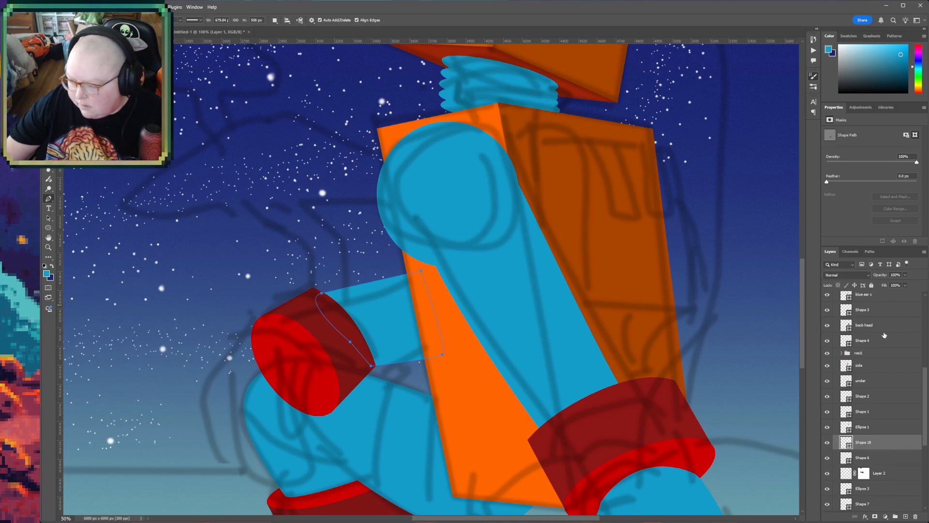
pyautogui.moveTo(927, 390); pyautogui.dragTo(926, 320)
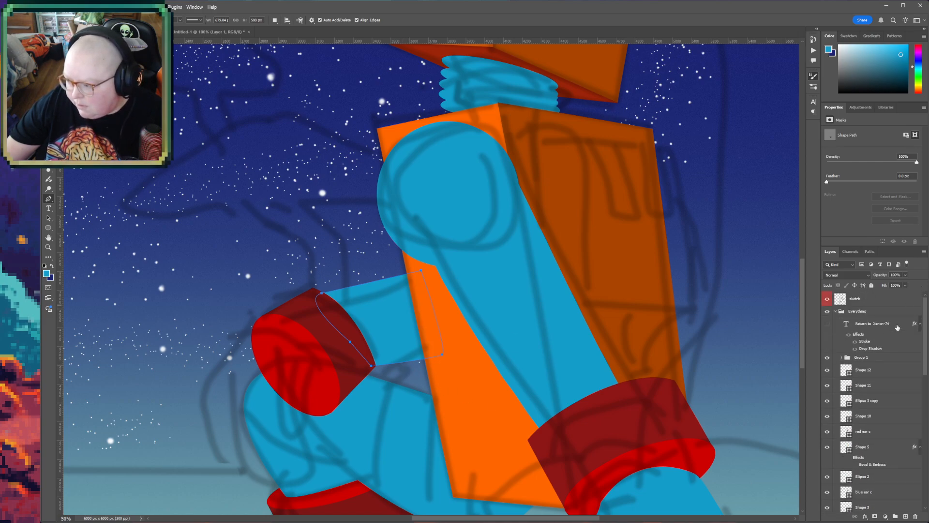
# - Draw a closed blue hand shape about 522 × 909 px from the far cuff over the raised knee, and move it directly above Group 1
pyautogui.click(878, 370)
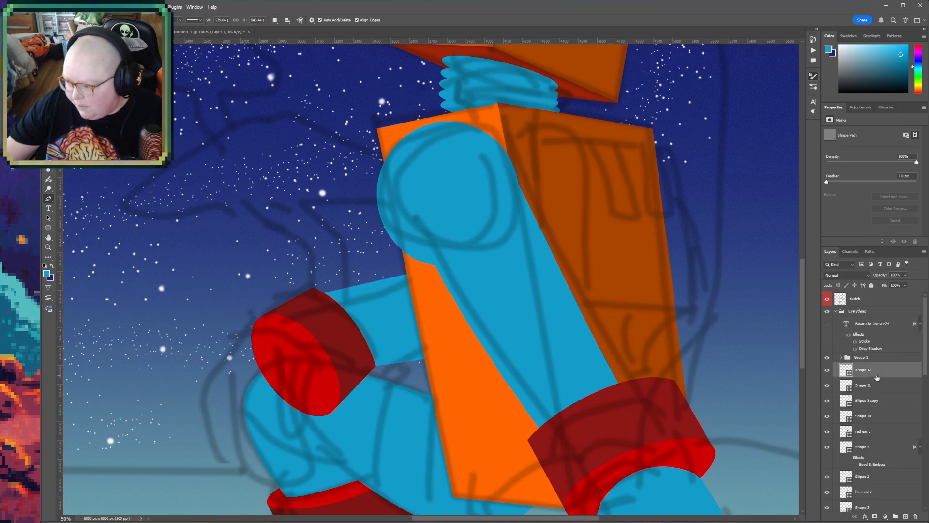
pyautogui.click(262, 330)
pyautogui.moveTo(311, 380); pyautogui.dragTo(276, 423)
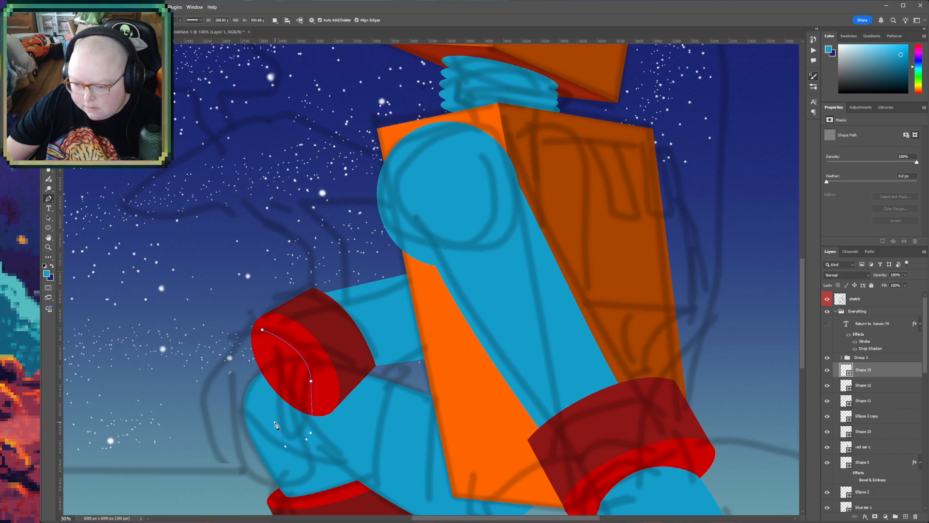
pyautogui.click(288, 439)
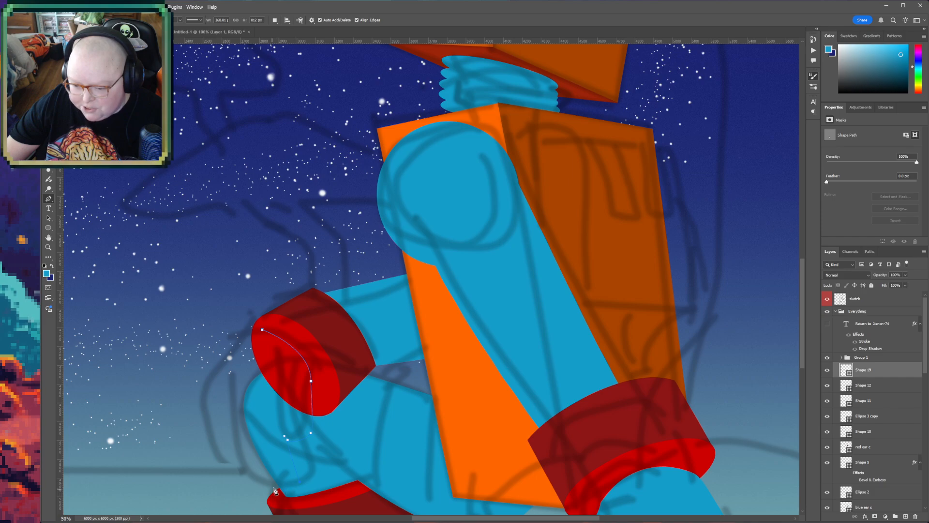
pyautogui.moveTo(265, 480); pyautogui.dragTo(255, 472)
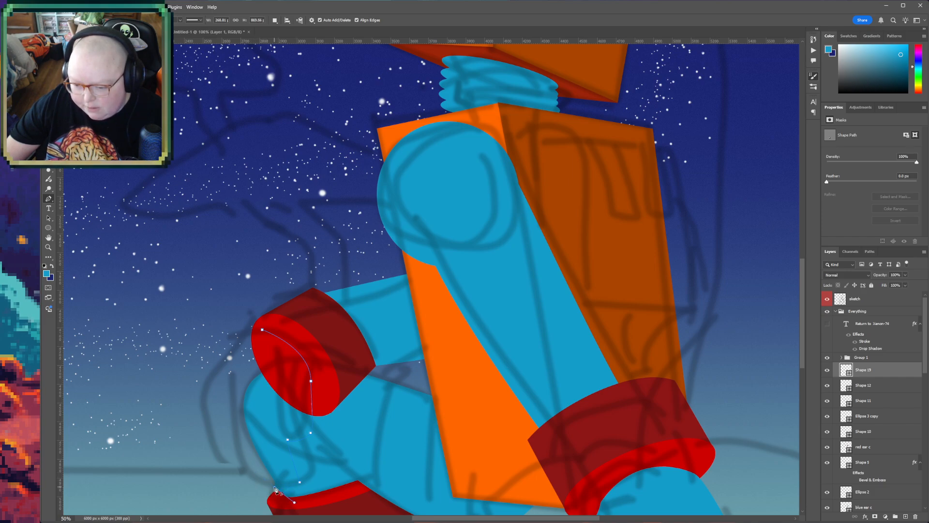
pyautogui.moveTo(230, 453); pyautogui.dragTo(231, 454)
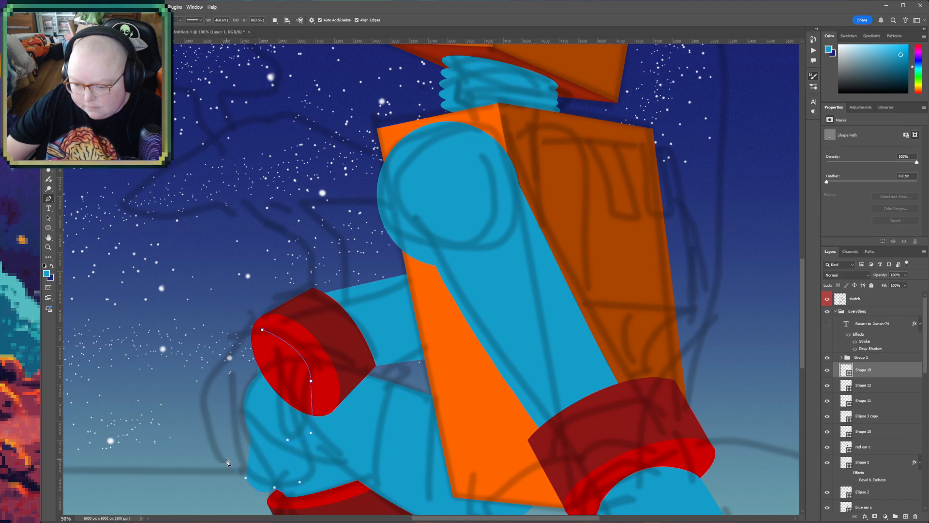
pyautogui.moveTo(222, 445)
pyautogui.mouseDown()
pyautogui.moveTo(229, 462)
pyautogui.moveTo(216, 442)
pyautogui.mouseUp()
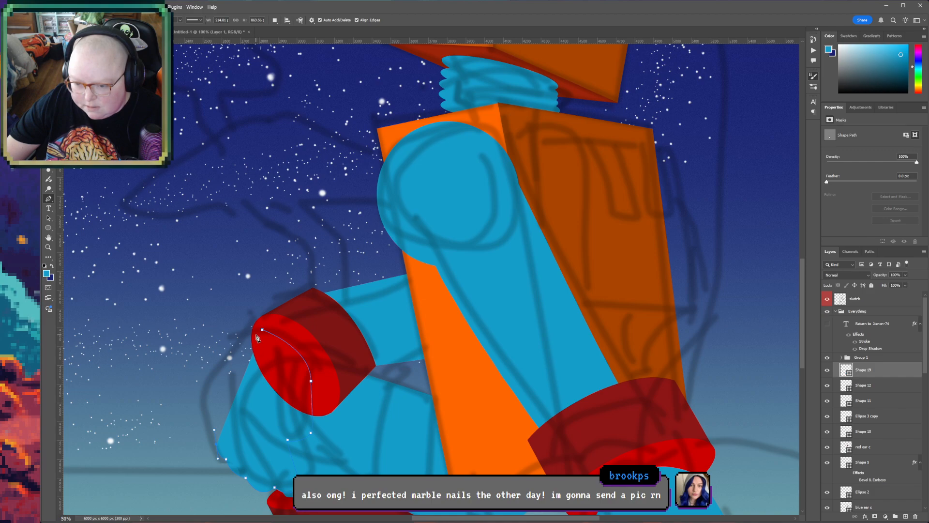
pyautogui.moveTo(262, 329); pyautogui.dragTo(318, 315)
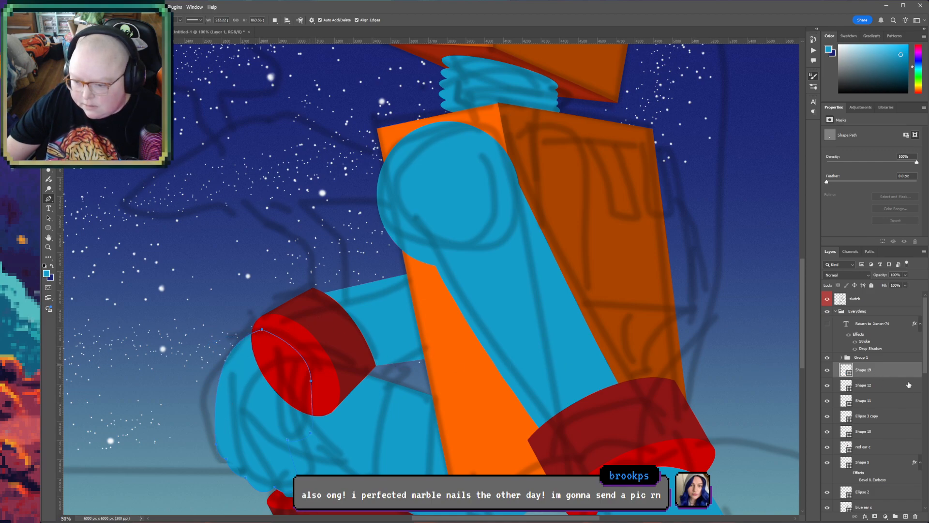
pyautogui.moveTo(899, 369); pyautogui.dragTo(902, 353)
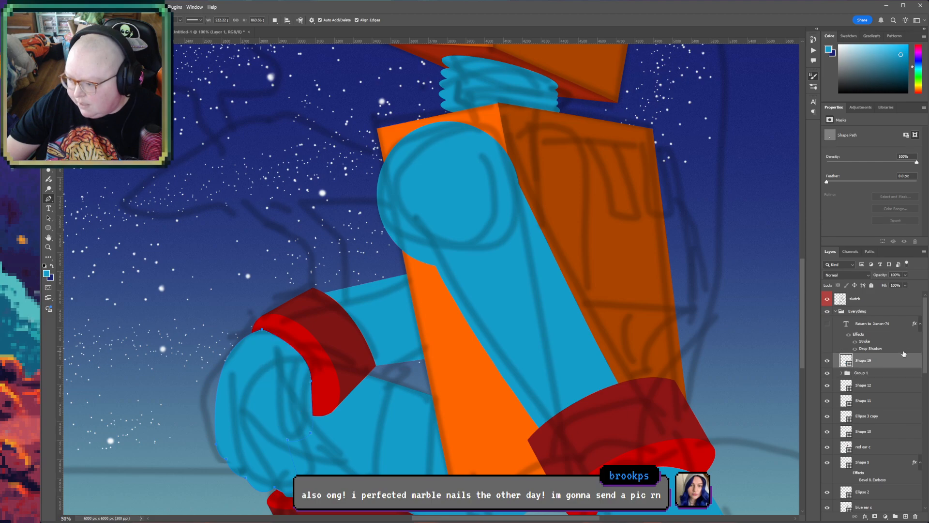
# - Review the whole robot with the sketch layer temporarily hidden, and show the sketch again
pyautogui.press('h')
pyautogui.moveTo(393, 420); pyautogui.dragTo(408, 376)
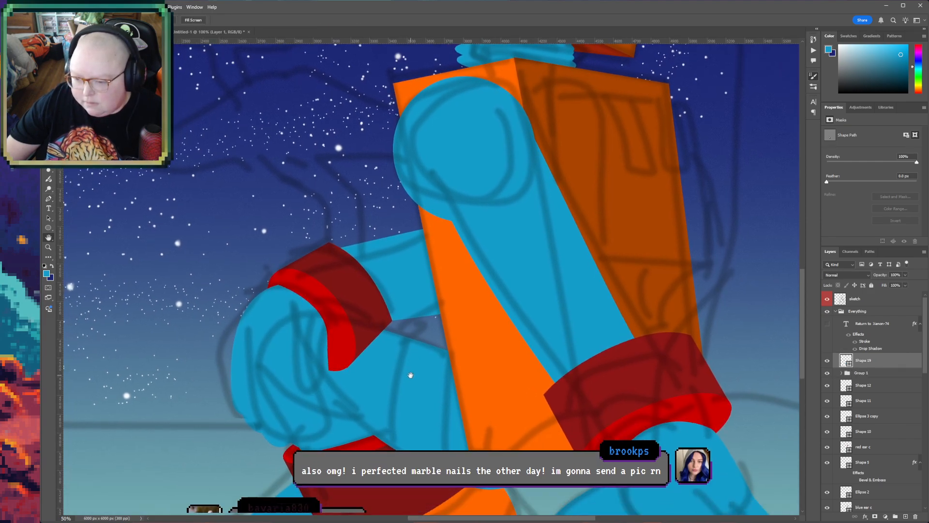
pyautogui.keyDown('alt'); pyautogui.click(412, 385); pyautogui.keyUp('alt')
pyautogui.keyDown('alt'); pyautogui.click(412, 386); pyautogui.keyUp('alt')
pyautogui.keyDown('alt'); pyautogui.click(412, 385); pyautogui.keyUp('alt')
pyautogui.keyDown('alt'); pyautogui.click(412, 385); pyautogui.keyUp('alt')
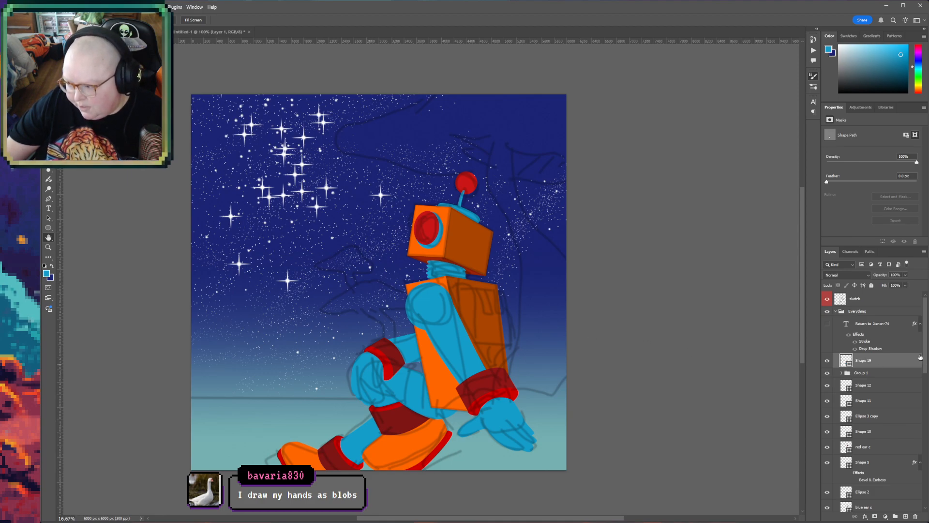
pyautogui.click(828, 299)
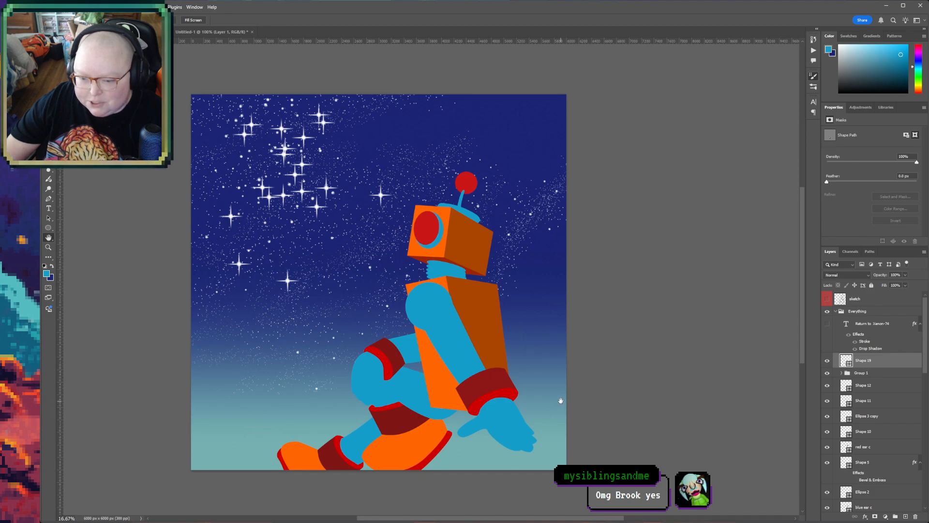
pyautogui.moveTo(552, 414); pyautogui.dragTo(514, 422)
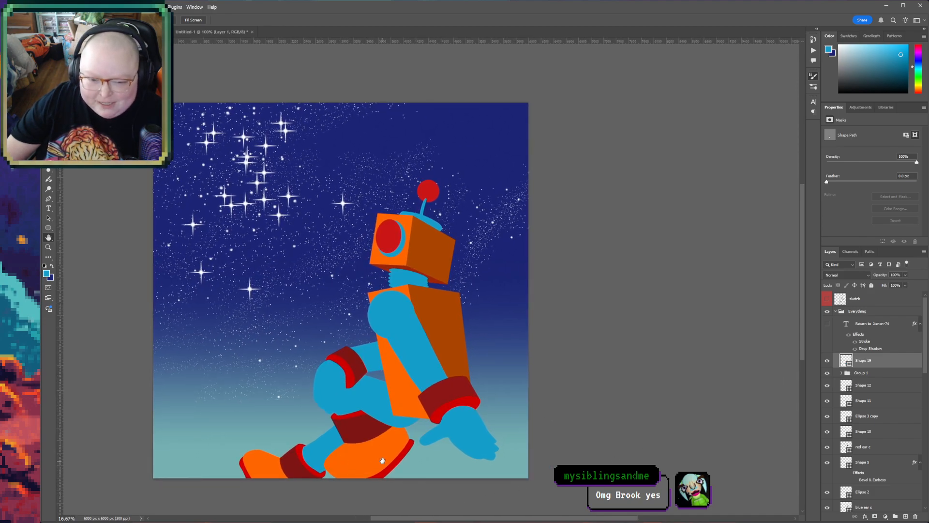
pyautogui.moveTo(616, 388); pyautogui.dragTo(585, 421)
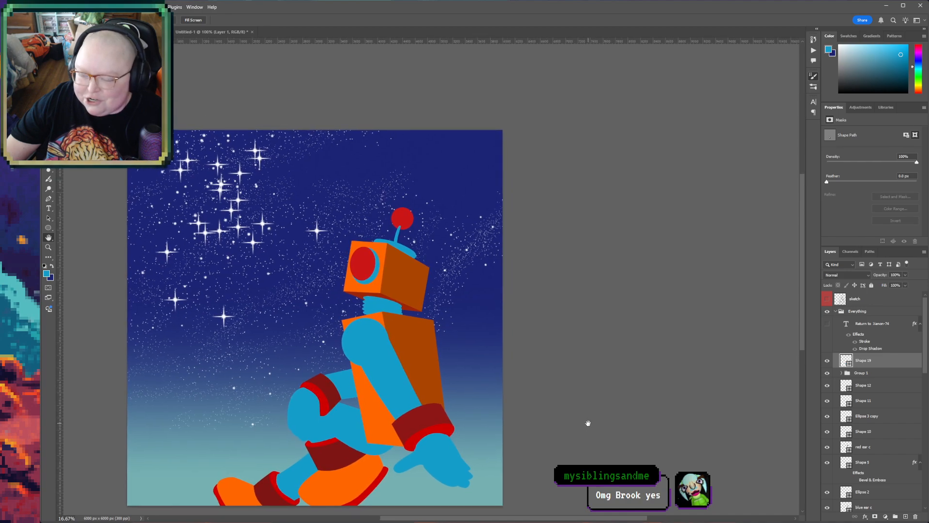
pyautogui.click(828, 299)
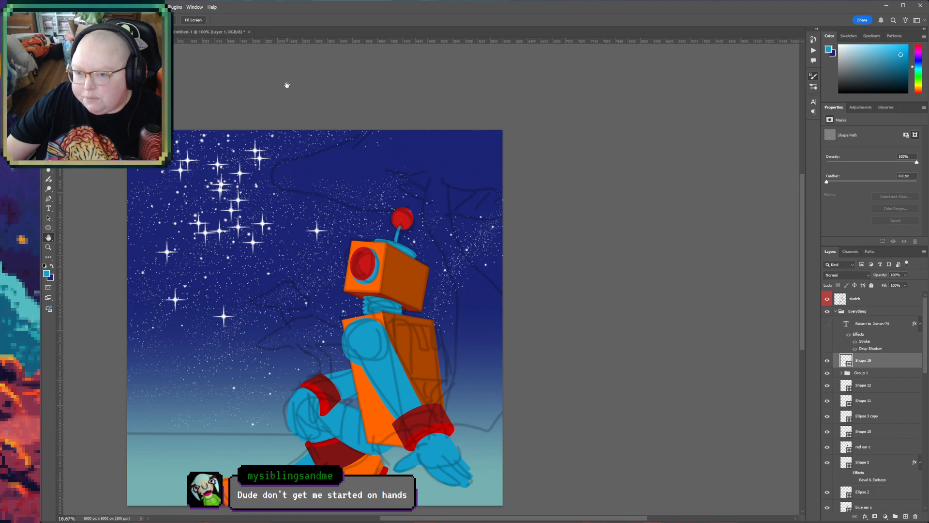
# - Close the Untitled-1 star document and quit Photoshop
pyautogui.click(212, 33)
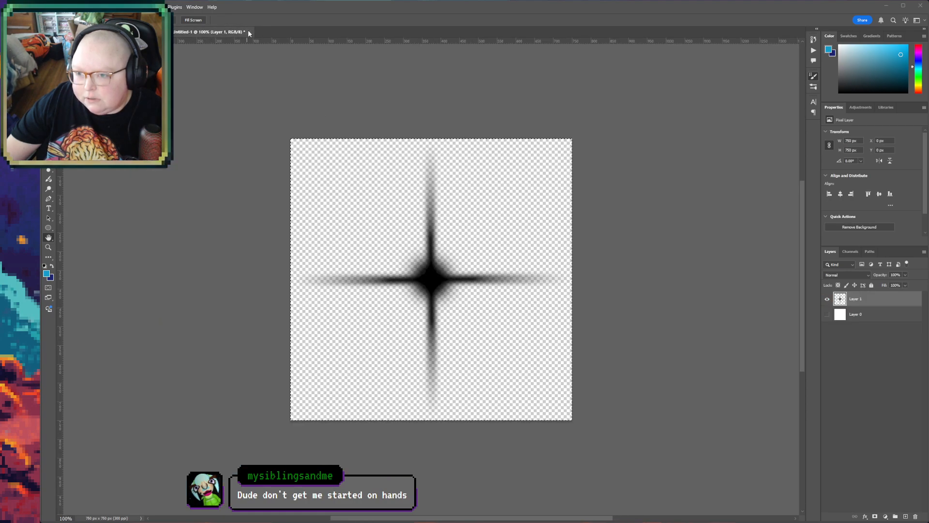
pyautogui.click(491, 193)
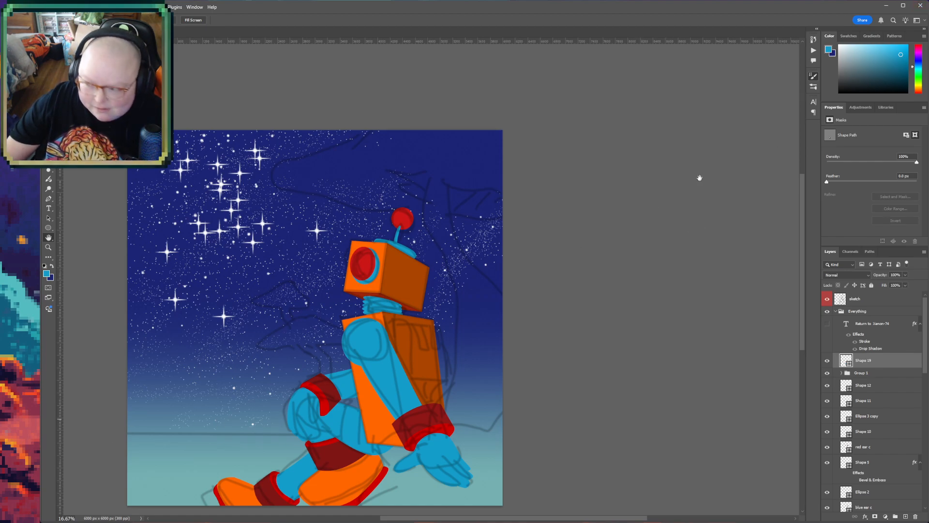
pyautogui.click(922, 6)
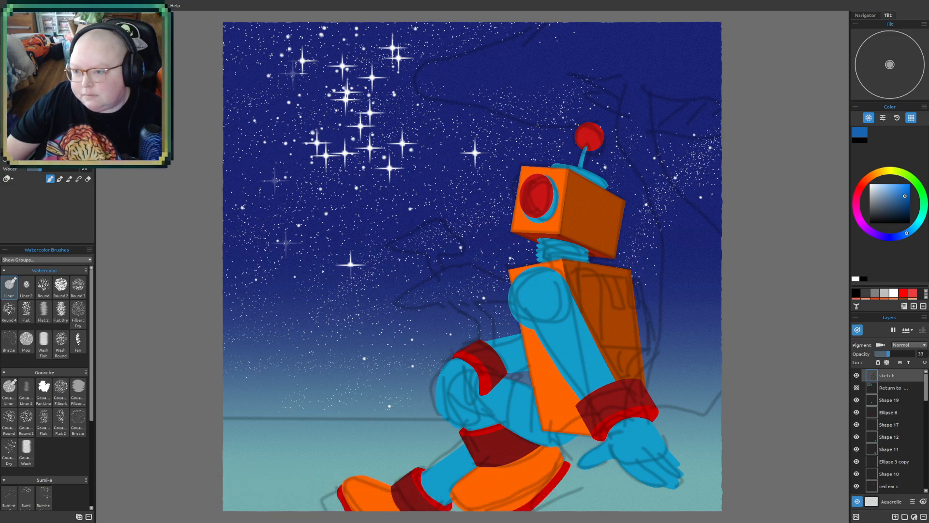
# - In Rebelle, check the robot with the sketch temporarily hidden, and add a new layer directly above the starfield layer
pyautogui.click(858, 376)
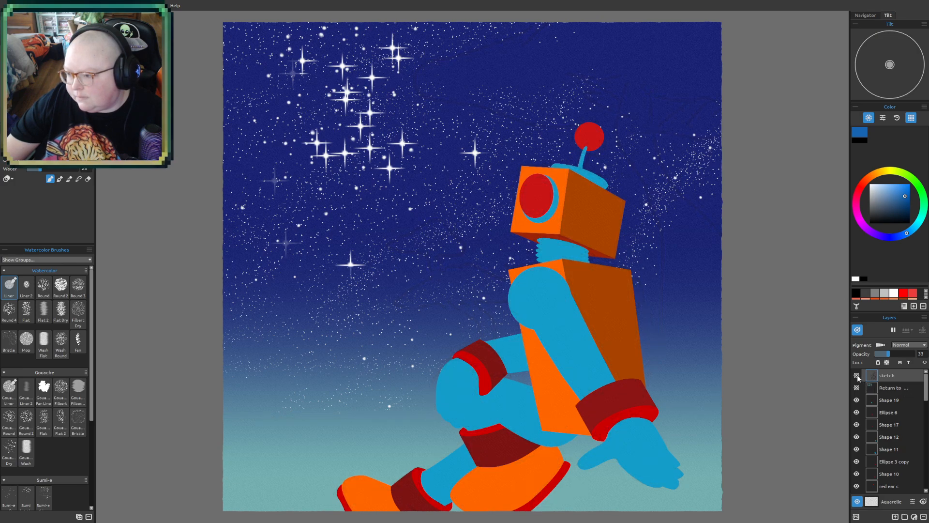
pyautogui.click(858, 376)
pyautogui.moveTo(926, 396); pyautogui.dragTo(926, 485)
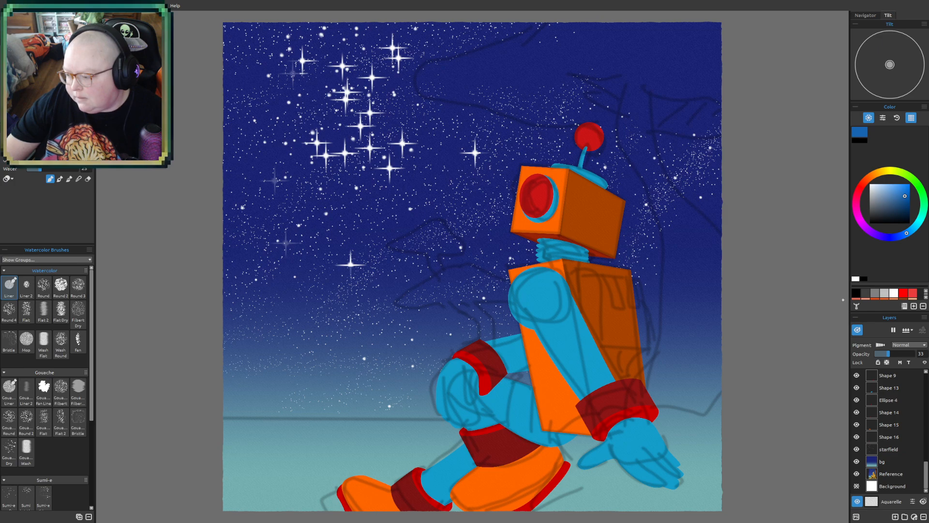
pyautogui.click(893, 440)
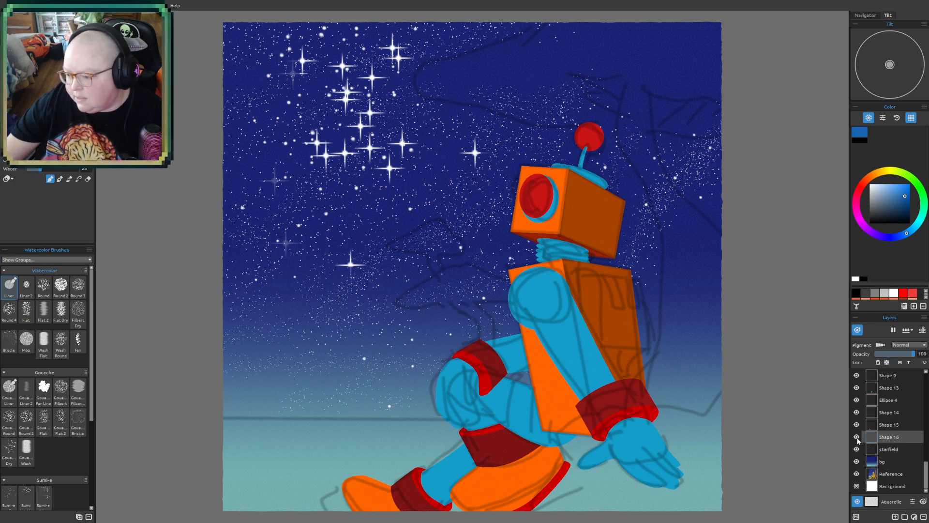
pyautogui.click(899, 451)
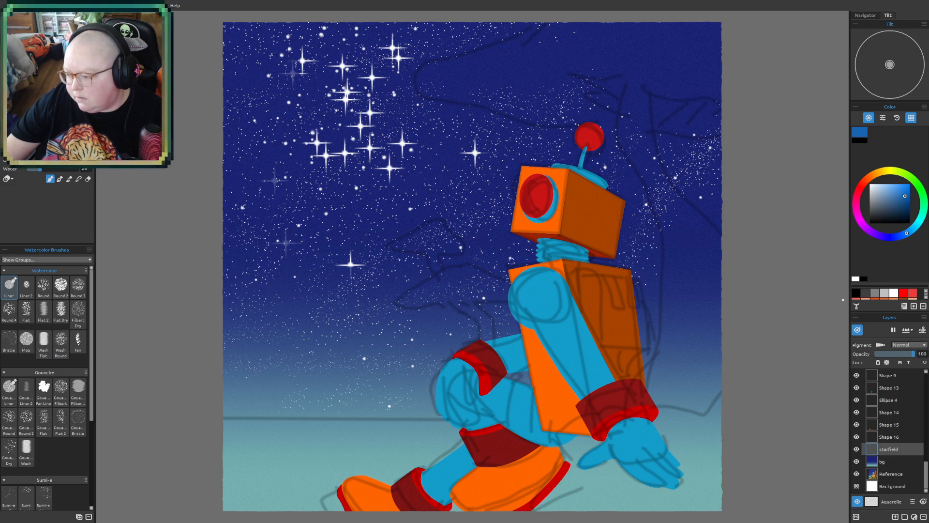
pyautogui.click(895, 517)
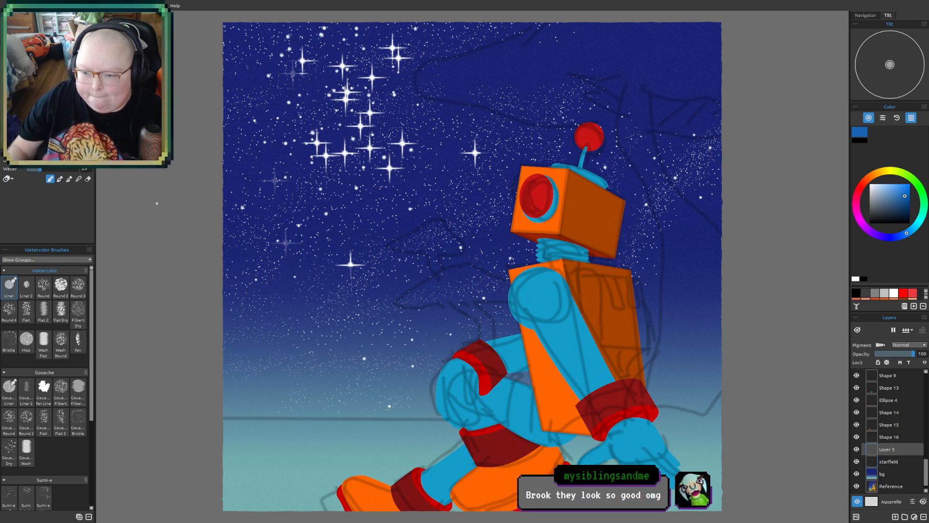
# - Scribble a blue test stroke in the sky above the robot's antenna with the Oil & Acrylic Liner brush
pyautogui.moveTo(362, 189); pyautogui.dragTo(248, 246)
pyautogui.scroll(1, 718, 304)
pyautogui.scroll(2, 469, 193)
pyautogui.moveTo(521, 251); pyautogui.dragTo(475, 371)
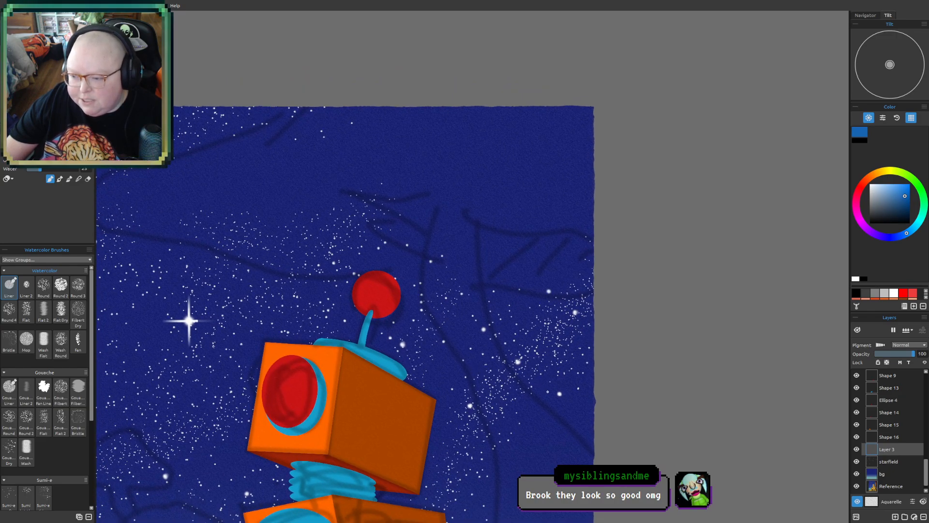
pyautogui.scroll(1, 545, 393)
pyautogui.scroll(1, 544, 393)
pyautogui.moveTo(442, 327); pyautogui.dragTo(457, 312)
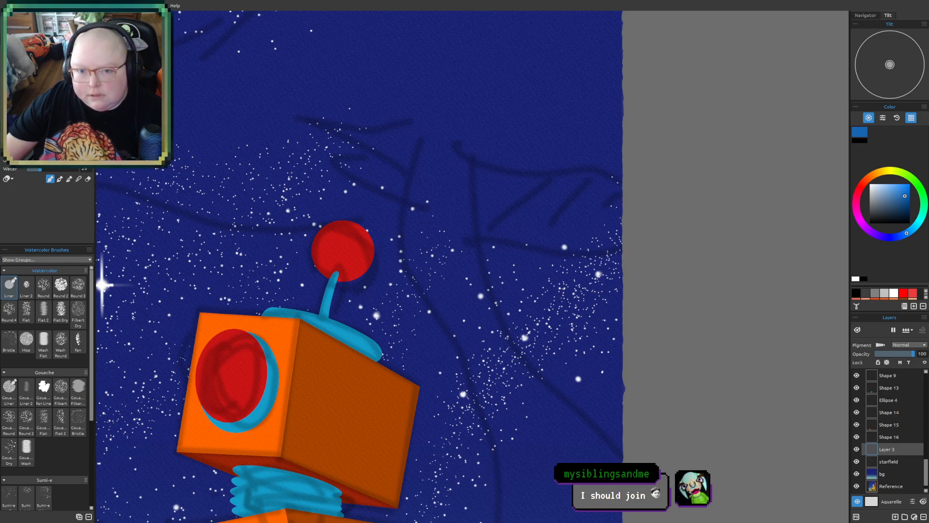
pyautogui.press('o')
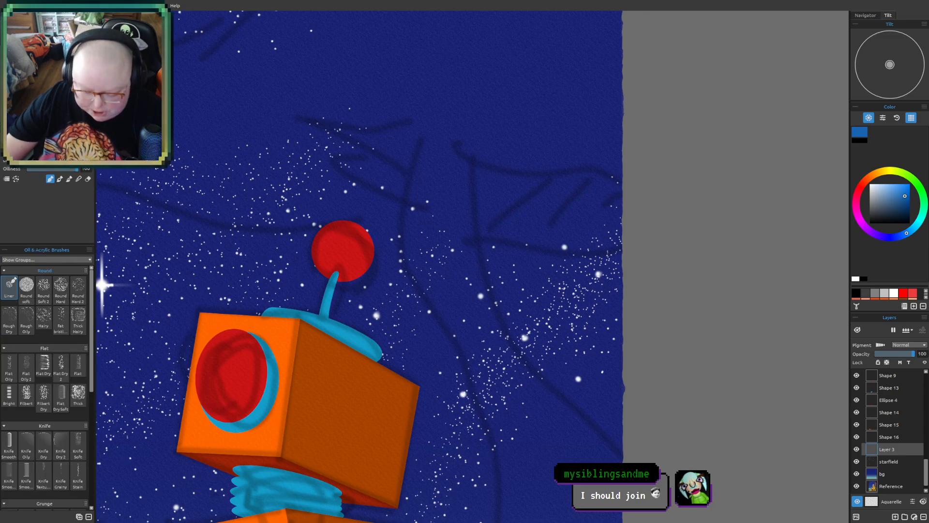
pyautogui.moveTo(197, 201); pyautogui.dragTo(349, 261)
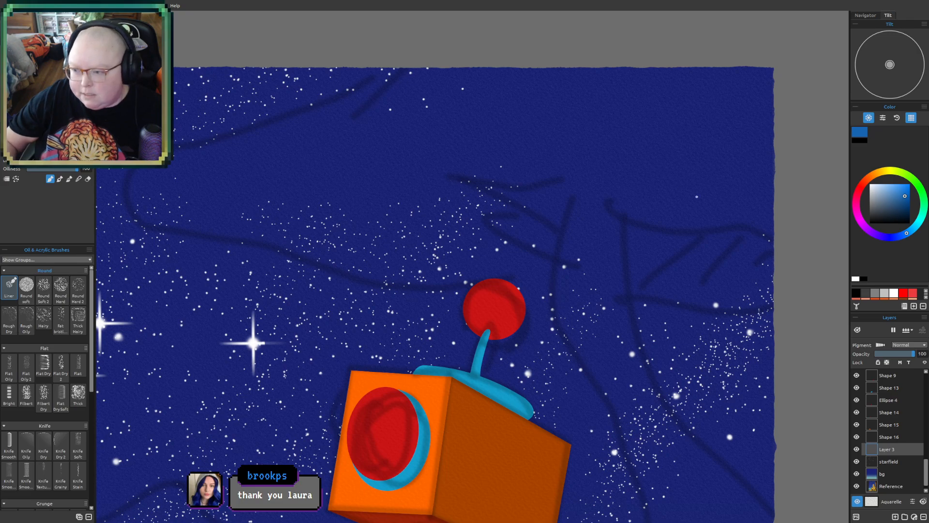
pyautogui.moveTo(532, 180)
pyautogui.mouseDown()
pyautogui.moveTo(558, 169)
pyautogui.moveTo(595, 193)
pyautogui.moveTo(604, 222)
pyautogui.mouseUp()
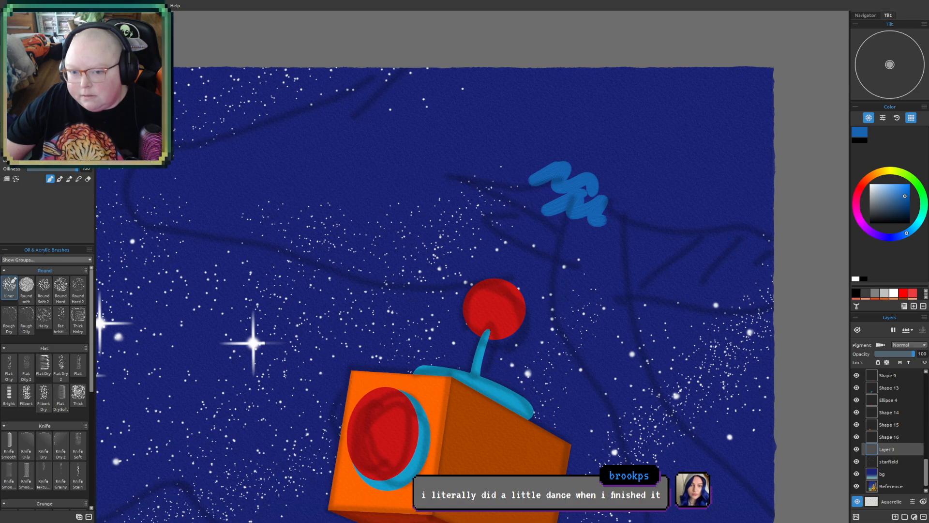
# - Choose a very dark indigo, trace the large sketched outline across the upper sky, and fill in its pointed end
pyautogui.click(909, 217)
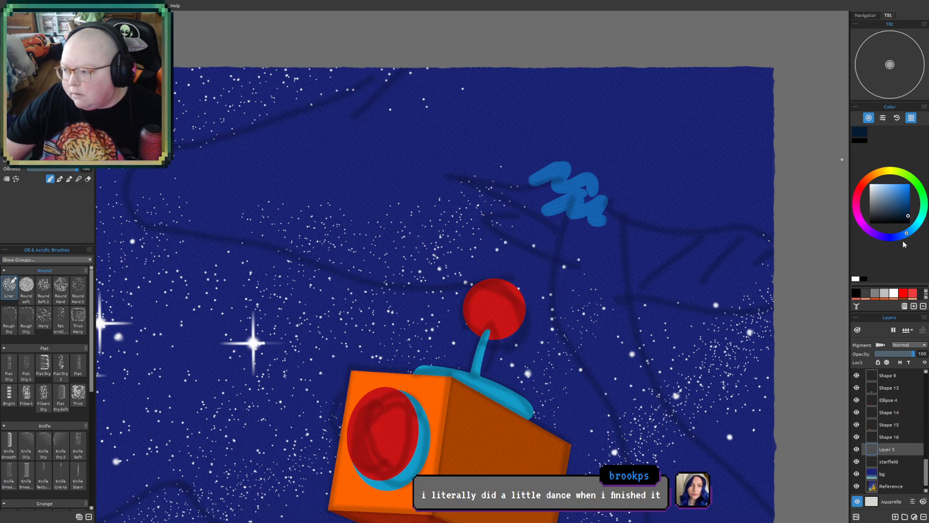
pyautogui.click(878, 240)
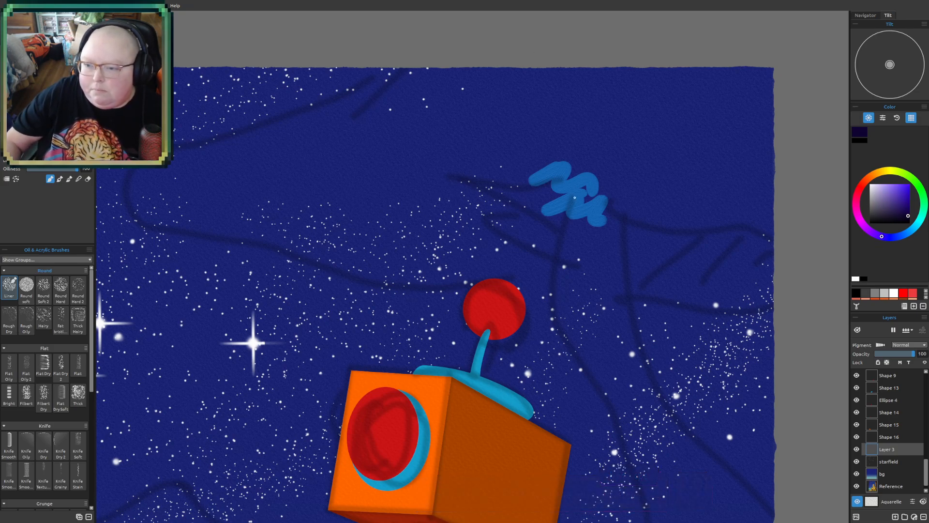
pyautogui.moveTo(367, 101)
pyautogui.mouseDown()
pyautogui.moveTo(392, 69)
pyautogui.moveTo(343, 100)
pyautogui.moveTo(372, 86)
pyautogui.moveTo(191, 147)
pyautogui.moveTo(135, 186)
pyautogui.moveTo(139, 210)
pyautogui.moveTo(369, 280)
pyautogui.moveTo(694, 311)
pyautogui.moveTo(794, 300)
pyautogui.mouseUp()
pyautogui.moveTo(357, 123)
pyautogui.mouseDown()
pyautogui.moveTo(299, 128)
pyautogui.moveTo(314, 126)
pyautogui.moveTo(183, 162)
pyautogui.moveTo(151, 198)
pyautogui.moveTo(197, 207)
pyautogui.moveTo(169, 210)
pyautogui.moveTo(317, 218)
pyautogui.moveTo(296, 225)
pyautogui.moveTo(325, 227)
pyautogui.moveTo(310, 237)
pyautogui.moveTo(386, 263)
pyautogui.moveTo(360, 253)
pyautogui.moveTo(598, 281)
pyautogui.moveTo(547, 282)
pyautogui.moveTo(769, 280)
pyautogui.mouseUp()
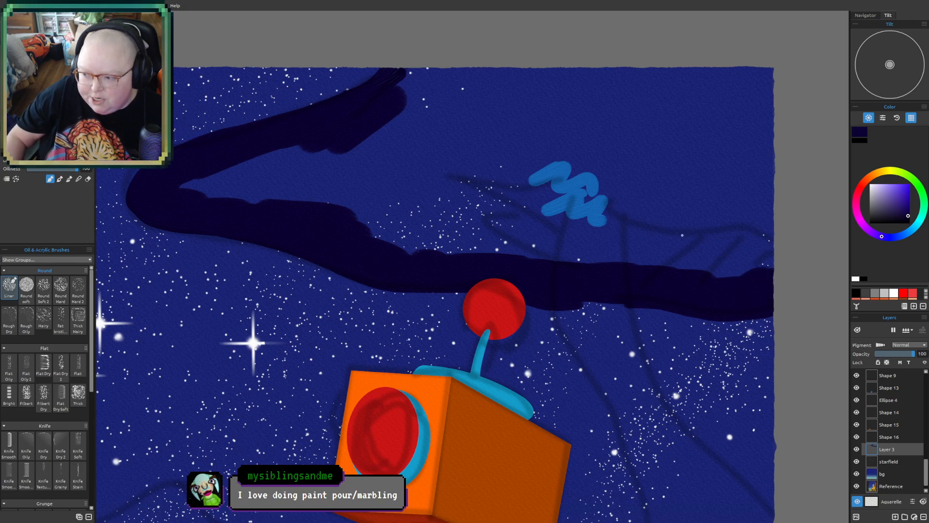
pyautogui.moveTo(204, 162)
pyautogui.mouseDown()
pyautogui.moveTo(221, 180)
pyautogui.moveTo(259, 182)
pyautogui.moveTo(278, 206)
pyautogui.moveTo(400, 188)
pyautogui.moveTo(426, 213)
pyautogui.mouseUp()
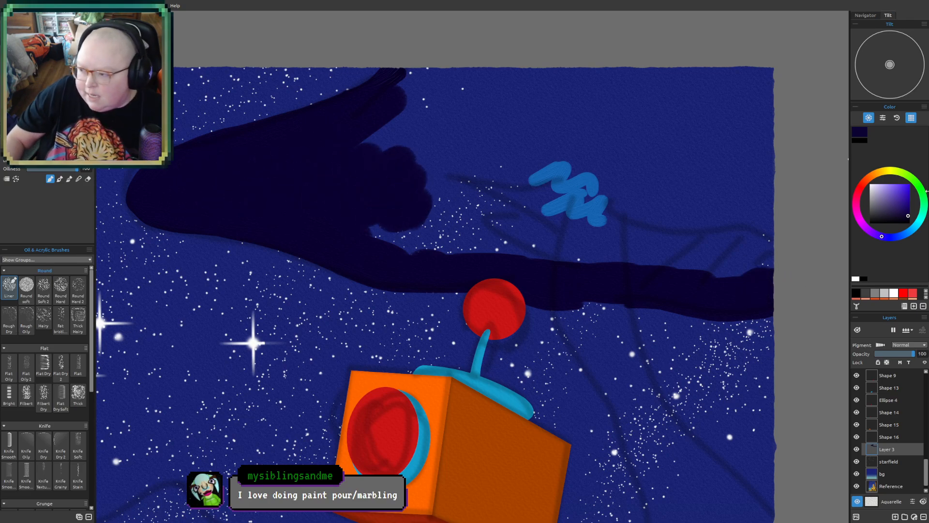
# - Choose an ochre yellow, paint a rounded patch over the inner edge of the dark shape, and blend its end into the indigo
pyautogui.click(880, 172)
pyautogui.click(901, 197)
pyautogui.moveTo(365, 184)
pyautogui.mouseDown()
pyautogui.moveTo(402, 162)
pyautogui.moveTo(434, 166)
pyautogui.moveTo(430, 210)
pyautogui.moveTo(352, 202)
pyautogui.mouseUp()
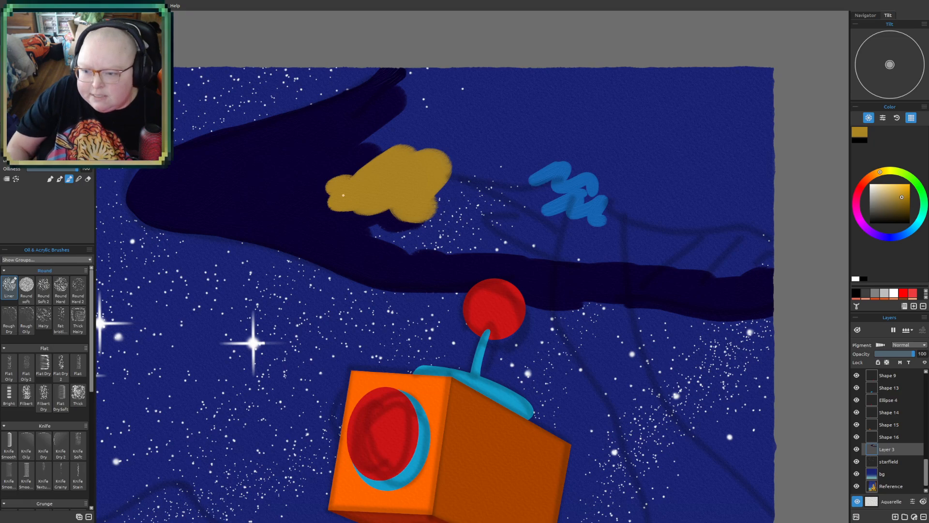
pyautogui.moveTo(330, 190)
pyautogui.mouseDown()
pyautogui.moveTo(325, 199)
pyautogui.moveTo(296, 199)
pyautogui.moveTo(313, 210)
pyautogui.moveTo(303, 183)
pyautogui.moveTo(295, 206)
pyautogui.moveTo(286, 203)
pyautogui.moveTo(319, 212)
pyautogui.moveTo(336, 235)
pyautogui.mouseUp()
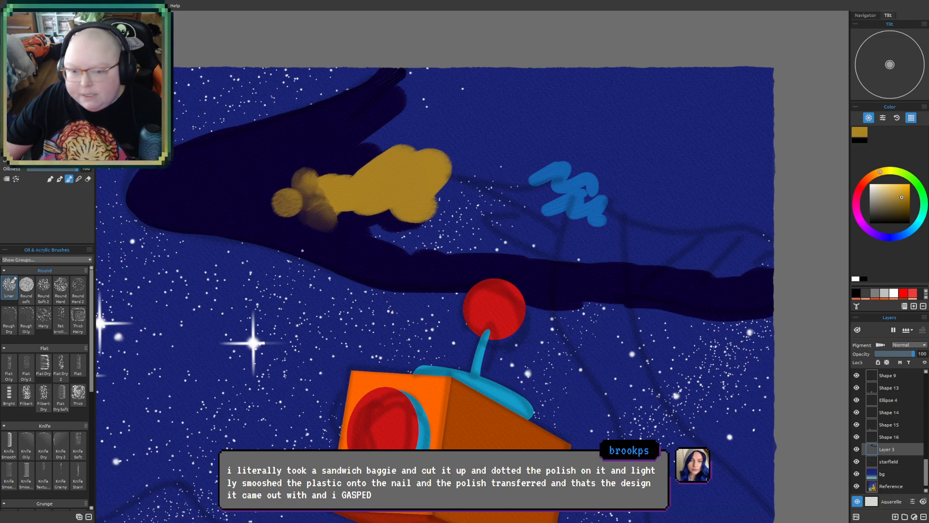
# - Try the watercolor Round 2 brush with an ochre stroke across the yellow patch, and scribble bright cyan over the patch's middle
pyautogui.click(50, 179)
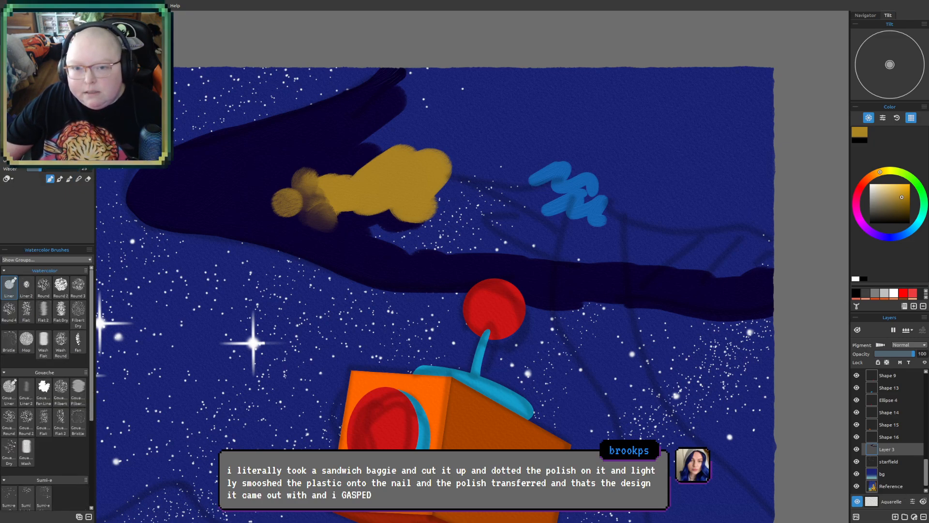
pyautogui.click(61, 288)
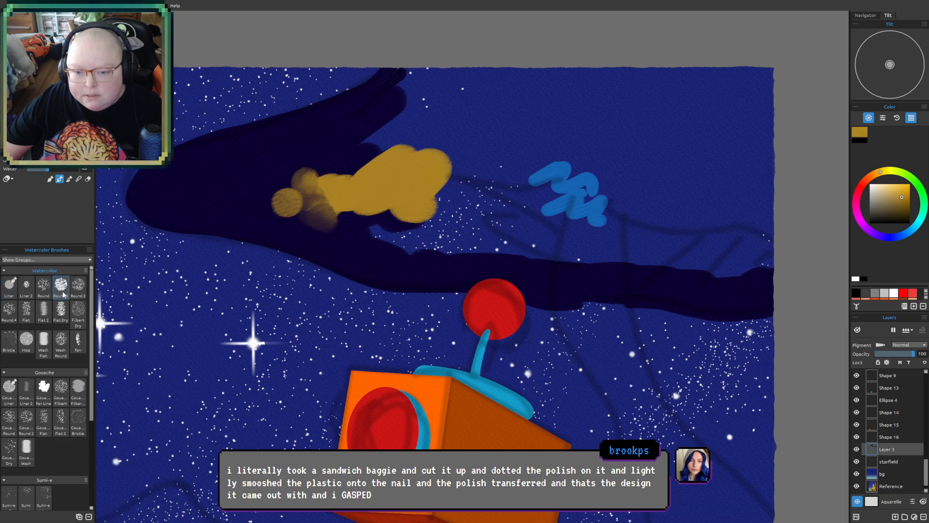
pyautogui.moveTo(382, 179); pyautogui.dragTo(323, 210)
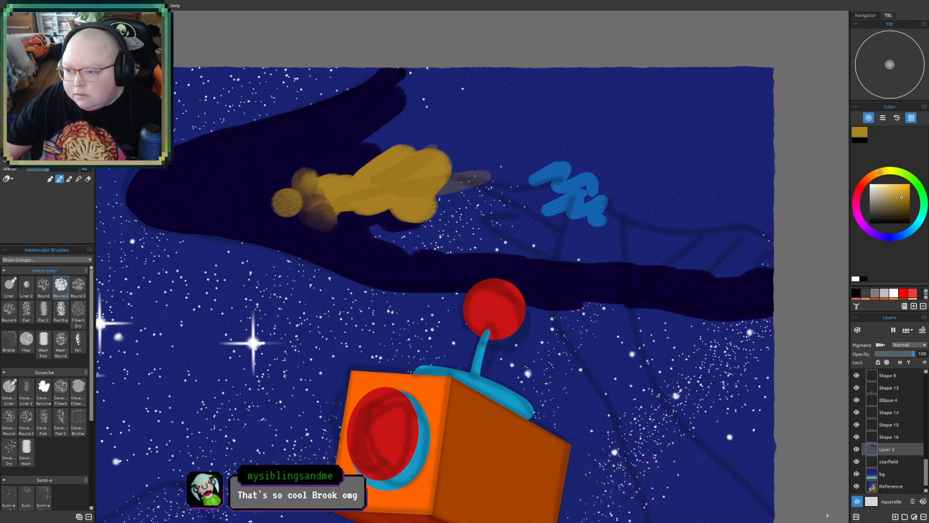
pyautogui.click(917, 225)
pyautogui.click(908, 186)
pyautogui.moveTo(393, 160)
pyautogui.mouseDown()
pyautogui.moveTo(420, 171)
pyautogui.moveTo(412, 186)
pyautogui.moveTo(397, 174)
pyautogui.mouseUp()
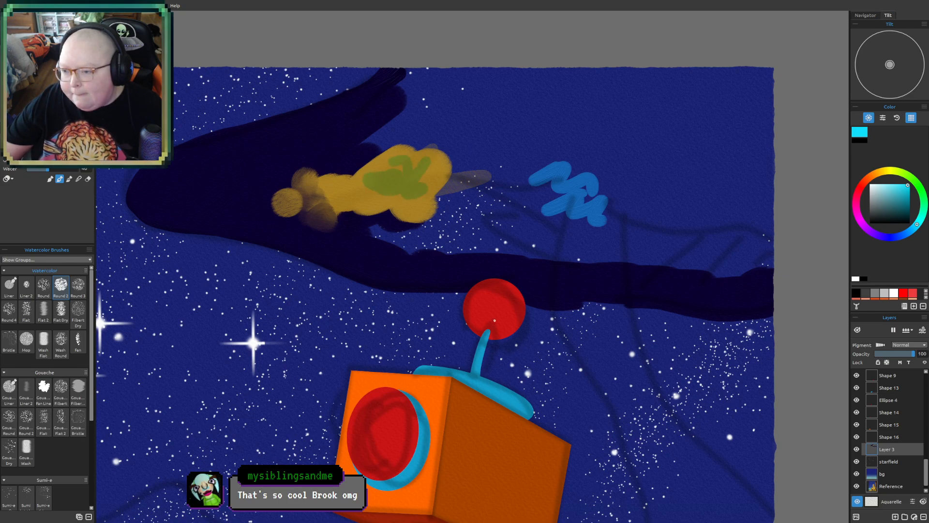
# - Choose bright orange-red, tilt the canvas diagonally up and right, and paint wet watercolor strokes over the green area of the patch
pyautogui.scroll(5, 393, 212)
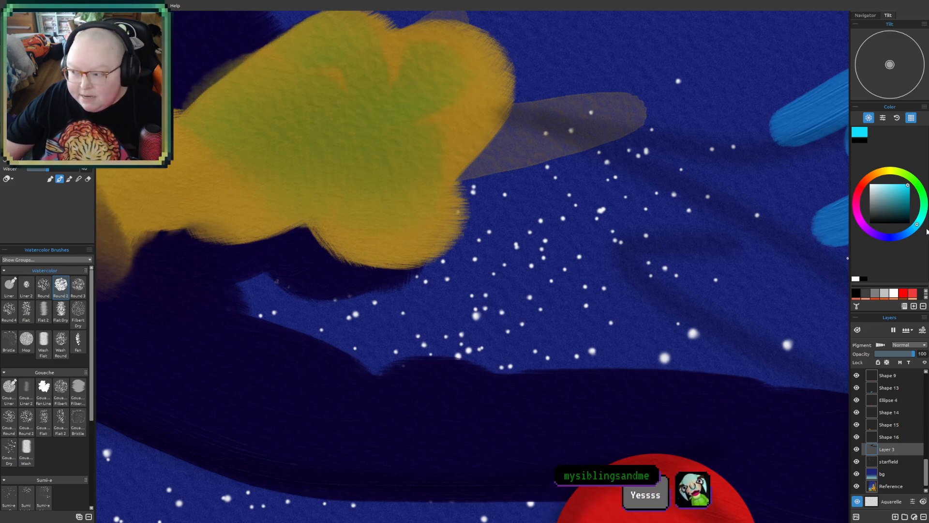
pyautogui.click(864, 184)
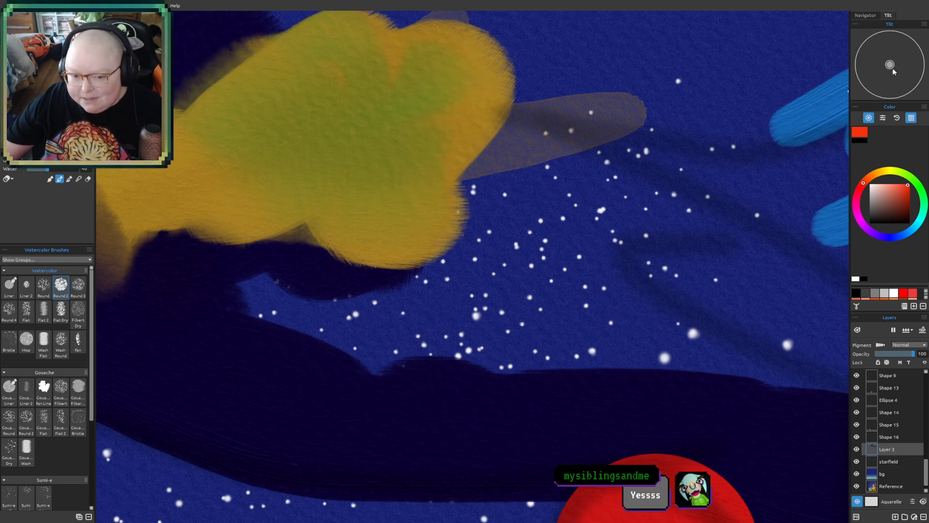
pyautogui.moveTo(890, 64); pyautogui.dragTo(901, 54)
pyautogui.moveTo(315, 139)
pyautogui.mouseDown()
pyautogui.moveTo(284, 139)
pyautogui.moveTo(321, 141)
pyautogui.moveTo(392, 206)
pyautogui.mouseUp()
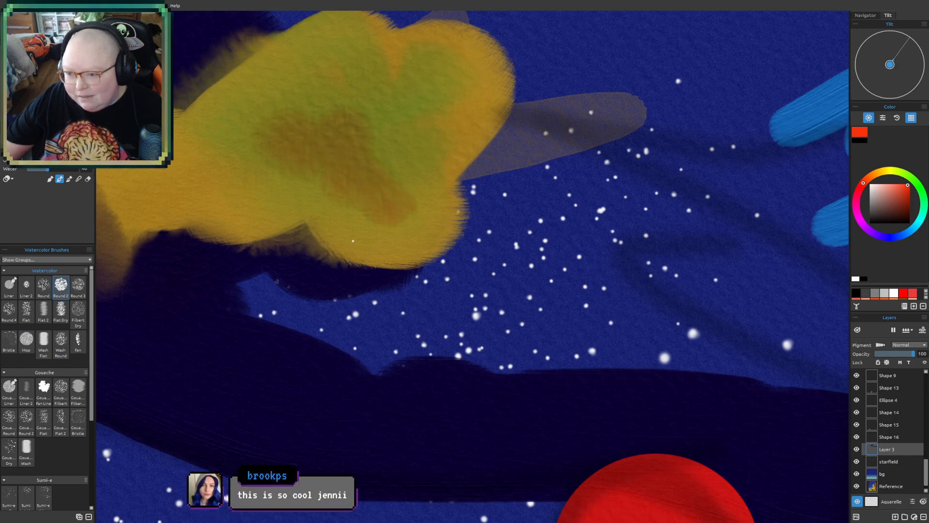
pyautogui.scroll(3, 330, 192)
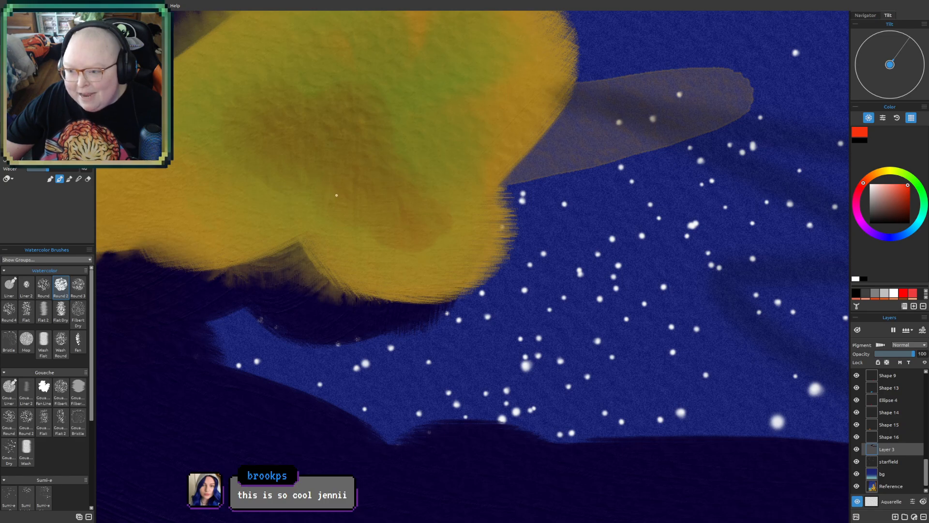
pyautogui.moveTo(342, 102)
pyautogui.mouseDown()
pyautogui.moveTo(417, 132)
pyautogui.moveTo(340, 82)
pyautogui.moveTo(315, 125)
pyautogui.moveTo(389, 116)
pyautogui.moveTo(479, 162)
pyautogui.mouseUp()
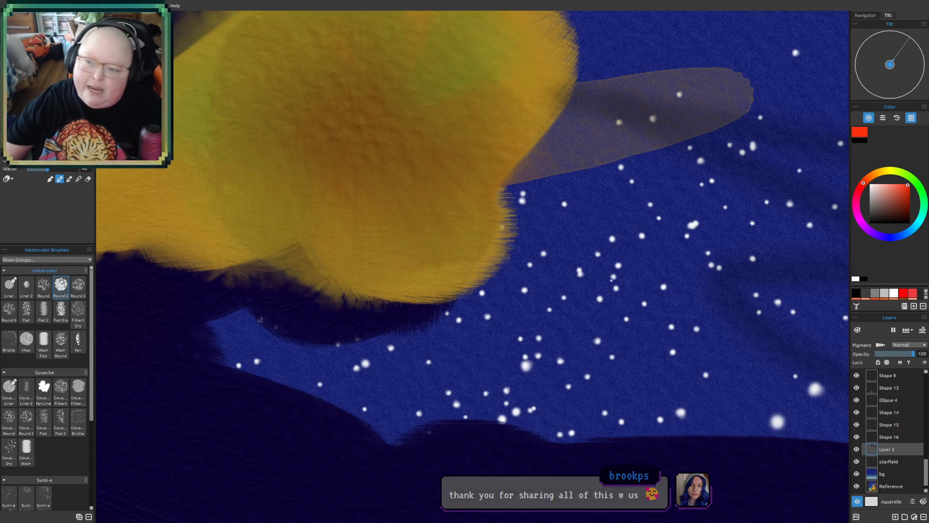
# - Choose bright blue and paint a watercolor scribble over the reddish middle of the yellow patch
pyautogui.scroll(-1, 486, 260)
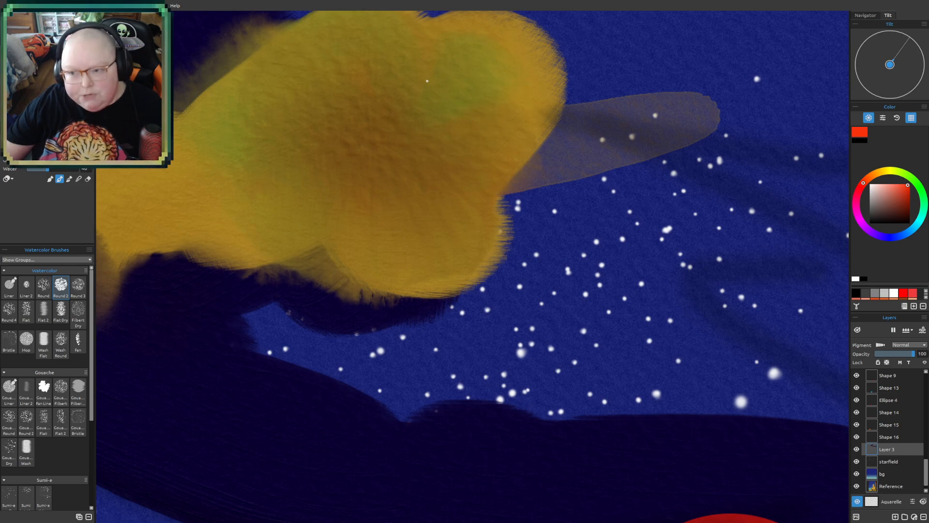
pyautogui.click(910, 235)
pyautogui.moveTo(380, 105)
pyautogui.mouseDown()
pyautogui.moveTo(388, 122)
pyautogui.moveTo(462, 162)
pyautogui.mouseUp()
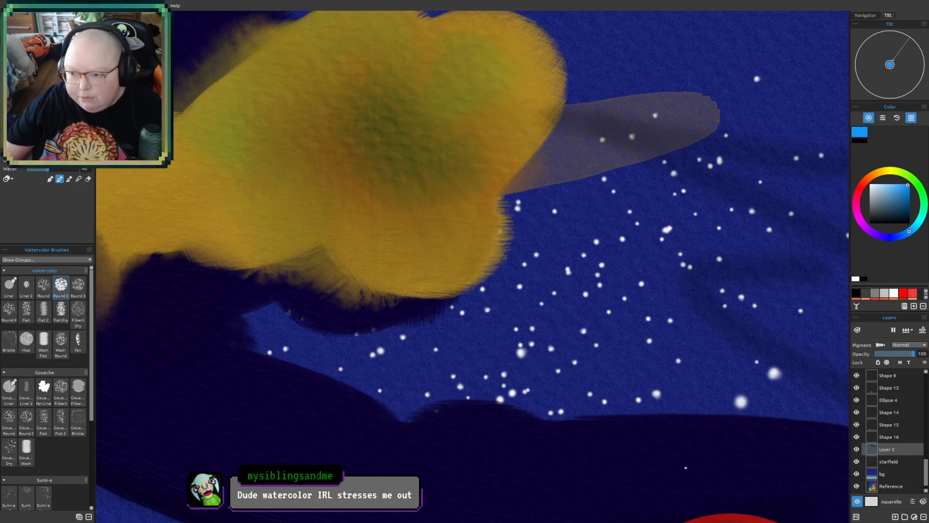
# - Undo all the watercolor test strokes made on and beside the ochre patch
pyautogui.hotkey('ctrl', 'z')
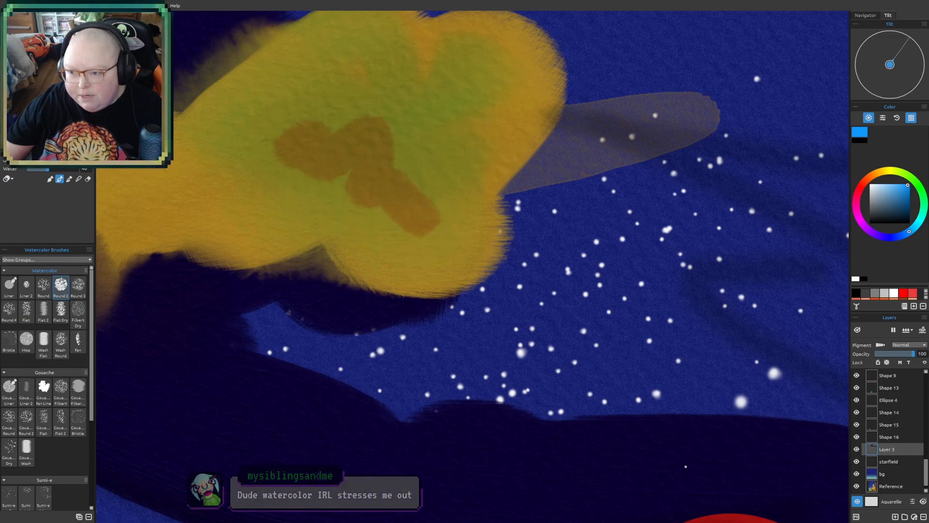
pyautogui.hotkey('ctrl', 'z')
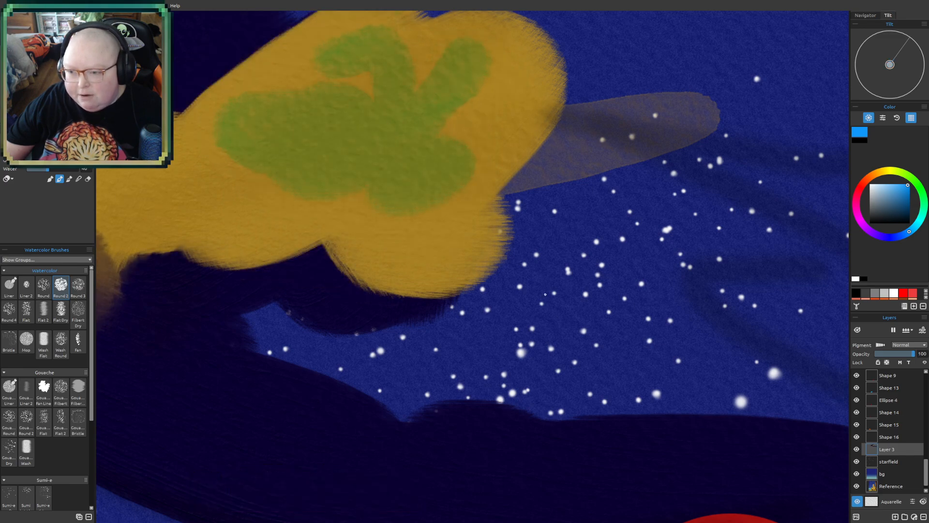
pyautogui.hotkey('ctrl', 'z')
pyautogui.hotkey('ctrl', 'z')
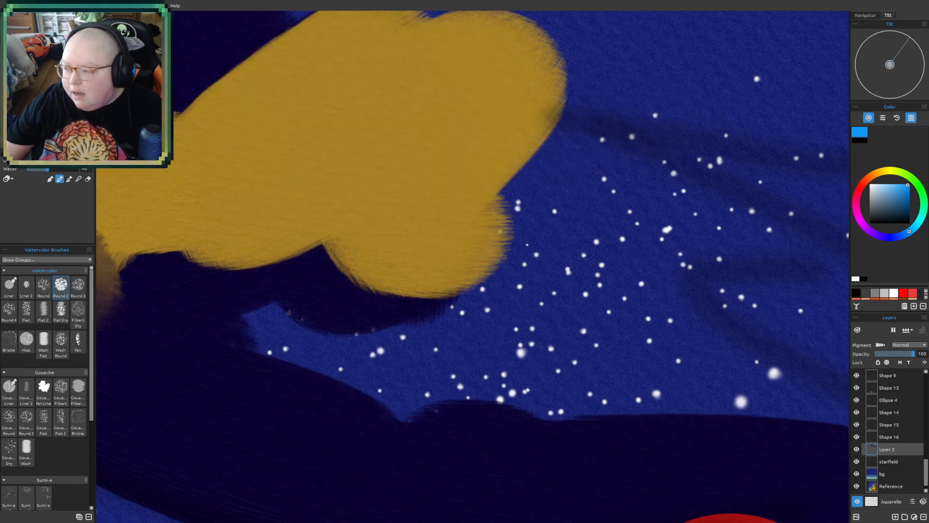
# - Undo the ochre patch and its blended end until only the dark indigo shape and blue scribble remain
pyautogui.scroll(-6, 527, 245)
pyautogui.scroll(-1, 337, 230)
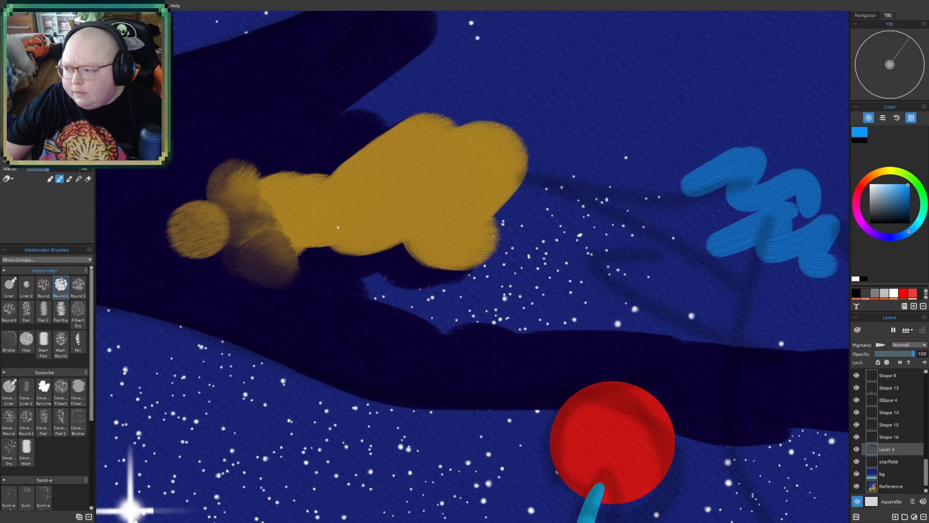
pyautogui.hotkey('ctrl', 'z')
pyautogui.hotkey('ctrl', 'z')
pyautogui.hotkey('ctrl', 'z')
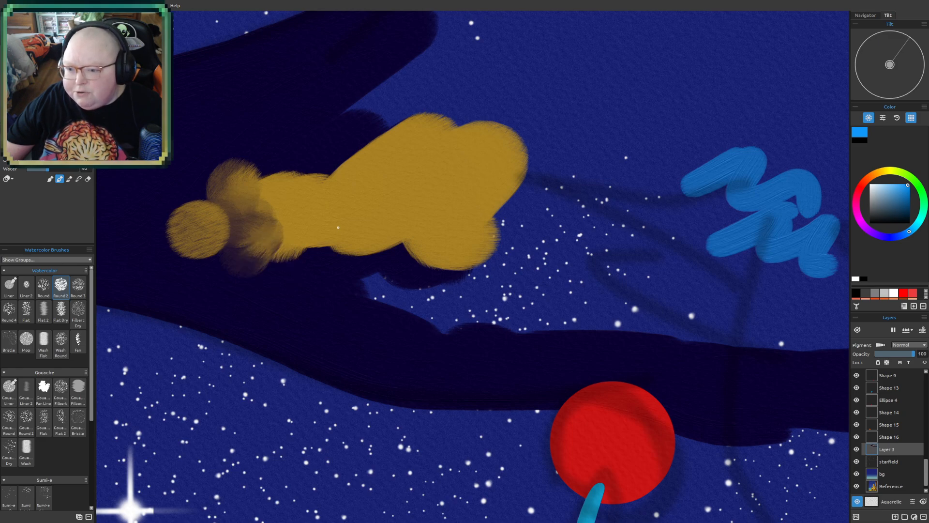
pyautogui.hotkey('ctrl', 'z')
pyautogui.hotkey('ctrl', 'z')
pyautogui.hotkey('ctrl', 'z')
pyautogui.hotkey('ctrl', 'z')
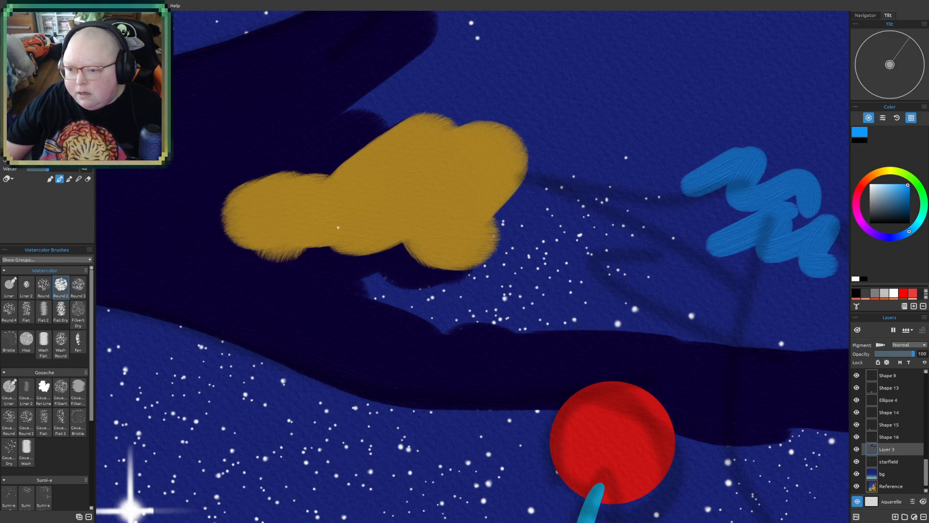
pyautogui.hotkey('ctrl', 'z')
pyautogui.hotkey('ctrl', 'z')
pyautogui.hotkey('ctrl', 'z')
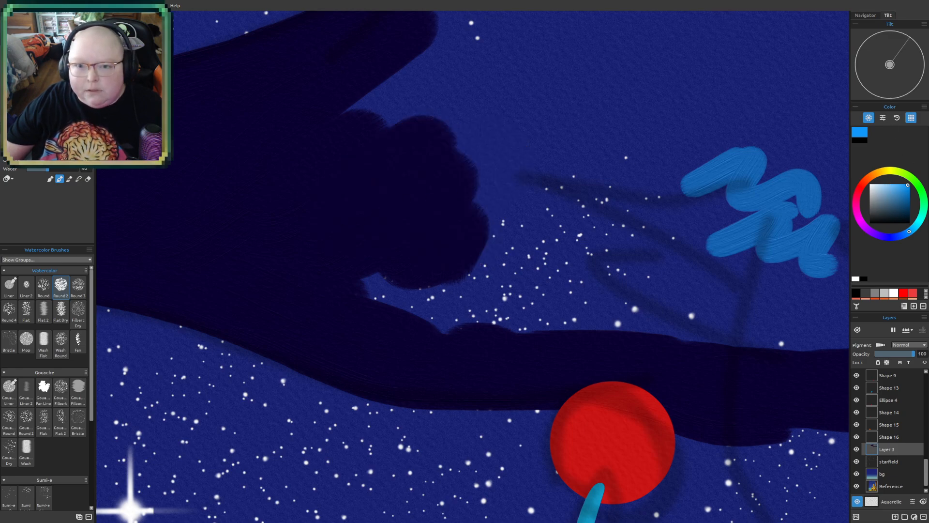
# - Switch to the Oil & Acrylic Liner brush and paint a rounded bright blue patch on the indigo shape's inner edge
pyautogui.press('o')
pyautogui.moveTo(363, 124)
pyautogui.mouseDown()
pyautogui.moveTo(332, 79)
pyautogui.moveTo(363, 109)
pyautogui.moveTo(370, 223)
pyautogui.moveTo(362, 257)
pyautogui.mouseUp()
pyautogui.scroll(-2, 358, 269)
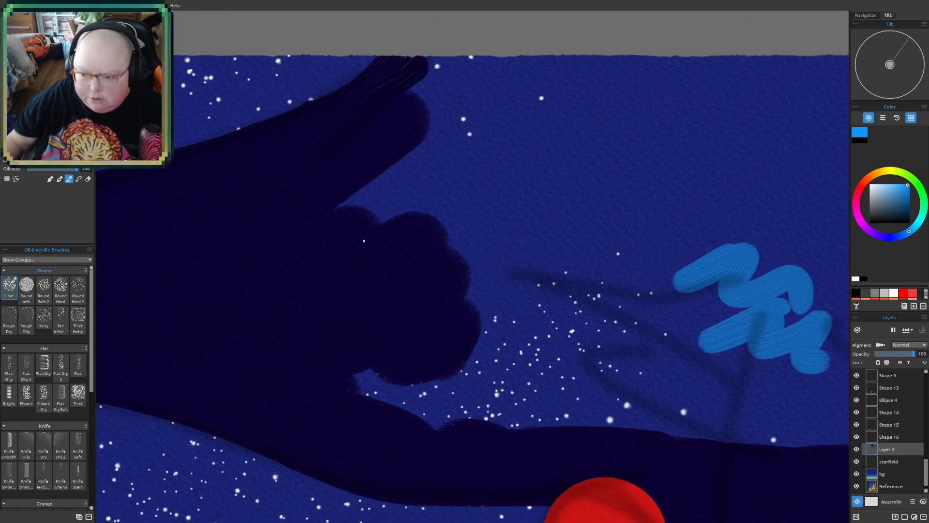
pyautogui.moveTo(385, 203)
pyautogui.mouseDown()
pyautogui.moveTo(389, 211)
pyautogui.moveTo(395, 189)
pyautogui.moveTo(384, 183)
pyautogui.moveTo(400, 203)
pyautogui.moveTo(417, 199)
pyautogui.mouseUp()
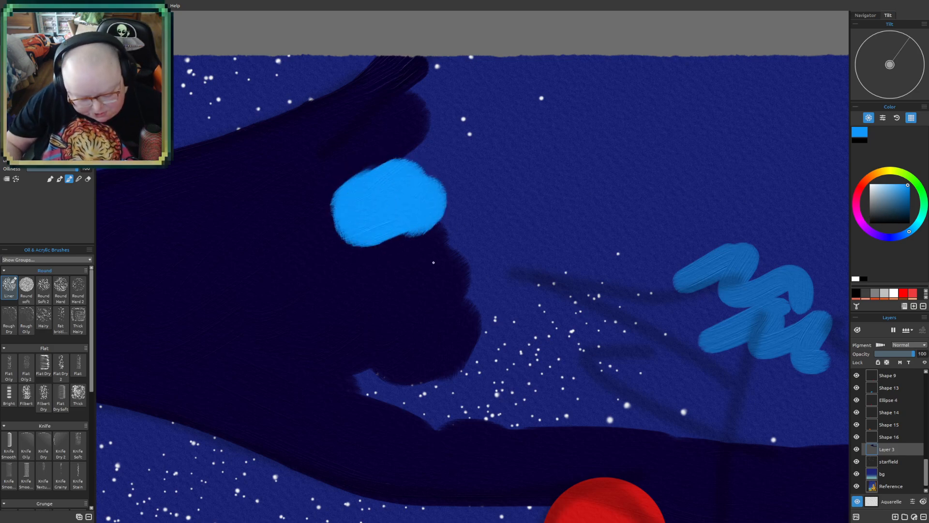
# - Sample the dark indigo, cover the blue patch, and fill the shape's interior up to the blue scribble
pyautogui.keyDown('alt'); pyautogui.click(250, 265); pyautogui.keyUp('alt')
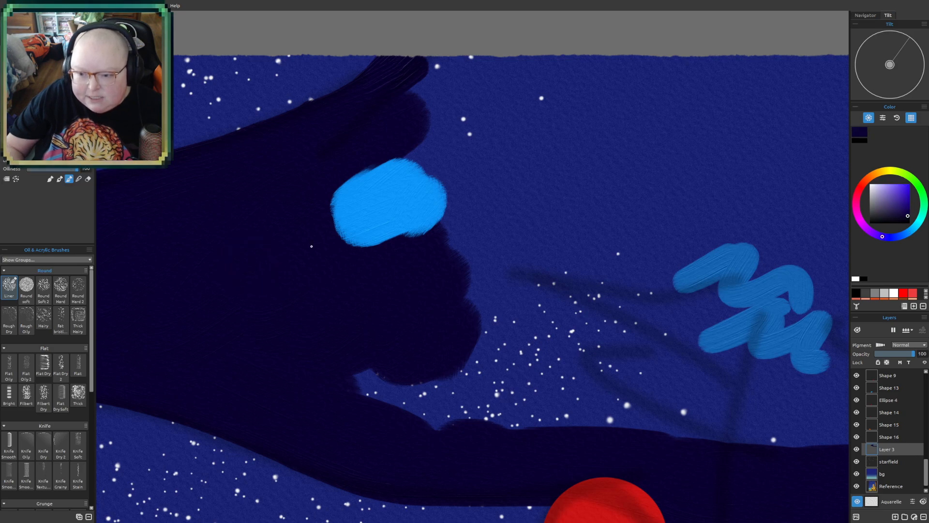
pyautogui.moveTo(325, 194)
pyautogui.mouseDown()
pyautogui.moveTo(366, 171)
pyautogui.moveTo(396, 176)
pyautogui.moveTo(386, 215)
pyautogui.moveTo(431, 219)
pyautogui.moveTo(367, 186)
pyautogui.moveTo(293, 181)
pyautogui.moveTo(397, 107)
pyautogui.moveTo(447, 63)
pyautogui.moveTo(446, 52)
pyautogui.moveTo(474, 42)
pyautogui.moveTo(523, 61)
pyautogui.moveTo(510, 163)
pyautogui.moveTo(377, 386)
pyautogui.moveTo(398, 364)
pyautogui.moveTo(535, 352)
pyautogui.moveTo(563, 363)
pyautogui.moveTo(568, 397)
pyautogui.moveTo(608, 419)
pyautogui.moveTo(779, 397)
pyautogui.moveTo(738, 428)
pyautogui.moveTo(664, 413)
pyautogui.moveTo(559, 350)
pyautogui.moveTo(644, 338)
pyautogui.moveTo(606, 273)
pyautogui.moveTo(548, 281)
pyautogui.moveTo(710, 306)
pyautogui.moveTo(752, 322)
pyautogui.moveTo(718, 378)
pyautogui.mouseUp()
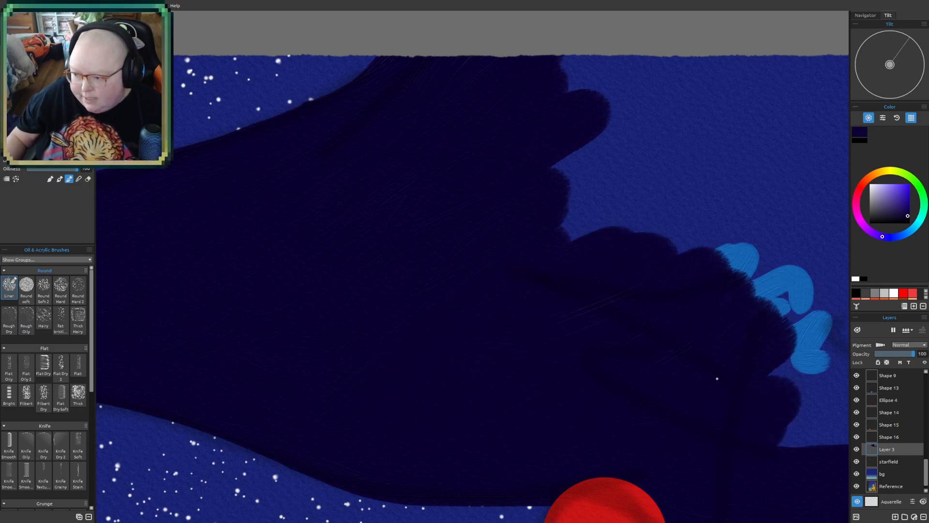
# - Examine the brush texture and lower edge of the dark shape beside the antenna ball up close
pyautogui.moveTo(621, 376); pyautogui.dragTo(316, 196)
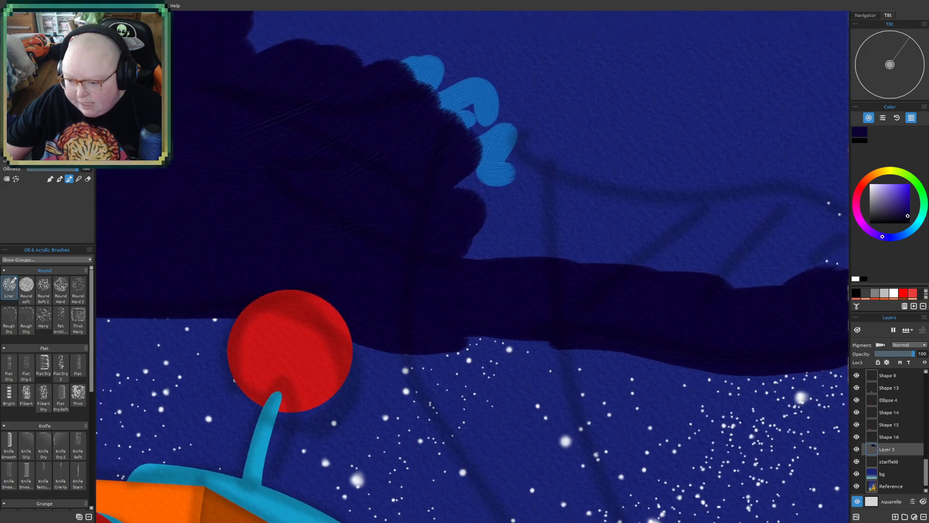
pyautogui.scroll(3, 555, 365)
pyautogui.scroll(5, 319, 336)
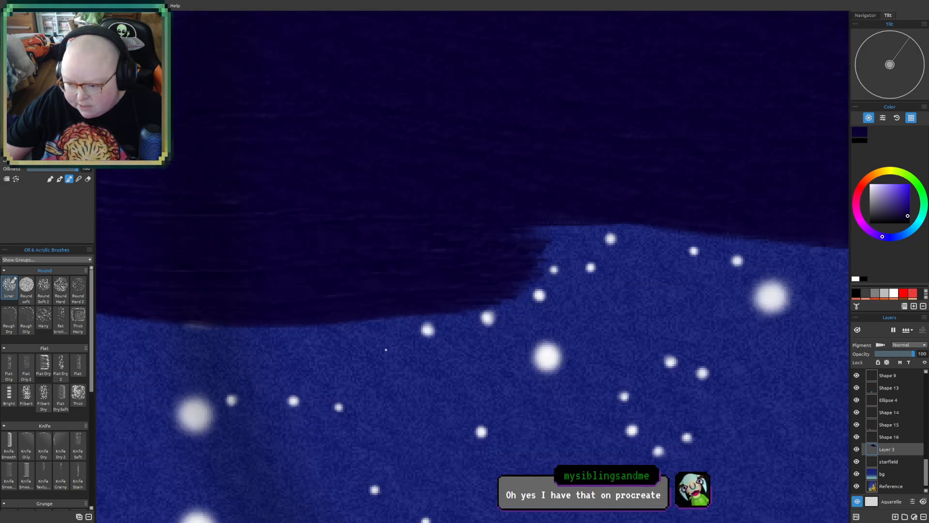
pyautogui.moveTo(538, 208); pyautogui.dragTo(578, 321)
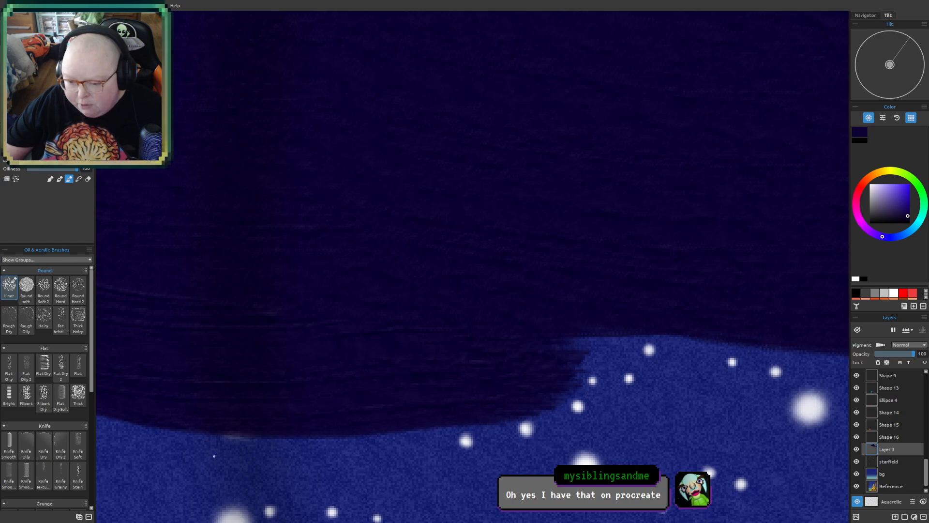
pyautogui.scroll(-2, 422, 287)
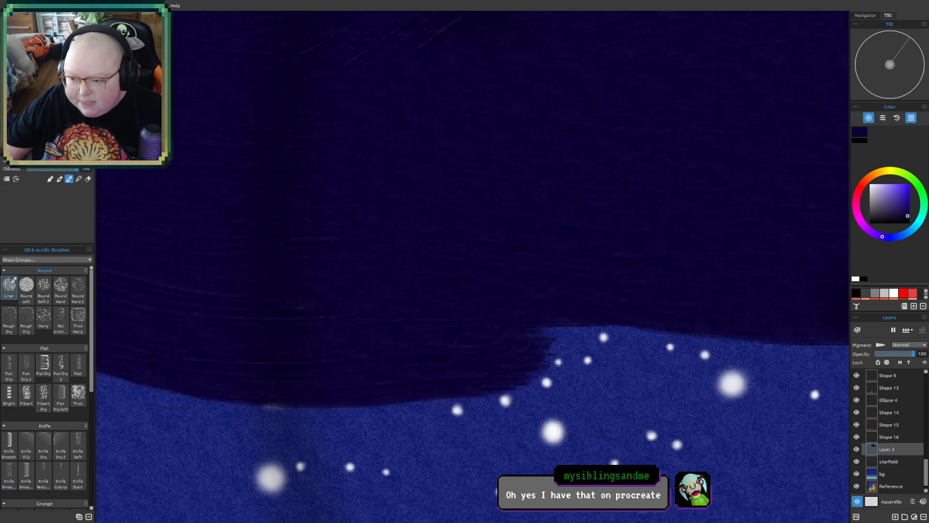
pyautogui.scroll(8, 411, 384)
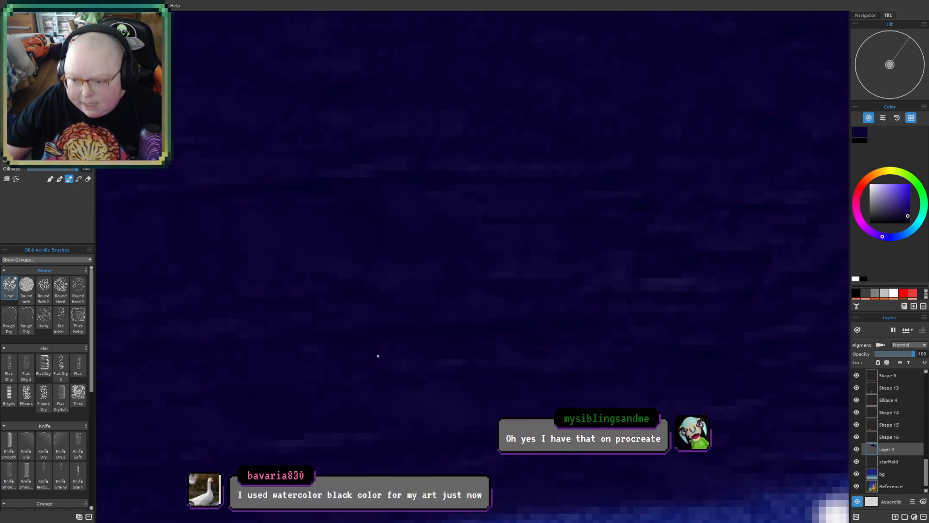
pyautogui.scroll(-6, 343, 328)
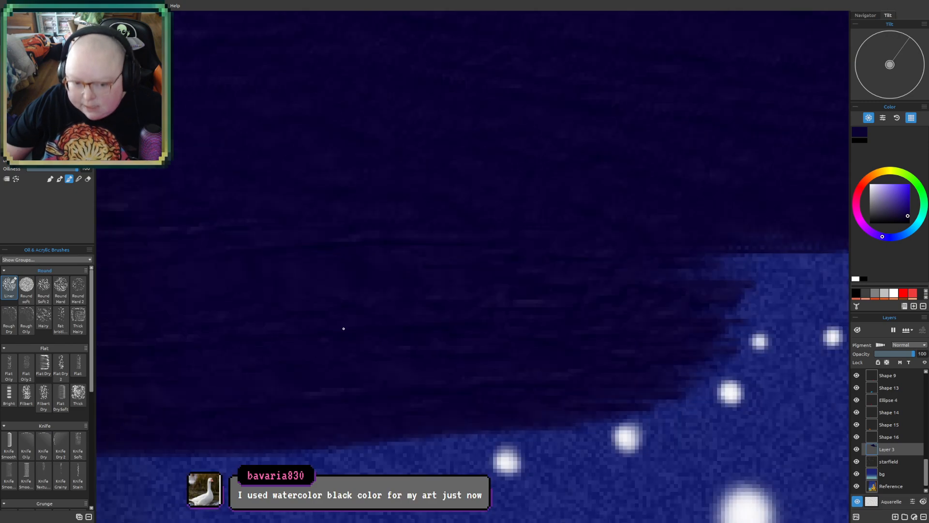
pyautogui.moveTo(406, 248); pyautogui.dragTo(313, 413)
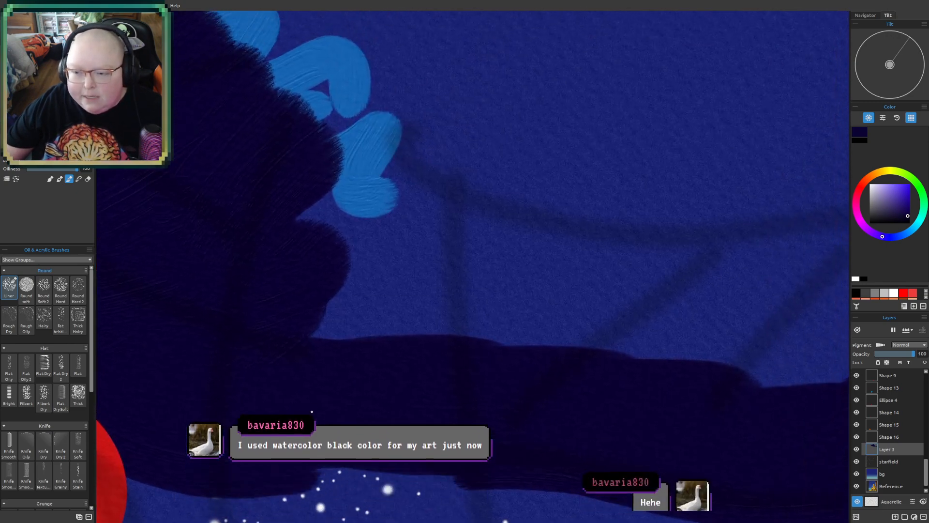
pyautogui.scroll(-3, 324, 371)
pyautogui.scroll(-3, 324, 371)
pyautogui.scroll(1, 324, 371)
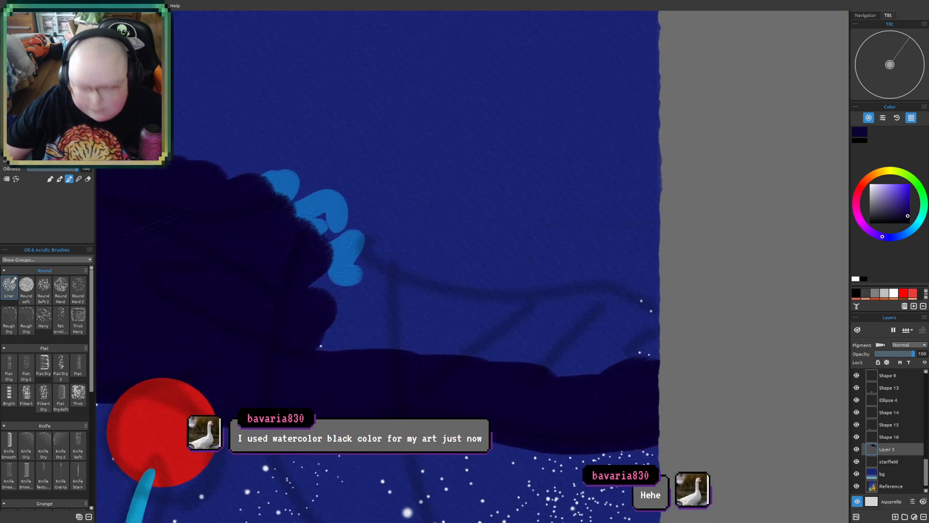
pyautogui.scroll(-2, 324, 371)
pyautogui.moveTo(323, 332); pyautogui.dragTo(357, 370)
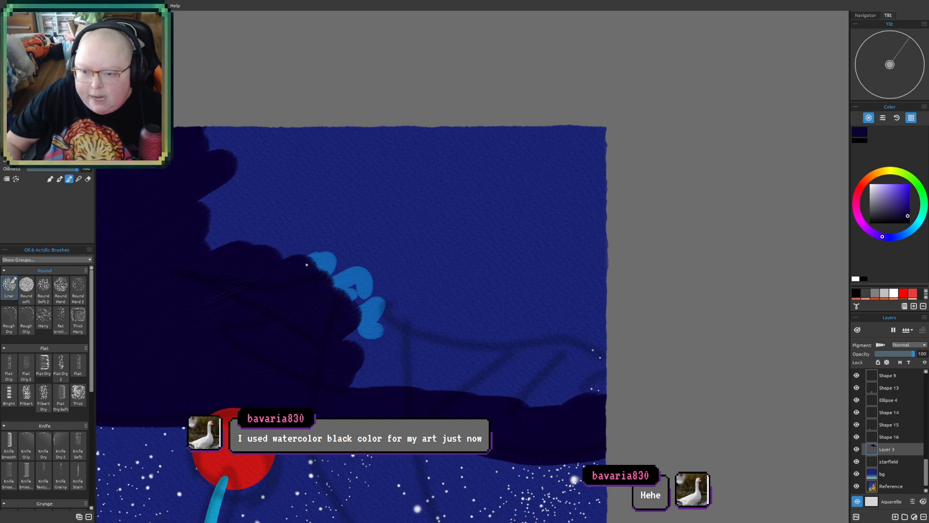
# - Fill the rest of the upper sky shape with dark indigo out to the canvas edges, covering the remaining blue scribble
pyautogui.moveTo(217, 195)
pyautogui.mouseDown()
pyautogui.moveTo(214, 213)
pyautogui.moveTo(231, 219)
pyautogui.moveTo(274, 210)
pyautogui.mouseUp()
pyautogui.moveTo(201, 137)
pyautogui.mouseDown()
pyautogui.moveTo(200, 181)
pyautogui.moveTo(458, 151)
pyautogui.moveTo(526, 177)
pyautogui.moveTo(541, 195)
pyautogui.moveTo(578, 203)
pyautogui.moveTo(596, 183)
pyautogui.moveTo(598, 244)
pyautogui.mouseUp()
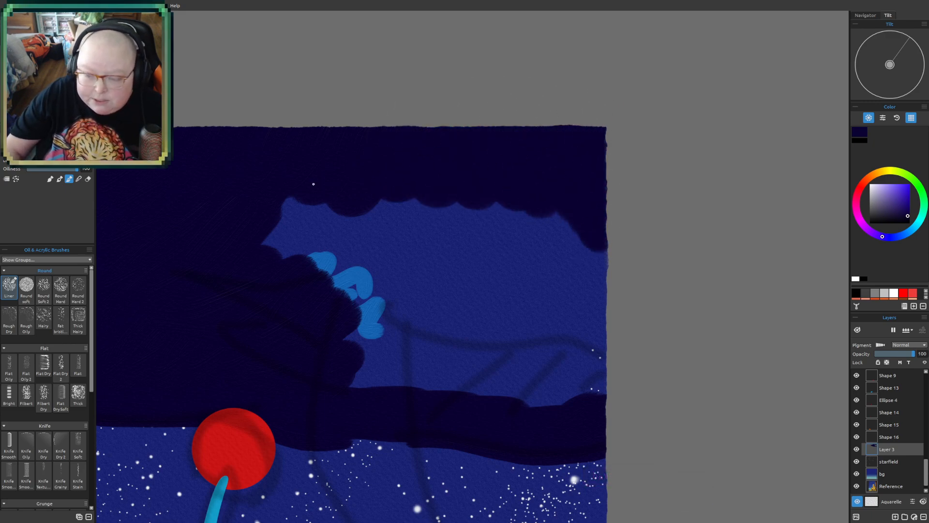
pyautogui.moveTo(282, 217)
pyautogui.mouseDown()
pyautogui.moveTo(325, 179)
pyautogui.moveTo(336, 193)
pyautogui.moveTo(440, 173)
pyautogui.moveTo(394, 187)
pyautogui.moveTo(458, 195)
pyautogui.moveTo(474, 215)
pyautogui.moveTo(450, 249)
pyautogui.moveTo(459, 251)
pyautogui.moveTo(453, 196)
pyautogui.moveTo(517, 262)
pyautogui.moveTo(531, 217)
pyautogui.moveTo(565, 212)
pyautogui.moveTo(598, 232)
pyautogui.moveTo(581, 351)
pyautogui.moveTo(599, 378)
pyautogui.moveTo(498, 397)
pyautogui.moveTo(538, 400)
pyautogui.moveTo(440, 367)
pyautogui.moveTo(447, 357)
pyautogui.moveTo(406, 327)
pyautogui.moveTo(436, 266)
pyautogui.moveTo(353, 296)
pyautogui.mouseUp()
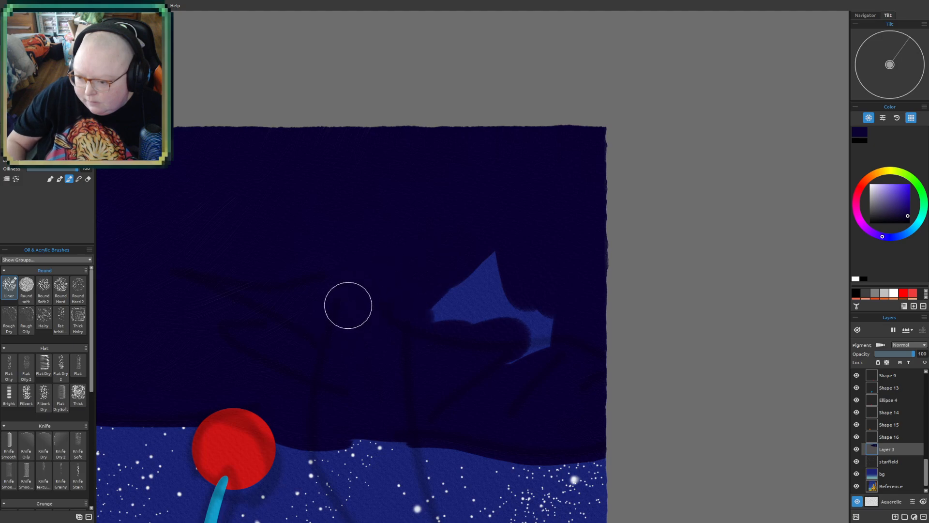
pyautogui.moveTo(434, 339)
pyautogui.mouseDown()
pyautogui.moveTo(472, 355)
pyautogui.moveTo(515, 278)
pyautogui.moveTo(562, 329)
pyautogui.moveTo(565, 350)
pyautogui.moveTo(528, 375)
pyautogui.mouseUp()
pyautogui.moveTo(520, 189); pyautogui.dragTo(469, 352)
pyautogui.moveTo(528, 291); pyautogui.dragTo(522, 318)
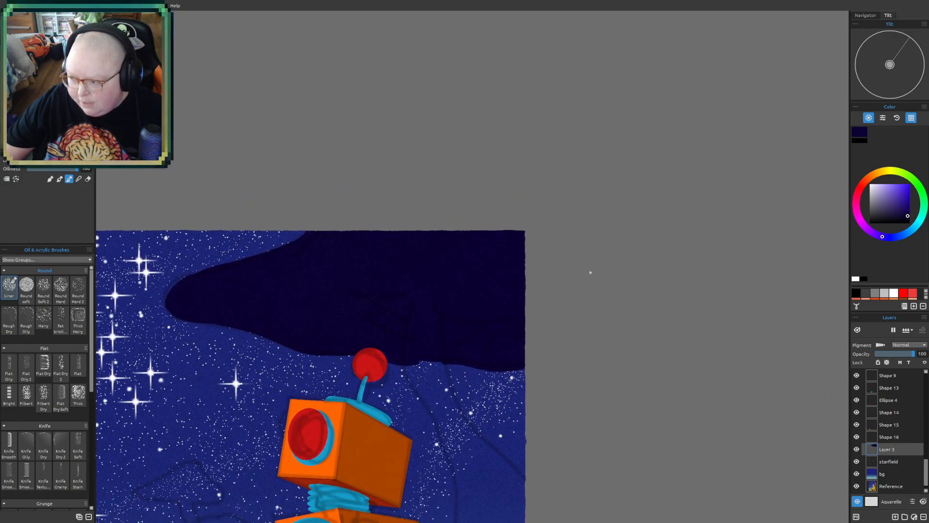
# - Choose a medium purple and paint thin streaks along the dark shape's upper left edge up to the canvas top
pyautogui.click(897, 239)
pyautogui.click(903, 210)
pyautogui.click(902, 202)
pyautogui.click(871, 232)
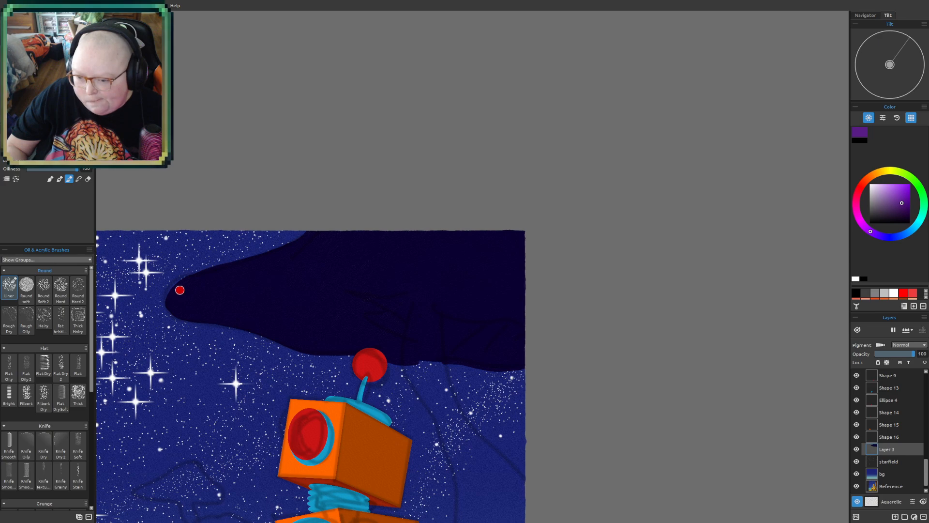
pyautogui.moveTo(183, 284); pyautogui.dragTo(305, 237)
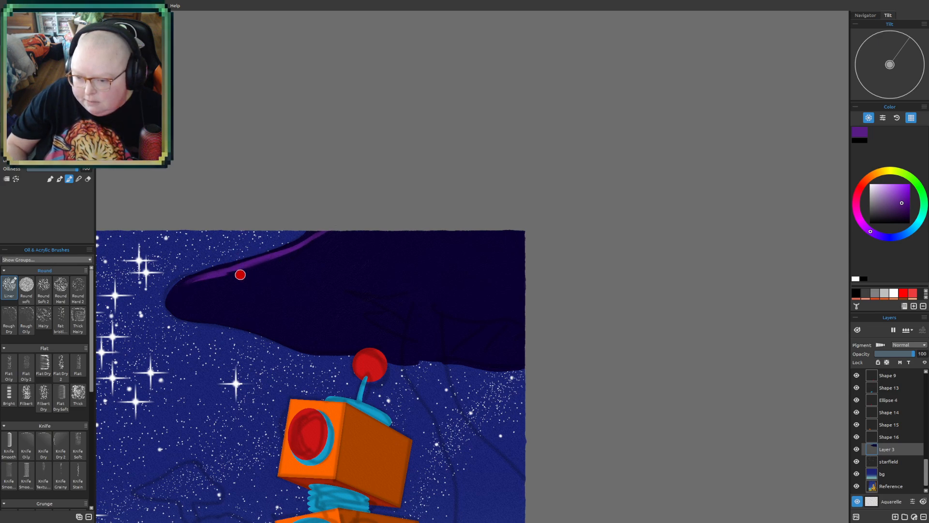
pyautogui.moveTo(255, 267)
pyautogui.mouseDown()
pyautogui.moveTo(336, 240)
pyautogui.moveTo(346, 225)
pyautogui.mouseUp()
pyautogui.moveTo(316, 258)
pyautogui.mouseDown()
pyautogui.moveTo(356, 230)
pyautogui.moveTo(228, 293)
pyautogui.mouseUp()
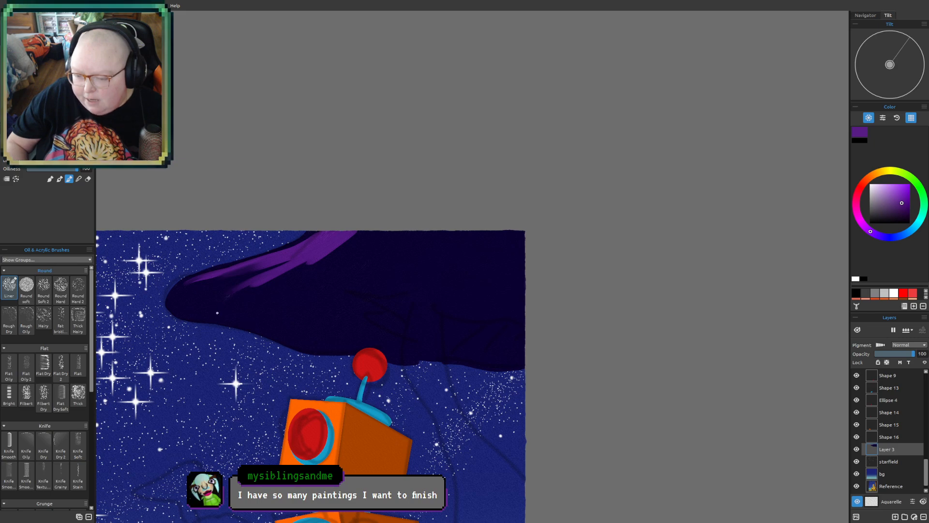
# - Extend the purple over the shape's upper part with downward strokes, reaching the right canvas edge
pyautogui.moveTo(370, 228)
pyautogui.mouseDown()
pyautogui.moveTo(300, 281)
pyautogui.moveTo(359, 236)
pyautogui.moveTo(289, 278)
pyautogui.moveTo(318, 262)
pyautogui.moveTo(270, 315)
pyautogui.mouseUp()
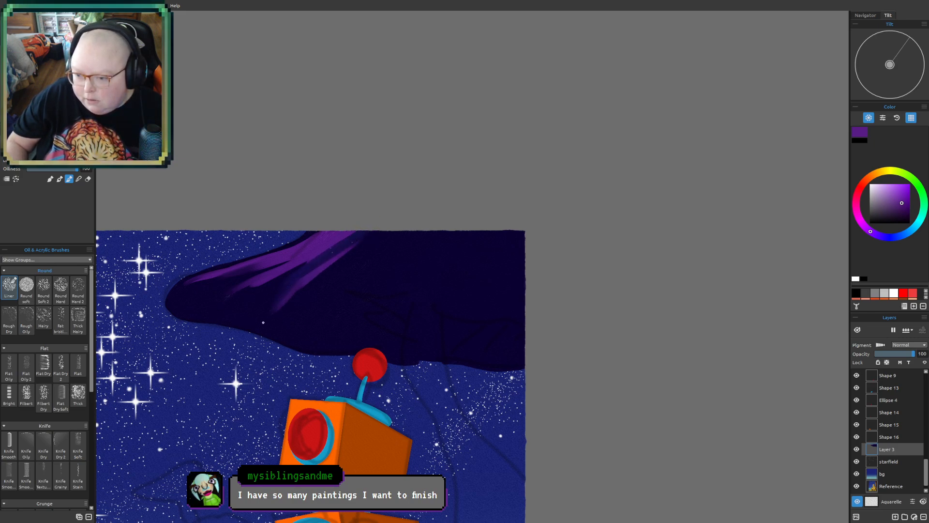
pyautogui.moveTo(323, 275)
pyautogui.mouseDown()
pyautogui.moveTo(370, 237)
pyautogui.moveTo(349, 234)
pyautogui.moveTo(334, 252)
pyautogui.mouseUp()
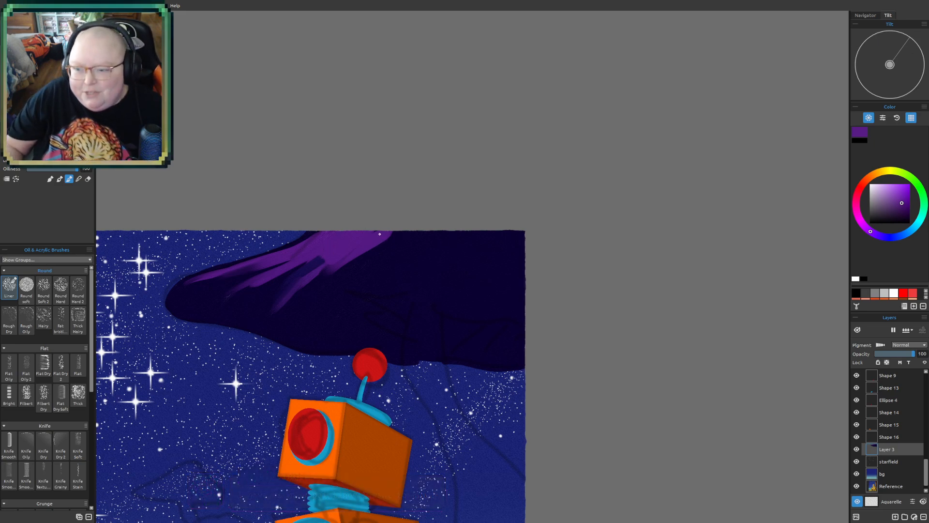
pyautogui.moveTo(387, 232)
pyautogui.mouseDown()
pyautogui.moveTo(345, 278)
pyautogui.moveTo(415, 232)
pyautogui.moveTo(438, 270)
pyautogui.mouseUp()
pyautogui.moveTo(425, 221)
pyautogui.mouseDown()
pyautogui.moveTo(395, 233)
pyautogui.moveTo(500, 211)
pyautogui.moveTo(445, 234)
pyautogui.moveTo(455, 289)
pyautogui.moveTo(457, 223)
pyautogui.moveTo(476, 284)
pyautogui.moveTo(489, 268)
pyautogui.moveTo(491, 222)
pyautogui.moveTo(509, 264)
pyautogui.moveTo(515, 234)
pyautogui.moveTo(532, 278)
pyautogui.moveTo(532, 241)
pyautogui.moveTo(518, 315)
pyautogui.mouseUp()
# - Pull diagonal purple strokes down from the purple area's lower edge in its left and middle sections, closing the dark gaps
pyautogui.scroll(4, 284, 314)
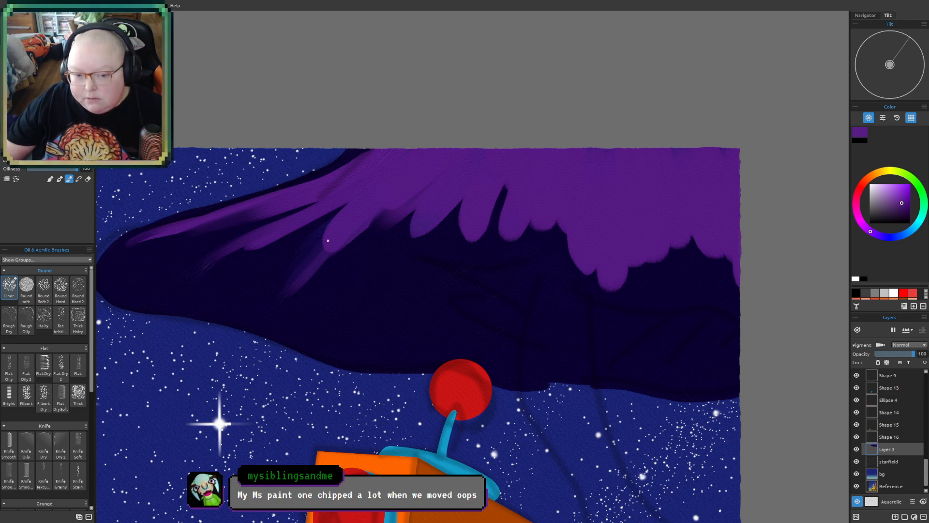
pyautogui.moveTo(676, 353); pyautogui.dragTo(618, 394)
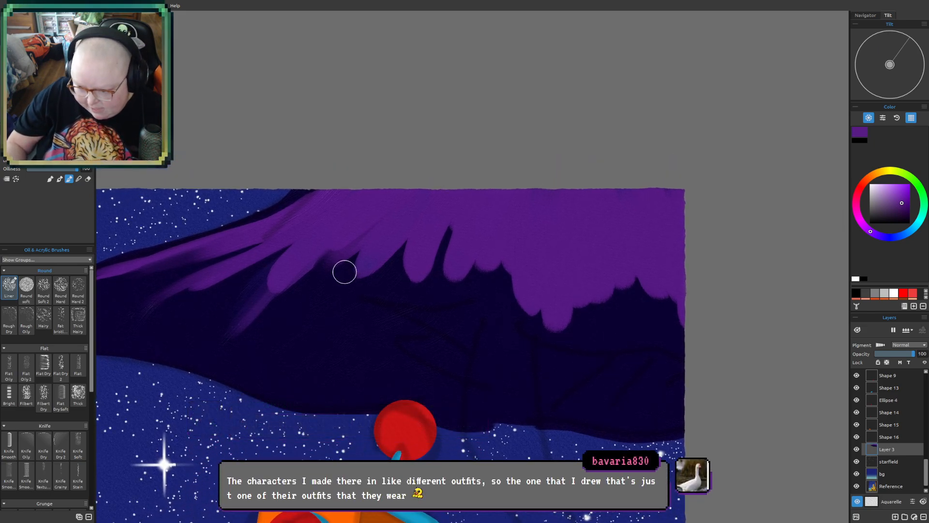
pyautogui.moveTo(346, 270); pyautogui.dragTo(315, 302)
pyautogui.moveTo(357, 244); pyautogui.dragTo(293, 341)
pyautogui.moveTo(415, 239); pyautogui.dragTo(362, 294)
pyautogui.moveTo(419, 257); pyautogui.dragTo(396, 284)
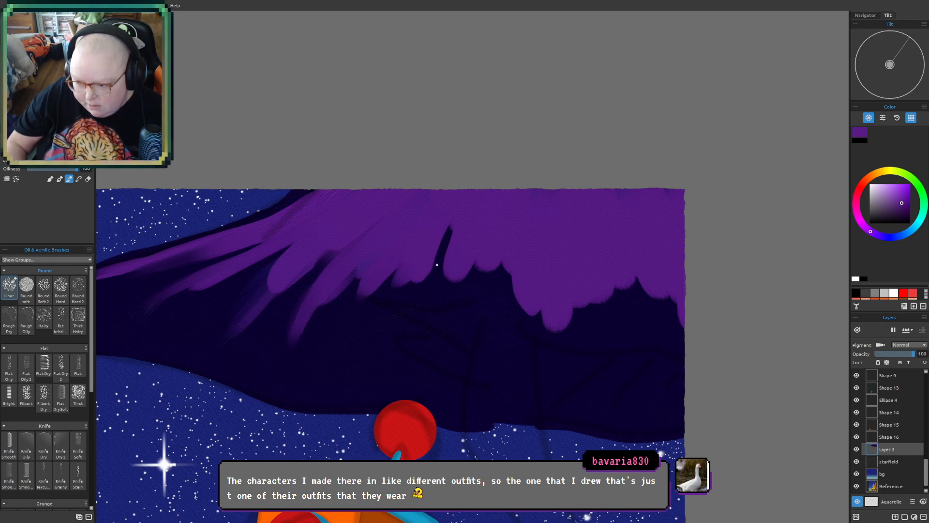
pyautogui.moveTo(447, 234); pyautogui.dragTo(428, 282)
pyautogui.moveTo(507, 268)
pyautogui.mouseDown()
pyautogui.moveTo(500, 289)
pyautogui.moveTo(485, 262)
pyautogui.moveTo(453, 293)
pyautogui.mouseUp()
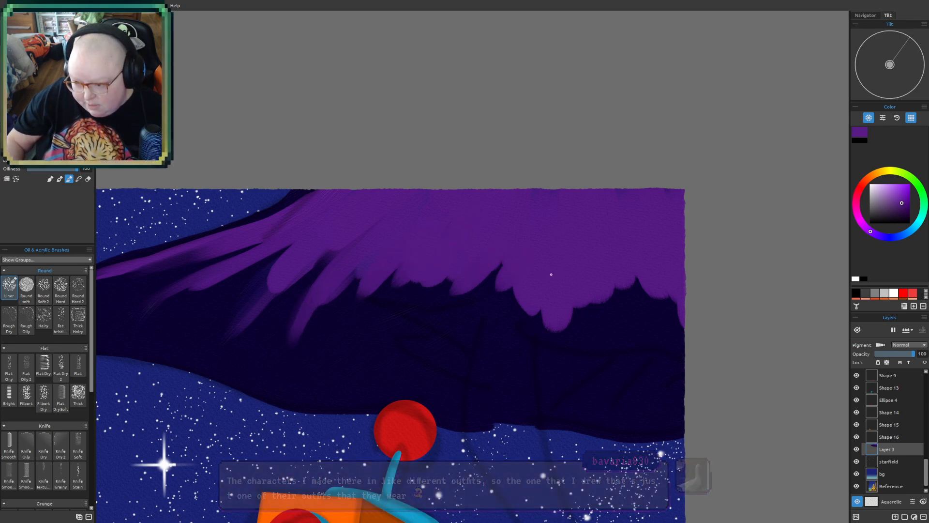
# - Lengthen the purple area's lower edge near the right canvas edge with short slanted strokes
pyautogui.moveTo(615, 302); pyautogui.dragTo(601, 335)
pyautogui.moveTo(648, 290); pyautogui.dragTo(626, 337)
pyautogui.moveTo(668, 310); pyautogui.dragTo(648, 344)
pyautogui.moveTo(688, 283); pyautogui.dragTo(678, 339)
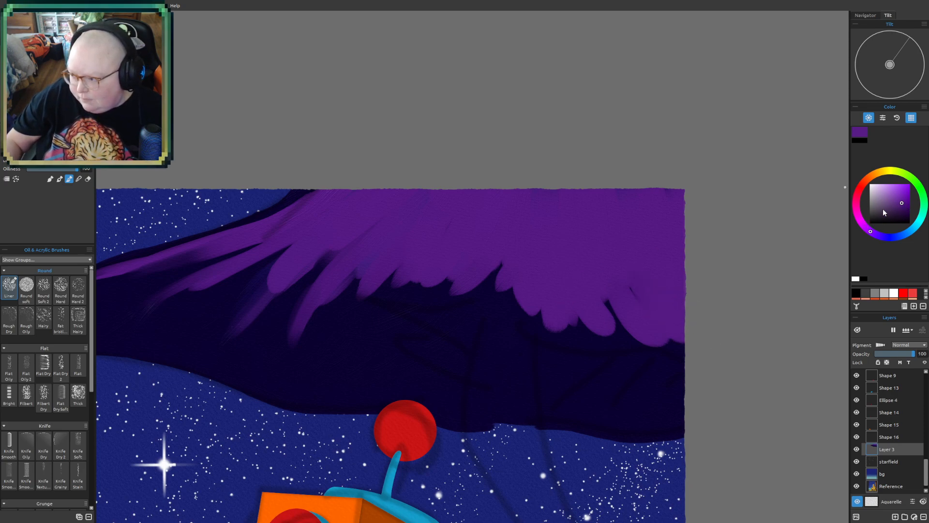
# - Switch to a dark magenta and paint patches along the shape's lower edge on both sides of the antenna ball
pyautogui.moveTo(867, 223); pyautogui.dragTo(857, 205)
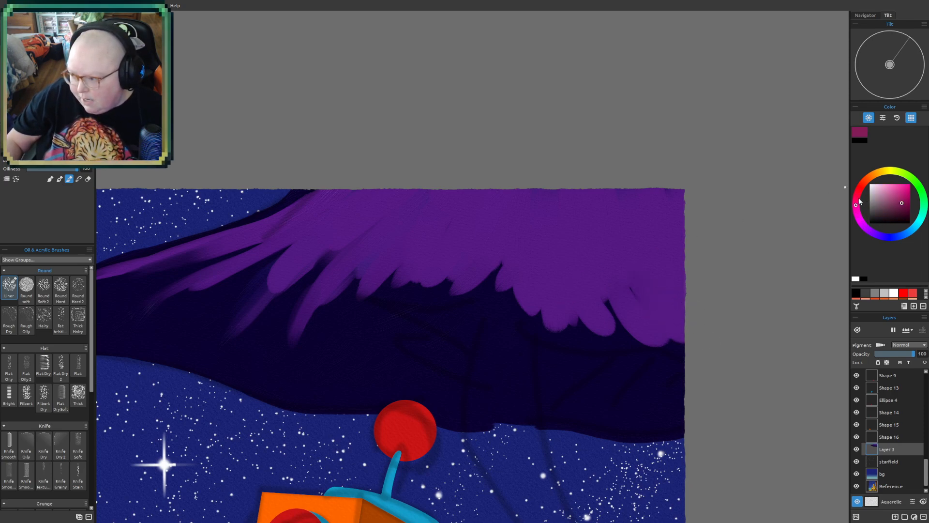
pyautogui.moveTo(211, 360)
pyautogui.mouseDown()
pyautogui.moveTo(326, 396)
pyautogui.moveTo(386, 393)
pyautogui.mouseUp()
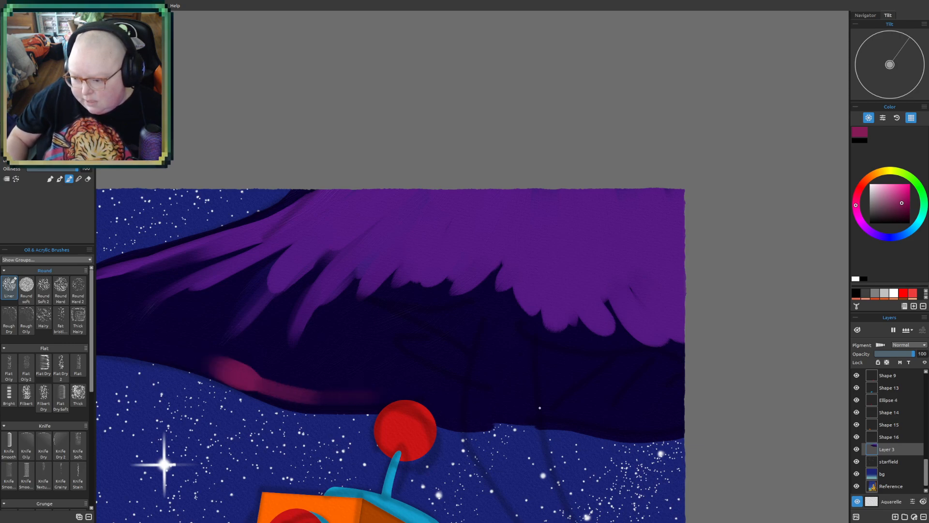
pyautogui.moveTo(575, 415)
pyautogui.mouseDown()
pyautogui.moveTo(612, 428)
pyautogui.moveTo(703, 418)
pyautogui.mouseUp()
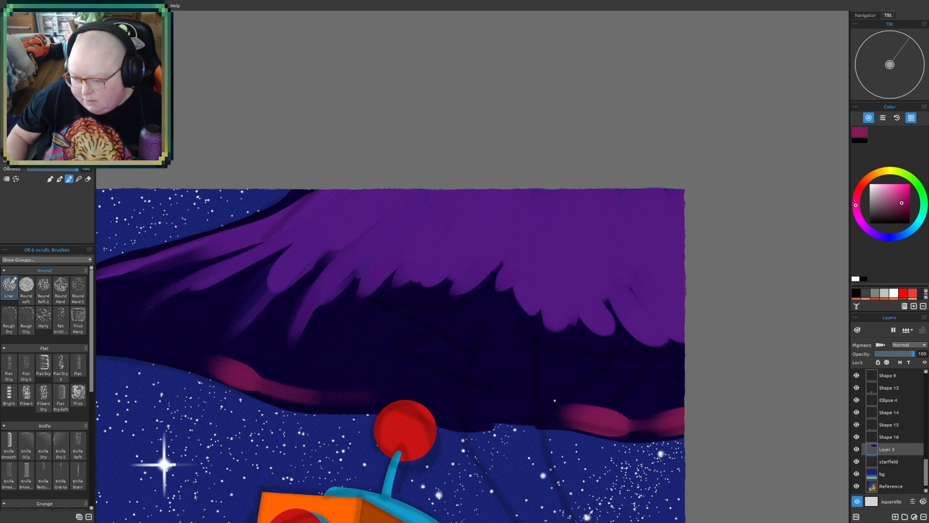
# - Extend the magenta lower edge leftward and add slanted magenta strokes rising into the dark area above the antenna ball
pyautogui.moveTo(129, 346)
pyautogui.mouseDown()
pyautogui.moveTo(227, 379)
pyautogui.moveTo(279, 376)
pyautogui.moveTo(290, 342)
pyautogui.mouseUp()
pyautogui.moveTo(313, 386)
pyautogui.mouseDown()
pyautogui.moveTo(362, 315)
pyautogui.moveTo(282, 384)
pyautogui.moveTo(325, 381)
pyautogui.moveTo(394, 324)
pyautogui.moveTo(370, 356)
pyautogui.moveTo(320, 389)
pyautogui.mouseUp()
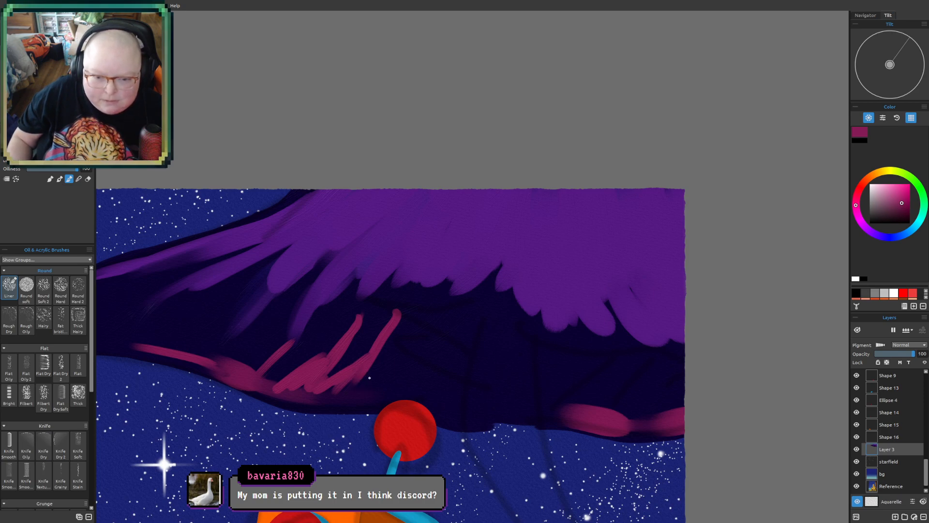
pyautogui.moveTo(379, 386); pyautogui.dragTo(409, 350)
pyautogui.moveTo(342, 399)
pyautogui.mouseDown()
pyautogui.moveTo(366, 399)
pyautogui.moveTo(433, 358)
pyautogui.mouseUp()
pyautogui.moveTo(401, 398)
pyautogui.mouseDown()
pyautogui.moveTo(437, 356)
pyautogui.moveTo(439, 414)
pyautogui.moveTo(460, 416)
pyautogui.moveTo(489, 306)
pyautogui.mouseUp()
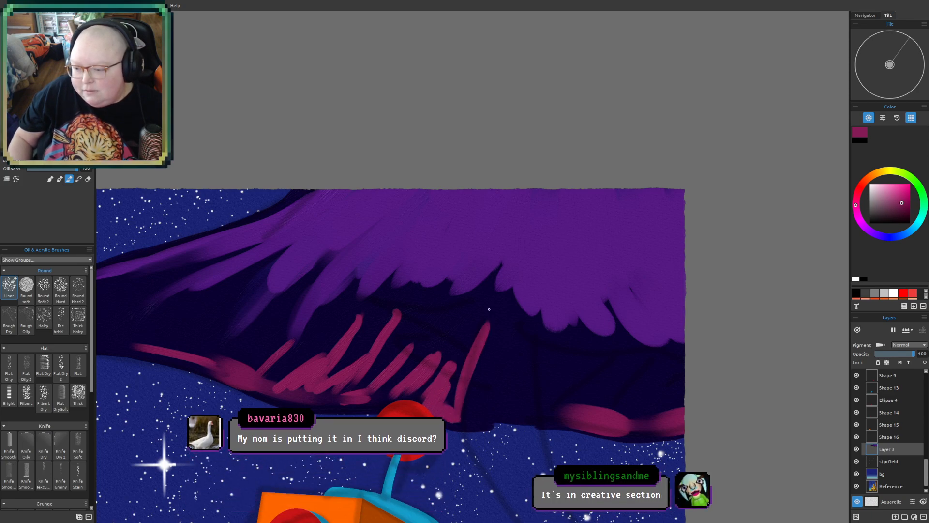
pyautogui.moveTo(543, 339)
pyautogui.mouseDown()
pyautogui.moveTo(557, 409)
pyautogui.moveTo(533, 394)
pyautogui.mouseUp()
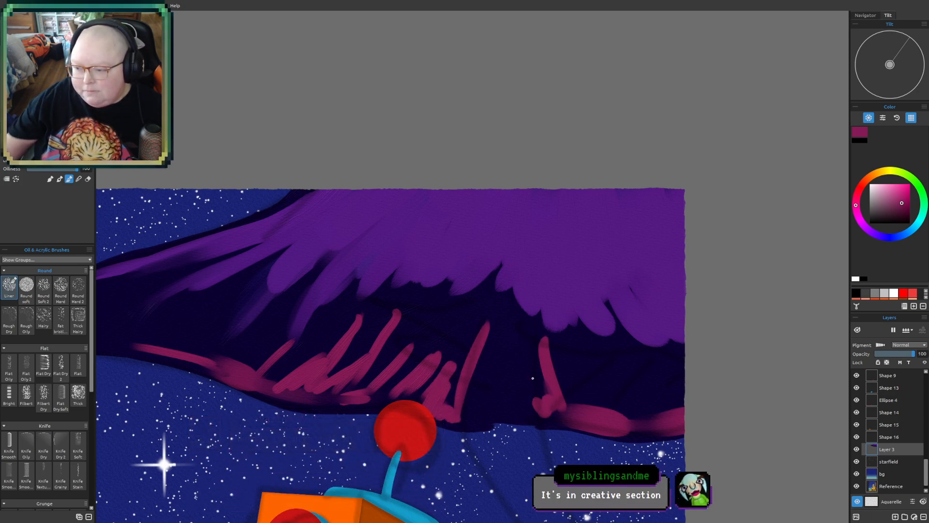
# - Outline the magenta underside sections from the shape's left tip to the right canvas edge, leaving a dark gap between them
pyautogui.moveTo(264, 428); pyautogui.dragTo(372, 330)
pyautogui.scroll(-2, 371, 330)
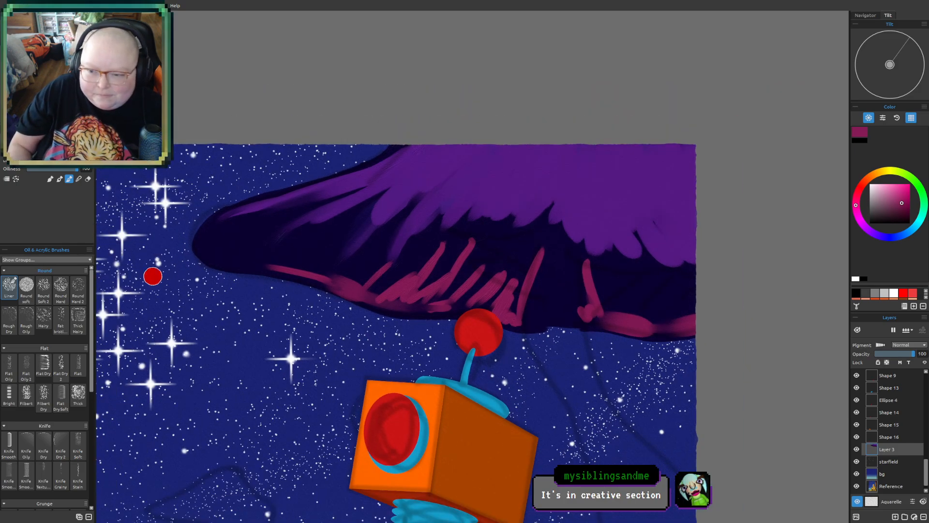
pyautogui.moveTo(209, 262); pyautogui.dragTo(324, 287)
pyautogui.moveTo(223, 249)
pyautogui.mouseDown()
pyautogui.moveTo(379, 264)
pyautogui.moveTo(452, 243)
pyautogui.moveTo(545, 253)
pyautogui.mouseUp()
pyautogui.moveTo(608, 272); pyautogui.dragTo(692, 283)
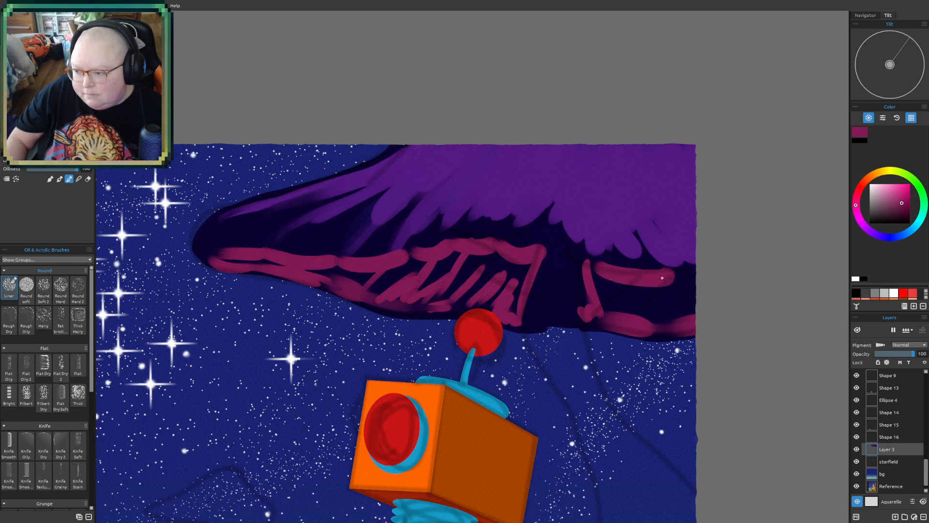
# - Fill the outlined underside sections with magenta, leaving a darker patch in the middle of the left one
pyautogui.moveTo(413, 273)
pyautogui.mouseDown()
pyautogui.moveTo(437, 269)
pyautogui.moveTo(312, 270)
pyautogui.moveTo(389, 277)
pyautogui.moveTo(386, 293)
pyautogui.moveTo(449, 254)
pyautogui.moveTo(431, 256)
pyautogui.moveTo(413, 261)
pyautogui.moveTo(478, 252)
pyautogui.moveTo(529, 264)
pyautogui.moveTo(514, 305)
pyautogui.moveTo(504, 294)
pyautogui.moveTo(471, 307)
pyautogui.moveTo(432, 305)
pyautogui.moveTo(497, 308)
pyautogui.moveTo(489, 297)
pyautogui.moveTo(495, 264)
pyautogui.moveTo(426, 276)
pyautogui.mouseUp()
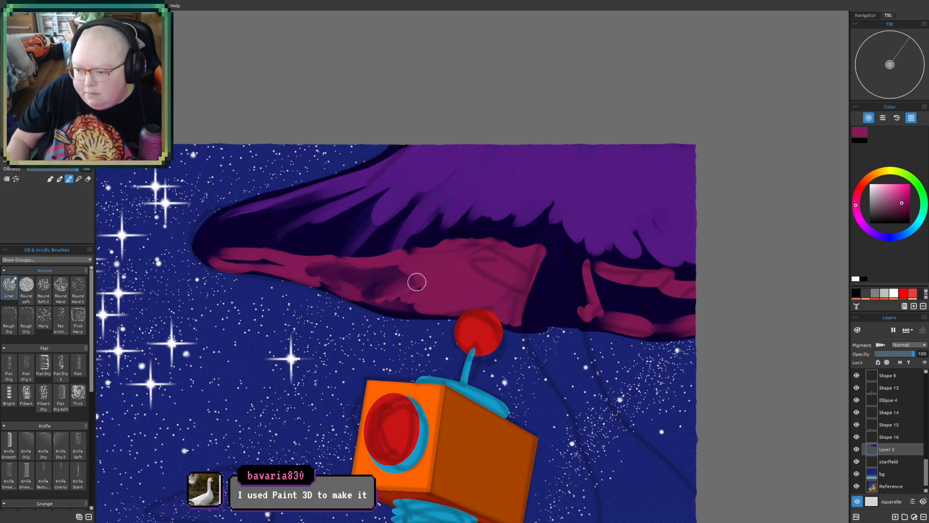
pyautogui.moveTo(233, 263); pyautogui.dragTo(292, 266)
pyautogui.moveTo(600, 273)
pyautogui.mouseDown()
pyautogui.moveTo(623, 318)
pyautogui.moveTo(695, 311)
pyautogui.mouseUp()
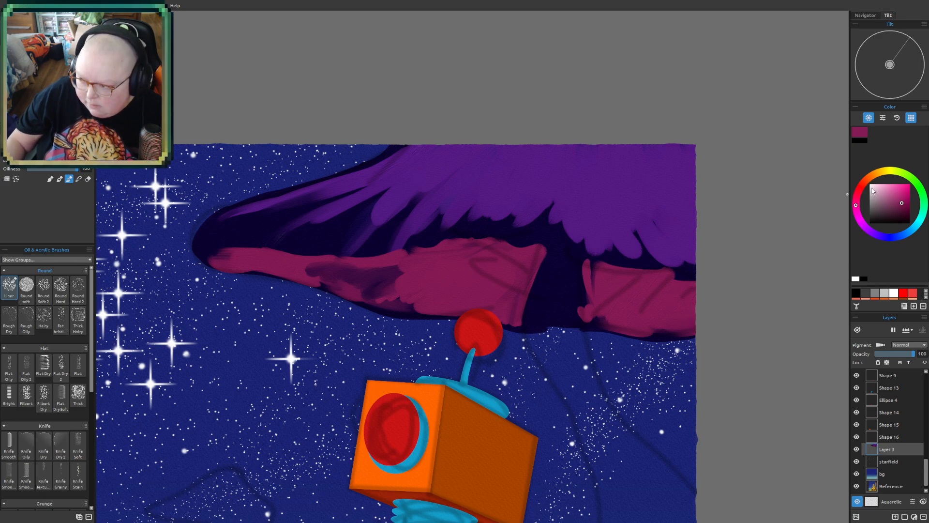
# - Pick a dark red-brown and line the upper and inner edges of both magenta underside sections
pyautogui.click(903, 213)
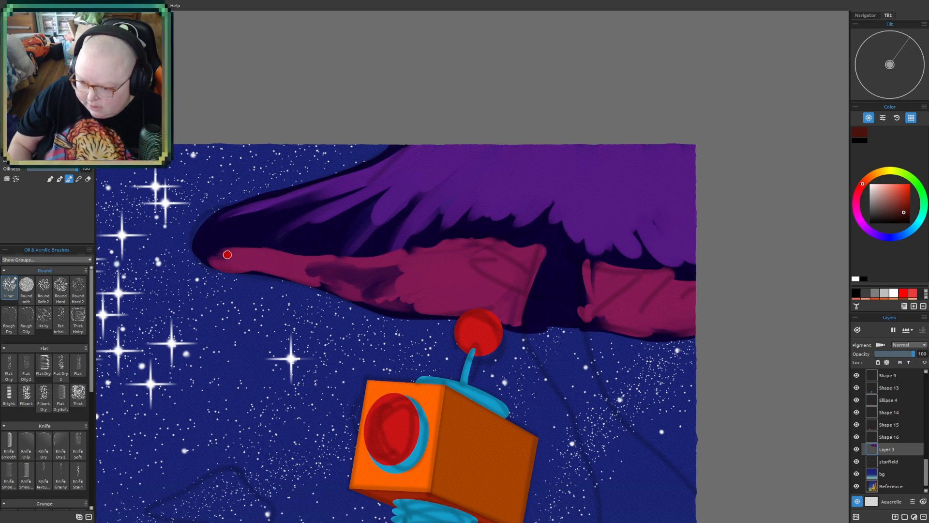
pyautogui.moveTo(233, 250)
pyautogui.mouseDown()
pyautogui.moveTo(381, 259)
pyautogui.moveTo(481, 241)
pyautogui.moveTo(526, 251)
pyautogui.moveTo(520, 275)
pyautogui.moveTo(515, 262)
pyautogui.moveTo(517, 304)
pyautogui.mouseUp()
pyautogui.moveTo(612, 274)
pyautogui.mouseDown()
pyautogui.moveTo(590, 308)
pyautogui.moveTo(618, 271)
pyautogui.moveTo(695, 277)
pyautogui.moveTo(674, 266)
pyautogui.mouseUp()
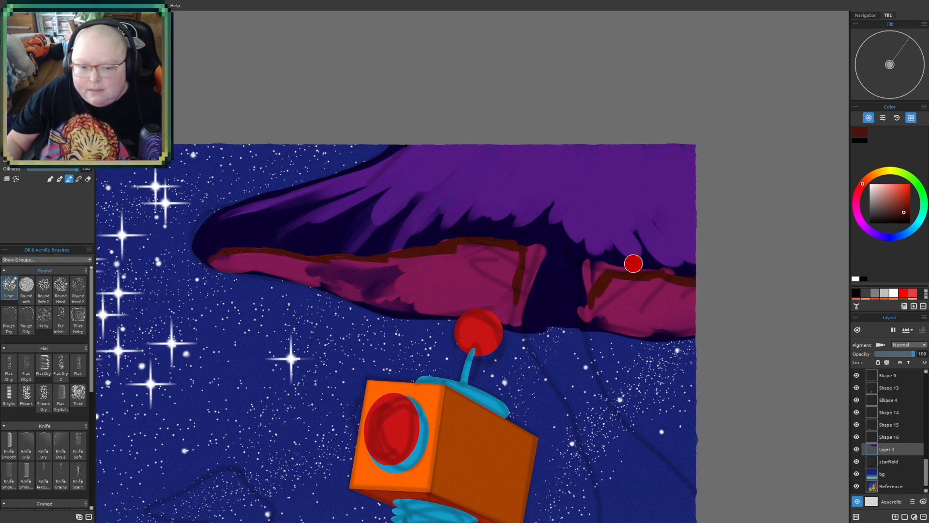
# - Shade the right magenta section with dark red-brown vertical streaks and a band along its lower edge
pyautogui.moveTo(617, 281); pyautogui.dragTo(590, 322)
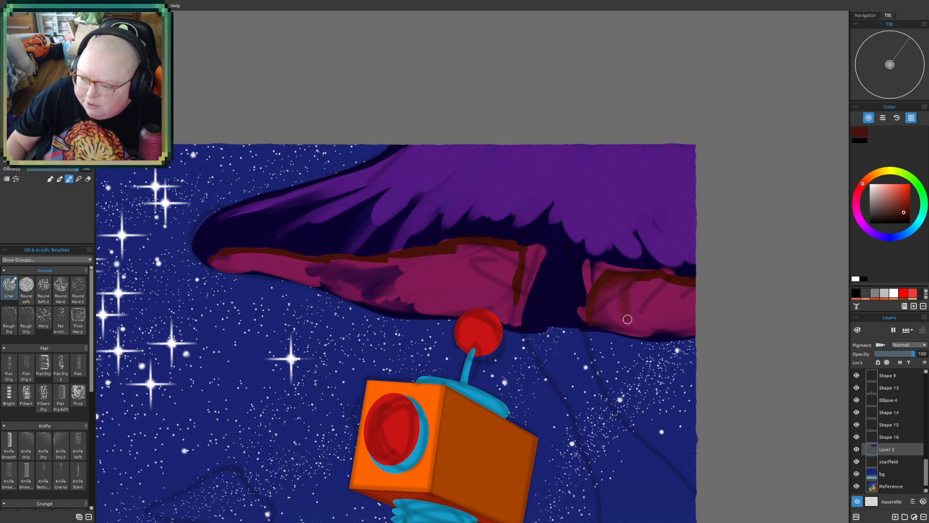
pyautogui.moveTo(643, 287); pyautogui.dragTo(641, 300)
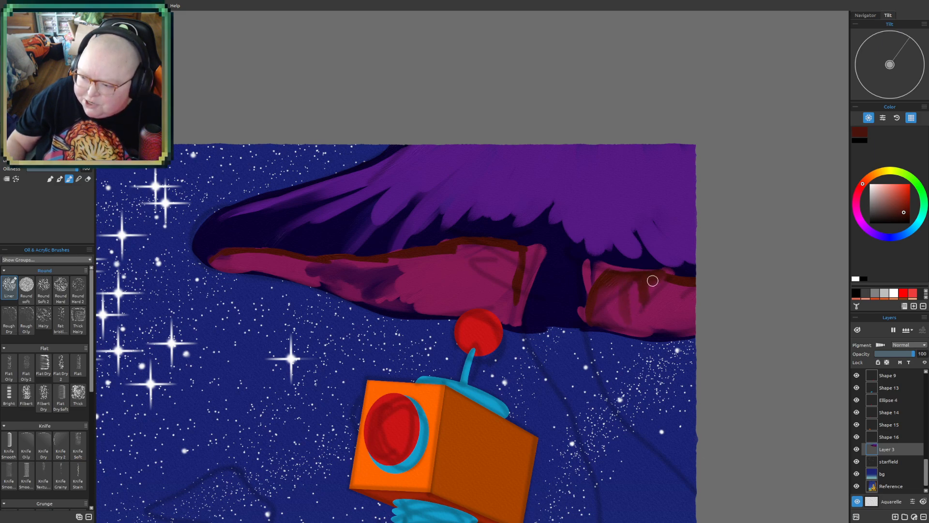
pyautogui.moveTo(665, 282); pyautogui.dragTo(662, 317)
pyautogui.moveTo(655, 284); pyautogui.dragTo(653, 318)
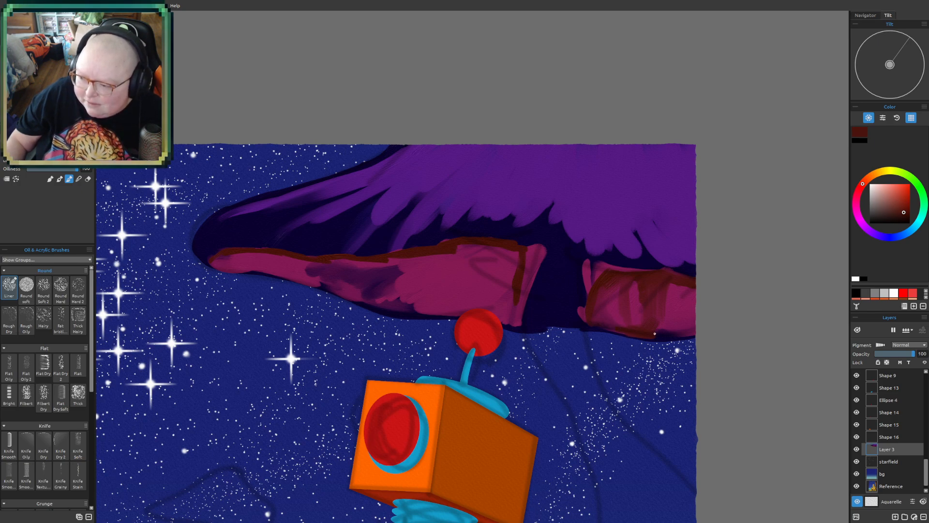
pyautogui.moveTo(662, 328); pyautogui.dragTo(707, 323)
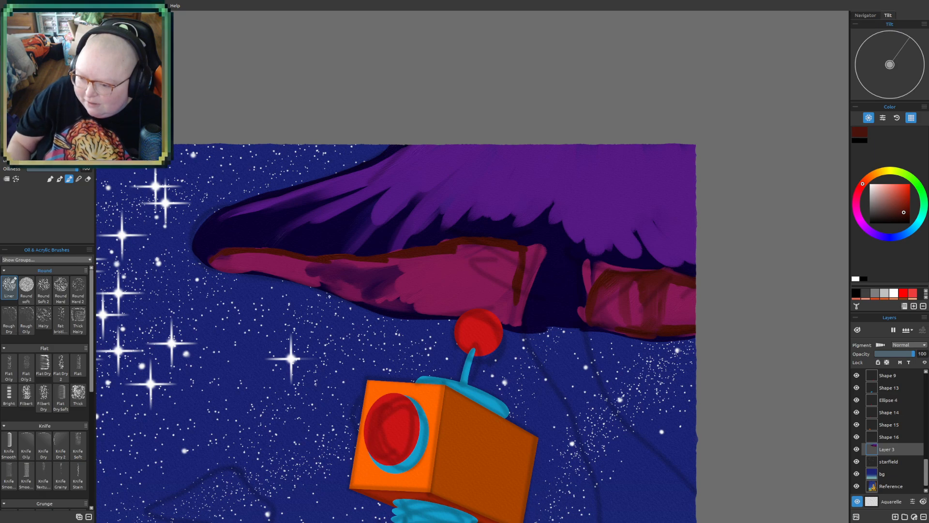
# - Shade the left magenta section with dark red-brown along its lower edge, under its upper edge and through its darker middle
pyautogui.moveTo(216, 260)
pyautogui.mouseDown()
pyautogui.moveTo(246, 266)
pyautogui.moveTo(215, 262)
pyautogui.moveTo(227, 256)
pyautogui.moveTo(243, 267)
pyautogui.moveTo(221, 266)
pyautogui.moveTo(262, 267)
pyautogui.moveTo(230, 269)
pyautogui.moveTo(344, 291)
pyautogui.moveTo(288, 275)
pyautogui.moveTo(343, 289)
pyautogui.moveTo(381, 274)
pyautogui.moveTo(349, 277)
pyautogui.moveTo(353, 288)
pyautogui.moveTo(337, 290)
pyautogui.moveTo(400, 310)
pyautogui.moveTo(373, 307)
pyautogui.moveTo(493, 314)
pyautogui.mouseUp()
pyautogui.moveTo(478, 255)
pyautogui.mouseDown()
pyautogui.moveTo(505, 254)
pyautogui.moveTo(504, 297)
pyautogui.moveTo(519, 262)
pyautogui.moveTo(505, 313)
pyautogui.moveTo(468, 312)
pyautogui.mouseUp()
pyautogui.moveTo(342, 261); pyautogui.dragTo(455, 248)
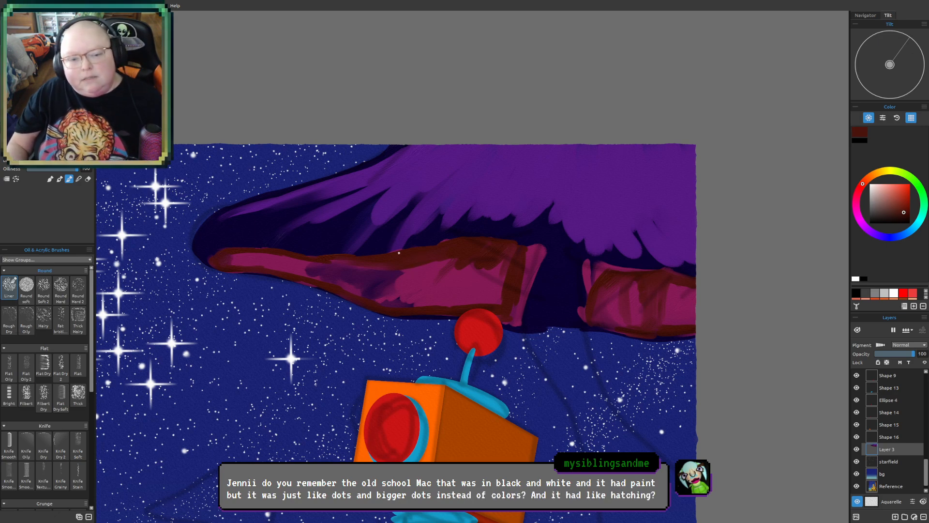
pyautogui.moveTo(458, 256)
pyautogui.mouseDown()
pyautogui.moveTo(403, 303)
pyautogui.moveTo(435, 255)
pyautogui.moveTo(403, 304)
pyautogui.moveTo(414, 300)
pyautogui.moveTo(416, 309)
pyautogui.moveTo(427, 281)
pyautogui.moveTo(412, 296)
pyautogui.moveTo(408, 270)
pyautogui.mouseUp()
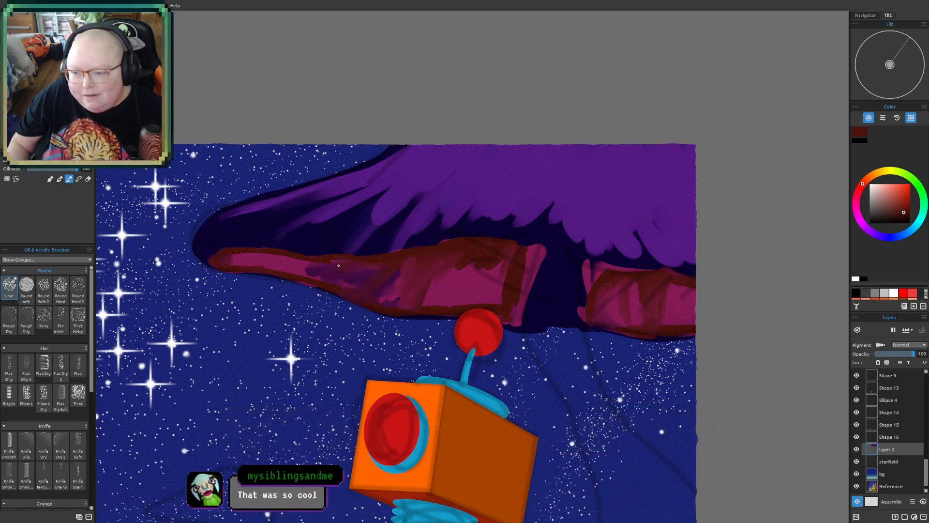
pyautogui.moveTo(345, 261)
pyautogui.mouseDown()
pyautogui.moveTo(324, 278)
pyautogui.moveTo(347, 262)
pyautogui.mouseUp()
pyautogui.moveTo(457, 256)
pyautogui.mouseDown()
pyautogui.moveTo(438, 260)
pyautogui.moveTo(461, 262)
pyautogui.moveTo(449, 281)
pyautogui.moveTo(460, 254)
pyautogui.moveTo(435, 302)
pyautogui.mouseUp()
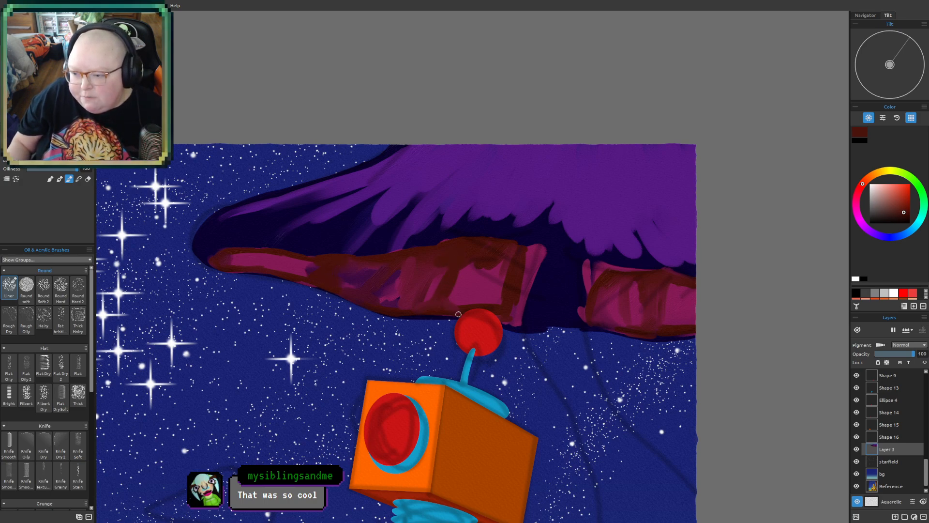
# - Choose a crimson red and paint a highlight line along the upper edges of both underside sections
pyautogui.scroll(-4, 559, 312)
pyautogui.moveTo(547, 337); pyautogui.dragTo(498, 287)
pyautogui.scroll(4, 498, 287)
pyautogui.moveTo(330, 286); pyautogui.dragTo(438, 308)
pyautogui.scroll(3, 438, 309)
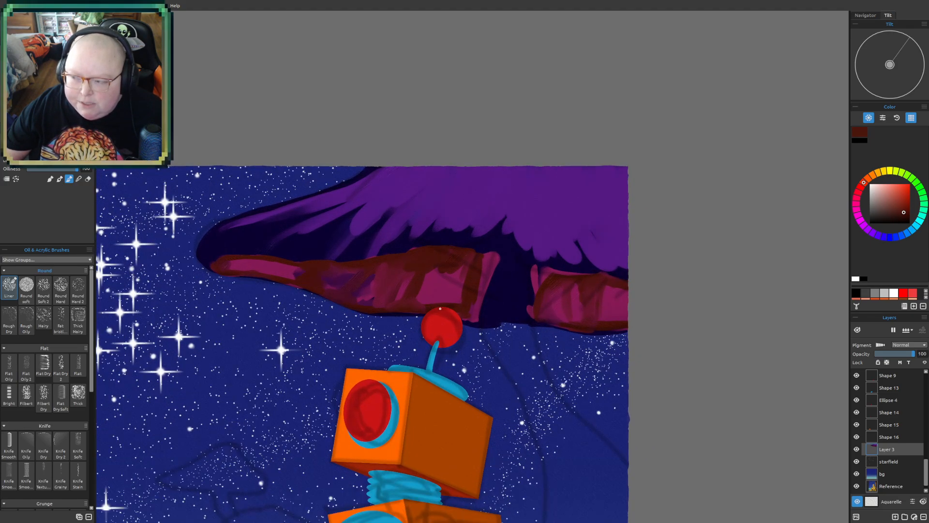
pyautogui.click(869, 179)
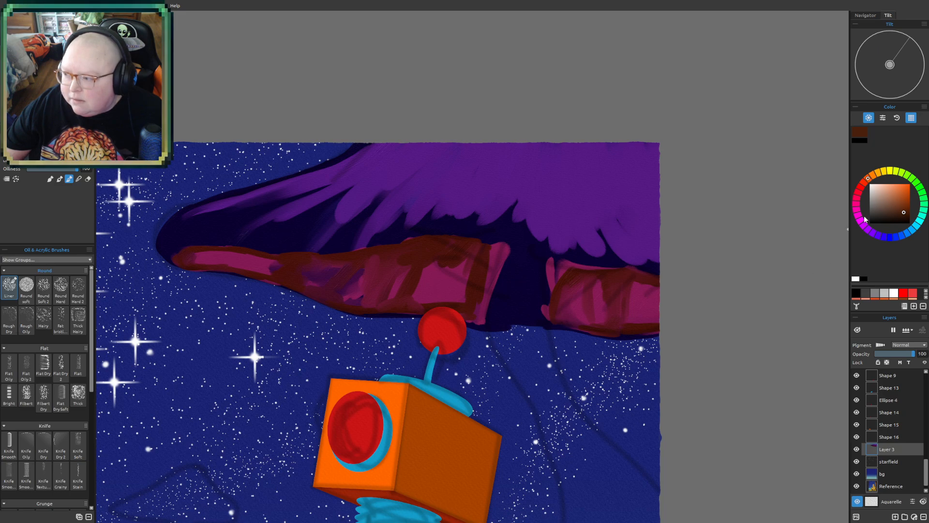
pyautogui.moveTo(907, 191); pyautogui.dragTo(908, 205)
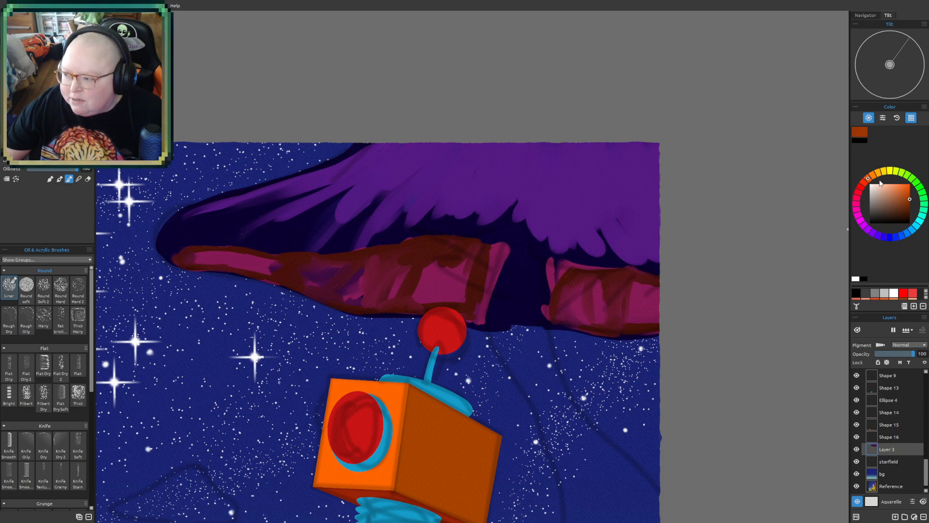
pyautogui.click(862, 195)
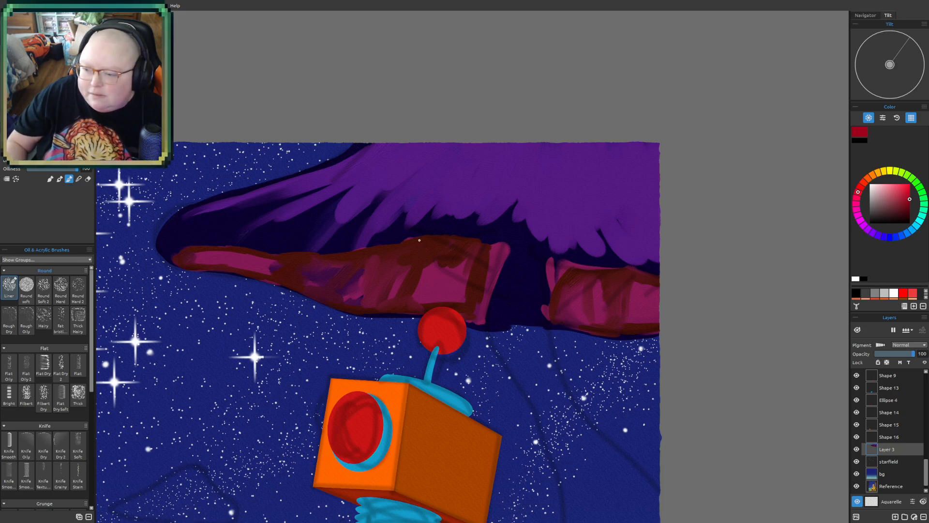
pyautogui.moveTo(359, 255)
pyautogui.mouseDown()
pyautogui.moveTo(453, 241)
pyautogui.moveTo(428, 238)
pyautogui.moveTo(506, 248)
pyautogui.mouseUp()
pyautogui.moveTo(355, 252)
pyautogui.mouseDown()
pyautogui.moveTo(189, 250)
pyautogui.moveTo(167, 261)
pyautogui.moveTo(195, 266)
pyautogui.mouseUp()
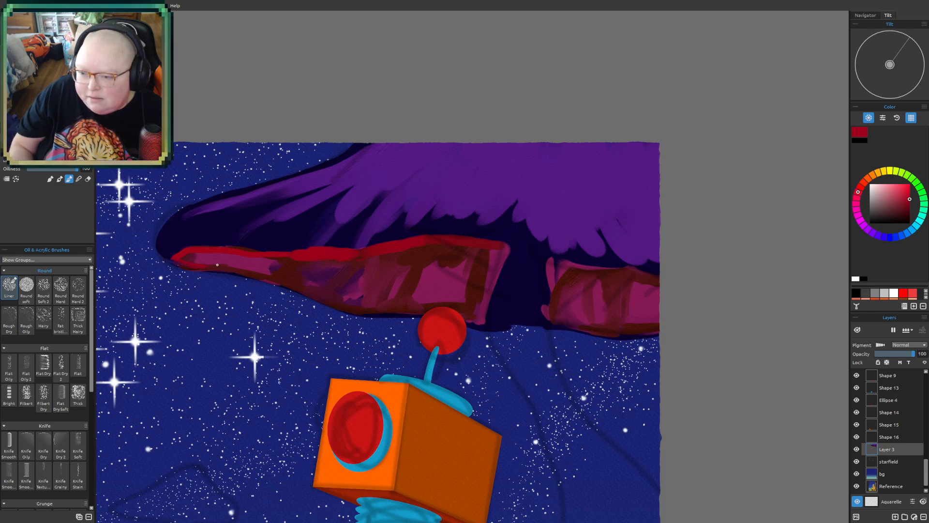
pyautogui.moveTo(568, 263)
pyautogui.mouseDown()
pyautogui.moveTo(651, 276)
pyautogui.moveTo(556, 271)
pyautogui.moveTo(630, 273)
pyautogui.mouseUp()
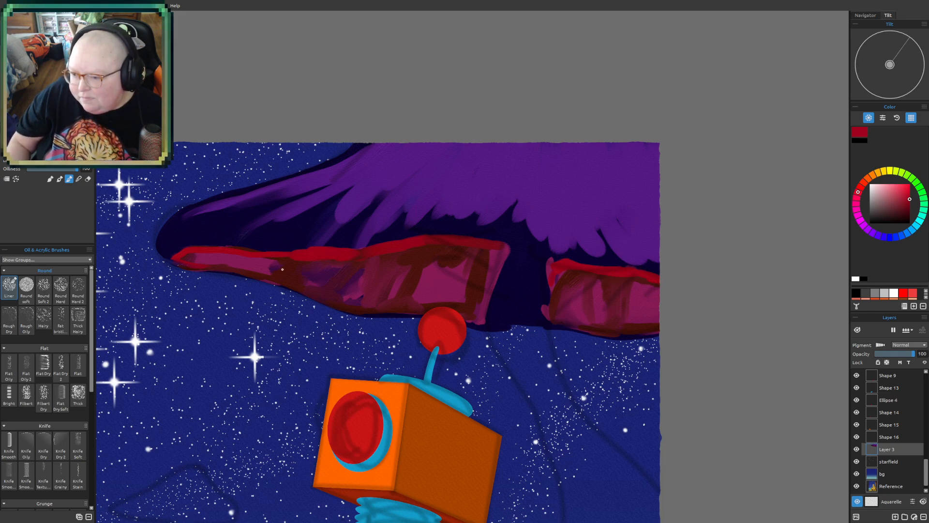
# - Paint crimson over the upper and side areas of both underside sections, blending it down into the magenta and brown shading
pyautogui.moveTo(465, 245)
pyautogui.mouseDown()
pyautogui.moveTo(498, 248)
pyautogui.moveTo(469, 300)
pyautogui.moveTo(480, 284)
pyautogui.mouseUp()
pyautogui.moveTo(418, 241)
pyautogui.mouseDown()
pyautogui.moveTo(435, 245)
pyautogui.moveTo(373, 256)
pyautogui.mouseUp()
pyautogui.moveTo(463, 251)
pyautogui.mouseDown()
pyautogui.moveTo(455, 268)
pyautogui.moveTo(476, 275)
pyautogui.mouseUp()
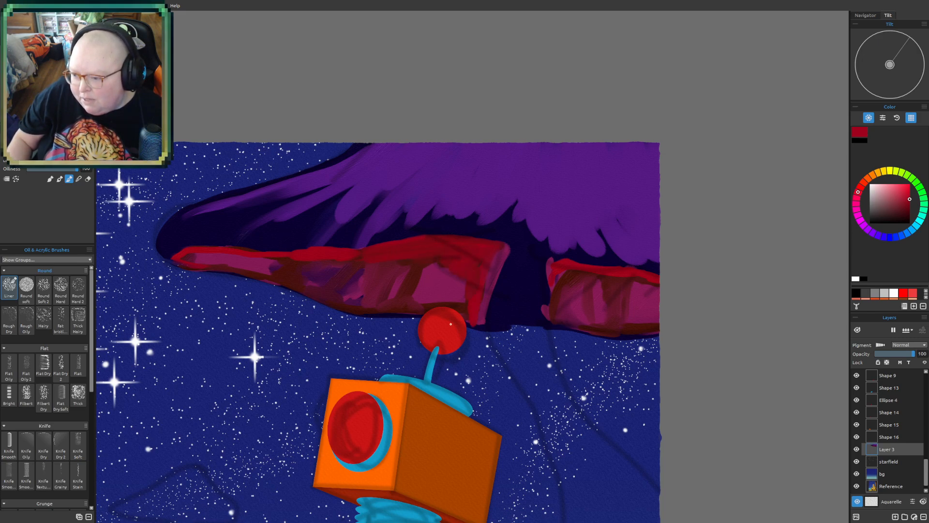
pyautogui.moveTo(568, 267)
pyautogui.mouseDown()
pyautogui.moveTo(554, 311)
pyautogui.moveTo(580, 268)
pyautogui.moveTo(596, 271)
pyautogui.moveTo(590, 281)
pyautogui.moveTo(635, 280)
pyautogui.mouseUp()
pyautogui.moveTo(575, 287); pyautogui.dragTo(577, 303)
pyautogui.moveTo(411, 277)
pyautogui.mouseDown()
pyautogui.moveTo(465, 257)
pyautogui.moveTo(459, 295)
pyautogui.mouseUp()
pyautogui.moveTo(189, 255)
pyautogui.mouseDown()
pyautogui.moveTo(249, 268)
pyautogui.moveTo(232, 254)
pyautogui.moveTo(275, 261)
pyautogui.mouseUp()
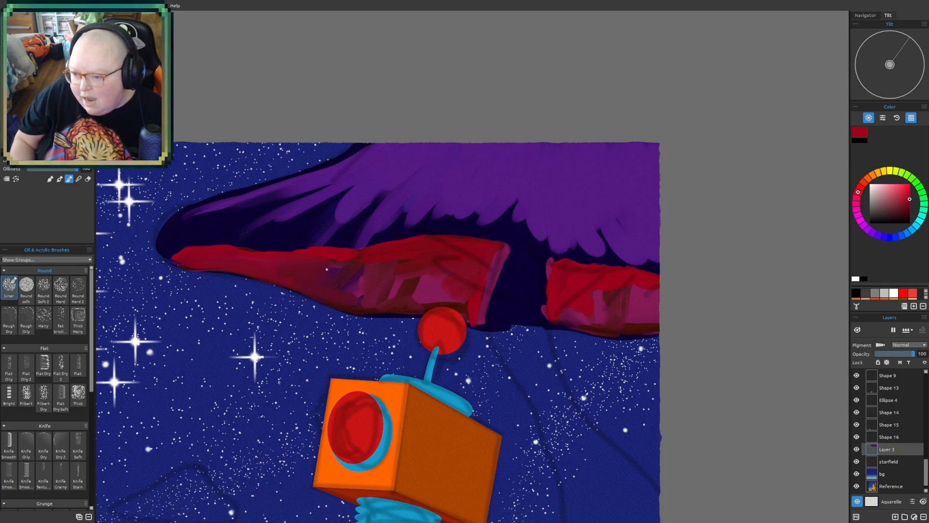
pyautogui.moveTo(395, 266)
pyautogui.mouseDown()
pyautogui.moveTo(359, 259)
pyautogui.moveTo(402, 265)
pyautogui.mouseUp()
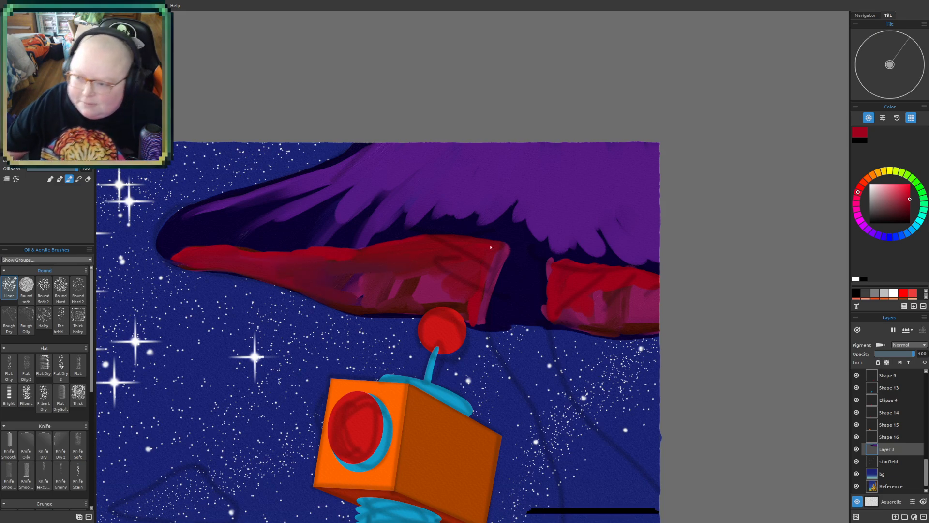
# - Choose a vivid purple and paint the upper part of the mushroom's stem, from under the cap down behind the robot's head
pyautogui.scroll(-3, 464, 476)
pyautogui.scroll(-2, 433, 512)
pyautogui.moveTo(477, 463); pyautogui.dragTo(483, 301)
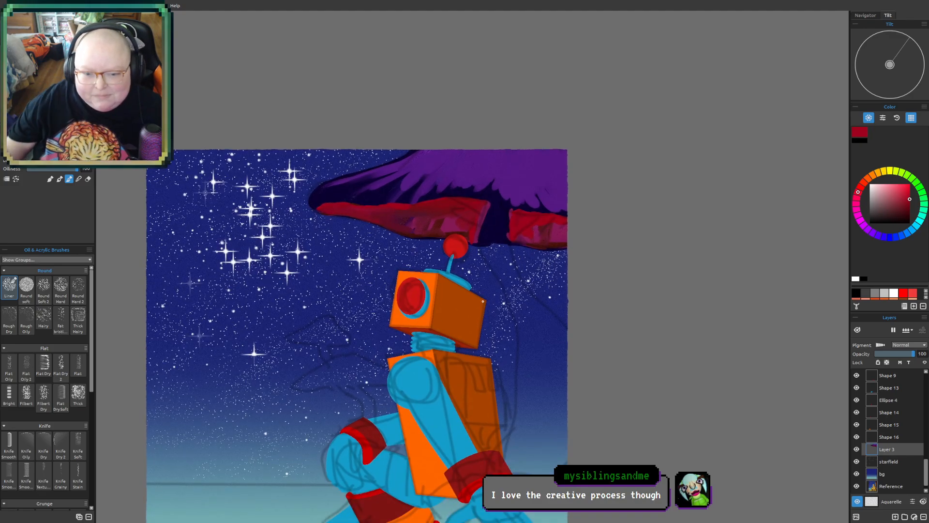
pyautogui.moveTo(639, 338); pyautogui.dragTo(595, 305)
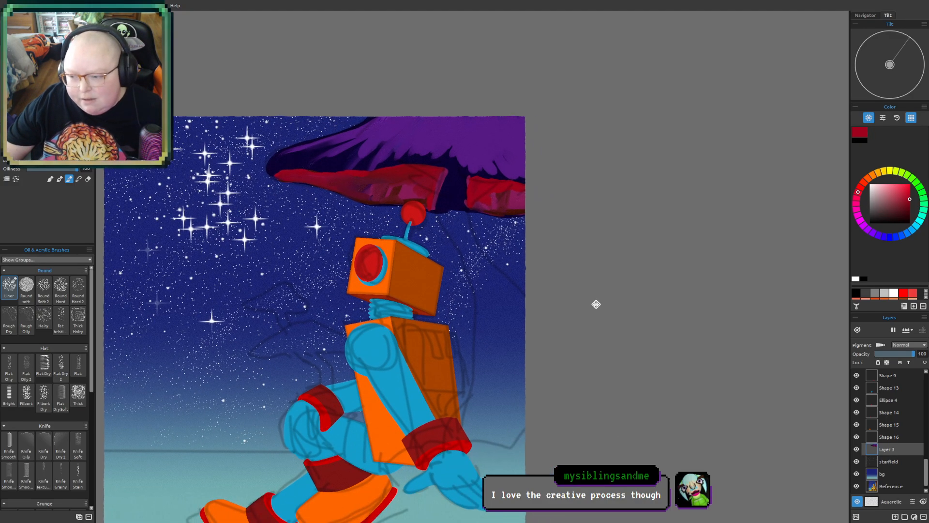
pyautogui.scroll(3, 484, 270)
pyautogui.moveTo(431, 207); pyautogui.dragTo(436, 278)
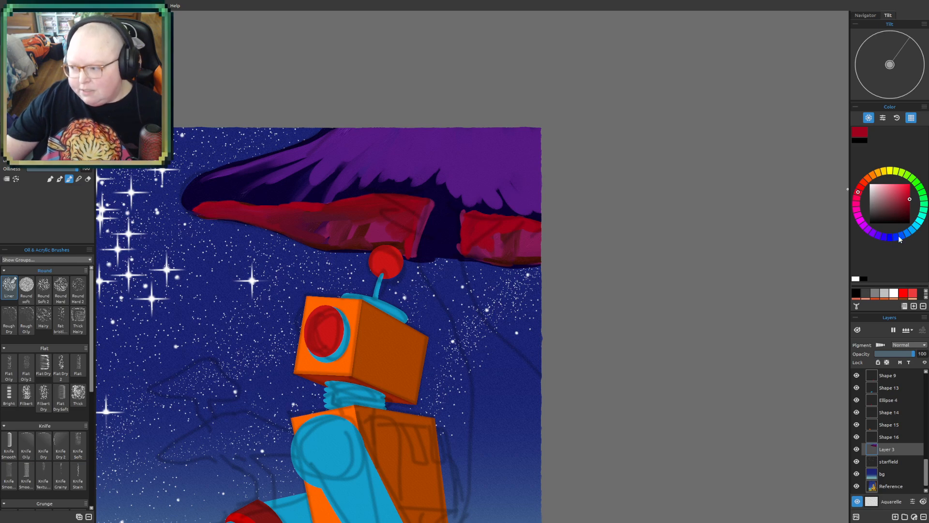
pyautogui.click(868, 235)
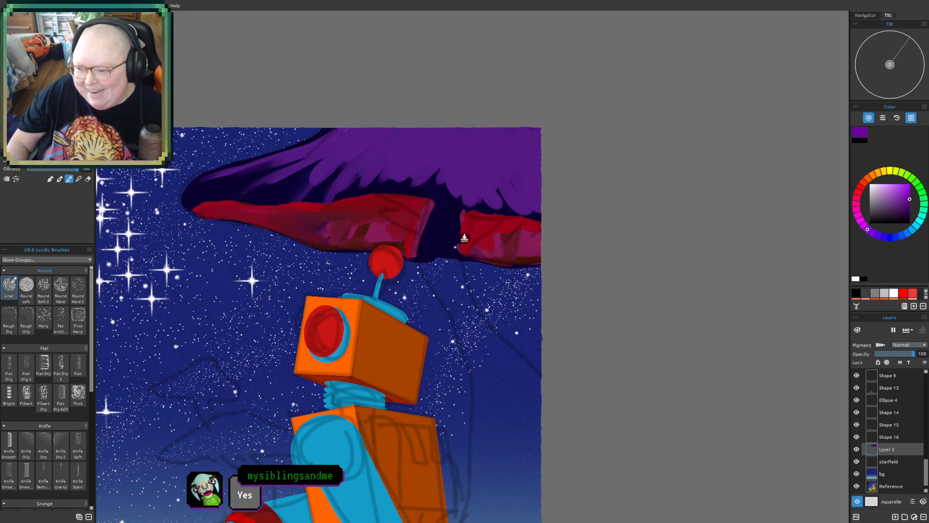
pyautogui.moveTo(441, 206); pyautogui.dragTo(425, 276)
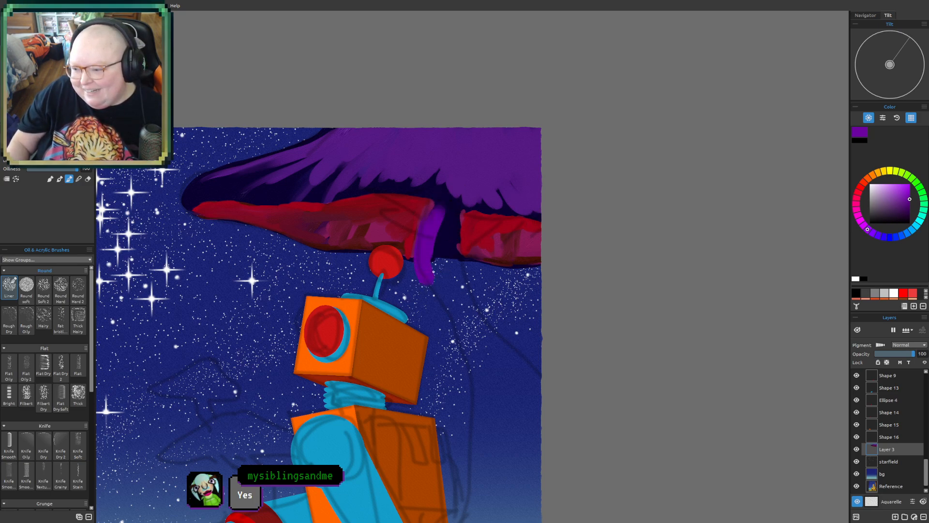
pyautogui.moveTo(444, 216); pyautogui.dragTo(440, 261)
pyautogui.moveTo(448, 245); pyautogui.dragTo(489, 344)
pyautogui.moveTo(422, 272)
pyautogui.mouseDown()
pyautogui.moveTo(458, 327)
pyautogui.moveTo(447, 288)
pyautogui.mouseUp()
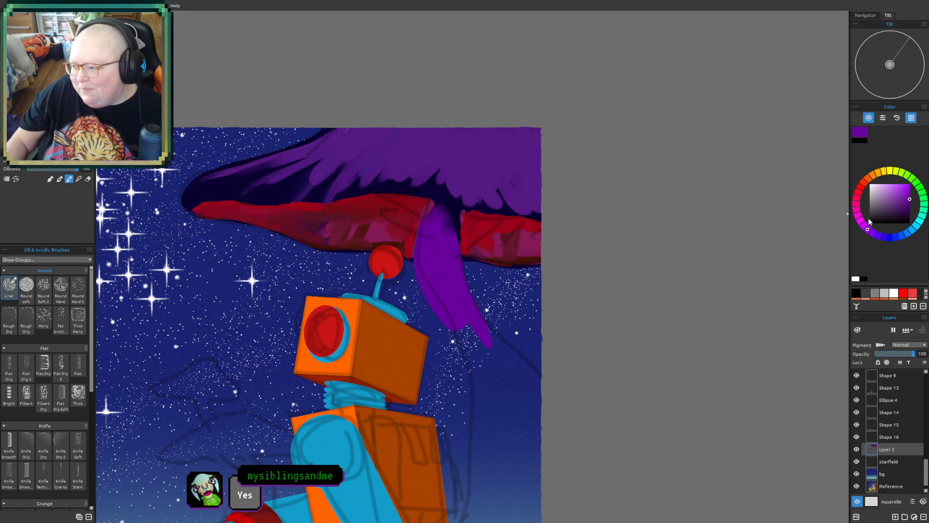
# - Choose a very dark purple and fill the widening lower stem down to its base behind the robot's hand
pyautogui.click(900, 213)
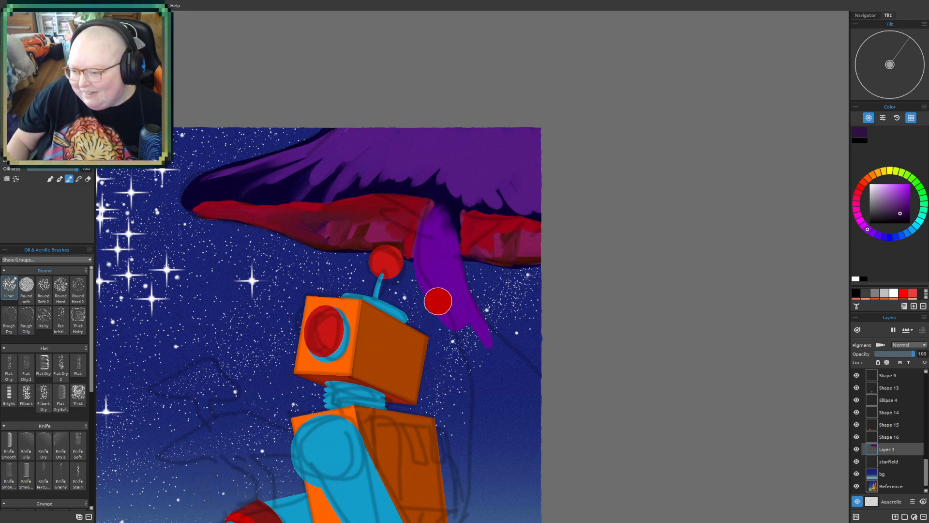
pyautogui.moveTo(426, 297)
pyautogui.mouseDown()
pyautogui.moveTo(476, 405)
pyautogui.moveTo(457, 338)
pyautogui.moveTo(501, 384)
pyautogui.moveTo(523, 387)
pyautogui.moveTo(479, 320)
pyautogui.moveTo(540, 375)
pyautogui.moveTo(538, 402)
pyautogui.mouseUp()
pyautogui.moveTo(477, 404); pyautogui.dragTo(468, 499)
pyautogui.moveTo(471, 376); pyautogui.dragTo(470, 485)
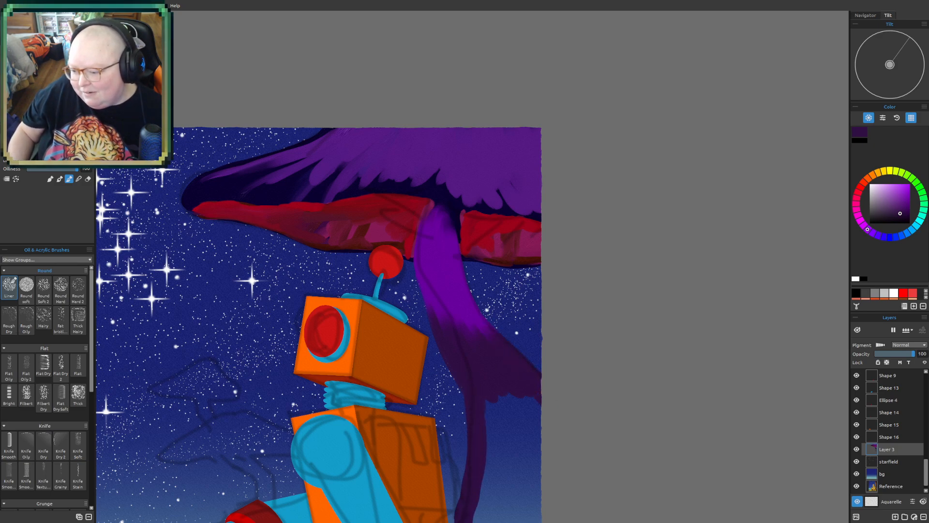
pyautogui.moveTo(486, 390)
pyautogui.mouseDown()
pyautogui.moveTo(511, 408)
pyautogui.moveTo(545, 409)
pyautogui.mouseUp()
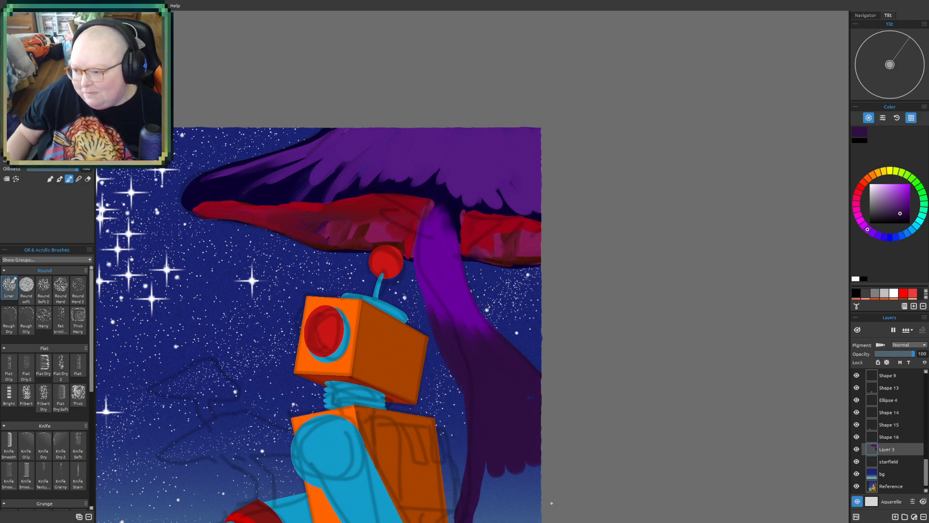
pyautogui.moveTo(614, 405); pyautogui.dragTo(627, 221)
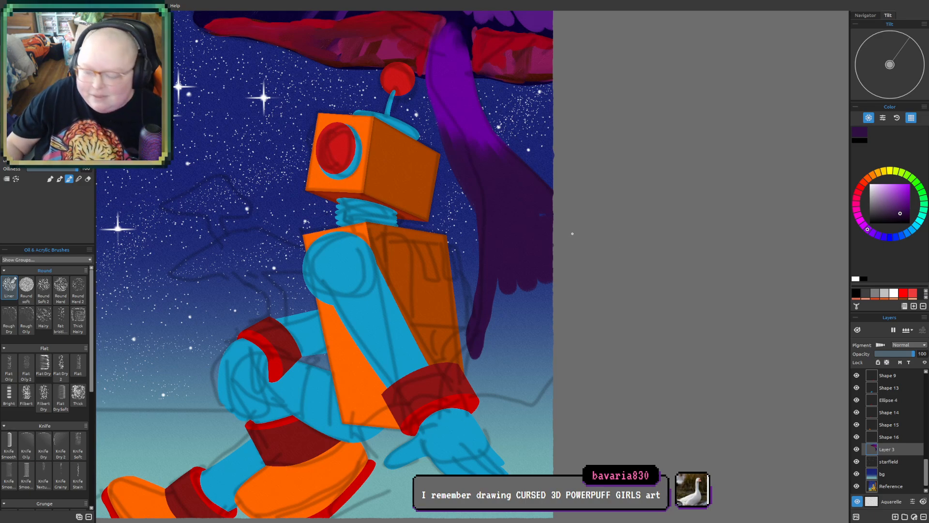
pyautogui.moveTo(498, 286)
pyautogui.mouseDown()
pyautogui.moveTo(474, 385)
pyautogui.moveTo(531, 387)
pyautogui.moveTo(532, 399)
pyautogui.moveTo(578, 366)
pyautogui.moveTo(507, 373)
pyautogui.moveTo(492, 358)
pyautogui.moveTo(495, 303)
pyautogui.moveTo(527, 271)
pyautogui.moveTo(554, 268)
pyautogui.moveTo(541, 325)
pyautogui.moveTo(552, 323)
pyautogui.moveTo(557, 354)
pyautogui.moveTo(537, 378)
pyautogui.mouseUp()
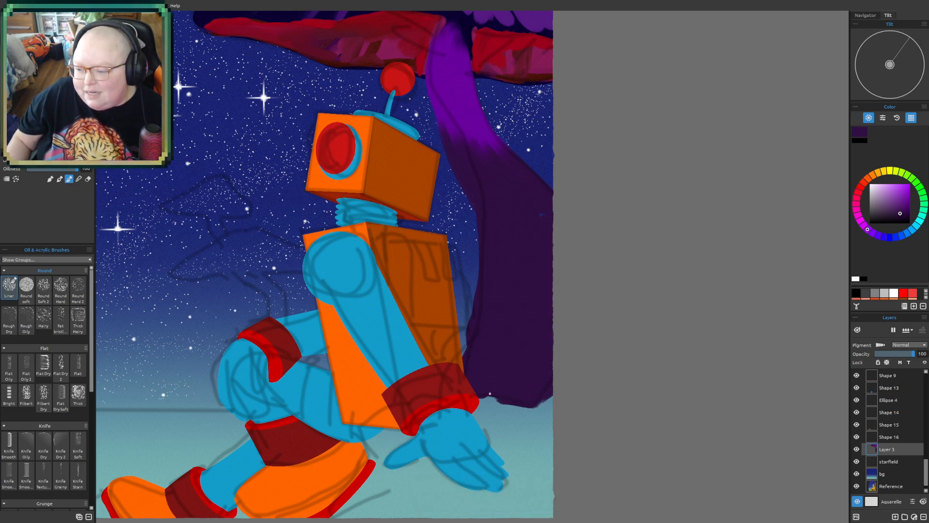
pyautogui.moveTo(482, 396); pyautogui.dragTo(507, 399)
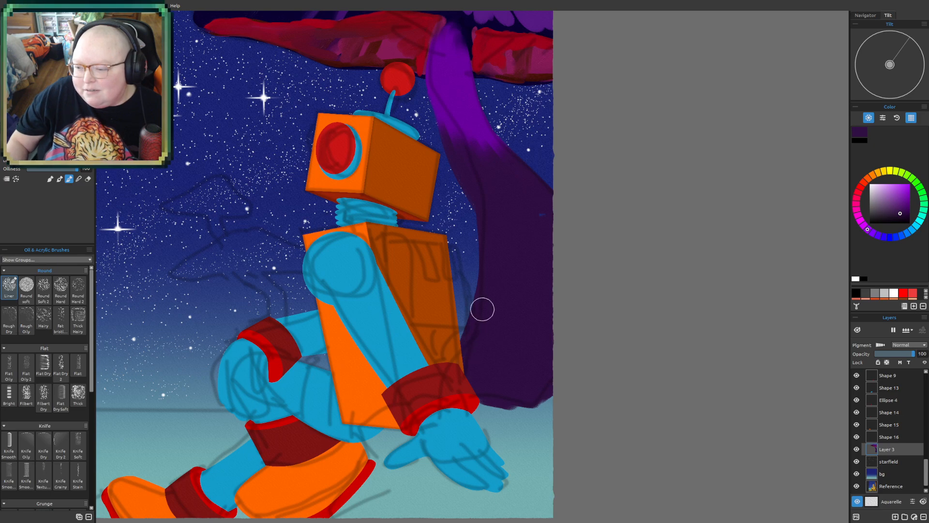
# - Shade the stem's top under the cap and its left edge with the dark purple
pyautogui.moveTo(440, 37); pyautogui.dragTo(444, 79)
pyautogui.moveTo(517, 170); pyautogui.dragTo(624, 353)
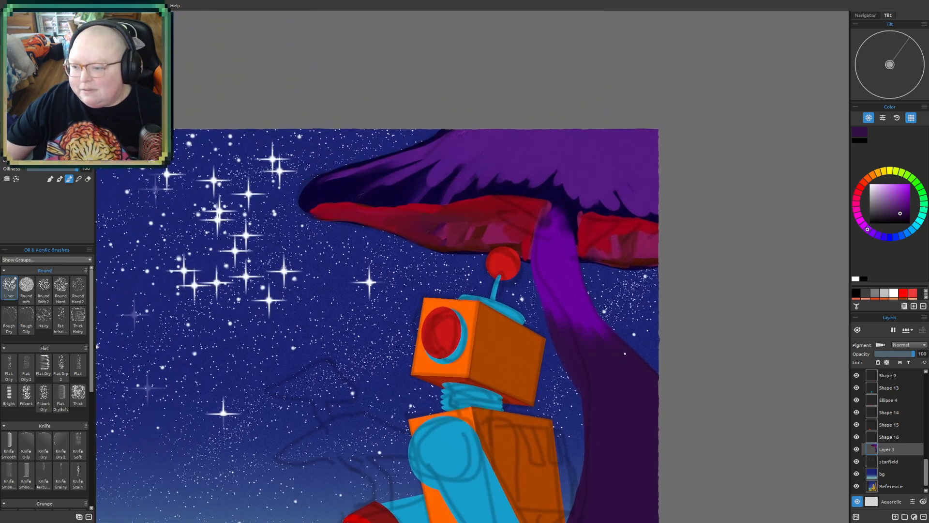
pyautogui.moveTo(548, 205)
pyautogui.mouseDown()
pyautogui.moveTo(566, 217)
pyautogui.moveTo(566, 238)
pyautogui.moveTo(567, 218)
pyautogui.moveTo(589, 307)
pyautogui.mouseUp()
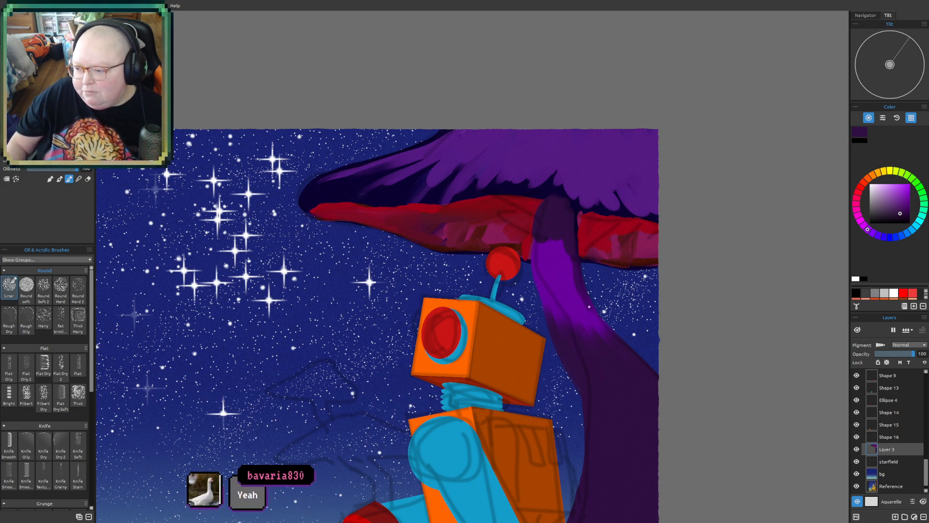
pyautogui.moveTo(539, 240); pyautogui.dragTo(545, 301)
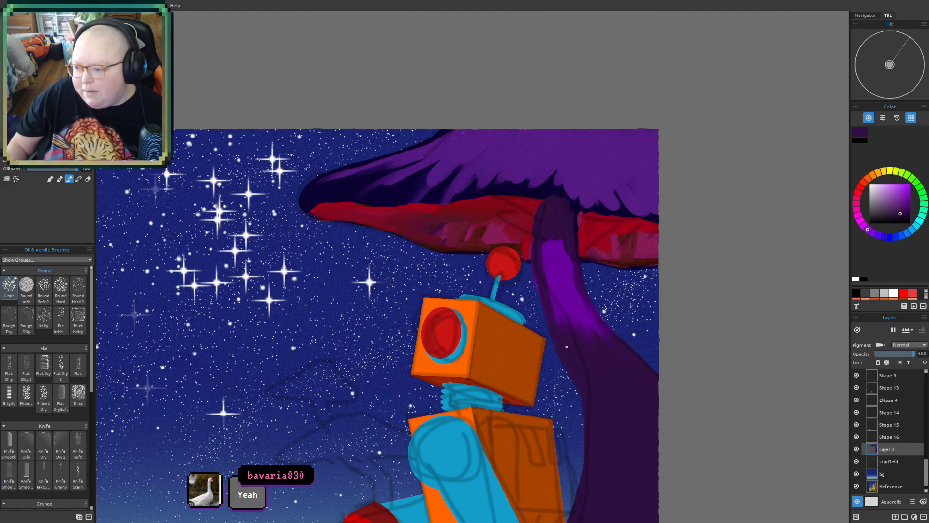
# - Sample the dark indigo from the cap and block in a shadow on the lower part of the stem
pyautogui.moveTo(686, 493); pyautogui.dragTo(607, 381)
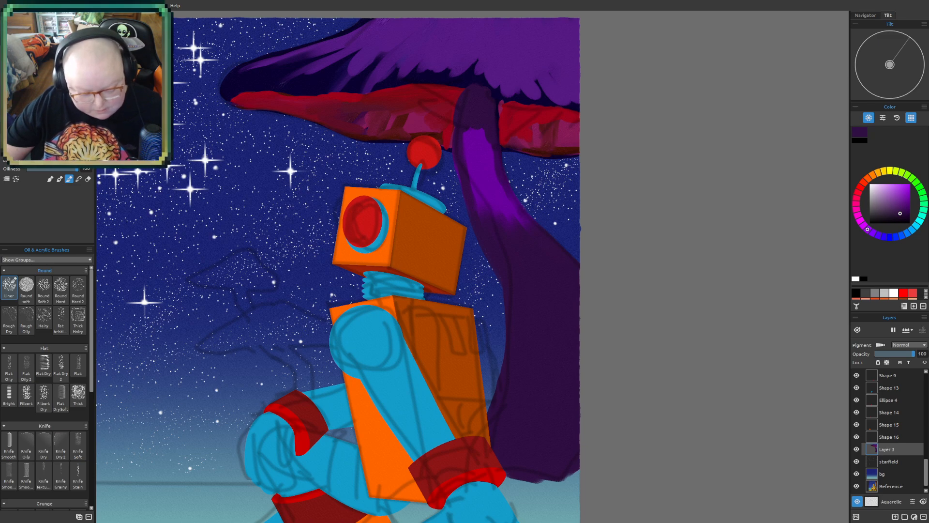
pyautogui.keyDown('alt'); pyautogui.click(472, 75); pyautogui.keyUp('alt')
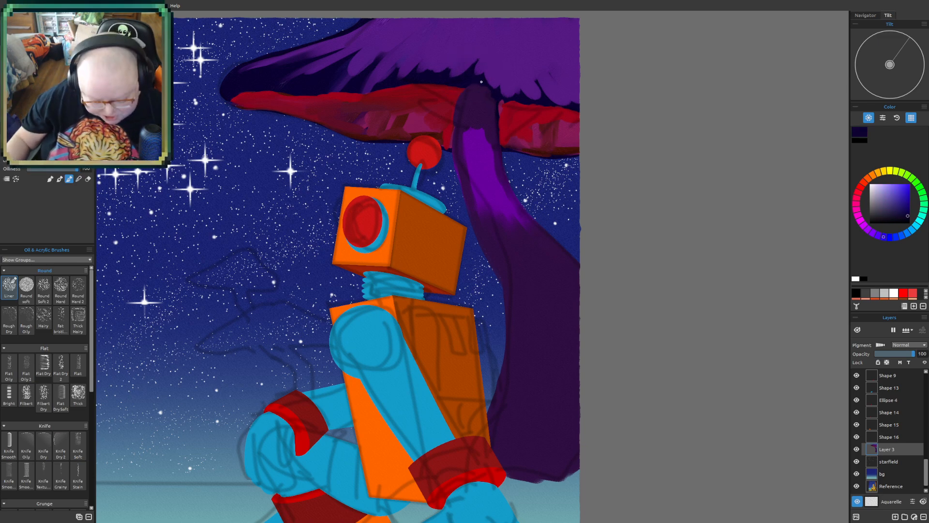
pyautogui.moveTo(537, 422); pyautogui.dragTo(518, 392)
pyautogui.moveTo(522, 358)
pyautogui.mouseDown()
pyautogui.moveTo(494, 419)
pyautogui.moveTo(529, 317)
pyautogui.moveTo(529, 332)
pyautogui.moveTo(532, 277)
pyautogui.mouseUp()
pyautogui.moveTo(538, 337); pyautogui.dragTo(518, 411)
pyautogui.moveTo(562, 305)
pyautogui.mouseDown()
pyautogui.moveTo(542, 411)
pyautogui.moveTo(567, 385)
pyautogui.moveTo(557, 435)
pyautogui.mouseUp()
pyautogui.moveTo(528, 383)
pyautogui.mouseDown()
pyautogui.moveTo(512, 404)
pyautogui.moveTo(499, 425)
pyautogui.moveTo(543, 393)
pyautogui.moveTo(556, 398)
pyautogui.moveTo(569, 429)
pyautogui.mouseUp()
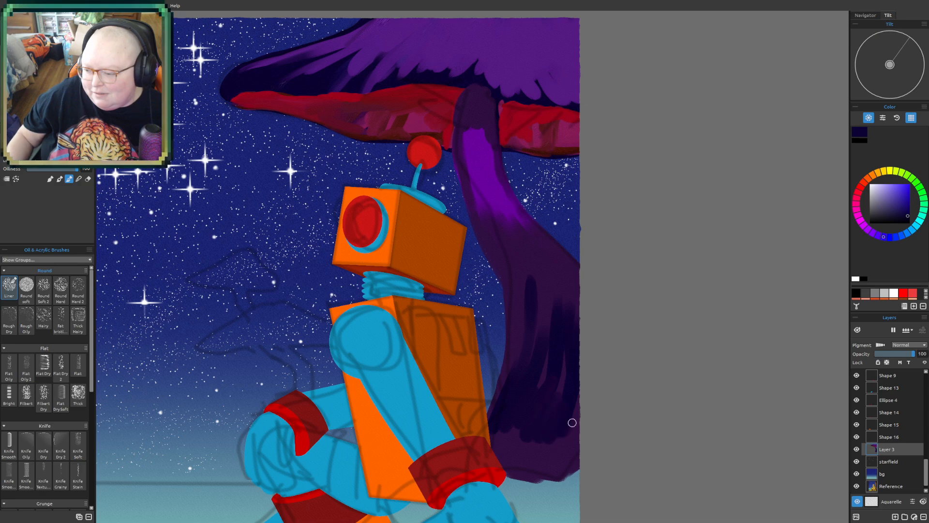
# - Fill out the indigo shadow inside the lower stem, extending it up toward the bend and across the base
pyautogui.moveTo(574, 365); pyautogui.dragTo(562, 392)
pyautogui.moveTo(547, 349); pyautogui.dragTo(538, 386)
pyautogui.moveTo(549, 312); pyautogui.dragTo(543, 331)
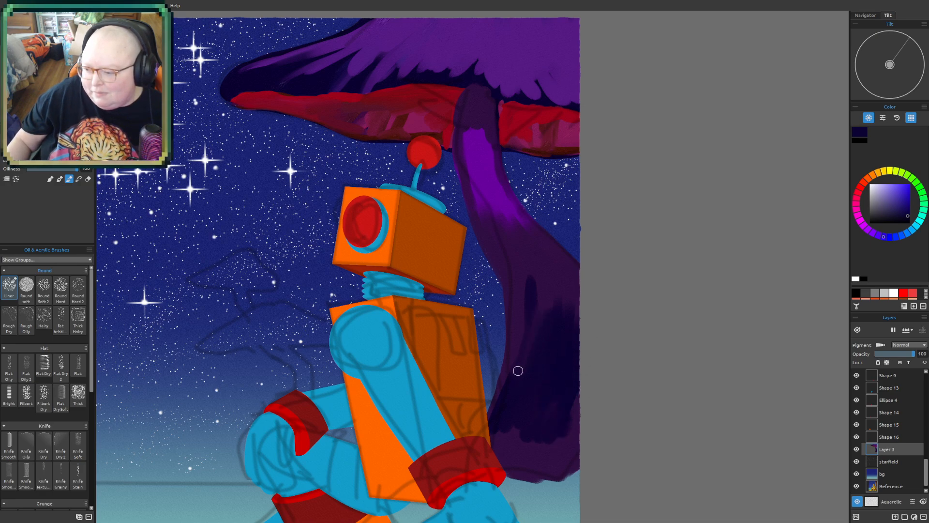
pyautogui.moveTo(539, 269); pyautogui.dragTo(560, 299)
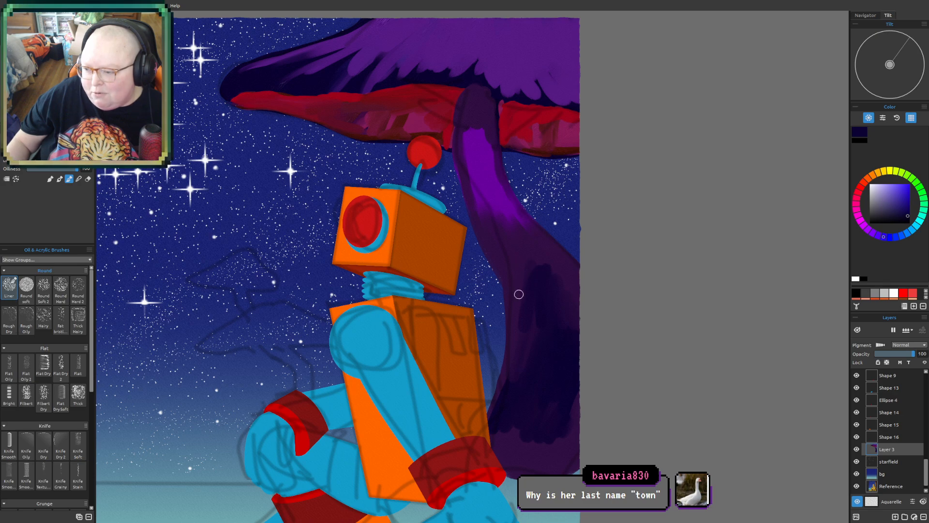
pyautogui.moveTo(527, 292)
pyautogui.mouseDown()
pyautogui.moveTo(528, 269)
pyautogui.moveTo(561, 291)
pyautogui.mouseUp()
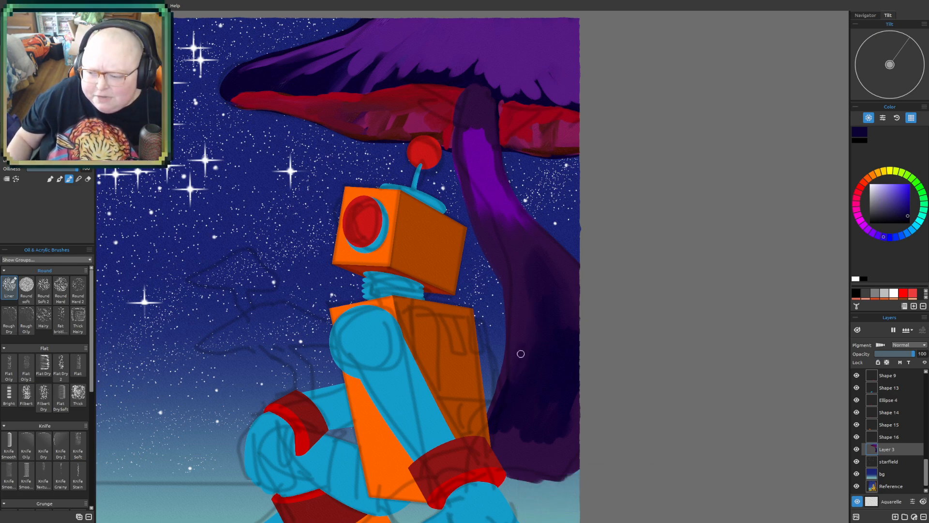
pyautogui.moveTo(500, 409)
pyautogui.mouseDown()
pyautogui.moveTo(500, 450)
pyautogui.moveTo(564, 426)
pyautogui.mouseUp()
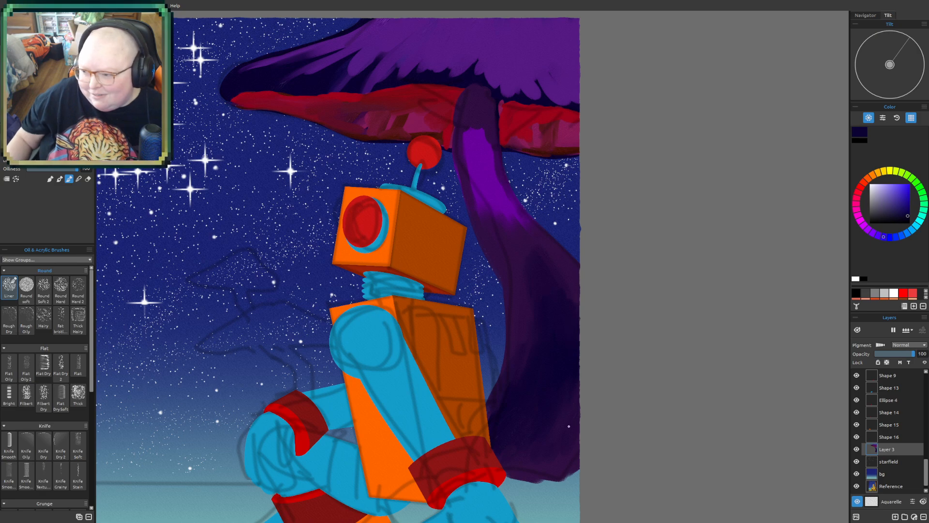
# - Run indigo shading along the stem's right side through the bend and add a shadow at its top under the cap
pyautogui.moveTo(515, 241)
pyautogui.mouseDown()
pyautogui.moveTo(509, 224)
pyautogui.moveTo(524, 243)
pyautogui.moveTo(514, 242)
pyautogui.moveTo(494, 190)
pyautogui.moveTo(489, 136)
pyautogui.moveTo(502, 201)
pyautogui.moveTo(581, 319)
pyautogui.mouseUp()
pyautogui.moveTo(501, 198)
pyautogui.mouseDown()
pyautogui.moveTo(516, 250)
pyautogui.moveTo(504, 239)
pyautogui.moveTo(509, 229)
pyautogui.moveTo(539, 287)
pyautogui.moveTo(555, 292)
pyautogui.moveTo(521, 262)
pyautogui.moveTo(507, 225)
pyautogui.moveTo(526, 323)
pyautogui.mouseUp()
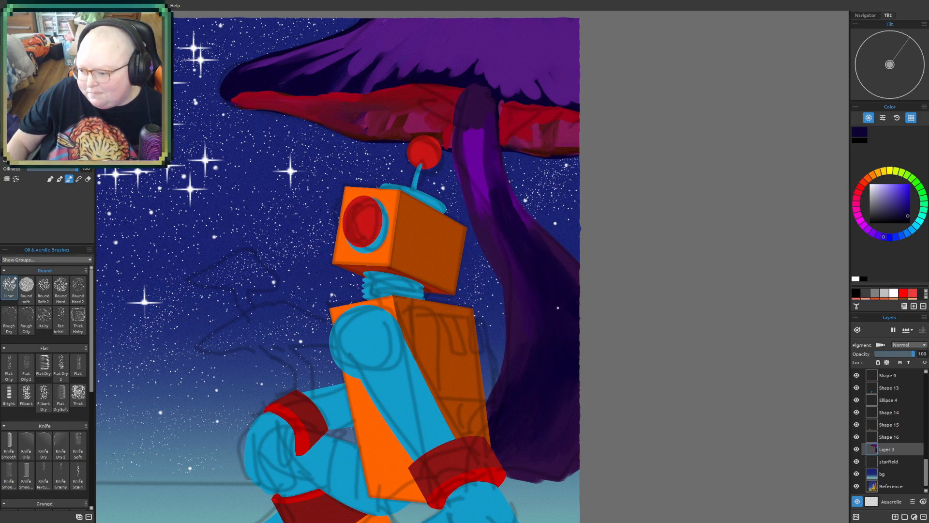
pyautogui.moveTo(479, 85)
pyautogui.mouseDown()
pyautogui.moveTo(464, 93)
pyautogui.moveTo(483, 98)
pyautogui.moveTo(480, 121)
pyautogui.mouseUp()
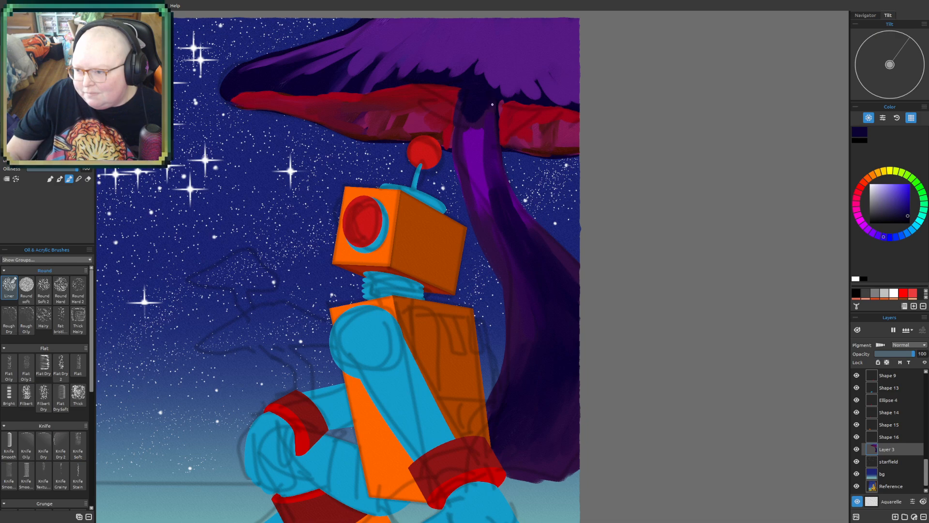
# - Select the sketch layer and lower its opacity to 13
pyautogui.scroll(-3, 489, 152)
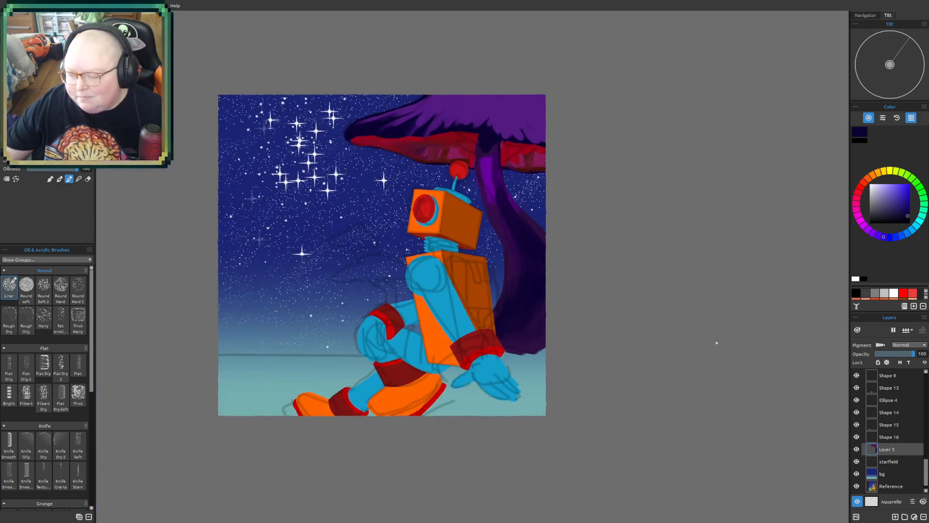
pyautogui.moveTo(724, 329); pyautogui.dragTo(726, 398)
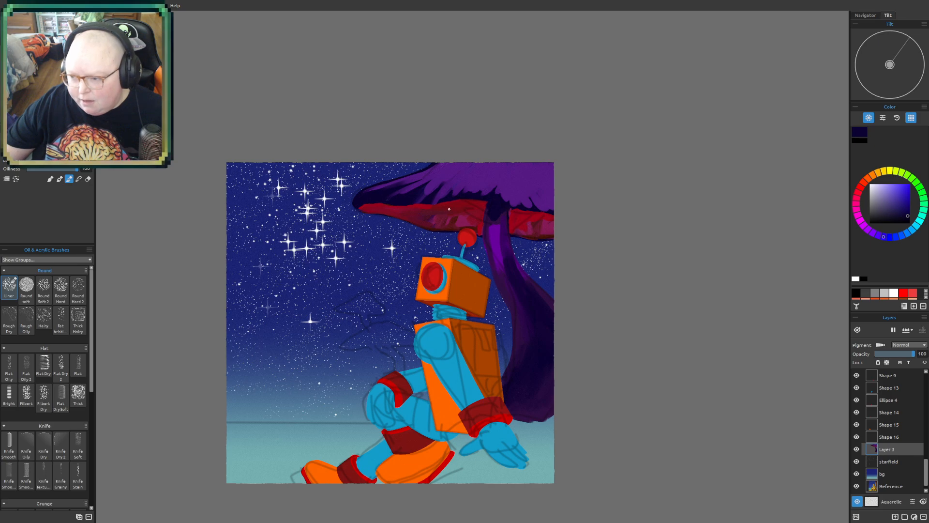
pyautogui.moveTo(529, 406); pyautogui.dragTo(490, 402)
pyautogui.scroll(3, 509, 446)
pyautogui.moveTo(446, 453); pyautogui.dragTo(433, 436)
pyautogui.moveTo(461, 396); pyautogui.dragTo(477, 423)
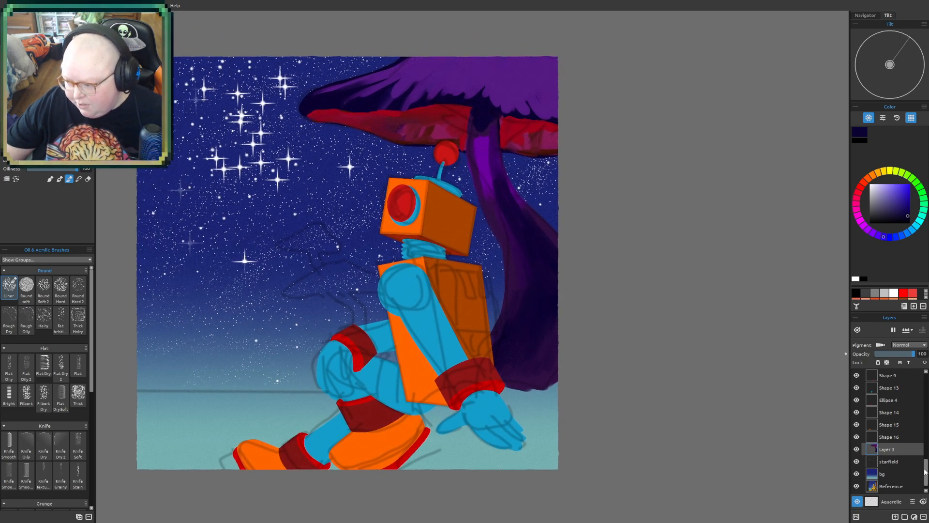
pyautogui.moveTo(927, 469); pyautogui.dragTo(920, 376)
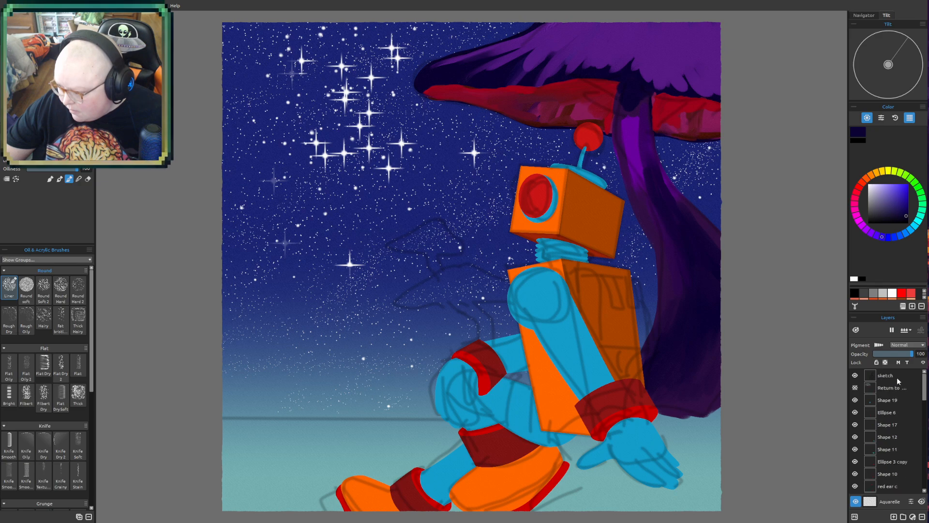
pyautogui.click(901, 374)
pyautogui.click(882, 354)
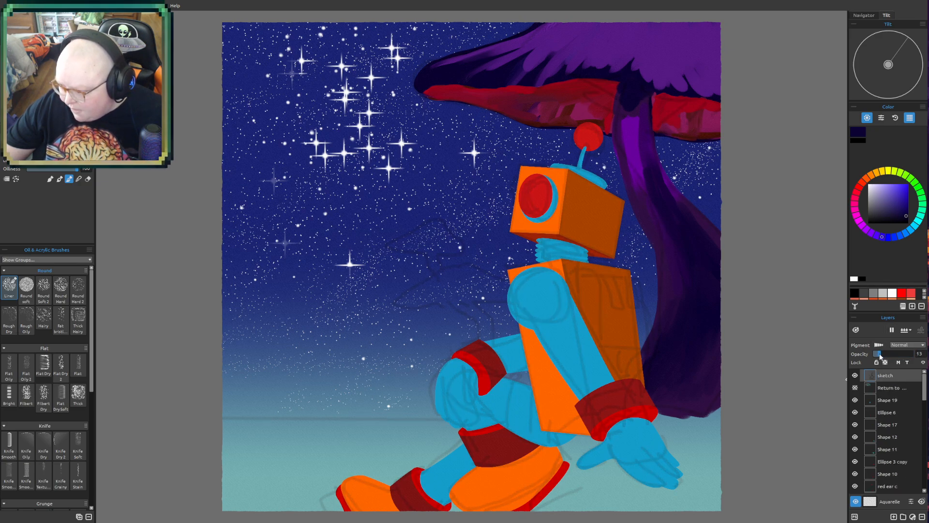
pyautogui.scroll(4, 572, 394)
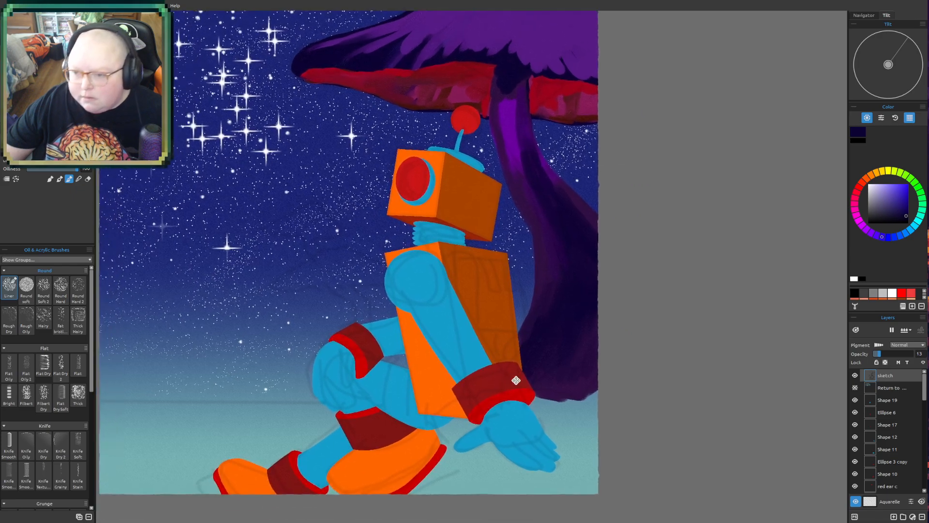
pyautogui.scroll(1, 618, 497)
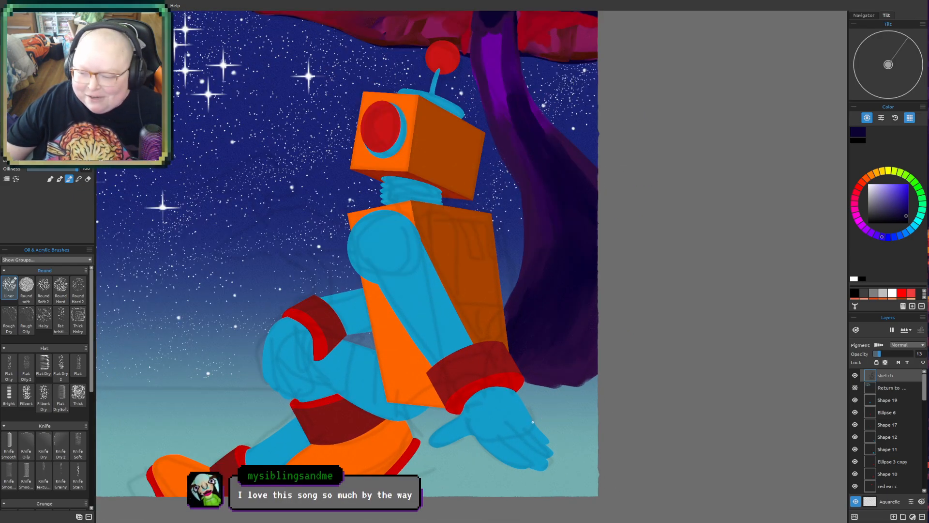
pyautogui.moveTo(526, 429); pyautogui.dragTo(525, 415)
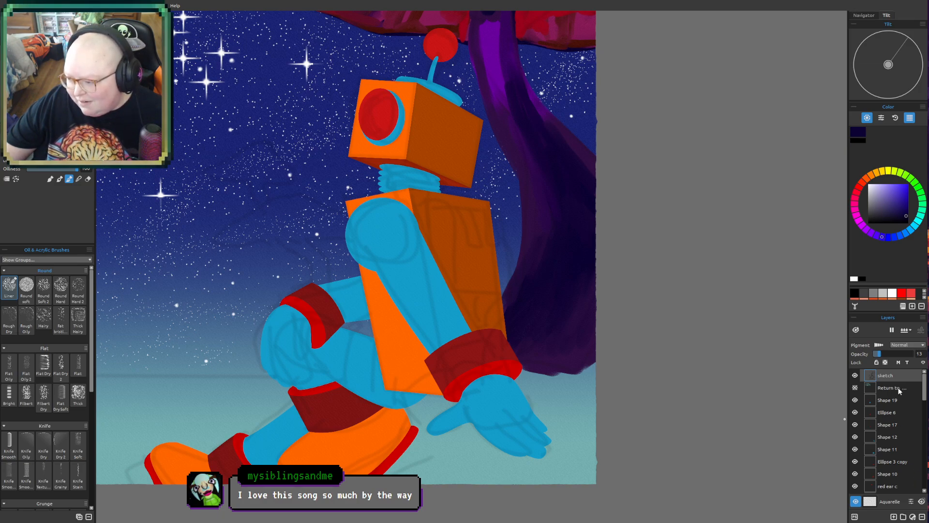
# - Select the mushroom's layer, Layer 3, and pick a dark teal paint colour
pyautogui.click(908, 402)
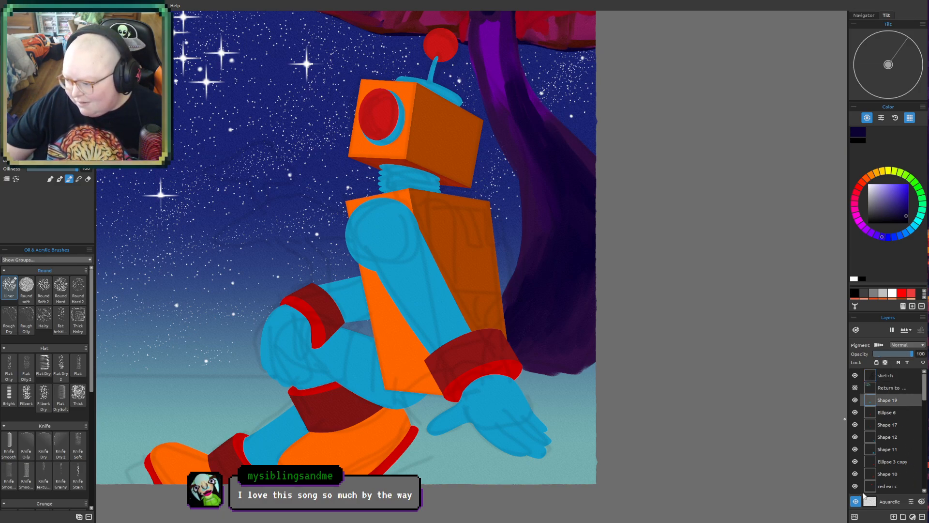
pyautogui.scroll(-5, 895, 467)
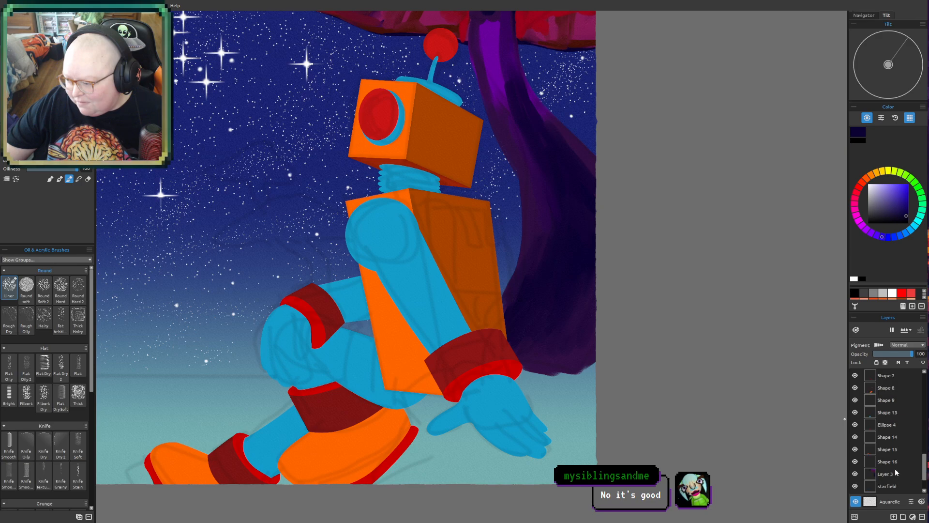
pyautogui.click(894, 437)
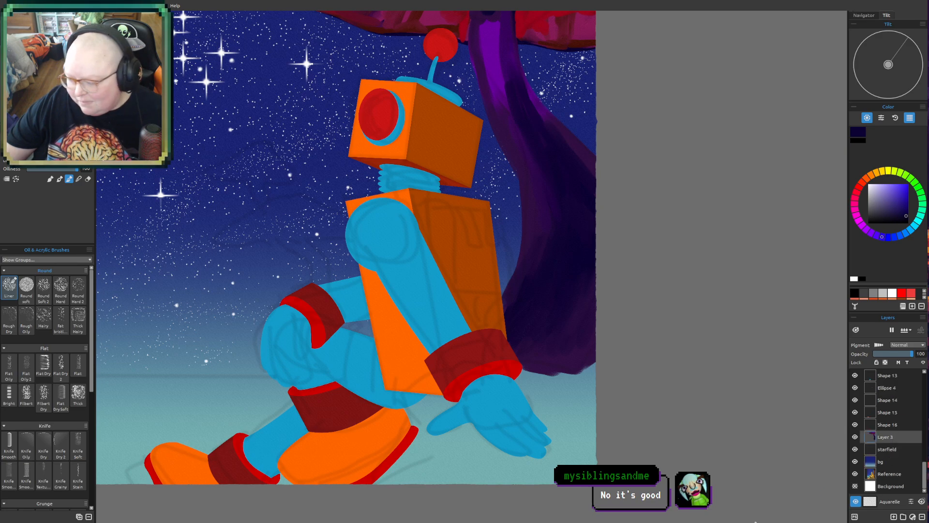
pyautogui.moveTo(430, 383); pyautogui.dragTo(407, 403)
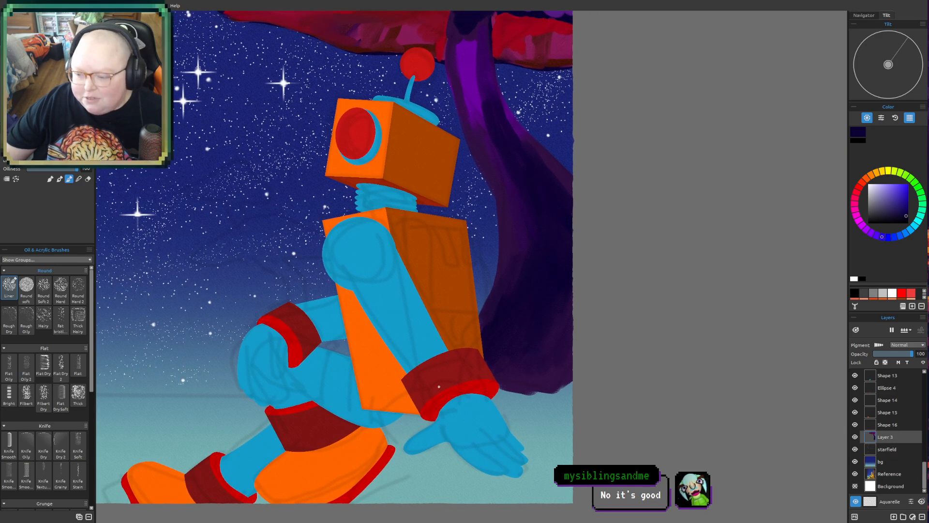
pyautogui.scroll(1, 527, 388)
pyautogui.moveTo(605, 359)
pyautogui.mouseDown()
pyautogui.moveTo(588, 400)
pyautogui.moveTo(595, 431)
pyautogui.mouseUp()
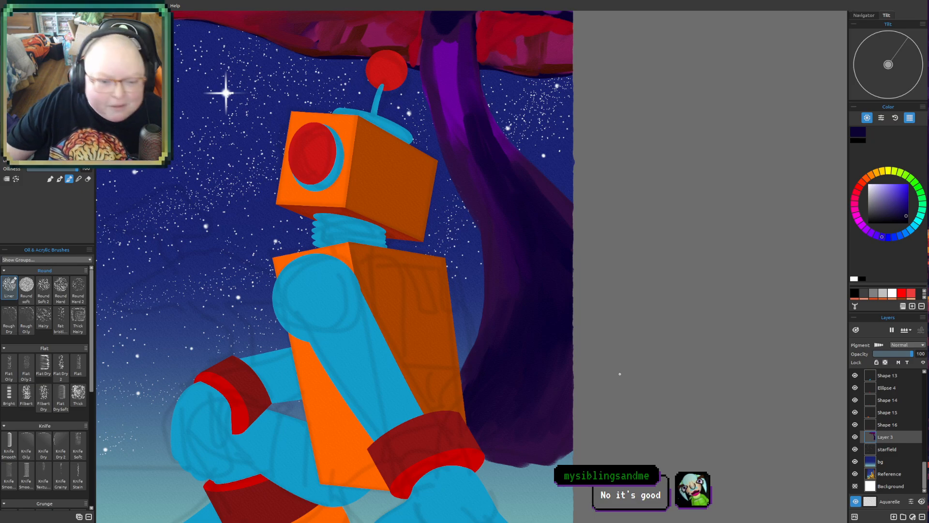
pyautogui.moveTo(585, 372); pyautogui.dragTo(591, 277)
pyautogui.moveTo(497, 343); pyautogui.dragTo(501, 324)
pyautogui.moveTo(683, 318); pyautogui.dragTo(658, 382)
pyautogui.moveTo(616, 250); pyautogui.dragTo(657, 241)
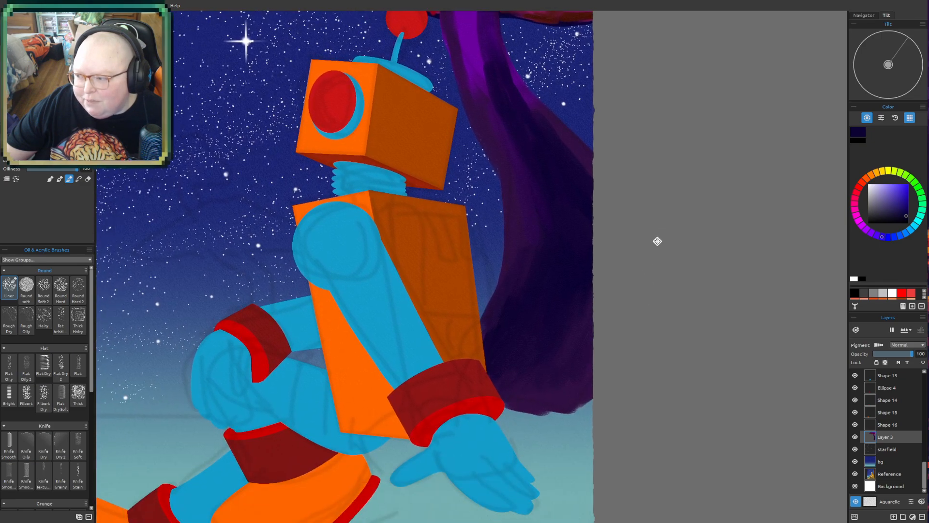
pyautogui.click(918, 227)
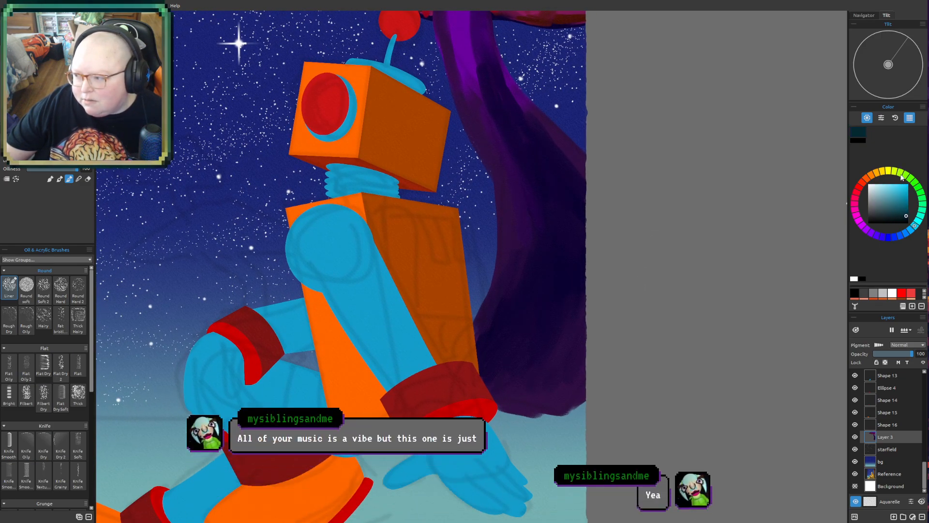
pyautogui.moveTo(429, 341); pyautogui.dragTo(724, 360)
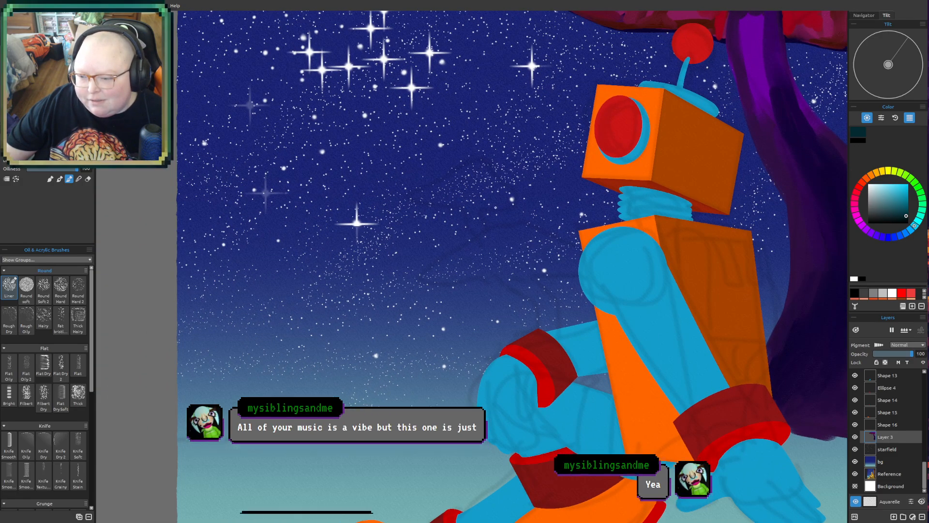
pyautogui.scroll(-3, 382, 392)
pyautogui.moveTo(460, 344); pyautogui.dragTo(446, 315)
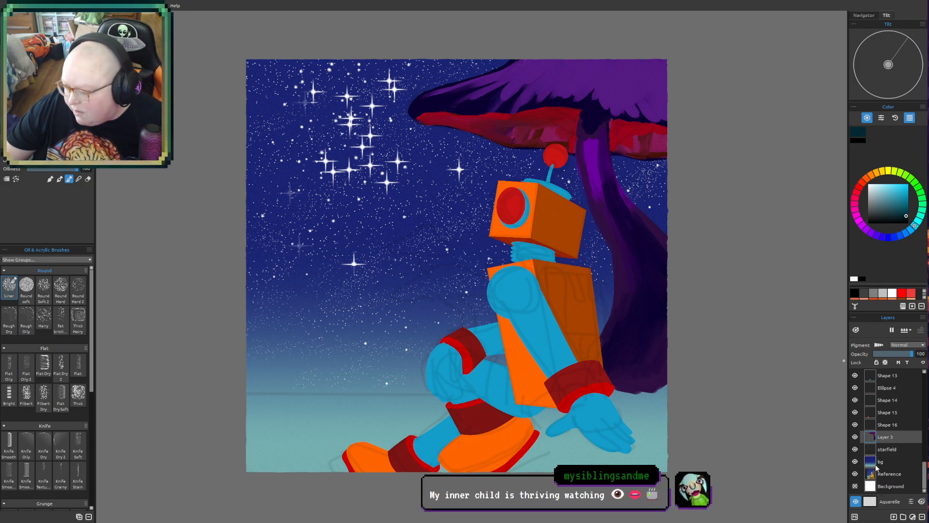
# - Raise the Reference layer above the painted background to study the original artwork, and return it to just above the Background layer
pyautogui.moveTo(898, 477)
pyautogui.mouseDown()
pyautogui.moveTo(895, 364)
pyautogui.moveTo(897, 416)
pyautogui.mouseUp()
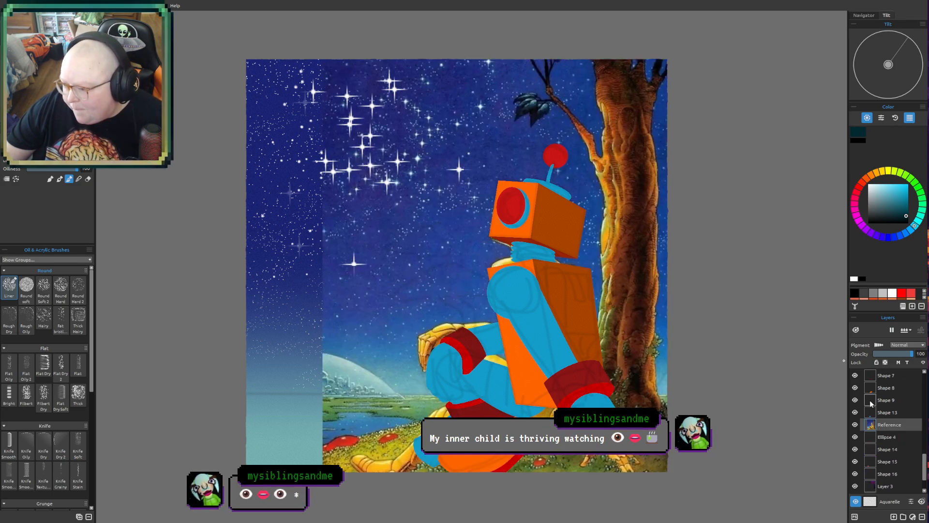
pyautogui.scroll(-3, 871, 404)
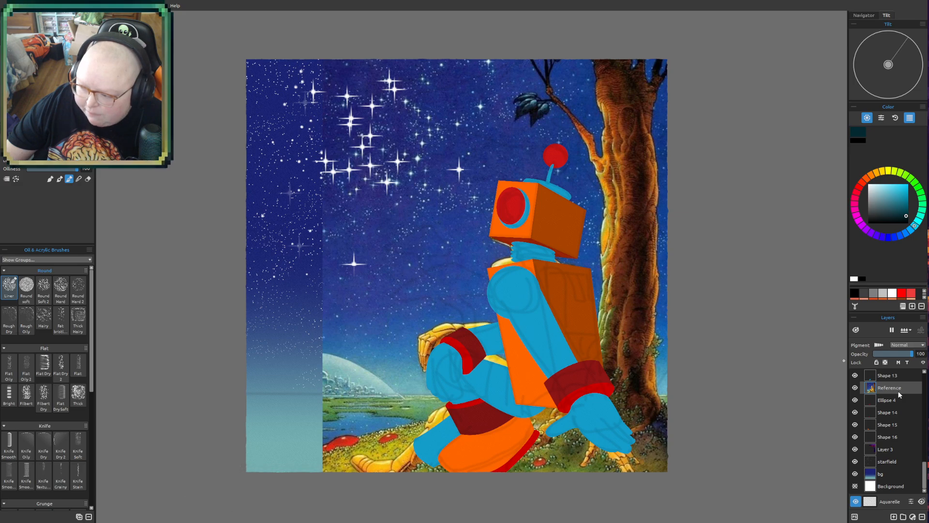
pyautogui.moveTo(898, 392); pyautogui.dragTo(898, 480)
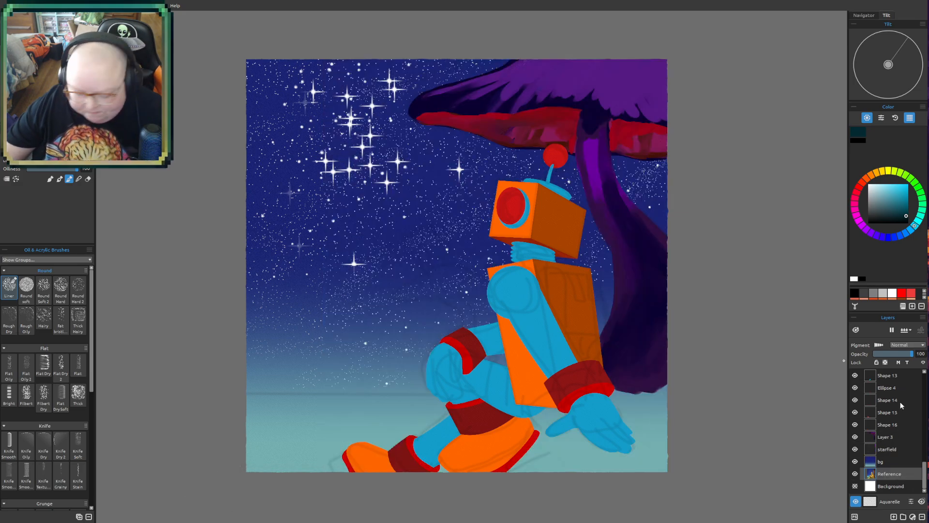
# - On Layer 3, block in a dark olive-green ground mound at the mushroom's base, from the robot's near boot to the canvas's right edge
pyautogui.moveTo(472, 310); pyautogui.dragTo(419, 334)
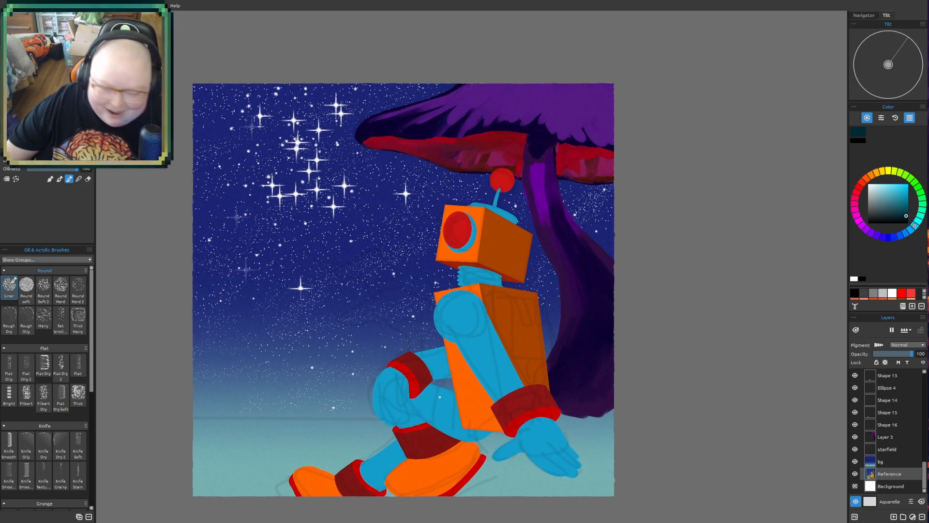
pyautogui.scroll(3, 440, 397)
pyautogui.moveTo(575, 276); pyautogui.dragTo(537, 228)
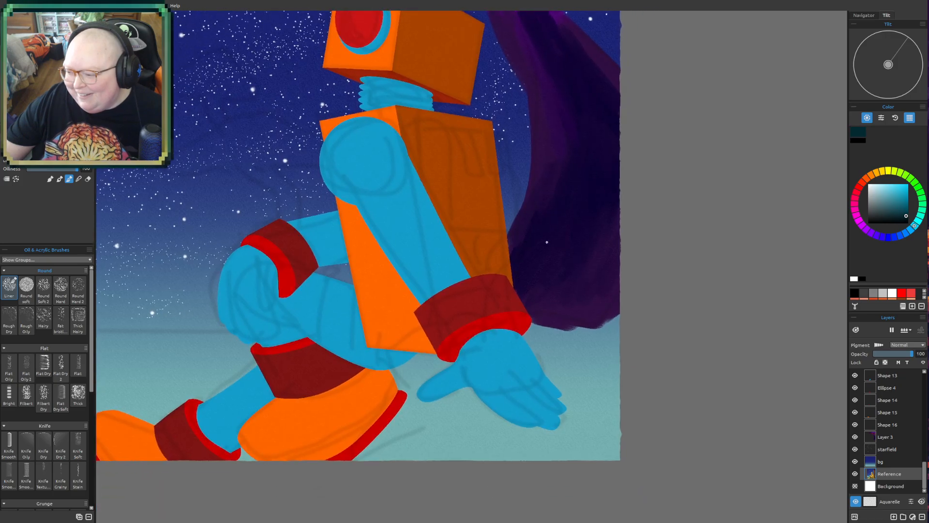
pyautogui.click(895, 438)
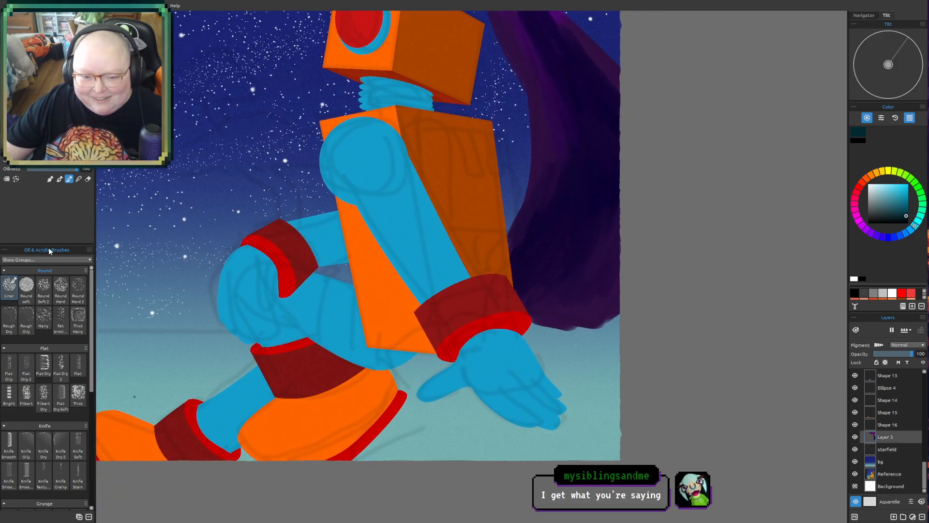
pyautogui.moveTo(265, 332); pyautogui.dragTo(287, 326)
pyautogui.moveTo(552, 246); pyautogui.dragTo(569, 279)
pyautogui.click(895, 171)
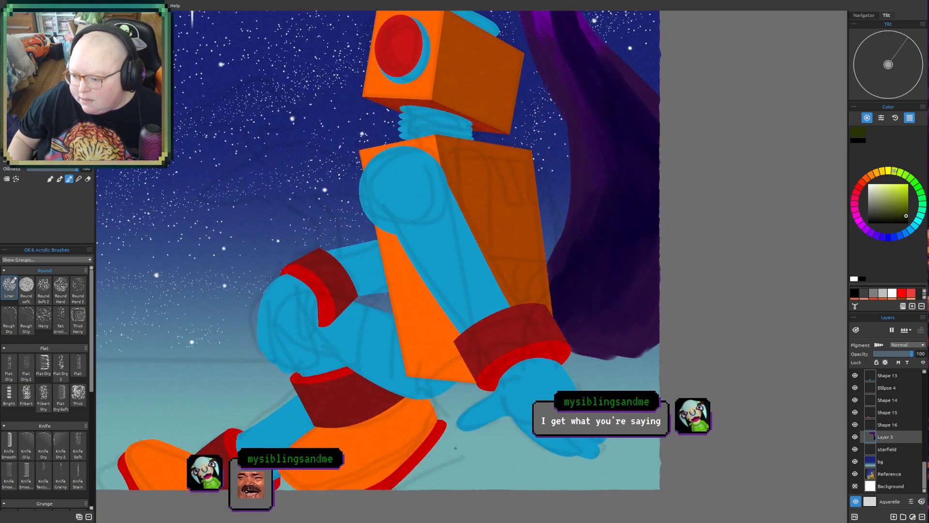
pyautogui.moveTo(477, 431)
pyautogui.mouseDown()
pyautogui.moveTo(423, 484)
pyautogui.moveTo(400, 489)
pyautogui.moveTo(477, 373)
pyautogui.moveTo(431, 387)
pyautogui.mouseUp()
pyautogui.moveTo(621, 346)
pyautogui.mouseDown()
pyautogui.moveTo(594, 359)
pyautogui.moveTo(665, 358)
pyautogui.moveTo(689, 336)
pyautogui.mouseUp()
pyautogui.moveTo(560, 369)
pyautogui.mouseDown()
pyautogui.moveTo(558, 403)
pyautogui.moveTo(585, 426)
pyautogui.moveTo(630, 421)
pyautogui.moveTo(603, 454)
pyautogui.mouseUp()
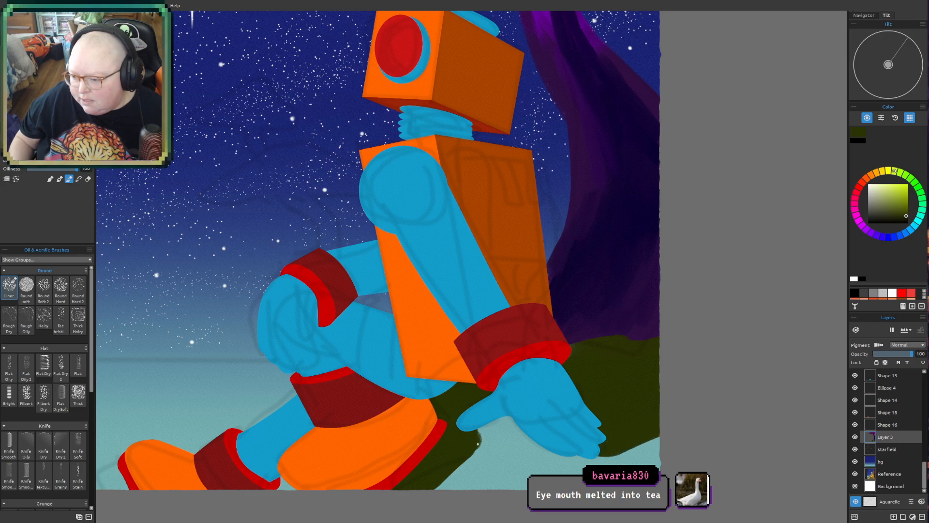
# - Fill the rest of the mound beneath the robot's hand with olive green, down to the canvas's lower edge
pyautogui.moveTo(490, 430)
pyautogui.mouseDown()
pyautogui.moveTo(521, 411)
pyautogui.moveTo(504, 441)
pyautogui.moveTo(508, 499)
pyautogui.moveTo(615, 462)
pyautogui.moveTo(592, 453)
pyautogui.moveTo(596, 444)
pyautogui.moveTo(579, 469)
pyautogui.moveTo(606, 472)
pyautogui.moveTo(658, 451)
pyautogui.moveTo(678, 464)
pyautogui.mouseUp()
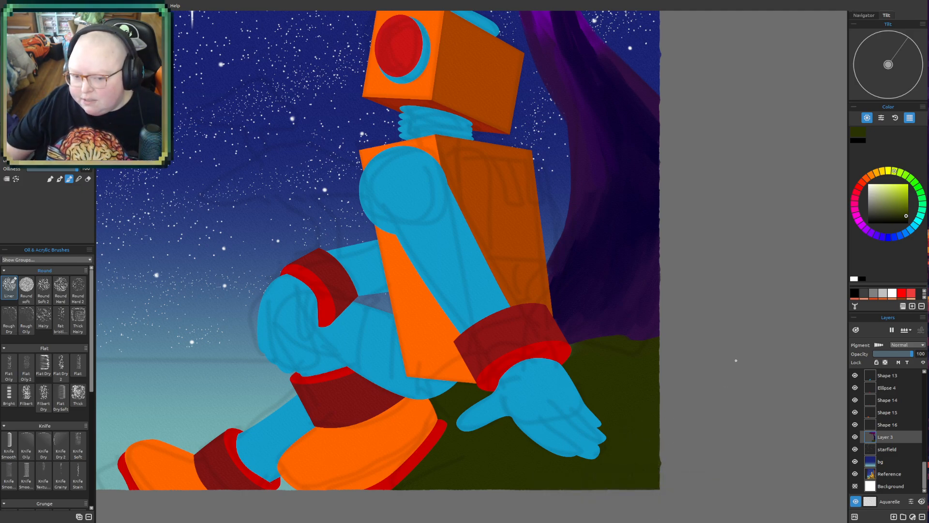
pyautogui.scroll(-3, 634, 397)
pyautogui.moveTo(633, 397)
pyautogui.mouseDown()
pyautogui.moveTo(614, 442)
pyautogui.moveTo(613, 400)
pyautogui.mouseUp()
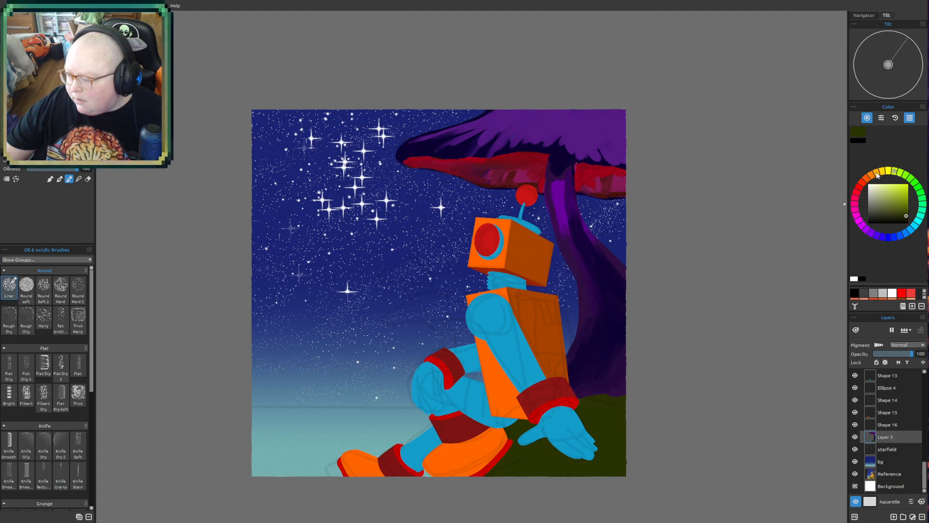
# - Brush dark teal over most of the olive mound, leaving some green patches, and add ground strokes beside the robot's front boot
pyautogui.click(914, 226)
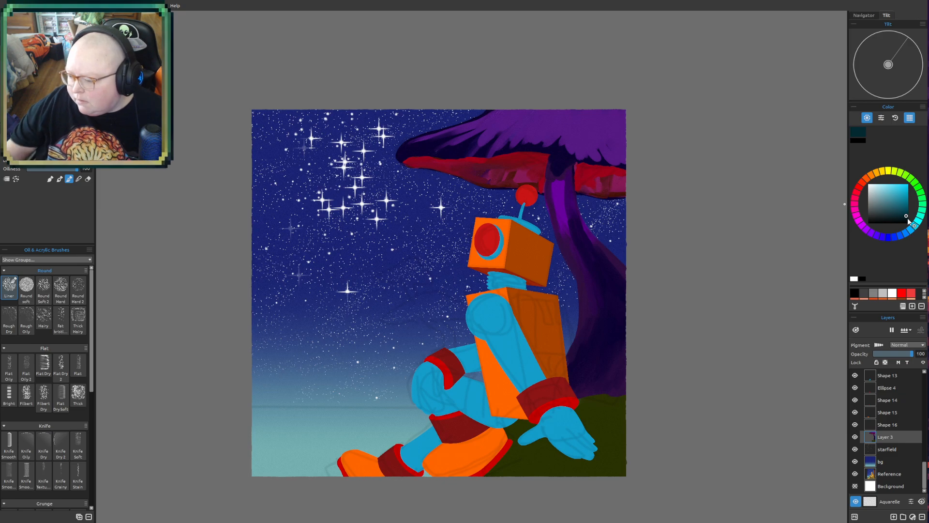
pyautogui.moveTo(528, 451); pyautogui.dragTo(508, 464)
pyautogui.moveTo(558, 439)
pyautogui.mouseDown()
pyautogui.moveTo(552, 457)
pyautogui.moveTo(583, 466)
pyautogui.mouseUp()
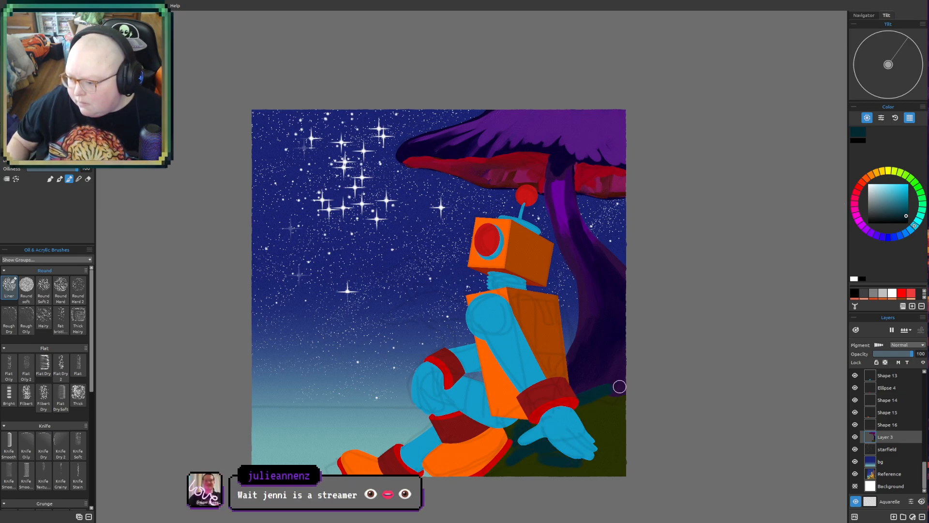
pyautogui.moveTo(616, 400)
pyautogui.mouseDown()
pyautogui.moveTo(605, 431)
pyautogui.moveTo(622, 444)
pyautogui.mouseUp()
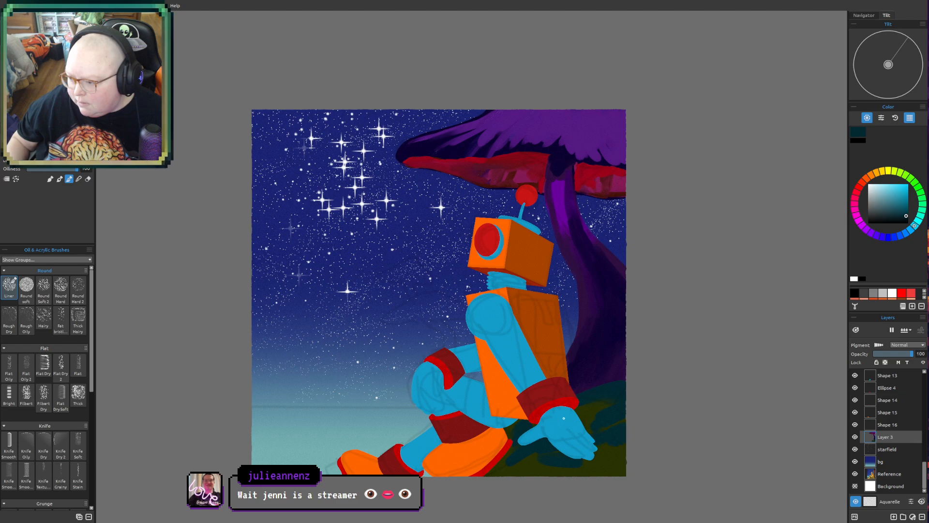
pyautogui.moveTo(578, 411)
pyautogui.mouseDown()
pyautogui.moveTo(632, 401)
pyautogui.moveTo(598, 423)
pyautogui.moveTo(591, 442)
pyautogui.moveTo(614, 459)
pyautogui.moveTo(545, 472)
pyautogui.mouseUp()
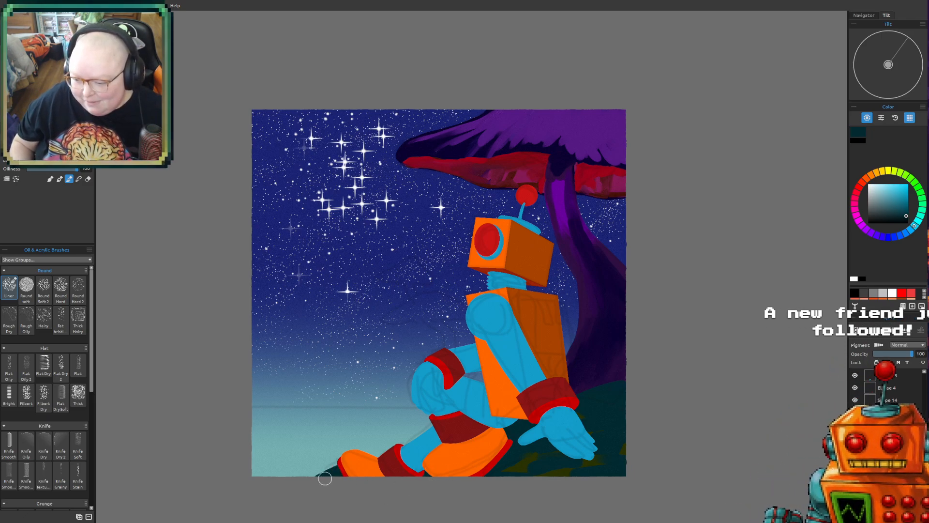
pyautogui.moveTo(324, 472)
pyautogui.mouseDown()
pyautogui.moveTo(310, 468)
pyautogui.moveTo(347, 480)
pyautogui.moveTo(338, 476)
pyautogui.mouseUp()
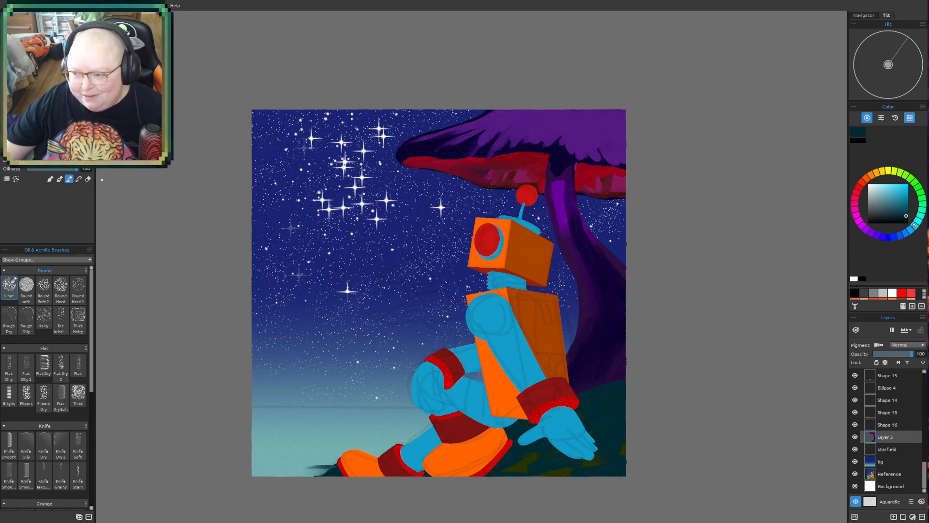
pyautogui.moveTo(709, 348); pyautogui.dragTo(679, 319)
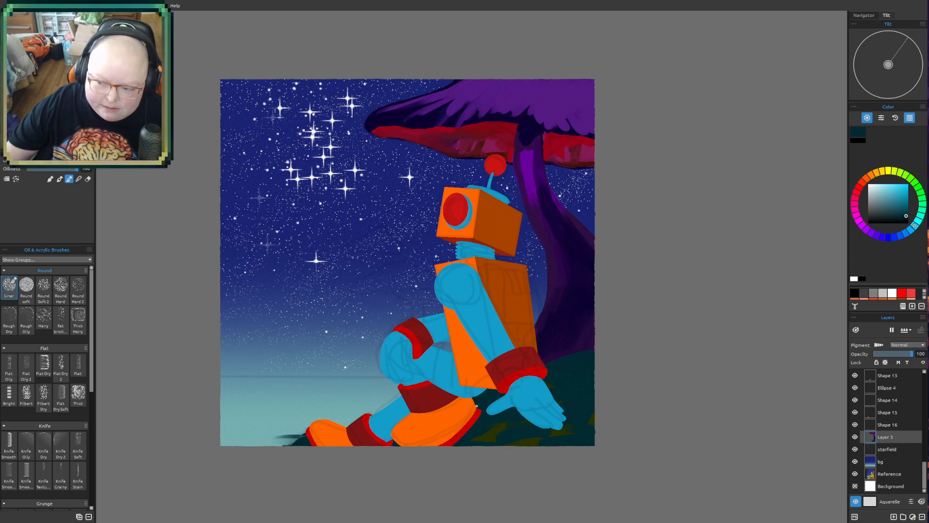
pyautogui.scroll(5, 481, 377)
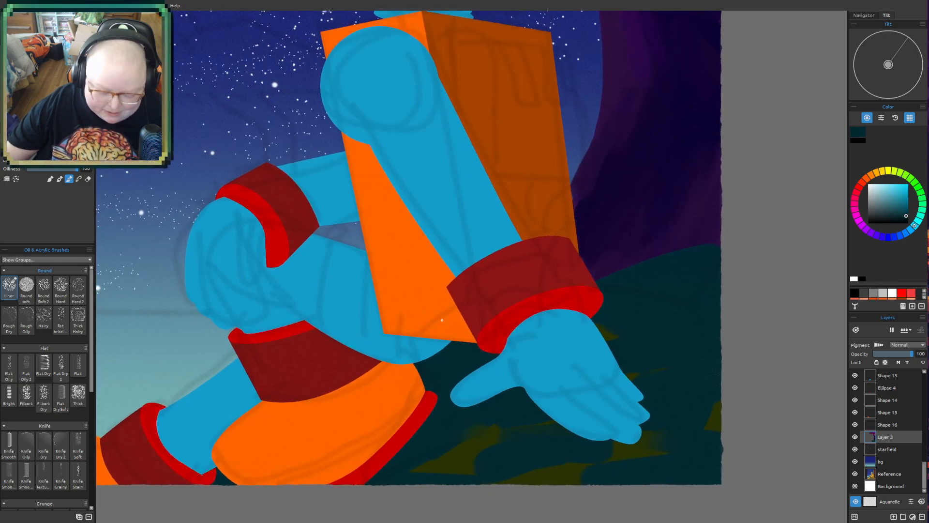
pyautogui.moveTo(438, 340); pyautogui.dragTo(464, 360)
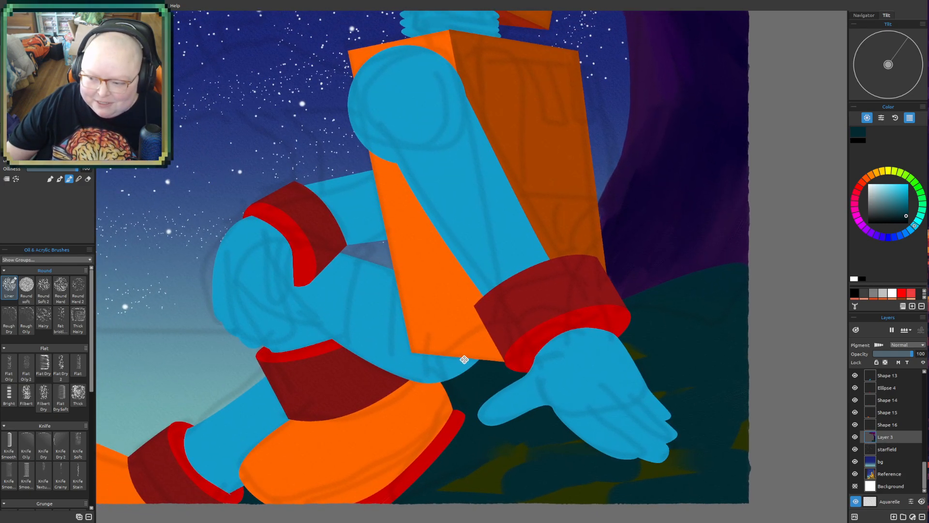
pyautogui.moveTo(520, 166); pyautogui.dragTo(530, 271)
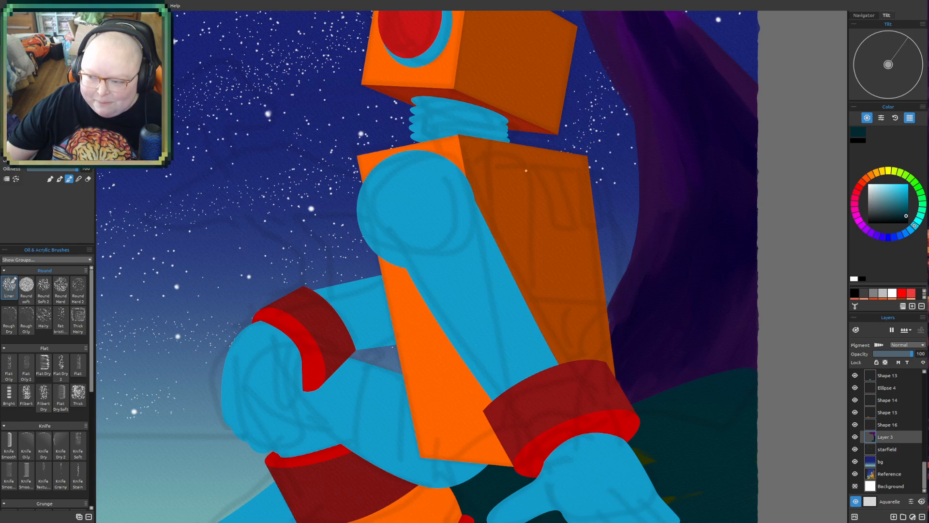
pyautogui.moveTo(532, 216); pyautogui.dragTo(539, 284)
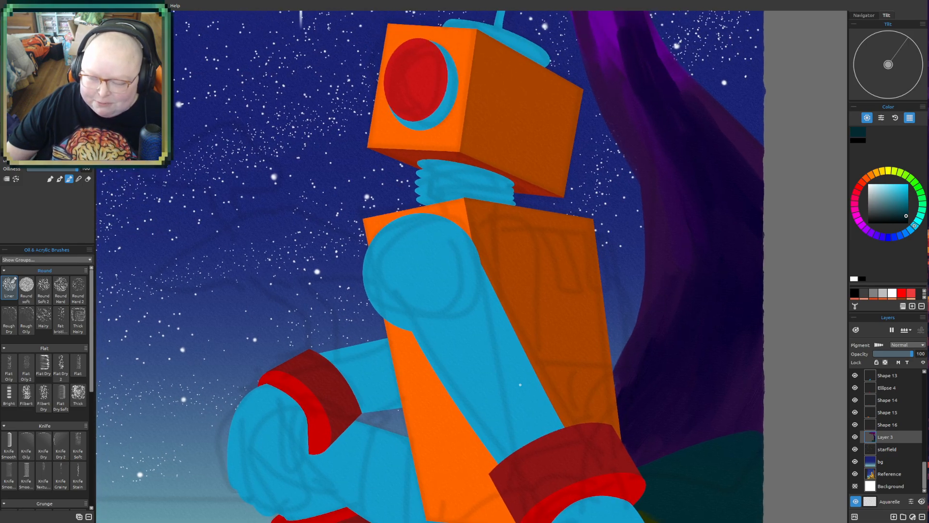
pyautogui.scroll(-6, 521, 385)
pyautogui.moveTo(595, 240); pyautogui.dragTo(597, 272)
pyautogui.moveTo(459, 487); pyautogui.dragTo(489, 401)
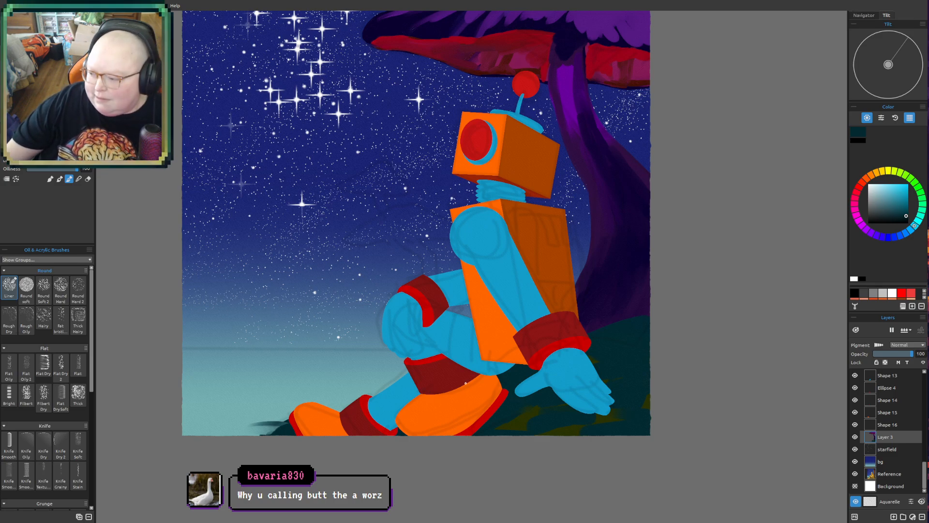
pyautogui.moveTo(579, 396); pyautogui.dragTo(573, 408)
pyautogui.moveTo(517, 327); pyautogui.dragTo(495, 363)
pyautogui.moveTo(500, 408); pyautogui.dragTo(524, 349)
pyautogui.moveTo(629, 375); pyautogui.dragTo(606, 385)
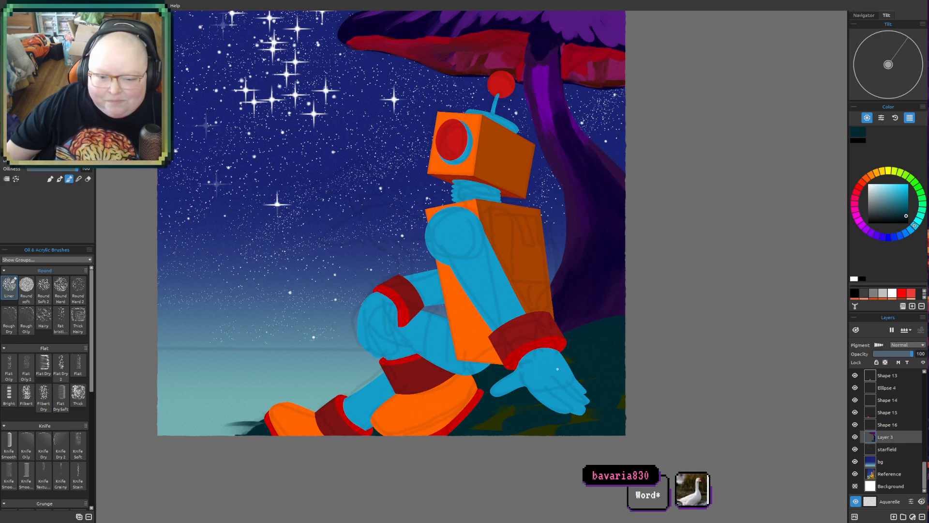
pyautogui.moveTo(511, 282); pyautogui.dragTo(524, 304)
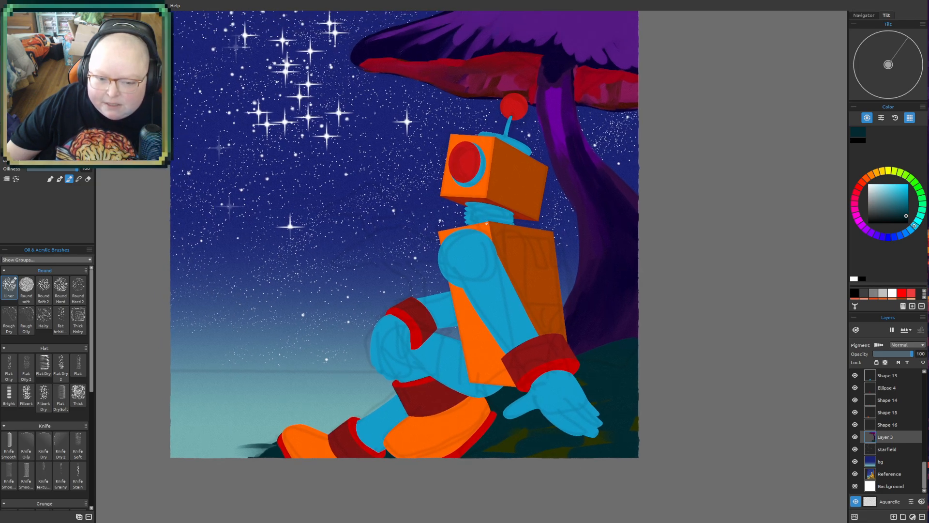
pyautogui.moveTo(512, 390); pyautogui.dragTo(539, 384)
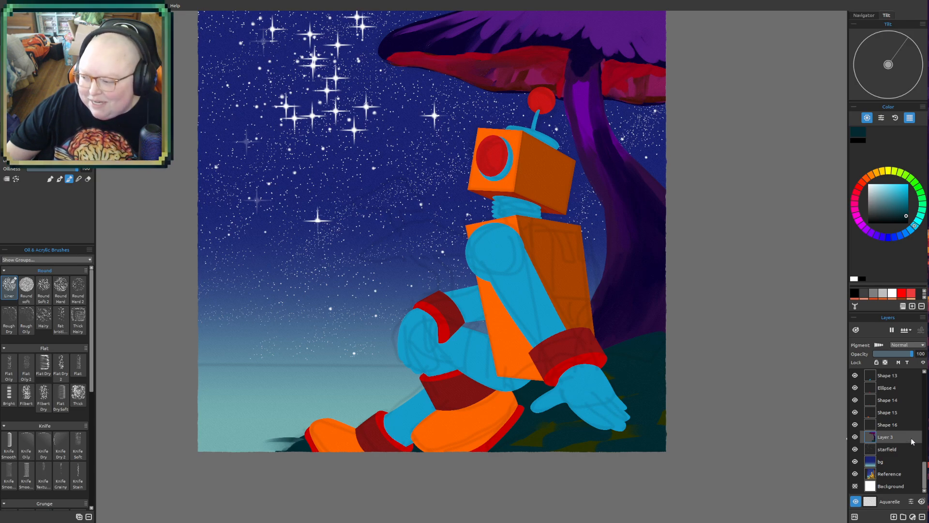
# - Add a new layer directly above the starfield layer, beneath the mushroom's layer
pyautogui.click(898, 454)
pyautogui.click(894, 516)
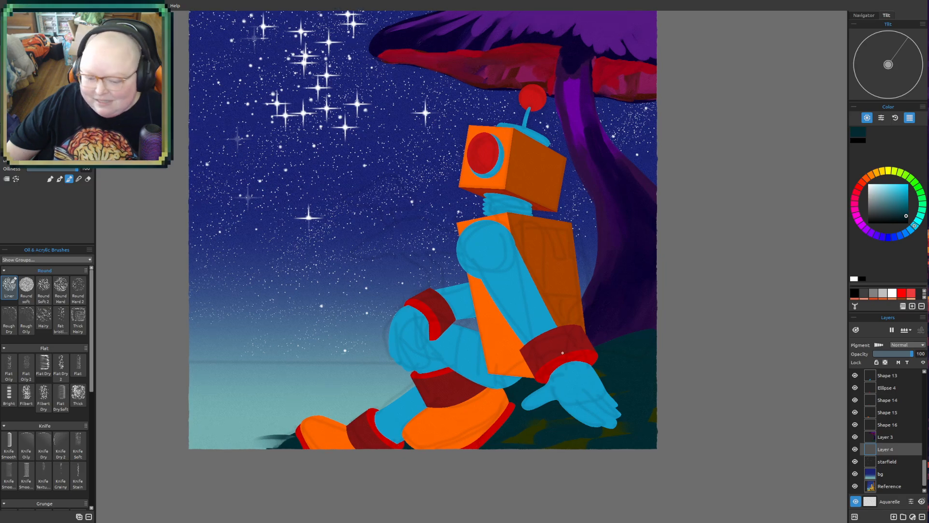
pyautogui.scroll(1, 600, 359)
pyautogui.moveTo(310, 384); pyautogui.dragTo(365, 356)
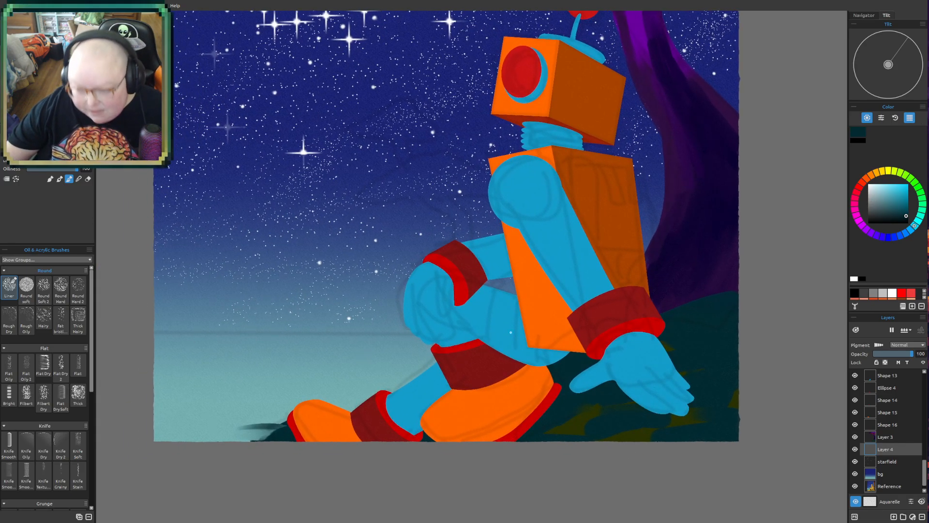
# - Fill the area below the horizon on Layer 4 with muted dark teal, down to the canvas's lower edge behind the robot's boots
pyautogui.keyDown('alt'); pyautogui.click(574, 374); pyautogui.keyUp('alt')
pyautogui.click(893, 210)
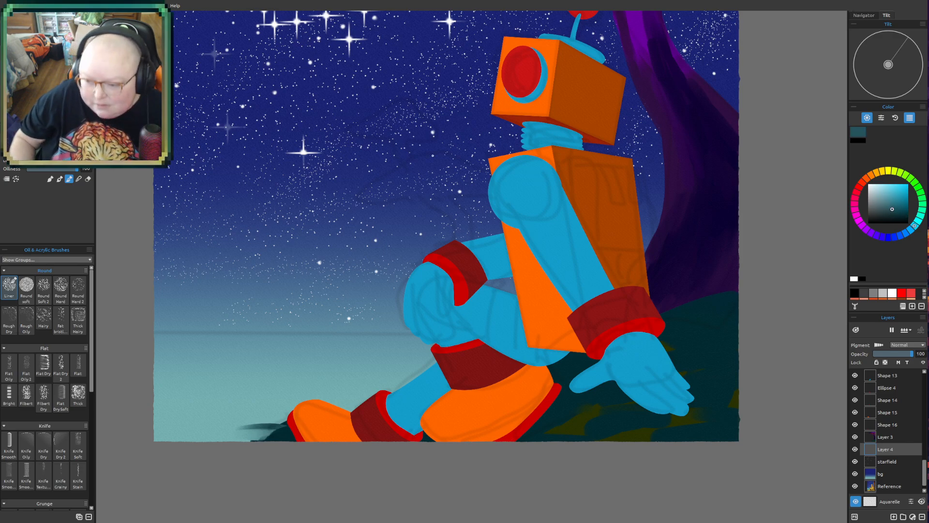
pyautogui.moveTo(199, 439)
pyautogui.mouseDown()
pyautogui.moveTo(272, 432)
pyautogui.moveTo(127, 446)
pyautogui.moveTo(123, 436)
pyautogui.moveTo(230, 427)
pyautogui.moveTo(119, 420)
pyautogui.moveTo(245, 406)
pyautogui.moveTo(320, 413)
pyautogui.moveTo(269, 420)
pyautogui.moveTo(290, 420)
pyautogui.mouseUp()
pyautogui.moveTo(146, 342); pyautogui.dragTo(455, 341)
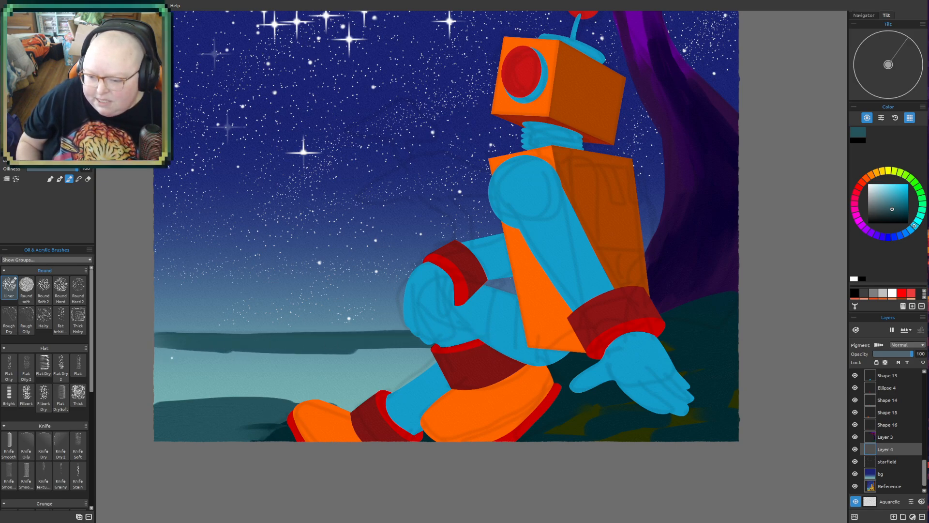
pyautogui.moveTo(168, 353)
pyautogui.mouseDown()
pyautogui.moveTo(144, 371)
pyautogui.moveTo(231, 368)
pyautogui.moveTo(217, 384)
pyautogui.moveTo(185, 409)
pyautogui.mouseUp()
pyautogui.moveTo(221, 373)
pyautogui.mouseDown()
pyautogui.moveTo(232, 388)
pyautogui.moveTo(311, 391)
pyautogui.moveTo(297, 381)
pyautogui.moveTo(339, 401)
pyautogui.moveTo(373, 348)
pyautogui.moveTo(475, 355)
pyautogui.mouseUp()
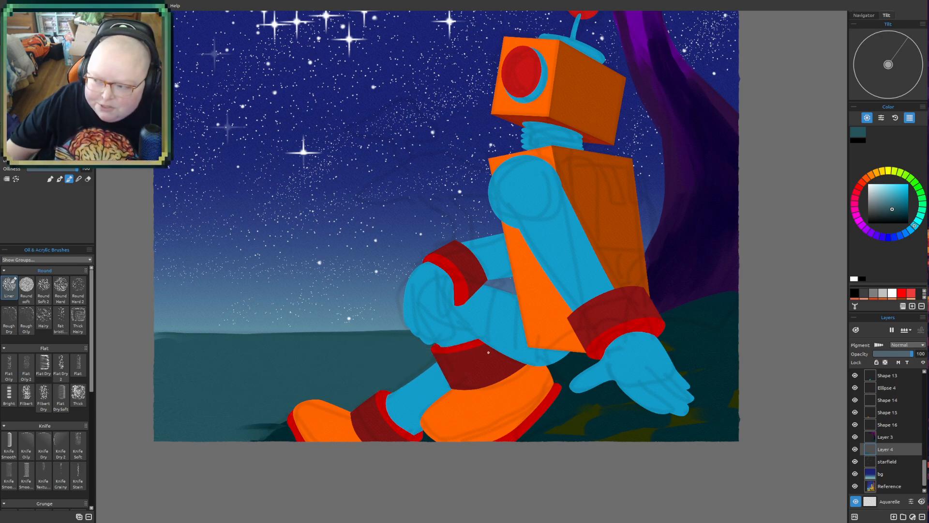
# - Brush loose olive-green grass strokes across the teal plain around the robot's front boot and toward the canvas's left edge
pyautogui.click(901, 173)
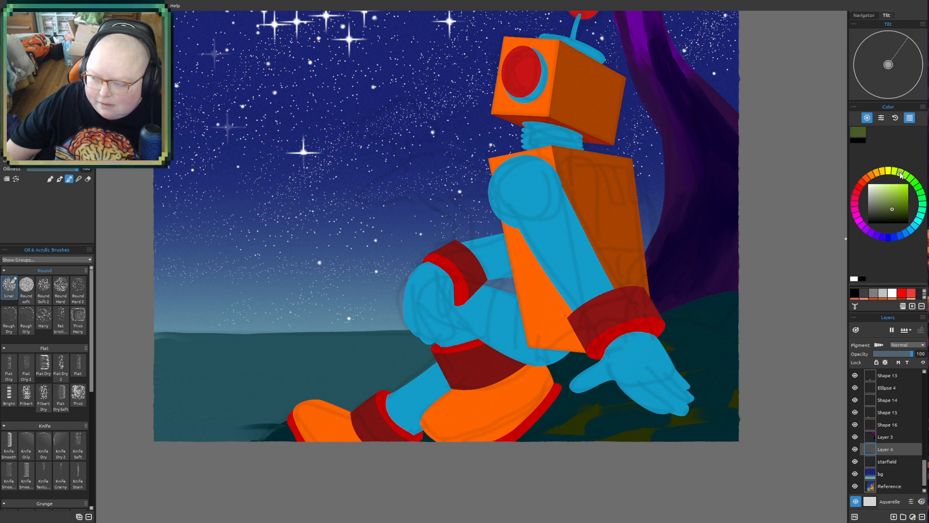
pyautogui.moveTo(900, 215); pyautogui.dragTo(896, 207)
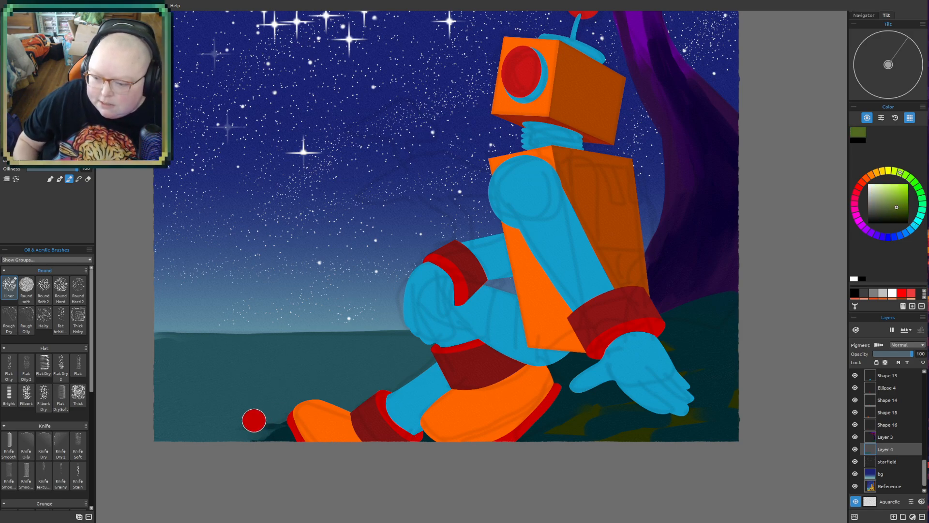
pyautogui.moveTo(274, 429)
pyautogui.mouseDown()
pyautogui.moveTo(220, 423)
pyautogui.moveTo(260, 431)
pyautogui.mouseUp()
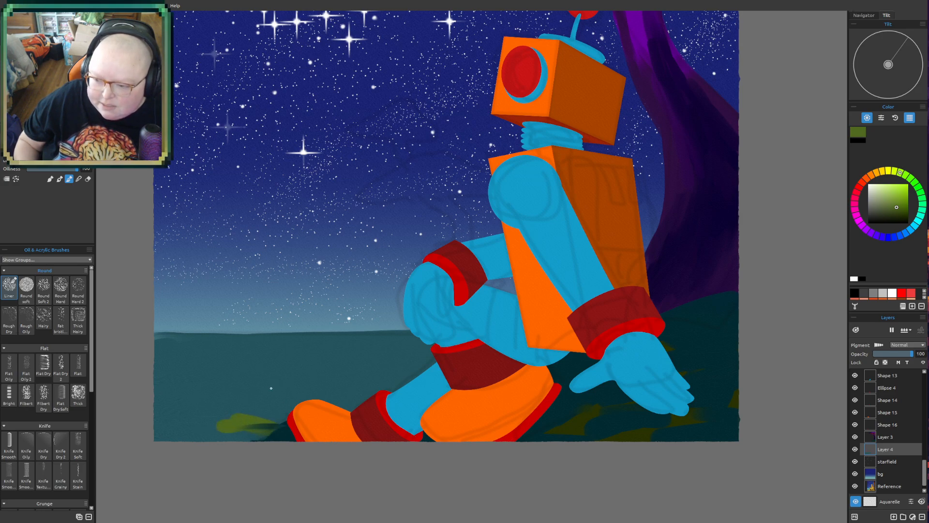
pyautogui.moveTo(145, 399)
pyautogui.mouseDown()
pyautogui.moveTo(172, 396)
pyautogui.moveTo(166, 418)
pyautogui.moveTo(244, 415)
pyautogui.moveTo(182, 415)
pyautogui.moveTo(337, 392)
pyautogui.moveTo(266, 390)
pyautogui.moveTo(391, 390)
pyautogui.mouseUp()
pyautogui.moveTo(255, 405); pyautogui.dragTo(179, 380)
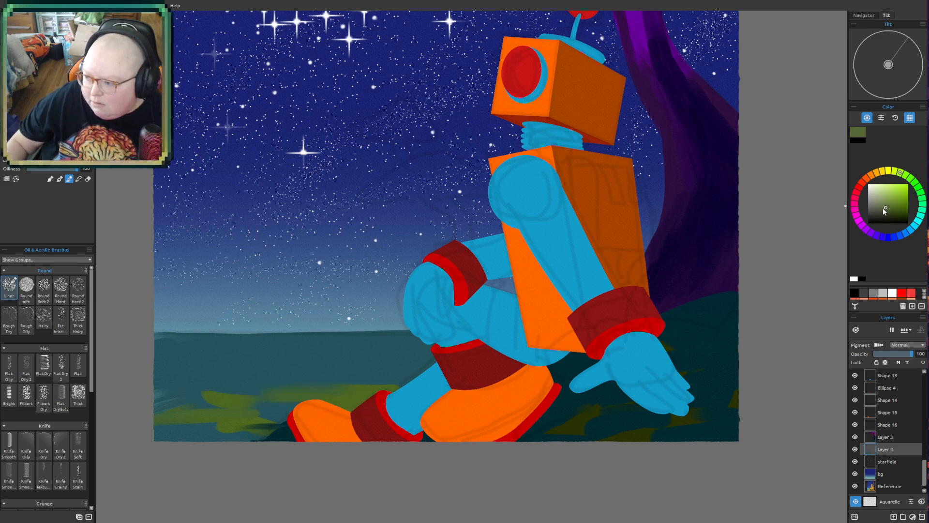
# - Paint a band of desaturated olive green just below the horizon, from the canvas's left edge to the robot's knee
pyautogui.moveTo(159, 347); pyautogui.dragTo(182, 344)
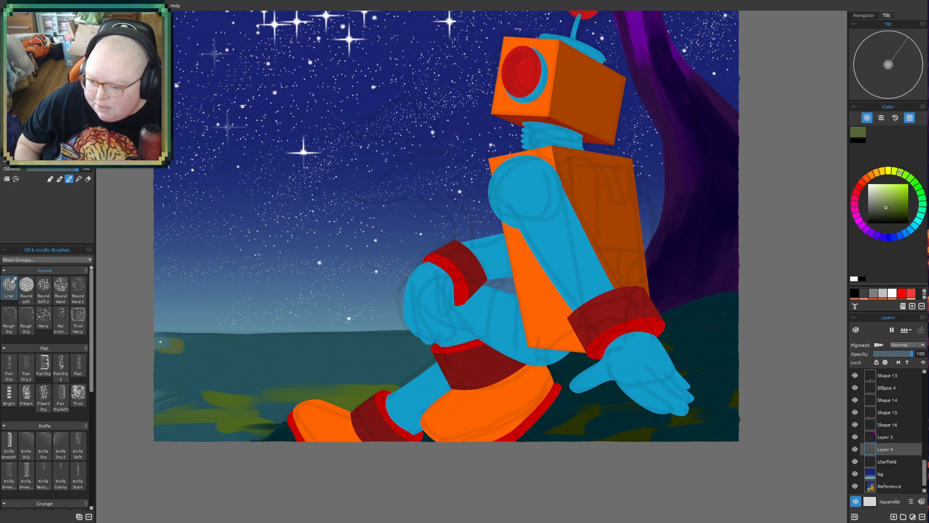
pyautogui.click(881, 205)
pyautogui.moveTo(168, 340)
pyautogui.mouseDown()
pyautogui.moveTo(223, 339)
pyautogui.moveTo(167, 341)
pyautogui.moveTo(412, 340)
pyautogui.mouseUp()
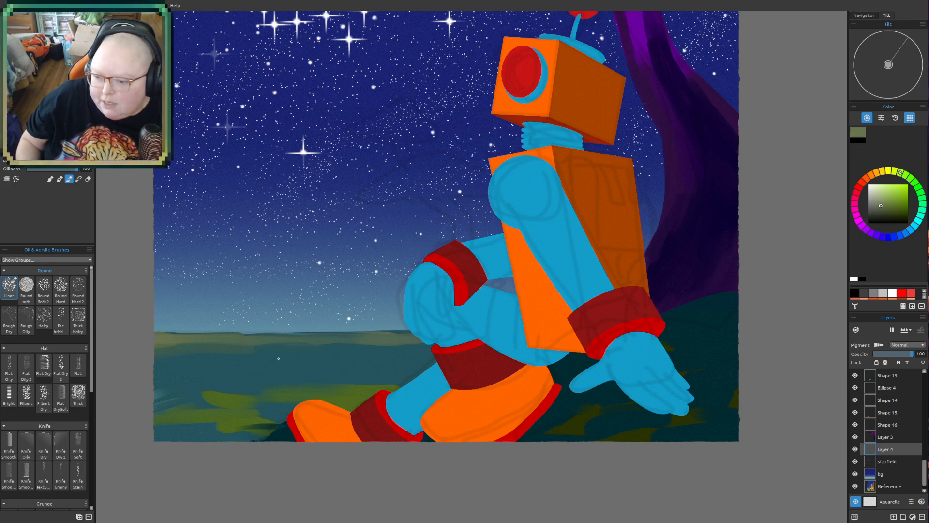
# - Layer muted and lighter green horizontal strokes over the middle of the plain, between the horizon band and the front boot
pyautogui.moveTo(308, 359)
pyautogui.mouseDown()
pyautogui.moveTo(213, 361)
pyautogui.moveTo(436, 357)
pyautogui.moveTo(351, 360)
pyautogui.moveTo(395, 349)
pyautogui.moveTo(431, 348)
pyautogui.moveTo(365, 369)
pyautogui.moveTo(315, 371)
pyautogui.mouseUp()
pyautogui.moveTo(215, 374)
pyautogui.mouseDown()
pyautogui.moveTo(130, 375)
pyautogui.moveTo(201, 383)
pyautogui.moveTo(156, 392)
pyautogui.moveTo(263, 386)
pyautogui.moveTo(264, 394)
pyautogui.moveTo(290, 394)
pyautogui.mouseUp()
pyautogui.click(897, 209)
pyautogui.click(890, 203)
pyautogui.moveTo(289, 390)
pyautogui.mouseDown()
pyautogui.moveTo(188, 394)
pyautogui.moveTo(176, 385)
pyautogui.moveTo(167, 401)
pyautogui.moveTo(232, 406)
pyautogui.mouseUp()
pyautogui.moveTo(389, 384)
pyautogui.mouseDown()
pyautogui.moveTo(398, 373)
pyautogui.moveTo(242, 382)
pyautogui.mouseUp()
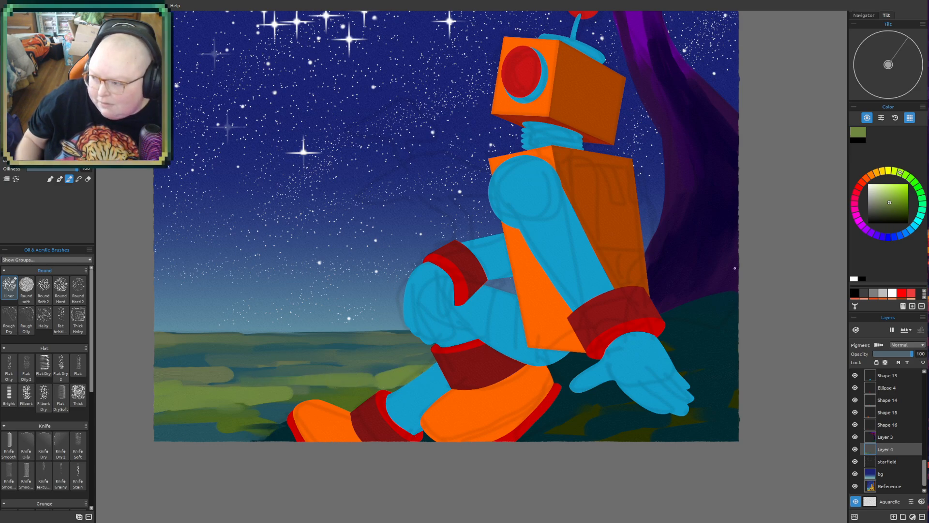
# - Paint the nearest part of the plain beside the front boot with saturated green, and pick a darker olive green for shading
pyautogui.click(904, 205)
pyautogui.moveTo(278, 410)
pyautogui.mouseDown()
pyautogui.moveTo(176, 432)
pyautogui.moveTo(147, 426)
pyautogui.moveTo(220, 431)
pyautogui.mouseUp()
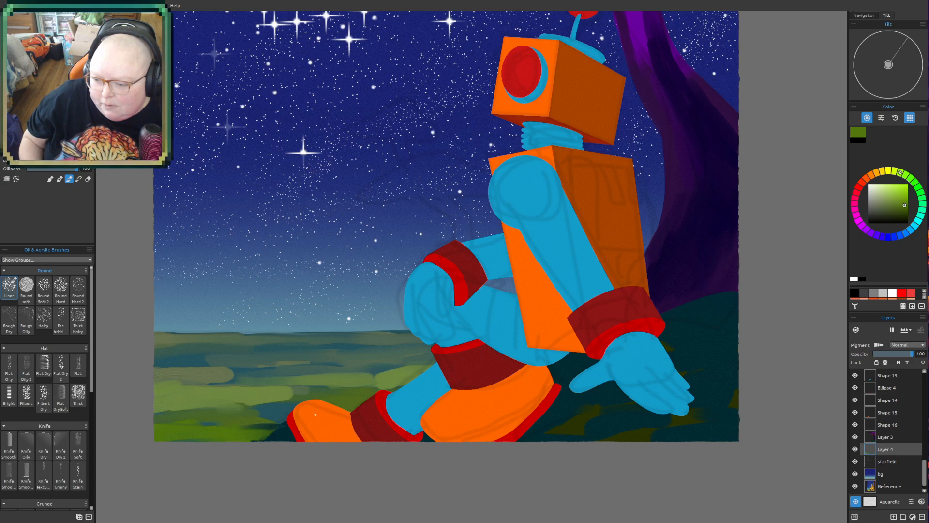
pyautogui.moveTo(291, 408)
pyautogui.mouseDown()
pyautogui.moveTo(261, 410)
pyautogui.moveTo(286, 420)
pyautogui.mouseUp()
pyautogui.click(895, 209)
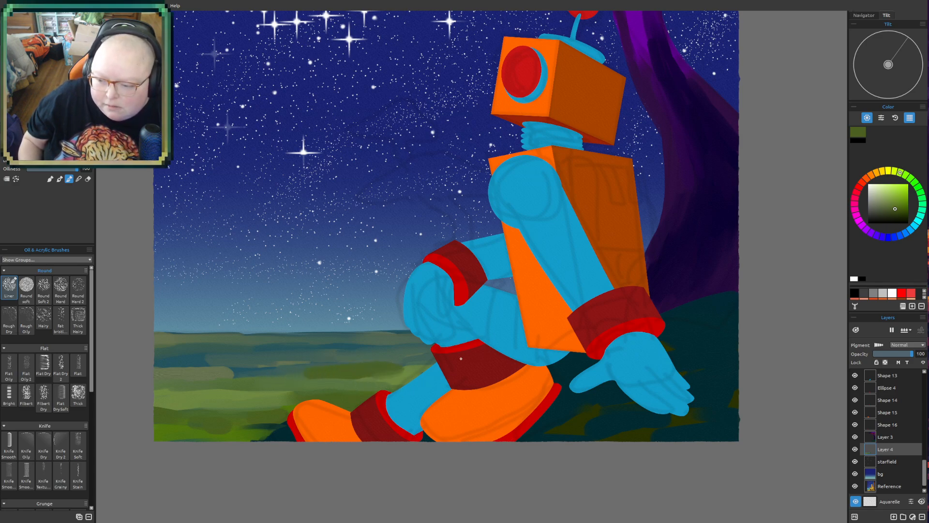
# - Pick a lighter soft green and brush highlight strokes across the middle of the plain
pyautogui.click(895, 201)
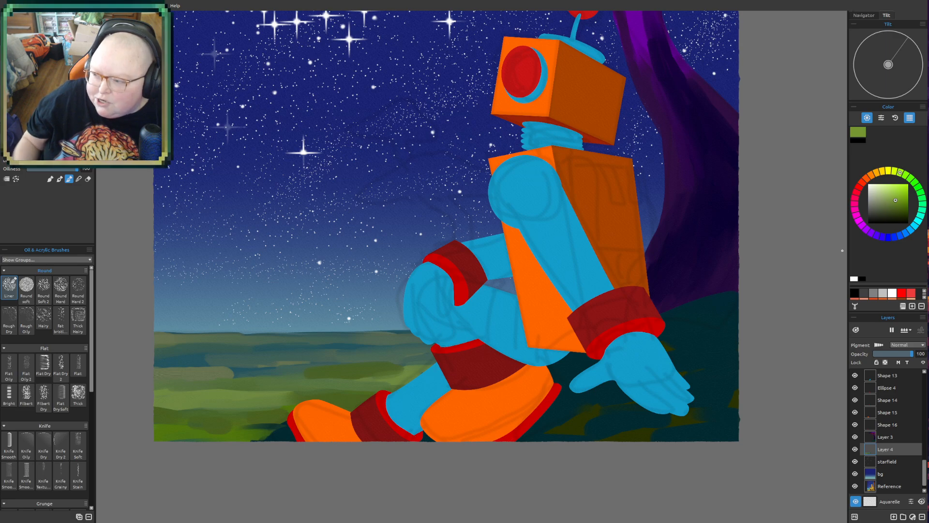
pyautogui.click(889, 199)
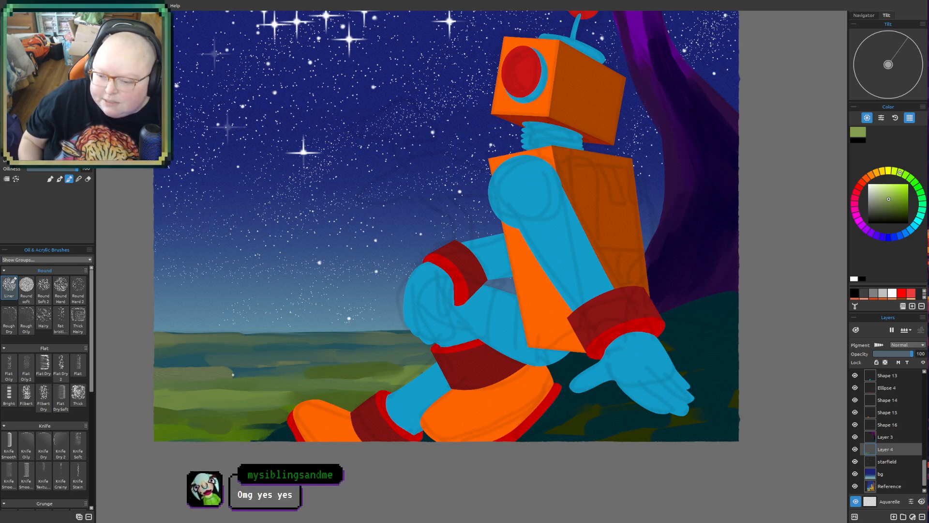
pyautogui.moveTo(317, 377)
pyautogui.mouseDown()
pyautogui.moveTo(383, 381)
pyautogui.moveTo(437, 364)
pyautogui.moveTo(143, 367)
pyautogui.mouseUp()
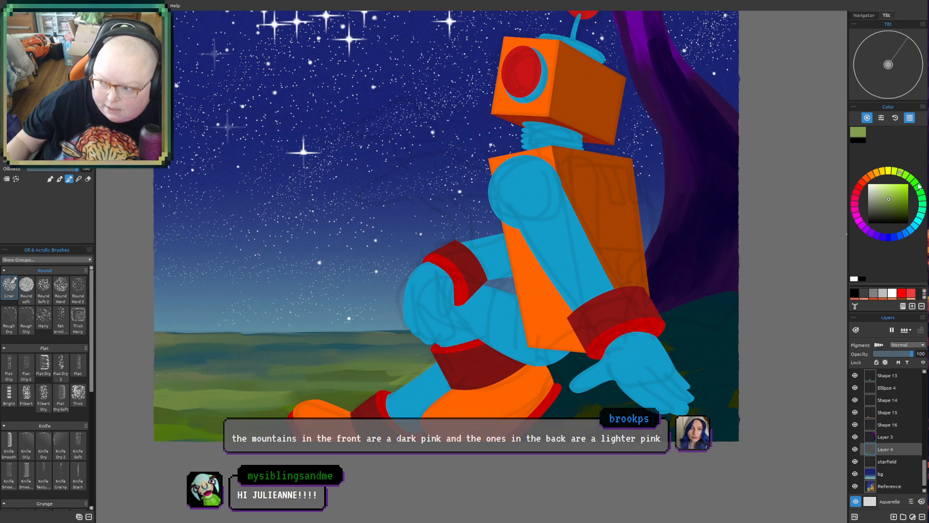
# - Brush pale grey-green highlight streaks across the far plain just below the horizon, up to the robot's legs
pyautogui.moveTo(890, 197); pyautogui.dragTo(883, 199)
pyautogui.moveTo(170, 350); pyautogui.dragTo(204, 345)
pyautogui.moveTo(145, 347)
pyautogui.mouseDown()
pyautogui.moveTo(227, 346)
pyautogui.moveTo(158, 355)
pyautogui.moveTo(210, 357)
pyautogui.moveTo(184, 354)
pyautogui.mouseUp()
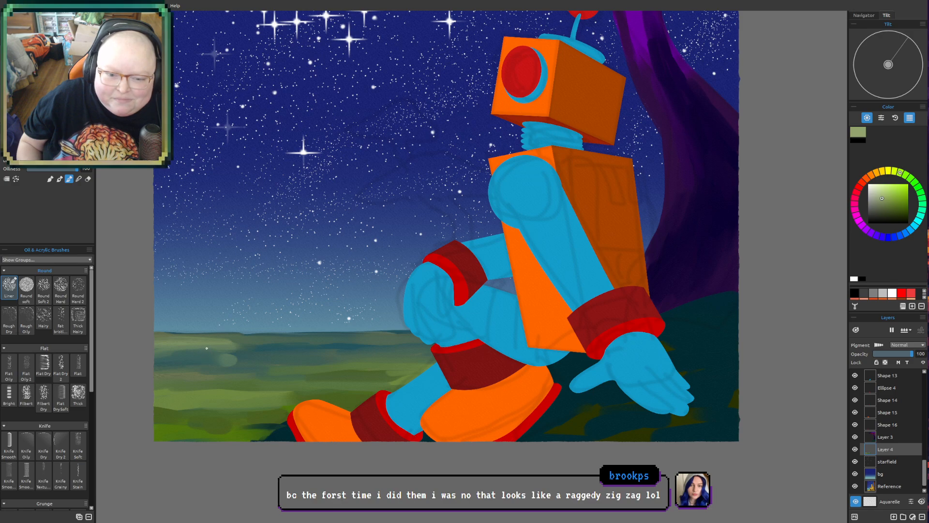
pyautogui.moveTo(216, 360)
pyautogui.mouseDown()
pyautogui.moveTo(141, 353)
pyautogui.moveTo(431, 351)
pyautogui.mouseUp()
pyautogui.moveTo(319, 341)
pyautogui.mouseDown()
pyautogui.moveTo(358, 340)
pyautogui.moveTo(140, 337)
pyautogui.mouseUp()
# - Sample dark indigo from the giant mushroom's stem and paint two small curved mushroom stems in the sky area above the robot's knee
pyautogui.hotkey('ctrl', '-')
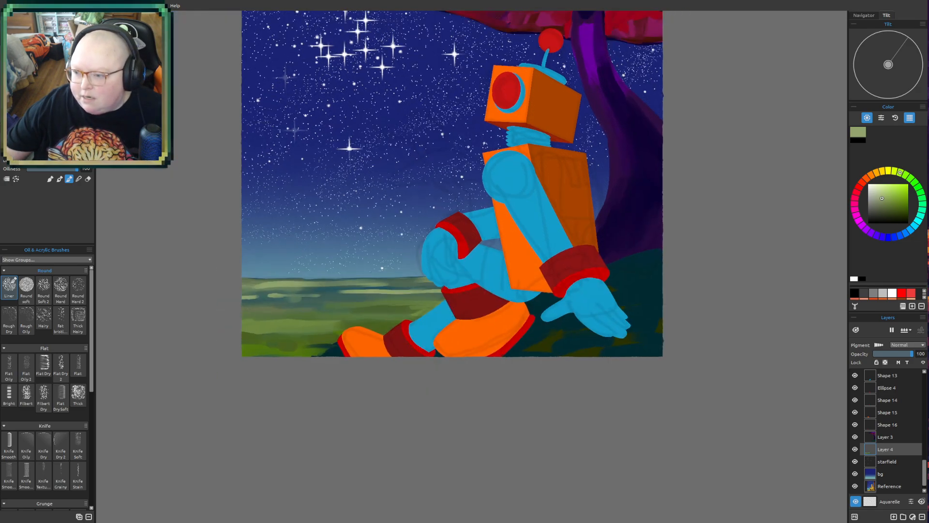
pyautogui.moveTo(583, 303); pyautogui.dragTo(543, 367)
pyautogui.moveTo(607, 272); pyautogui.dragTo(592, 368)
pyautogui.moveTo(470, 336)
pyautogui.mouseDown()
pyautogui.moveTo(495, 260)
pyautogui.moveTo(500, 314)
pyautogui.mouseUp()
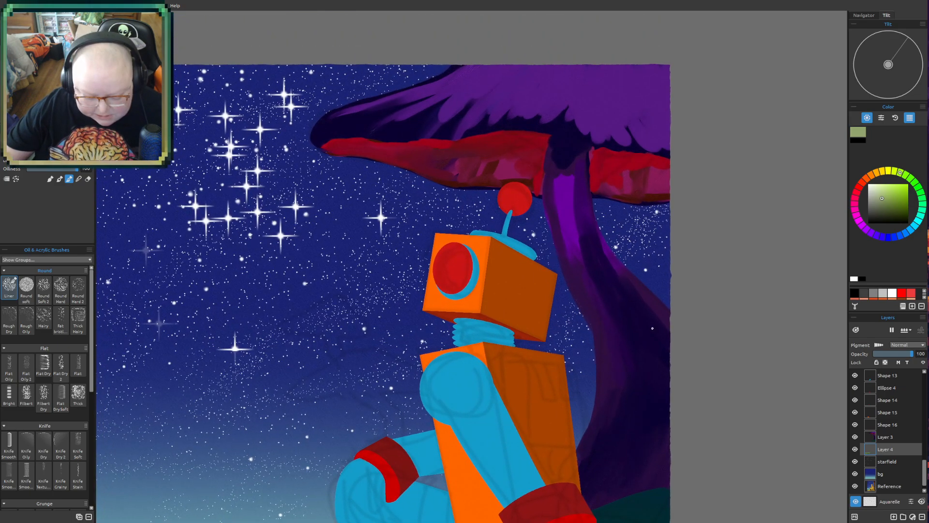
pyautogui.keyDown('alt'); pyautogui.click(626, 290); pyautogui.keyUp('alt')
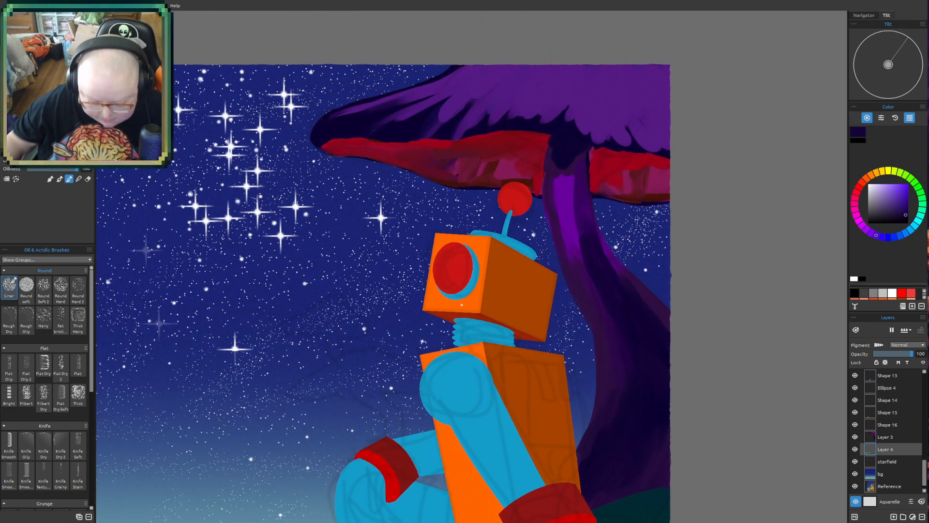
pyautogui.moveTo(359, 396)
pyautogui.mouseDown()
pyautogui.moveTo(375, 404)
pyautogui.moveTo(384, 437)
pyautogui.mouseUp()
pyautogui.moveTo(374, 391)
pyautogui.mouseDown()
pyautogui.moveTo(401, 416)
pyautogui.moveTo(400, 438)
pyautogui.mouseUp()
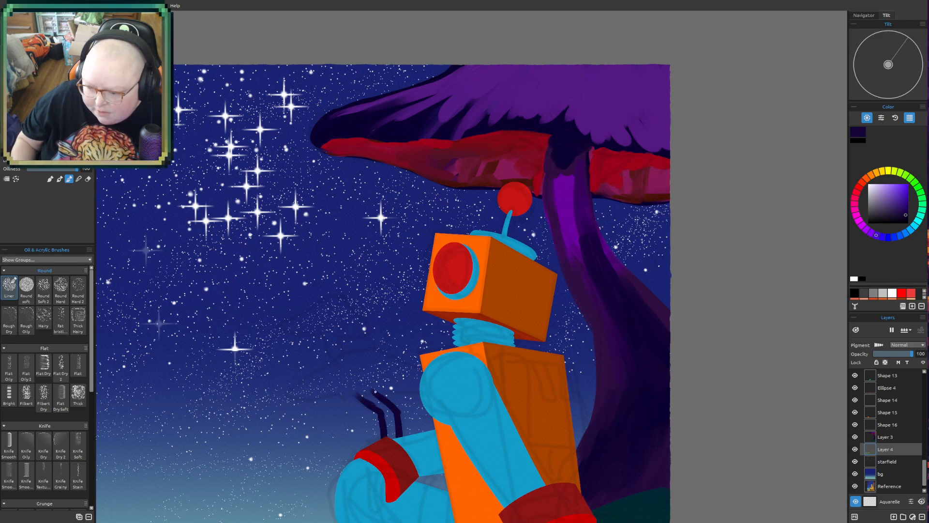
pyautogui.moveTo(357, 391)
pyautogui.mouseDown()
pyautogui.moveTo(387, 409)
pyautogui.moveTo(376, 404)
pyautogui.moveTo(393, 428)
pyautogui.mouseUp()
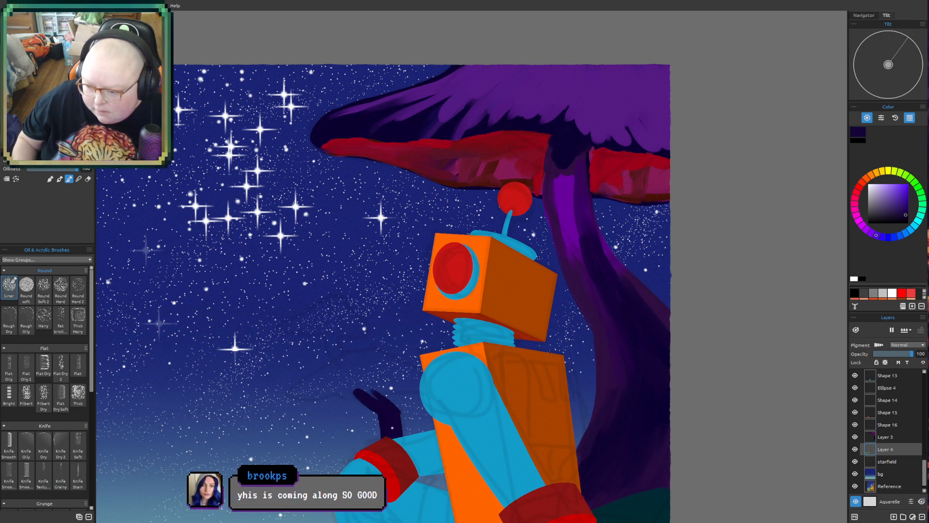
pyautogui.moveTo(367, 399); pyautogui.dragTo(376, 400)
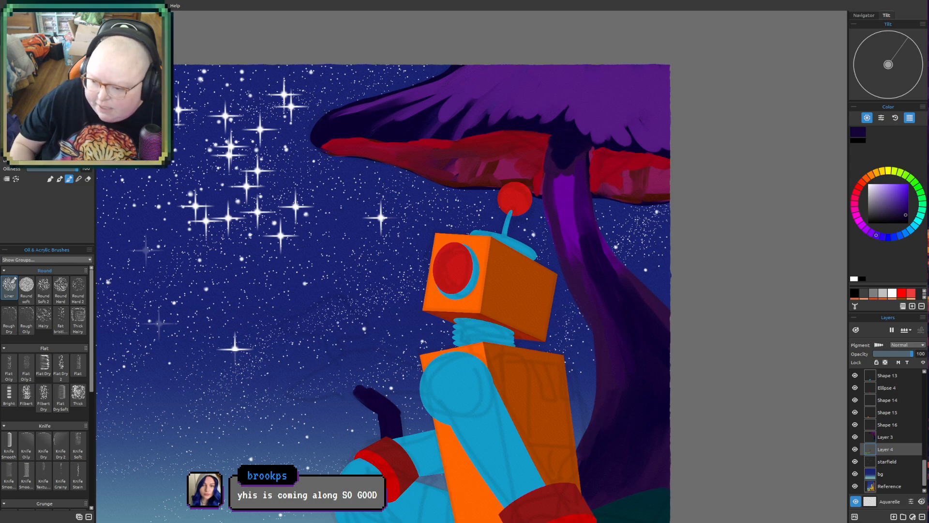
pyautogui.moveTo(318, 337)
pyautogui.mouseDown()
pyautogui.moveTo(325, 357)
pyautogui.moveTo(337, 361)
pyautogui.moveTo(328, 349)
pyautogui.moveTo(346, 360)
pyautogui.mouseUp()
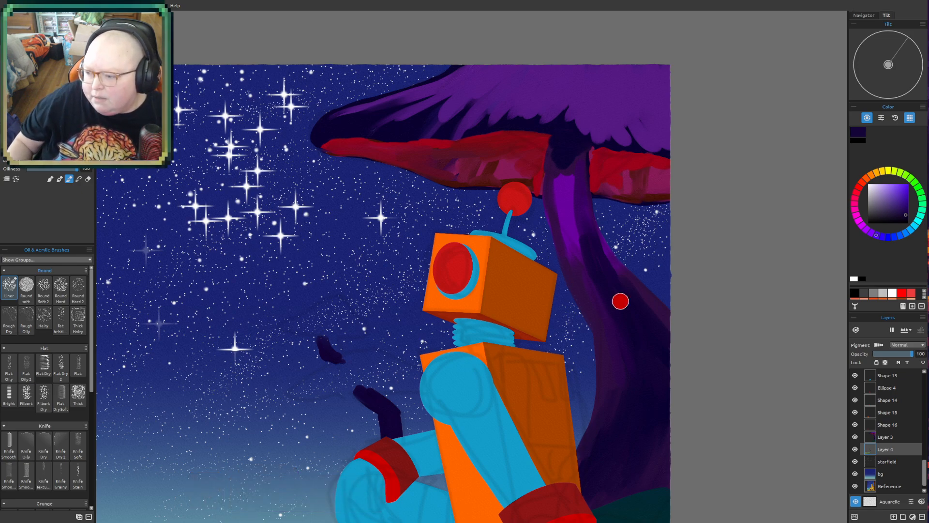
pyautogui.moveTo(322, 342)
pyautogui.mouseDown()
pyautogui.moveTo(316, 333)
pyautogui.moveTo(324, 356)
pyautogui.mouseUp()
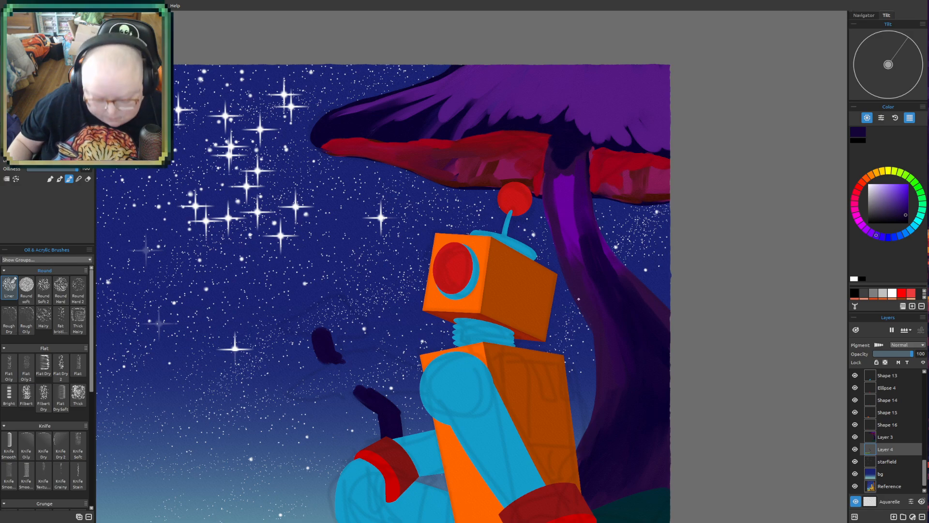
# - Sample dark purple from the giant mushroom's stem and paint wide caps on the two small background mushrooms
pyautogui.keyDown('alt'); pyautogui.click(587, 270); pyautogui.keyUp('alt')
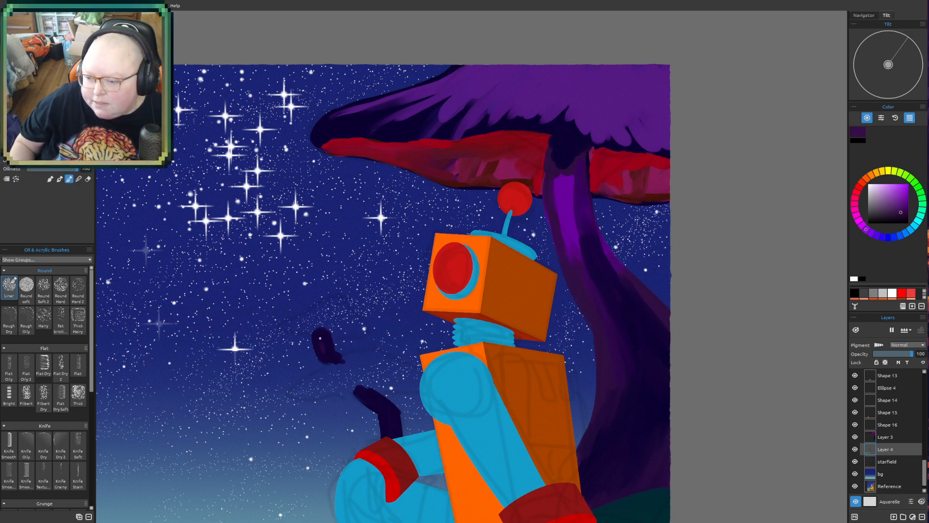
pyautogui.moveTo(330, 354)
pyautogui.mouseDown()
pyautogui.moveTo(282, 331)
pyautogui.moveTo(315, 337)
pyautogui.moveTo(277, 329)
pyautogui.moveTo(341, 303)
pyautogui.moveTo(328, 301)
pyautogui.moveTo(346, 316)
pyautogui.moveTo(343, 303)
pyautogui.moveTo(363, 331)
pyautogui.moveTo(343, 344)
pyautogui.moveTo(364, 333)
pyautogui.mouseUp()
pyautogui.moveTo(296, 325)
pyautogui.mouseDown()
pyautogui.moveTo(345, 335)
pyautogui.moveTo(317, 327)
pyautogui.moveTo(328, 309)
pyautogui.moveTo(341, 322)
pyautogui.moveTo(316, 313)
pyautogui.moveTo(323, 329)
pyautogui.mouseUp()
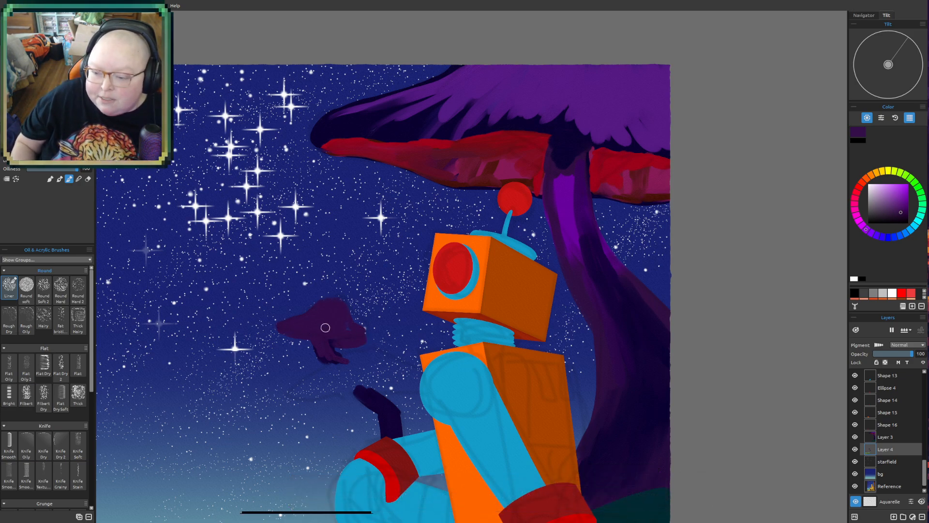
pyautogui.moveTo(346, 358)
pyautogui.mouseDown()
pyautogui.moveTo(292, 385)
pyautogui.moveTo(296, 399)
pyautogui.moveTo(288, 395)
pyautogui.moveTo(360, 392)
pyautogui.moveTo(344, 394)
pyautogui.moveTo(385, 408)
pyautogui.moveTo(335, 369)
pyautogui.moveTo(373, 350)
pyautogui.moveTo(348, 359)
pyautogui.moveTo(375, 352)
pyautogui.moveTo(420, 384)
pyautogui.mouseUp()
pyautogui.moveTo(290, 391)
pyautogui.mouseDown()
pyautogui.moveTo(363, 381)
pyautogui.moveTo(371, 370)
pyautogui.moveTo(356, 361)
pyautogui.moveTo(366, 376)
pyautogui.moveTo(415, 383)
pyautogui.mouseUp()
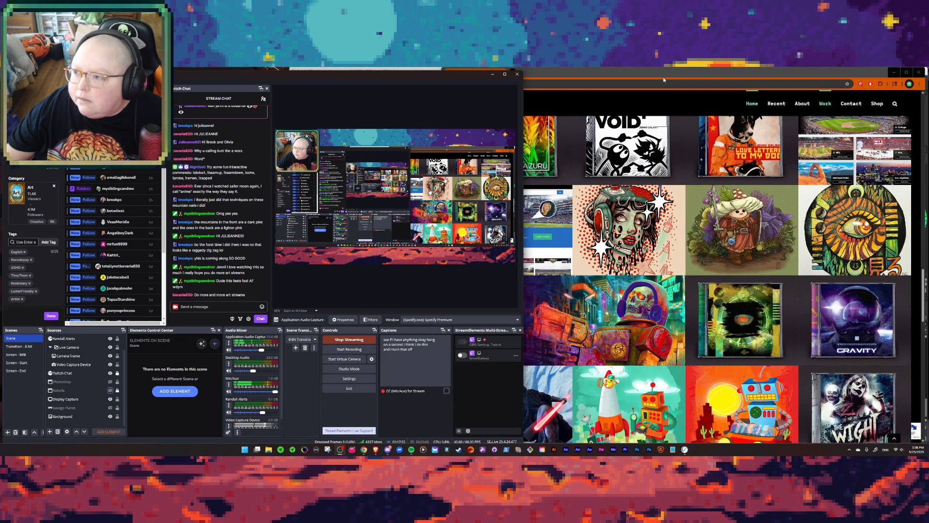
# - Switch to the web browser and look through the robot and skull artworks in the online portfolio's image gallery
pyautogui.click(664, 80)
pyautogui.click(581, 319)
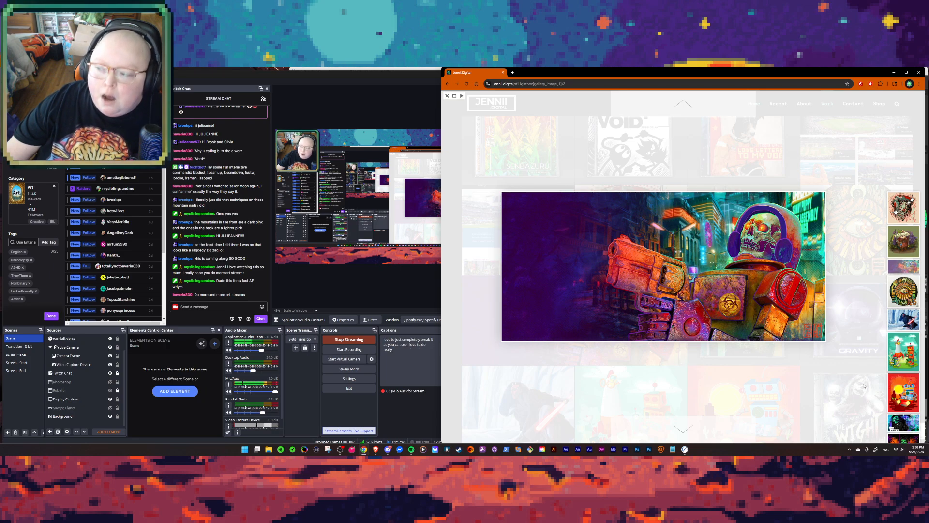
pyautogui.click(915, 344)
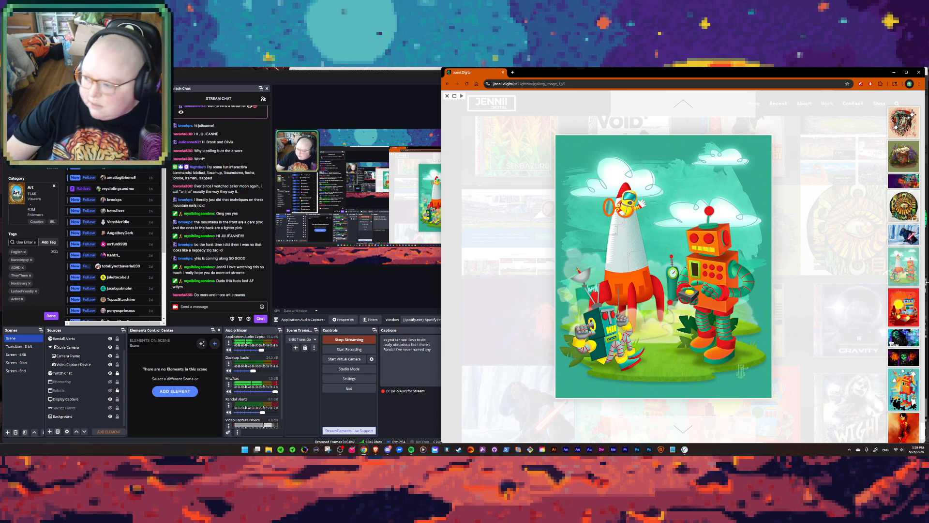
pyautogui.scroll(-1, 893, 241)
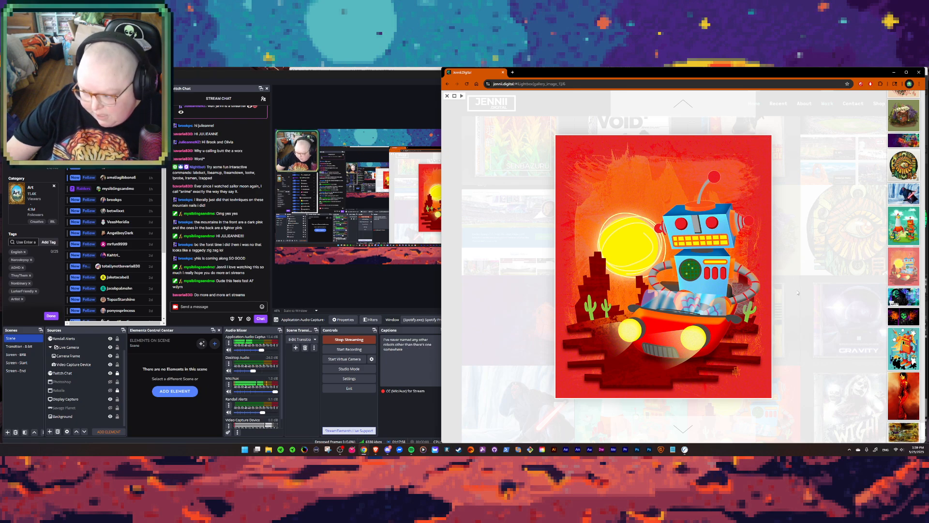
pyautogui.scroll(-1, 763, 313)
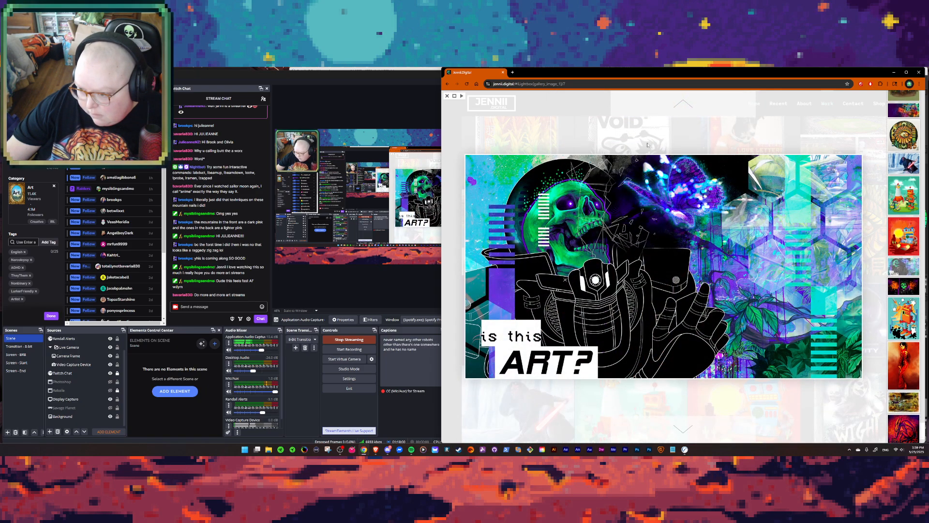
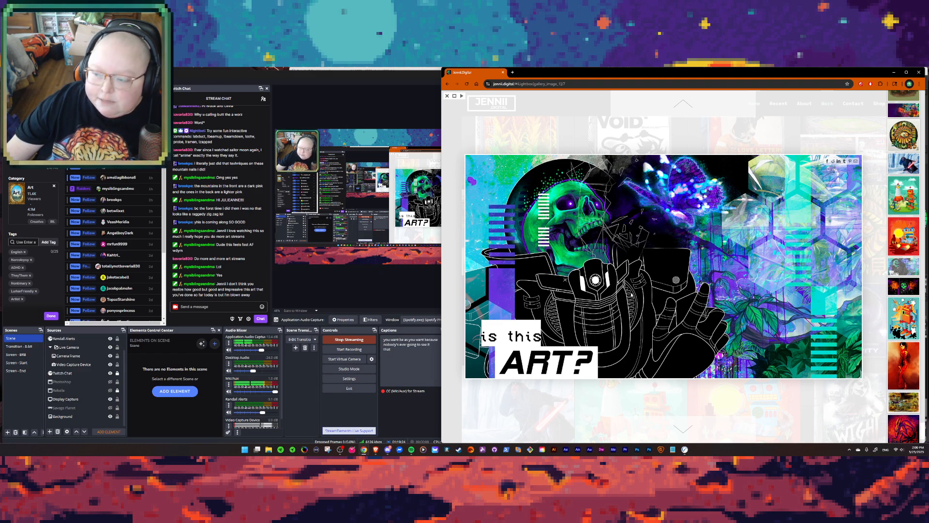
# - Look through more gallery artworks up to the six named robot portraits, close the browser and return to the painting in Rebelle
pyautogui.click(721, 286)
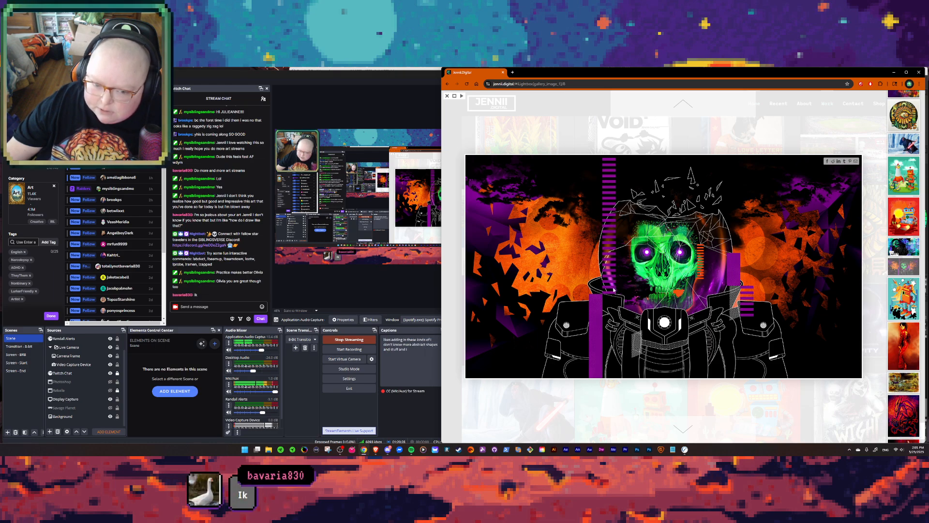
pyautogui.click(740, 221)
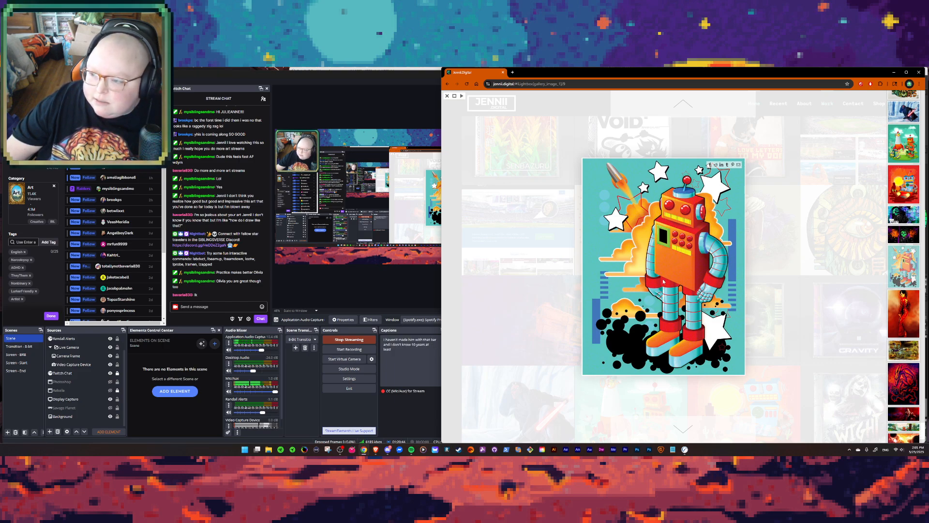
pyautogui.scroll(-1, 671, 259)
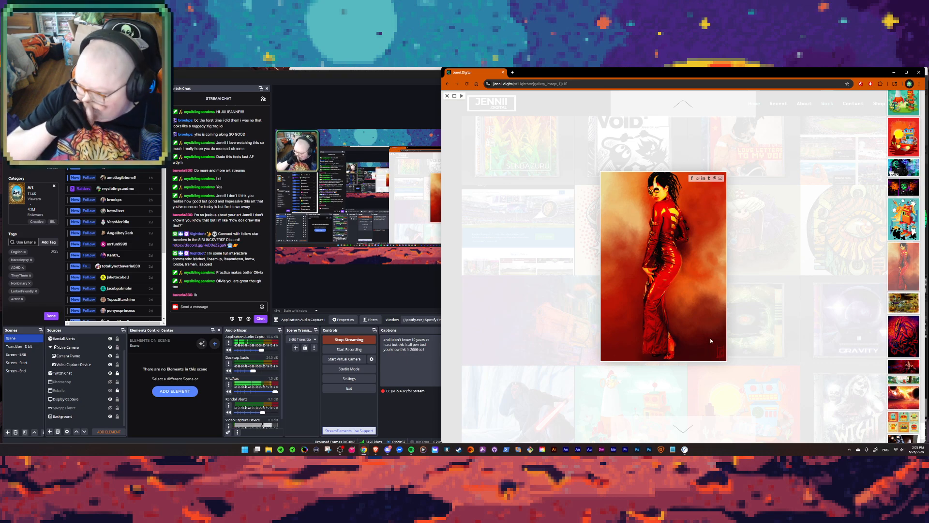
pyautogui.scroll(-1, 711, 341)
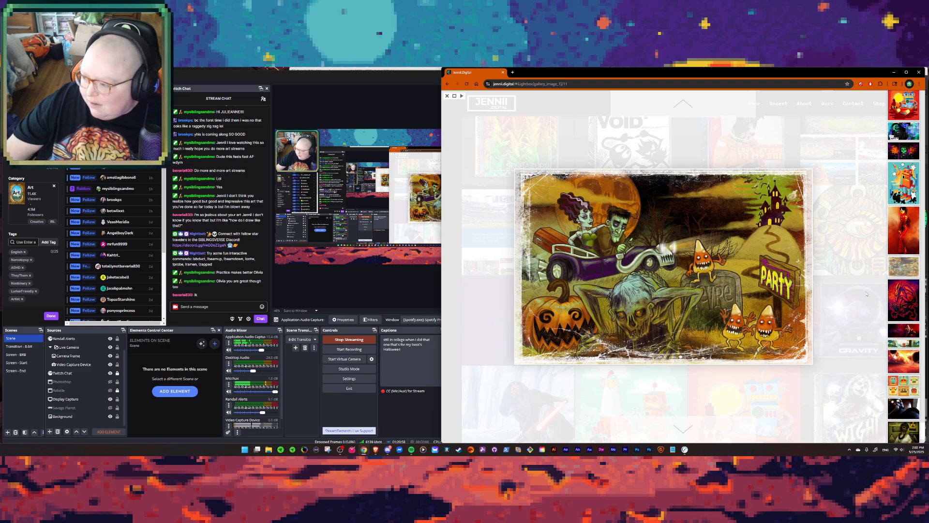
pyautogui.click(903, 386)
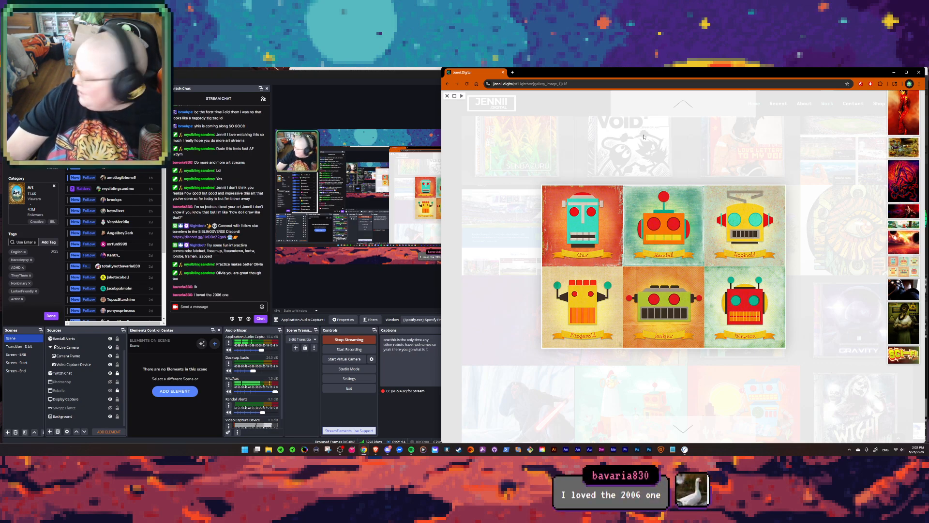
pyautogui.click(919, 72)
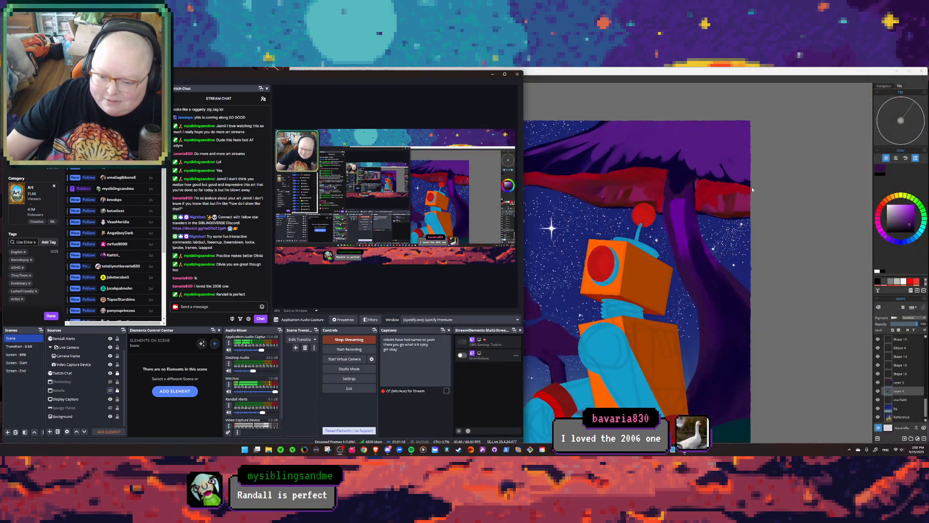
pyautogui.click(794, 193)
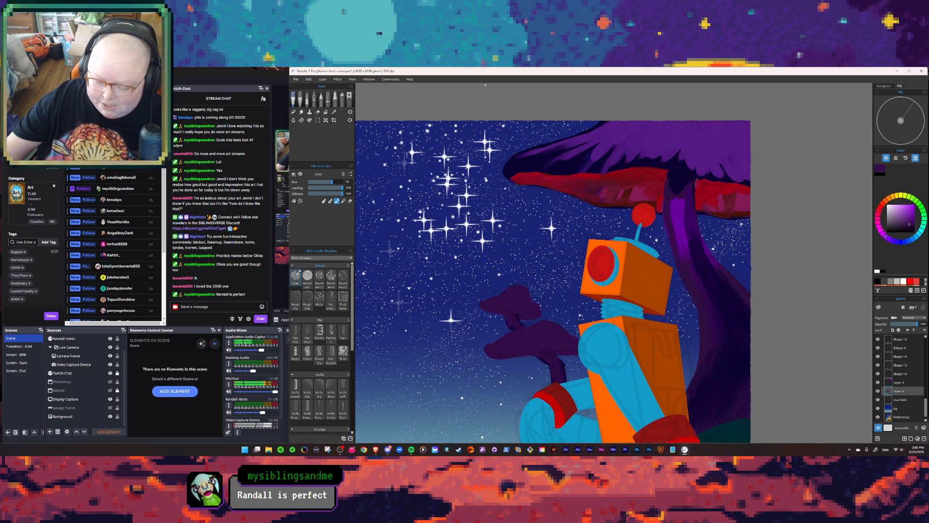
pyautogui.scroll(2, 548, 211)
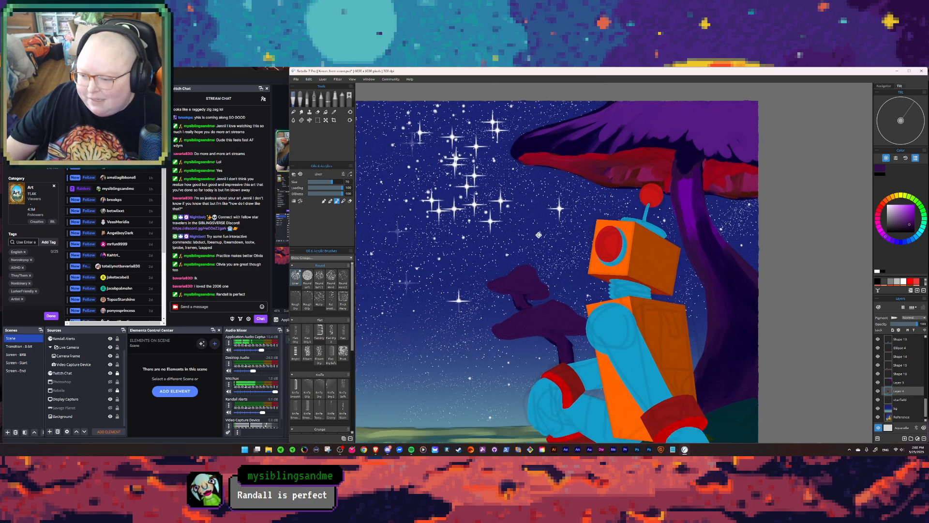
pyautogui.moveTo(543, 258); pyautogui.dragTo(523, 239)
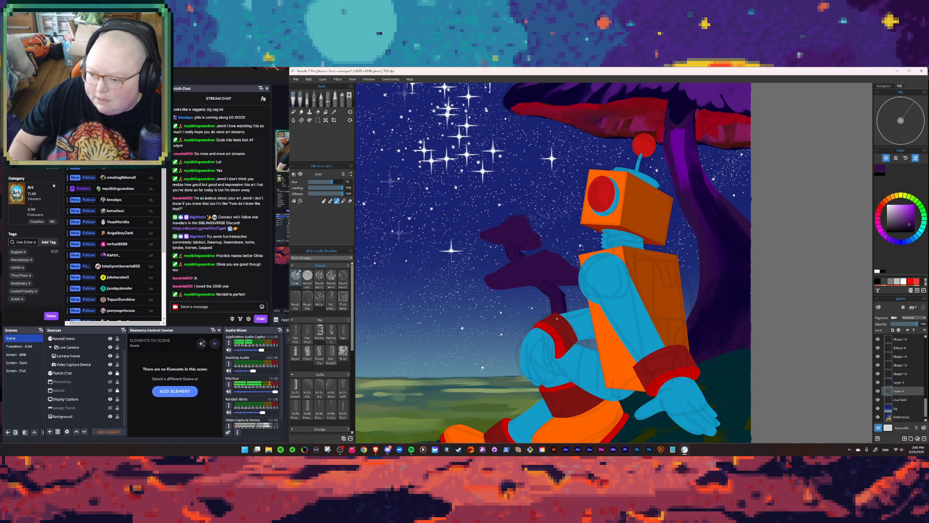
pyautogui.moveTo(563, 294); pyautogui.dragTo(567, 311)
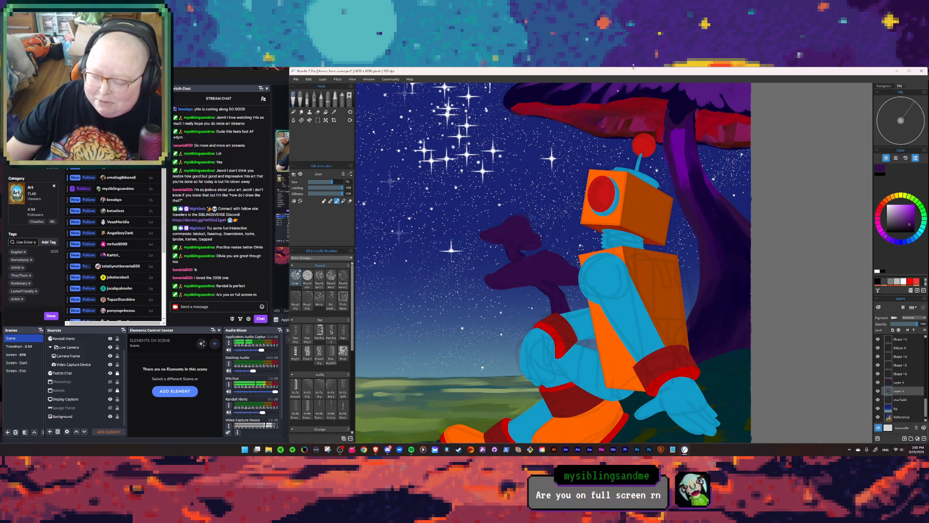
pyautogui.moveTo(696, 223)
pyautogui.mouseDown()
pyautogui.moveTo(734, 261)
pyautogui.moveTo(717, 294)
pyautogui.moveTo(725, 273)
pyautogui.mouseUp()
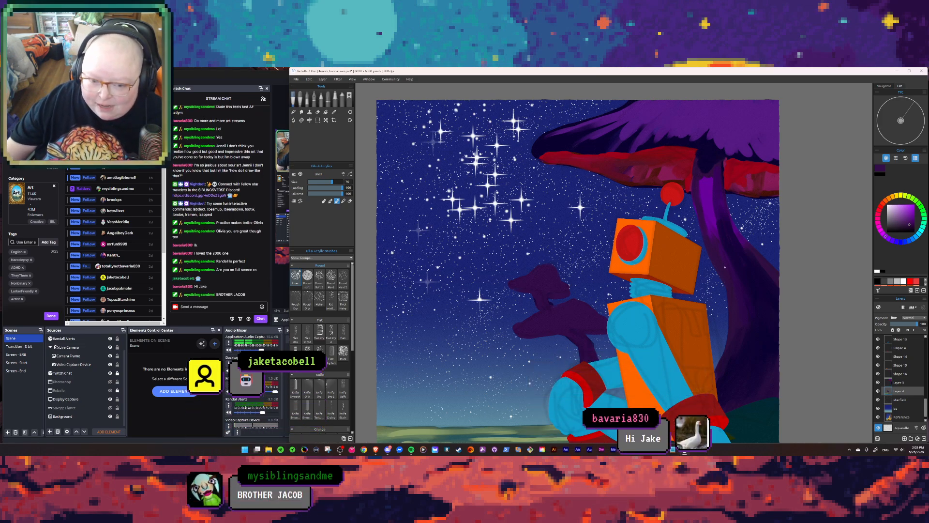
# - Switch to OBS and hide the Display Capture source so the stream shows the painting program's own capture
pyautogui.click(173, 435)
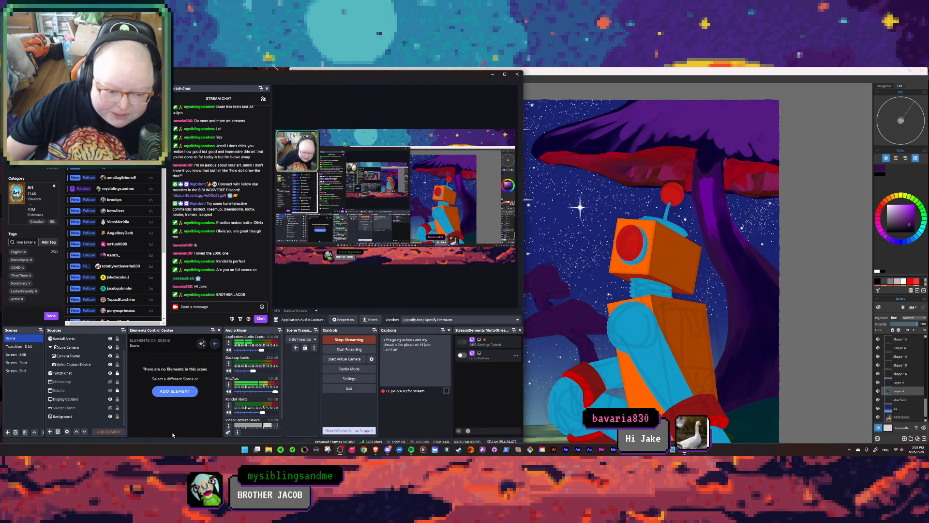
pyautogui.click(110, 400)
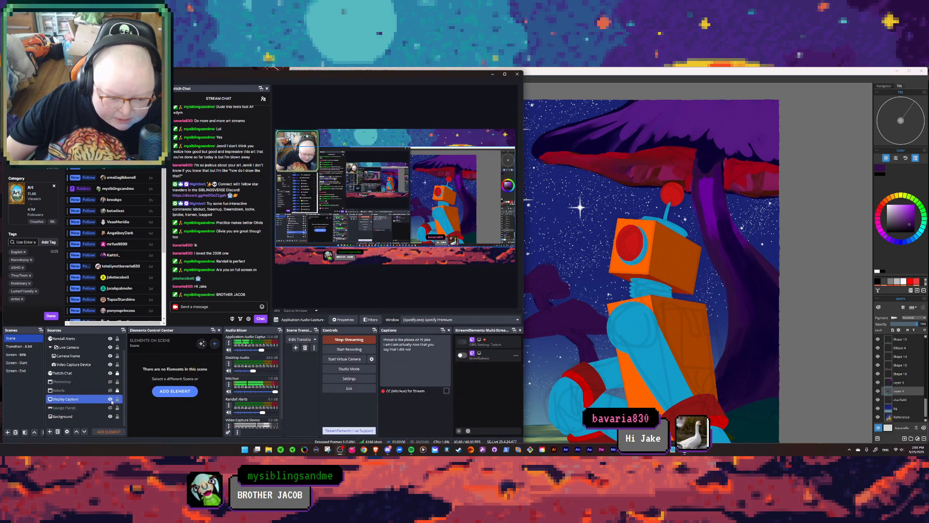
pyautogui.click(111, 400)
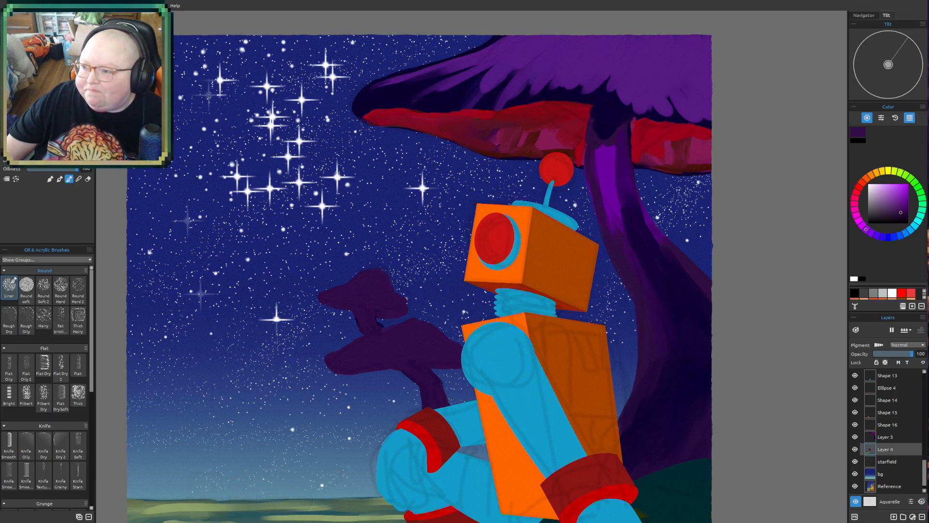
pyautogui.moveTo(325, 323); pyautogui.dragTo(347, 271)
pyautogui.moveTo(343, 381)
pyautogui.mouseDown()
pyautogui.moveTo(353, 299)
pyautogui.moveTo(342, 315)
pyautogui.moveTo(323, 312)
pyautogui.moveTo(317, 326)
pyautogui.mouseUp()
pyautogui.moveTo(362, 281)
pyautogui.mouseDown()
pyautogui.moveTo(357, 344)
pyautogui.moveTo(354, 296)
pyautogui.moveTo(332, 332)
pyautogui.moveTo(326, 372)
pyautogui.moveTo(343, 387)
pyautogui.mouseUp()
pyautogui.moveTo(380, 348); pyautogui.dragTo(373, 368)
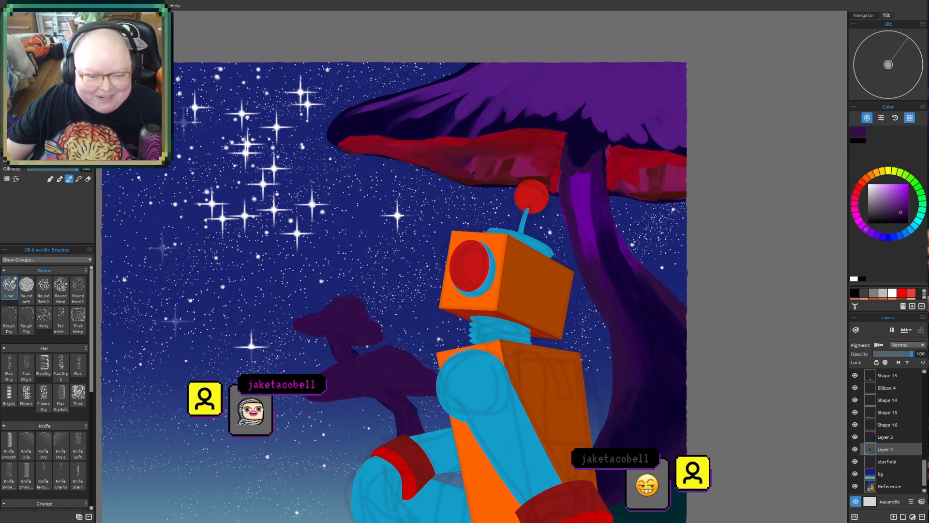
pyautogui.moveTo(239, 290)
pyautogui.mouseDown()
pyautogui.moveTo(242, 310)
pyautogui.moveTo(265, 299)
pyautogui.mouseUp()
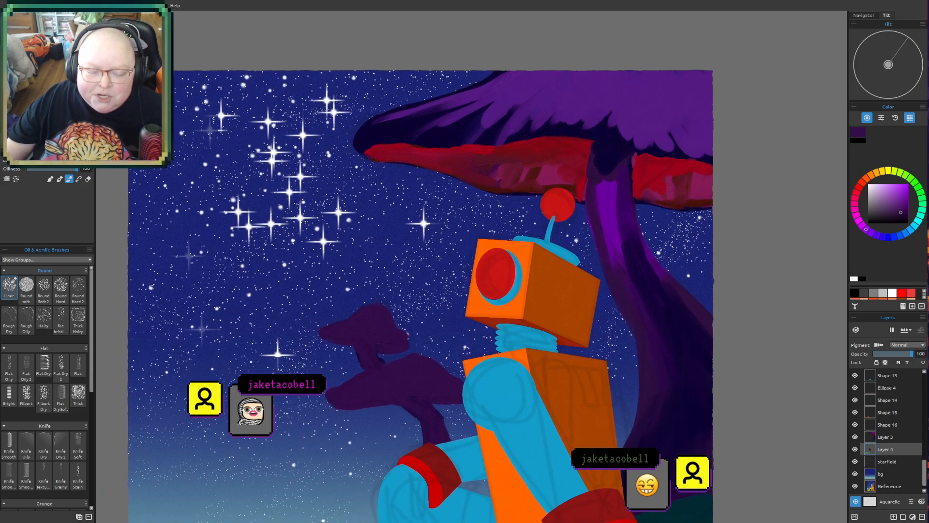
pyautogui.moveTo(292, 398); pyautogui.dragTo(316, 378)
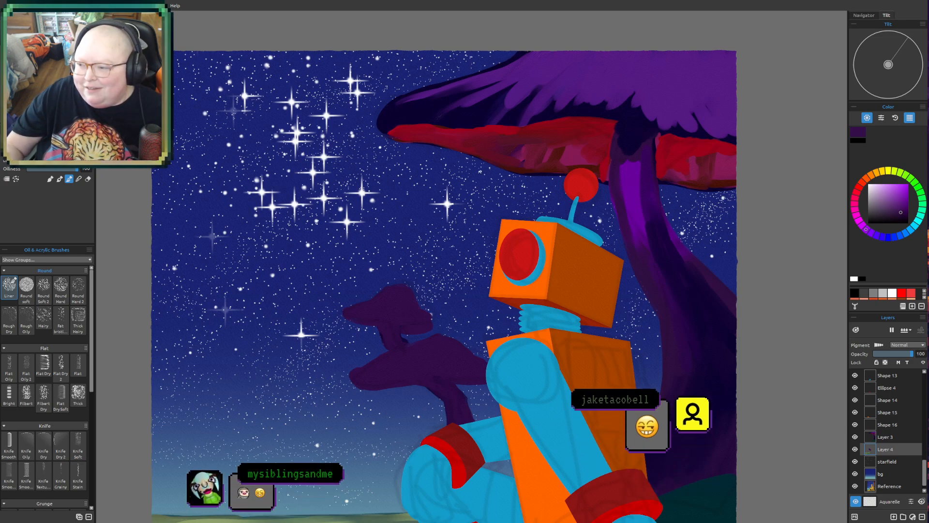
# - Sample dark red from the giant mushroom's underside and paint thin red undersides beneath the caps of the two small background mushrooms
pyautogui.keyDown('alt'); pyautogui.click(573, 135); pyautogui.keyUp('alt')
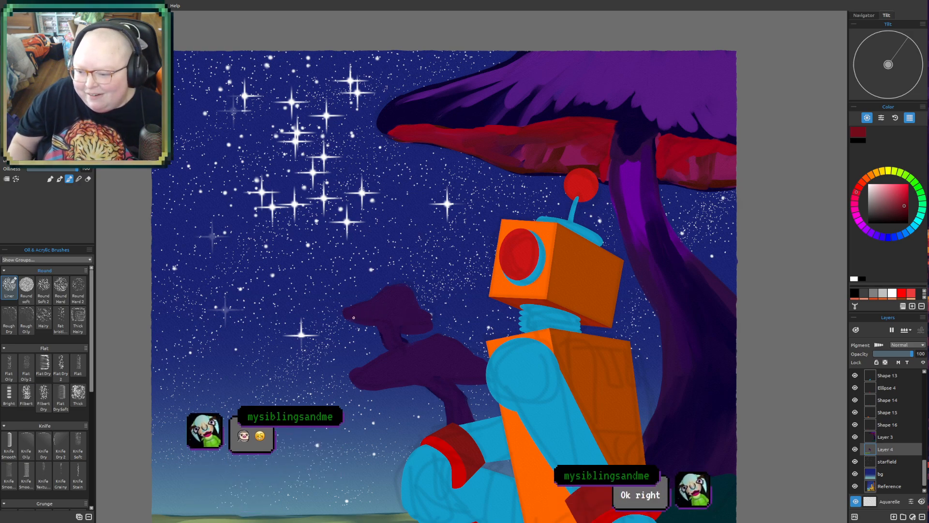
pyautogui.moveTo(354, 317); pyautogui.dragTo(350, 316)
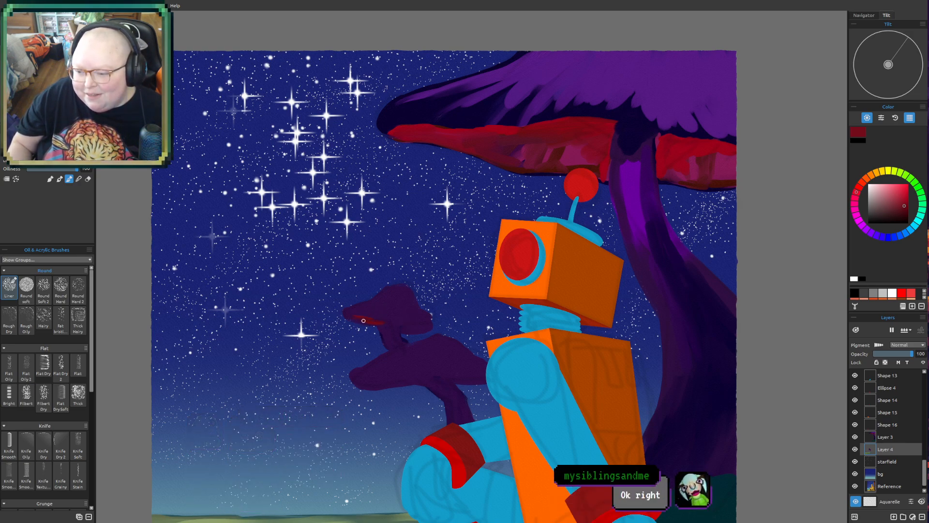
pyautogui.moveTo(404, 326); pyautogui.dragTo(426, 327)
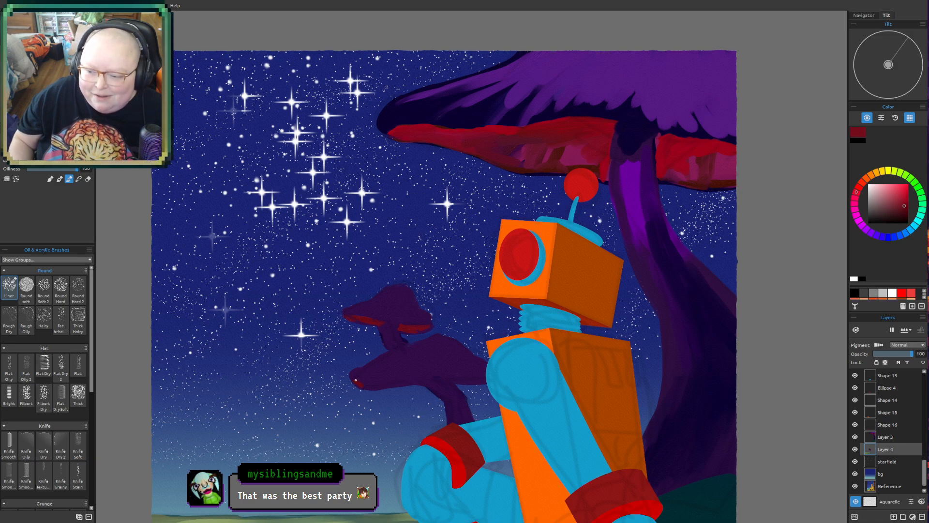
pyautogui.moveTo(371, 381); pyautogui.dragTo(429, 382)
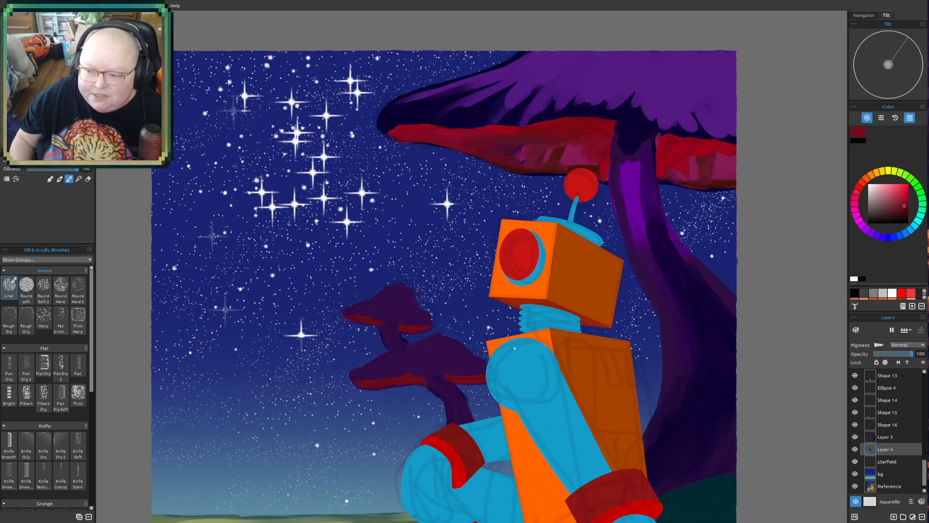
# - Sample dark indigo from the top of the giant mushroom's stem and paint shadows on both small mushrooms' caps and stems
pyautogui.scroll(-5, 565, 303)
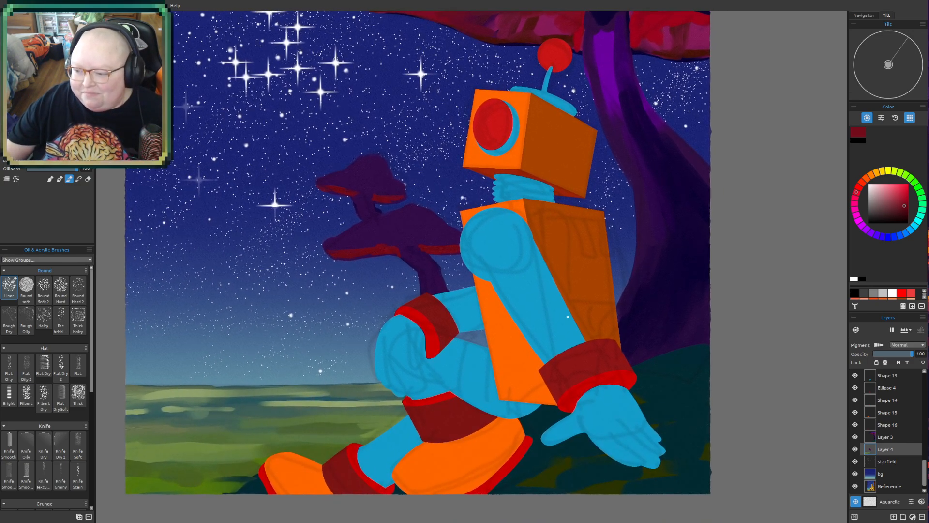
pyautogui.scroll(-2, 593, 380)
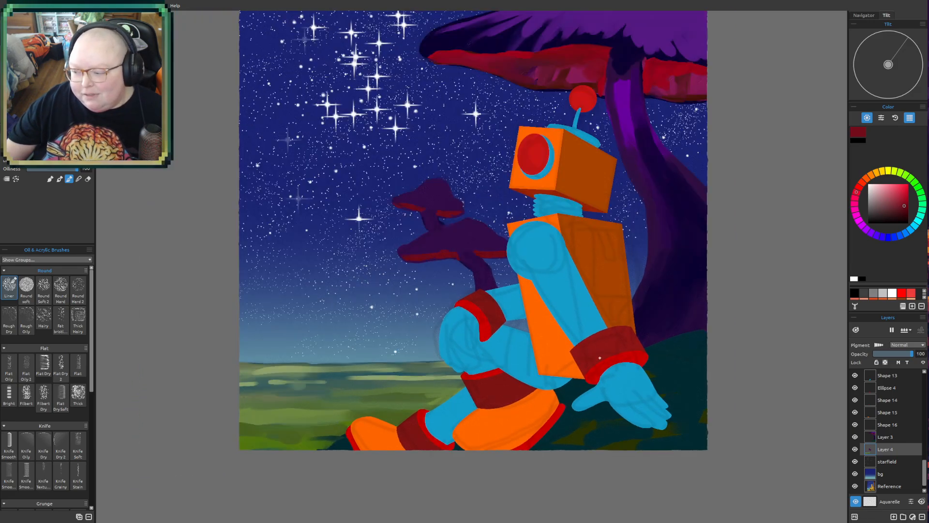
pyautogui.moveTo(593, 350); pyautogui.dragTo(532, 401)
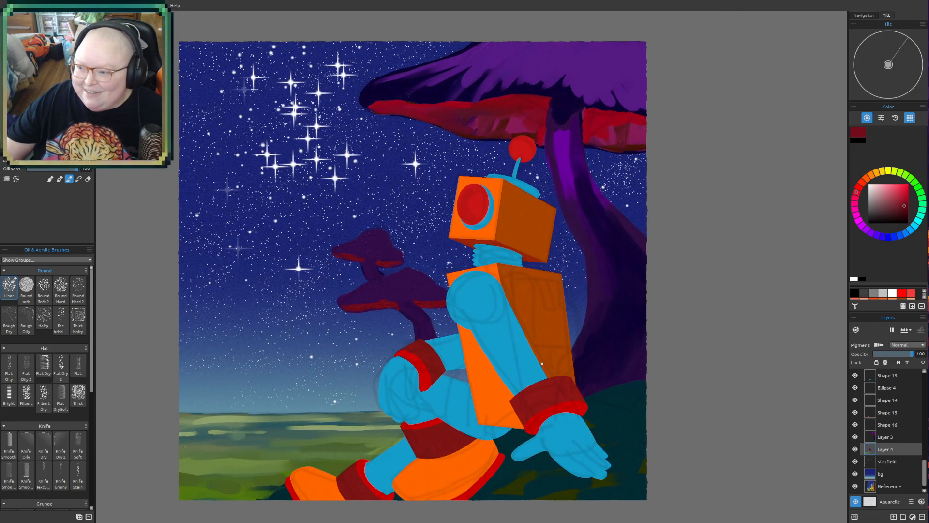
pyautogui.keyDown('alt'); pyautogui.click(568, 101); pyautogui.keyUp('alt')
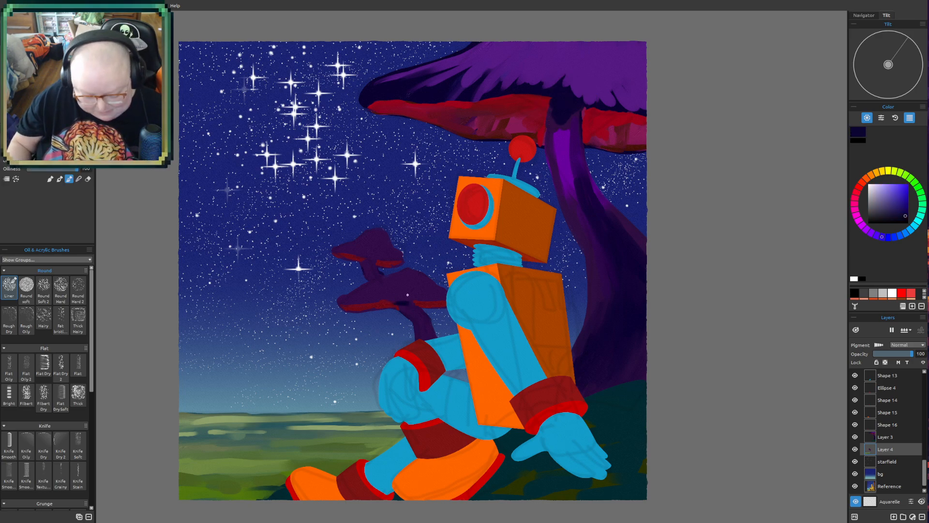
pyautogui.moveTo(399, 296)
pyautogui.mouseDown()
pyautogui.moveTo(387, 297)
pyautogui.moveTo(402, 296)
pyautogui.moveTo(392, 293)
pyautogui.moveTo(406, 283)
pyautogui.moveTo(391, 284)
pyautogui.moveTo(416, 279)
pyautogui.mouseUp()
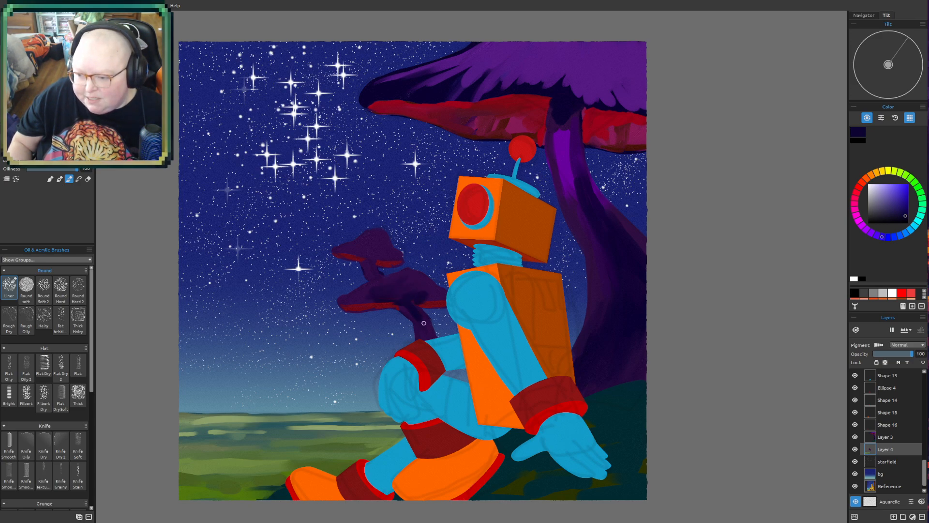
pyautogui.moveTo(348, 244)
pyautogui.mouseDown()
pyautogui.moveTo(383, 254)
pyautogui.moveTo(368, 249)
pyautogui.moveTo(377, 240)
pyautogui.moveTo(380, 257)
pyautogui.moveTo(366, 260)
pyautogui.moveTo(374, 282)
pyautogui.mouseUp()
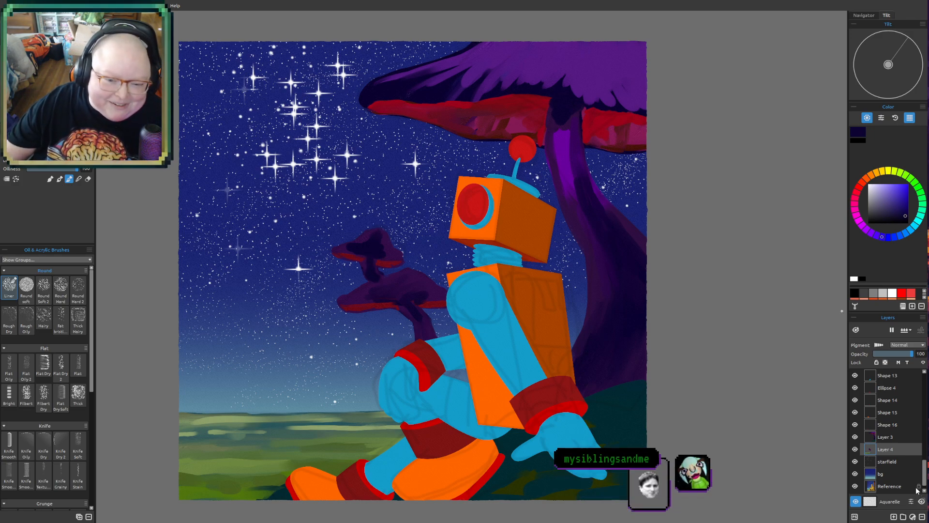
# - Select the sketch layer at the top of the layer stack and hide it
pyautogui.scroll(10, 913, 421)
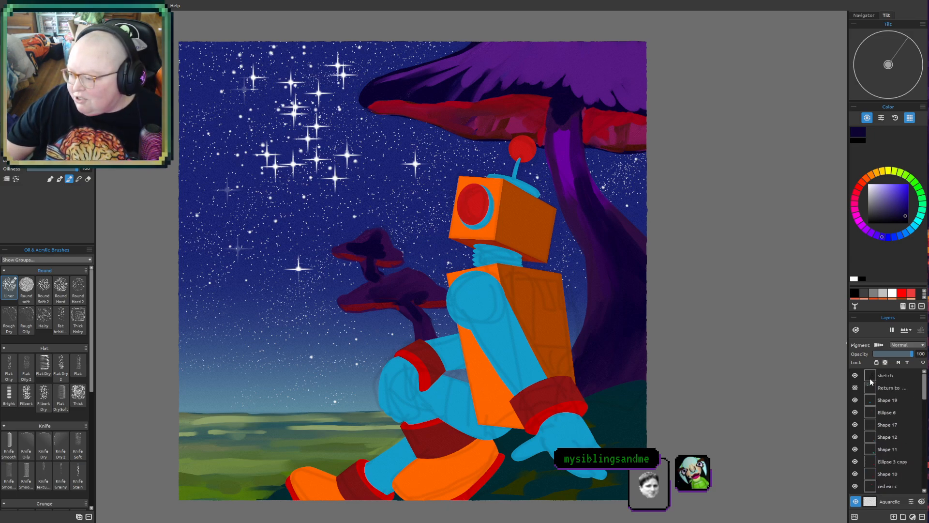
pyautogui.click(889, 377)
pyautogui.click(855, 377)
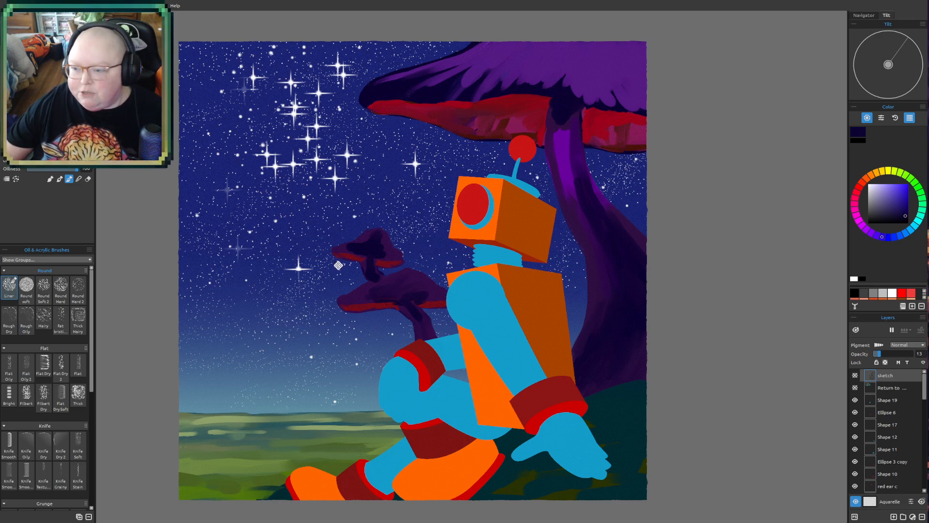
# - Look through the layer stack and add a new layer directly above Shape 19
pyautogui.moveTo(340, 265); pyautogui.dragTo(304, 269)
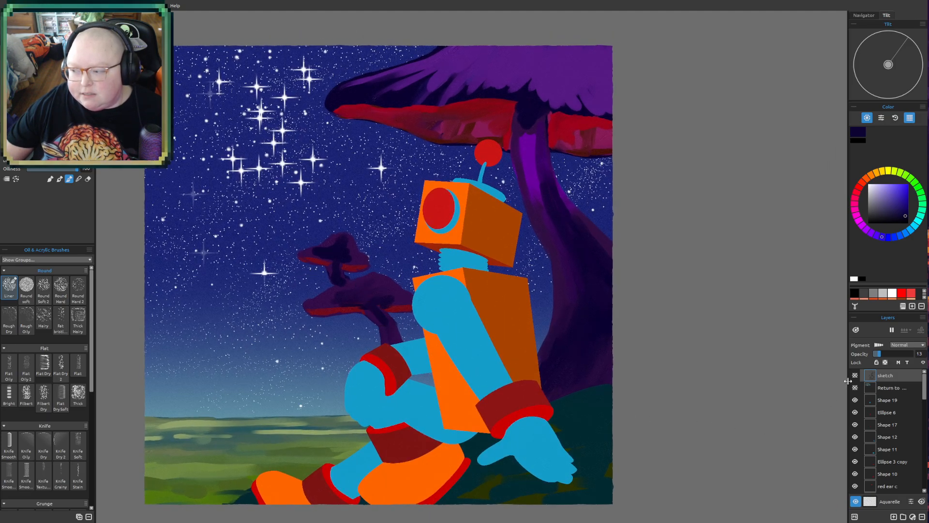
pyautogui.scroll(-2, 913, 431)
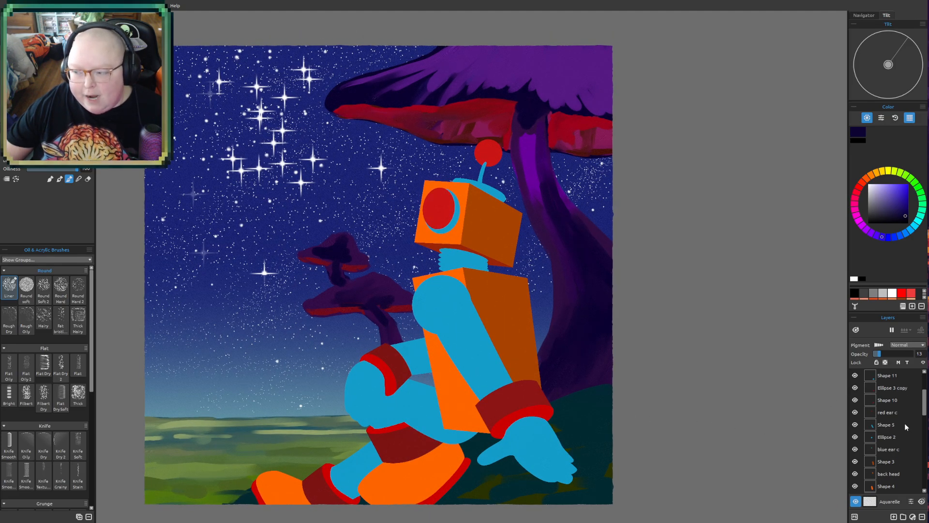
pyautogui.scroll(-2, 905, 423)
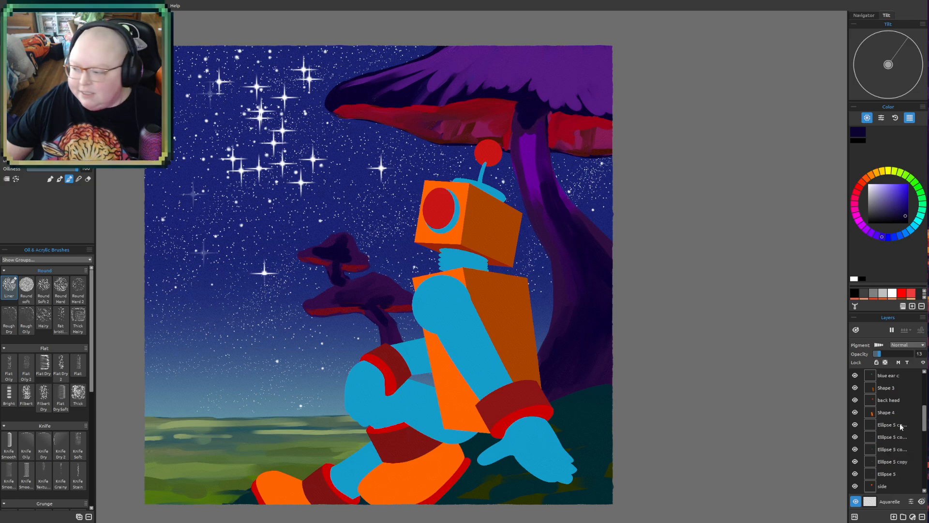
pyautogui.scroll(-4, 899, 424)
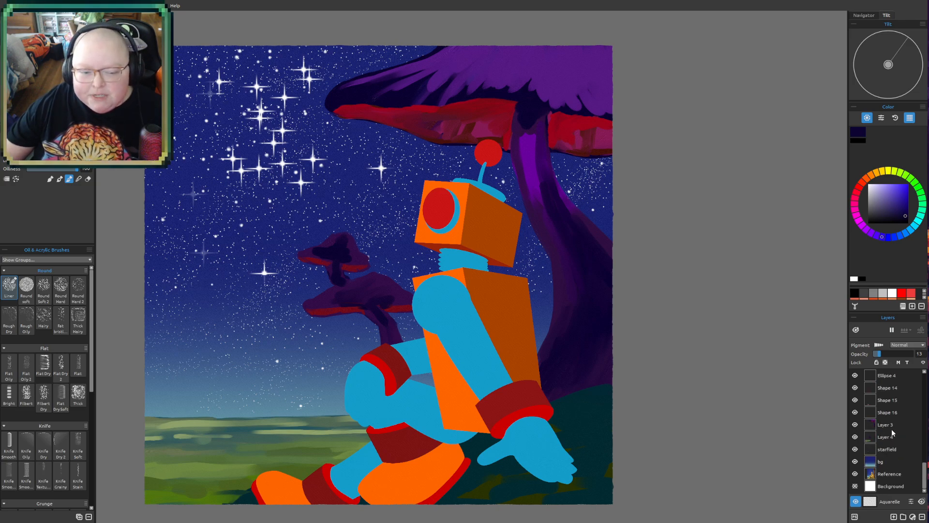
pyautogui.moveTo(521, 390)
pyautogui.mouseDown()
pyautogui.moveTo(567, 390)
pyautogui.moveTo(572, 357)
pyautogui.mouseUp()
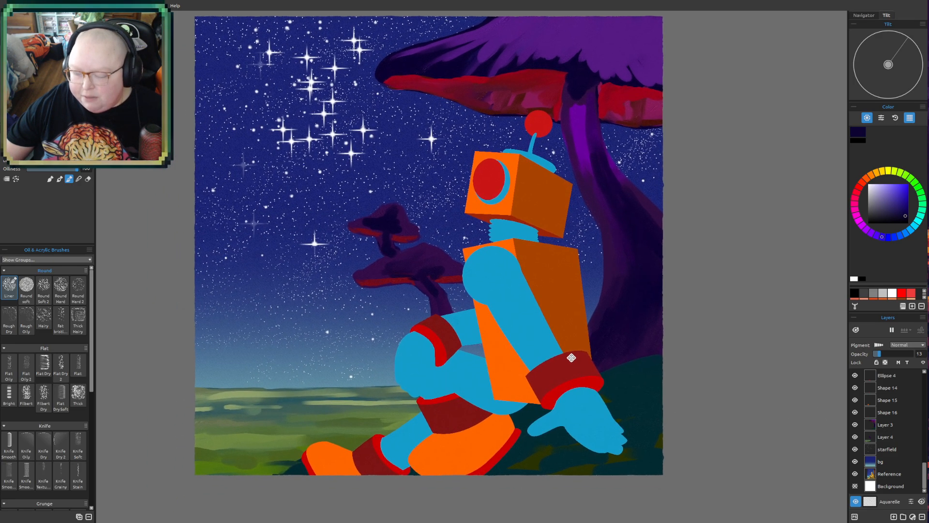
pyautogui.scroll(5, 910, 431)
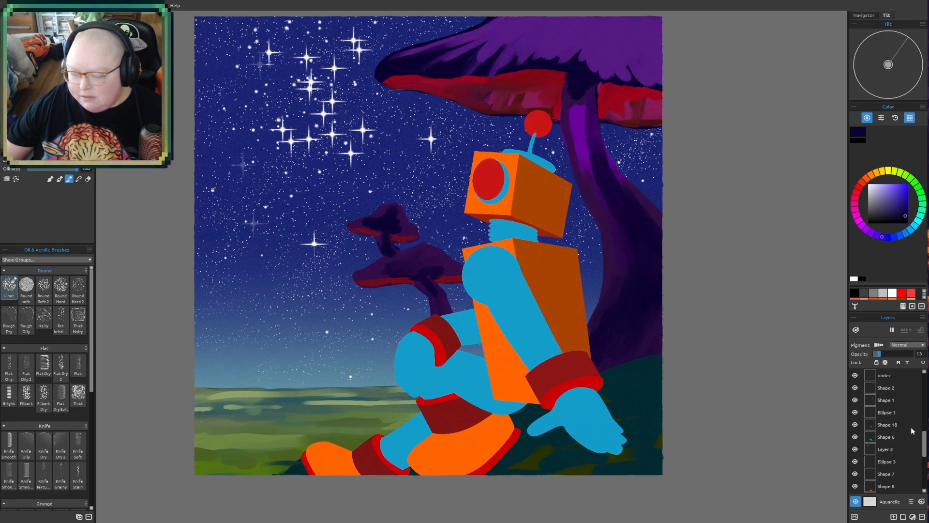
pyautogui.scroll(3, 896, 439)
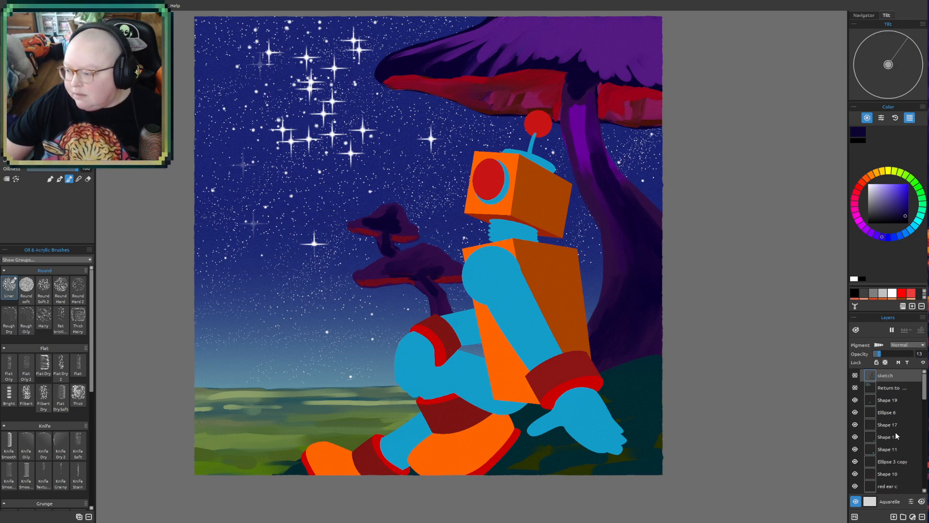
pyautogui.click(902, 401)
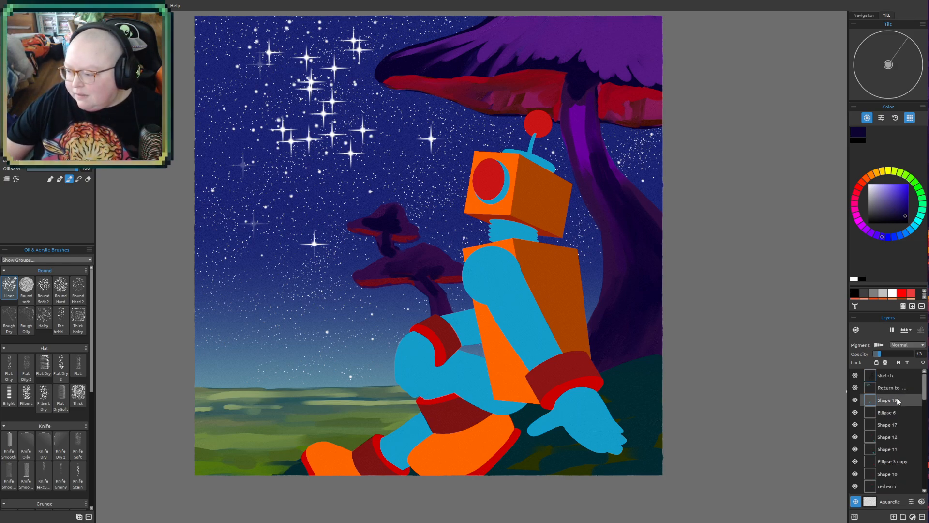
pyautogui.click(894, 517)
# - Examine the robot's boots, legs, arm, body and head up close against the background
pyautogui.moveTo(662, 334); pyautogui.dragTo(612, 347)
pyautogui.moveTo(525, 358); pyautogui.dragTo(573, 354)
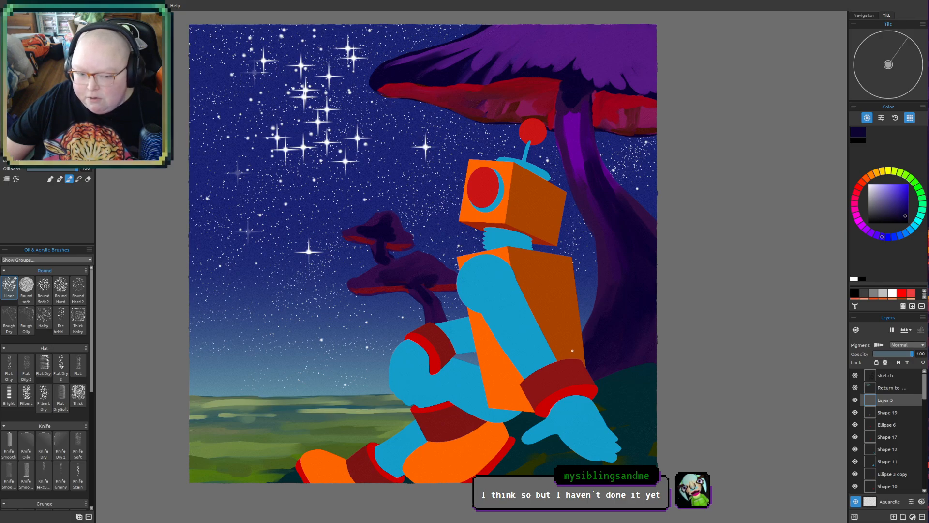
pyautogui.scroll(2, 525, 289)
pyautogui.moveTo(513, 233); pyautogui.dragTo(493, 361)
pyautogui.moveTo(398, 416); pyautogui.dragTo(428, 356)
pyautogui.moveTo(386, 437)
pyautogui.mouseDown()
pyautogui.moveTo(413, 384)
pyautogui.moveTo(430, 291)
pyautogui.mouseUp()
pyautogui.moveTo(424, 368); pyautogui.dragTo(436, 301)
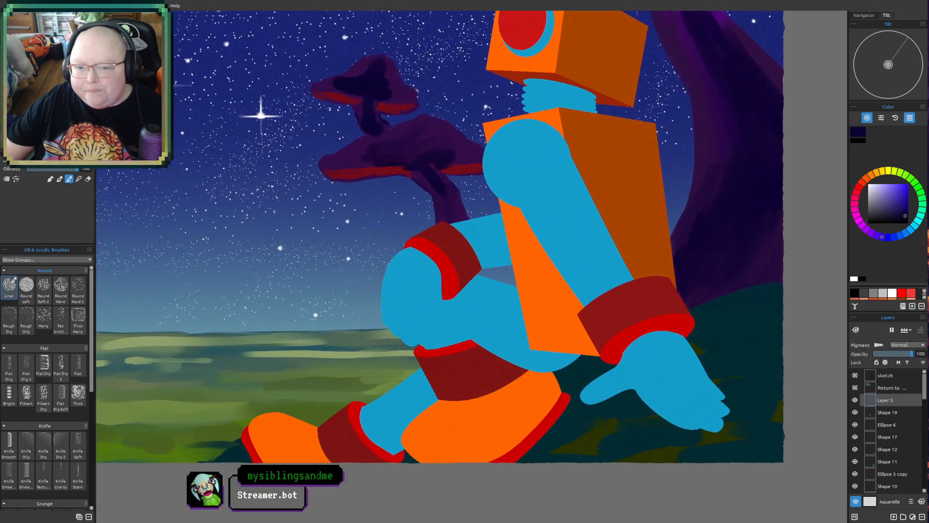
pyautogui.moveTo(412, 318)
pyautogui.mouseDown()
pyautogui.moveTo(355, 380)
pyautogui.moveTo(317, 336)
pyautogui.moveTo(303, 343)
pyautogui.mouseUp()
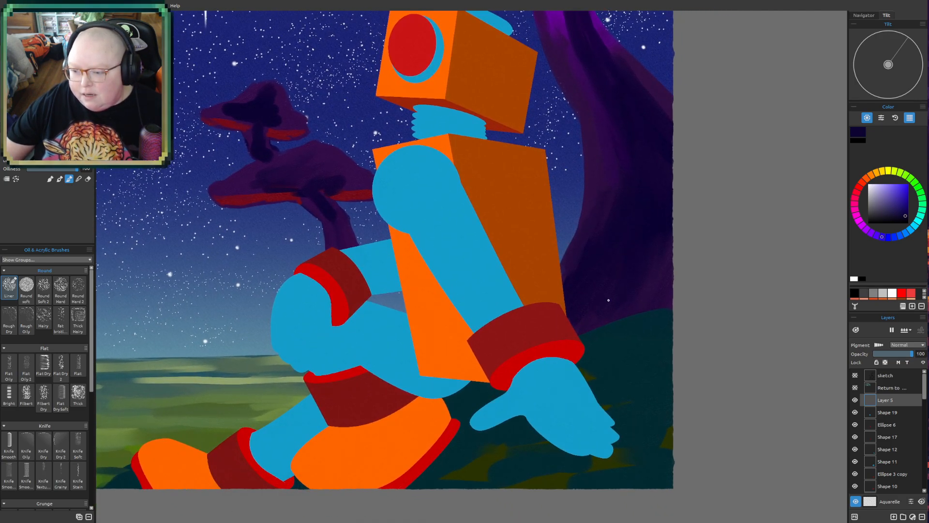
pyautogui.moveTo(608, 300); pyautogui.dragTo(562, 476)
pyautogui.moveTo(535, 380); pyautogui.dragTo(522, 438)
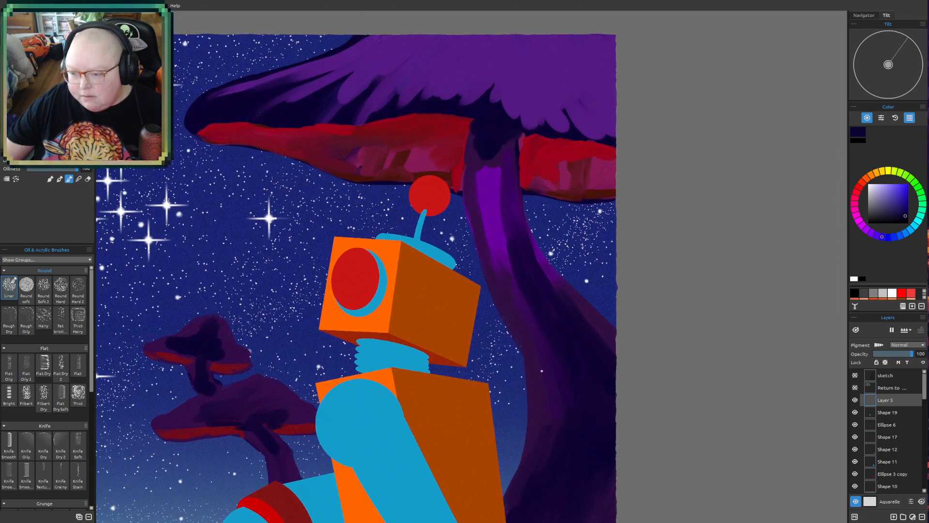
pyautogui.scroll(2, 542, 370)
pyautogui.moveTo(514, 375); pyautogui.dragTo(550, 402)
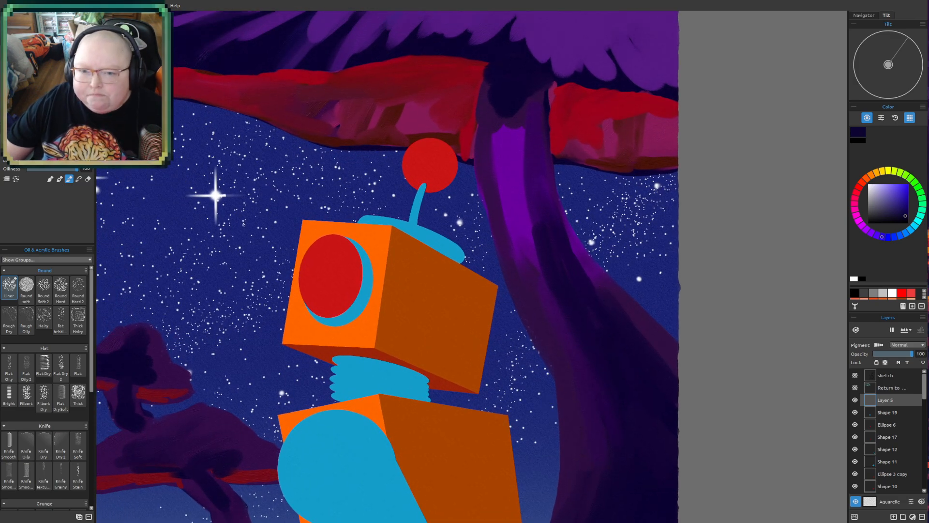
pyautogui.press('i')
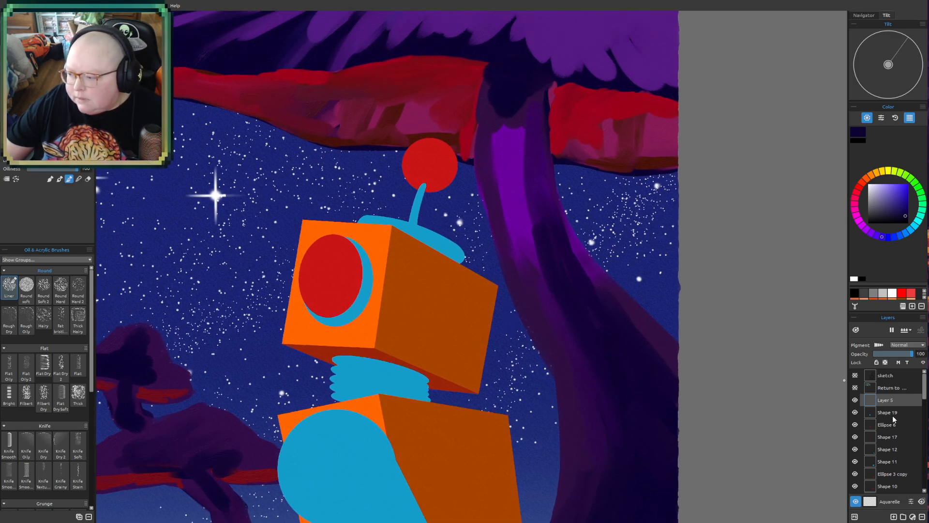
# - Select the Shape 19 layer and examine the overall composition of the robot, small mushrooms and starry sky
pyautogui.click(893, 414)
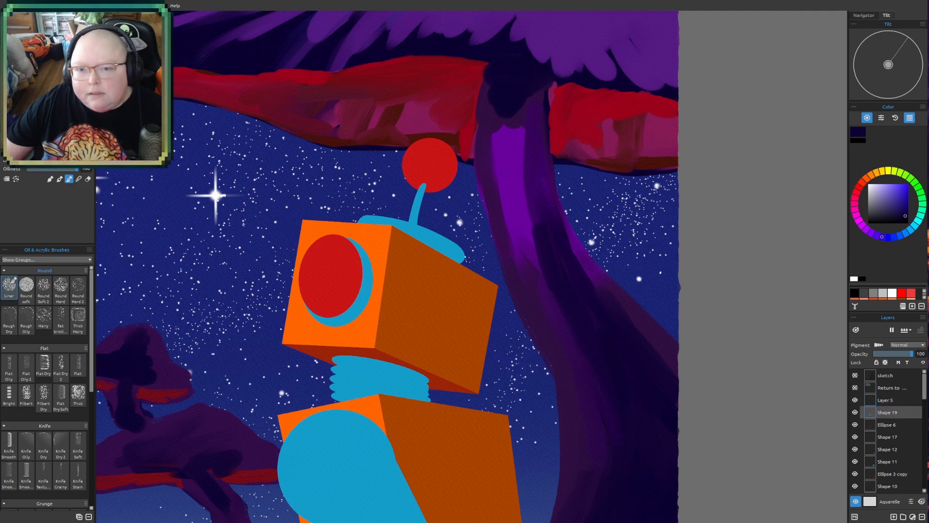
pyautogui.moveTo(242, 281)
pyautogui.mouseDown()
pyautogui.moveTo(233, 196)
pyautogui.moveTo(270, 265)
pyautogui.mouseUp()
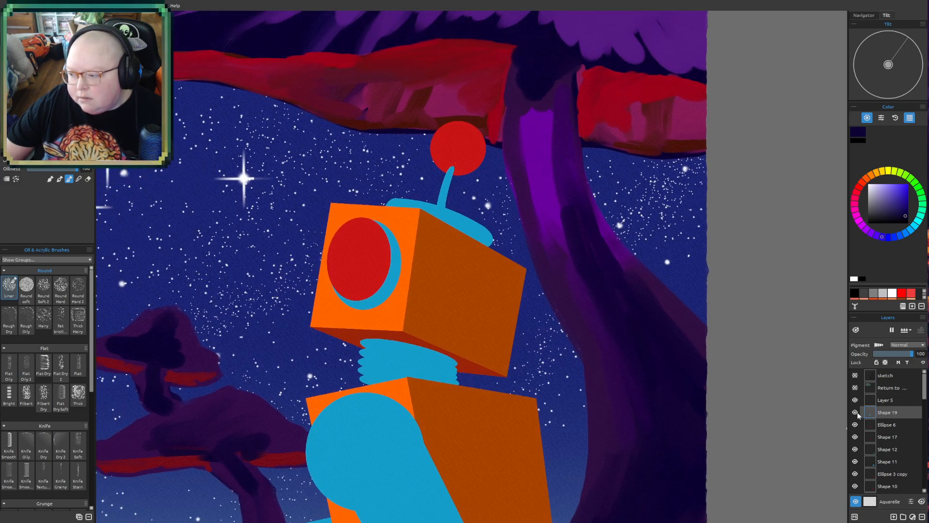
pyautogui.scroll(-4, 449, 376)
pyautogui.moveTo(440, 434); pyautogui.dragTo(441, 325)
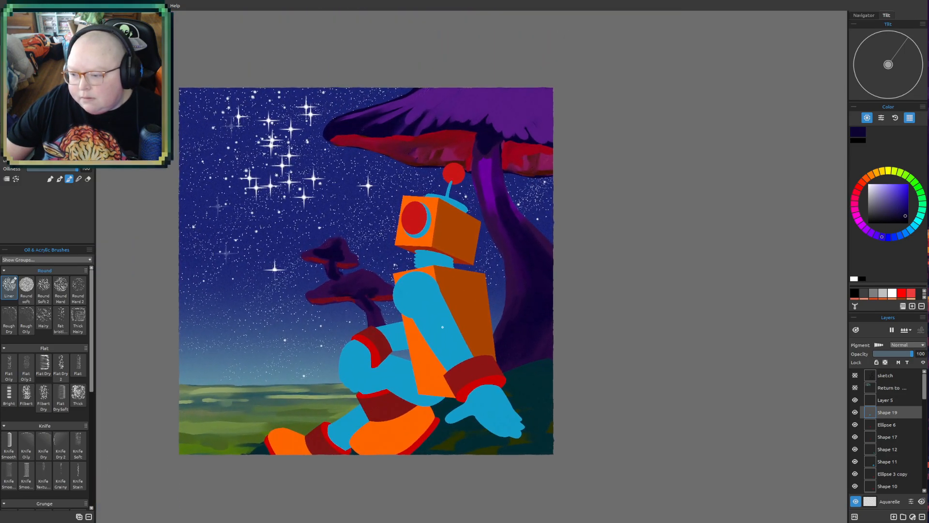
pyautogui.scroll(1, 440, 326)
pyautogui.scroll(3, 441, 326)
pyautogui.moveTo(336, 368); pyautogui.dragTo(527, 310)
pyautogui.moveTo(392, 220); pyautogui.dragTo(392, 372)
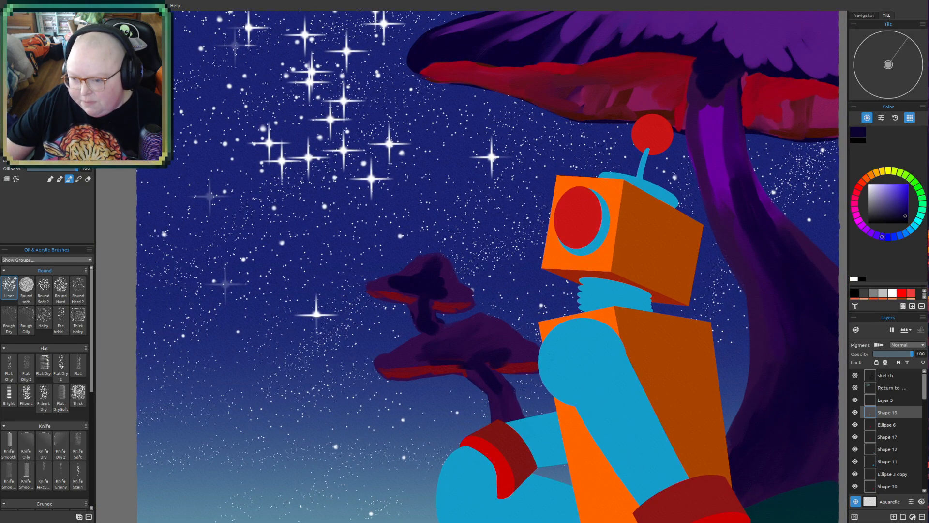
pyautogui.moveTo(431, 237); pyautogui.dragTo(508, 312)
pyautogui.moveTo(618, 377); pyautogui.dragTo(531, 287)
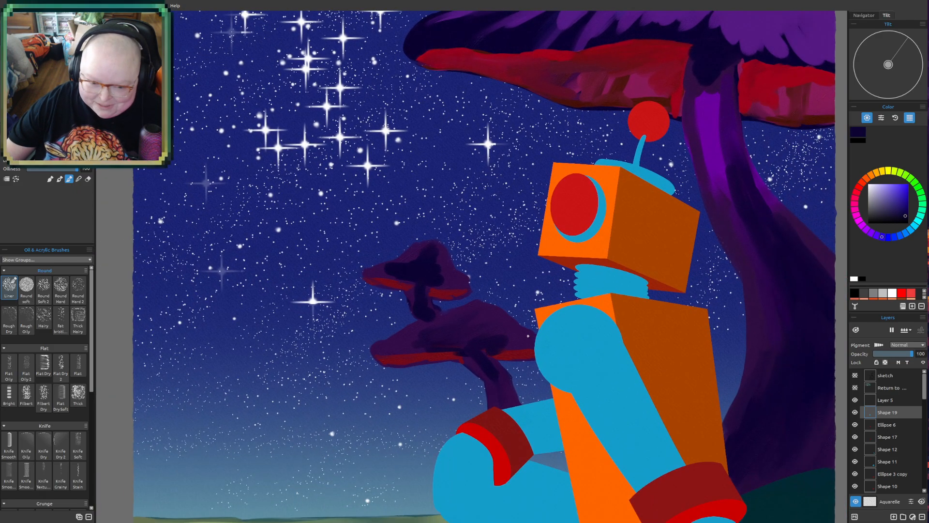
pyautogui.moveTo(512, 338); pyautogui.dragTo(491, 248)
pyautogui.moveTo(537, 359); pyautogui.dragTo(533, 301)
pyautogui.moveTo(519, 386); pyautogui.dragTo(390, 376)
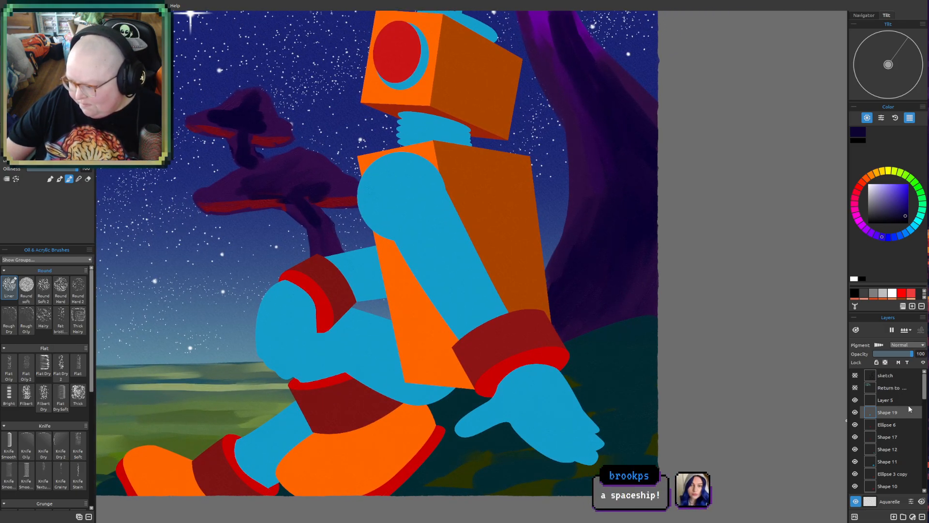
# - Choose a muted green paint colour and make the "Return to Xenon-74" title layer visible
pyautogui.click(905, 175)
pyautogui.click(891, 203)
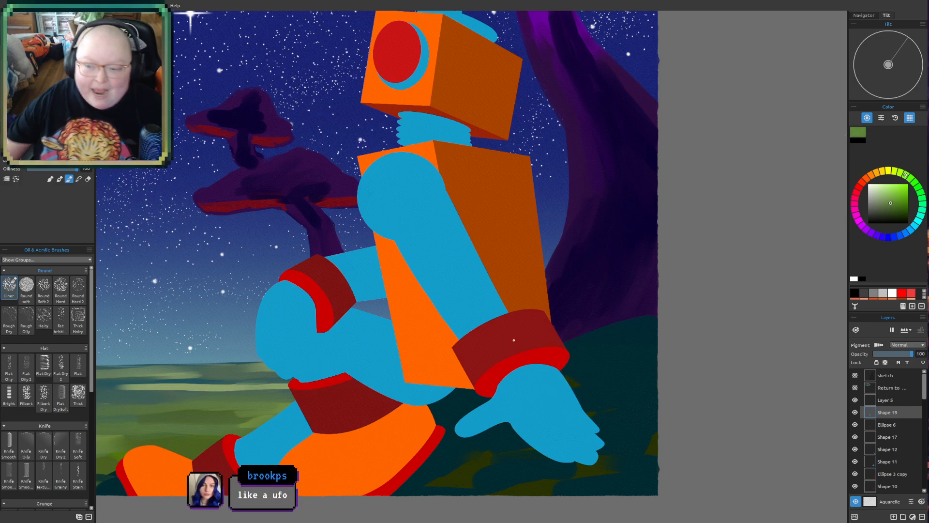
pyautogui.moveTo(332, 215)
pyautogui.mouseDown()
pyautogui.moveTo(610, 438)
pyautogui.moveTo(544, 444)
pyautogui.mouseUp()
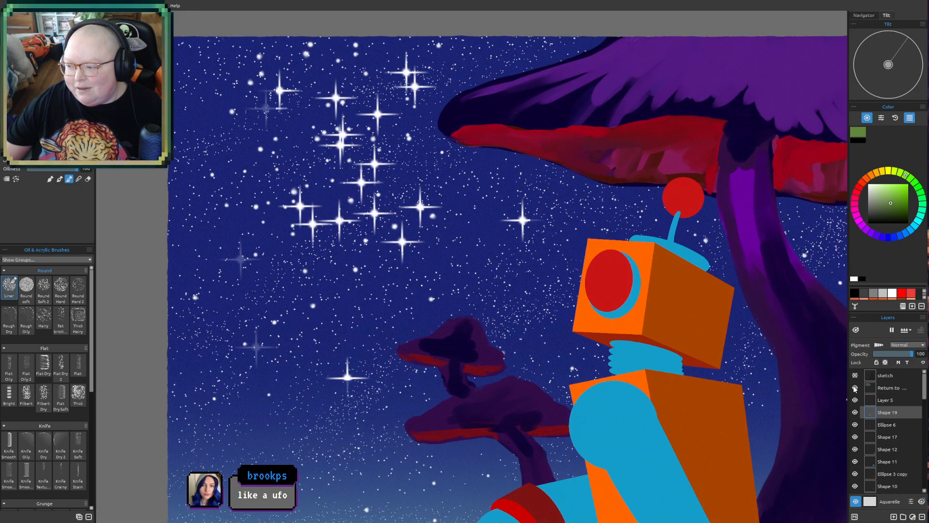
pyautogui.click(883, 390)
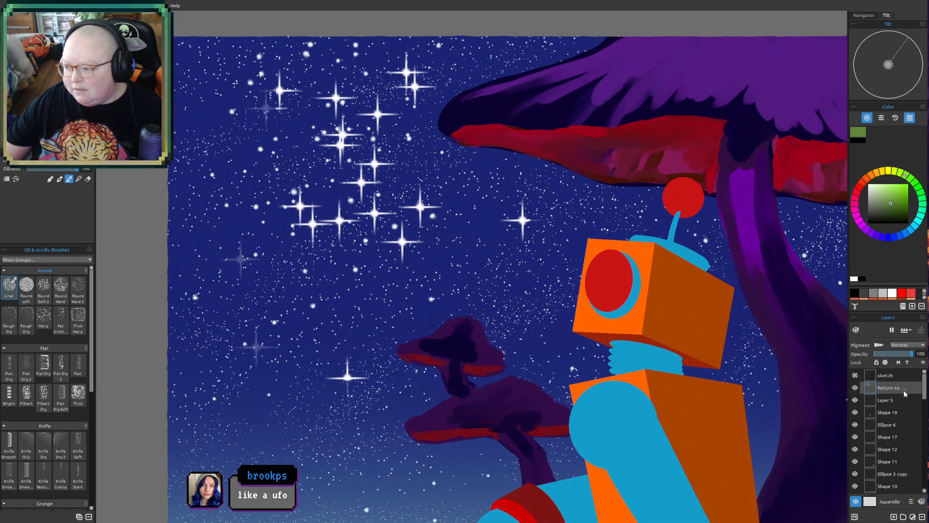
pyautogui.moveTo(597, 388); pyautogui.dragTo(583, 334)
pyautogui.moveTo(636, 382)
pyautogui.mouseDown()
pyautogui.moveTo(626, 365)
pyautogui.moveTo(614, 368)
pyautogui.mouseUp()
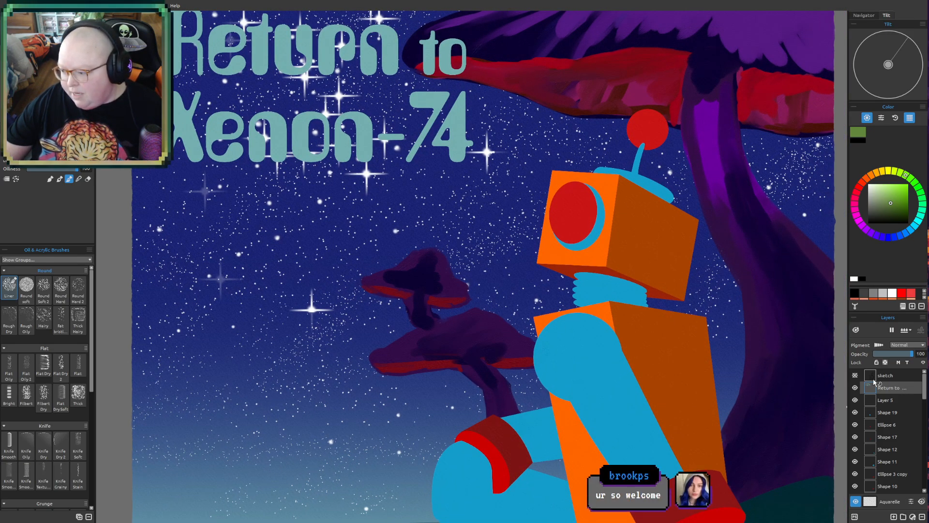
# - On the new empty layer, paint a thin, flat greyish-purple saucer in the sky below the title, with darker purple over its middle
pyautogui.click(869, 399)
pyautogui.click(856, 400)
pyautogui.click(856, 400)
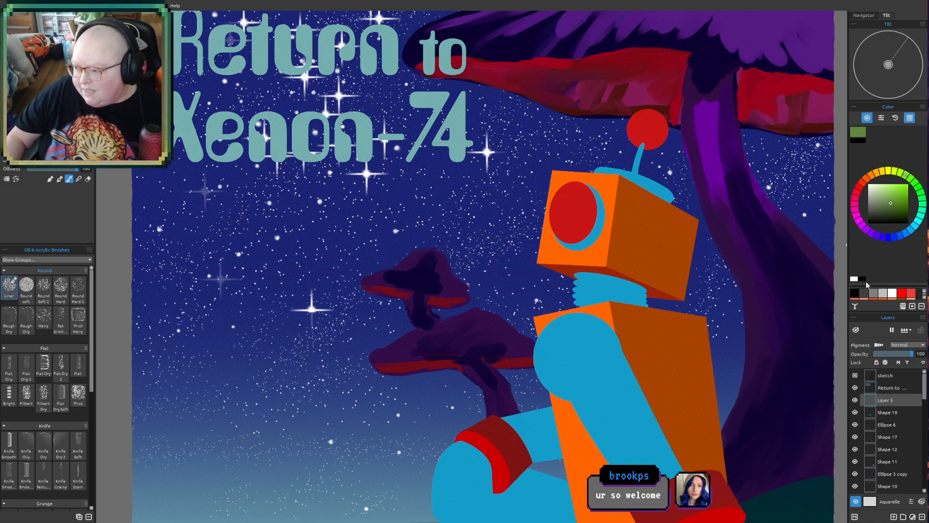
pyautogui.click(889, 210)
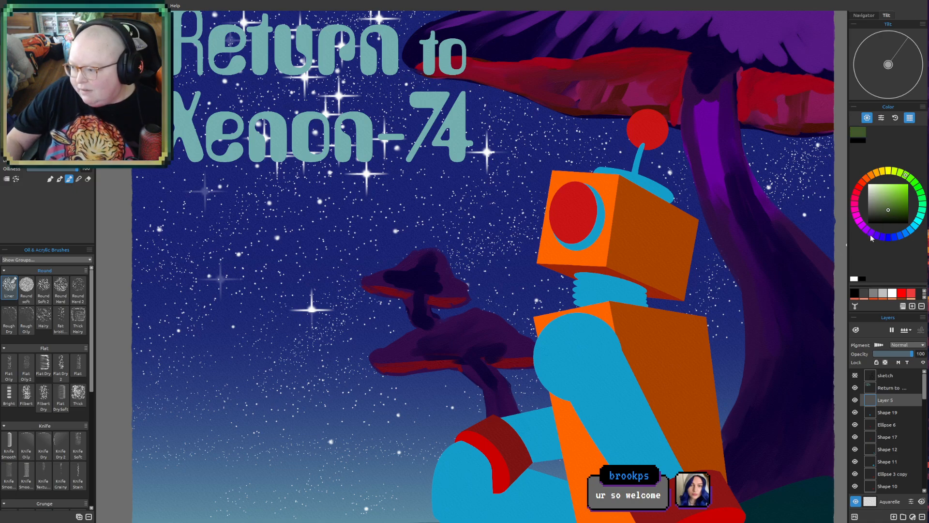
pyautogui.click(872, 235)
pyautogui.click(883, 210)
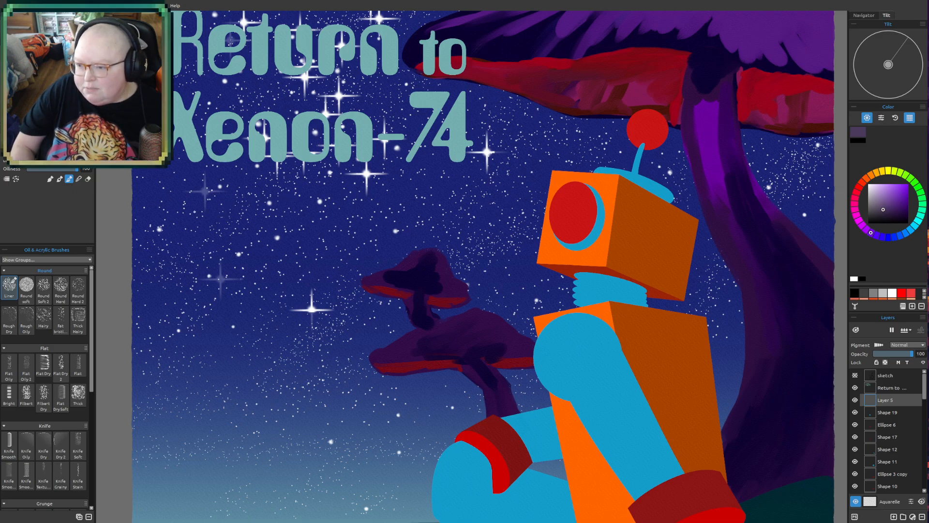
pyautogui.moveTo(180, 213)
pyautogui.mouseDown()
pyautogui.moveTo(247, 203)
pyautogui.moveTo(171, 211)
pyautogui.moveTo(288, 204)
pyautogui.mouseUp()
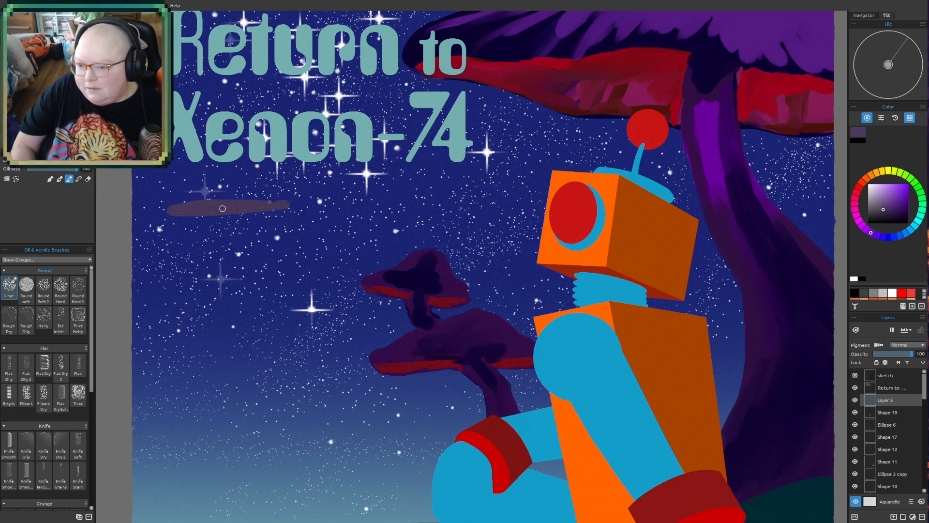
pyautogui.click(892, 211)
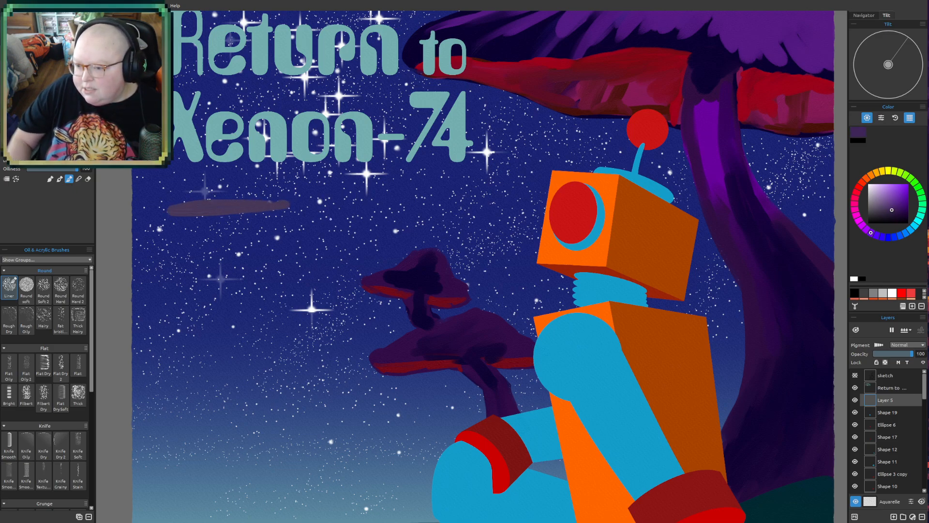
pyautogui.moveTo(229, 206)
pyautogui.mouseDown()
pyautogui.moveTo(184, 208)
pyautogui.moveTo(260, 206)
pyautogui.moveTo(209, 208)
pyautogui.moveTo(249, 204)
pyautogui.moveTo(213, 206)
pyautogui.mouseUp()
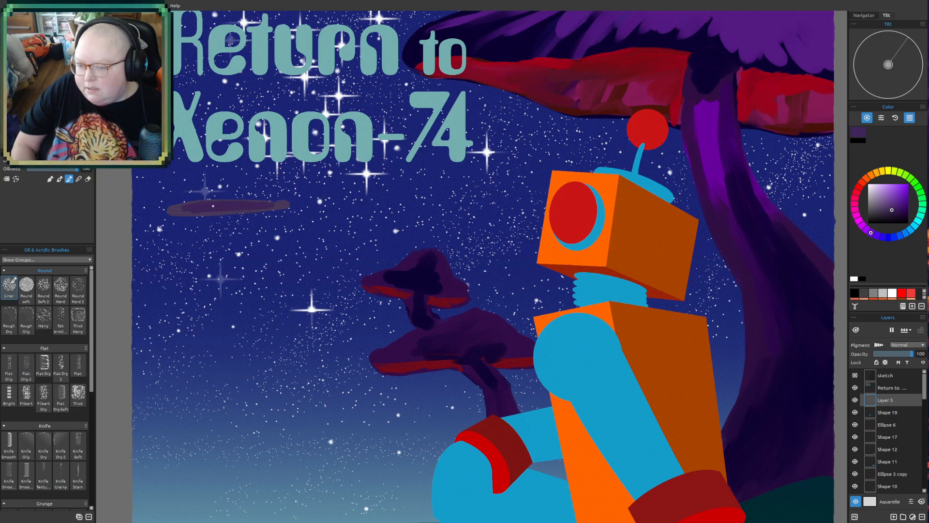
# - Erase the first saucer shape and repaint it in dark purple as a slim, pointed ellipse below the title
pyautogui.press('e')
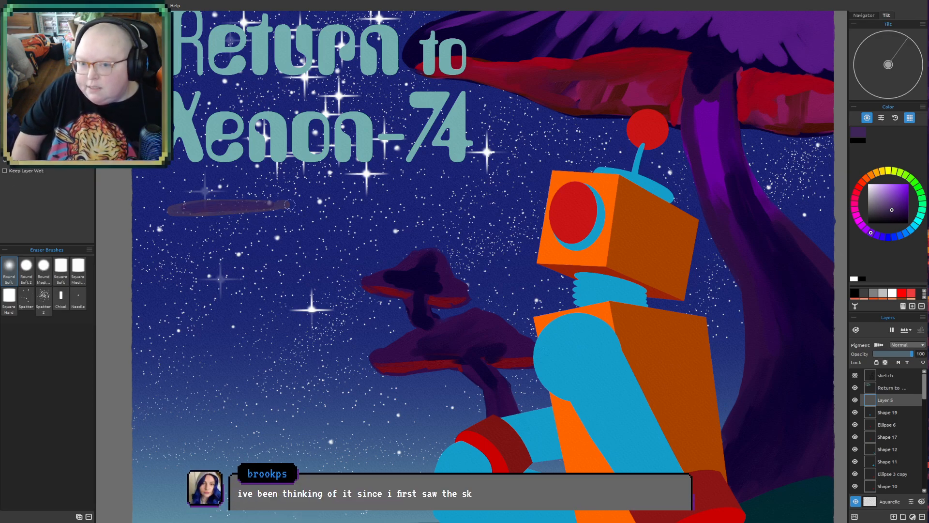
pyautogui.moveTo(257, 200)
pyautogui.mouseDown()
pyautogui.moveTo(233, 214)
pyautogui.moveTo(250, 193)
pyautogui.moveTo(309, 203)
pyautogui.moveTo(173, 217)
pyautogui.mouseUp()
pyautogui.press('e')
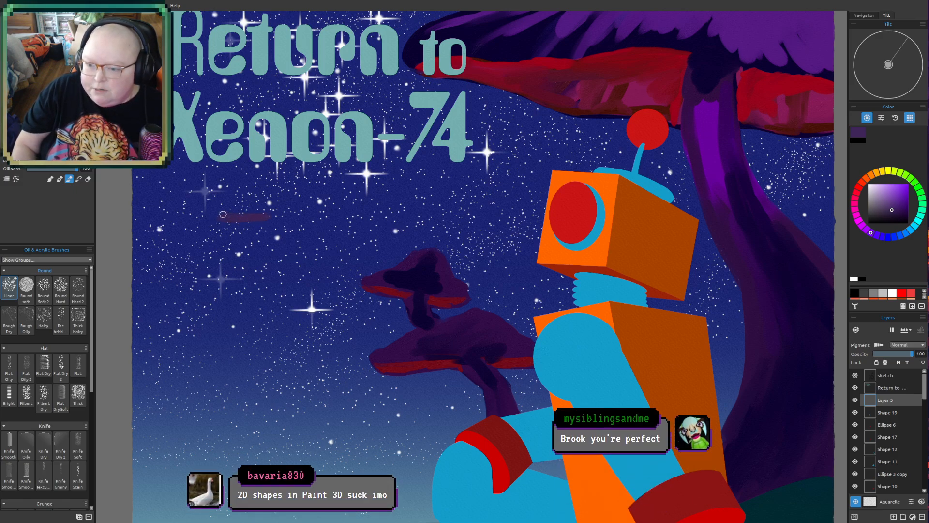
pyautogui.moveTo(234, 214)
pyautogui.mouseDown()
pyautogui.moveTo(261, 213)
pyautogui.moveTo(211, 222)
pyautogui.moveTo(260, 222)
pyautogui.moveTo(203, 224)
pyautogui.moveTo(239, 223)
pyautogui.mouseUp()
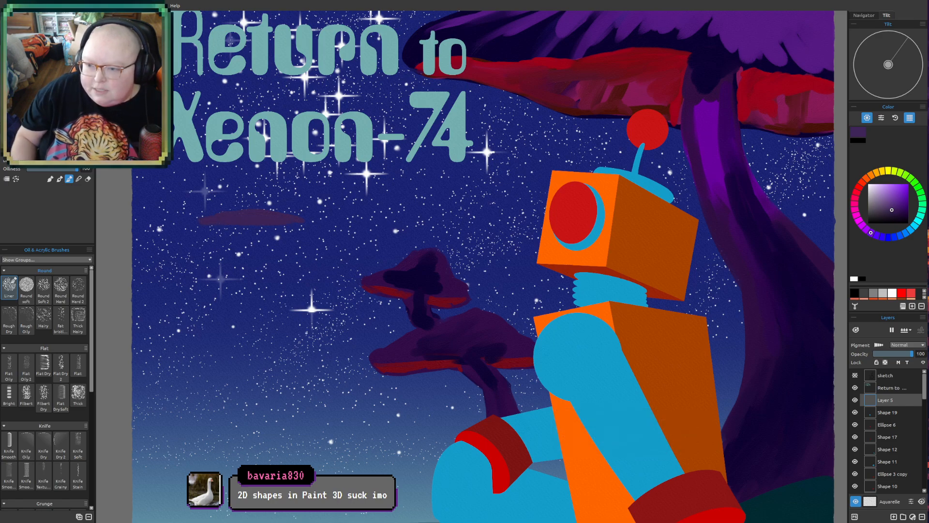
pyautogui.scroll(-3, 313, 313)
pyautogui.scroll(4, 463, 338)
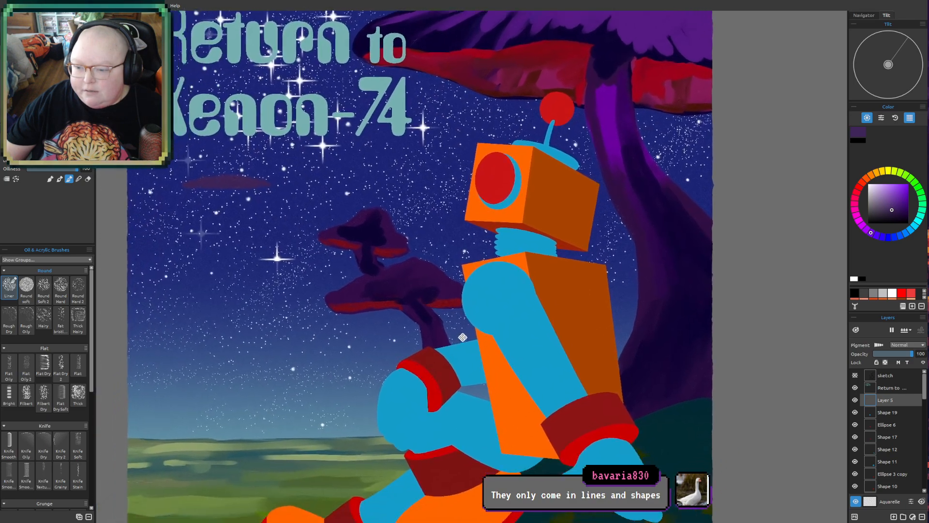
pyautogui.moveTo(463, 338); pyautogui.dragTo(535, 299)
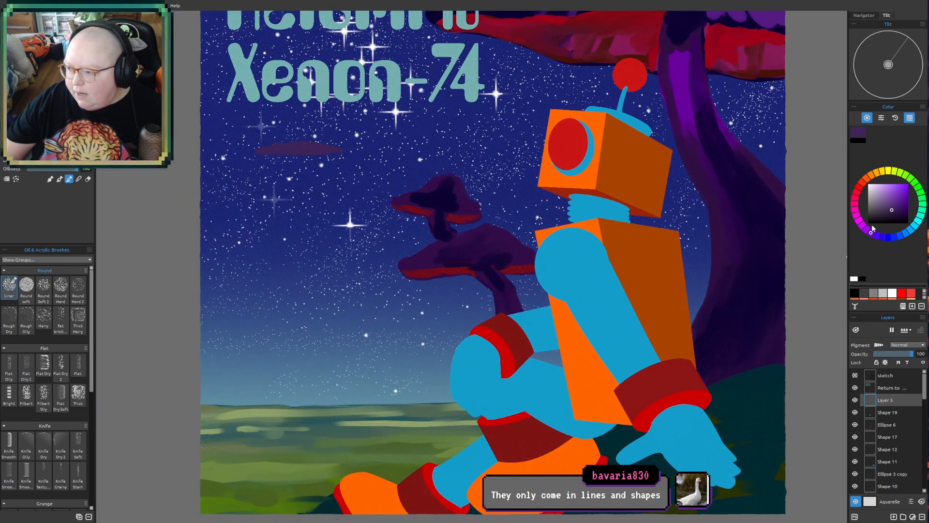
# - Choose a dark muted blue and sketch a long dome-shaped arc over the horizon beside the robot's knee
pyautogui.moveTo(871, 232)
pyautogui.mouseDown()
pyautogui.moveTo(902, 245)
pyautogui.moveTo(906, 235)
pyautogui.mouseUp()
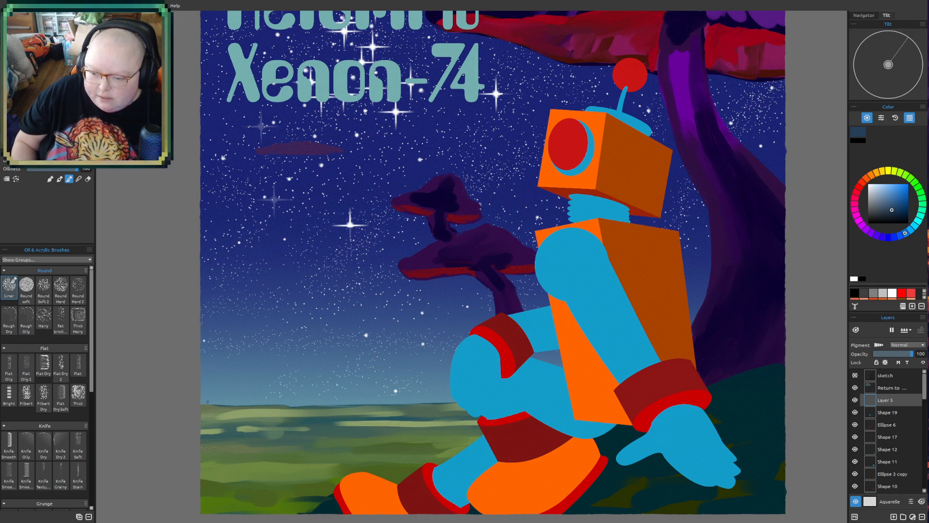
pyautogui.moveTo(214, 330); pyautogui.dragTo(357, 361)
pyautogui.moveTo(297, 342)
pyautogui.mouseDown()
pyautogui.moveTo(389, 380)
pyautogui.moveTo(341, 352)
pyautogui.moveTo(392, 384)
pyautogui.moveTo(369, 365)
pyautogui.moveTo(403, 396)
pyautogui.moveTo(382, 372)
pyautogui.moveTo(413, 410)
pyautogui.moveTo(387, 385)
pyautogui.moveTo(406, 402)
pyautogui.mouseUp()
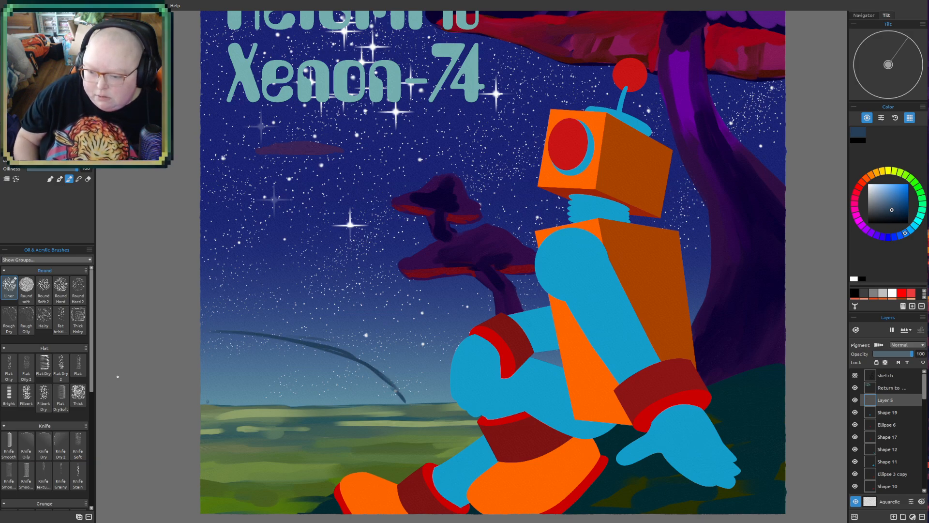
# - Sketch a row of short, uneven vertical tower strokes under the dome and a base line along the horizon
pyautogui.moveTo(206, 393)
pyautogui.mouseDown()
pyautogui.moveTo(210, 351)
pyautogui.moveTo(212, 397)
pyautogui.moveTo(223, 408)
pyautogui.moveTo(226, 373)
pyautogui.moveTo(220, 405)
pyautogui.mouseUp()
pyautogui.moveTo(226, 373)
pyautogui.mouseDown()
pyautogui.moveTo(227, 406)
pyautogui.moveTo(250, 380)
pyautogui.moveTo(255, 396)
pyautogui.mouseUp()
pyautogui.moveTo(275, 399)
pyautogui.mouseDown()
pyautogui.moveTo(303, 370)
pyautogui.moveTo(328, 375)
pyautogui.moveTo(327, 401)
pyautogui.mouseUp()
pyautogui.moveTo(335, 371)
pyautogui.mouseDown()
pyautogui.moveTo(337, 399)
pyautogui.moveTo(356, 405)
pyautogui.mouseUp()
pyautogui.moveTo(372, 393); pyautogui.dragTo(375, 403)
pyautogui.moveTo(267, 399); pyautogui.dragTo(249, 403)
pyautogui.scroll(-1, 464, 356)
pyautogui.moveTo(667, 289)
pyautogui.mouseDown()
pyautogui.moveTo(635, 317)
pyautogui.moveTo(599, 309)
pyautogui.mouseUp()
pyautogui.moveTo(676, 413); pyautogui.dragTo(638, 413)
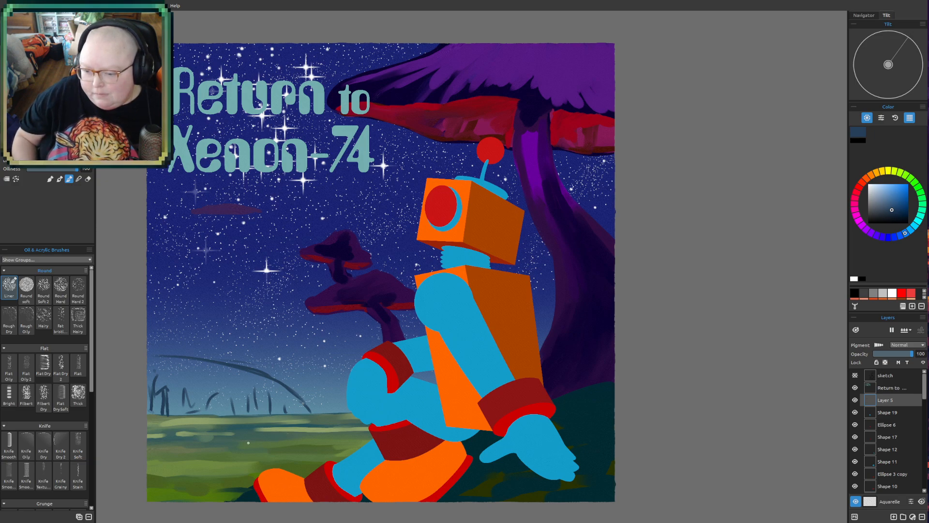
pyautogui.moveTo(163, 424); pyautogui.dragTo(306, 416)
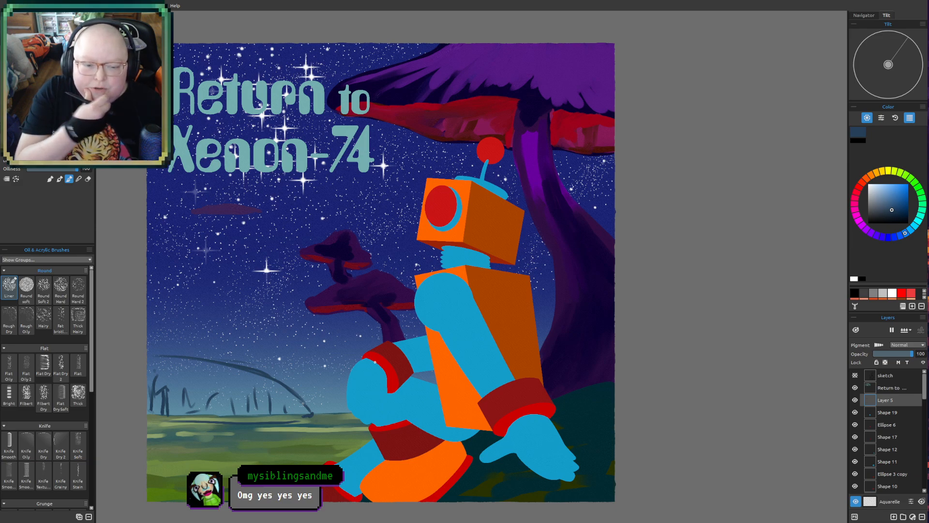
# - Choose a muted teal and paint several flat pools of water across the green field in front of the dome
pyautogui.moveTo(416, 339)
pyautogui.mouseDown()
pyautogui.moveTo(442, 324)
pyautogui.moveTo(484, 334)
pyautogui.moveTo(486, 360)
pyautogui.mouseUp()
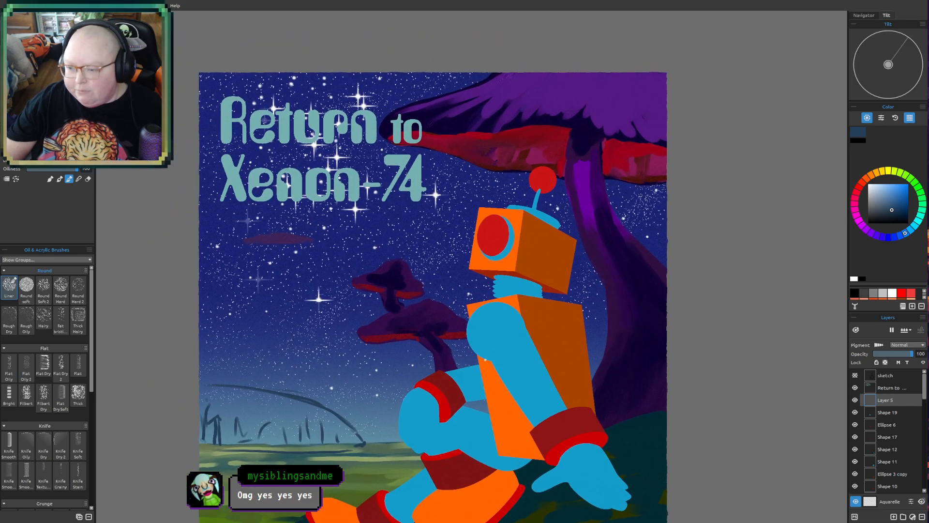
pyautogui.moveTo(534, 407); pyautogui.dragTo(558, 375)
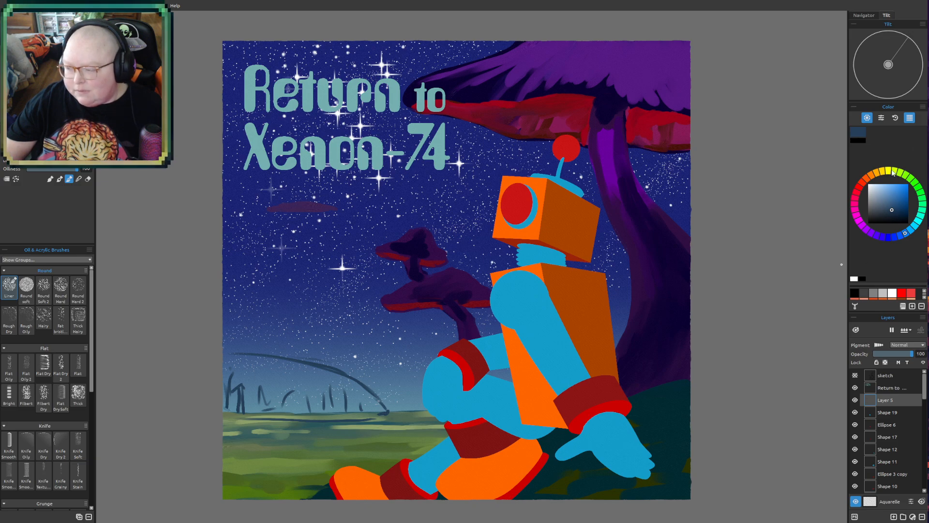
pyautogui.click(915, 227)
pyautogui.moveTo(892, 208); pyautogui.dragTo(894, 201)
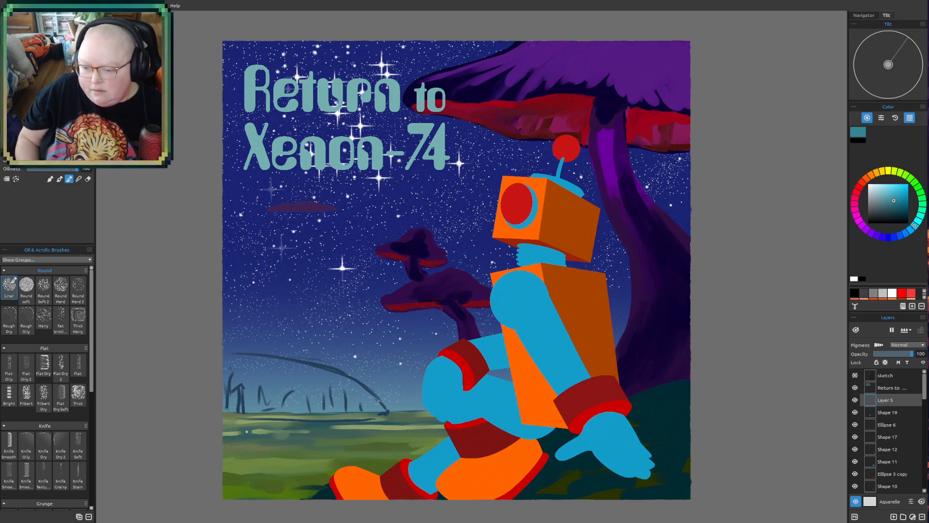
pyautogui.moveTo(257, 430)
pyautogui.mouseDown()
pyautogui.moveTo(306, 433)
pyautogui.moveTo(238, 444)
pyautogui.moveTo(307, 441)
pyautogui.mouseUp()
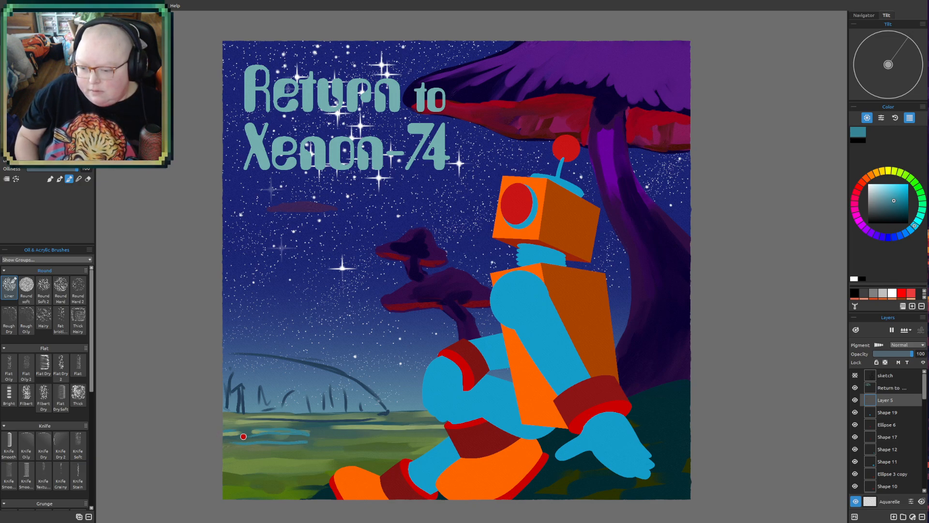
pyautogui.moveTo(248, 438); pyautogui.dragTo(445, 436)
pyautogui.moveTo(398, 453)
pyautogui.mouseDown()
pyautogui.moveTo(350, 448)
pyautogui.moveTo(314, 461)
pyautogui.moveTo(409, 458)
pyautogui.moveTo(373, 468)
pyautogui.mouseUp()
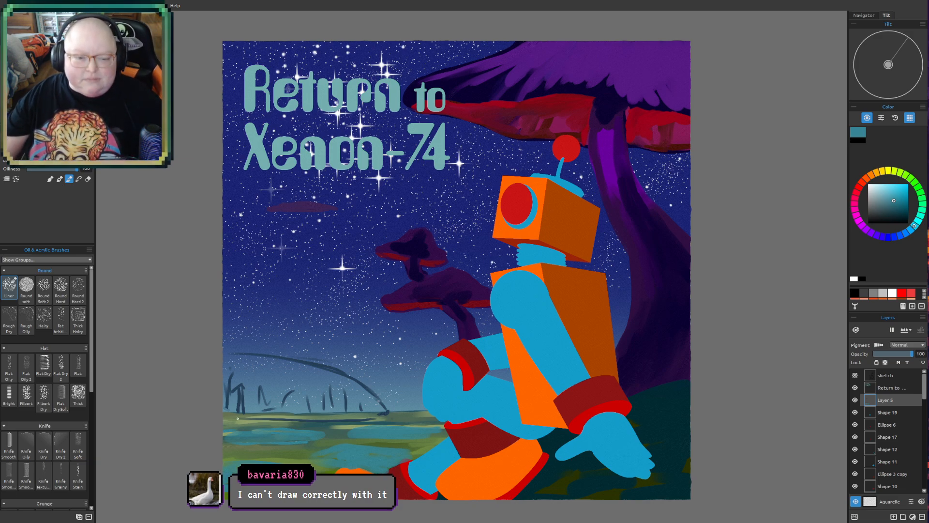
# - Examine the composition with the distant dome and teal pools, along with the giant mushroom and the robot's head
pyautogui.moveTo(354, 380); pyautogui.dragTo(299, 339)
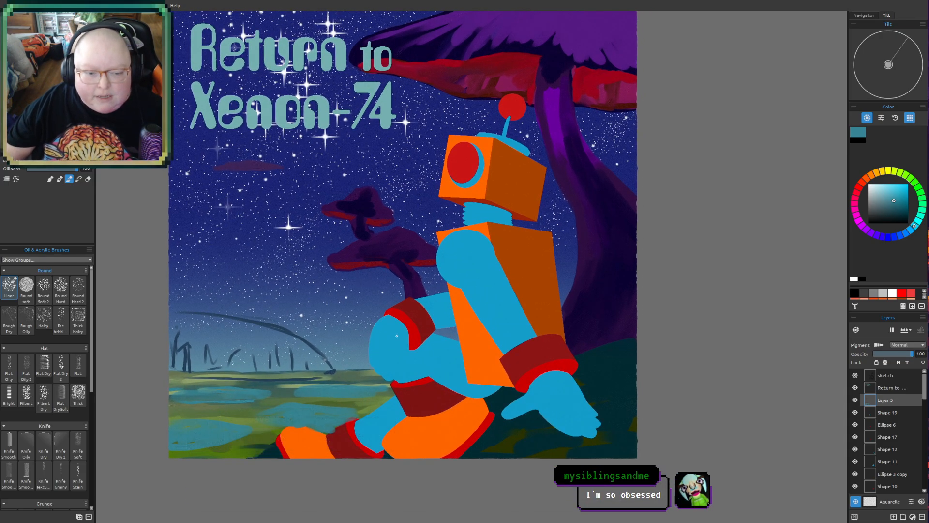
pyautogui.moveTo(401, 363); pyautogui.dragTo(433, 403)
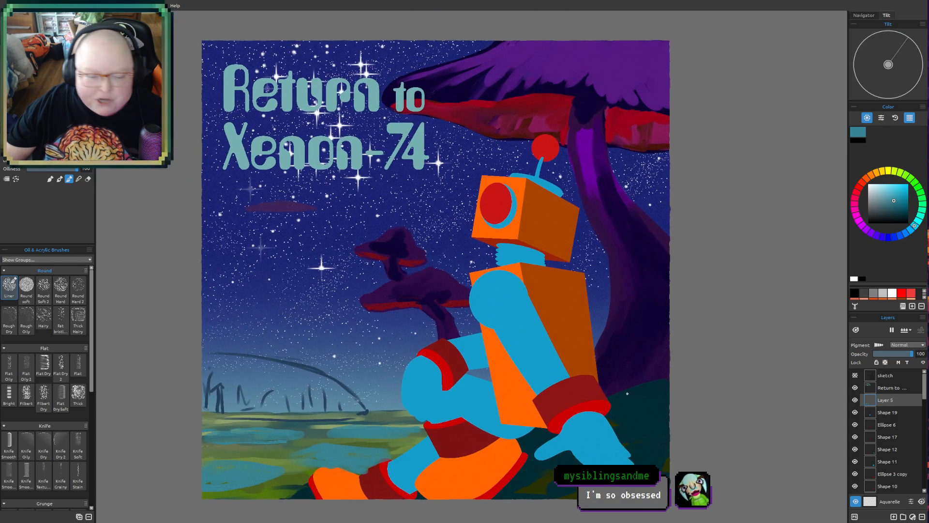
pyautogui.moveTo(615, 396); pyautogui.dragTo(567, 383)
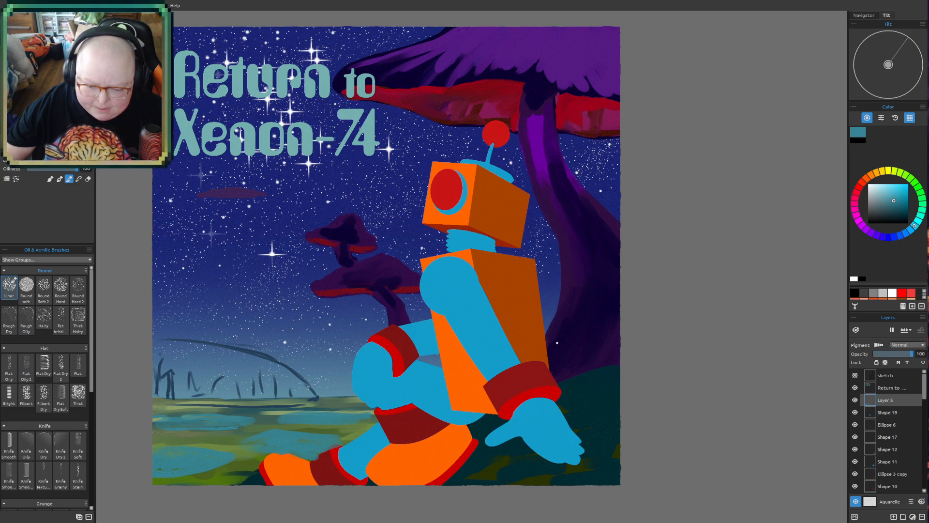
pyautogui.moveTo(557, 343)
pyautogui.mouseDown()
pyautogui.moveTo(576, 355)
pyautogui.moveTo(540, 349)
pyautogui.mouseUp()
pyautogui.scroll(1, 536, 336)
pyautogui.moveTo(483, 337)
pyautogui.mouseDown()
pyautogui.moveTo(664, 365)
pyautogui.moveTo(649, 392)
pyautogui.mouseUp()
pyautogui.moveTo(641, 294); pyautogui.dragTo(624, 317)
pyautogui.moveTo(700, 379); pyautogui.dragTo(646, 498)
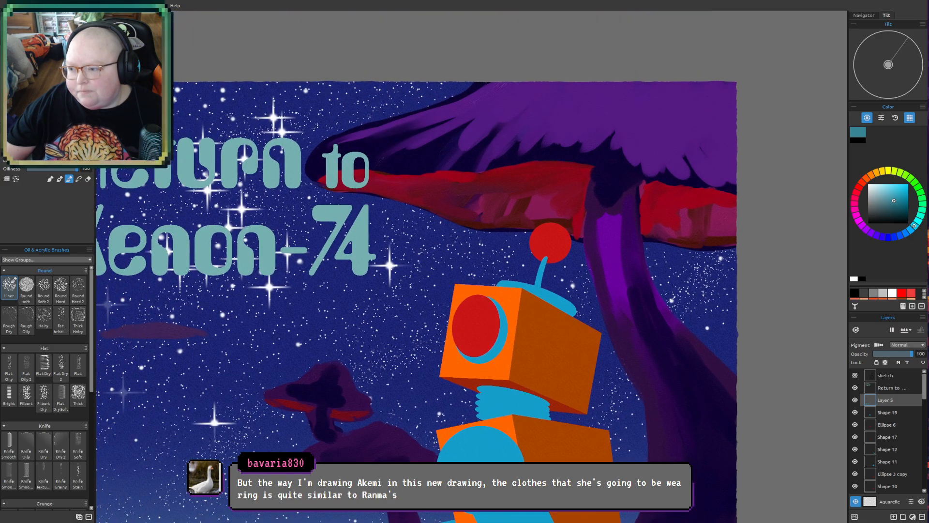
# - Choose a very dark indigo and outline the giant mushroom's red underside and both upper edges of its stem
pyautogui.click(882, 237)
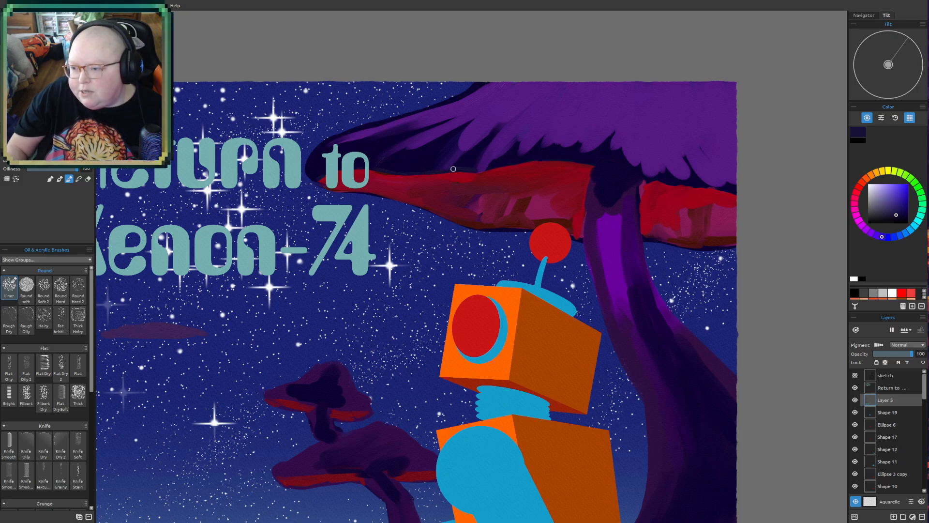
pyautogui.moveTo(486, 171); pyautogui.dragTo(600, 166)
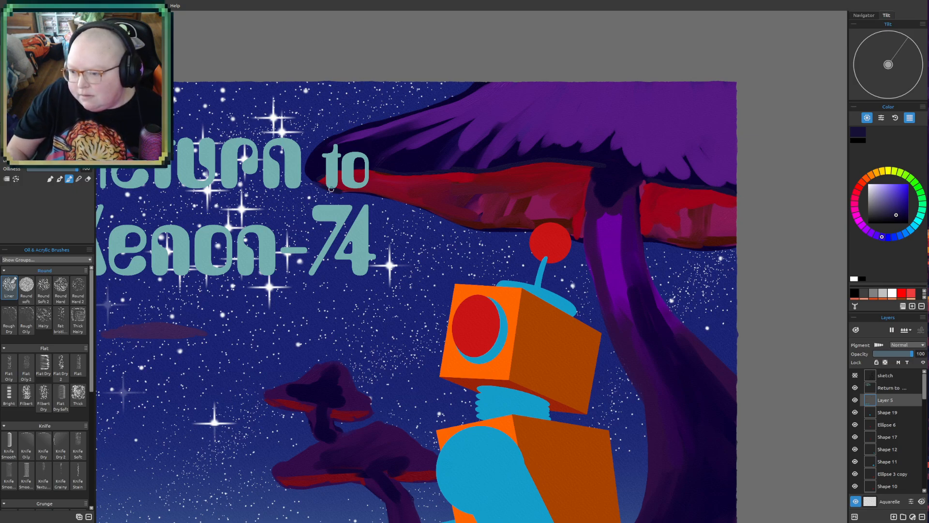
pyautogui.moveTo(350, 191); pyautogui.dragTo(437, 213)
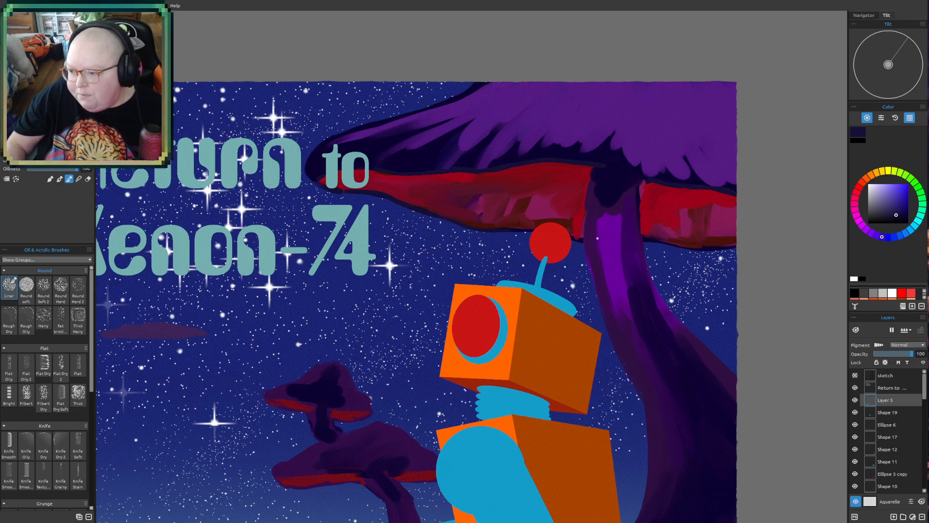
pyautogui.moveTo(670, 242); pyautogui.dragTo(717, 250)
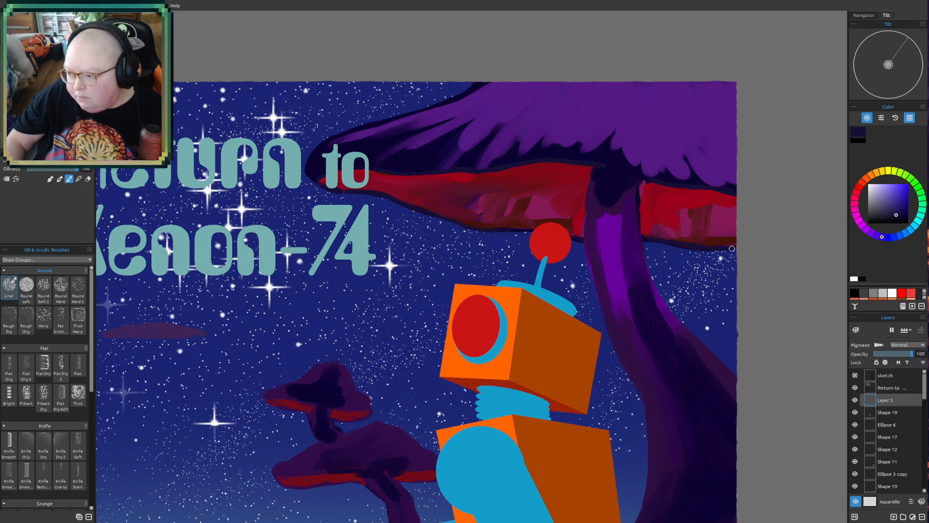
pyautogui.moveTo(591, 184)
pyautogui.mouseDown()
pyautogui.moveTo(584, 221)
pyautogui.moveTo(592, 177)
pyautogui.moveTo(582, 244)
pyautogui.mouseUp()
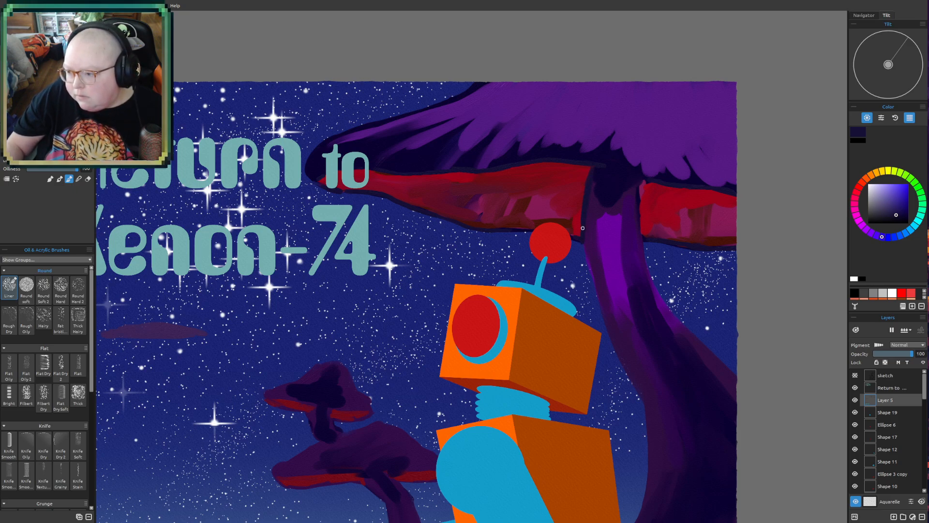
pyautogui.moveTo(639, 179); pyautogui.dragTo(644, 237)
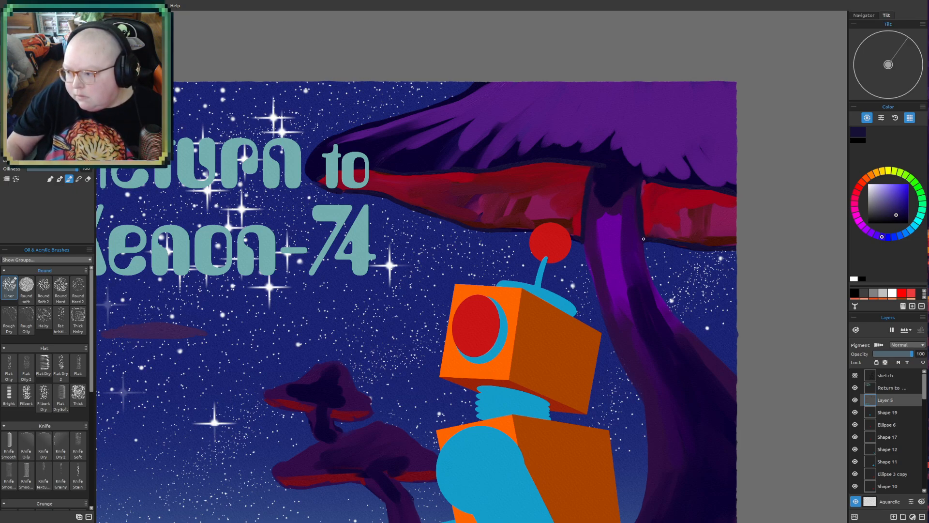
# - Add a new layer and outline the upper edge and outer side edge of the robot's front face in dark indigo
pyautogui.scroll(2, 455, 388)
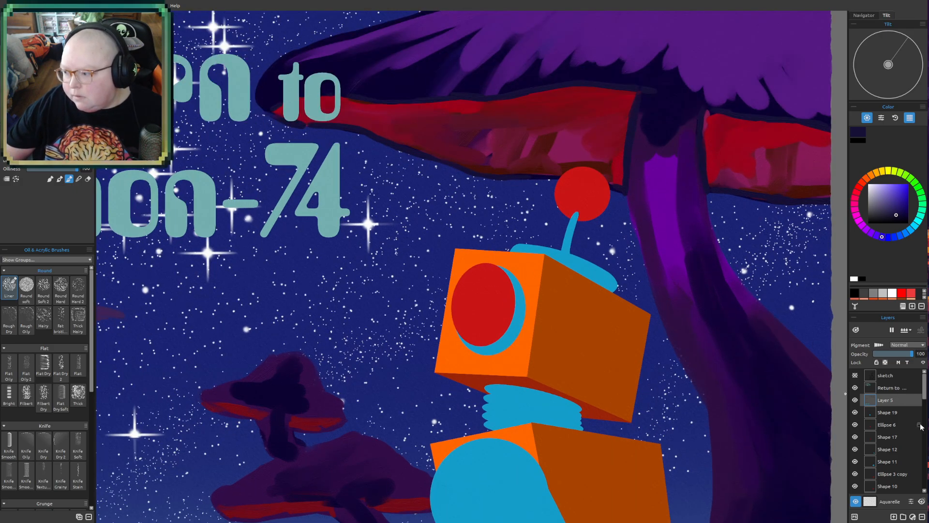
pyautogui.click(894, 517)
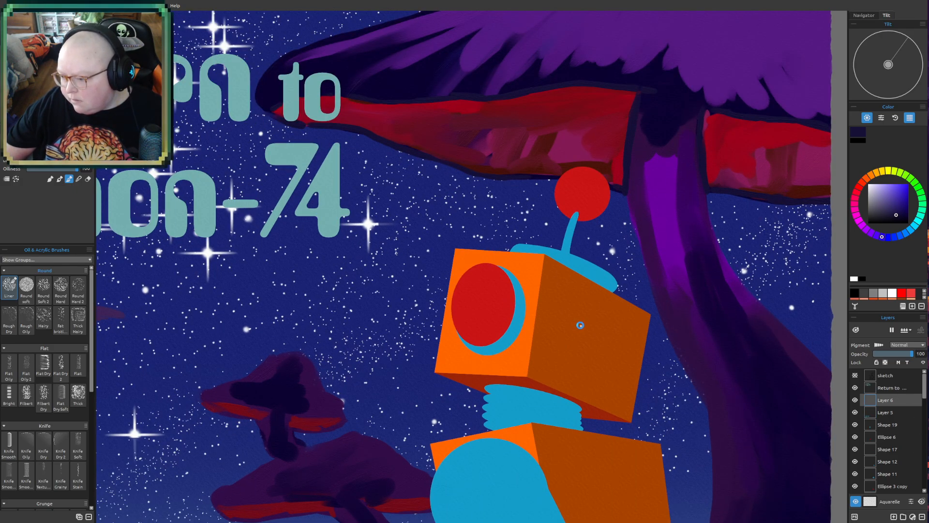
pyautogui.scroll(2, 579, 324)
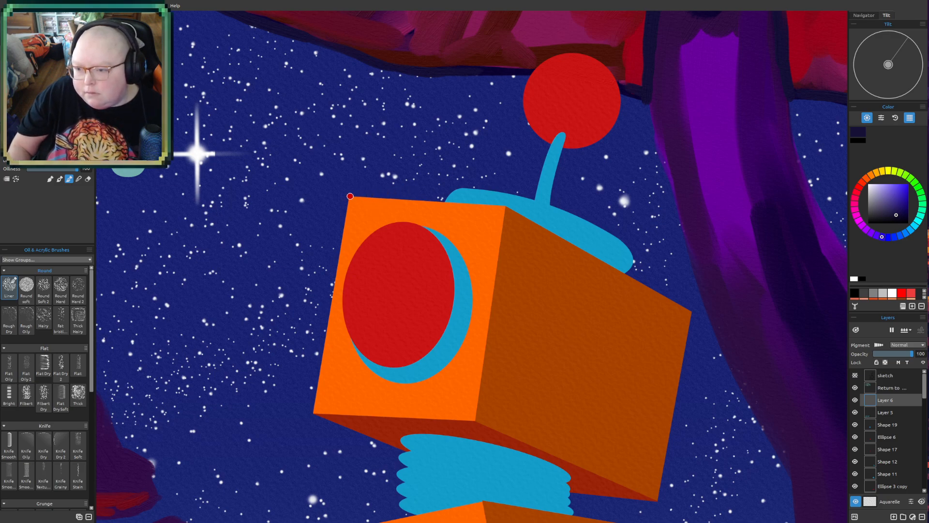
pyautogui.moveTo(347, 195); pyautogui.dragTo(497, 206)
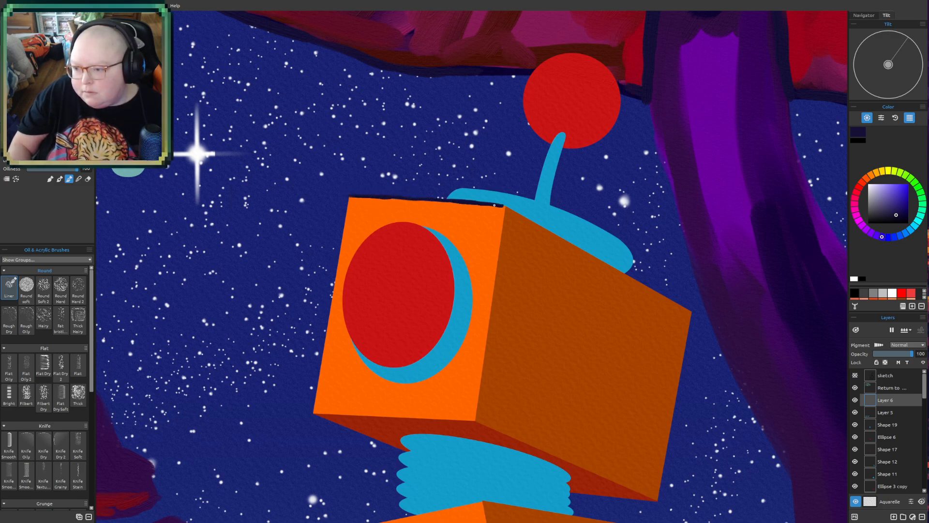
pyautogui.moveTo(346, 199); pyautogui.dragTo(334, 288)
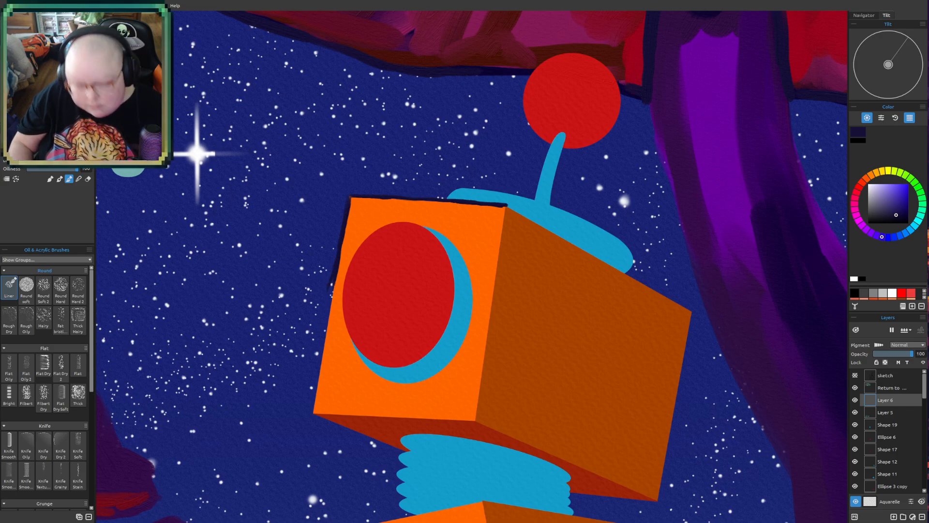
pyautogui.moveTo(334, 281); pyautogui.dragTo(326, 318)
pyautogui.moveTo(319, 360); pyautogui.dragTo(312, 415)
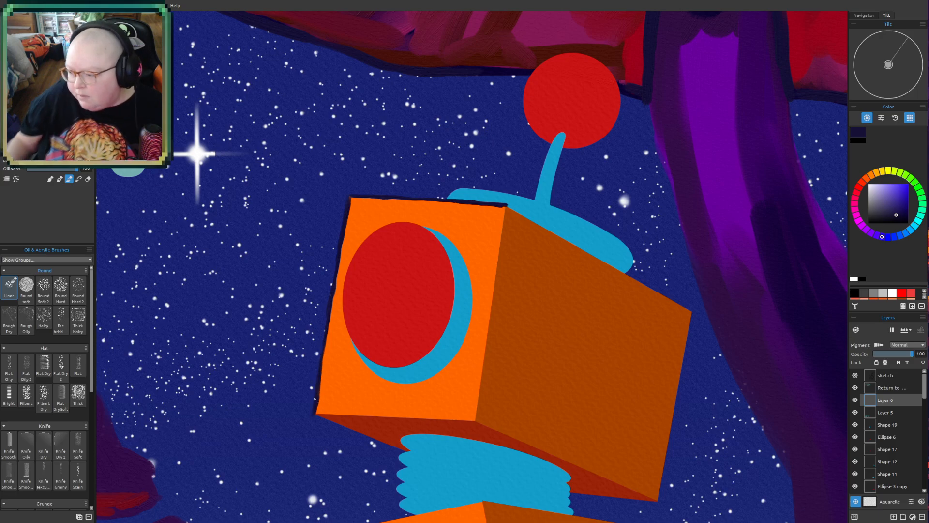
# - Add a new layer directly above Layer 5 and paint dark red shadow strokes around the lower rim of the robot's eye
pyautogui.click(890, 412)
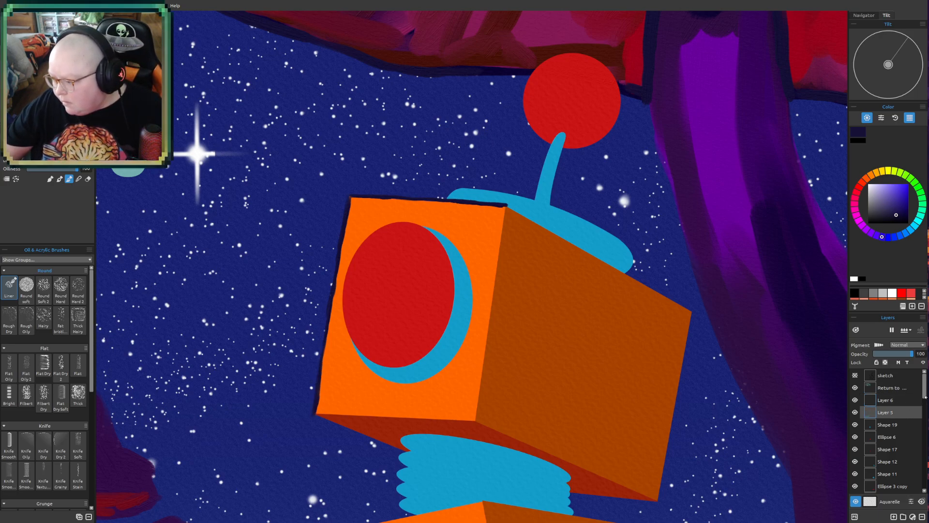
pyautogui.click(894, 517)
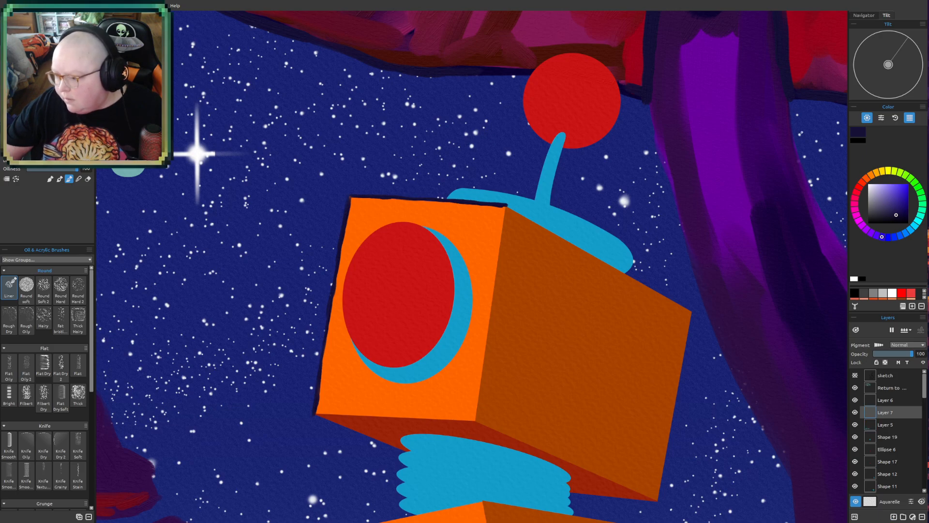
pyautogui.click(868, 179)
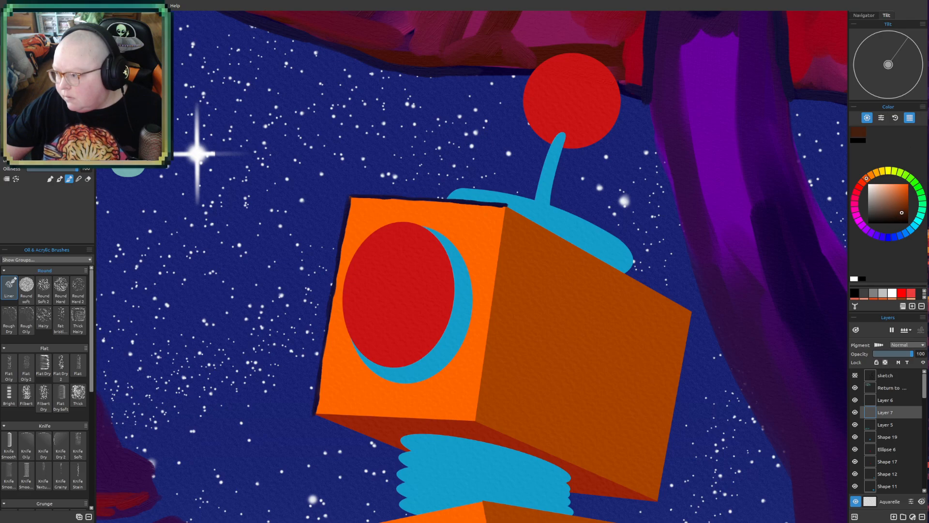
pyautogui.click(860, 190)
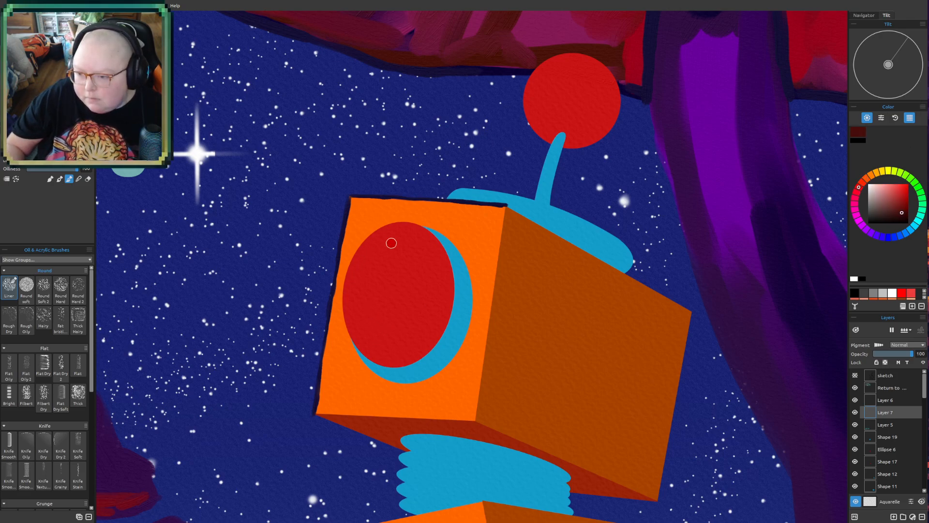
pyautogui.moveTo(352, 359)
pyautogui.mouseDown()
pyautogui.moveTo(377, 382)
pyautogui.moveTo(343, 329)
pyautogui.moveTo(373, 375)
pyautogui.moveTo(409, 390)
pyautogui.moveTo(381, 383)
pyautogui.moveTo(423, 383)
pyautogui.moveTo(399, 391)
pyautogui.moveTo(433, 382)
pyautogui.moveTo(455, 364)
pyautogui.moveTo(477, 278)
pyautogui.mouseUp()
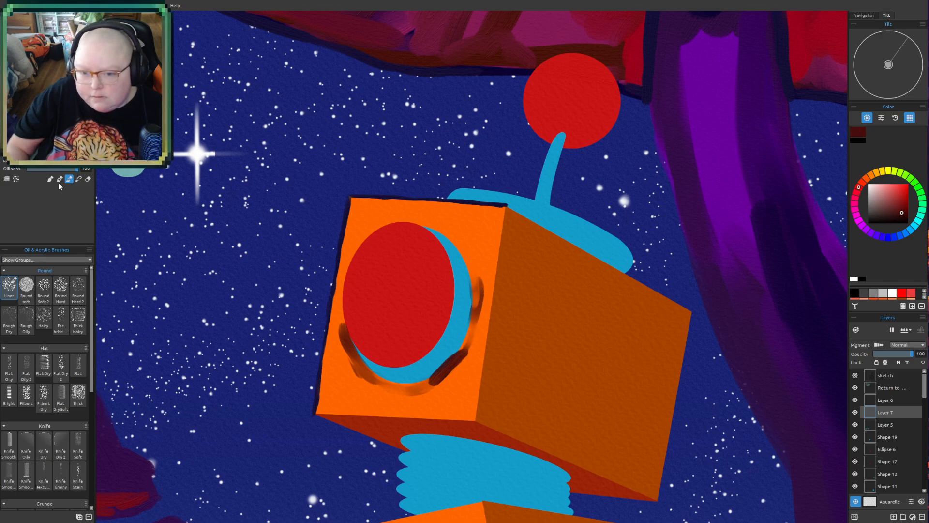
# - Blend the dark red strokes into a soft shadow around the lower and inner rim of the robot's eye
pyautogui.click(79, 178)
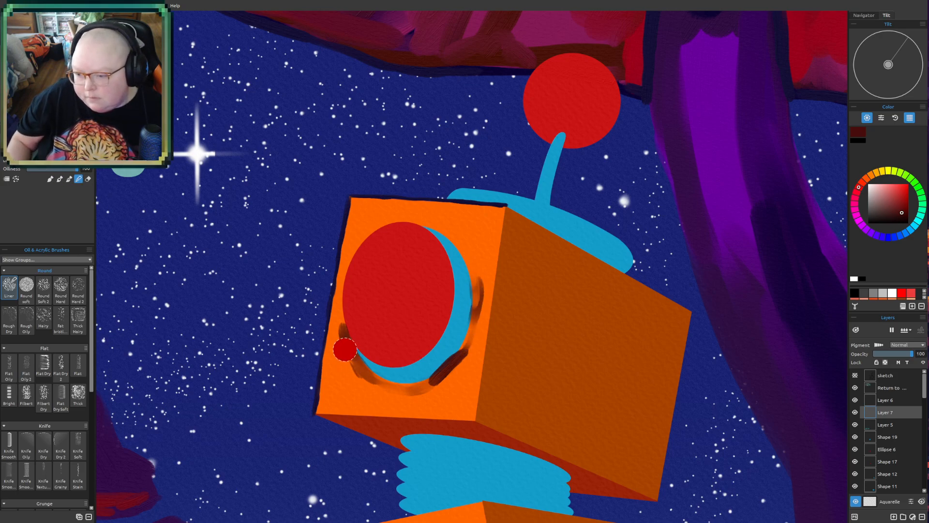
pyautogui.moveTo(338, 347)
pyautogui.mouseDown()
pyautogui.moveTo(397, 399)
pyautogui.moveTo(365, 376)
pyautogui.moveTo(397, 387)
pyautogui.moveTo(356, 352)
pyautogui.moveTo(390, 385)
pyautogui.moveTo(440, 381)
pyautogui.moveTo(402, 397)
pyautogui.moveTo(446, 379)
pyautogui.moveTo(479, 334)
pyautogui.moveTo(449, 387)
pyautogui.moveTo(403, 403)
pyautogui.mouseUp()
pyautogui.moveTo(481, 305)
pyautogui.mouseDown()
pyautogui.moveTo(480, 273)
pyautogui.moveTo(464, 253)
pyautogui.moveTo(473, 286)
pyautogui.moveTo(434, 226)
pyautogui.mouseUp()
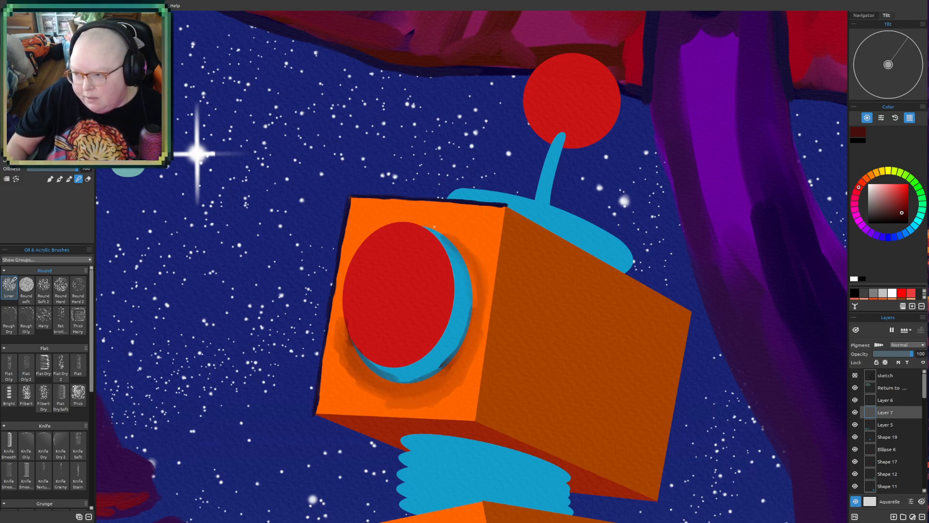
pyautogui.scroll(-5, 435, 226)
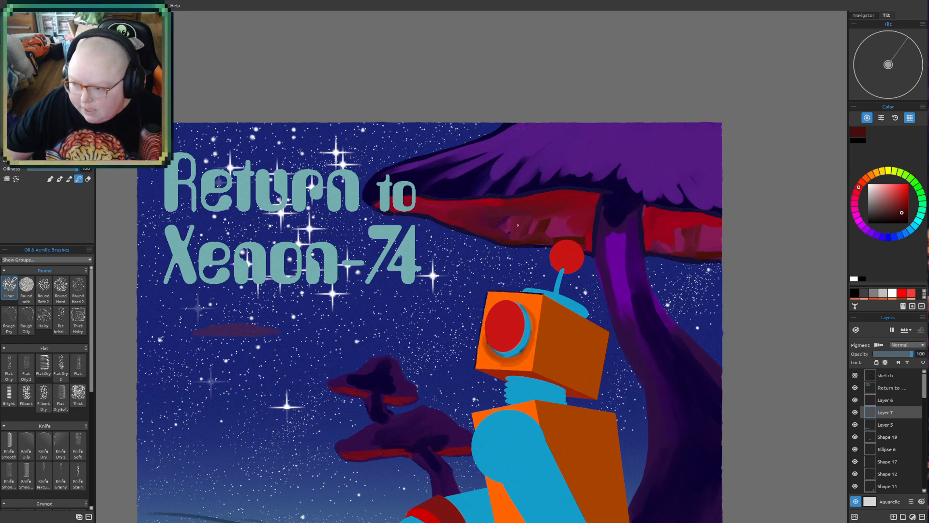
pyautogui.moveTo(658, 290); pyautogui.dragTo(625, 182)
pyautogui.moveTo(644, 267); pyautogui.dragTo(611, 304)
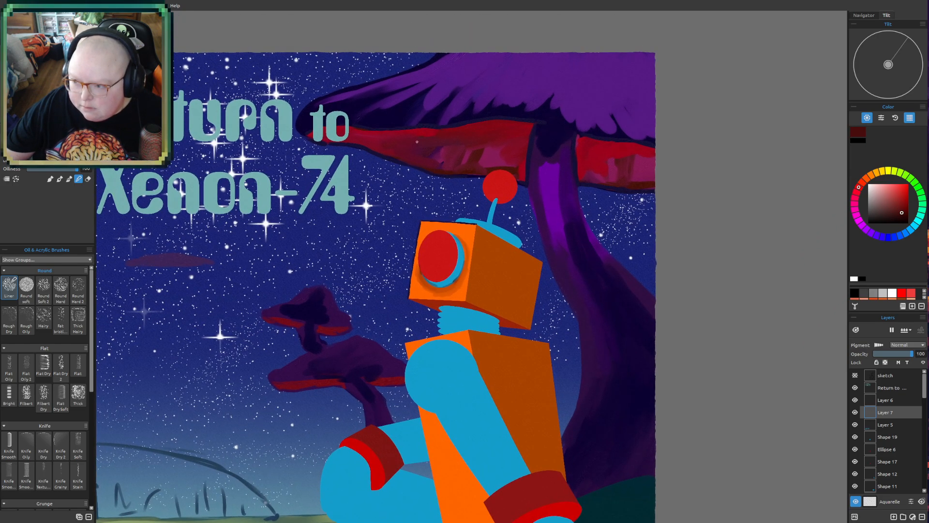
pyautogui.scroll(5, 444, 241)
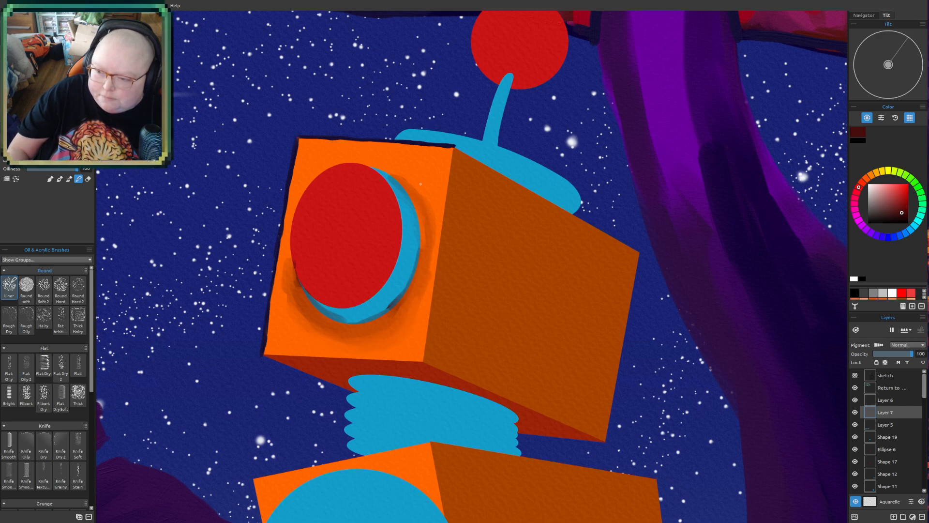
# - Touch up the shadow beside the robot's eye, and paint dark reddish-brown strokes along the near, upper and lower edges of the head's side face
pyautogui.moveTo(420, 201); pyautogui.dragTo(431, 265)
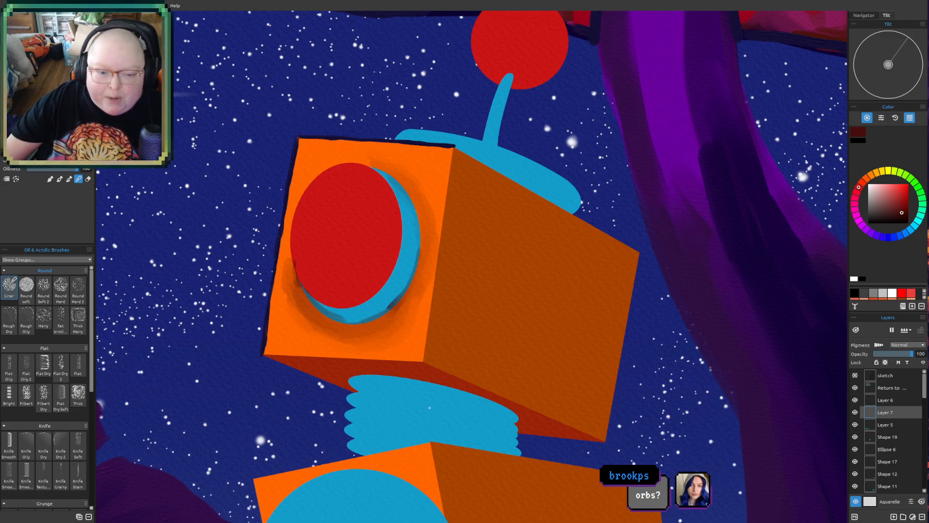
pyautogui.moveTo(445, 370); pyautogui.dragTo(398, 438)
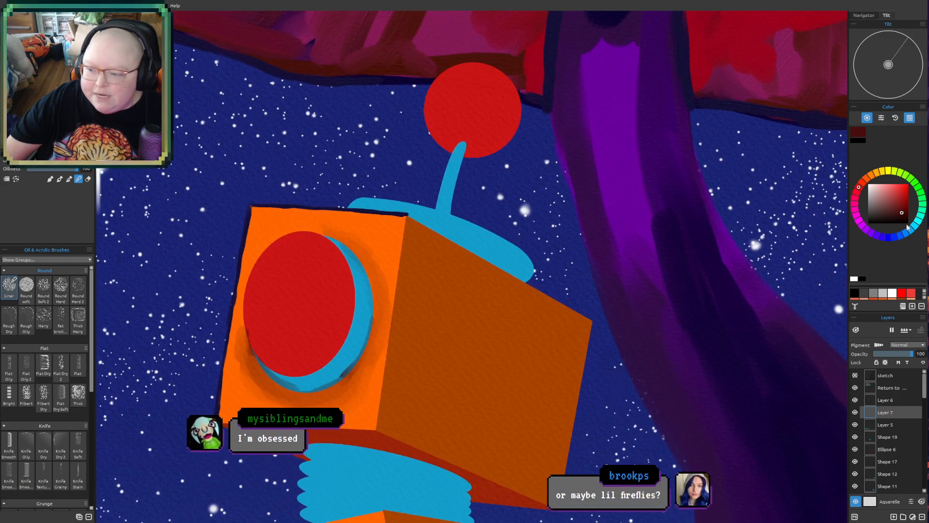
pyautogui.click(863, 182)
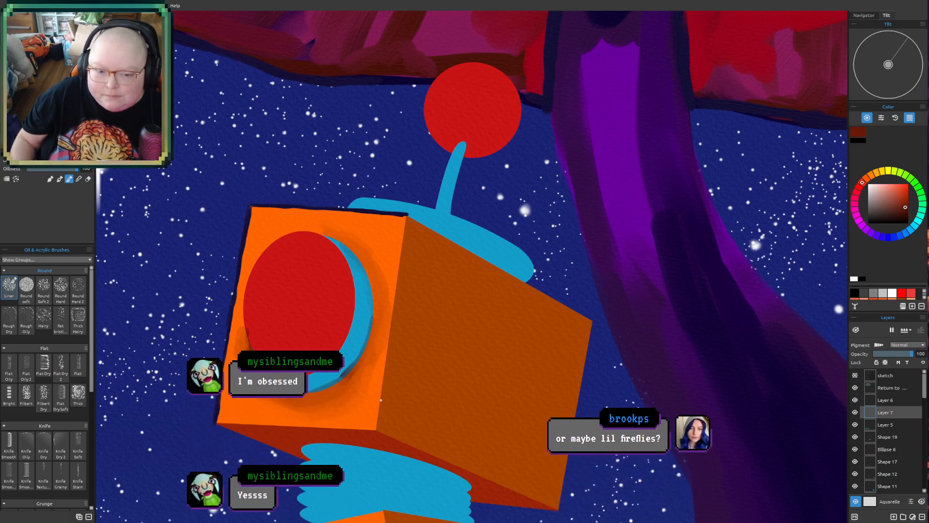
pyautogui.moveTo(384, 423); pyautogui.dragTo(409, 274)
pyautogui.moveTo(395, 333)
pyautogui.mouseDown()
pyautogui.moveTo(408, 225)
pyautogui.moveTo(439, 225)
pyautogui.moveTo(407, 219)
pyautogui.moveTo(460, 254)
pyautogui.mouseUp()
pyautogui.moveTo(412, 226); pyautogui.dragTo(530, 293)
pyautogui.moveTo(472, 256); pyautogui.dragTo(589, 323)
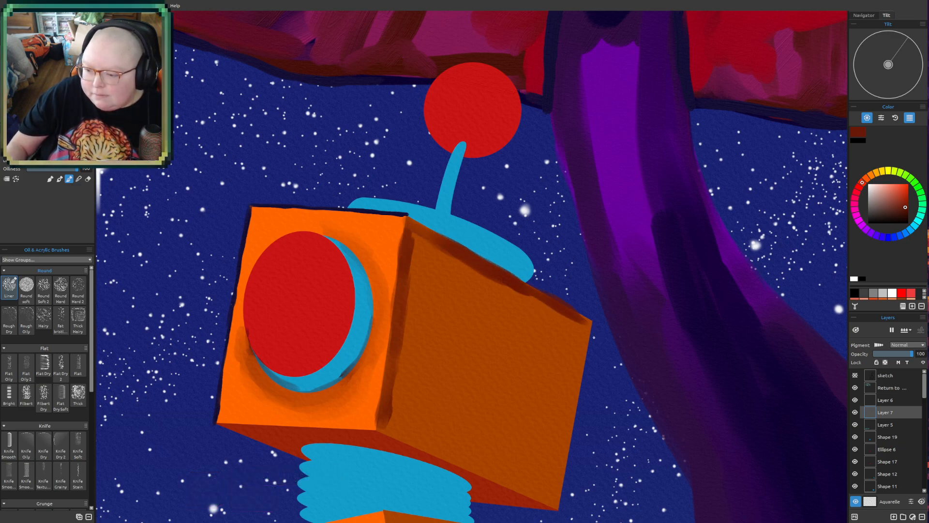
pyautogui.moveTo(393, 428); pyautogui.dragTo(557, 507)
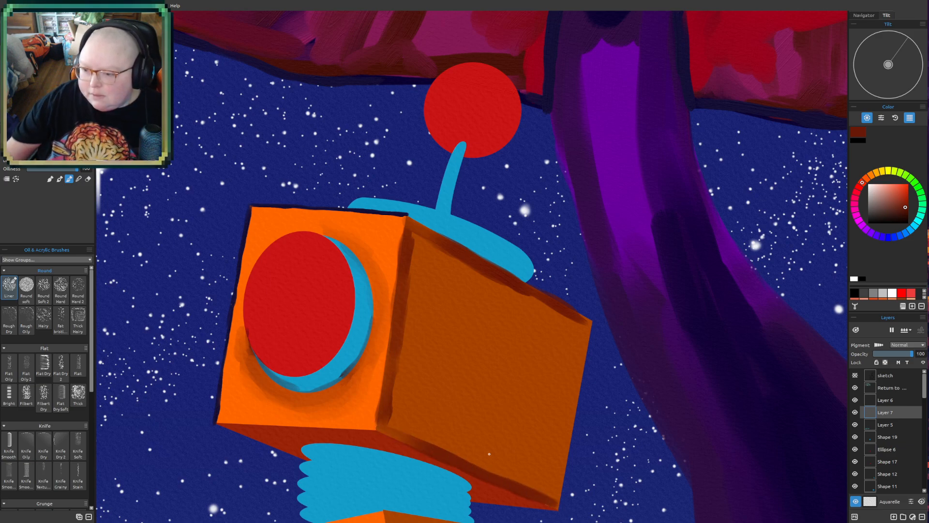
# - Paint dark reddish-brown strokes along the far vertical edge of the head's side face
pyautogui.scroll(2, 565, 337)
pyautogui.moveTo(526, 374)
pyautogui.mouseDown()
pyautogui.moveTo(490, 316)
pyautogui.moveTo(461, 316)
pyautogui.mouseUp()
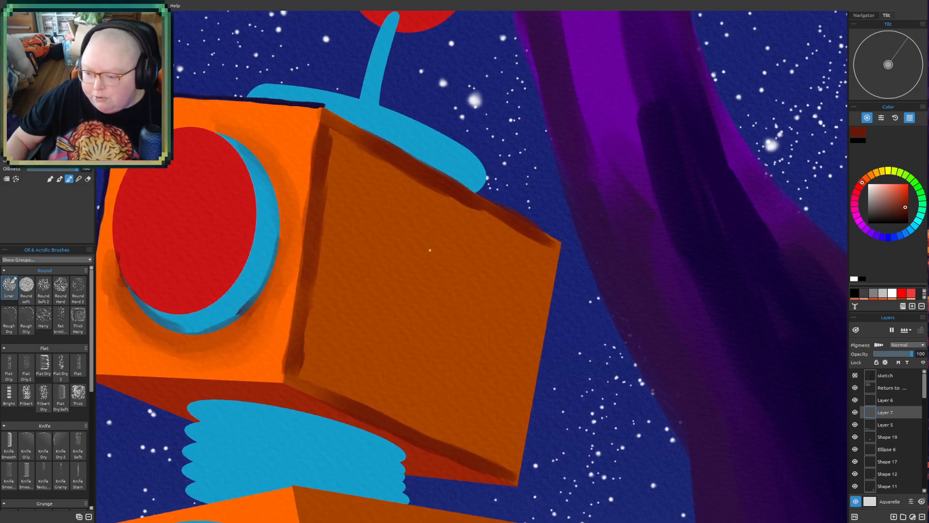
pyautogui.moveTo(503, 466)
pyautogui.mouseDown()
pyautogui.moveTo(514, 477)
pyautogui.moveTo(539, 373)
pyautogui.mouseUp()
pyautogui.moveTo(547, 242); pyautogui.dragTo(530, 310)
pyautogui.moveTo(549, 278); pyautogui.dragTo(532, 355)
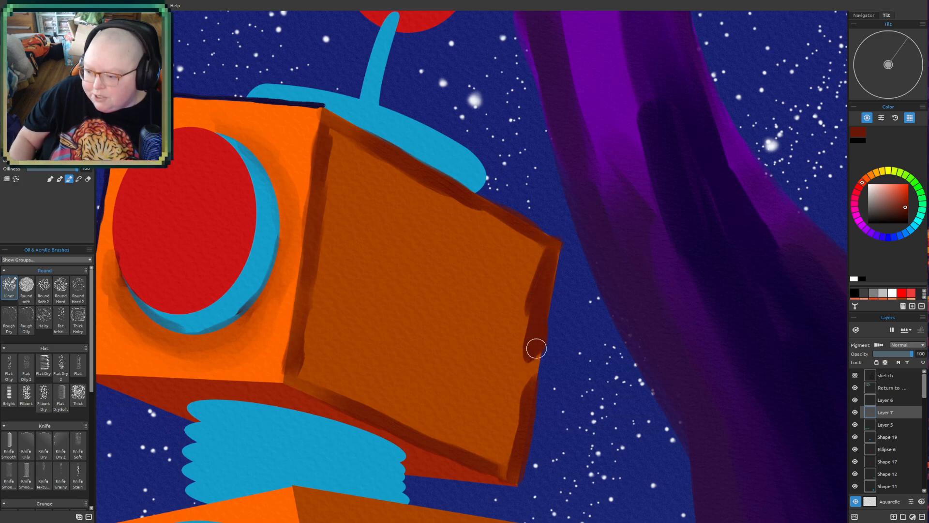
# - Paint broad dark reddish-brown strokes inward from the upper and far edges across the upper part of the head's side face
pyautogui.moveTo(347, 218)
pyautogui.mouseDown()
pyautogui.moveTo(340, 149)
pyautogui.moveTo(400, 180)
pyautogui.moveTo(332, 232)
pyautogui.moveTo(385, 196)
pyautogui.moveTo(453, 224)
pyautogui.moveTo(494, 227)
pyautogui.moveTo(537, 261)
pyautogui.moveTo(507, 363)
pyautogui.mouseUp()
pyautogui.moveTo(508, 298)
pyautogui.mouseDown()
pyautogui.moveTo(504, 269)
pyautogui.moveTo(479, 253)
pyautogui.mouseUp()
pyautogui.scroll(-10, 425, 256)
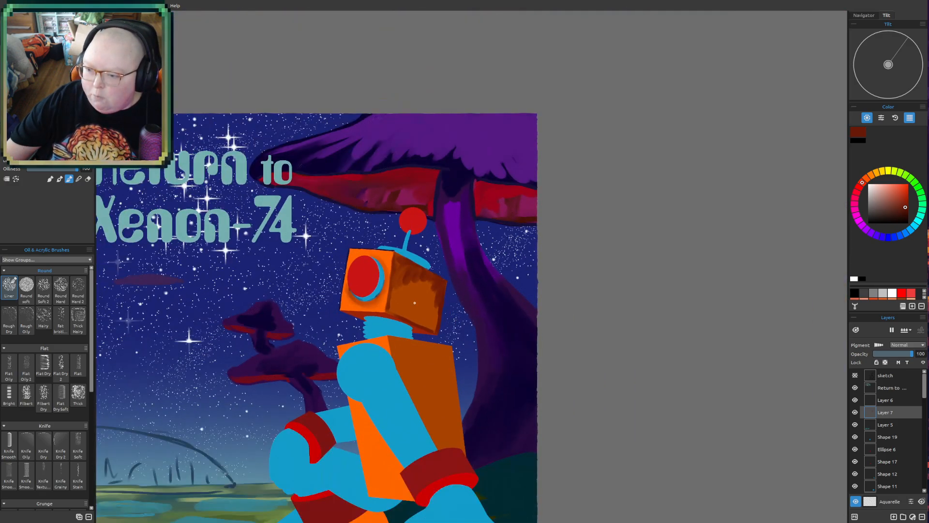
pyautogui.moveTo(415, 308); pyautogui.dragTo(521, 230)
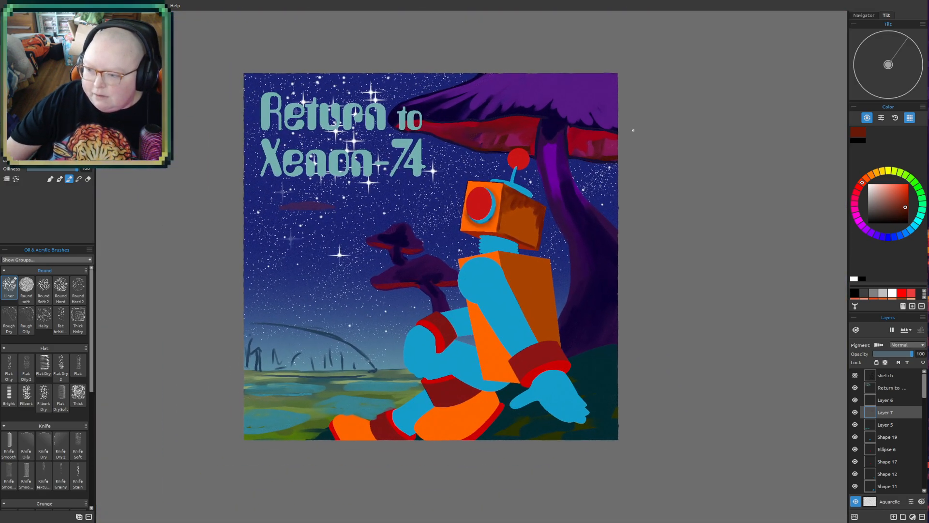
pyautogui.scroll(10, 566, 186)
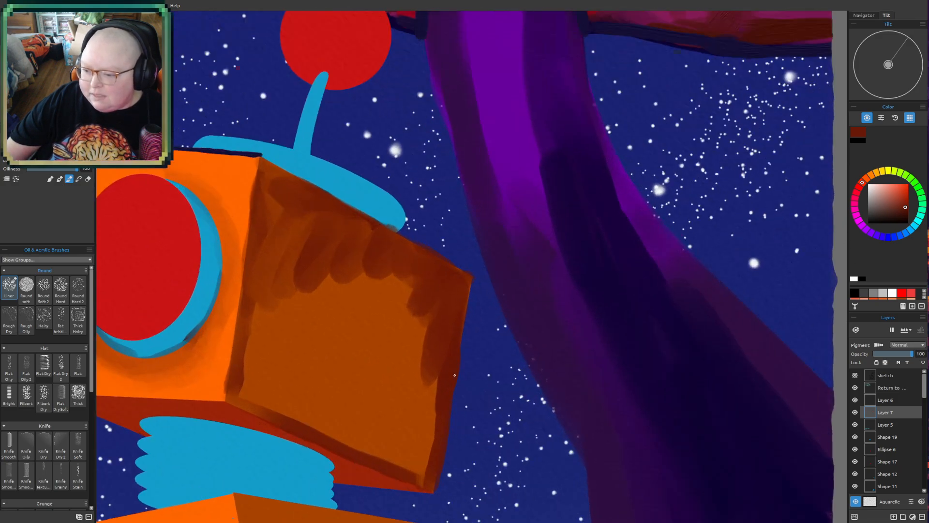
pyautogui.scroll(2, 360, 353)
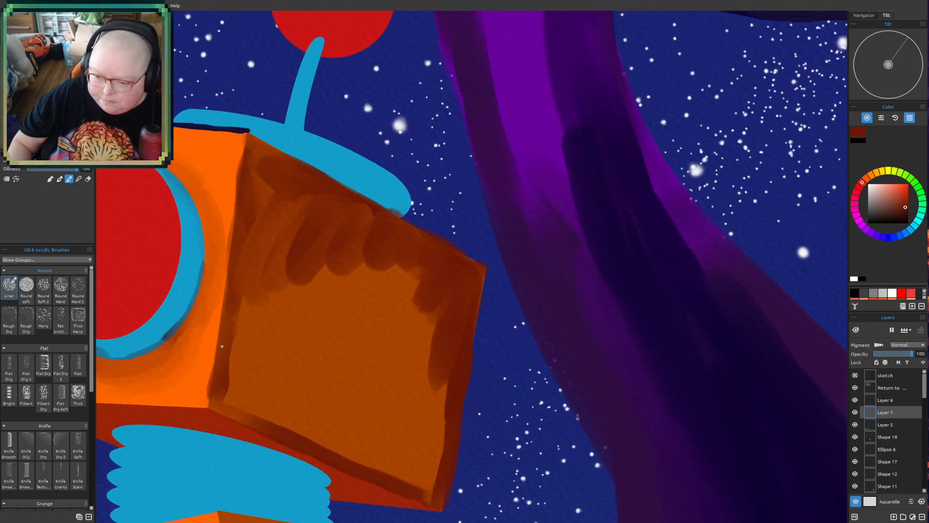
# - Soften the strokes around the side face's edges and extend the reddish-brown shading toward the middle of the face
pyautogui.moveTo(221, 389)
pyautogui.mouseDown()
pyautogui.moveTo(262, 417)
pyautogui.moveTo(237, 383)
pyautogui.moveTo(240, 354)
pyautogui.moveTo(264, 420)
pyautogui.moveTo(314, 442)
pyautogui.moveTo(322, 435)
pyautogui.moveTo(416, 484)
pyautogui.moveTo(439, 463)
pyautogui.moveTo(410, 428)
pyautogui.moveTo(403, 446)
pyautogui.moveTo(450, 430)
pyautogui.moveTo(458, 348)
pyautogui.moveTo(437, 428)
pyautogui.moveTo(427, 405)
pyautogui.moveTo(434, 367)
pyautogui.moveTo(405, 306)
pyautogui.moveTo(351, 244)
pyautogui.moveTo(316, 240)
pyautogui.moveTo(262, 275)
pyautogui.moveTo(238, 307)
pyautogui.moveTo(204, 412)
pyautogui.moveTo(217, 407)
pyautogui.moveTo(273, 427)
pyautogui.mouseUp()
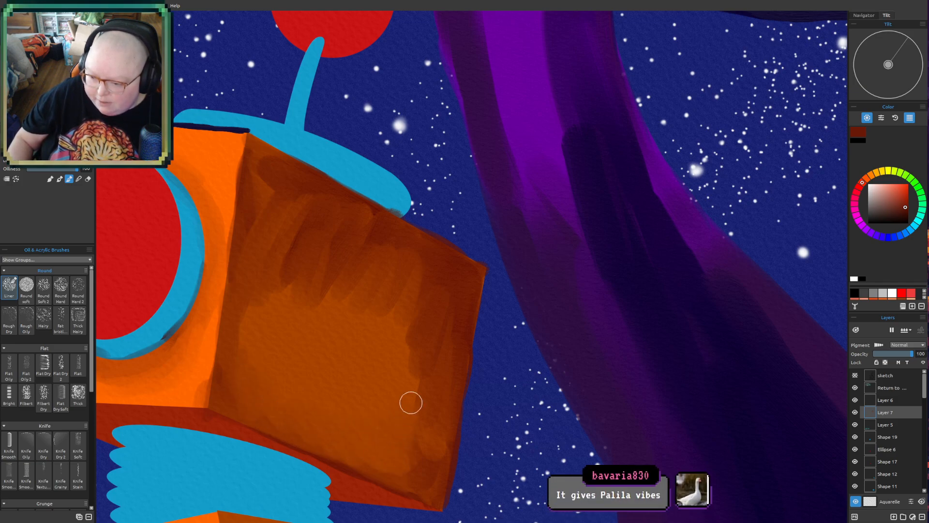
pyautogui.moveTo(422, 351)
pyautogui.mouseDown()
pyautogui.moveTo(409, 306)
pyautogui.moveTo(252, 300)
pyautogui.moveTo(241, 290)
pyautogui.moveTo(246, 264)
pyautogui.mouseUp()
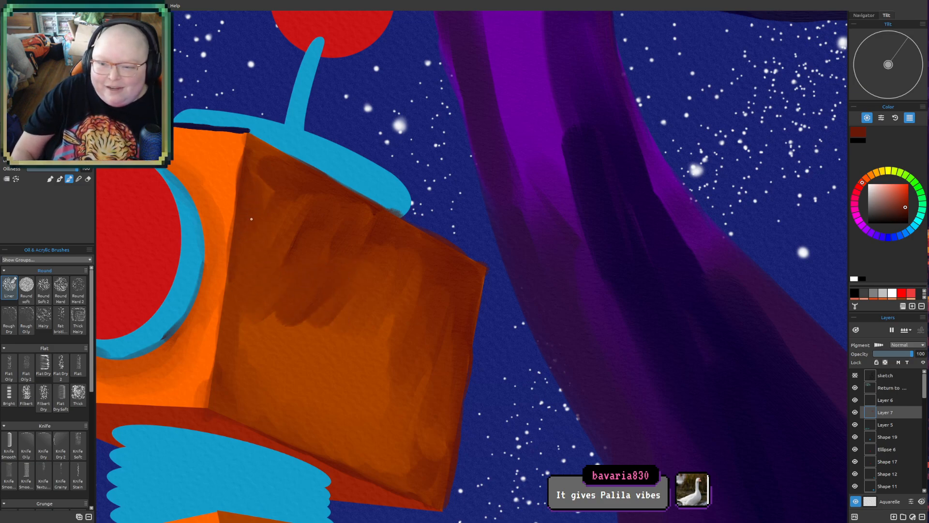
pyautogui.moveTo(282, 218)
pyautogui.mouseDown()
pyautogui.moveTo(288, 254)
pyautogui.moveTo(259, 305)
pyautogui.moveTo(271, 339)
pyautogui.moveTo(312, 318)
pyautogui.moveTo(384, 313)
pyautogui.moveTo(414, 335)
pyautogui.moveTo(407, 364)
pyautogui.mouseUp()
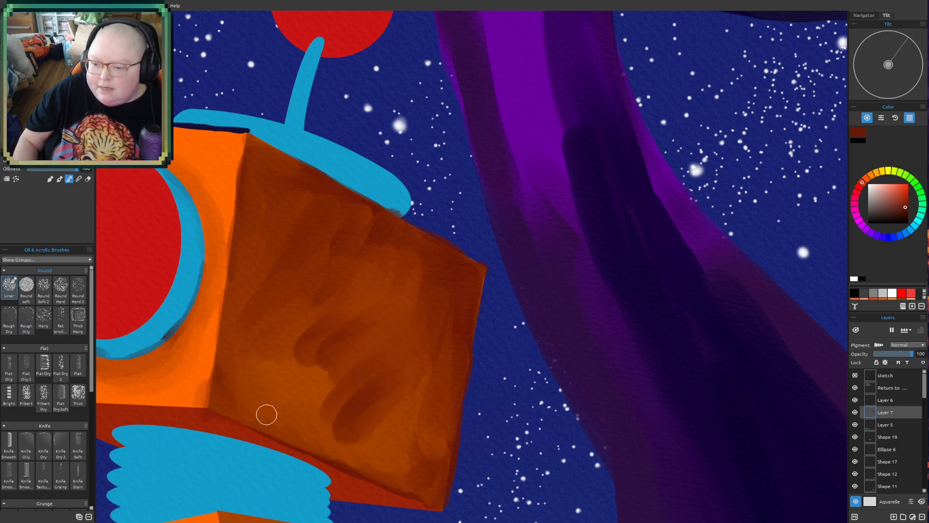
# - Cover the lower half of the head's side face with overlapping diagonal reddish-brown strokes
pyautogui.moveTo(264, 369); pyautogui.dragTo(298, 423)
pyautogui.moveTo(291, 365); pyautogui.dragTo(342, 434)
pyautogui.moveTo(314, 348); pyautogui.dragTo(379, 447)
pyautogui.moveTo(345, 374); pyautogui.dragTo(399, 460)
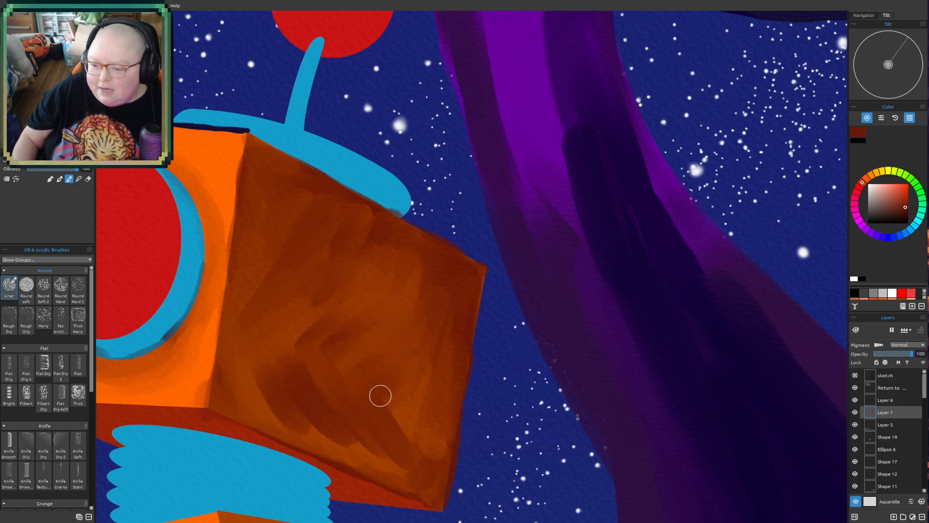
pyautogui.moveTo(378, 390)
pyautogui.mouseDown()
pyautogui.moveTo(406, 404)
pyautogui.moveTo(418, 468)
pyautogui.mouseUp()
pyautogui.moveTo(406, 387); pyautogui.dragTo(427, 448)
pyautogui.moveTo(438, 356); pyautogui.dragTo(442, 420)
pyautogui.moveTo(303, 428); pyautogui.dragTo(367, 472)
pyautogui.moveTo(348, 438); pyautogui.dragTo(429, 492)
# - Reduce the brush size and deepen the shading along the lower edge and the far side of the head's side face
pyautogui.press('[')
pyautogui.press('[')
pyautogui.press('[')
pyautogui.press('[')
pyautogui.press('[')
pyautogui.press('[')
pyautogui.moveTo(366, 475); pyautogui.dragTo(415, 496)
pyautogui.moveTo(453, 443)
pyautogui.mouseDown()
pyautogui.moveTo(441, 511)
pyautogui.moveTo(455, 414)
pyautogui.mouseUp()
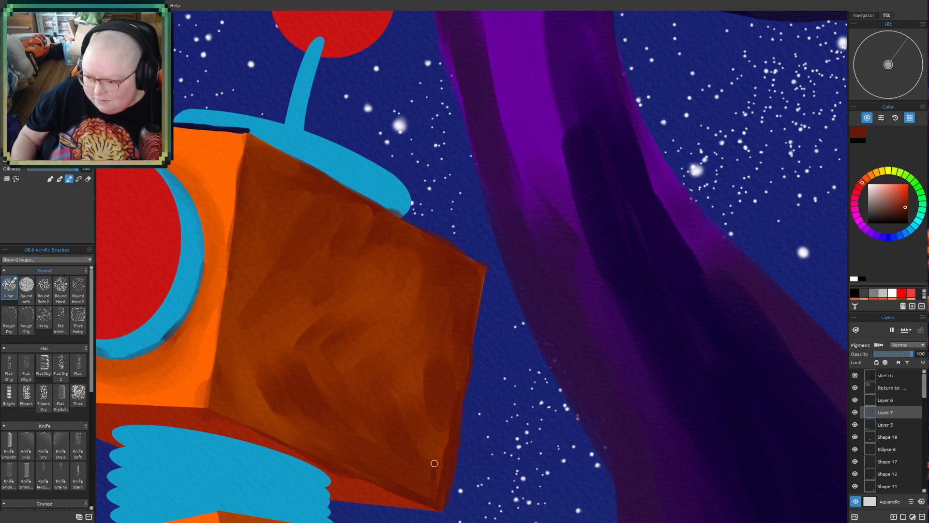
pyautogui.moveTo(382, 477)
pyautogui.mouseDown()
pyautogui.moveTo(431, 494)
pyautogui.moveTo(436, 412)
pyautogui.moveTo(437, 490)
pyautogui.moveTo(461, 370)
pyautogui.moveTo(441, 461)
pyautogui.moveTo(456, 327)
pyautogui.moveTo(451, 435)
pyautogui.moveTo(477, 285)
pyautogui.mouseUp()
pyautogui.moveTo(400, 421)
pyautogui.mouseDown()
pyautogui.moveTo(423, 458)
pyautogui.moveTo(399, 451)
pyautogui.moveTo(417, 382)
pyautogui.moveTo(438, 423)
pyautogui.moveTo(464, 345)
pyautogui.moveTo(454, 328)
pyautogui.moveTo(427, 329)
pyautogui.moveTo(413, 311)
pyautogui.mouseUp()
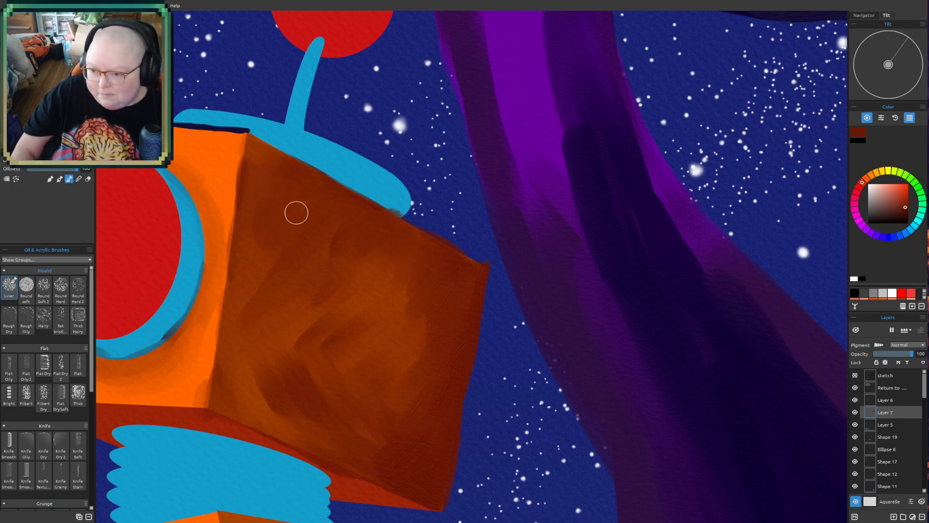
# - Paint over the remaining lighter patches in the middle and lower part of the side face to even out its dark brown shading
pyautogui.moveTo(270, 277)
pyautogui.mouseDown()
pyautogui.moveTo(286, 336)
pyautogui.moveTo(261, 402)
pyautogui.moveTo(325, 399)
pyautogui.moveTo(335, 455)
pyautogui.moveTo(378, 448)
pyautogui.moveTo(387, 470)
pyautogui.mouseUp()
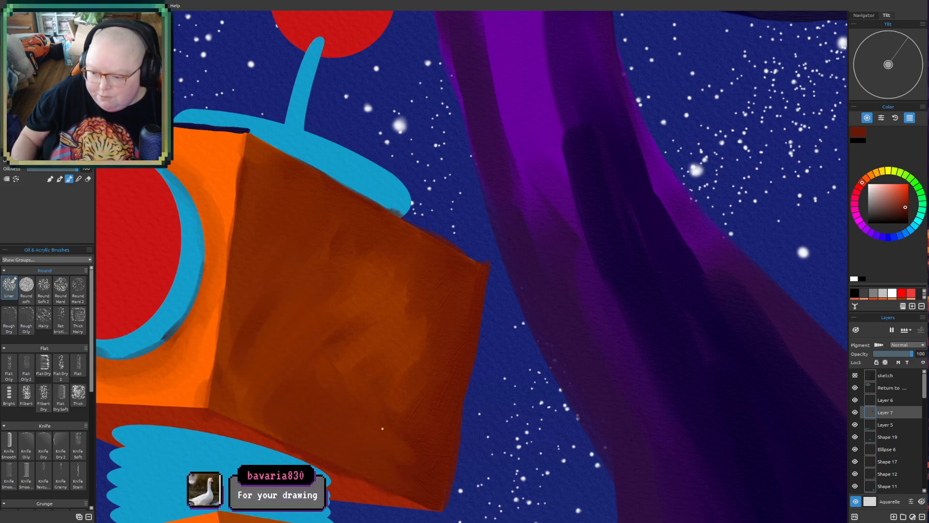
pyautogui.moveTo(389, 463); pyautogui.dragTo(415, 492)
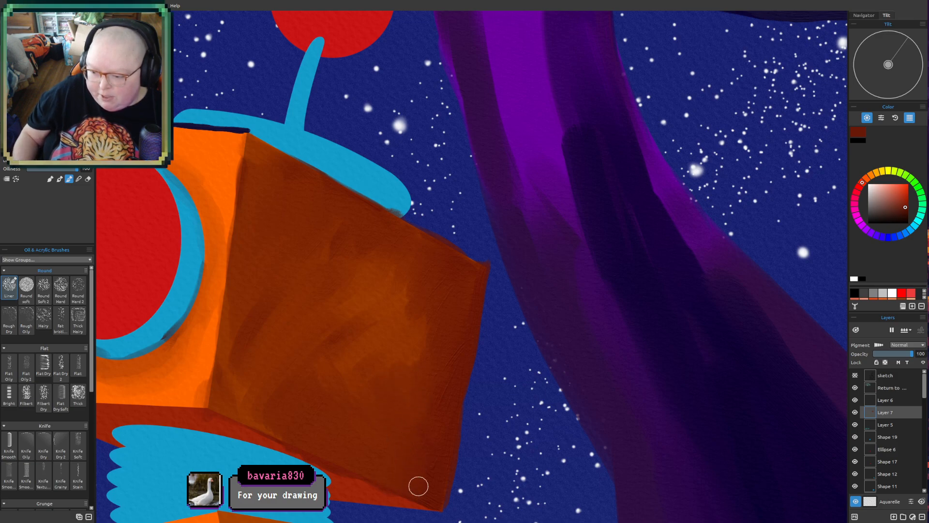
pyautogui.keyDown('alt'); pyautogui.click(248, 426); pyautogui.keyUp('alt')
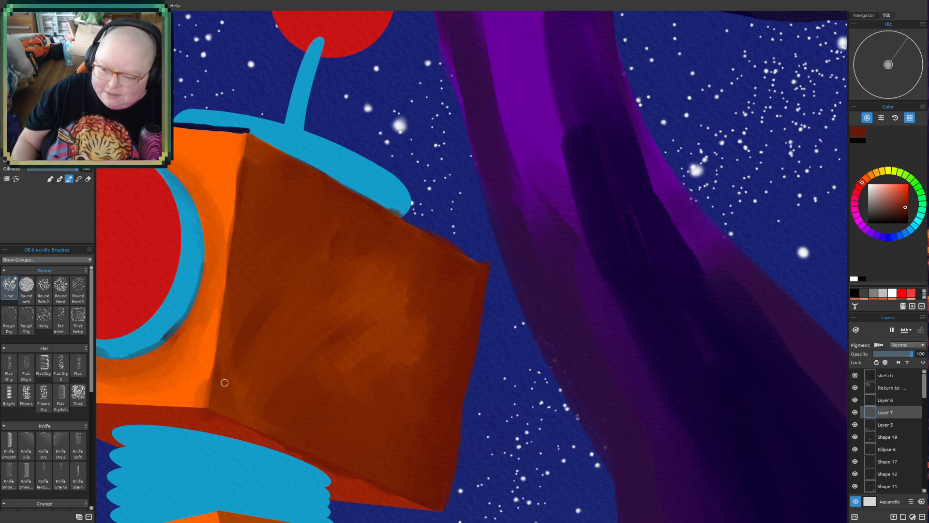
pyautogui.moveTo(239, 409); pyautogui.dragTo(251, 390)
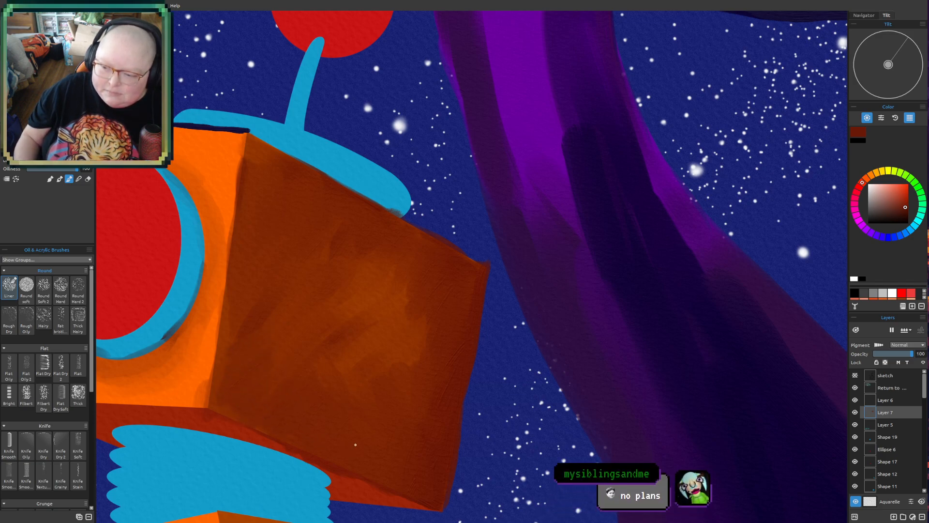
pyautogui.moveTo(431, 322)
pyautogui.mouseDown()
pyautogui.moveTo(361, 320)
pyautogui.moveTo(359, 299)
pyautogui.moveTo(388, 245)
pyautogui.mouseUp()
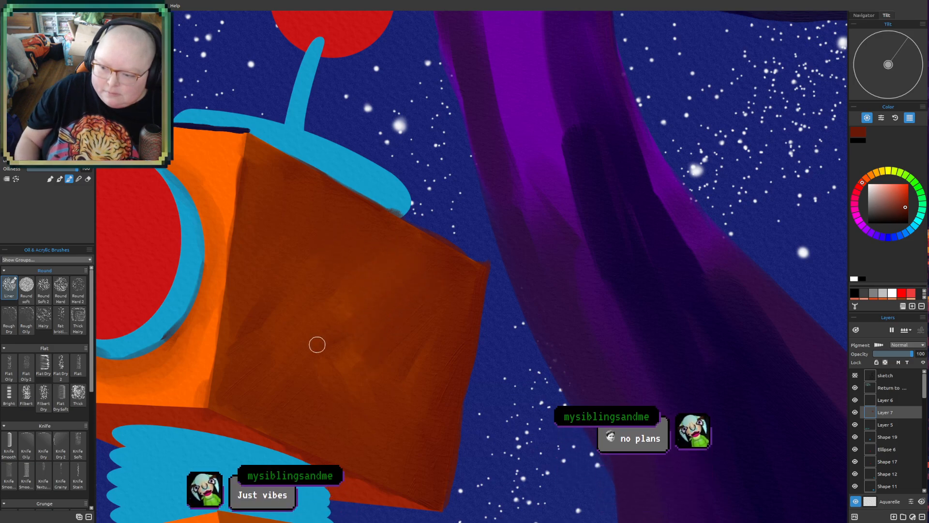
pyautogui.moveTo(319, 343); pyautogui.dragTo(318, 376)
pyautogui.moveTo(399, 314); pyautogui.dragTo(281, 372)
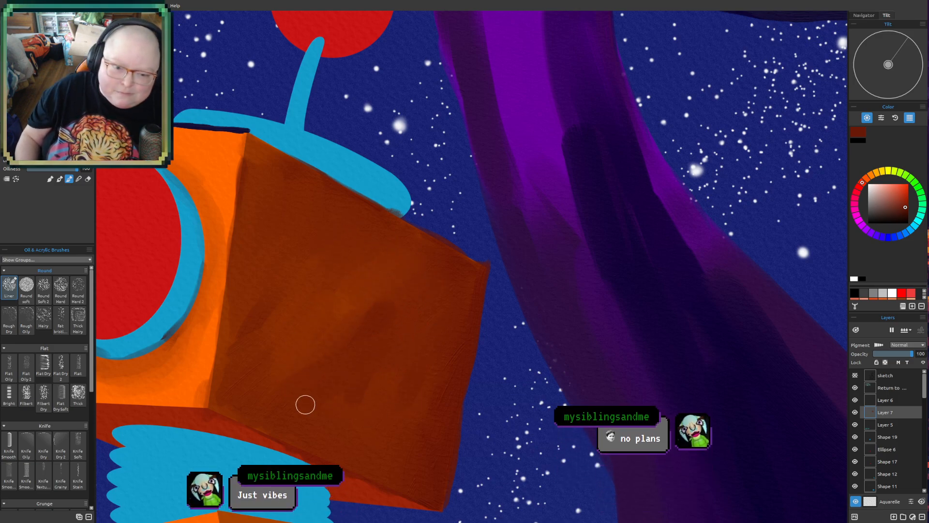
pyautogui.moveTo(374, 393)
pyautogui.mouseDown()
pyautogui.moveTo(400, 356)
pyautogui.moveTo(323, 337)
pyautogui.mouseUp()
pyautogui.moveTo(342, 384)
pyautogui.mouseDown()
pyautogui.moveTo(397, 303)
pyautogui.moveTo(386, 295)
pyautogui.moveTo(306, 340)
pyautogui.moveTo(356, 426)
pyautogui.mouseUp()
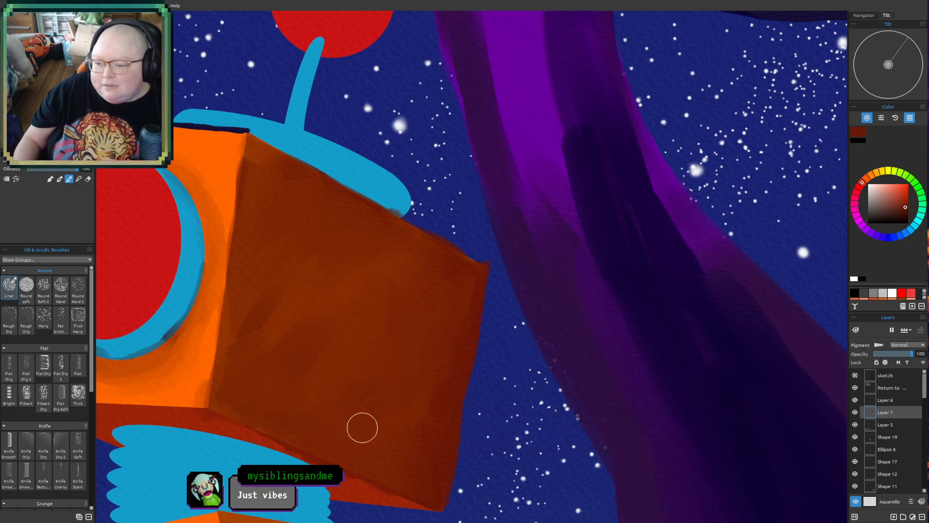
# - Reduce the brush size and paint a thin dark reddish-brown line along the near vertical and lower edges of the side face
pyautogui.press('[')
pyautogui.press('[')
pyautogui.press('[')
pyautogui.press('[')
pyautogui.press('[')
pyautogui.press('[')
pyautogui.moveTo(249, 141)
pyautogui.mouseDown()
pyautogui.moveTo(284, 159)
pyautogui.moveTo(244, 138)
pyautogui.mouseUp()
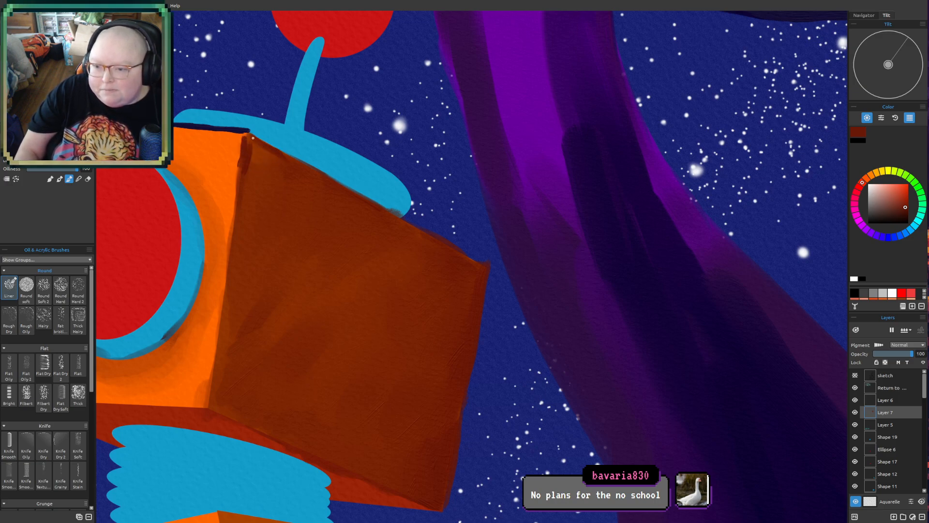
pyautogui.moveTo(243, 187); pyautogui.dragTo(216, 345)
pyautogui.moveTo(224, 289)
pyautogui.mouseDown()
pyautogui.moveTo(211, 418)
pyautogui.moveTo(212, 383)
pyautogui.moveTo(205, 412)
pyautogui.moveTo(317, 451)
pyautogui.moveTo(239, 422)
pyautogui.moveTo(341, 470)
pyautogui.mouseUp()
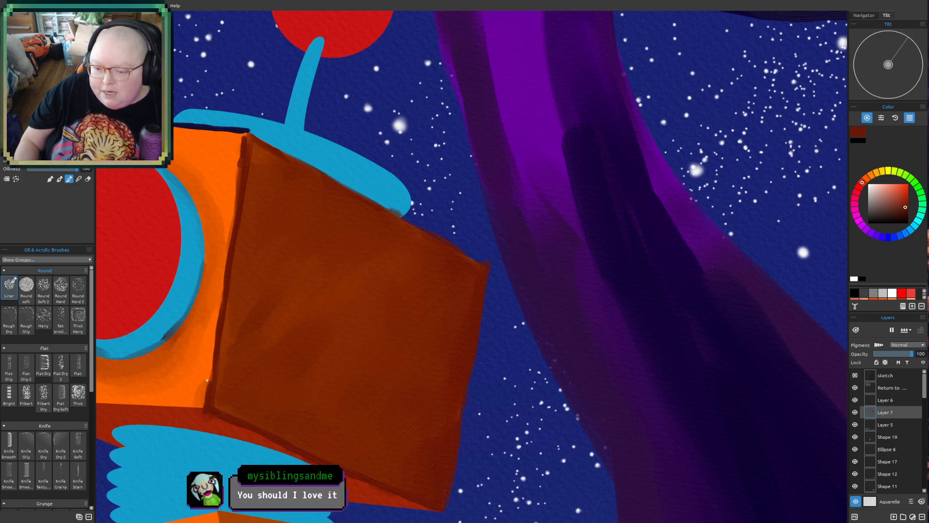
pyautogui.moveTo(214, 345); pyautogui.dragTo(207, 406)
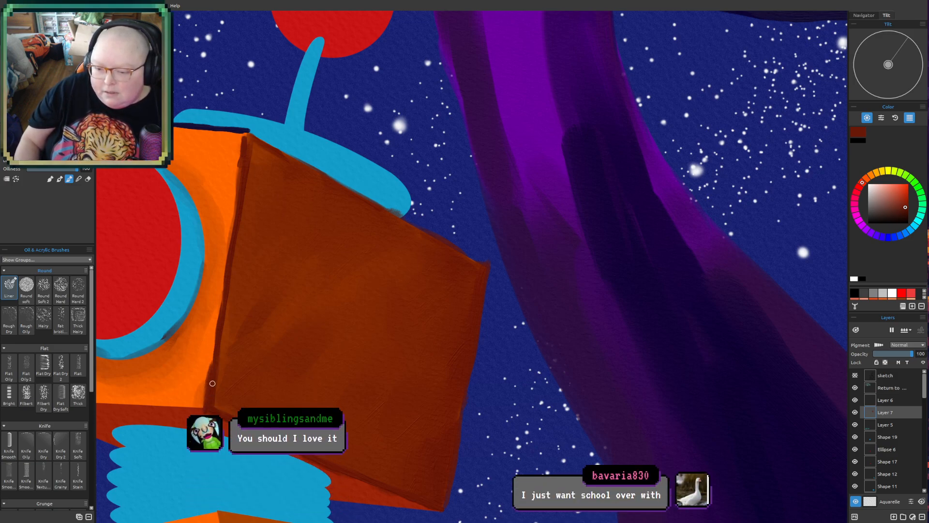
# - Enlarge the brush and blend the near vertical edge line into the side face's shading up to the upper corner
pyautogui.press(']')
pyautogui.press(']')
pyautogui.press(']')
pyautogui.press(']')
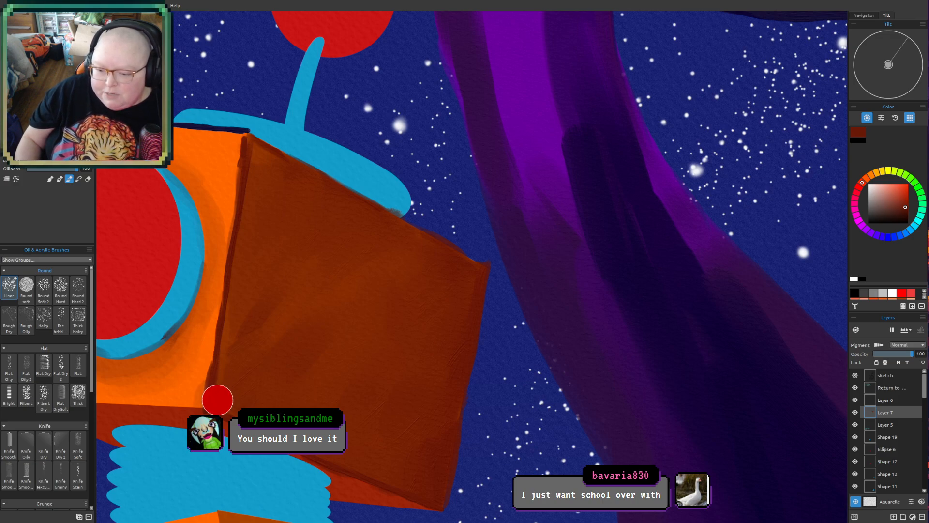
pyautogui.moveTo(214, 393)
pyautogui.mouseDown()
pyautogui.moveTo(216, 344)
pyautogui.moveTo(229, 321)
pyautogui.moveTo(213, 409)
pyautogui.moveTo(226, 311)
pyautogui.mouseUp()
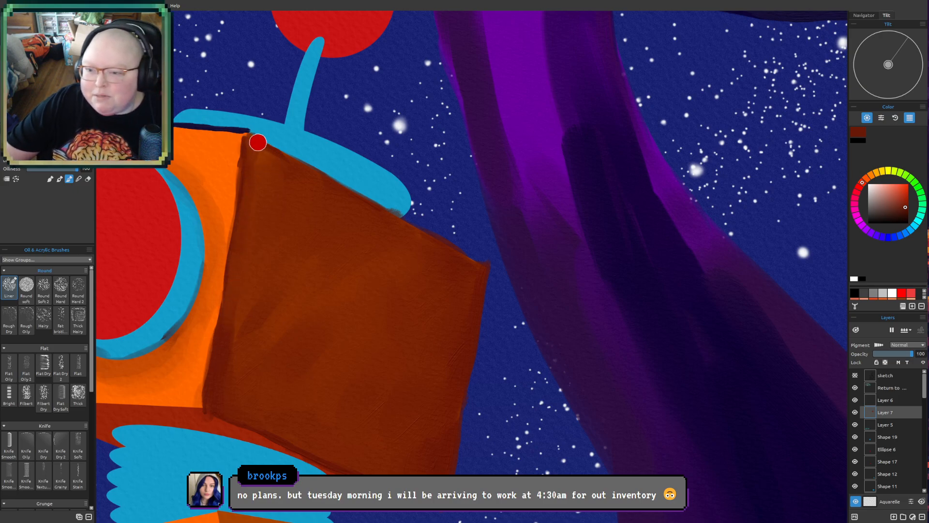
pyautogui.moveTo(257, 138)
pyautogui.mouseDown()
pyautogui.moveTo(297, 166)
pyautogui.moveTo(242, 137)
pyautogui.moveTo(301, 166)
pyautogui.moveTo(244, 141)
pyautogui.moveTo(266, 156)
pyautogui.mouseUp()
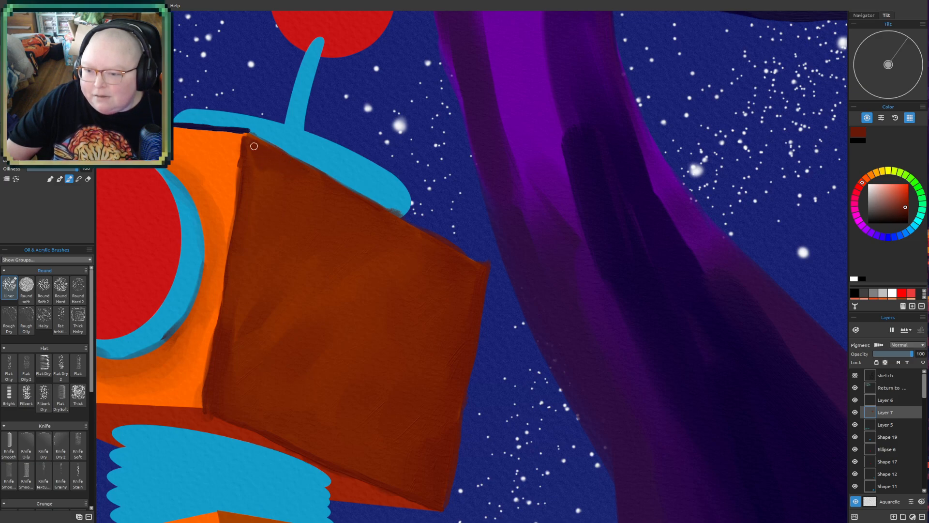
pyautogui.press(']')
pyautogui.press(']')
pyautogui.press(']')
pyautogui.press('[')
pyautogui.press('[')
pyautogui.press('[')
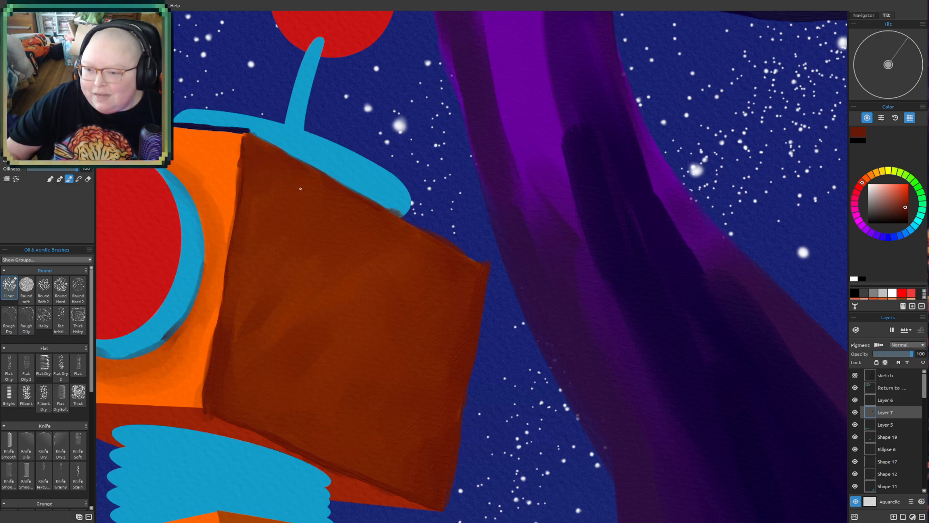
pyautogui.press(']')
pyautogui.press(']')
pyautogui.press(']')
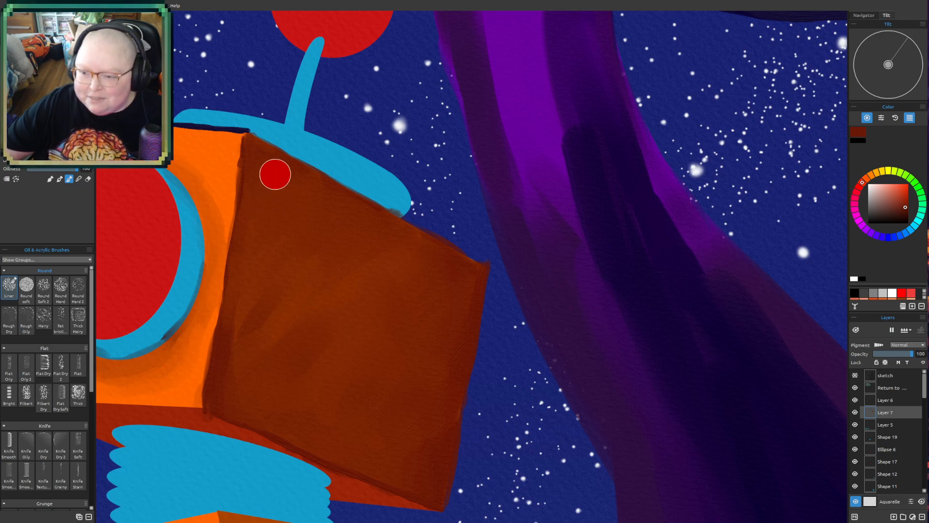
pyautogui.press('[')
pyautogui.press('[')
pyautogui.press('[')
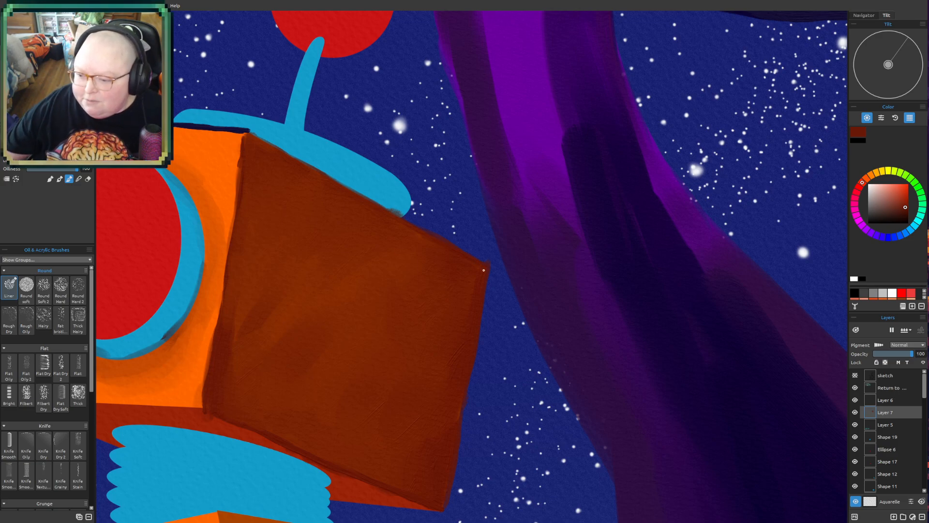
# - Paint a thin dark reddish-brown shadow along the underside of the robot's head, from the outer corner along the front face's lower edge
pyautogui.scroll(-4, 480, 263)
pyautogui.moveTo(333, 365)
pyautogui.mouseDown()
pyautogui.moveTo(330, 328)
pyautogui.moveTo(362, 224)
pyautogui.mouseUp()
pyautogui.moveTo(432, 243)
pyautogui.mouseDown()
pyautogui.moveTo(407, 278)
pyautogui.moveTo(381, 350)
pyautogui.mouseUp()
pyautogui.scroll(2, 454, 307)
pyautogui.moveTo(338, 326)
pyautogui.mouseDown()
pyautogui.moveTo(360, 414)
pyautogui.moveTo(358, 396)
pyautogui.mouseUp()
pyautogui.scroll(4, 359, 415)
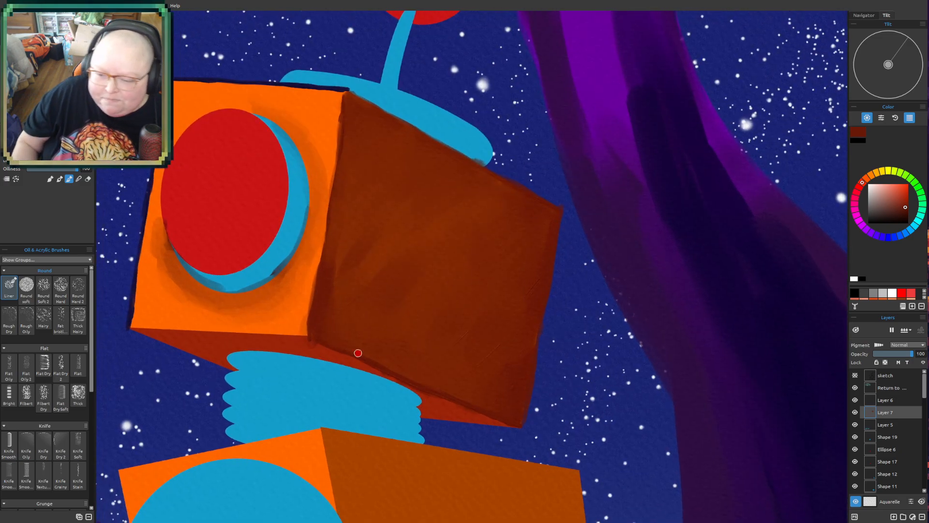
pyautogui.moveTo(131, 328); pyautogui.dragTo(218, 363)
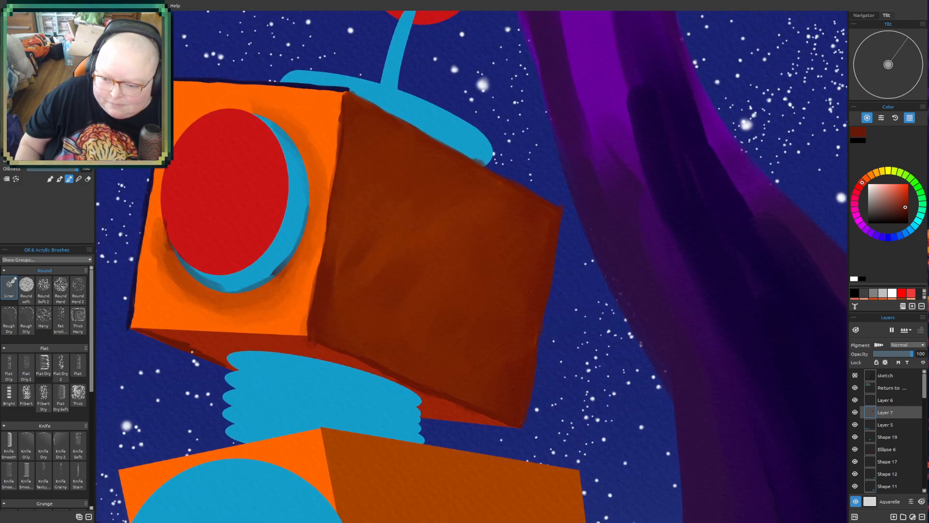
pyautogui.moveTo(156, 334)
pyautogui.mouseDown()
pyautogui.moveTo(214, 333)
pyautogui.moveTo(145, 331)
pyautogui.moveTo(238, 334)
pyautogui.mouseUp()
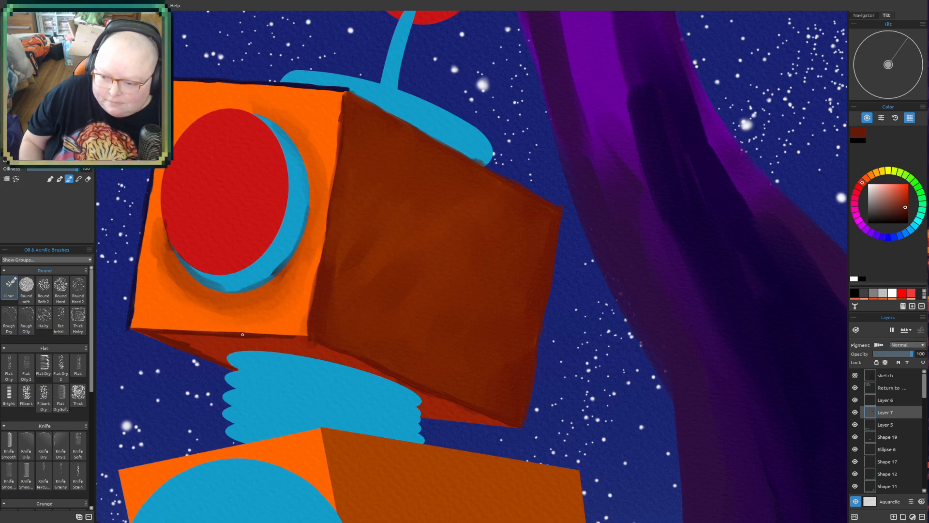
# - Cover the bright red of the head's underside around the neck with dark reddish-brown, extending it to the far corner
pyautogui.moveTo(308, 339); pyautogui.dragTo(397, 382)
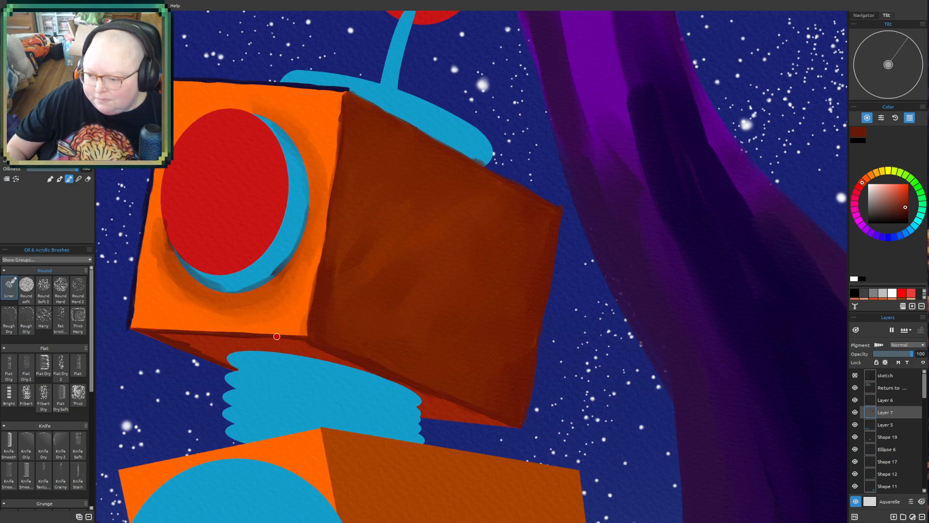
pyautogui.moveTo(276, 348); pyautogui.dragTo(369, 370)
pyautogui.moveTo(218, 339); pyautogui.dragTo(340, 361)
pyautogui.moveTo(210, 343)
pyautogui.mouseDown()
pyautogui.moveTo(165, 335)
pyautogui.moveTo(217, 341)
pyautogui.moveTo(146, 331)
pyautogui.moveTo(200, 348)
pyautogui.mouseUp()
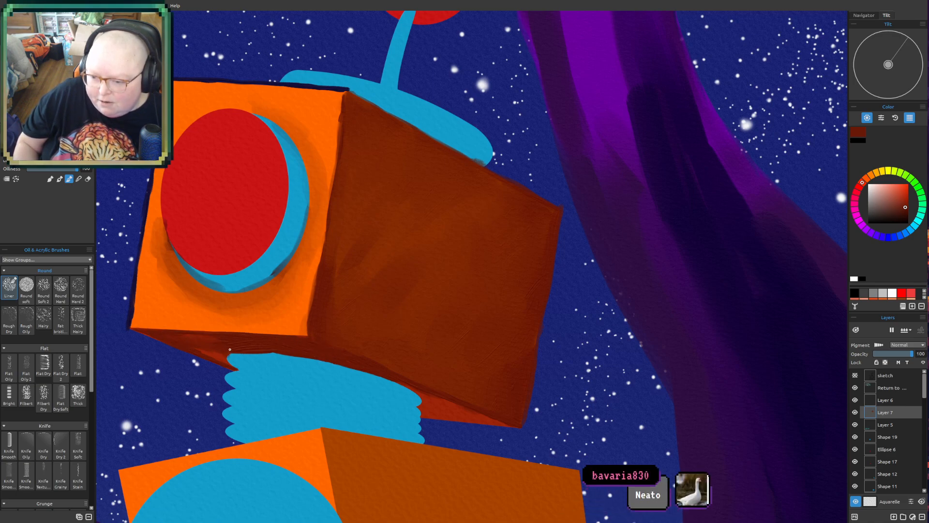
pyautogui.moveTo(427, 389)
pyautogui.mouseDown()
pyautogui.moveTo(460, 408)
pyautogui.moveTo(429, 402)
pyautogui.moveTo(426, 413)
pyautogui.moveTo(464, 415)
pyautogui.moveTo(425, 402)
pyautogui.moveTo(497, 421)
pyautogui.mouseUp()
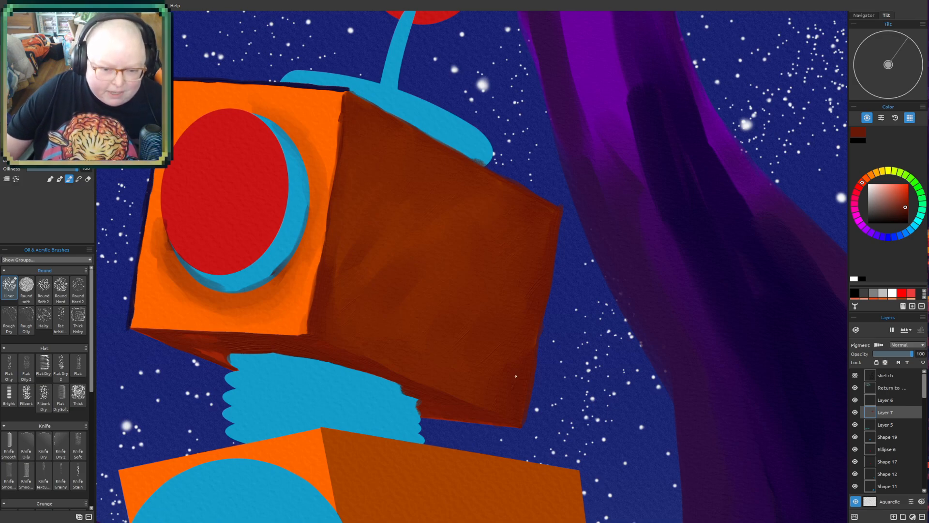
pyautogui.moveTo(511, 385)
pyautogui.mouseDown()
pyautogui.moveTo(498, 345)
pyautogui.moveTo(504, 364)
pyautogui.mouseUp()
# - Choose a darker, redder brown and deepen the shading along the head's underside, from the front edge to the far corner
pyautogui.moveTo(574, 429); pyautogui.dragTo(610, 464)
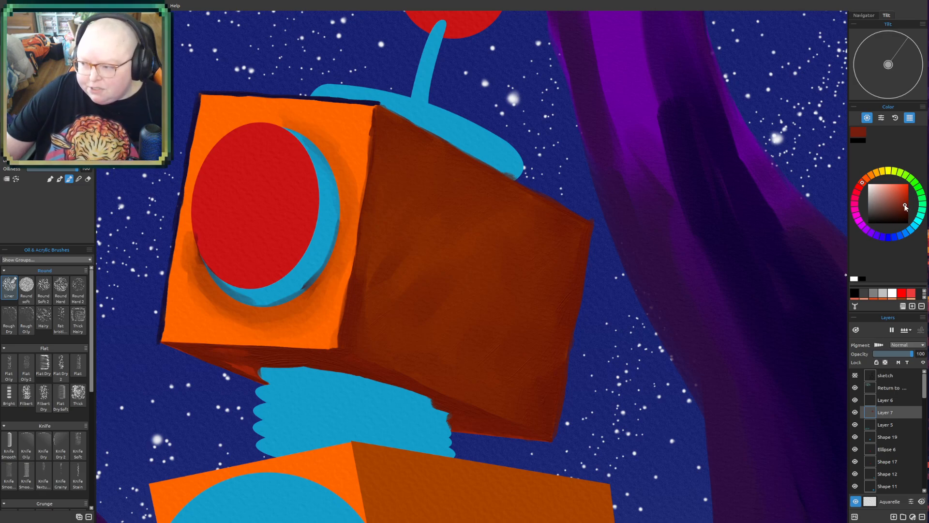
pyautogui.moveTo(906, 207); pyautogui.dragTo(903, 213)
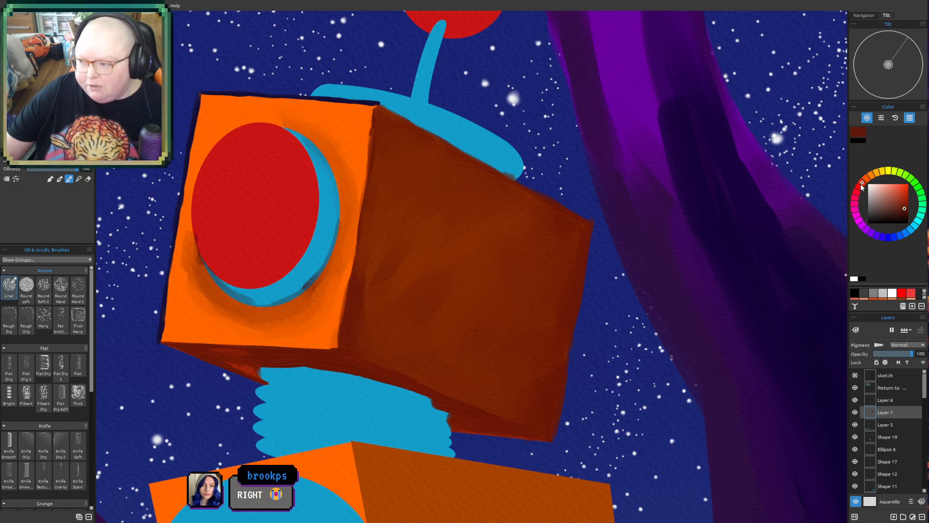
pyautogui.moveTo(861, 185); pyautogui.dragTo(859, 187)
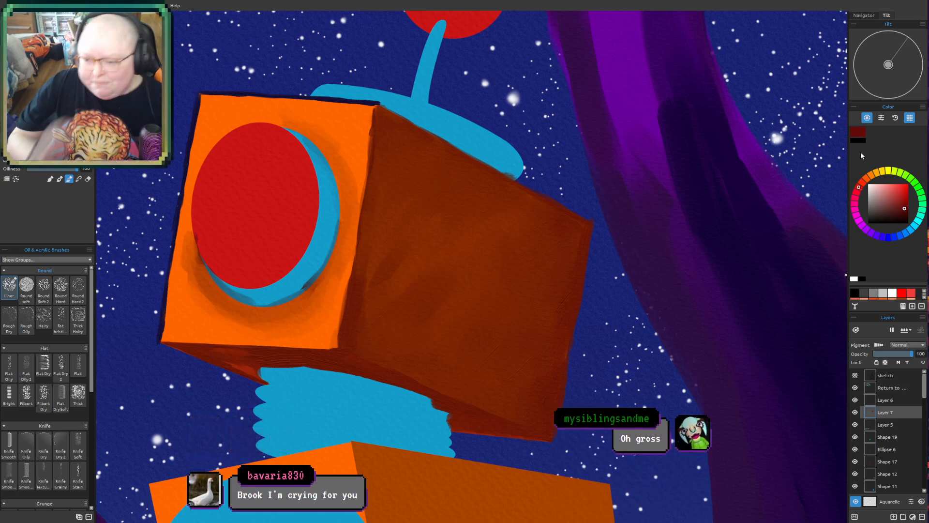
pyautogui.moveTo(342, 352)
pyautogui.mouseDown()
pyautogui.moveTo(365, 368)
pyautogui.moveTo(340, 356)
pyautogui.mouseUp()
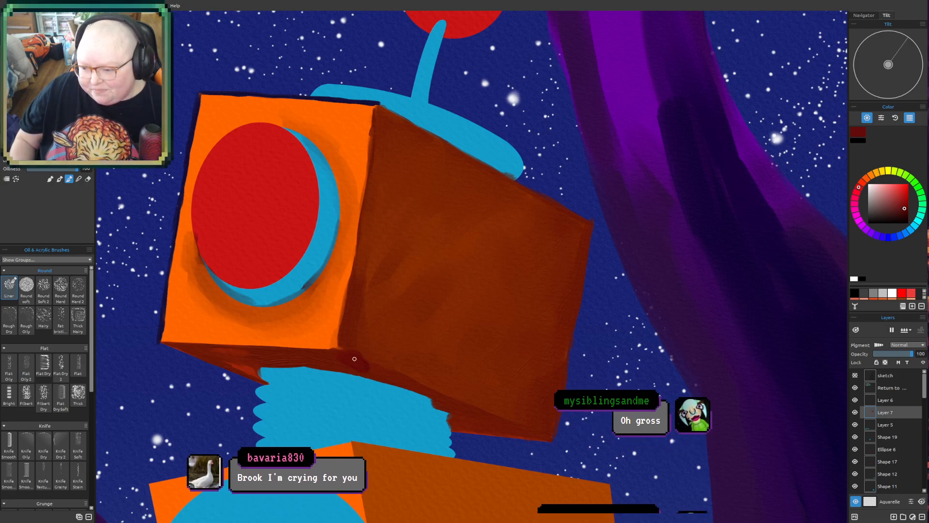
pyautogui.moveTo(457, 407); pyautogui.dragTo(515, 426)
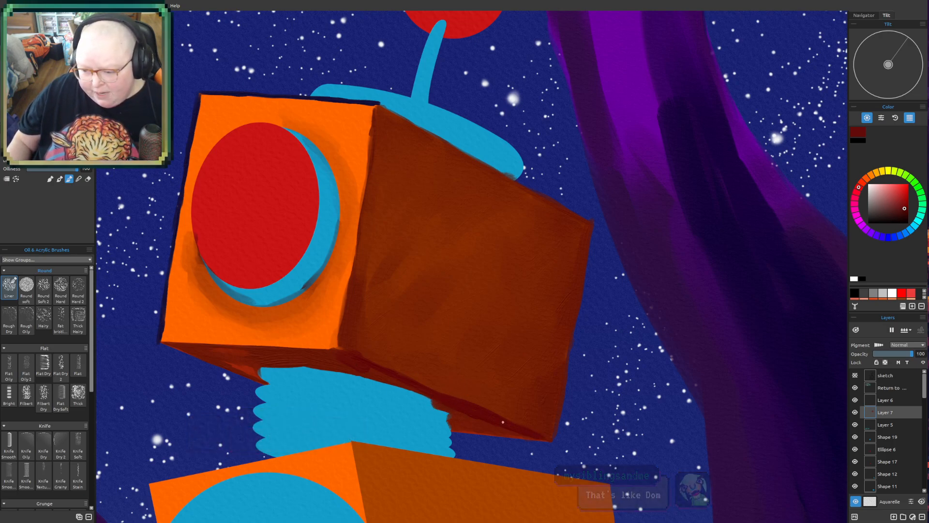
pyautogui.moveTo(270, 351)
pyautogui.mouseDown()
pyautogui.moveTo(326, 356)
pyautogui.moveTo(258, 350)
pyautogui.moveTo(343, 355)
pyautogui.moveTo(287, 351)
pyautogui.moveTo(349, 370)
pyautogui.moveTo(275, 356)
pyautogui.moveTo(367, 373)
pyautogui.moveTo(437, 359)
pyautogui.moveTo(339, 375)
pyautogui.moveTo(388, 375)
pyautogui.moveTo(452, 407)
pyautogui.mouseUp()
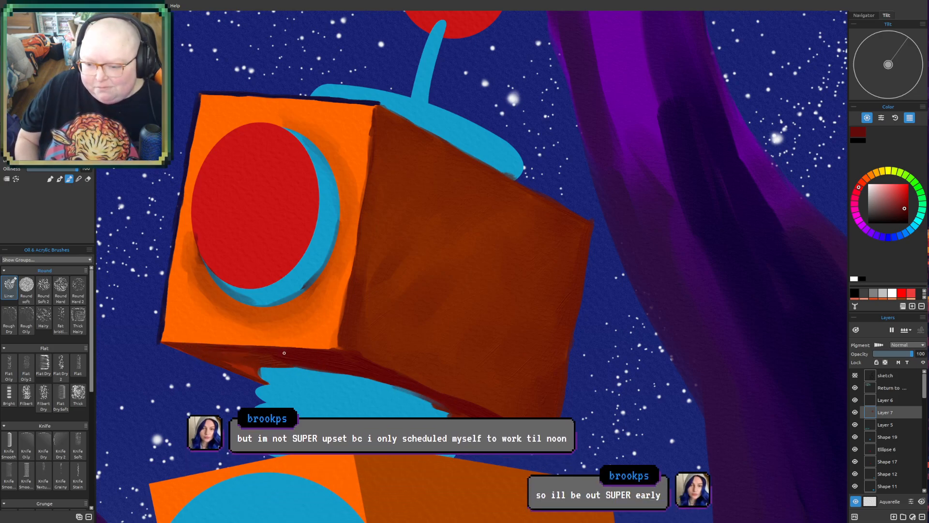
pyautogui.moveTo(218, 353); pyautogui.dragTo(294, 358)
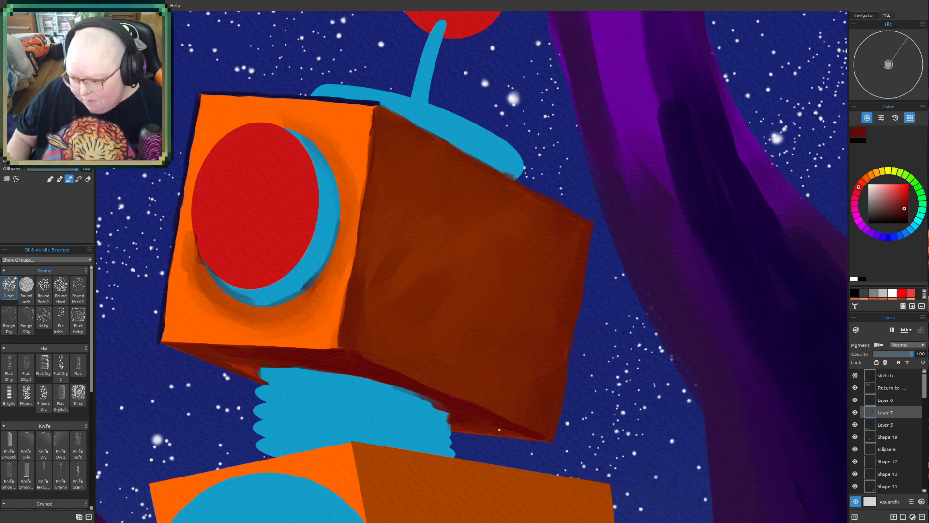
pyautogui.moveTo(485, 424); pyautogui.dragTo(507, 425)
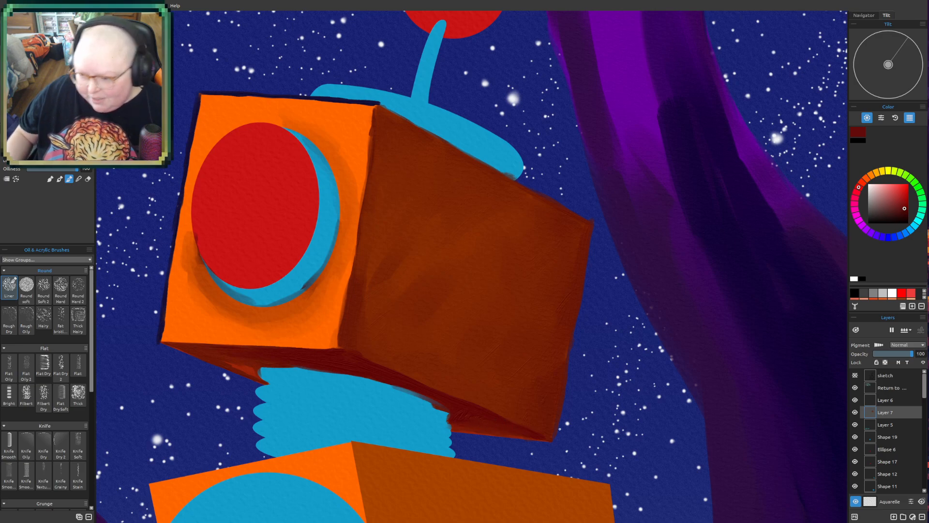
# - Sample the red of the robot's eye and paint a narrow curved red sliver outside the front face's outer edge, level with the eye
pyautogui.scroll(-5, 560, 429)
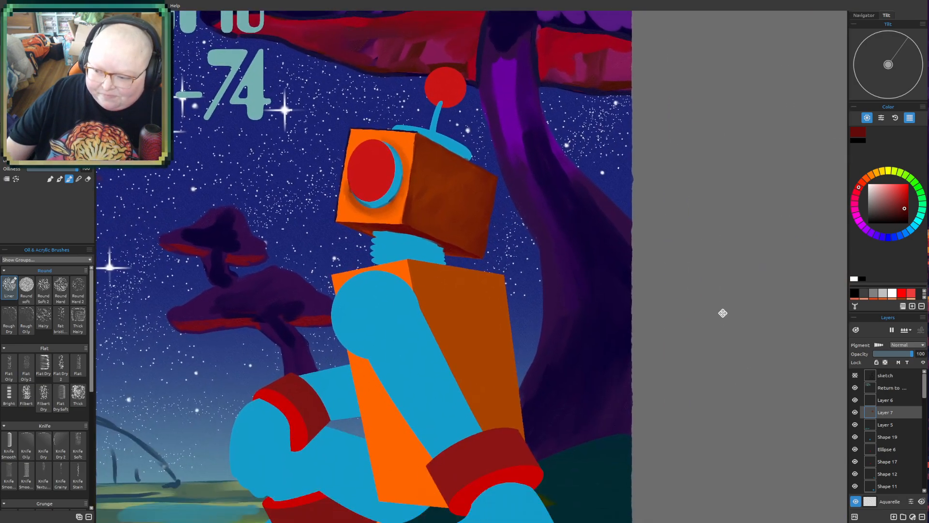
pyautogui.scroll(2, 724, 310)
pyautogui.moveTo(421, 313); pyautogui.dragTo(558, 428)
pyautogui.scroll(3, 584, 399)
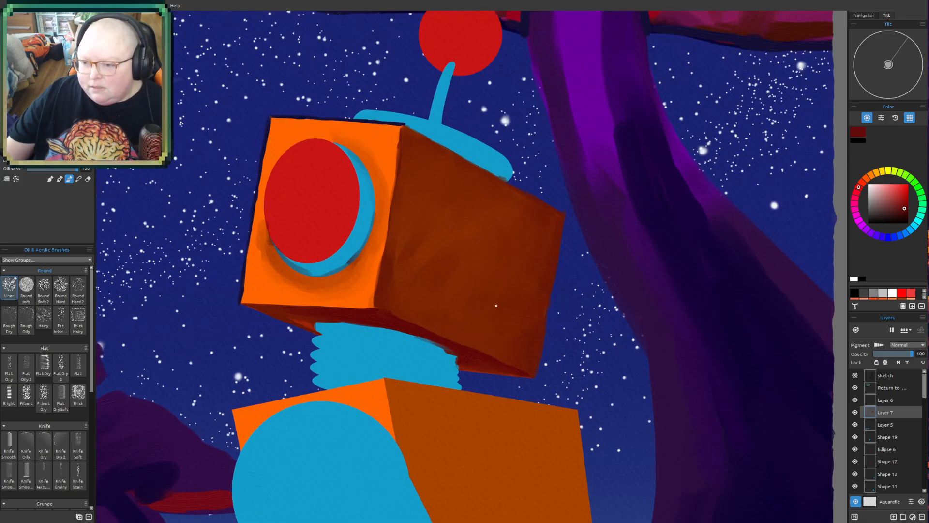
pyautogui.moveTo(496, 306); pyautogui.dragTo(587, 408)
pyautogui.scroll(1, 407, 408)
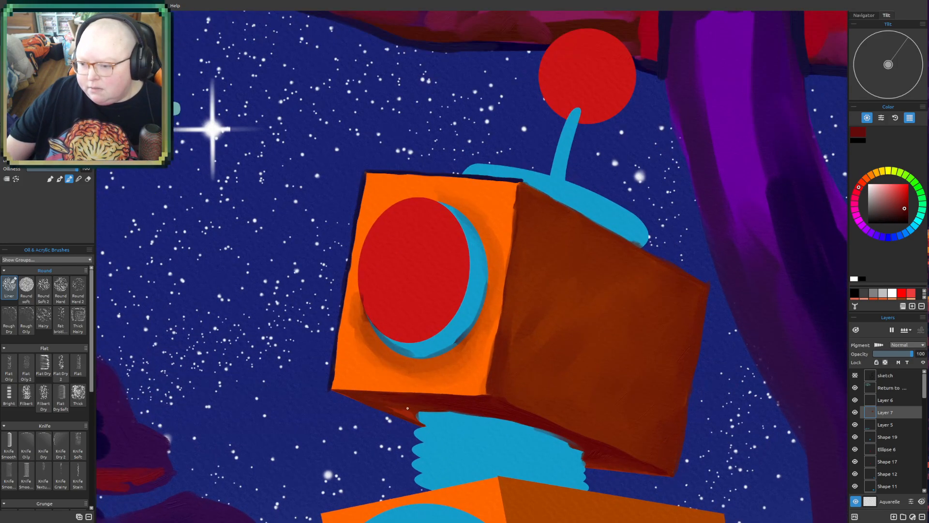
pyautogui.moveTo(408, 408); pyautogui.dragTo(440, 421)
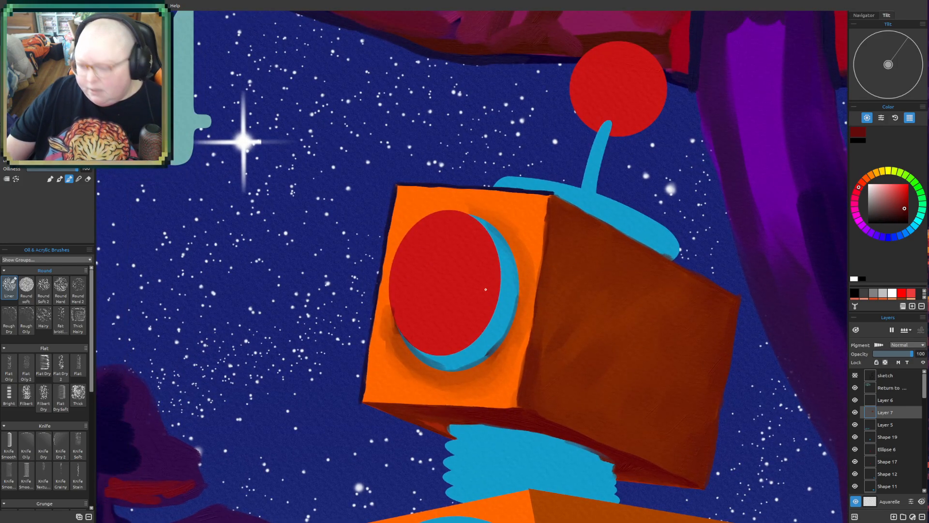
pyautogui.keyDown('alt'); pyautogui.click(438, 272); pyautogui.keyUp('alt')
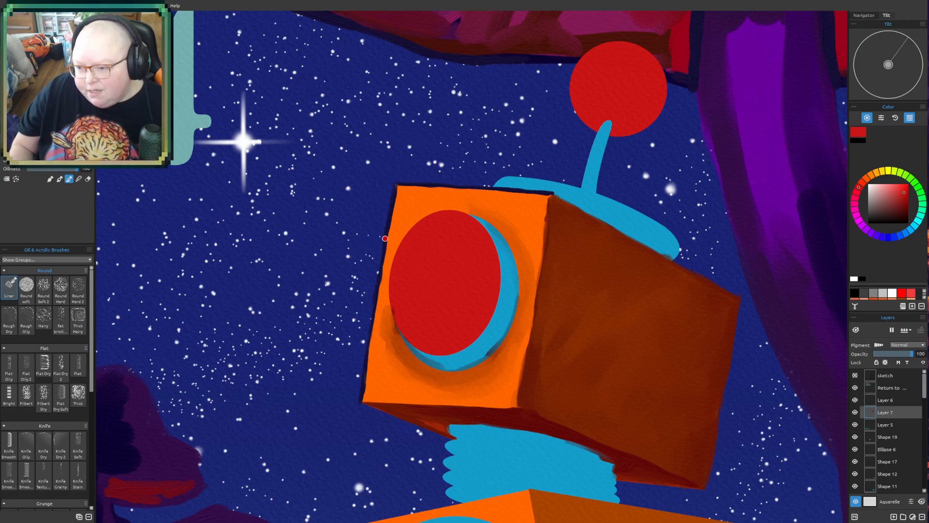
pyautogui.moveTo(382, 243); pyautogui.dragTo(372, 289)
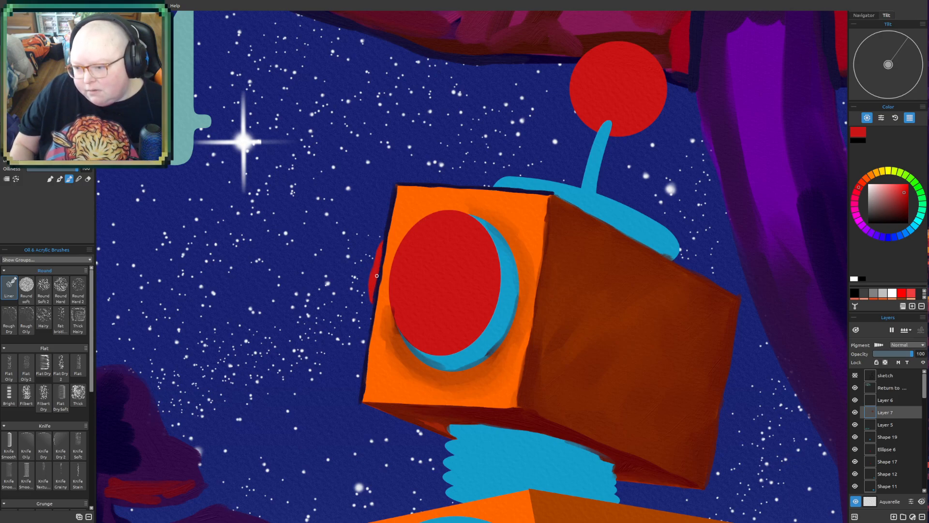
pyautogui.moveTo(569, 220); pyautogui.dragTo(591, 217)
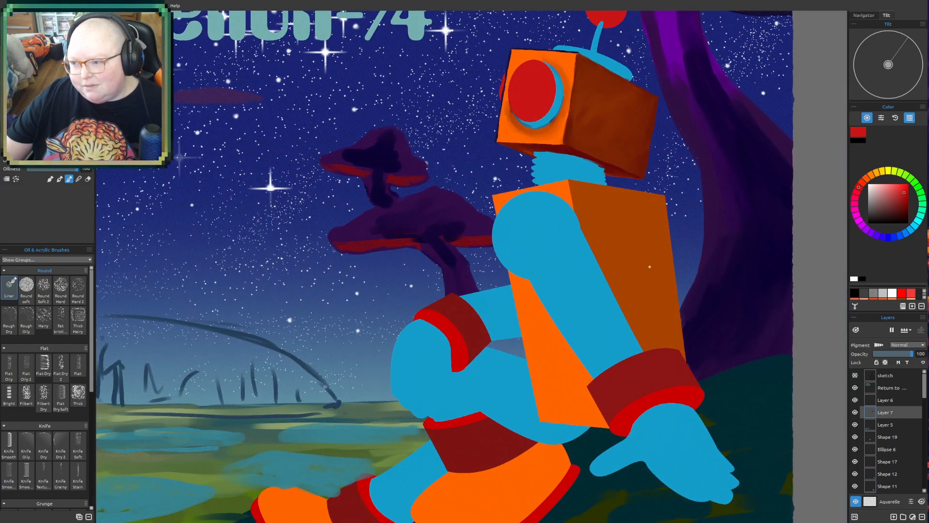
# - Sample the dark slate blue from the eye rim's shadow and shade the blue antenna base along the head and the foot of the stalk
pyautogui.moveTo(650, 267); pyautogui.dragTo(514, 513)
pyautogui.moveTo(426, 425); pyautogui.dragTo(269, 235)
pyautogui.scroll(2, 269, 234)
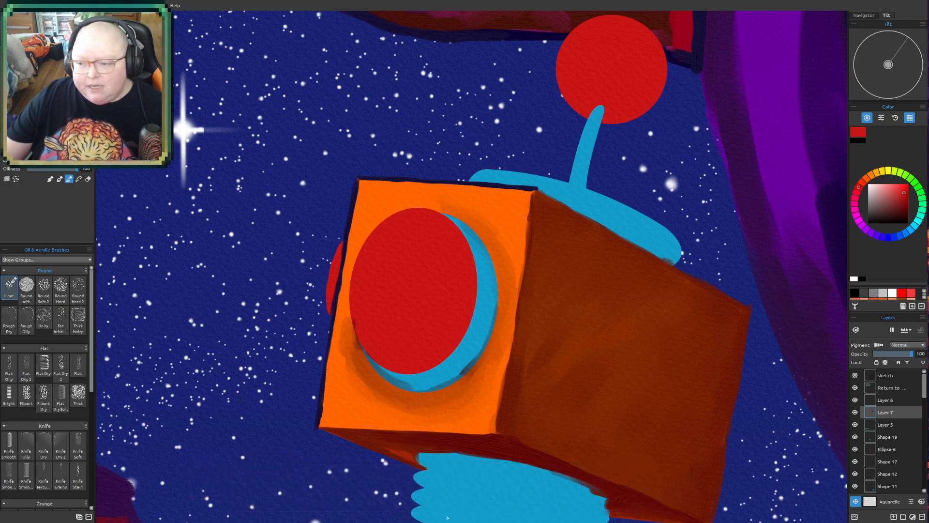
pyautogui.moveTo(499, 302)
pyautogui.mouseDown()
pyautogui.moveTo(454, 313)
pyautogui.moveTo(411, 354)
pyautogui.mouseUp()
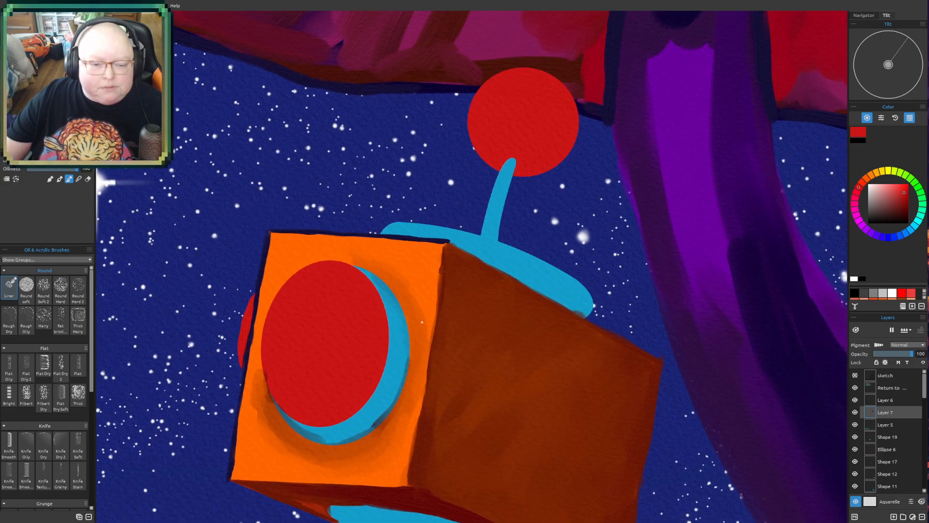
pyautogui.moveTo(425, 311); pyautogui.dragTo(434, 314)
pyautogui.moveTo(492, 371); pyautogui.dragTo(491, 393)
pyautogui.moveTo(495, 345); pyautogui.dragTo(462, 269)
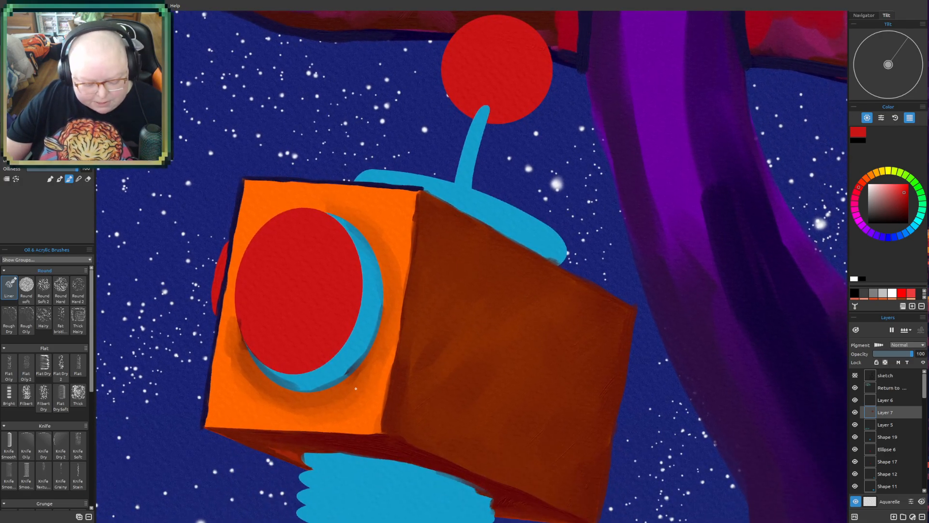
pyautogui.keyDown('alt'); pyautogui.click(347, 373); pyautogui.keyUp('alt')
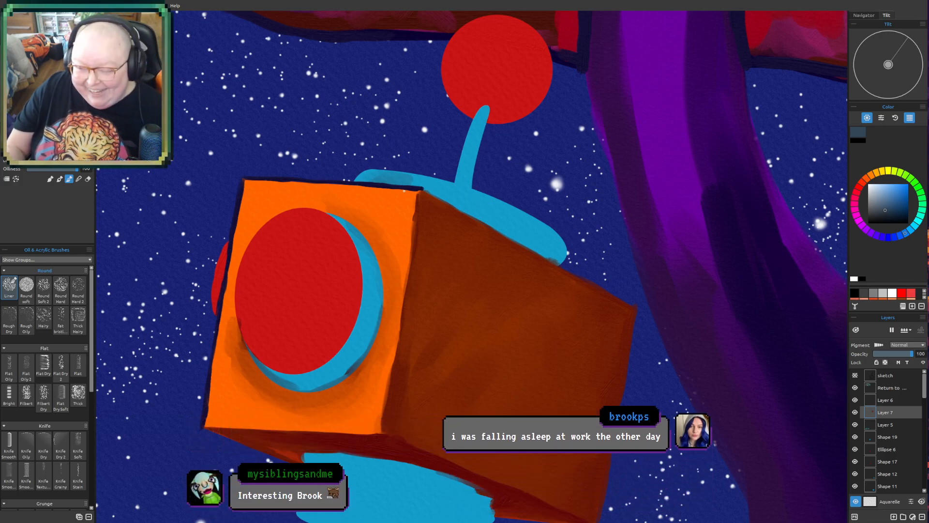
pyautogui.moveTo(384, 182); pyautogui.dragTo(395, 182)
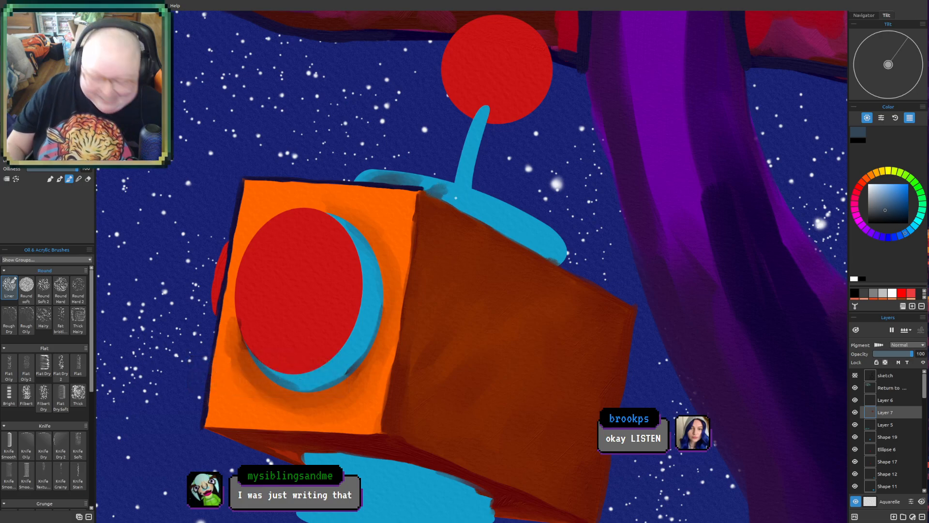
pyautogui.moveTo(449, 195)
pyautogui.mouseDown()
pyautogui.moveTo(497, 209)
pyautogui.moveTo(450, 199)
pyautogui.moveTo(512, 231)
pyautogui.moveTo(522, 224)
pyautogui.moveTo(473, 197)
pyautogui.moveTo(515, 217)
pyautogui.moveTo(465, 195)
pyautogui.moveTo(540, 225)
pyautogui.moveTo(485, 206)
pyautogui.moveTo(539, 249)
pyautogui.moveTo(535, 226)
pyautogui.moveTo(499, 213)
pyautogui.mouseUp()
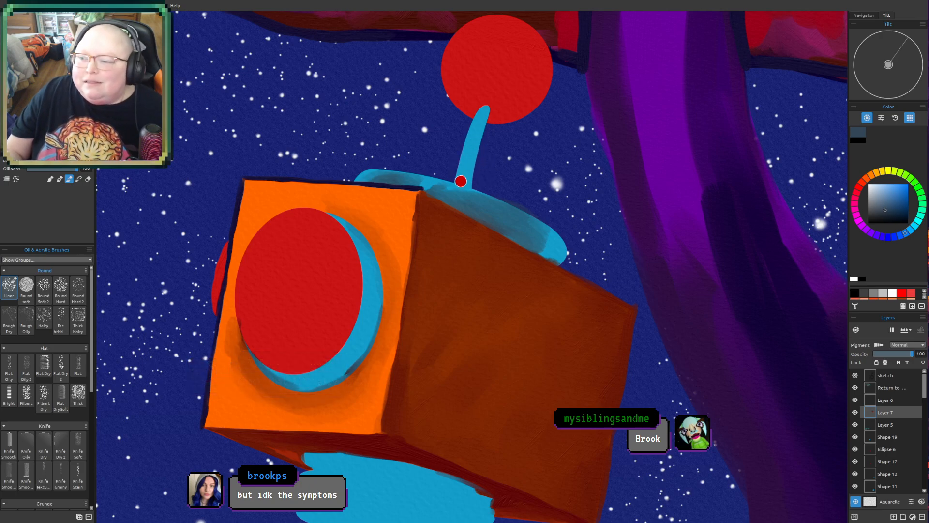
pyautogui.moveTo(456, 182); pyautogui.dragTo(463, 183)
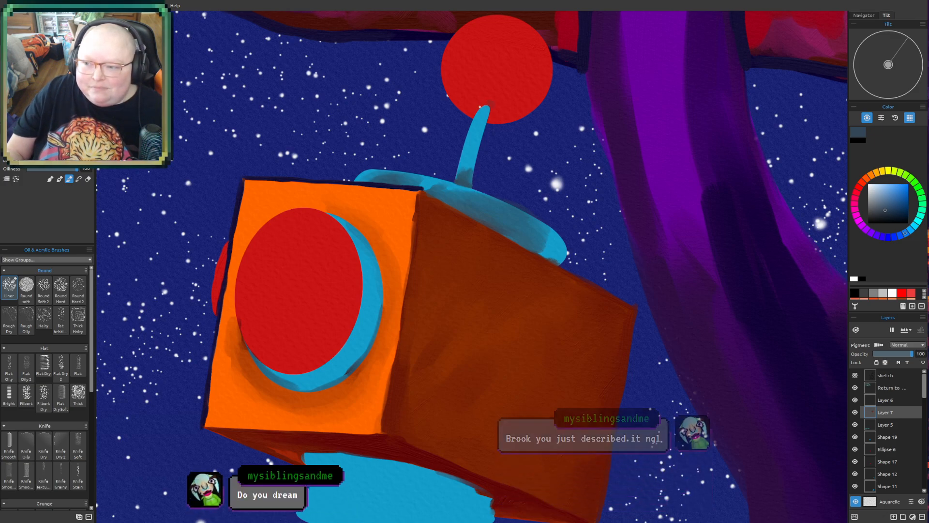
# - Shade the lower part of the red antenna ball around the stalk with dark slate blue, following with a muted reddish-brown
pyautogui.moveTo(492, 103)
pyautogui.mouseDown()
pyautogui.moveTo(500, 90)
pyautogui.moveTo(484, 86)
pyautogui.moveTo(492, 93)
pyautogui.mouseUp()
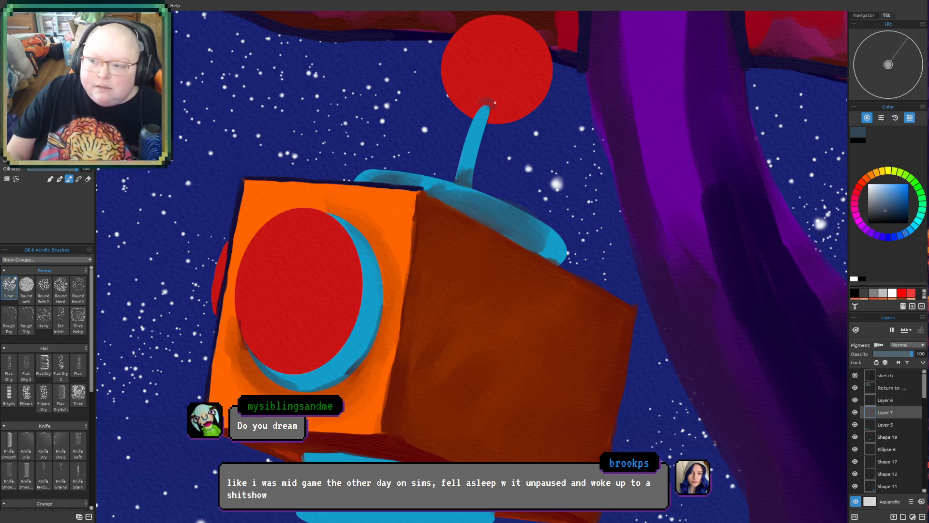
pyautogui.moveTo(495, 103)
pyautogui.mouseDown()
pyautogui.moveTo(512, 100)
pyautogui.moveTo(487, 93)
pyautogui.mouseUp()
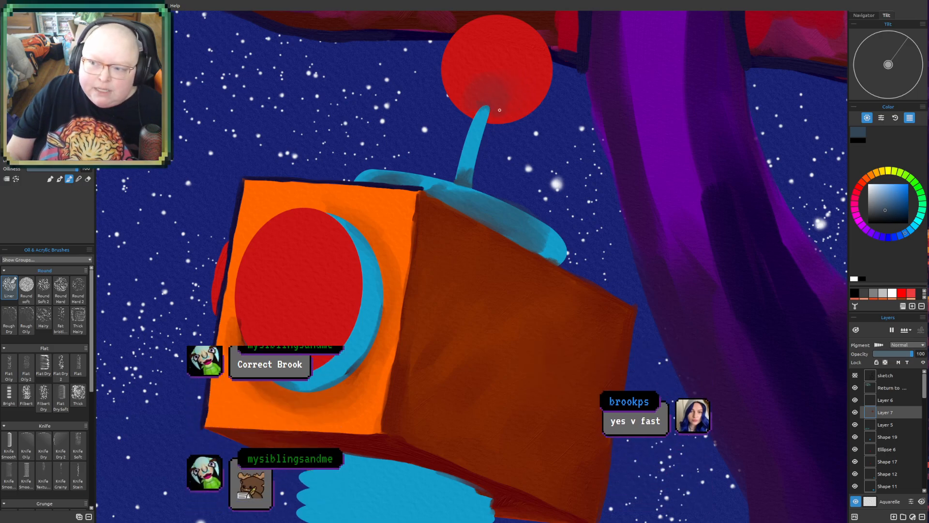
pyautogui.click(863, 185)
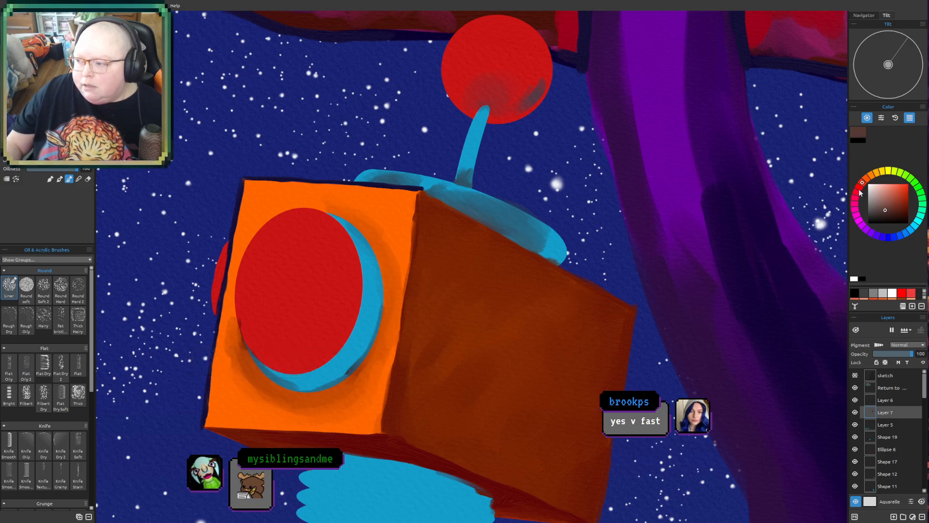
pyautogui.click(892, 205)
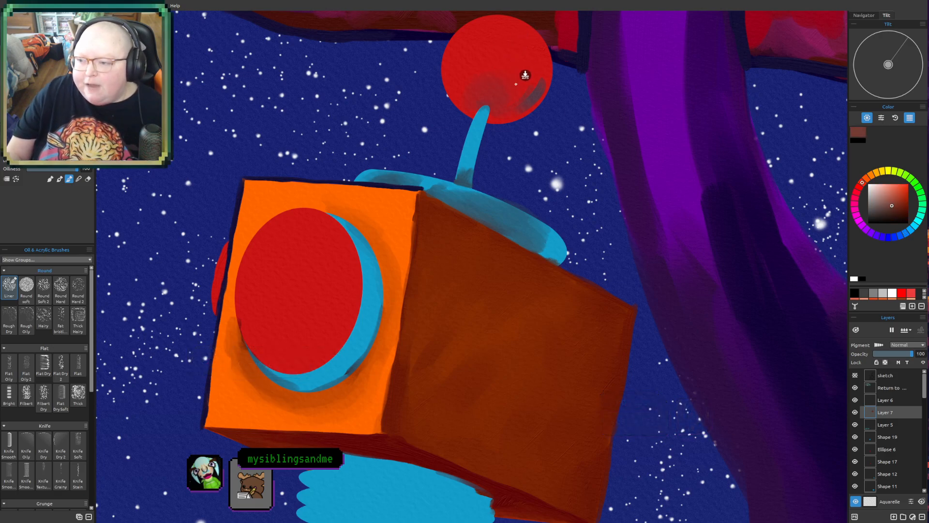
pyautogui.moveTo(511, 83); pyautogui.dragTo(506, 108)
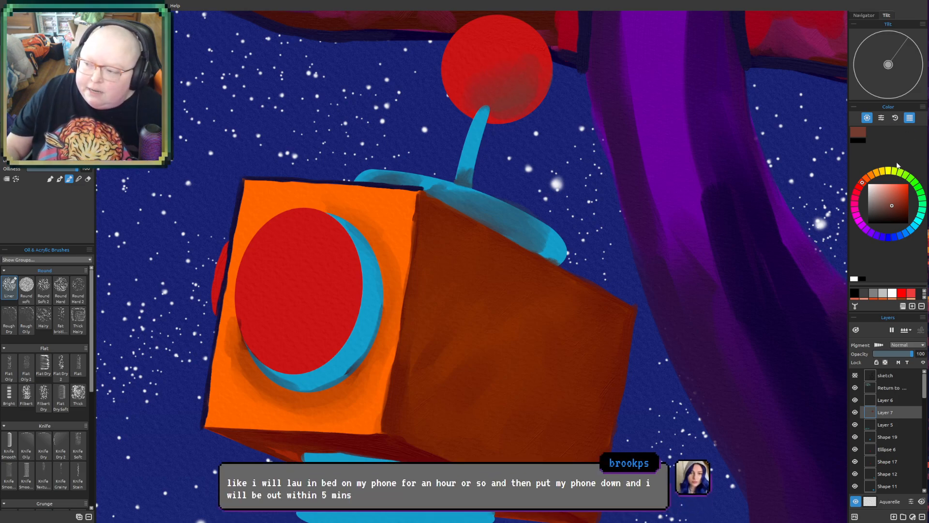
# - Switch to a muted dark crimson and blend the shadow across the underside of the red antenna ball
pyautogui.click(855, 198)
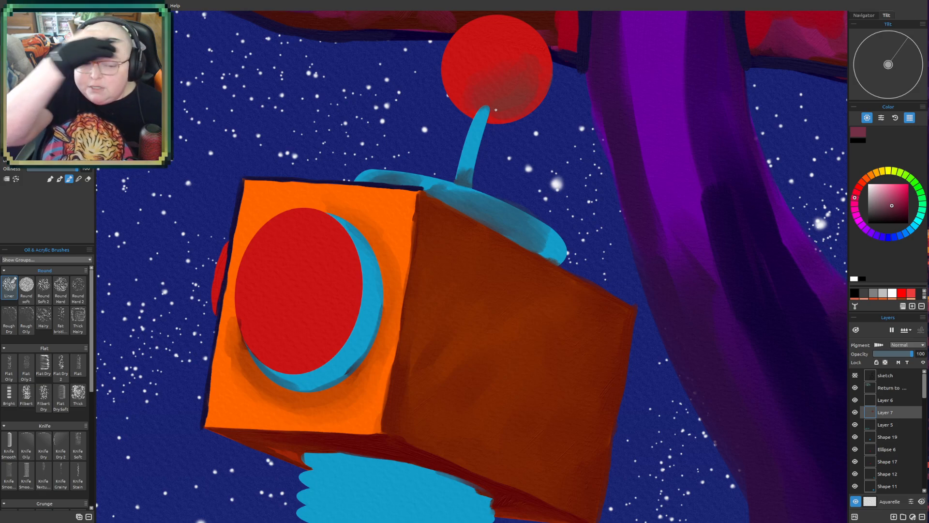
pyautogui.moveTo(510, 111)
pyautogui.mouseDown()
pyautogui.moveTo(504, 93)
pyautogui.moveTo(514, 97)
pyautogui.mouseUp()
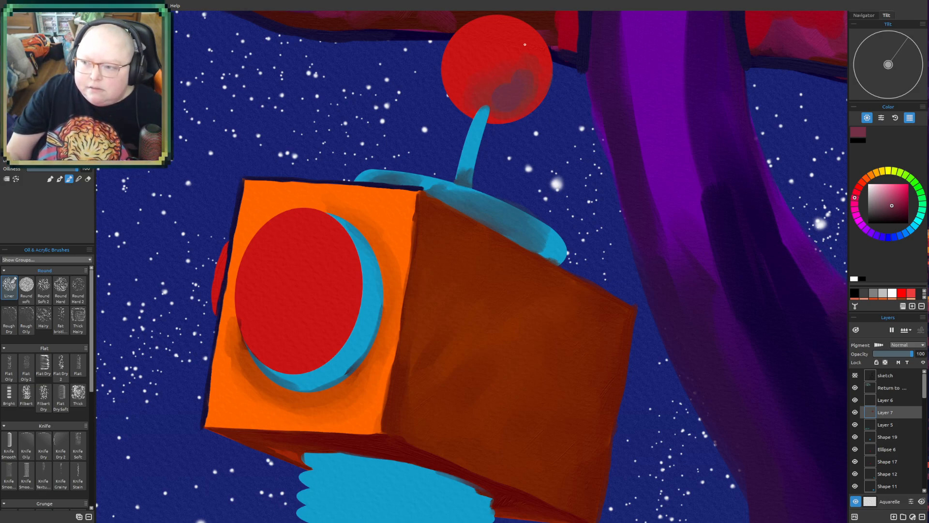
pyautogui.moveTo(499, 96); pyautogui.dragTo(533, 69)
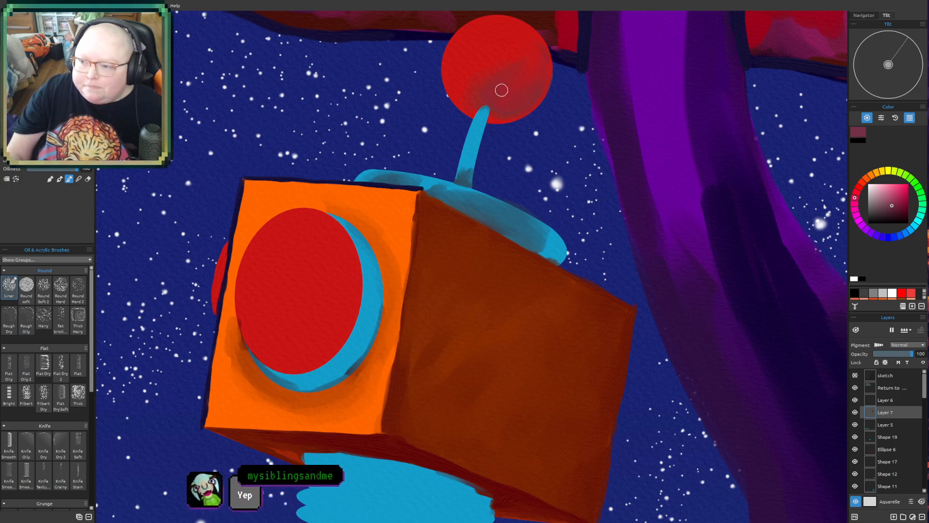
pyautogui.click(459, 86)
pyautogui.moveTo(482, 93); pyautogui.dragTo(529, 62)
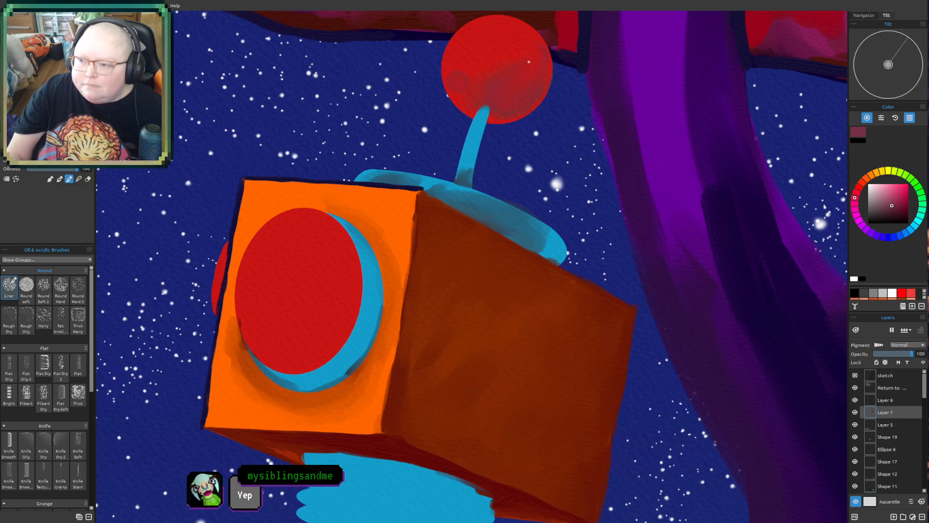
# - Shade the lower edge of the robot's red eye with muted crimson and dull dark red, and smooth the antenna ball's lower shadow
pyautogui.scroll(-5, 482, 158)
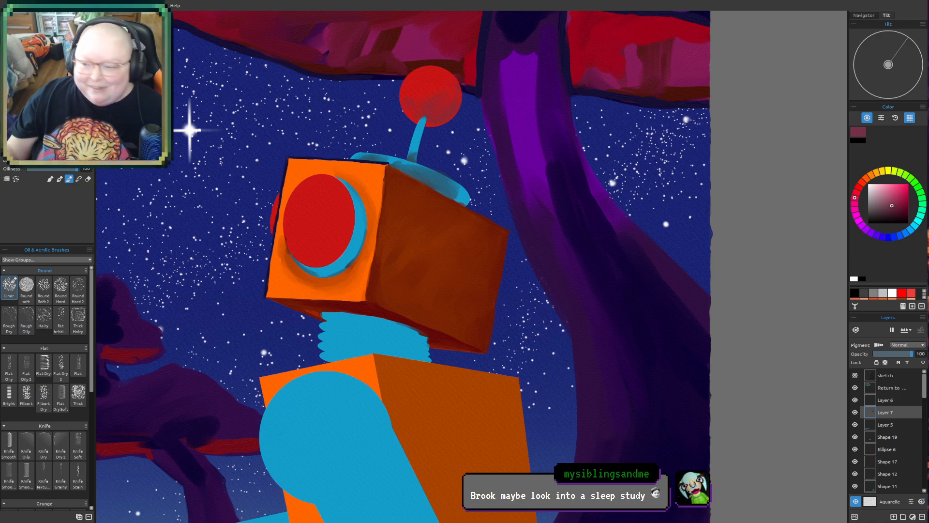
pyautogui.moveTo(435, 201)
pyautogui.mouseDown()
pyautogui.moveTo(479, 303)
pyautogui.moveTo(485, 294)
pyautogui.mouseUp()
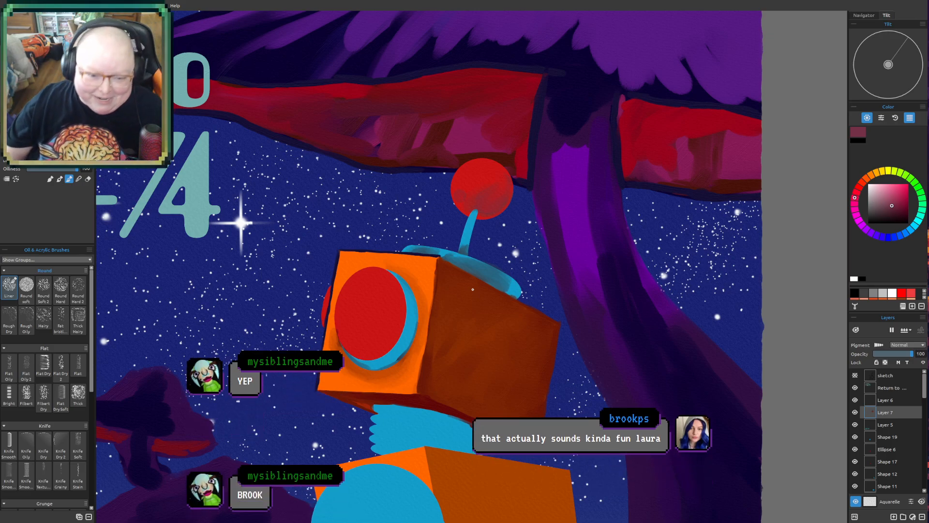
pyautogui.moveTo(444, 340); pyautogui.dragTo(445, 274)
pyautogui.moveTo(382, 286); pyautogui.dragTo(374, 251)
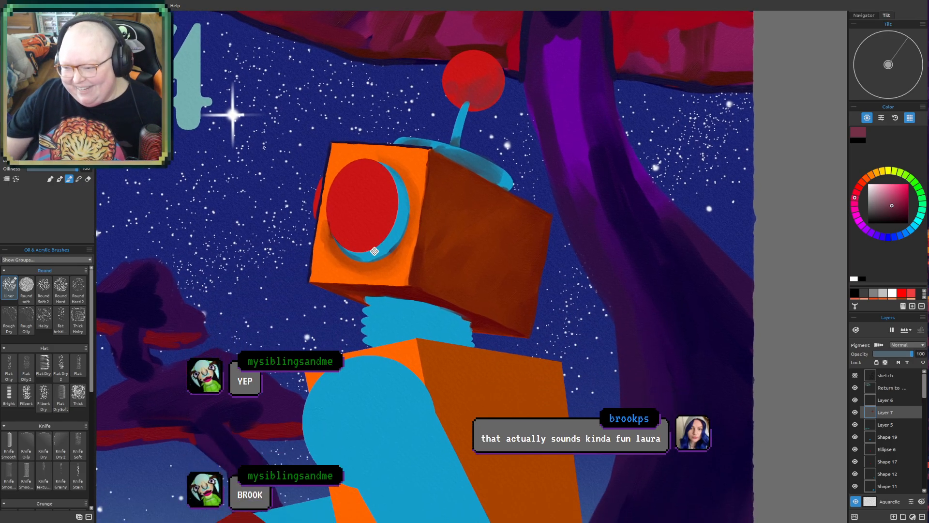
pyautogui.scroll(1, 395, 306)
pyautogui.scroll(2, 394, 306)
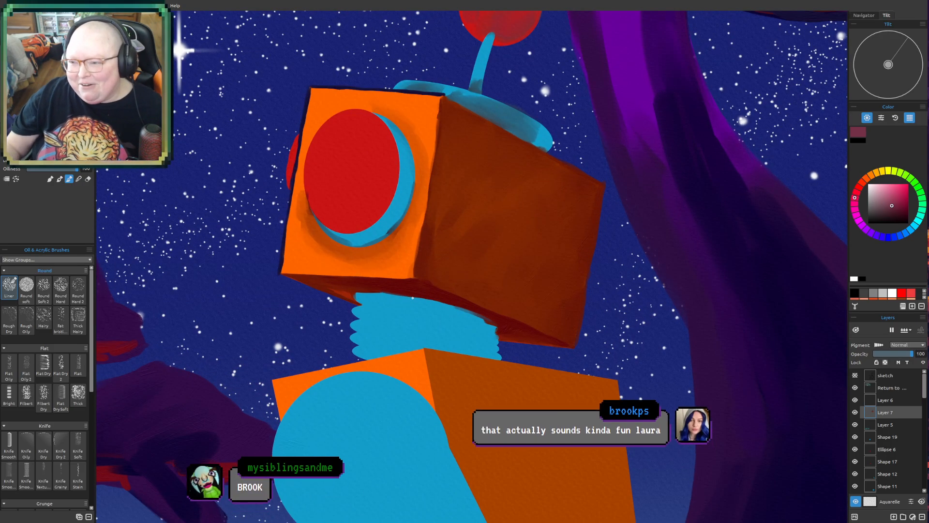
pyautogui.scroll(-2, 461, 194)
pyautogui.moveTo(432, 205); pyautogui.dragTo(398, 299)
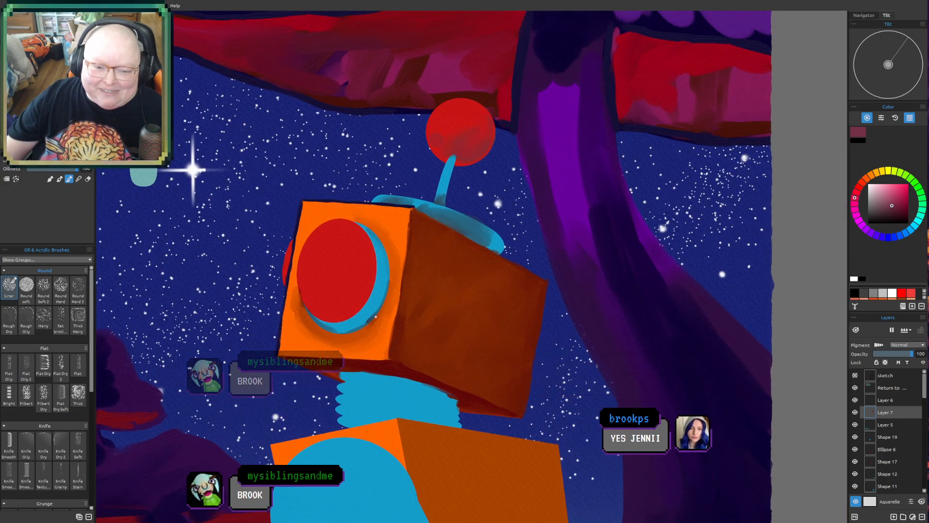
pyautogui.scroll(2, 375, 317)
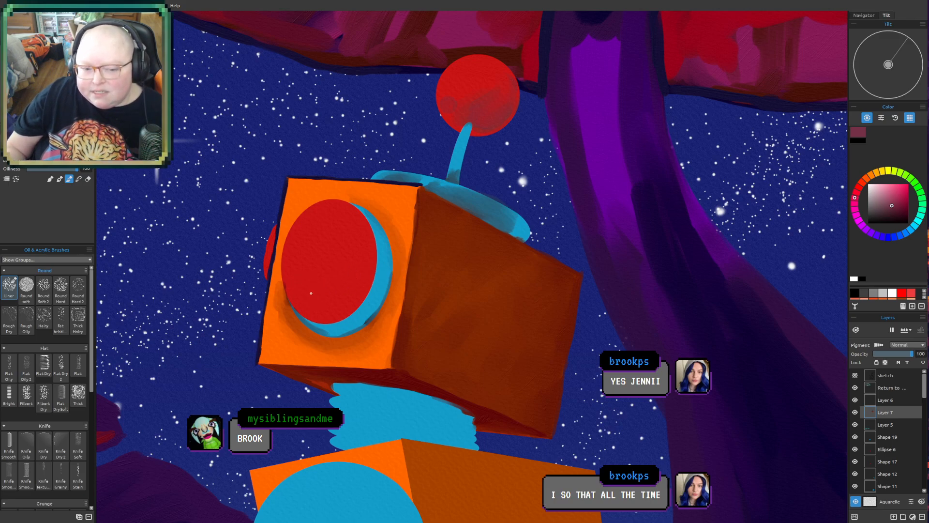
pyautogui.moveTo(311, 303); pyautogui.dragTo(298, 299)
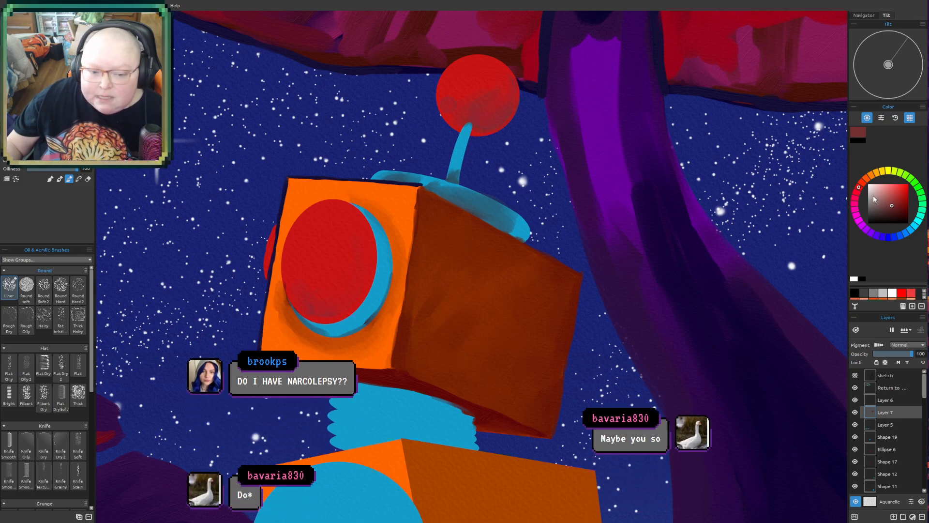
pyautogui.moveTo(311, 309); pyautogui.dragTo(336, 309)
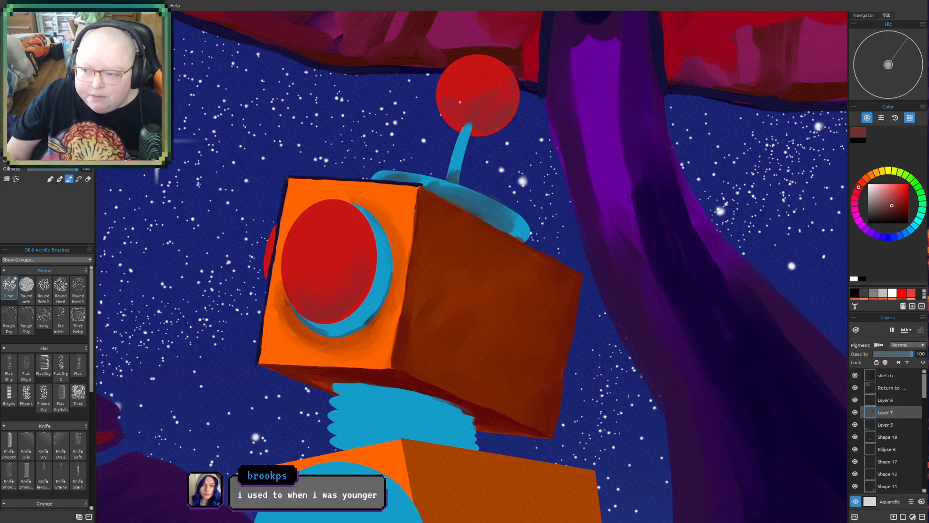
pyautogui.moveTo(452, 118); pyautogui.dragTo(460, 123)
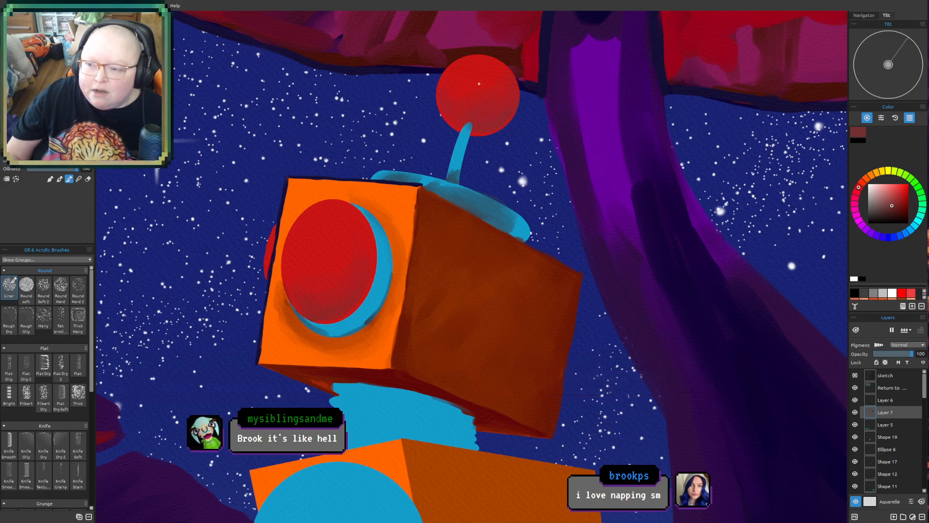
# - Choose a dark reddish-brown and paint shadow lines along the front corner, top edge and back edge of the torso's side face
pyautogui.scroll(-5, 312, 330)
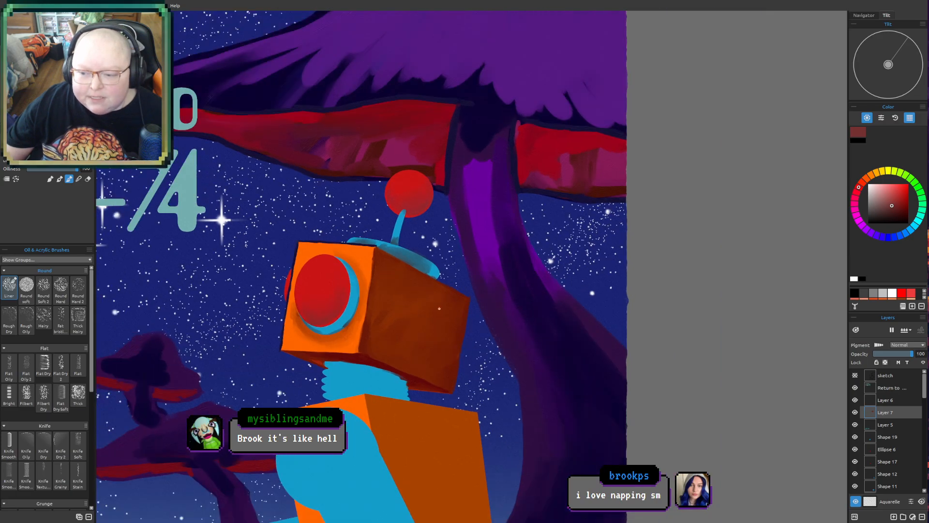
pyautogui.moveTo(503, 339); pyautogui.dragTo(543, 238)
pyautogui.scroll(4, 571, 207)
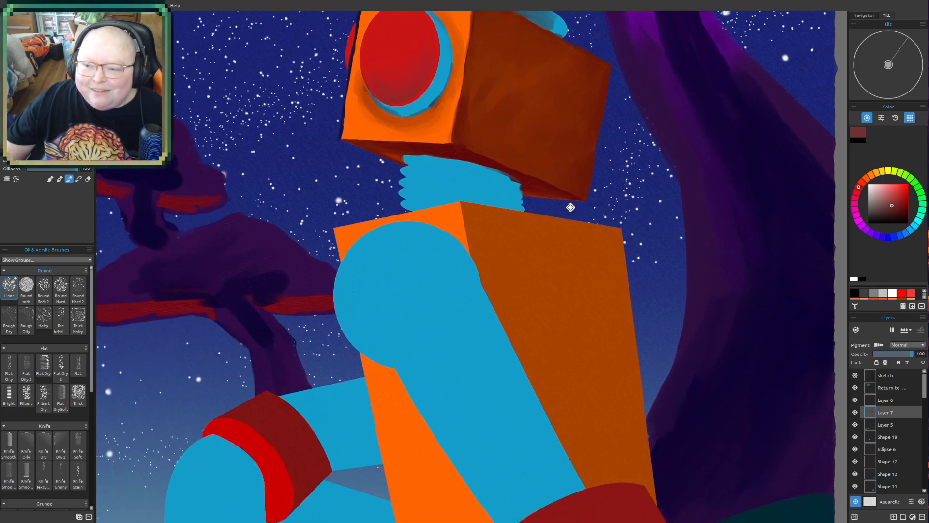
pyautogui.moveTo(571, 207); pyautogui.dragTo(560, 130)
pyautogui.moveTo(731, 66); pyautogui.dragTo(642, 183)
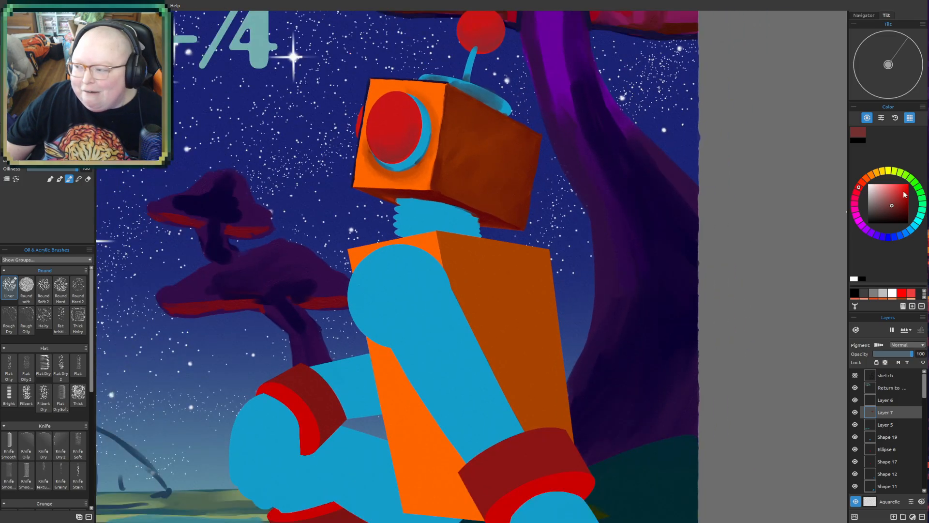
pyautogui.moveTo(859, 189); pyautogui.dragTo(863, 185)
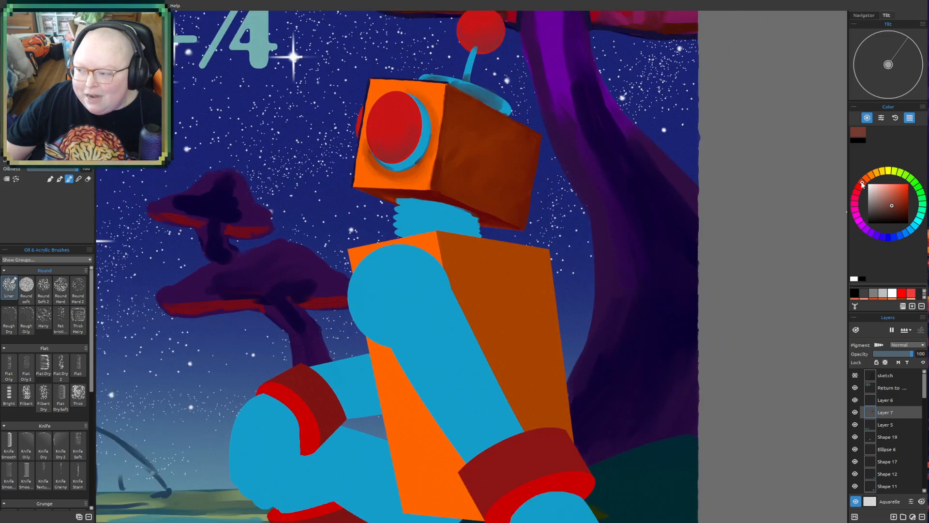
pyautogui.click(899, 210)
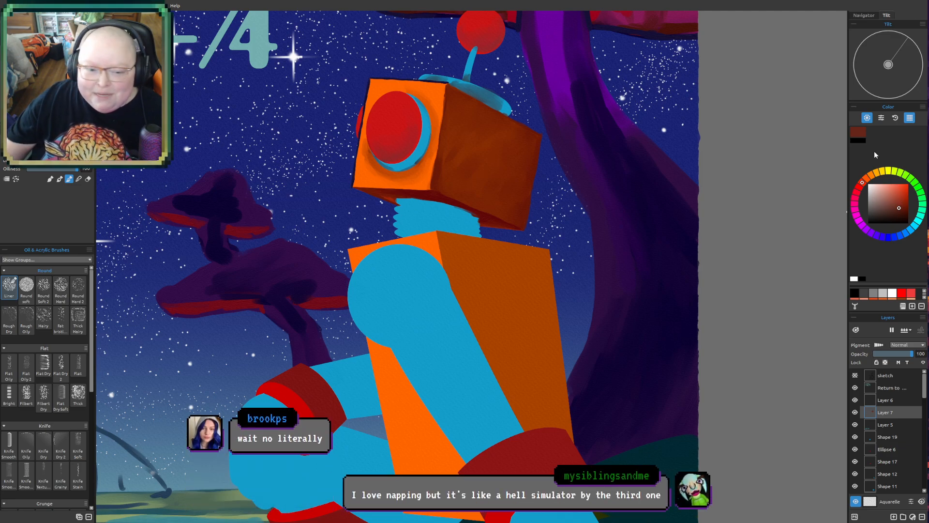
pyautogui.moveTo(542, 303); pyautogui.dragTo(447, 263)
pyautogui.scroll(1, 448, 263)
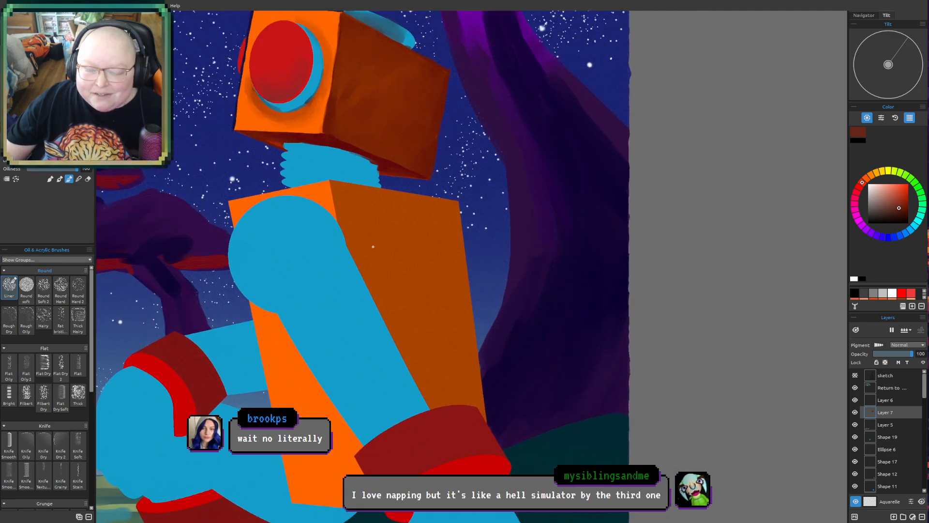
pyautogui.moveTo(372, 246); pyautogui.dragTo(361, 253)
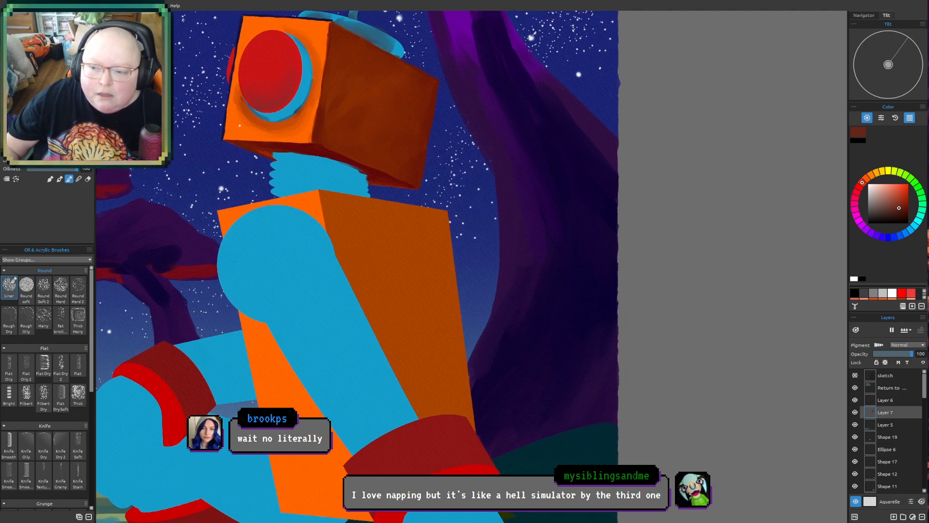
pyautogui.moveTo(319, 192); pyautogui.dragTo(336, 242)
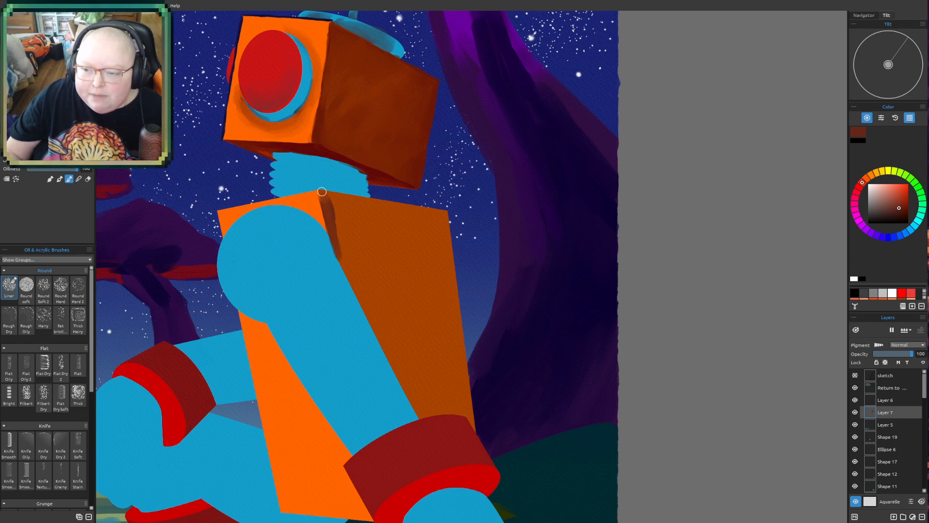
pyautogui.moveTo(339, 197)
pyautogui.mouseDown()
pyautogui.moveTo(456, 220)
pyautogui.moveTo(445, 213)
pyautogui.moveTo(469, 415)
pyautogui.mouseUp()
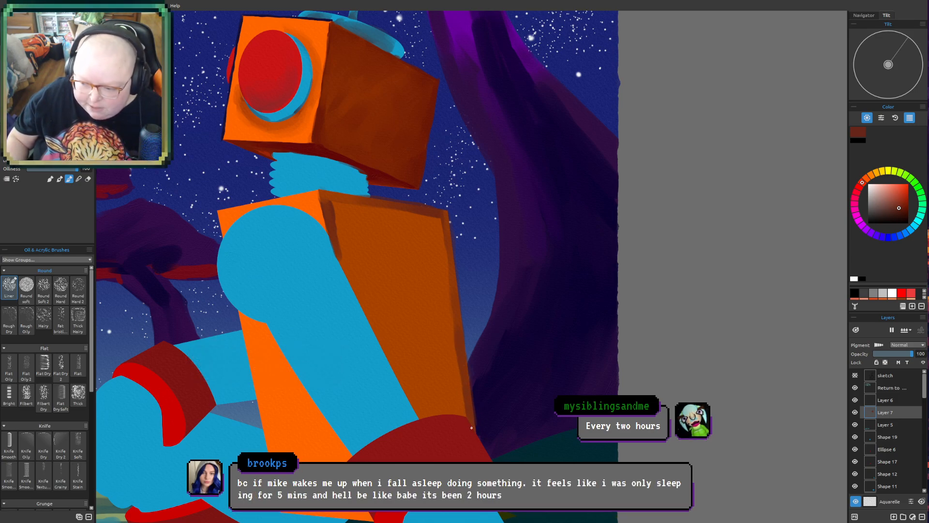
# - Paint dark reddish-brown shadow on the torso's side face along the red cuff and up the edge of the blue arm
pyautogui.moveTo(424, 416); pyautogui.dragTo(422, 417)
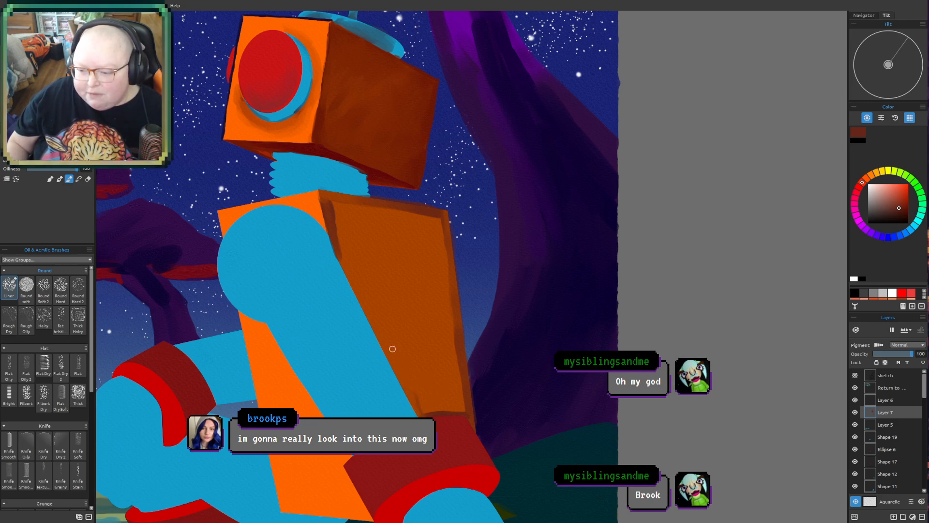
pyautogui.moveTo(399, 372)
pyautogui.mouseDown()
pyautogui.moveTo(388, 352)
pyautogui.moveTo(412, 401)
pyautogui.moveTo(381, 337)
pyautogui.mouseUp()
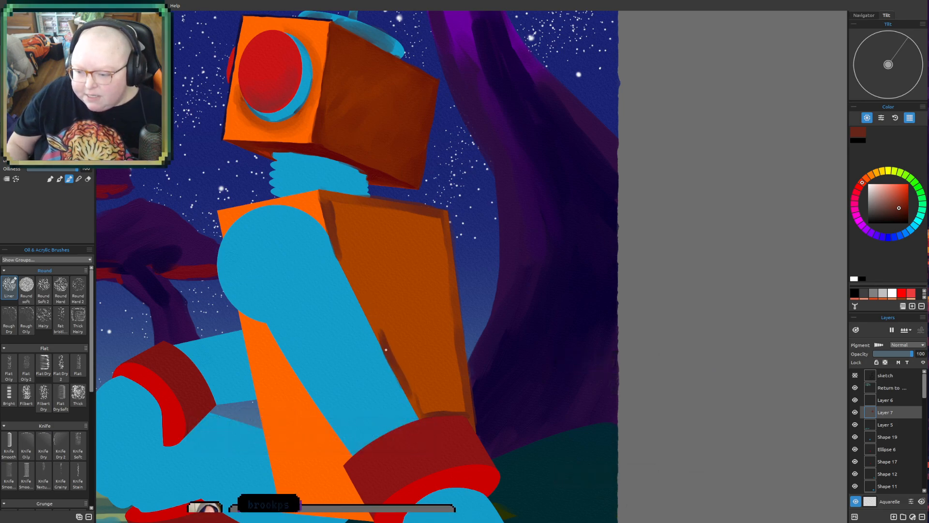
pyautogui.moveTo(380, 329); pyautogui.dragTo(366, 297)
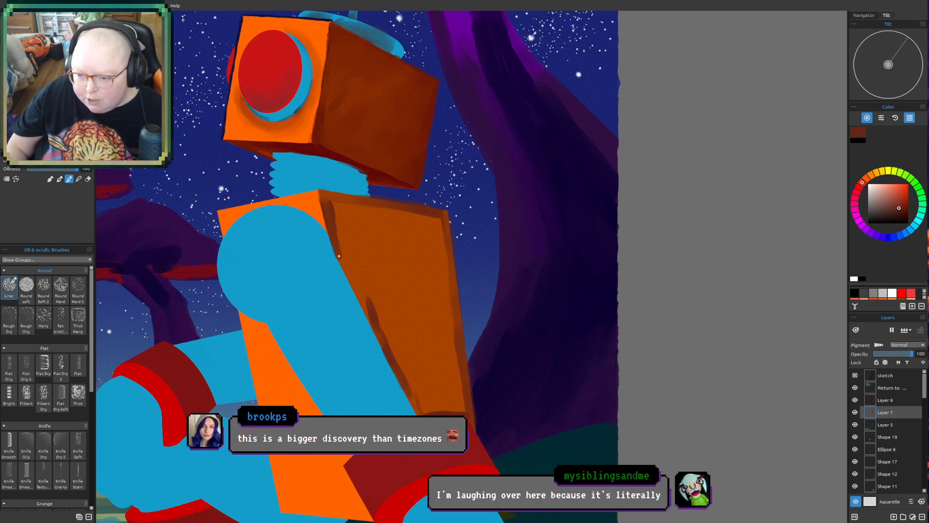
pyautogui.moveTo(340, 254)
pyautogui.mouseDown()
pyautogui.moveTo(365, 312)
pyautogui.moveTo(341, 262)
pyautogui.moveTo(353, 286)
pyautogui.mouseUp()
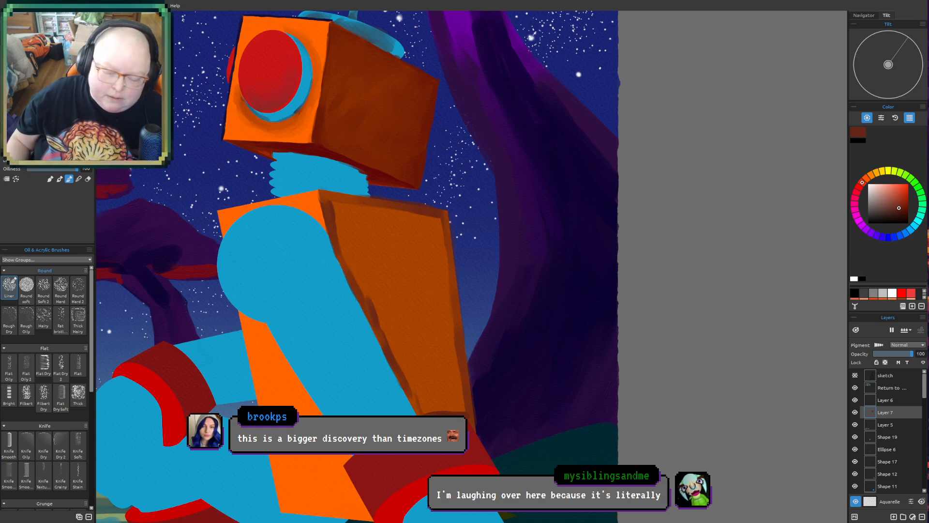
# - Enlarge the brush and spread reddish-brown shading over the lower part of the torso's side face, above the red cuff
pyautogui.press(']')
pyautogui.moveTo(420, 408); pyautogui.dragTo(464, 410)
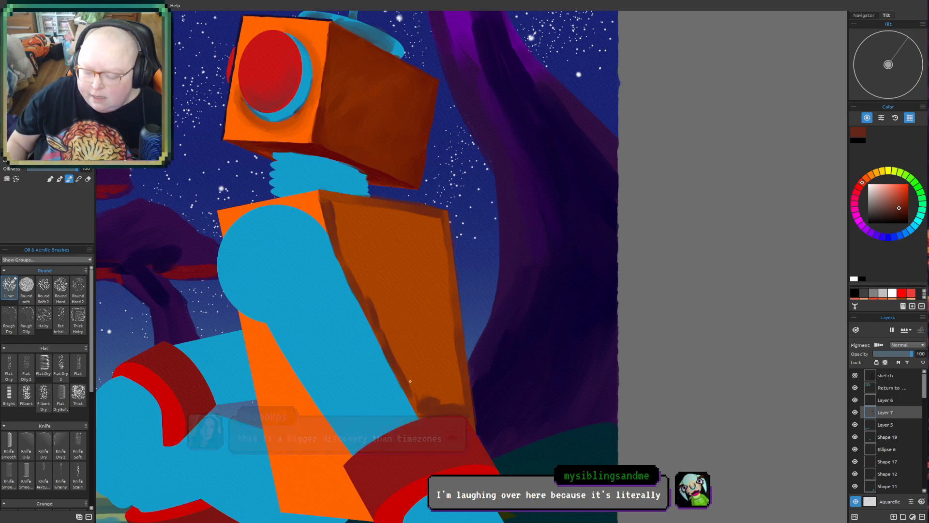
pyautogui.press(']')
pyautogui.moveTo(409, 379)
pyautogui.mouseDown()
pyautogui.moveTo(420, 411)
pyautogui.moveTo(443, 375)
pyautogui.moveTo(460, 401)
pyautogui.moveTo(452, 370)
pyautogui.moveTo(459, 388)
pyautogui.moveTo(453, 377)
pyautogui.moveTo(444, 395)
pyautogui.moveTo(404, 334)
pyautogui.moveTo(386, 339)
pyautogui.moveTo(380, 311)
pyautogui.moveTo(433, 353)
pyautogui.moveTo(456, 303)
pyautogui.moveTo(427, 386)
pyautogui.mouseUp()
# - Reduce the brush size and deepen the shadow on the torso's side face where the blue arm meets the red cuff
pyautogui.press('[')
pyautogui.press('[')
pyautogui.press('[')
pyautogui.press('[')
pyautogui.press('[')
pyautogui.press('[')
pyautogui.press('[')
pyautogui.press('[')
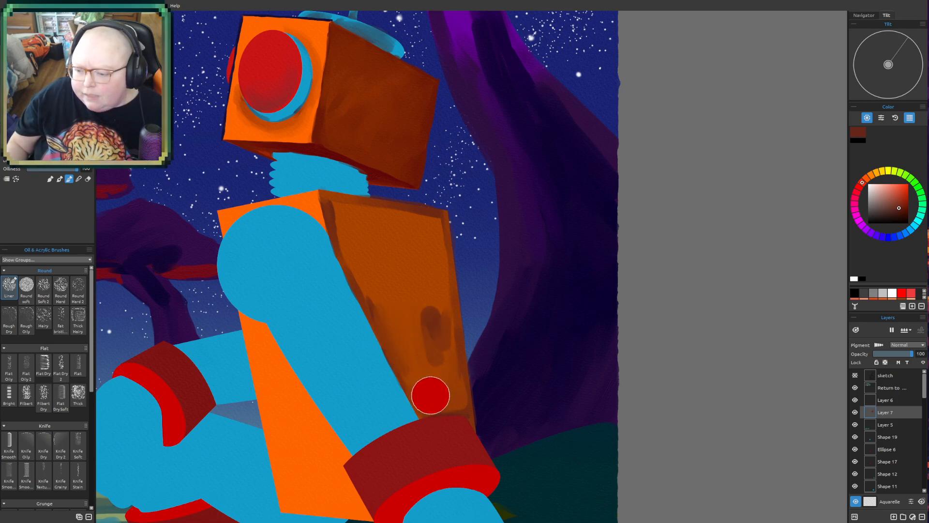
pyautogui.press('[')
pyautogui.press('[')
pyautogui.press('[')
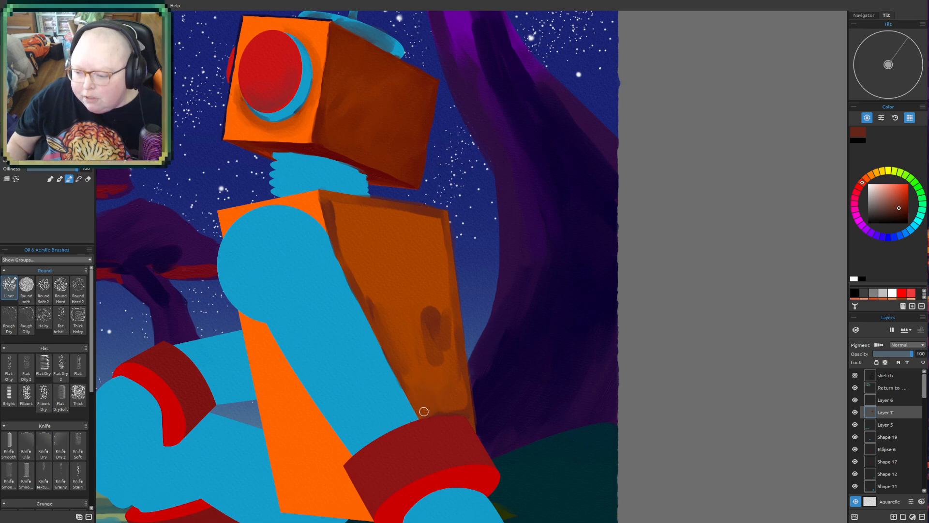
pyautogui.moveTo(417, 411)
pyautogui.mouseDown()
pyautogui.moveTo(392, 350)
pyautogui.moveTo(409, 391)
pyautogui.mouseUp()
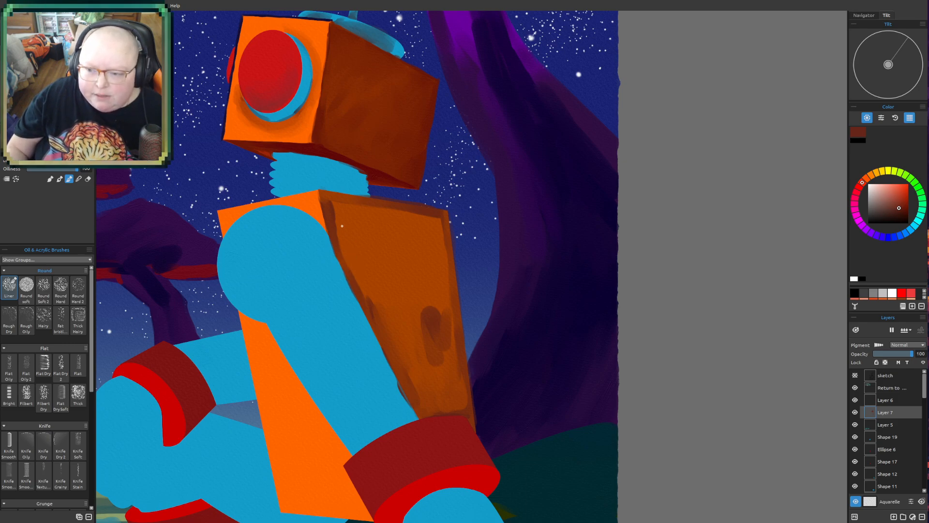
# - Brush reddish-brown shading below the top edge, down the back edge and across the middle of the torso's side face
pyautogui.moveTo(358, 212)
pyautogui.mouseDown()
pyautogui.moveTo(338, 226)
pyautogui.moveTo(357, 220)
pyautogui.moveTo(362, 231)
pyautogui.moveTo(383, 213)
pyautogui.moveTo(435, 226)
pyautogui.mouseUp()
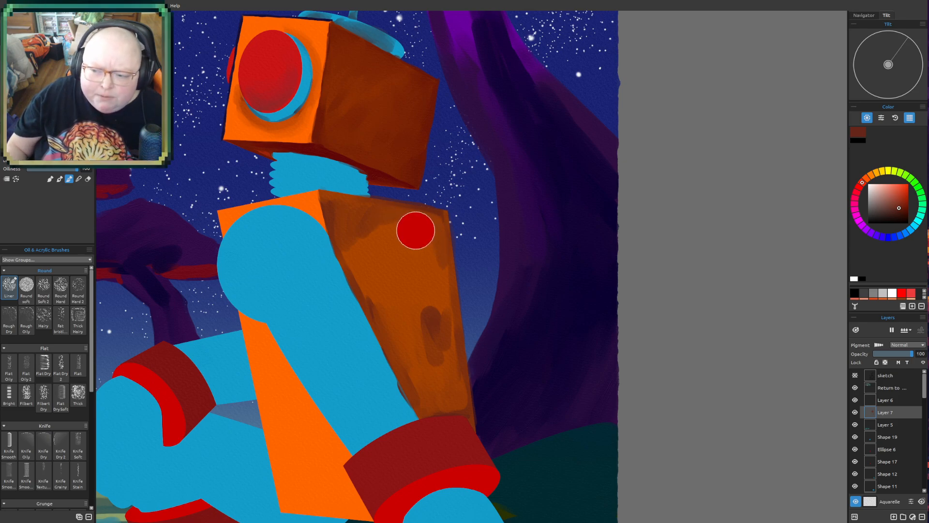
pyautogui.moveTo(427, 231)
pyautogui.mouseDown()
pyautogui.moveTo(445, 259)
pyautogui.moveTo(448, 357)
pyautogui.moveTo(453, 403)
pyautogui.mouseUp()
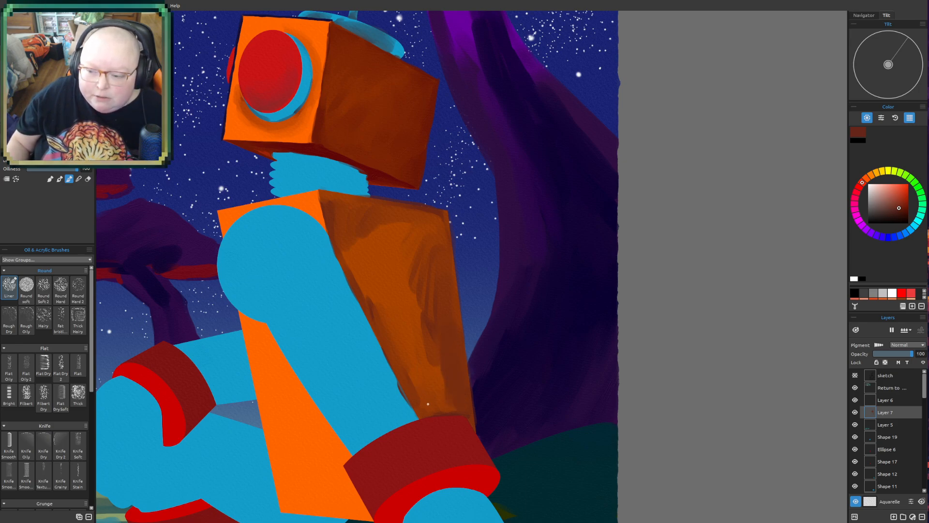
pyautogui.moveTo(426, 398); pyautogui.dragTo(447, 374)
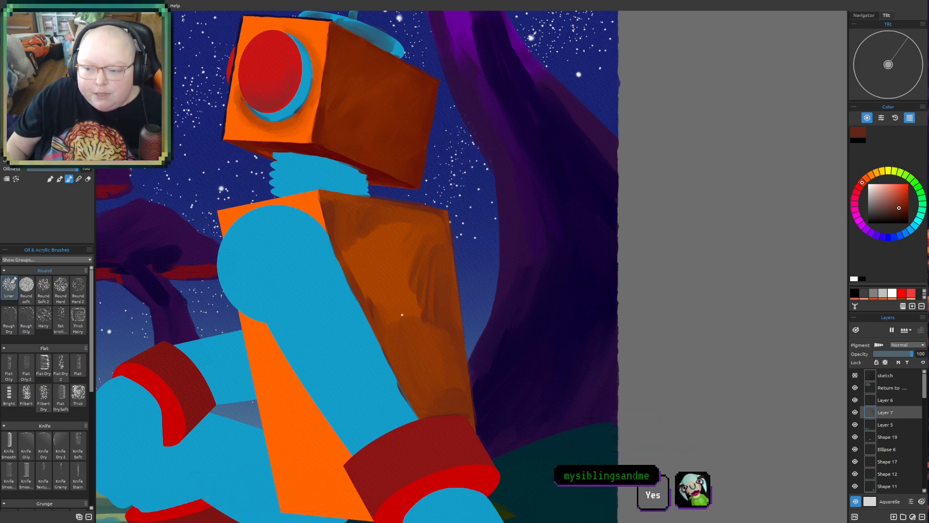
pyautogui.moveTo(365, 257); pyautogui.dragTo(428, 326)
pyautogui.moveTo(375, 306)
pyautogui.mouseDown()
pyautogui.moveTo(341, 242)
pyautogui.moveTo(348, 232)
pyautogui.moveTo(375, 244)
pyautogui.moveTo(381, 287)
pyautogui.moveTo(398, 300)
pyautogui.moveTo(415, 291)
pyautogui.mouseUp()
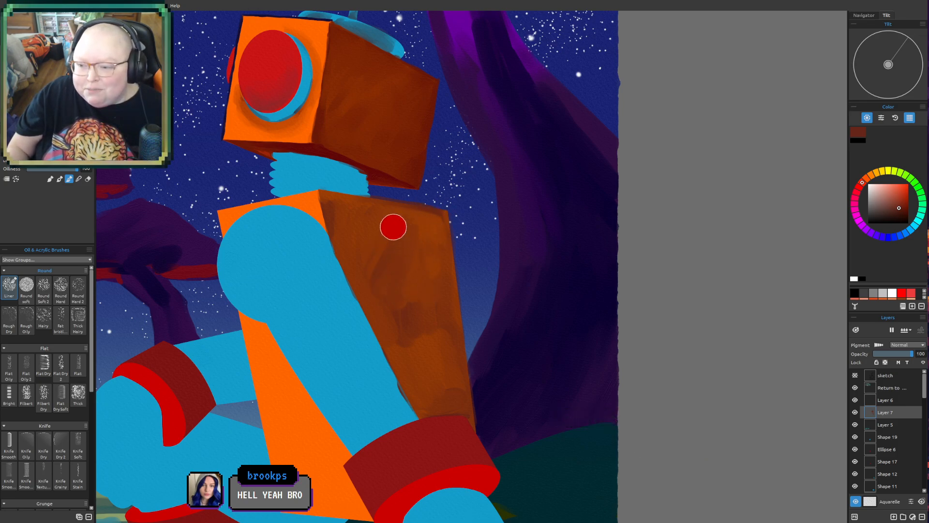
pyautogui.moveTo(345, 199); pyautogui.dragTo(323, 192)
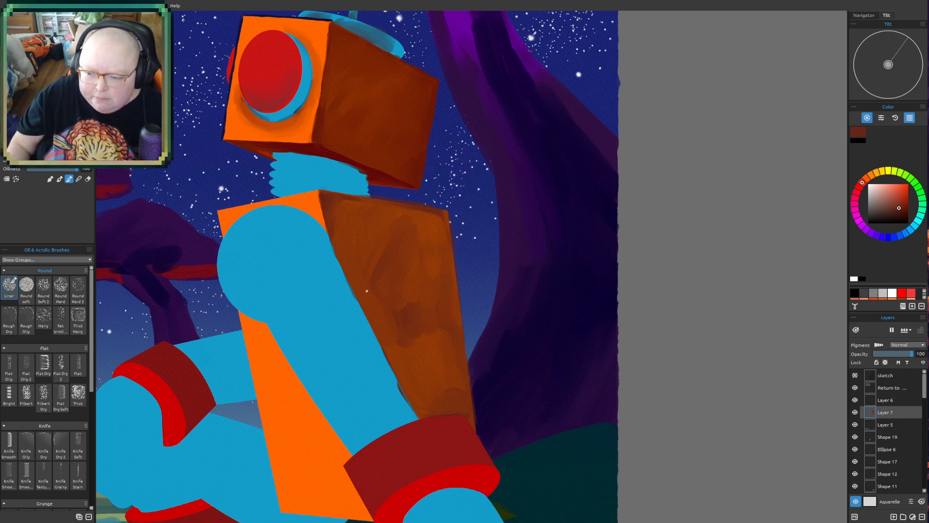
# - Darken the torso's side face along the lower arm edge and spread reddish-brown over its lower half and back edge
pyautogui.moveTo(392, 359); pyautogui.dragTo(416, 411)
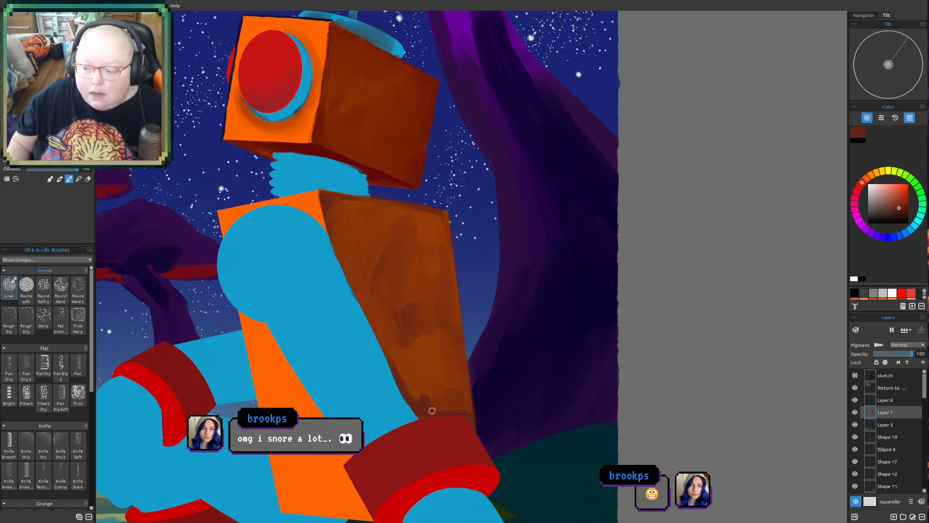
pyautogui.moveTo(439, 401)
pyautogui.mouseDown()
pyautogui.moveTo(442, 340)
pyautogui.moveTo(422, 376)
pyautogui.moveTo(448, 403)
pyautogui.mouseUp()
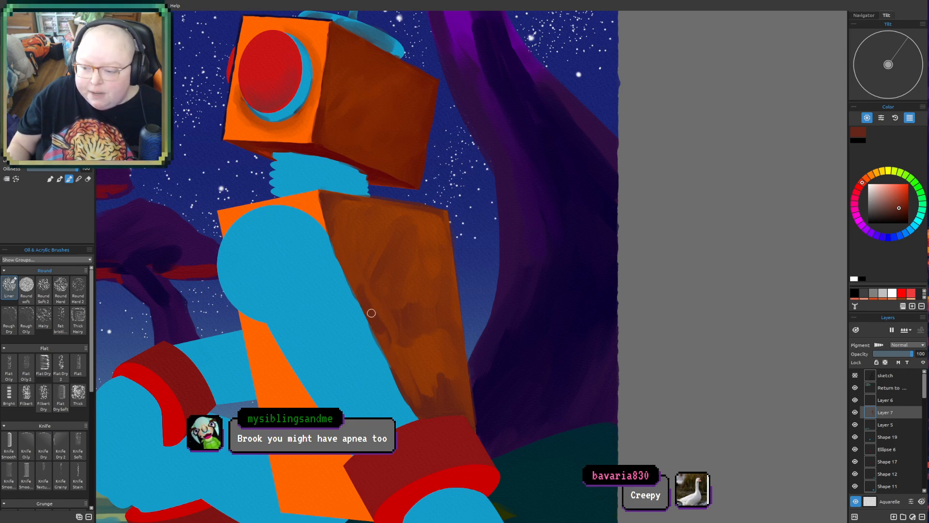
pyautogui.moveTo(385, 344)
pyautogui.mouseDown()
pyautogui.moveTo(420, 409)
pyautogui.moveTo(429, 398)
pyautogui.mouseUp()
pyautogui.moveTo(417, 340)
pyautogui.mouseDown()
pyautogui.moveTo(435, 381)
pyautogui.moveTo(422, 395)
pyautogui.moveTo(423, 383)
pyautogui.moveTo(454, 387)
pyautogui.mouseUp()
pyautogui.moveTo(386, 311)
pyautogui.mouseDown()
pyautogui.moveTo(411, 371)
pyautogui.moveTo(399, 338)
pyautogui.moveTo(409, 364)
pyautogui.moveTo(455, 367)
pyautogui.moveTo(442, 340)
pyautogui.moveTo(421, 390)
pyautogui.moveTo(452, 404)
pyautogui.moveTo(459, 392)
pyautogui.moveTo(463, 405)
pyautogui.moveTo(465, 391)
pyautogui.moveTo(469, 413)
pyautogui.mouseUp()
pyautogui.moveTo(454, 348); pyautogui.dragTo(439, 253)
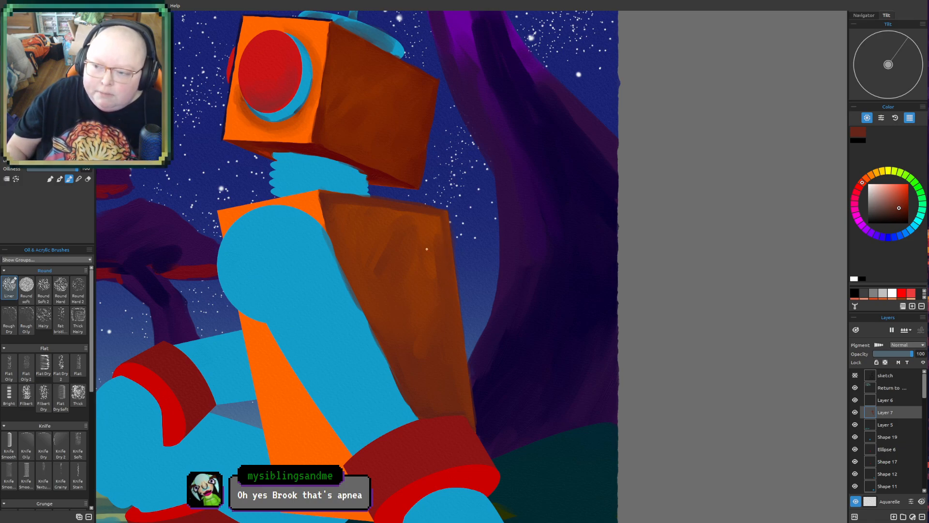
# - Strengthen the shadow line beside the blue arm and smooth the reddish-brown shading evenly across the torso's side face
pyautogui.moveTo(331, 219); pyautogui.dragTo(353, 290)
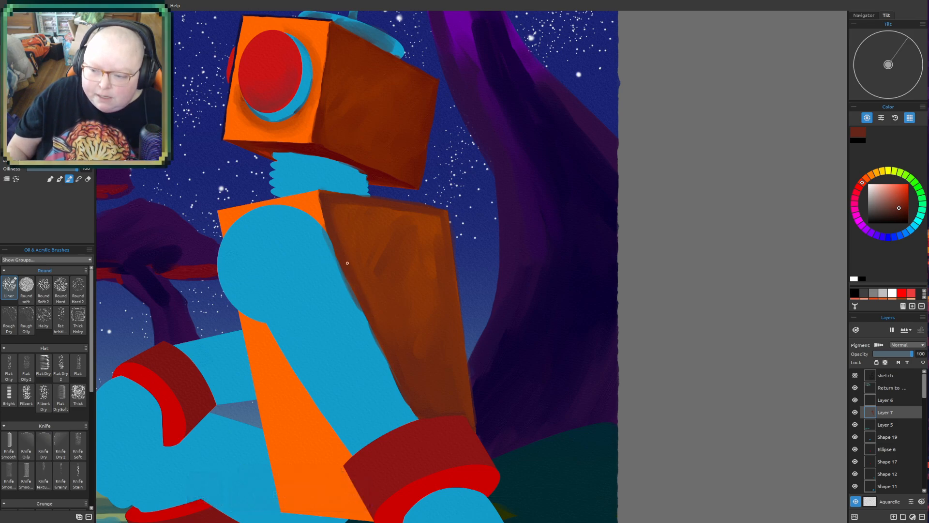
pyautogui.keyDown('alt'); pyautogui.click(422, 401); pyautogui.keyUp('alt')
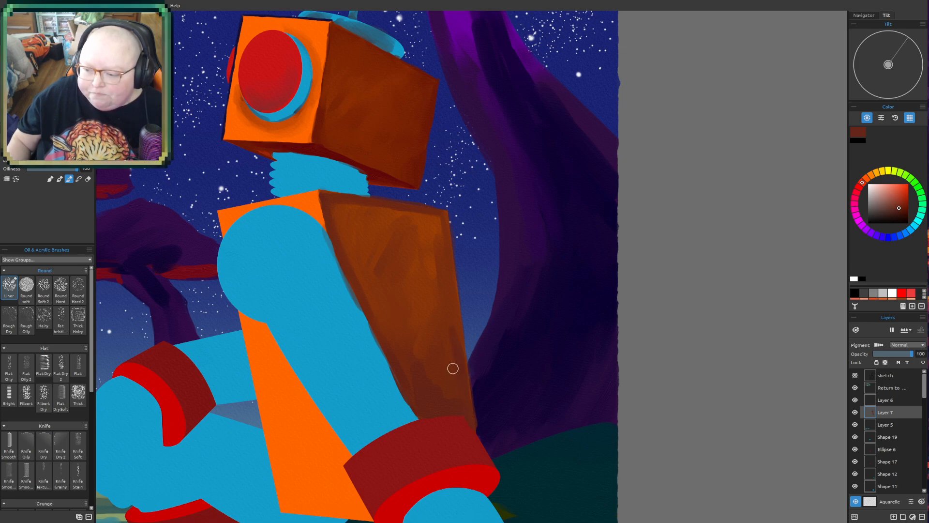
pyautogui.keyDown('alt'); pyautogui.click(415, 394); pyautogui.keyUp('alt')
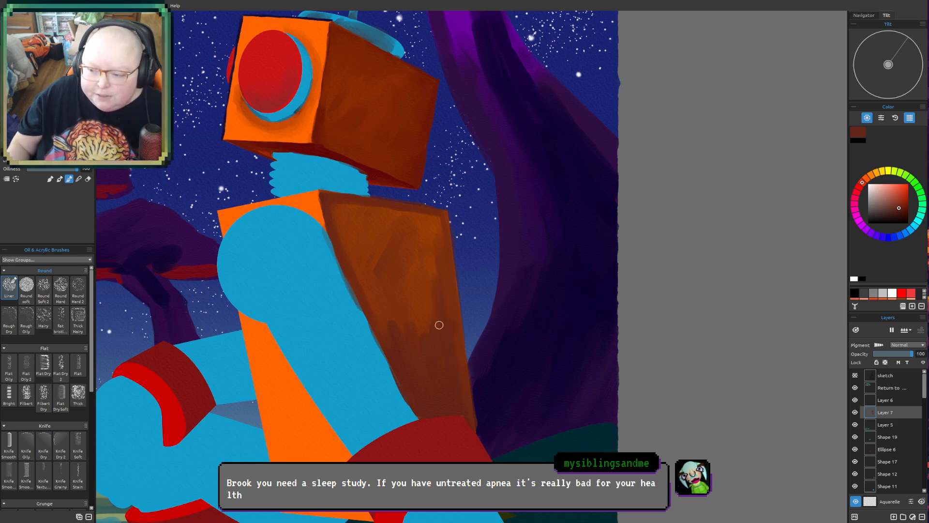
pyautogui.moveTo(350, 268)
pyautogui.mouseDown()
pyautogui.moveTo(366, 290)
pyautogui.moveTo(356, 262)
pyautogui.moveTo(380, 323)
pyautogui.moveTo(416, 318)
pyautogui.mouseUp()
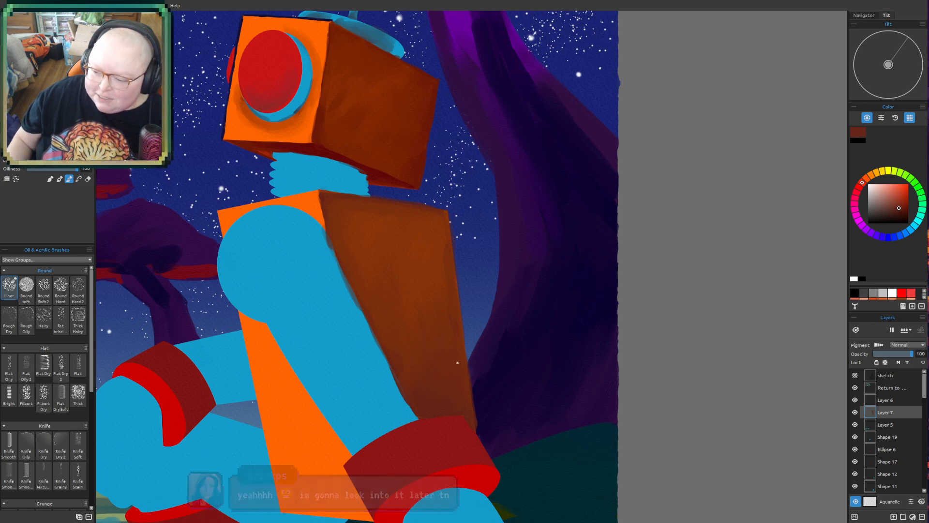
# - Reduce the brush size for fine shadow work at the upper front corner of the torso's side face
pyautogui.moveTo(399, 155)
pyautogui.mouseDown()
pyautogui.moveTo(275, 441)
pyautogui.moveTo(281, 518)
pyautogui.moveTo(554, 201)
pyautogui.moveTo(469, 228)
pyautogui.mouseUp()
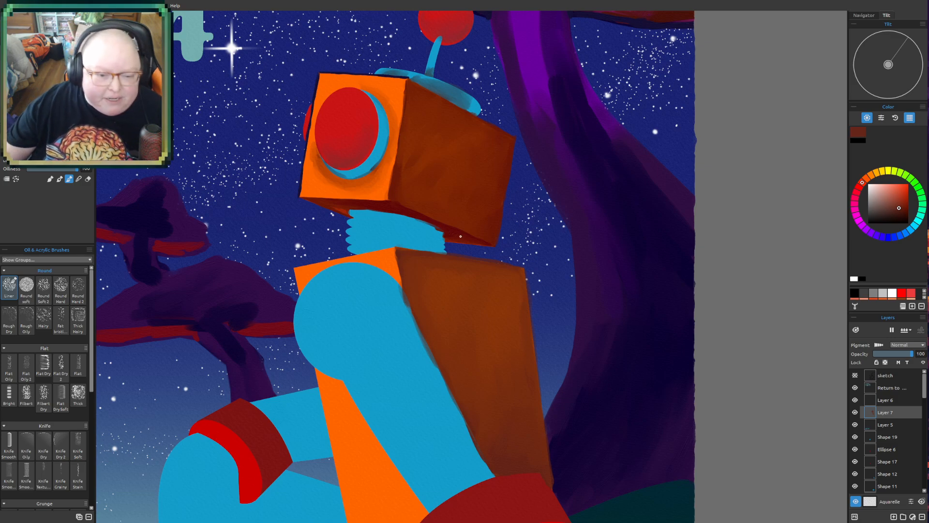
pyautogui.moveTo(453, 247); pyautogui.dragTo(400, 231)
pyautogui.scroll(-1, 414, 217)
pyautogui.moveTo(519, 289)
pyautogui.mouseDown()
pyautogui.moveTo(529, 267)
pyautogui.moveTo(519, 267)
pyautogui.mouseUp()
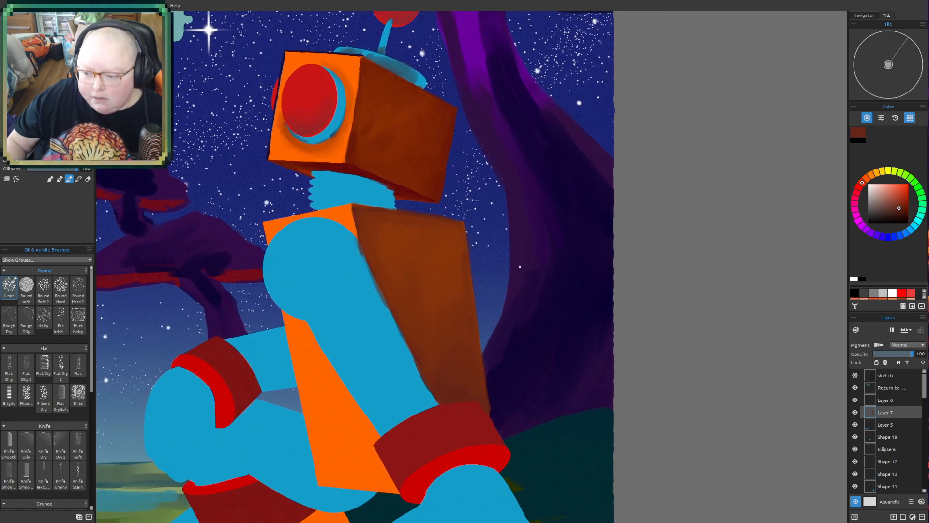
pyautogui.press('alt')
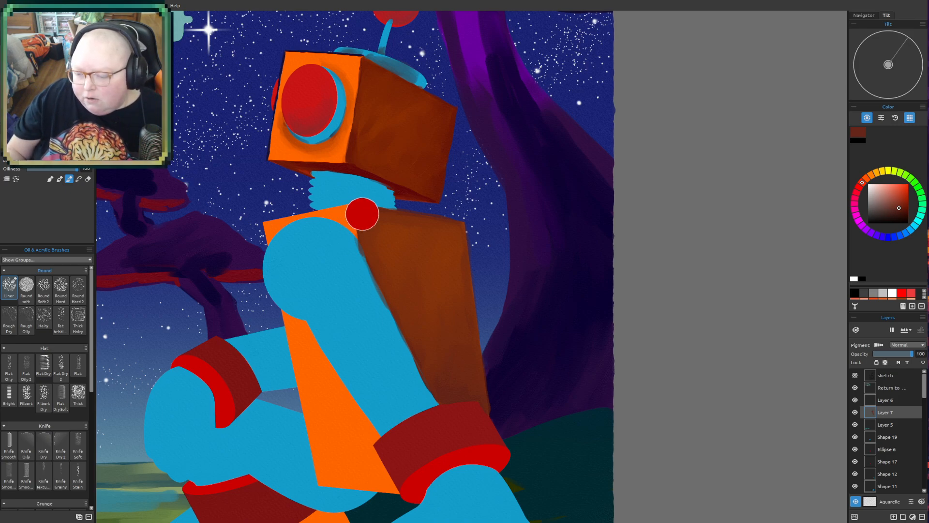
pyautogui.scroll(1, 372, 218)
pyautogui.moveTo(369, 216); pyautogui.dragTo(313, 210)
pyautogui.scroll(1, 366, 218)
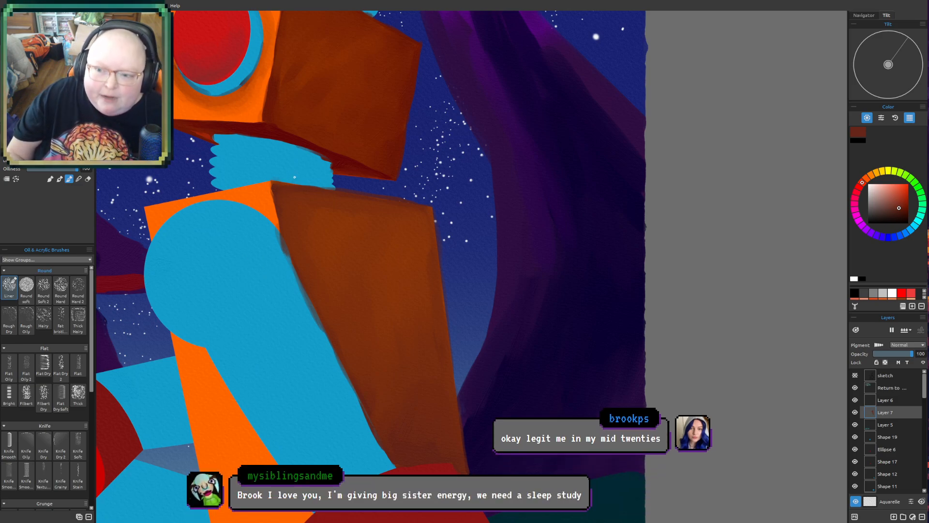
pyautogui.press('alt')
pyautogui.press('[')
pyautogui.press('[')
pyautogui.press('[')
pyautogui.press('[')
pyautogui.press('[')
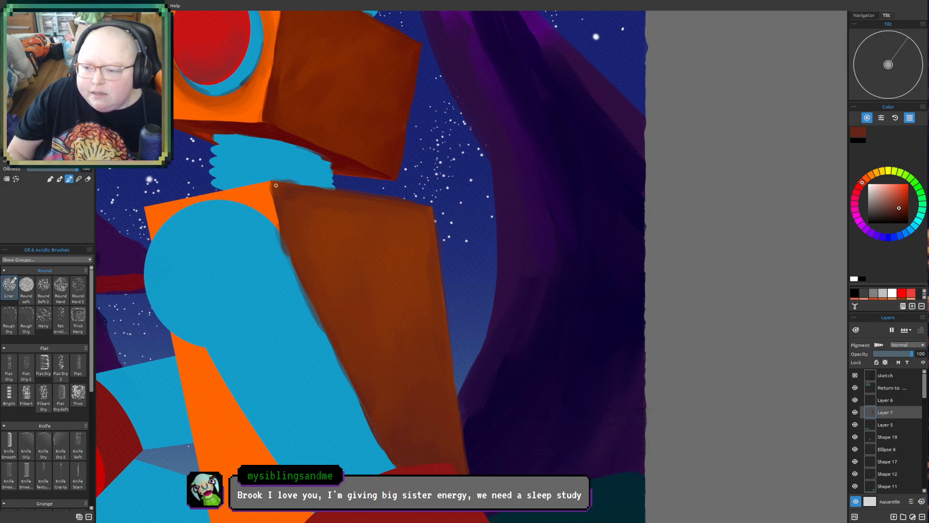
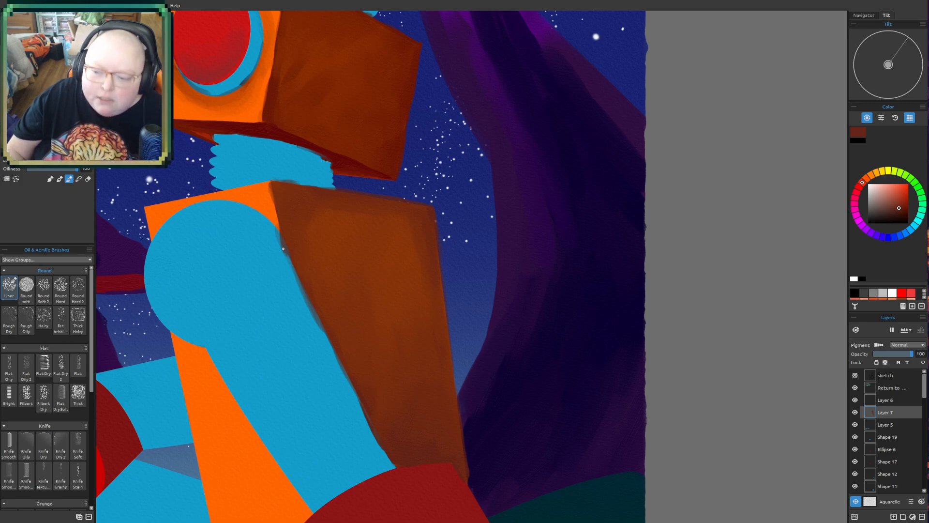
# - Sample the dark red beneath the robot's head and deepen the shadow on the torso's side along the arm and above the cuff
pyautogui.press('[')
pyautogui.press('[')
pyautogui.press('[')
pyautogui.press('[')
pyautogui.press('[')
pyautogui.press('[')
pyautogui.press('[')
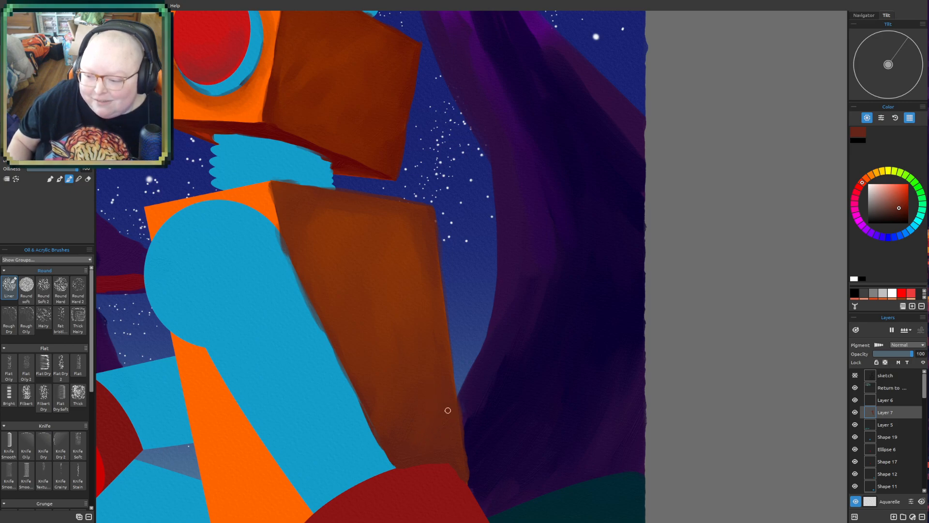
pyautogui.scroll(-2, 393, 340)
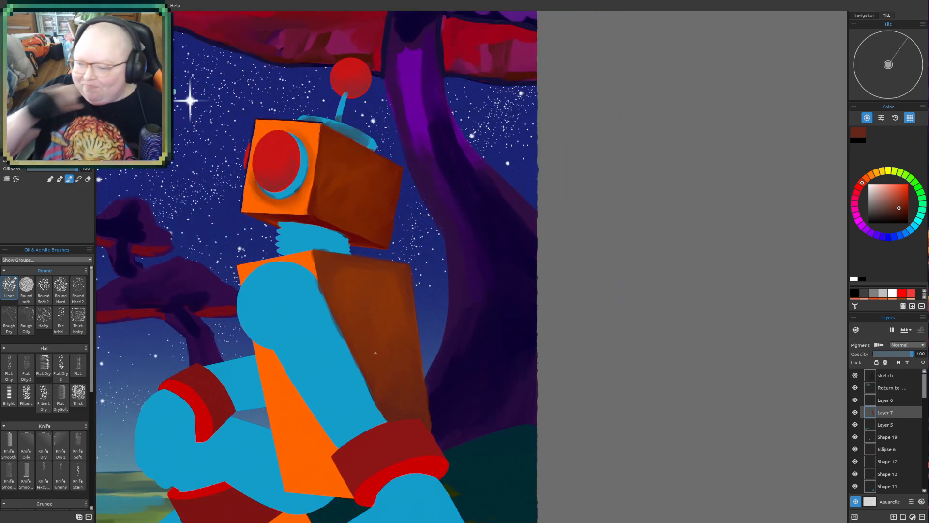
pyautogui.moveTo(407, 318); pyautogui.dragTo(539, 353)
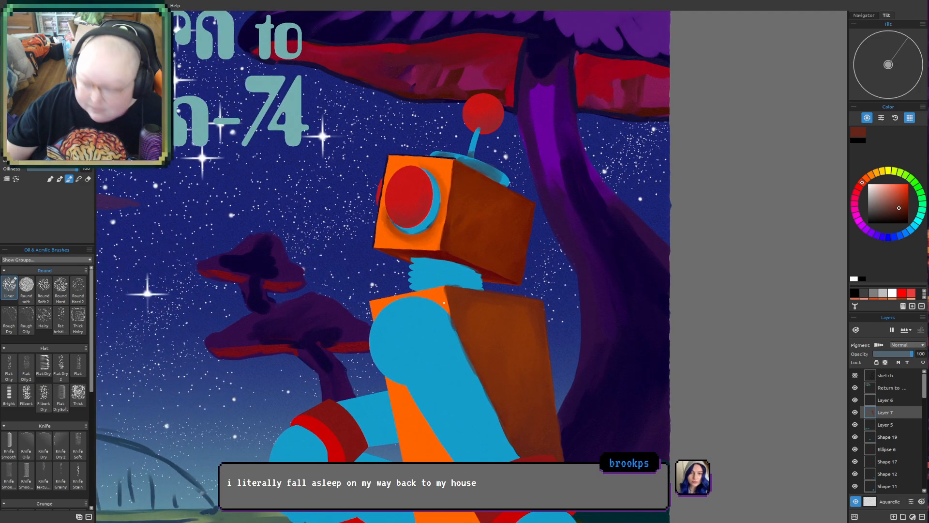
pyautogui.moveTo(450, 204); pyautogui.dragTo(449, 172)
pyautogui.scroll(2, 448, 225)
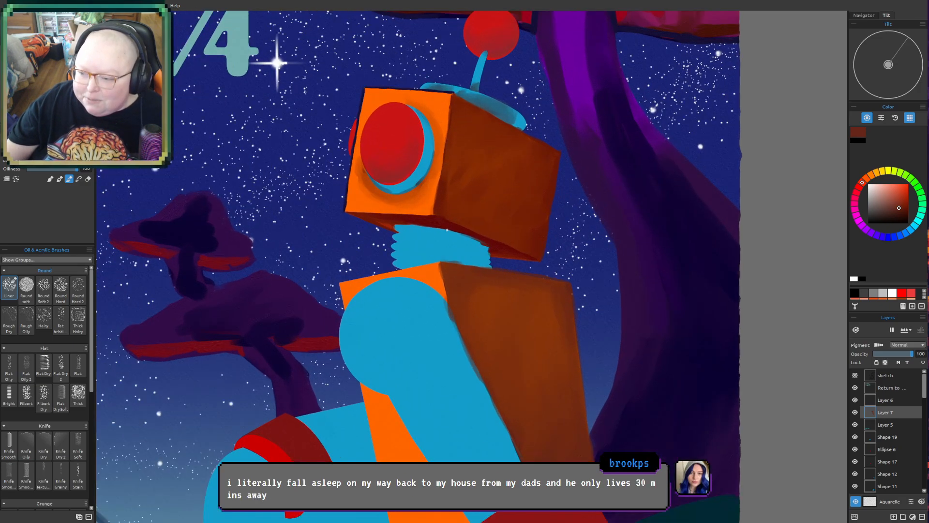
pyautogui.moveTo(440, 326); pyautogui.dragTo(420, 239)
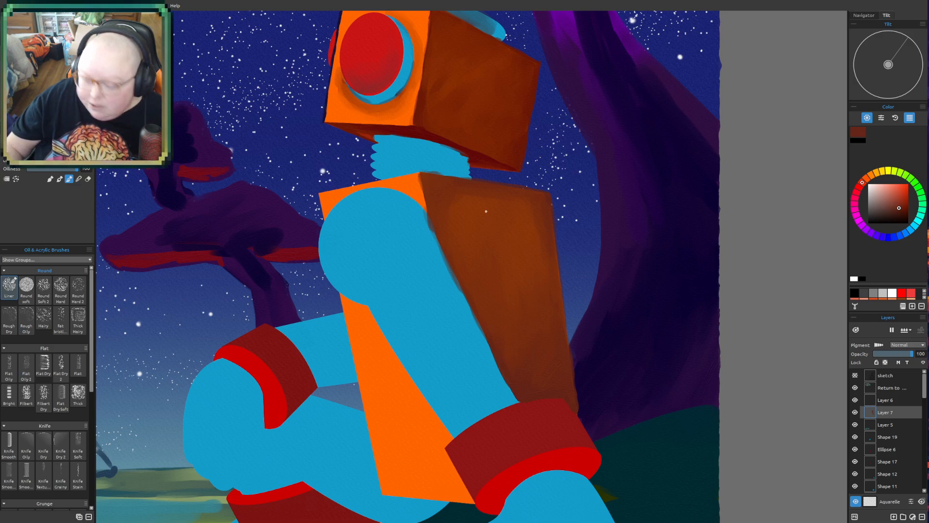
pyautogui.press('alt')
pyautogui.click(413, 128)
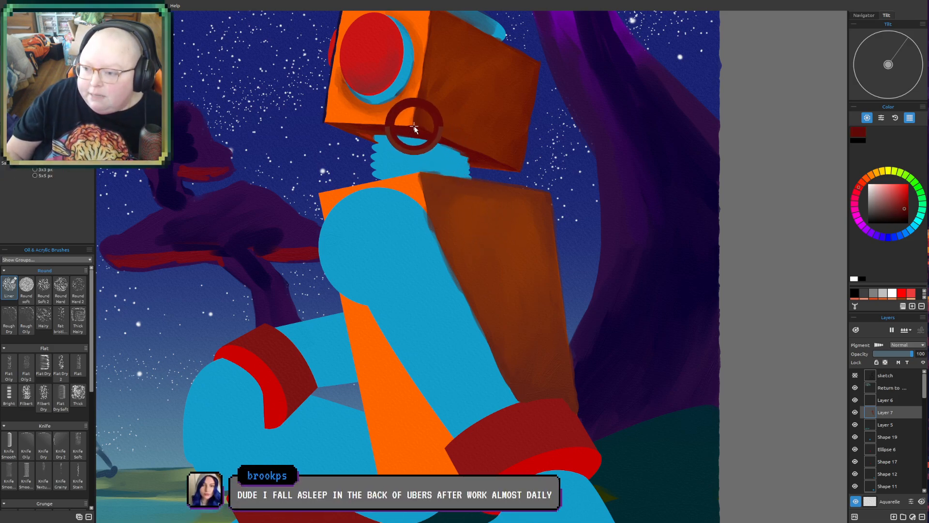
pyautogui.moveTo(474, 307)
pyautogui.mouseDown()
pyautogui.moveTo(518, 402)
pyautogui.moveTo(508, 393)
pyautogui.moveTo(560, 398)
pyautogui.mouseUp()
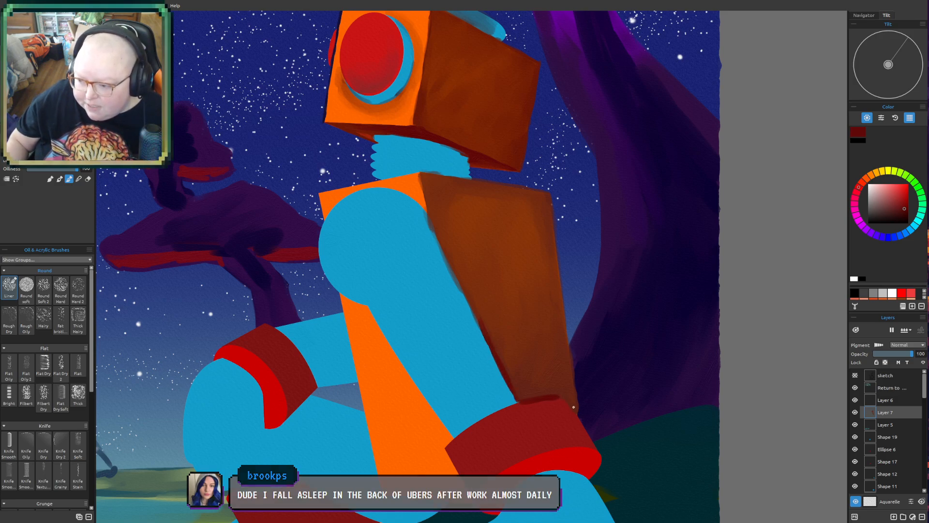
pyautogui.moveTo(521, 387); pyautogui.dragTo(507, 363)
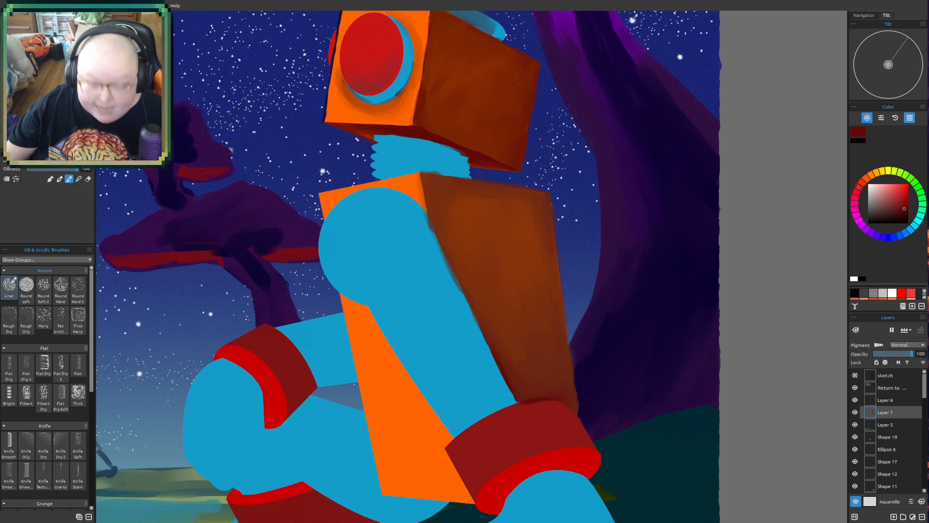
# - Paint a soft dark shadow on the torso's orange front, along the inner edge of the upper arm
pyautogui.moveTo(570, 394); pyautogui.dragTo(546, 357)
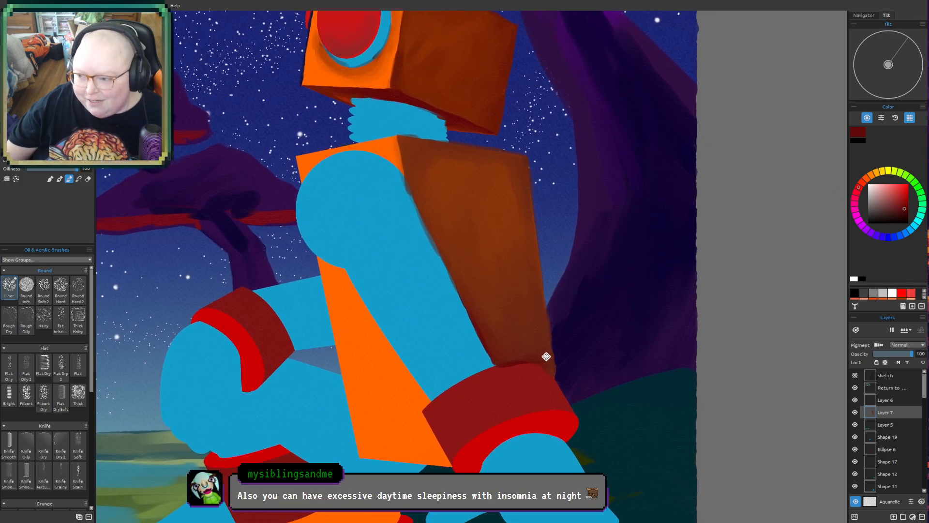
pyautogui.moveTo(520, 470); pyautogui.dragTo(456, 430)
pyautogui.scroll(1, 476, 437)
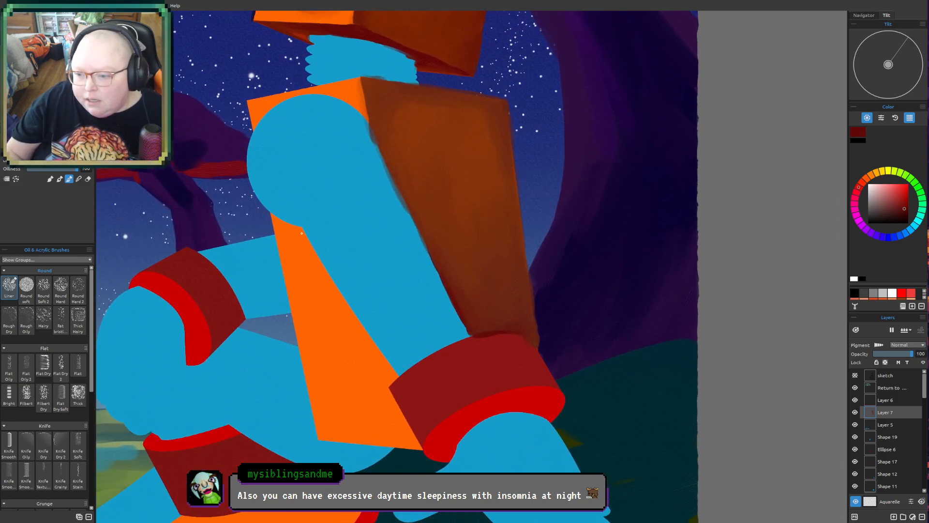
pyautogui.moveTo(306, 239)
pyautogui.mouseDown()
pyautogui.moveTo(358, 323)
pyautogui.moveTo(346, 316)
pyautogui.mouseUp()
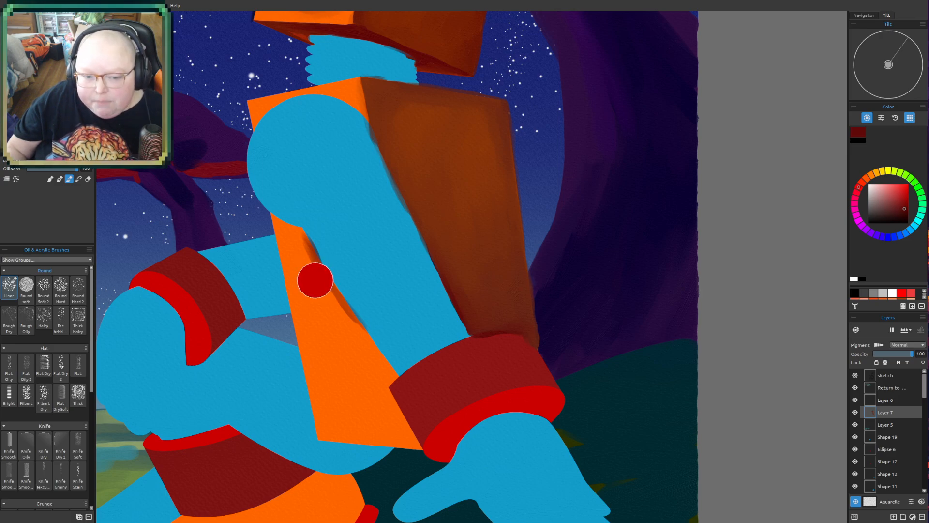
pyautogui.moveTo(314, 264); pyautogui.dragTo(331, 296)
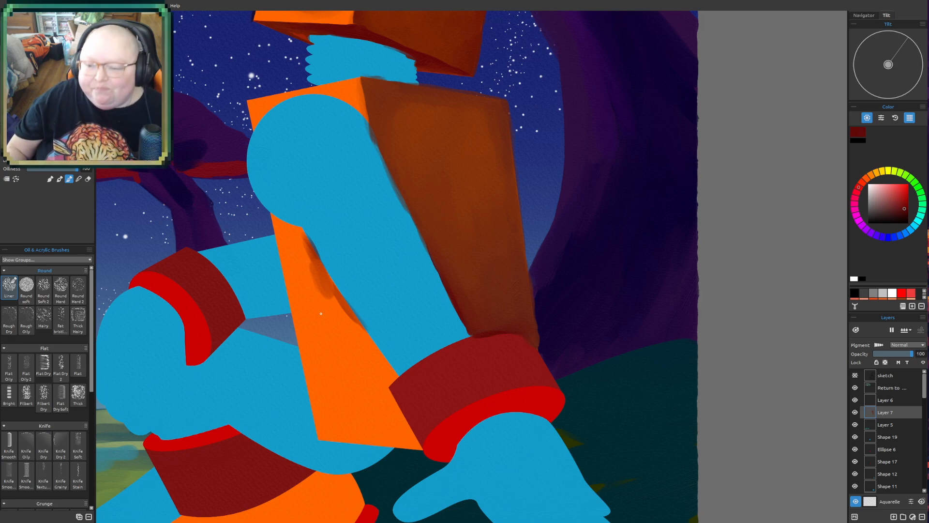
pyautogui.moveTo(329, 294)
pyautogui.mouseDown()
pyautogui.moveTo(341, 325)
pyautogui.moveTo(343, 312)
pyautogui.moveTo(357, 327)
pyautogui.mouseUp()
pyautogui.moveTo(310, 259)
pyautogui.mouseDown()
pyautogui.moveTo(305, 242)
pyautogui.moveTo(315, 260)
pyautogui.mouseUp()
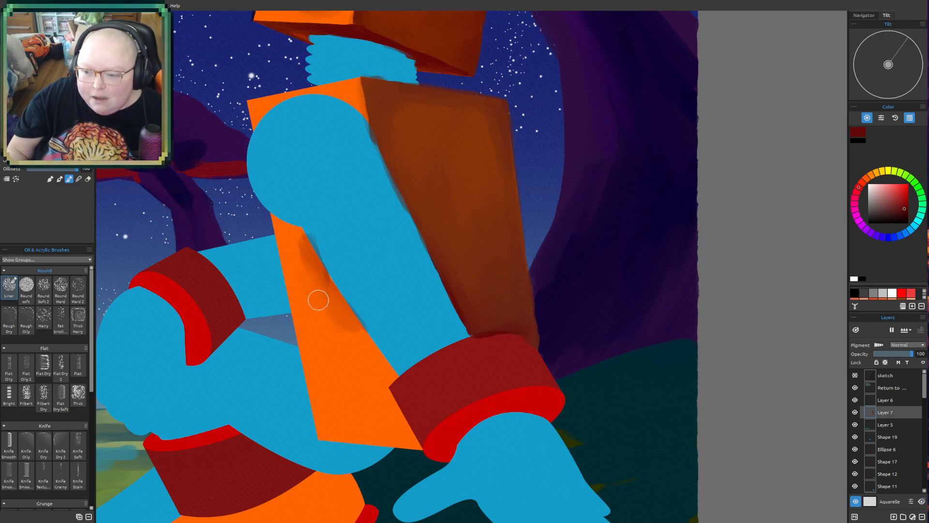
pyautogui.moveTo(315, 273)
pyautogui.mouseDown()
pyautogui.moveTo(335, 290)
pyautogui.moveTo(336, 315)
pyautogui.moveTo(327, 305)
pyautogui.moveTo(376, 372)
pyautogui.moveTo(349, 315)
pyautogui.moveTo(373, 397)
pyautogui.moveTo(336, 321)
pyautogui.moveTo(372, 399)
pyautogui.moveTo(356, 330)
pyautogui.moveTo(374, 399)
pyautogui.moveTo(356, 337)
pyautogui.moveTo(392, 422)
pyautogui.moveTo(359, 339)
pyautogui.moveTo(376, 353)
pyautogui.mouseUp()
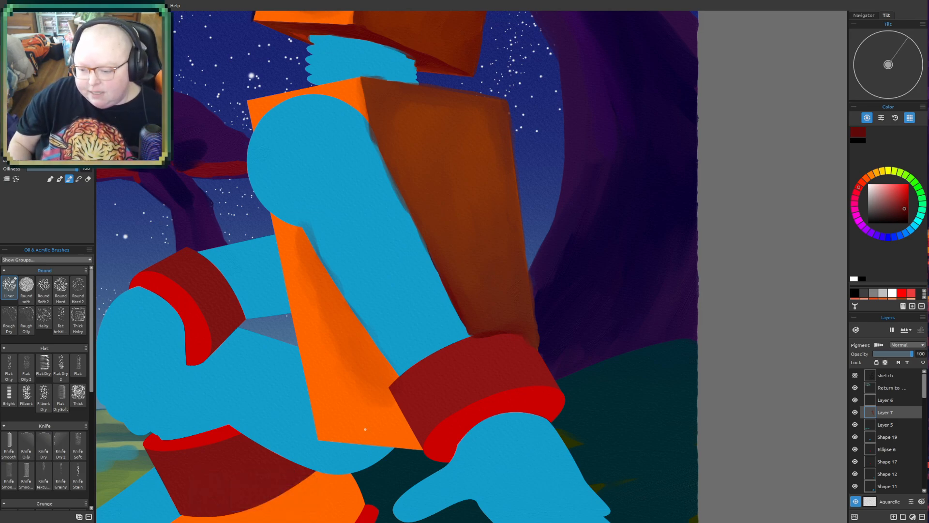
# - Darken the bottom edge of the torso's orange front with a smaller brush
pyautogui.press('[')
pyautogui.press('[')
pyautogui.press('[')
pyautogui.press('[')
pyautogui.press('[')
pyautogui.press('[')
pyautogui.press('[')
pyautogui.press('[')
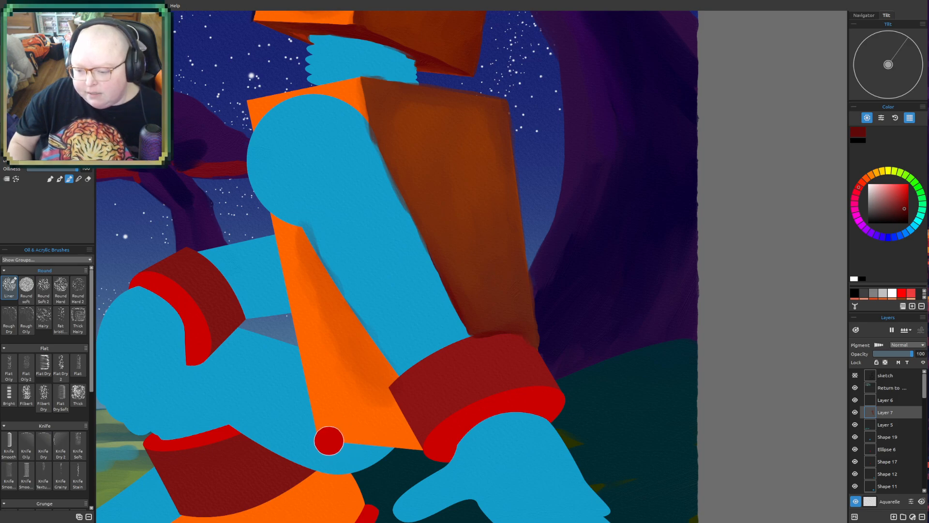
pyautogui.press('[')
pyautogui.press('[')
pyautogui.press('[')
pyautogui.moveTo(320, 440); pyautogui.dragTo(422, 449)
# - Shade the lower corner of the torso's front beside the cuff with a larger brush and blend it upward into the orange
pyautogui.press(']')
pyautogui.press(']')
pyautogui.press(']')
pyautogui.moveTo(376, 390)
pyautogui.mouseDown()
pyautogui.moveTo(383, 365)
pyautogui.moveTo(363, 331)
pyautogui.moveTo(377, 392)
pyautogui.moveTo(366, 387)
pyautogui.moveTo(366, 397)
pyautogui.moveTo(351, 358)
pyautogui.moveTo(392, 426)
pyautogui.moveTo(374, 395)
pyautogui.moveTo(377, 432)
pyautogui.moveTo(363, 435)
pyautogui.moveTo(389, 433)
pyautogui.mouseUp()
pyautogui.moveTo(346, 404)
pyautogui.mouseDown()
pyautogui.moveTo(366, 407)
pyautogui.moveTo(356, 416)
pyautogui.moveTo(367, 425)
pyautogui.moveTo(323, 435)
pyautogui.moveTo(415, 441)
pyautogui.moveTo(394, 432)
pyautogui.moveTo(405, 433)
pyautogui.moveTo(378, 373)
pyautogui.moveTo(389, 389)
pyautogui.moveTo(394, 373)
pyautogui.moveTo(327, 287)
pyautogui.moveTo(355, 327)
pyautogui.moveTo(352, 407)
pyautogui.moveTo(366, 395)
pyautogui.moveTo(358, 408)
pyautogui.moveTo(337, 403)
pyautogui.moveTo(339, 434)
pyautogui.moveTo(374, 434)
pyautogui.mouseUp()
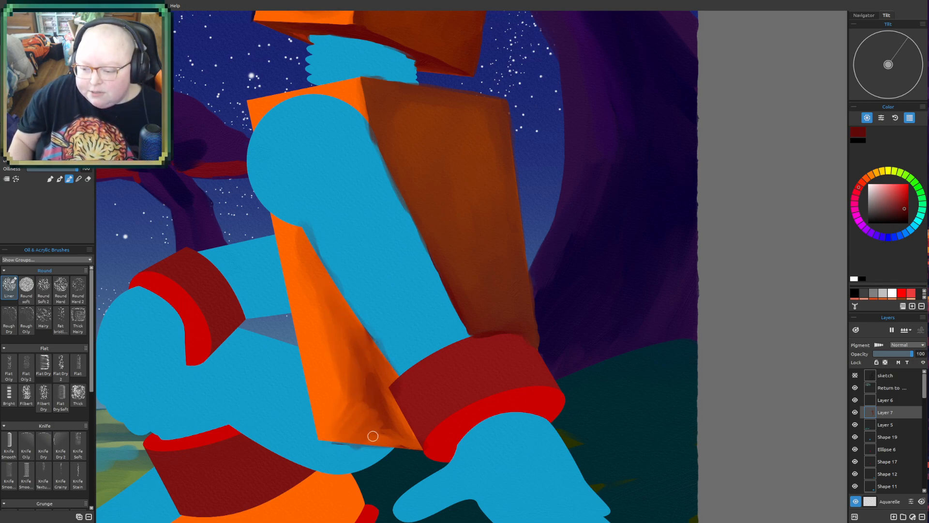
pyautogui.moveTo(345, 361)
pyautogui.mouseDown()
pyautogui.moveTo(363, 388)
pyautogui.moveTo(350, 375)
pyautogui.mouseUp()
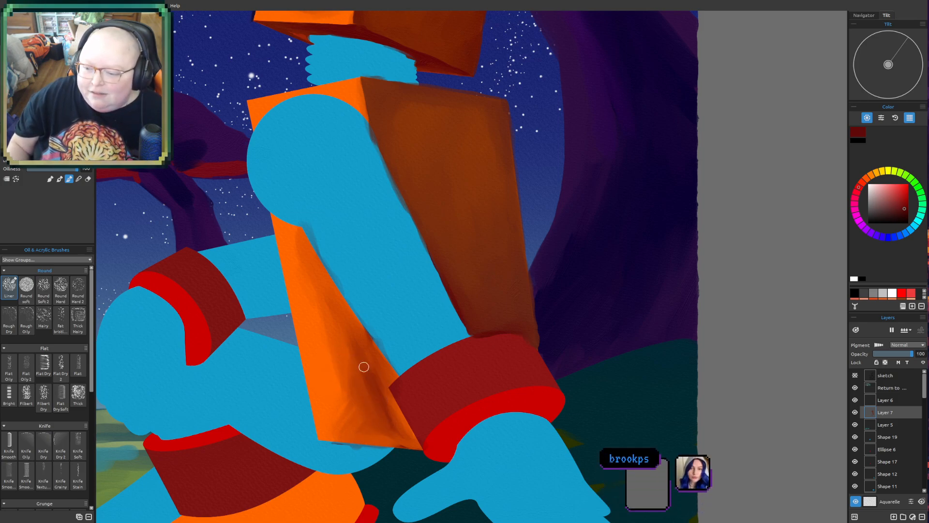
pyautogui.moveTo(369, 362)
pyautogui.mouseDown()
pyautogui.moveTo(378, 374)
pyautogui.moveTo(365, 433)
pyautogui.moveTo(395, 421)
pyautogui.mouseUp()
pyautogui.moveTo(334, 428); pyautogui.dragTo(408, 446)
pyautogui.moveTo(348, 423); pyautogui.dragTo(380, 425)
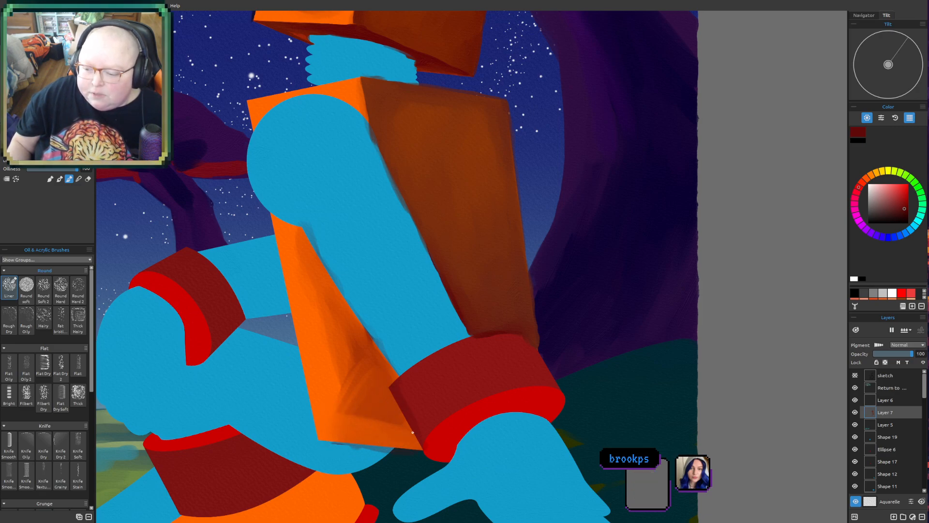
pyautogui.moveTo(345, 392)
pyautogui.mouseDown()
pyautogui.moveTo(380, 418)
pyautogui.moveTo(368, 368)
pyautogui.moveTo(378, 368)
pyautogui.moveTo(341, 301)
pyautogui.mouseUp()
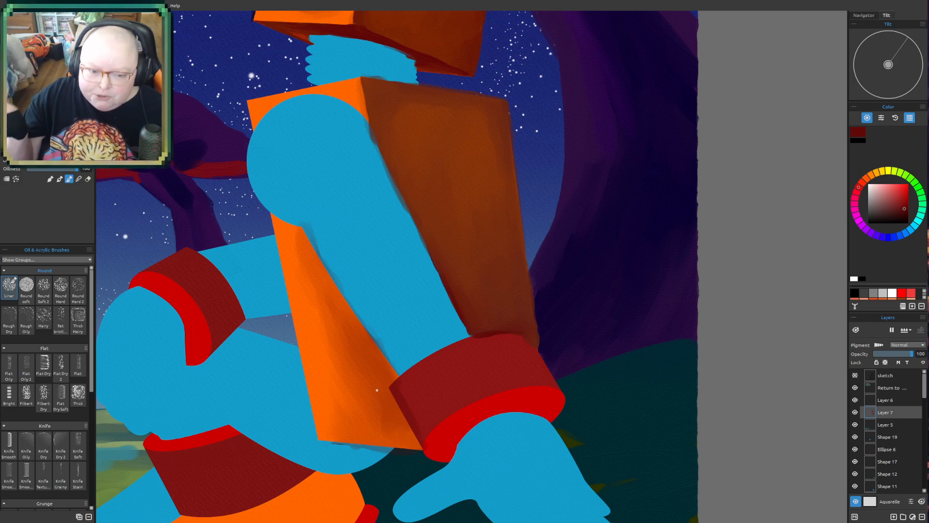
# - Paint a thin dark shadow along the curved upper edge of the blue shoulder with a smaller brush
pyautogui.moveTo(544, 232); pyautogui.dragTo(592, 313)
pyautogui.moveTo(602, 237); pyautogui.dragTo(597, 256)
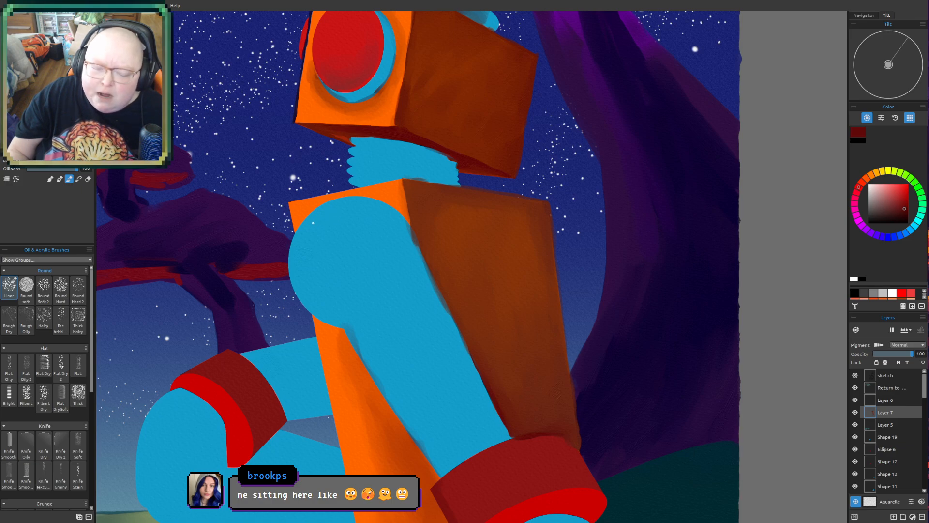
pyautogui.press('[')
pyautogui.press('[')
pyautogui.press('[')
pyautogui.press('[')
pyautogui.press('[')
pyautogui.press('[')
pyautogui.moveTo(303, 224)
pyautogui.mouseDown()
pyautogui.moveTo(317, 209)
pyautogui.moveTo(300, 227)
pyautogui.moveTo(339, 202)
pyautogui.moveTo(304, 215)
pyautogui.moveTo(381, 201)
pyautogui.moveTo(324, 204)
pyautogui.moveTo(396, 204)
pyautogui.moveTo(356, 198)
pyautogui.moveTo(410, 220)
pyautogui.mouseUp()
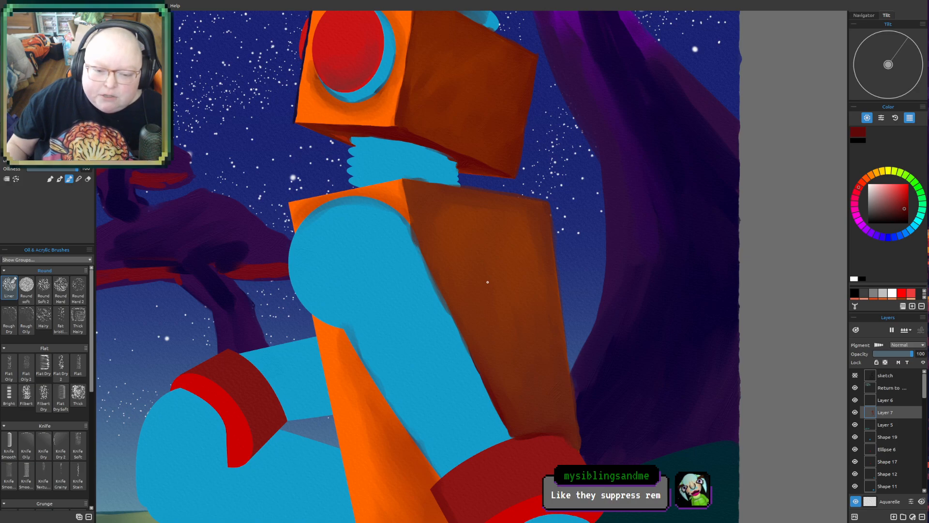
pyautogui.moveTo(296, 230)
pyautogui.mouseDown()
pyautogui.moveTo(322, 200)
pyautogui.moveTo(297, 228)
pyautogui.mouseUp()
# - Draw a thin dark curve inside the shoulder that separates the upper arm from the round shoulder joint
pyautogui.press('[')
pyautogui.press('[')
pyautogui.press('[')
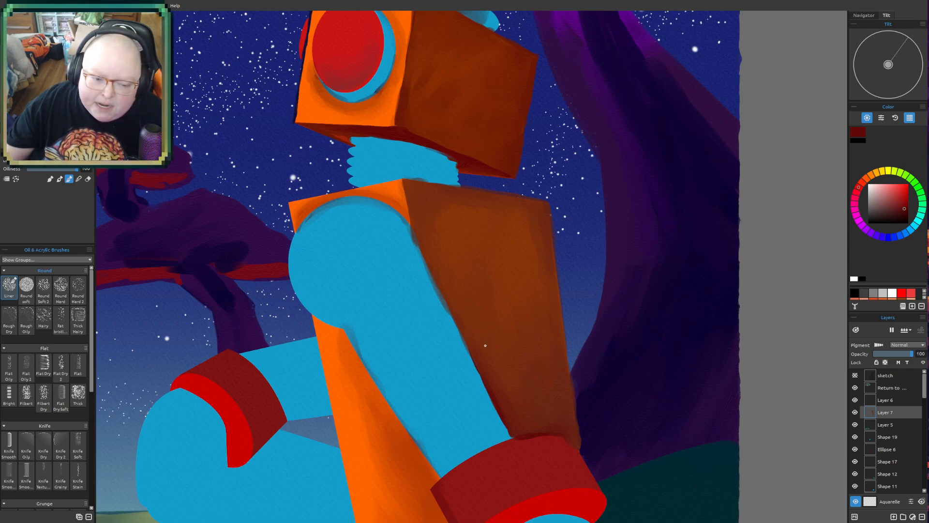
pyautogui.moveTo(548, 330)
pyautogui.mouseDown()
pyautogui.moveTo(525, 259)
pyautogui.moveTo(422, 320)
pyautogui.moveTo(447, 282)
pyautogui.mouseUp()
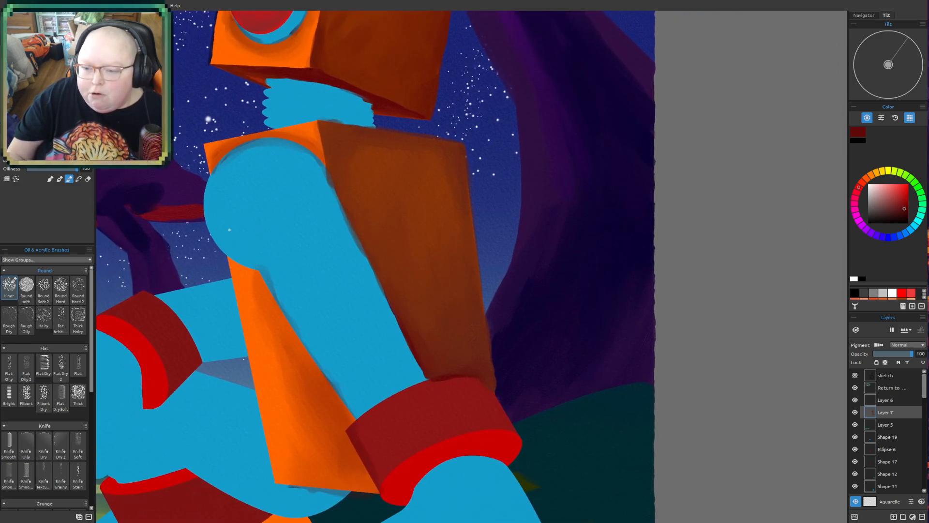
pyautogui.moveTo(233, 239)
pyautogui.mouseDown()
pyautogui.moveTo(226, 191)
pyautogui.moveTo(252, 165)
pyautogui.moveTo(301, 162)
pyautogui.moveTo(338, 201)
pyautogui.mouseUp()
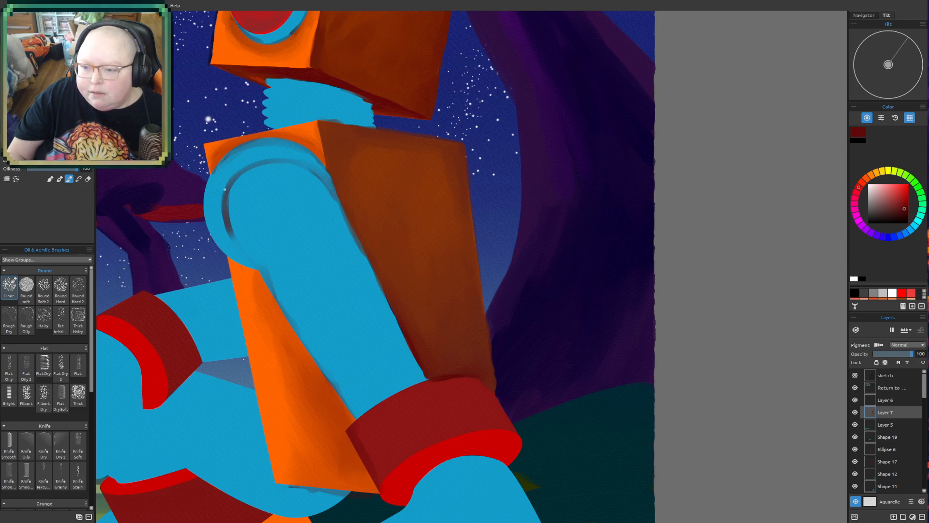
pyautogui.moveTo(229, 185)
pyautogui.mouseDown()
pyautogui.moveTo(247, 251)
pyautogui.moveTo(231, 186)
pyautogui.moveTo(238, 243)
pyautogui.moveTo(232, 229)
pyautogui.moveTo(265, 279)
pyautogui.mouseUp()
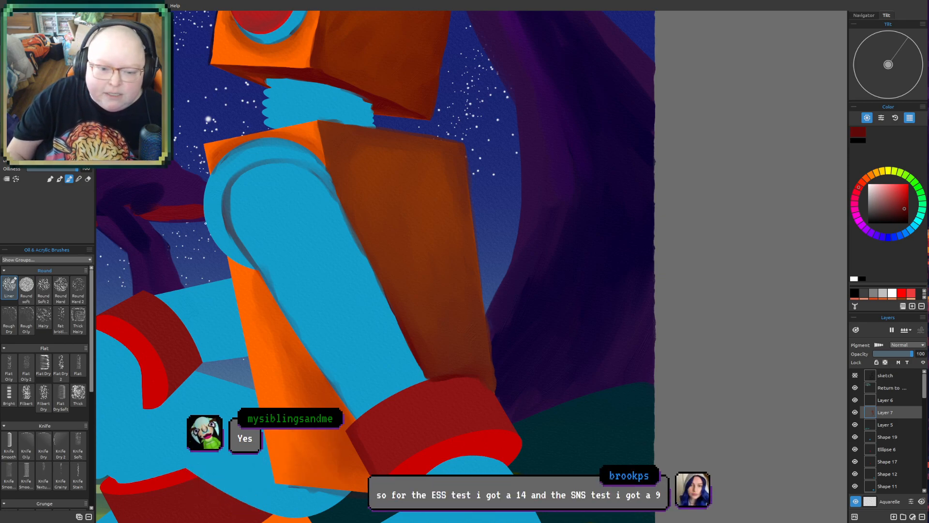
# - Shade the ring of the shoulder joint around the upper arm with a slightly larger brush, deepening the shadow beside the arm
pyautogui.press(']')
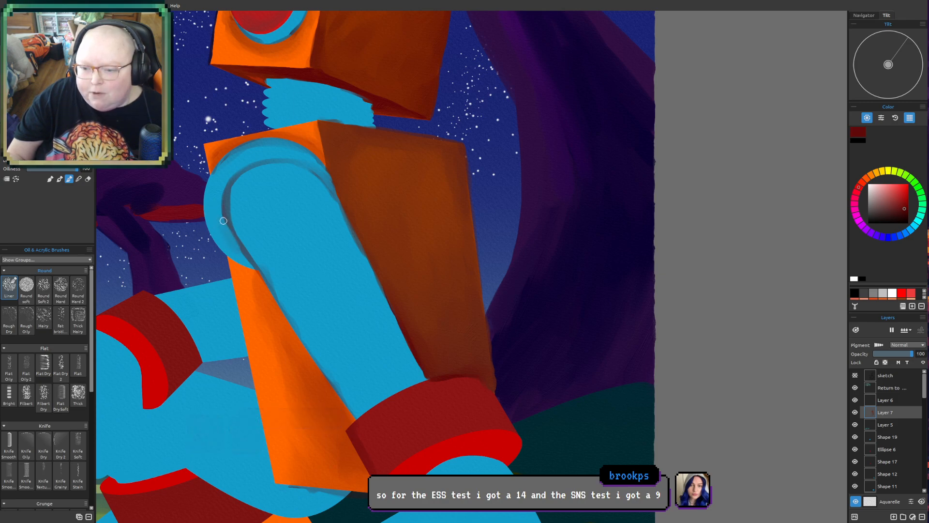
pyautogui.moveTo(235, 242)
pyautogui.mouseDown()
pyautogui.moveTo(226, 246)
pyautogui.moveTo(214, 230)
pyautogui.moveTo(227, 245)
pyautogui.moveTo(221, 218)
pyautogui.mouseUp()
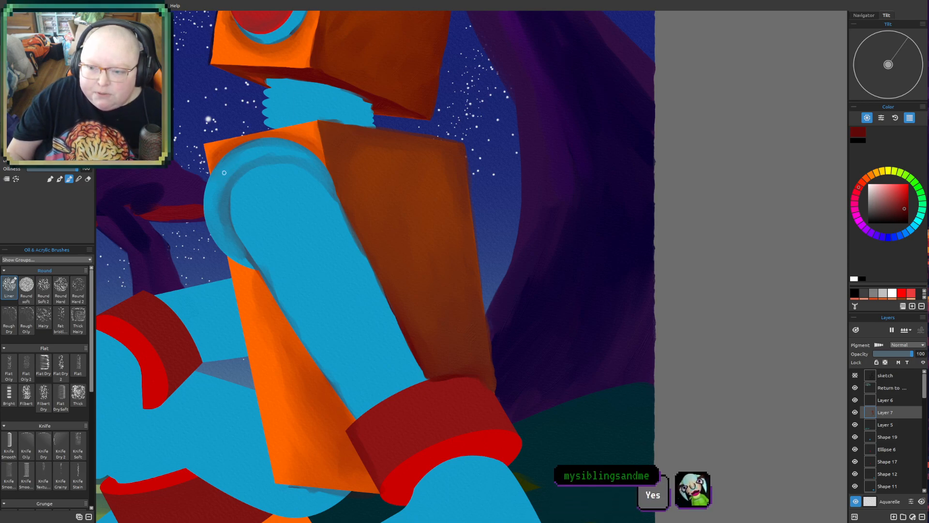
pyautogui.moveTo(228, 168)
pyautogui.mouseDown()
pyautogui.moveTo(214, 209)
pyautogui.moveTo(230, 162)
pyautogui.moveTo(218, 197)
pyautogui.moveTo(228, 244)
pyautogui.mouseUp()
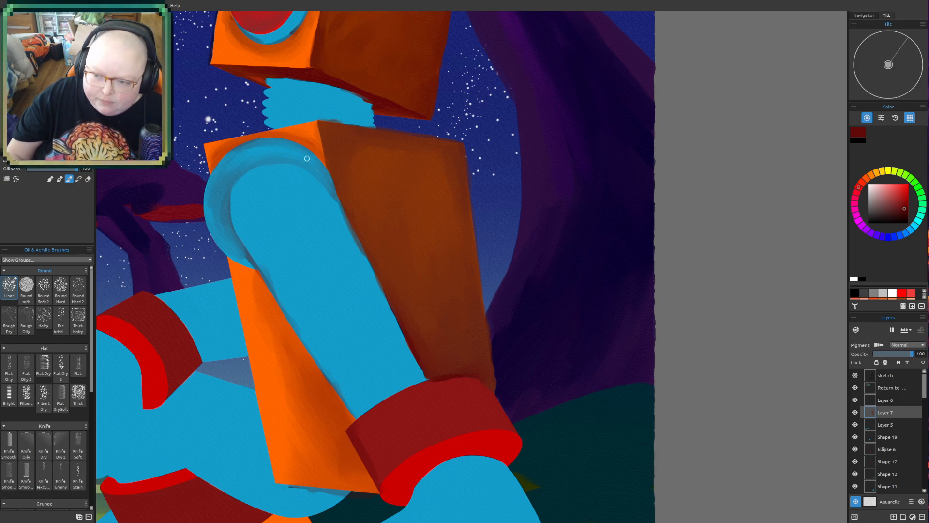
pyautogui.moveTo(198, 188)
pyautogui.mouseDown()
pyautogui.moveTo(242, 259)
pyautogui.moveTo(238, 249)
pyautogui.mouseUp()
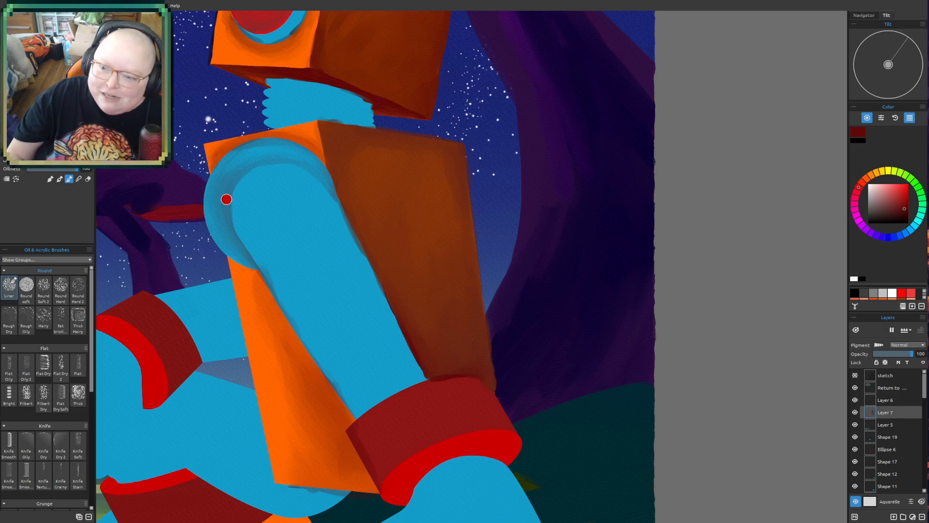
pyautogui.moveTo(227, 192)
pyautogui.mouseDown()
pyautogui.moveTo(265, 164)
pyautogui.moveTo(230, 188)
pyautogui.moveTo(281, 163)
pyautogui.moveTo(235, 179)
pyautogui.moveTo(297, 165)
pyautogui.moveTo(257, 170)
pyautogui.moveTo(310, 168)
pyautogui.moveTo(278, 165)
pyautogui.moveTo(331, 193)
pyautogui.mouseUp()
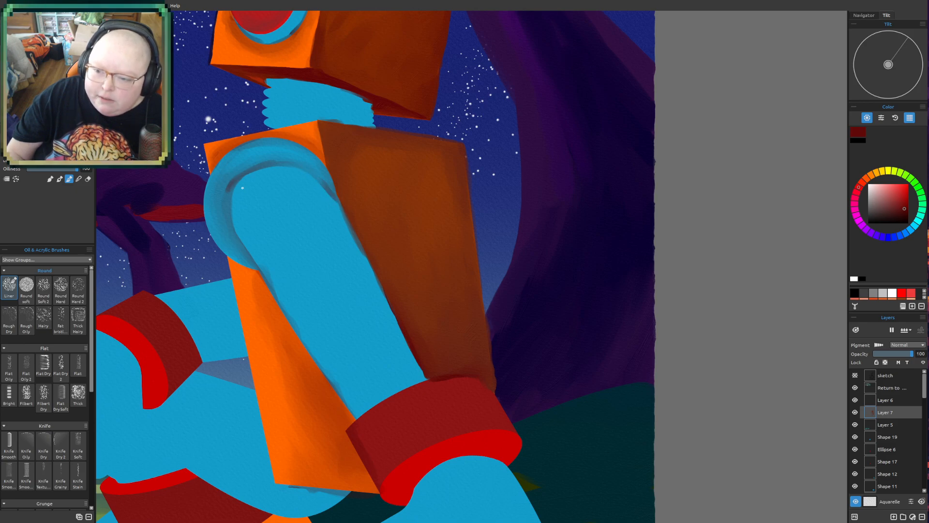
pyautogui.moveTo(238, 173)
pyautogui.mouseDown()
pyautogui.moveTo(232, 256)
pyautogui.moveTo(228, 187)
pyautogui.moveTo(236, 246)
pyautogui.moveTo(228, 195)
pyautogui.moveTo(254, 269)
pyautogui.moveTo(225, 219)
pyautogui.moveTo(257, 268)
pyautogui.mouseUp()
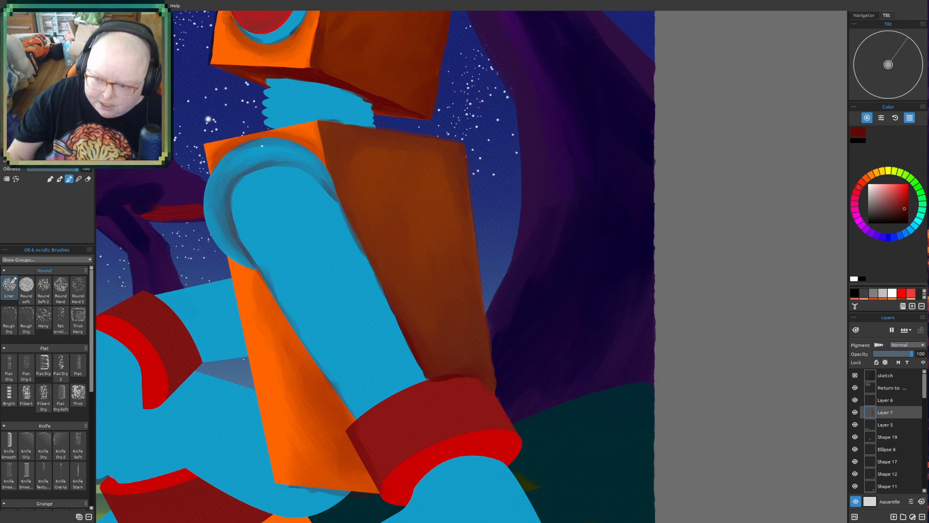
# - Block in a dark shadow down the middle of the blue upper arm, starting below the shoulder joint, with a larger brush
pyautogui.scroll(-7, 253, 199)
pyautogui.moveTo(284, 284); pyautogui.dragTo(373, 348)
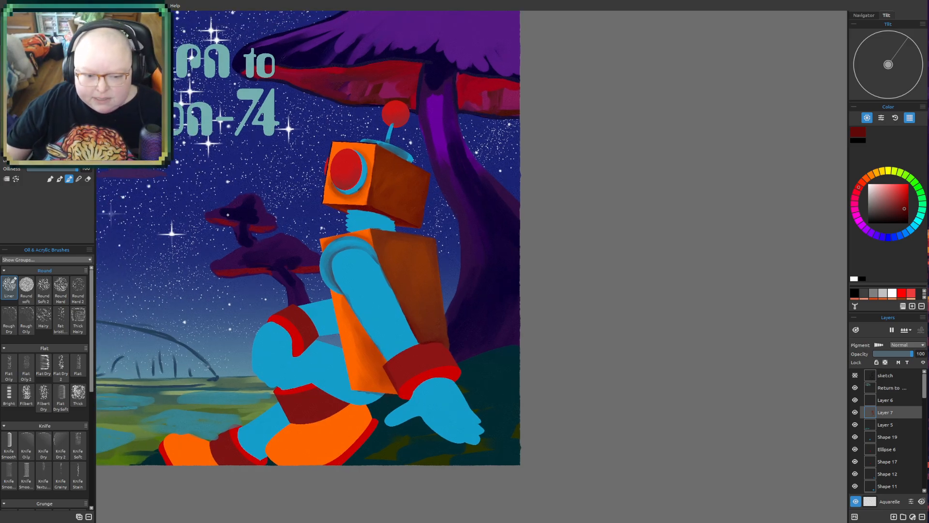
pyautogui.scroll(2, 388, 296)
pyautogui.moveTo(384, 262); pyautogui.dragTo(395, 297)
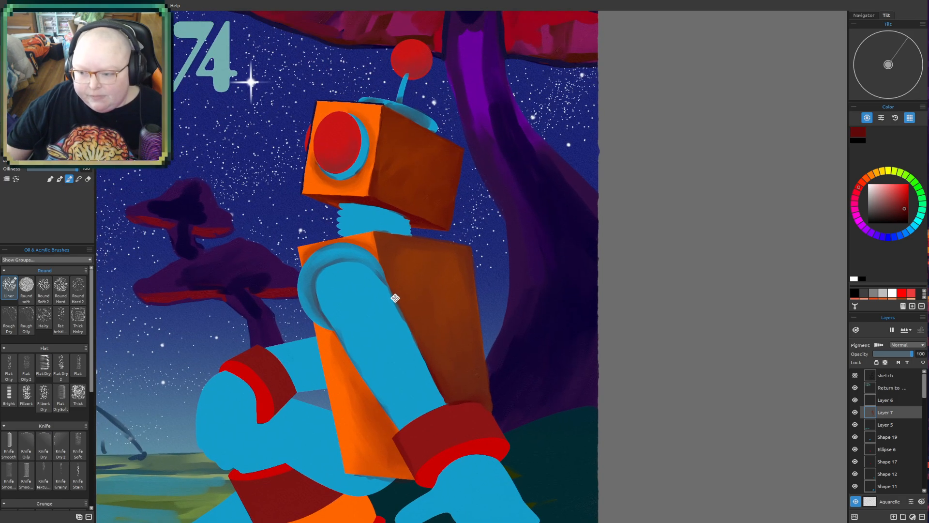
pyautogui.scroll(2, 411, 295)
pyautogui.moveTo(460, 278); pyautogui.dragTo(464, 265)
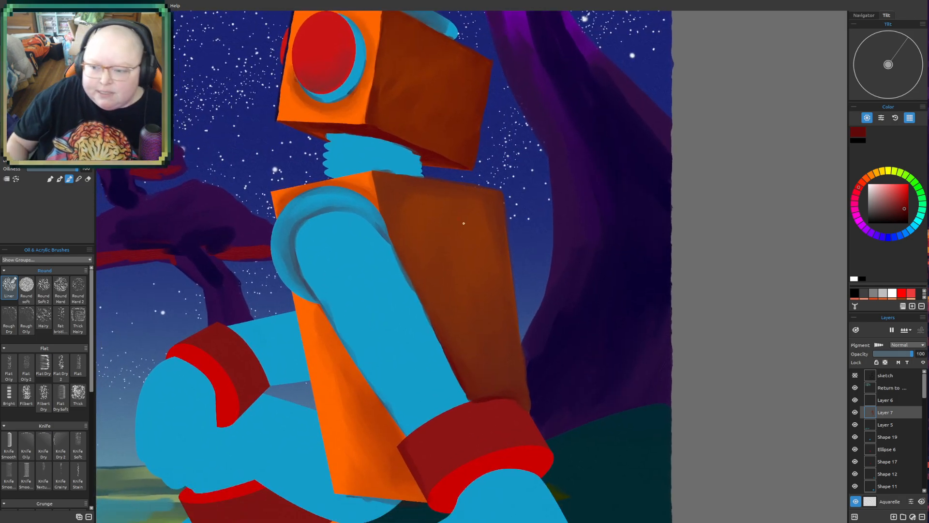
pyautogui.moveTo(321, 219); pyautogui.dragTo(336, 215)
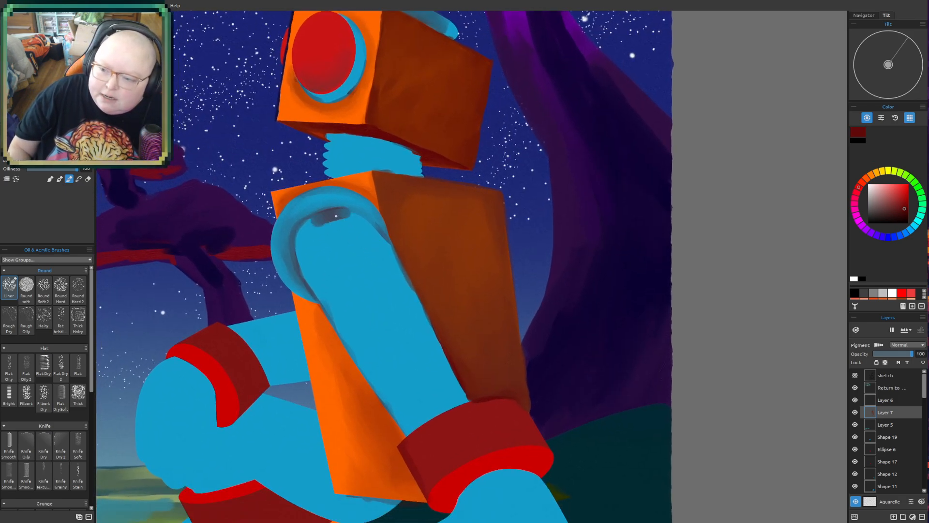
pyautogui.press(']')
pyautogui.moveTo(339, 246); pyautogui.dragTo(359, 279)
pyautogui.moveTo(333, 220); pyautogui.dragTo(379, 284)
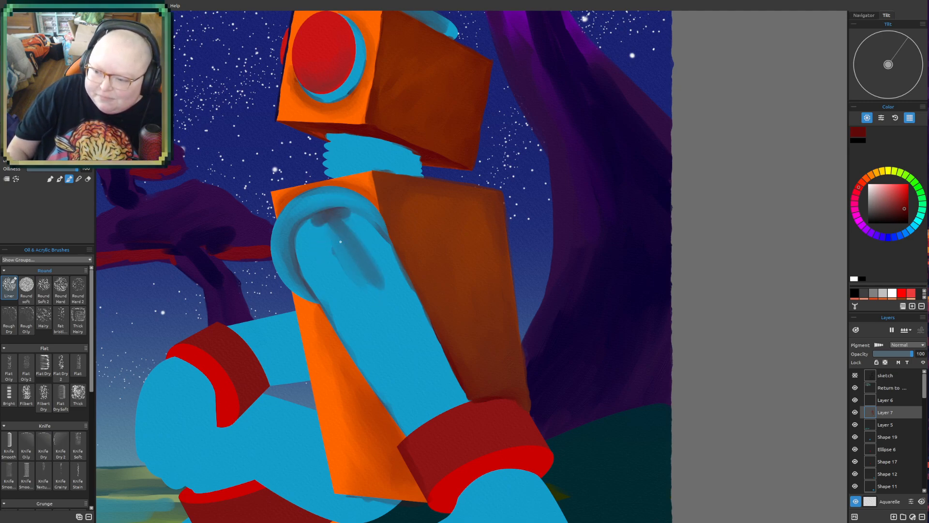
pyautogui.moveTo(321, 226)
pyautogui.mouseDown()
pyautogui.moveTo(341, 273)
pyautogui.moveTo(317, 225)
pyautogui.moveTo(348, 219)
pyautogui.moveTo(332, 223)
pyautogui.moveTo(357, 237)
pyautogui.moveTo(385, 278)
pyautogui.moveTo(383, 325)
pyautogui.moveTo(352, 256)
pyautogui.moveTo(369, 302)
pyautogui.moveTo(359, 299)
pyautogui.moveTo(348, 252)
pyautogui.moveTo(406, 340)
pyautogui.moveTo(405, 362)
pyautogui.mouseUp()
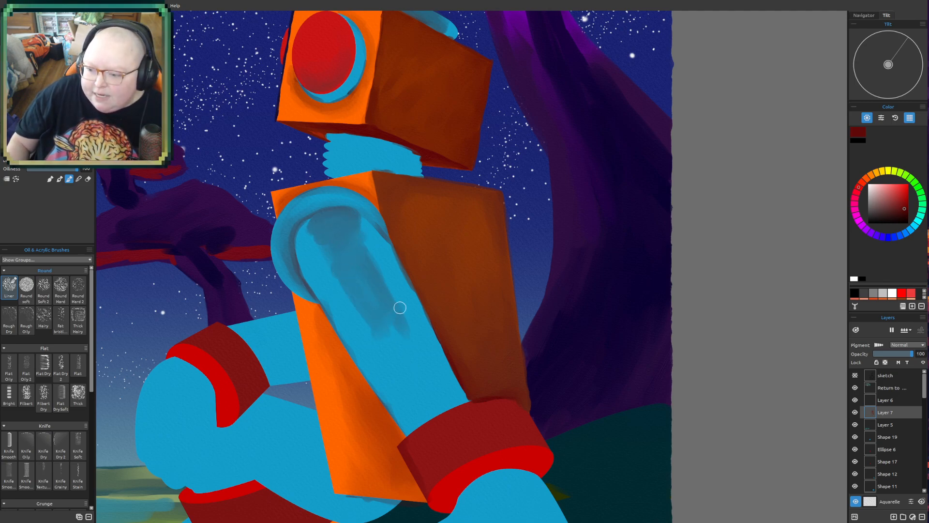
# - Extend the arm shadow down to the red cuff and blend it smoothly, leaving lighter edges along both sides
pyautogui.moveTo(417, 397)
pyautogui.mouseDown()
pyautogui.moveTo(418, 421)
pyautogui.moveTo(457, 405)
pyautogui.moveTo(412, 403)
pyautogui.moveTo(398, 378)
pyautogui.moveTo(428, 384)
pyautogui.mouseUp()
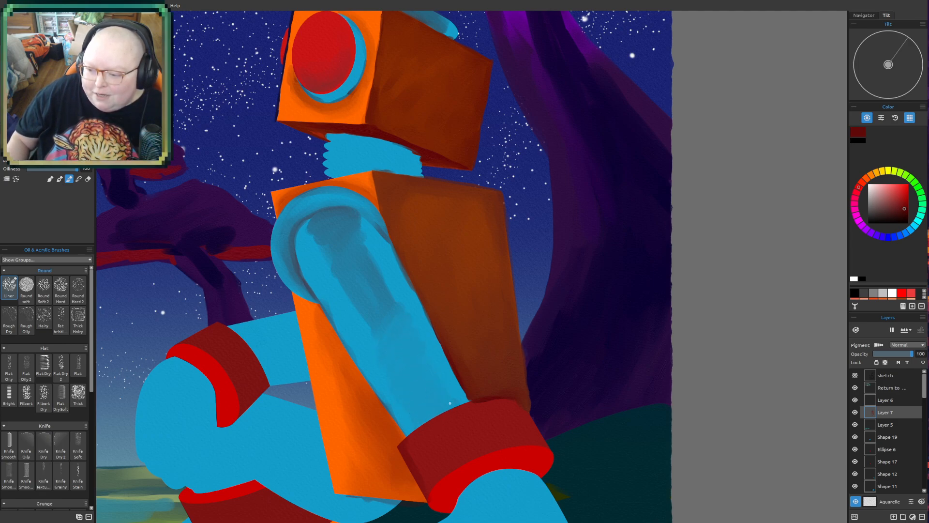
pyautogui.moveTo(307, 245)
pyautogui.mouseDown()
pyautogui.moveTo(317, 228)
pyautogui.moveTo(318, 257)
pyautogui.moveTo(337, 283)
pyautogui.mouseUp()
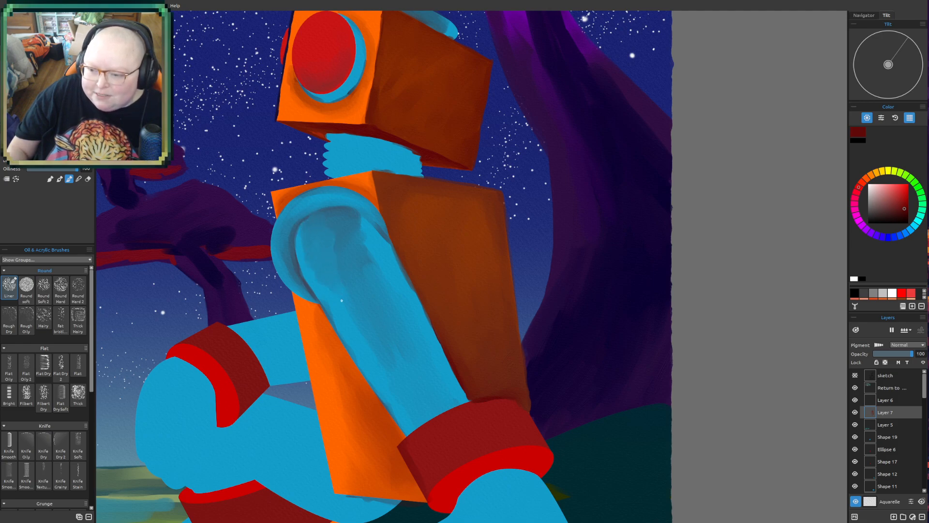
pyautogui.moveTo(343, 224)
pyautogui.mouseDown()
pyautogui.moveTo(372, 273)
pyautogui.moveTo(384, 266)
pyautogui.moveTo(406, 303)
pyautogui.mouseUp()
pyautogui.moveTo(391, 262); pyautogui.dragTo(420, 325)
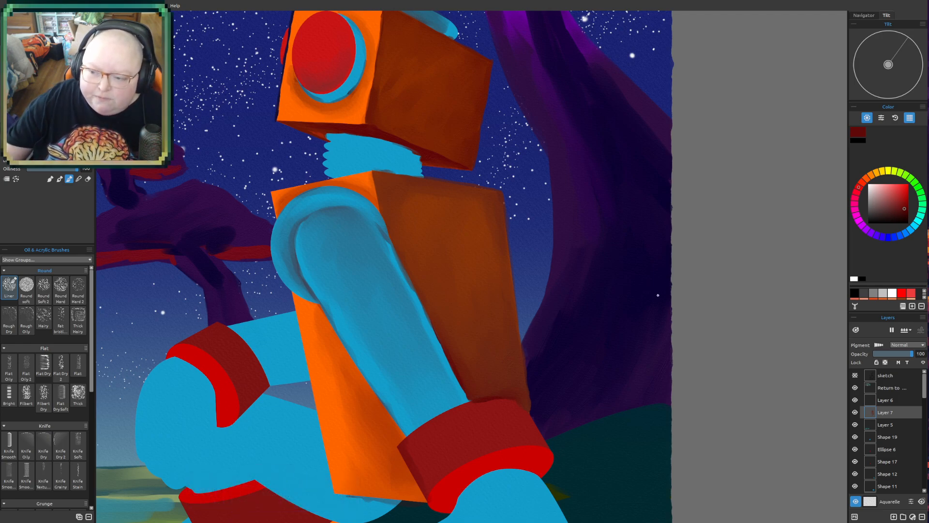
# - Shade the ribbed blue neck with a much smaller brush, adding darker bands between the coils and under the head
pyautogui.moveTo(552, 224); pyautogui.dragTo(548, 300)
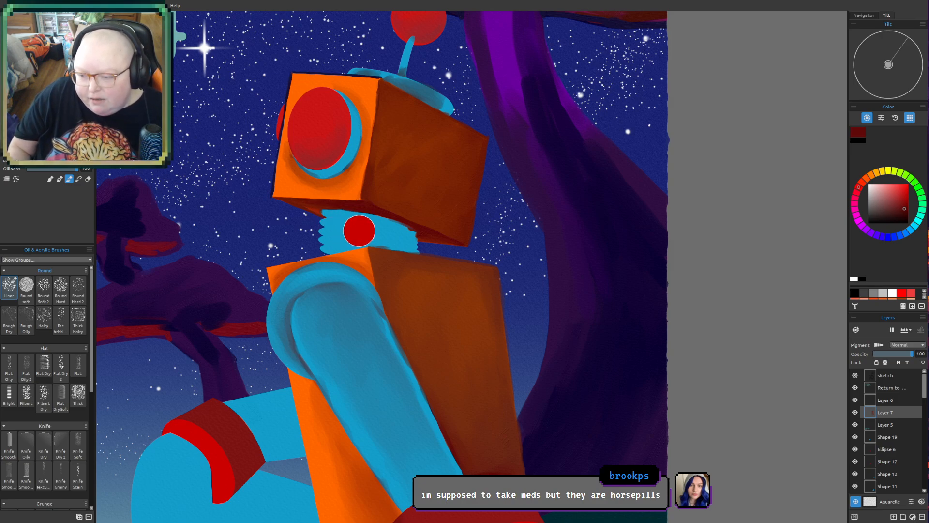
pyautogui.press('[')
pyautogui.press('[')
pyautogui.press('[')
pyautogui.press('[')
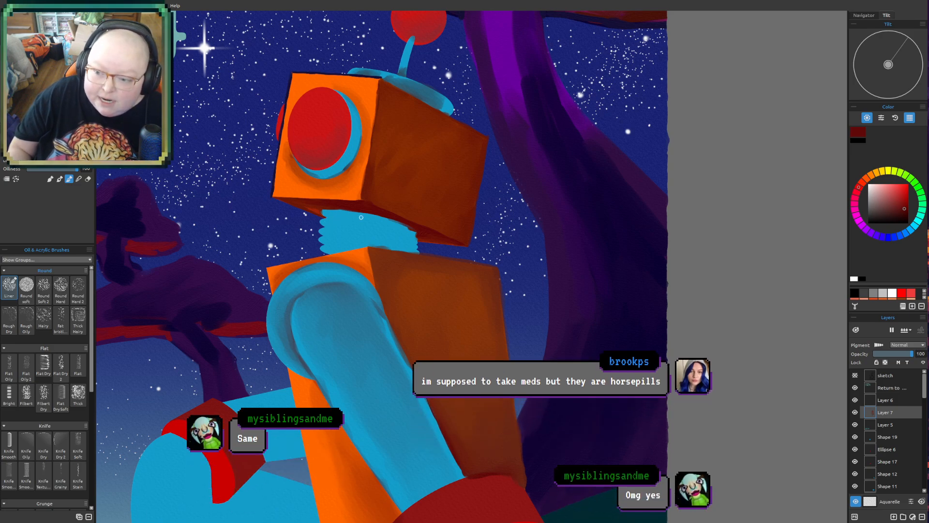
pyautogui.moveTo(361, 218)
pyautogui.mouseDown()
pyautogui.moveTo(329, 209)
pyautogui.moveTo(403, 228)
pyautogui.mouseUp()
pyautogui.moveTo(331, 220)
pyautogui.mouseDown()
pyautogui.moveTo(393, 228)
pyautogui.moveTo(331, 227)
pyautogui.moveTo(396, 236)
pyautogui.moveTo(329, 235)
pyautogui.moveTo(387, 239)
pyautogui.moveTo(330, 236)
pyautogui.moveTo(356, 237)
pyautogui.moveTo(334, 244)
pyautogui.moveTo(361, 251)
pyautogui.moveTo(349, 252)
pyautogui.moveTo(405, 240)
pyautogui.moveTo(376, 234)
pyautogui.moveTo(371, 218)
pyautogui.moveTo(335, 236)
pyautogui.moveTo(391, 237)
pyautogui.moveTo(336, 244)
pyautogui.moveTo(383, 241)
pyautogui.moveTo(334, 235)
pyautogui.moveTo(386, 228)
pyautogui.moveTo(340, 221)
pyautogui.moveTo(404, 248)
pyautogui.mouseUp()
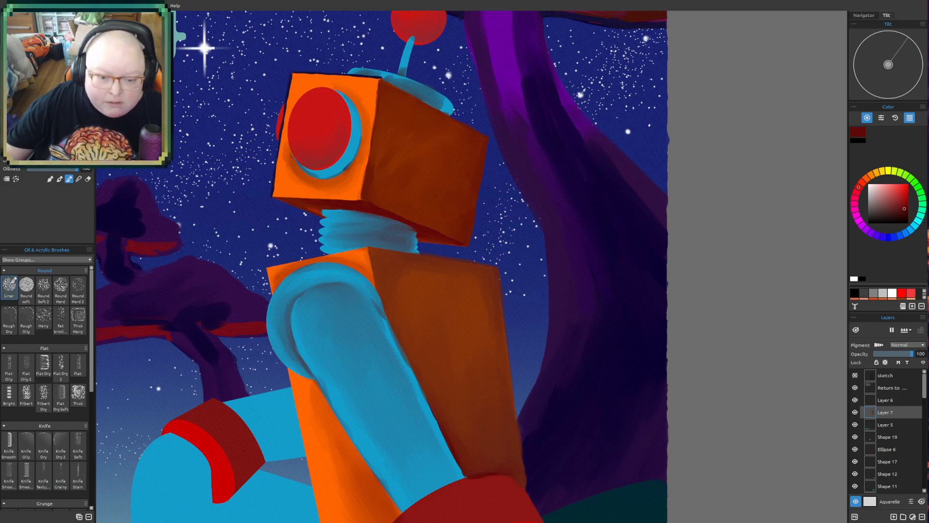
# - Examine the shading on the robot's head, neck, arm and torso from close up and from a distance
pyautogui.scroll(1, 316, 240)
pyautogui.moveTo(452, 177); pyautogui.dragTo(484, 317)
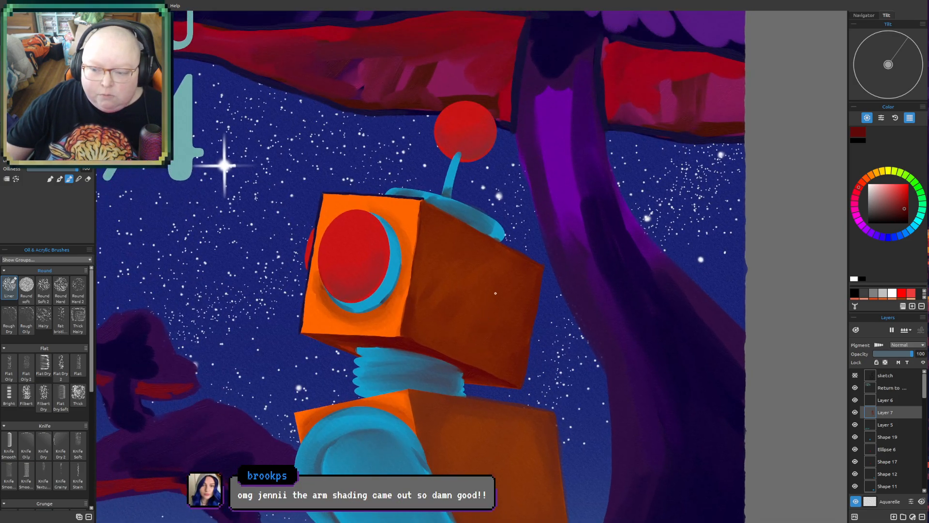
pyautogui.moveTo(442, 357); pyautogui.dragTo(425, 224)
pyautogui.scroll(-5, 425, 224)
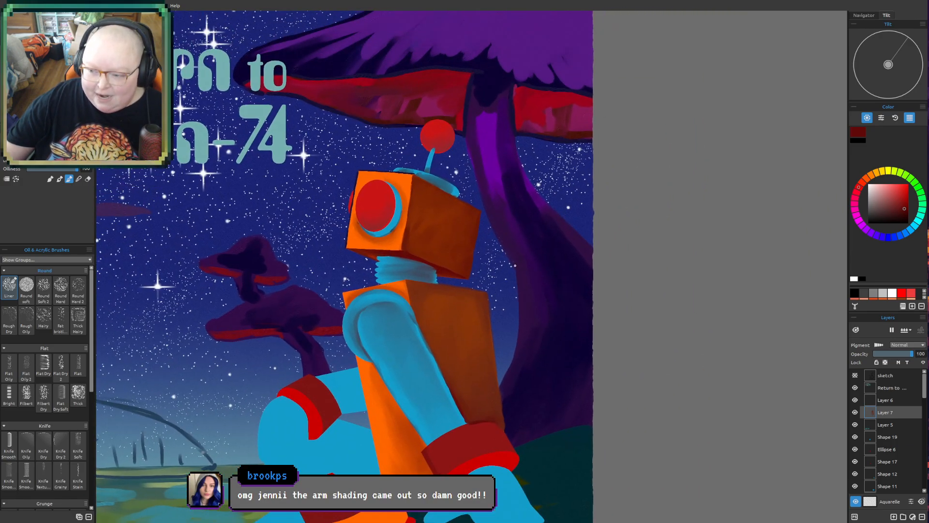
pyautogui.scroll(3, 516, 266)
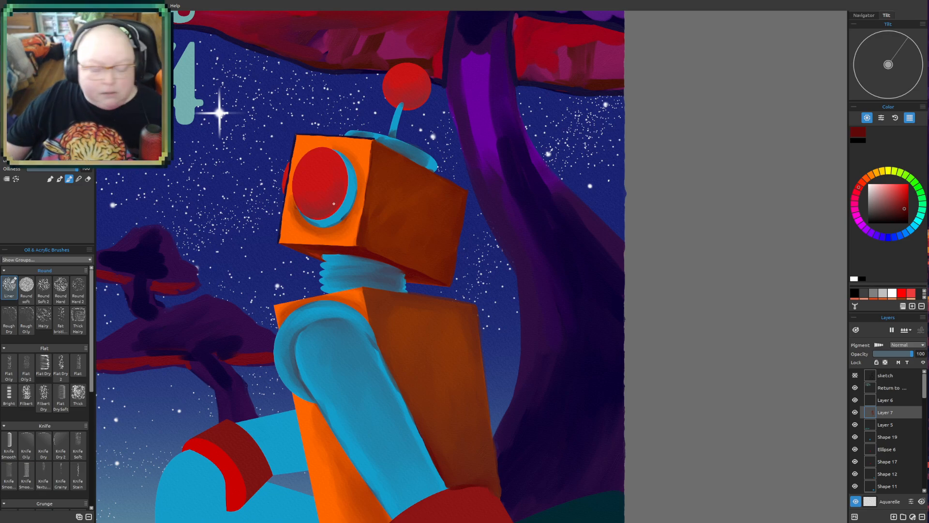
pyautogui.moveTo(342, 297)
pyautogui.mouseDown()
pyautogui.moveTo(407, 337)
pyautogui.moveTo(471, 415)
pyautogui.mouseUp()
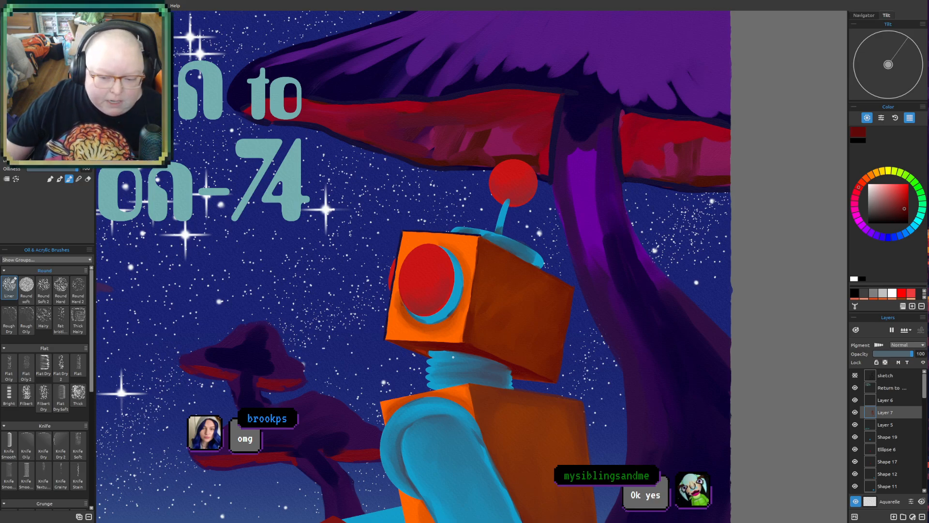
pyautogui.moveTo(450, 353)
pyautogui.mouseDown()
pyautogui.moveTo(456, 261)
pyautogui.moveTo(441, 210)
pyautogui.mouseUp()
pyautogui.moveTo(424, 505); pyautogui.dragTo(377, 426)
pyautogui.scroll(2, 433, 388)
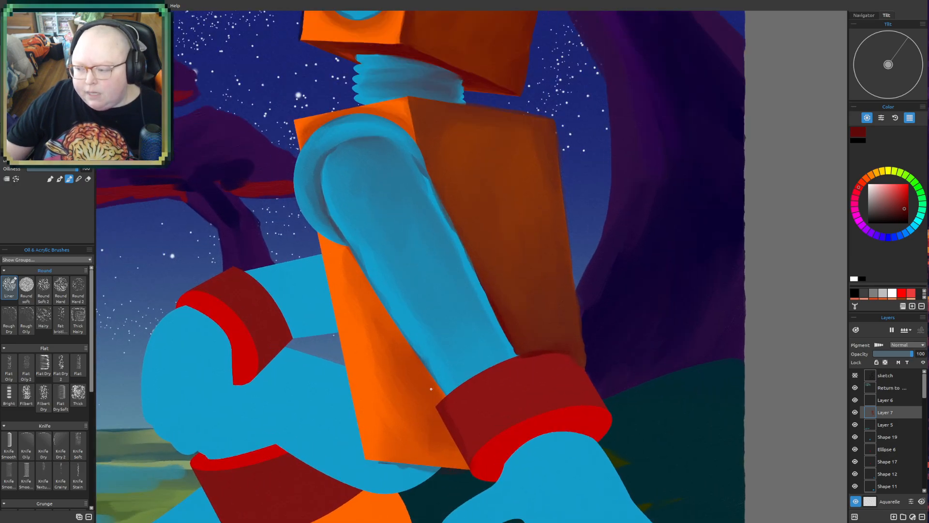
pyautogui.moveTo(435, 349); pyautogui.dragTo(415, 474)
pyautogui.moveTo(453, 375); pyautogui.dragTo(466, 486)
pyautogui.scroll(2, 463, 407)
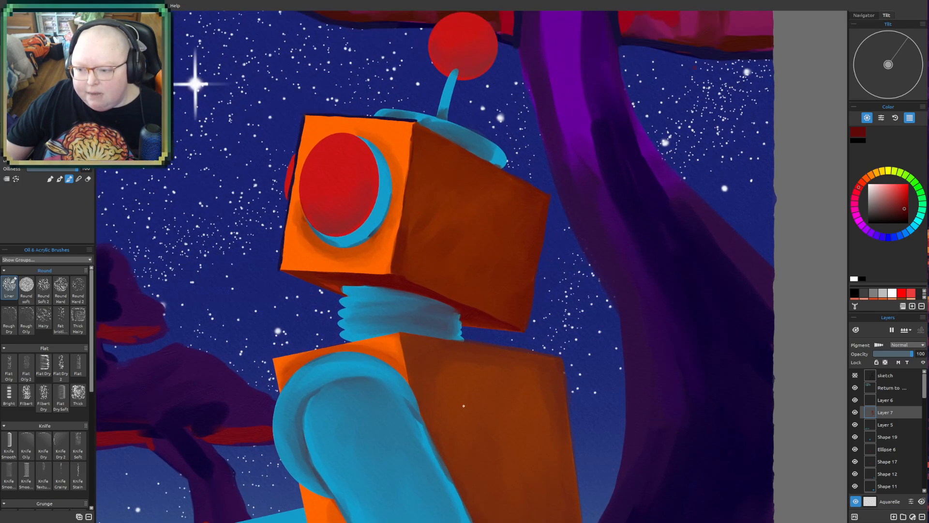
# - Touch up the lower edge of the head's front face with a short dark red stroke near the corner
pyautogui.scroll(1, 464, 408)
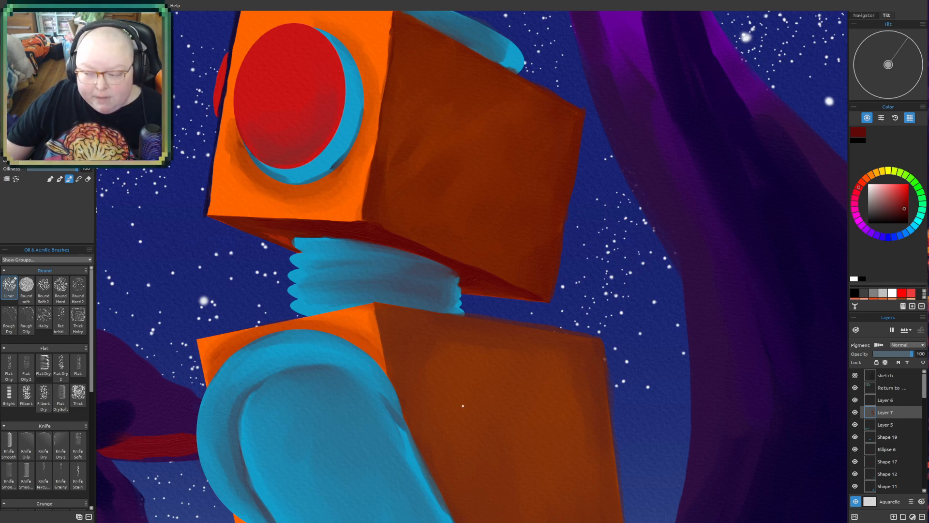
pyautogui.moveTo(462, 405); pyautogui.dragTo(441, 464)
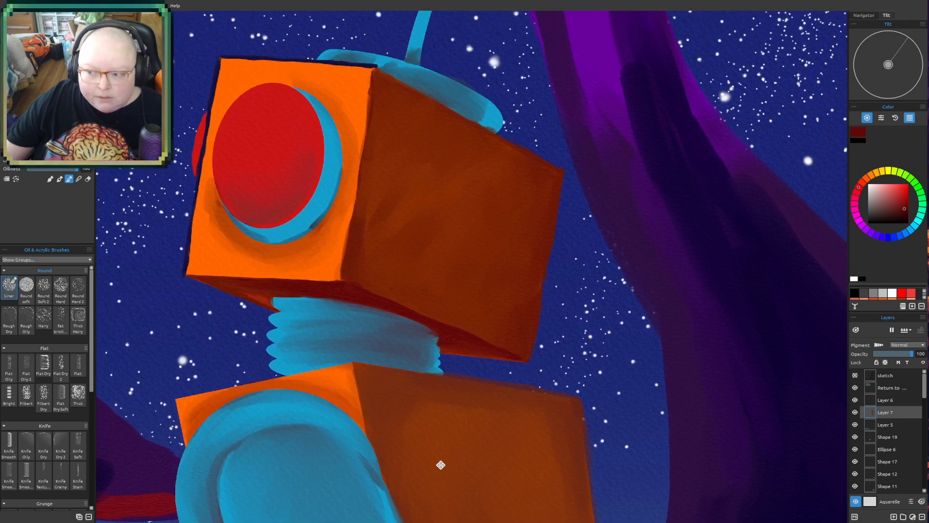
pyautogui.moveTo(462, 406); pyautogui.dragTo(444, 442)
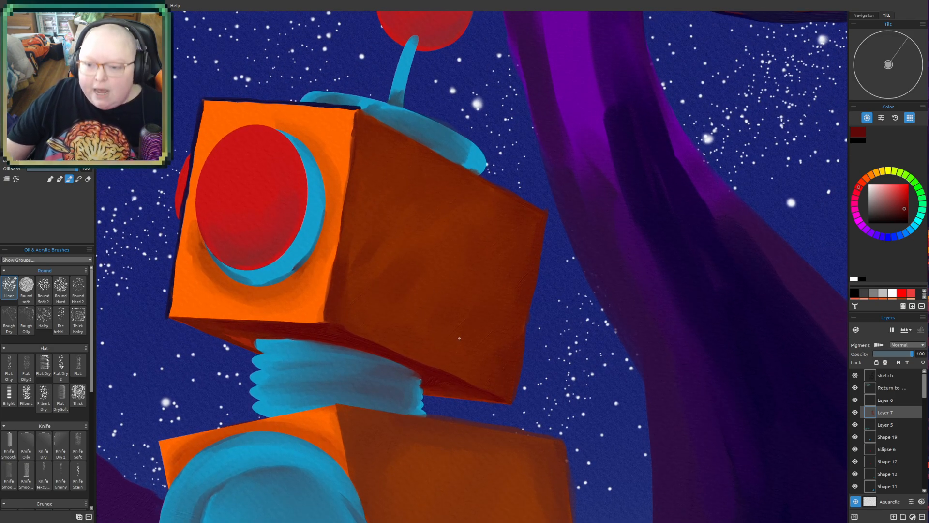
pyautogui.moveTo(452, 357); pyautogui.dragTo(462, 396)
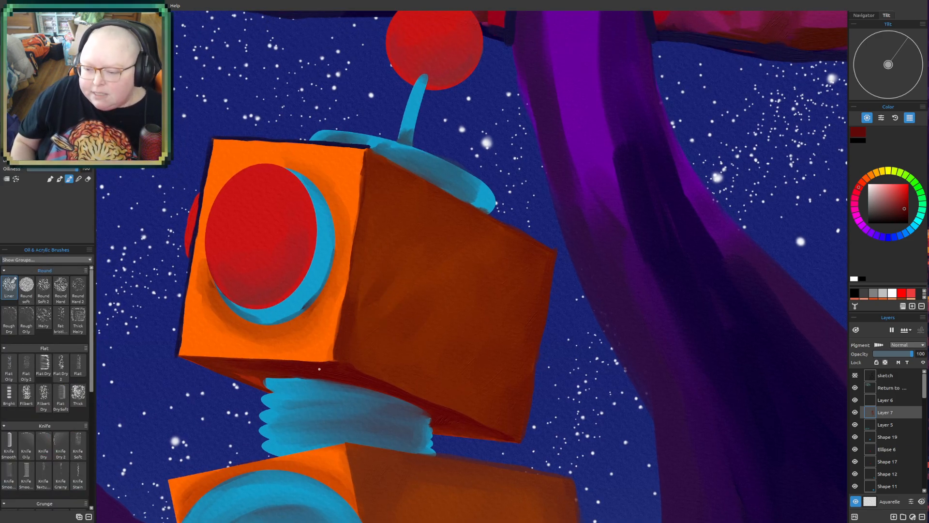
pyautogui.moveTo(320, 361)
pyautogui.mouseDown()
pyautogui.moveTo(341, 367)
pyautogui.moveTo(317, 364)
pyautogui.moveTo(339, 363)
pyautogui.mouseUp()
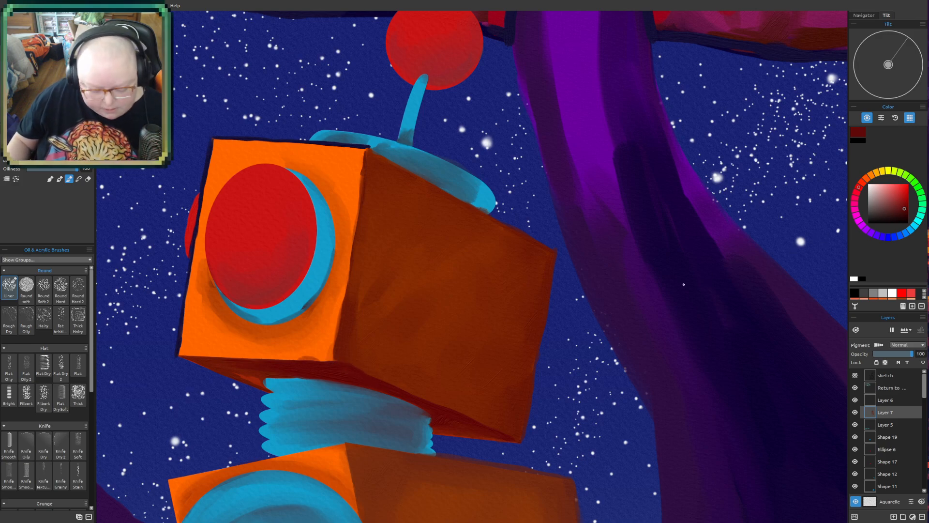
# - Pick a dark purple from the painting and outline the lower edges and underside of the robot's head with thin strokes
pyautogui.keyDown('alt'); pyautogui.click(174, 333); pyautogui.keyUp('alt')
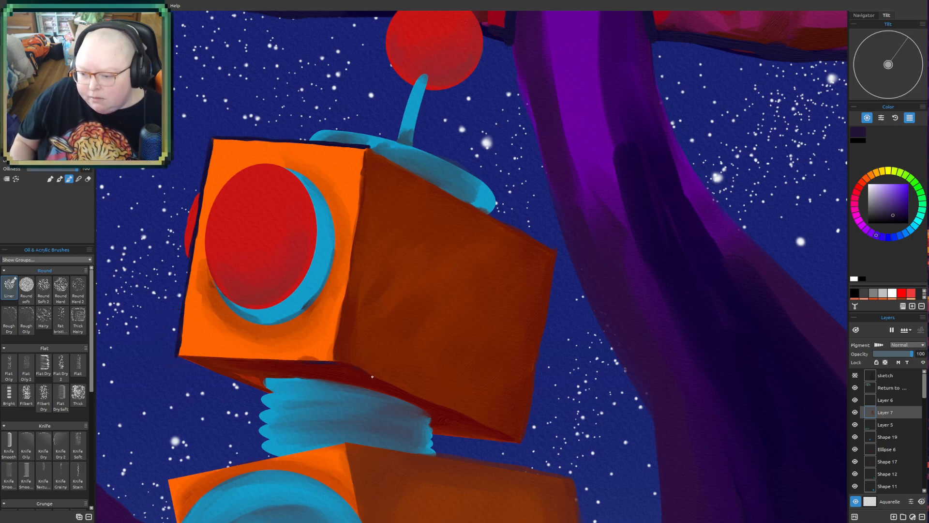
pyautogui.moveTo(414, 394); pyautogui.dragTo(433, 402)
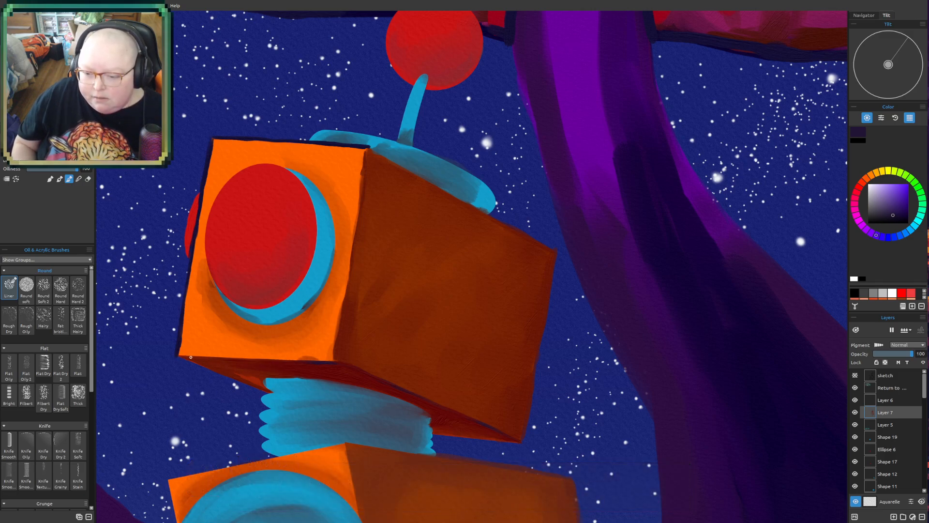
pyautogui.moveTo(182, 357); pyautogui.dragTo(263, 359)
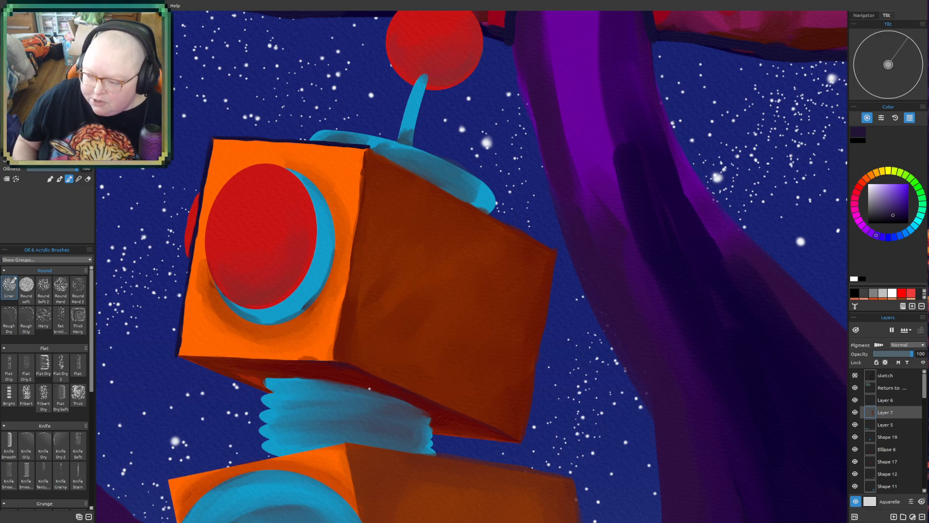
pyautogui.moveTo(377, 386); pyautogui.dragTo(352, 385)
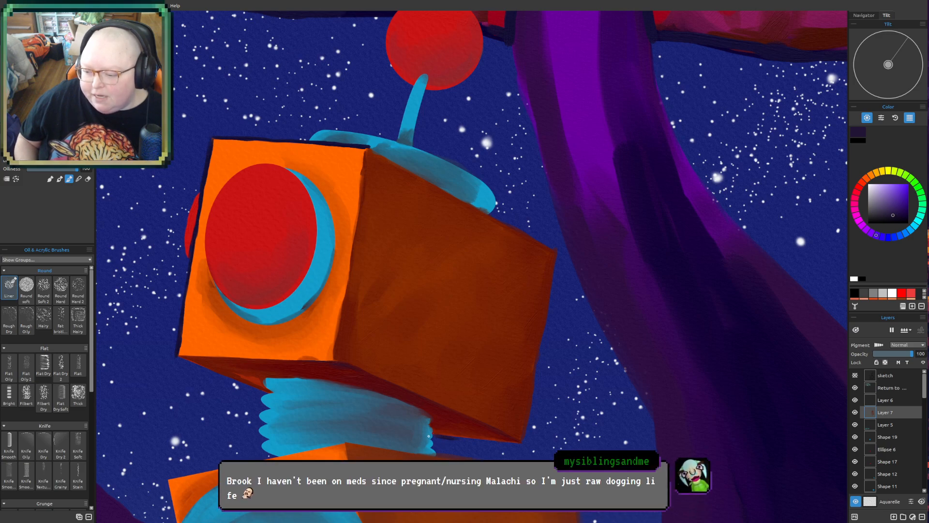
pyautogui.moveTo(433, 436); pyautogui.dragTo(523, 442)
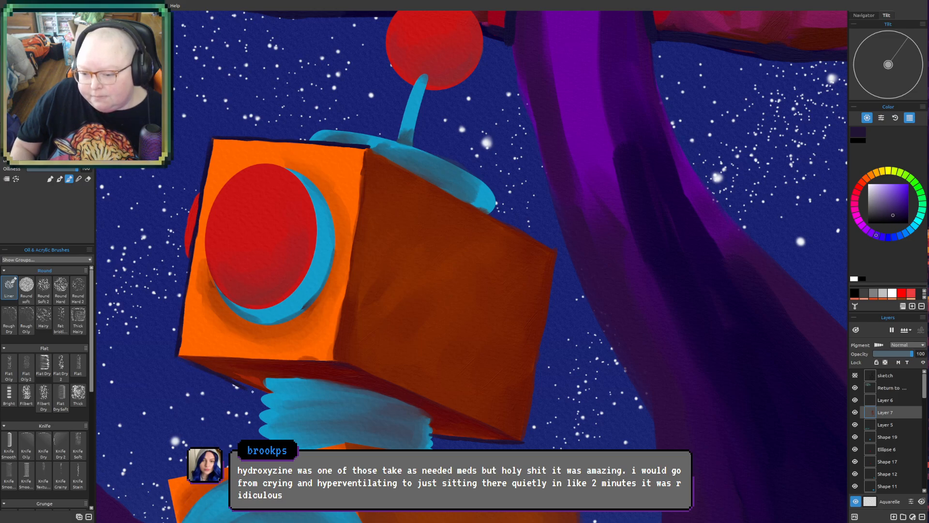
pyautogui.moveTo(242, 385); pyautogui.dragTo(261, 391)
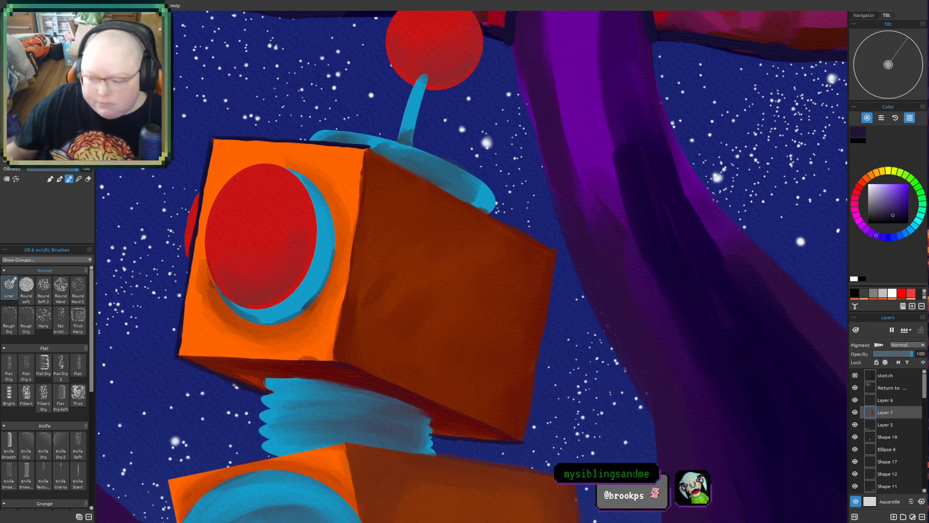
# - Outline the sloping top edge and the back vertical edge of the head's side in the same dark purple
pyautogui.moveTo(511, 428); pyautogui.dragTo(516, 397)
pyautogui.moveTo(649, 384); pyautogui.dragTo(564, 374)
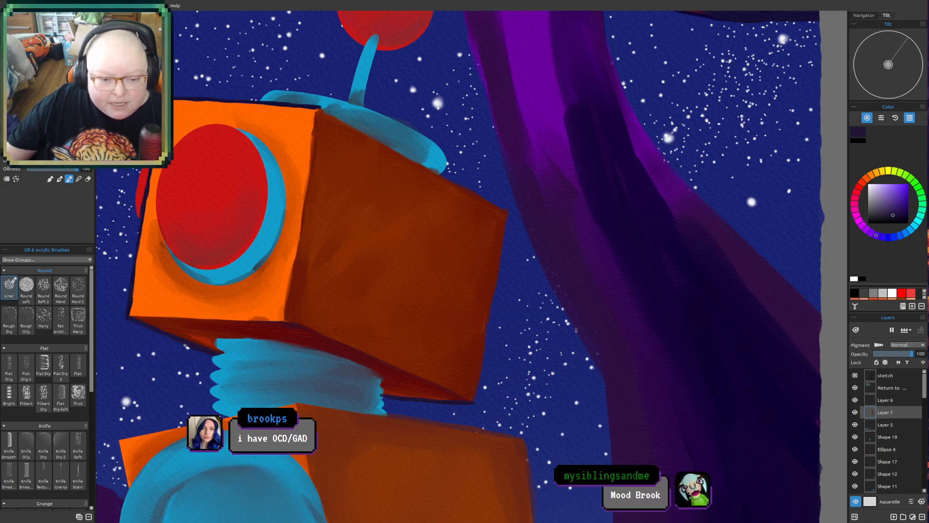
pyautogui.moveTo(533, 301); pyautogui.dragTo(516, 305)
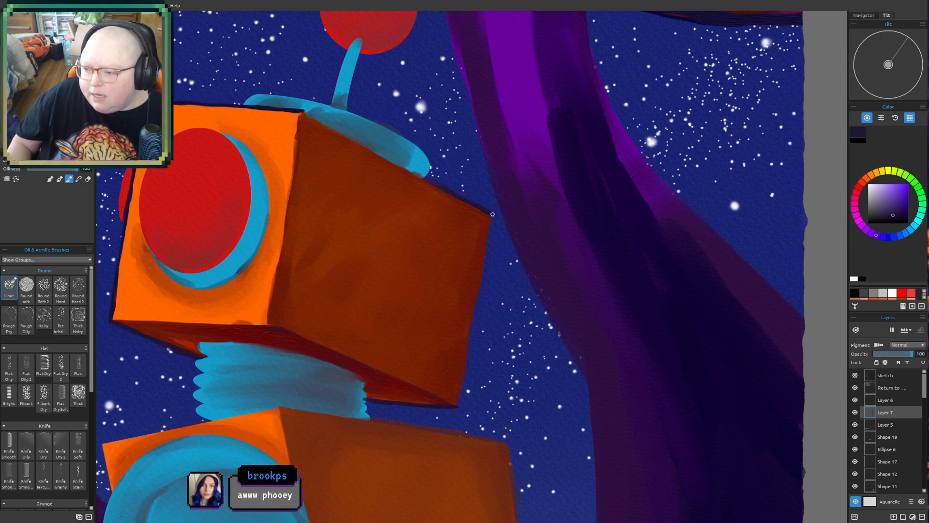
pyautogui.moveTo(492, 214); pyautogui.dragTo(474, 315)
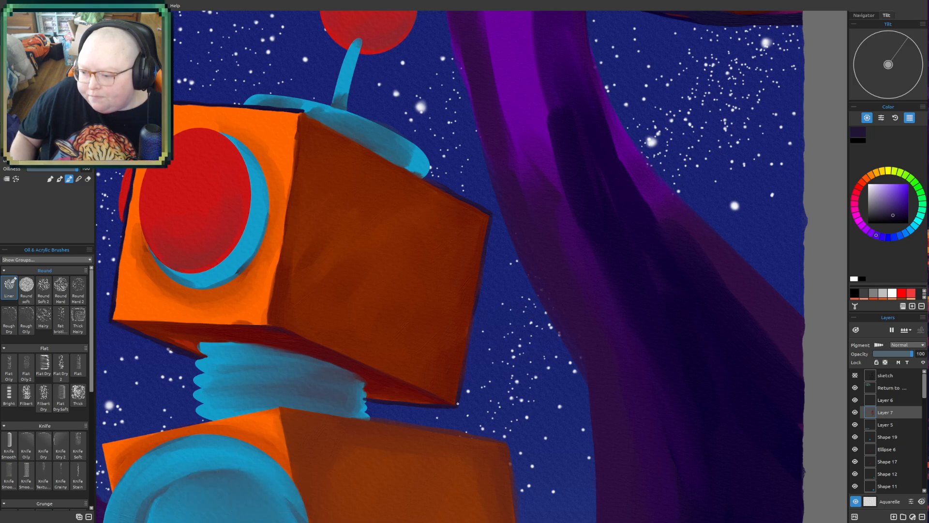
pyautogui.hotkey('ctrl', '-')
pyautogui.hotkey('ctrl', '-')
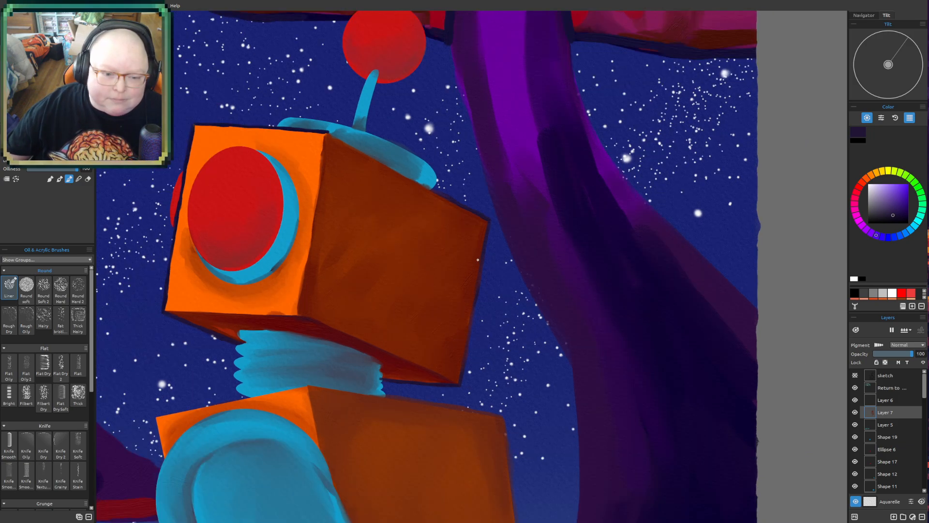
pyautogui.moveTo(367, 303)
pyautogui.mouseDown()
pyautogui.moveTo(379, 284)
pyautogui.moveTo(467, 321)
pyautogui.mouseUp()
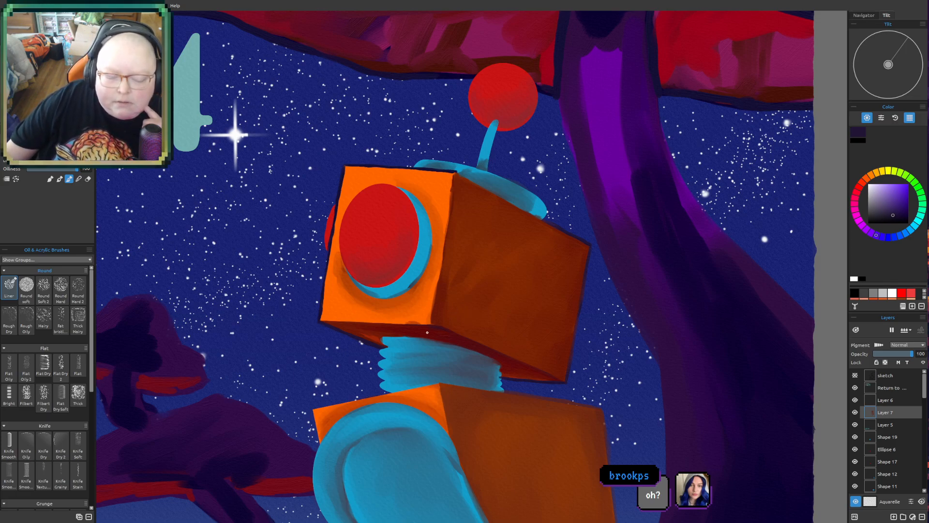
pyautogui.moveTo(635, 354); pyautogui.dragTo(612, 346)
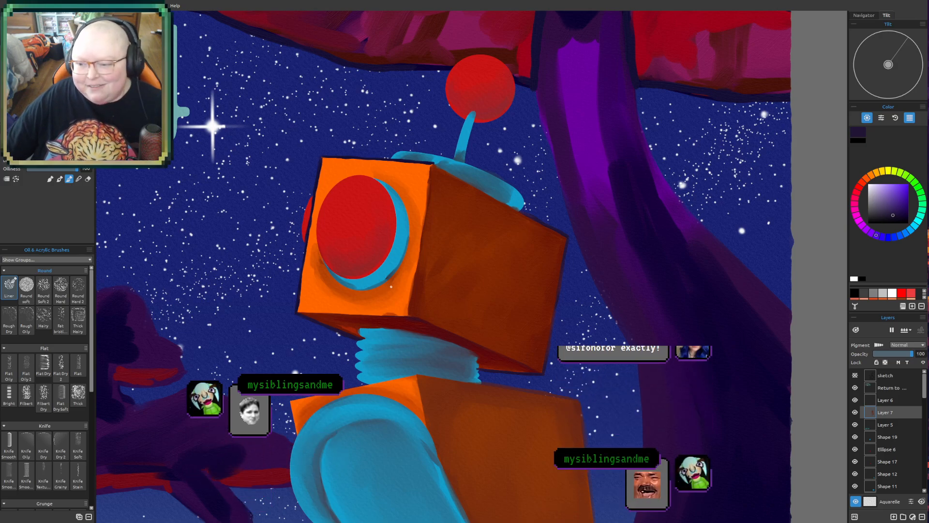
# - Outline the lower edge of the head's side, toward the back corner, with a thin dark purple stroke
pyautogui.moveTo(550, 324); pyautogui.dragTo(545, 327)
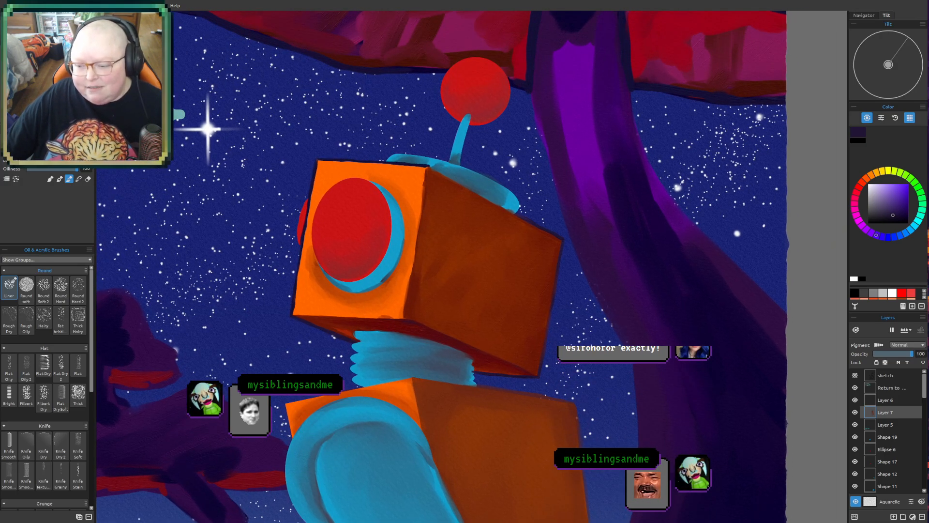
pyautogui.scroll(-1, 573, 312)
pyautogui.scroll(-9, 570, 260)
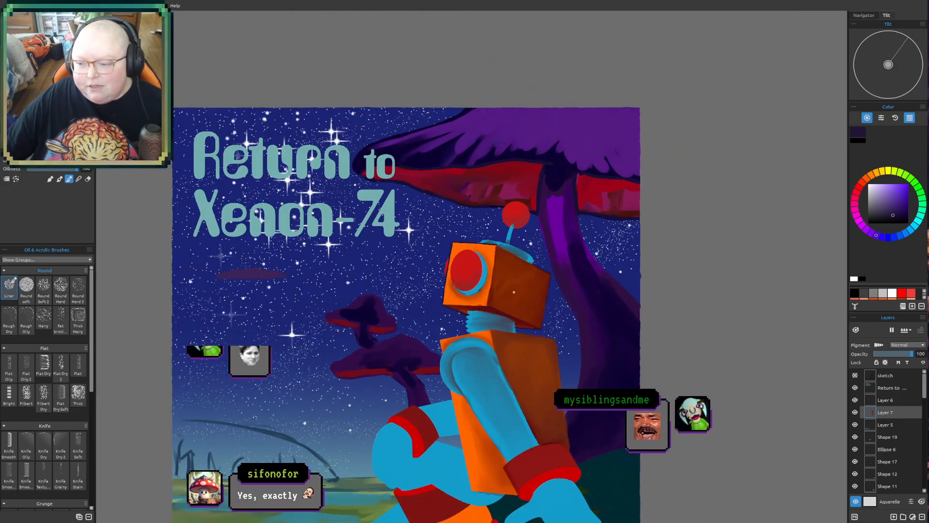
pyautogui.moveTo(506, 285)
pyautogui.mouseDown()
pyautogui.moveTo(491, 195)
pyautogui.moveTo(517, 216)
pyautogui.moveTo(491, 307)
pyautogui.mouseUp()
pyautogui.scroll(5, 509, 319)
pyautogui.scroll(5, 377, 285)
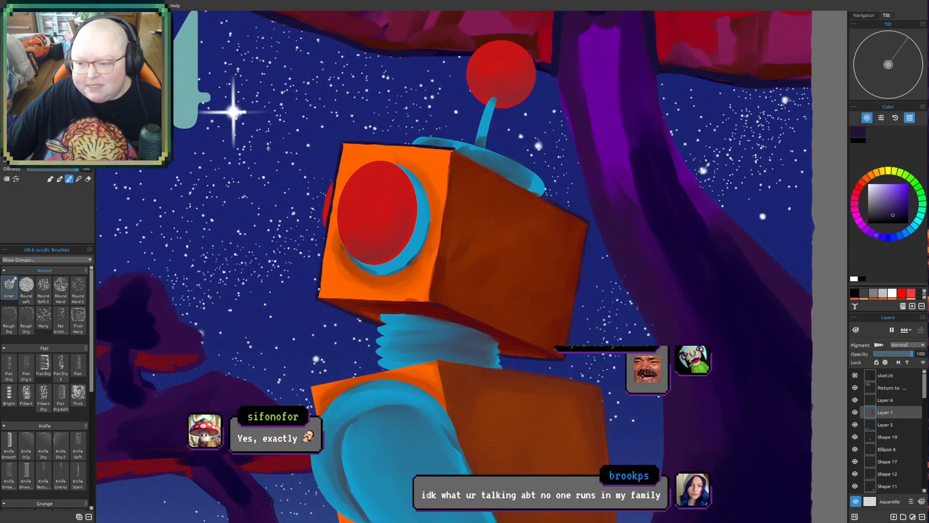
pyautogui.moveTo(325, 280); pyautogui.dragTo(309, 299)
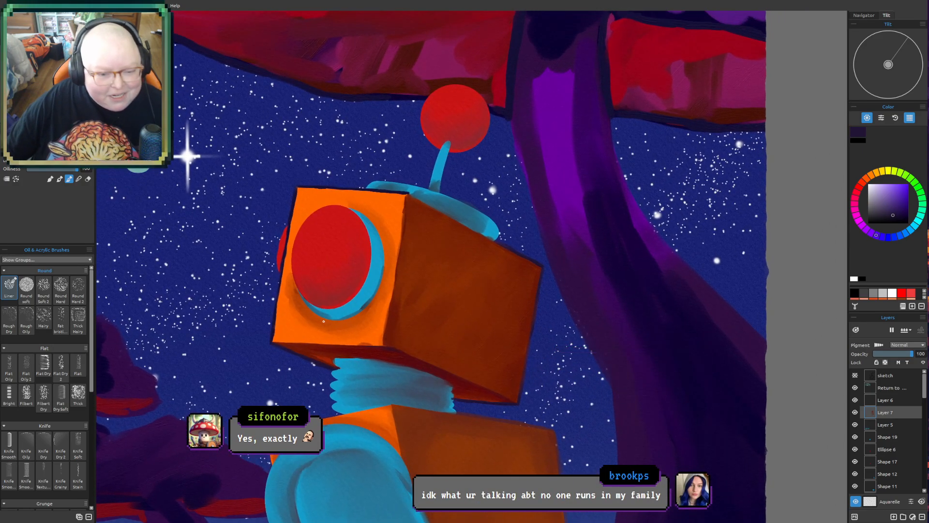
pyautogui.scroll(2, 326, 327)
pyautogui.scroll(2, 326, 326)
pyautogui.moveTo(357, 306)
pyautogui.mouseDown()
pyautogui.moveTo(362, 295)
pyautogui.moveTo(359, 303)
pyautogui.mouseUp()
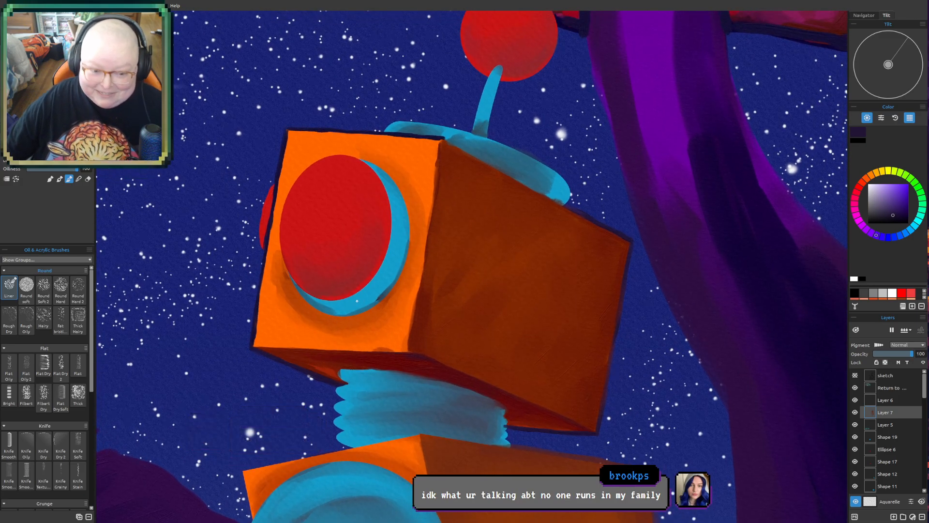
pyautogui.scroll(2, 394, 297)
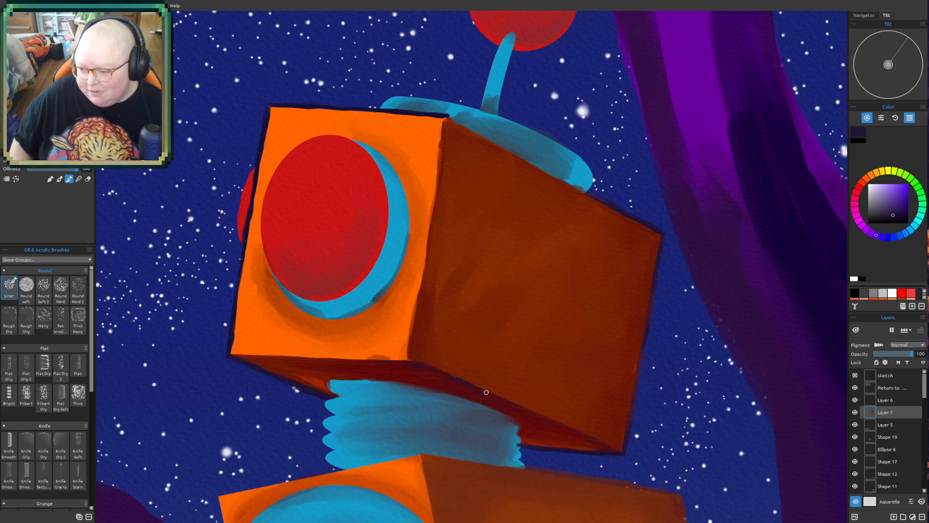
pyautogui.moveTo(529, 408); pyautogui.dragTo(605, 443)
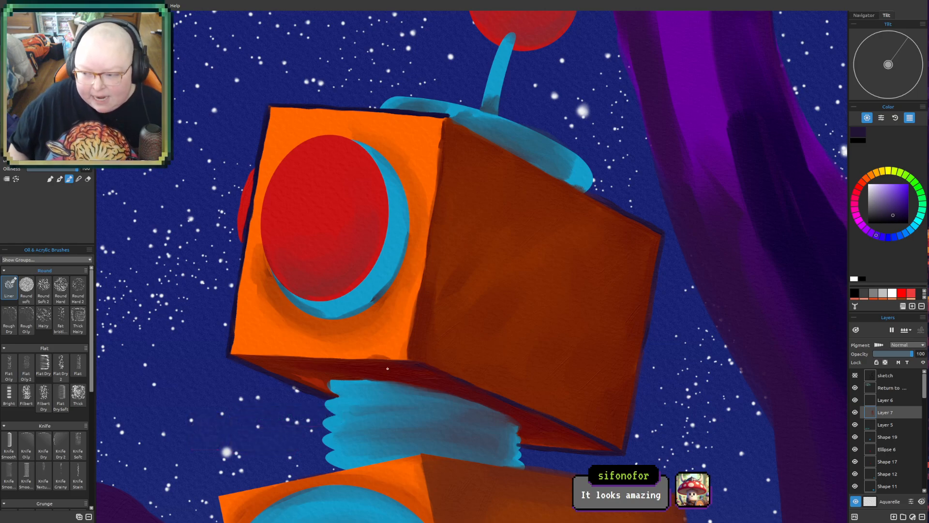
# - Move the Reference layer up the stack to just below the sketch layer, then hide it
pyautogui.scroll(-5, 328, 391)
pyautogui.scroll(-1, 438, 302)
pyautogui.moveTo(391, 306); pyautogui.dragTo(492, 247)
pyautogui.moveTo(602, 320); pyautogui.dragTo(609, 263)
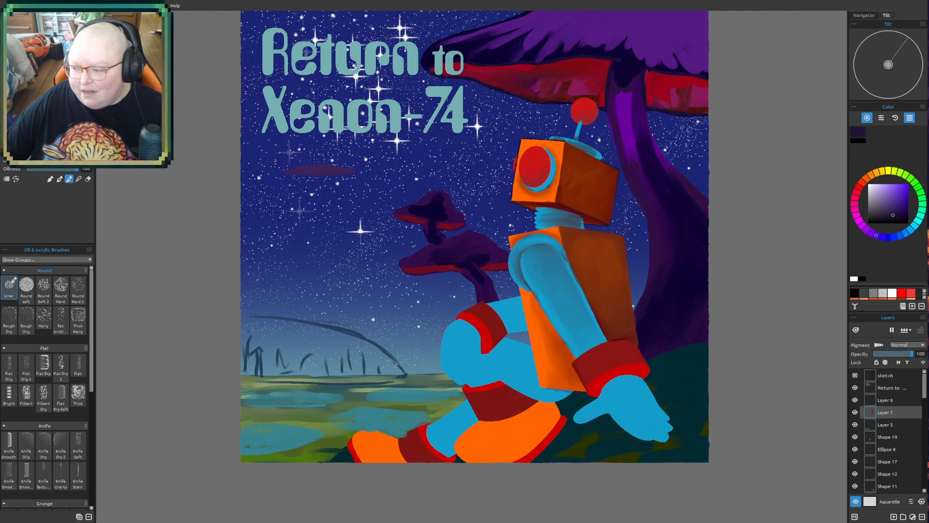
pyautogui.scroll(-1, 911, 420)
pyautogui.scroll(-5, 911, 419)
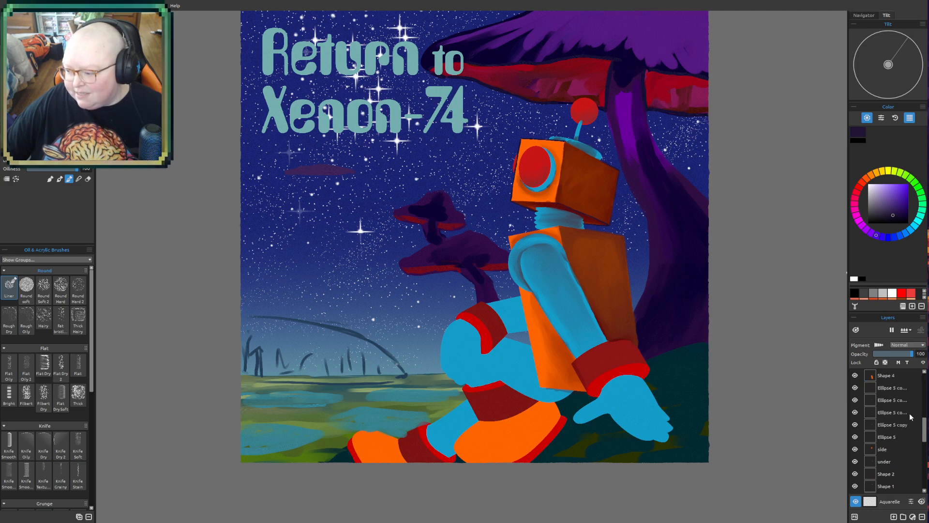
pyautogui.moveTo(894, 478); pyautogui.dragTo(893, 376)
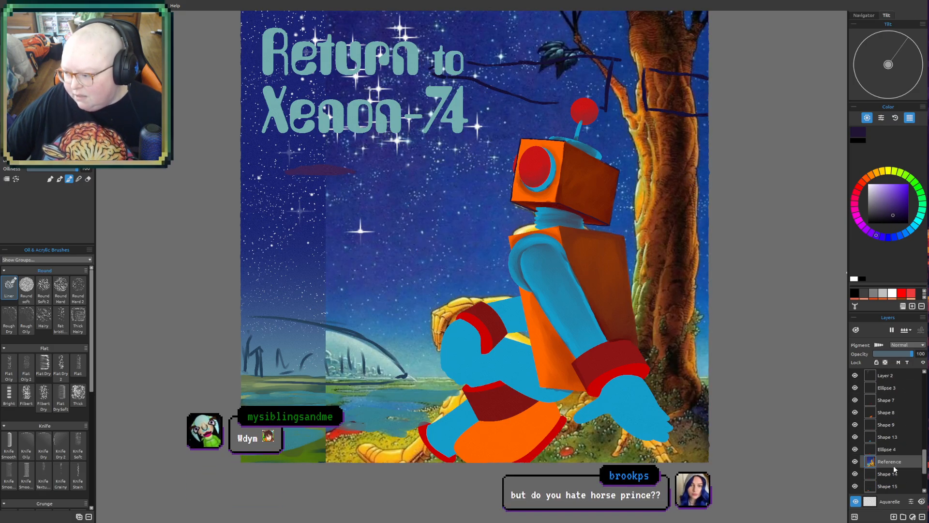
pyautogui.moveTo(893, 463)
pyautogui.mouseDown()
pyautogui.moveTo(893, 372)
pyautogui.moveTo(895, 381)
pyautogui.mouseUp()
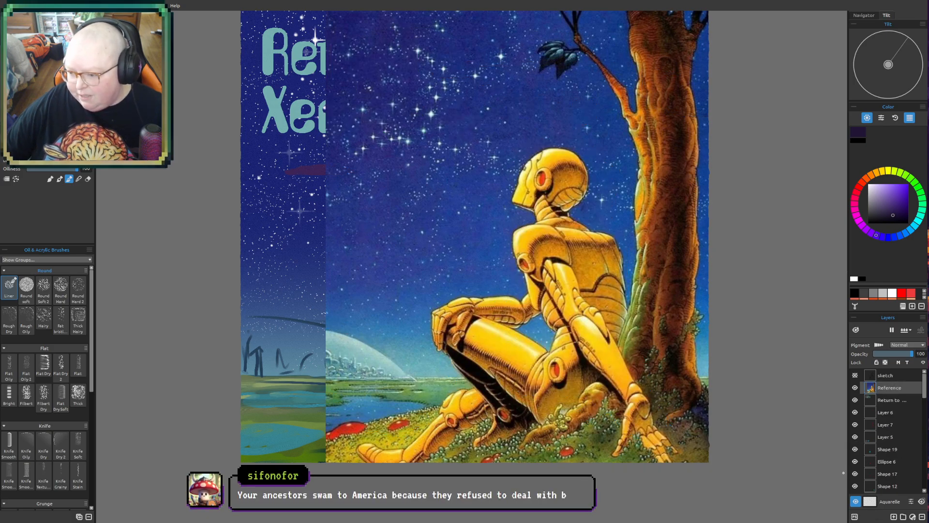
pyautogui.click(855, 388)
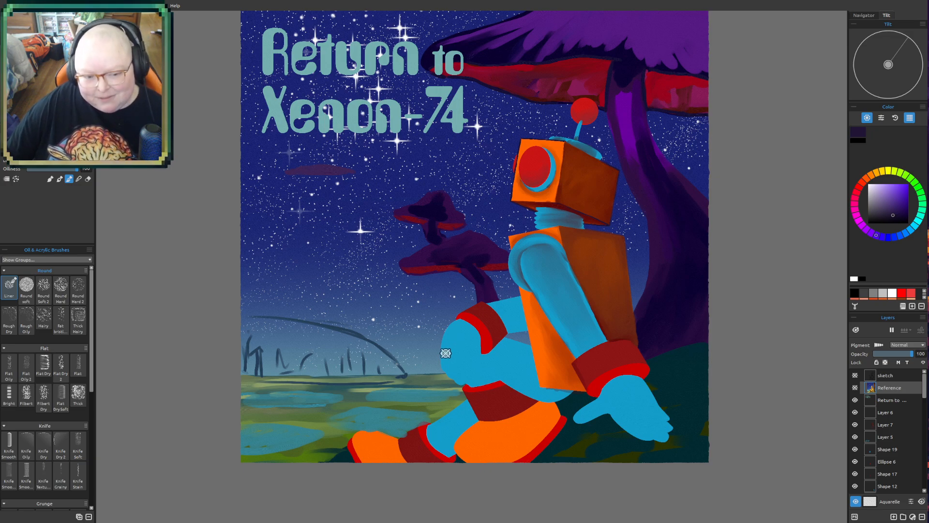
# - Examine the robot's legs, torso, arm and hand in the lower half of the painting
pyautogui.moveTo(594, 312)
pyautogui.mouseDown()
pyautogui.moveTo(579, 330)
pyautogui.moveTo(498, 342)
pyautogui.mouseUp()
pyautogui.scroll(3, 473, 423)
pyautogui.moveTo(495, 408); pyautogui.dragTo(509, 391)
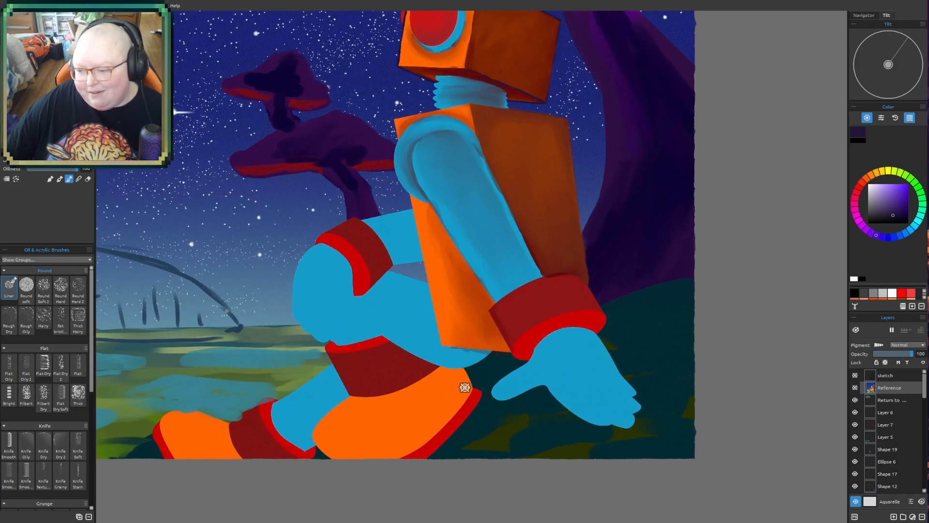
pyautogui.moveTo(465, 332); pyautogui.dragTo(472, 355)
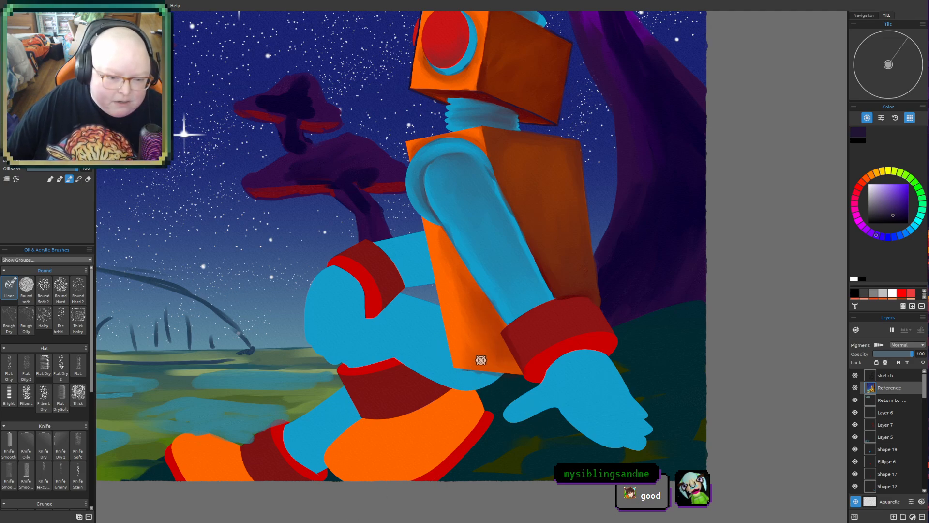
pyautogui.moveTo(452, 326); pyautogui.dragTo(466, 376)
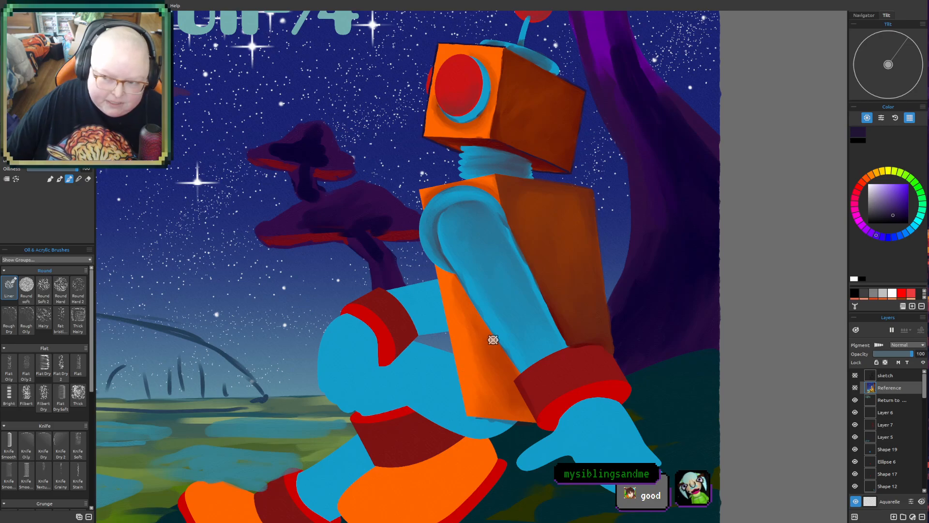
pyautogui.moveTo(489, 302)
pyautogui.mouseDown()
pyautogui.moveTo(502, 324)
pyautogui.moveTo(509, 291)
pyautogui.mouseUp()
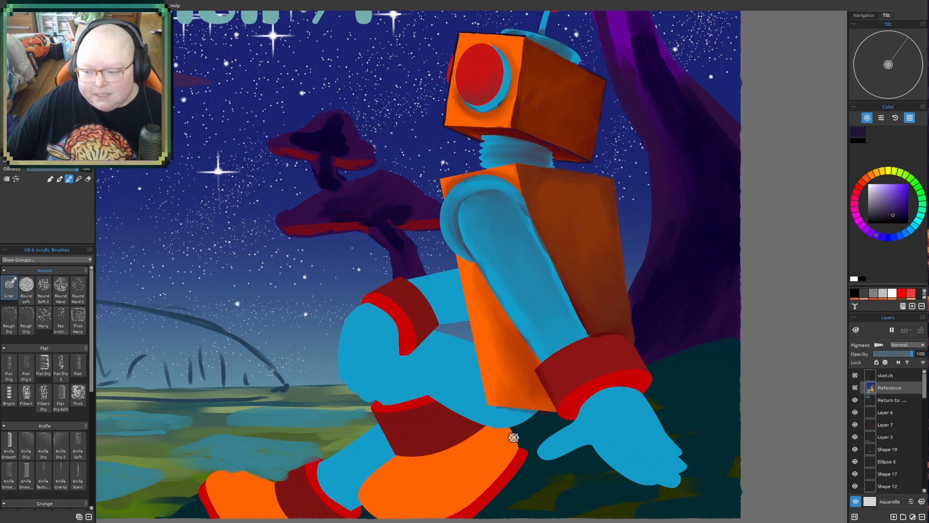
pyautogui.scroll(-1, 512, 438)
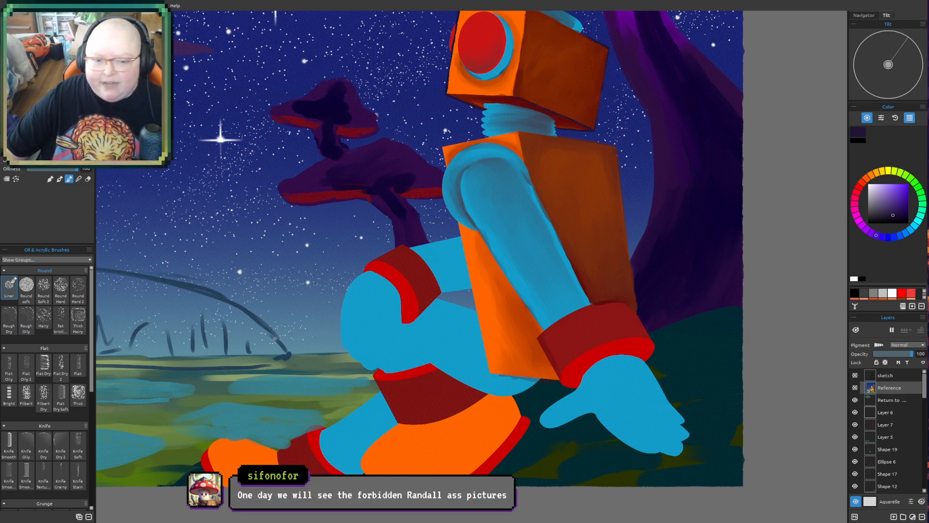
pyautogui.moveTo(322, 329); pyautogui.dragTo(338, 349)
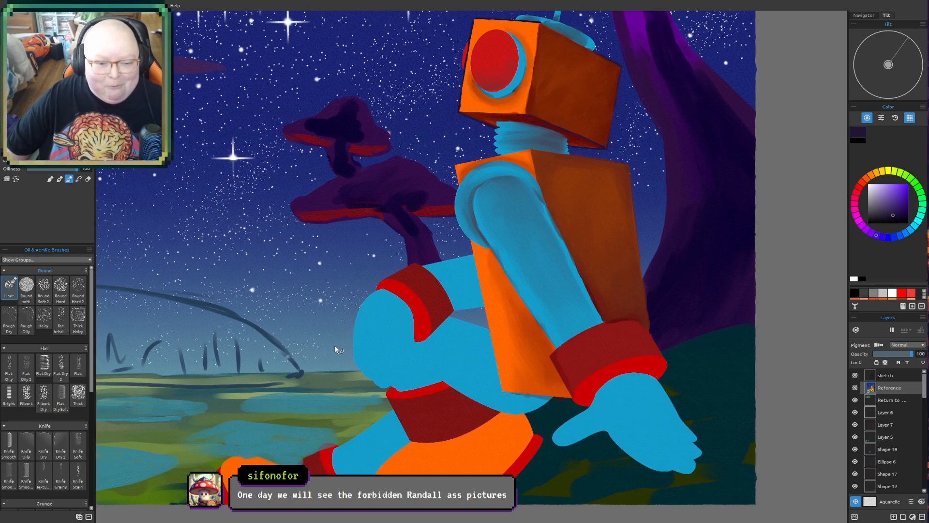
pyautogui.moveTo(435, 366); pyautogui.dragTo(377, 357)
pyautogui.moveTo(416, 381); pyautogui.dragTo(468, 331)
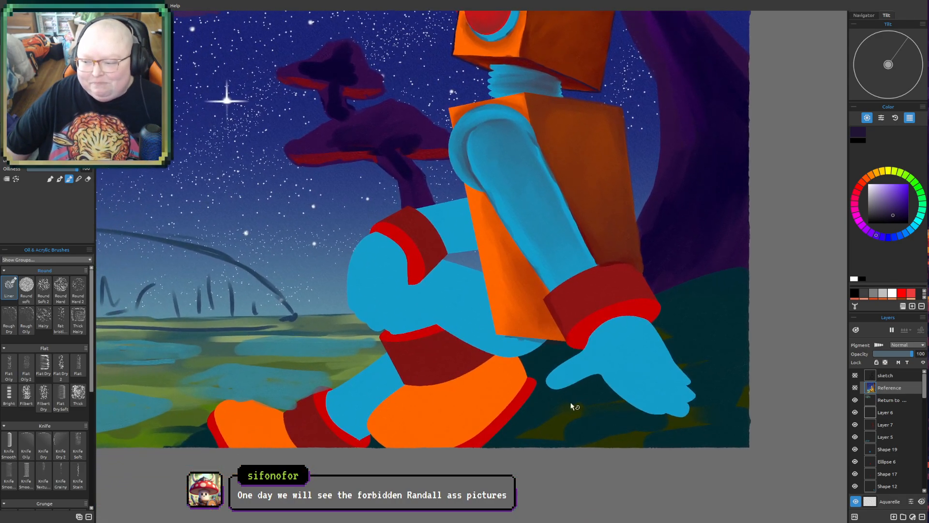
pyautogui.moveTo(571, 407); pyautogui.dragTo(570, 357)
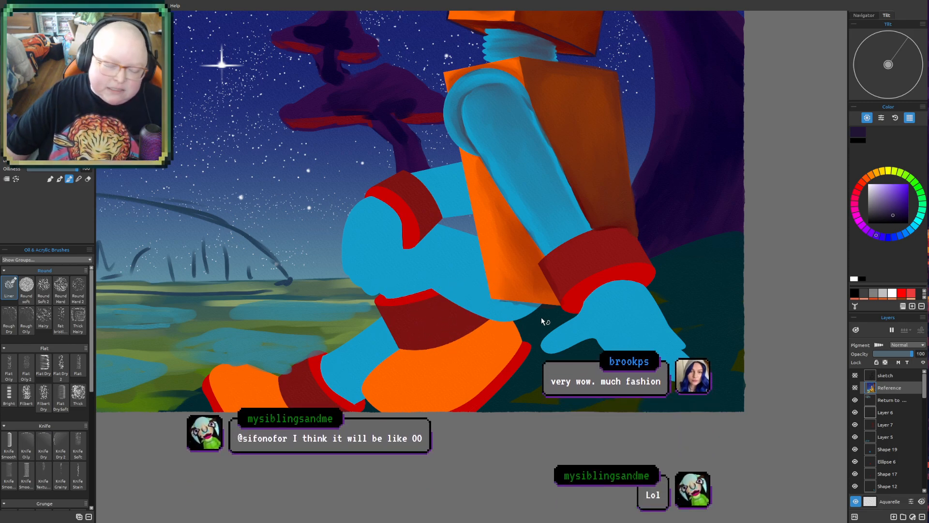
pyautogui.moveTo(528, 324); pyautogui.dragTo(493, 359)
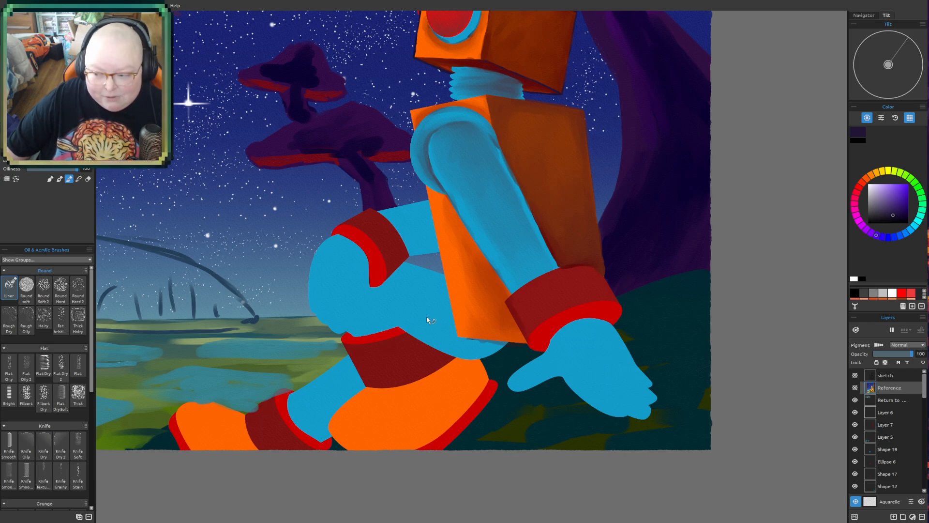
pyautogui.moveTo(453, 333); pyautogui.dragTo(503, 350)
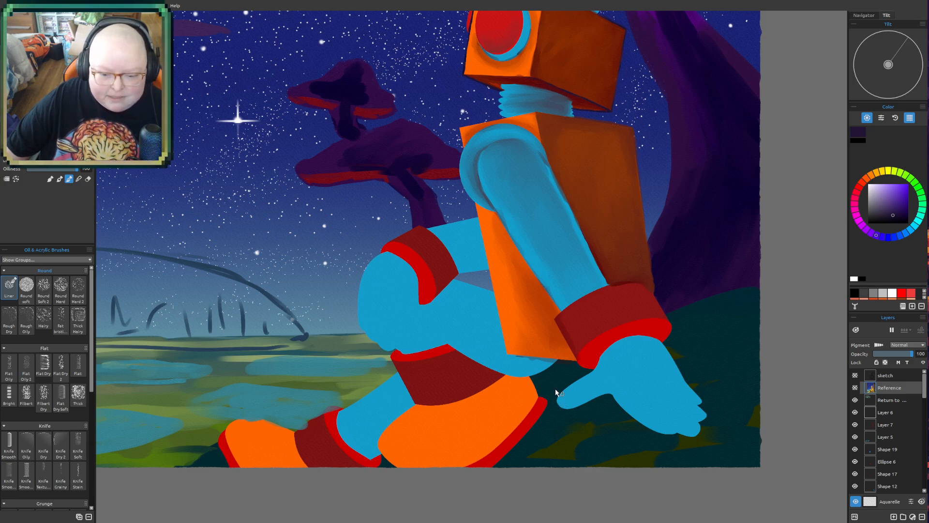
pyautogui.moveTo(548, 377)
pyautogui.mouseDown()
pyautogui.moveTo(534, 344)
pyautogui.moveTo(526, 374)
pyautogui.mouseUp()
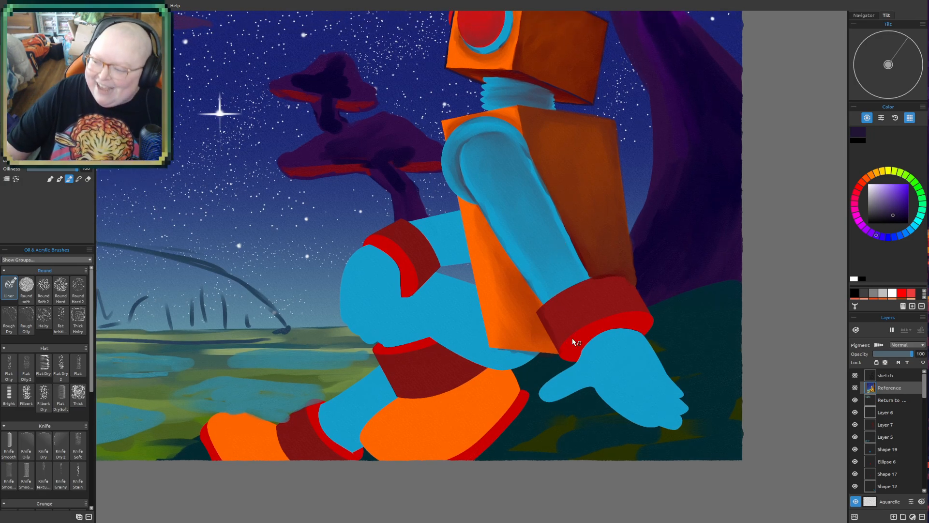
# - Examine the outlines and shading on the robot's head and neck from close up
pyautogui.moveTo(564, 211); pyautogui.dragTo(542, 376)
pyautogui.moveTo(581, 313); pyautogui.dragTo(558, 358)
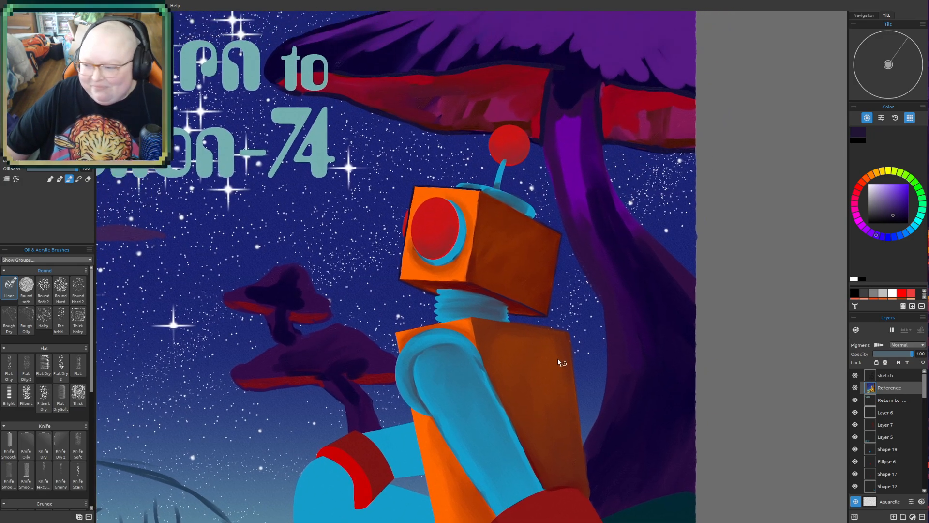
pyautogui.scroll(1, 557, 318)
pyautogui.scroll(1, 558, 318)
pyautogui.moveTo(461, 332); pyautogui.dragTo(491, 386)
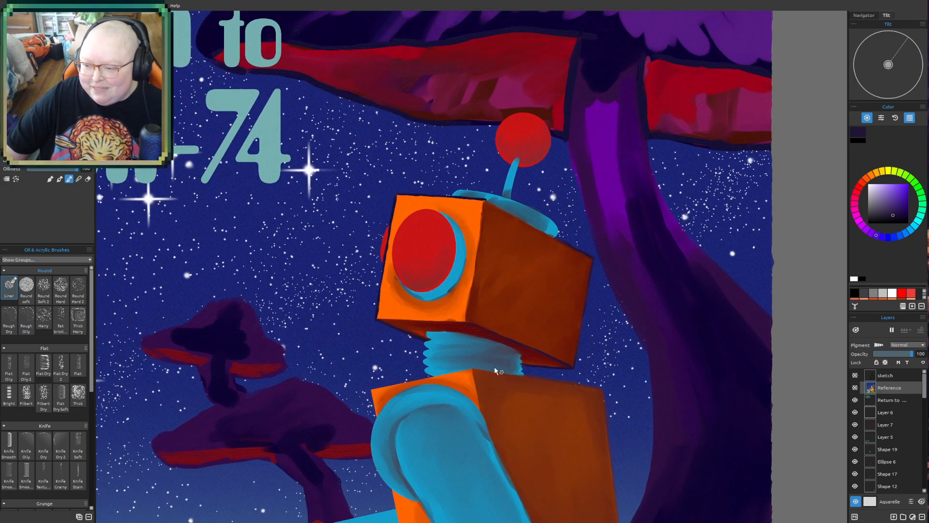
pyautogui.scroll(1, 495, 366)
pyautogui.scroll(1, 454, 312)
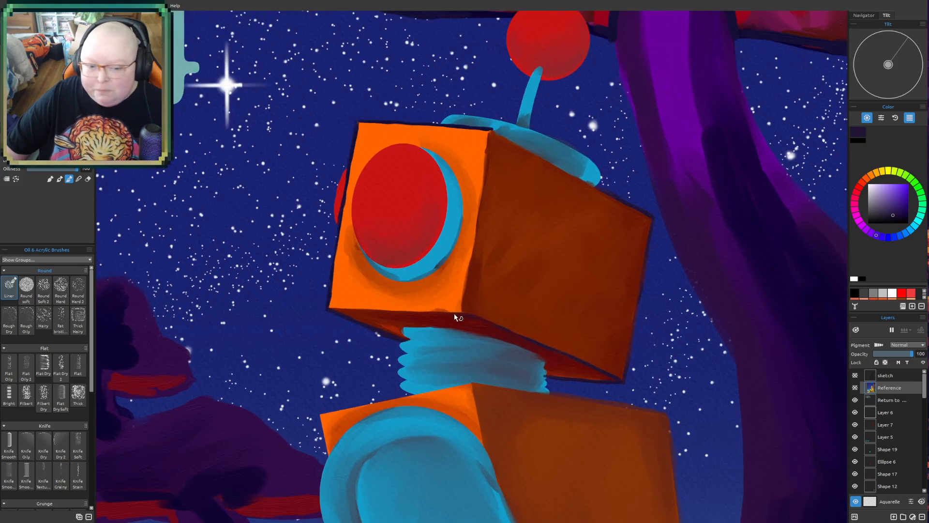
pyautogui.moveTo(467, 318); pyautogui.dragTo(493, 361)
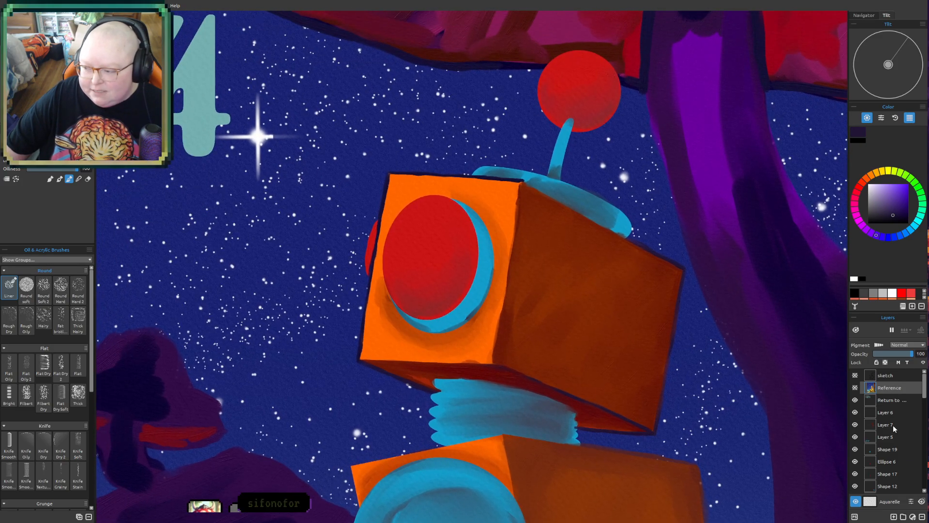
# - Hide the Return to Xenon-74 title layer and make Layer 7 the active layer
pyautogui.scroll(-3, 858, 414)
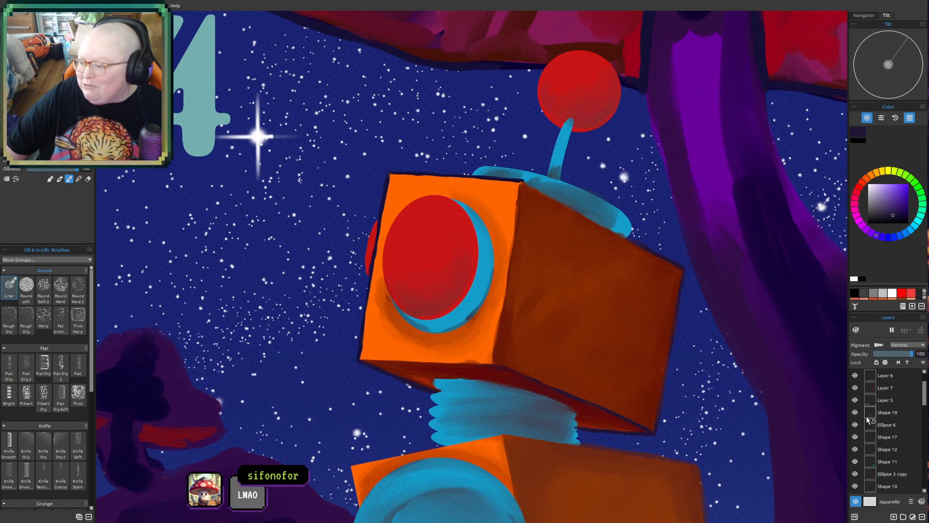
pyautogui.scroll(3, 873, 431)
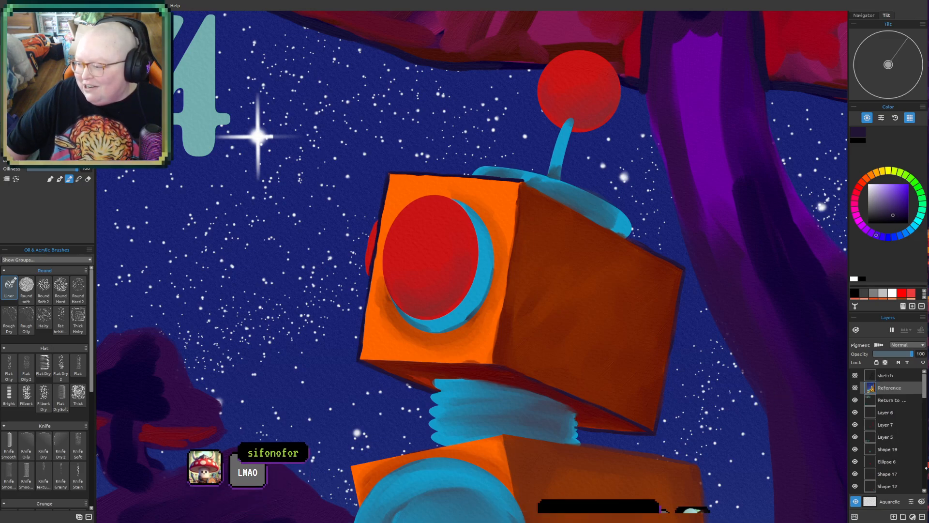
pyautogui.click(899, 411)
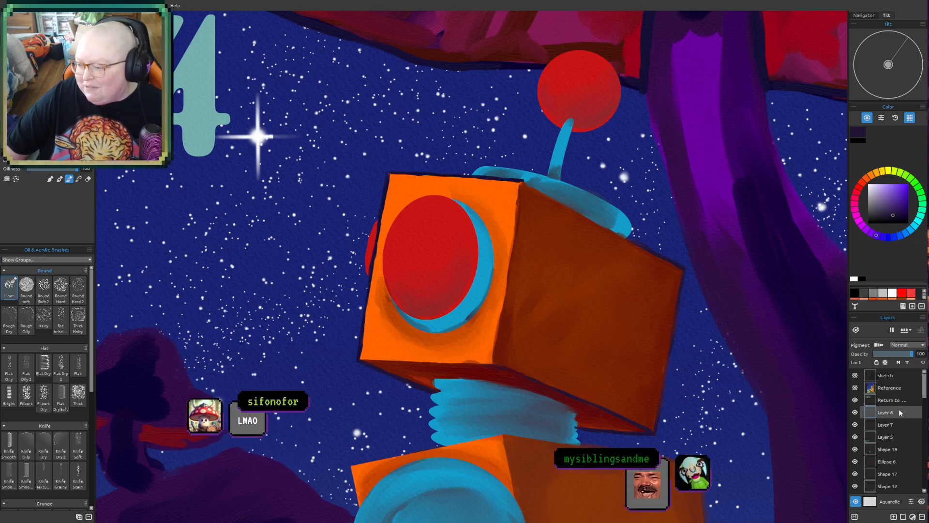
pyautogui.click(857, 400)
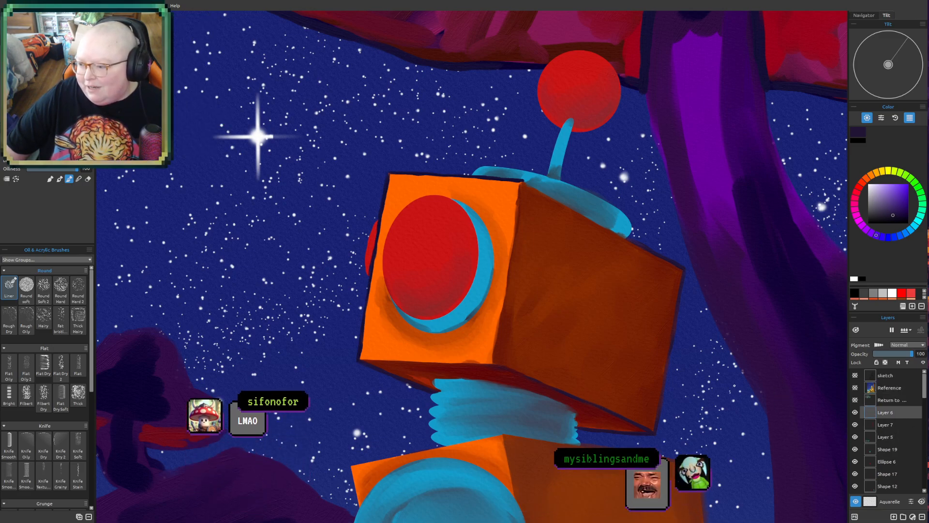
pyautogui.moveTo(733, 388); pyautogui.dragTo(712, 366)
pyautogui.scroll(1, 429, 344)
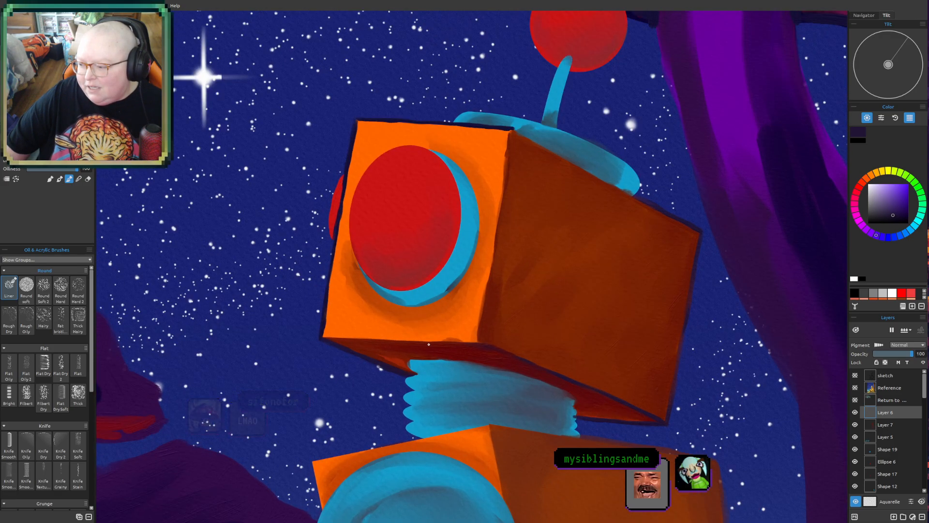
pyautogui.click(886, 424)
pyautogui.moveTo(723, 386); pyautogui.dragTo(604, 420)
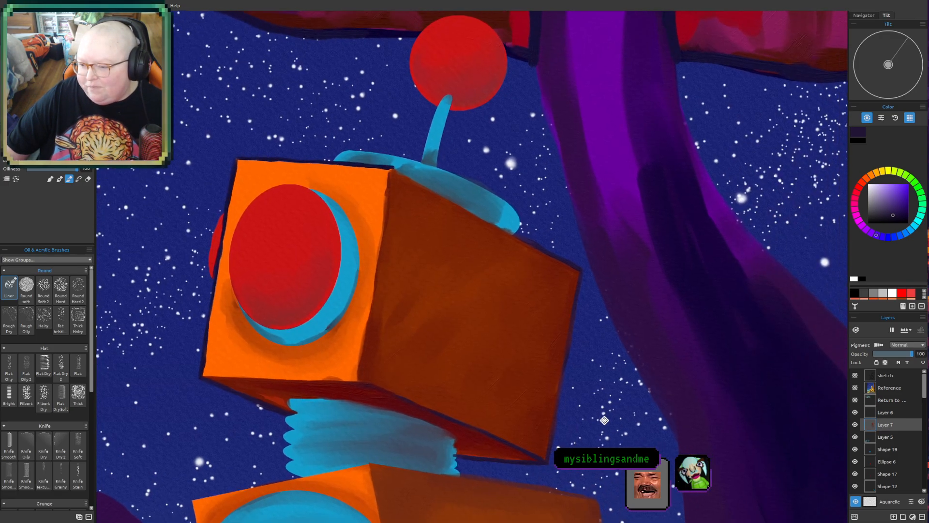
pyautogui.scroll(-4, 605, 420)
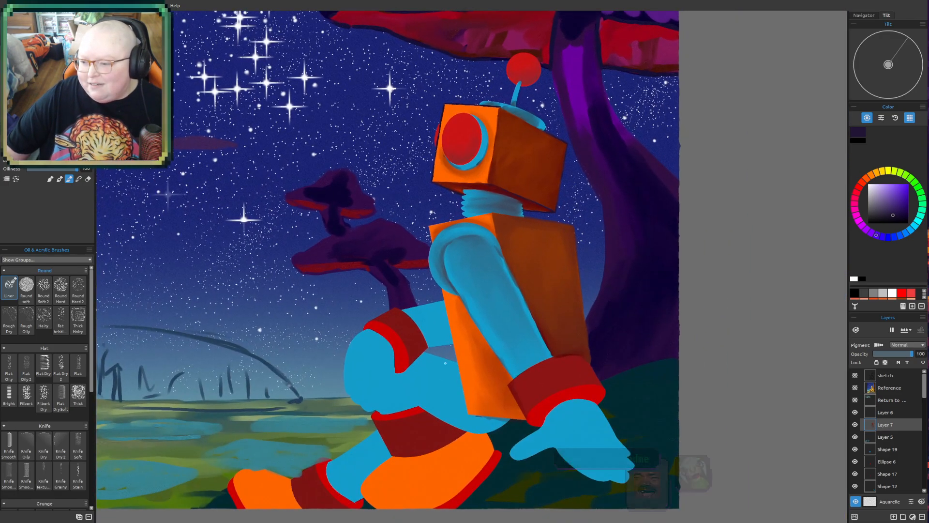
pyautogui.moveTo(421, 153); pyautogui.dragTo(433, 234)
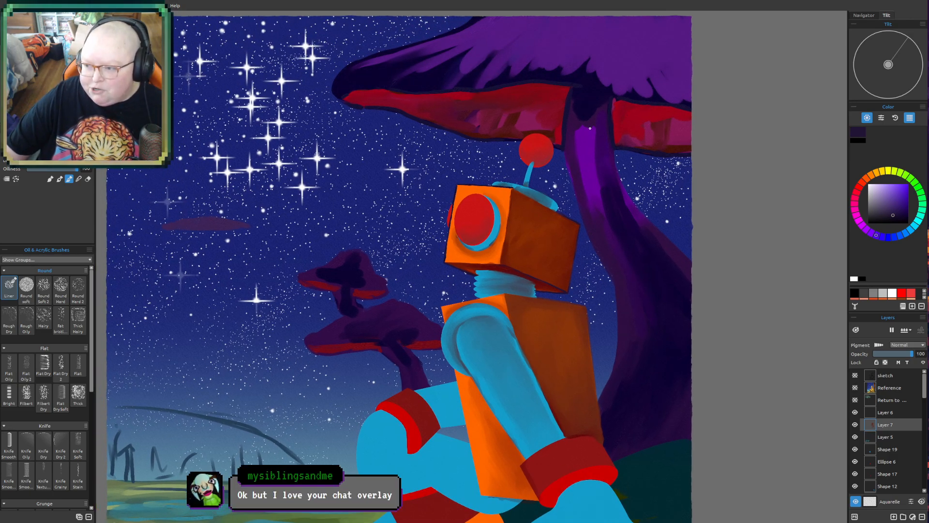
# - Paint a dark purple outline along the front upper edge of the blue antenna base on the robot's head
pyautogui.moveTo(626, 121); pyautogui.dragTo(619, 184)
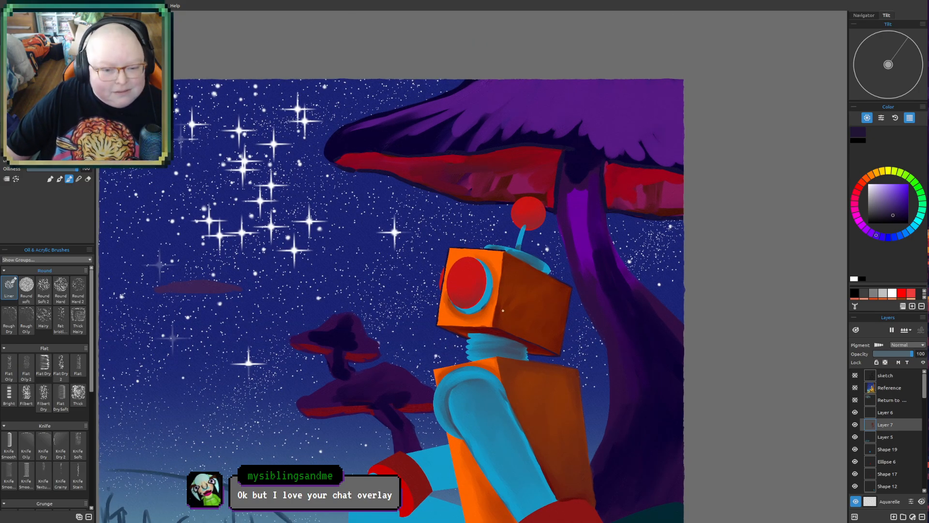
pyautogui.scroll(2, 513, 391)
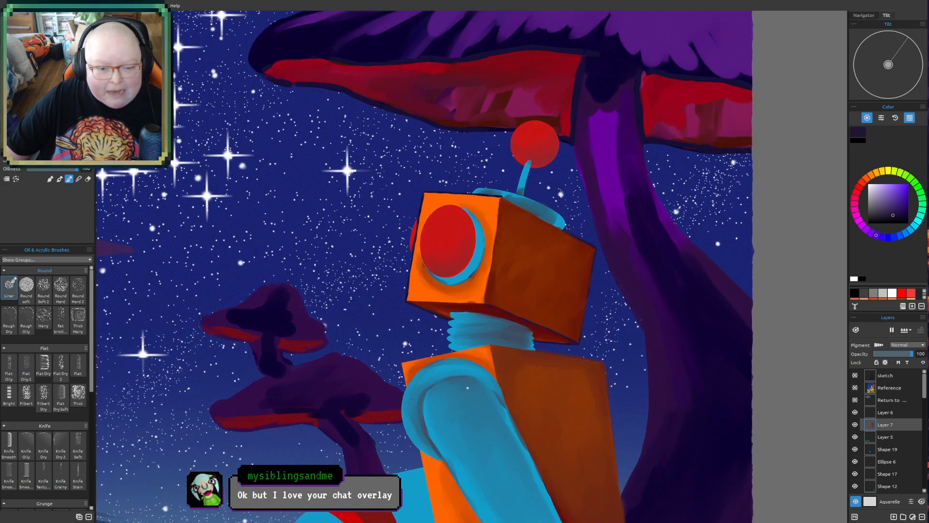
pyautogui.moveTo(473, 371); pyautogui.dragTo(480, 339)
pyautogui.scroll(2, 480, 339)
pyautogui.moveTo(465, 236); pyautogui.dragTo(450, 306)
pyautogui.scroll(2, 548, 385)
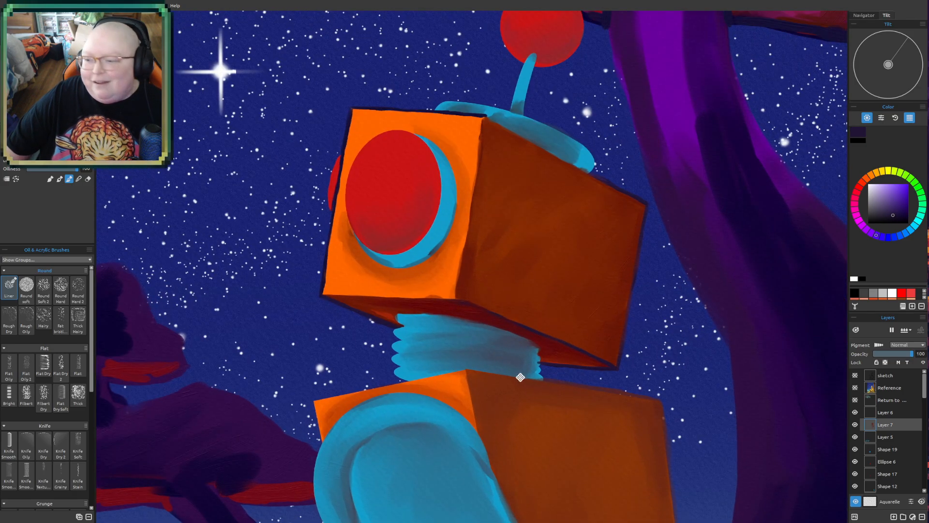
pyautogui.moveTo(521, 378); pyautogui.dragTo(499, 371)
pyautogui.scroll(2, 521, 219)
pyautogui.moveTo(521, 219); pyautogui.dragTo(533, 293)
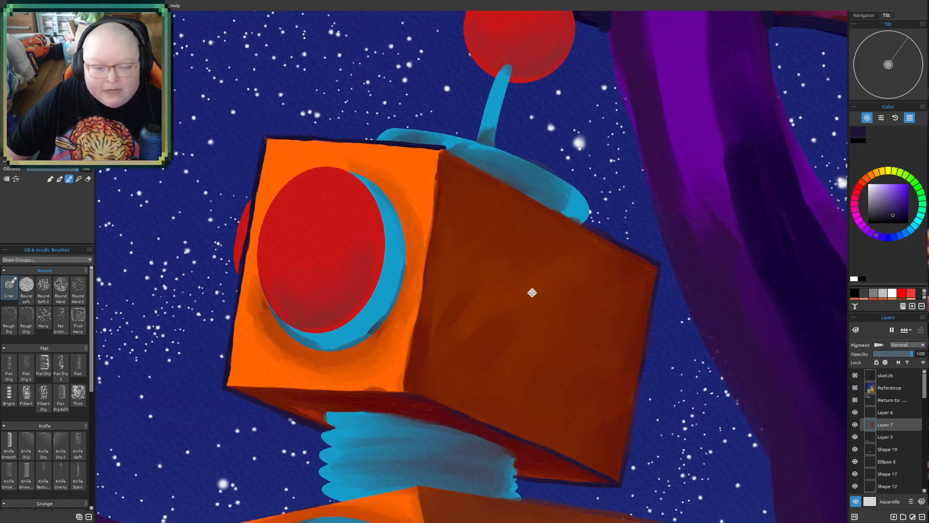
pyautogui.moveTo(581, 263); pyautogui.dragTo(561, 308)
pyautogui.scroll(2, 558, 300)
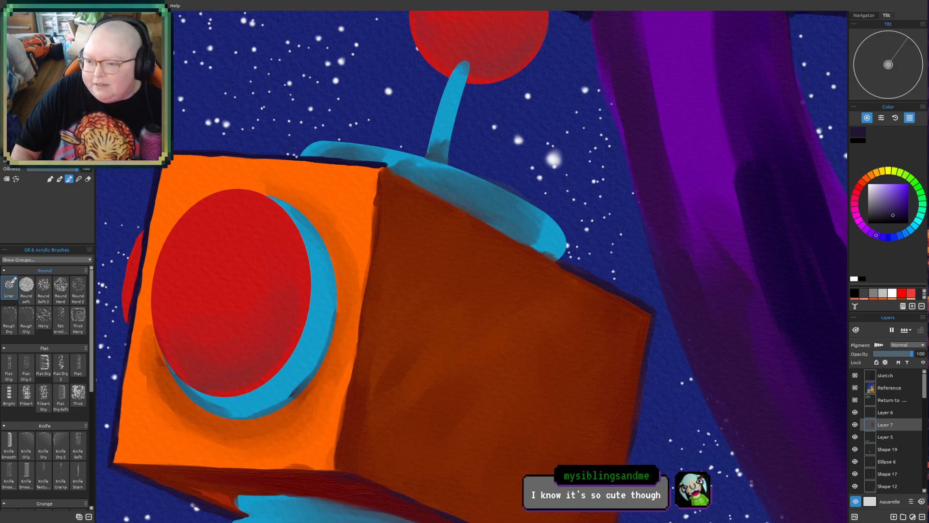
pyautogui.moveTo(332, 141); pyautogui.dragTo(425, 155)
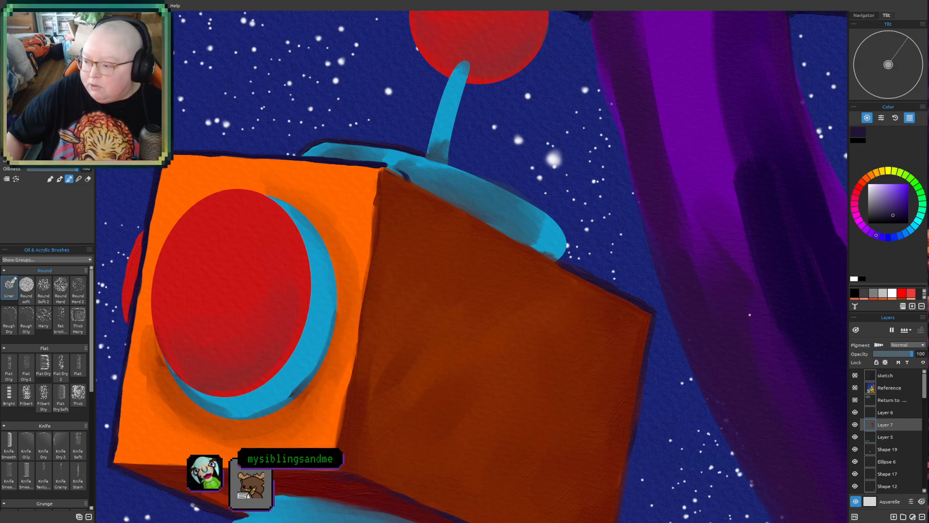
# - Outline the remaining edges of the blue antenna base and the head's top edge beneath it in dark purple
pyautogui.click(60, 179)
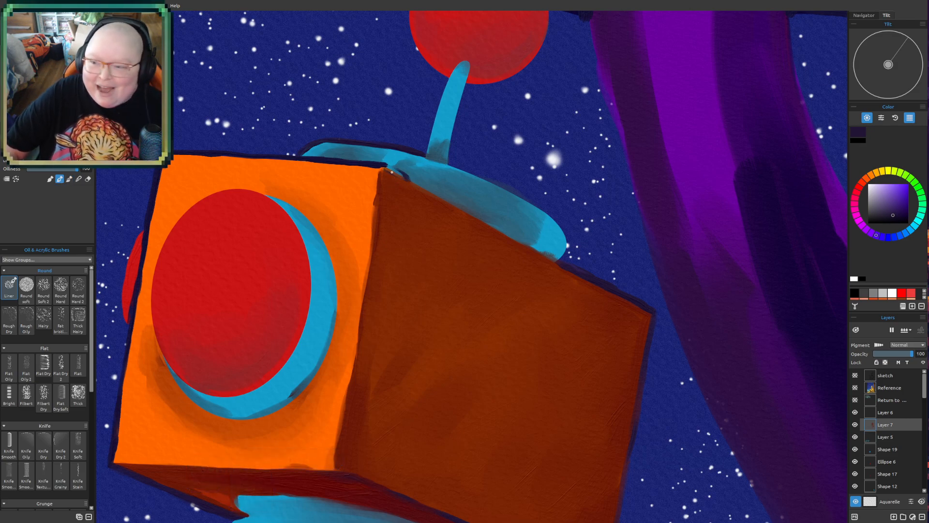
pyautogui.moveTo(386, 166); pyautogui.dragTo(467, 212)
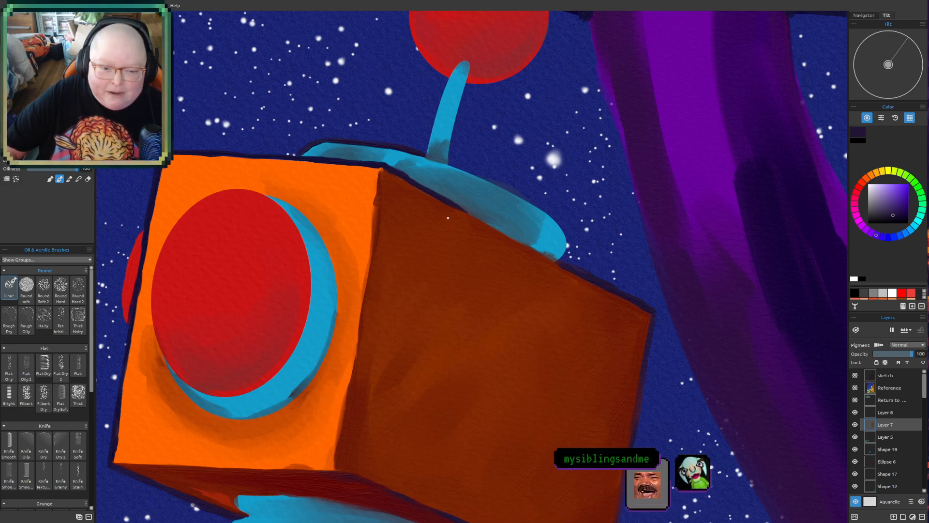
pyautogui.moveTo(451, 203); pyautogui.dragTo(474, 218)
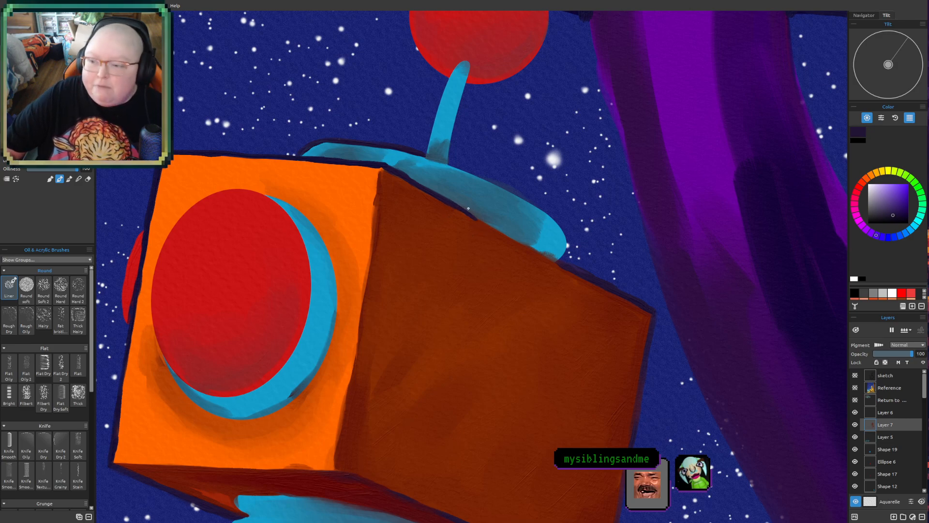
pyautogui.moveTo(454, 206); pyautogui.dragTo(582, 276)
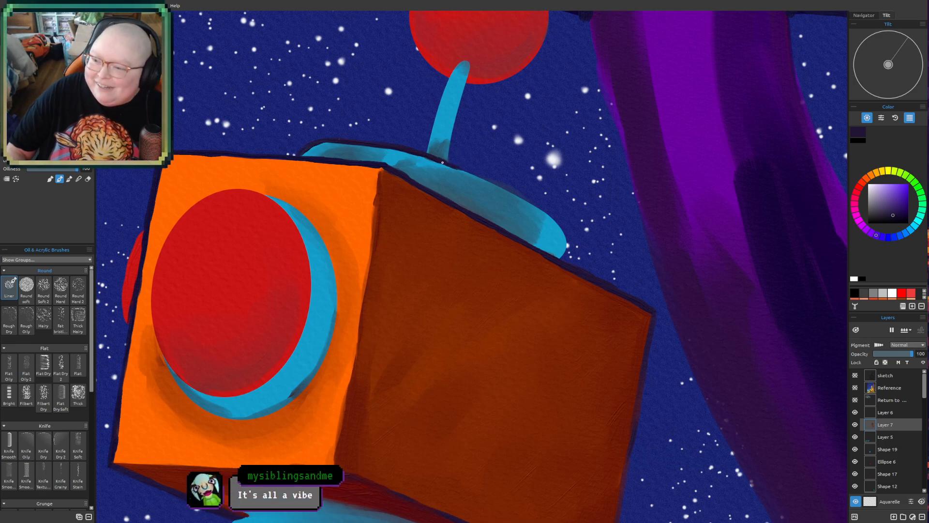
pyautogui.moveTo(444, 162)
pyautogui.mouseDown()
pyautogui.moveTo(495, 179)
pyautogui.moveTo(465, 169)
pyautogui.moveTo(523, 197)
pyautogui.moveTo(478, 176)
pyautogui.moveTo(530, 201)
pyautogui.moveTo(496, 184)
pyautogui.moveTo(562, 232)
pyautogui.moveTo(556, 221)
pyautogui.moveTo(563, 254)
pyautogui.mouseUp()
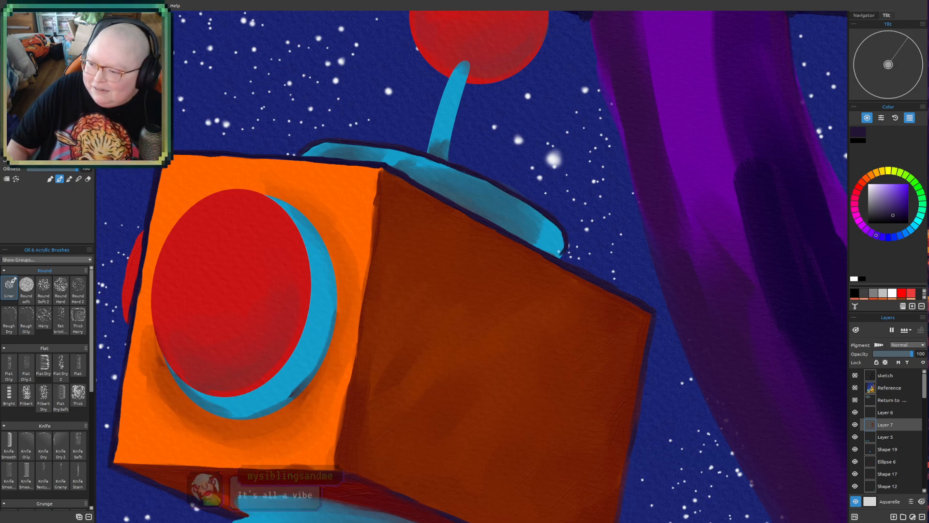
pyautogui.moveTo(564, 258); pyautogui.dragTo(560, 261)
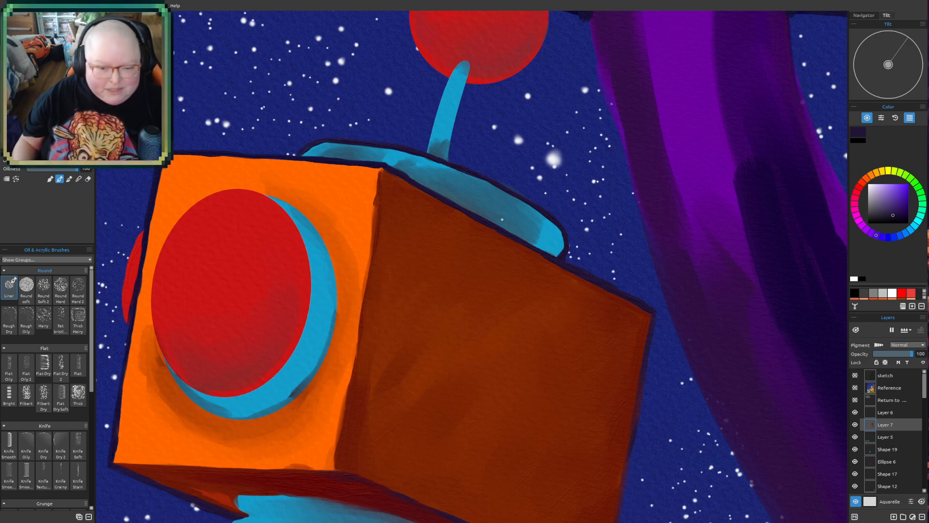
# - Outline both sides and the rounded tip of the robot's blue antenna stem in dark purple
pyautogui.moveTo(616, 54); pyautogui.dragTo(484, 149)
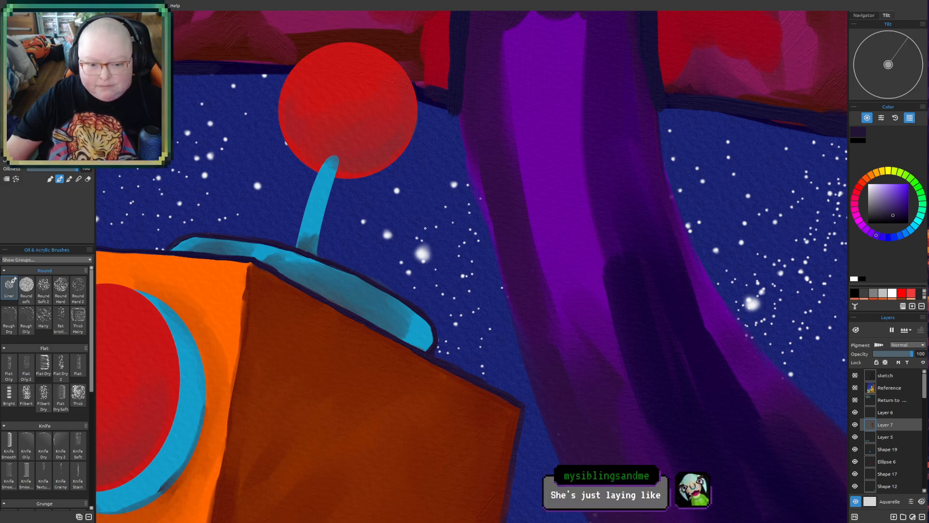
pyautogui.moveTo(425, 228); pyautogui.dragTo(572, 308)
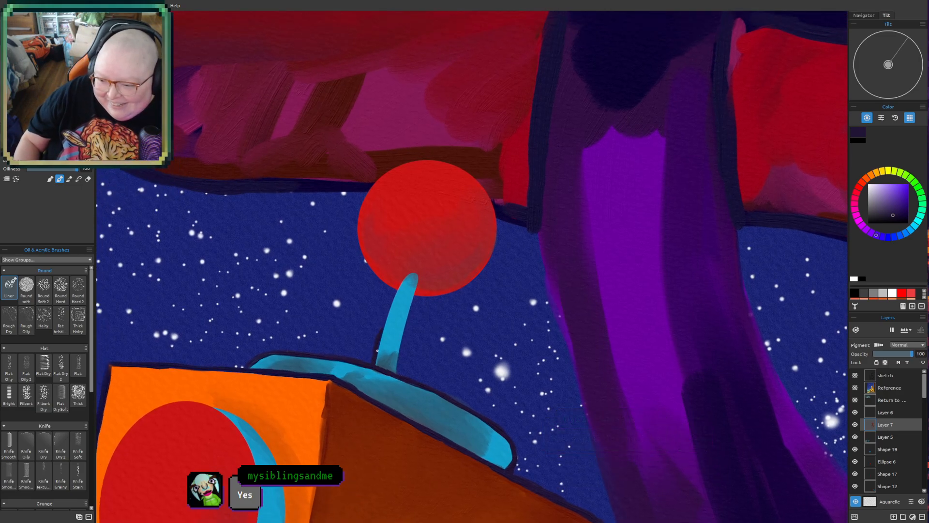
pyautogui.moveTo(378, 347)
pyautogui.mouseDown()
pyautogui.moveTo(399, 277)
pyautogui.moveTo(389, 304)
pyautogui.moveTo(414, 273)
pyautogui.moveTo(398, 376)
pyautogui.mouseUp()
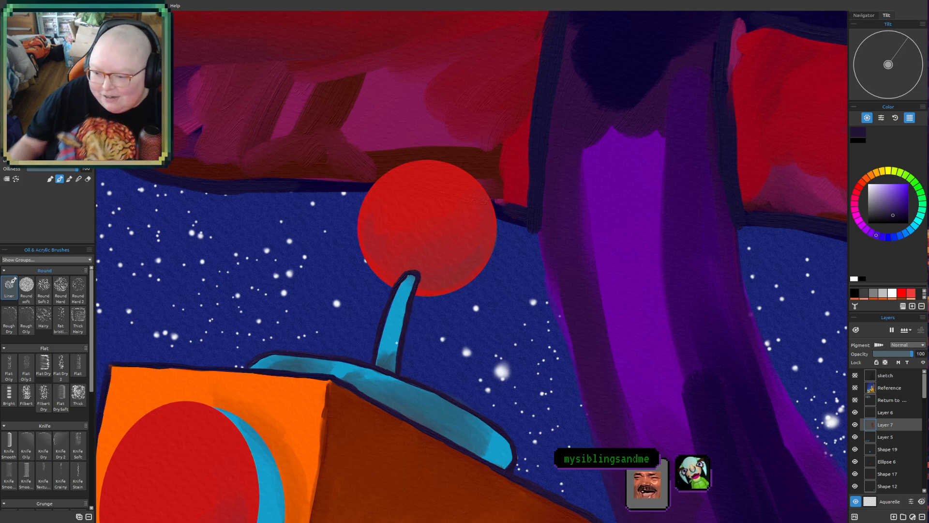
# - Paint and blend a soft dark shadow down the upper part of the robot's blue arm, starting inside the shoulder
pyautogui.scroll(-3, 394, 342)
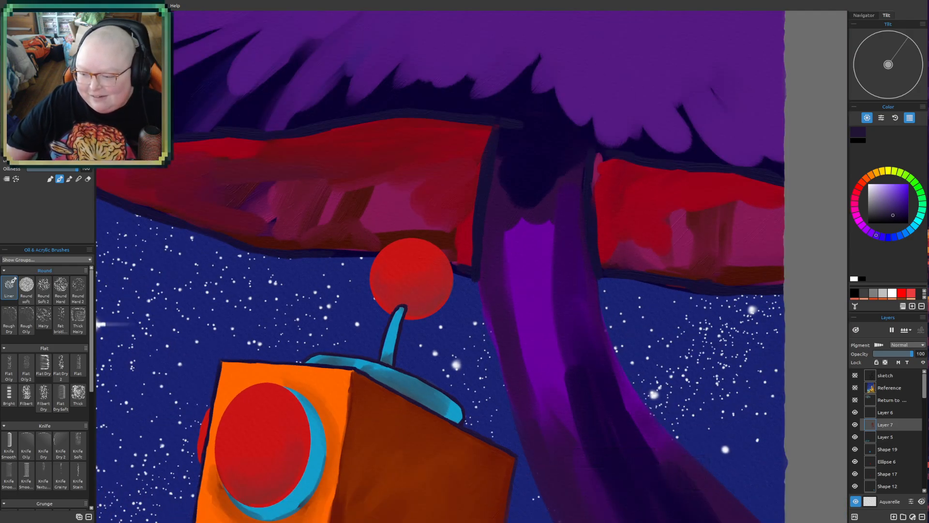
pyautogui.moveTo(527, 335); pyautogui.dragTo(594, 129)
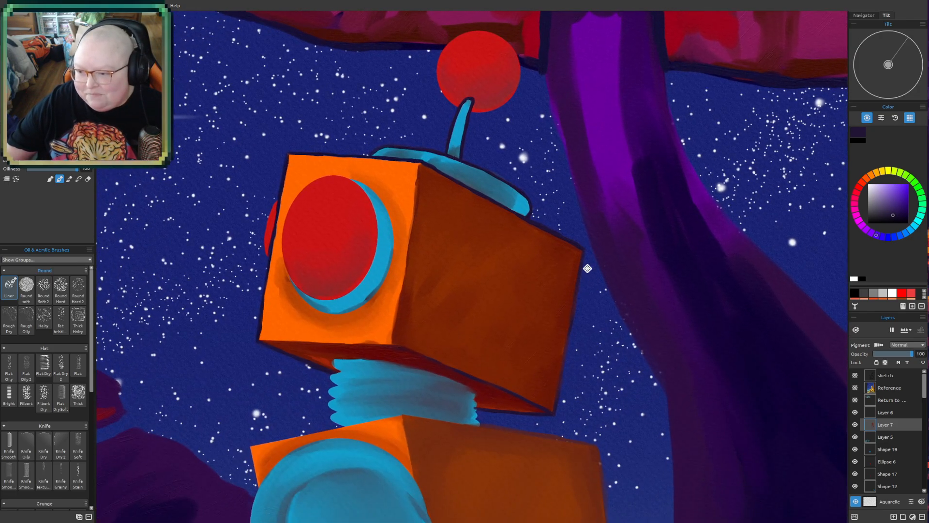
pyautogui.moveTo(585, 278); pyautogui.dragTo(599, 219)
pyautogui.scroll(-5, 599, 219)
pyautogui.scroll(2, 647, 290)
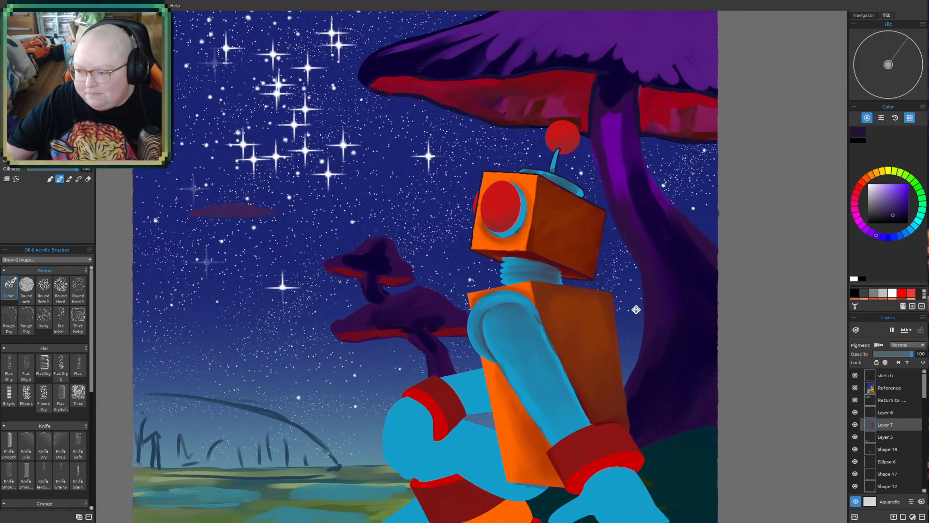
pyautogui.scroll(2, 473, 309)
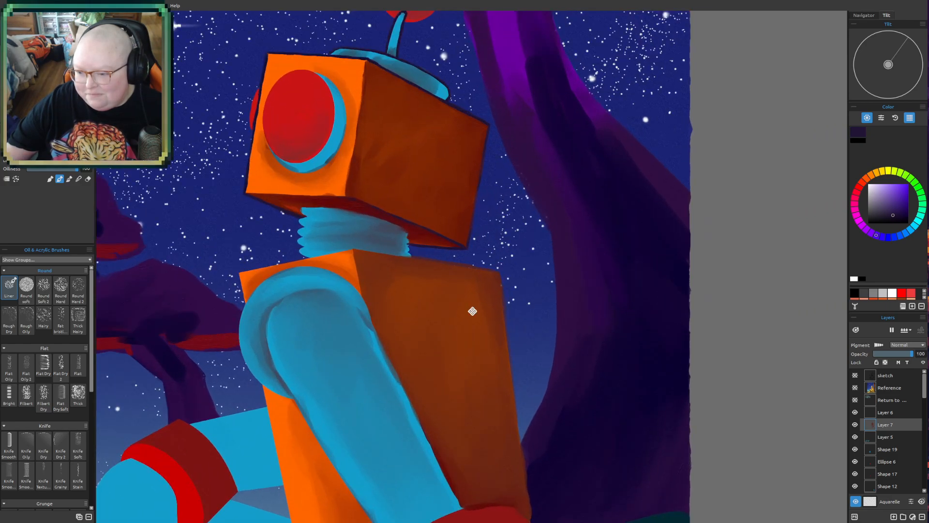
pyautogui.scroll(2, 541, 217)
pyautogui.moveTo(542, 217); pyautogui.dragTo(547, 232)
pyautogui.scroll(2, 527, 321)
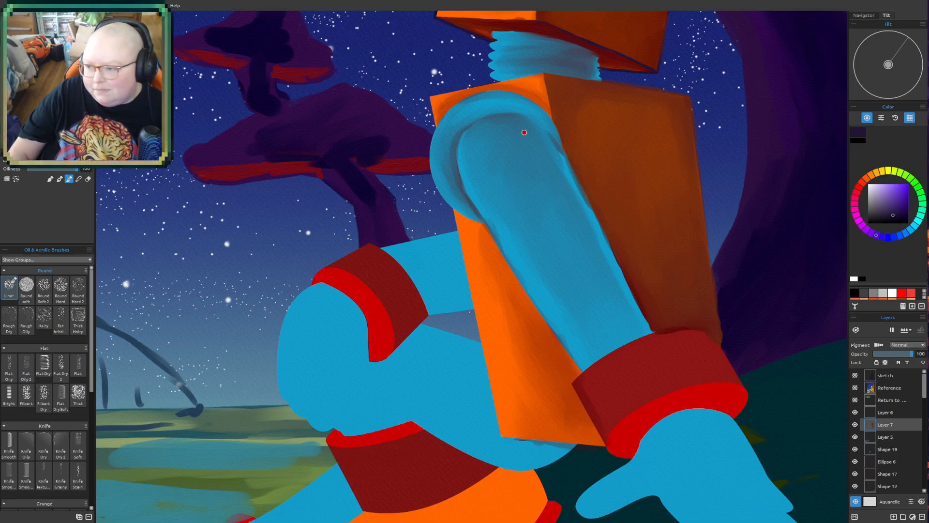
pyautogui.moveTo(476, 128)
pyautogui.mouseDown()
pyautogui.moveTo(520, 122)
pyautogui.moveTo(495, 122)
pyautogui.moveTo(491, 135)
pyautogui.moveTo(522, 125)
pyautogui.moveTo(504, 144)
pyautogui.mouseUp()
pyautogui.moveTo(502, 147)
pyautogui.mouseDown()
pyautogui.moveTo(493, 130)
pyautogui.moveTo(533, 195)
pyautogui.moveTo(508, 138)
pyautogui.moveTo(515, 131)
pyautogui.moveTo(532, 146)
pyautogui.moveTo(484, 139)
pyautogui.moveTo(485, 154)
pyautogui.moveTo(497, 139)
pyautogui.moveTo(479, 144)
pyautogui.moveTo(519, 135)
pyautogui.moveTo(526, 145)
pyautogui.moveTo(514, 166)
pyautogui.moveTo(540, 207)
pyautogui.moveTo(534, 165)
pyautogui.moveTo(514, 146)
pyautogui.moveTo(531, 151)
pyautogui.moveTo(538, 183)
pyautogui.moveTo(540, 159)
pyautogui.moveTo(534, 200)
pyautogui.mouseUp()
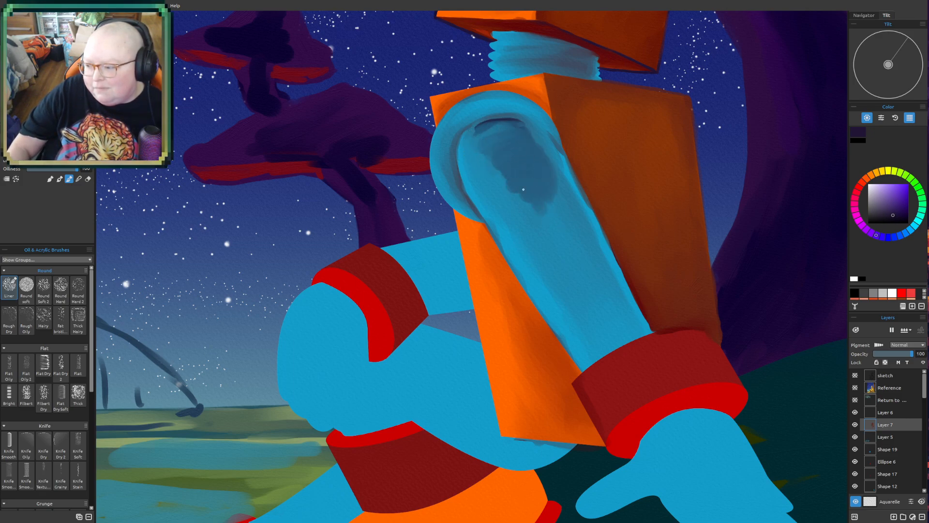
pyautogui.moveTo(523, 166)
pyautogui.mouseDown()
pyautogui.moveTo(484, 143)
pyautogui.moveTo(528, 205)
pyautogui.moveTo(474, 130)
pyautogui.moveTo(522, 217)
pyautogui.moveTo(488, 134)
pyautogui.moveTo(511, 136)
pyautogui.mouseUp()
pyautogui.moveTo(510, 179); pyautogui.dragTo(549, 244)
pyautogui.moveTo(523, 199)
pyautogui.mouseDown()
pyautogui.moveTo(558, 253)
pyautogui.moveTo(535, 188)
pyautogui.moveTo(578, 287)
pyautogui.moveTo(528, 202)
pyautogui.moveTo(560, 230)
pyautogui.moveTo(540, 175)
pyautogui.moveTo(571, 253)
pyautogui.mouseUp()
# - Extend the dark shading down the lower part of the blue arm to the red cuff and blend it smooth
pyautogui.moveTo(557, 192)
pyautogui.mouseDown()
pyautogui.moveTo(579, 266)
pyautogui.moveTo(600, 286)
pyautogui.moveTo(611, 317)
pyautogui.mouseUp()
pyautogui.moveTo(556, 249); pyautogui.dragTo(606, 322)
pyautogui.moveTo(581, 290)
pyautogui.mouseDown()
pyautogui.moveTo(617, 341)
pyautogui.moveTo(629, 339)
pyautogui.mouseUp()
pyautogui.moveTo(600, 290); pyautogui.dragTo(604, 345)
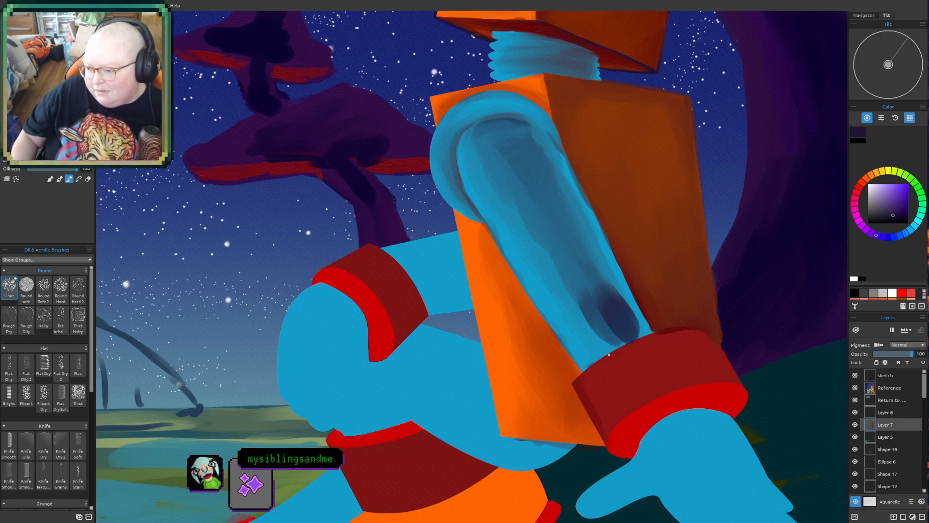
pyautogui.moveTo(587, 366)
pyautogui.mouseDown()
pyautogui.moveTo(646, 335)
pyautogui.moveTo(617, 298)
pyautogui.moveTo(612, 347)
pyautogui.moveTo(603, 343)
pyautogui.moveTo(614, 327)
pyautogui.moveTo(616, 344)
pyautogui.moveTo(594, 343)
pyautogui.moveTo(609, 311)
pyautogui.moveTo(609, 272)
pyautogui.moveTo(591, 258)
pyautogui.moveTo(593, 351)
pyautogui.moveTo(605, 326)
pyautogui.moveTo(601, 334)
pyautogui.moveTo(585, 292)
pyautogui.moveTo(575, 290)
pyautogui.moveTo(580, 319)
pyautogui.moveTo(592, 316)
pyautogui.moveTo(585, 267)
pyautogui.moveTo(602, 326)
pyautogui.moveTo(593, 299)
pyautogui.moveTo(609, 326)
pyautogui.moveTo(603, 280)
pyautogui.moveTo(641, 331)
pyautogui.moveTo(604, 336)
pyautogui.moveTo(620, 321)
pyautogui.moveTo(597, 304)
pyautogui.moveTo(605, 350)
pyautogui.mouseUp()
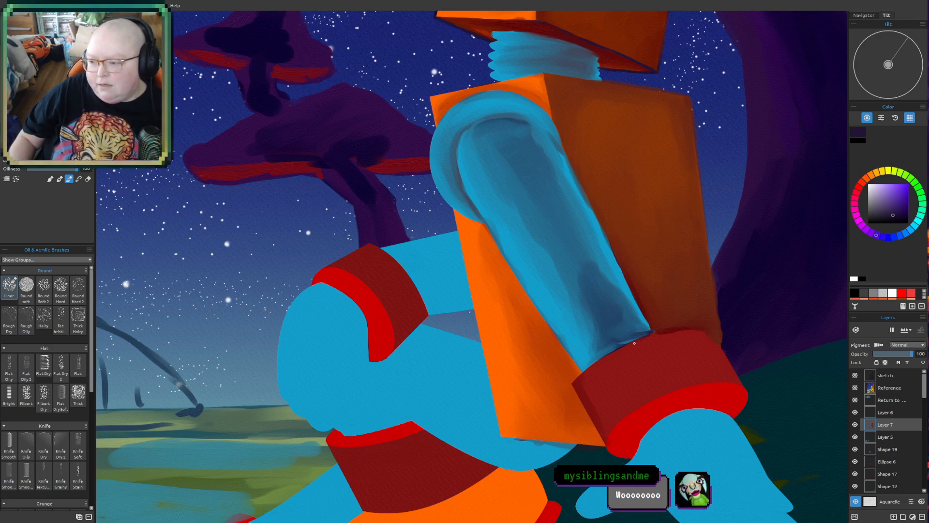
pyautogui.moveTo(602, 353); pyautogui.dragTo(626, 342)
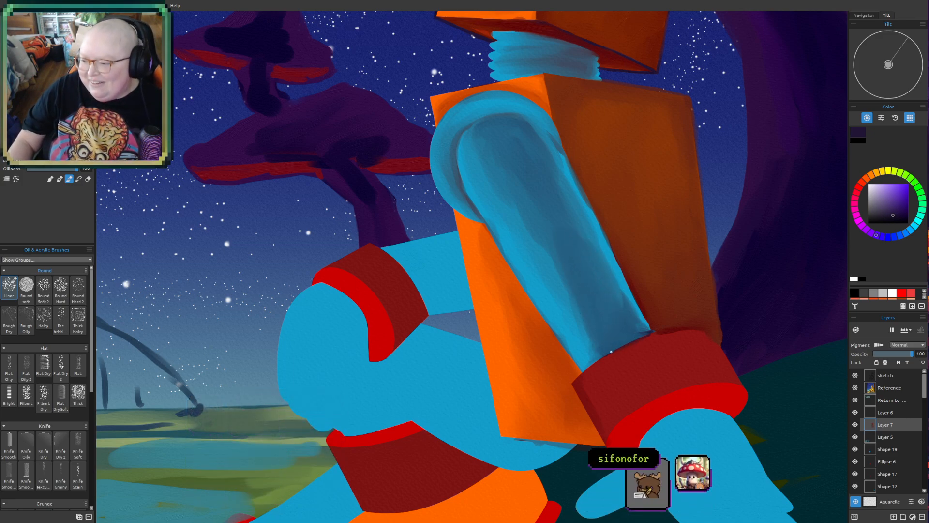
pyautogui.moveTo(628, 318)
pyautogui.mouseDown()
pyautogui.moveTo(492, 352)
pyautogui.moveTo(512, 292)
pyautogui.mouseUp()
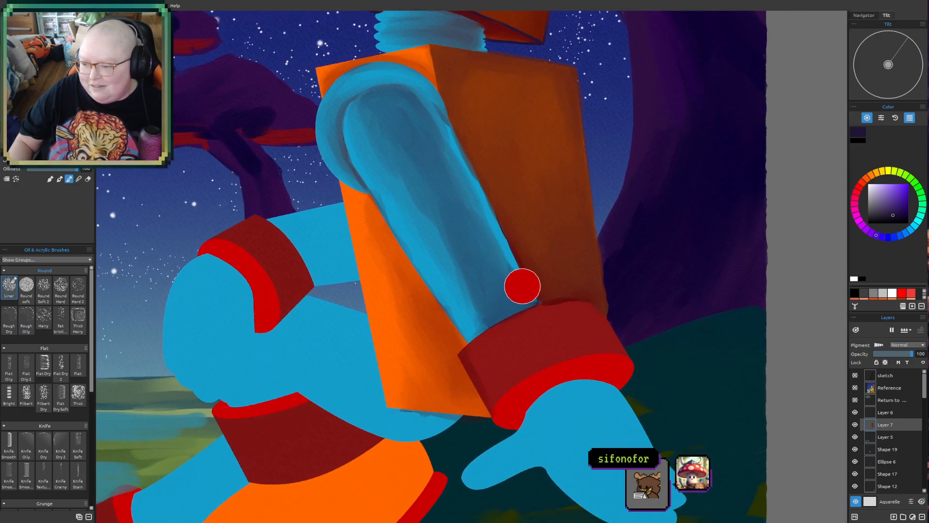
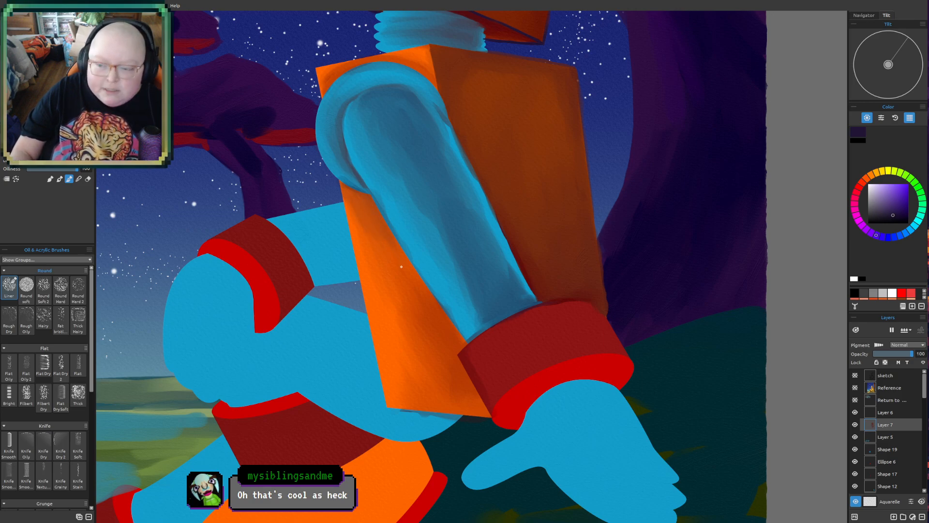
# - Paint dark shading on the torso's orange front face beneath the blue arm and blend it smooth down toward the cuff
pyautogui.moveTo(372, 231); pyautogui.dragTo(379, 257)
pyautogui.moveTo(359, 216)
pyautogui.mouseDown()
pyautogui.moveTo(379, 229)
pyautogui.moveTo(394, 288)
pyautogui.mouseUp()
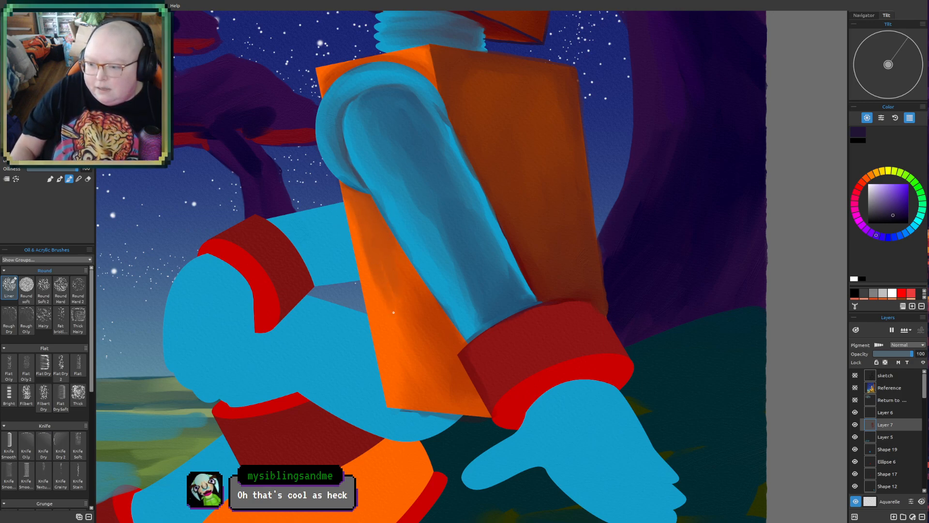
pyautogui.moveTo(384, 236)
pyautogui.mouseDown()
pyautogui.moveTo(401, 272)
pyautogui.moveTo(421, 276)
pyautogui.moveTo(386, 308)
pyautogui.mouseUp()
pyautogui.moveTo(368, 266)
pyautogui.mouseDown()
pyautogui.moveTo(397, 367)
pyautogui.moveTo(444, 403)
pyautogui.mouseUp()
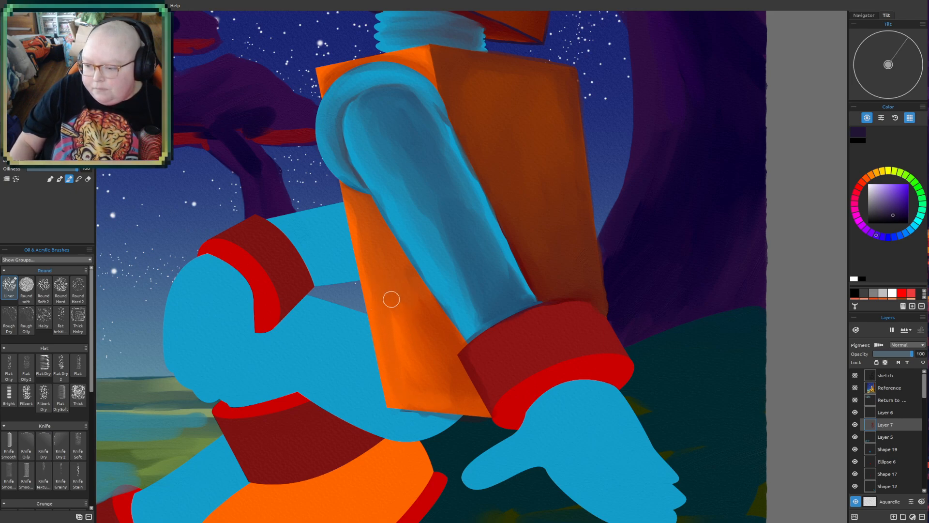
pyautogui.moveTo(390, 295); pyautogui.dragTo(401, 371)
pyautogui.moveTo(404, 294)
pyautogui.mouseDown()
pyautogui.moveTo(435, 338)
pyautogui.moveTo(442, 326)
pyautogui.moveTo(415, 367)
pyautogui.mouseUp()
pyautogui.moveTo(430, 322)
pyautogui.mouseDown()
pyautogui.moveTo(450, 340)
pyautogui.moveTo(455, 376)
pyautogui.mouseUp()
pyautogui.moveTo(395, 299)
pyautogui.mouseDown()
pyautogui.moveTo(398, 326)
pyautogui.moveTo(430, 352)
pyautogui.mouseUp()
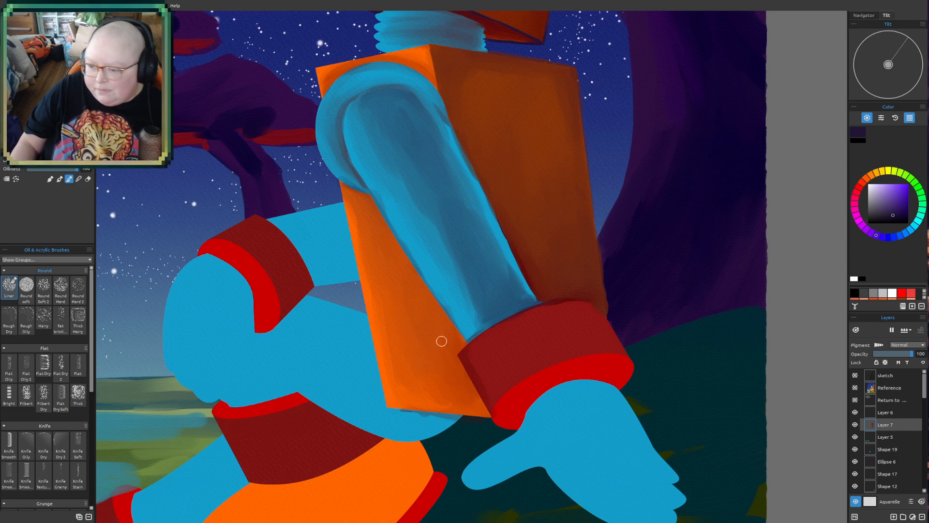
# - Shade the outer band of the arm's red cuff with blended dark tones, leaving lighter red strips as highlights
pyautogui.scroll(-1, 354, 389)
pyautogui.moveTo(578, 362)
pyautogui.mouseDown()
pyautogui.moveTo(600, 328)
pyautogui.moveTo(581, 375)
pyautogui.mouseUp()
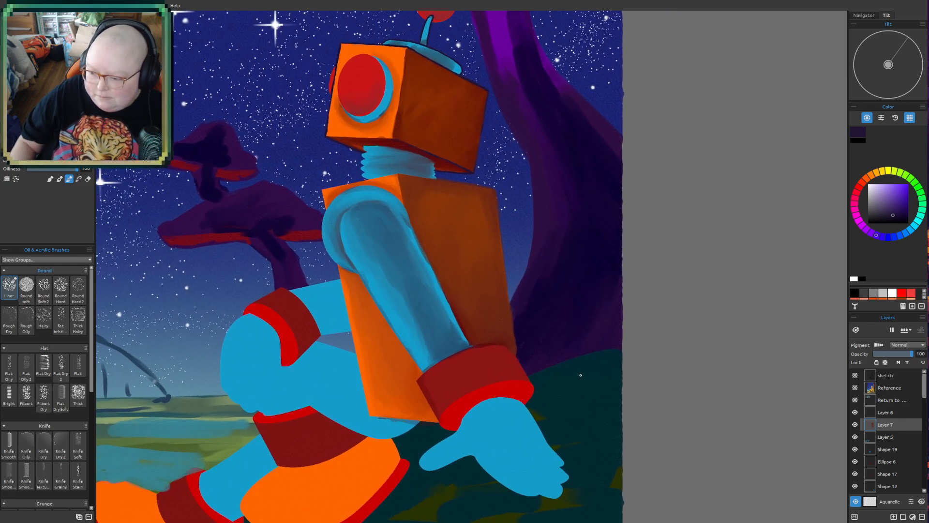
pyautogui.moveTo(456, 360)
pyautogui.mouseDown()
pyautogui.moveTo(426, 379)
pyautogui.moveTo(441, 364)
pyautogui.moveTo(427, 374)
pyautogui.moveTo(455, 367)
pyautogui.moveTo(434, 375)
pyautogui.moveTo(446, 368)
pyautogui.moveTo(437, 379)
pyautogui.moveTo(464, 379)
pyautogui.moveTo(457, 393)
pyautogui.moveTo(473, 344)
pyautogui.moveTo(442, 349)
pyautogui.moveTo(457, 367)
pyautogui.moveTo(447, 380)
pyautogui.moveTo(461, 359)
pyautogui.mouseUp()
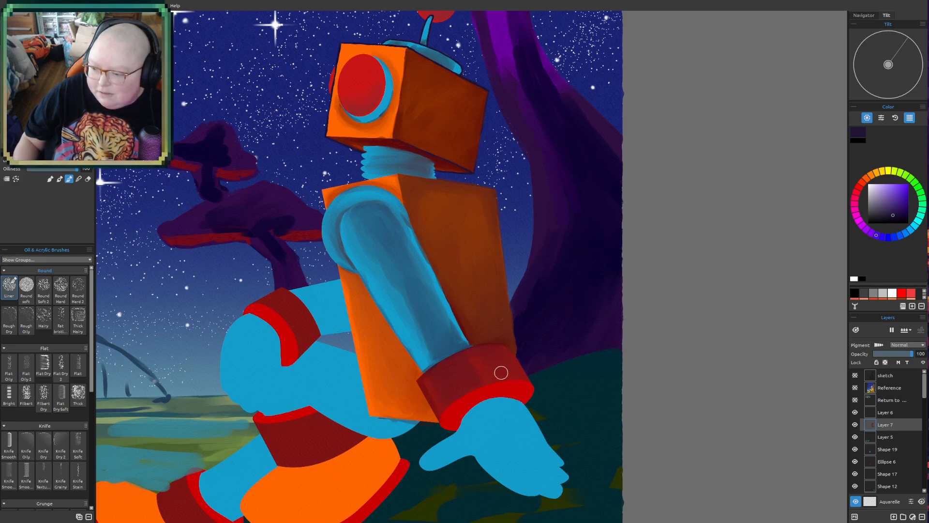
pyautogui.moveTo(490, 356); pyautogui.dragTo(502, 356)
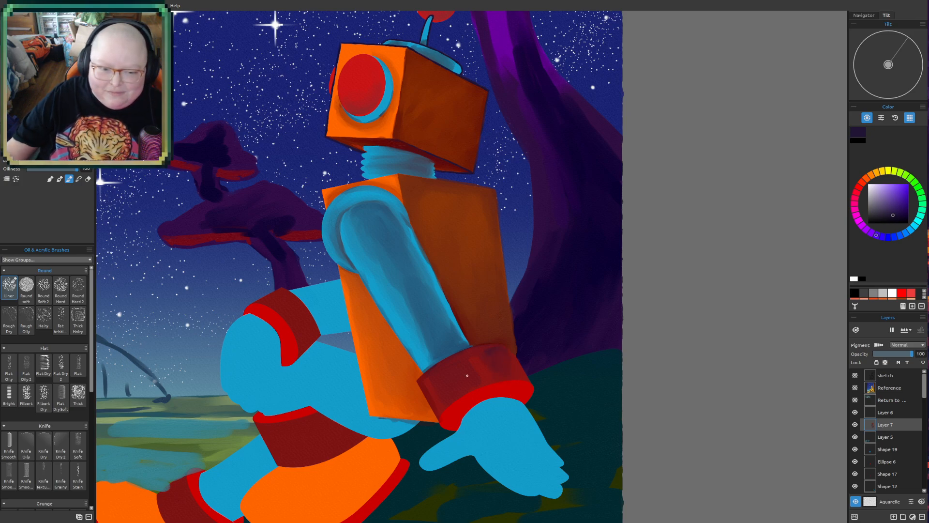
# - Paint a dark shadow inside the red cuff's opening around the wrist and blend it into the bright red rim
pyautogui.scroll(1, 462, 371)
pyautogui.scroll(1, 460, 373)
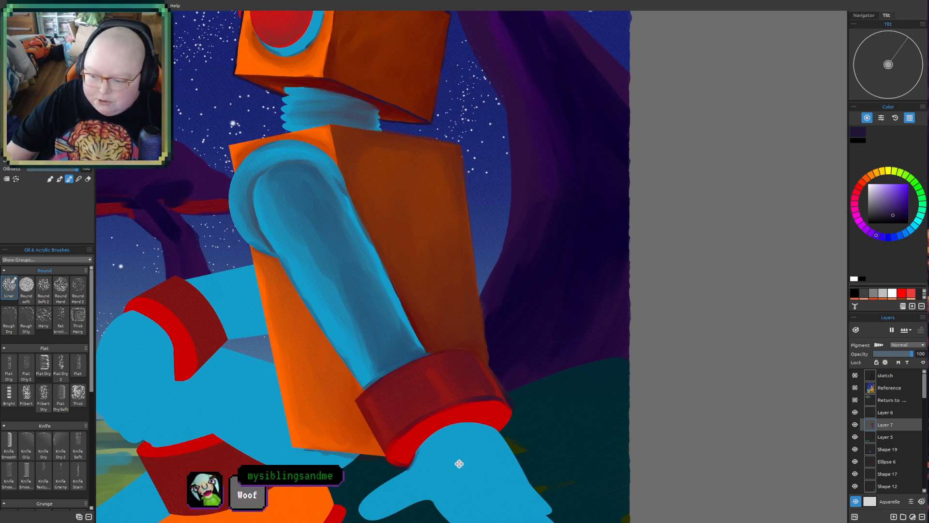
pyautogui.moveTo(460, 463); pyautogui.dragTo(446, 412)
pyautogui.scroll(1, 450, 403)
pyautogui.moveTo(461, 361); pyautogui.dragTo(448, 386)
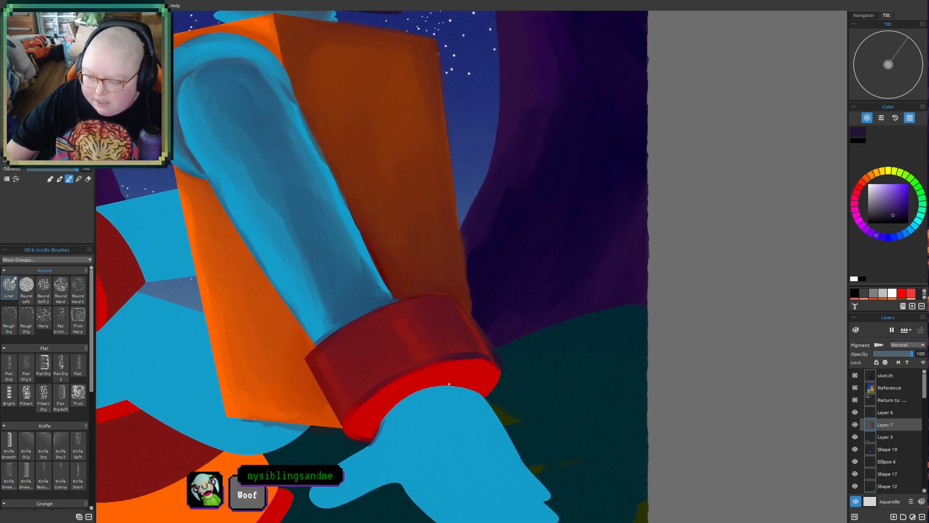
pyautogui.scroll(1, 454, 370)
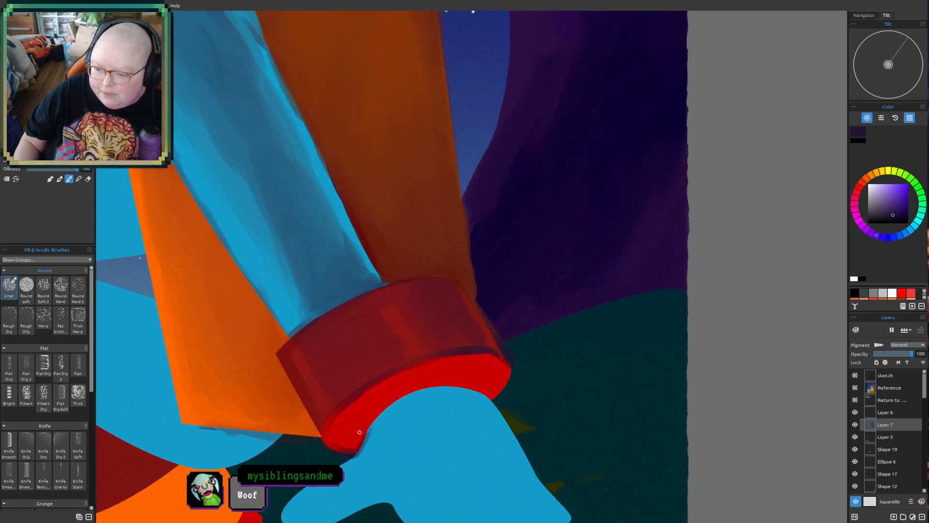
pyautogui.moveTo(360, 427)
pyautogui.mouseDown()
pyautogui.moveTo(405, 388)
pyautogui.moveTo(363, 434)
pyautogui.mouseUp()
pyautogui.moveTo(420, 383); pyautogui.dragTo(479, 385)
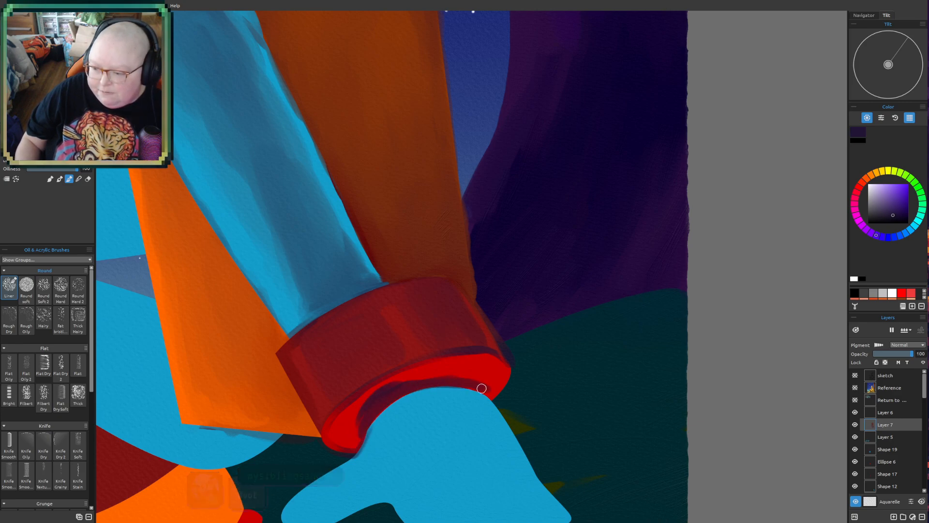
pyautogui.moveTo(400, 387)
pyautogui.mouseDown()
pyautogui.moveTo(367, 419)
pyautogui.moveTo(452, 369)
pyautogui.mouseUp()
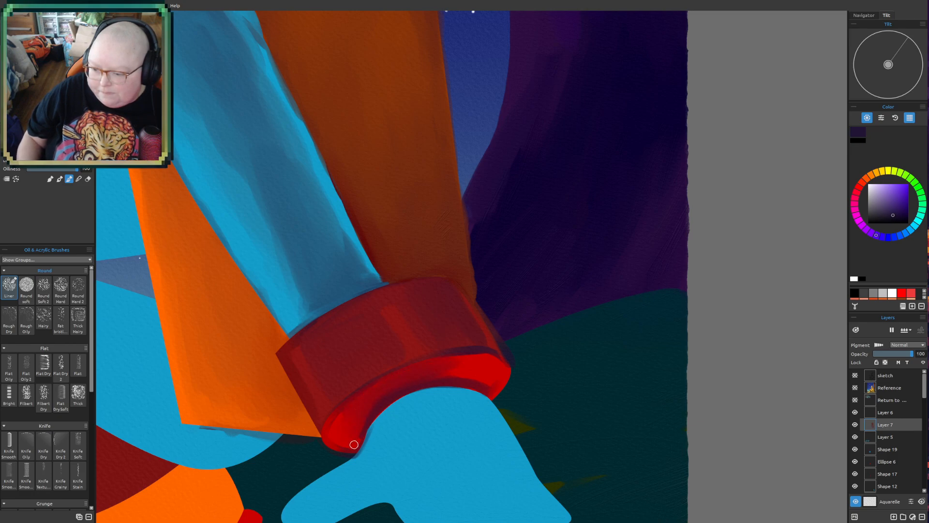
pyautogui.moveTo(339, 415)
pyautogui.mouseDown()
pyautogui.moveTo(357, 421)
pyautogui.moveTo(358, 441)
pyautogui.moveTo(410, 383)
pyautogui.mouseUp()
pyautogui.moveTo(359, 433)
pyautogui.mouseDown()
pyautogui.moveTo(391, 395)
pyautogui.moveTo(375, 396)
pyautogui.moveTo(341, 416)
pyautogui.moveTo(356, 437)
pyautogui.moveTo(386, 398)
pyautogui.moveTo(435, 375)
pyautogui.moveTo(479, 382)
pyautogui.moveTo(459, 384)
pyautogui.moveTo(497, 368)
pyautogui.moveTo(408, 377)
pyautogui.mouseUp()
pyautogui.moveTo(483, 362); pyautogui.dragTo(416, 381)
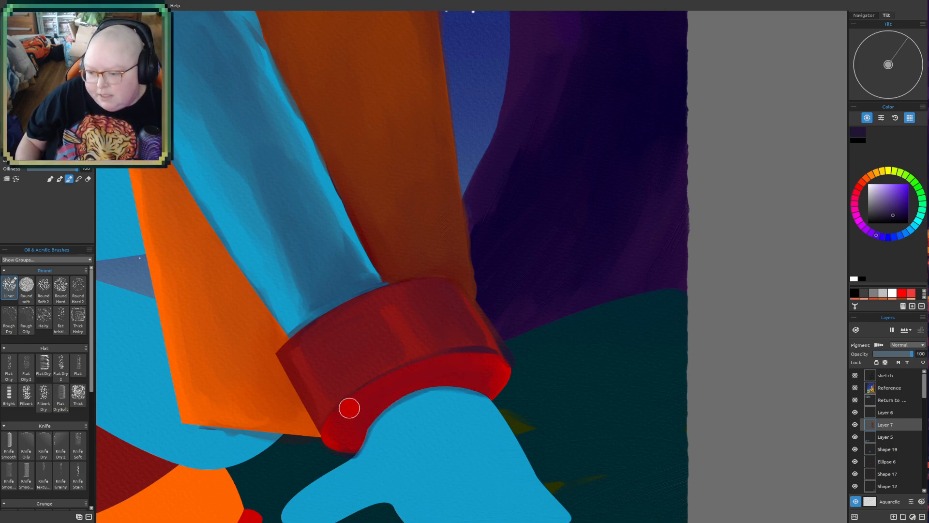
# - Outline the red cuff's rim, upper edge and both sides in dark purple with a smaller brush
pyautogui.press('[')
pyautogui.press('[')
pyautogui.press('[')
pyautogui.press('[')
pyautogui.press('[')
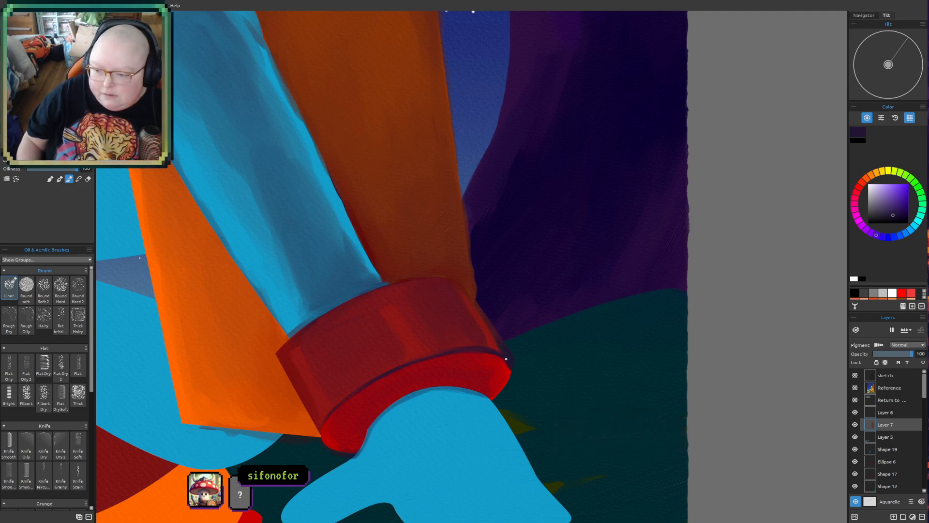
pyautogui.moveTo(509, 373); pyautogui.dragTo(498, 392)
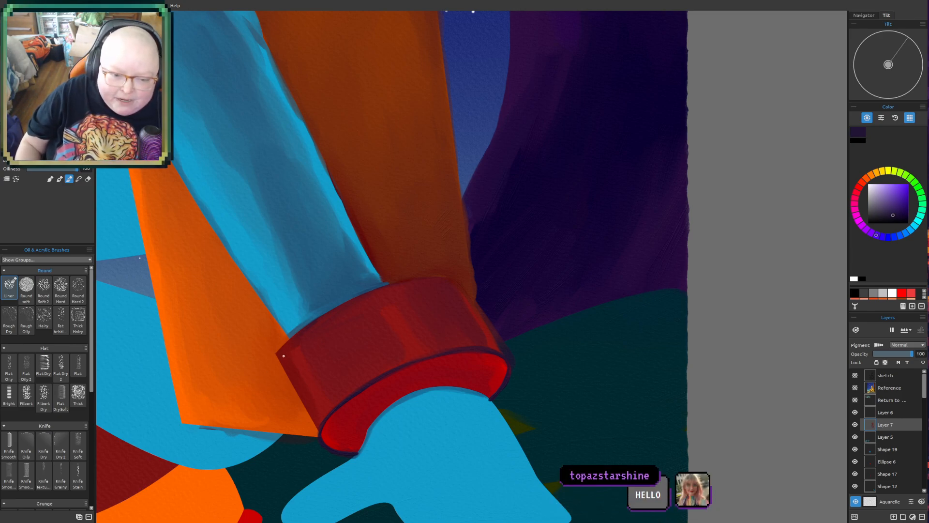
pyautogui.moveTo(278, 351)
pyautogui.mouseDown()
pyautogui.moveTo(311, 325)
pyautogui.moveTo(275, 353)
pyautogui.moveTo(364, 298)
pyautogui.moveTo(292, 338)
pyautogui.moveTo(310, 322)
pyautogui.moveTo(376, 291)
pyautogui.moveTo(306, 329)
pyautogui.moveTo(380, 287)
pyautogui.moveTo(336, 309)
pyautogui.moveTo(441, 275)
pyautogui.moveTo(366, 296)
pyautogui.moveTo(406, 280)
pyautogui.moveTo(417, 279)
pyautogui.moveTo(369, 293)
pyautogui.moveTo(450, 278)
pyautogui.mouseUp()
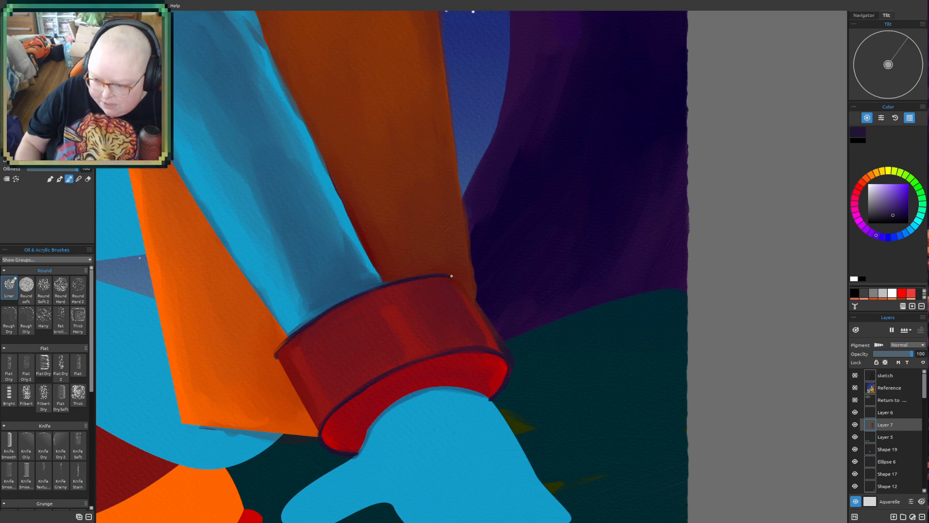
pyautogui.moveTo(287, 339)
pyautogui.mouseDown()
pyautogui.moveTo(275, 351)
pyautogui.moveTo(280, 366)
pyautogui.moveTo(323, 441)
pyautogui.mouseUp()
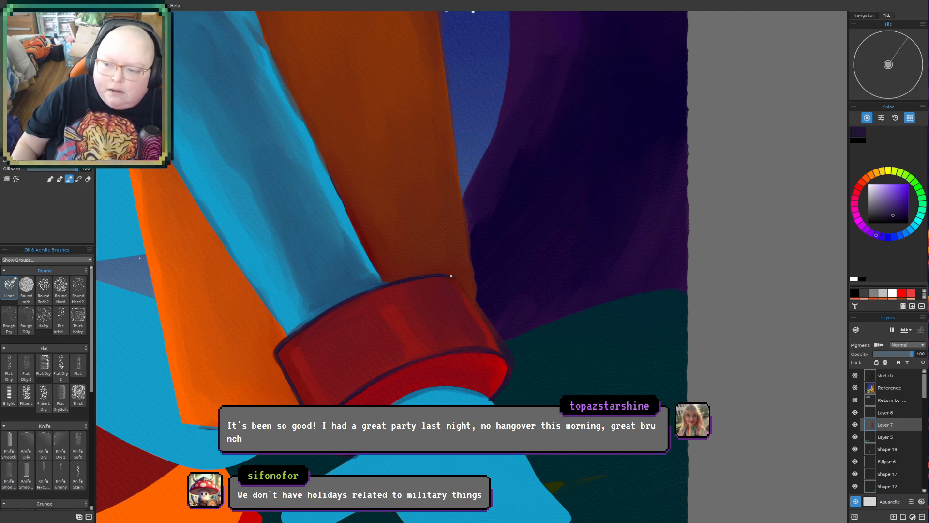
pyautogui.moveTo(451, 276)
pyautogui.mouseDown()
pyautogui.moveTo(508, 364)
pyautogui.moveTo(482, 329)
pyautogui.moveTo(508, 356)
pyautogui.moveTo(507, 385)
pyautogui.mouseUp()
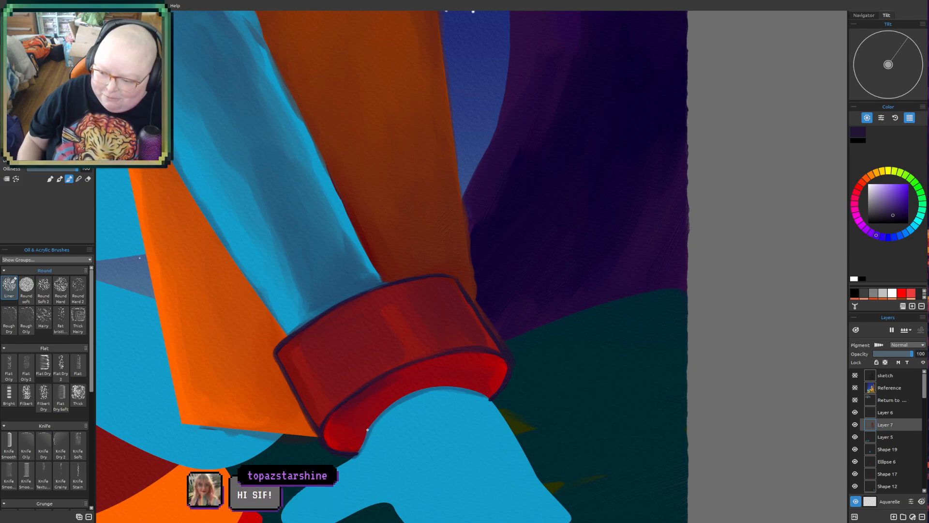
# - Deepen and blend the dark red shading inside the cuff opening, keeping bright red at its outer ends
pyautogui.moveTo(335, 427); pyautogui.dragTo(336, 438)
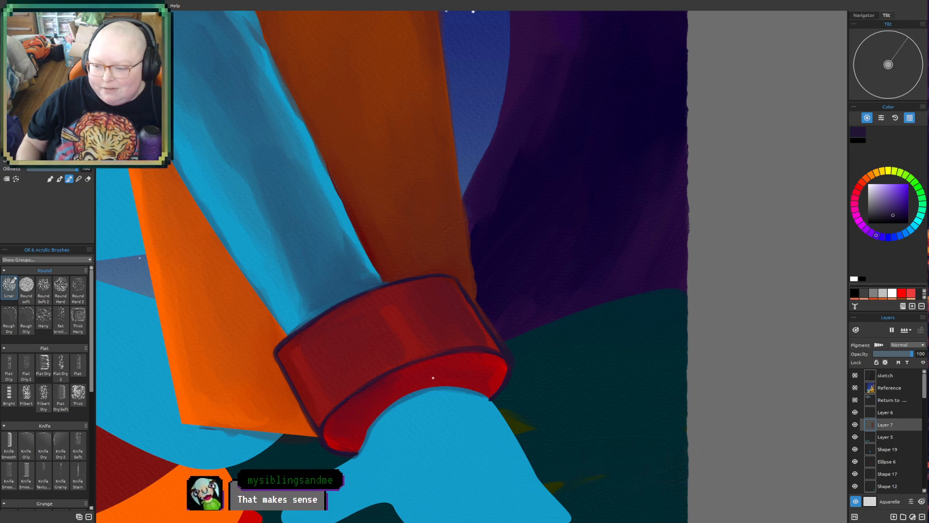
pyautogui.press('alt')
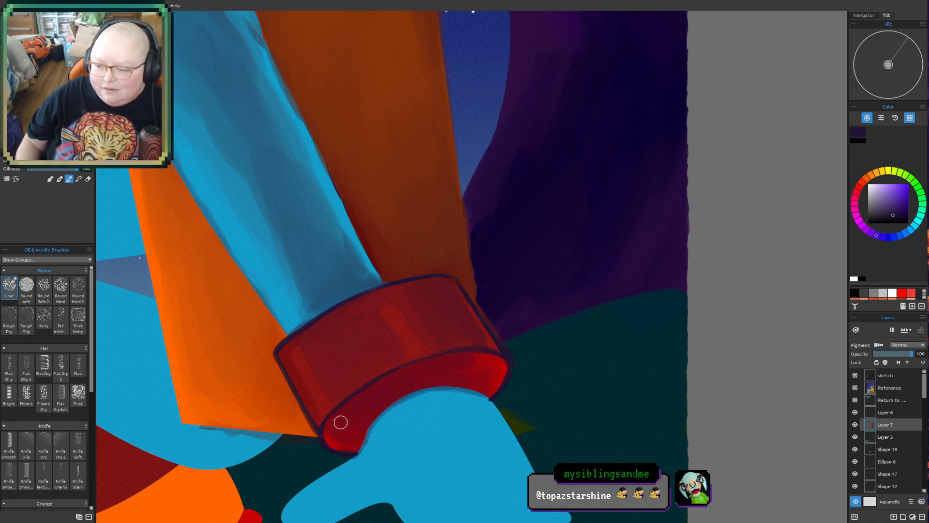
pyautogui.moveTo(466, 380)
pyautogui.mouseDown()
pyautogui.moveTo(472, 357)
pyautogui.moveTo(424, 369)
pyautogui.moveTo(489, 358)
pyautogui.moveTo(400, 382)
pyautogui.moveTo(485, 373)
pyautogui.moveTo(399, 388)
pyautogui.moveTo(463, 378)
pyautogui.mouseUp()
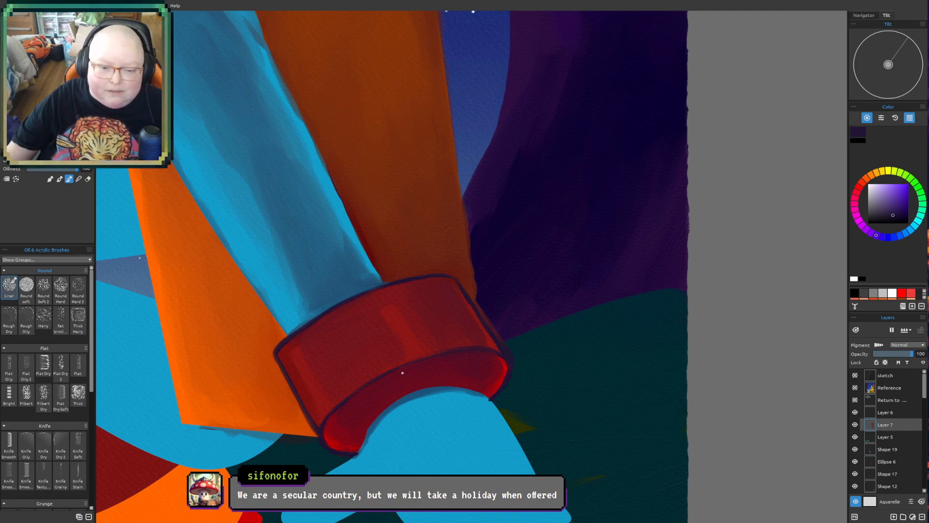
# - Examine the shaded and outlined red cuff together with the arm and torso, from afar and close up
pyautogui.scroll(-2, 402, 373)
pyautogui.moveTo(538, 348); pyautogui.dragTo(614, 349)
pyautogui.scroll(1, 616, 350)
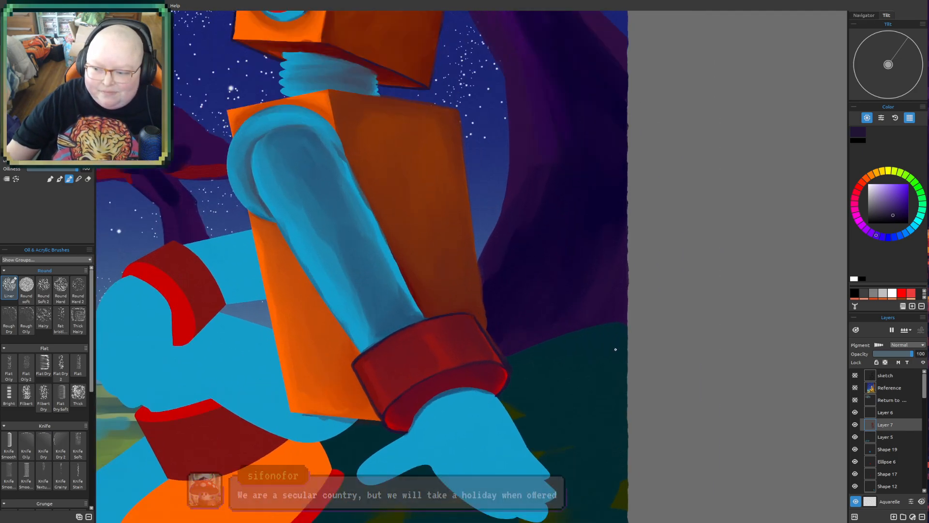
pyautogui.scroll(3, 498, 383)
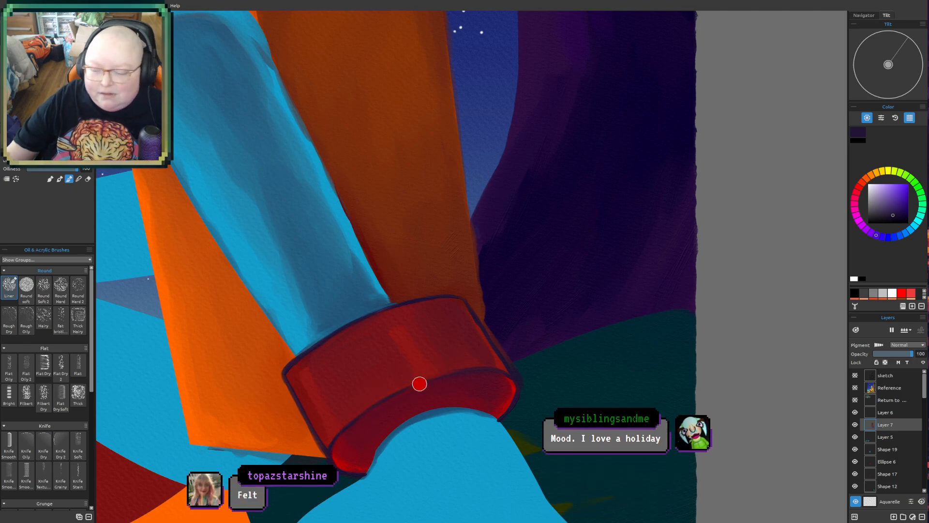
pyautogui.scroll(2, 419, 384)
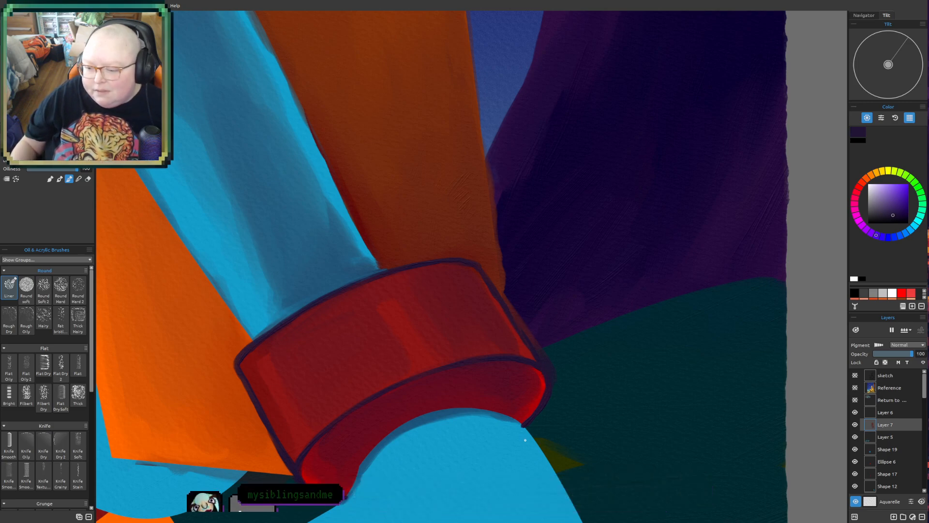
pyautogui.scroll(-5, 219, 368)
pyautogui.moveTo(259, 329)
pyautogui.mouseDown()
pyautogui.moveTo(321, 299)
pyautogui.moveTo(346, 305)
pyautogui.mouseUp()
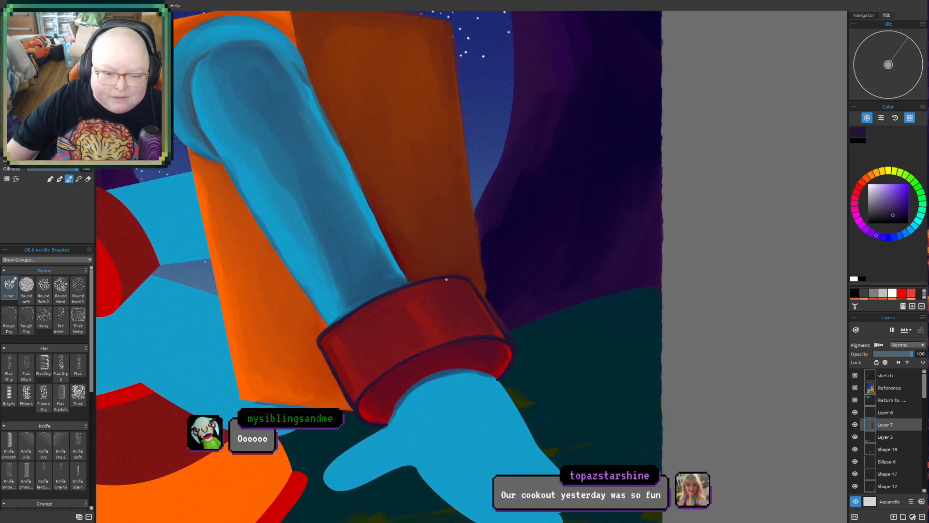
pyautogui.scroll(2, 447, 279)
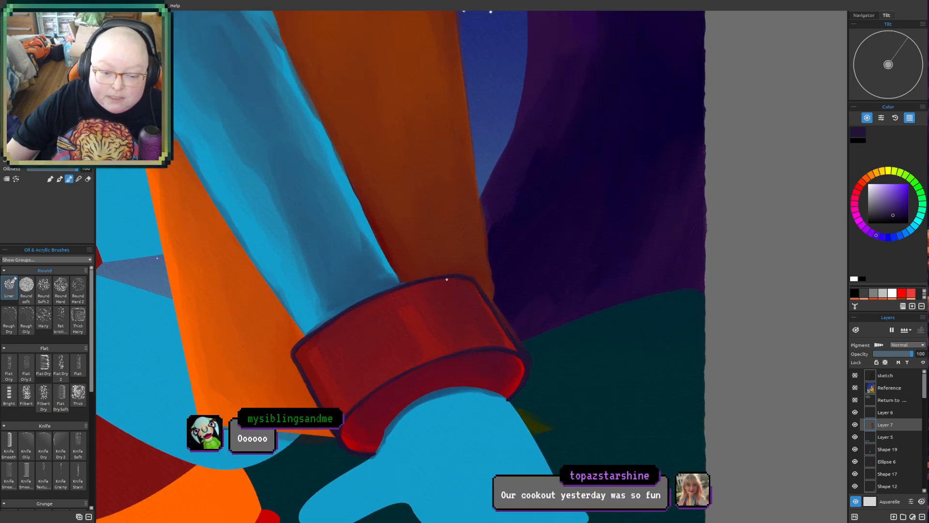
pyautogui.scroll(2, 490, 272)
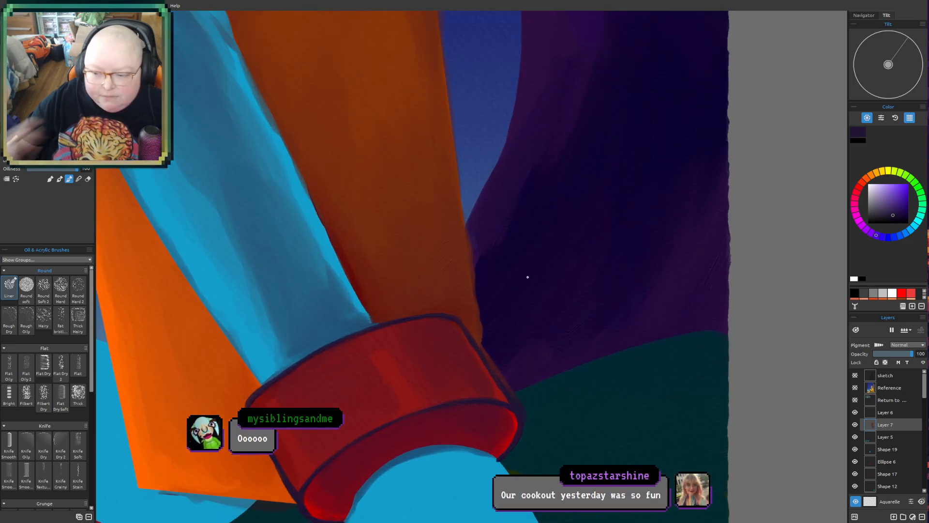
pyautogui.scroll(-3, 507, 314)
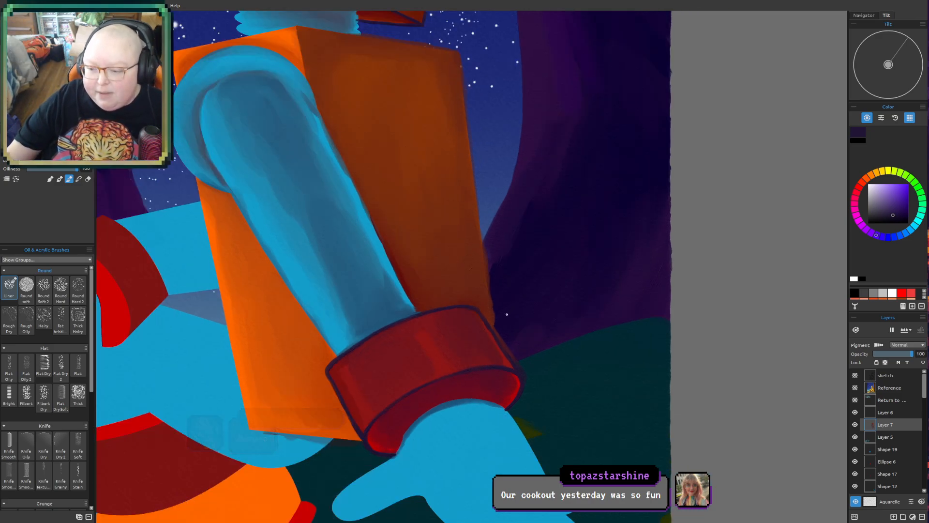
pyautogui.moveTo(507, 314); pyautogui.dragTo(533, 281)
pyautogui.scroll(3, 543, 286)
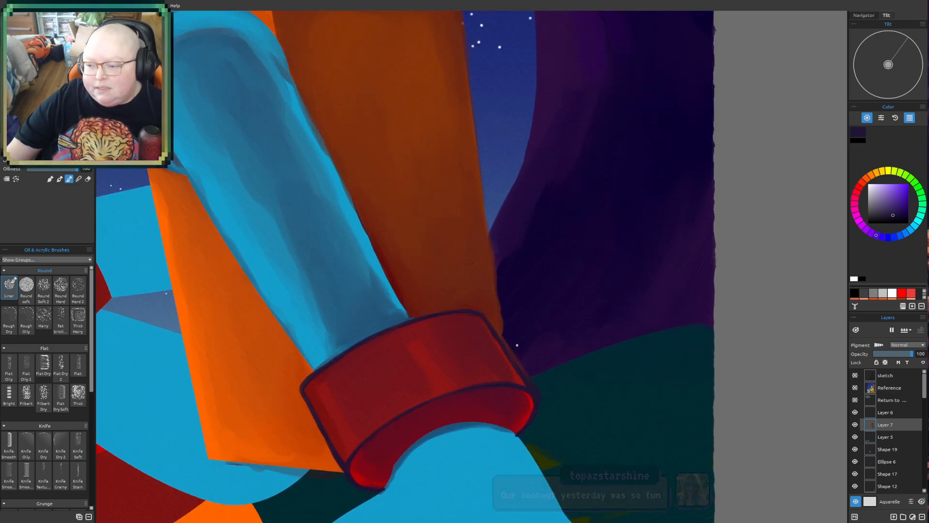
# - Draw dark purple lines on the blue hand for the thumb crease, the finger separations and the crease at the finger bases
pyautogui.moveTo(528, 323); pyautogui.dragTo(539, 161)
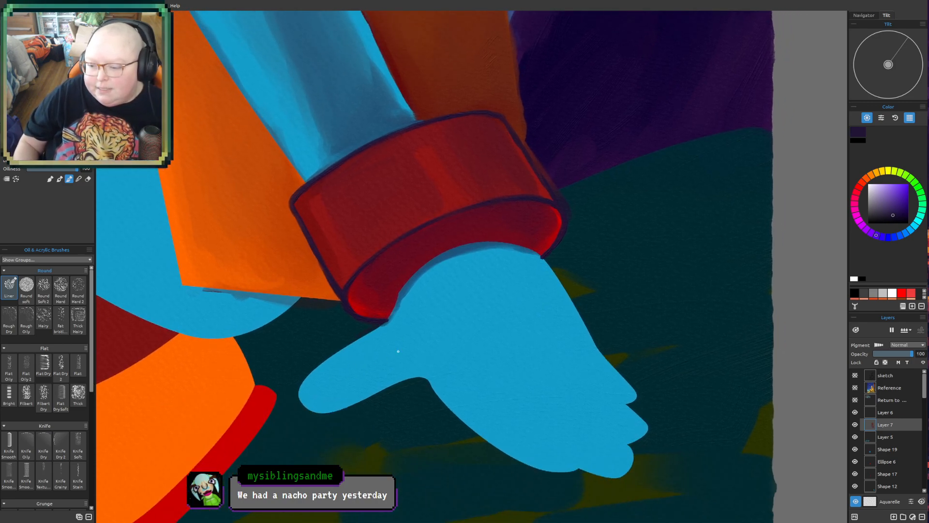
pyautogui.moveTo(417, 332); pyautogui.dragTo(429, 375)
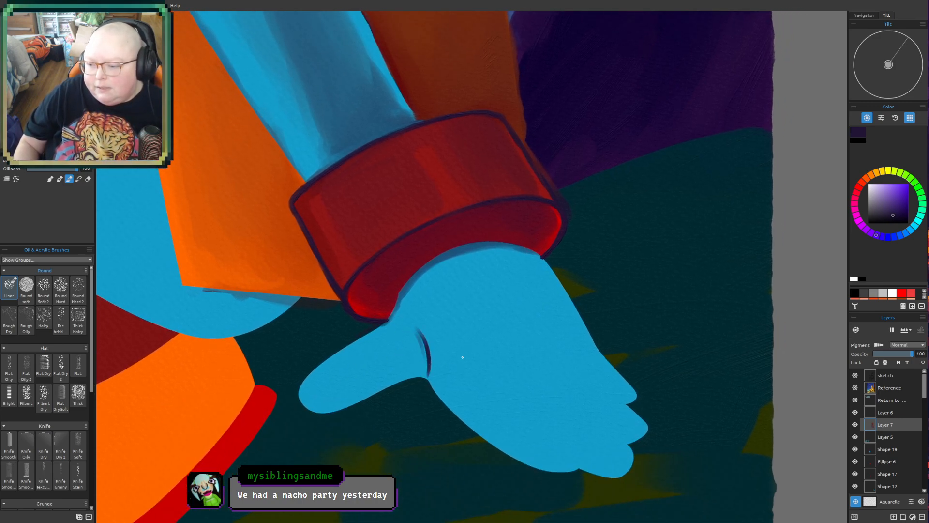
pyautogui.moveTo(484, 369)
pyautogui.mouseDown()
pyautogui.moveTo(583, 456)
pyautogui.moveTo(574, 465)
pyautogui.mouseUp()
pyautogui.moveTo(539, 376); pyautogui.dragTo(620, 435)
pyautogui.moveTo(553, 342); pyautogui.dragTo(629, 401)
pyautogui.moveTo(451, 370)
pyautogui.mouseDown()
pyautogui.moveTo(494, 377)
pyautogui.moveTo(544, 368)
pyautogui.moveTo(591, 327)
pyautogui.mouseUp()
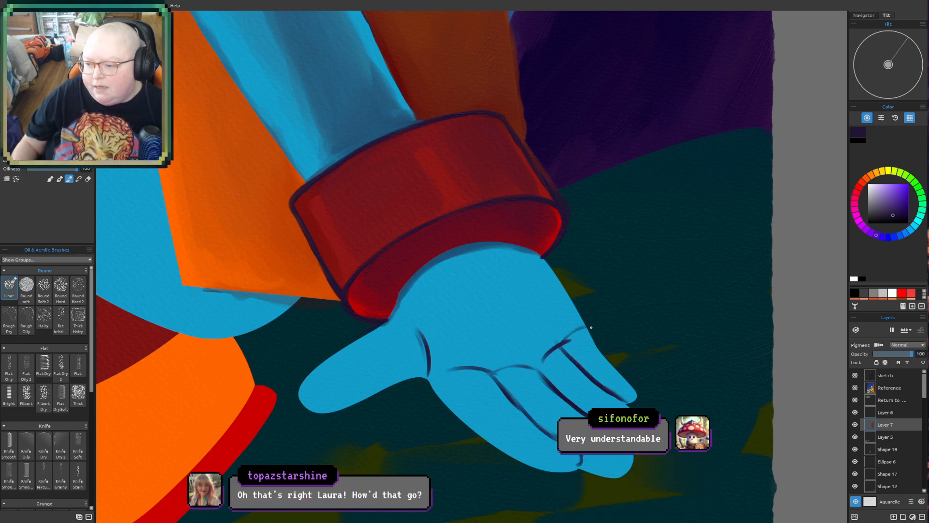
pyautogui.scroll(-3, 516, 331)
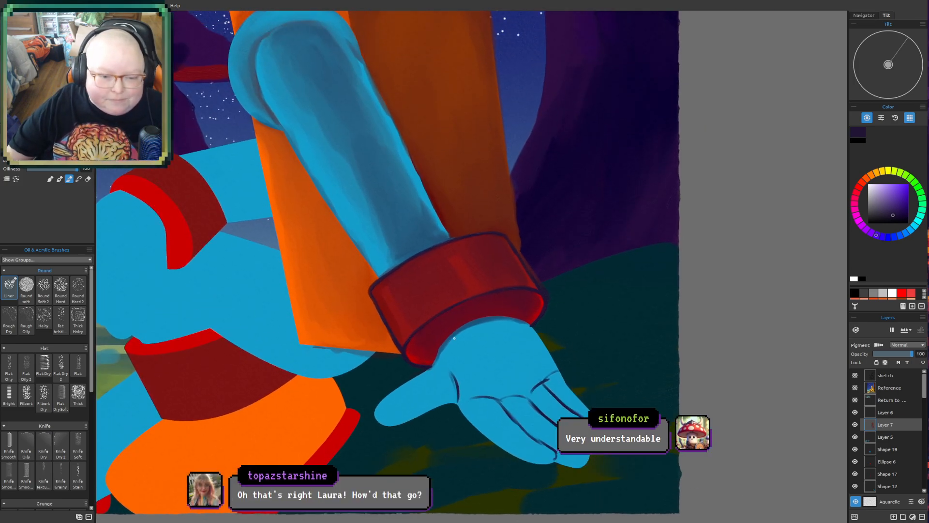
pyautogui.scroll(3, 456, 296)
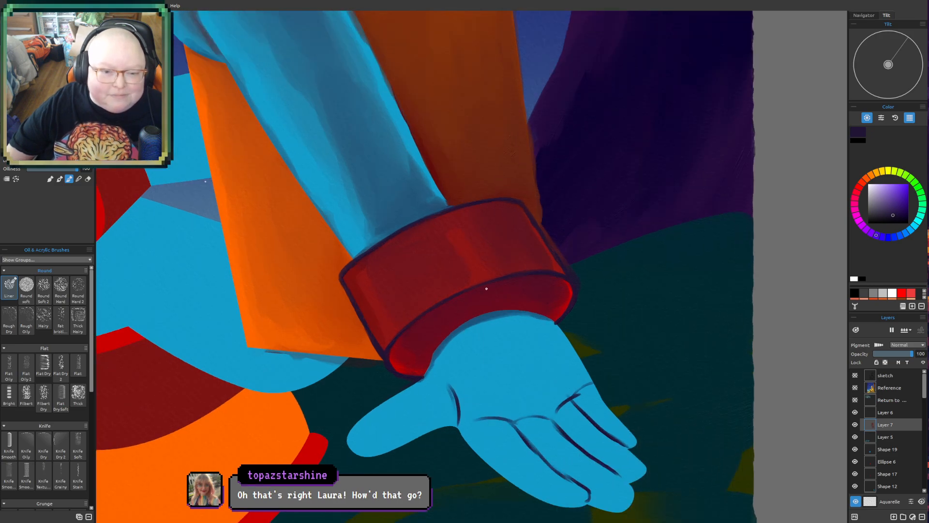
pyautogui.scroll(3, 487, 289)
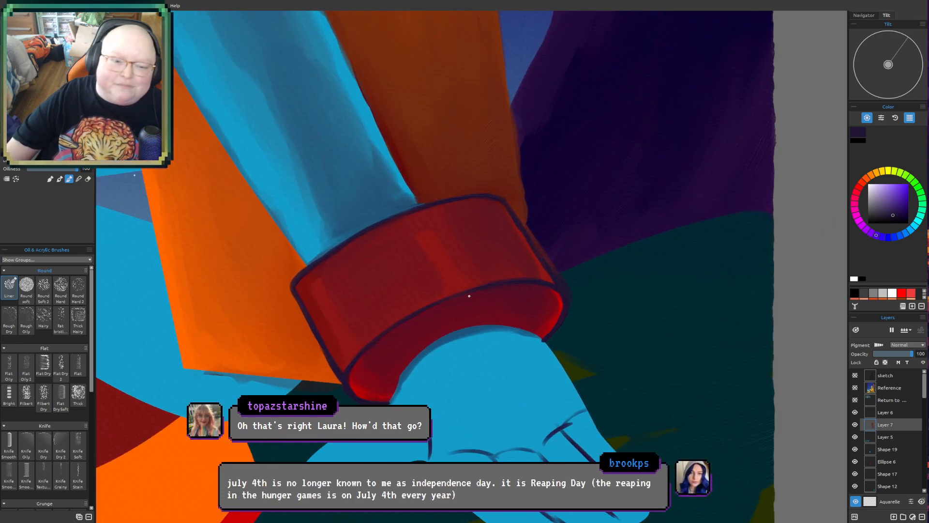
pyautogui.moveTo(469, 275); pyautogui.dragTo(374, 272)
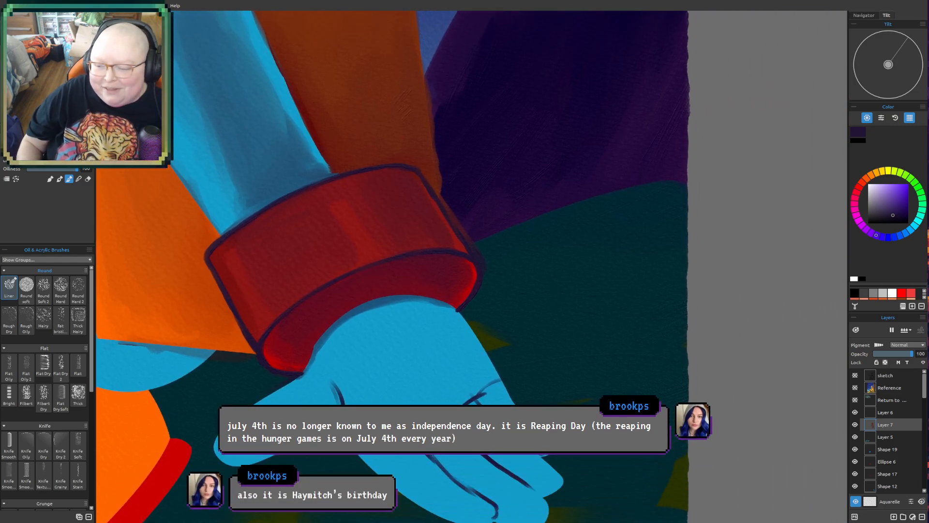
# - Add a new layer directly above Layer 6
pyautogui.scroll(-2, 318, 407)
pyautogui.moveTo(400, 341)
pyautogui.mouseDown()
pyautogui.moveTo(442, 303)
pyautogui.moveTo(499, 279)
pyautogui.mouseUp()
pyautogui.moveTo(450, 329)
pyautogui.mouseDown()
pyautogui.moveTo(510, 324)
pyautogui.moveTo(504, 355)
pyautogui.mouseUp()
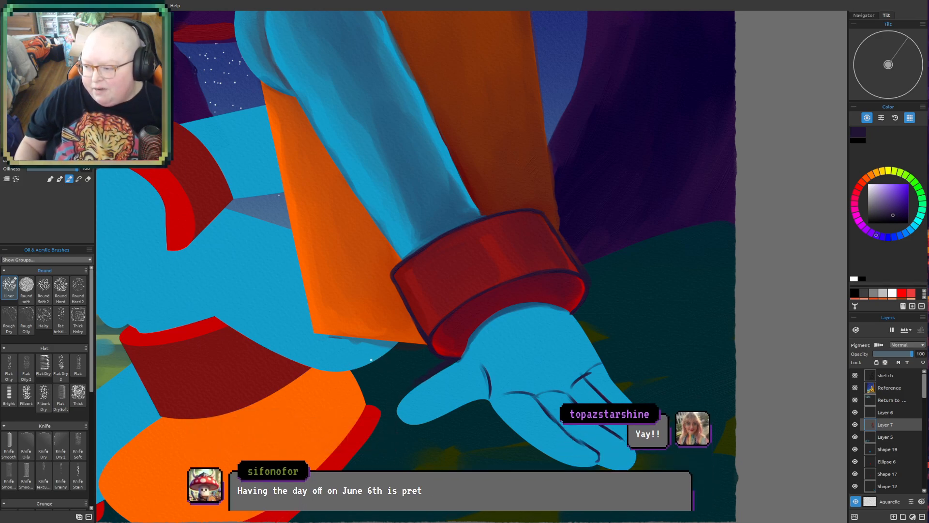
pyautogui.click(909, 413)
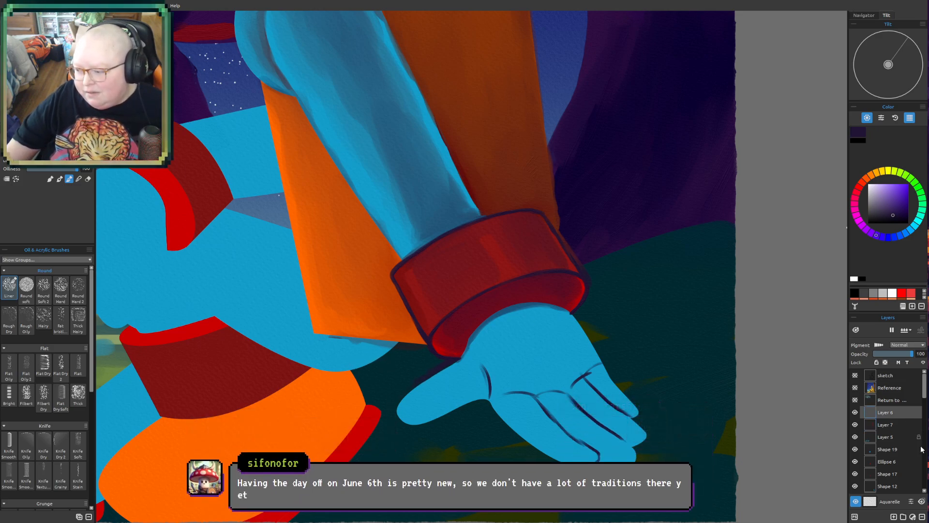
pyautogui.click(903, 517)
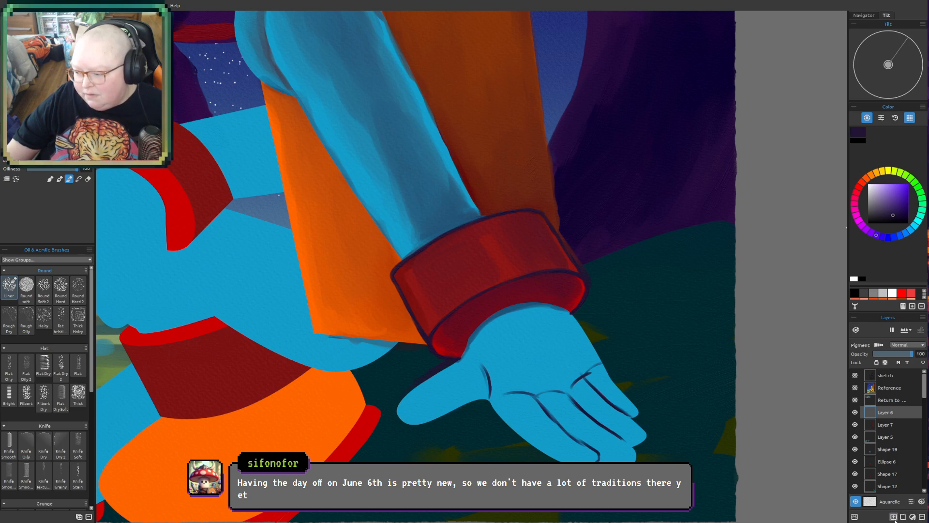
# - Examine the robot's shaded arm, torso, red cuff and hand together with the surrounding legs and background
pyautogui.moveTo(408, 214); pyautogui.dragTo(391, 258)
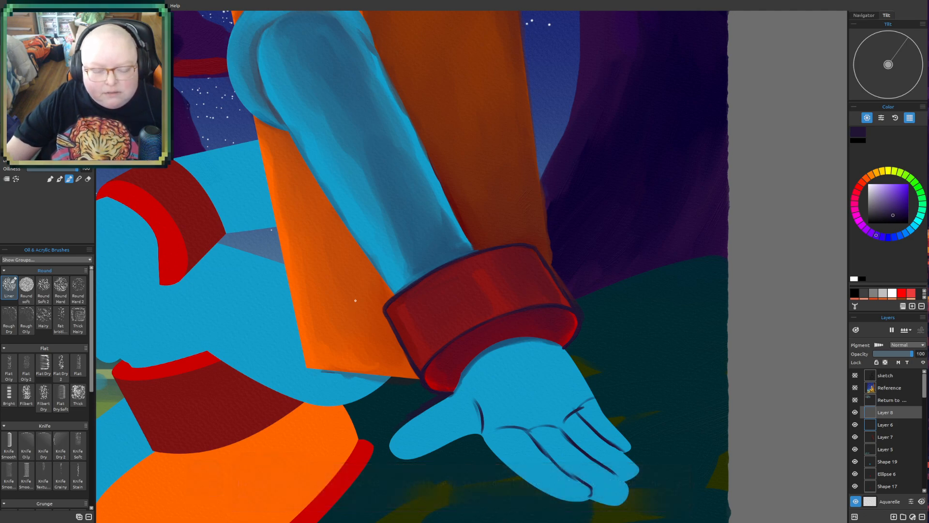
pyautogui.scroll(-1, 356, 300)
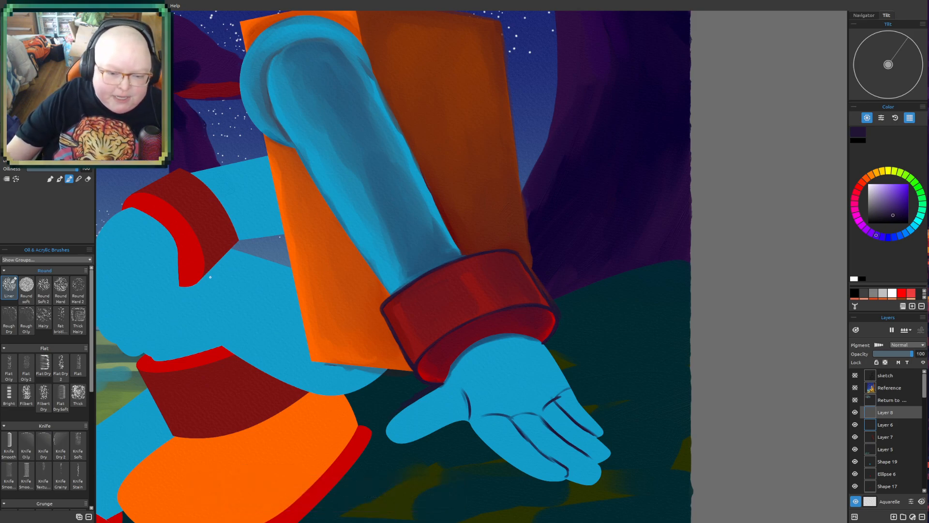
pyautogui.moveTo(387, 332); pyautogui.dragTo(407, 360)
pyautogui.moveTo(427, 399); pyautogui.dragTo(457, 382)
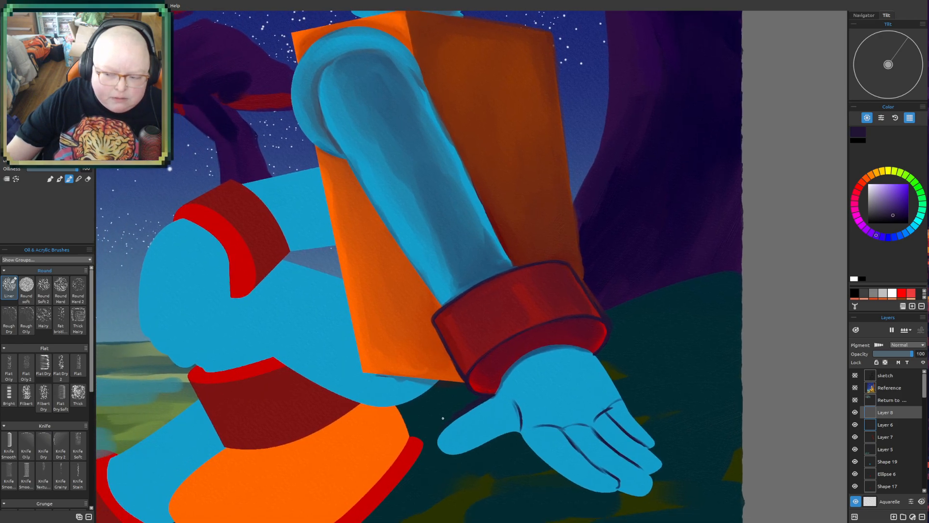
pyautogui.moveTo(442, 418); pyautogui.dragTo(453, 410)
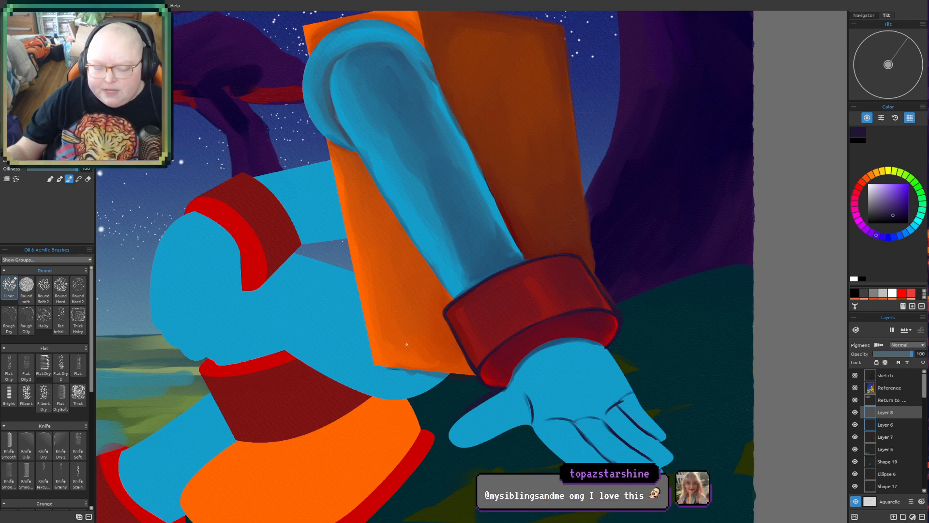
pyautogui.moveTo(407, 344); pyautogui.dragTo(406, 368)
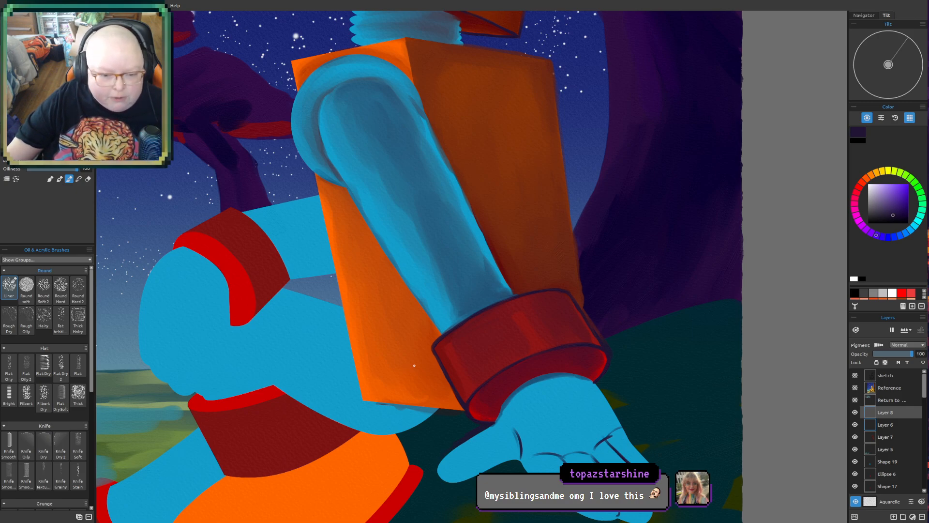
pyautogui.moveTo(414, 366)
pyautogui.mouseDown()
pyautogui.moveTo(421, 329)
pyautogui.moveTo(406, 361)
pyautogui.mouseUp()
pyautogui.moveTo(475, 333); pyautogui.dragTo(484, 350)
pyautogui.scroll(1, 485, 339)
pyautogui.moveTo(544, 316); pyautogui.dragTo(538, 357)
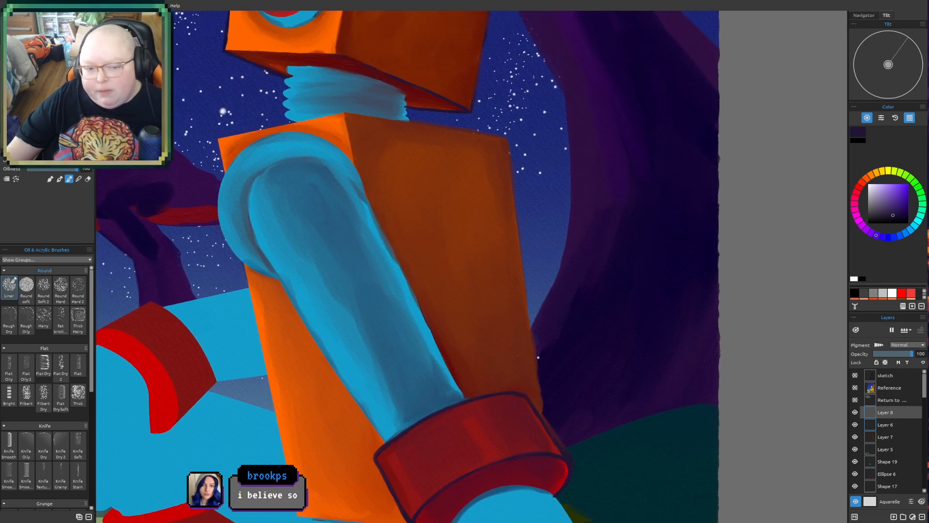
pyautogui.moveTo(539, 355); pyautogui.dragTo(591, 253)
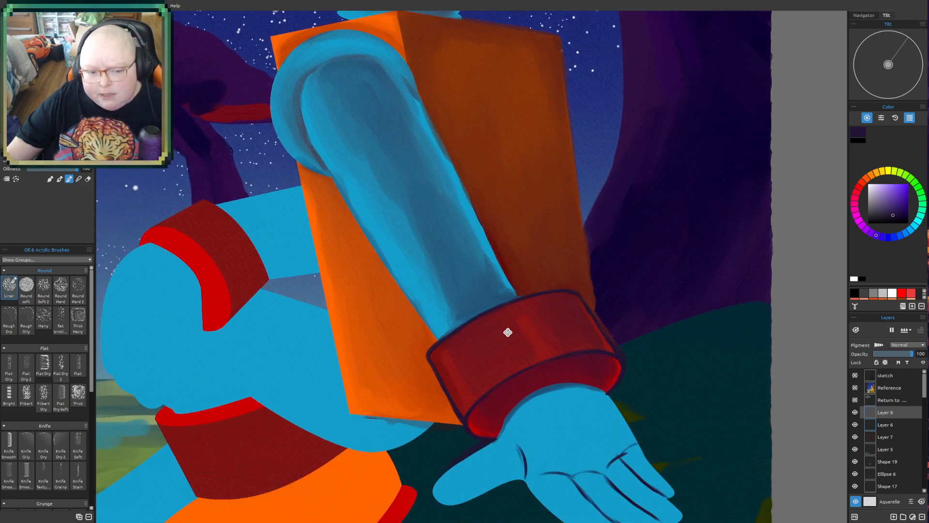
pyautogui.moveTo(506, 327); pyautogui.dragTo(528, 311)
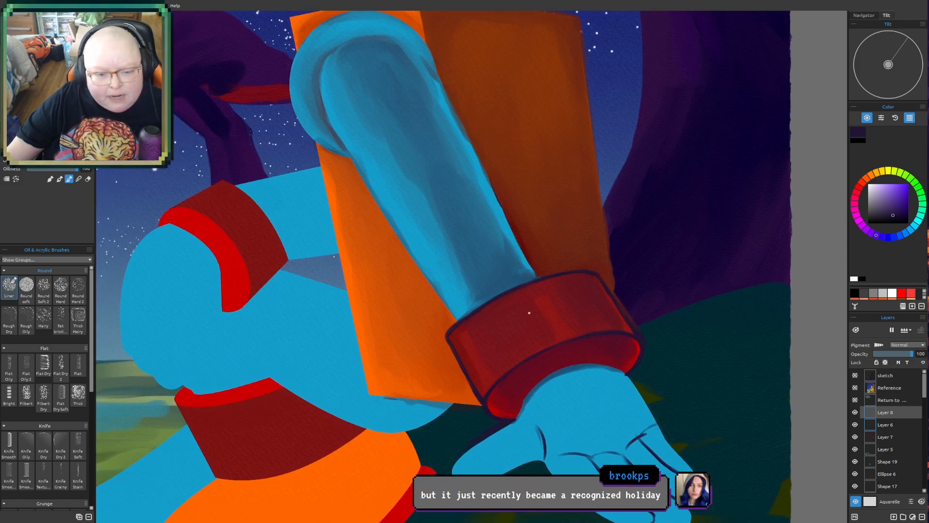
pyautogui.moveTo(512, 315)
pyautogui.mouseDown()
pyautogui.moveTo(519, 307)
pyautogui.moveTo(505, 245)
pyautogui.moveTo(515, 328)
pyautogui.mouseUp()
pyautogui.moveTo(556, 356); pyautogui.dragTo(623, 398)
pyautogui.moveTo(615, 352); pyautogui.dragTo(611, 373)
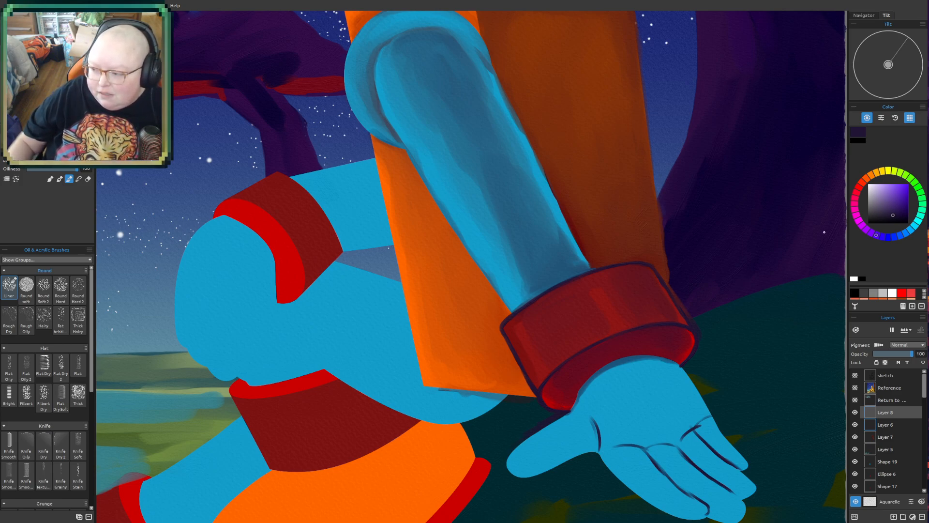
# - Paint a tuft of medium green grass blades between the robot's lower torso, its blue leg and the red cuff
pyautogui.moveTo(914, 182); pyautogui.dragTo(923, 204)
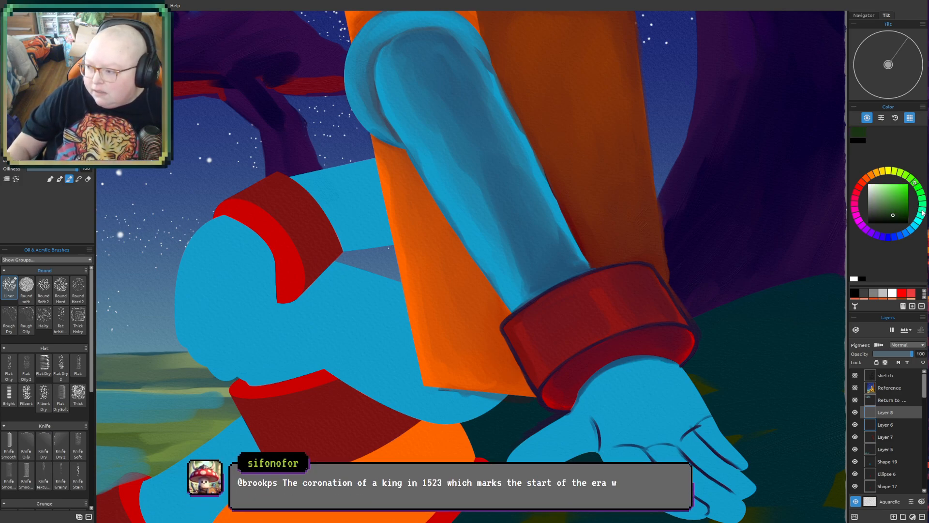
pyautogui.click(901, 205)
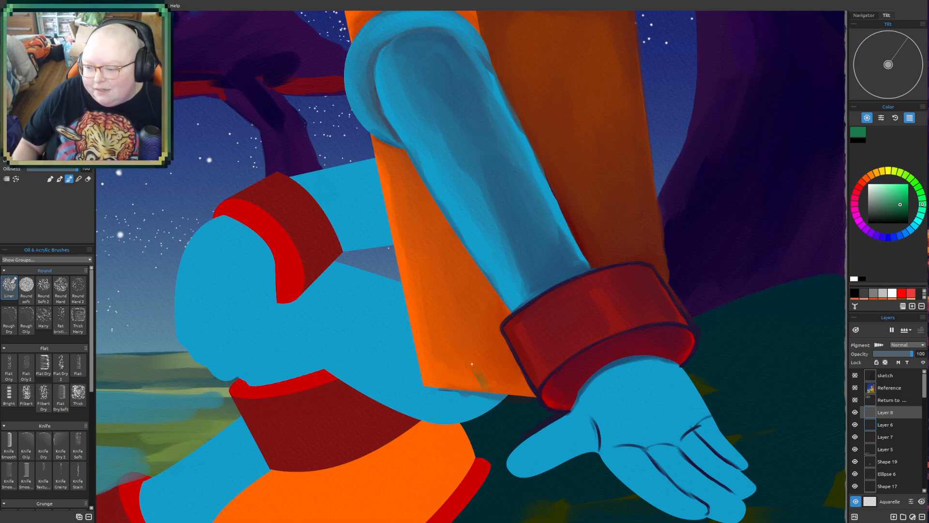
pyautogui.moveTo(473, 363)
pyautogui.mouseDown()
pyautogui.moveTo(498, 413)
pyautogui.moveTo(488, 387)
pyautogui.moveTo(492, 406)
pyautogui.mouseUp()
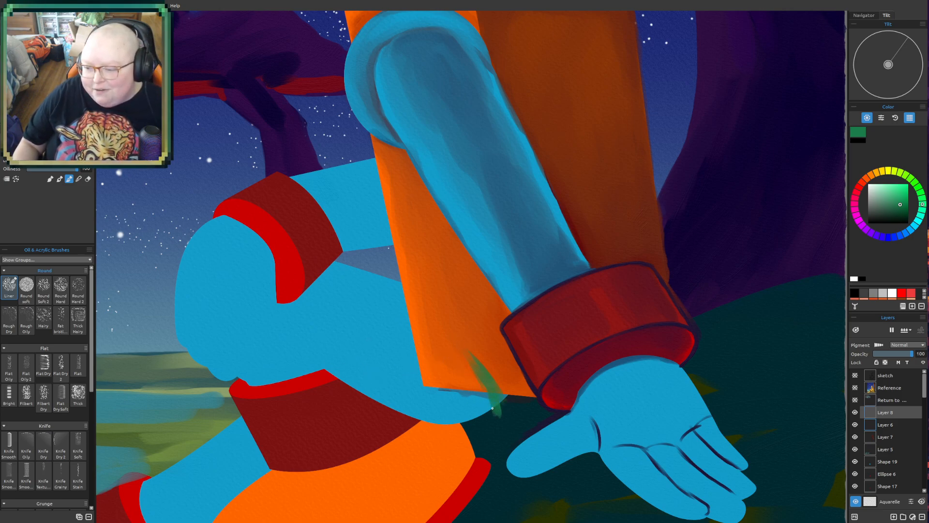
pyautogui.moveTo(418, 336)
pyautogui.mouseDown()
pyautogui.moveTo(439, 354)
pyautogui.moveTo(458, 381)
pyautogui.moveTo(431, 352)
pyautogui.moveTo(468, 414)
pyautogui.mouseUp()
pyautogui.moveTo(430, 380); pyautogui.dragTo(466, 414)
pyautogui.moveTo(396, 364)
pyautogui.mouseDown()
pyautogui.moveTo(456, 400)
pyautogui.moveTo(466, 425)
pyautogui.mouseUp()
pyautogui.moveTo(420, 399)
pyautogui.mouseDown()
pyautogui.moveTo(477, 432)
pyautogui.moveTo(460, 419)
pyautogui.moveTo(479, 421)
pyautogui.moveTo(493, 409)
pyautogui.moveTo(480, 378)
pyautogui.moveTo(472, 416)
pyautogui.moveTo(460, 405)
pyautogui.moveTo(464, 417)
pyautogui.moveTo(458, 390)
pyautogui.moveTo(503, 419)
pyautogui.mouseUp()
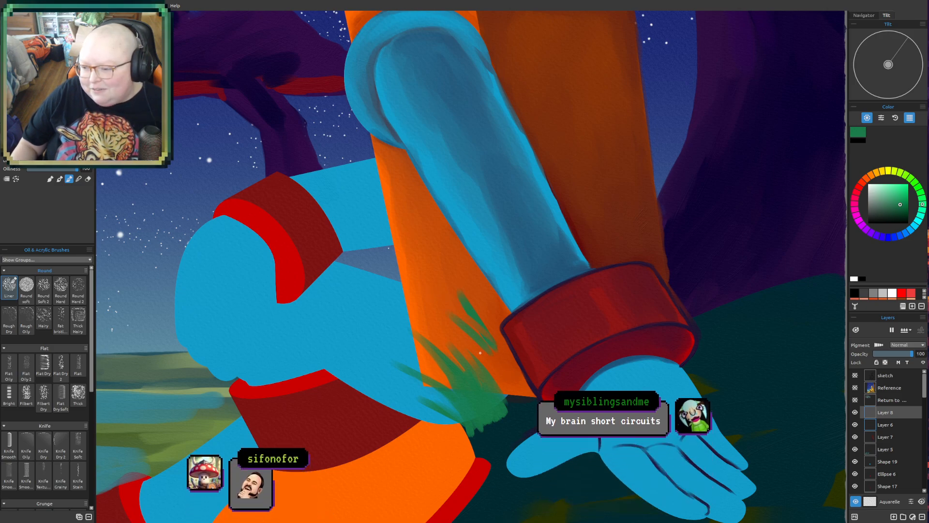
pyautogui.moveTo(499, 329); pyautogui.dragTo(522, 390)
pyautogui.moveTo(501, 352)
pyautogui.mouseDown()
pyautogui.moveTo(501, 393)
pyautogui.moveTo(496, 365)
pyautogui.moveTo(530, 393)
pyautogui.moveTo(512, 391)
pyautogui.moveTo(518, 409)
pyautogui.mouseUp()
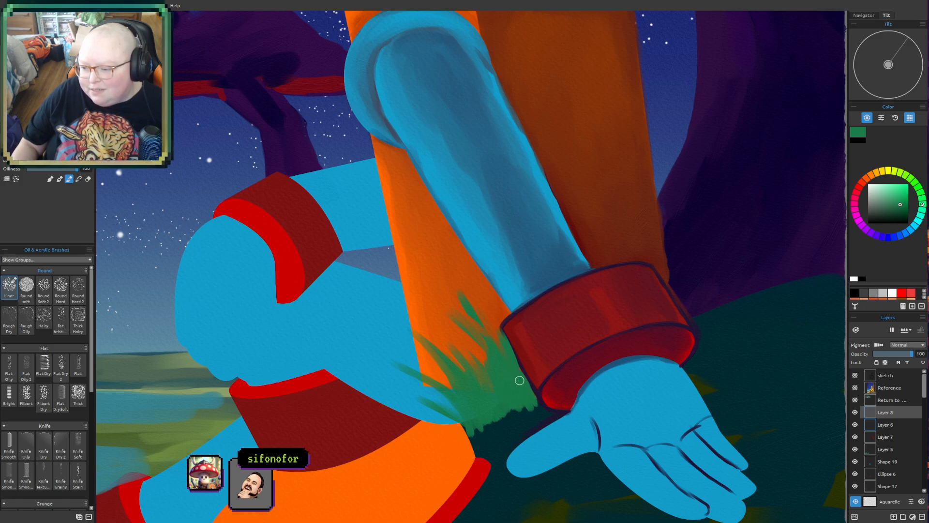
# - Add more green blades along the grass tuft's outer edge, overlapping the blue leg and the top of the orange boot
pyautogui.scroll(-6, 513, 366)
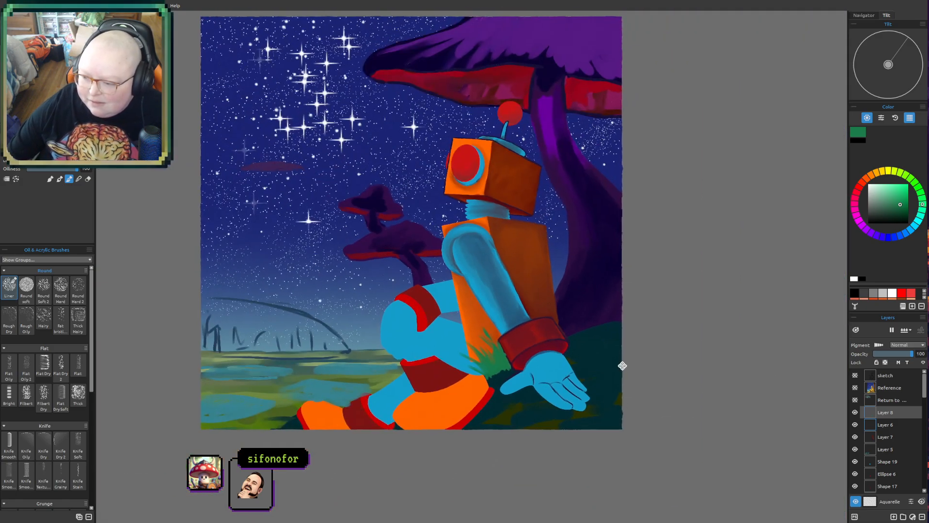
pyautogui.moveTo(623, 365); pyautogui.dragTo(588, 399)
pyautogui.moveTo(572, 470); pyautogui.dragTo(570, 414)
pyautogui.scroll(3, 577, 383)
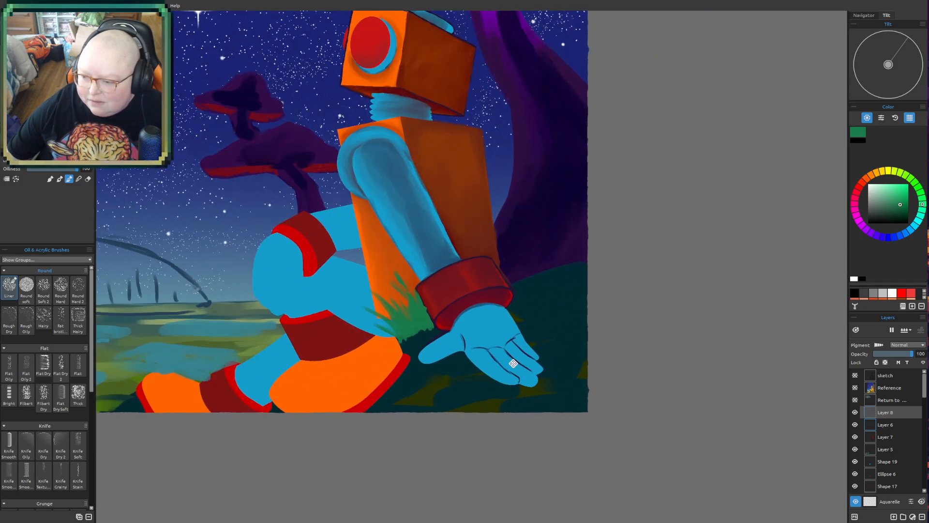
pyautogui.moveTo(514, 365); pyautogui.dragTo(618, 395)
pyautogui.scroll(3, 625, 334)
pyautogui.scroll(4, 625, 334)
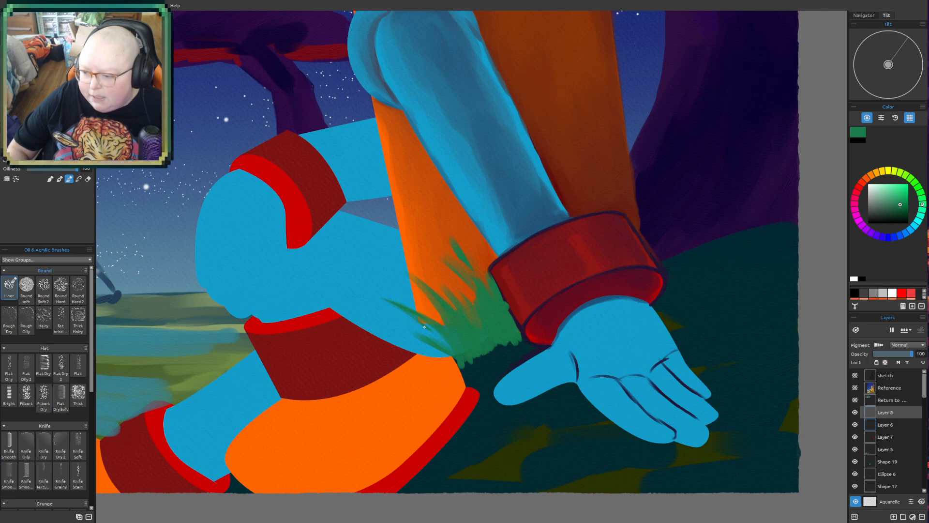
pyautogui.moveTo(404, 321)
pyautogui.mouseDown()
pyautogui.moveTo(437, 334)
pyautogui.moveTo(429, 323)
pyautogui.moveTo(421, 320)
pyautogui.moveTo(447, 341)
pyautogui.mouseUp()
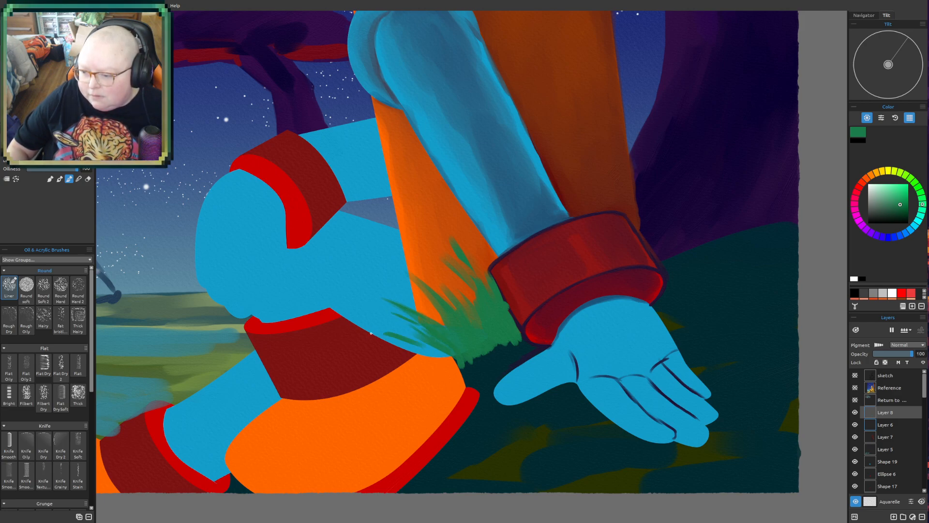
pyautogui.moveTo(393, 354)
pyautogui.mouseDown()
pyautogui.moveTo(438, 360)
pyautogui.moveTo(456, 375)
pyautogui.mouseUp()
pyautogui.moveTo(417, 346); pyautogui.dragTo(441, 358)
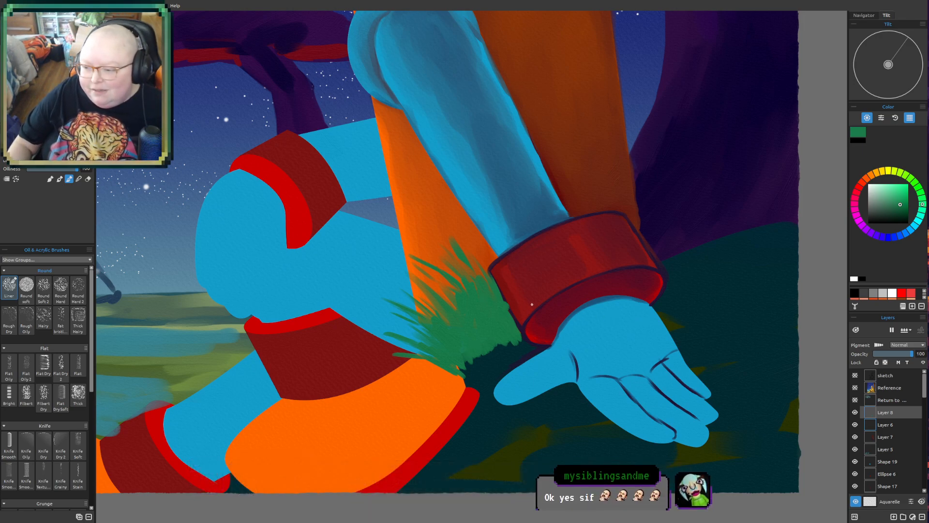
# - Shade the grass tuft with a darker green and extend it down over the orange boot's edge and around the thumb
pyautogui.click(904, 207)
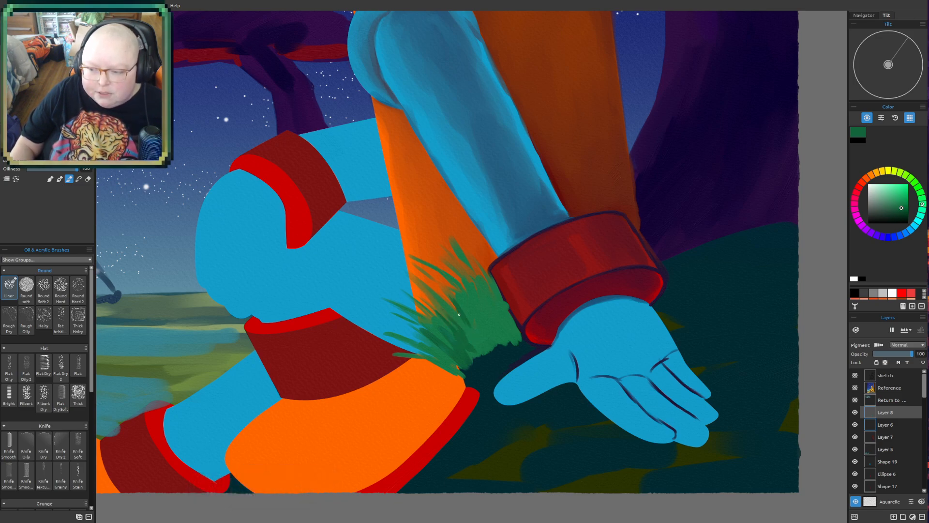
pyautogui.moveTo(476, 332)
pyautogui.mouseDown()
pyautogui.moveTo(457, 277)
pyautogui.moveTo(475, 308)
pyautogui.moveTo(474, 281)
pyautogui.mouseUp()
pyautogui.moveTo(507, 313); pyautogui.dragTo(491, 279)
pyautogui.moveTo(493, 339); pyautogui.dragTo(474, 316)
pyautogui.moveTo(482, 341)
pyautogui.mouseDown()
pyautogui.moveTo(467, 331)
pyautogui.moveTo(472, 348)
pyautogui.moveTo(416, 370)
pyautogui.mouseUp()
pyautogui.moveTo(479, 381)
pyautogui.mouseDown()
pyautogui.moveTo(450, 369)
pyautogui.moveTo(506, 330)
pyautogui.moveTo(486, 296)
pyautogui.mouseUp()
pyautogui.moveTo(505, 339)
pyautogui.mouseDown()
pyautogui.moveTo(497, 295)
pyautogui.moveTo(461, 287)
pyautogui.moveTo(508, 318)
pyautogui.moveTo(522, 345)
pyautogui.moveTo(484, 367)
pyautogui.moveTo(473, 341)
pyautogui.moveTo(453, 375)
pyautogui.moveTo(481, 376)
pyautogui.moveTo(477, 409)
pyautogui.moveTo(442, 429)
pyautogui.moveTo(483, 381)
pyautogui.moveTo(541, 347)
pyautogui.mouseUp()
pyautogui.moveTo(442, 407)
pyautogui.mouseDown()
pyautogui.moveTo(452, 375)
pyautogui.moveTo(421, 399)
pyautogui.moveTo(450, 375)
pyautogui.moveTo(406, 392)
pyautogui.moveTo(449, 385)
pyautogui.moveTo(406, 392)
pyautogui.moveTo(461, 387)
pyautogui.moveTo(447, 421)
pyautogui.moveTo(455, 443)
pyautogui.mouseUp()
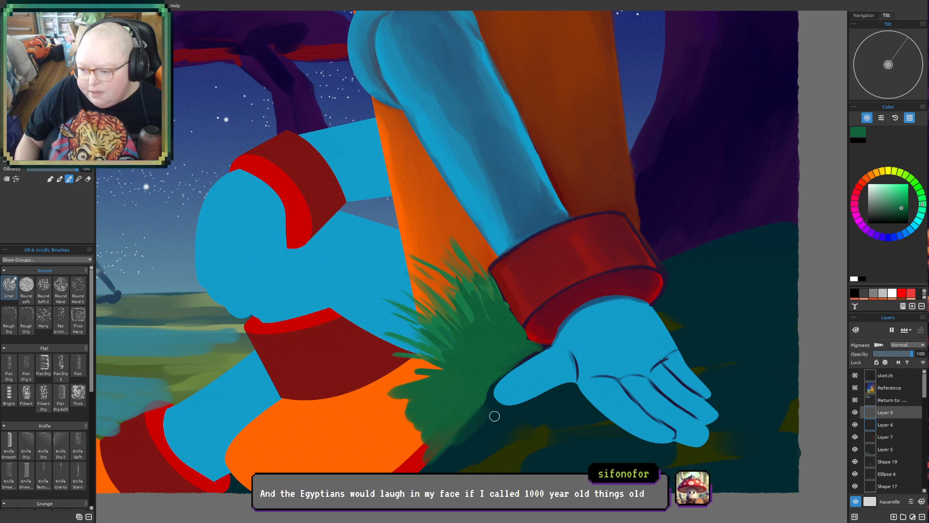
pyautogui.moveTo(489, 409)
pyautogui.mouseDown()
pyautogui.moveTo(456, 416)
pyautogui.moveTo(468, 379)
pyautogui.moveTo(467, 393)
pyautogui.moveTo(486, 386)
pyautogui.moveTo(464, 418)
pyautogui.moveTo(470, 427)
pyautogui.moveTo(489, 417)
pyautogui.moveTo(481, 428)
pyautogui.moveTo(502, 423)
pyautogui.mouseUp()
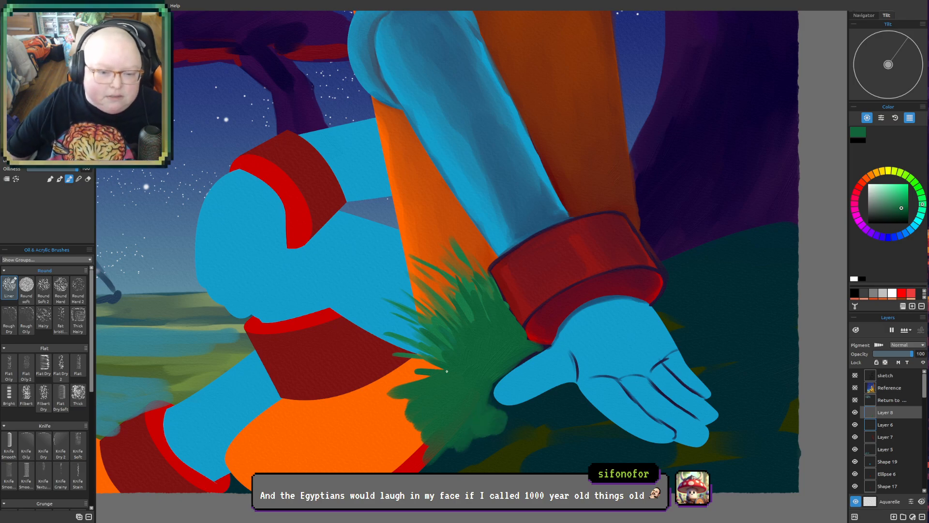
# - Paint a bluish teal-green bush below the grass, spreading over the orange boot down to the canvas's lower edge
pyautogui.scroll(-4, 492, 285)
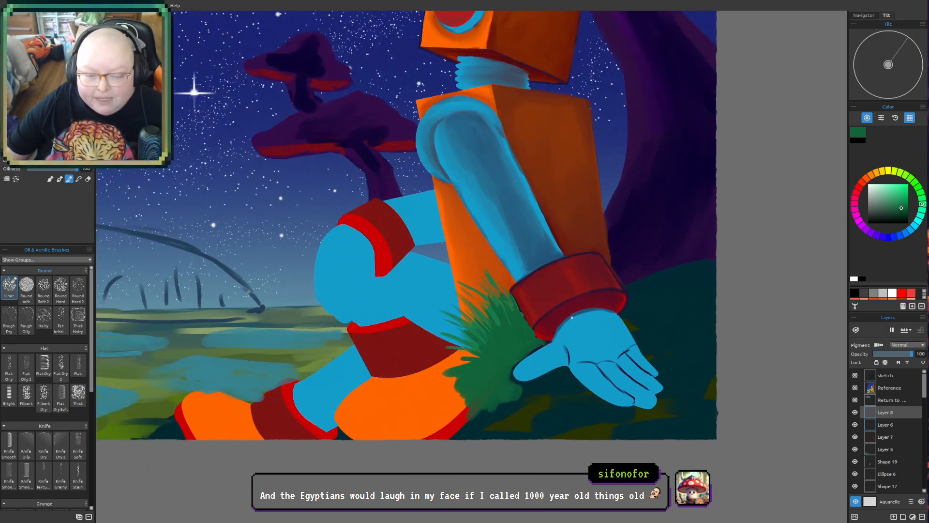
pyautogui.scroll(4, 591, 355)
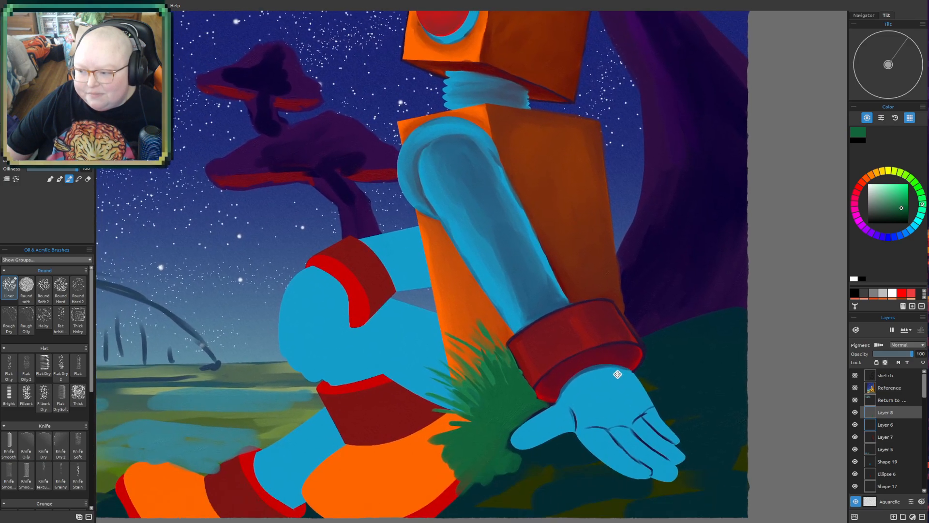
pyautogui.moveTo(618, 374); pyautogui.dragTo(620, 361)
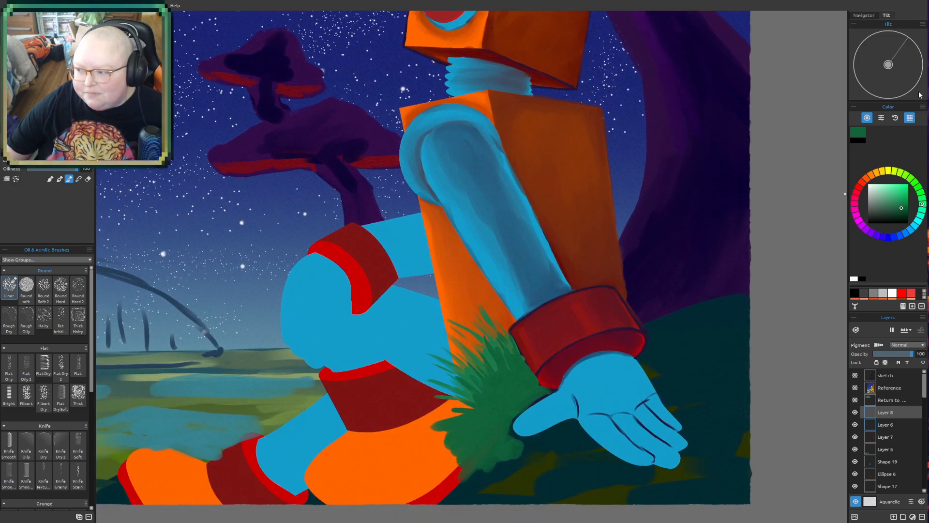
pyautogui.click(905, 208)
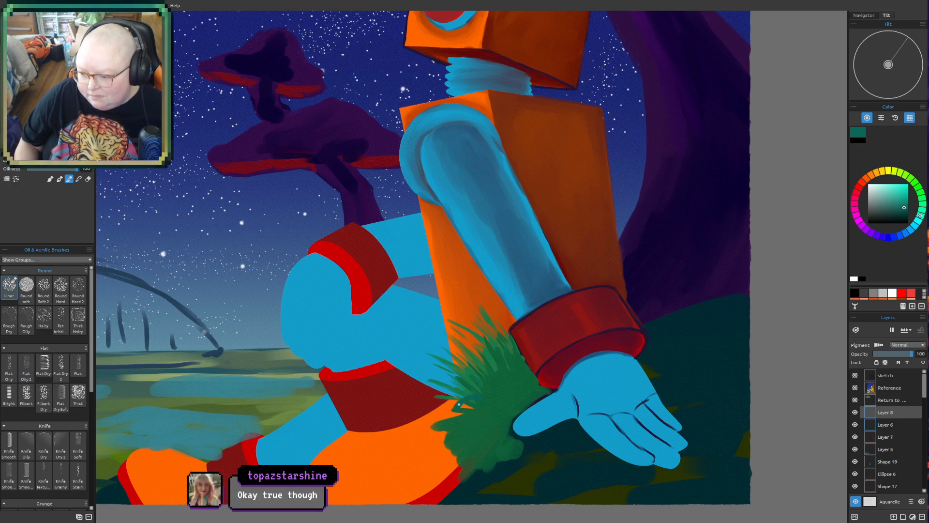
pyautogui.moveTo(456, 409)
pyautogui.mouseDown()
pyautogui.moveTo(416, 440)
pyautogui.moveTo(440, 430)
pyautogui.moveTo(422, 450)
pyautogui.moveTo(425, 435)
pyautogui.moveTo(409, 468)
pyautogui.mouseUp()
pyautogui.moveTo(427, 436)
pyautogui.mouseDown()
pyautogui.moveTo(469, 447)
pyautogui.moveTo(437, 448)
pyautogui.moveTo(438, 466)
pyautogui.moveTo(477, 453)
pyautogui.moveTo(464, 432)
pyautogui.mouseUp()
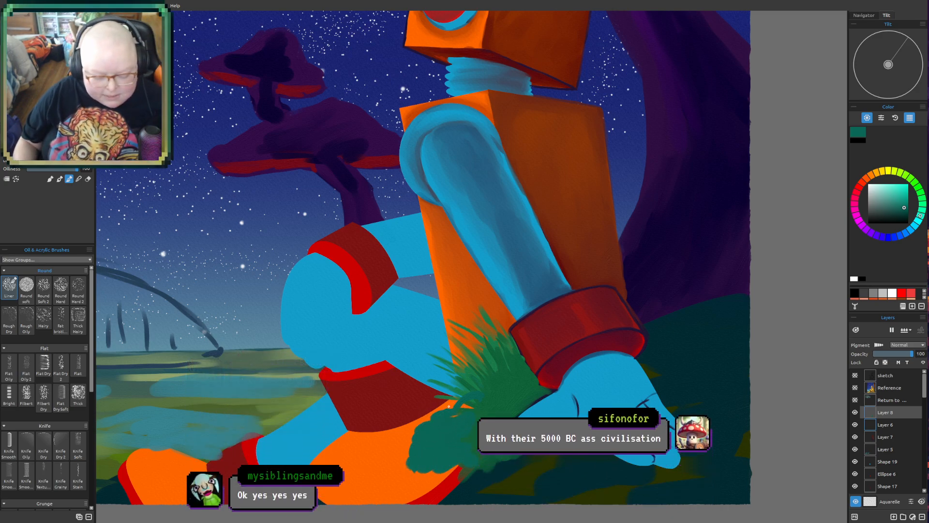
pyautogui.moveTo(457, 417)
pyautogui.mouseDown()
pyautogui.moveTo(472, 410)
pyautogui.moveTo(474, 420)
pyautogui.mouseUp()
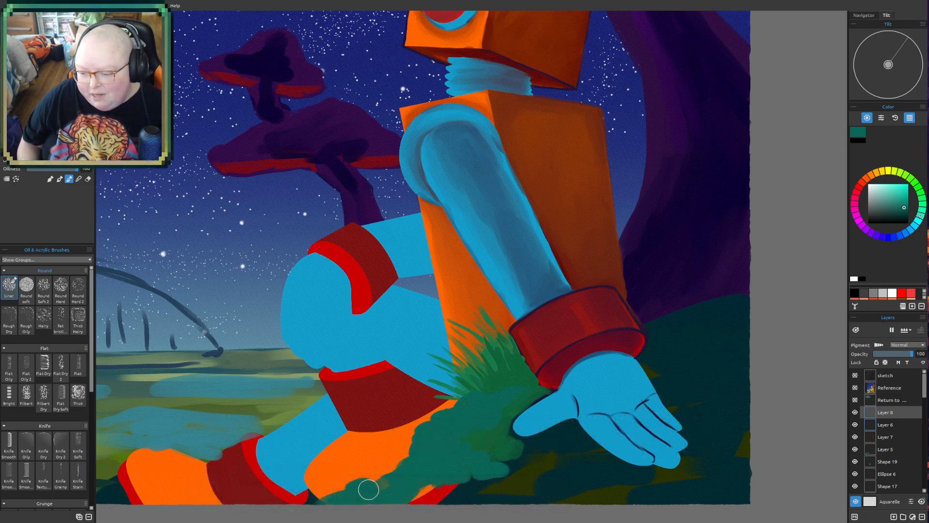
# - Fill in the teal bush's lower part over the boot's red edge and extend a low clump beneath the blue hand
pyautogui.moveTo(418, 481)
pyautogui.mouseDown()
pyautogui.moveTo(458, 488)
pyautogui.moveTo(444, 501)
pyautogui.moveTo(414, 496)
pyautogui.moveTo(424, 504)
pyautogui.moveTo(447, 486)
pyautogui.moveTo(428, 503)
pyautogui.moveTo(452, 497)
pyautogui.moveTo(457, 514)
pyautogui.moveTo(484, 493)
pyautogui.mouseUp()
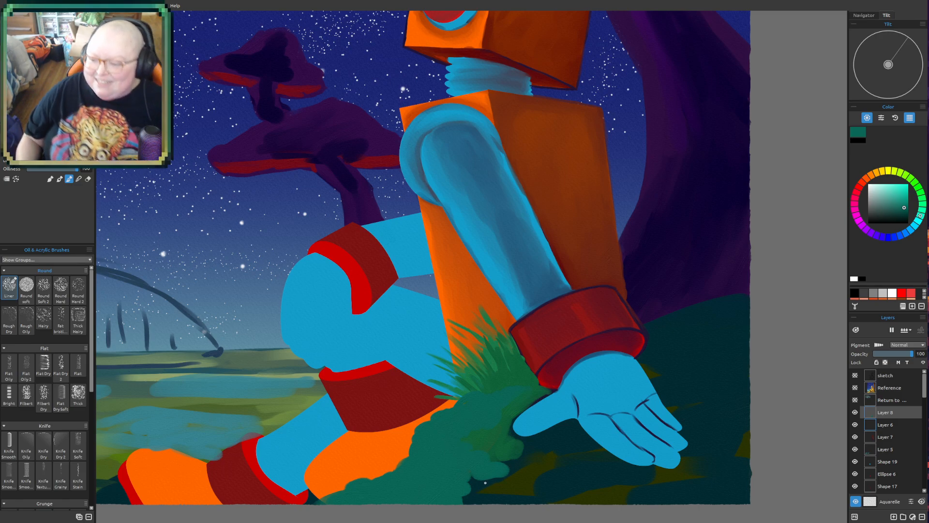
pyautogui.moveTo(494, 461); pyautogui.dragTo(559, 465)
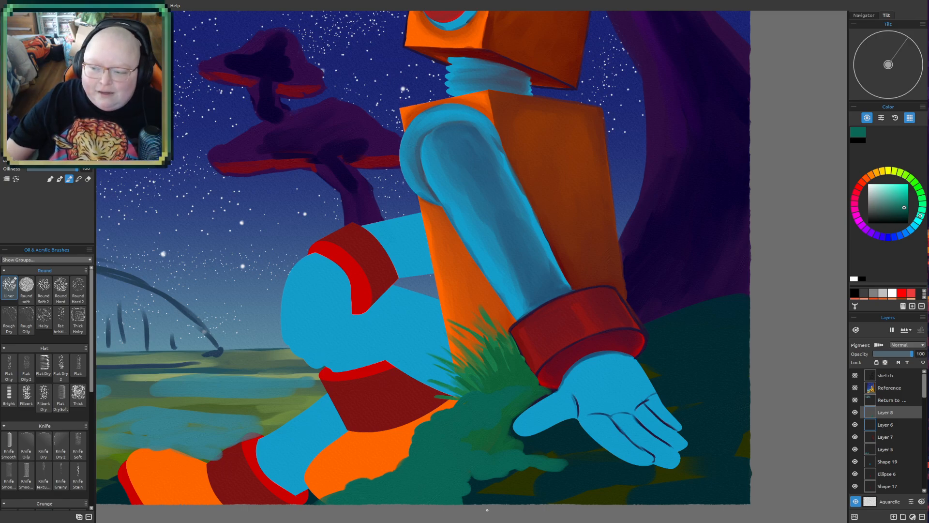
pyautogui.scroll(1, 556, 332)
pyautogui.moveTo(569, 352); pyautogui.dragTo(539, 297)
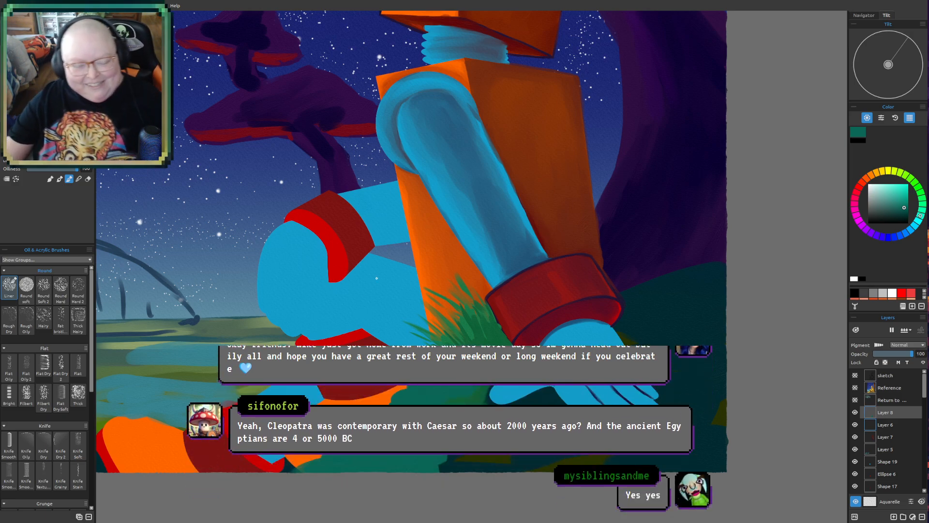
pyautogui.scroll(1, 339, 290)
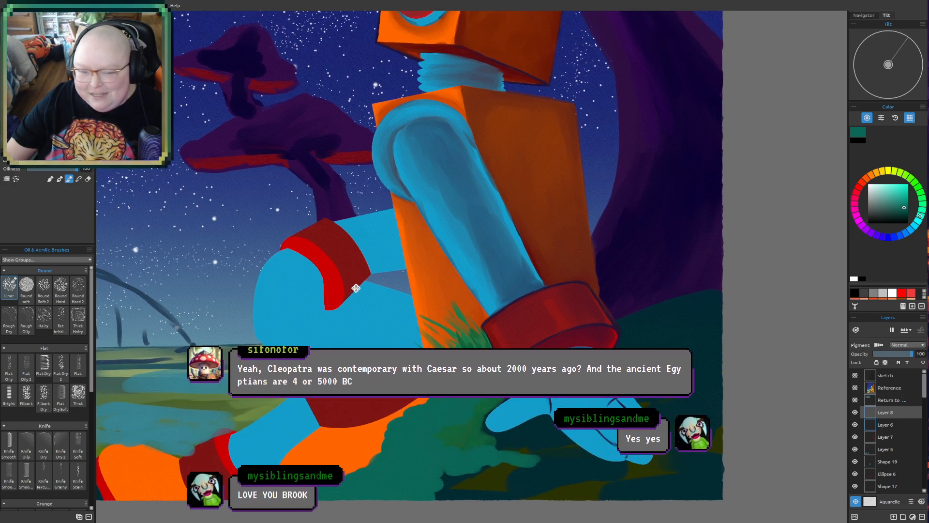
# - Extend the teal-green bush clumps beneath the robot's blue hand with more leafy strokes toward the canvas's lower edge
pyautogui.moveTo(396, 297)
pyautogui.mouseDown()
pyautogui.moveTo(338, 264)
pyautogui.moveTo(334, 286)
pyautogui.mouseUp()
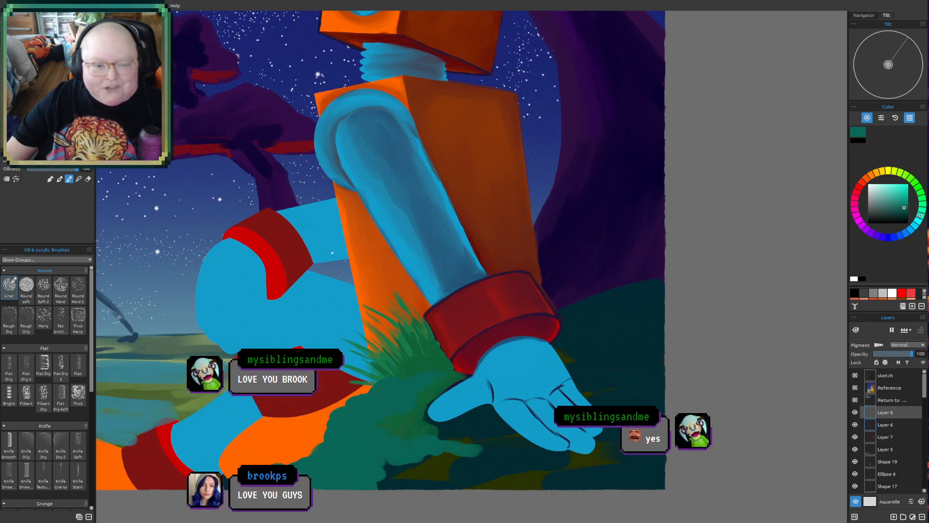
pyautogui.moveTo(317, 254); pyautogui.dragTo(377, 235)
pyautogui.scroll(-1, 379, 237)
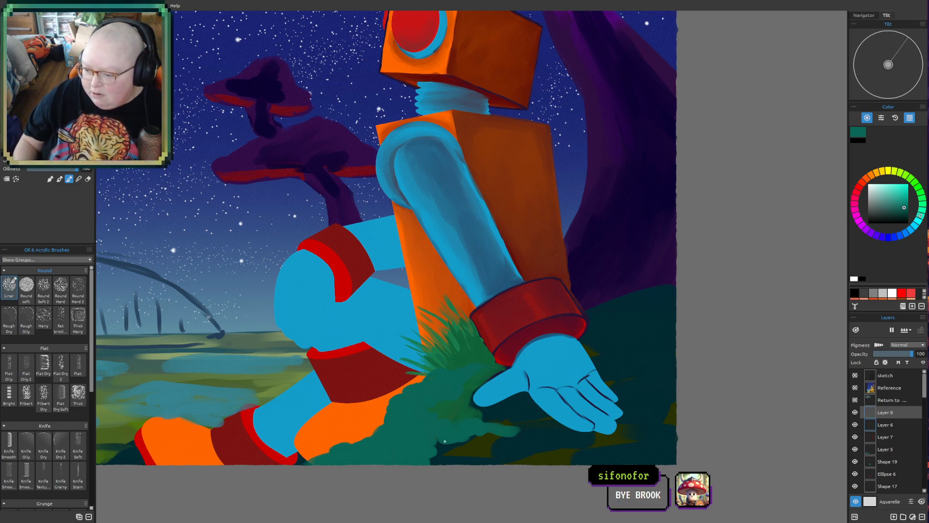
pyautogui.moveTo(445, 441)
pyautogui.mouseDown()
pyautogui.moveTo(498, 456)
pyautogui.moveTo(433, 459)
pyautogui.moveTo(440, 466)
pyautogui.moveTo(505, 427)
pyautogui.moveTo(485, 423)
pyautogui.moveTo(512, 418)
pyautogui.moveTo(542, 427)
pyautogui.moveTo(496, 437)
pyautogui.moveTo(548, 444)
pyautogui.mouseUp()
pyautogui.moveTo(484, 440)
pyautogui.mouseDown()
pyautogui.moveTo(475, 437)
pyautogui.moveTo(490, 442)
pyautogui.mouseUp()
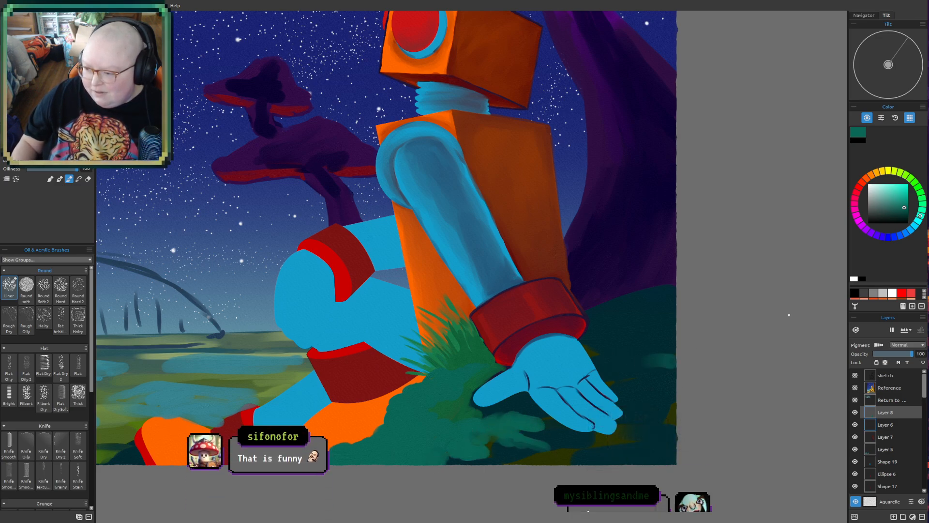
# - Paint dark teal-green foliage clumps over the dark hill behind and beside the robot's blue hand
pyautogui.click(904, 214)
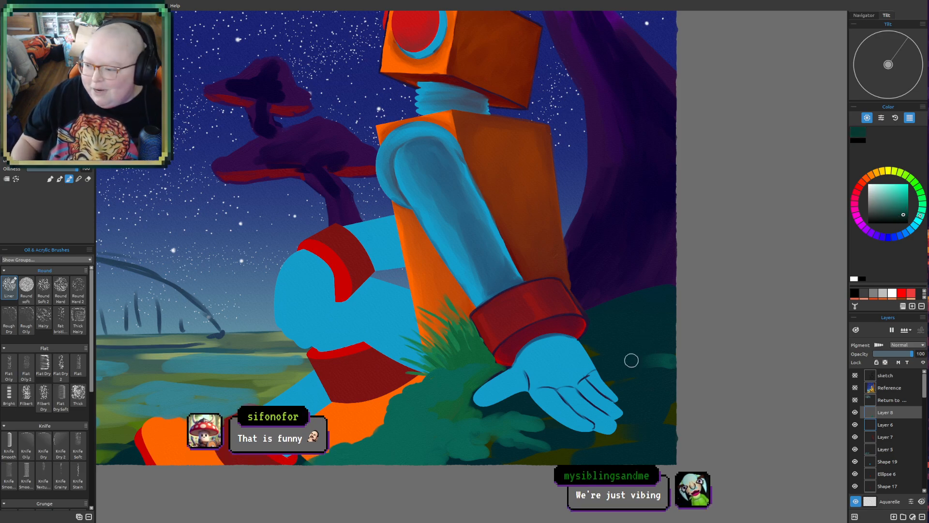
pyautogui.moveTo(614, 368); pyautogui.dragTo(600, 362)
pyautogui.moveTo(648, 381)
pyautogui.mouseDown()
pyautogui.moveTo(692, 398)
pyautogui.moveTo(611, 383)
pyautogui.mouseUp()
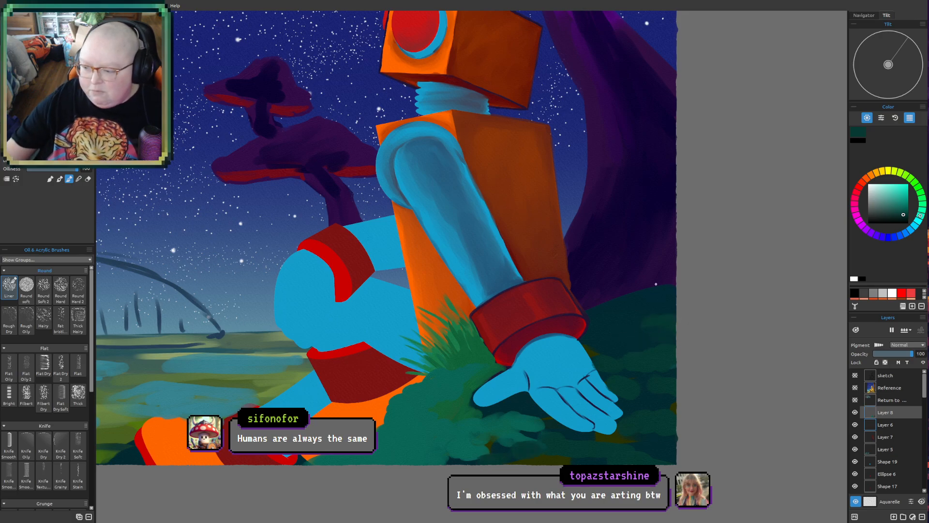
pyautogui.scroll(-3, 625, 292)
pyautogui.moveTo(562, 308)
pyautogui.mouseDown()
pyautogui.moveTo(573, 411)
pyautogui.moveTo(574, 358)
pyautogui.mouseUp()
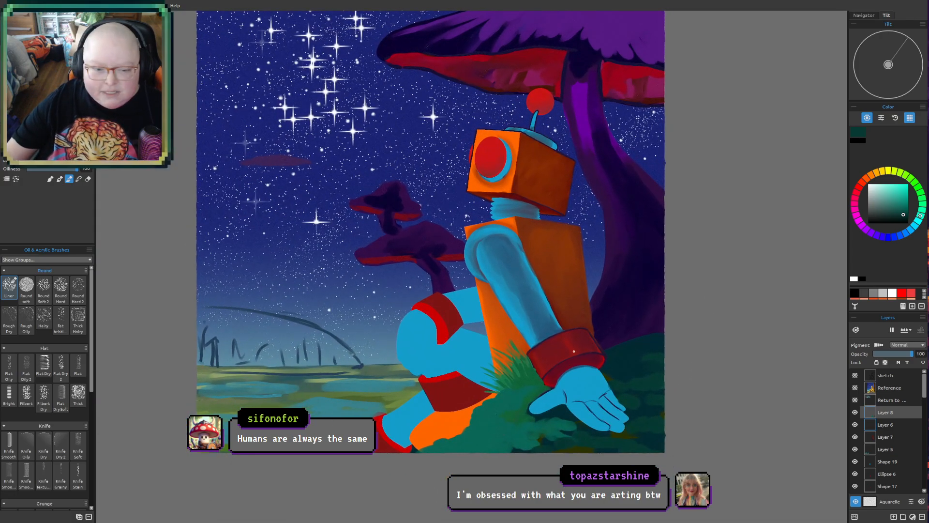
pyautogui.scroll(5, 579, 353)
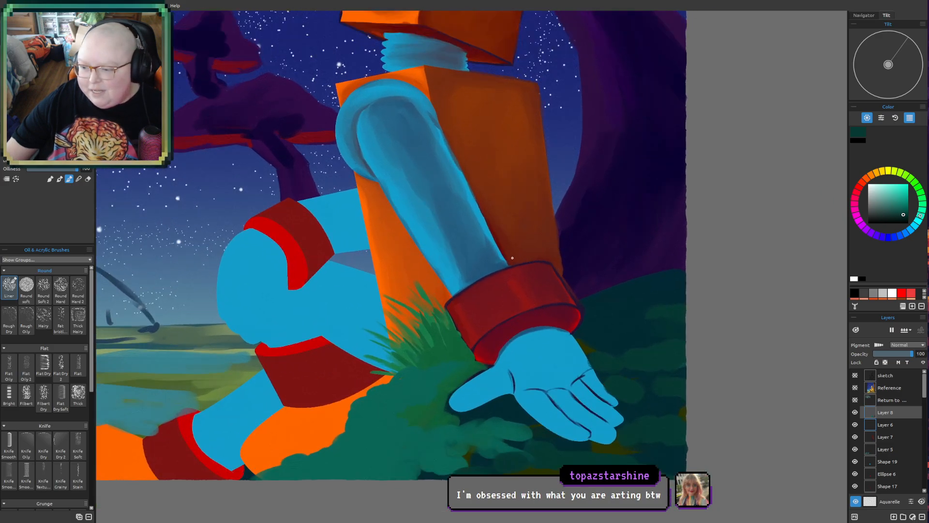
pyautogui.moveTo(526, 244); pyautogui.dragTo(518, 262)
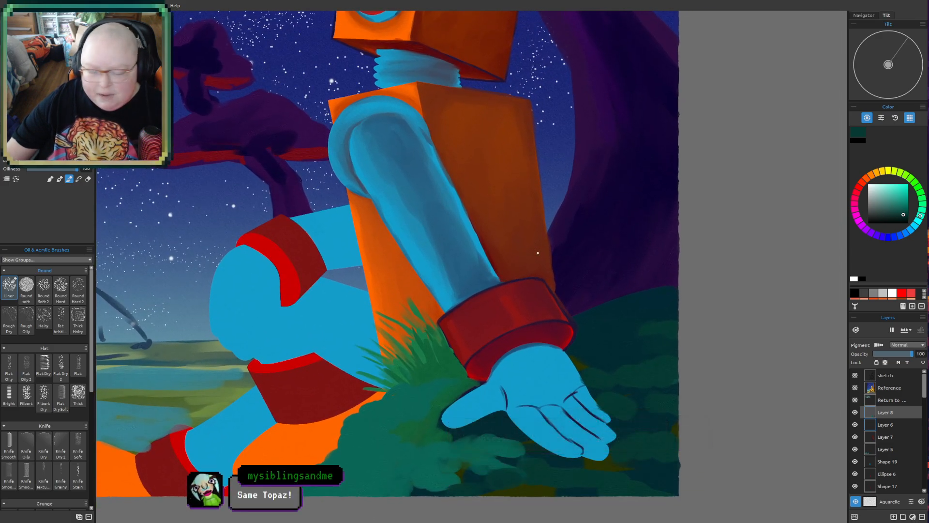
pyautogui.click(917, 227)
pyautogui.moveTo(905, 196); pyautogui.dragTo(907, 199)
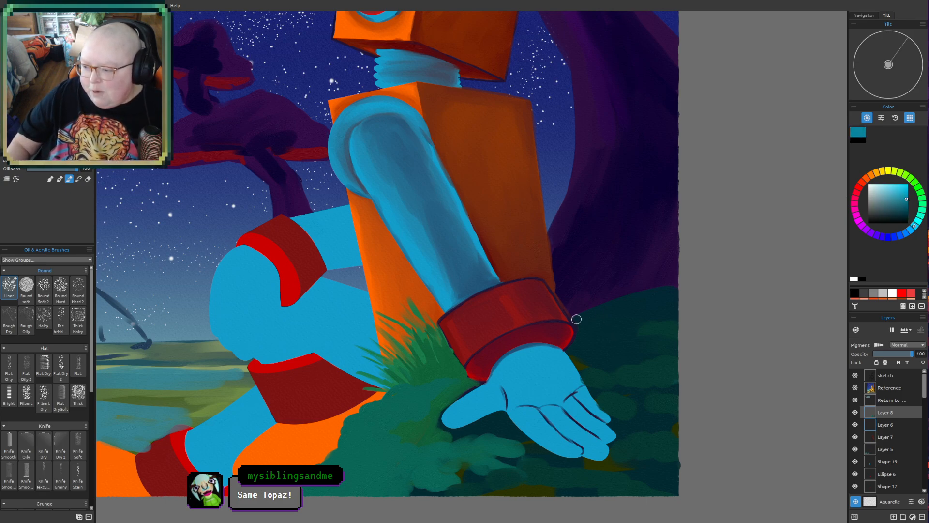
pyautogui.moveTo(579, 309); pyautogui.dragTo(624, 320)
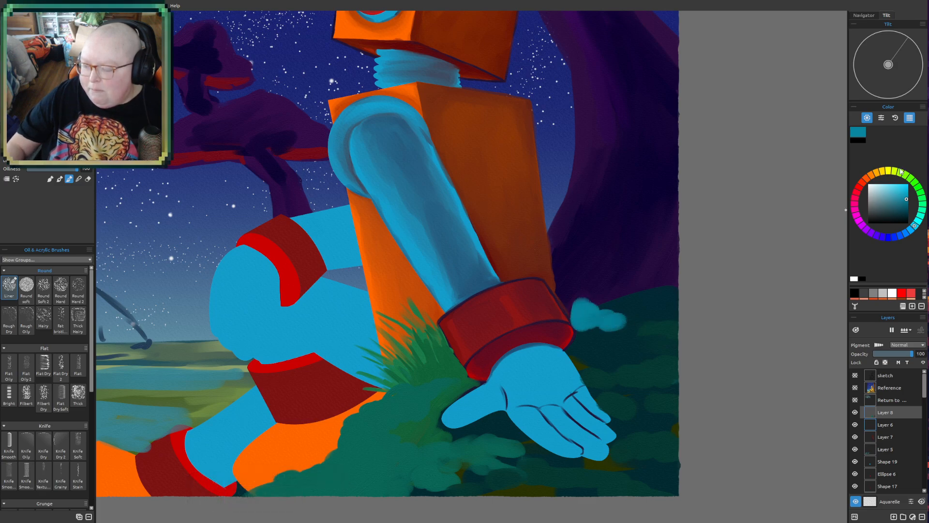
pyautogui.hotkey('ctrl', 'z')
pyautogui.hotkey('ctrl', 'z')
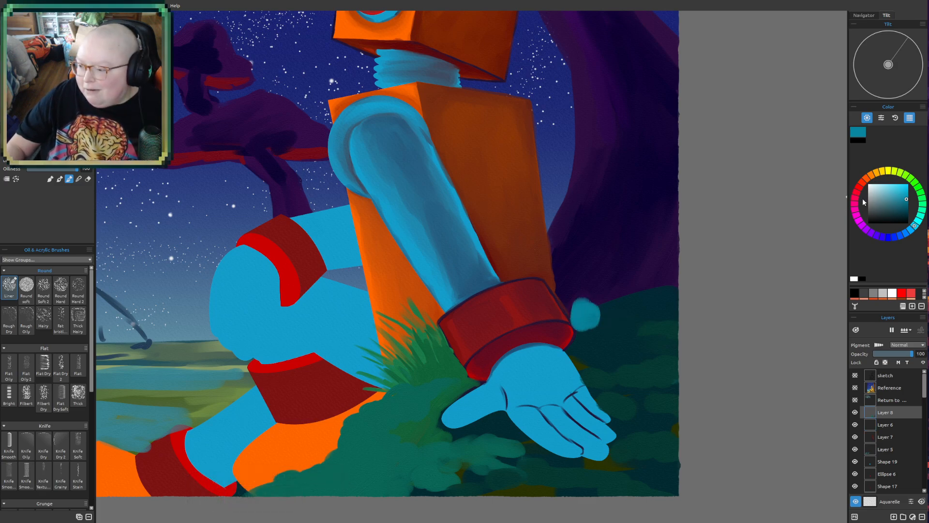
# - Paint dark blue-teal foliage clumps along the hill's upper edge beside the red wrist cuff
pyautogui.moveTo(899, 209); pyautogui.dragTo(899, 214)
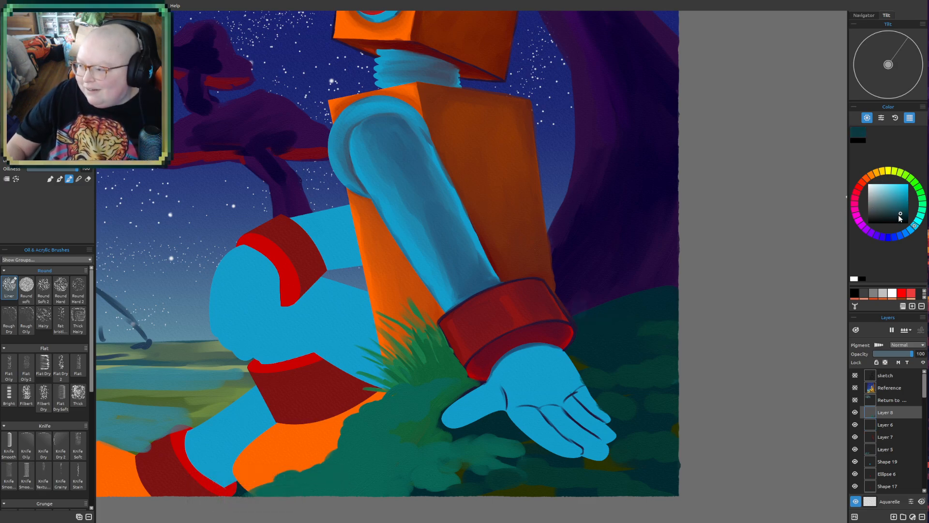
pyautogui.moveTo(598, 304)
pyautogui.mouseDown()
pyautogui.moveTo(651, 321)
pyautogui.moveTo(599, 325)
pyautogui.moveTo(593, 336)
pyautogui.moveTo(641, 347)
pyautogui.mouseUp()
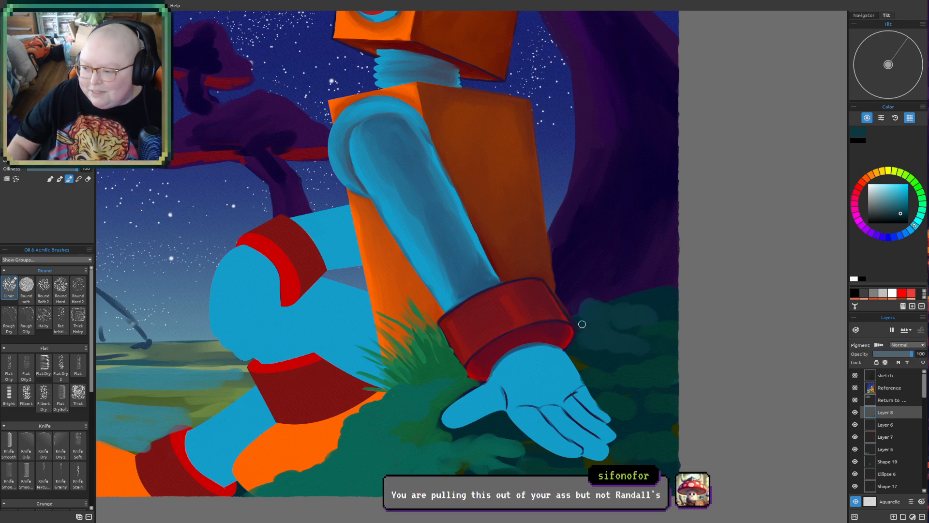
pyautogui.moveTo(574, 312); pyautogui.dragTo(573, 310)
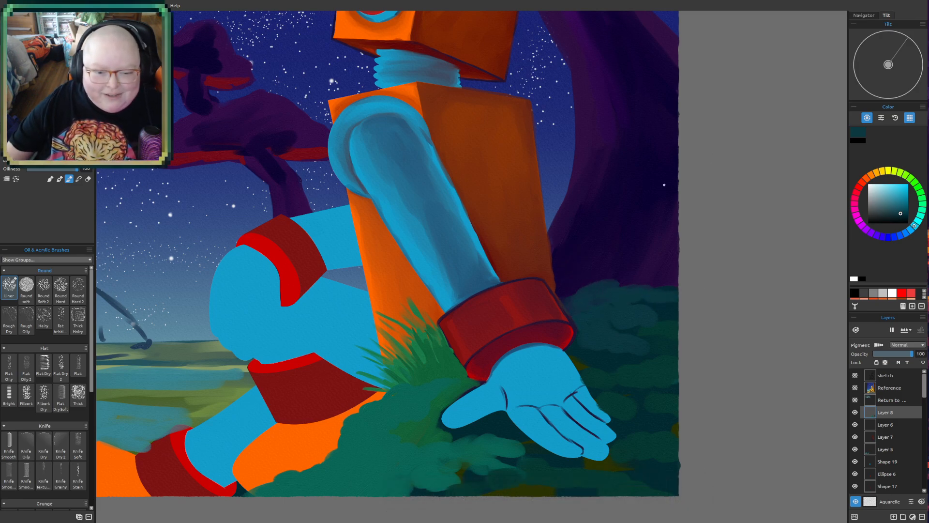
# - Raise the dark blue-teal bush's rounded top edge over the base of the purple mushroom trunk at the canvas's edge
pyautogui.moveTo(506, 412); pyautogui.dragTo(487, 366)
pyautogui.moveTo(553, 346)
pyautogui.mouseDown()
pyautogui.moveTo(524, 373)
pyautogui.moveTo(533, 390)
pyautogui.mouseUp()
pyautogui.moveTo(595, 304); pyautogui.dragTo(606, 307)
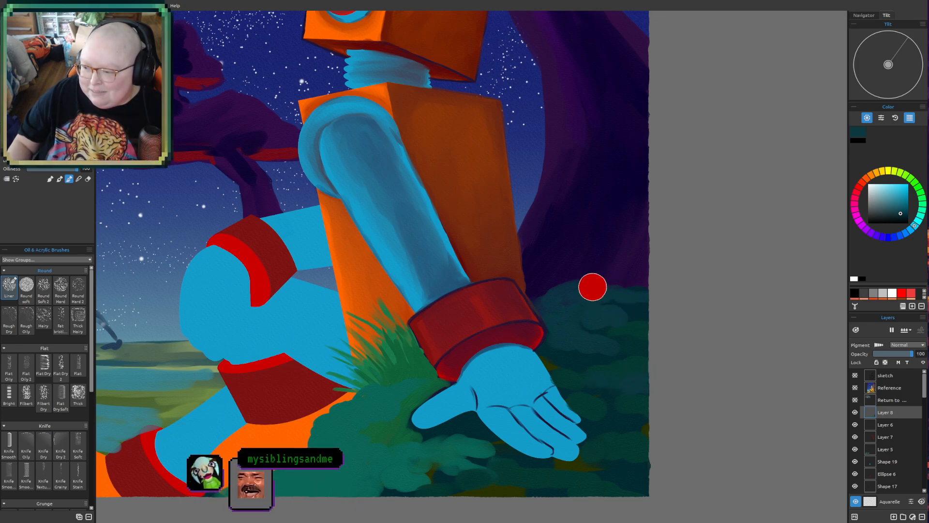
pyautogui.moveTo(644, 265)
pyautogui.mouseDown()
pyautogui.moveTo(621, 279)
pyautogui.moveTo(664, 285)
pyautogui.mouseUp()
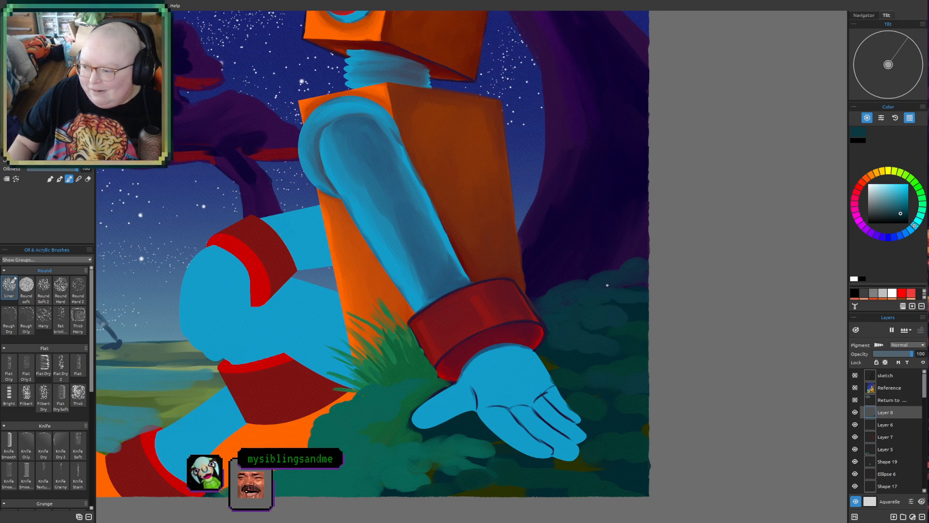
pyautogui.scroll(-3, 662, 268)
pyautogui.moveTo(673, 257); pyautogui.dragTo(664, 288)
pyautogui.scroll(2, 630, 325)
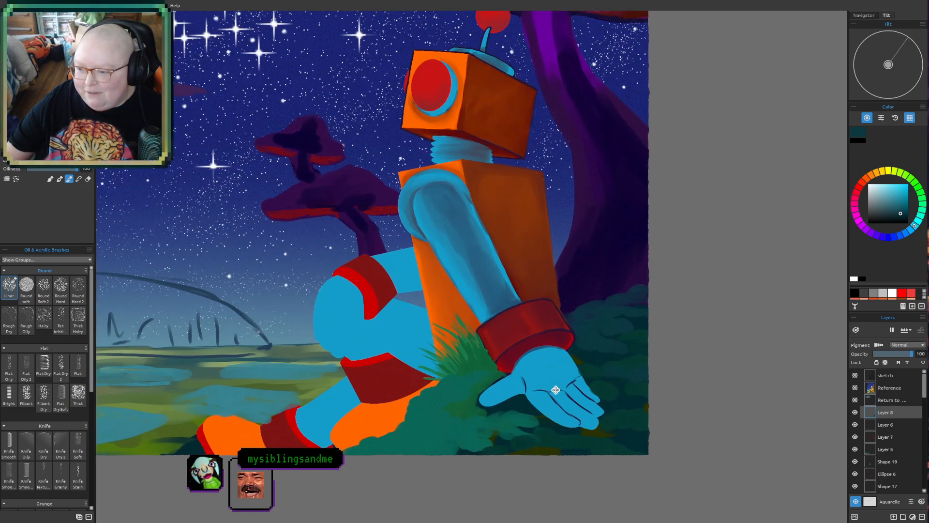
# - Highlight the bush behind the red wrist cuff with lighter teal and green-teal leaf clumps
pyautogui.click(924, 212)
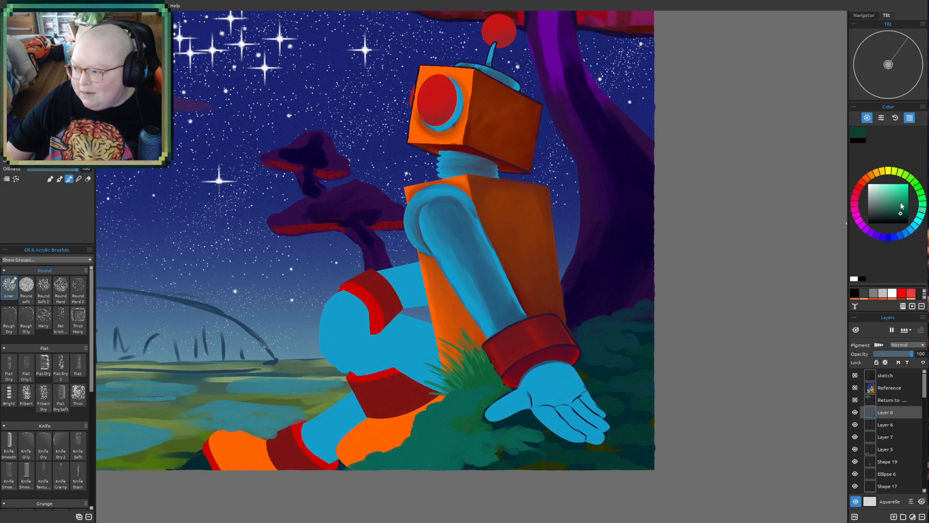
pyautogui.click(902, 203)
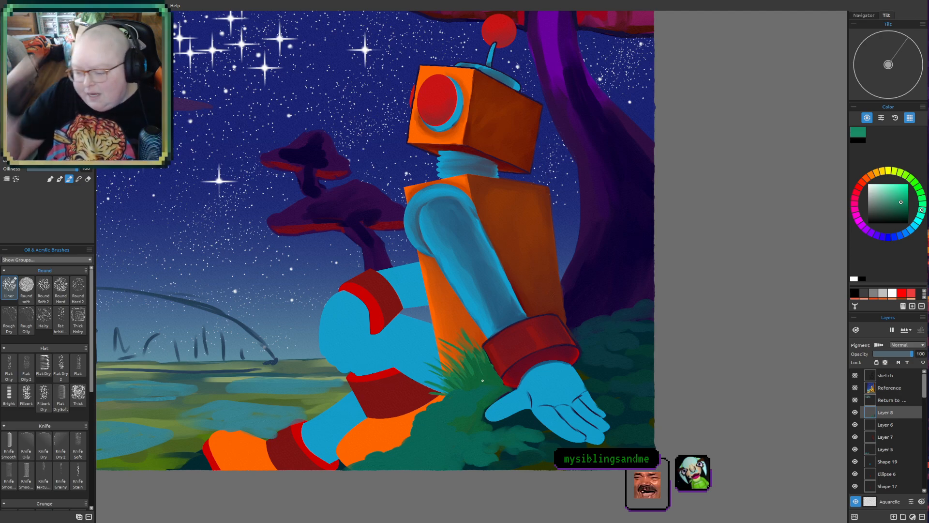
pyautogui.moveTo(549, 396)
pyautogui.mouseDown()
pyautogui.moveTo(538, 422)
pyautogui.moveTo(490, 403)
pyautogui.mouseUp()
pyautogui.scroll(1, 610, 367)
pyautogui.moveTo(610, 367); pyautogui.dragTo(594, 342)
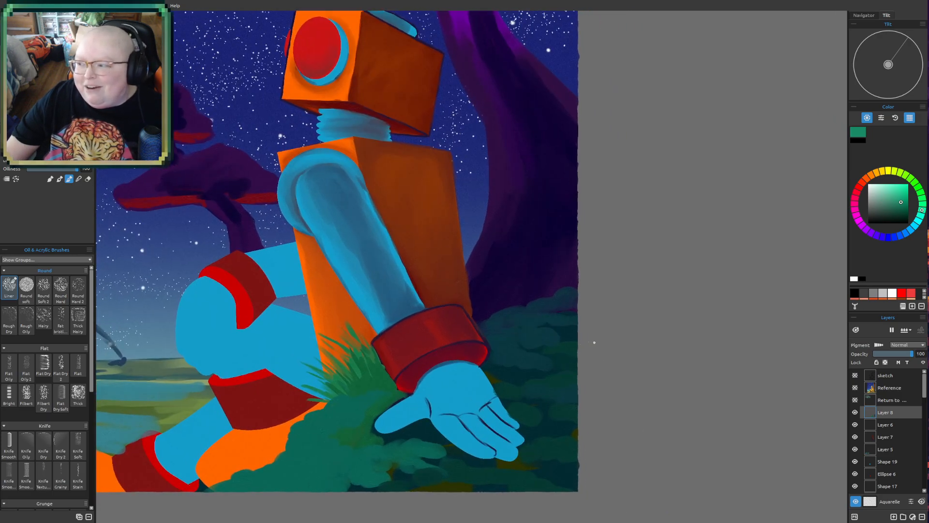
pyautogui.click(919, 219)
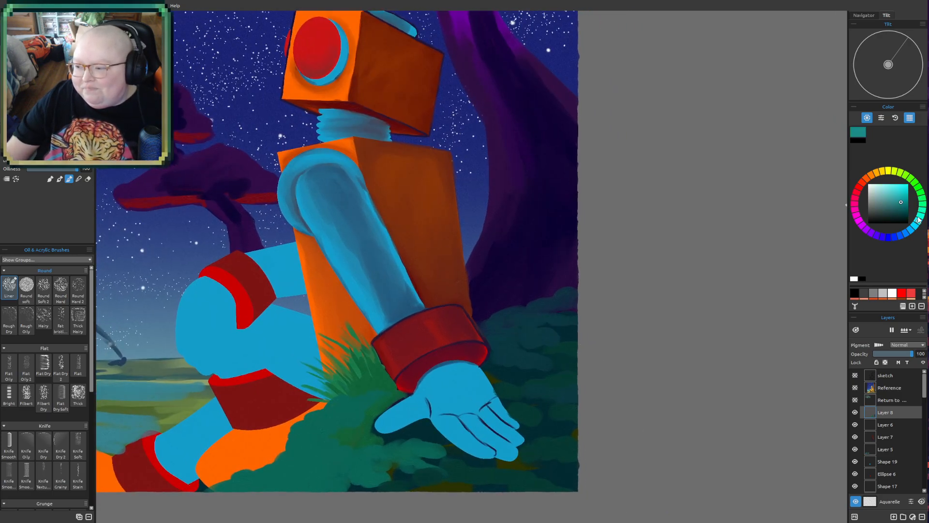
pyautogui.moveTo(494, 321)
pyautogui.mouseDown()
pyautogui.moveTo(539, 289)
pyautogui.moveTo(531, 280)
pyautogui.moveTo(548, 289)
pyautogui.moveTo(548, 300)
pyautogui.moveTo(536, 293)
pyautogui.moveTo(527, 304)
pyautogui.moveTo(553, 302)
pyautogui.moveTo(492, 302)
pyautogui.moveTo(481, 309)
pyautogui.moveTo(498, 310)
pyautogui.moveTo(497, 318)
pyautogui.moveTo(480, 321)
pyautogui.moveTo(494, 304)
pyautogui.moveTo(478, 293)
pyautogui.moveTo(481, 301)
pyautogui.moveTo(504, 303)
pyautogui.mouseUp()
pyautogui.moveTo(557, 290)
pyautogui.mouseDown()
pyautogui.moveTo(583, 285)
pyautogui.moveTo(553, 297)
pyautogui.moveTo(578, 297)
pyautogui.moveTo(552, 301)
pyautogui.moveTo(573, 303)
pyautogui.moveTo(575, 288)
pyautogui.moveTo(587, 291)
pyautogui.moveTo(584, 307)
pyautogui.moveTo(502, 320)
pyautogui.moveTo(571, 298)
pyautogui.moveTo(552, 321)
pyautogui.moveTo(586, 321)
pyautogui.moveTo(505, 336)
pyautogui.moveTo(526, 337)
pyautogui.moveTo(497, 333)
pyautogui.moveTo(538, 336)
pyautogui.moveTo(557, 348)
pyautogui.moveTo(561, 334)
pyautogui.moveTo(573, 337)
pyautogui.moveTo(519, 353)
pyautogui.moveTo(540, 380)
pyautogui.mouseUp()
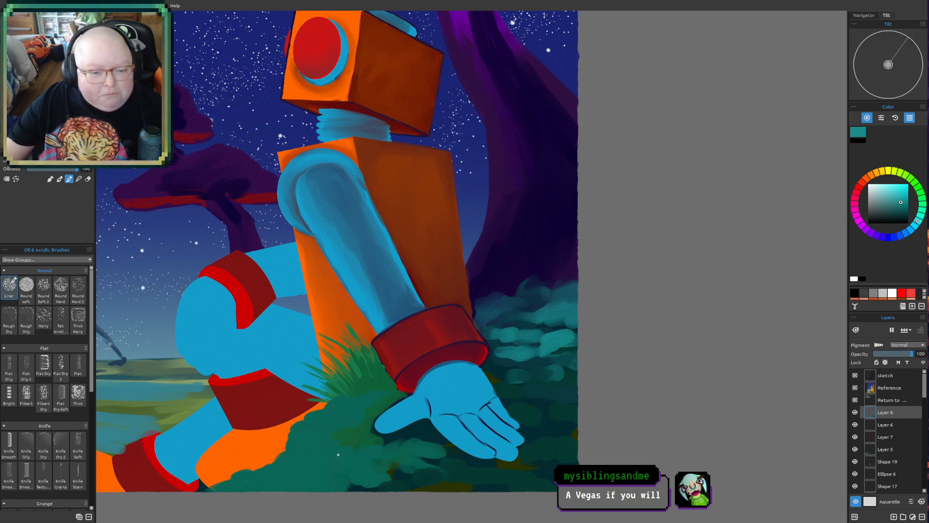
pyautogui.moveTo(510, 314)
pyautogui.mouseDown()
pyautogui.moveTo(515, 341)
pyautogui.moveTo(530, 318)
pyautogui.moveTo(525, 333)
pyautogui.moveTo(485, 326)
pyautogui.mouseUp()
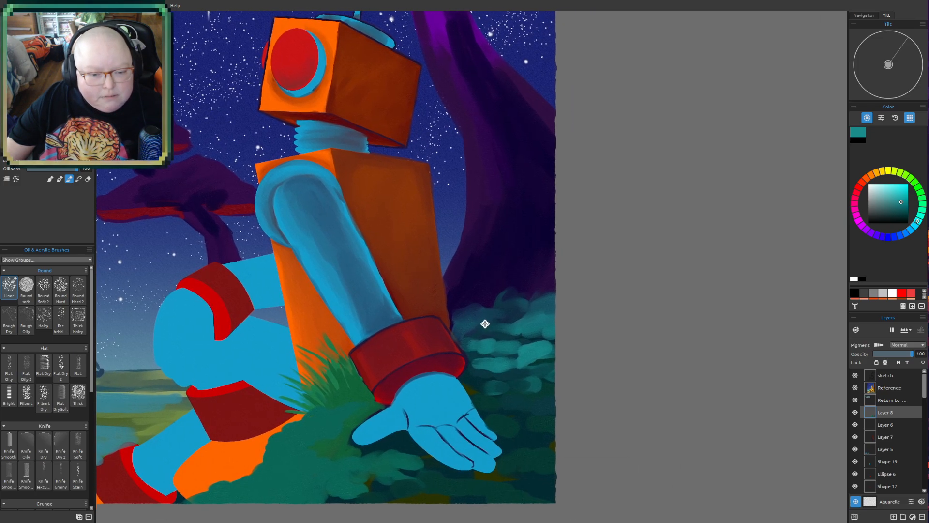
pyautogui.click(923, 215)
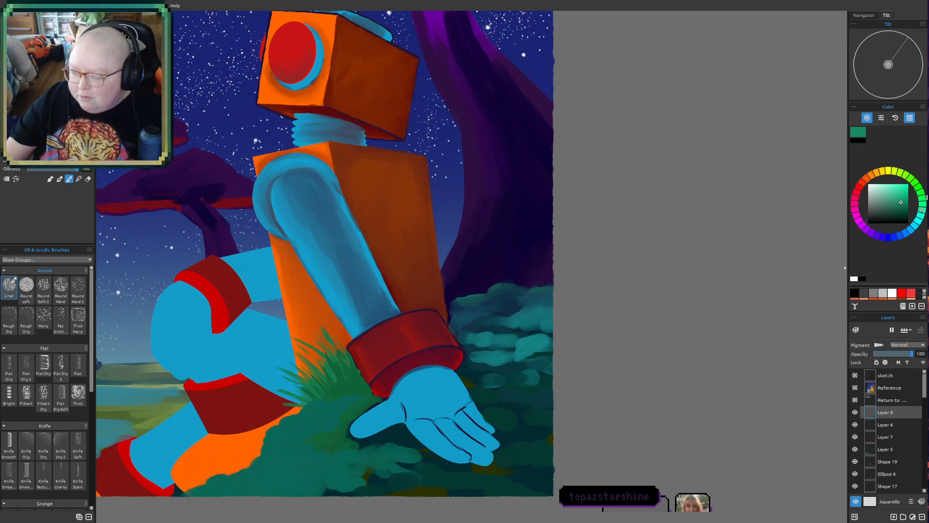
# - Paint the first thin green grass blades rising from the bush's top against the purple mushroom trunk
pyautogui.click(922, 196)
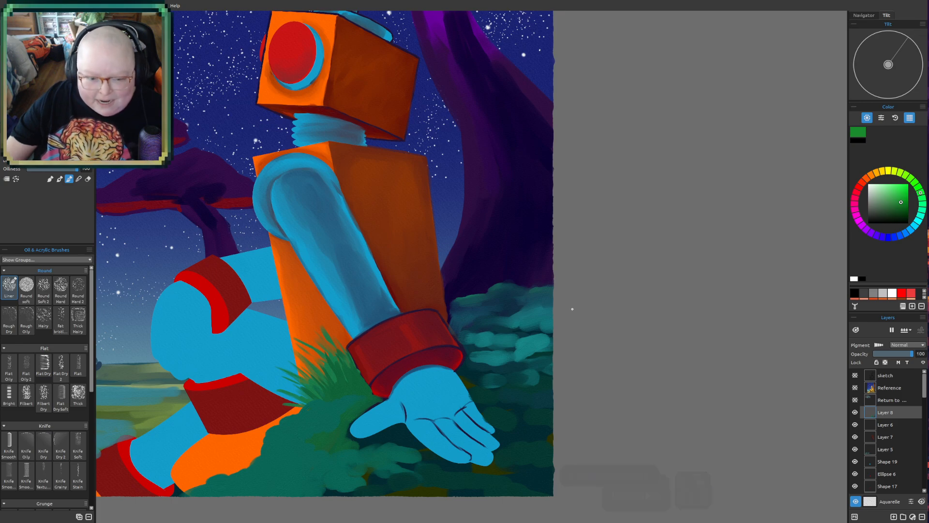
pyautogui.moveTo(580, 314)
pyautogui.mouseDown()
pyautogui.moveTo(591, 310)
pyautogui.moveTo(597, 323)
pyautogui.mouseUp()
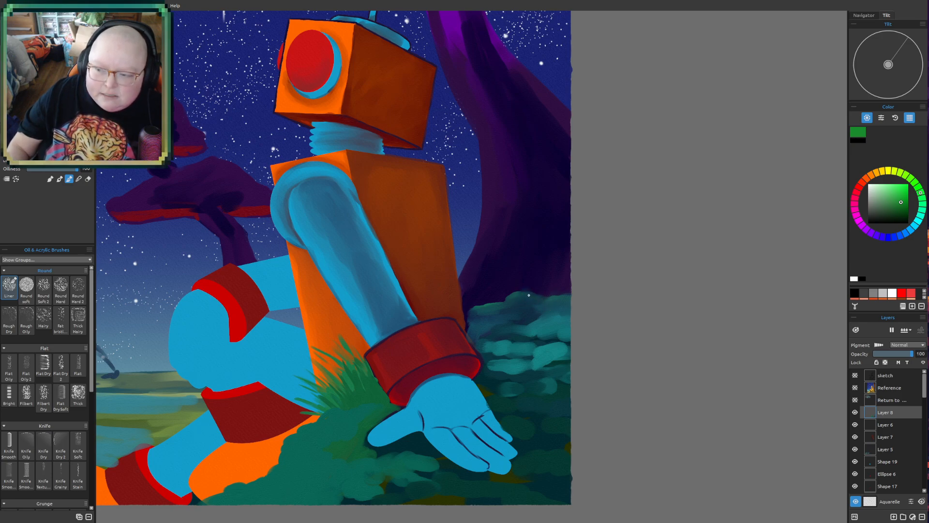
pyautogui.moveTo(529, 299); pyautogui.dragTo(529, 250)
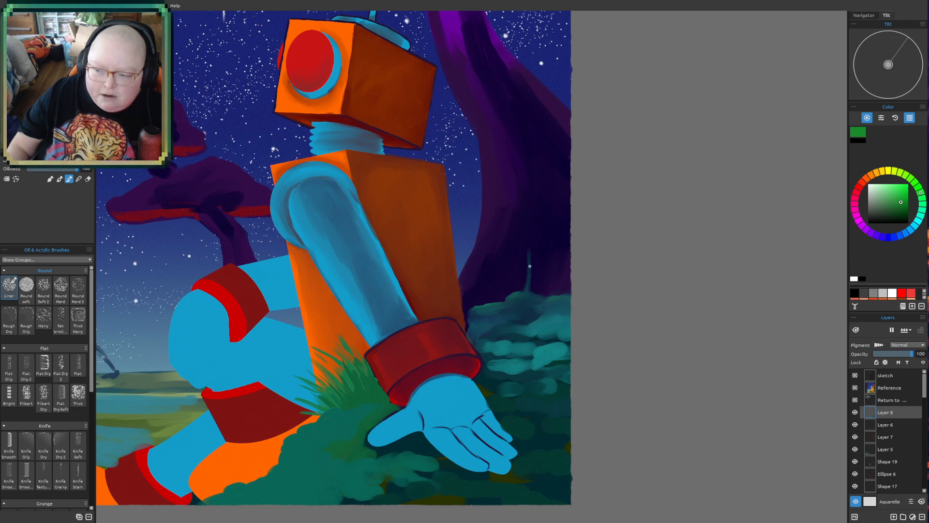
pyautogui.moveTo(520, 284); pyautogui.dragTo(502, 233)
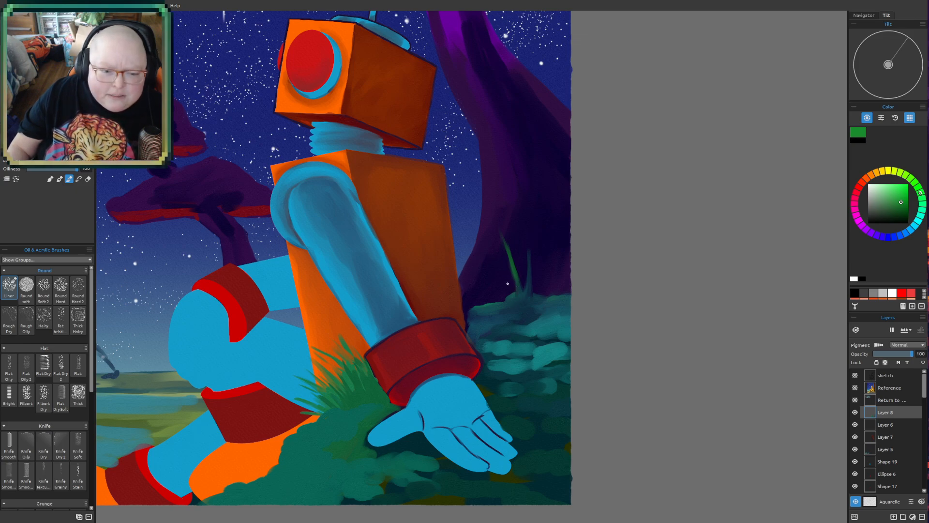
pyautogui.moveTo(514, 290); pyautogui.dragTo(502, 261)
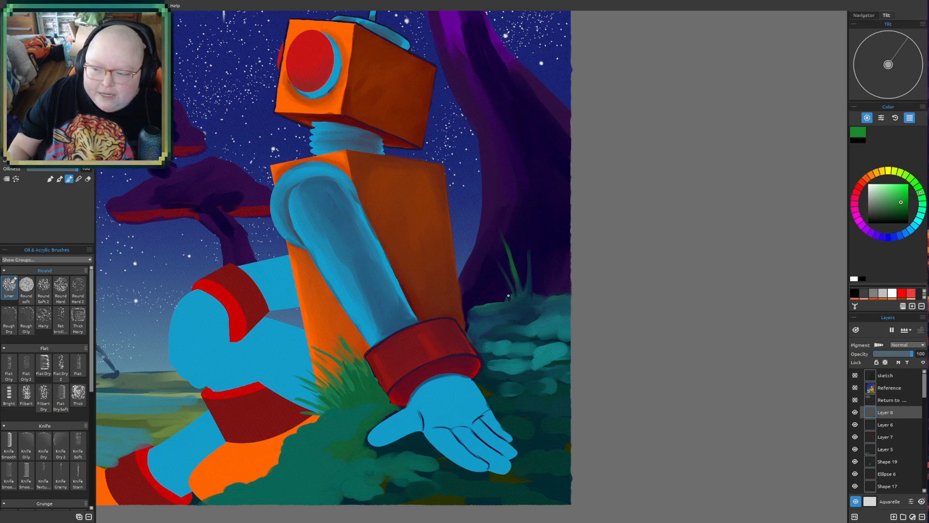
pyautogui.moveTo(506, 300); pyautogui.dragTo(485, 266)
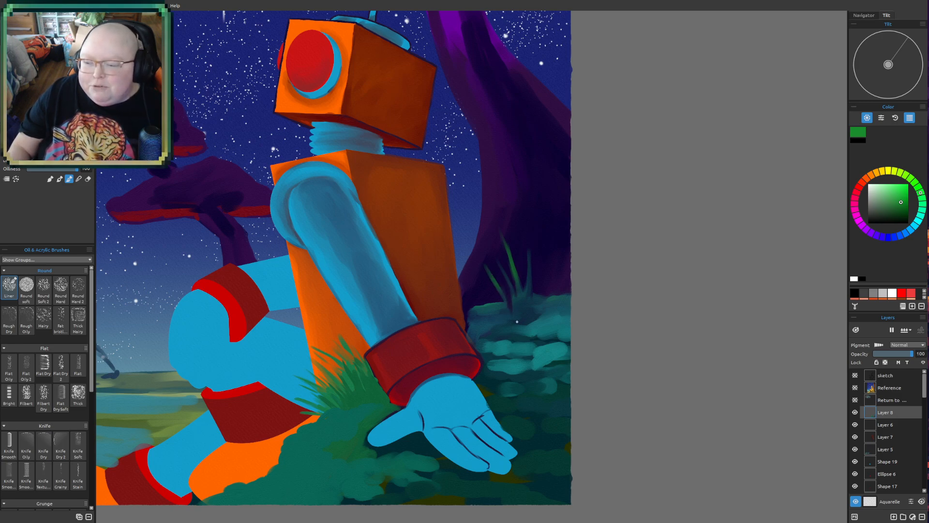
# - Paint more thin green grass blades along the bush's top, from behind the robot's back to the canvas's edge
pyautogui.moveTo(526, 293); pyautogui.dragTo(520, 265)
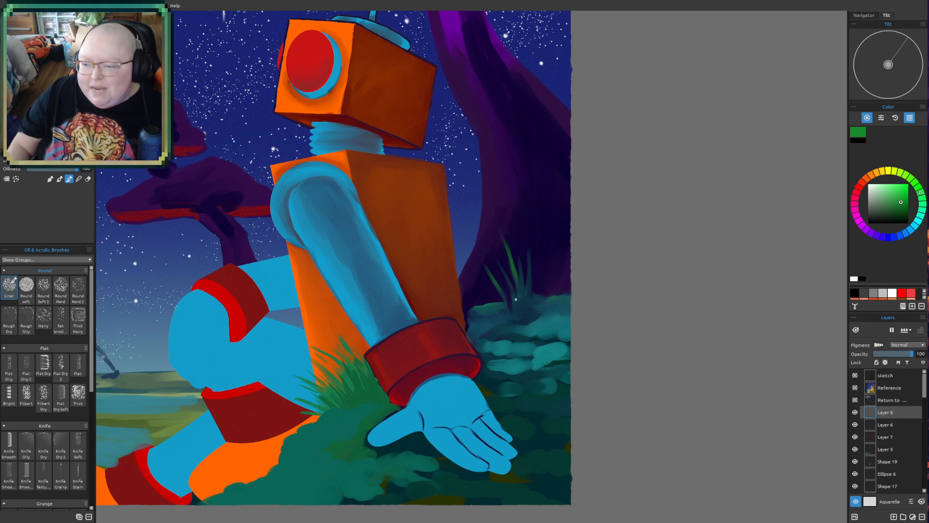
pyautogui.moveTo(508, 310); pyautogui.dragTo(508, 266)
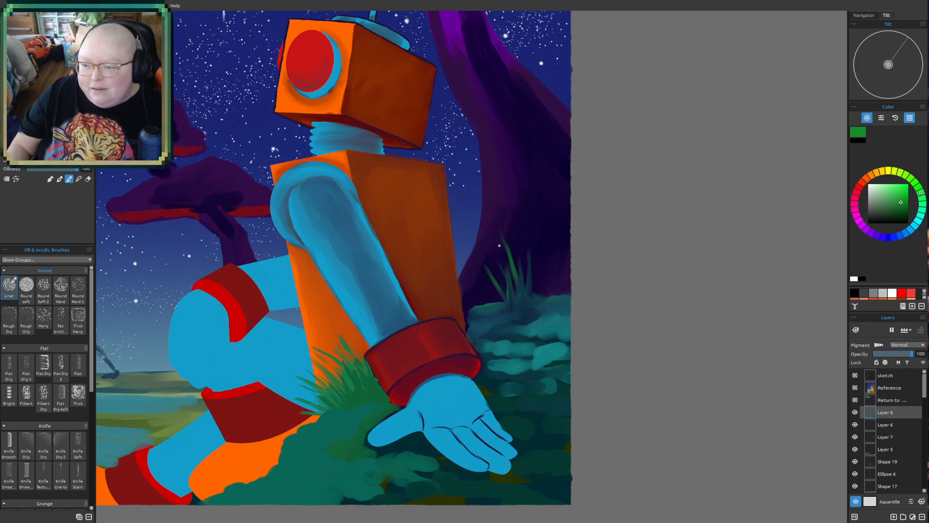
pyautogui.moveTo(503, 302)
pyautogui.mouseDown()
pyautogui.moveTo(484, 278)
pyautogui.moveTo(476, 286)
pyautogui.mouseUp()
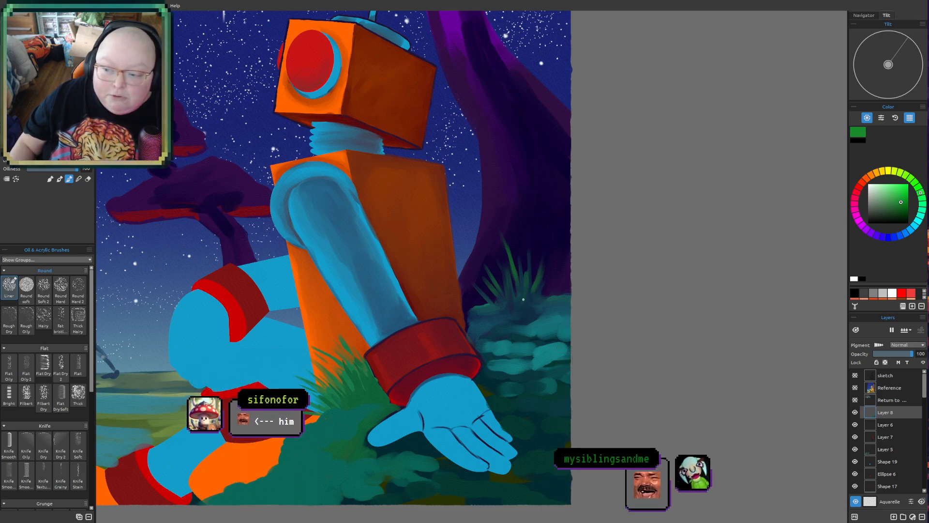
pyautogui.moveTo(515, 299)
pyautogui.mouseDown()
pyautogui.moveTo(504, 259)
pyautogui.moveTo(506, 311)
pyautogui.moveTo(508, 269)
pyautogui.moveTo(513, 296)
pyautogui.mouseUp()
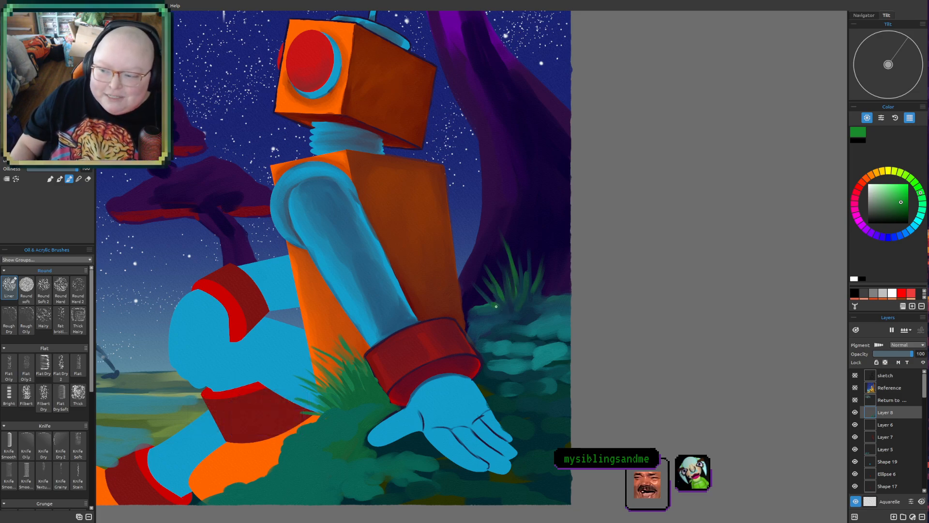
pyautogui.moveTo(543, 296); pyautogui.dragTo(552, 252)
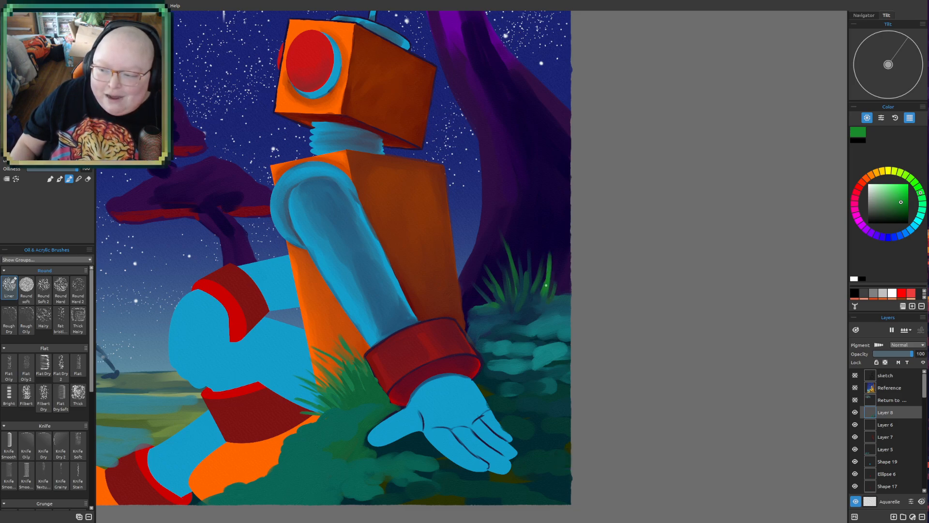
pyautogui.moveTo(547, 255)
pyautogui.mouseDown()
pyautogui.moveTo(539, 308)
pyautogui.moveTo(539, 269)
pyautogui.moveTo(546, 312)
pyautogui.moveTo(557, 303)
pyautogui.moveTo(562, 252)
pyautogui.moveTo(561, 304)
pyautogui.moveTo(565, 279)
pyautogui.mouseUp()
pyautogui.moveTo(564, 296); pyautogui.dragTo(571, 285)
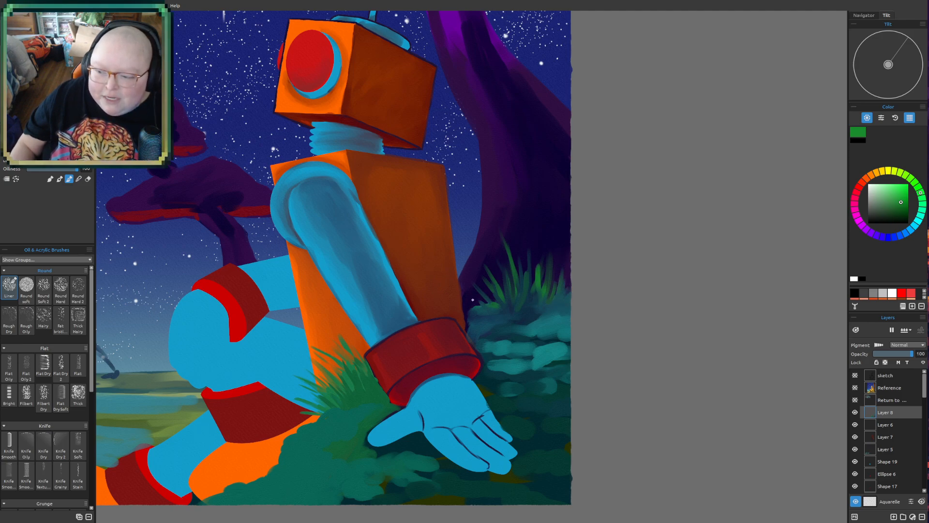
# - Dab brighter teal-green leaf clumps on the bush around the base of the grass blades
pyautogui.click(925, 213)
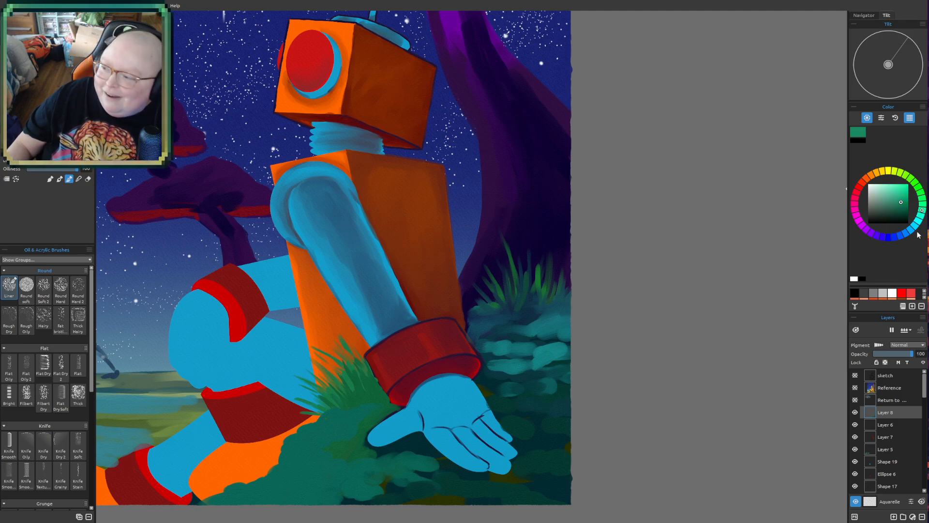
pyautogui.click(907, 200)
pyautogui.moveTo(532, 304)
pyautogui.mouseDown()
pyautogui.moveTo(498, 309)
pyautogui.moveTo(509, 304)
pyautogui.moveTo(528, 301)
pyautogui.mouseUp()
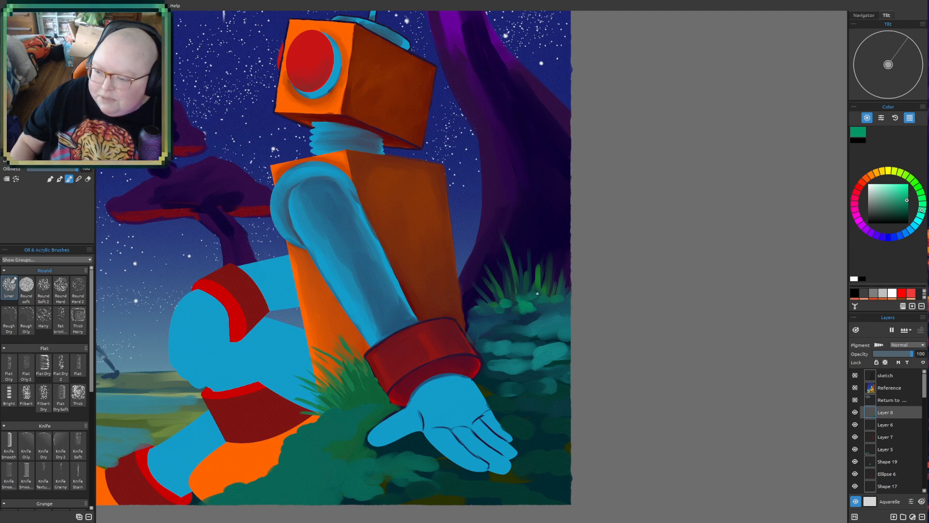
pyautogui.moveTo(519, 307); pyautogui.dragTo(519, 301)
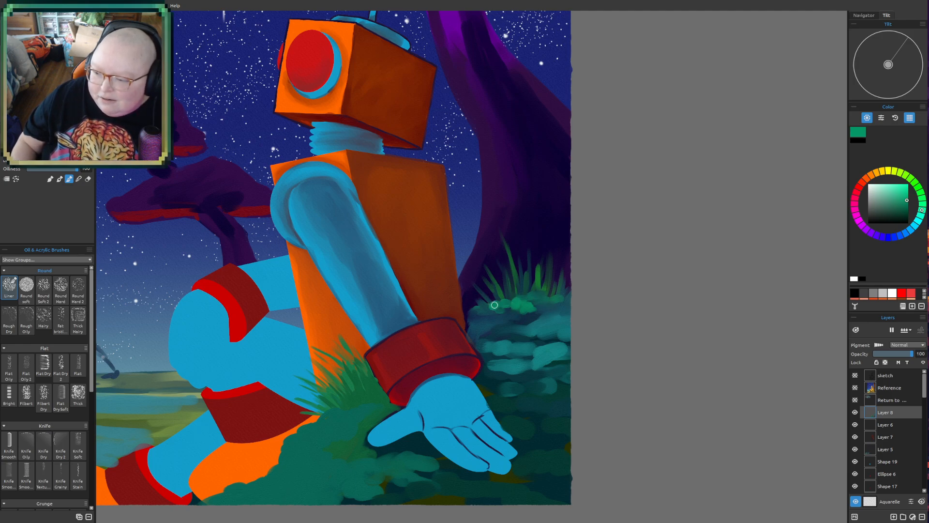
pyautogui.moveTo(502, 306)
pyautogui.mouseDown()
pyautogui.moveTo(550, 299)
pyautogui.moveTo(553, 294)
pyautogui.mouseUp()
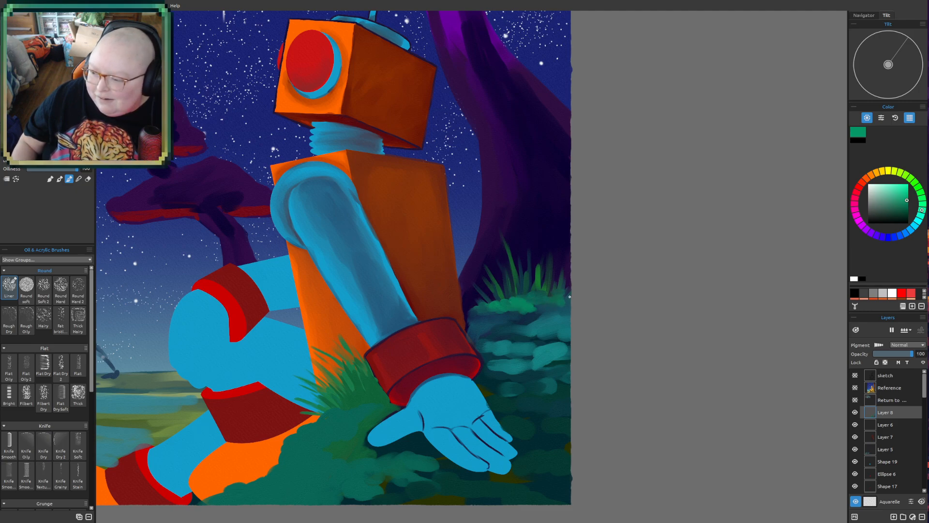
pyautogui.moveTo(488, 315)
pyautogui.mouseDown()
pyautogui.moveTo(504, 333)
pyautogui.moveTo(546, 314)
pyautogui.moveTo(559, 313)
pyautogui.moveTo(558, 324)
pyautogui.moveTo(554, 306)
pyautogui.moveTo(574, 311)
pyautogui.moveTo(526, 320)
pyautogui.moveTo(550, 321)
pyautogui.mouseUp()
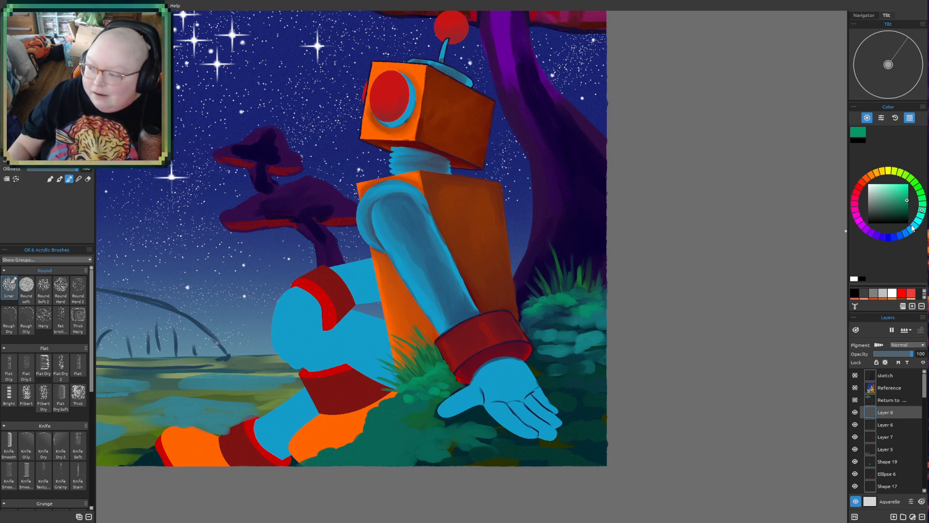
# - Paint dark teal shading among the leaf clumps below the grass tuft, between the robot's hip and thumb
pyautogui.moveTo(916, 227); pyautogui.dragTo(915, 231)
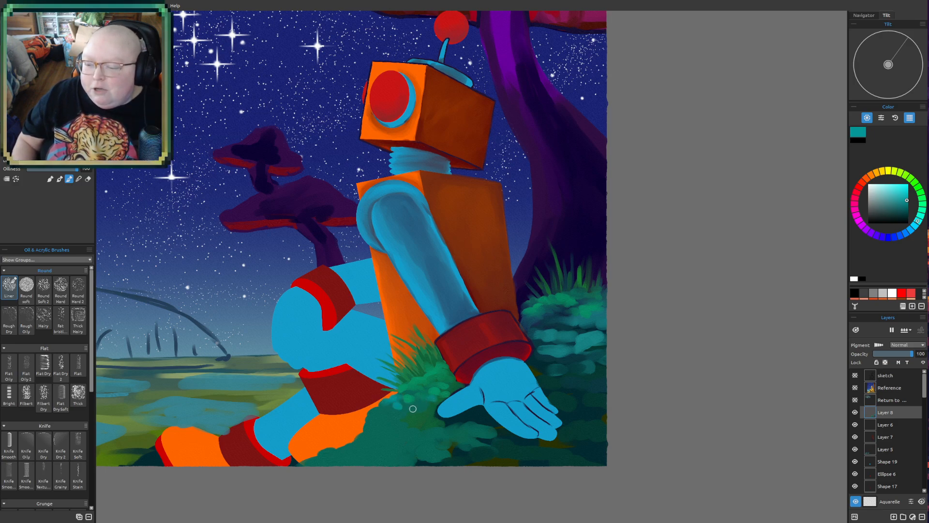
pyautogui.click(904, 211)
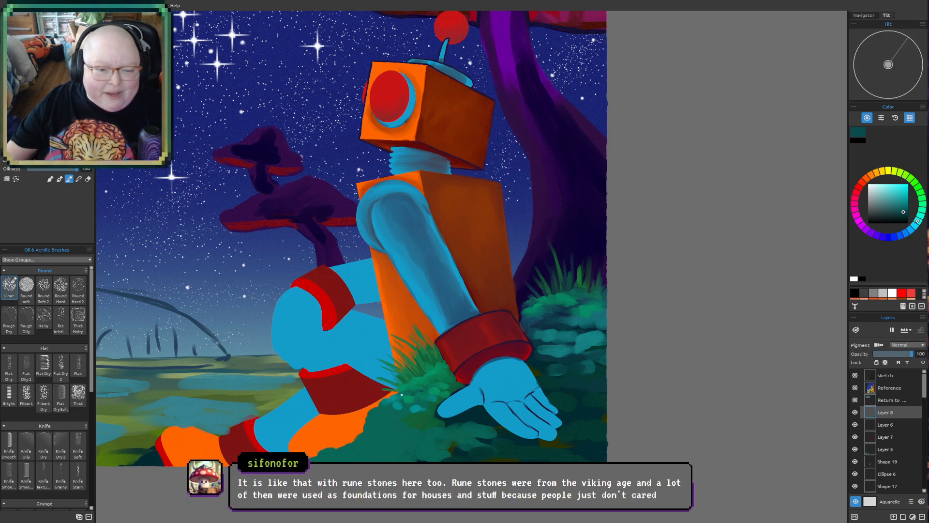
pyautogui.scroll(2, 426, 370)
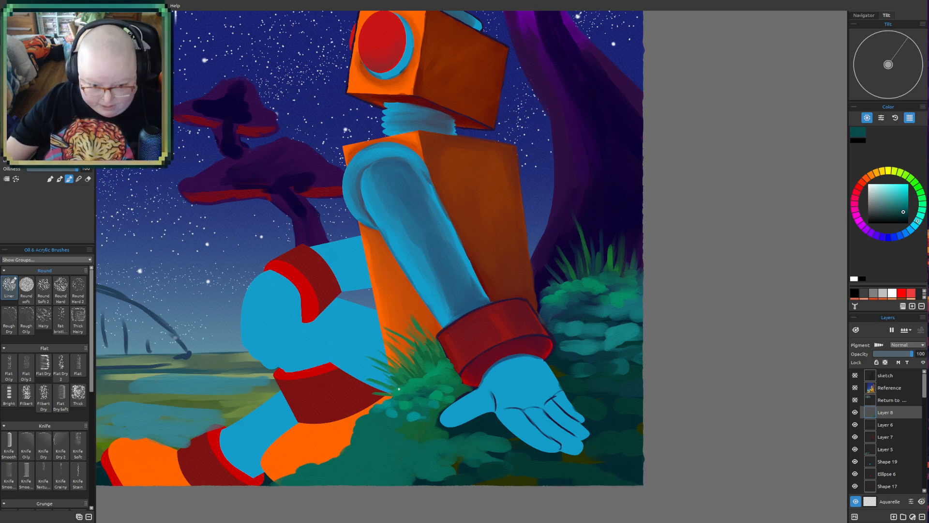
pyautogui.scroll(1, 399, 388)
pyautogui.moveTo(446, 378); pyautogui.dragTo(434, 382)
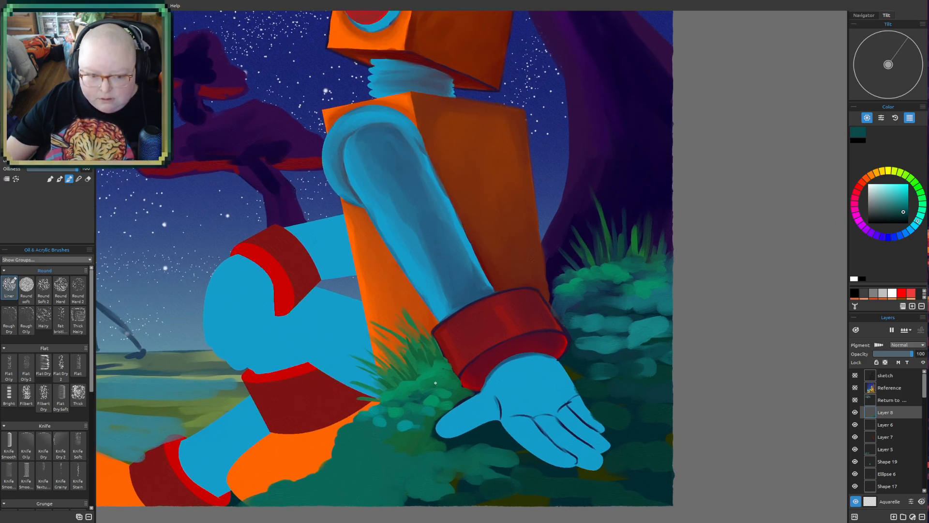
pyautogui.scroll(1, 435, 383)
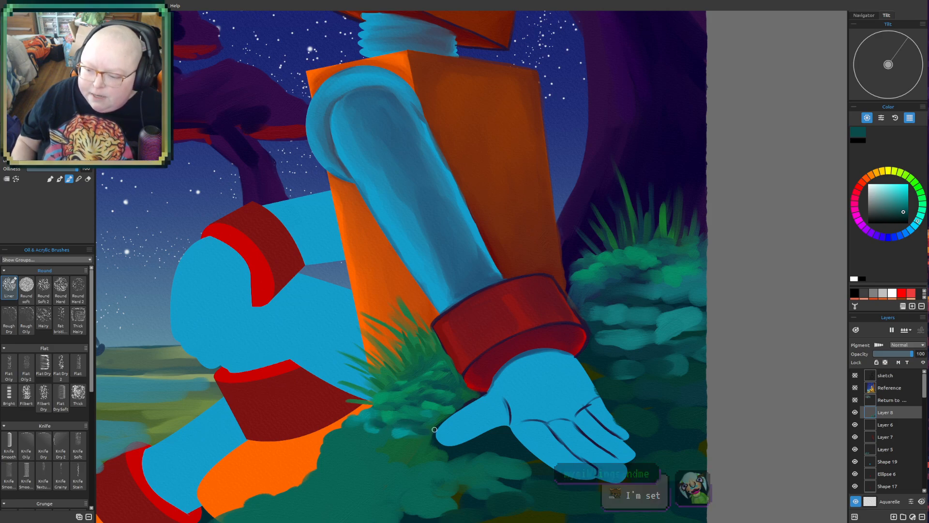
pyautogui.moveTo(389, 444); pyautogui.dragTo(380, 444)
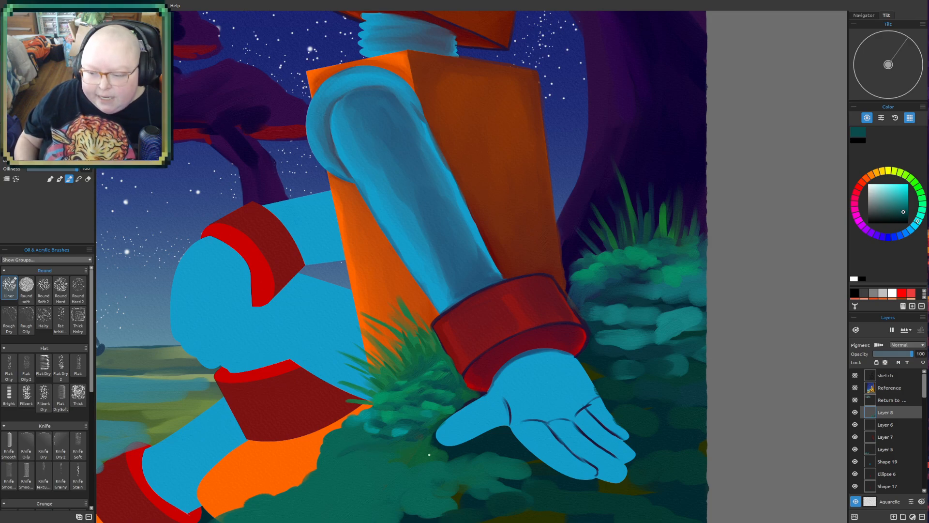
pyautogui.scroll(-3, 479, 119)
pyautogui.moveTo(465, 229); pyautogui.dragTo(481, 300)
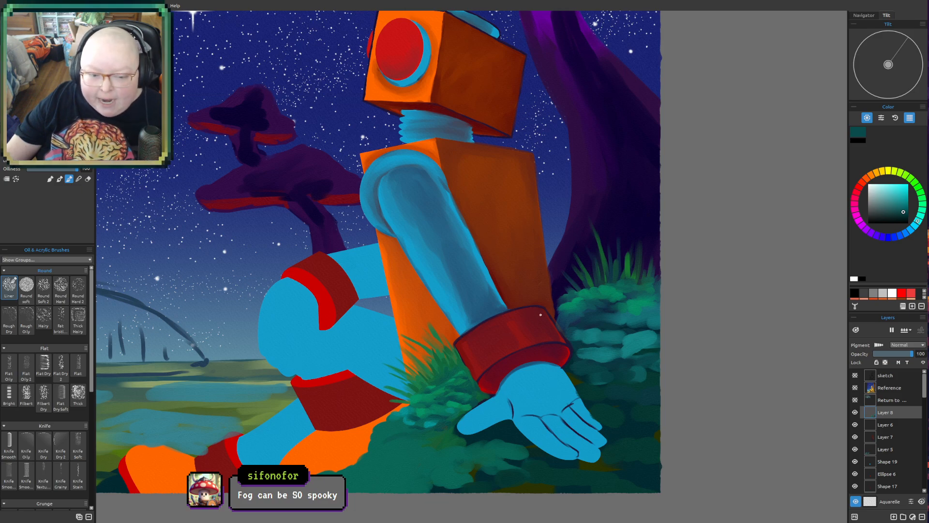
pyautogui.moveTo(542, 314); pyautogui.dragTo(519, 344)
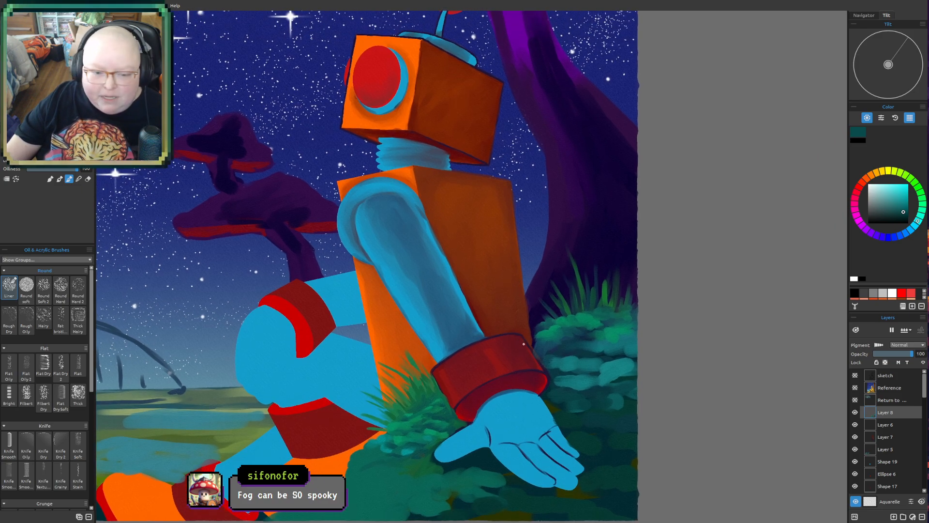
pyautogui.moveTo(566, 315); pyautogui.dragTo(541, 295)
pyautogui.moveTo(572, 363)
pyautogui.mouseDown()
pyautogui.moveTo(550, 371)
pyautogui.moveTo(558, 358)
pyautogui.mouseUp()
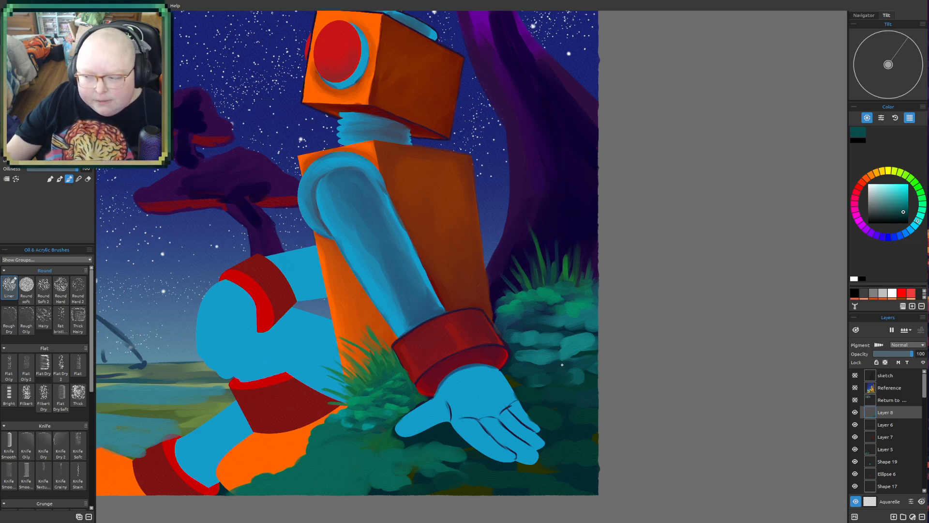
pyautogui.moveTo(641, 313); pyautogui.dragTo(665, 328)
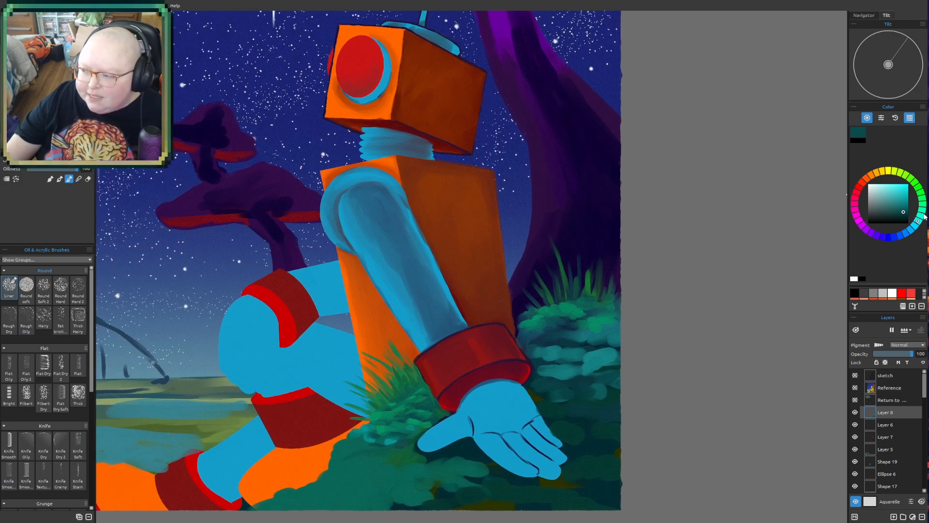
# - Paint tall, curved dark green stalks rising from the bush in front of the purple mushroom trunk
pyautogui.moveTo(926, 216); pyautogui.dragTo(923, 204)
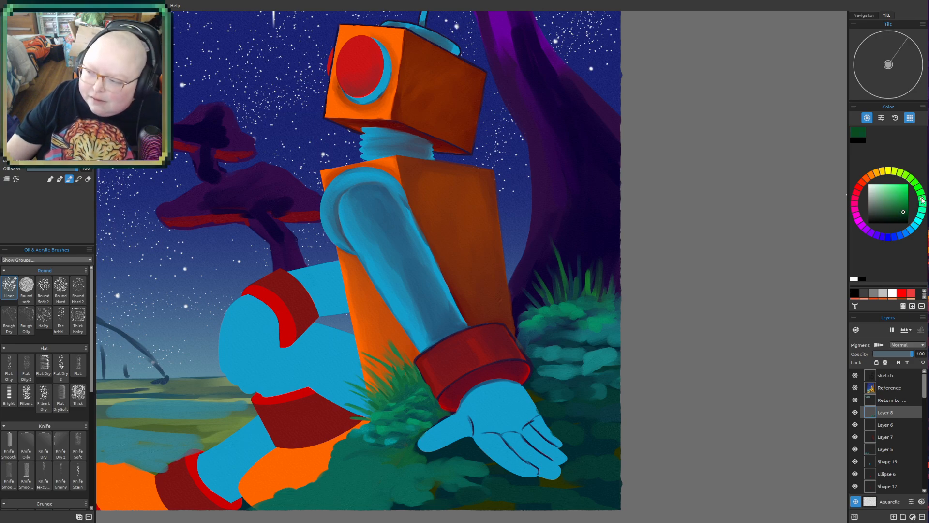
pyautogui.click(898, 210)
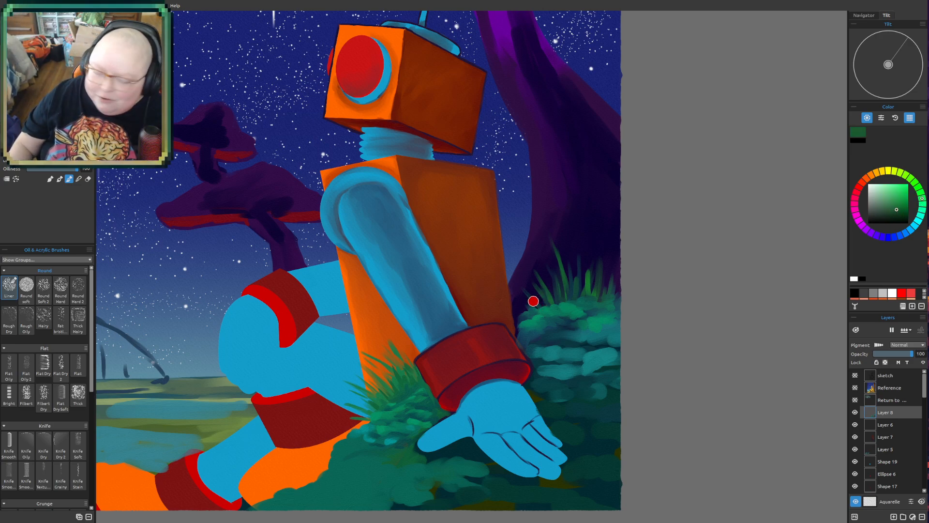
pyautogui.scroll(1, 530, 328)
pyautogui.scroll(1, 628, 286)
pyautogui.moveTo(628, 281); pyautogui.dragTo(608, 314)
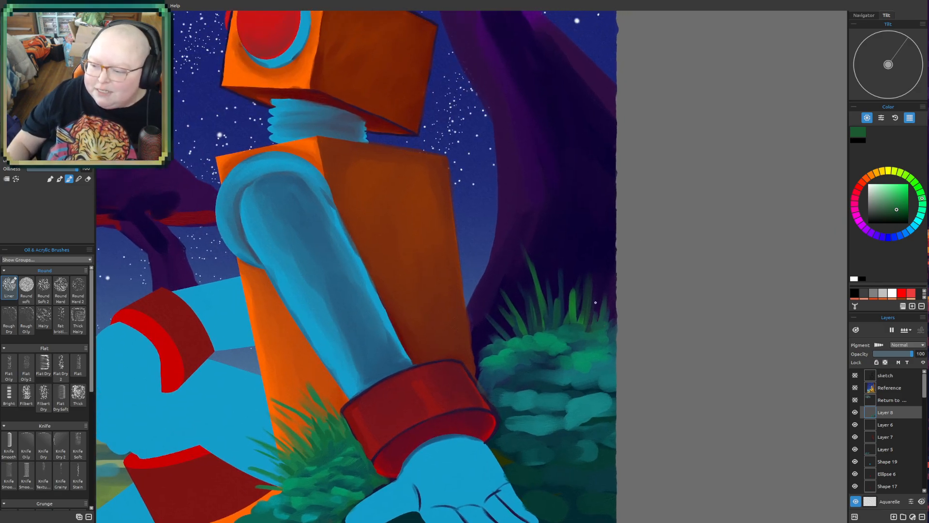
pyautogui.moveTo(516, 337)
pyautogui.mouseDown()
pyautogui.moveTo(499, 300)
pyautogui.moveTo(500, 312)
pyautogui.moveTo(500, 257)
pyautogui.moveTo(495, 238)
pyautogui.mouseUp()
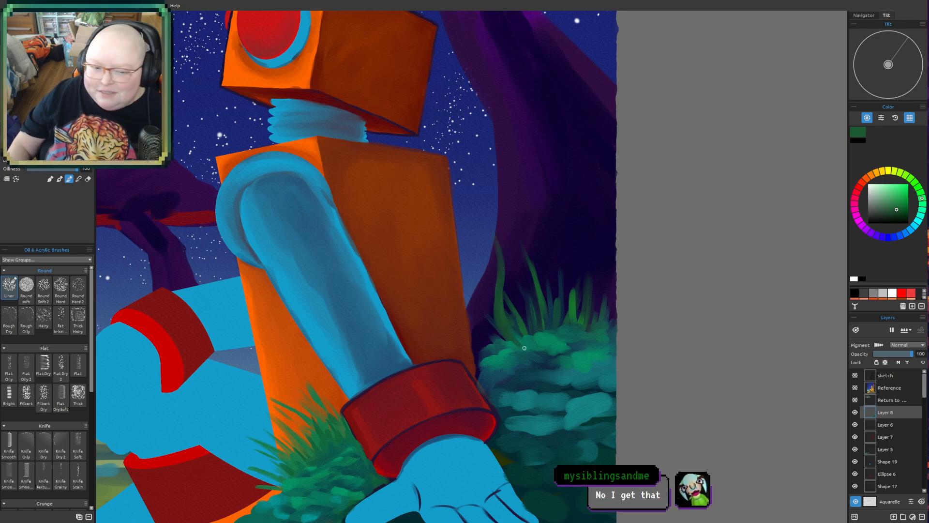
pyautogui.moveTo(552, 354); pyautogui.dragTo(557, 234)
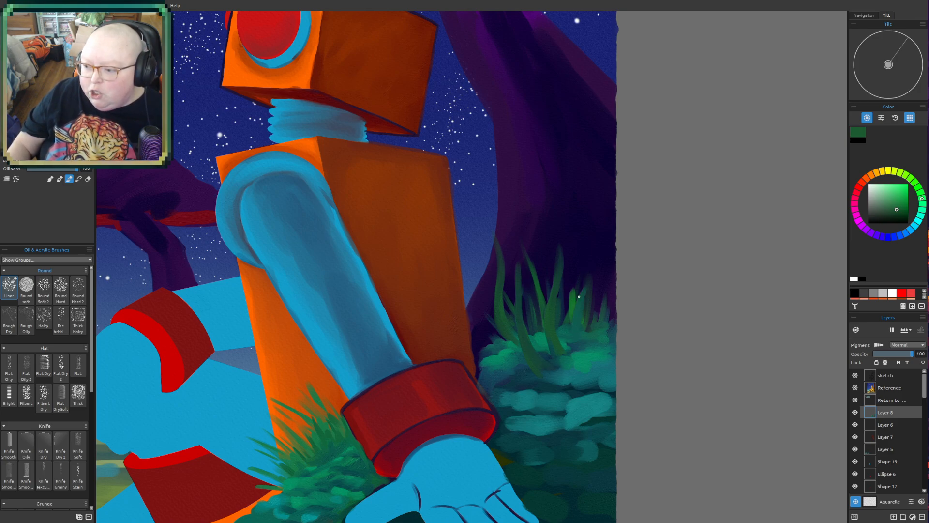
pyautogui.moveTo(587, 264)
pyautogui.mouseDown()
pyautogui.moveTo(585, 290)
pyautogui.moveTo(570, 321)
pyautogui.moveTo(581, 290)
pyautogui.moveTo(572, 333)
pyautogui.moveTo(579, 301)
pyautogui.moveTo(582, 347)
pyautogui.mouseUp()
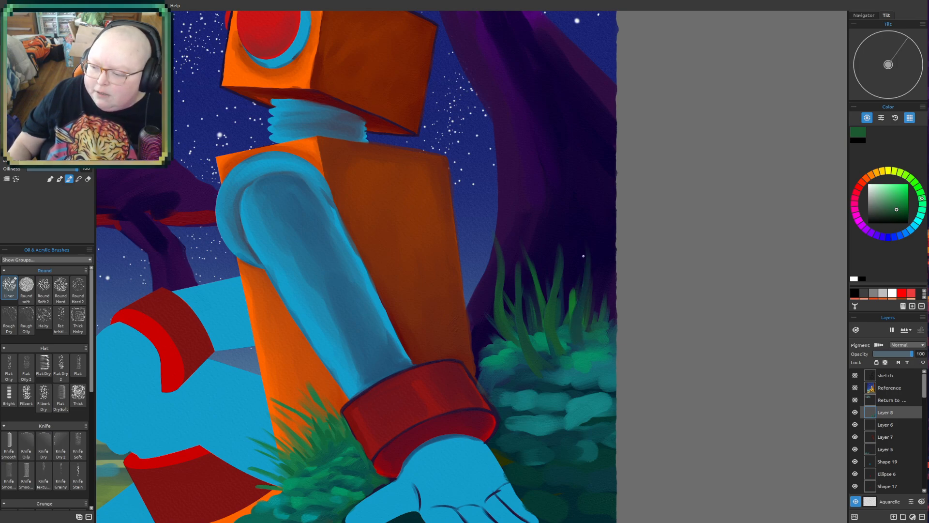
pyautogui.moveTo(489, 293)
pyautogui.mouseDown()
pyautogui.moveTo(487, 327)
pyautogui.moveTo(493, 276)
pyautogui.moveTo(486, 339)
pyautogui.moveTo(483, 309)
pyautogui.moveTo(495, 350)
pyautogui.moveTo(481, 311)
pyautogui.moveTo(487, 348)
pyautogui.mouseUp()
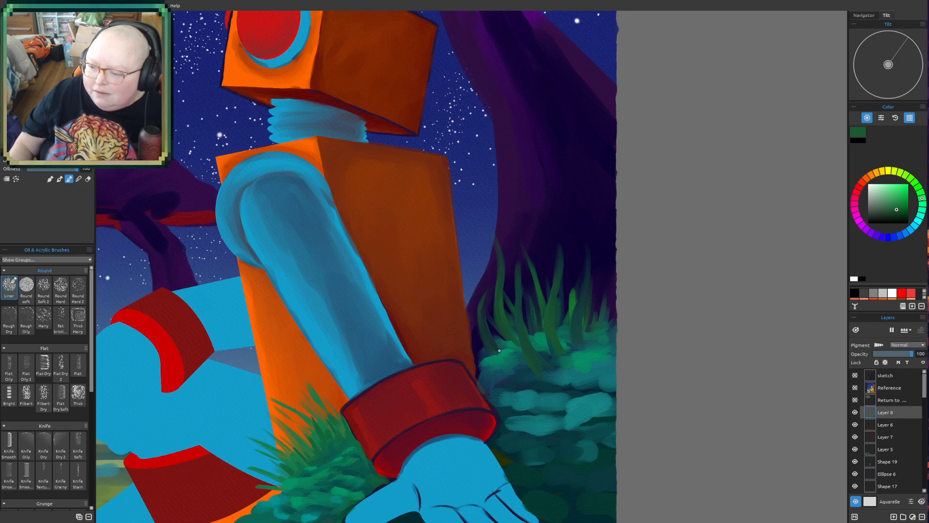
pyautogui.moveTo(486, 315); pyautogui.dragTo(492, 273)
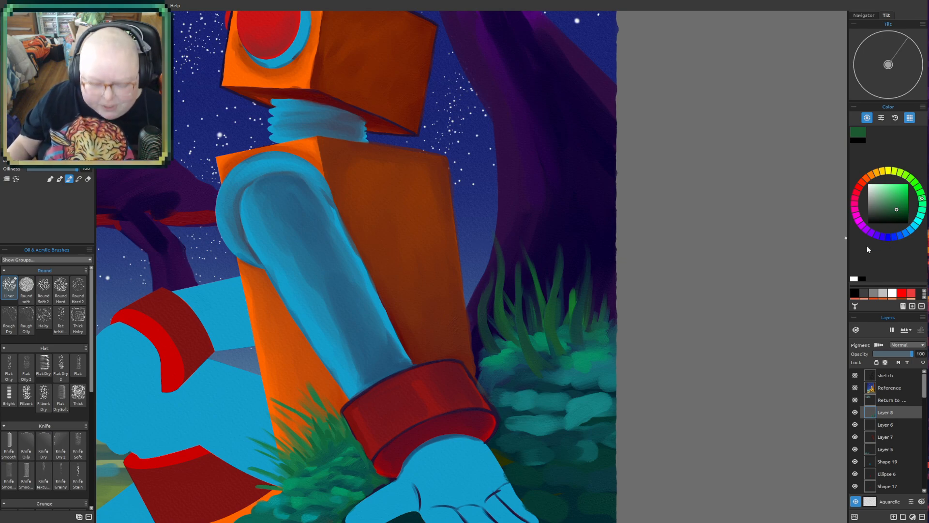
# - Paint muted teal heart-shaped leaves on the tips of the tall green stalks
pyautogui.click(921, 216)
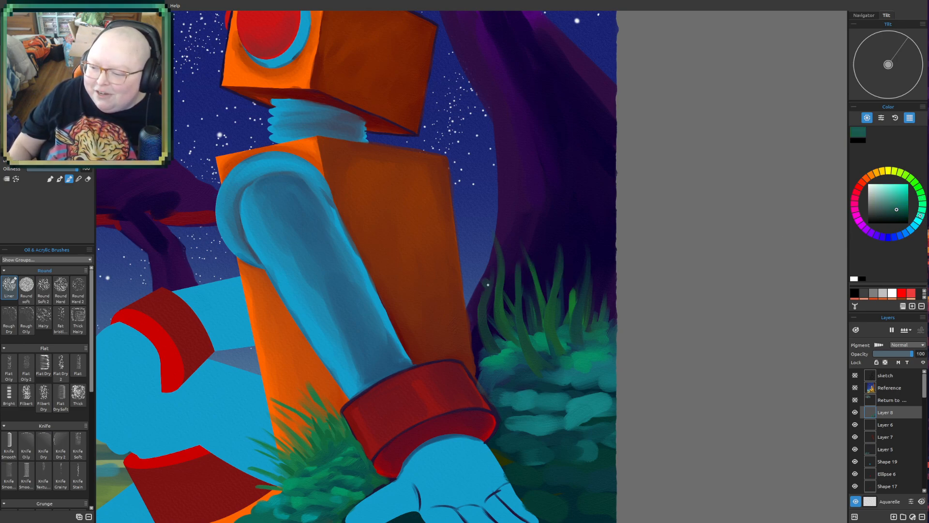
pyautogui.moveTo(484, 290)
pyautogui.mouseDown()
pyautogui.moveTo(469, 279)
pyautogui.moveTo(495, 284)
pyautogui.moveTo(481, 285)
pyautogui.mouseUp()
pyautogui.moveTo(499, 249)
pyautogui.mouseDown()
pyautogui.moveTo(489, 239)
pyautogui.moveTo(509, 237)
pyautogui.mouseUp()
pyautogui.moveTo(517, 280)
pyautogui.mouseDown()
pyautogui.moveTo(534, 244)
pyautogui.moveTo(530, 260)
pyautogui.moveTo(523, 252)
pyautogui.moveTo(562, 278)
pyautogui.moveTo(570, 263)
pyautogui.moveTo(601, 260)
pyautogui.moveTo(603, 305)
pyautogui.mouseUp()
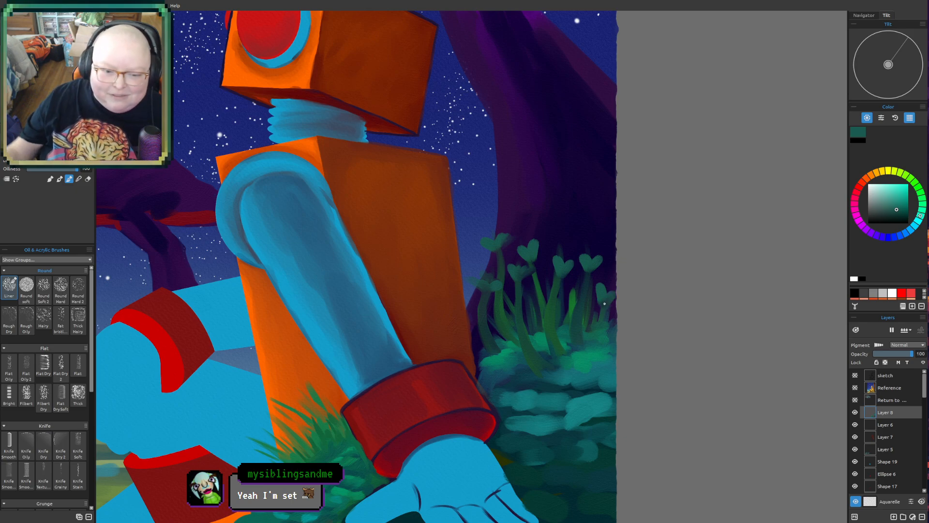
# - Paint mid-green shading over the heart-shaped leaves and upper stalks of the plants beside the mushroom trunk
pyautogui.scroll(-3, 603, 346)
pyautogui.moveTo(602, 345); pyautogui.dragTo(563, 373)
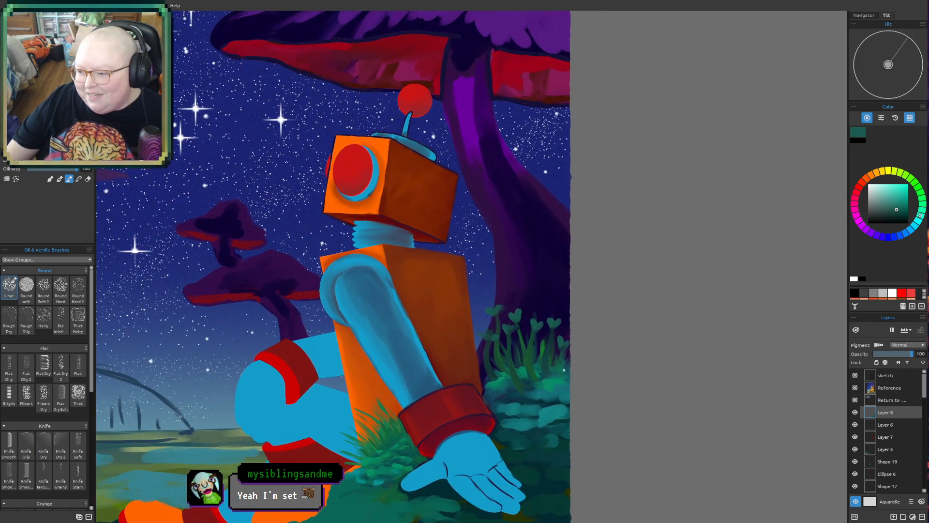
pyautogui.scroll(1, 564, 371)
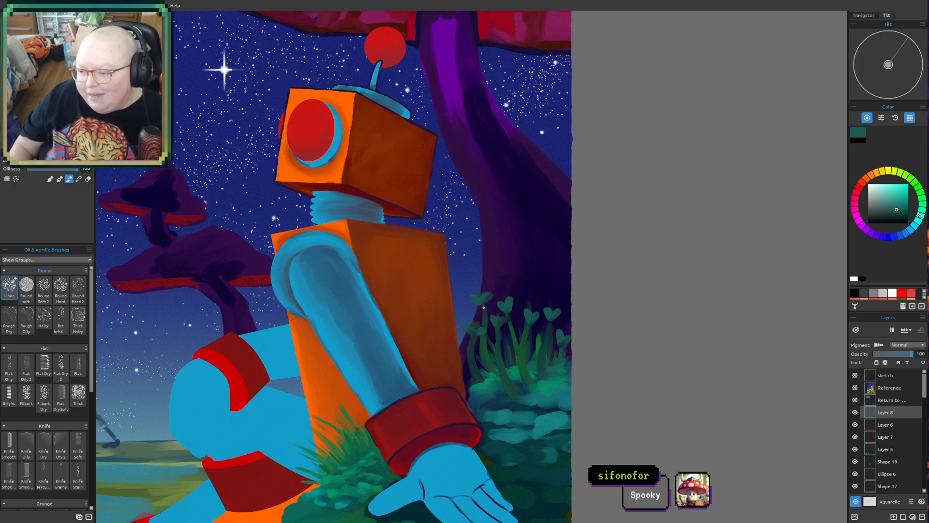
pyautogui.scroll(1, 586, 247)
pyautogui.moveTo(539, 322); pyautogui.dragTo(500, 336)
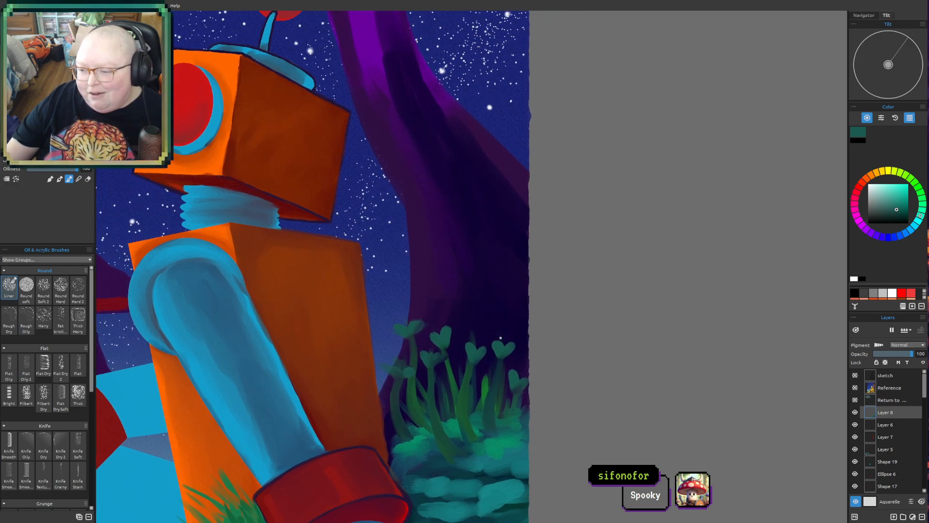
pyautogui.moveTo(563, 306); pyautogui.dragTo(576, 277)
pyautogui.scroll(1, 541, 287)
pyautogui.moveTo(504, 274); pyautogui.dragTo(543, 294)
pyautogui.click(923, 193)
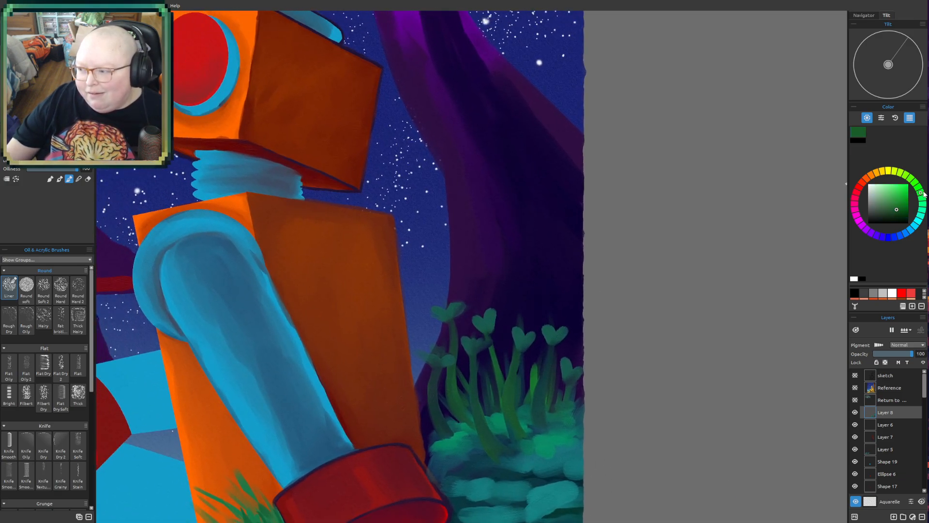
pyautogui.click(898, 206)
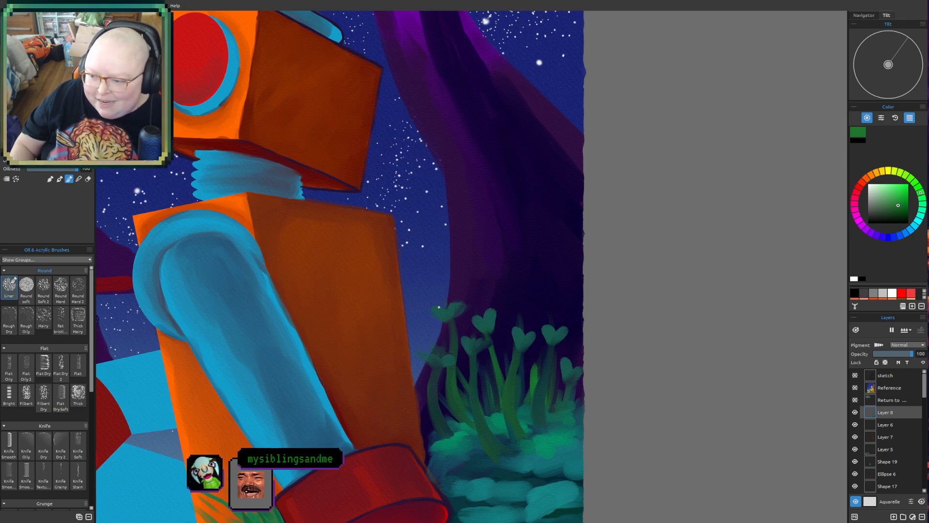
pyautogui.moveTo(431, 309); pyautogui.dragTo(433, 315)
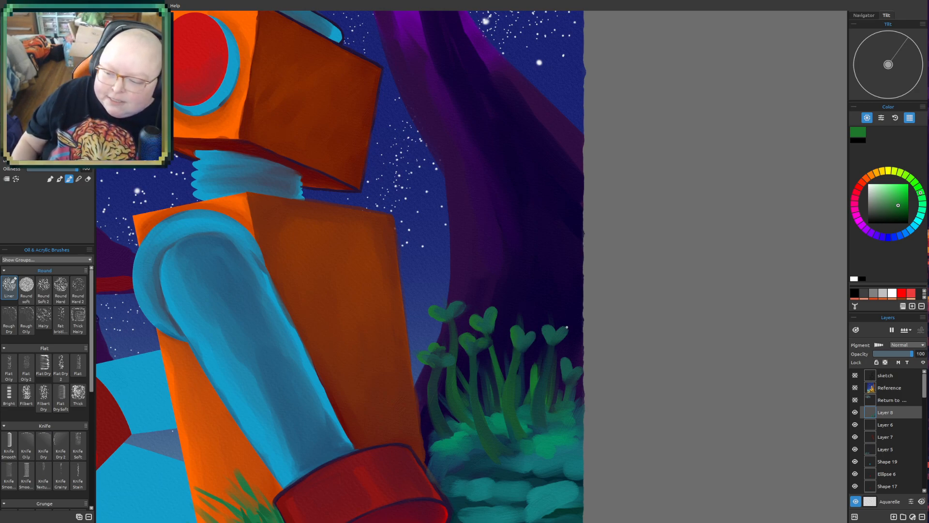
# - Paint tall, thin, curved teal-green grass blades rising among and above the heart-leaved stalks near the canvas edge
pyautogui.scroll(-2, 532, 262)
pyautogui.moveTo(626, 343); pyautogui.dragTo(687, 362)
pyautogui.moveTo(702, 395); pyautogui.dragTo(625, 311)
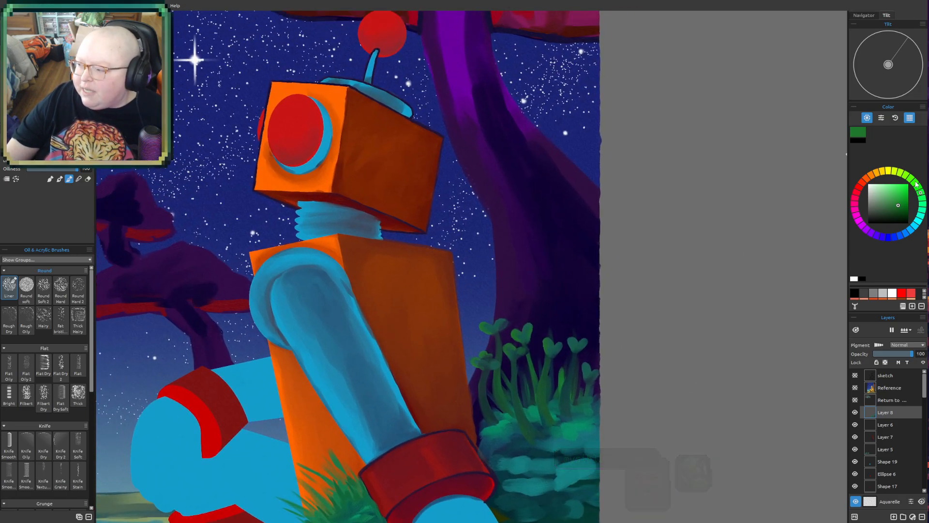
pyautogui.click(922, 212)
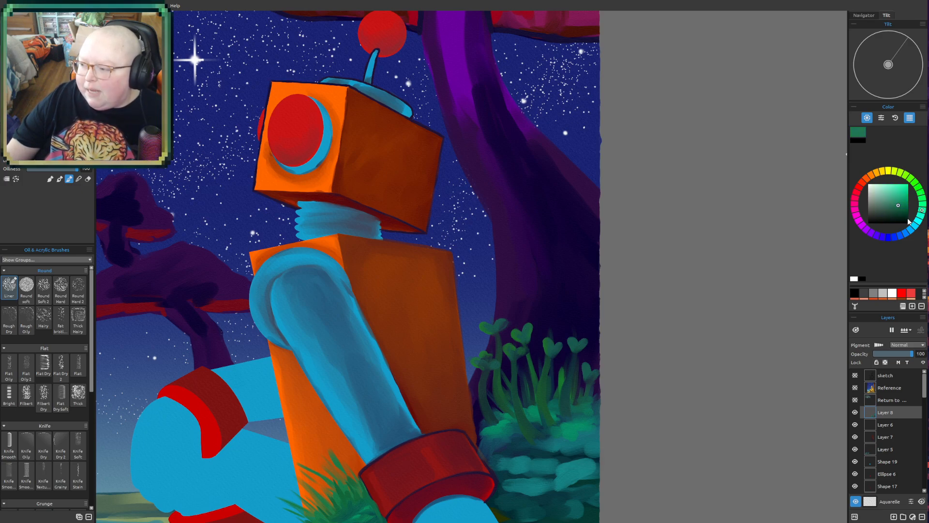
pyautogui.moveTo(639, 319)
pyautogui.mouseDown()
pyautogui.moveTo(649, 243)
pyautogui.moveTo(578, 371)
pyautogui.moveTo(589, 276)
pyautogui.moveTo(575, 342)
pyautogui.moveTo(574, 309)
pyautogui.mouseUp()
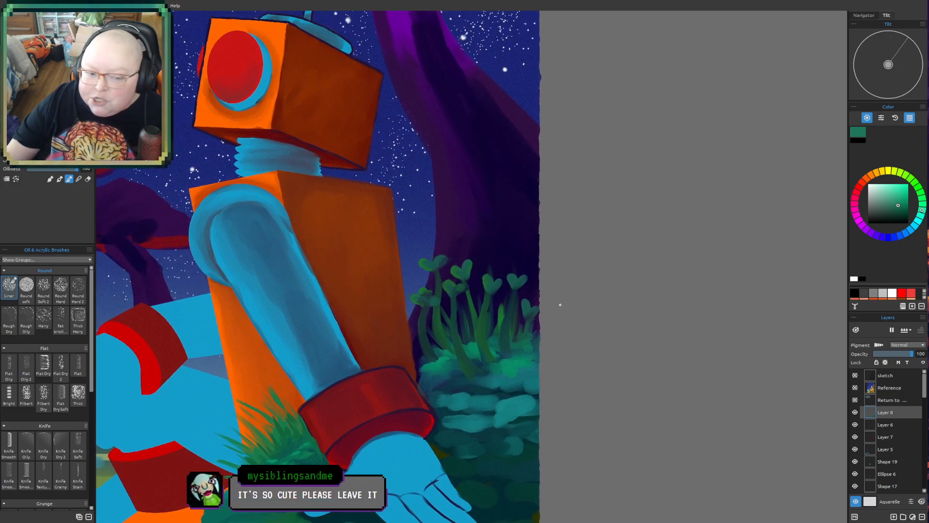
pyautogui.moveTo(577, 282); pyautogui.dragTo(600, 263)
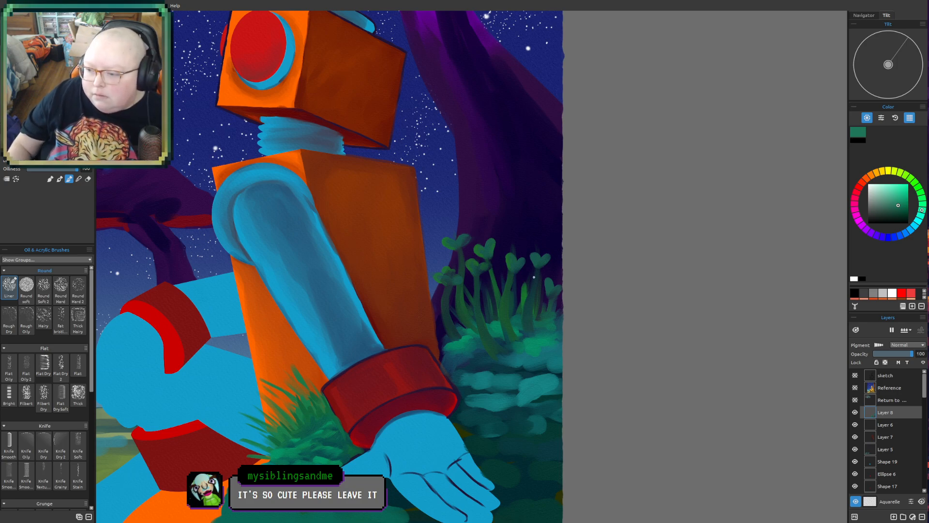
pyautogui.moveTo(517, 319); pyautogui.dragTo(525, 222)
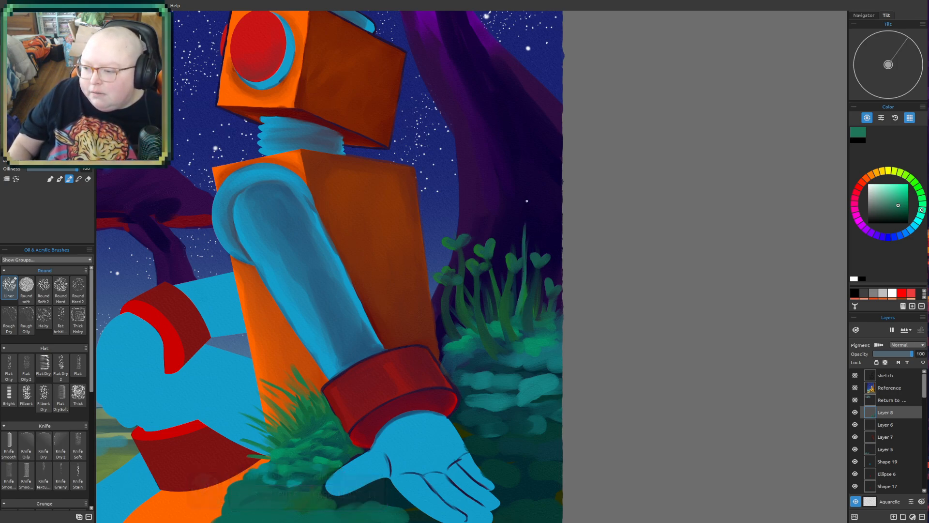
pyautogui.moveTo(526, 255)
pyautogui.mouseDown()
pyautogui.moveTo(525, 210)
pyautogui.moveTo(540, 168)
pyautogui.mouseUp()
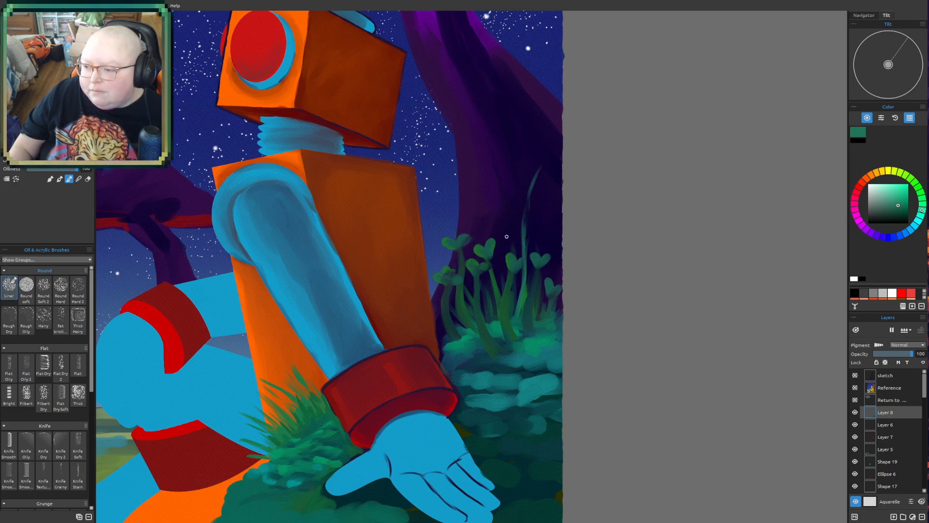
pyautogui.moveTo(506, 216); pyautogui.dragTo(513, 238)
pyautogui.moveTo(527, 292); pyautogui.dragTo(508, 219)
pyautogui.moveTo(538, 257); pyautogui.dragTo(557, 200)
pyautogui.moveTo(544, 246); pyautogui.dragTo(551, 146)
pyautogui.moveTo(546, 252); pyautogui.dragTo(539, 266)
pyautogui.moveTo(490, 217)
pyautogui.mouseDown()
pyautogui.moveTo(496, 270)
pyautogui.moveTo(526, 339)
pyautogui.mouseUp()
pyautogui.moveTo(522, 274)
pyautogui.mouseDown()
pyautogui.moveTo(528, 338)
pyautogui.moveTo(591, 191)
pyautogui.mouseUp()
pyautogui.moveTo(548, 218); pyautogui.dragTo(530, 298)
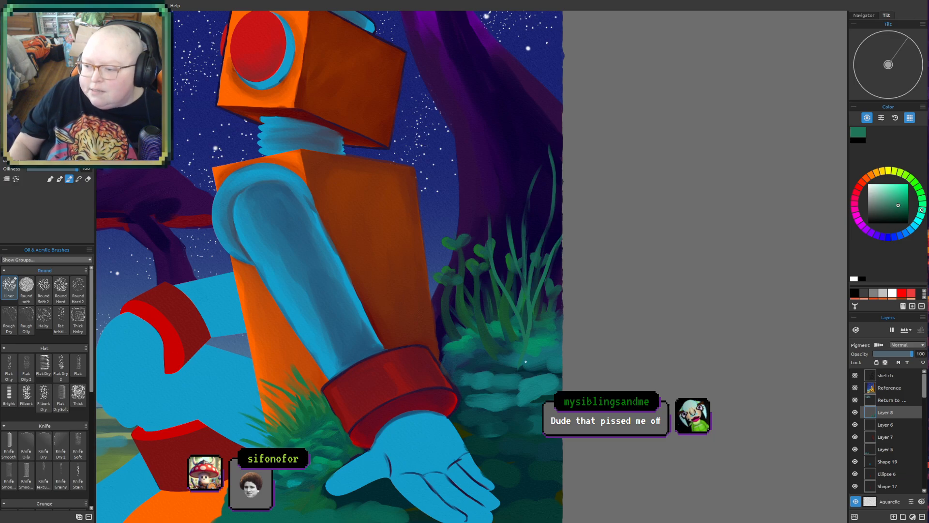
# - Save the painting
pyautogui.scroll(-1, 477, 433)
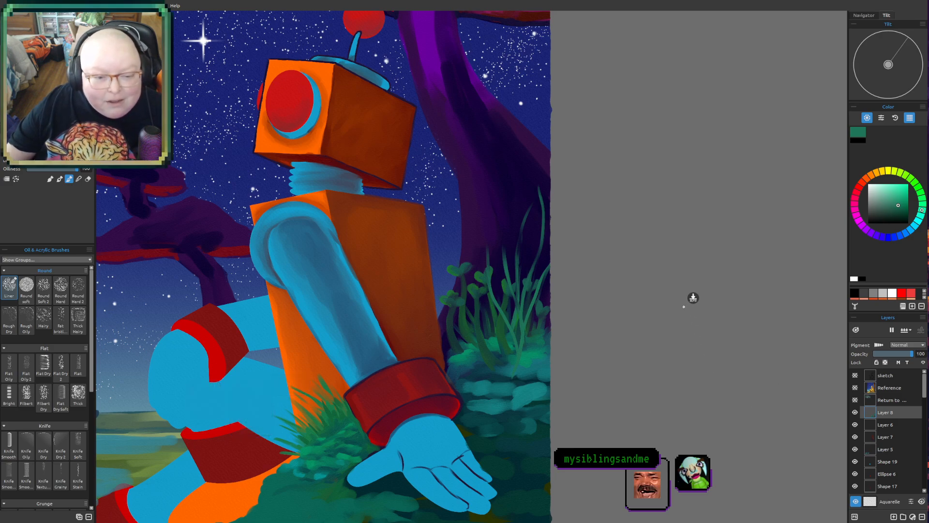
pyautogui.moveTo(681, 307); pyautogui.dragTo(663, 349)
pyautogui.moveTo(662, 315); pyautogui.dragTo(682, 329)
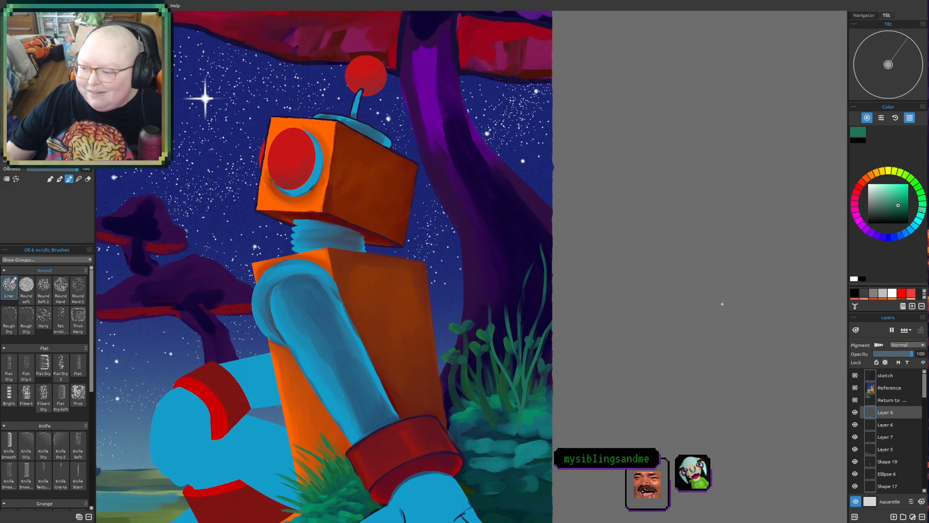
pyautogui.moveTo(610, 404); pyautogui.dragTo(667, 377)
pyautogui.moveTo(664, 129); pyautogui.dragTo(723, 243)
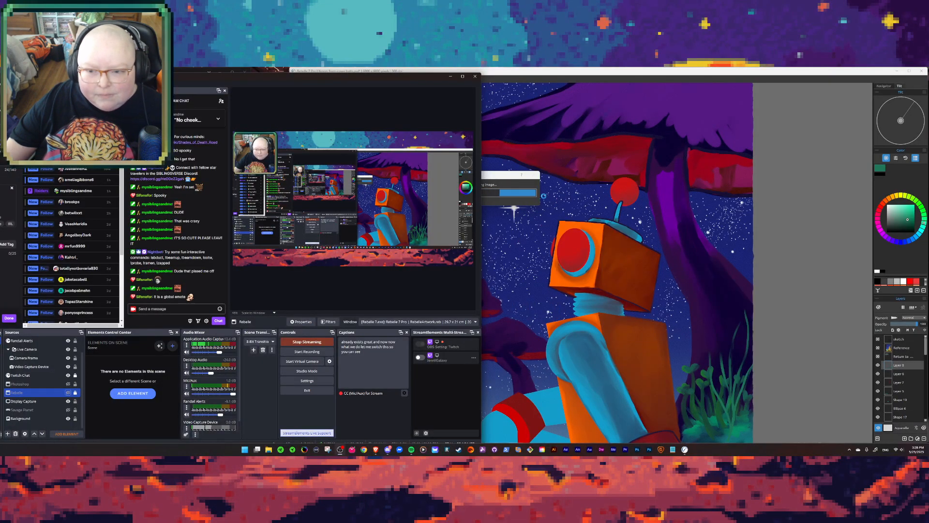
pyautogui.hotkey('ctrl', 's')
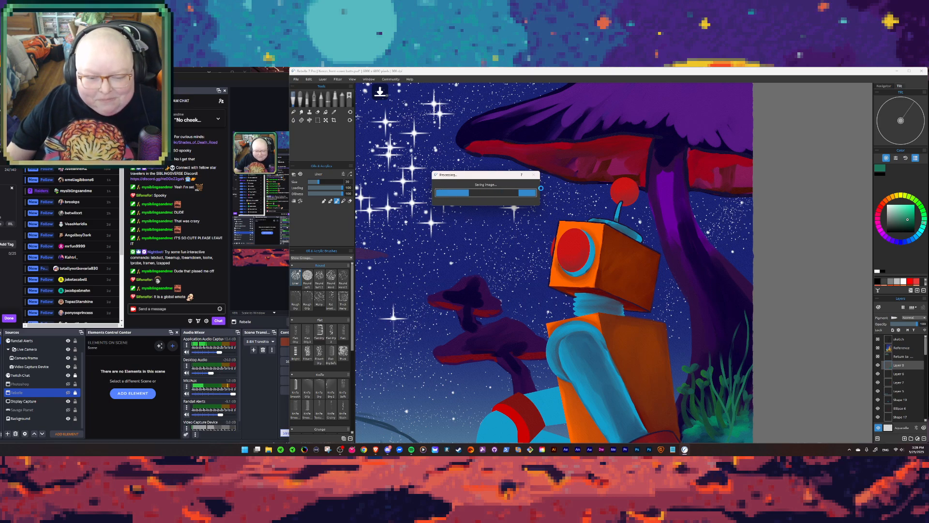
# - Switch to OBS, browse the emotes available in the stream chat, and return to the Rebelle painting
pyautogui.click(150, 324)
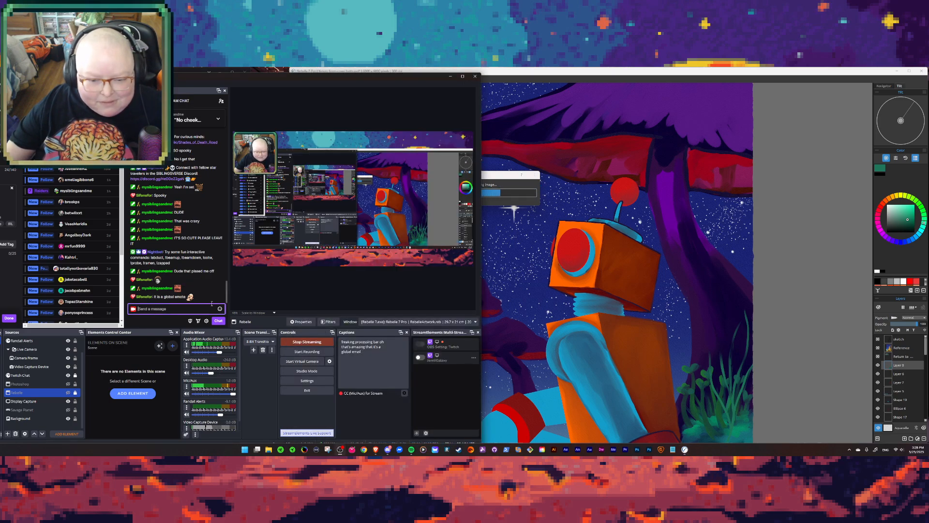
pyautogui.click(219, 309)
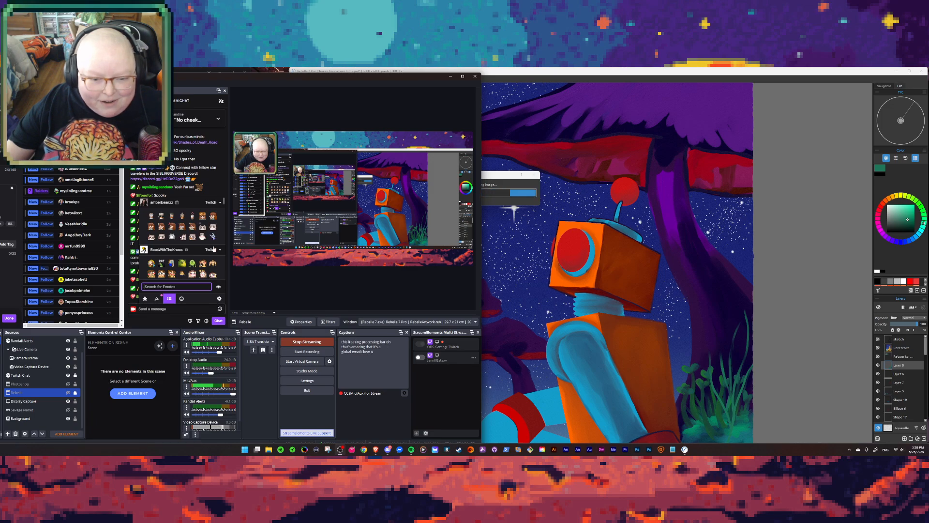
pyautogui.scroll(-2, 207, 235)
pyautogui.scroll(-1, 207, 236)
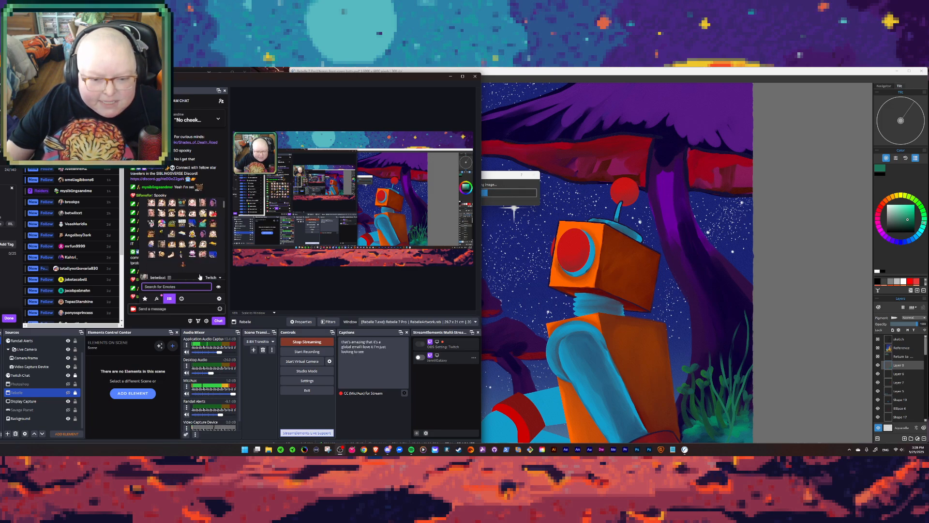
pyautogui.click(140, 309)
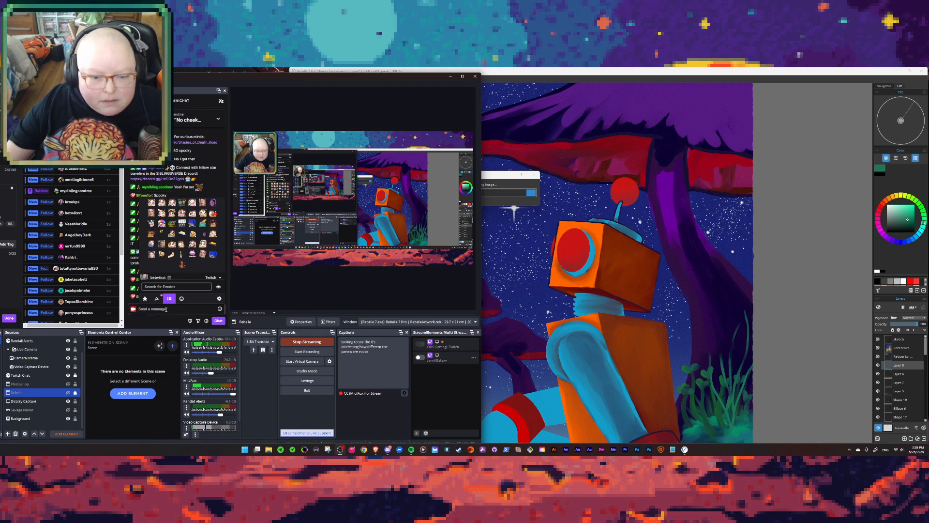
pyautogui.click(220, 309)
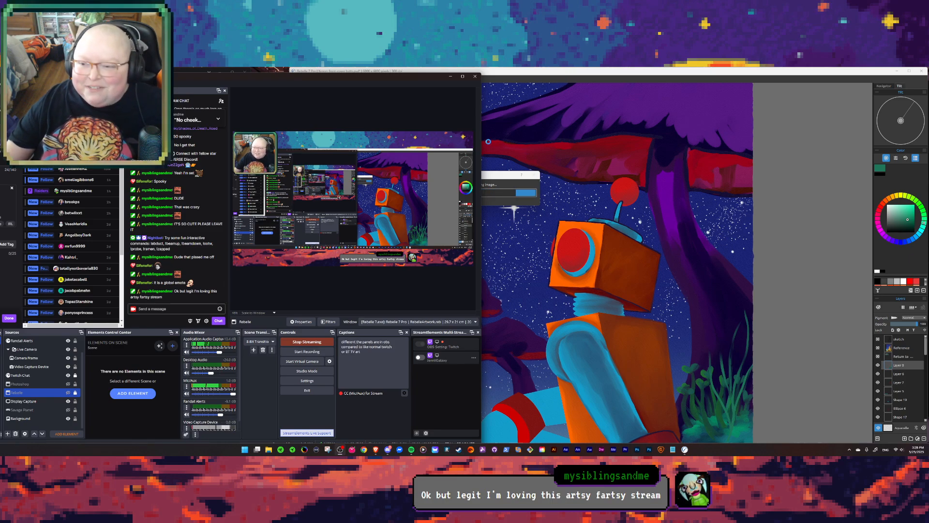
pyautogui.click(486, 175)
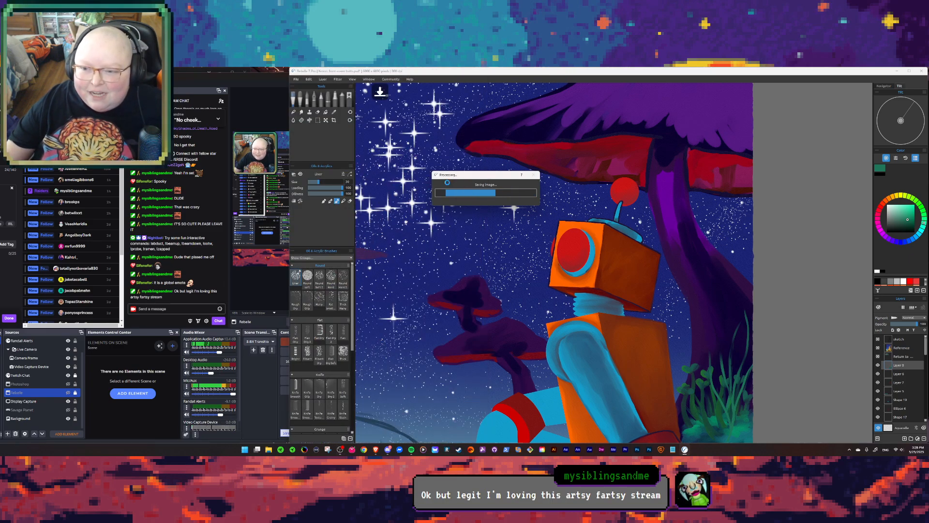
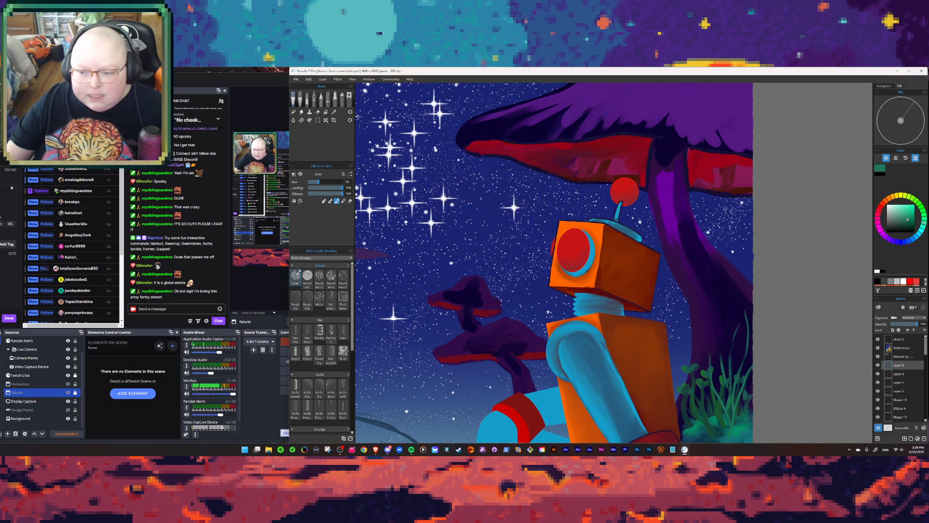
# - Switch to OBS and make the Rebelle capture source visible in the scene
pyautogui.moveTo(482, 273); pyautogui.dragTo(530, 289)
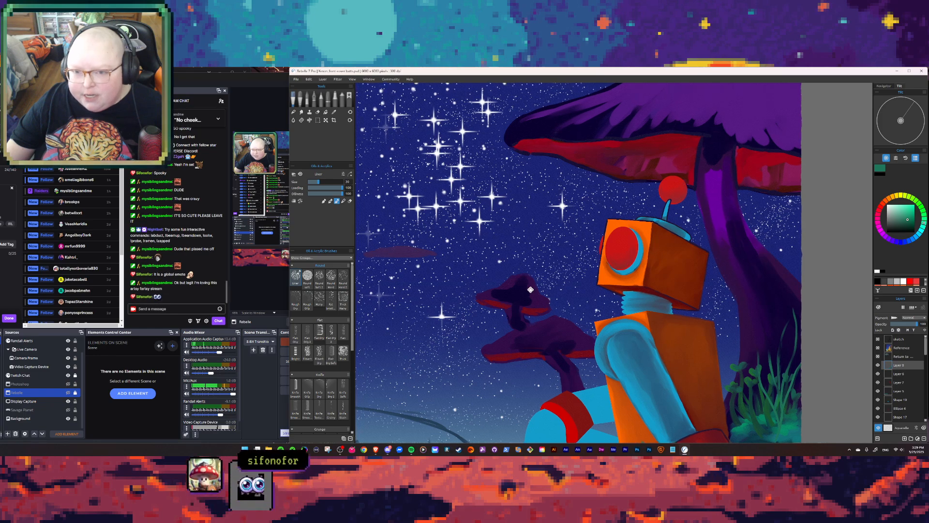
pyautogui.click(68, 392)
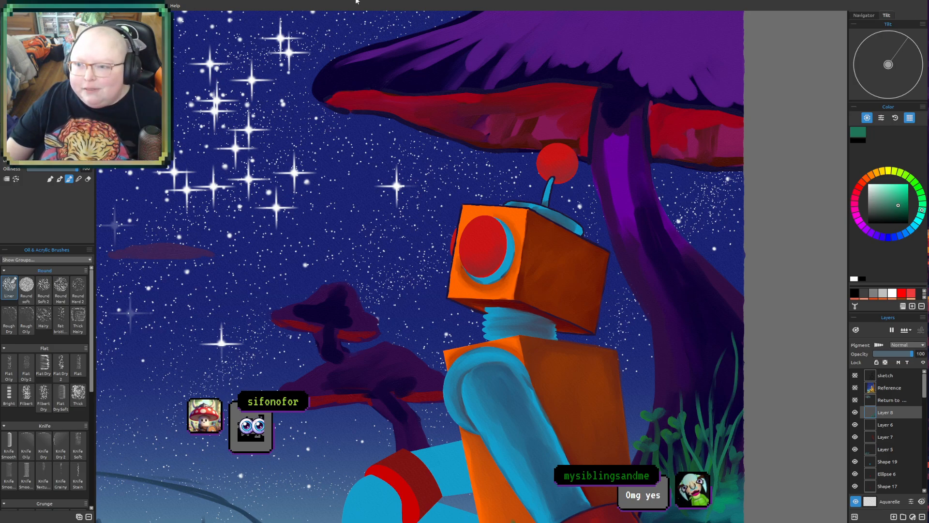
# - Examine the robot, its hand, the large mushroom and the surrounding plants for areas still needing outlines or detail
pyautogui.moveTo(456, 307); pyautogui.dragTo(349, 366)
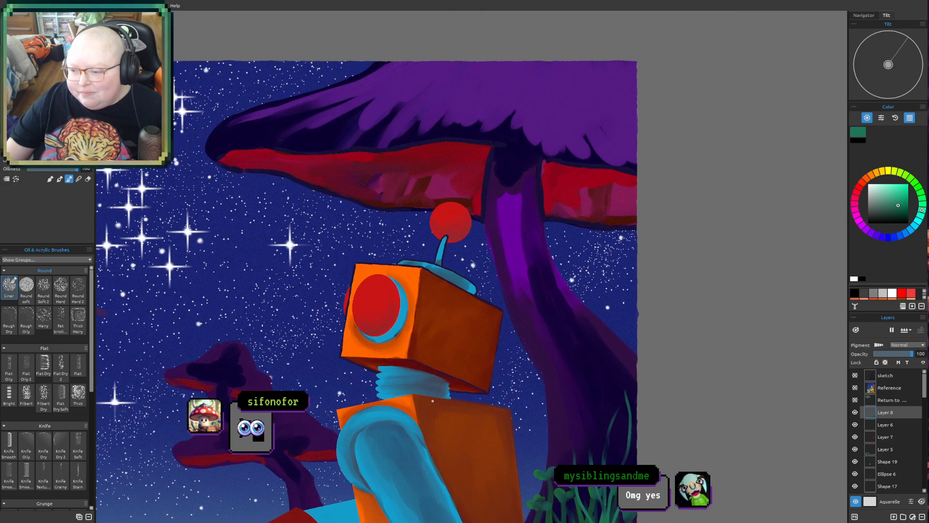
pyautogui.scroll(2, 432, 405)
pyautogui.moveTo(431, 380); pyautogui.dragTo(369, 437)
pyautogui.moveTo(400, 313); pyautogui.dragTo(479, 382)
pyautogui.scroll(1, 397, 336)
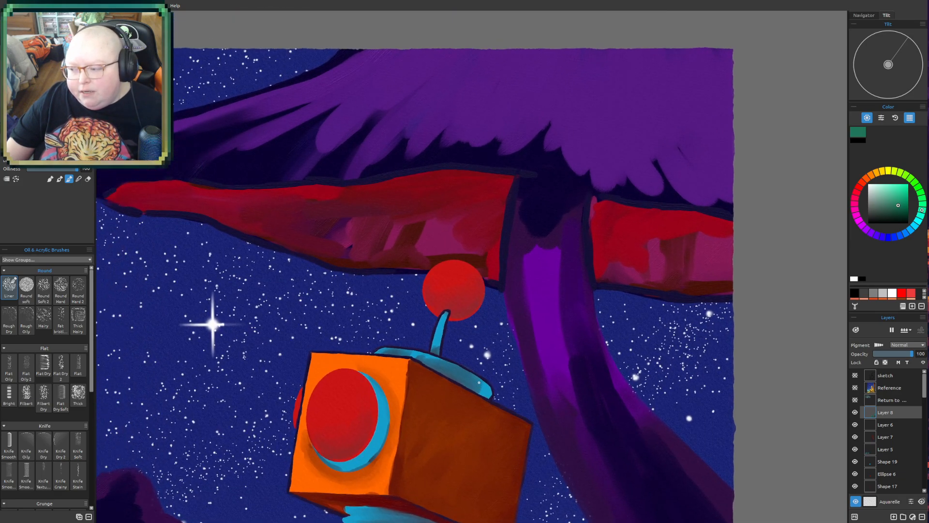
pyautogui.moveTo(479, 426); pyautogui.dragTo(445, 293)
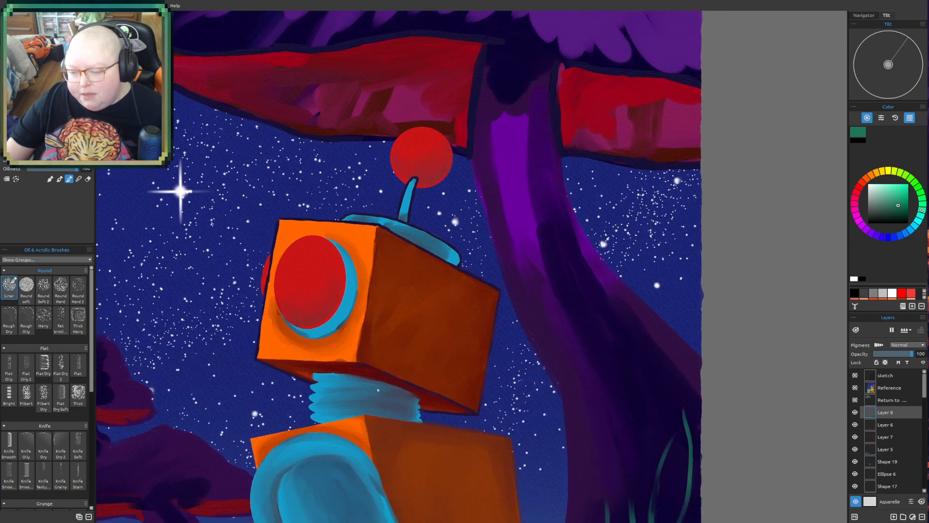
pyautogui.moveTo(376, 395); pyautogui.dragTo(399, 234)
pyautogui.moveTo(379, 328); pyautogui.dragTo(410, 240)
pyautogui.moveTo(396, 305); pyautogui.dragTo(453, 280)
pyautogui.moveTo(489, 422); pyautogui.dragTo(420, 264)
pyautogui.scroll(-3, 441, 266)
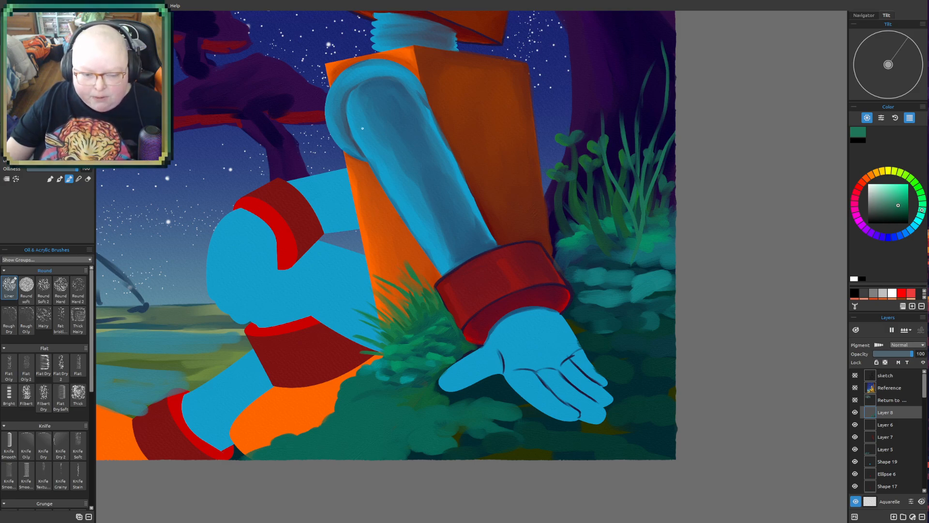
pyautogui.moveTo(448, 270); pyautogui.dragTo(284, 371)
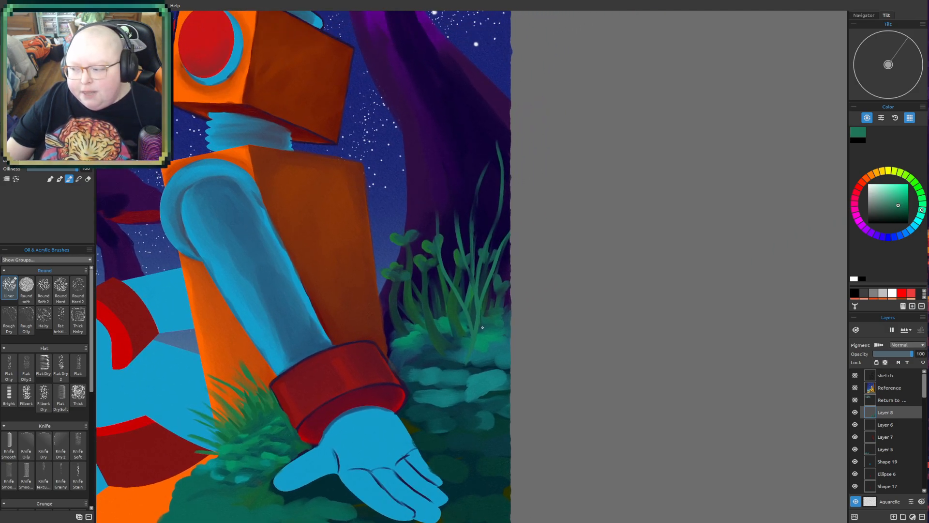
pyautogui.scroll(2, 482, 327)
pyautogui.moveTo(420, 327); pyautogui.dragTo(648, 94)
pyautogui.moveTo(422, 287); pyautogui.dragTo(437, 313)
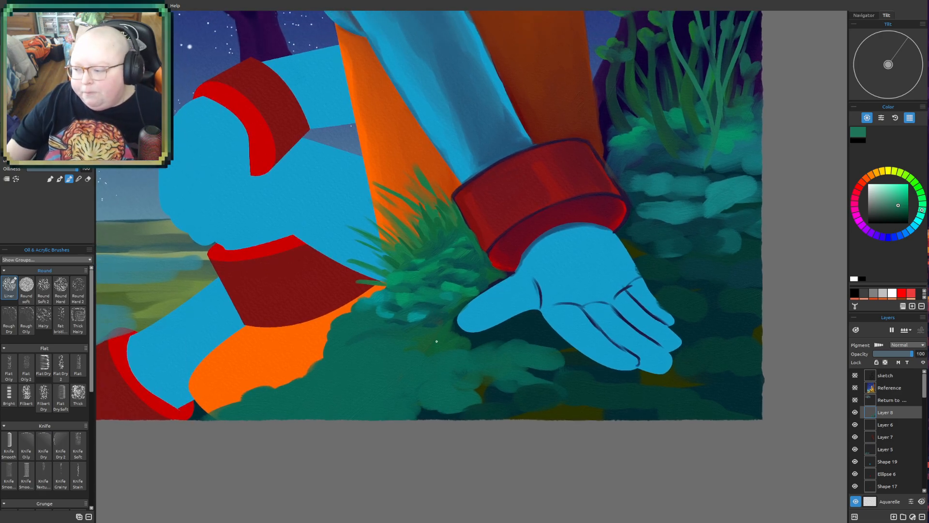
pyautogui.moveTo(459, 296); pyautogui.dragTo(466, 325)
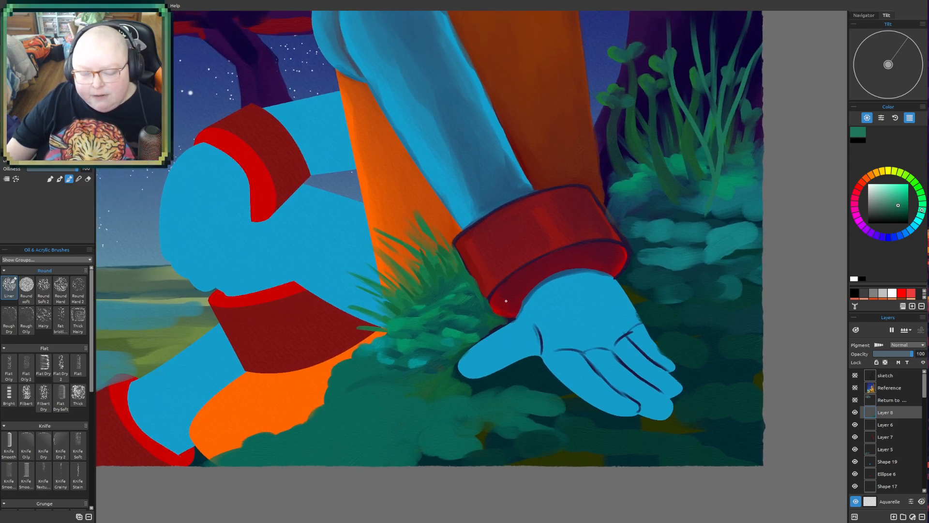
pyautogui.moveTo(506, 301); pyautogui.dragTo(510, 351)
pyautogui.scroll(-2, 503, 318)
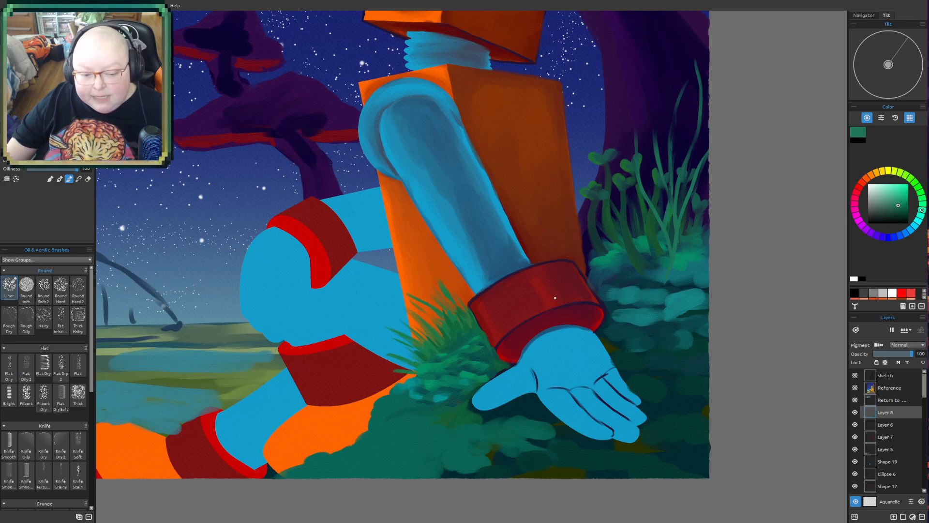
pyautogui.moveTo(556, 297)
pyautogui.mouseDown()
pyautogui.moveTo(518, 357)
pyautogui.moveTo(455, 423)
pyautogui.moveTo(449, 449)
pyautogui.mouseUp()
pyautogui.moveTo(556, 400); pyautogui.dragTo(517, 423)
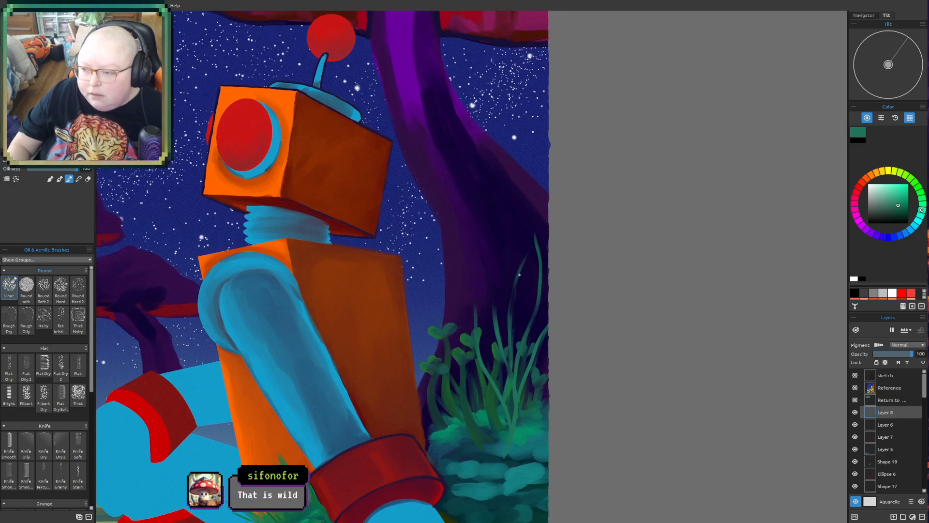
pyautogui.moveTo(463, 237); pyautogui.dragTo(484, 415)
pyautogui.moveTo(491, 280)
pyautogui.mouseDown()
pyautogui.moveTo(509, 312)
pyautogui.moveTo(521, 280)
pyautogui.mouseUp()
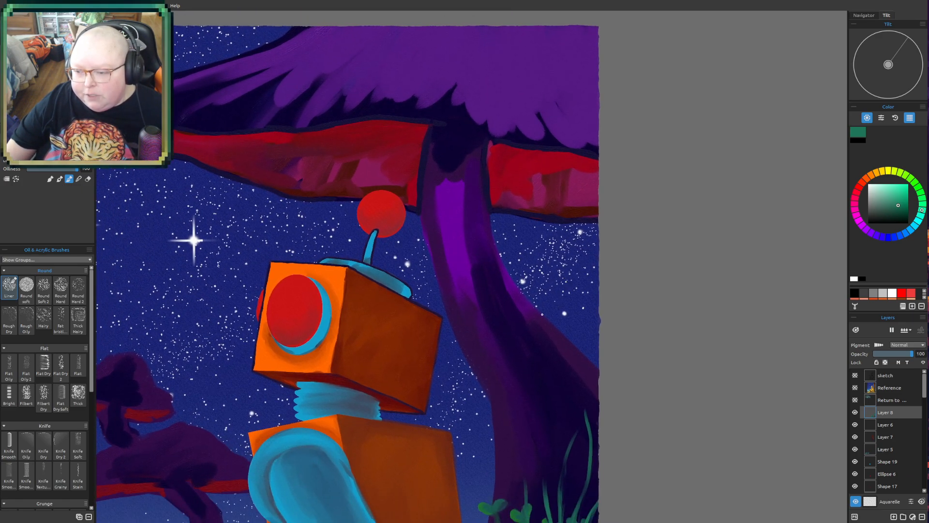
pyautogui.moveTo(543, 314); pyautogui.dragTo(540, 306)
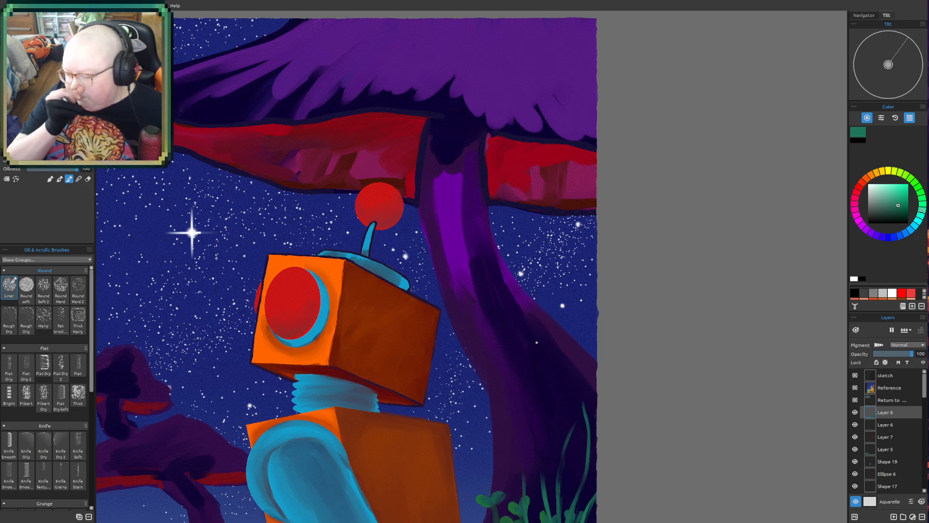
# - Sample the dark navy of the head's outline and outline the red disc protruding behind the head's front face
pyautogui.scroll(3, 411, 347)
pyautogui.moveTo(400, 302); pyautogui.dragTo(434, 369)
pyautogui.scroll(3, 440, 343)
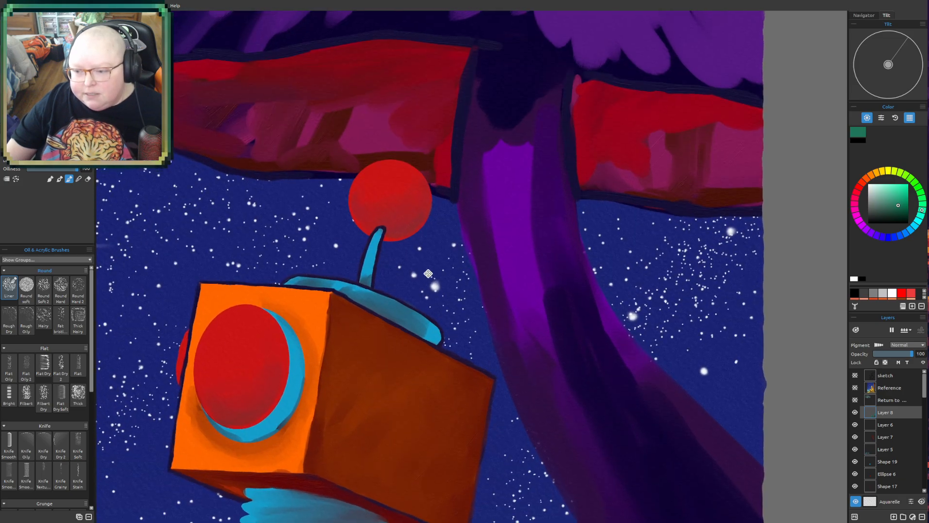
pyautogui.moveTo(427, 267); pyautogui.dragTo(459, 331)
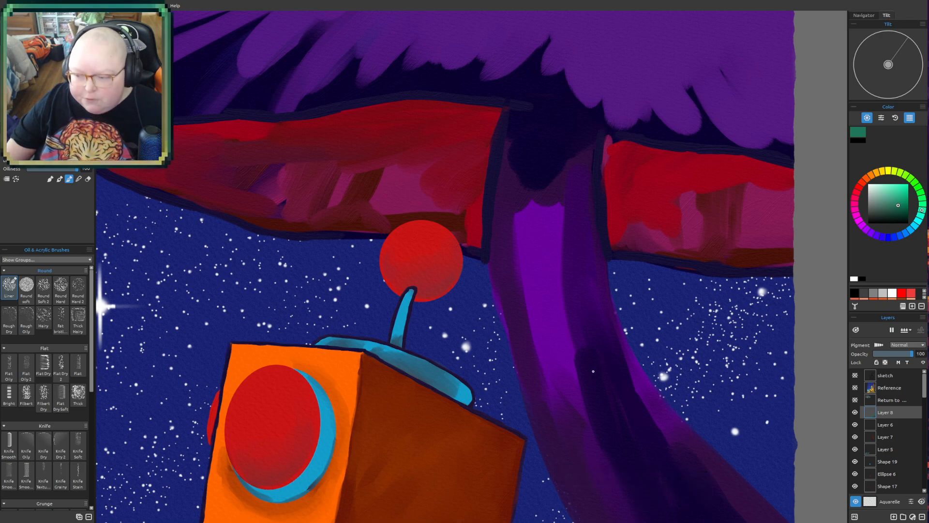
pyautogui.scroll(1, 356, 359)
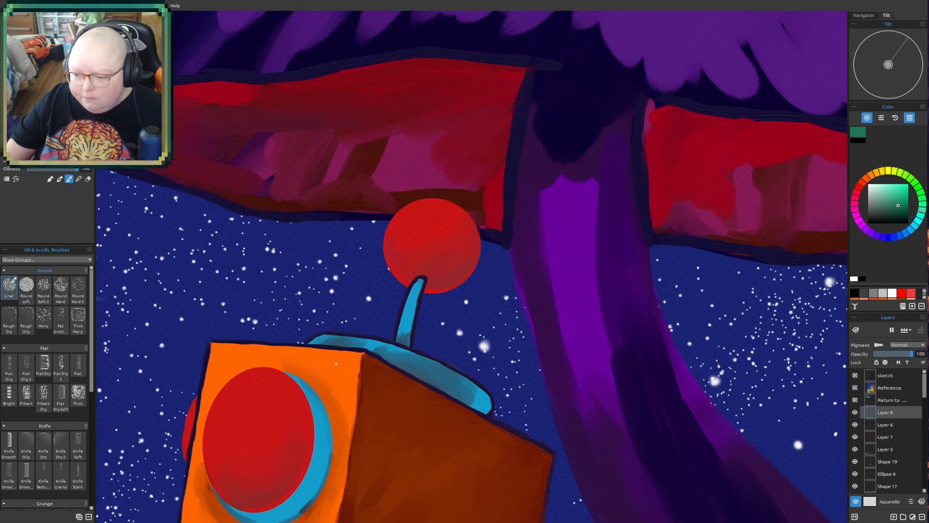
pyautogui.moveTo(336, 364); pyautogui.dragTo(357, 289)
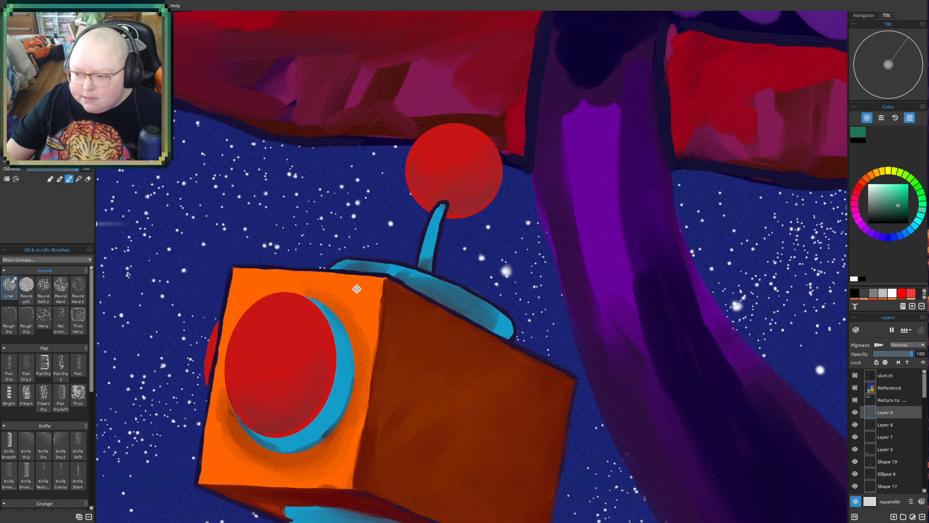
pyautogui.moveTo(357, 290); pyautogui.dragTo(393, 268)
pyautogui.scroll(1, 305, 366)
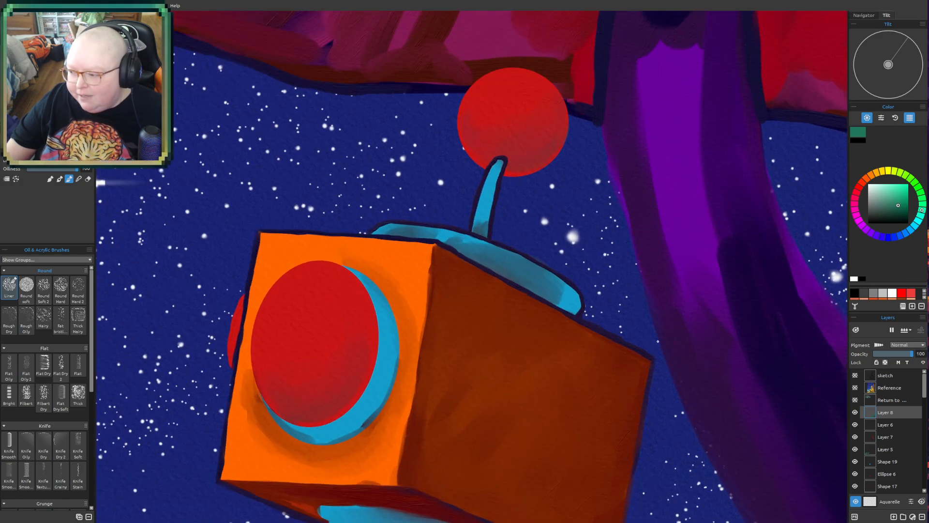
pyautogui.keyDown('alt'); pyautogui.click(251, 276); pyautogui.keyUp('alt')
pyautogui.moveTo(261, 315)
pyautogui.mouseDown()
pyautogui.moveTo(291, 292)
pyautogui.moveTo(304, 258)
pyautogui.moveTo(312, 290)
pyautogui.mouseUp()
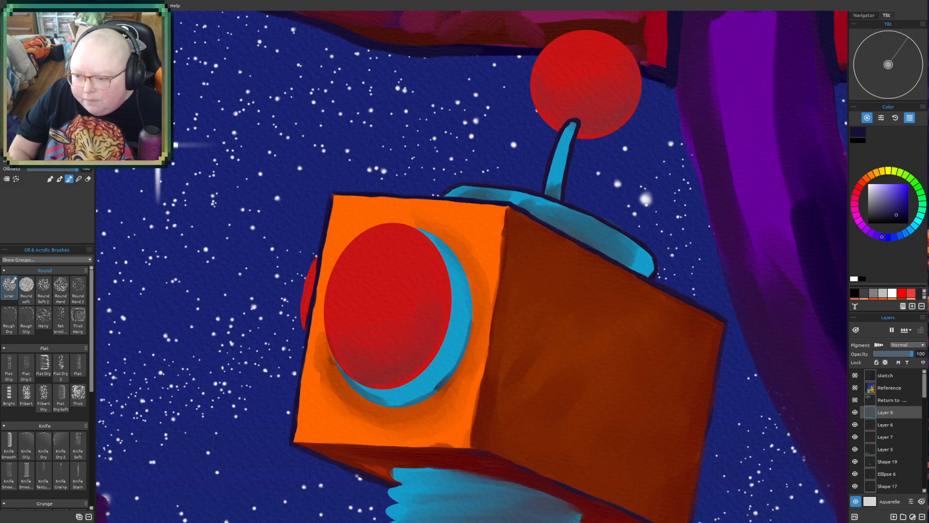
pyautogui.scroll(2, 308, 281)
pyautogui.moveTo(309, 281); pyautogui.dragTo(303, 315)
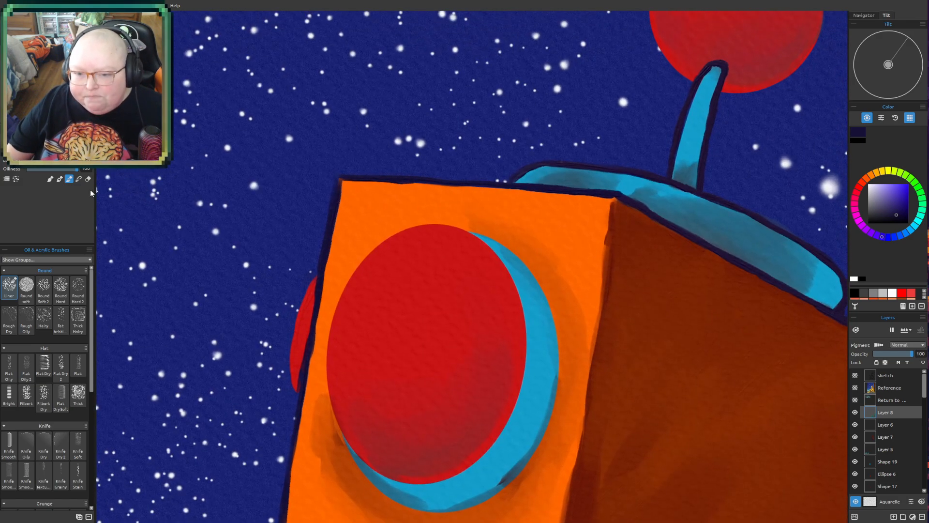
pyautogui.click(59, 178)
pyautogui.moveTo(319, 286); pyautogui.dragTo(333, 306)
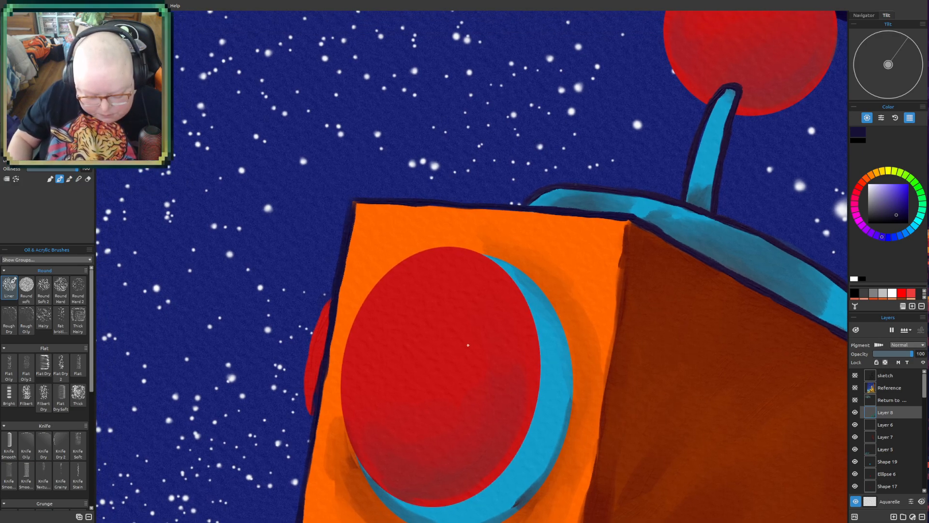
pyautogui.moveTo(320, 309)
pyautogui.mouseDown()
pyautogui.moveTo(333, 287)
pyautogui.moveTo(306, 347)
pyautogui.moveTo(316, 307)
pyautogui.moveTo(300, 385)
pyautogui.moveTo(306, 328)
pyautogui.moveTo(301, 355)
pyautogui.moveTo(311, 335)
pyautogui.moveTo(299, 401)
pyautogui.moveTo(302, 354)
pyautogui.moveTo(299, 386)
pyautogui.moveTo(300, 377)
pyautogui.moveTo(312, 420)
pyautogui.mouseUp()
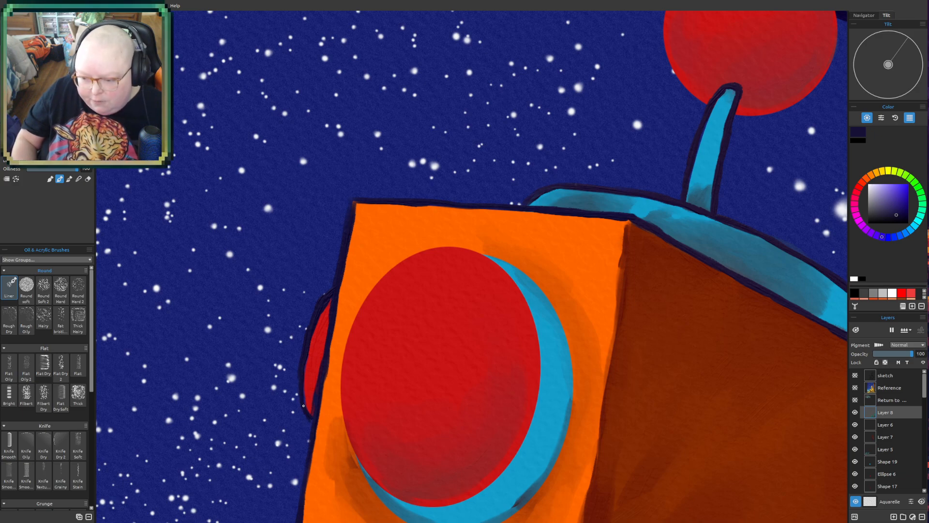
pyautogui.moveTo(301, 388)
pyautogui.mouseDown()
pyautogui.moveTo(300, 368)
pyautogui.moveTo(309, 423)
pyautogui.mouseUp()
pyautogui.hotkey('ctrl', 'z')
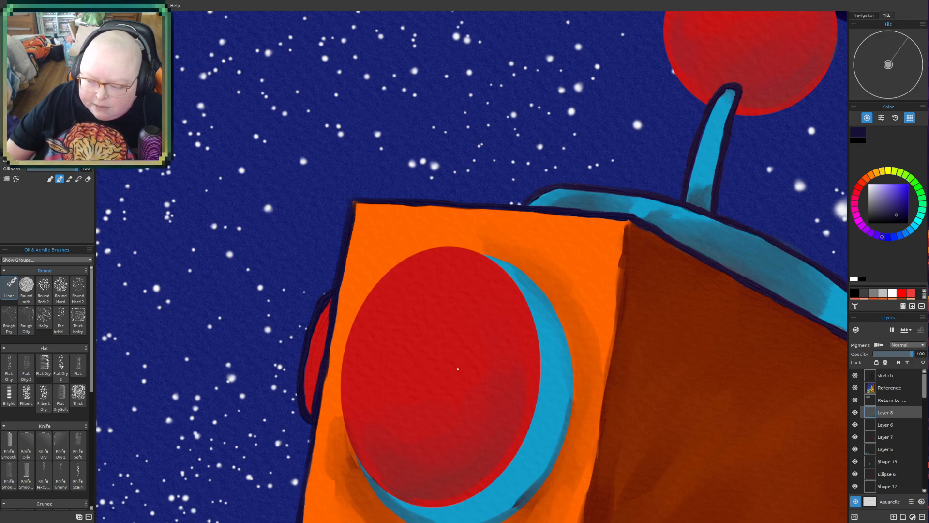
# - Reinforce the dark navy outline along the head's far front edge, below the protruding red disc
pyautogui.moveTo(372, 304)
pyautogui.mouseDown()
pyautogui.moveTo(427, 189)
pyautogui.moveTo(363, 381)
pyautogui.mouseUp()
pyautogui.moveTo(402, 341)
pyautogui.mouseDown()
pyautogui.moveTo(384, 390)
pyautogui.moveTo(382, 325)
pyautogui.mouseUp()
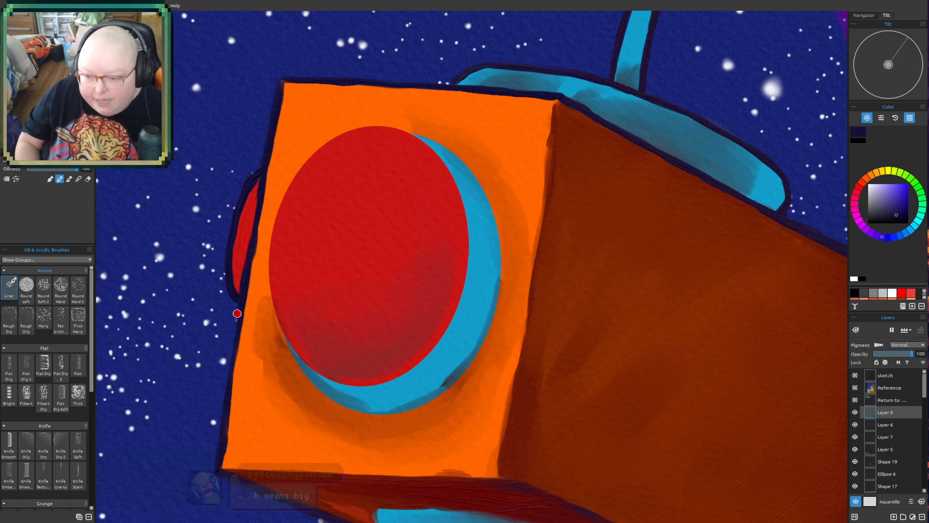
pyautogui.moveTo(236, 329); pyautogui.dragTo(238, 304)
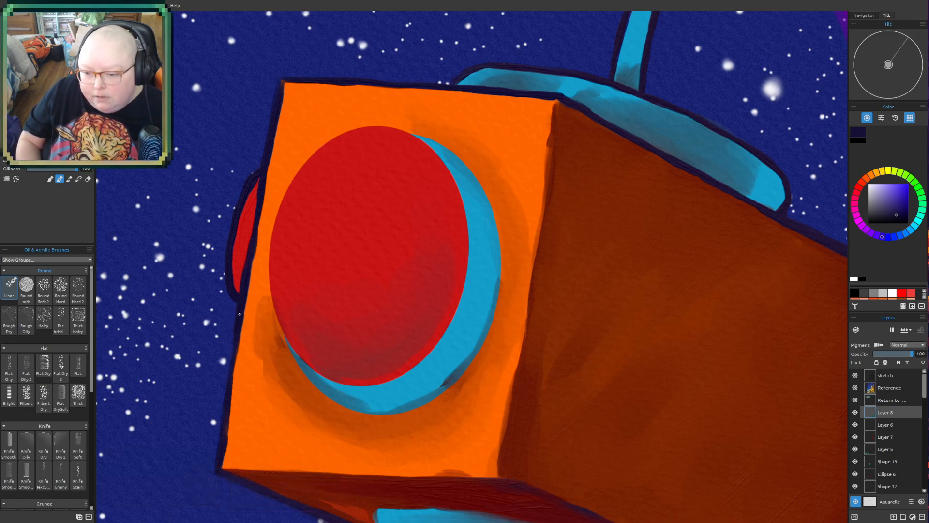
pyautogui.moveTo(227, 388); pyautogui.dragTo(229, 368)
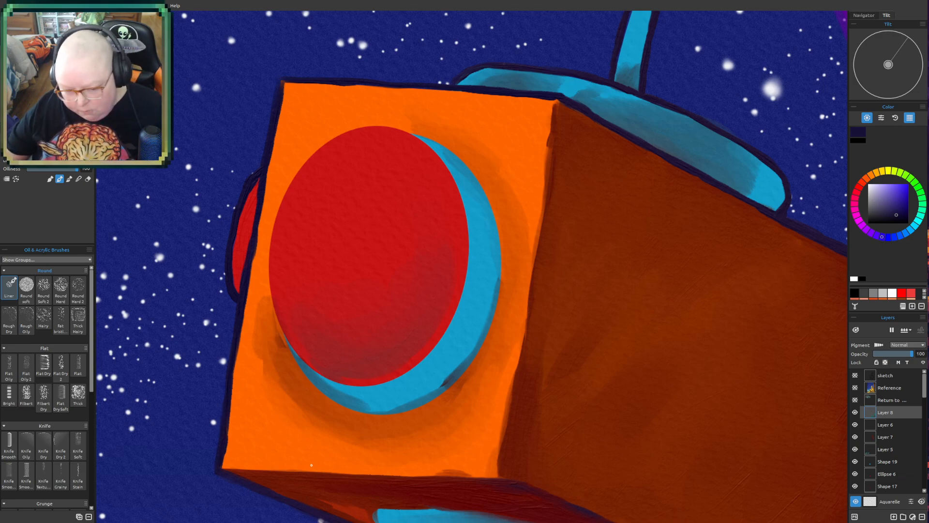
# - Paint a dark navy outline along the lower edge of the head's orange front face, from corner to corner
pyautogui.moveTo(311, 465); pyautogui.dragTo(350, 283)
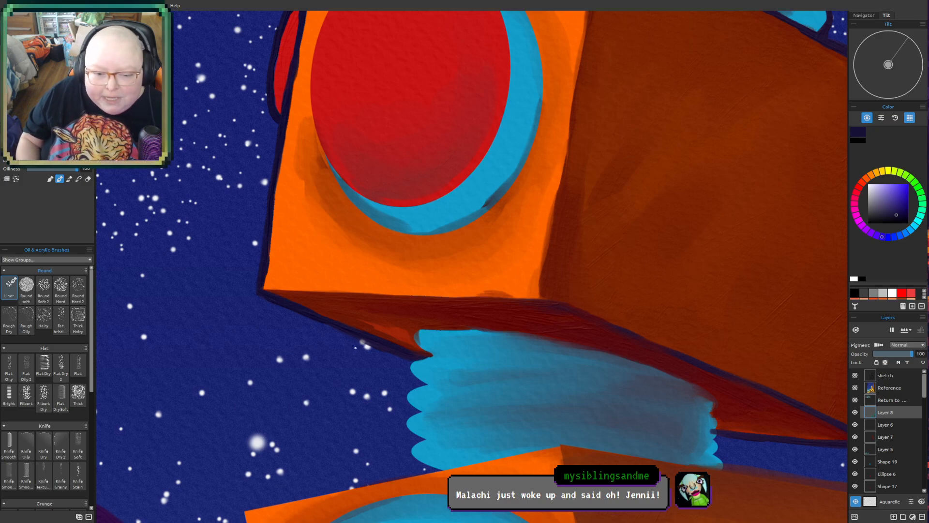
pyautogui.moveTo(259, 289); pyautogui.dragTo(370, 294)
pyautogui.moveTo(309, 292)
pyautogui.mouseDown()
pyautogui.moveTo(425, 294)
pyautogui.moveTo(357, 293)
pyautogui.moveTo(453, 303)
pyautogui.mouseUp()
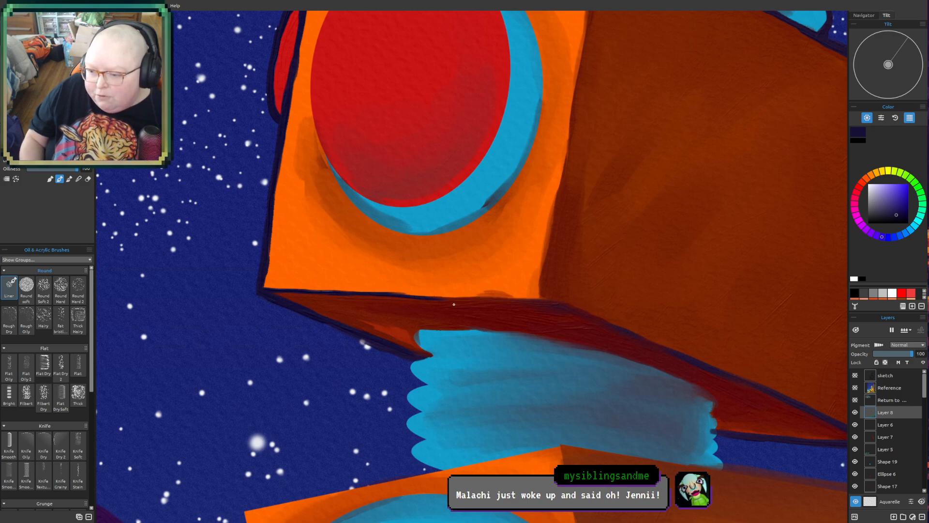
pyautogui.moveTo(398, 294); pyautogui.dragTo(527, 299)
pyautogui.moveTo(433, 298)
pyautogui.mouseDown()
pyautogui.moveTo(496, 297)
pyautogui.moveTo(417, 295)
pyautogui.moveTo(569, 301)
pyautogui.moveTo(502, 300)
pyautogui.moveTo(559, 300)
pyautogui.mouseUp()
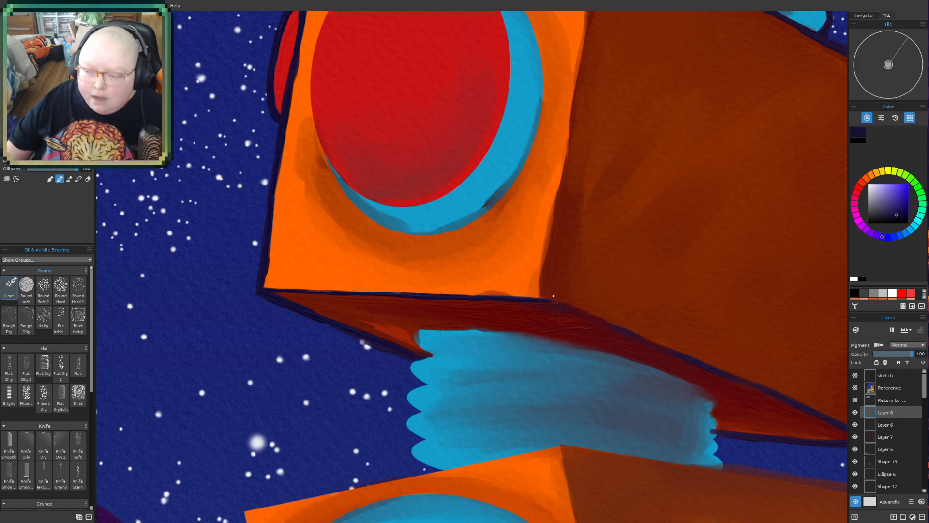
# - Review the outlines around the robot's head, neck and shoulder
pyautogui.scroll(-1, 518, 225)
pyautogui.moveTo(538, 202); pyautogui.dragTo(403, 330)
pyautogui.moveTo(471, 315); pyautogui.dragTo(450, 351)
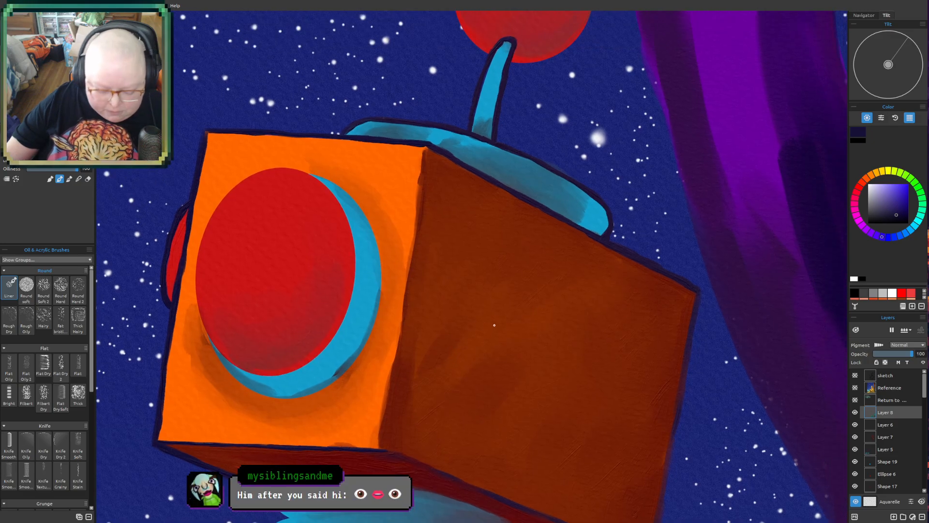
pyautogui.scroll(-2, 497, 323)
pyautogui.moveTo(478, 359); pyautogui.dragTo(509, 361)
pyautogui.scroll(-1, 475, 282)
pyautogui.moveTo(494, 397); pyautogui.dragTo(556, 251)
pyautogui.moveTo(551, 340); pyautogui.dragTo(508, 272)
pyautogui.scroll(-1, 482, 303)
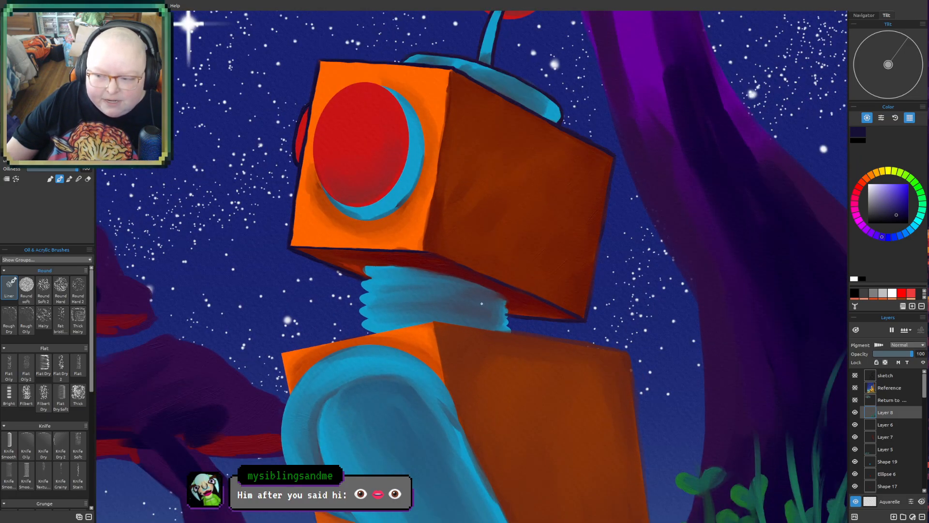
# - Outline the near side and upper edge of the red ball on the robot's antenna in dark navy
pyautogui.moveTo(572, 253); pyautogui.dragTo(543, 387)
pyautogui.moveTo(554, 284); pyautogui.dragTo(521, 423)
pyautogui.moveTo(567, 299); pyautogui.dragTo(581, 350)
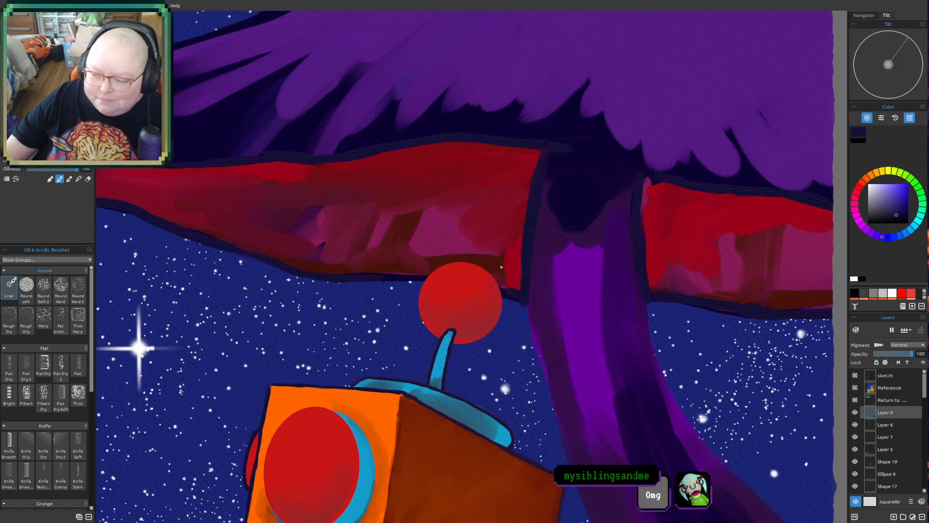
pyautogui.moveTo(440, 328); pyautogui.dragTo(400, 389)
pyautogui.scroll(3, 434, 363)
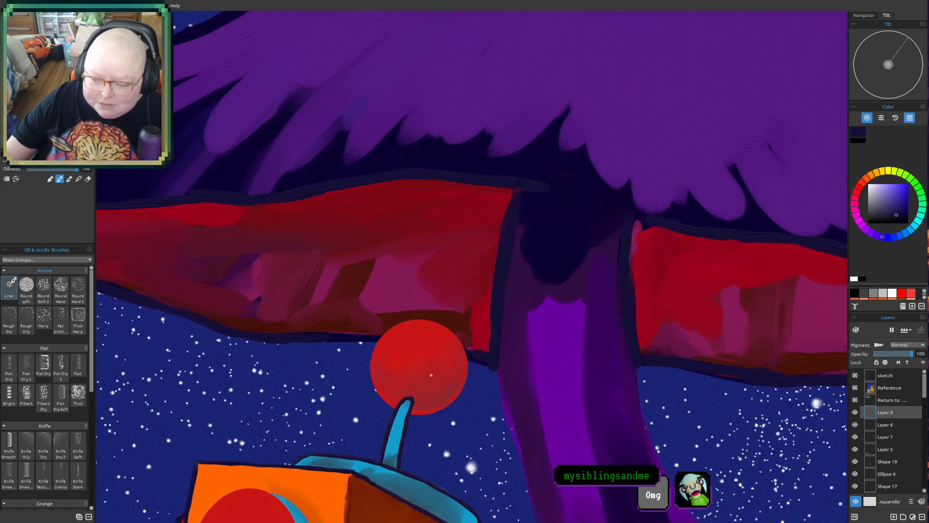
pyautogui.scroll(2, 433, 363)
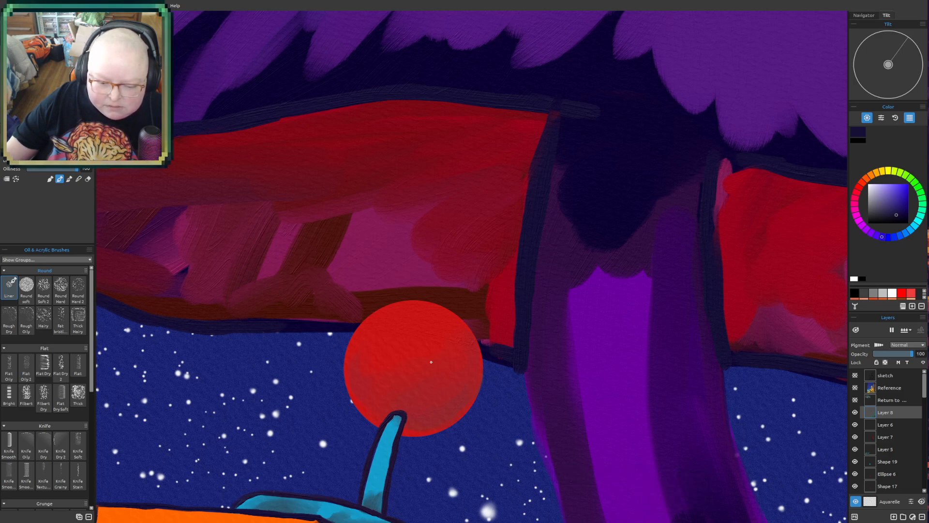
pyautogui.moveTo(422, 366); pyautogui.dragTo(421, 372)
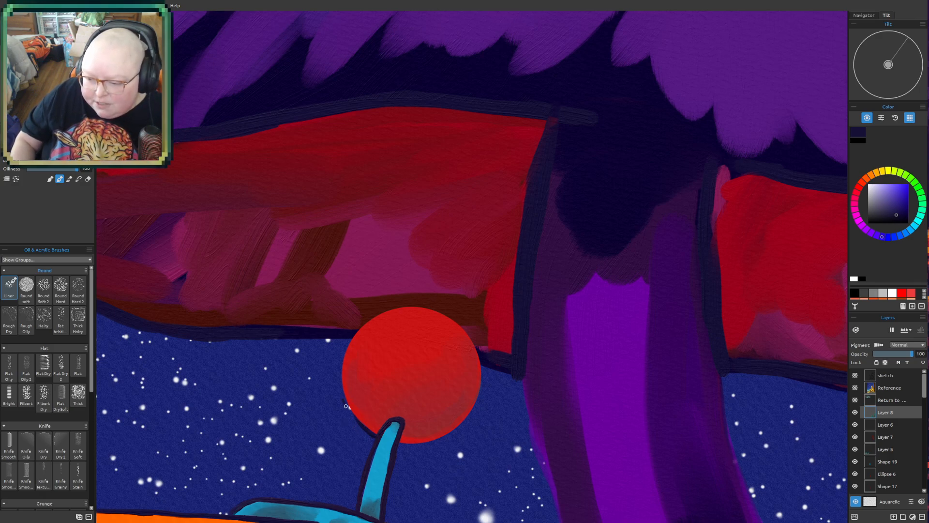
pyautogui.moveTo(344, 399); pyautogui.dragTo(346, 349)
pyautogui.moveTo(337, 383)
pyautogui.mouseDown()
pyautogui.moveTo(341, 351)
pyautogui.moveTo(360, 325)
pyautogui.mouseUp()
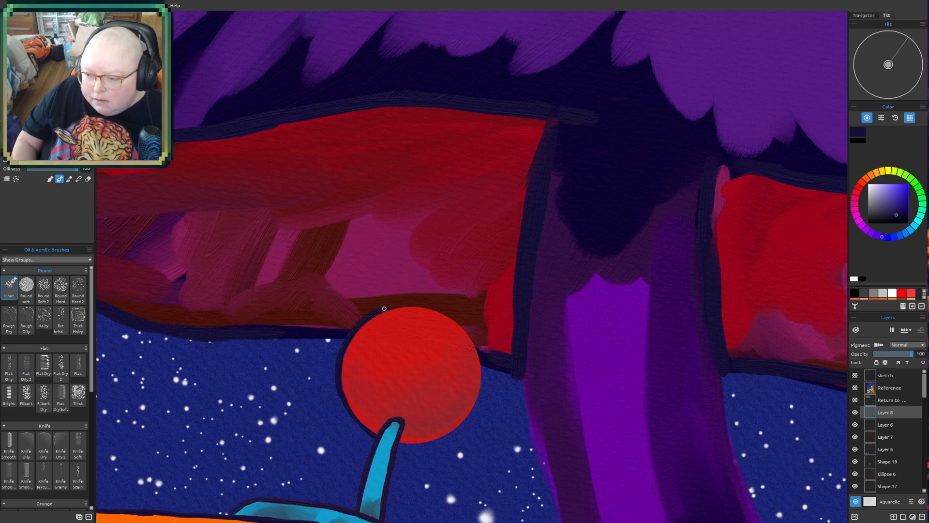
pyautogui.moveTo(377, 312); pyautogui.dragTo(410, 303)
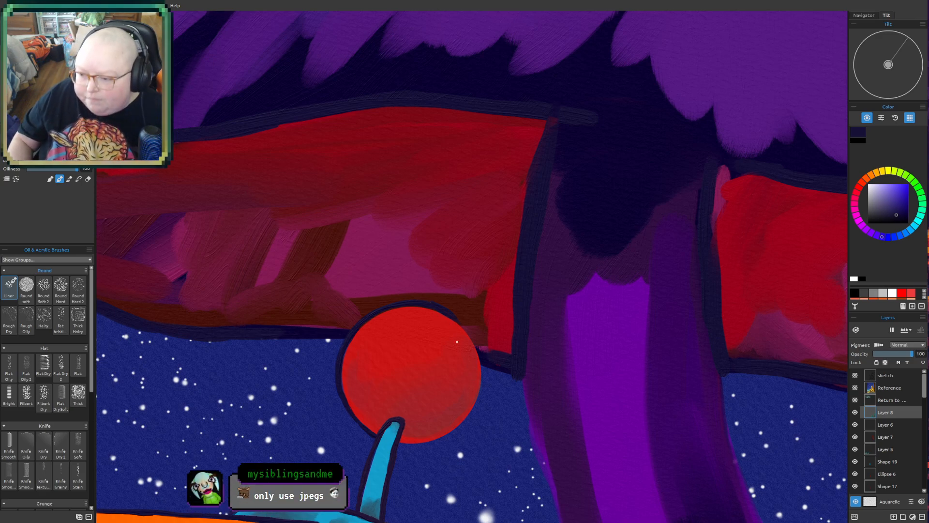
# - Complete the dark navy outline around the antenna ball along its trunk-facing side and underside, redoing the stray lower stroke
pyautogui.moveTo(438, 306); pyautogui.dragTo(475, 343)
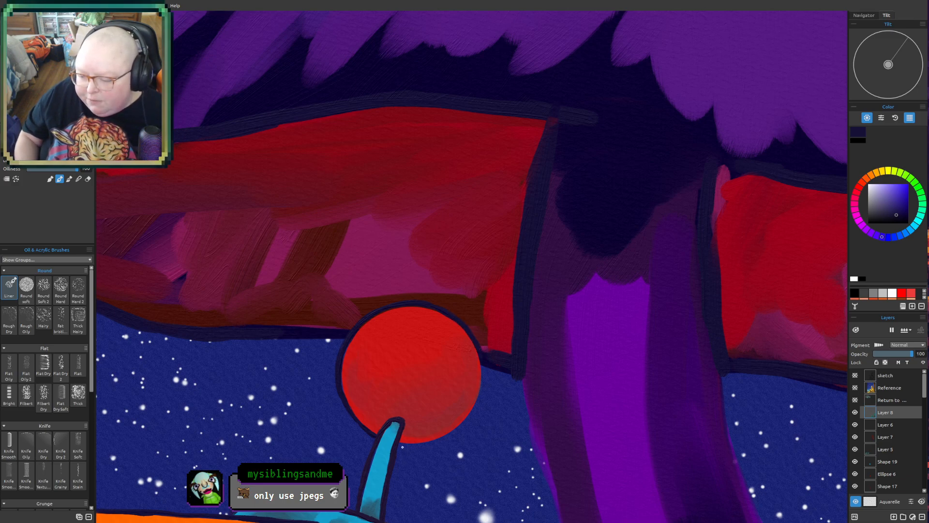
pyautogui.moveTo(422, 445); pyautogui.dragTo(461, 427)
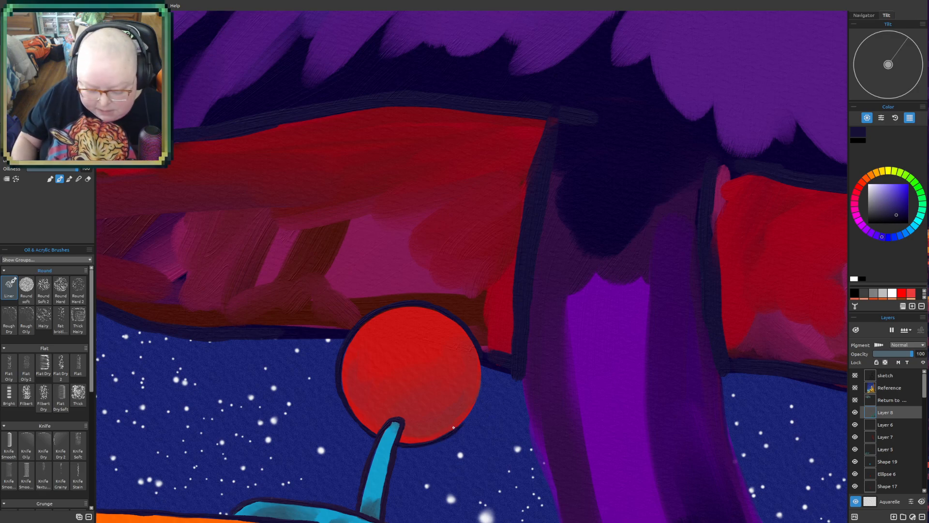
pyautogui.moveTo(455, 431); pyautogui.dragTo(484, 399)
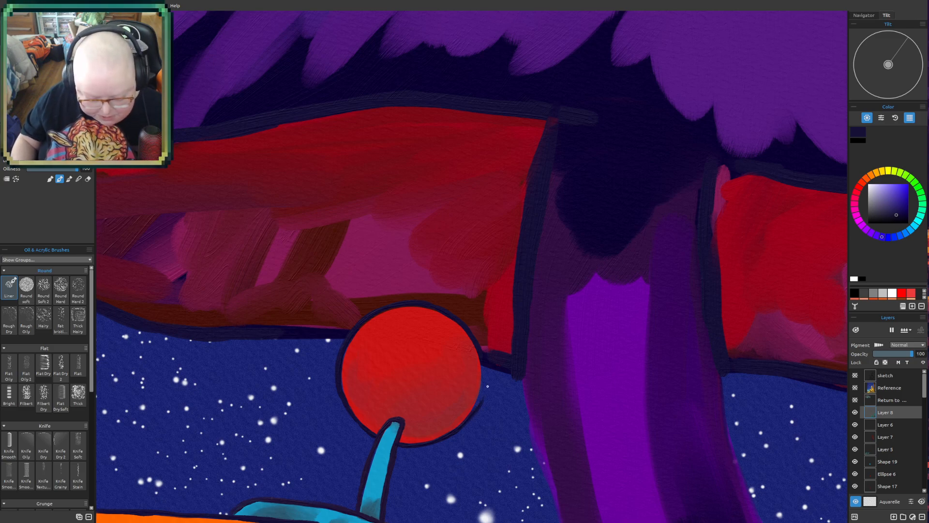
pyautogui.hotkey('ctrl', 'z')
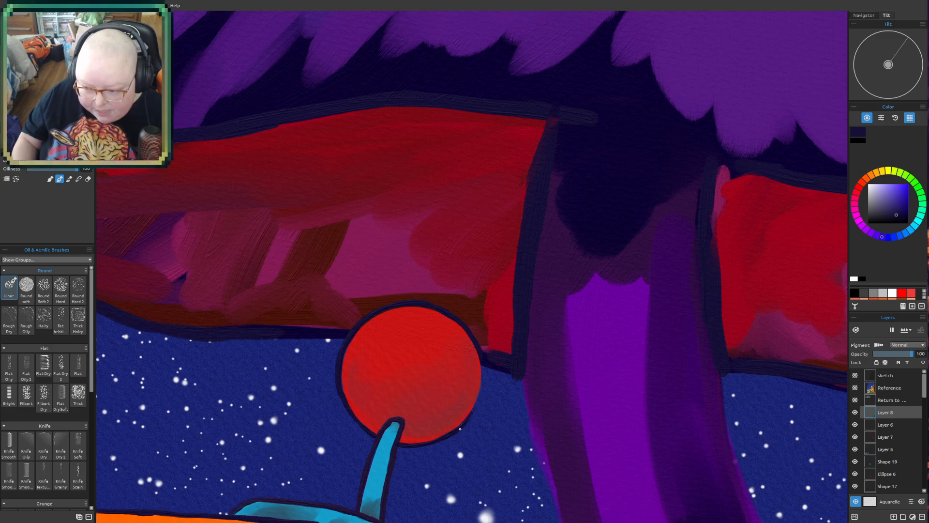
pyautogui.moveTo(471, 401); pyautogui.dragTo(483, 368)
pyautogui.moveTo(471, 411)
pyautogui.mouseDown()
pyautogui.moveTo(480, 349)
pyautogui.moveTo(473, 404)
pyautogui.moveTo(478, 350)
pyautogui.moveTo(483, 391)
pyautogui.mouseUp()
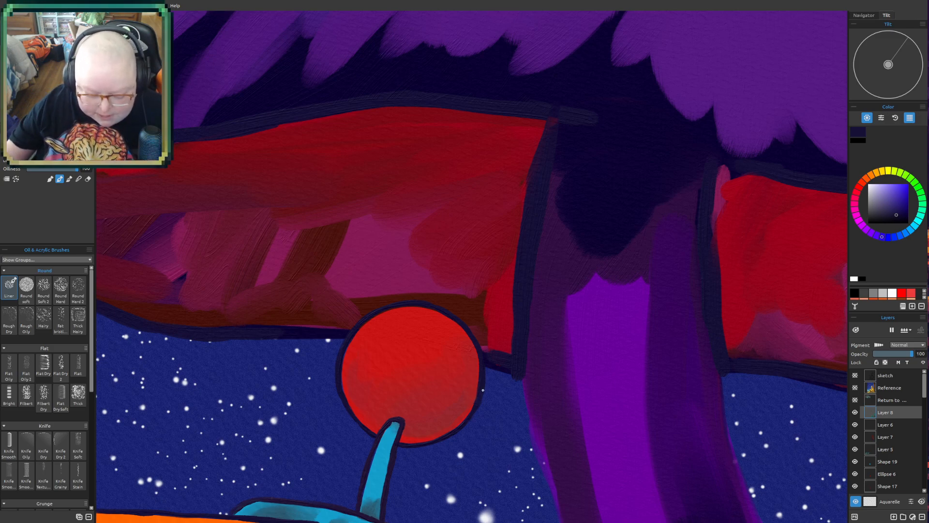
# - Extend the dark outline of the large mushroom's trunk downward from the cap on the side facing the robot
pyautogui.moveTo(611, 394); pyautogui.dragTo(577, 269)
pyautogui.moveTo(601, 308); pyautogui.dragTo(480, 389)
pyautogui.moveTo(493, 283); pyautogui.dragTo(507, 204)
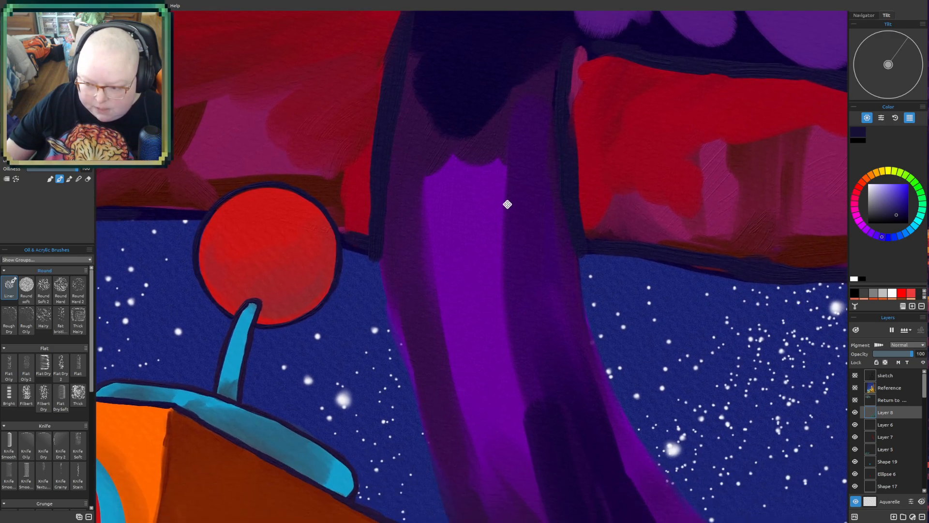
pyautogui.moveTo(483, 287)
pyautogui.mouseDown()
pyautogui.moveTo(502, 222)
pyautogui.moveTo(526, 283)
pyautogui.mouseUp()
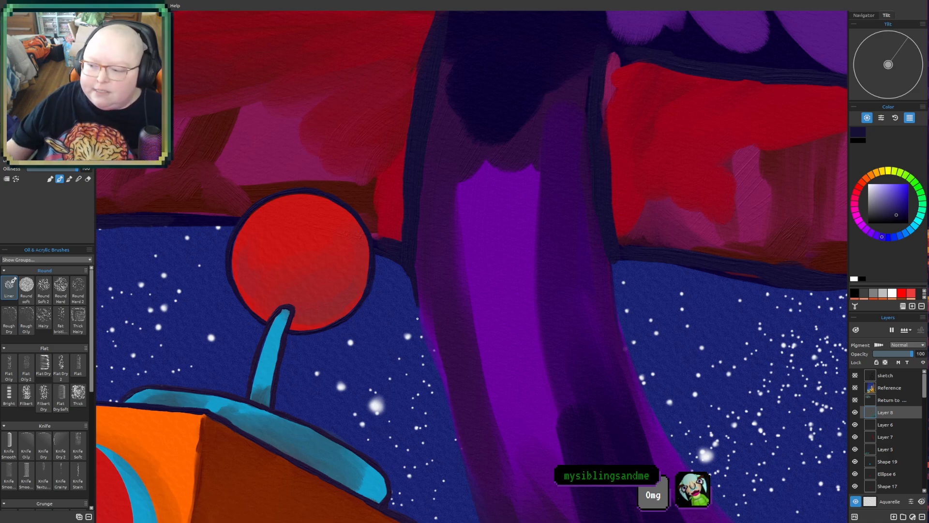
# - Review the outlines and shading of the large mushroom's cap and trunk and the robot's head
pyautogui.moveTo(500, 340); pyautogui.dragTo(619, 411)
pyautogui.scroll(-5, 631, 420)
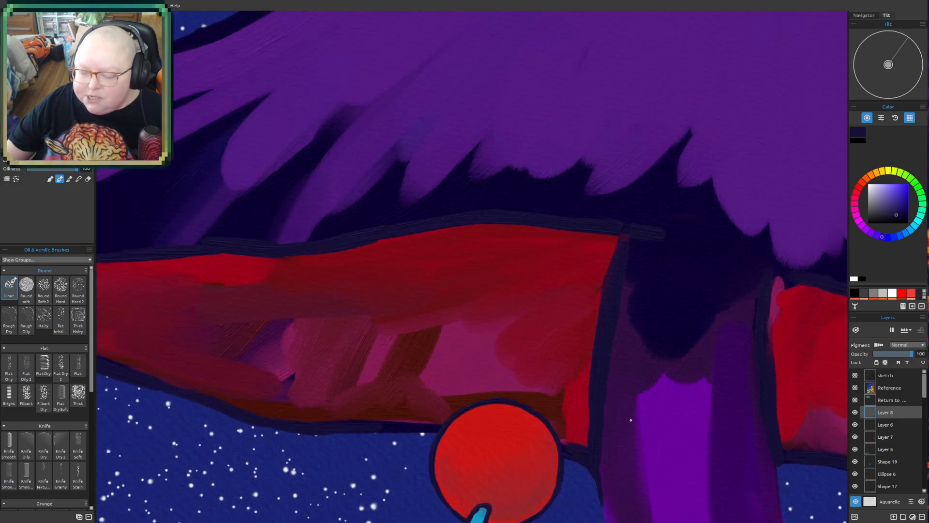
pyautogui.scroll(-3, 630, 421)
pyautogui.moveTo(592, 400); pyautogui.dragTo(602, 320)
pyautogui.moveTo(427, 354); pyautogui.dragTo(584, 402)
pyautogui.scroll(3, 442, 345)
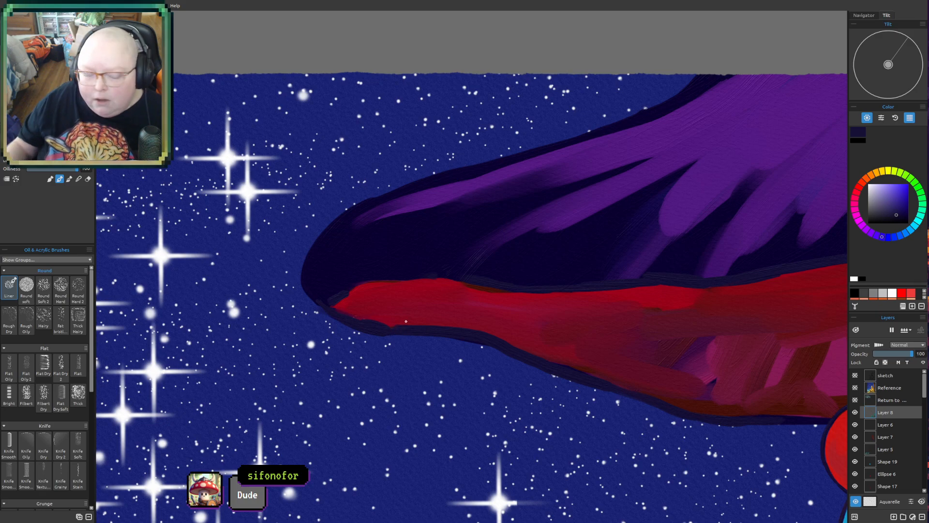
pyautogui.scroll(-3, 503, 462)
pyautogui.scroll(-3, 548, 382)
pyautogui.moveTo(604, 407); pyautogui.dragTo(242, 278)
pyautogui.moveTo(492, 405); pyautogui.dragTo(526, 361)
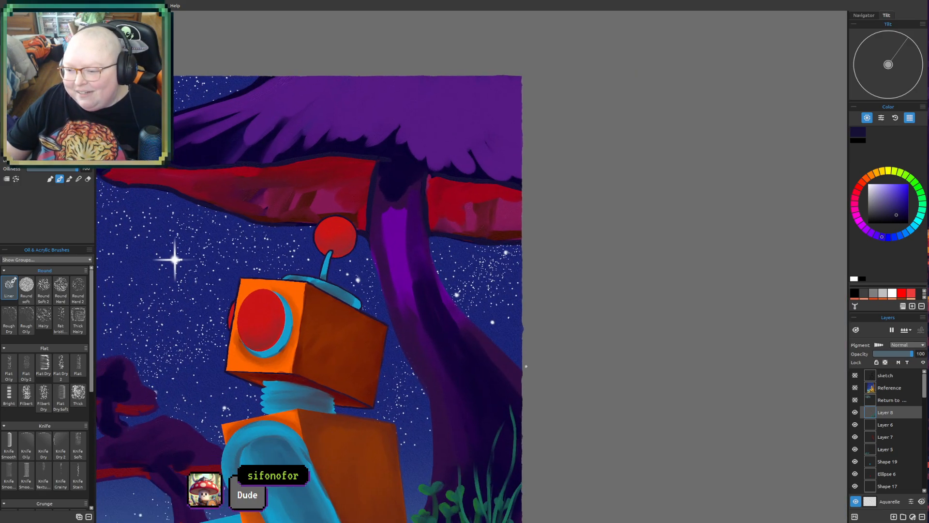
pyautogui.moveTo(408, 324); pyautogui.dragTo(486, 371)
pyautogui.scroll(3, 441, 251)
pyautogui.moveTo(420, 312); pyautogui.dragTo(538, 396)
pyautogui.moveTo(592, 415); pyautogui.dragTo(606, 280)
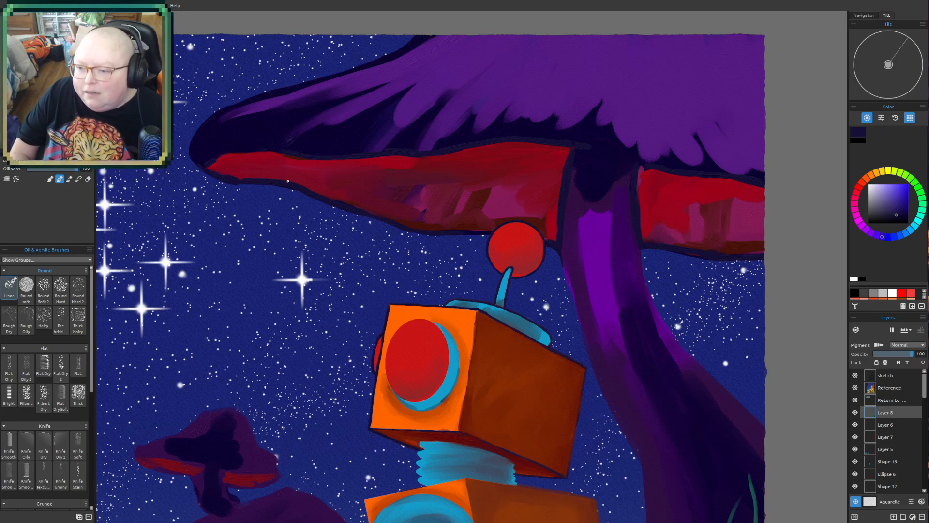
# - Paint dark slanted gill streaks across the red underside of the large mushroom's cap toward its tip and blend them in
pyautogui.moveTo(317, 165); pyautogui.dragTo(340, 158)
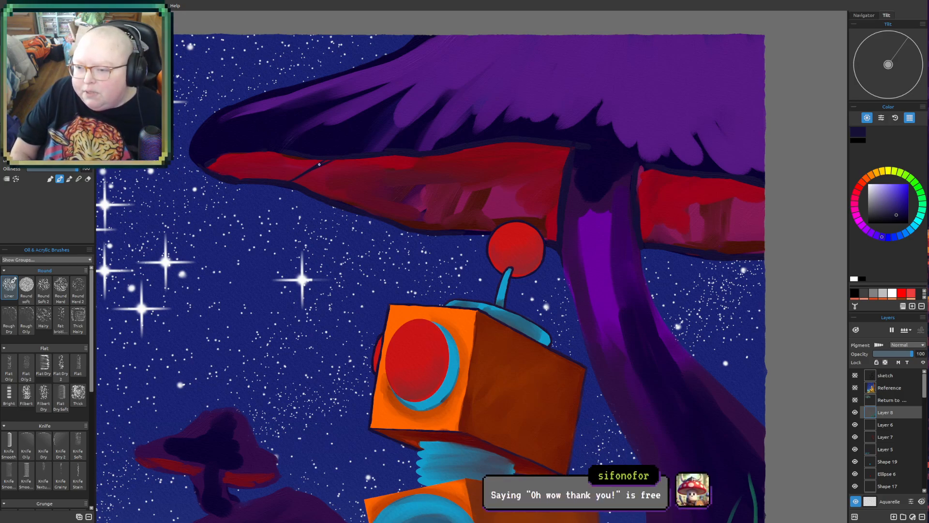
pyautogui.moveTo(329, 195); pyautogui.dragTo(360, 185)
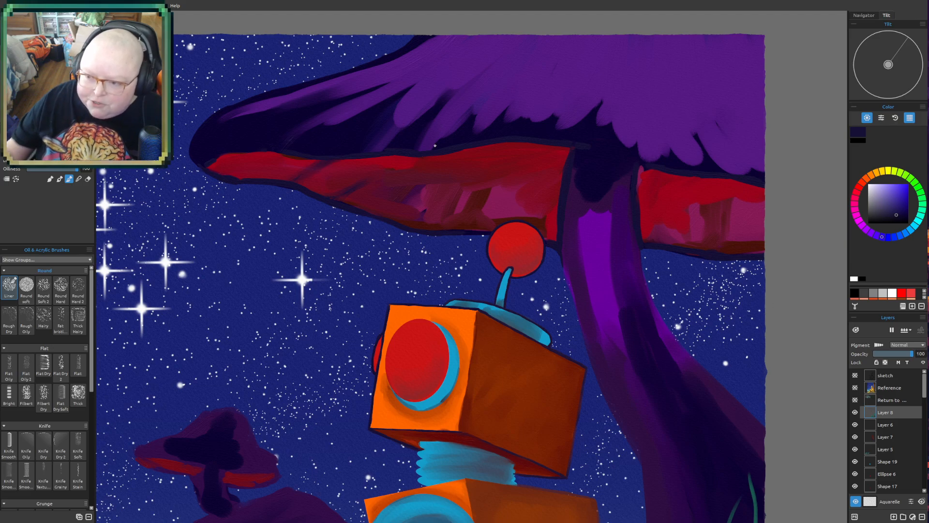
pyautogui.moveTo(435, 157); pyautogui.dragTo(338, 278)
pyautogui.scroll(1, 338, 282)
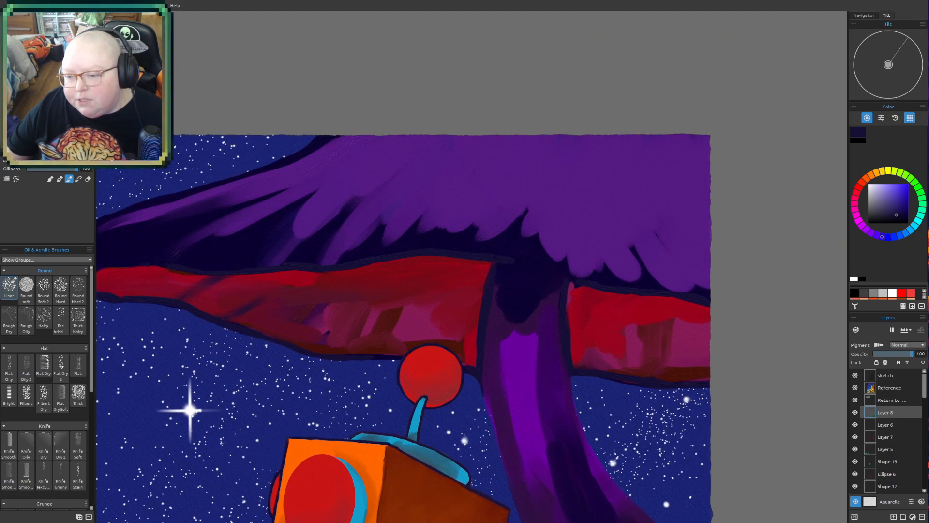
pyautogui.scroll(1, 318, 364)
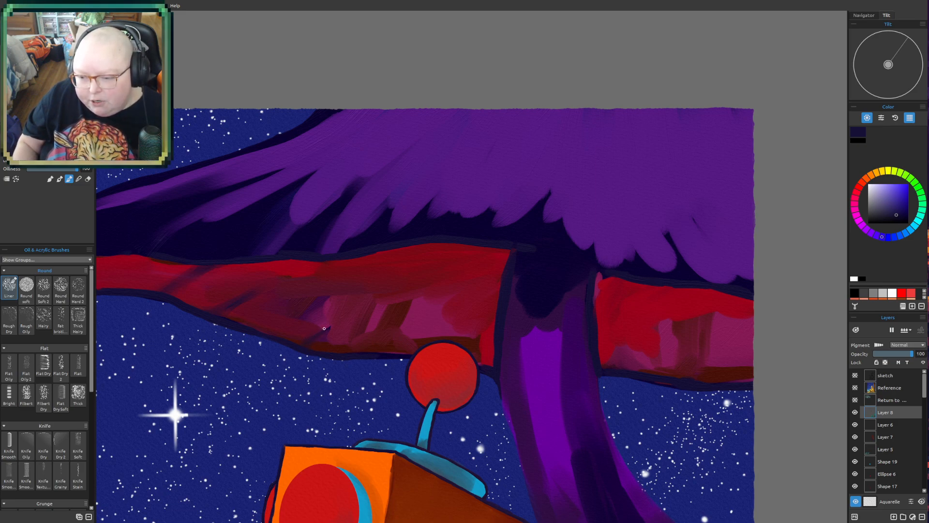
pyautogui.moveTo(319, 333); pyautogui.dragTo(340, 315)
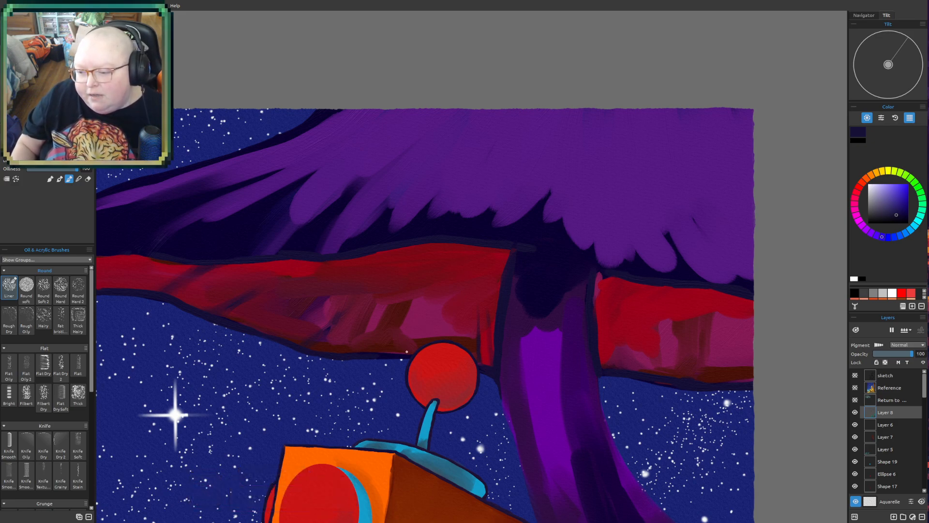
# - Blend slanted gill streaks into the cap's red underside above the antenna ball and on the far side of the trunk
pyautogui.moveTo(425, 329); pyautogui.dragTo(419, 342)
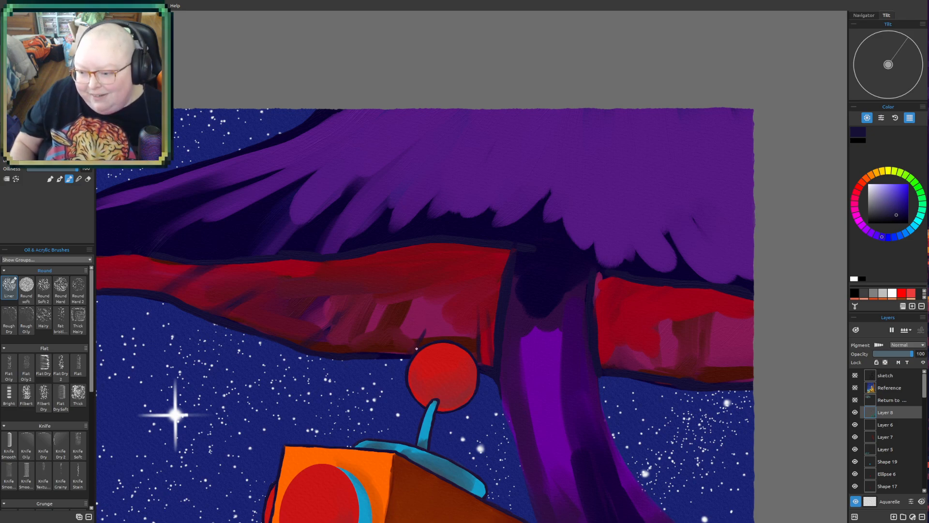
pyautogui.moveTo(425, 330); pyautogui.dragTo(413, 354)
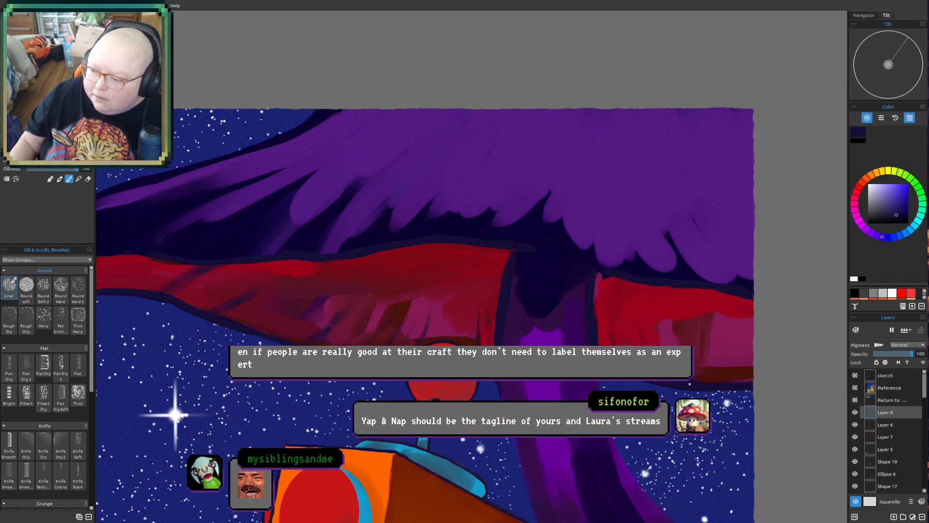
pyautogui.scroll(-3, 412, 281)
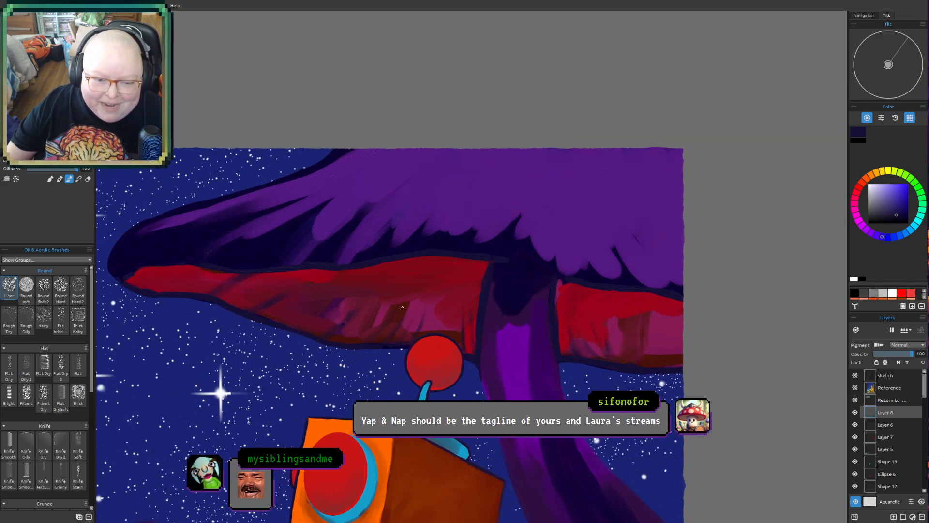
pyautogui.moveTo(411, 281)
pyautogui.mouseDown()
pyautogui.moveTo(550, 257)
pyautogui.moveTo(396, 327)
pyautogui.moveTo(390, 320)
pyautogui.mouseUp()
pyautogui.scroll(1, 575, 278)
pyautogui.moveTo(552, 301); pyautogui.dragTo(503, 268)
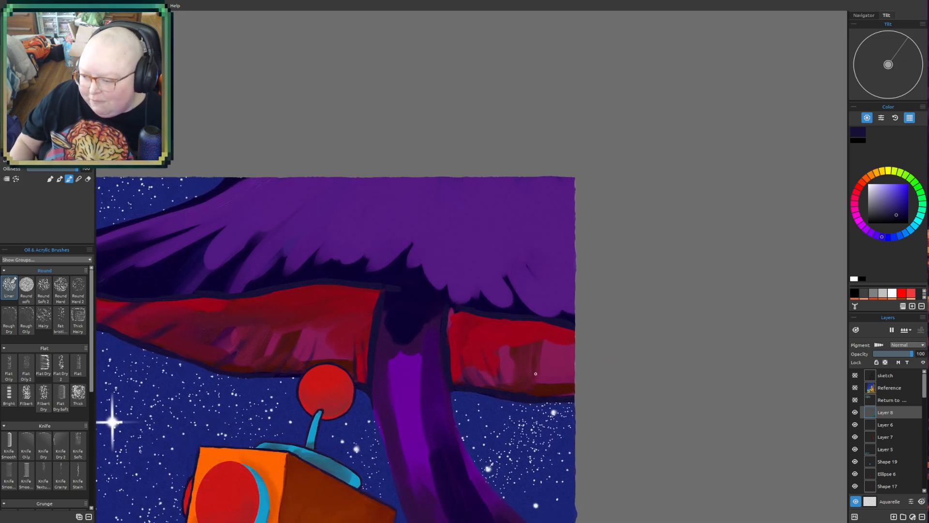
pyautogui.moveTo(528, 387); pyautogui.dragTo(528, 394)
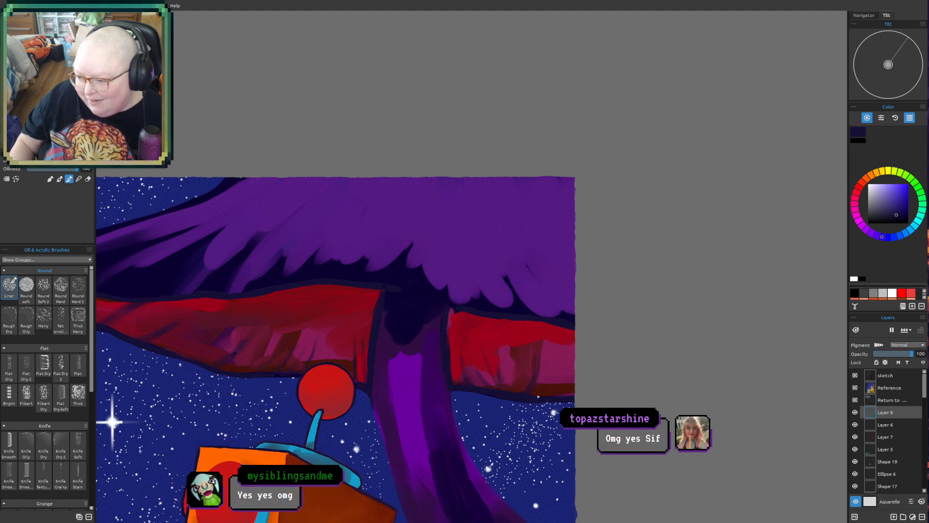
# - Review the whole composition, comparing the large mushroom, the robot and the small background mushrooms
pyautogui.scroll(-6, 733, 144)
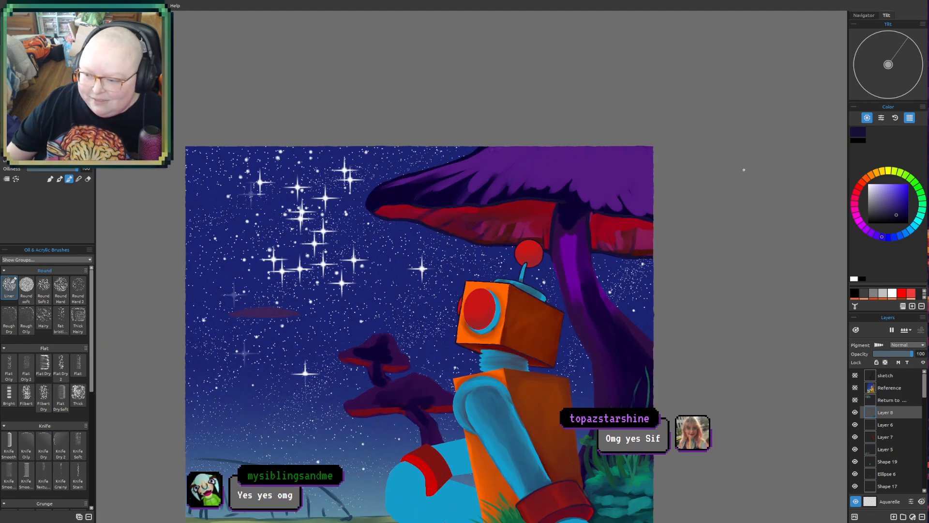
pyautogui.moveTo(631, 428); pyautogui.dragTo(553, 315)
pyautogui.moveTo(640, 299)
pyautogui.mouseDown()
pyautogui.moveTo(635, 332)
pyautogui.moveTo(605, 328)
pyautogui.mouseUp()
pyautogui.scroll(3, 512, 299)
pyautogui.moveTo(305, 193); pyautogui.dragTo(392, 314)
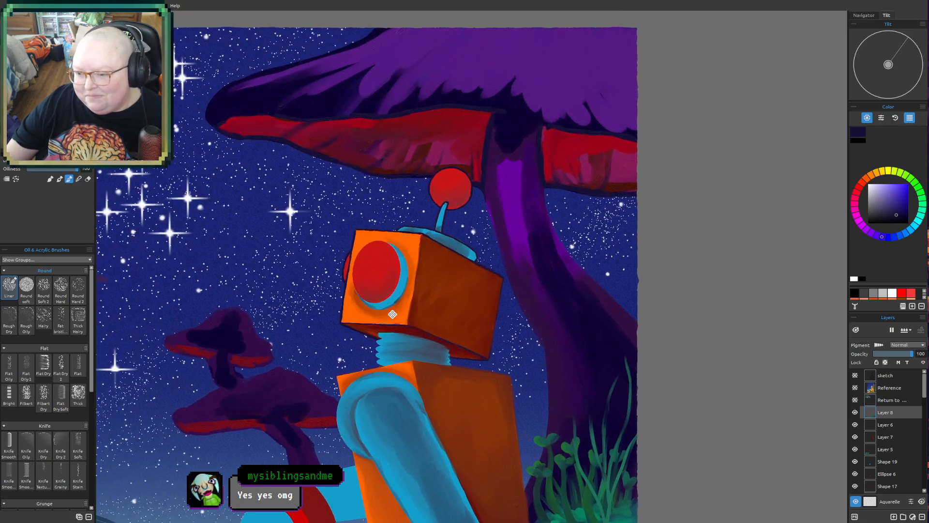
pyautogui.scroll(2, 393, 313)
pyautogui.moveTo(662, 351); pyautogui.dragTo(609, 331)
pyautogui.scroll(-3, 609, 331)
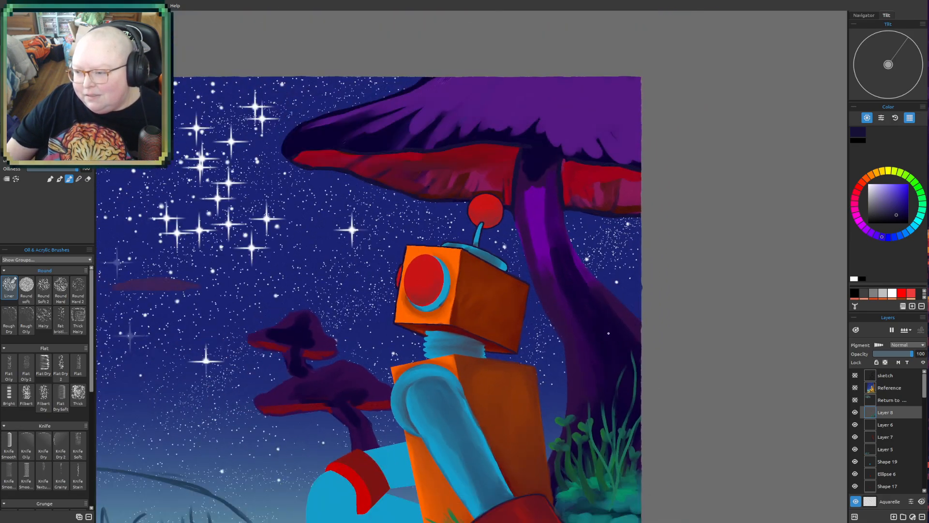
pyautogui.moveTo(587, 403); pyautogui.dragTo(508, 465)
pyautogui.moveTo(514, 409); pyautogui.dragTo(595, 228)
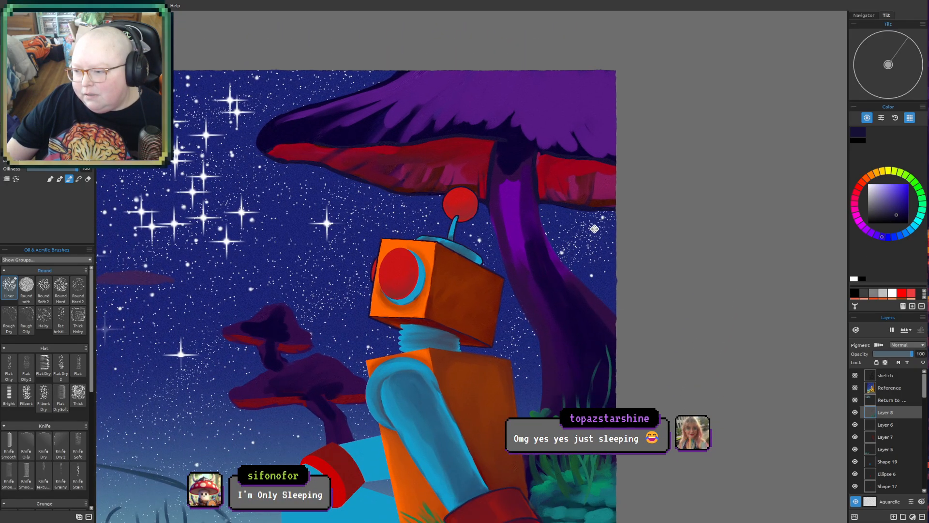
pyautogui.scroll(-3, 595, 229)
pyautogui.moveTo(614, 262); pyautogui.dragTo(602, 235)
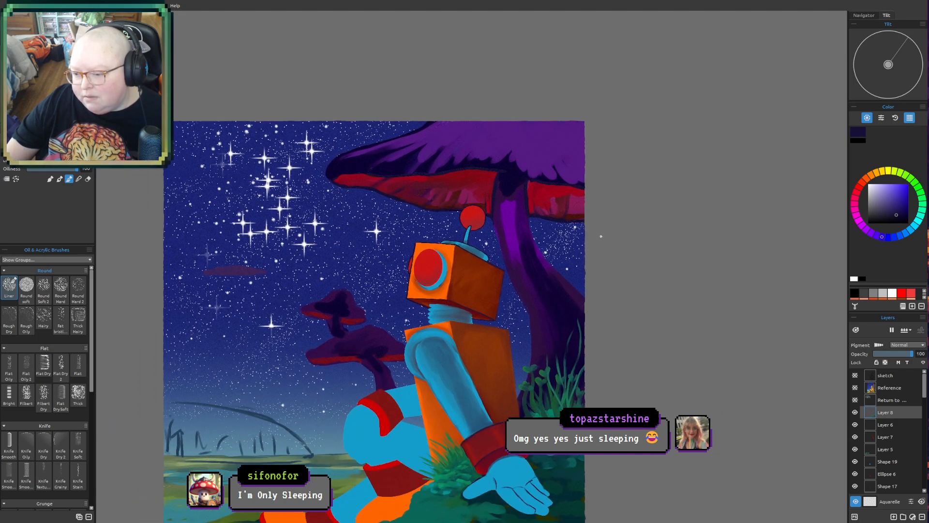
# - Sample the dark navy of the upper small background mushroom and blend dark shading into the small mushrooms' caps
pyautogui.scroll(3, 334, 250)
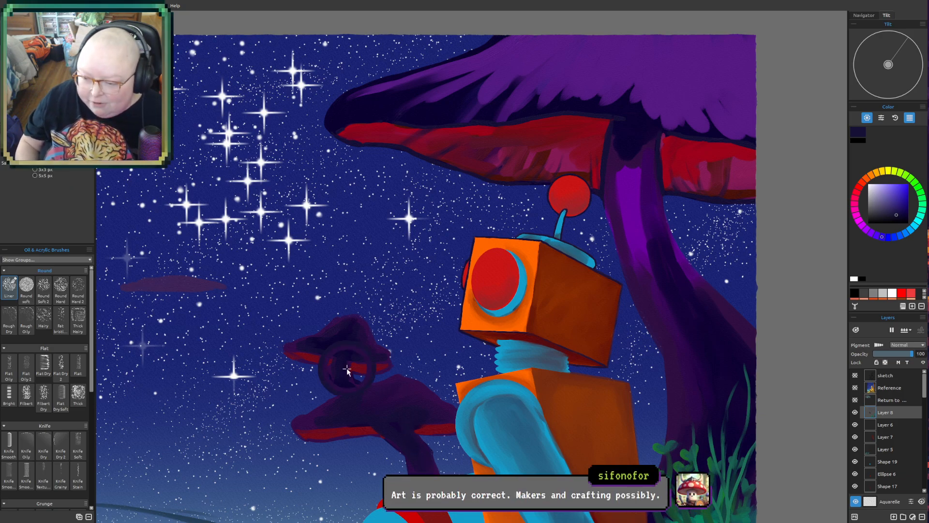
pyautogui.keyDown('alt'); pyautogui.click(341, 342); pyautogui.keyUp('alt')
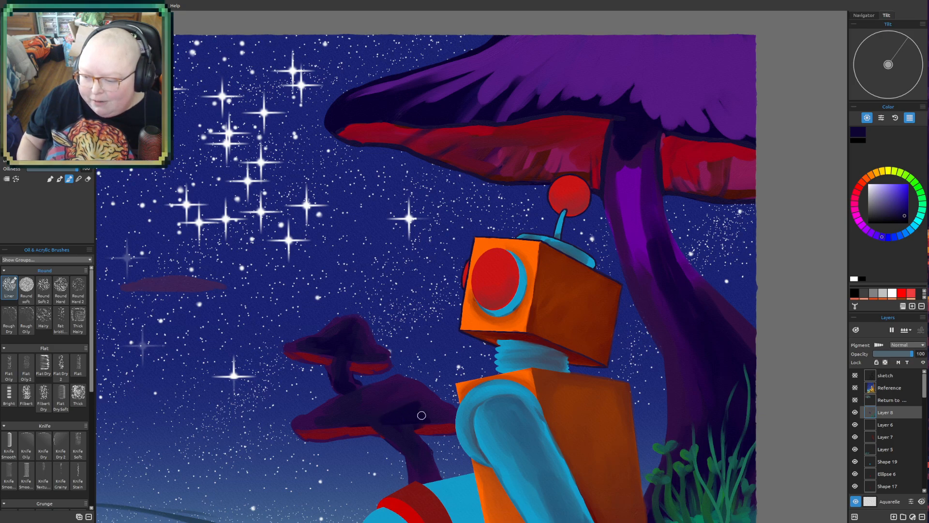
pyautogui.moveTo(384, 411)
pyautogui.mouseDown()
pyautogui.moveTo(365, 413)
pyautogui.moveTo(401, 384)
pyautogui.moveTo(434, 417)
pyautogui.mouseUp()
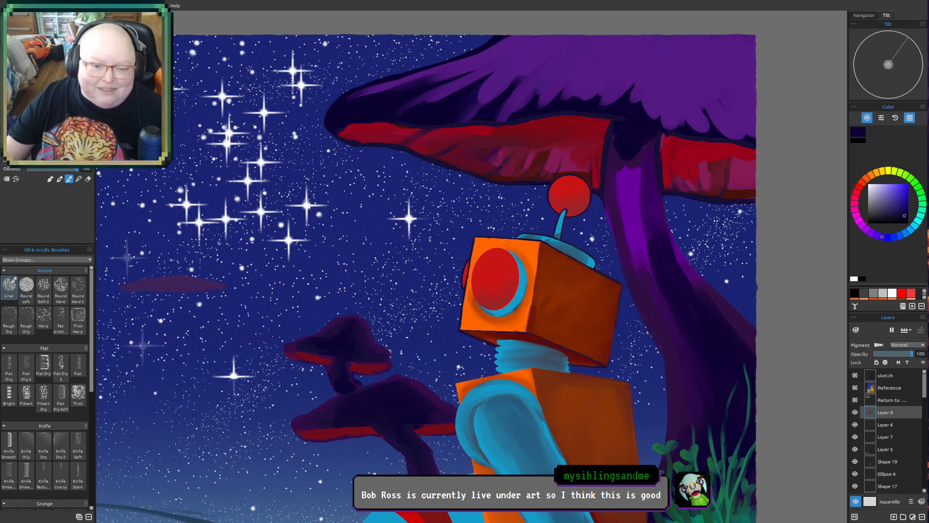
# - Sample the dark purple at the edge of the lower small mushroom's cap and blend it into the small background mushrooms
pyautogui.moveTo(393, 344); pyautogui.dragTo(422, 288)
pyautogui.moveTo(425, 353); pyautogui.dragTo(419, 325)
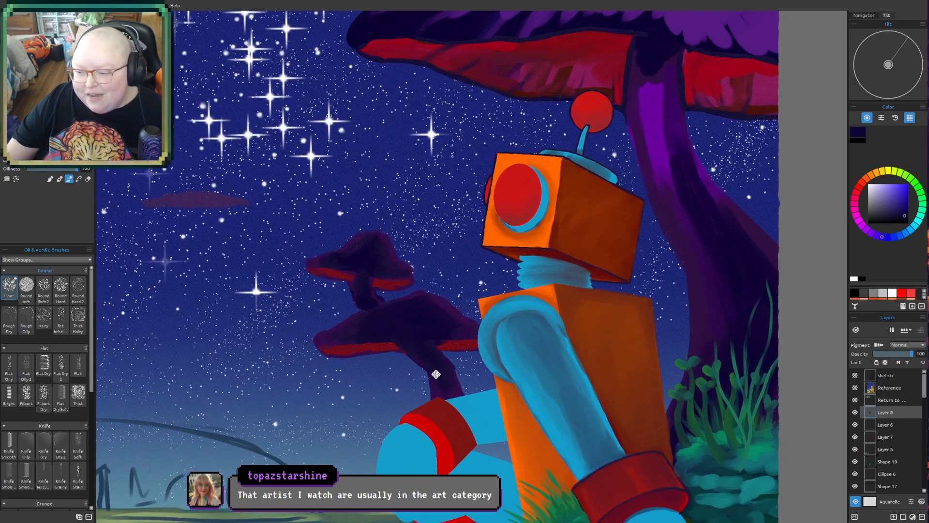
pyautogui.moveTo(436, 374); pyautogui.dragTo(423, 327)
pyautogui.moveTo(391, 263); pyautogui.dragTo(376, 316)
pyautogui.scroll(1, 376, 317)
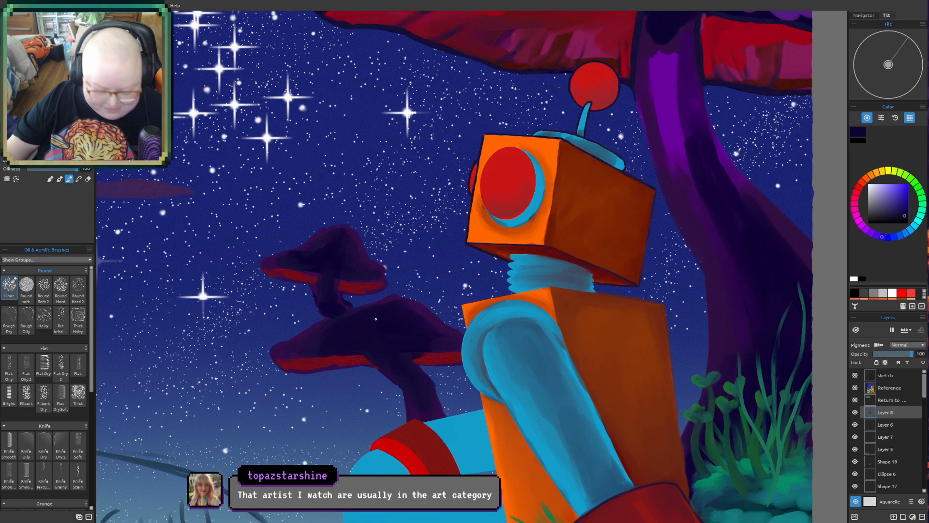
pyautogui.keyDown('alt'); pyautogui.click(281, 348); pyautogui.keyUp('alt')
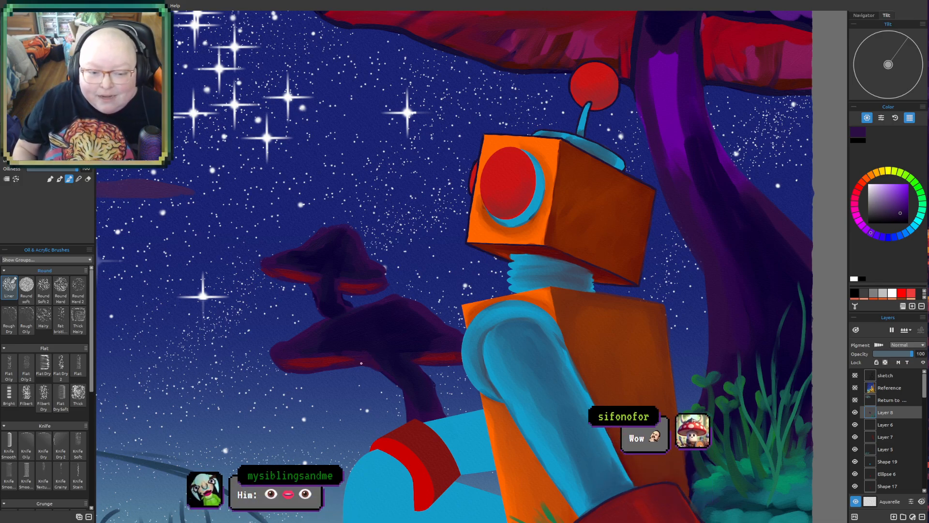
# - Paint dark navy shading over the stems and caps of the two small background mushrooms and refine the upper cap's edge
pyautogui.moveTo(431, 332); pyautogui.dragTo(388, 274)
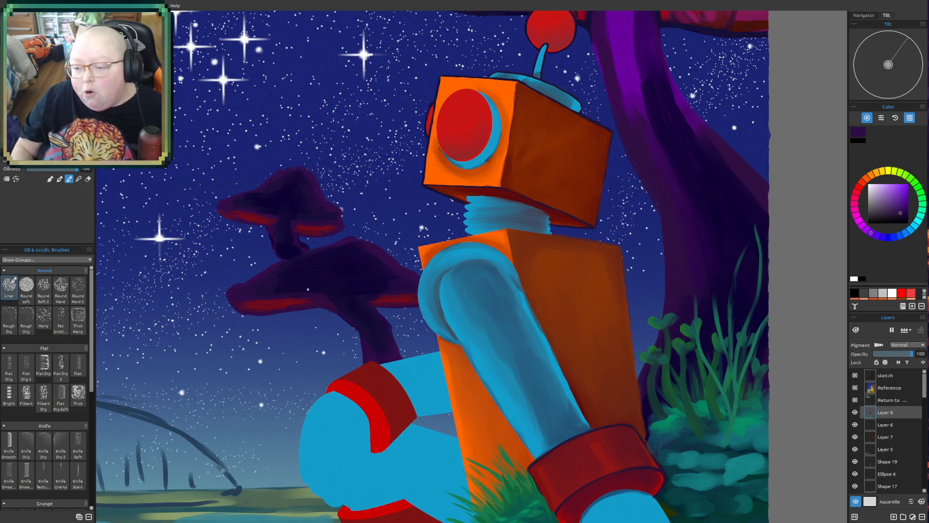
pyautogui.scroll(-5, 364, 283)
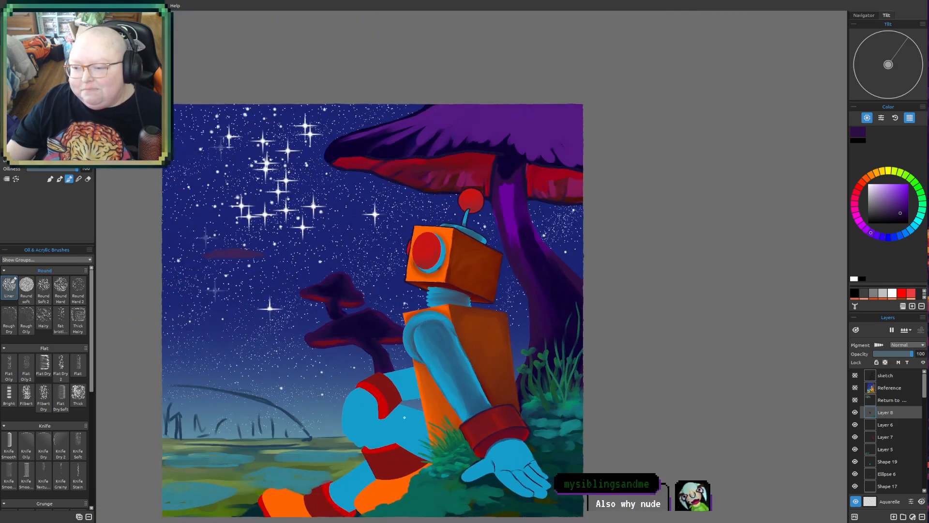
pyautogui.scroll(3, 395, 434)
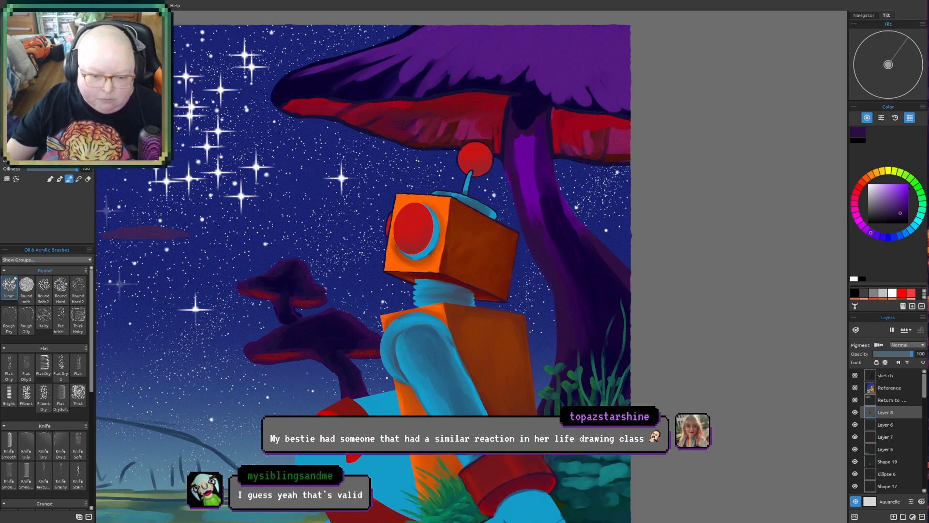
pyautogui.moveTo(351, 365); pyautogui.dragTo(365, 362)
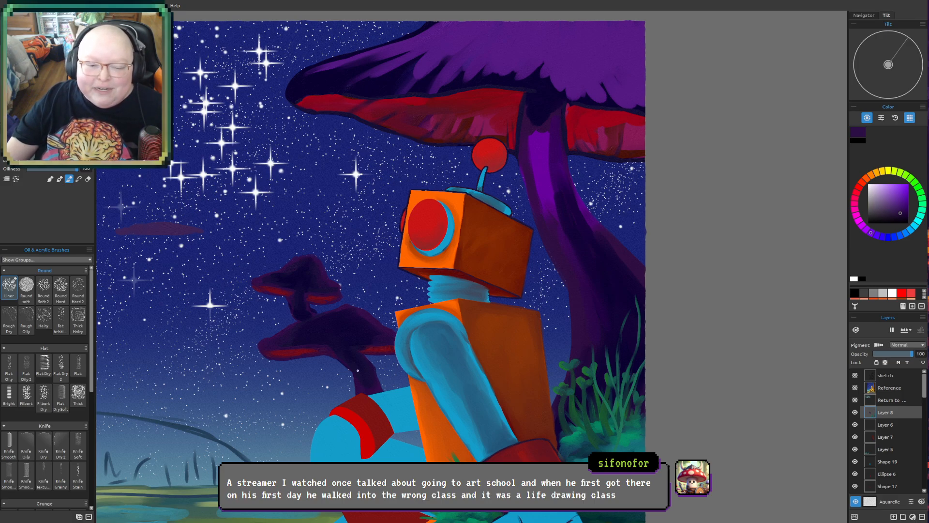
pyautogui.scroll(4, 358, 370)
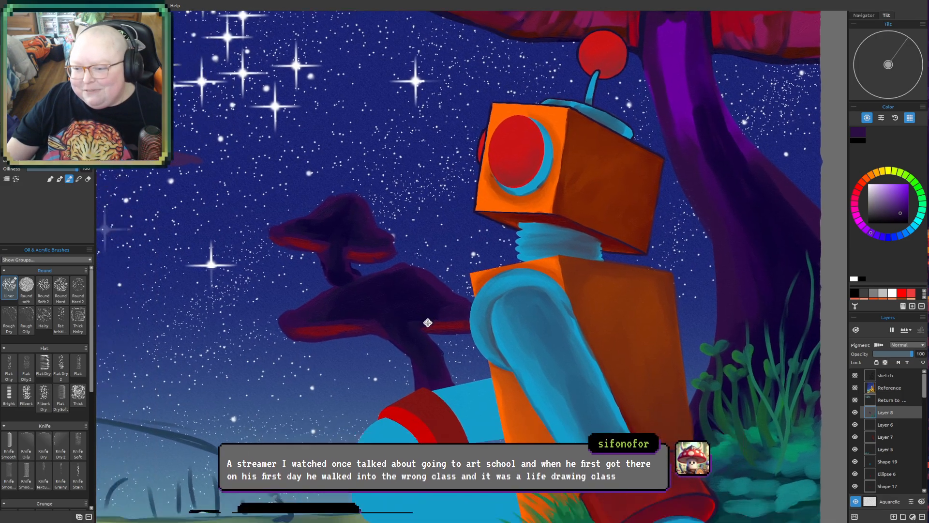
pyautogui.scroll(2, 412, 339)
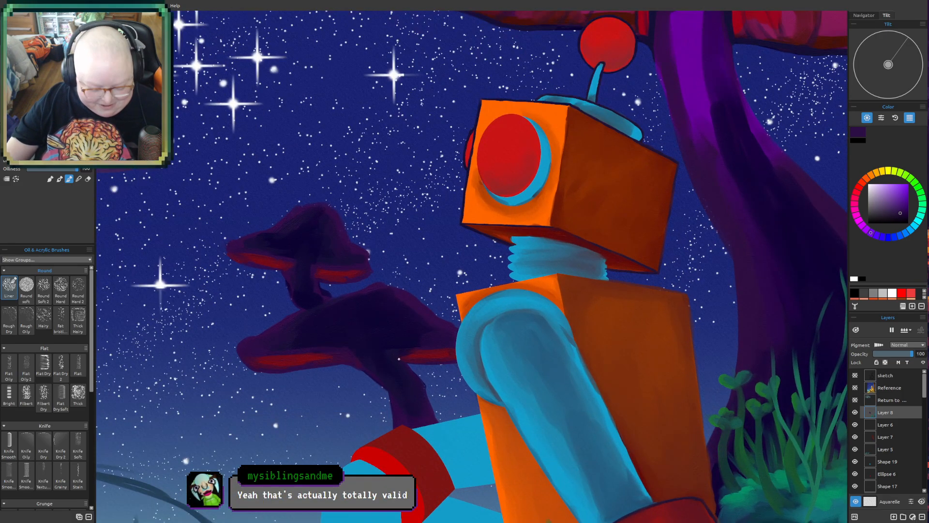
pyautogui.moveTo(323, 303); pyautogui.dragTo(305, 301)
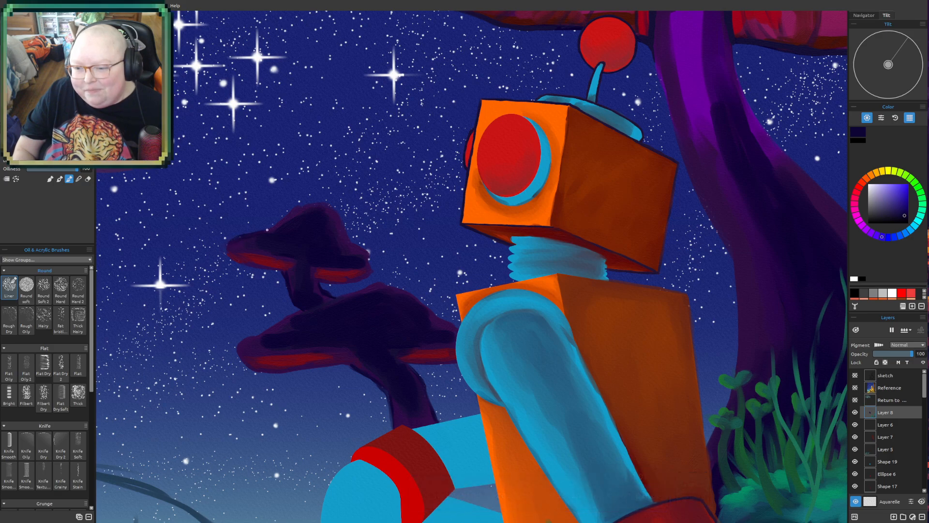
pyautogui.moveTo(270, 228); pyautogui.dragTo(298, 204)
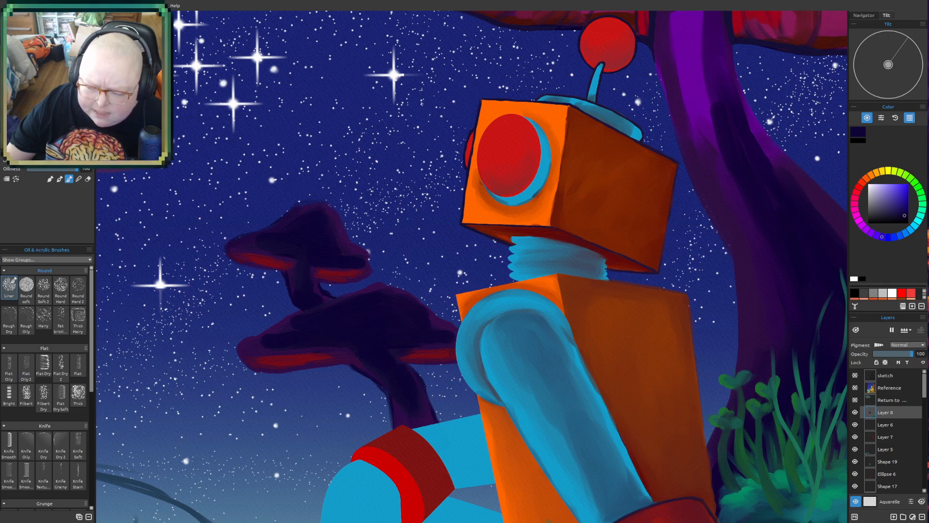
# - Examine the large mushroom's red underside, the antenna ball and the robot's head up close
pyautogui.scroll(-2, 433, 237)
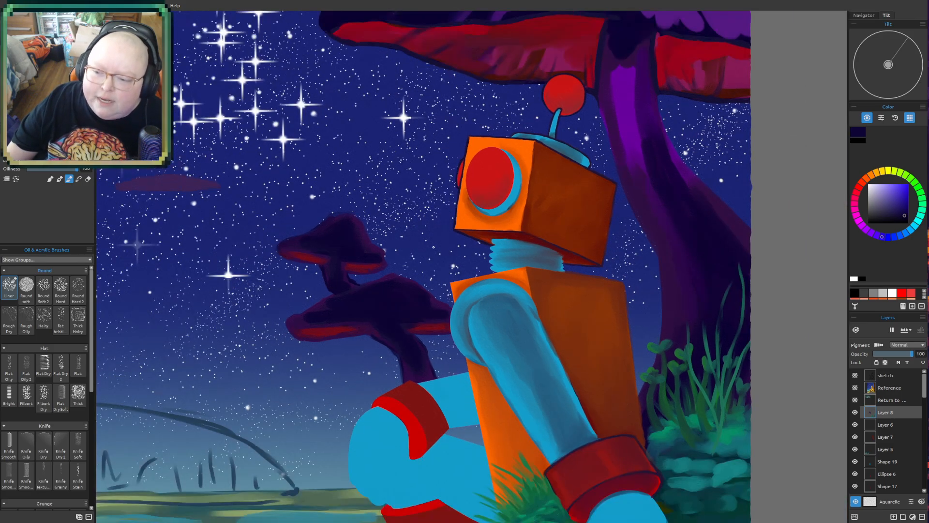
pyautogui.moveTo(433, 276); pyautogui.dragTo(396, 337)
pyautogui.moveTo(493, 213); pyautogui.dragTo(464, 300)
pyautogui.moveTo(506, 257)
pyautogui.mouseDown()
pyautogui.moveTo(511, 320)
pyautogui.moveTo(490, 259)
pyautogui.moveTo(452, 268)
pyautogui.mouseUp()
pyautogui.scroll(2, 428, 336)
pyautogui.scroll(1, 429, 336)
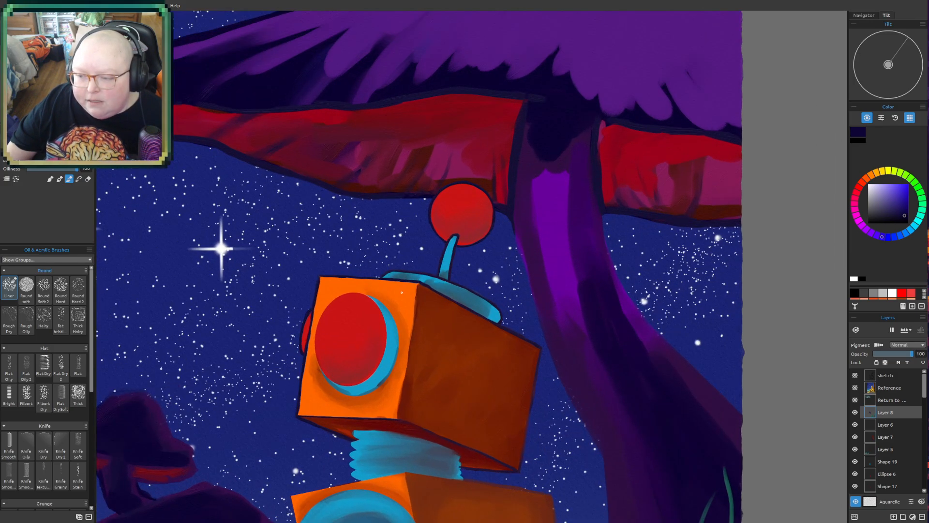
pyautogui.scroll(3, 380, 263)
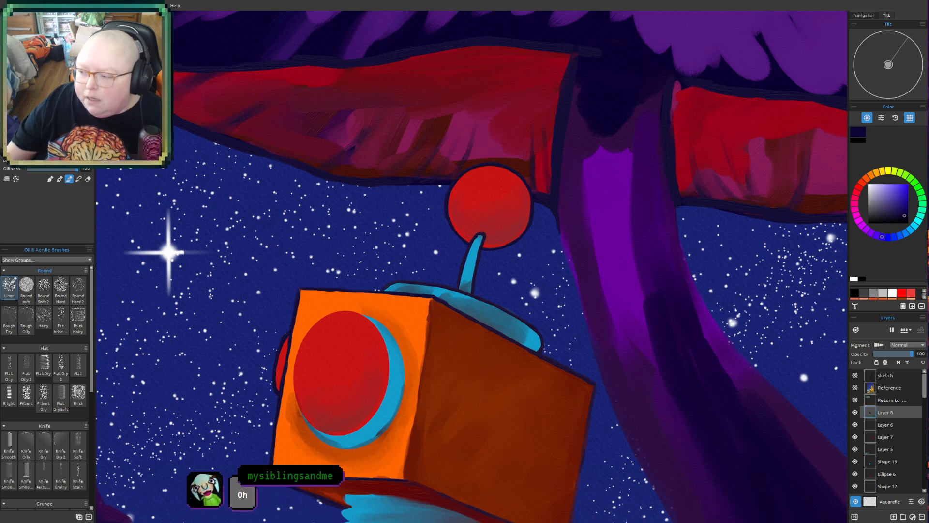
pyautogui.scroll(1, 366, 195)
pyautogui.moveTo(386, 266); pyautogui.dragTo(321, 316)
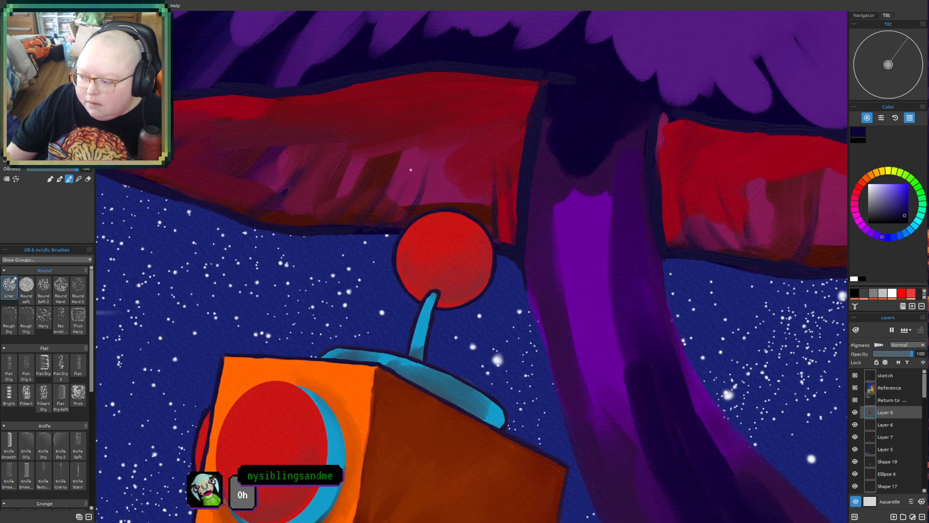
pyautogui.scroll(1, 403, 272)
pyautogui.moveTo(388, 300)
pyautogui.mouseDown()
pyautogui.moveTo(401, 274)
pyautogui.moveTo(350, 304)
pyautogui.mouseUp()
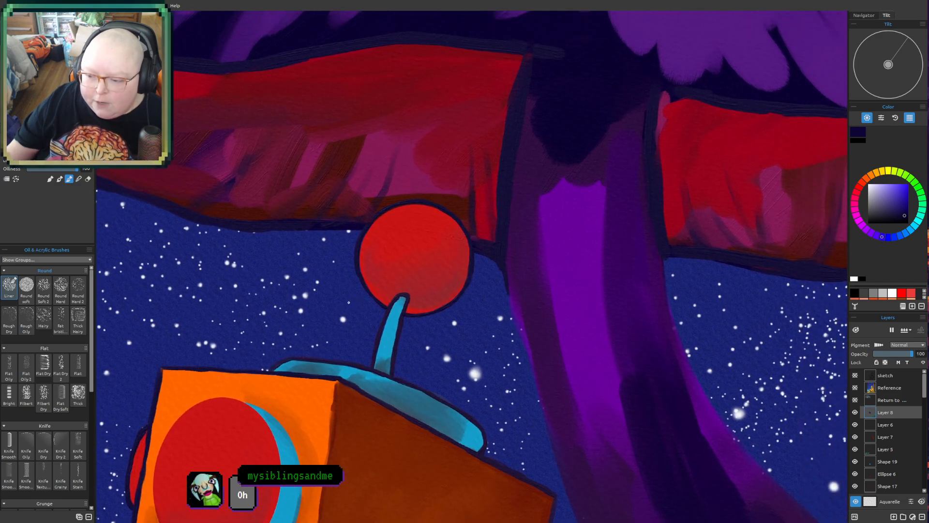
pyautogui.moveTo(366, 274)
pyautogui.mouseDown()
pyautogui.moveTo(420, 176)
pyautogui.moveTo(411, 139)
pyautogui.mouseUp()
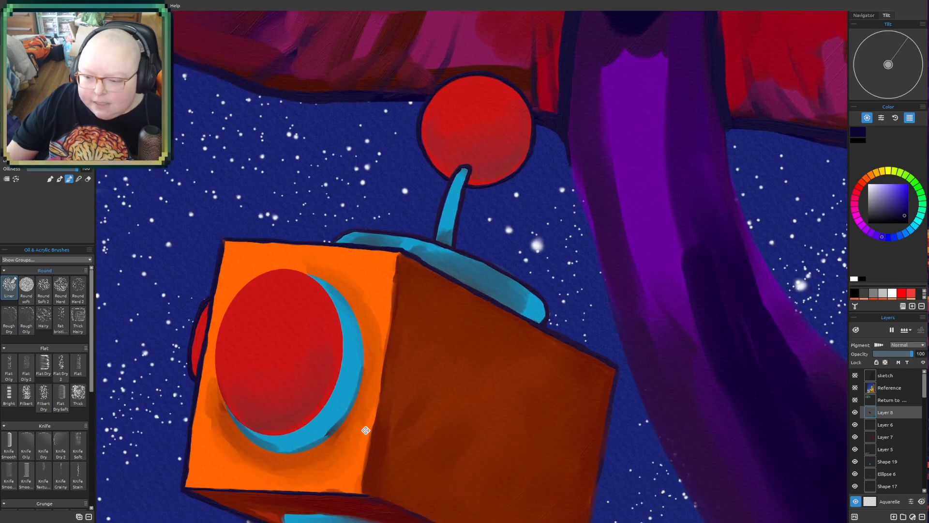
pyautogui.moveTo(366, 430); pyautogui.dragTo(380, 333)
pyautogui.moveTo(460, 326); pyautogui.dragTo(431, 294)
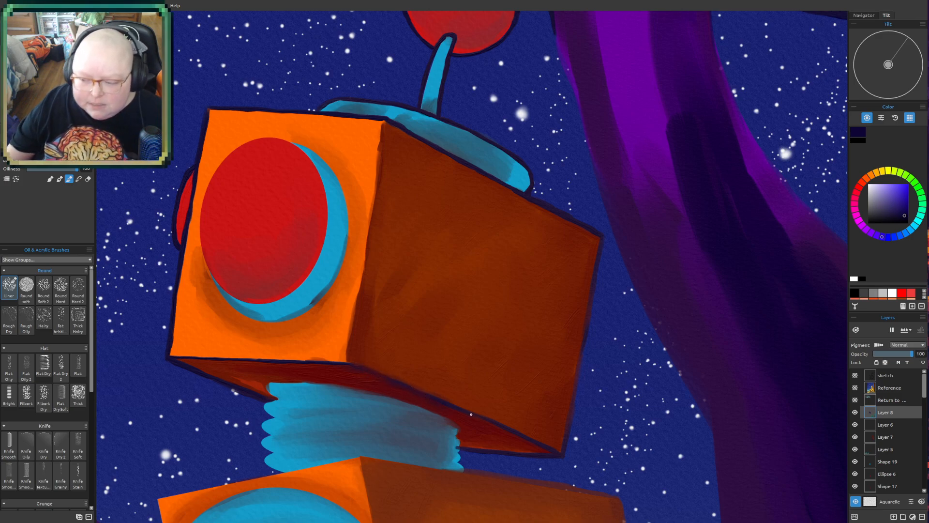
# - Inspect the outline of the robot head's shaded side against the large mushroom's trunk
pyautogui.moveTo(605, 371)
pyautogui.mouseDown()
pyautogui.moveTo(537, 424)
pyautogui.moveTo(533, 385)
pyautogui.mouseUp()
pyautogui.scroll(1, 535, 410)
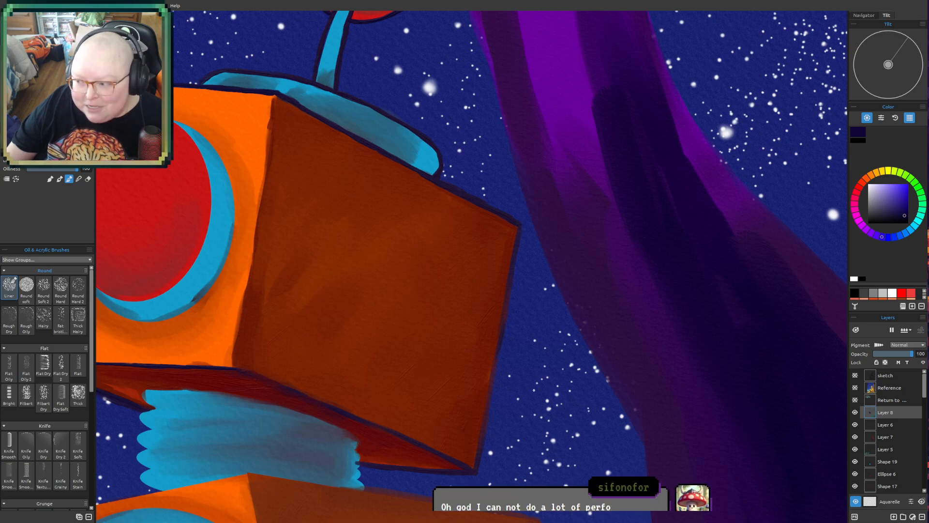
pyautogui.moveTo(534, 390)
pyautogui.mouseDown()
pyautogui.moveTo(495, 412)
pyautogui.moveTo(476, 337)
pyautogui.mouseUp()
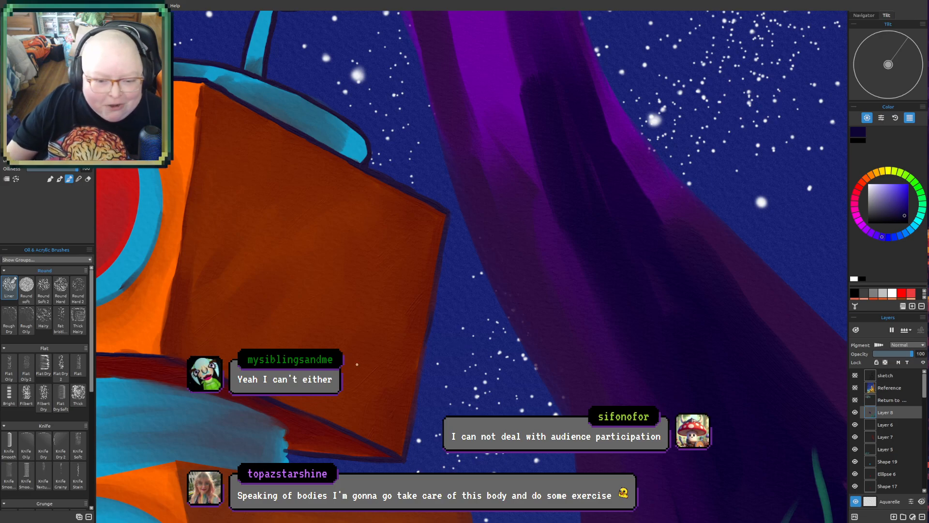
pyautogui.moveTo(474, 324)
pyautogui.mouseDown()
pyautogui.moveTo(455, 334)
pyautogui.moveTo(490, 264)
pyautogui.moveTo(477, 334)
pyautogui.mouseUp()
pyautogui.moveTo(545, 319)
pyautogui.mouseDown()
pyautogui.moveTo(539, 283)
pyautogui.moveTo(530, 322)
pyautogui.mouseUp()
pyautogui.moveTo(564, 237); pyautogui.dragTo(532, 280)
pyautogui.moveTo(461, 364); pyautogui.dragTo(488, 301)
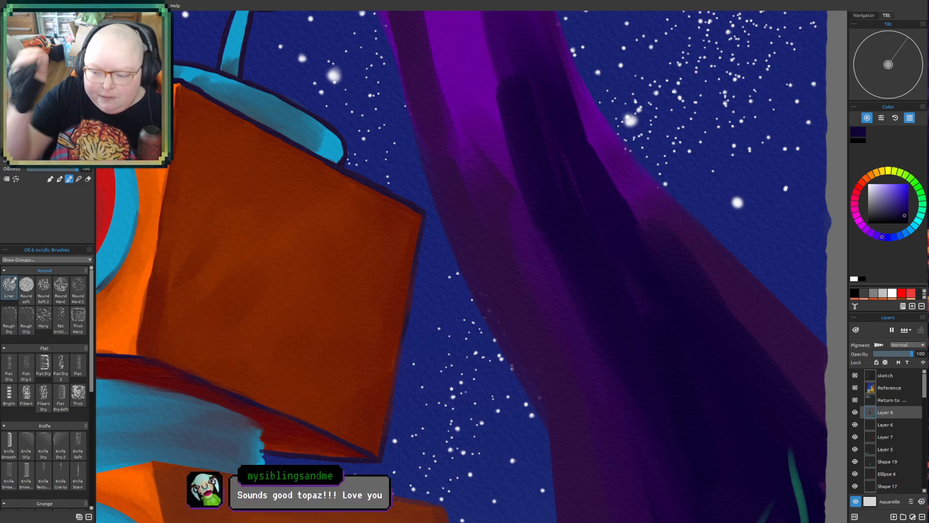
pyautogui.moveTo(479, 242)
pyautogui.mouseDown()
pyautogui.moveTo(457, 282)
pyautogui.moveTo(463, 266)
pyautogui.mouseUp()
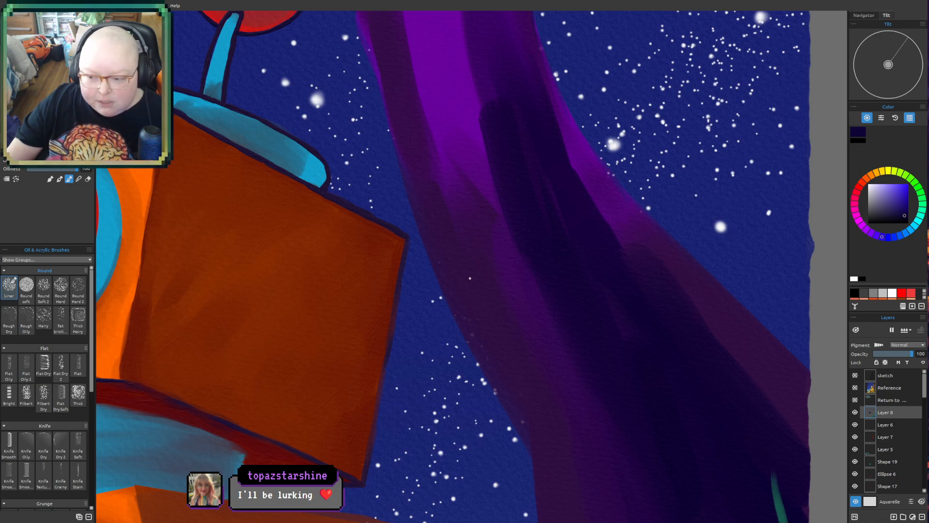
pyautogui.moveTo(466, 287)
pyautogui.mouseDown()
pyautogui.moveTo(494, 296)
pyautogui.moveTo(529, 335)
pyautogui.mouseUp()
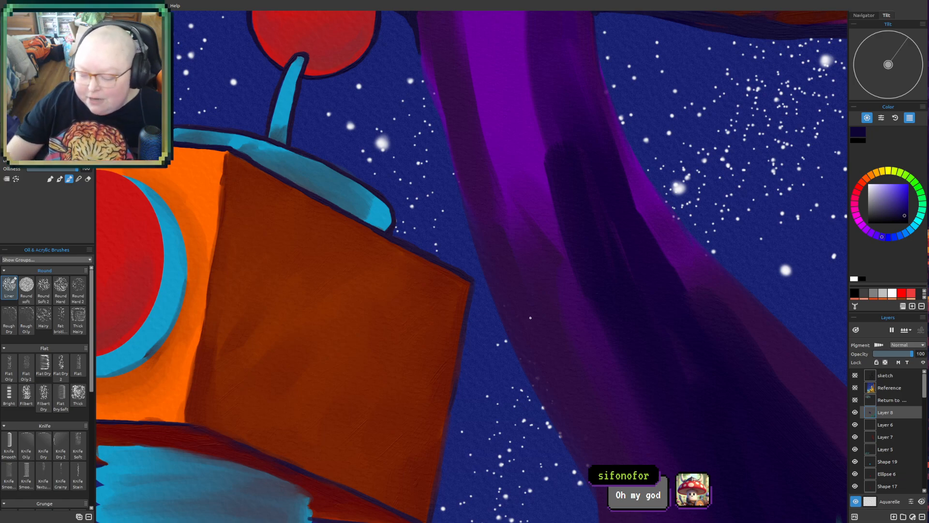
# - Paint and blend dark curved shading inside the robot's red eye along its lower edge and the side beside the blue rim
pyautogui.moveTo(475, 394); pyautogui.dragTo(506, 282)
pyautogui.moveTo(437, 348); pyautogui.dragTo(562, 215)
pyautogui.scroll(-2, 597, 430)
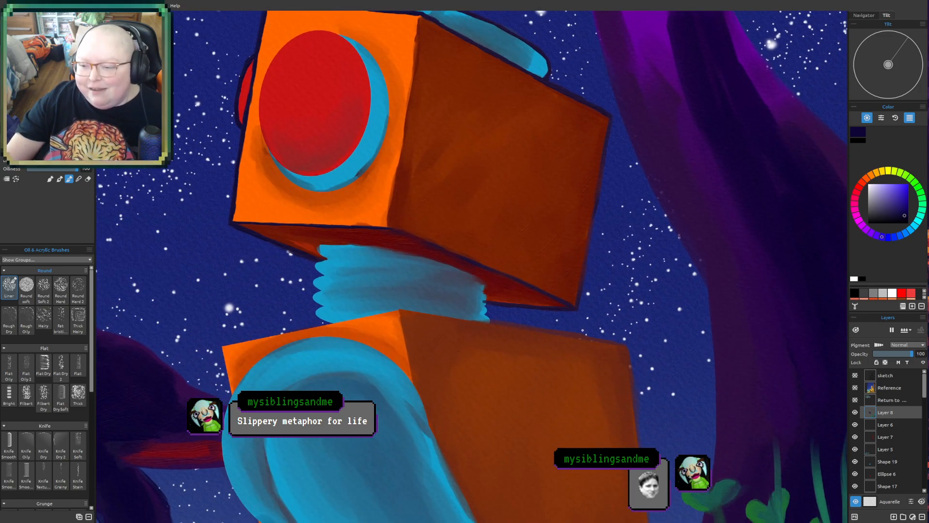
pyautogui.scroll(-1, 582, 337)
pyautogui.moveTo(589, 286); pyautogui.dragTo(595, 420)
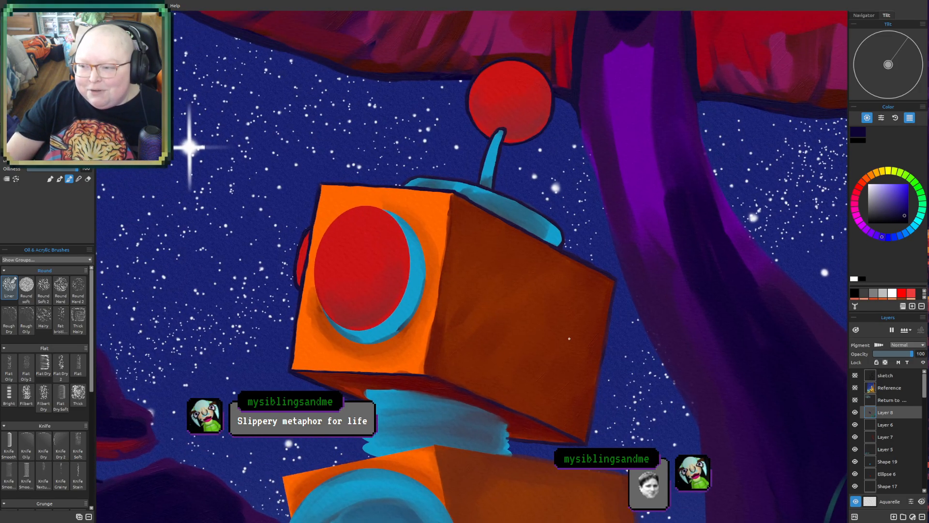
pyautogui.scroll(1, 533, 321)
pyautogui.moveTo(533, 321); pyautogui.dragTo(566, 418)
pyautogui.scroll(3, 566, 417)
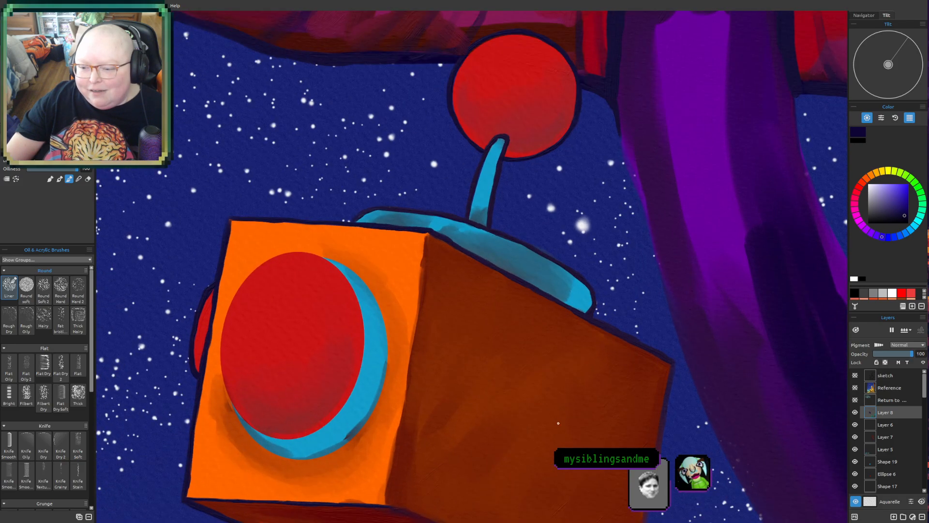
pyautogui.moveTo(520, 395); pyautogui.dragTo(549, 377)
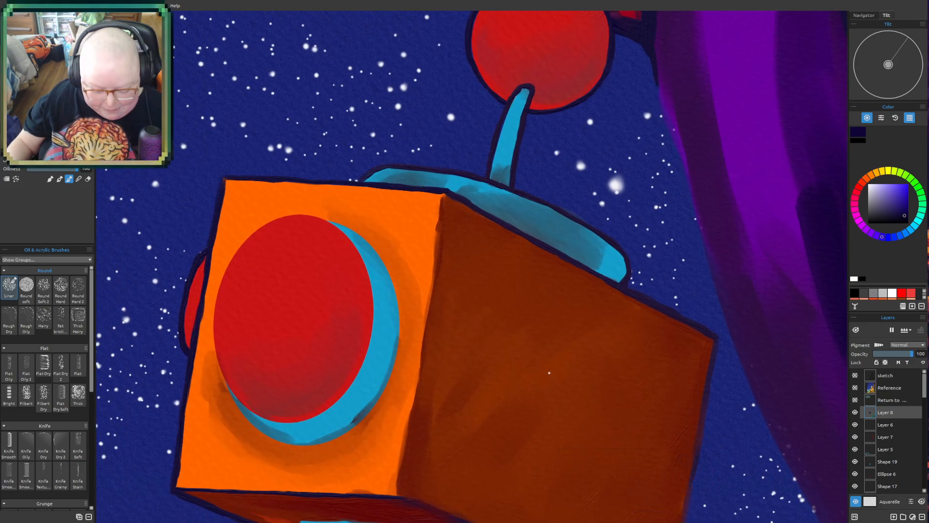
pyautogui.moveTo(245, 373)
pyautogui.mouseDown()
pyautogui.moveTo(265, 405)
pyautogui.moveTo(285, 407)
pyautogui.moveTo(257, 397)
pyautogui.moveTo(300, 405)
pyautogui.mouseUp()
pyautogui.moveTo(239, 379)
pyautogui.mouseDown()
pyautogui.moveTo(239, 371)
pyautogui.moveTo(266, 396)
pyautogui.moveTo(300, 400)
pyautogui.mouseUp()
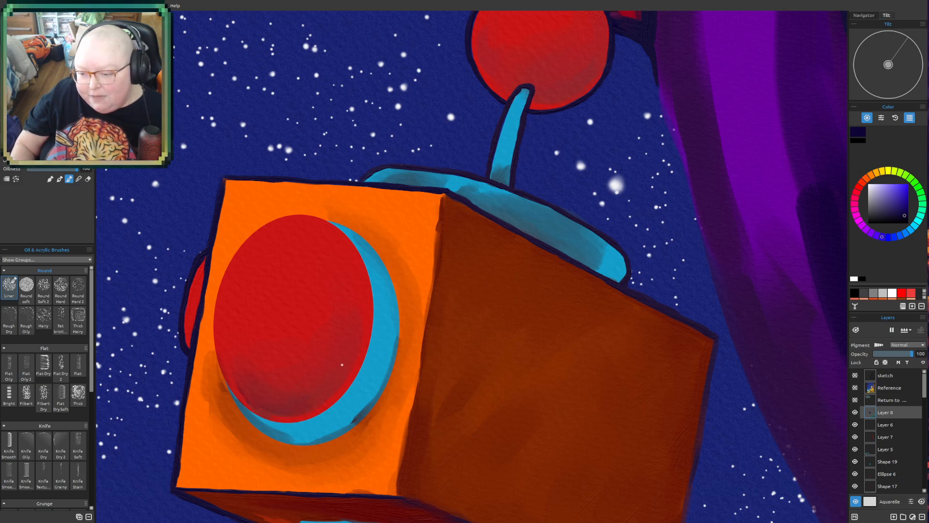
pyautogui.moveTo(330, 386)
pyautogui.mouseDown()
pyautogui.moveTo(343, 340)
pyautogui.moveTo(333, 381)
pyautogui.moveTo(346, 353)
pyautogui.moveTo(340, 370)
pyautogui.mouseUp()
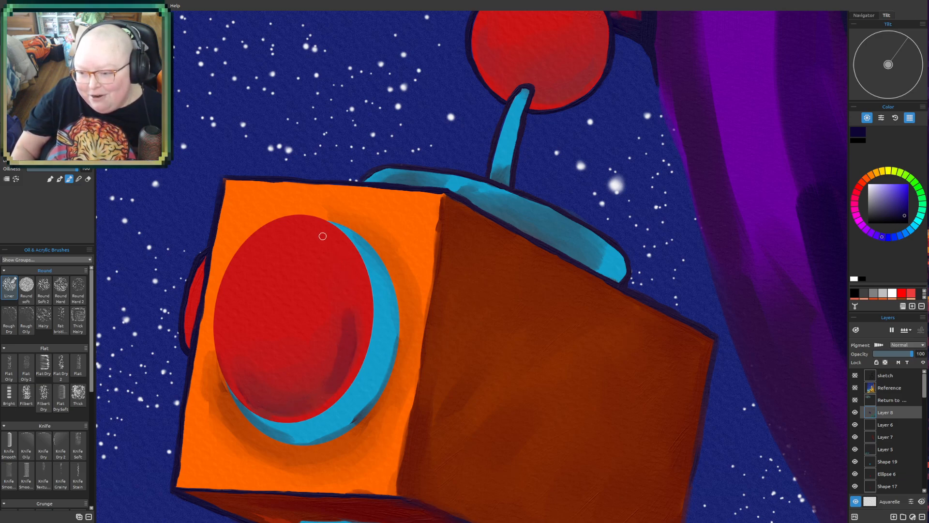
pyautogui.moveTo(338, 262); pyautogui.dragTo(351, 288)
pyautogui.moveTo(326, 245)
pyautogui.mouseDown()
pyautogui.moveTo(338, 278)
pyautogui.moveTo(355, 281)
pyautogui.mouseUp()
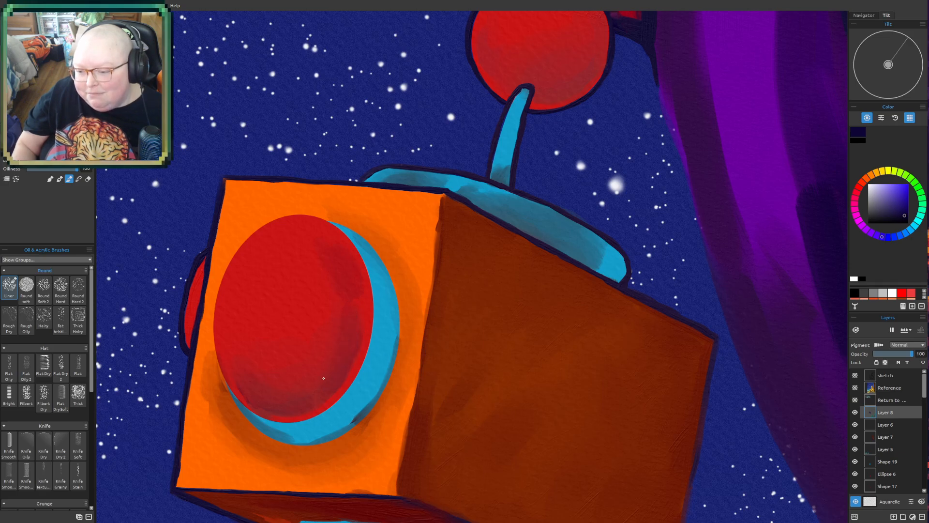
# - Blend dark shading into the red underside of the robot's head just above the blue neck
pyautogui.scroll(-2, 368, 495)
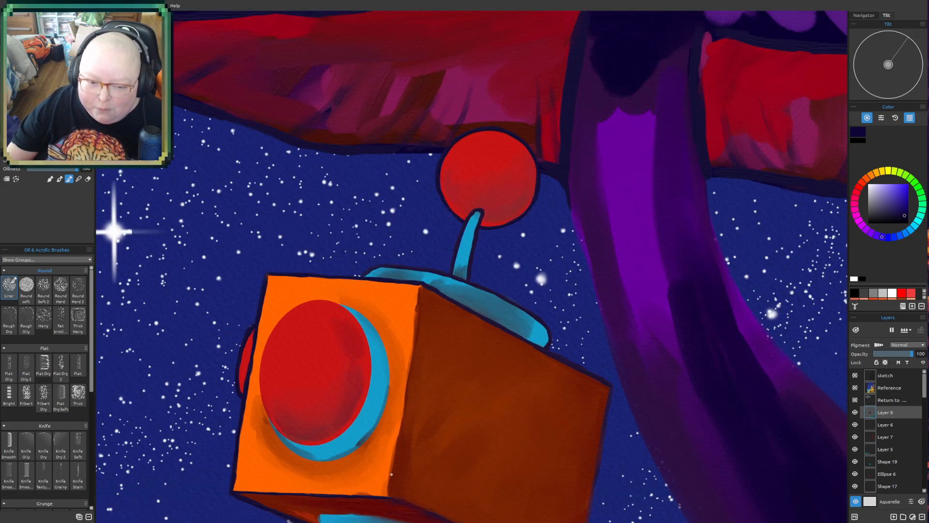
pyautogui.scroll(-2, 391, 474)
pyautogui.moveTo(408, 456)
pyautogui.mouseDown()
pyautogui.moveTo(496, 208)
pyautogui.moveTo(465, 292)
pyautogui.moveTo(473, 272)
pyautogui.moveTo(477, 284)
pyautogui.mouseUp()
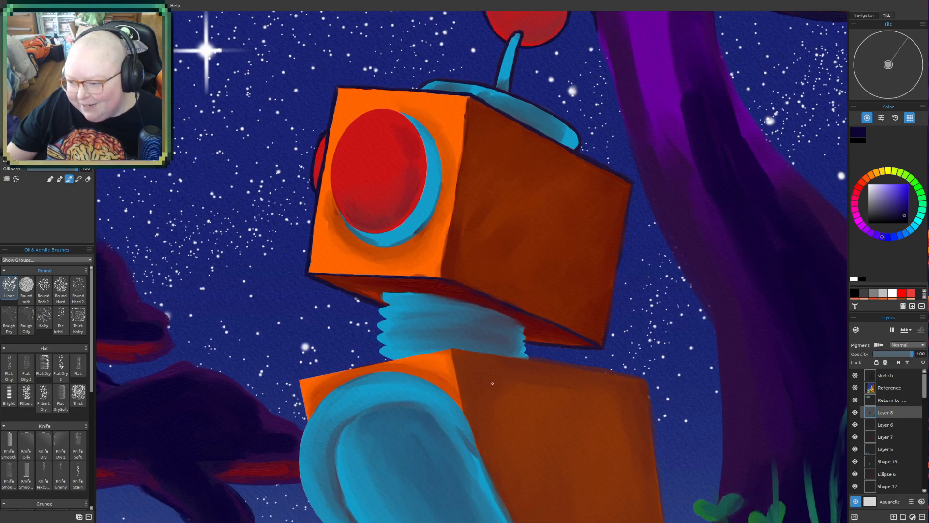
pyautogui.moveTo(556, 236); pyautogui.dragTo(529, 288)
pyautogui.scroll(2, 532, 364)
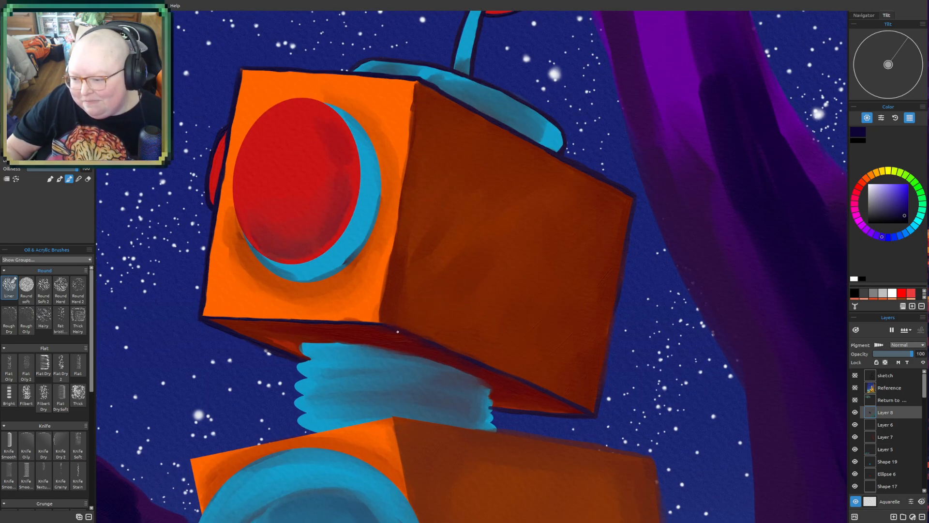
pyautogui.moveTo(415, 335); pyautogui.dragTo(460, 352)
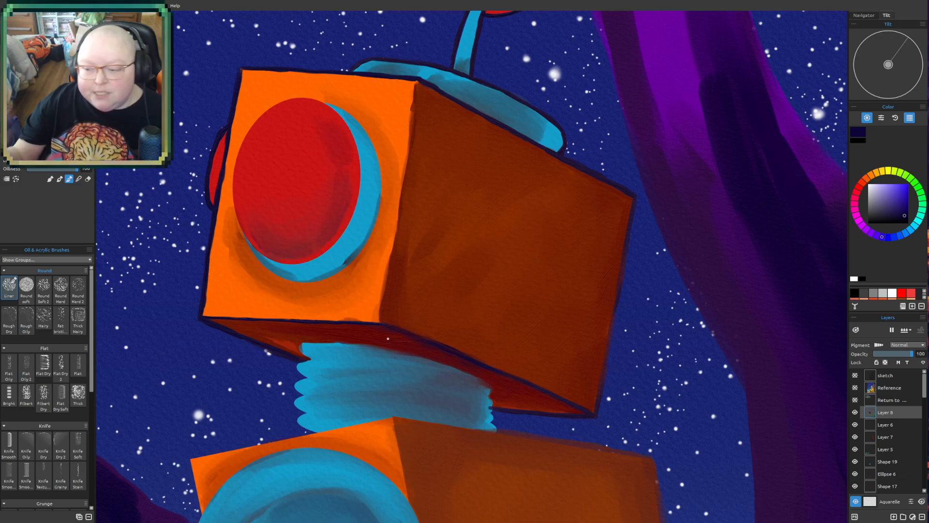
pyautogui.moveTo(421, 277); pyautogui.dragTo(396, 394)
pyautogui.moveTo(414, 264); pyautogui.dragTo(350, 359)
pyautogui.moveTo(387, 391); pyautogui.dragTo(388, 388)
pyautogui.moveTo(343, 425); pyautogui.dragTo(435, 99)
pyautogui.moveTo(460, 358); pyautogui.dragTo(454, 212)
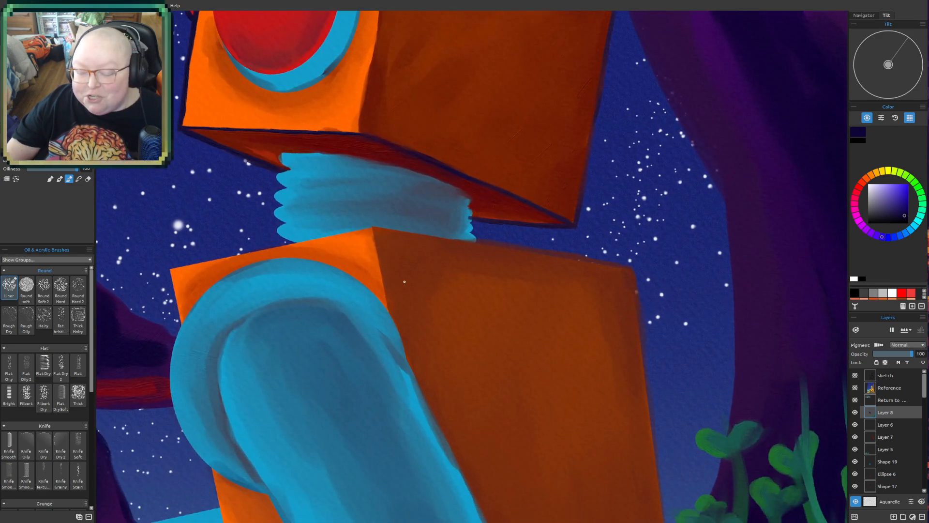
# - Paint a dark outline around the outer curve of the robot's blue shoulder and along the short torso edge above it
pyautogui.scroll(3, 405, 281)
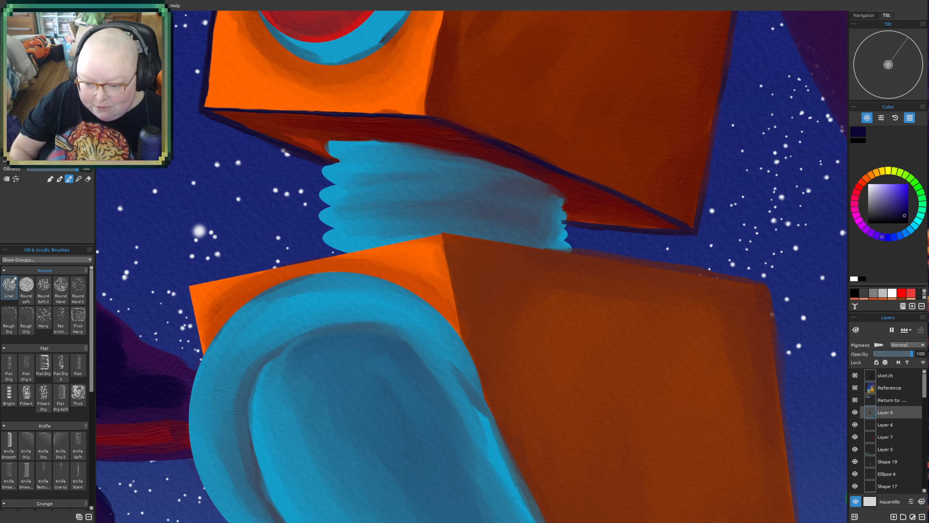
pyautogui.moveTo(205, 345)
pyautogui.mouseDown()
pyautogui.moveTo(223, 328)
pyautogui.moveTo(206, 349)
pyautogui.moveTo(271, 283)
pyautogui.moveTo(232, 314)
pyautogui.moveTo(291, 278)
pyautogui.moveTo(252, 299)
pyautogui.moveTo(325, 275)
pyautogui.moveTo(286, 277)
pyautogui.moveTo(356, 269)
pyautogui.mouseUp()
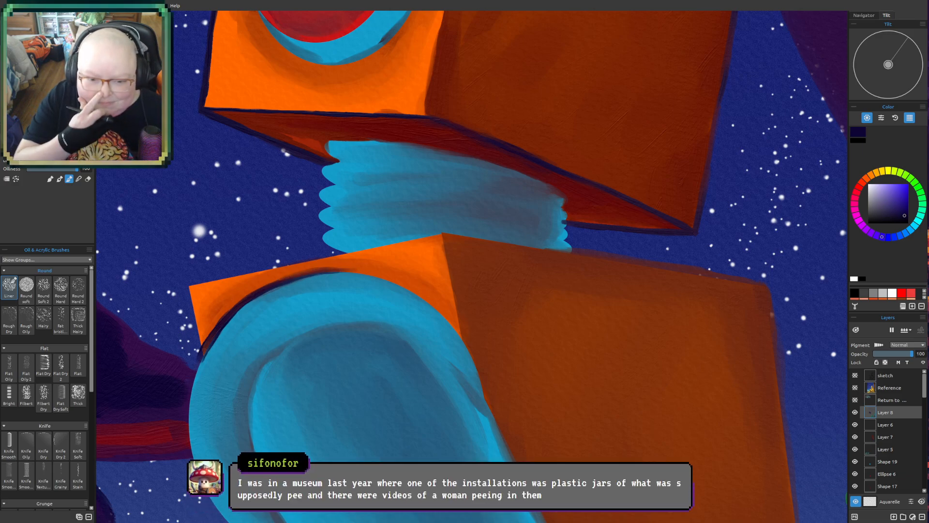
pyautogui.moveTo(151, 439)
pyautogui.mouseDown()
pyautogui.moveTo(208, 380)
pyautogui.moveTo(247, 359)
pyautogui.mouseUp()
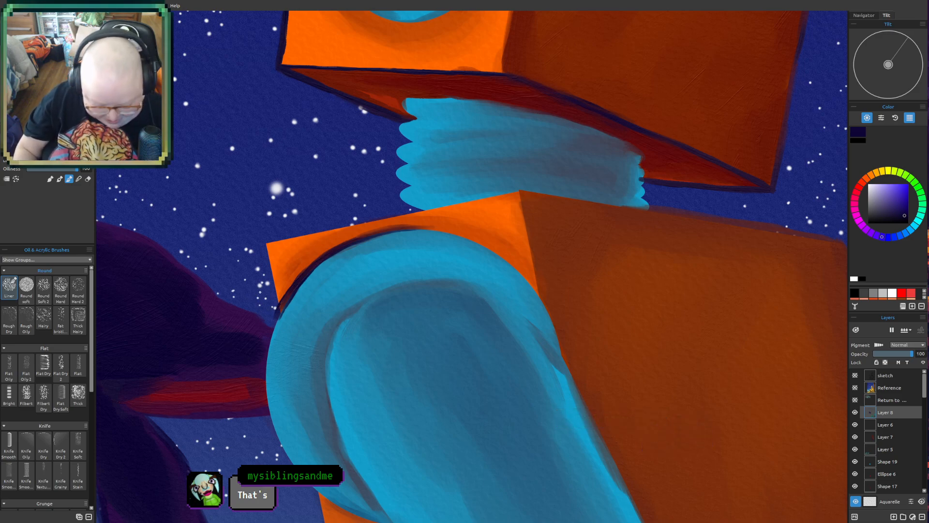
pyautogui.moveTo(278, 316)
pyautogui.mouseDown()
pyautogui.moveTo(268, 355)
pyautogui.moveTo(270, 336)
pyautogui.moveTo(260, 331)
pyautogui.moveTo(269, 333)
pyautogui.moveTo(280, 309)
pyautogui.moveTo(266, 375)
pyautogui.mouseUp()
pyautogui.moveTo(272, 342)
pyautogui.mouseDown()
pyautogui.moveTo(268, 430)
pyautogui.moveTo(261, 379)
pyautogui.moveTo(270, 433)
pyautogui.mouseUp()
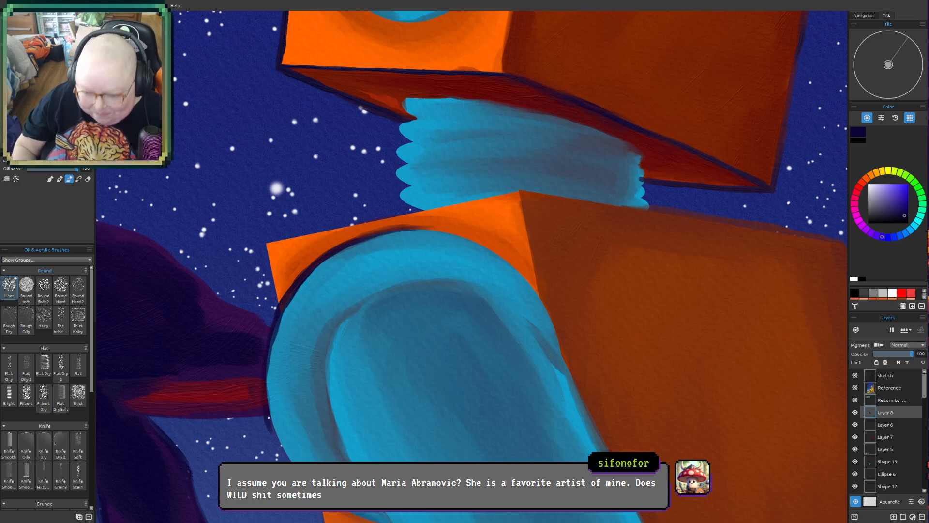
pyautogui.moveTo(268, 414)
pyautogui.mouseDown()
pyautogui.moveTo(311, 492)
pyautogui.moveTo(277, 442)
pyautogui.moveTo(311, 489)
pyautogui.moveTo(294, 472)
pyautogui.moveTo(314, 492)
pyautogui.mouseUp()
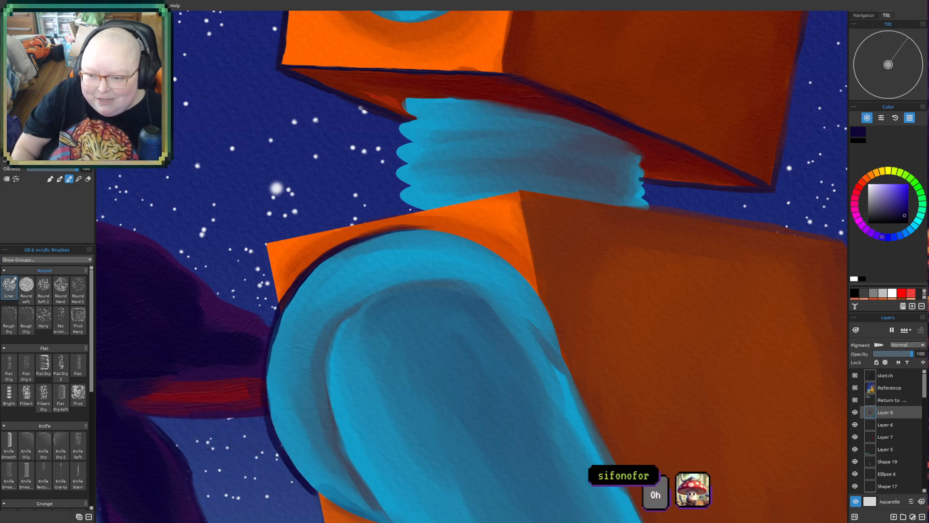
pyautogui.moveTo(266, 245); pyautogui.dragTo(281, 314)
pyautogui.moveTo(268, 244); pyautogui.dragTo(277, 304)
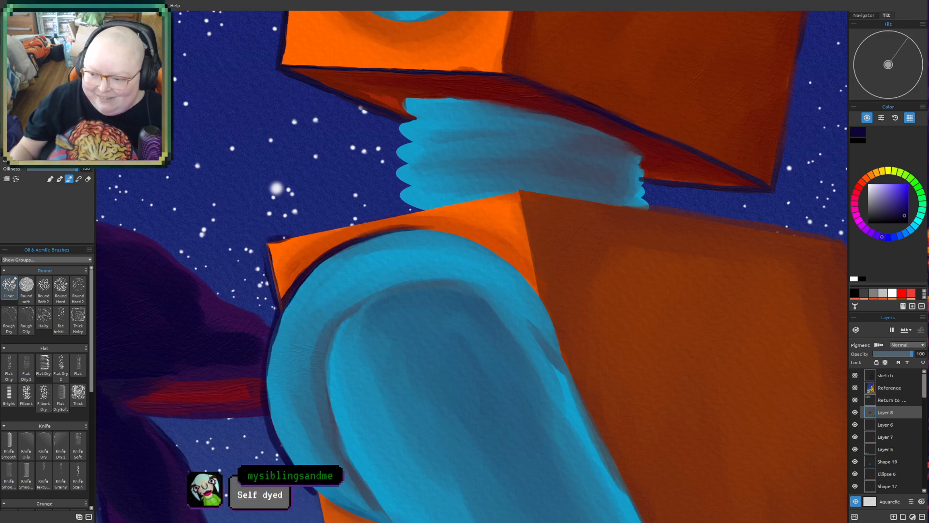
# - Examine the robot's torso, lowered arm and red wrist cuff, and the hand resting on its knee
pyautogui.scroll(-4, 398, 295)
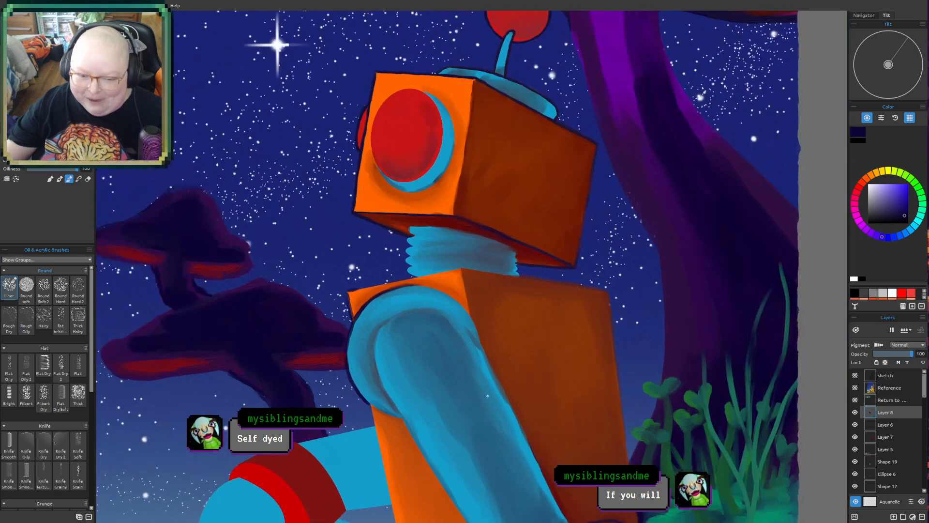
pyautogui.scroll(-2, 588, 420)
pyautogui.moveTo(725, 484)
pyautogui.mouseDown()
pyautogui.moveTo(673, 305)
pyautogui.moveTo(641, 338)
pyautogui.mouseUp()
pyautogui.moveTo(593, 316); pyautogui.dragTo(533, 328)
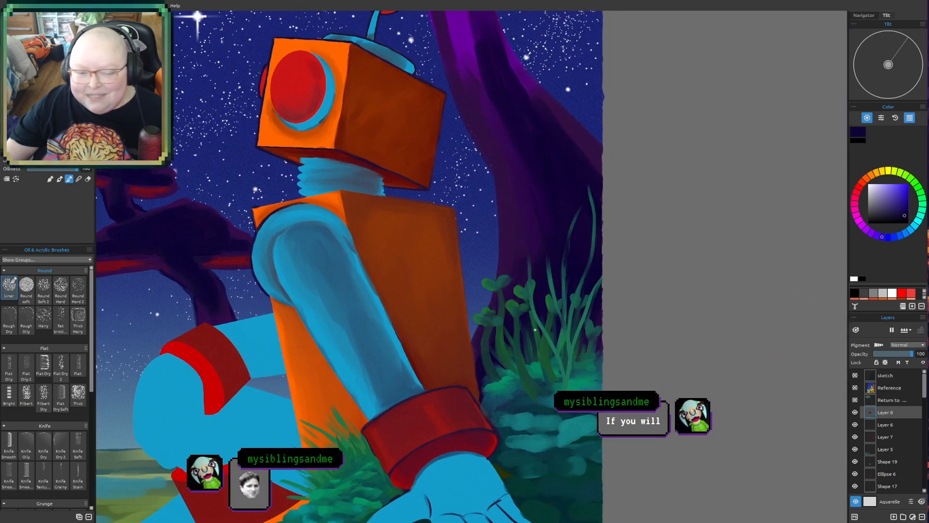
pyautogui.scroll(1, 535, 330)
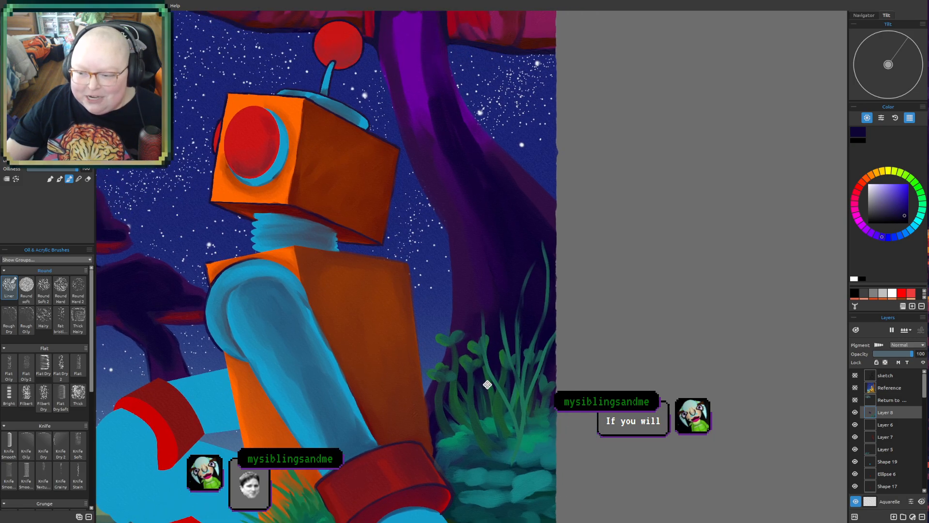
pyautogui.scroll(2, 451, 341)
pyautogui.scroll(1, 451, 342)
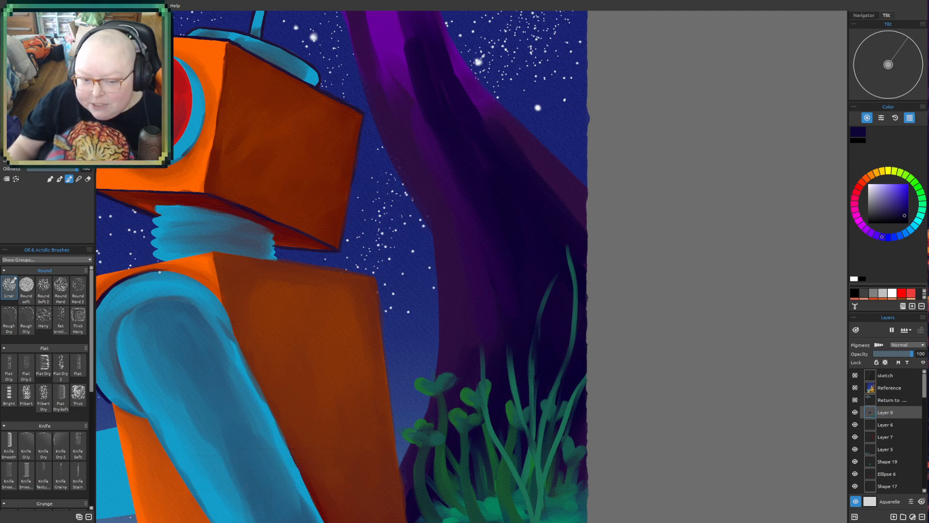
pyautogui.scroll(2, 153, 366)
pyautogui.moveTo(253, 358); pyautogui.dragTo(420, 333)
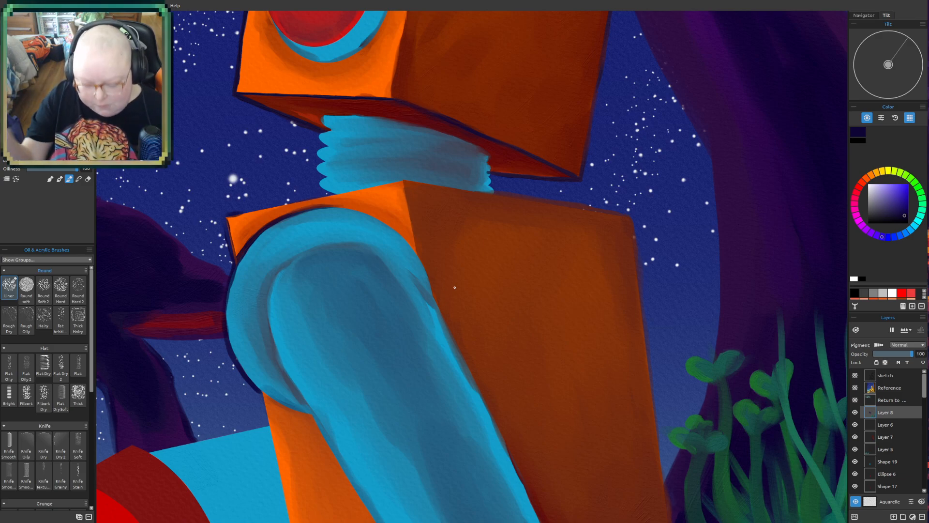
pyautogui.moveTo(558, 280); pyautogui.dragTo(405, 361)
pyautogui.moveTo(536, 264); pyautogui.dragTo(514, 316)
pyautogui.moveTo(300, 341); pyautogui.dragTo(377, 233)
pyautogui.moveTo(336, 343); pyautogui.dragTo(380, 34)
pyautogui.moveTo(456, 320)
pyautogui.mouseDown()
pyautogui.moveTo(414, 274)
pyautogui.moveTo(406, 208)
pyautogui.mouseUp()
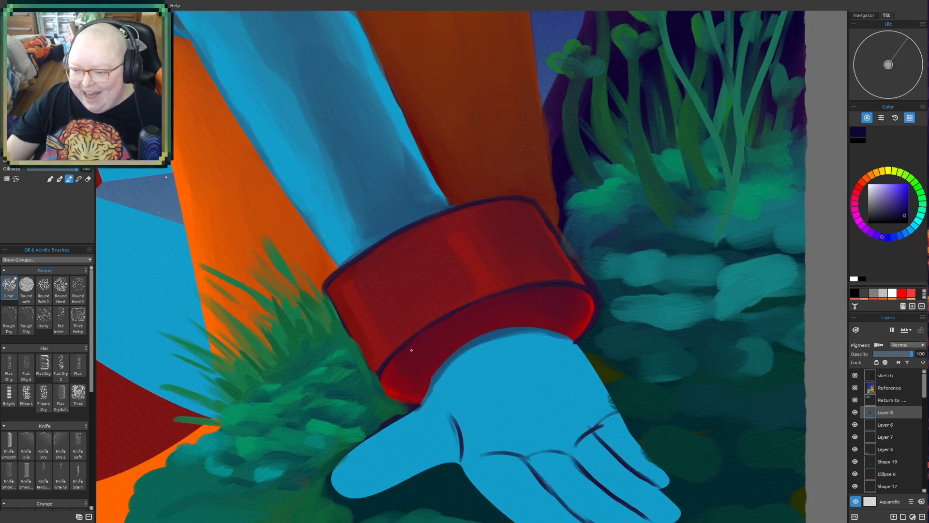
pyautogui.scroll(-4, 411, 348)
pyautogui.moveTo(317, 403); pyautogui.dragTo(435, 375)
pyautogui.scroll(-2, 435, 375)
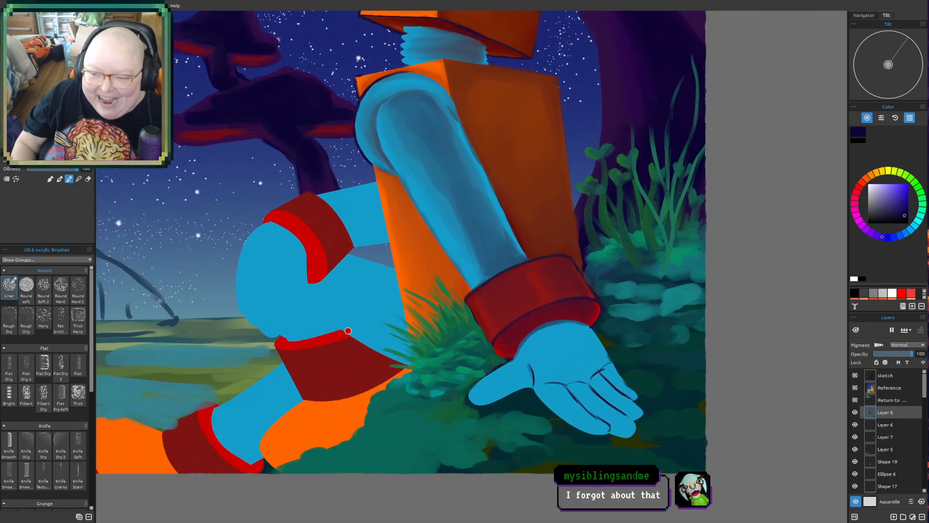
pyautogui.scroll(3, 303, 293)
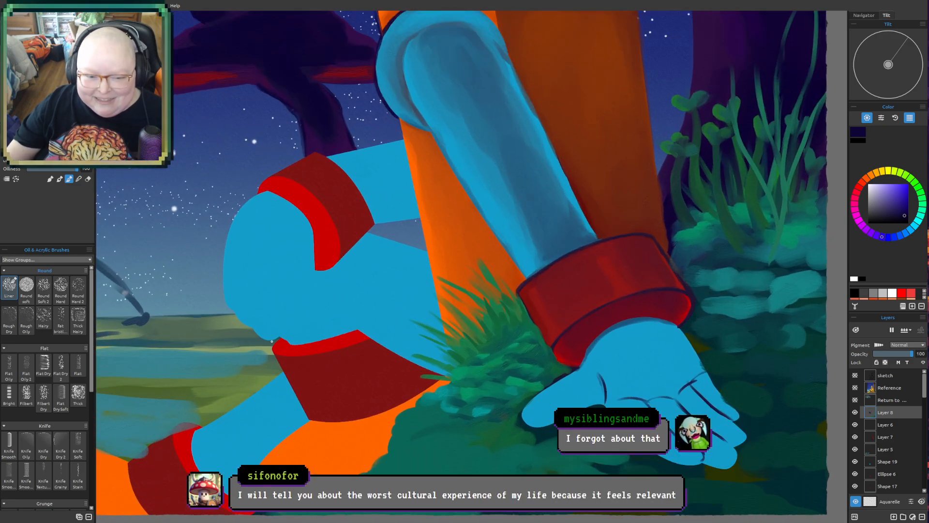
pyautogui.scroll(2, 286, 361)
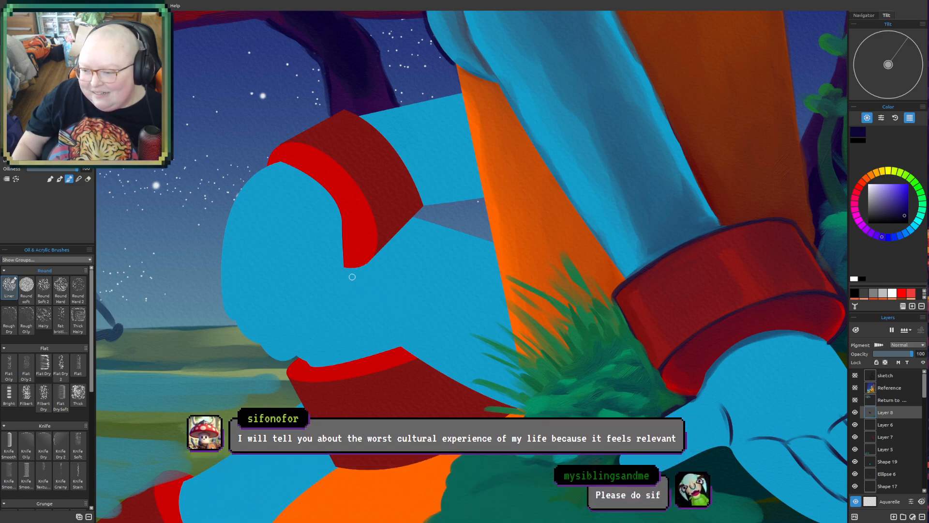
pyautogui.moveTo(375, 297); pyautogui.dragTo(452, 344)
pyautogui.moveTo(372, 295); pyautogui.dragTo(428, 326)
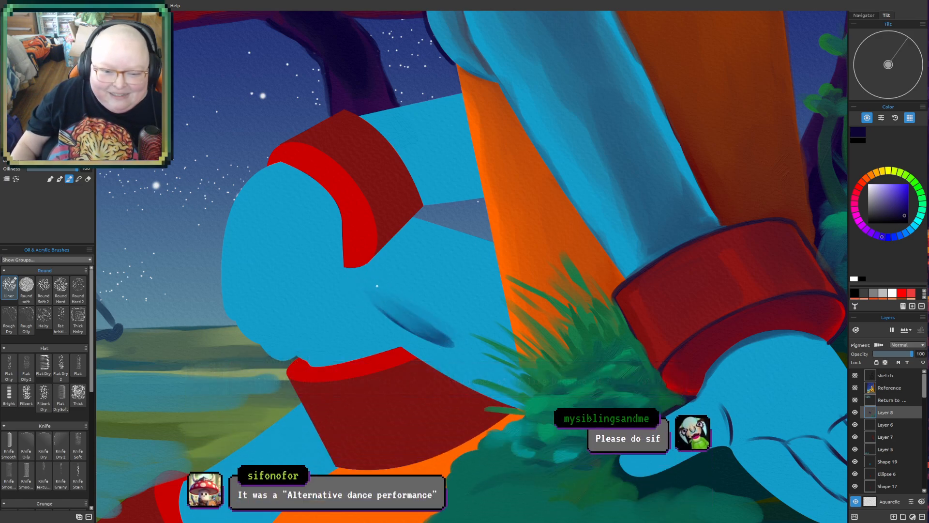
pyautogui.press(']')
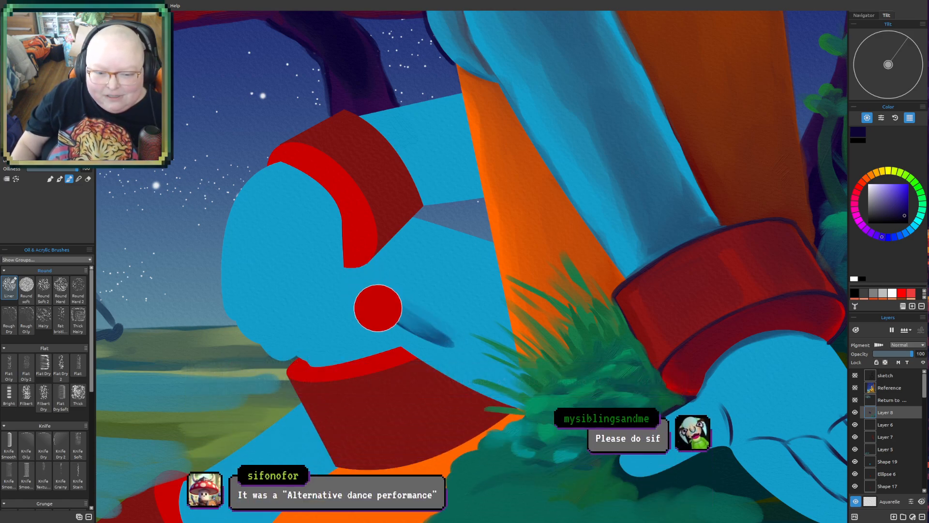
pyautogui.moveTo(362, 289)
pyautogui.mouseDown()
pyautogui.moveTo(398, 323)
pyautogui.moveTo(500, 369)
pyautogui.mouseUp()
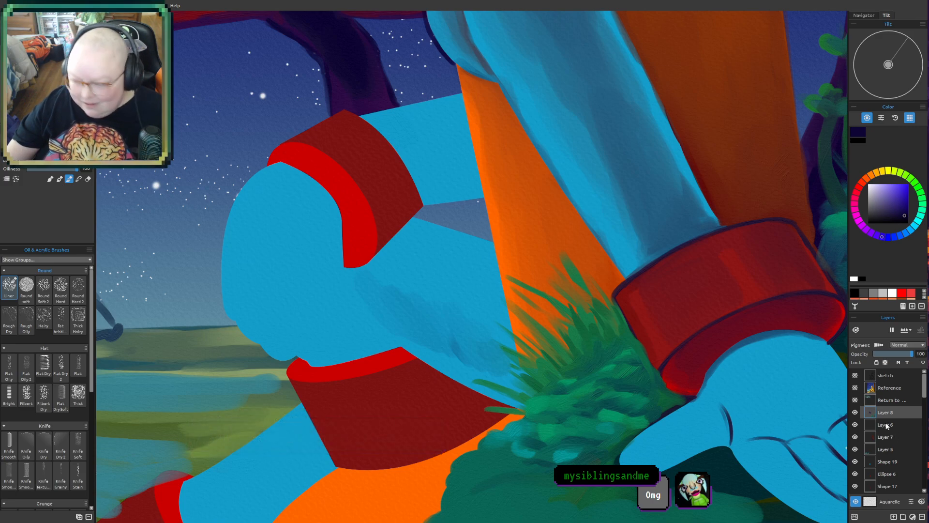
pyautogui.hotkey('ctrl', 'z')
pyautogui.hotkey('ctrl', 'z')
pyautogui.hotkey('ctrl', 'z')
pyautogui.hotkey('ctrl', 'z')
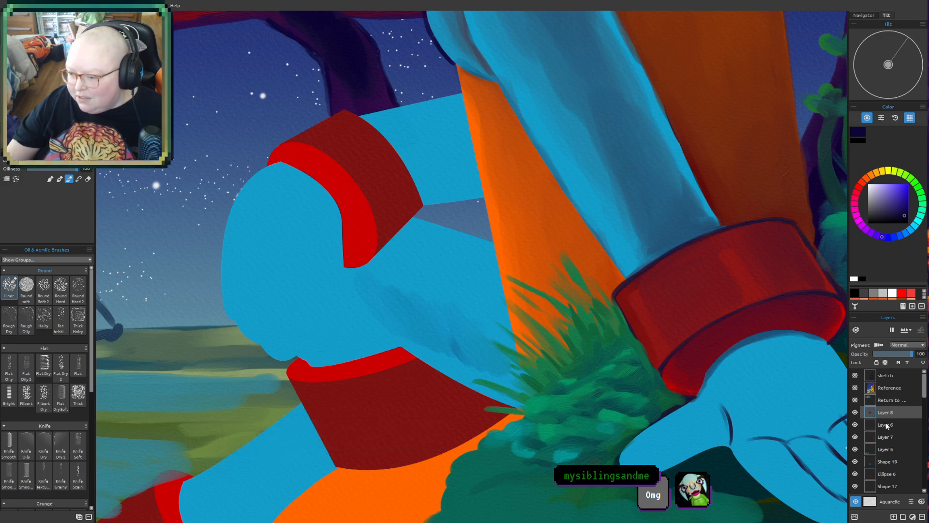
pyautogui.hotkey('ctrl', 'z')
pyautogui.hotkey('ctrl', 'z')
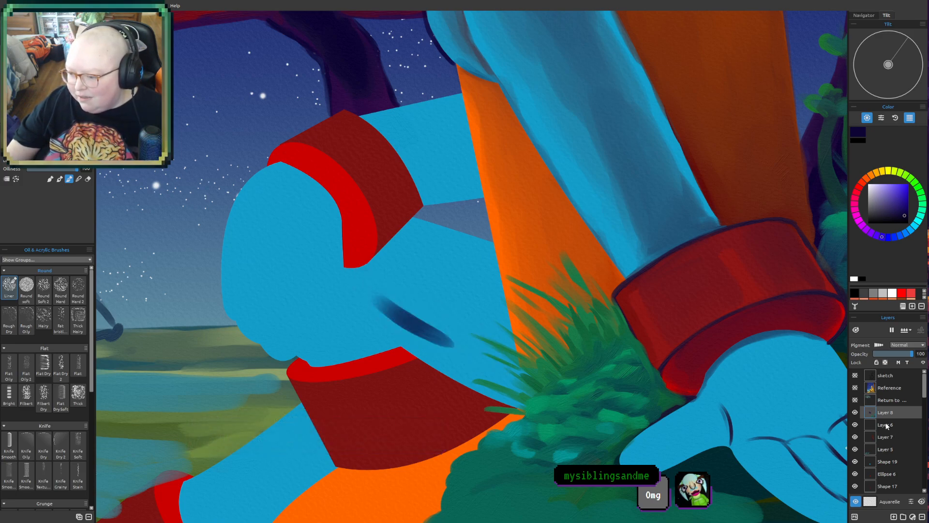
# - On Layer 6, paint and blend dark blue shading along the middle of the robot's blue leg, from the resting hand towards the grass
pyautogui.click(903, 428)
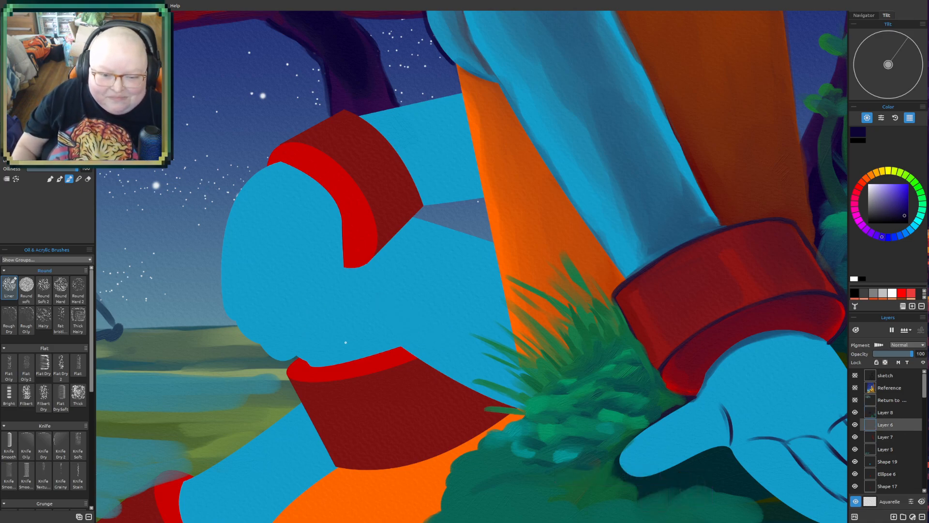
pyautogui.moveTo(415, 329)
pyautogui.mouseDown()
pyautogui.moveTo(365, 289)
pyautogui.moveTo(425, 336)
pyautogui.mouseUp()
pyautogui.moveTo(369, 296); pyautogui.dragTo(490, 353)
pyautogui.moveTo(435, 339)
pyautogui.mouseDown()
pyautogui.moveTo(489, 368)
pyautogui.moveTo(477, 353)
pyautogui.moveTo(499, 358)
pyautogui.moveTo(491, 354)
pyautogui.mouseUp()
pyautogui.moveTo(431, 309); pyautogui.dragTo(472, 326)
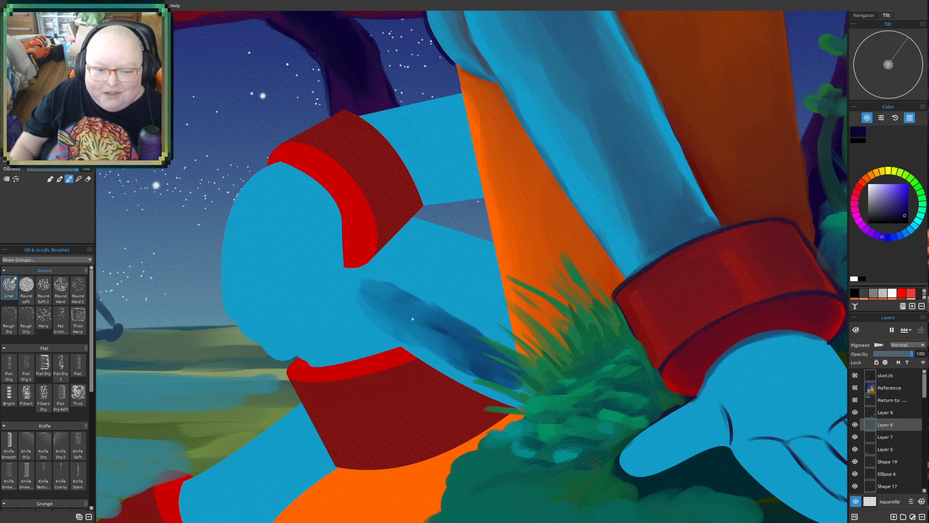
pyautogui.moveTo(388, 291)
pyautogui.mouseDown()
pyautogui.moveTo(348, 275)
pyautogui.moveTo(364, 306)
pyautogui.moveTo(365, 274)
pyautogui.moveTo(389, 295)
pyautogui.moveTo(386, 280)
pyautogui.moveTo(502, 335)
pyautogui.moveTo(472, 333)
pyautogui.mouseUp()
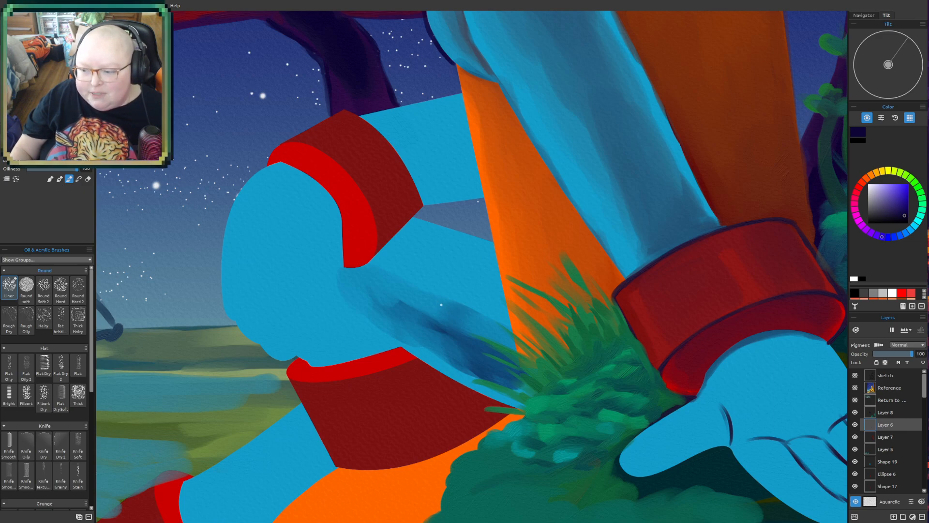
pyautogui.moveTo(402, 326)
pyautogui.mouseDown()
pyautogui.moveTo(449, 356)
pyautogui.moveTo(381, 318)
pyautogui.moveTo(523, 388)
pyautogui.moveTo(450, 335)
pyautogui.moveTo(490, 354)
pyautogui.moveTo(468, 330)
pyautogui.moveTo(480, 335)
pyautogui.moveTo(391, 306)
pyautogui.moveTo(480, 359)
pyautogui.moveTo(530, 377)
pyautogui.moveTo(378, 285)
pyautogui.moveTo(502, 339)
pyautogui.mouseUp()
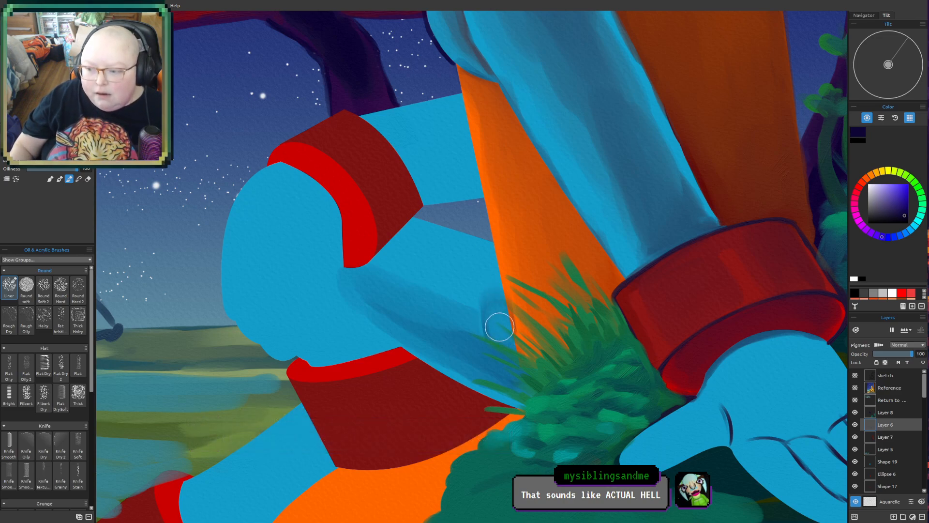
# - Darken the upper part of the blue leg below the raised arm's cuff and blend the shading down to its lower edge
pyautogui.moveTo(478, 279)
pyautogui.mouseDown()
pyautogui.moveTo(492, 301)
pyautogui.moveTo(483, 262)
pyautogui.moveTo(476, 282)
pyautogui.moveTo(406, 266)
pyautogui.moveTo(402, 288)
pyautogui.moveTo(437, 288)
pyautogui.moveTo(415, 257)
pyautogui.moveTo(477, 252)
pyautogui.moveTo(488, 297)
pyautogui.moveTo(469, 327)
pyautogui.moveTo(444, 334)
pyautogui.moveTo(420, 304)
pyautogui.moveTo(452, 251)
pyautogui.moveTo(368, 264)
pyautogui.moveTo(400, 241)
pyautogui.moveTo(443, 237)
pyautogui.moveTo(481, 251)
pyautogui.mouseUp()
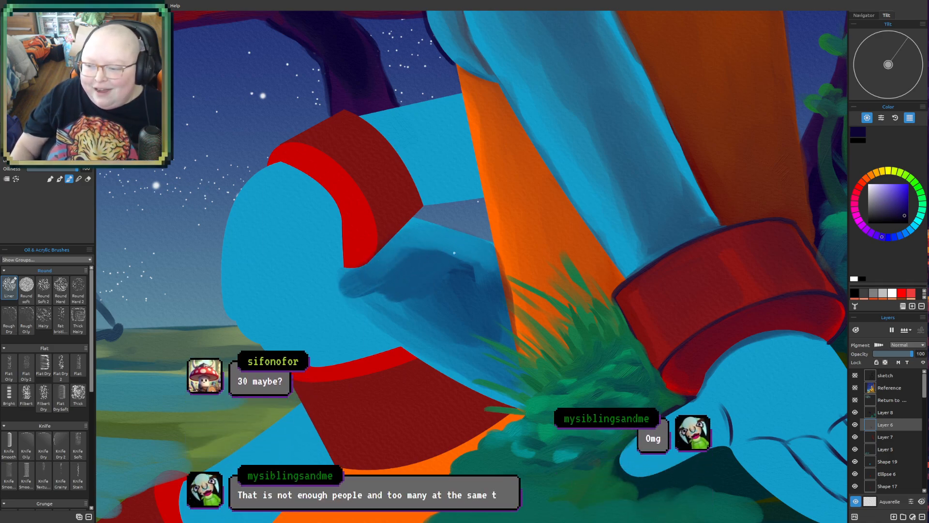
pyautogui.moveTo(443, 265)
pyautogui.mouseDown()
pyautogui.moveTo(422, 250)
pyautogui.moveTo(480, 272)
pyautogui.moveTo(395, 254)
pyautogui.moveTo(459, 293)
pyautogui.moveTo(362, 275)
pyautogui.moveTo(494, 356)
pyautogui.mouseUp()
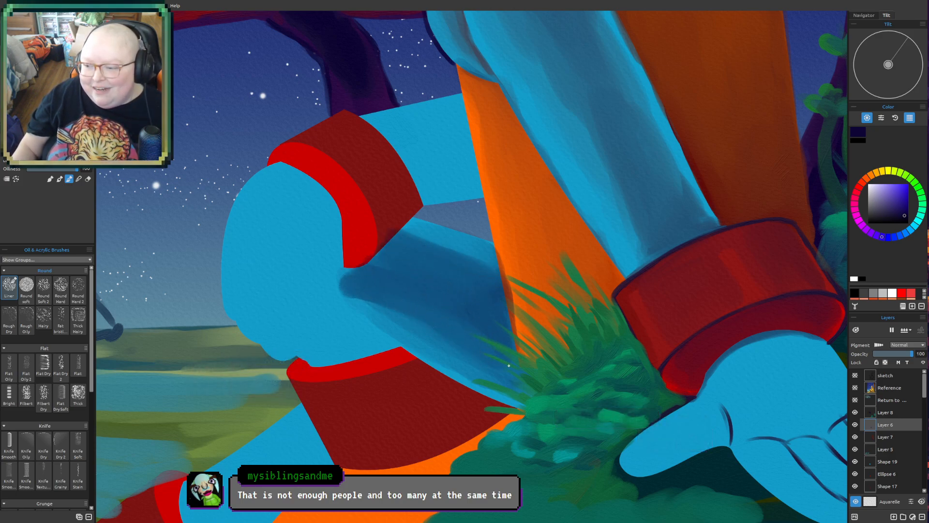
pyautogui.moveTo(396, 319); pyautogui.dragTo(503, 389)
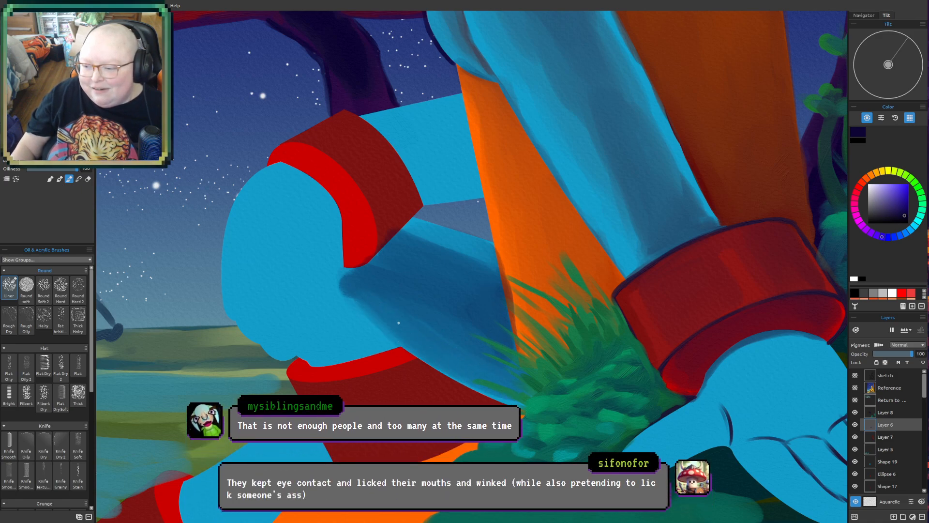
pyautogui.moveTo(432, 357); pyautogui.dragTo(513, 398)
pyautogui.moveTo(400, 317)
pyautogui.mouseDown()
pyautogui.moveTo(460, 364)
pyautogui.moveTo(511, 365)
pyautogui.mouseUp()
# - With a smaller brush, paint a dark gap below the cuff and thin dark lines defining the resting hand's thumb side
pyautogui.press('[')
pyautogui.press('[')
pyautogui.press('[')
pyautogui.press('[')
pyautogui.press('[')
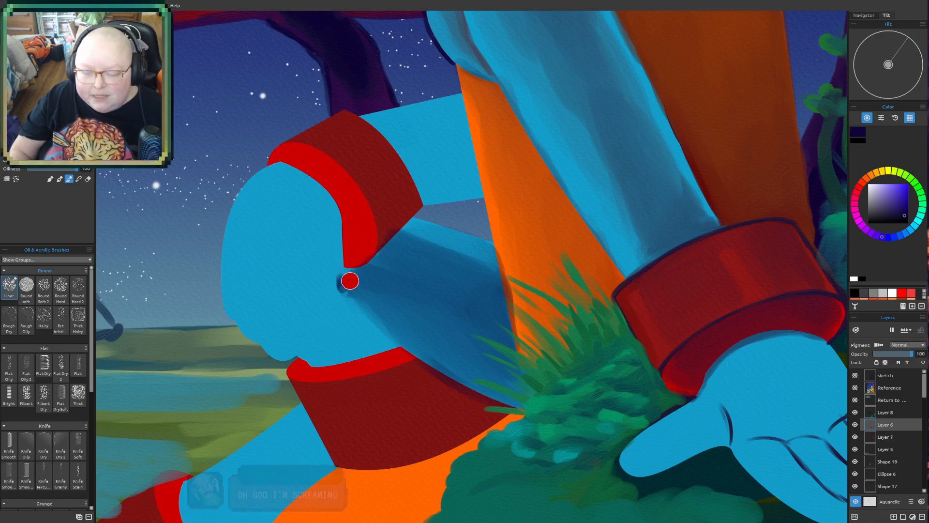
pyautogui.moveTo(343, 263); pyautogui.dragTo(339, 290)
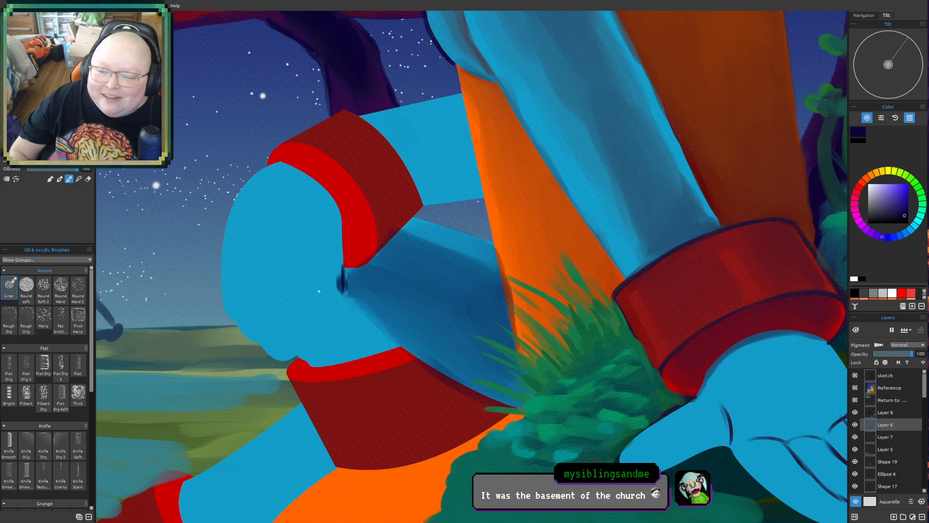
pyautogui.moveTo(317, 296); pyautogui.dragTo(334, 313)
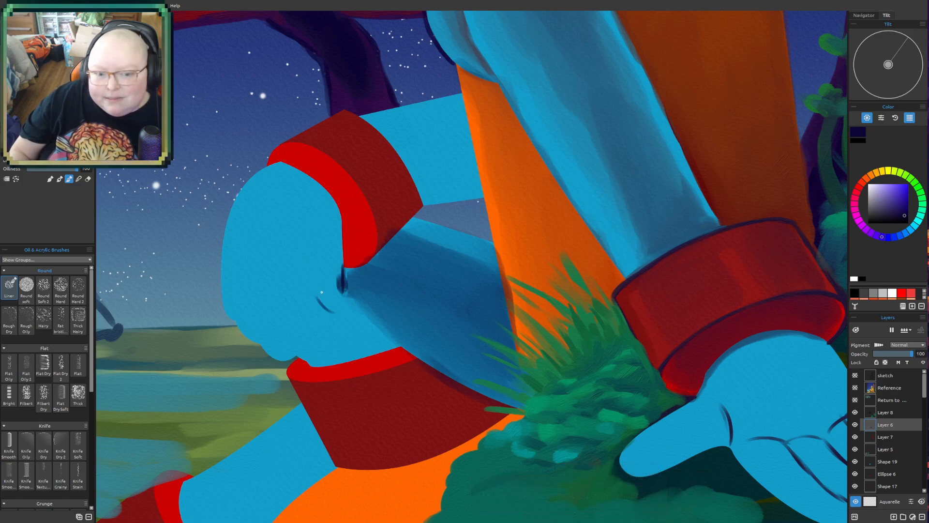
pyautogui.moveTo(339, 310); pyautogui.dragTo(345, 296)
pyautogui.moveTo(317, 259); pyautogui.dragTo(324, 312)
pyautogui.moveTo(325, 216); pyautogui.dragTo(306, 246)
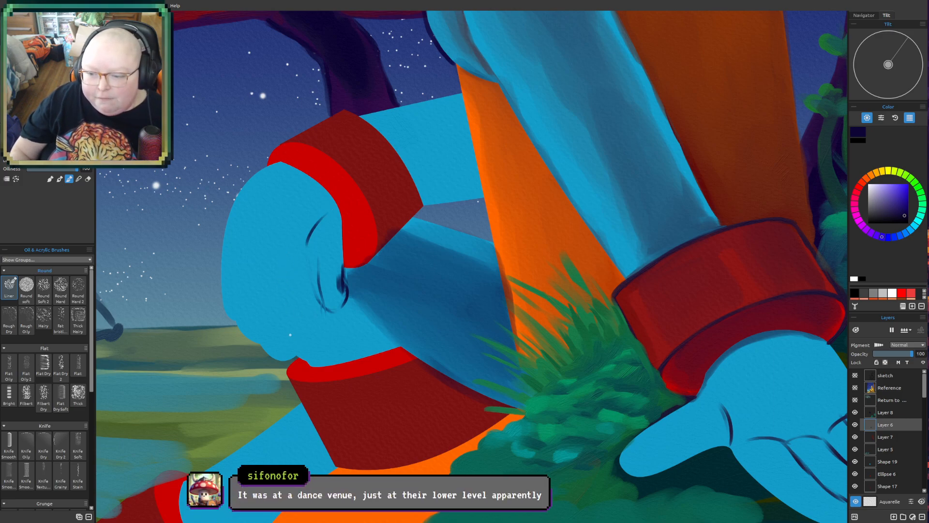
# - Draw long dark lines down the resting hand to separate its fingers, with short knuckle creases at their upper ends
pyautogui.moveTo(286, 257); pyautogui.dragTo(295, 348)
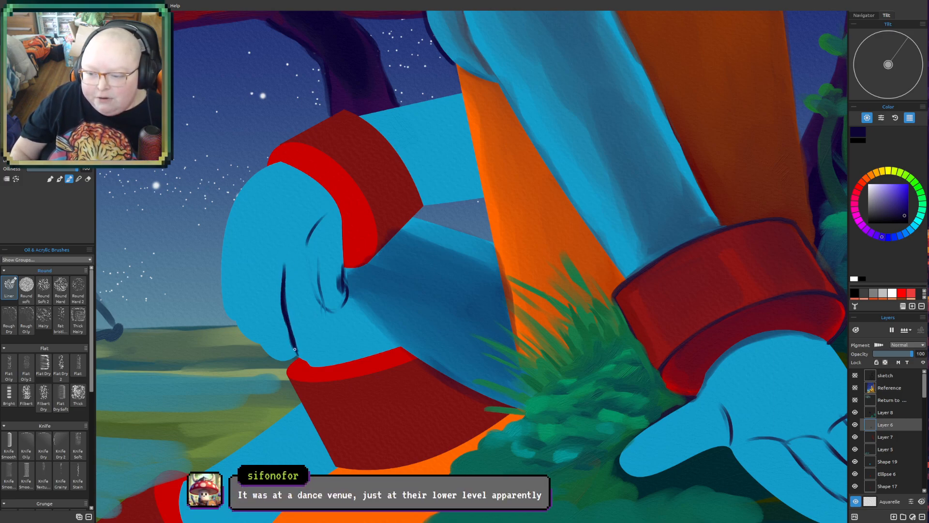
pyautogui.moveTo(317, 316); pyautogui.dragTo(324, 356)
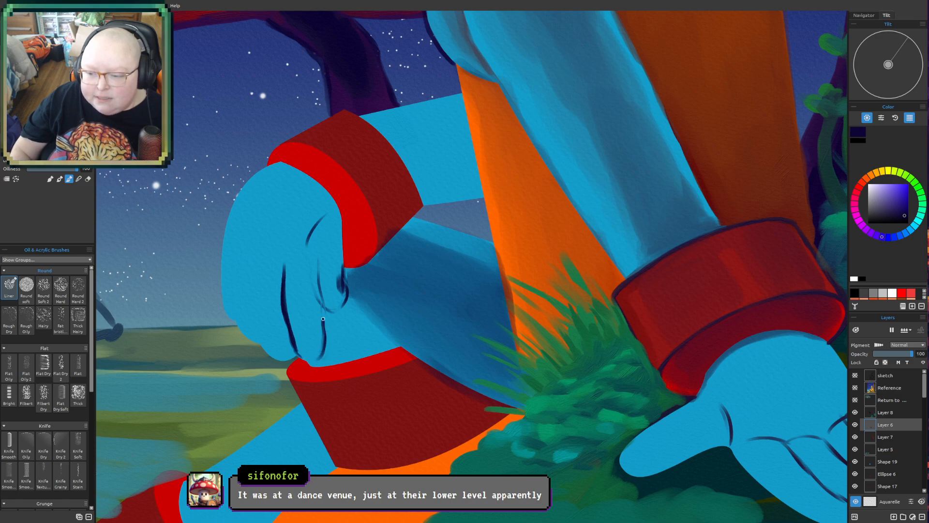
pyautogui.moveTo(256, 332)
pyautogui.mouseDown()
pyautogui.moveTo(258, 286)
pyautogui.moveTo(236, 242)
pyautogui.moveTo(277, 272)
pyautogui.mouseUp()
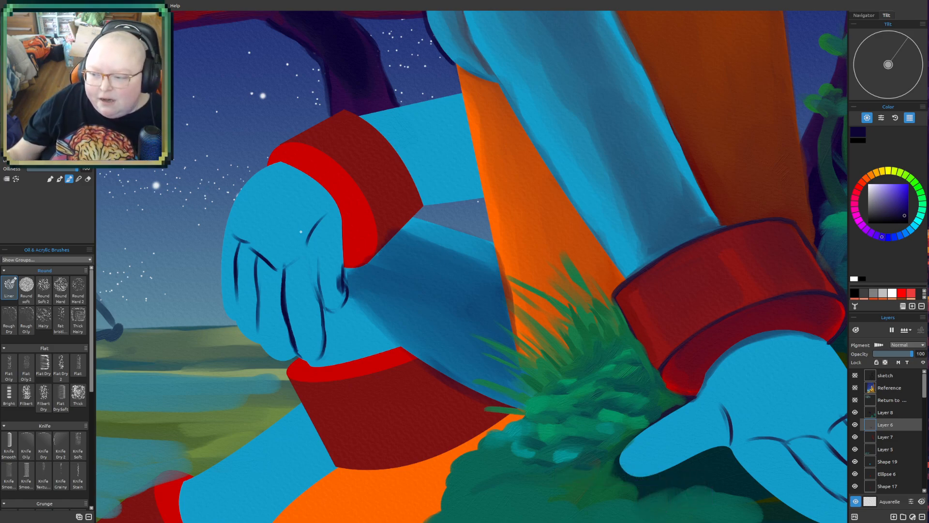
pyautogui.scroll(-3, 333, 136)
pyautogui.moveTo(383, 249); pyautogui.dragTo(401, 348)
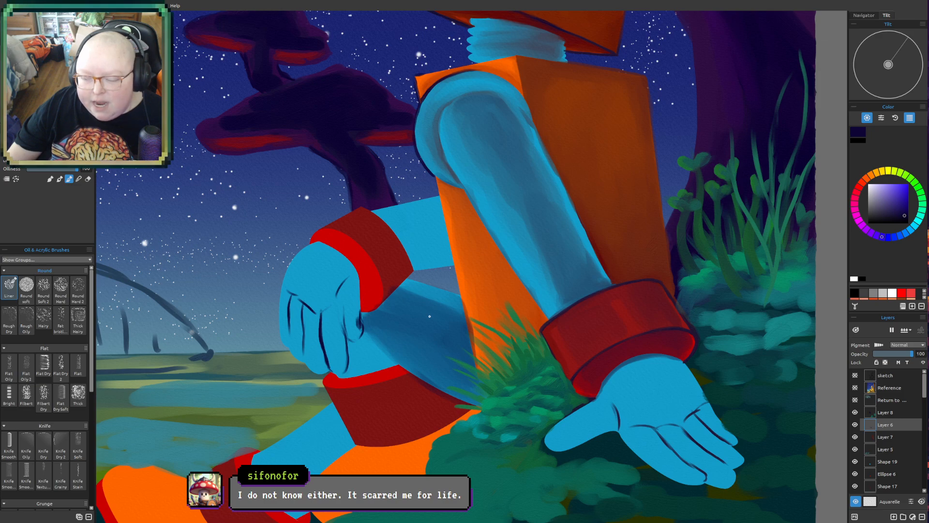
# - Extend the dark blue leg shading beneath the resting hand, covering the light area down to the red cuff below
pyautogui.scroll(2, 429, 316)
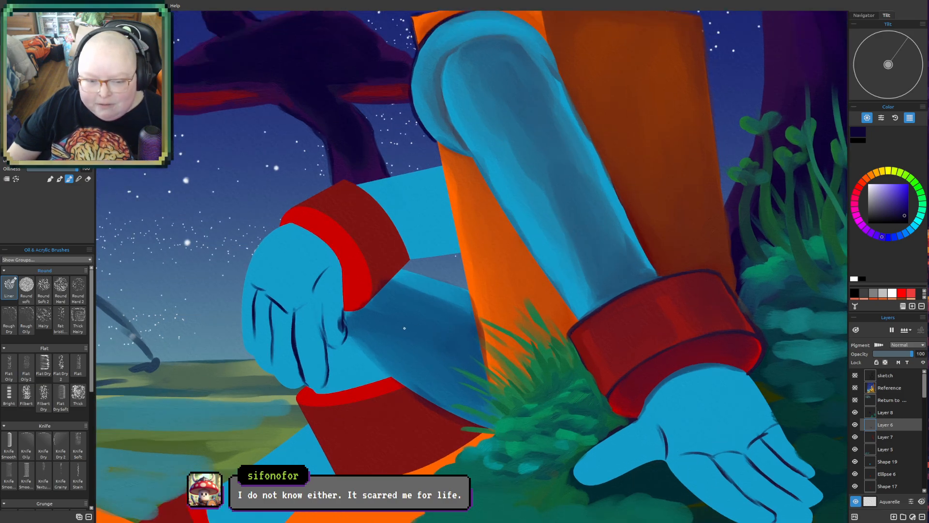
pyautogui.moveTo(381, 332); pyautogui.dragTo(405, 324)
pyautogui.scroll(2, 404, 324)
pyautogui.scroll(-3, 405, 323)
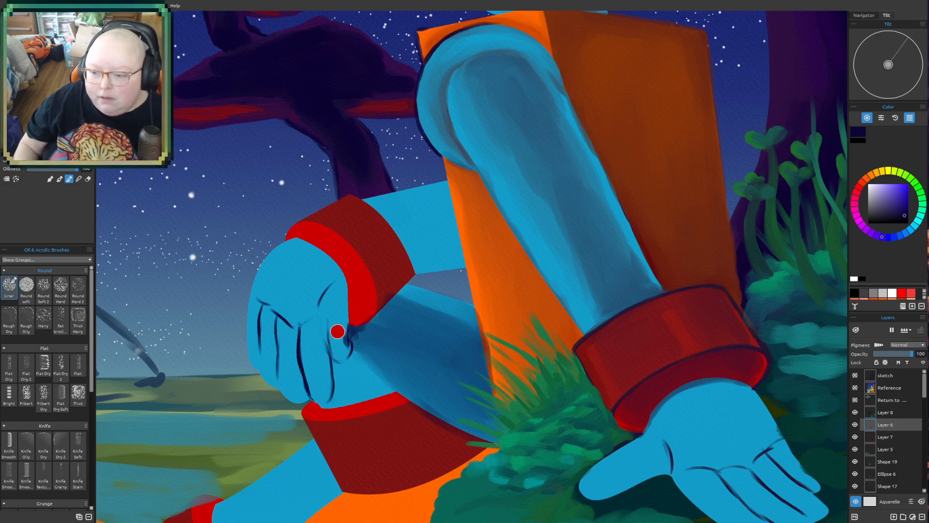
pyautogui.moveTo(339, 396)
pyautogui.mouseDown()
pyautogui.moveTo(329, 403)
pyautogui.moveTo(340, 396)
pyautogui.moveTo(336, 369)
pyautogui.moveTo(340, 385)
pyautogui.moveTo(355, 353)
pyautogui.moveTo(353, 392)
pyautogui.moveTo(339, 404)
pyautogui.moveTo(379, 374)
pyautogui.moveTo(344, 374)
pyautogui.moveTo(343, 384)
pyautogui.moveTo(371, 360)
pyautogui.moveTo(356, 353)
pyautogui.moveTo(345, 370)
pyautogui.moveTo(359, 365)
pyautogui.moveTo(359, 388)
pyautogui.moveTo(344, 400)
pyautogui.moveTo(385, 387)
pyautogui.mouseUp()
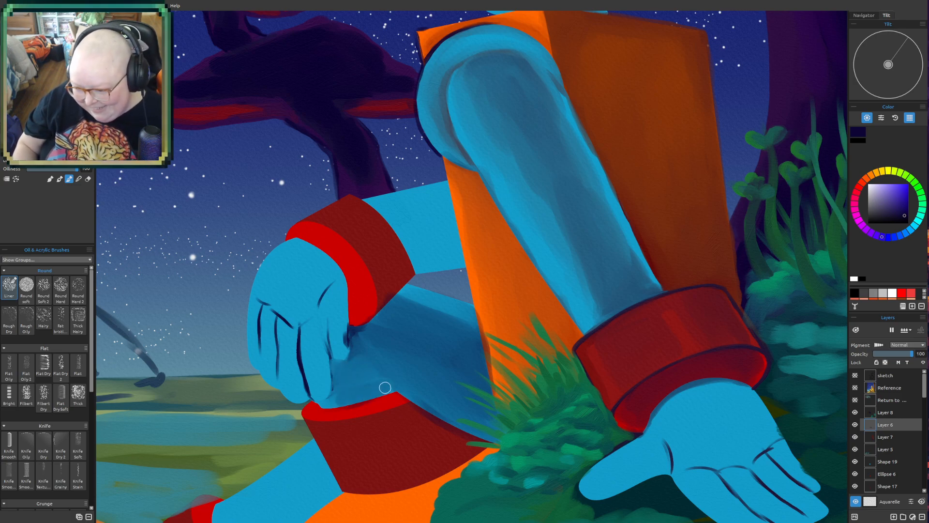
# - Adjust the brush size and refine the dark blue shadow around the resting hand's fingertips and thumb tip
pyautogui.press('[')
pyautogui.press('[')
pyautogui.press('[')
pyautogui.press('[')
pyautogui.press('[')
pyautogui.press('[')
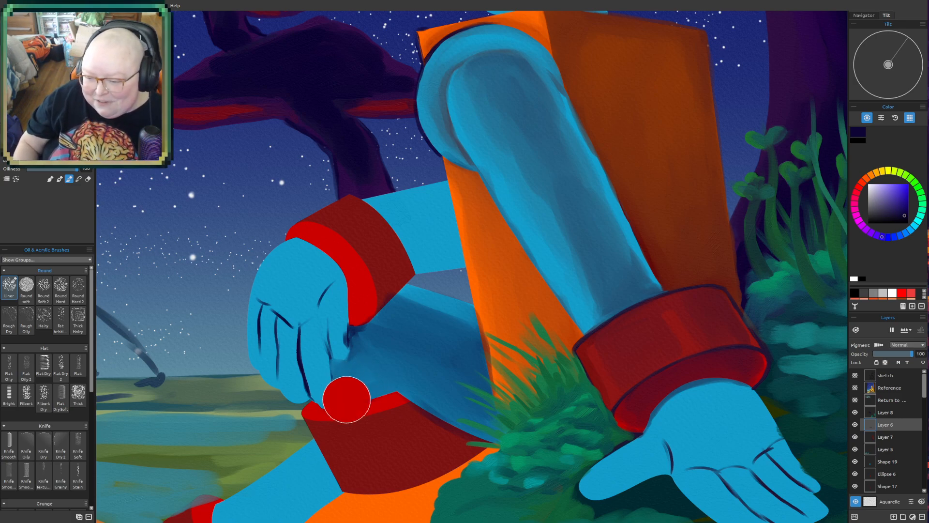
pyautogui.press('[')
pyautogui.press('[')
pyautogui.press('[')
pyautogui.press('[')
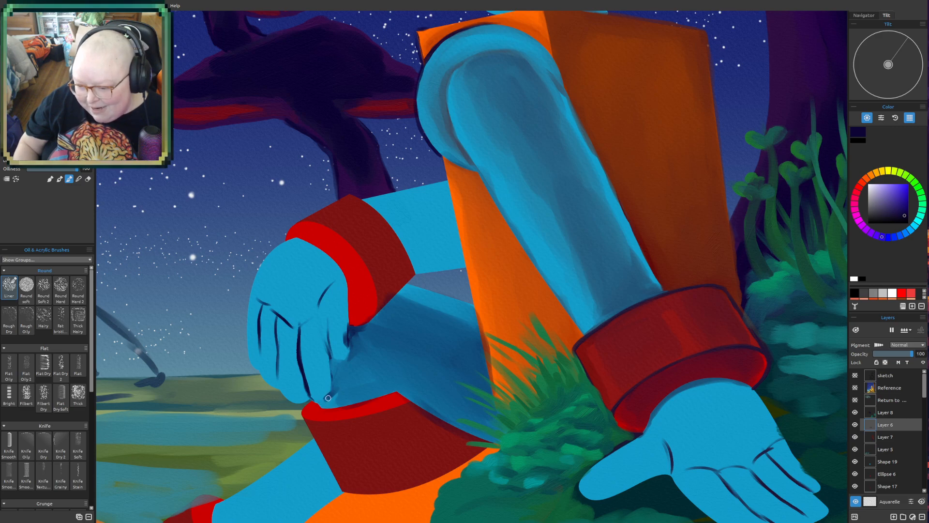
pyautogui.press(']')
pyautogui.press(']')
pyautogui.press(']')
pyautogui.press(']')
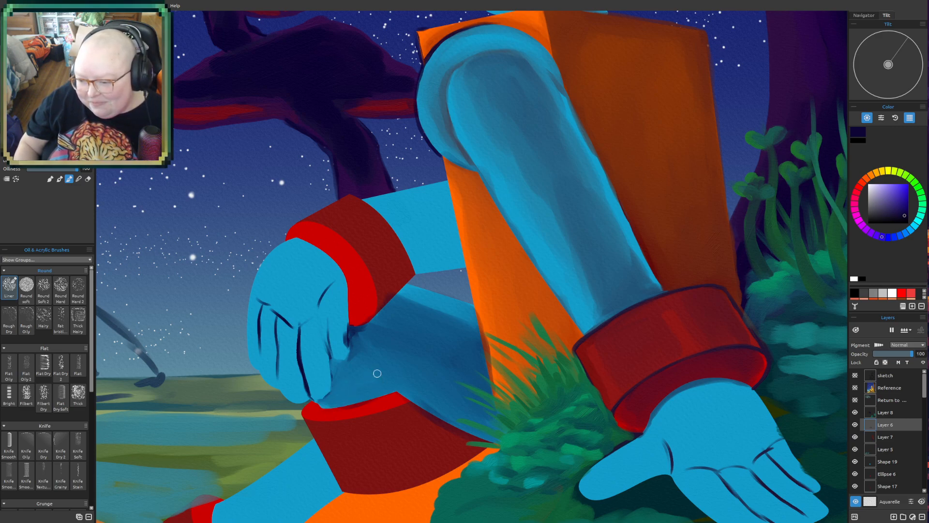
pyautogui.press('[')
pyautogui.press('[')
pyautogui.press('[')
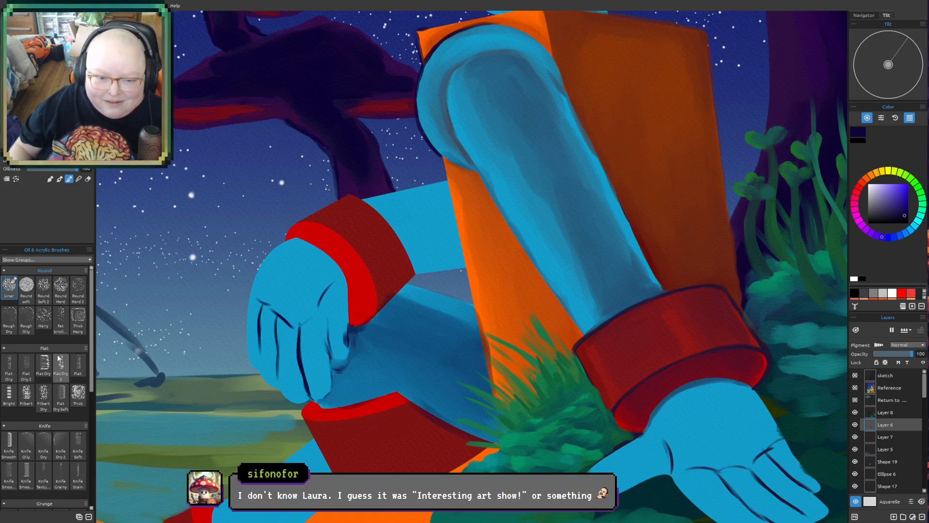
# - Alternate between the soft round eraser and the brush to clean up the edge of the resting hand's thumb
pyautogui.press('e')
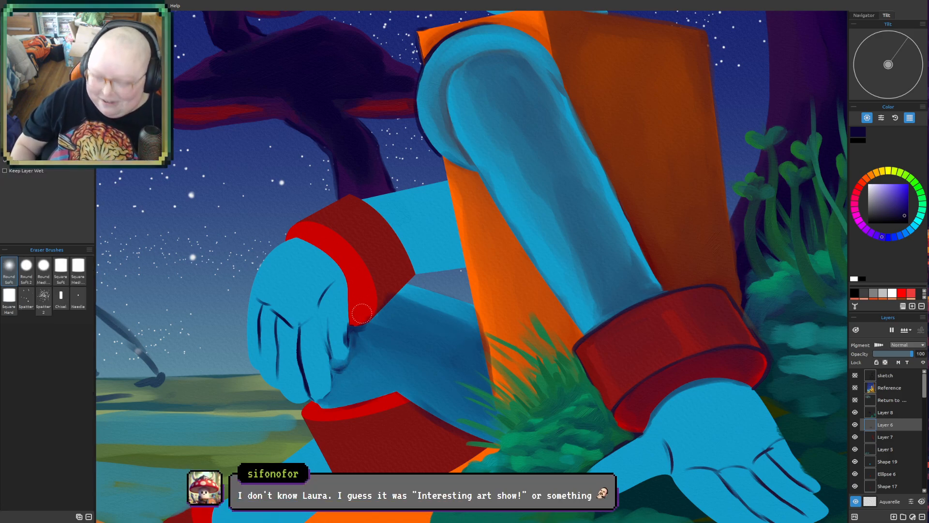
pyautogui.press('b')
pyautogui.press('e')
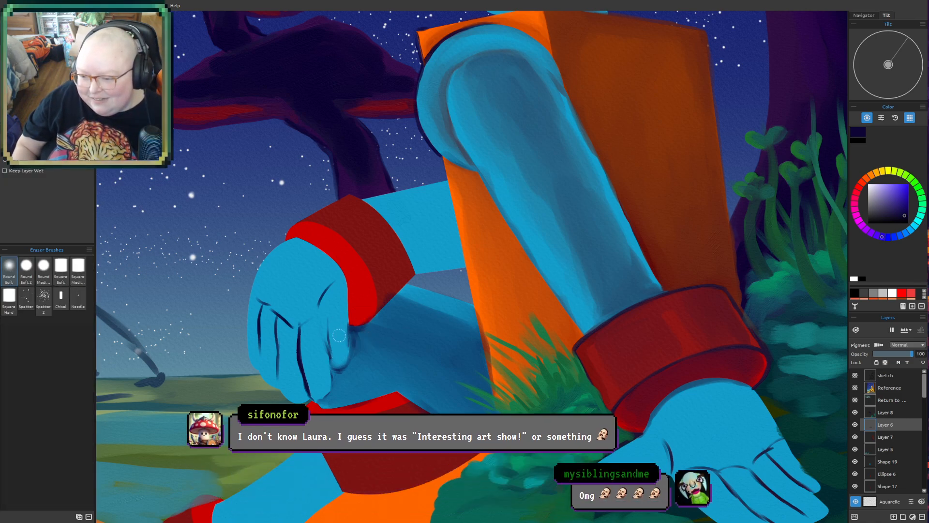
pyautogui.press('b')
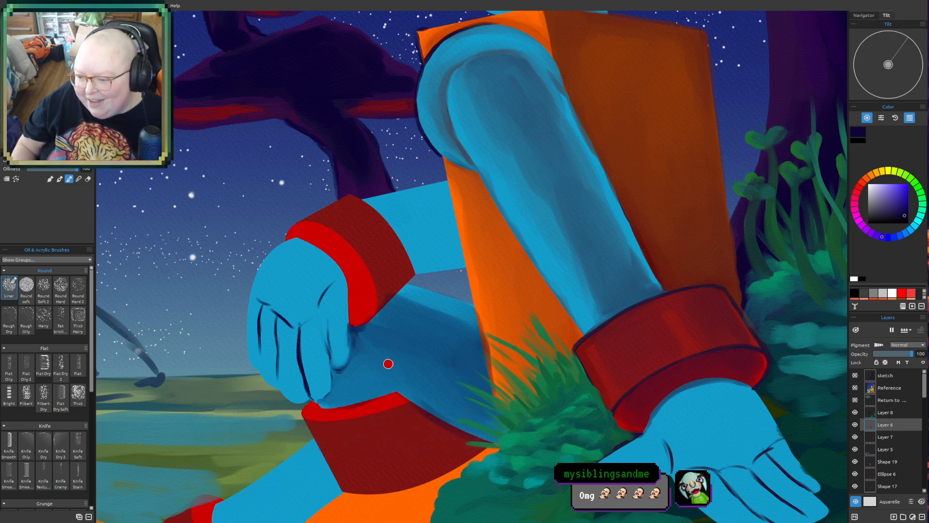
# - Paint a dark navy shadow on the leg between the resting hand's thumb and the red cuff below
pyautogui.moveTo(359, 331); pyautogui.dragTo(390, 386)
pyautogui.moveTo(365, 352); pyautogui.dragTo(398, 389)
pyautogui.moveTo(360, 348)
pyautogui.mouseDown()
pyautogui.moveTo(351, 391)
pyautogui.moveTo(378, 393)
pyautogui.moveTo(379, 369)
pyautogui.mouseUp()
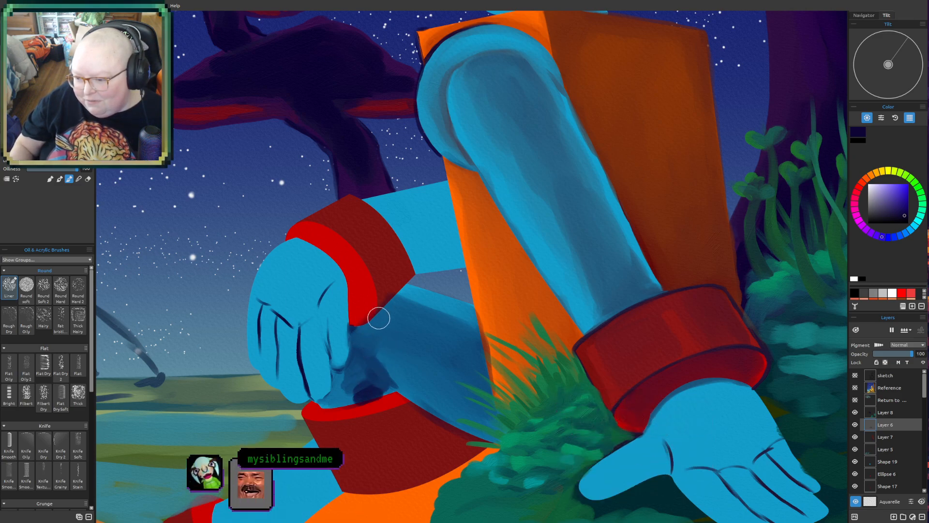
# - With a larger brush, blend the dark patch above the lower red cuff into the surrounding blue leg shading
pyautogui.scroll(-5, 549, 332)
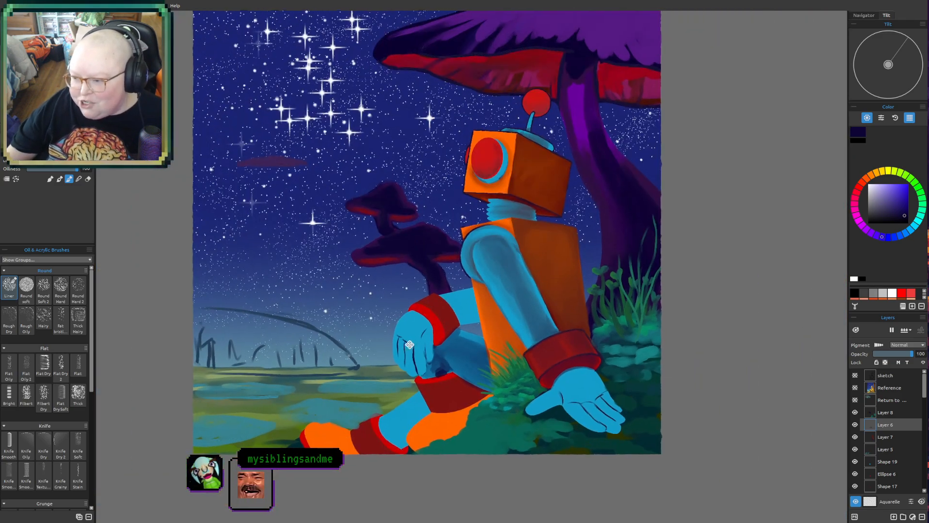
pyautogui.moveTo(411, 342); pyautogui.dragTo(303, 351)
pyautogui.scroll(2, 310, 339)
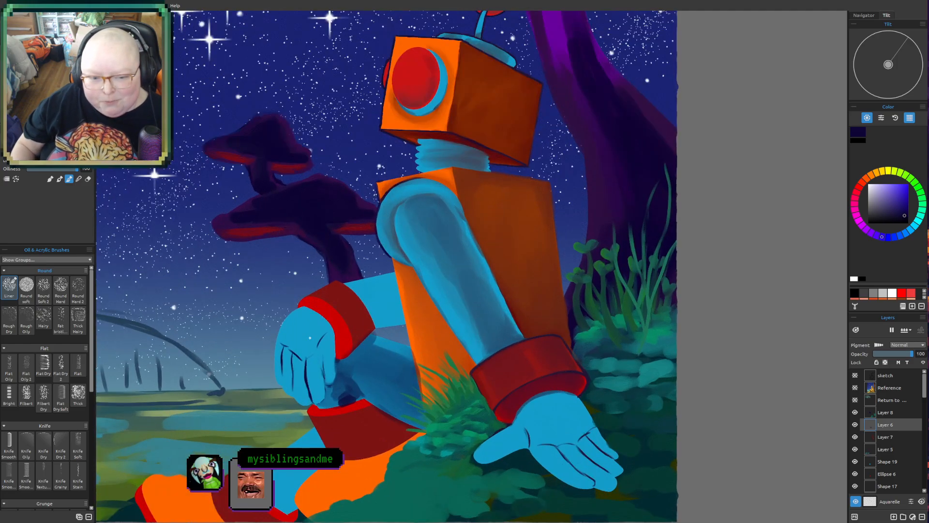
pyautogui.press(']')
pyautogui.moveTo(344, 392)
pyautogui.mouseDown()
pyautogui.moveTo(330, 393)
pyautogui.moveTo(345, 393)
pyautogui.moveTo(334, 404)
pyautogui.moveTo(349, 399)
pyautogui.moveTo(349, 373)
pyautogui.moveTo(374, 401)
pyautogui.mouseUp()
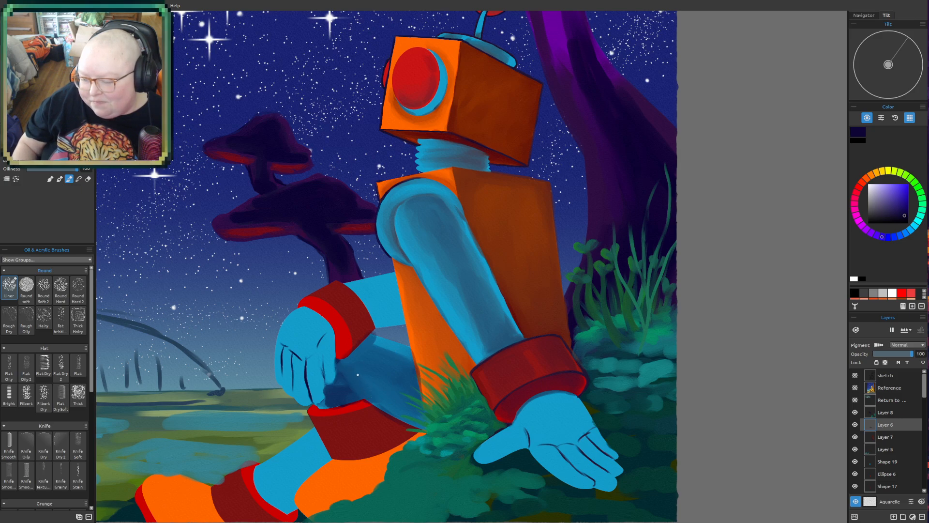
pyautogui.moveTo(351, 377)
pyautogui.mouseDown()
pyautogui.moveTo(384, 393)
pyautogui.moveTo(416, 406)
pyautogui.moveTo(351, 383)
pyautogui.moveTo(381, 394)
pyautogui.moveTo(364, 377)
pyautogui.moveTo(399, 395)
pyautogui.moveTo(359, 365)
pyautogui.moveTo(395, 377)
pyautogui.moveTo(420, 406)
pyautogui.moveTo(351, 369)
pyautogui.moveTo(346, 379)
pyautogui.moveTo(369, 365)
pyautogui.mouseUp()
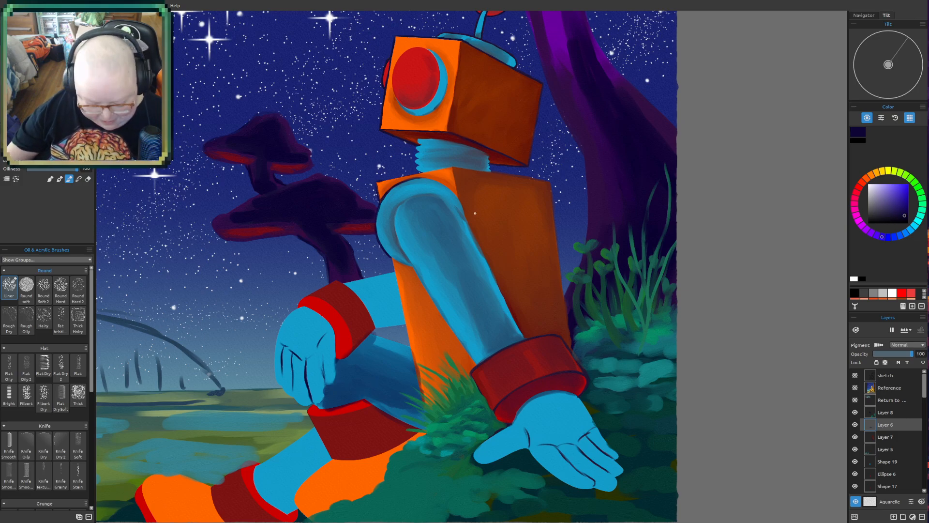
pyautogui.scroll(-5, 429, 338)
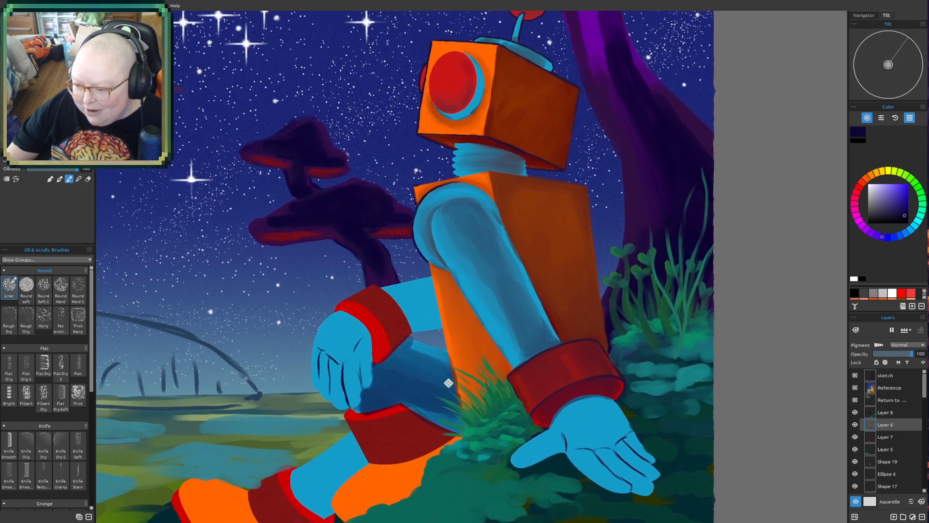
pyautogui.scroll(5, 454, 359)
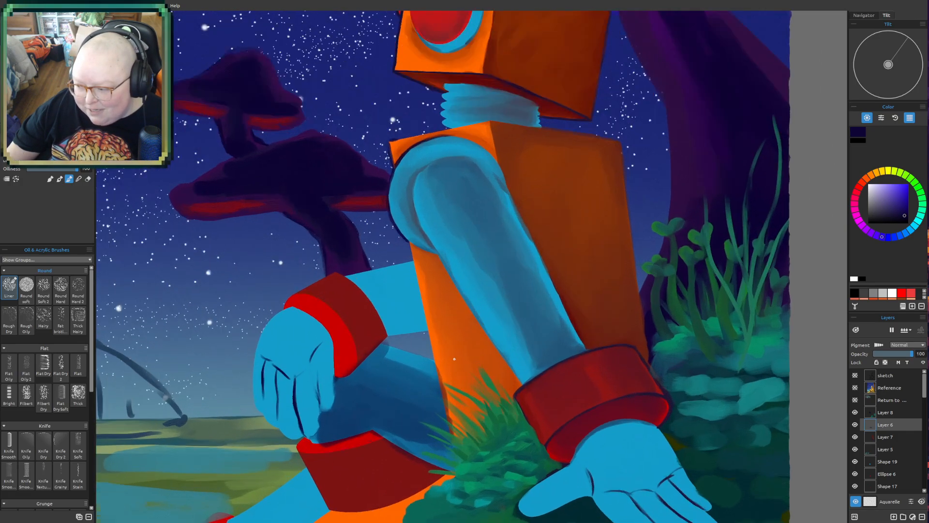
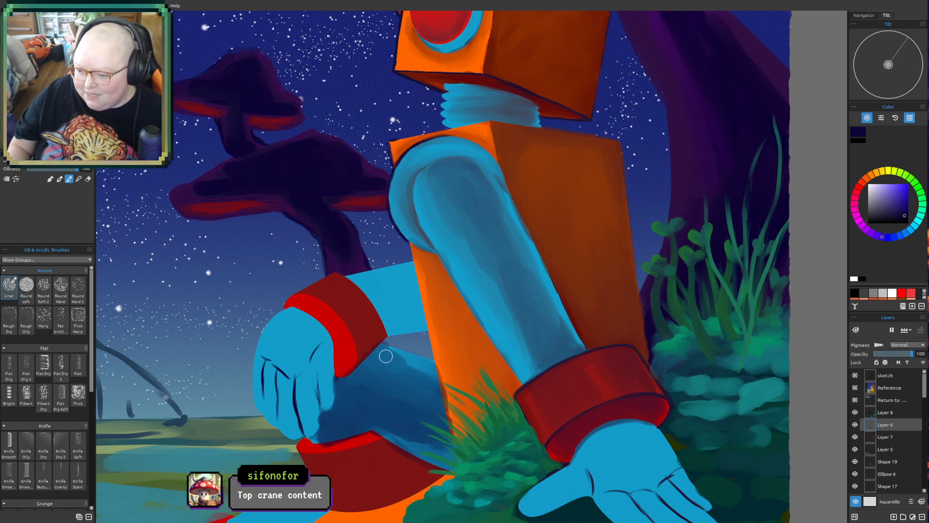
# - Paint the dark edge around the resting hand's thumb and blend the shadow into the blue leg beneath it
pyautogui.keyDown('alt'); pyautogui.click(350, 339); pyautogui.keyUp('alt')
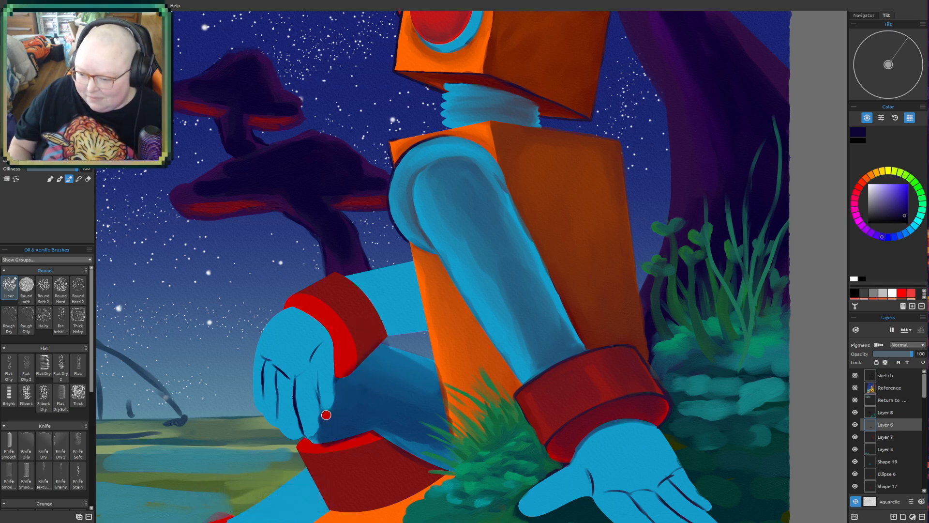
pyautogui.moveTo(331, 413); pyautogui.dragTo(334, 389)
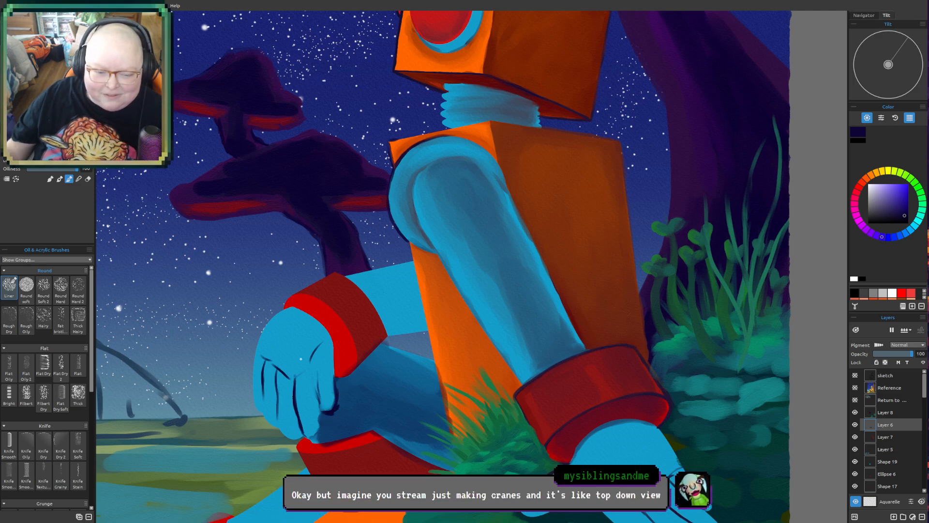
pyautogui.moveTo(282, 383); pyautogui.dragTo(302, 263)
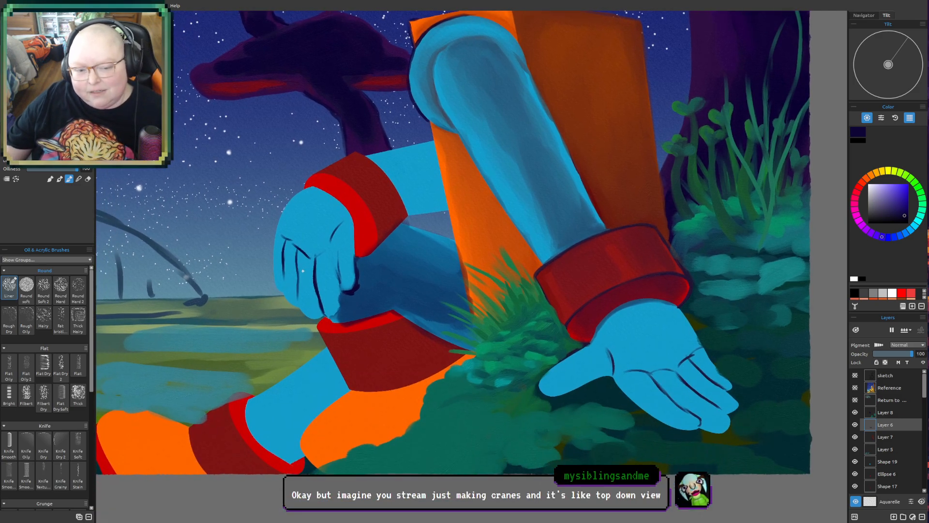
pyautogui.scroll(2, 304, 268)
pyautogui.moveTo(314, 230); pyautogui.dragTo(292, 285)
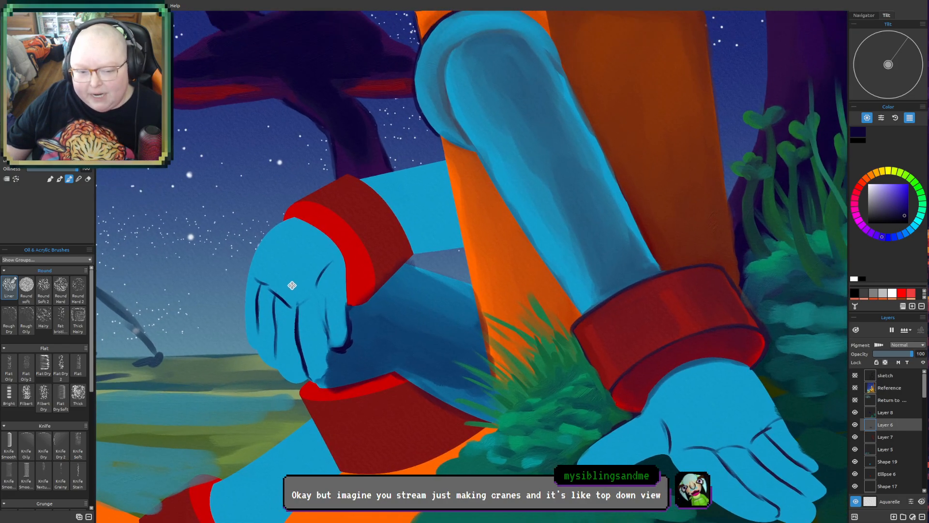
pyautogui.scroll(1, 293, 286)
pyautogui.moveTo(338, 246); pyautogui.dragTo(310, 264)
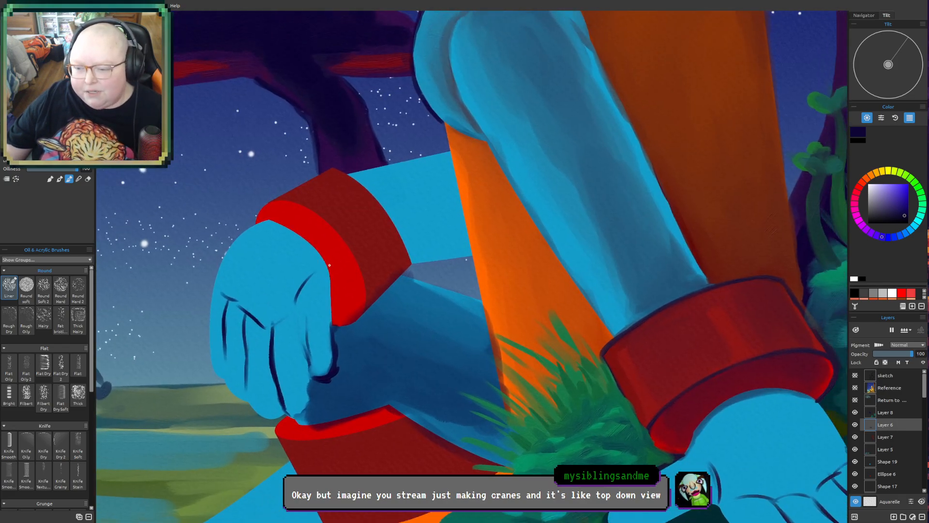
pyautogui.scroll(1, 317, 267)
pyautogui.scroll(-3, 326, 266)
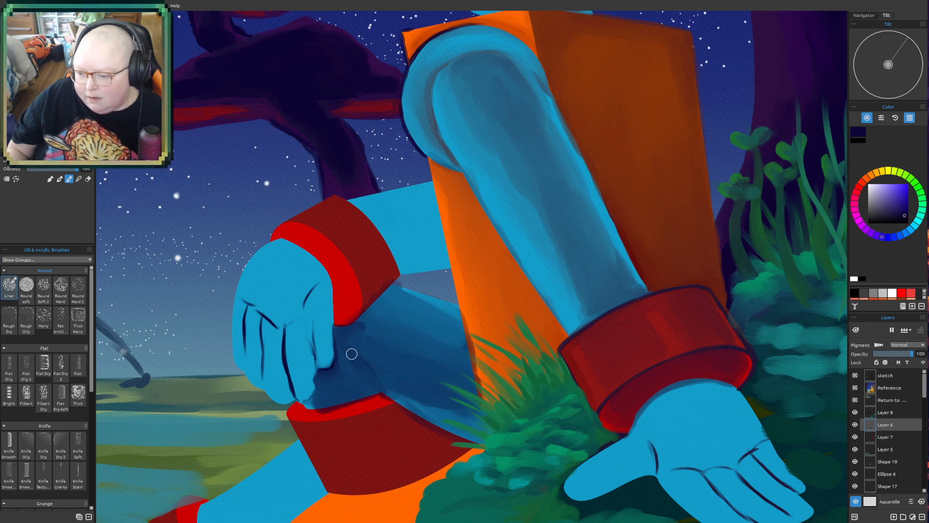
pyautogui.moveTo(349, 376); pyautogui.dragTo(357, 380)
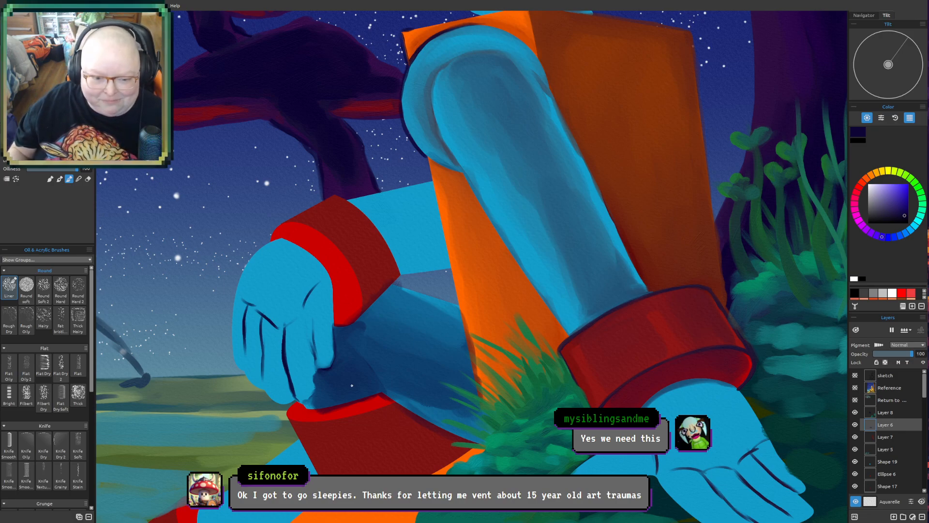
# - Darken the seam where the blue leg meets the upper rim of the lower red cuff
pyautogui.moveTo(361, 310); pyautogui.dragTo(368, 356)
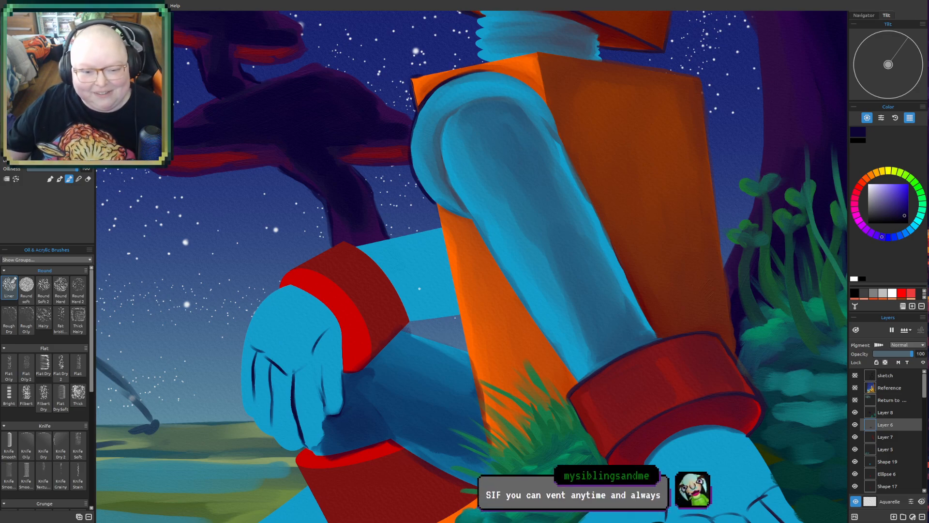
pyautogui.moveTo(420, 289); pyautogui.dragTo(360, 284)
pyautogui.moveTo(332, 214)
pyautogui.mouseDown()
pyautogui.moveTo(332, 168)
pyautogui.moveTo(338, 272)
pyautogui.mouseUp()
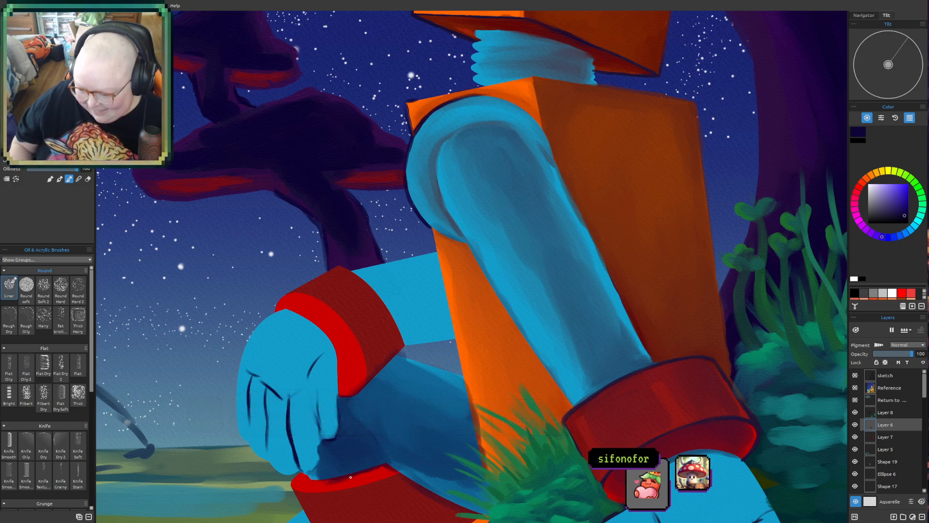
pyautogui.moveTo(328, 484); pyautogui.dragTo(378, 473)
pyautogui.moveTo(313, 483); pyautogui.dragTo(370, 477)
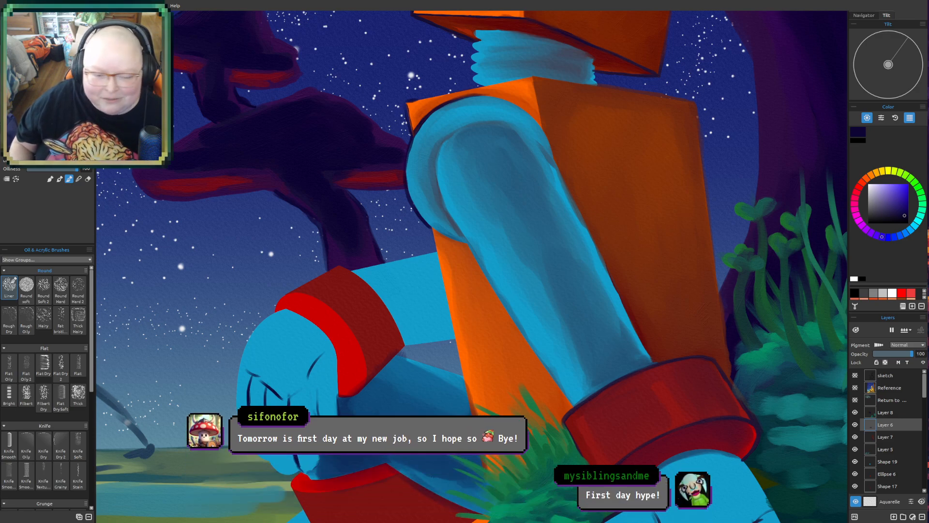
# - With a larger brush, deepen the blue leg's shading where it meets the torso and the grass clump
pyautogui.moveTo(420, 393)
pyautogui.mouseDown()
pyautogui.moveTo(332, 245)
pyautogui.moveTo(376, 239)
pyautogui.moveTo(384, 264)
pyautogui.mouseUp()
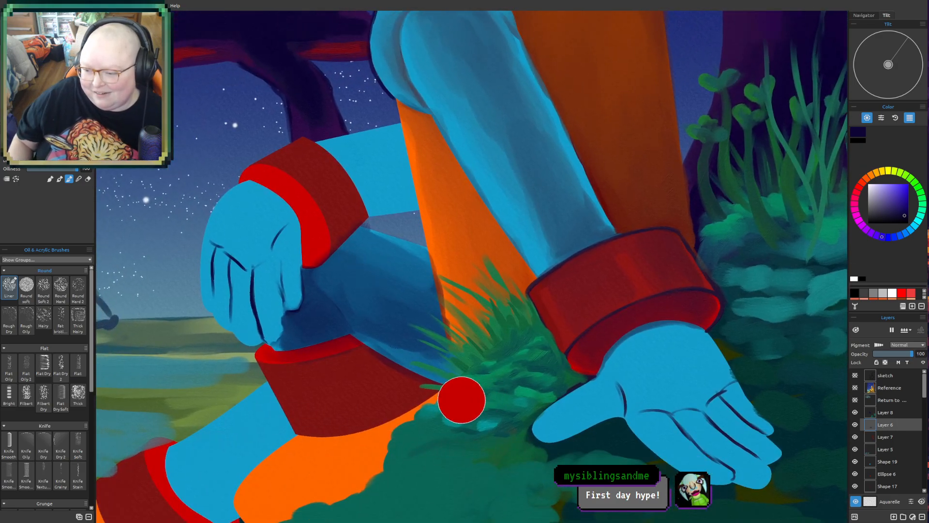
pyautogui.moveTo(372, 323)
pyautogui.mouseDown()
pyautogui.moveTo(389, 331)
pyautogui.moveTo(381, 337)
pyautogui.moveTo(394, 337)
pyautogui.moveTo(364, 331)
pyautogui.moveTo(446, 371)
pyautogui.moveTo(376, 320)
pyautogui.moveTo(438, 367)
pyautogui.moveTo(388, 313)
pyautogui.moveTo(426, 339)
pyautogui.moveTo(407, 320)
pyautogui.moveTo(468, 375)
pyautogui.moveTo(446, 378)
pyautogui.mouseUp()
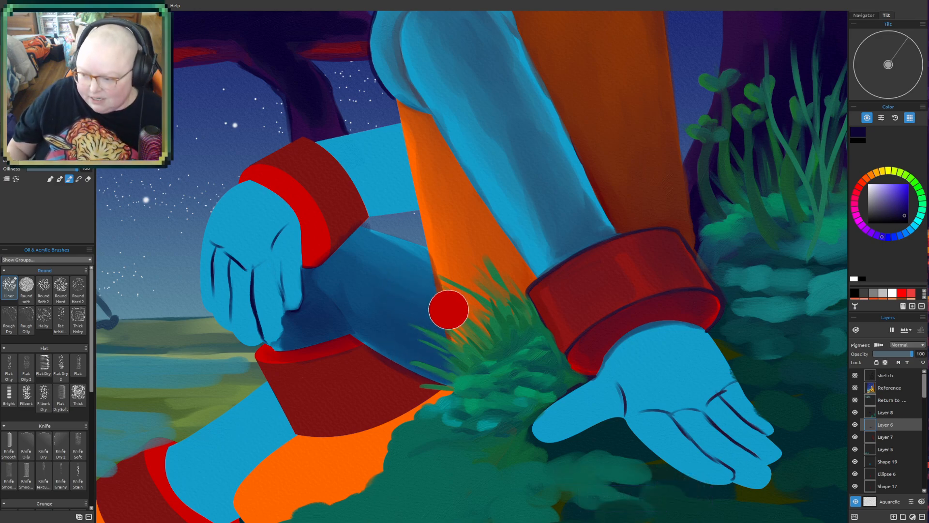
pyautogui.moveTo(437, 279); pyautogui.dragTo(453, 335)
pyautogui.moveTo(430, 261); pyautogui.dragTo(446, 297)
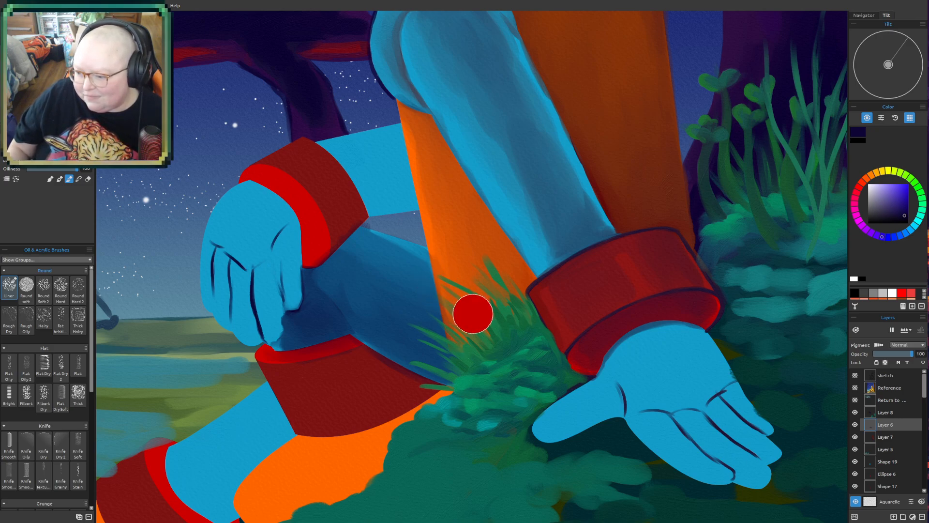
# - Shade the orange torso side between the near arm and the grass clump and undo the last stroke
pyautogui.moveTo(481, 336)
pyautogui.mouseDown()
pyautogui.moveTo(498, 260)
pyautogui.moveTo(515, 262)
pyautogui.mouseUp()
pyautogui.moveTo(538, 293); pyautogui.dragTo(536, 285)
pyautogui.moveTo(411, 109)
pyautogui.mouseDown()
pyautogui.moveTo(503, 252)
pyautogui.moveTo(493, 243)
pyautogui.mouseUp()
pyautogui.hotkey('ctrl', 'z')
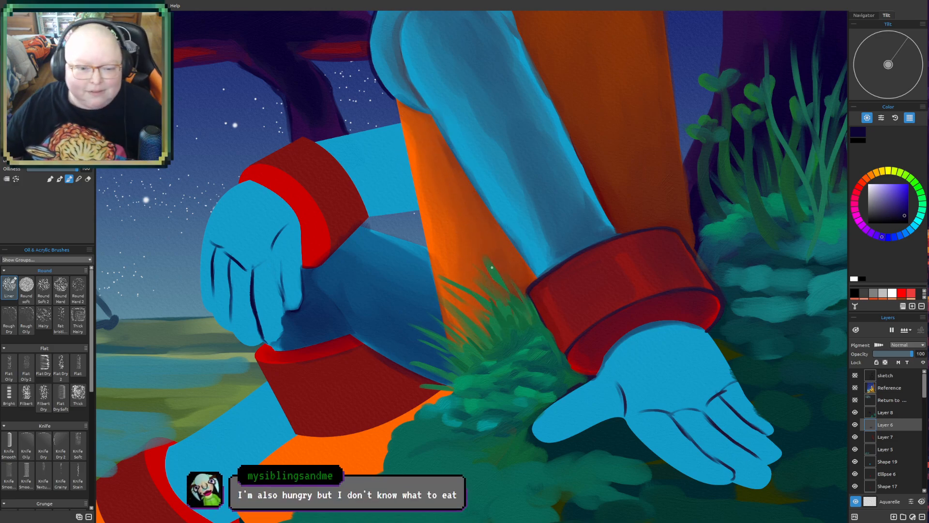
# - Paint and blend a darker blue shadow on the far arm between the upper red cuff and the torso
pyautogui.scroll(-5, 436, 358)
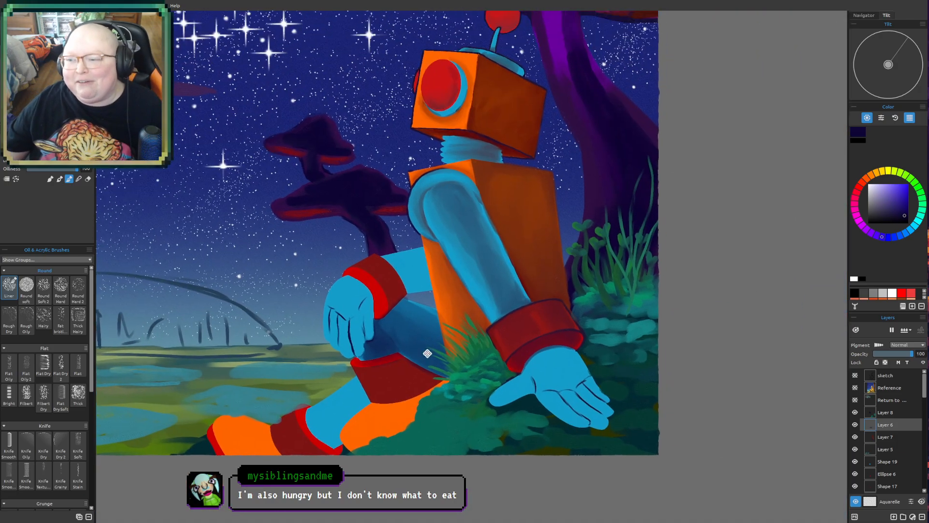
pyautogui.moveTo(427, 354)
pyautogui.mouseDown()
pyautogui.moveTo(481, 337)
pyautogui.moveTo(483, 384)
pyautogui.mouseUp()
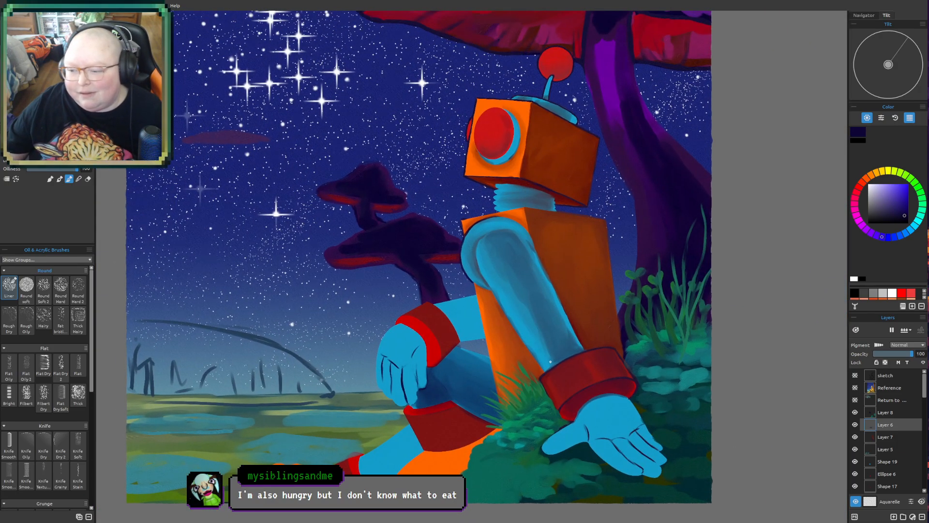
pyautogui.moveTo(521, 418); pyautogui.dragTo(473, 419)
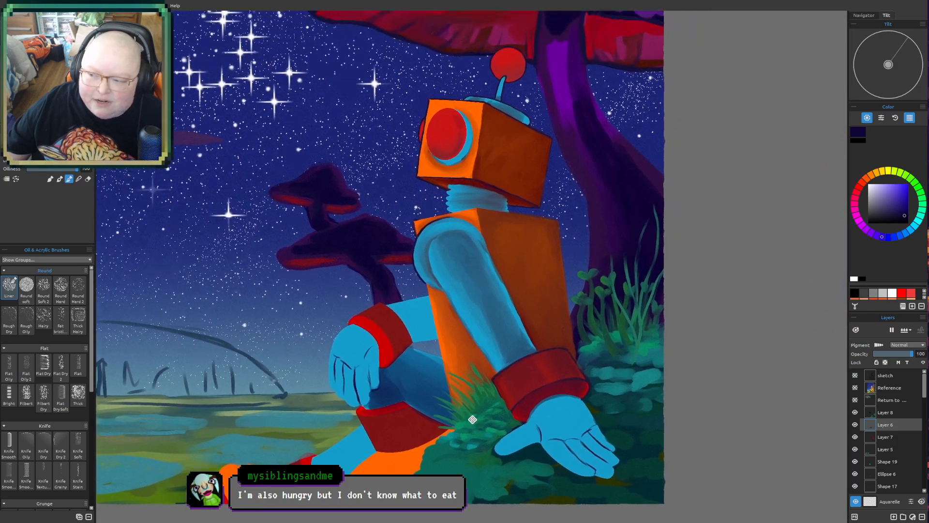
pyautogui.moveTo(352, 358)
pyautogui.mouseDown()
pyautogui.moveTo(367, 273)
pyautogui.moveTo(374, 307)
pyautogui.moveTo(393, 329)
pyautogui.moveTo(355, 362)
pyautogui.mouseUp()
pyautogui.moveTo(480, 294); pyautogui.dragTo(472, 276)
pyautogui.scroll(2, 475, 341)
pyautogui.scroll(1, 360, 322)
pyautogui.scroll(1, 387, 267)
pyautogui.moveTo(391, 266)
pyautogui.mouseDown()
pyautogui.moveTo(407, 345)
pyautogui.moveTo(423, 341)
pyautogui.moveTo(416, 328)
pyautogui.moveTo(430, 356)
pyautogui.moveTo(411, 325)
pyautogui.moveTo(437, 356)
pyautogui.moveTo(465, 340)
pyautogui.mouseUp()
pyautogui.keyDown('alt'); pyautogui.click(435, 358); pyautogui.keyUp('alt')
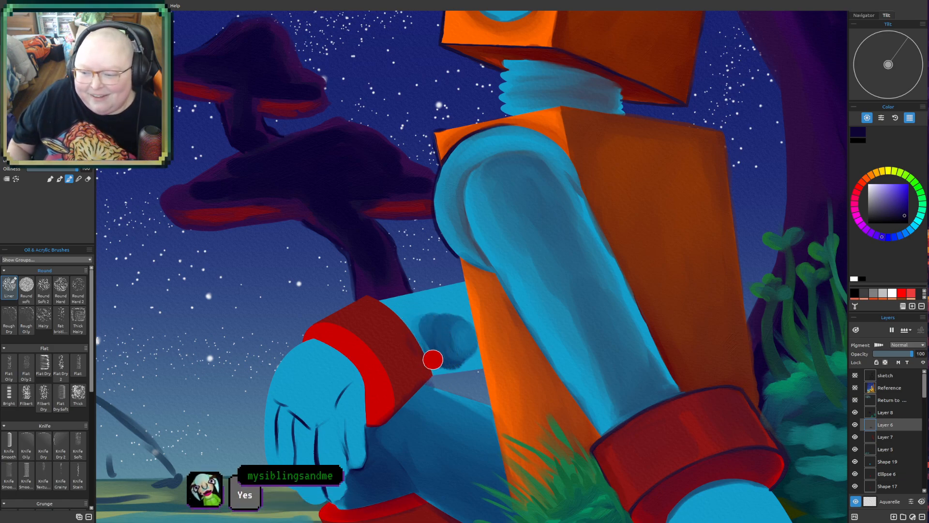
pyautogui.moveTo(435, 365)
pyautogui.mouseDown()
pyautogui.moveTo(477, 362)
pyautogui.moveTo(430, 361)
pyautogui.moveTo(413, 322)
pyautogui.moveTo(465, 317)
pyautogui.moveTo(429, 342)
pyautogui.mouseUp()
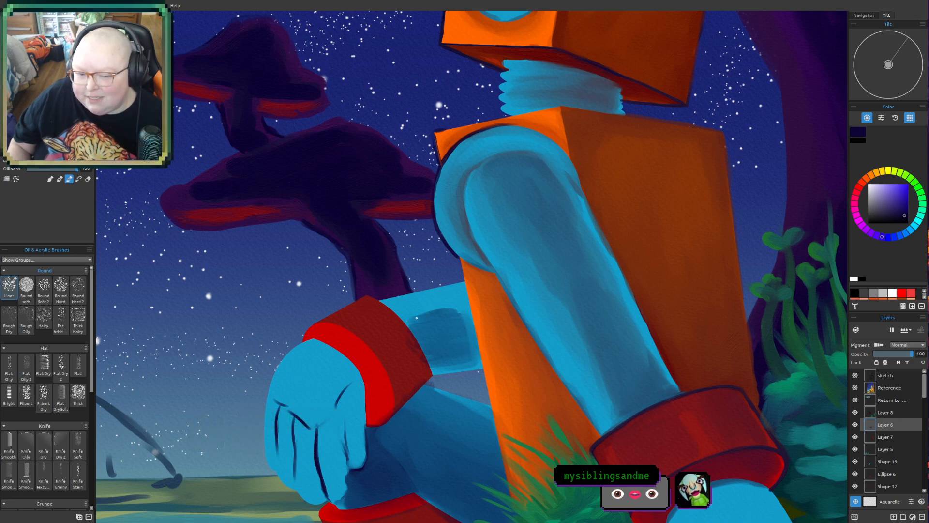
pyautogui.moveTo(414, 317)
pyautogui.mouseDown()
pyautogui.moveTo(466, 308)
pyautogui.moveTo(416, 323)
pyautogui.moveTo(449, 321)
pyautogui.mouseUp()
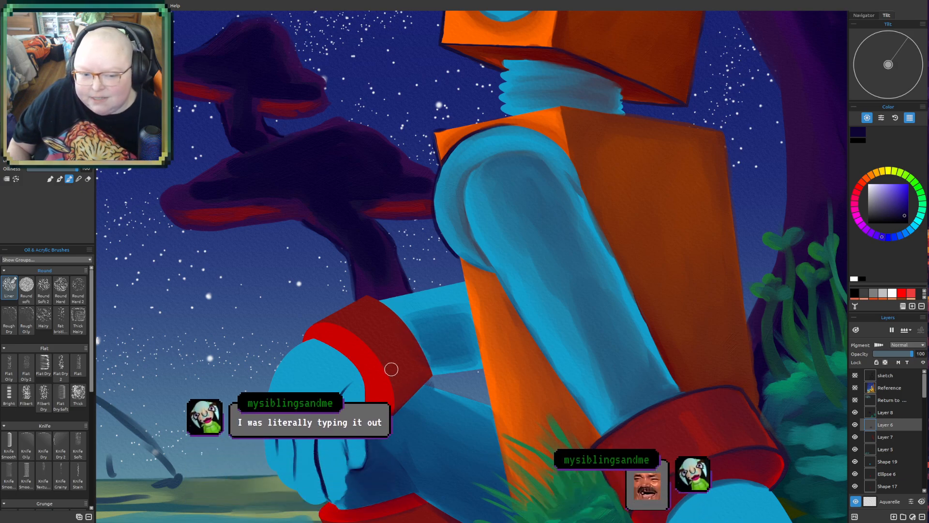
# - Shade the resting arm's red cuff and darken the edge where its bright rim meets the hand
pyautogui.moveTo(396, 373)
pyautogui.mouseDown()
pyautogui.moveTo(384, 332)
pyautogui.moveTo(392, 325)
pyautogui.moveTo(369, 337)
pyautogui.moveTo(393, 374)
pyautogui.moveTo(381, 341)
pyautogui.moveTo(373, 344)
pyautogui.moveTo(406, 373)
pyautogui.moveTo(393, 384)
pyautogui.moveTo(415, 354)
pyautogui.mouseUp()
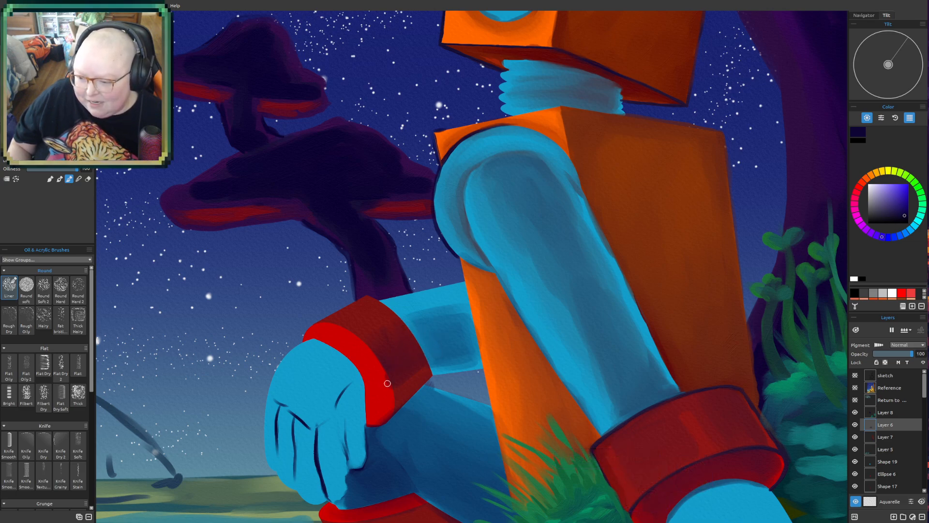
pyautogui.moveTo(329, 344)
pyautogui.mouseDown()
pyautogui.moveTo(351, 358)
pyautogui.moveTo(315, 339)
pyautogui.moveTo(365, 392)
pyautogui.moveTo(334, 338)
pyautogui.moveTo(365, 404)
pyautogui.moveTo(344, 341)
pyautogui.moveTo(363, 414)
pyautogui.moveTo(366, 375)
pyautogui.moveTo(348, 350)
pyautogui.mouseUp()
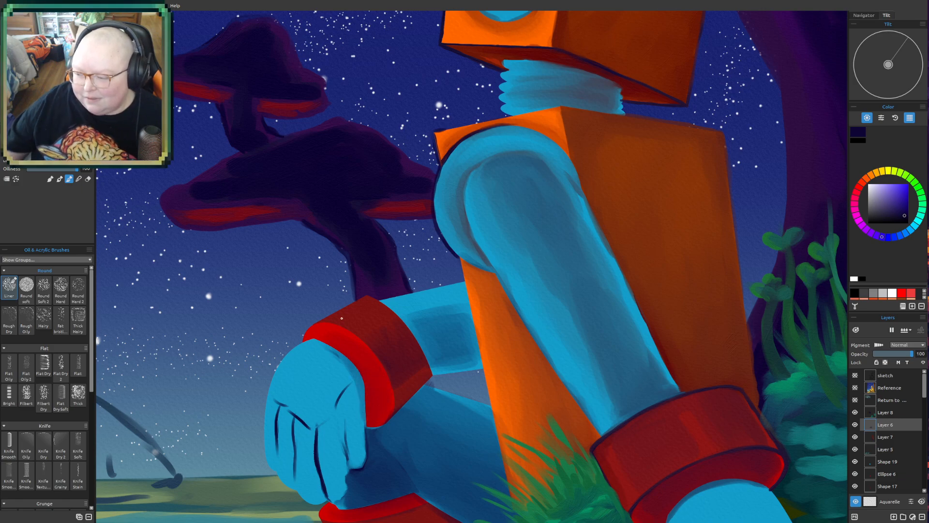
# - Enlarge the brush and shade the thumb of the open hand on the ground
pyautogui.scroll(-5, 342, 318)
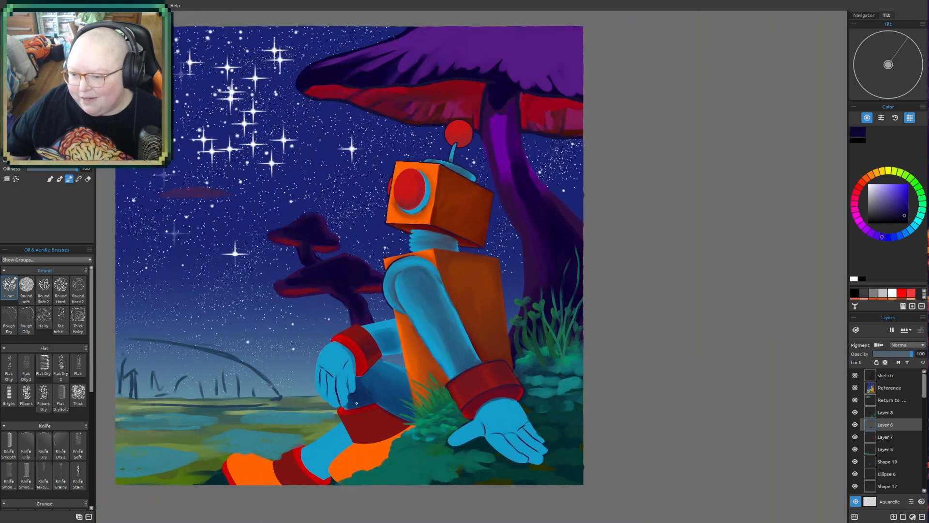
pyautogui.scroll(3, 412, 364)
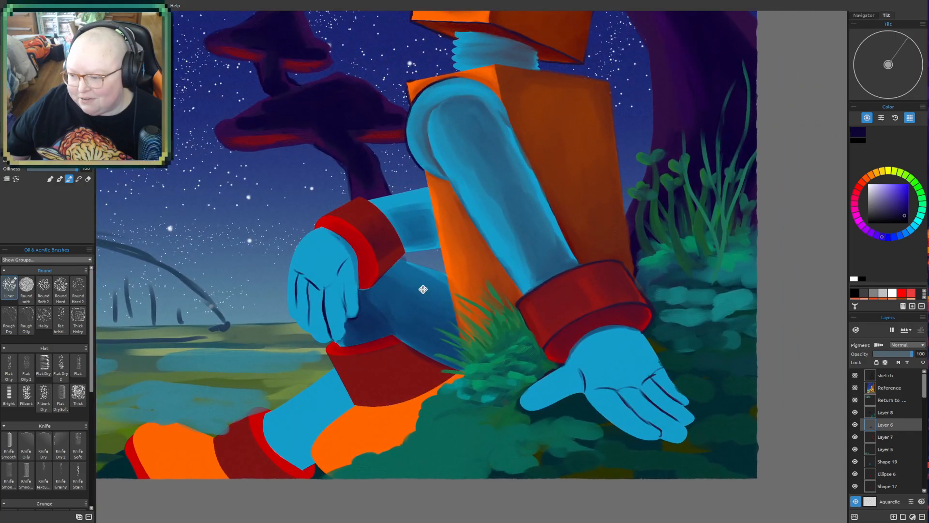
pyautogui.moveTo(423, 289); pyautogui.dragTo(342, 297)
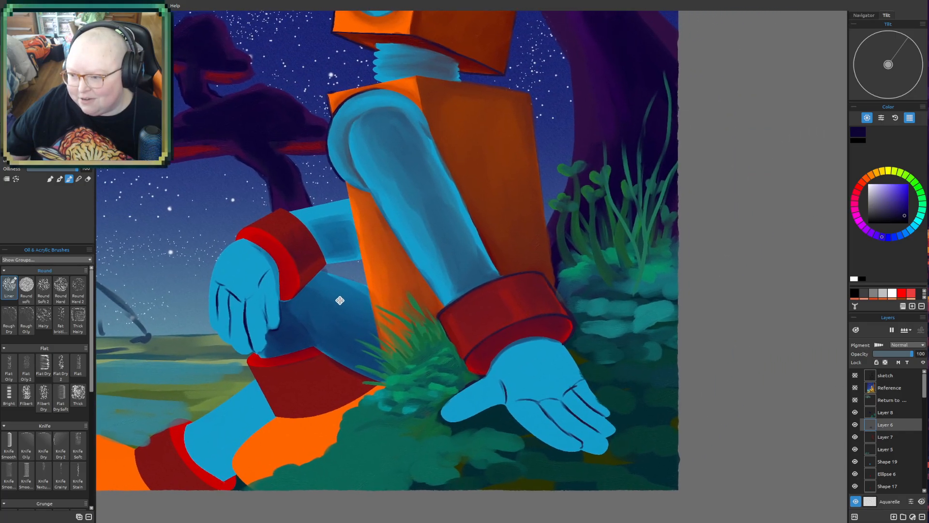
pyautogui.scroll(2, 275, 287)
pyautogui.press(']')
pyautogui.press(']')
pyautogui.press(']')
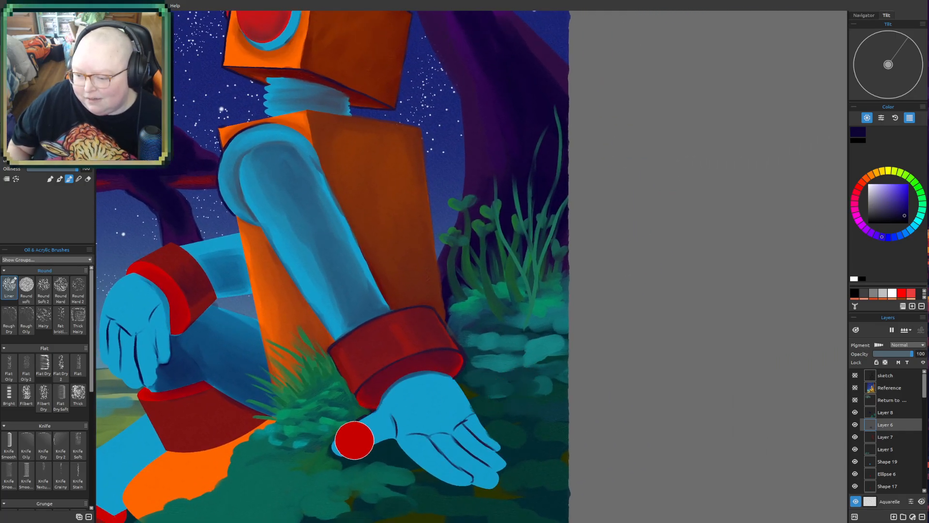
pyautogui.moveTo(350, 443)
pyautogui.mouseDown()
pyautogui.moveTo(384, 427)
pyautogui.moveTo(361, 443)
pyautogui.moveTo(382, 424)
pyautogui.moveTo(371, 430)
pyautogui.moveTo(378, 414)
pyautogui.moveTo(384, 437)
pyautogui.mouseUp()
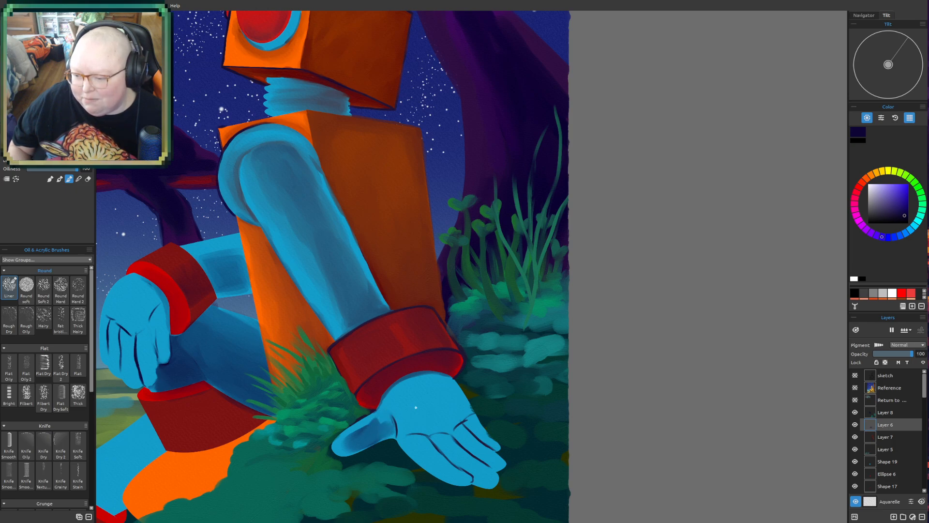
# - Shade the open hand's palm and fingers with soft darker blue, leaving lighter edges along the fingers
pyautogui.moveTo(397, 393)
pyautogui.mouseDown()
pyautogui.moveTo(452, 400)
pyautogui.moveTo(444, 415)
pyautogui.moveTo(407, 399)
pyautogui.moveTo(428, 389)
pyautogui.moveTo(394, 399)
pyautogui.moveTo(420, 400)
pyautogui.moveTo(415, 416)
pyautogui.moveTo(450, 433)
pyautogui.mouseUp()
pyautogui.moveTo(460, 395)
pyautogui.mouseDown()
pyautogui.moveTo(470, 419)
pyautogui.moveTo(430, 438)
pyautogui.moveTo(419, 432)
pyautogui.moveTo(467, 475)
pyautogui.moveTo(448, 443)
pyautogui.moveTo(487, 457)
pyautogui.mouseUp()
pyautogui.moveTo(432, 417)
pyautogui.mouseDown()
pyautogui.moveTo(421, 427)
pyautogui.moveTo(493, 480)
pyautogui.mouseUp()
pyautogui.moveTo(440, 445); pyautogui.dragTo(483, 484)
pyautogui.moveTo(447, 441); pyautogui.dragTo(494, 462)
pyautogui.moveTo(432, 440)
pyautogui.mouseDown()
pyautogui.moveTo(451, 466)
pyautogui.moveTo(429, 446)
pyautogui.moveTo(433, 452)
pyautogui.moveTo(448, 441)
pyautogui.moveTo(421, 420)
pyautogui.moveTo(478, 468)
pyautogui.moveTo(428, 421)
pyautogui.moveTo(476, 454)
pyautogui.moveTo(462, 457)
pyautogui.moveTo(478, 472)
pyautogui.mouseUp()
pyautogui.moveTo(448, 432)
pyautogui.mouseDown()
pyautogui.moveTo(487, 466)
pyautogui.moveTo(487, 448)
pyautogui.mouseUp()
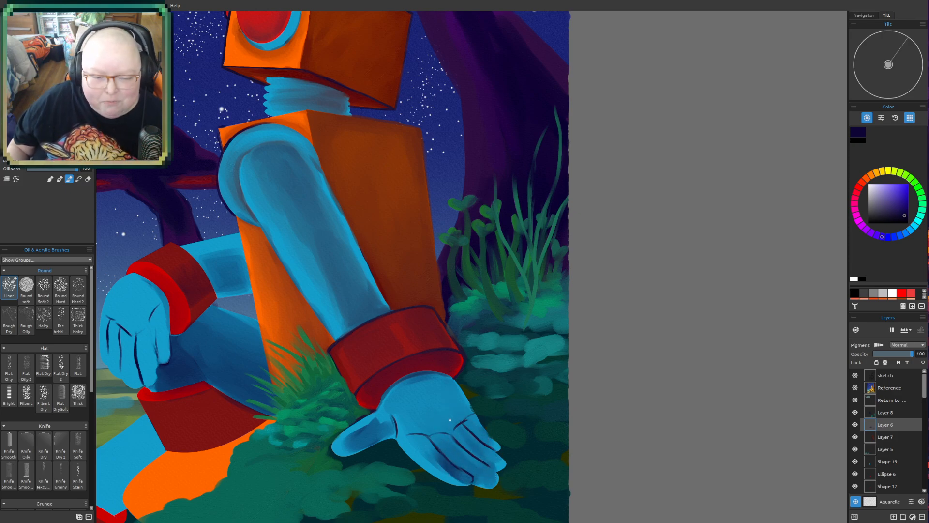
pyautogui.moveTo(430, 452); pyautogui.dragTo(455, 477)
pyautogui.moveTo(408, 430)
pyautogui.mouseDown()
pyautogui.moveTo(440, 468)
pyautogui.moveTo(440, 456)
pyautogui.moveTo(436, 463)
pyautogui.mouseUp()
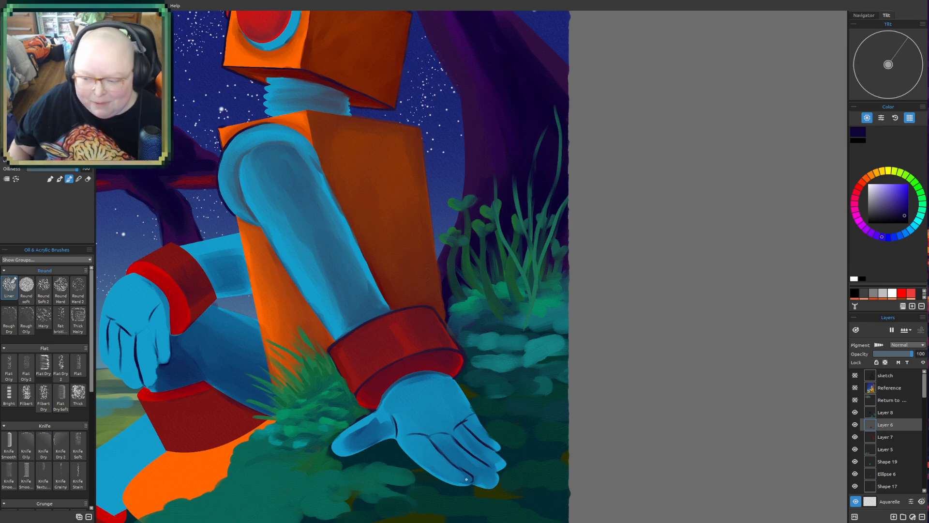
# - Paint a darker shadow across the open palm below the cuff and blend it toward the fingers
pyautogui.moveTo(387, 421)
pyautogui.mouseDown()
pyautogui.moveTo(435, 384)
pyautogui.moveTo(405, 403)
pyautogui.moveTo(452, 425)
pyautogui.moveTo(433, 430)
pyautogui.moveTo(421, 425)
pyautogui.moveTo(413, 392)
pyautogui.moveTo(426, 413)
pyautogui.moveTo(457, 406)
pyautogui.moveTo(465, 429)
pyautogui.moveTo(451, 392)
pyautogui.moveTo(467, 412)
pyautogui.moveTo(456, 418)
pyautogui.moveTo(404, 393)
pyautogui.moveTo(447, 384)
pyautogui.moveTo(400, 389)
pyautogui.moveTo(434, 395)
pyautogui.moveTo(430, 419)
pyautogui.moveTo(460, 425)
pyautogui.mouseUp()
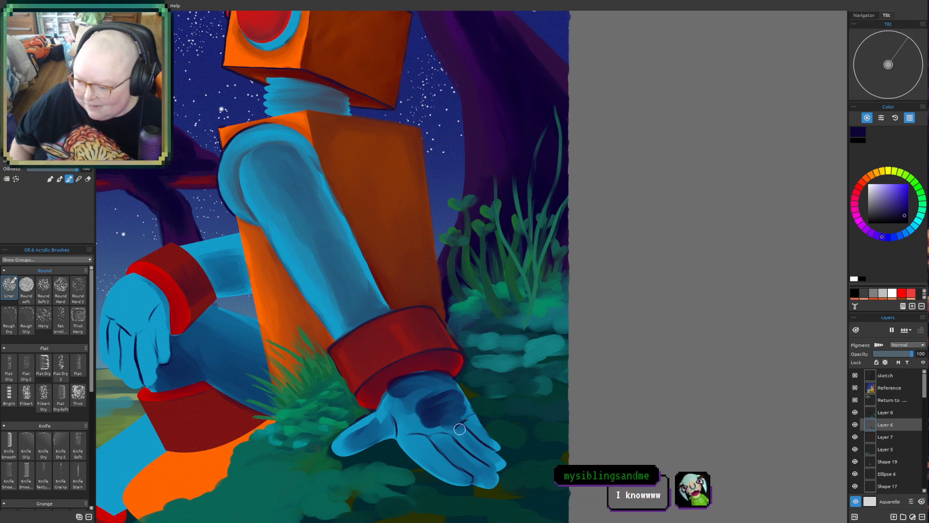
pyautogui.moveTo(391, 398)
pyautogui.mouseDown()
pyautogui.moveTo(436, 376)
pyautogui.moveTo(415, 377)
pyautogui.moveTo(401, 394)
pyautogui.moveTo(406, 409)
pyautogui.moveTo(438, 418)
pyautogui.moveTo(440, 431)
pyautogui.moveTo(395, 420)
pyautogui.moveTo(423, 429)
pyautogui.moveTo(411, 409)
pyautogui.moveTo(426, 418)
pyautogui.moveTo(423, 433)
pyautogui.moveTo(434, 434)
pyautogui.moveTo(436, 415)
pyautogui.moveTo(450, 410)
pyautogui.moveTo(442, 398)
pyautogui.moveTo(448, 429)
pyautogui.moveTo(452, 406)
pyautogui.moveTo(439, 379)
pyautogui.moveTo(470, 428)
pyautogui.mouseUp()
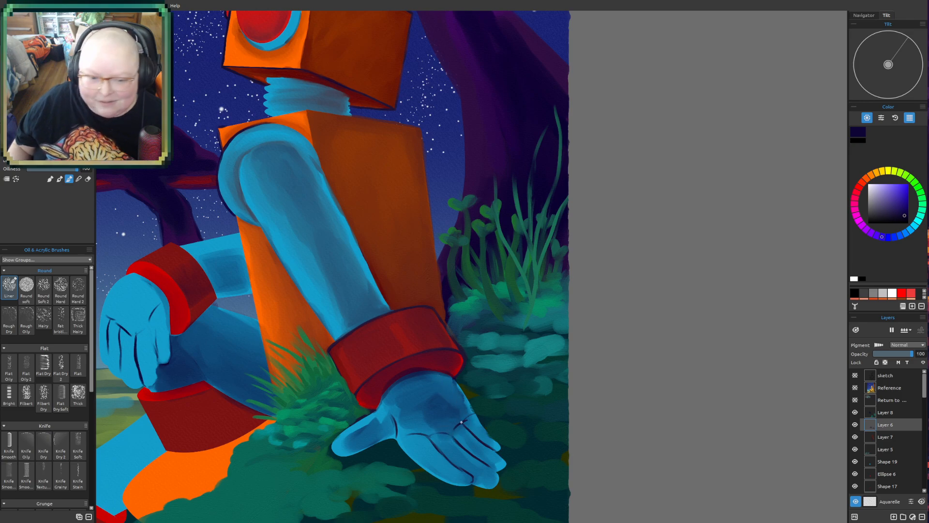
pyautogui.moveTo(432, 402)
pyautogui.mouseDown()
pyautogui.moveTo(436, 440)
pyautogui.moveTo(442, 449)
pyautogui.moveTo(436, 427)
pyautogui.moveTo(446, 446)
pyautogui.moveTo(420, 434)
pyautogui.mouseUp()
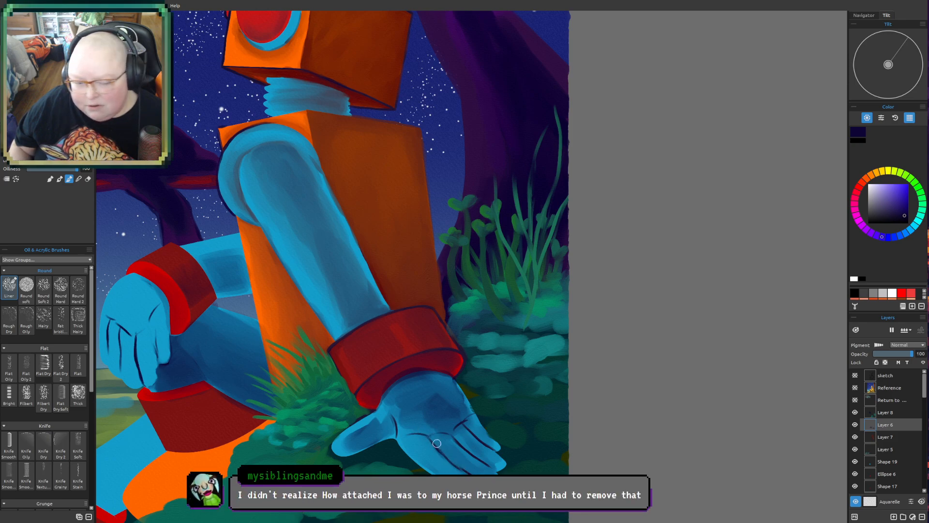
pyautogui.moveTo(436, 429)
pyautogui.mouseDown()
pyautogui.moveTo(446, 408)
pyautogui.moveTo(475, 444)
pyautogui.mouseUp()
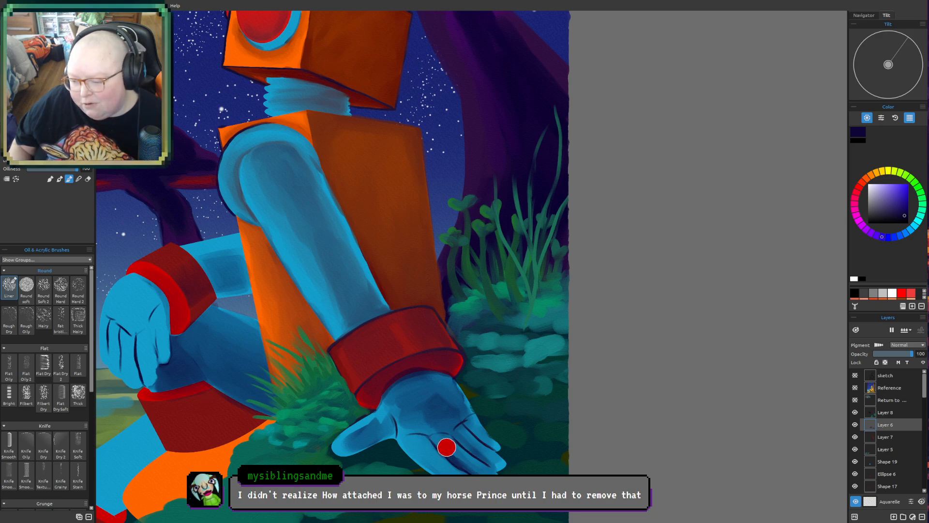
pyautogui.moveTo(470, 469); pyautogui.dragTo(479, 482)
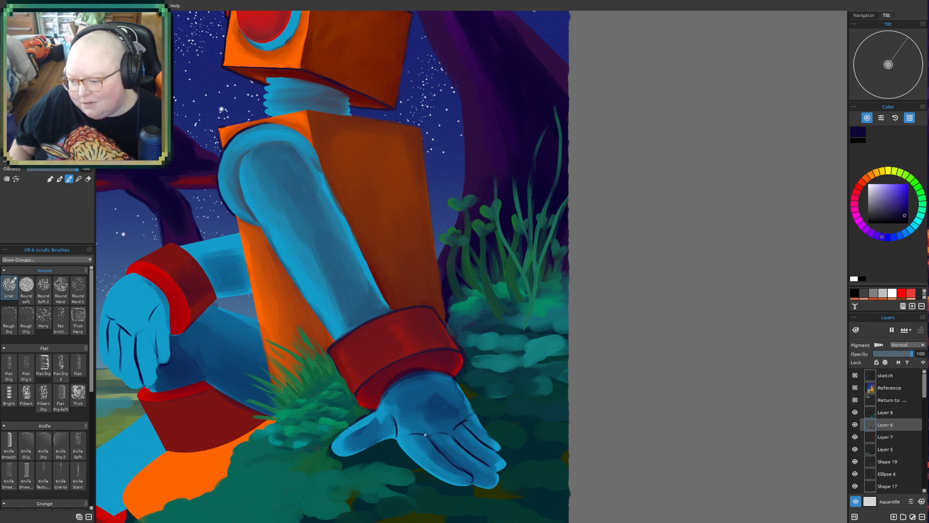
pyautogui.scroll(-3, 466, 472)
pyautogui.moveTo(579, 300); pyautogui.dragTo(644, 283)
pyautogui.scroll(3, 541, 354)
pyautogui.moveTo(378, 419); pyautogui.dragTo(542, 238)
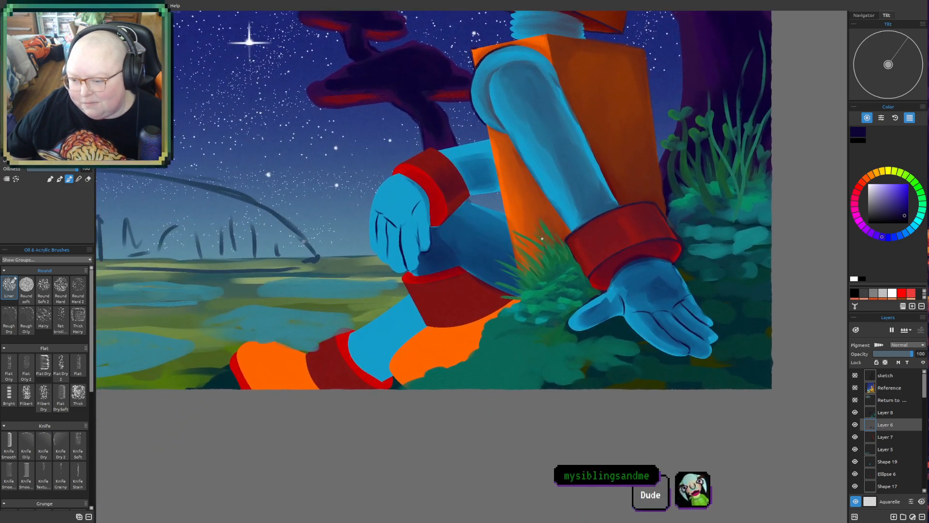
pyautogui.press(']')
pyautogui.press(']')
pyautogui.press(']')
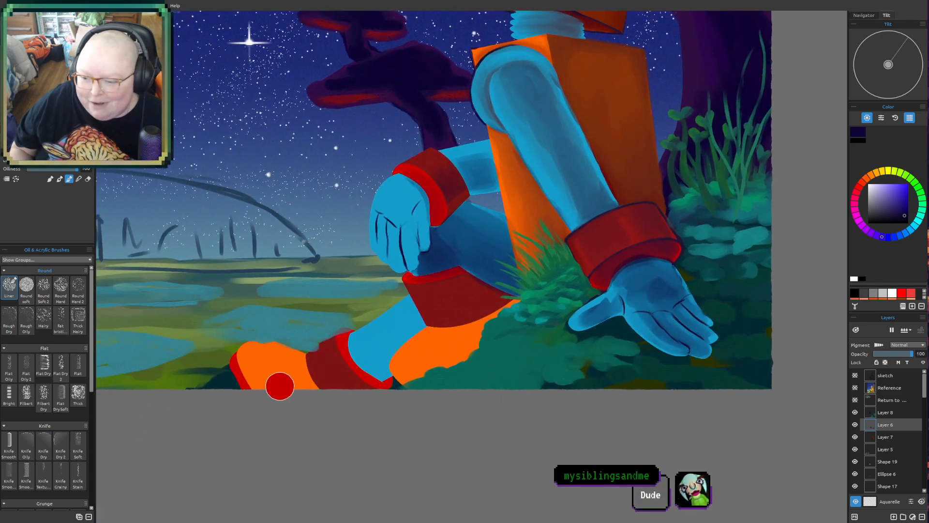
pyautogui.moveTo(257, 376)
pyautogui.mouseDown()
pyautogui.moveTo(306, 395)
pyautogui.moveTo(282, 395)
pyautogui.moveTo(256, 375)
pyautogui.moveTo(312, 387)
pyautogui.moveTo(271, 366)
pyautogui.moveTo(260, 382)
pyautogui.moveTo(297, 373)
pyautogui.moveTo(251, 367)
pyautogui.moveTo(265, 363)
pyautogui.moveTo(258, 377)
pyautogui.moveTo(286, 382)
pyautogui.moveTo(260, 359)
pyautogui.moveTo(257, 382)
pyautogui.moveTo(276, 365)
pyautogui.moveTo(249, 369)
pyautogui.moveTo(295, 362)
pyautogui.moveTo(277, 360)
pyautogui.moveTo(296, 380)
pyautogui.moveTo(279, 385)
pyautogui.moveTo(304, 388)
pyautogui.mouseUp()
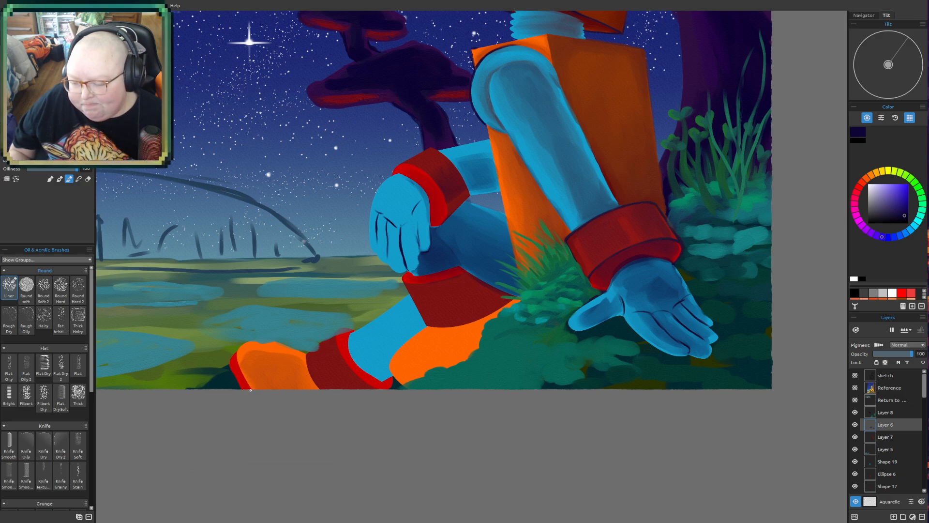
pyautogui.moveTo(238, 377); pyautogui.dragTo(248, 386)
pyautogui.hotkey('ctrl', 'z')
pyautogui.hotkey('ctrl', 'z')
pyautogui.hotkey('ctrl', 'z')
pyautogui.hotkey('ctrl', 'z')
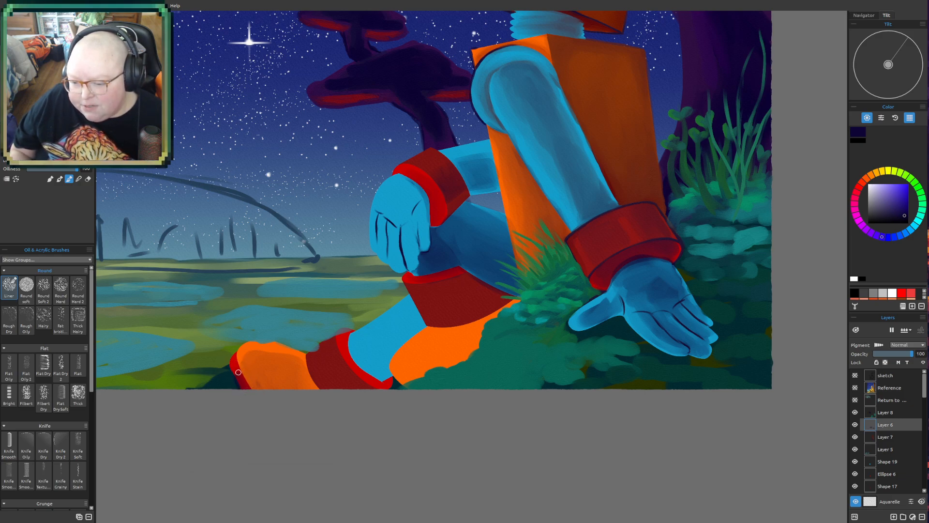
# - Enlarge the brush and shade the lower side of the orange foot with a soft darker orange
pyautogui.press(']')
pyautogui.press(']')
pyautogui.press(']')
pyautogui.moveTo(261, 383)
pyautogui.mouseDown()
pyautogui.moveTo(282, 382)
pyautogui.moveTo(307, 392)
pyautogui.moveTo(287, 370)
pyautogui.moveTo(314, 389)
pyautogui.moveTo(259, 367)
pyautogui.moveTo(255, 378)
pyautogui.moveTo(270, 377)
pyautogui.moveTo(257, 369)
pyautogui.moveTo(290, 364)
pyautogui.moveTo(265, 378)
pyautogui.moveTo(265, 390)
pyautogui.moveTo(298, 383)
pyautogui.mouseUp()
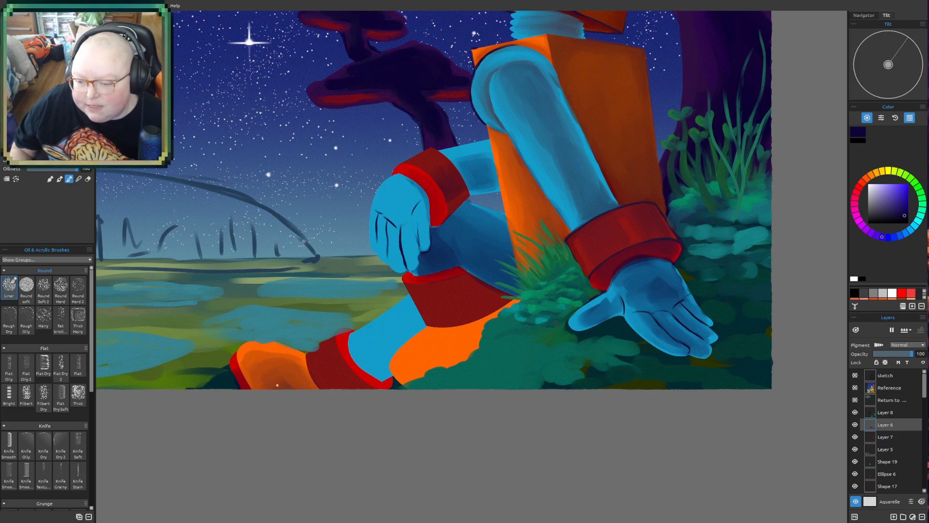
pyautogui.moveTo(243, 376)
pyautogui.mouseDown()
pyautogui.moveTo(289, 388)
pyautogui.moveTo(245, 381)
pyautogui.moveTo(287, 378)
pyautogui.moveTo(313, 394)
pyautogui.moveTo(305, 380)
pyautogui.moveTo(322, 384)
pyautogui.moveTo(299, 376)
pyautogui.moveTo(310, 359)
pyautogui.moveTo(287, 379)
pyautogui.moveTo(304, 378)
pyautogui.moveTo(306, 356)
pyautogui.moveTo(285, 392)
pyautogui.moveTo(305, 368)
pyautogui.moveTo(317, 387)
pyautogui.mouseUp()
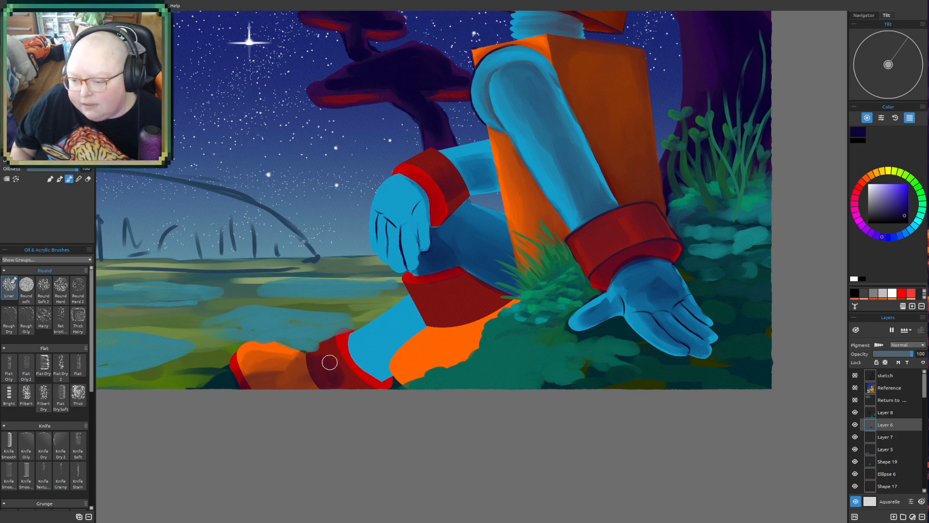
# - Darken the red ankle cuff and its bright rim, and shade the blue lower leg with a soft darker blue
pyautogui.moveTo(340, 368)
pyautogui.mouseDown()
pyautogui.moveTo(352, 388)
pyautogui.moveTo(343, 394)
pyautogui.mouseUp()
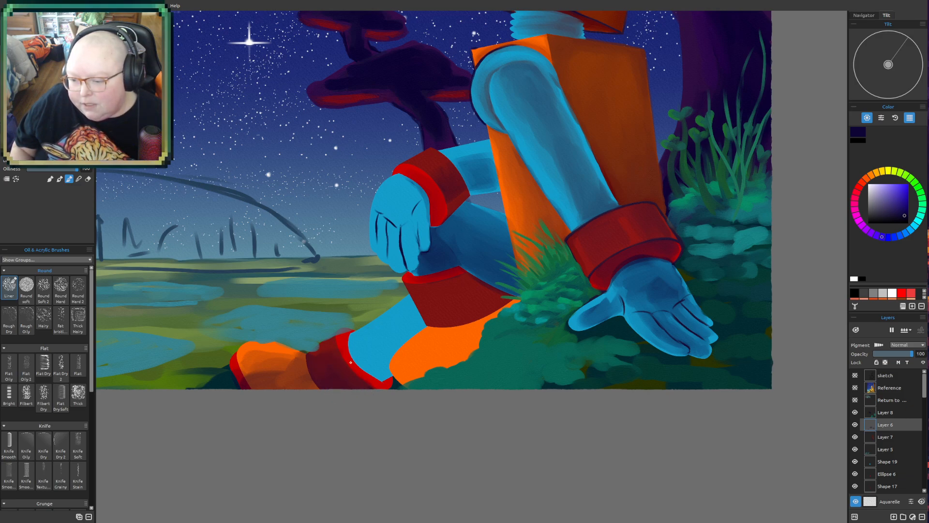
pyautogui.moveTo(351, 356)
pyautogui.mouseDown()
pyautogui.moveTo(389, 374)
pyautogui.moveTo(370, 382)
pyautogui.moveTo(383, 387)
pyautogui.moveTo(388, 381)
pyautogui.moveTo(346, 387)
pyautogui.moveTo(370, 385)
pyautogui.mouseUp()
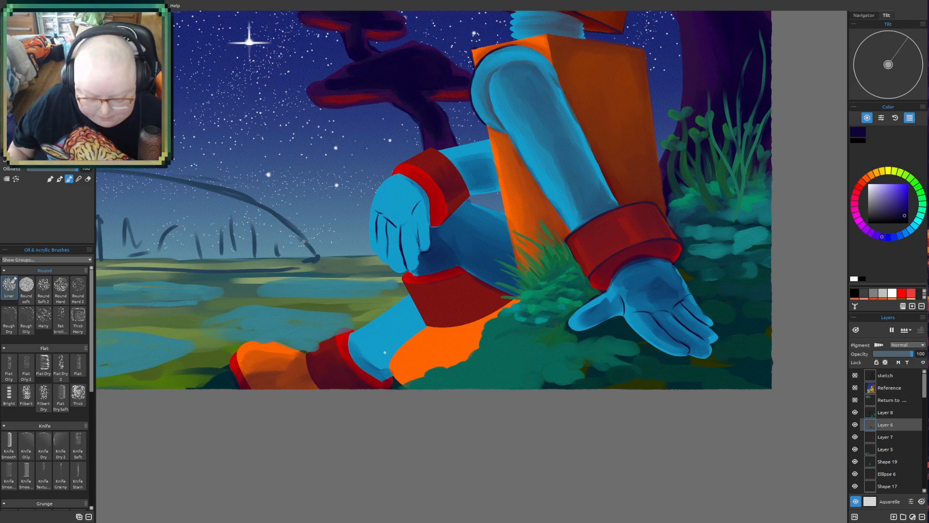
pyautogui.moveTo(361, 362); pyautogui.dragTo(383, 357)
pyautogui.moveTo(416, 324)
pyautogui.mouseDown()
pyautogui.moveTo(372, 352)
pyautogui.moveTo(387, 335)
pyautogui.moveTo(399, 341)
pyautogui.moveTo(380, 372)
pyautogui.moveTo(420, 317)
pyautogui.moveTo(397, 323)
pyautogui.moveTo(383, 348)
pyautogui.moveTo(364, 342)
pyautogui.moveTo(385, 376)
pyautogui.moveTo(356, 347)
pyautogui.moveTo(381, 369)
pyautogui.mouseUp()
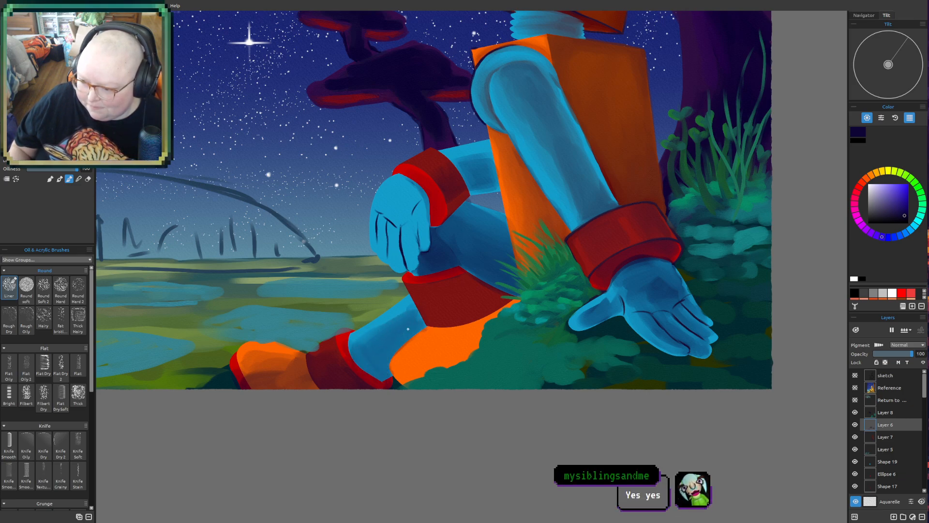
# - Darken the large red cuff below the knee and cast a soft shadow onto the orange leg section beneath it
pyautogui.scroll(-2, 431, 298)
pyautogui.moveTo(402, 257)
pyautogui.mouseDown()
pyautogui.moveTo(402, 299)
pyautogui.moveTo(388, 324)
pyautogui.mouseUp()
pyautogui.scroll(1, 459, 380)
pyautogui.scroll(1, 459, 380)
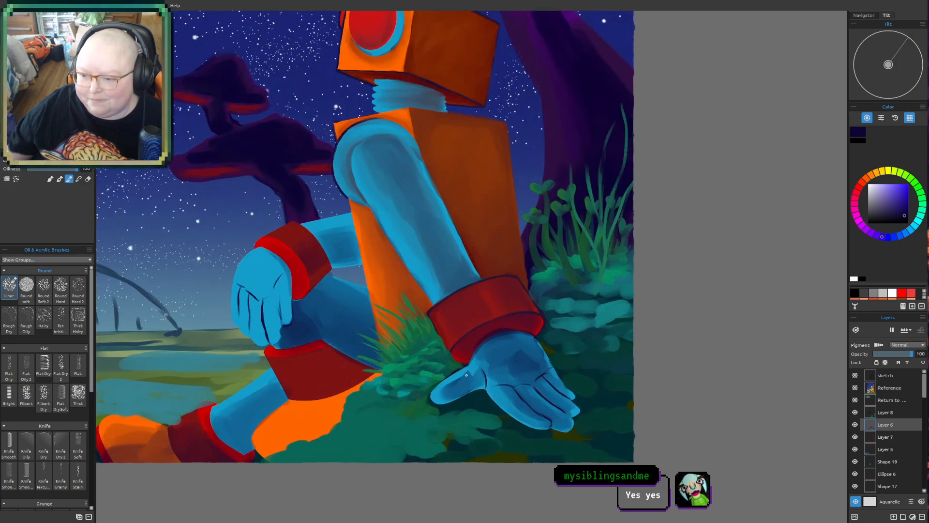
pyautogui.moveTo(309, 358)
pyautogui.mouseDown()
pyautogui.moveTo(291, 349)
pyautogui.moveTo(321, 363)
pyautogui.moveTo(322, 382)
pyautogui.moveTo(348, 382)
pyautogui.moveTo(301, 388)
pyautogui.moveTo(327, 372)
pyautogui.moveTo(309, 355)
pyautogui.moveTo(309, 388)
pyautogui.moveTo(326, 353)
pyautogui.moveTo(358, 373)
pyautogui.mouseUp()
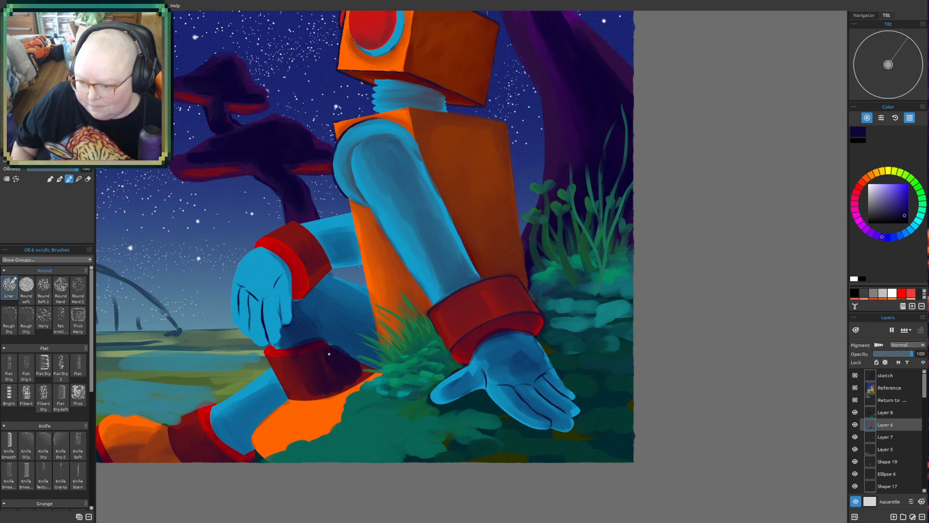
pyautogui.moveTo(312, 394)
pyautogui.mouseDown()
pyautogui.moveTo(324, 388)
pyautogui.moveTo(305, 382)
pyautogui.moveTo(324, 347)
pyautogui.mouseUp()
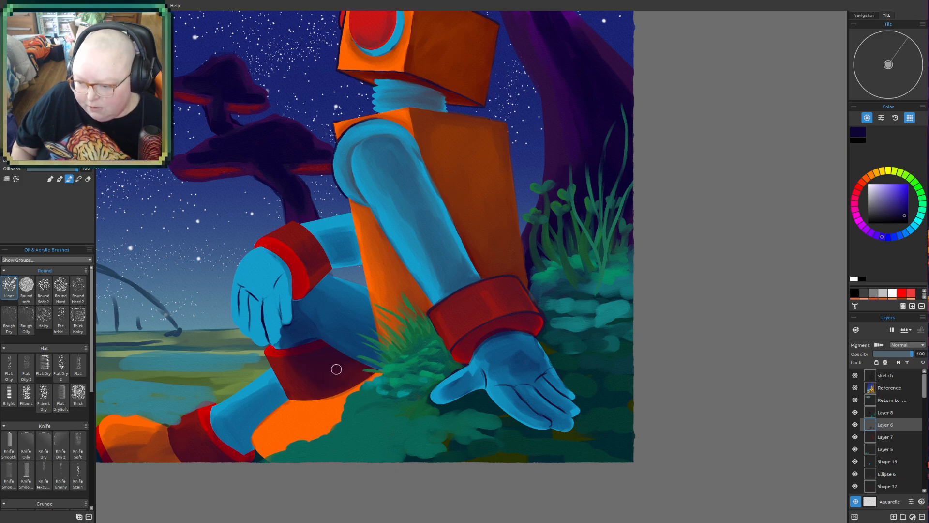
pyautogui.moveTo(367, 388)
pyautogui.mouseDown()
pyautogui.moveTo(312, 409)
pyautogui.moveTo(308, 419)
pyautogui.moveTo(334, 426)
pyautogui.moveTo(265, 458)
pyautogui.moveTo(310, 421)
pyautogui.moveTo(293, 423)
pyautogui.moveTo(305, 406)
pyautogui.moveTo(327, 412)
pyautogui.moveTo(296, 446)
pyautogui.moveTo(338, 400)
pyautogui.mouseUp()
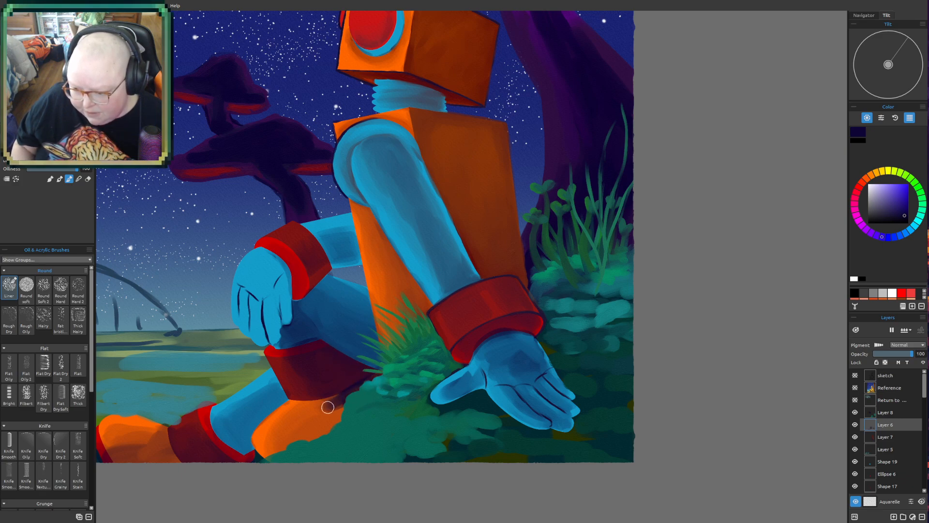
pyautogui.moveTo(332, 383)
pyautogui.mouseDown()
pyautogui.moveTo(372, 382)
pyautogui.moveTo(321, 403)
pyautogui.moveTo(352, 402)
pyautogui.moveTo(327, 436)
pyautogui.moveTo(318, 401)
pyautogui.moveTo(343, 421)
pyautogui.moveTo(316, 435)
pyautogui.moveTo(327, 409)
pyautogui.moveTo(310, 413)
pyautogui.moveTo(305, 403)
pyautogui.moveTo(336, 420)
pyautogui.moveTo(303, 430)
pyautogui.moveTo(341, 419)
pyautogui.moveTo(321, 442)
pyautogui.moveTo(320, 408)
pyautogui.moveTo(294, 400)
pyautogui.moveTo(313, 421)
pyautogui.moveTo(301, 409)
pyautogui.moveTo(300, 430)
pyautogui.moveTo(312, 412)
pyautogui.moveTo(301, 437)
pyautogui.mouseUp()
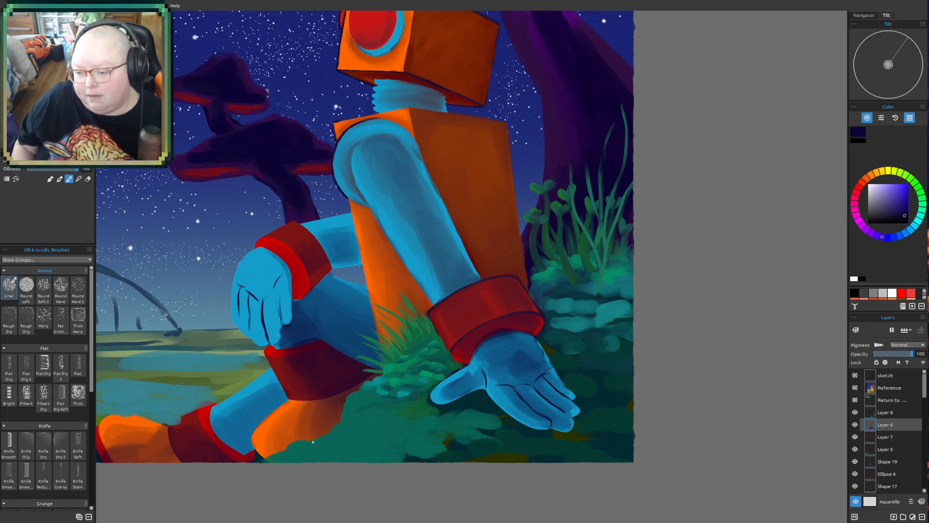
# - Shade the back and fingers of the hand resting on the knee with soft darker blue, keeping the finger lines
pyautogui.scroll(-3, 331, 248)
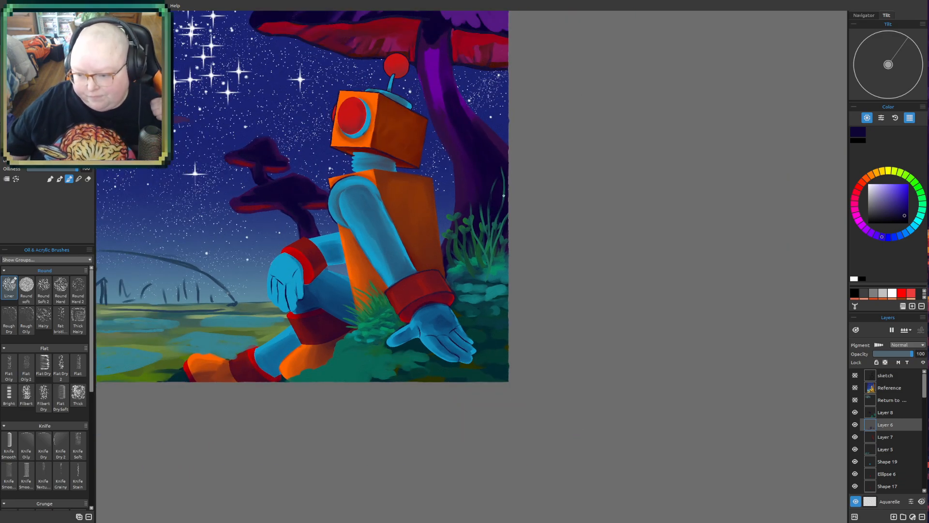
pyautogui.scroll(4, 484, 237)
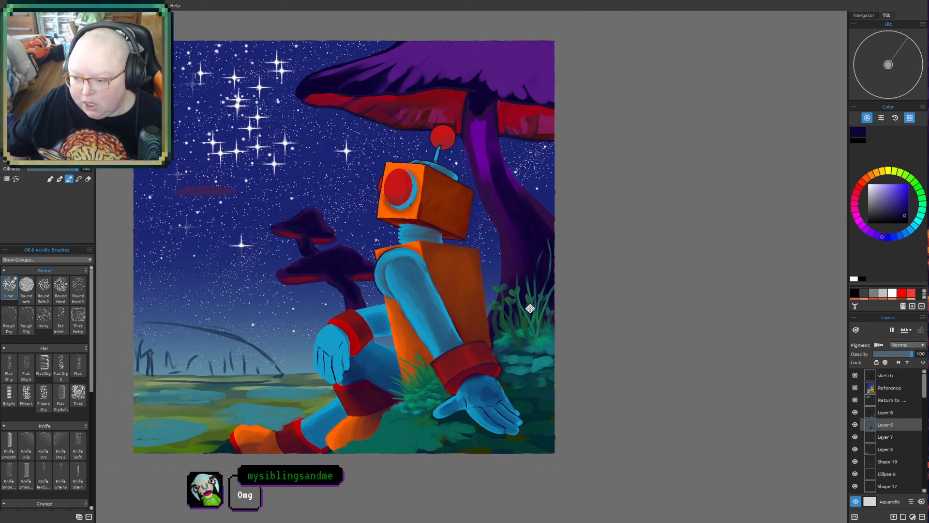
pyautogui.moveTo(451, 273); pyautogui.dragTo(486, 244)
pyautogui.scroll(1, 573, 281)
pyautogui.scroll(-1, 572, 280)
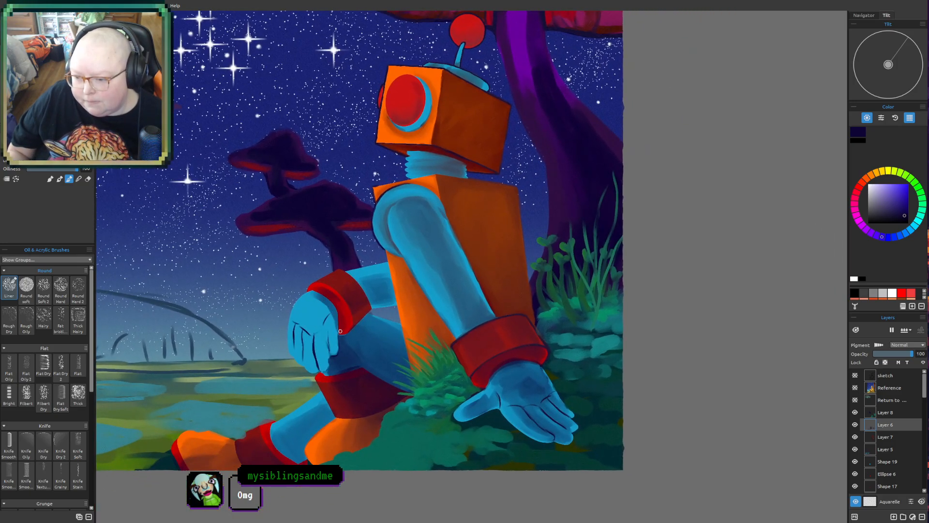
pyautogui.moveTo(327, 309)
pyautogui.mouseDown()
pyautogui.moveTo(321, 330)
pyautogui.moveTo(333, 355)
pyautogui.moveTo(317, 368)
pyautogui.mouseUp()
pyautogui.moveTo(306, 331)
pyautogui.mouseDown()
pyautogui.moveTo(325, 376)
pyautogui.moveTo(299, 325)
pyautogui.moveTo(309, 368)
pyautogui.moveTo(320, 347)
pyautogui.moveTo(324, 370)
pyautogui.mouseUp()
pyautogui.moveTo(331, 337)
pyautogui.mouseDown()
pyautogui.moveTo(325, 363)
pyautogui.moveTo(294, 324)
pyautogui.mouseUp()
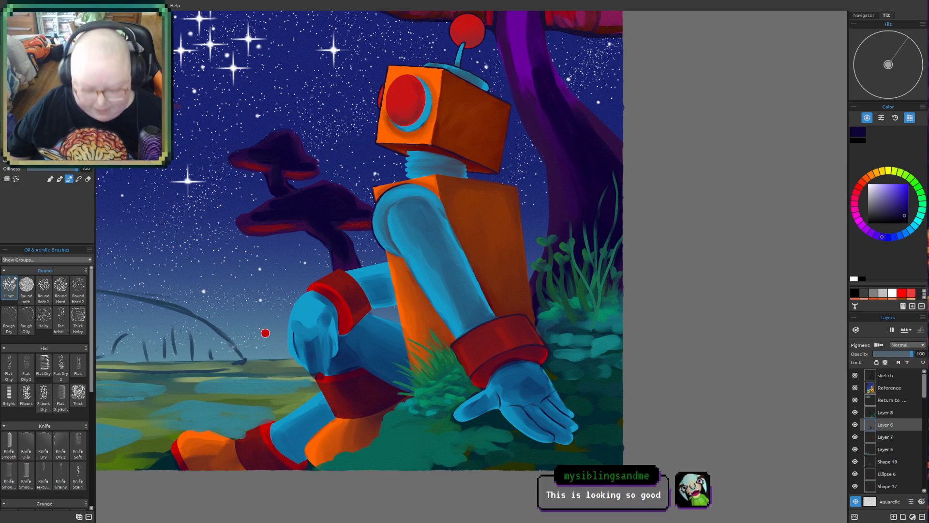
pyautogui.moveTo(328, 337); pyautogui.dragTo(320, 369)
pyautogui.moveTo(302, 328); pyautogui.dragTo(314, 379)
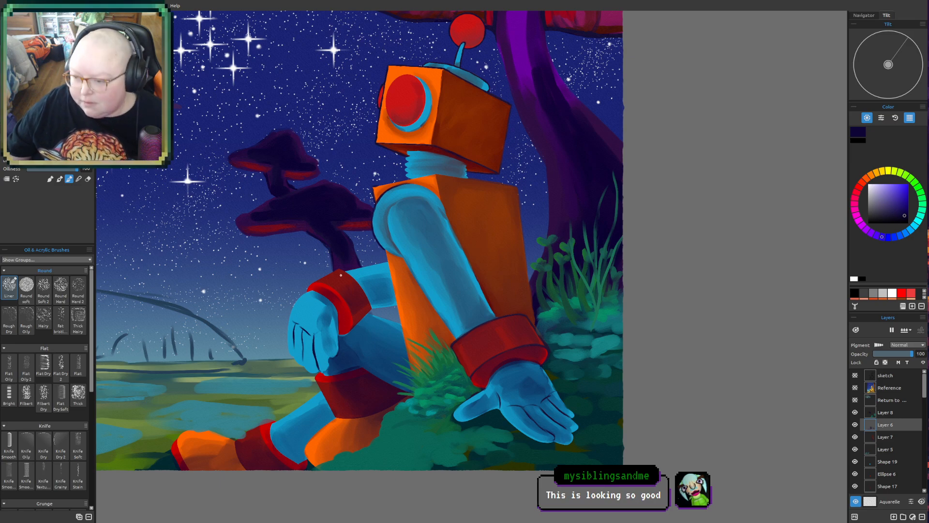
# - Examine the robot's new leg and hand shading against the whole composition
pyautogui.scroll(-3, 342, 280)
pyautogui.moveTo(342, 279); pyautogui.dragTo(337, 339)
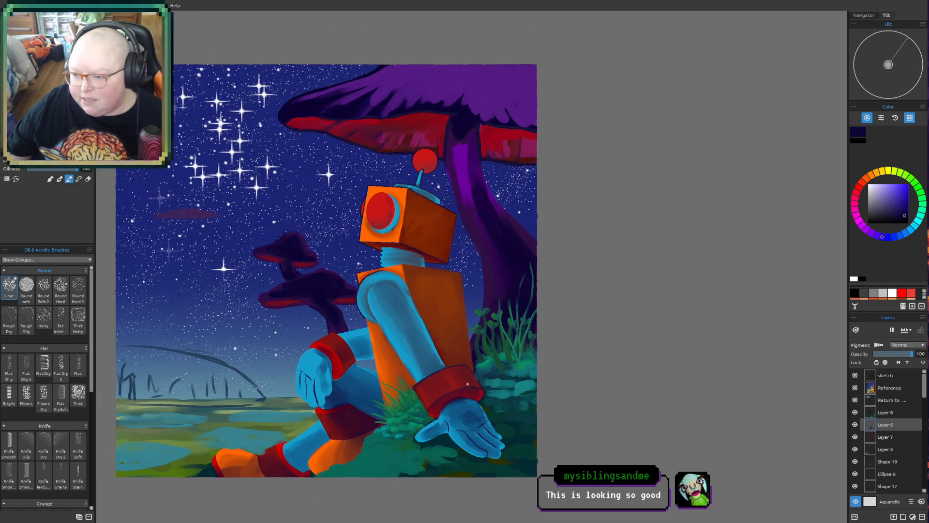
pyautogui.moveTo(537, 370); pyautogui.dragTo(521, 357)
pyautogui.moveTo(453, 338); pyautogui.dragTo(447, 348)
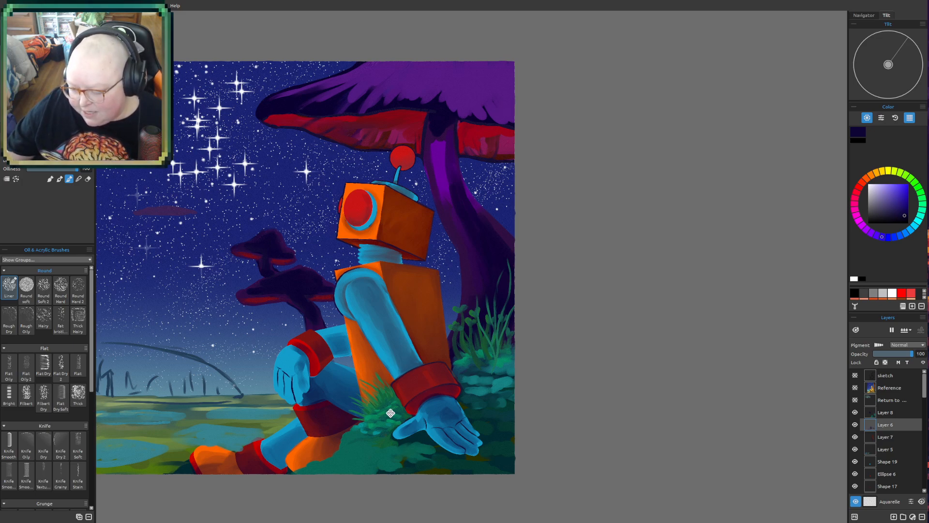
pyautogui.moveTo(390, 414); pyautogui.dragTo(349, 453)
pyautogui.moveTo(380, 417); pyautogui.dragTo(414, 351)
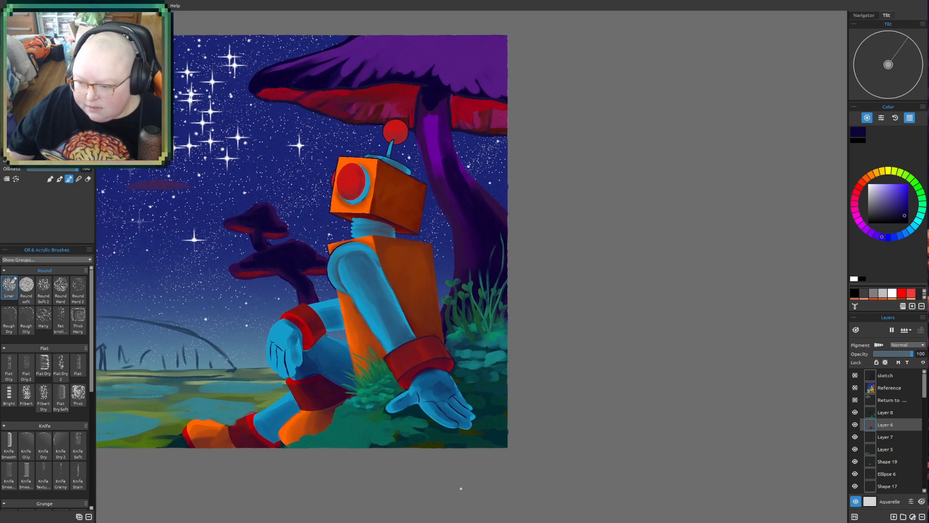
pyautogui.scroll(2, 461, 488)
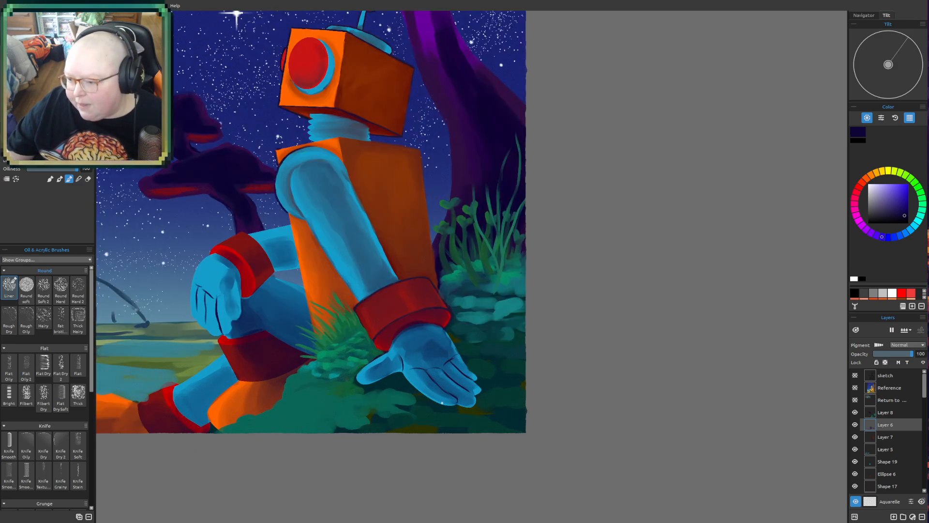
pyautogui.moveTo(441, 399); pyautogui.dragTo(495, 522)
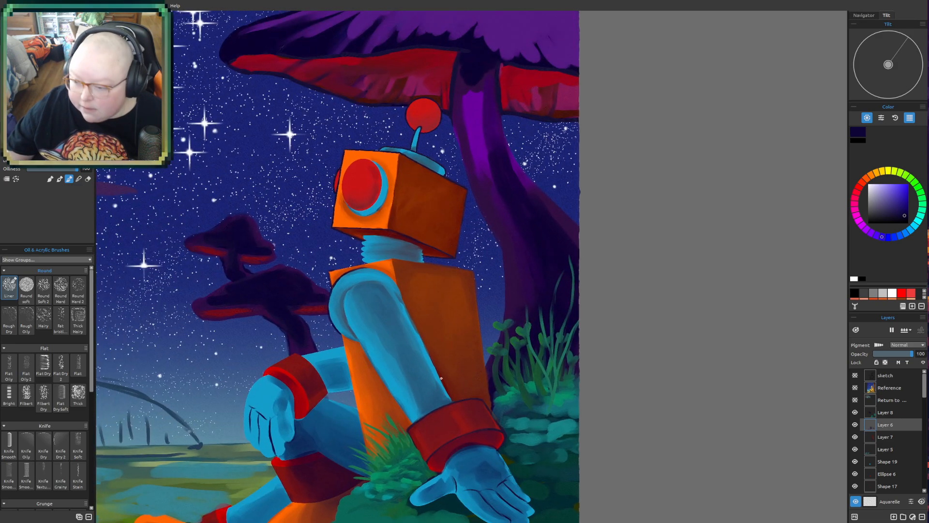
# - Sample the arm's bright blue and paint a light rim along the supporting arm's back edge down to the red cuff
pyautogui.keyDown('alt'); pyautogui.click(404, 314); pyautogui.keyUp('alt')
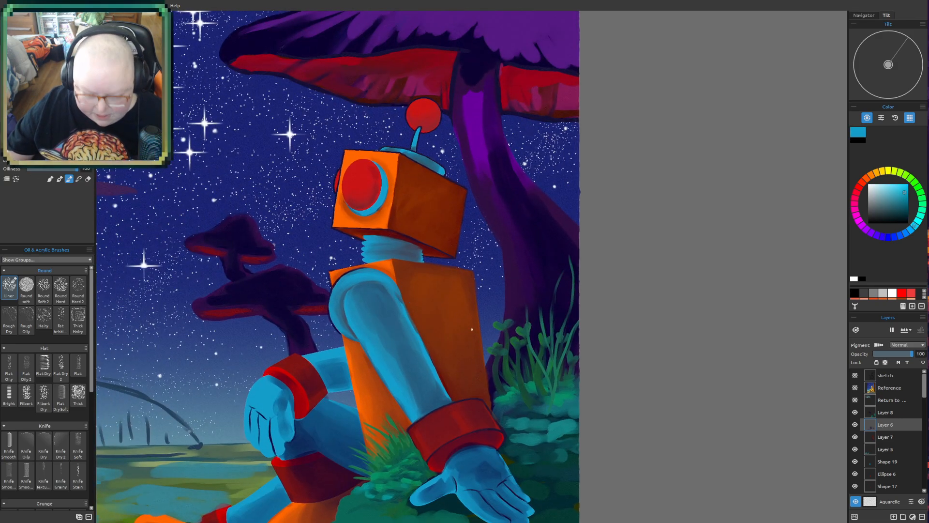
pyautogui.scroll(1, 461, 335)
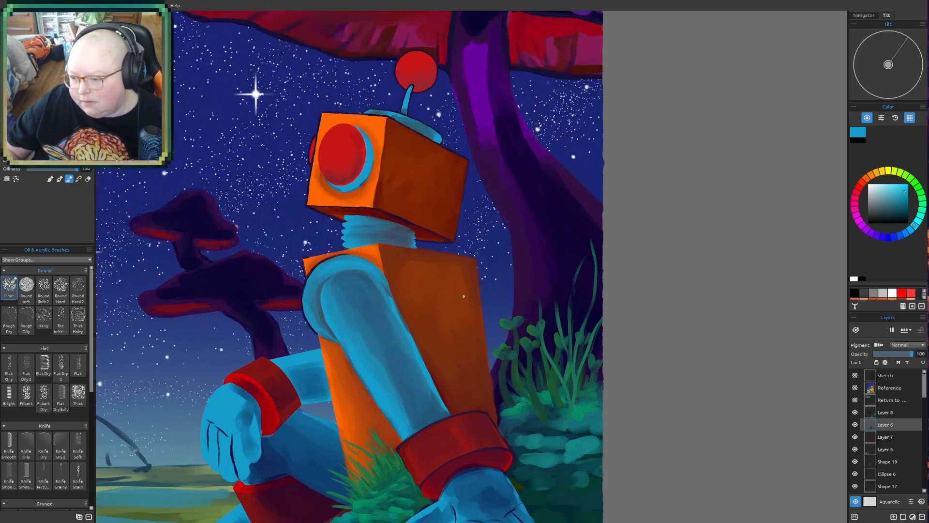
pyautogui.moveTo(398, 309)
pyautogui.mouseDown()
pyautogui.moveTo(460, 411)
pyautogui.moveTo(448, 394)
pyautogui.mouseUp()
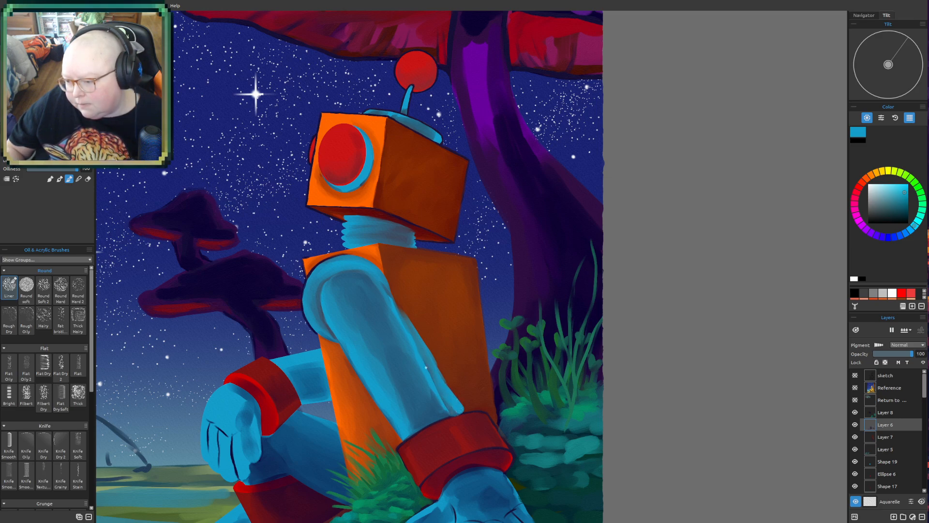
pyautogui.moveTo(414, 340); pyautogui.dragTo(431, 365)
pyautogui.moveTo(399, 312); pyautogui.dragTo(414, 337)
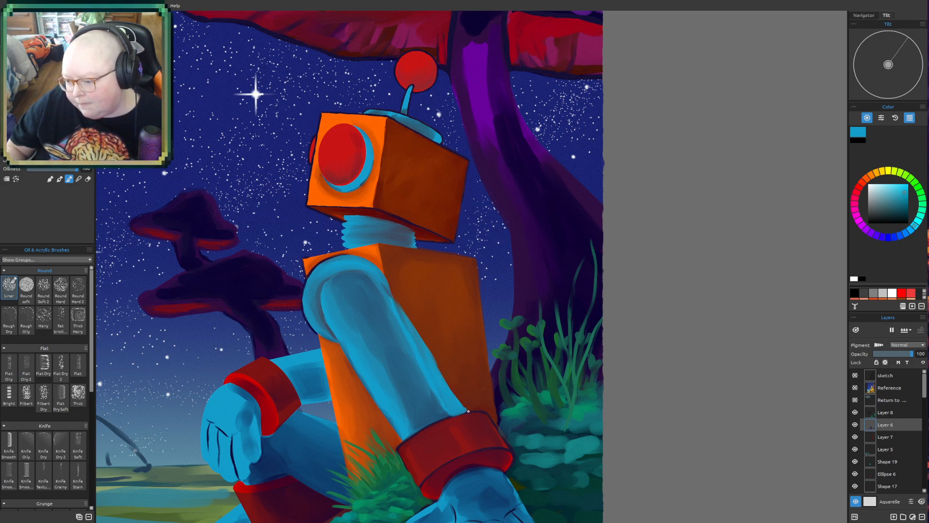
pyautogui.moveTo(425, 355); pyautogui.dragTo(470, 414)
# - Check the supporting arm's light edge both in the full painting and up close
pyautogui.scroll(-3, 638, 33)
pyautogui.moveTo(622, 332); pyautogui.dragTo(581, 379)
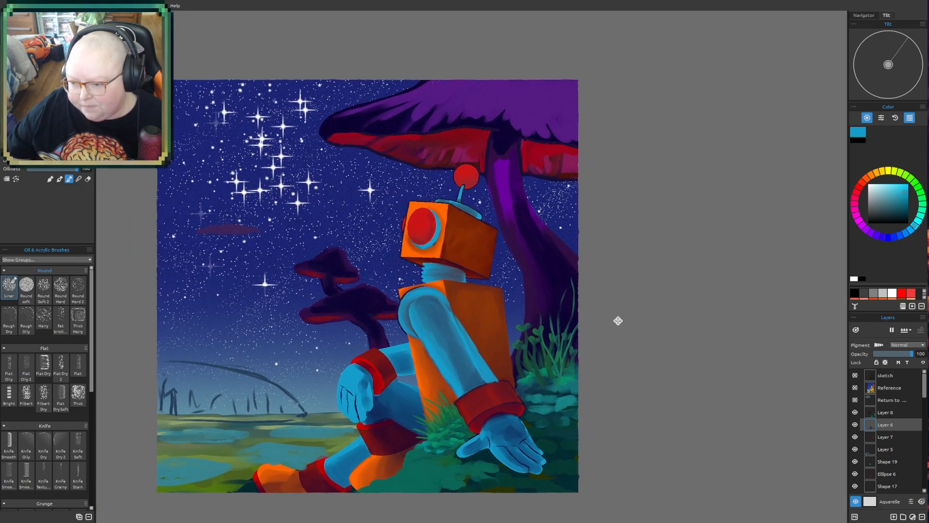
pyautogui.moveTo(612, 315); pyautogui.dragTo(612, 394)
pyautogui.moveTo(638, 308); pyautogui.dragTo(685, 216)
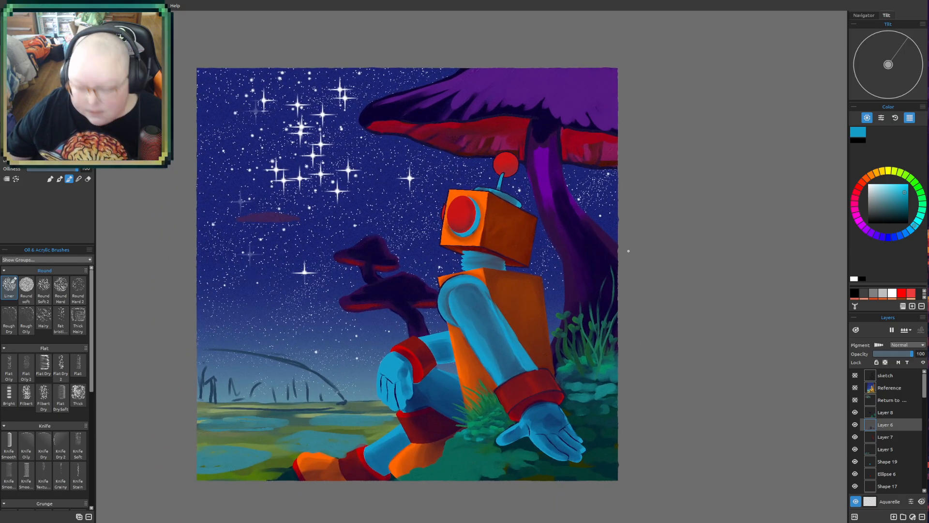
pyautogui.moveTo(628, 251); pyautogui.dragTo(622, 228)
pyautogui.scroll(3, 480, 398)
pyautogui.moveTo(509, 251); pyautogui.dragTo(429, 346)
pyautogui.scroll(1, 544, 247)
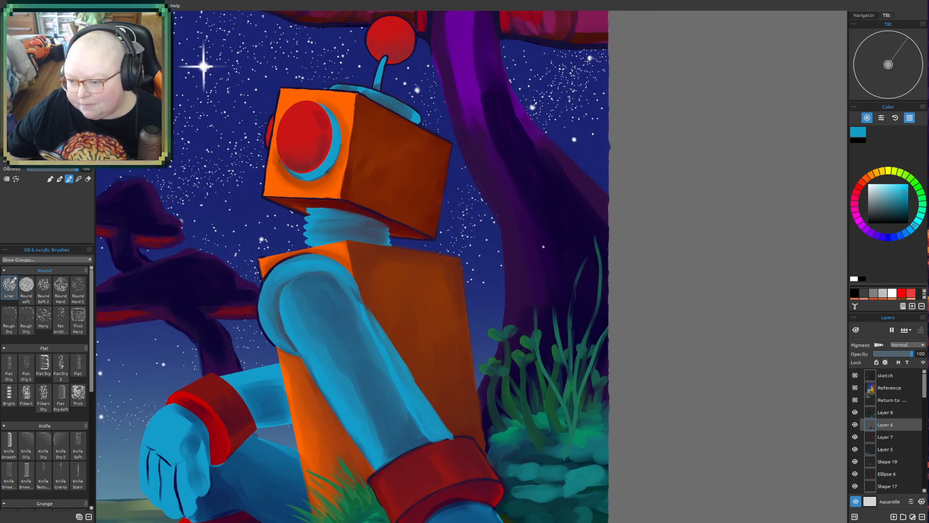
pyautogui.scroll(-3, 544, 247)
pyautogui.moveTo(538, 249); pyautogui.dragTo(603, 185)
pyautogui.scroll(-3, 522, 163)
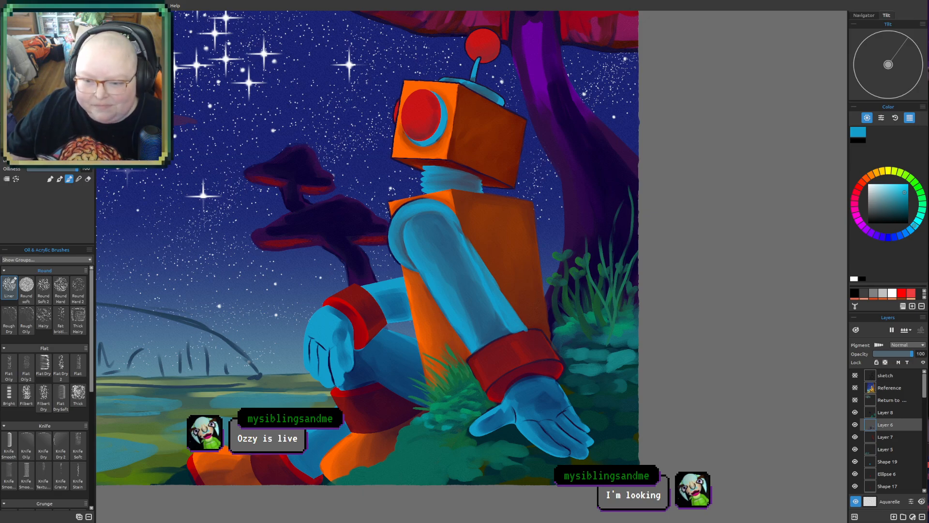
# - Switch to OBS, hide the Rebelle capture source while checking the image-saving dialog and stream chat, and show the source again
pyautogui.click(68, 393)
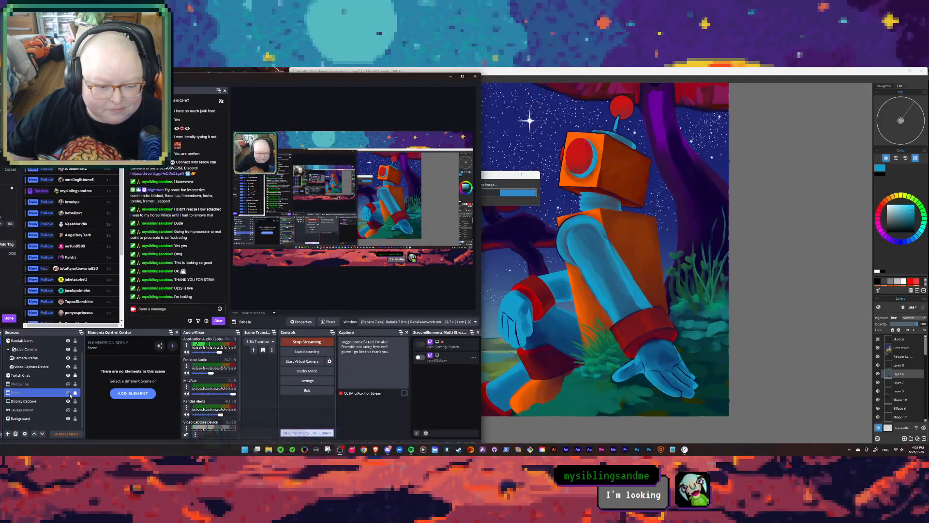
pyautogui.click(507, 178)
pyautogui.moveTo(507, 177); pyautogui.dragTo(637, 185)
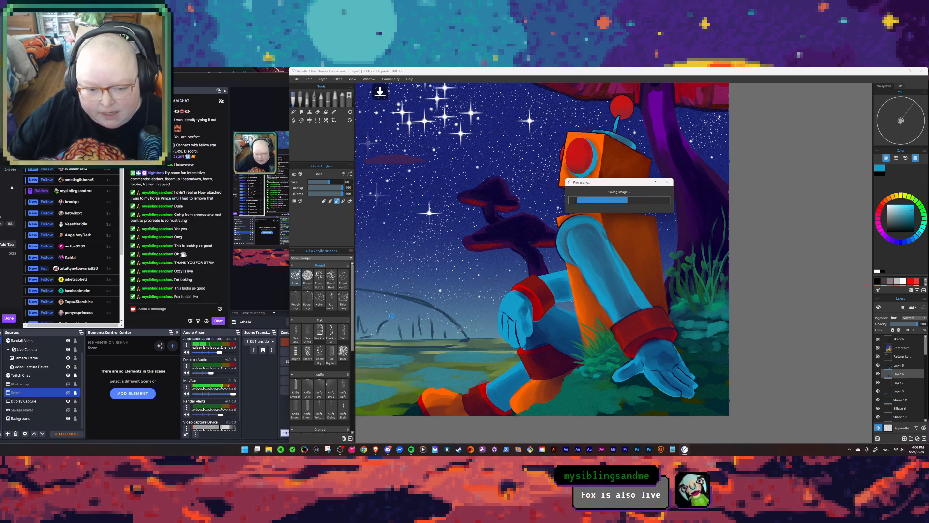
pyautogui.click(172, 310)
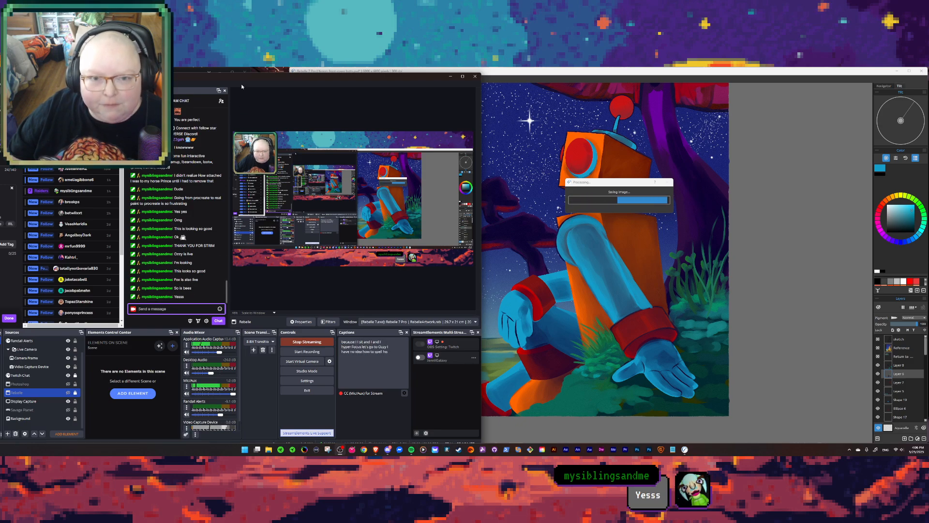
pyautogui.moveTo(246, 83); pyautogui.dragTo(291, 83)
pyautogui.click(379, 138)
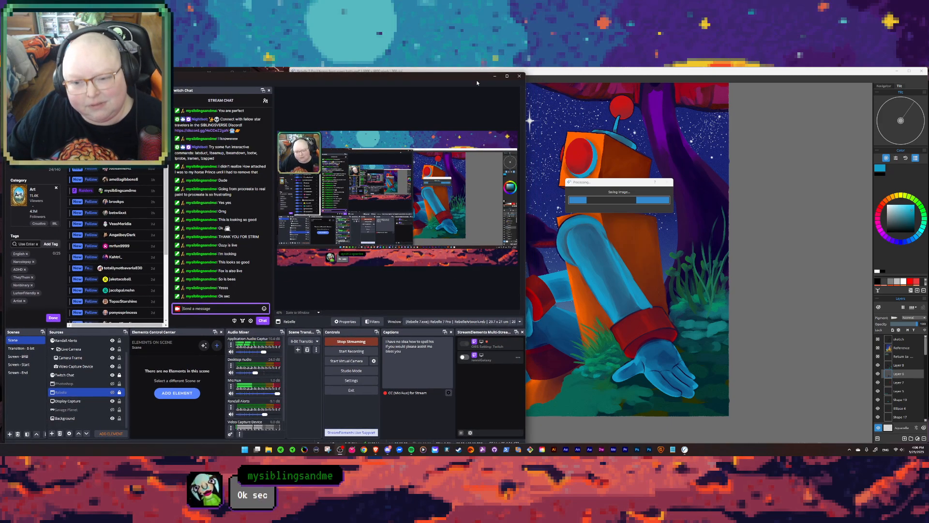
pyautogui.click(112, 393)
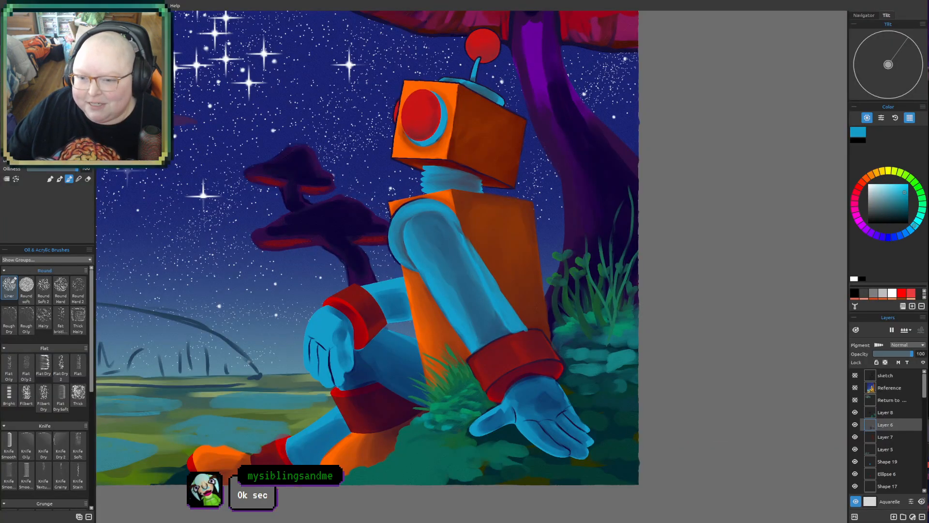